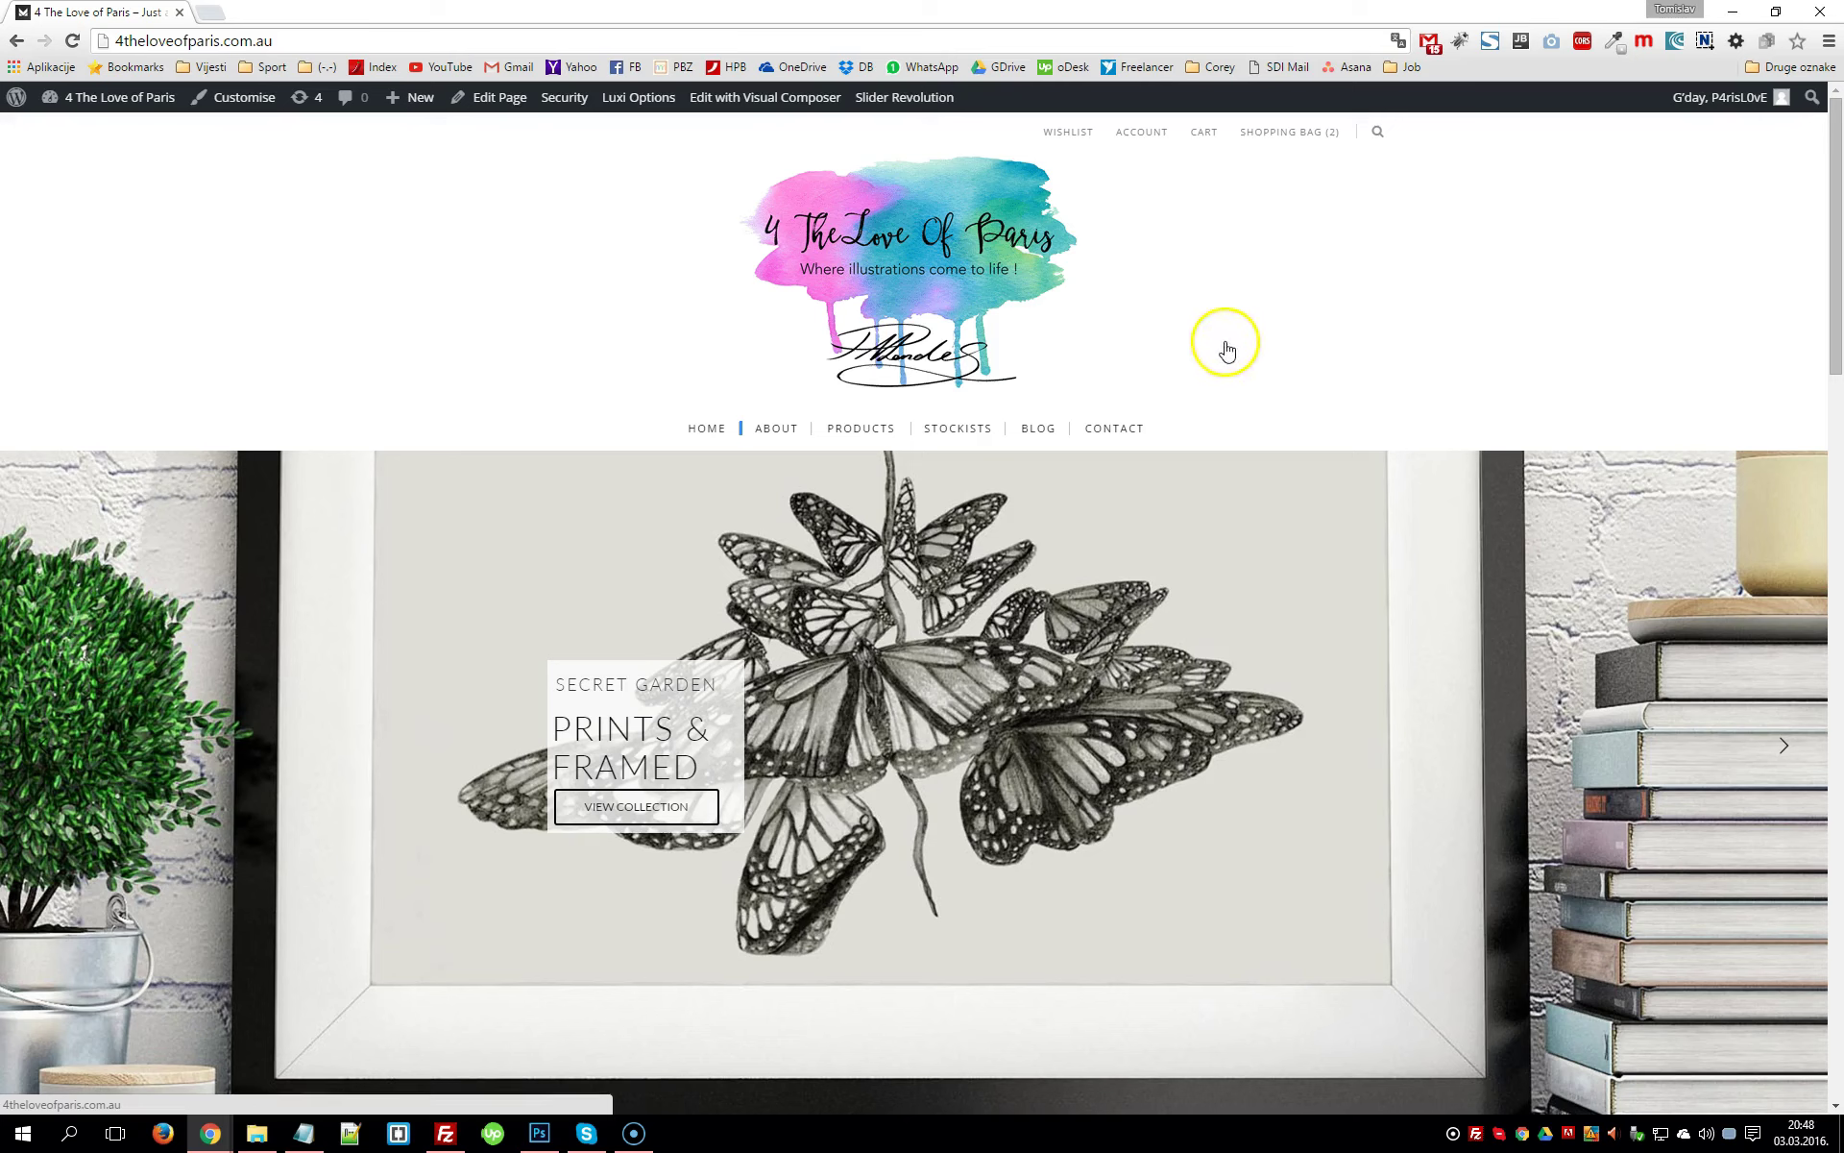
Look over the homepage header and advance the hero slider to the Secret Garden Ottomans slide
mouse_move(847, 430)
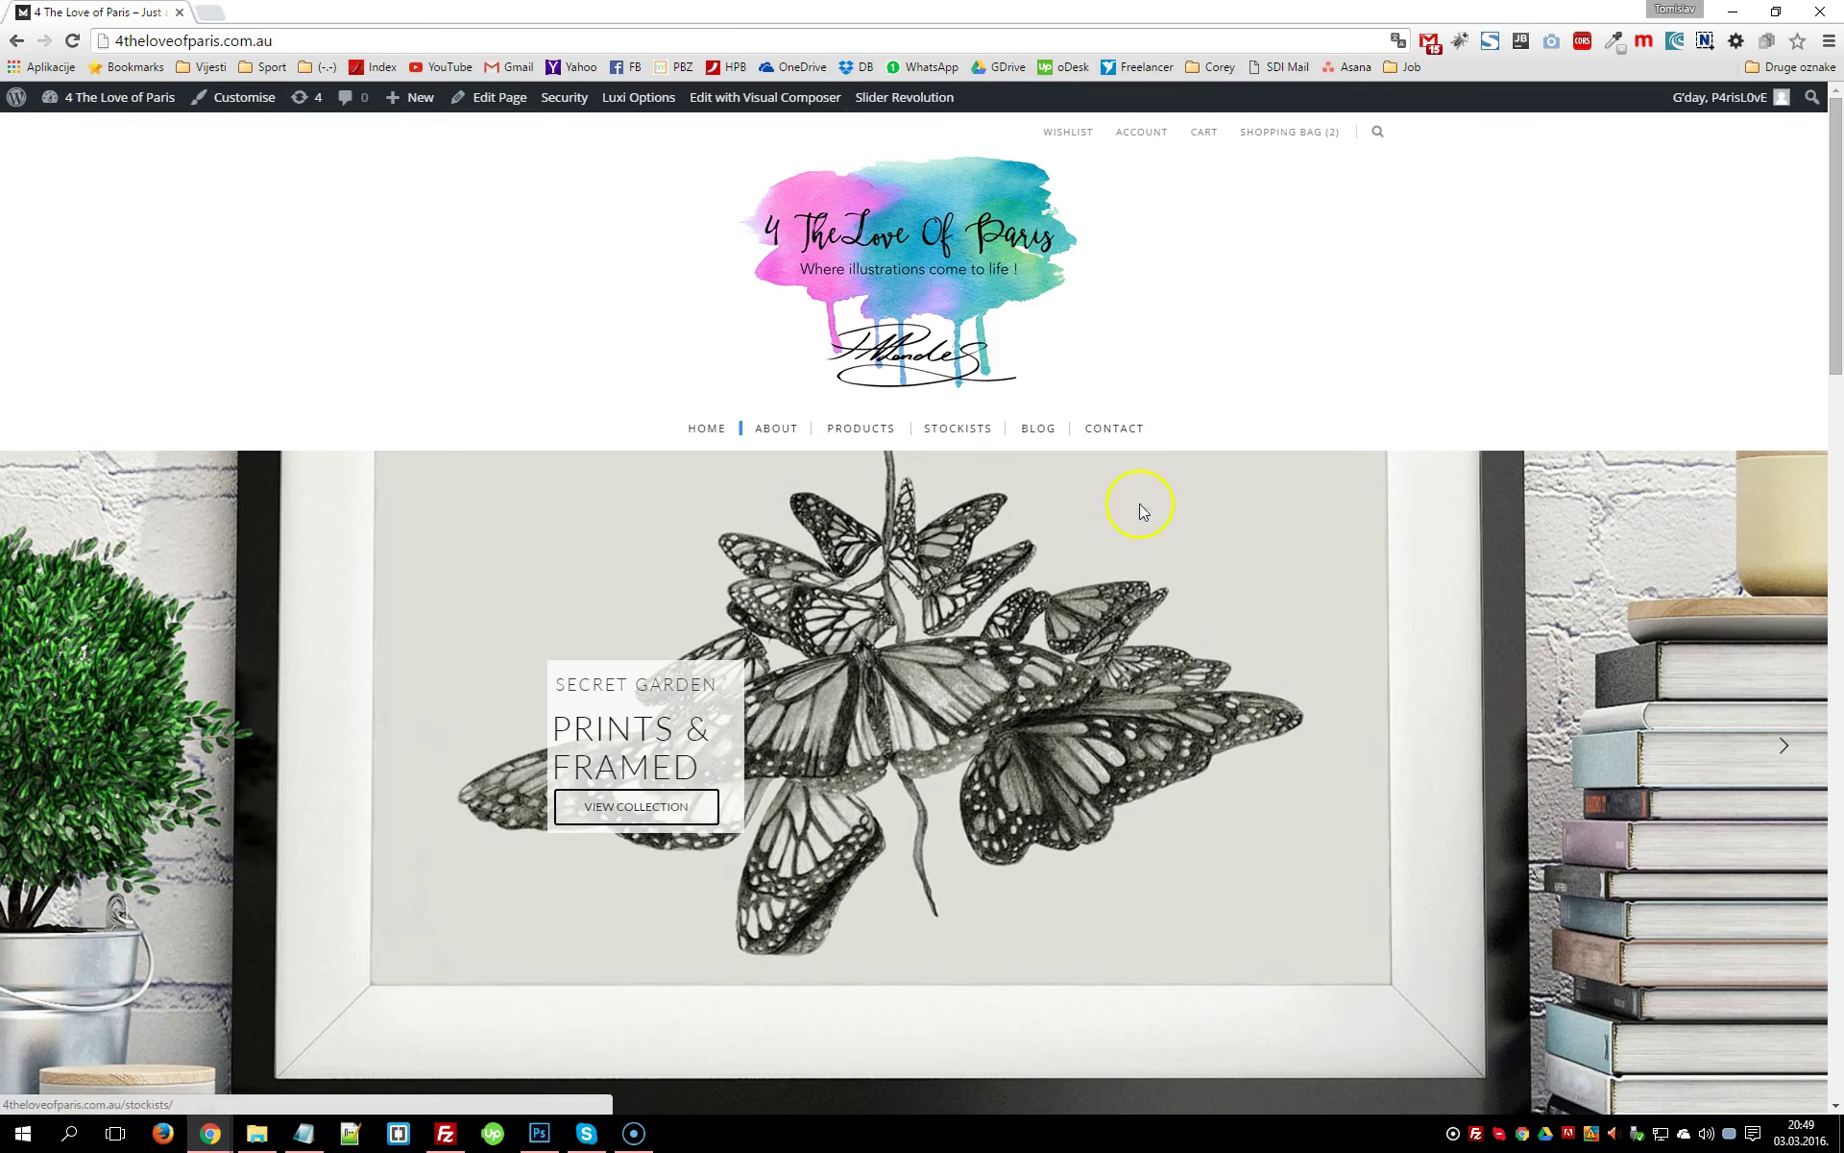
mouse_move(1836, 216)
mouse_down()
mouse_move(1835, 244)
mouse_move(1835, 216)
mouse_up()
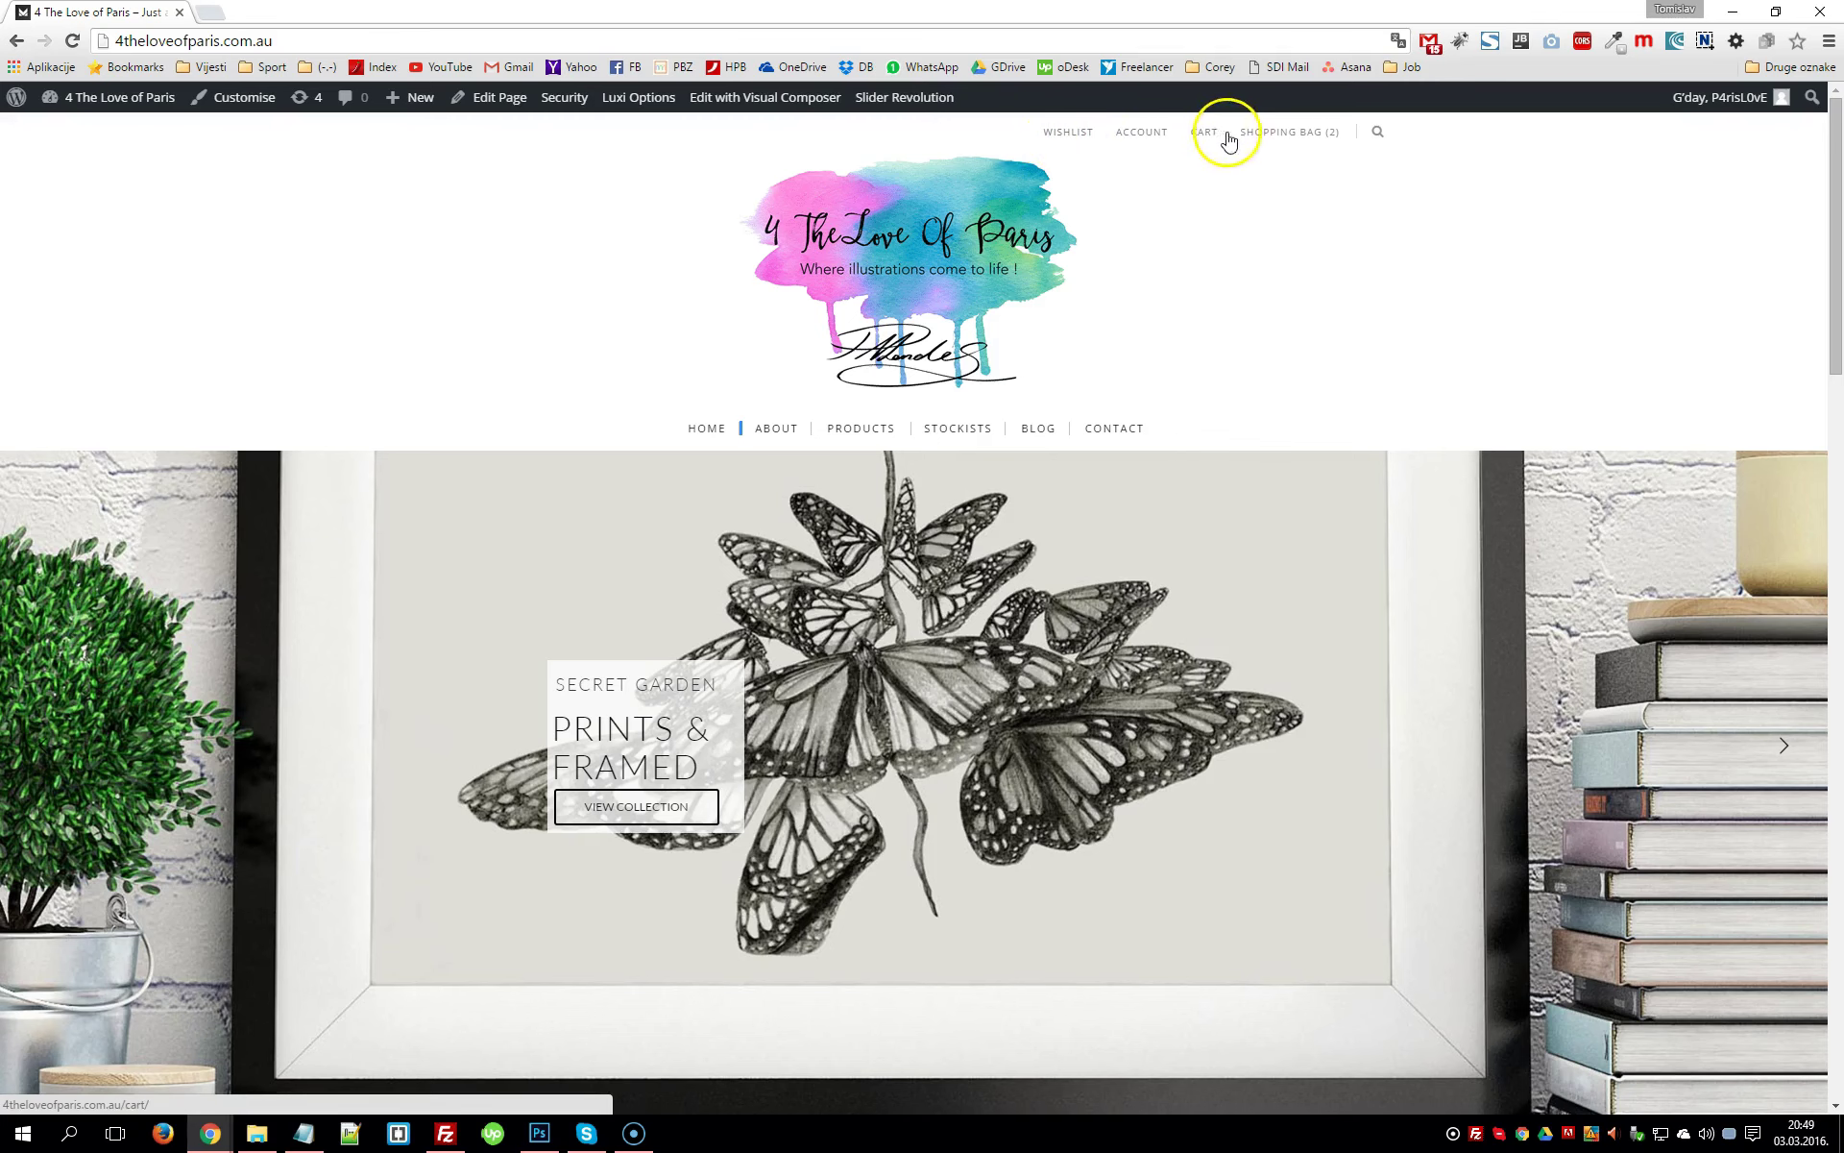
scroll(1528, 477, down, 3)
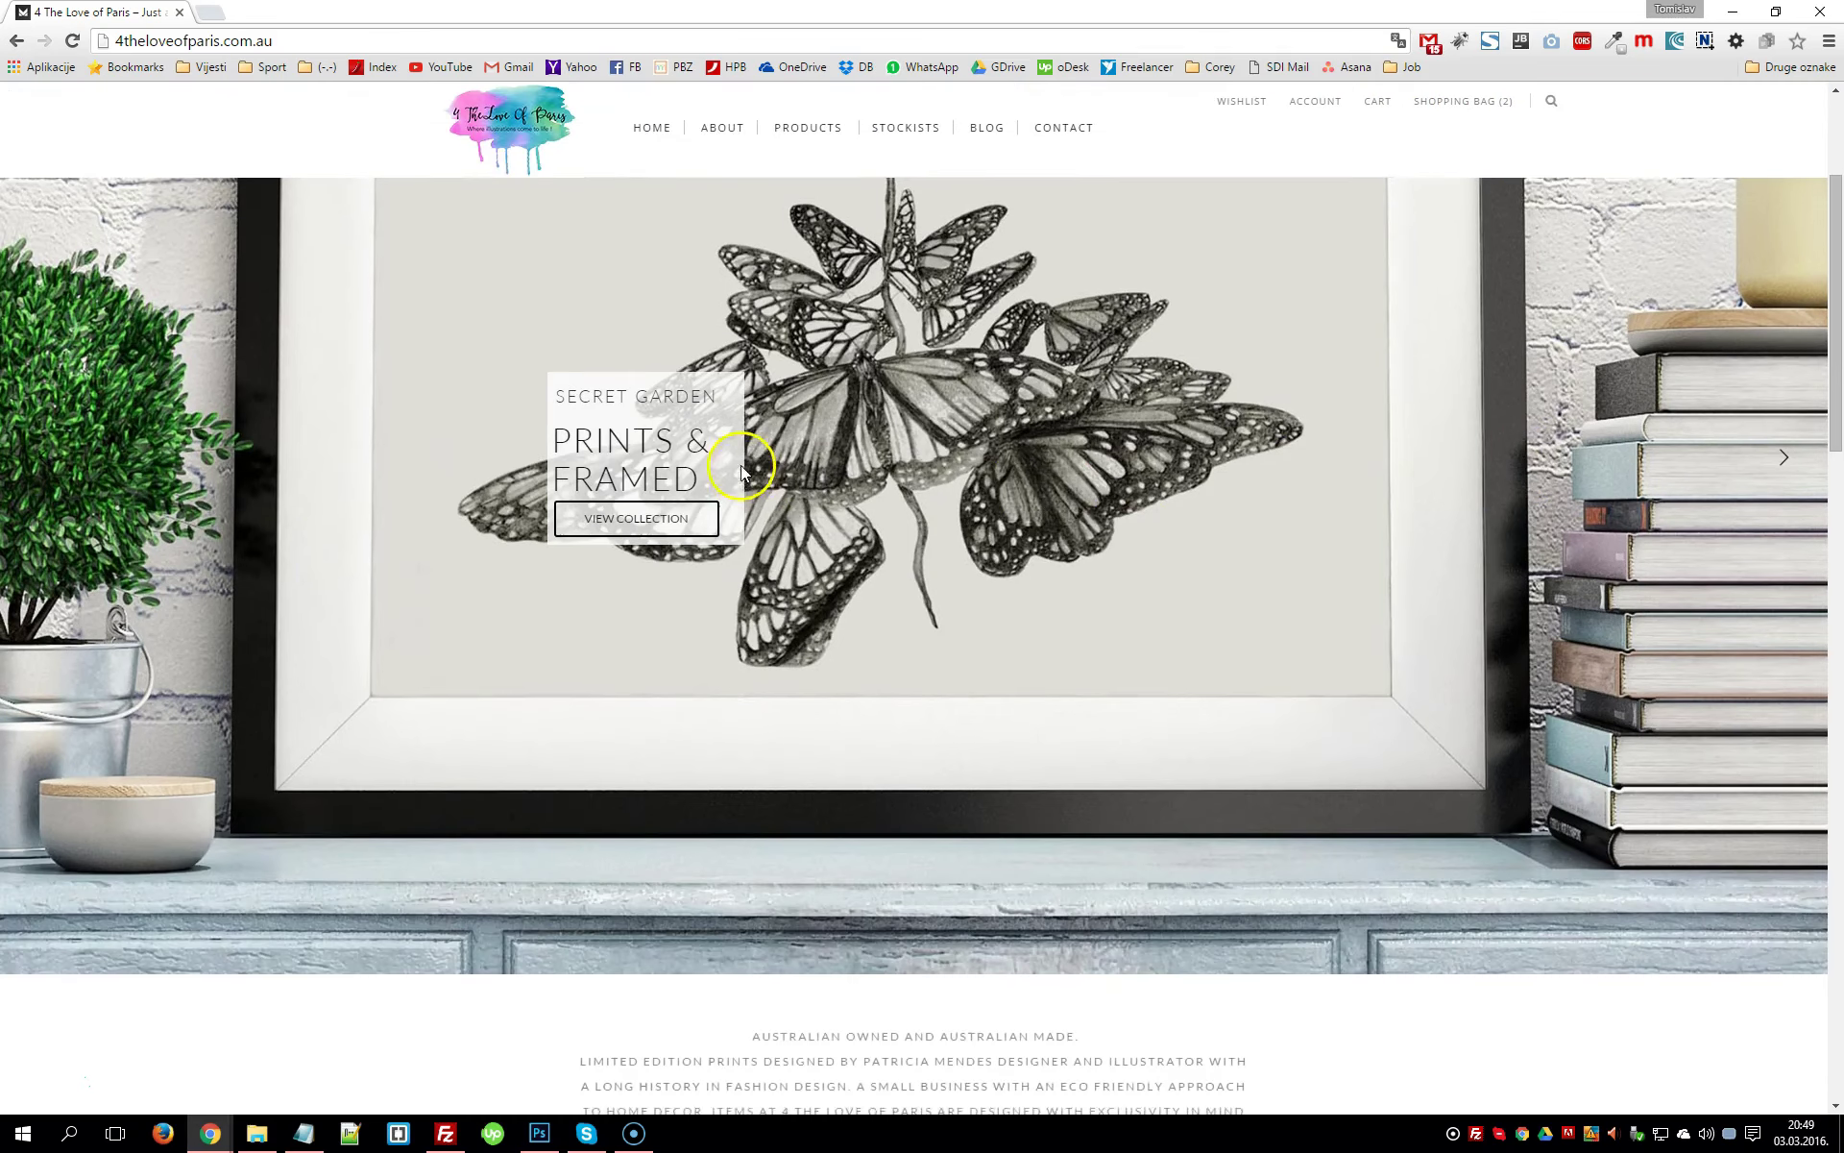
scroll(741, 470, up, 1)
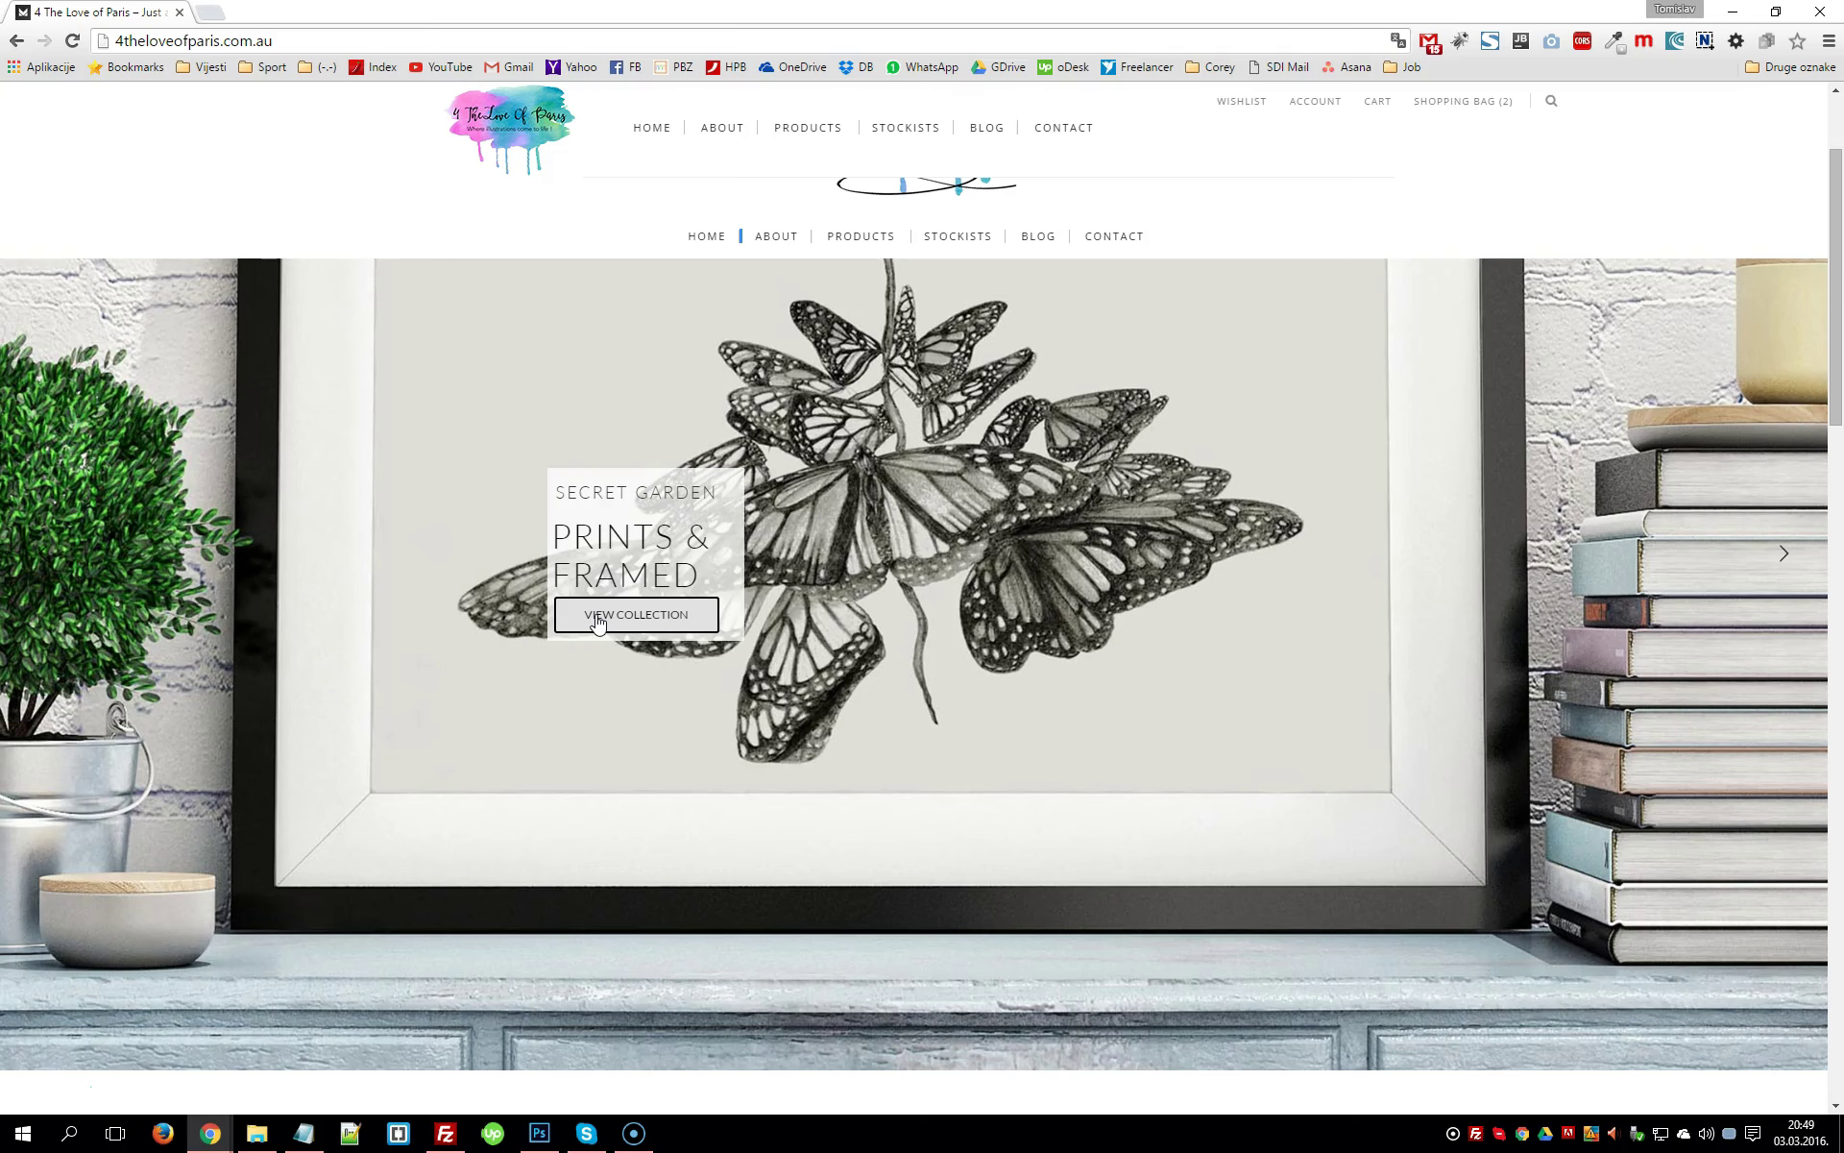
click(1518, 524)
click(1781, 555)
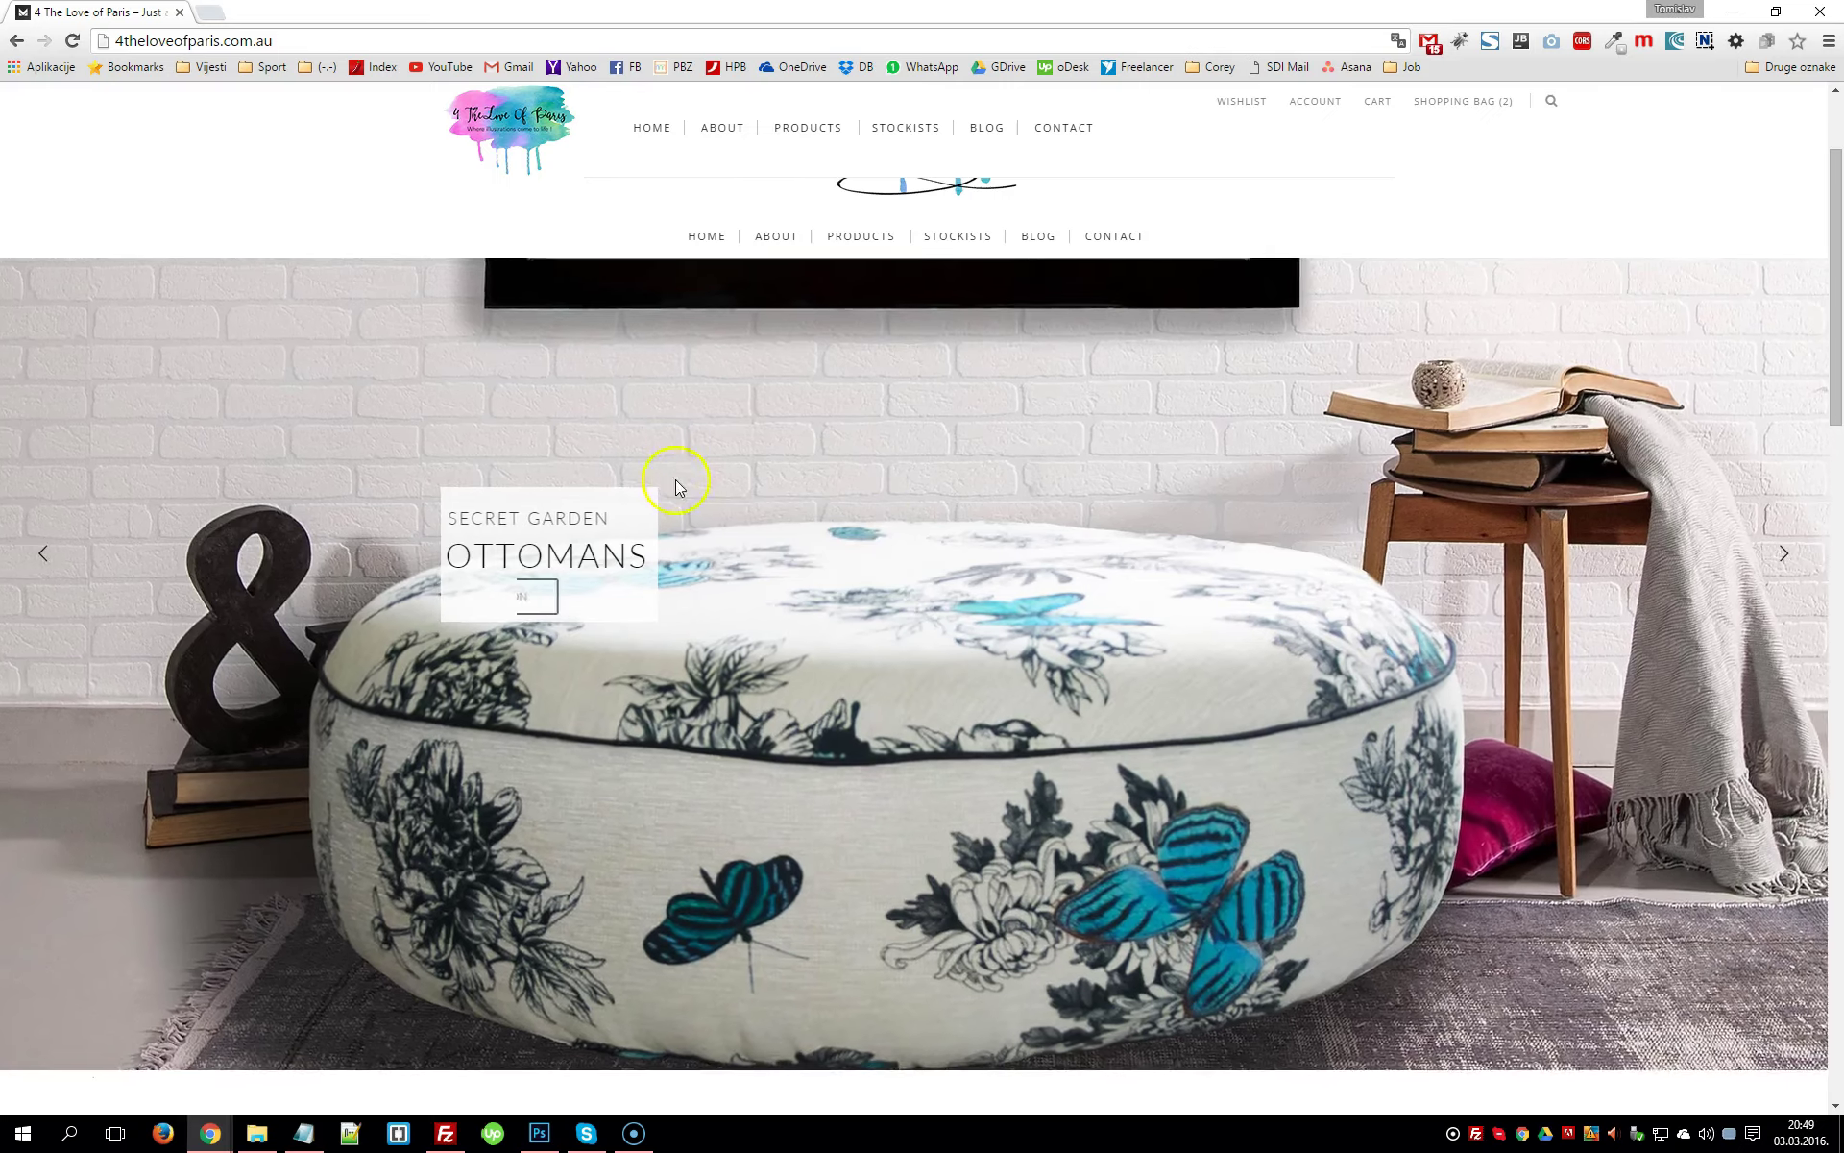
Examine the homepage's introductory text and the product category tiles below it
scroll(996, 471, down, 1)
scroll(995, 466, down, 5)
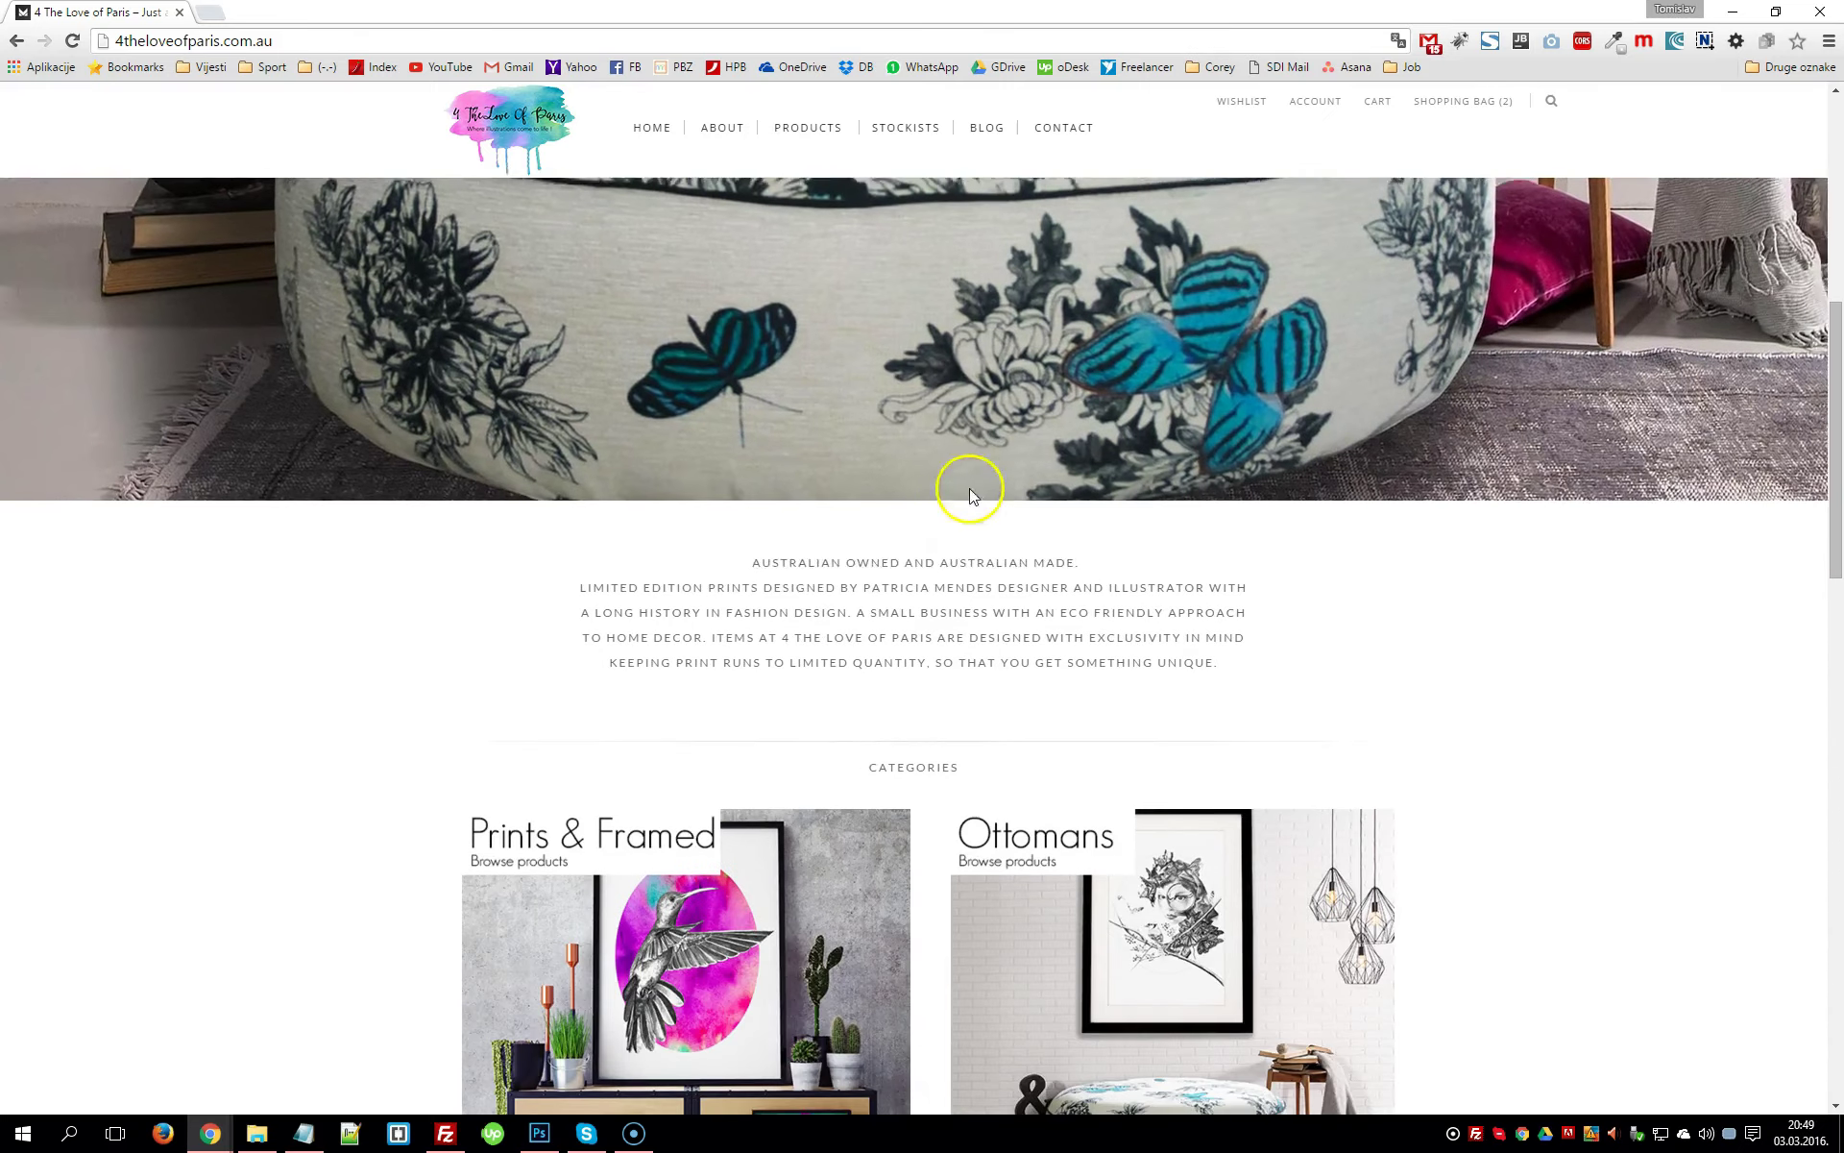
drag(728, 549, 1290, 644)
scroll(1290, 645, down, 4)
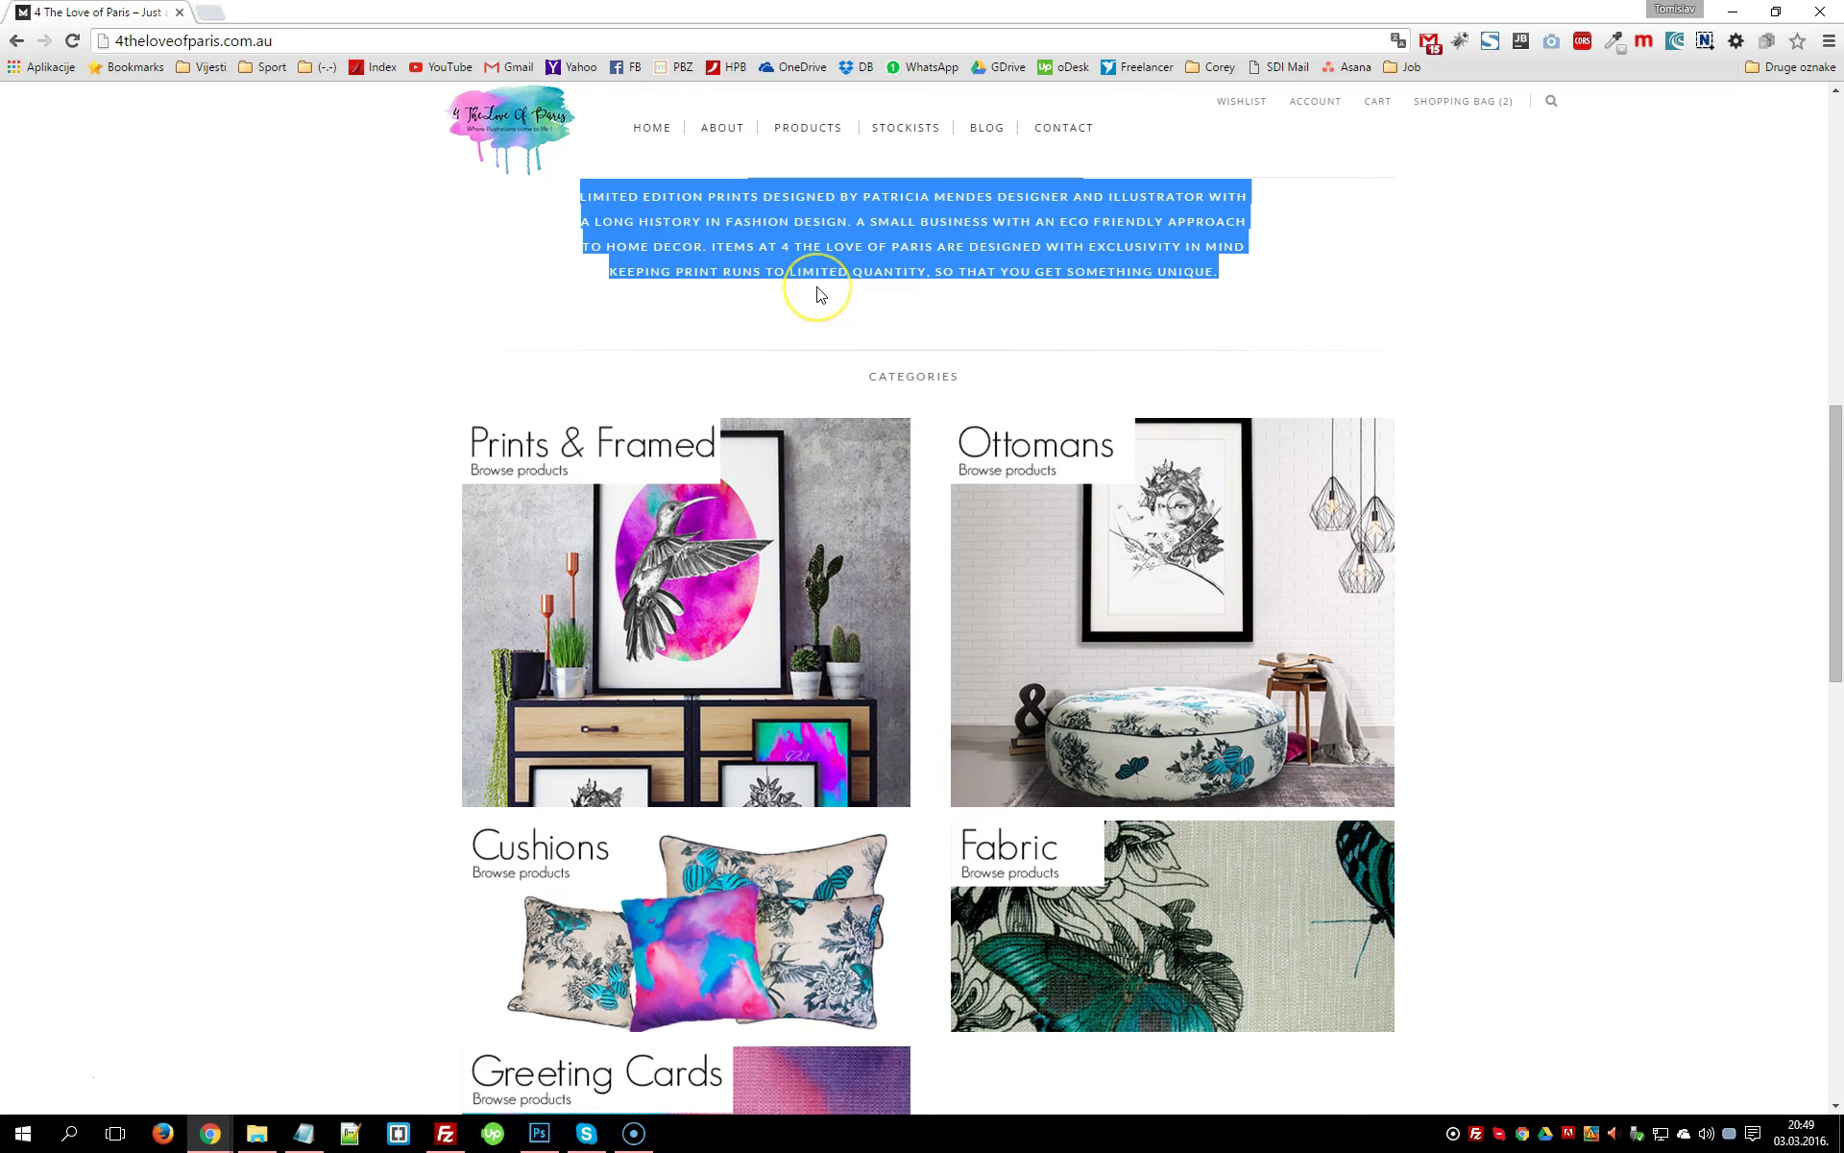
scroll(865, 288, down, 1)
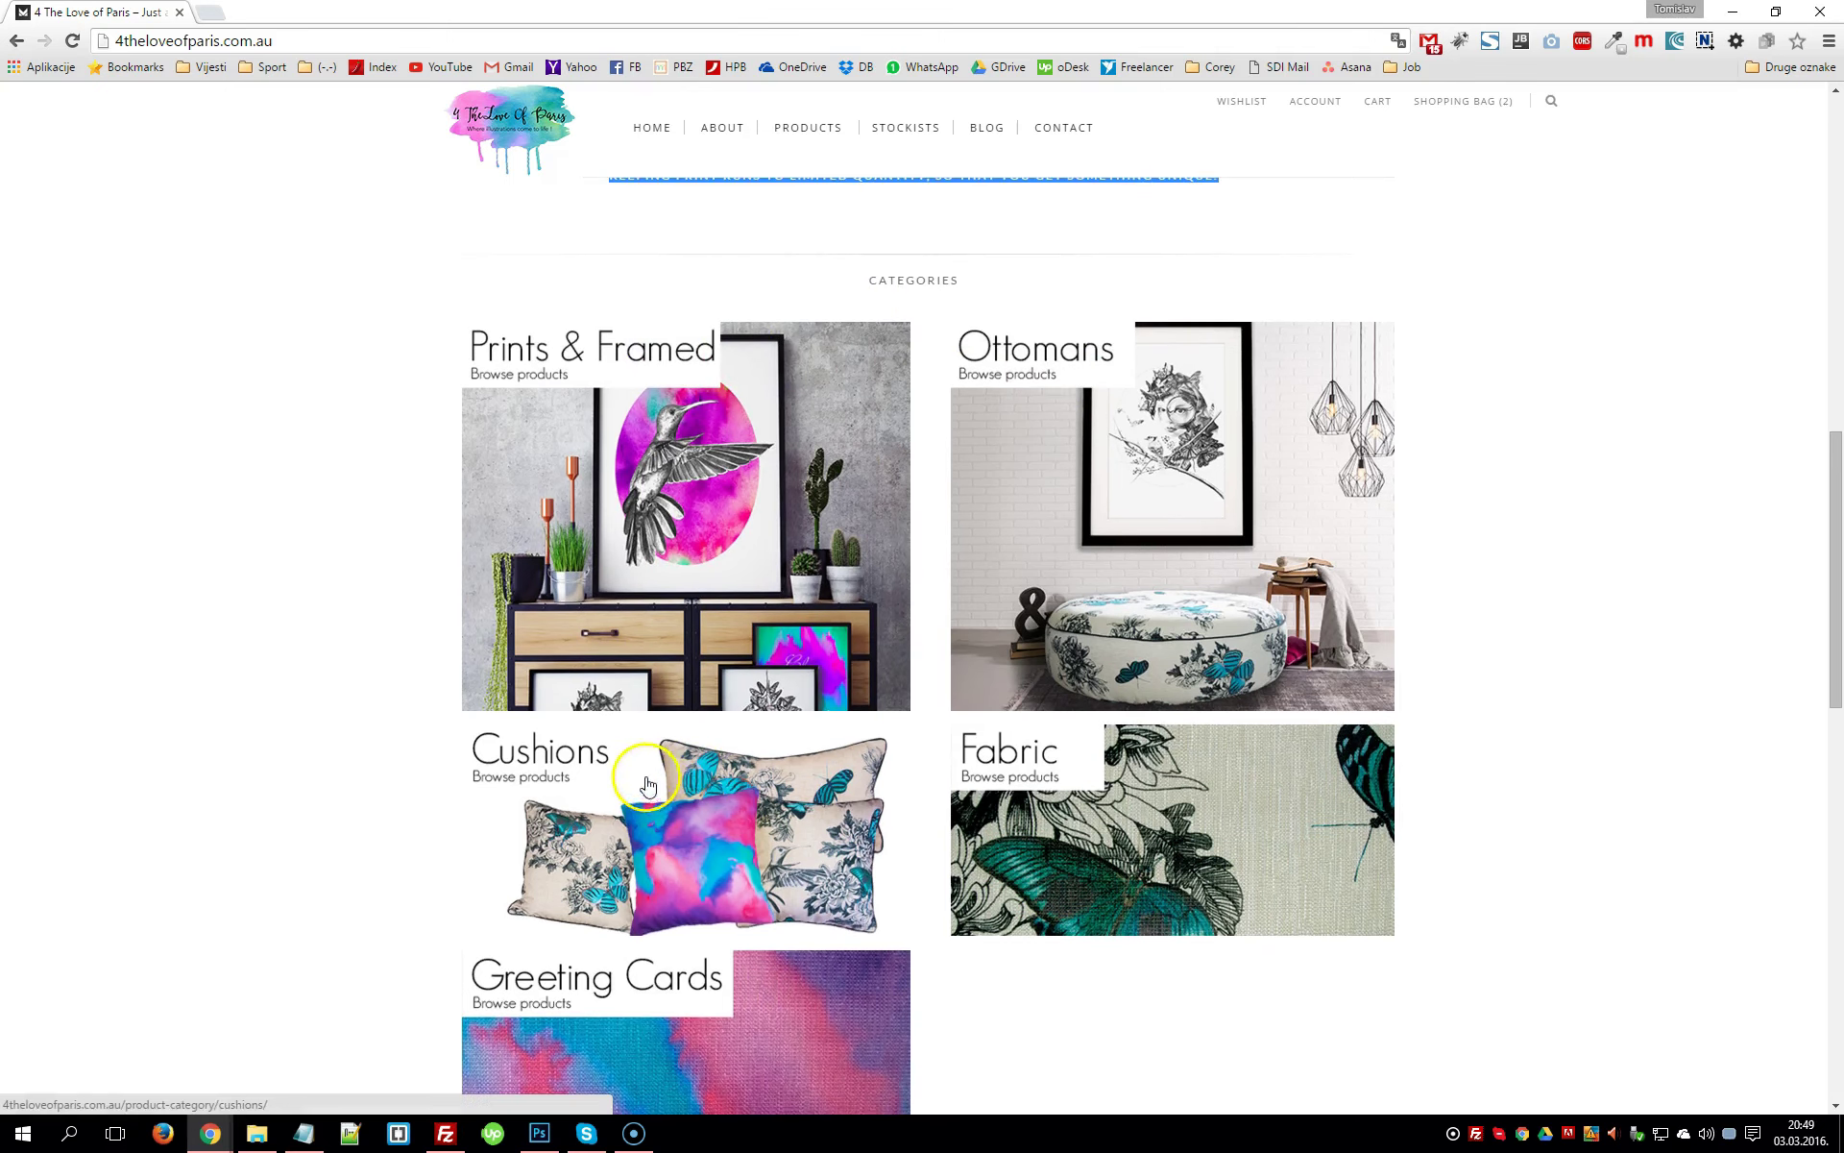
scroll(1098, 778, down, 1)
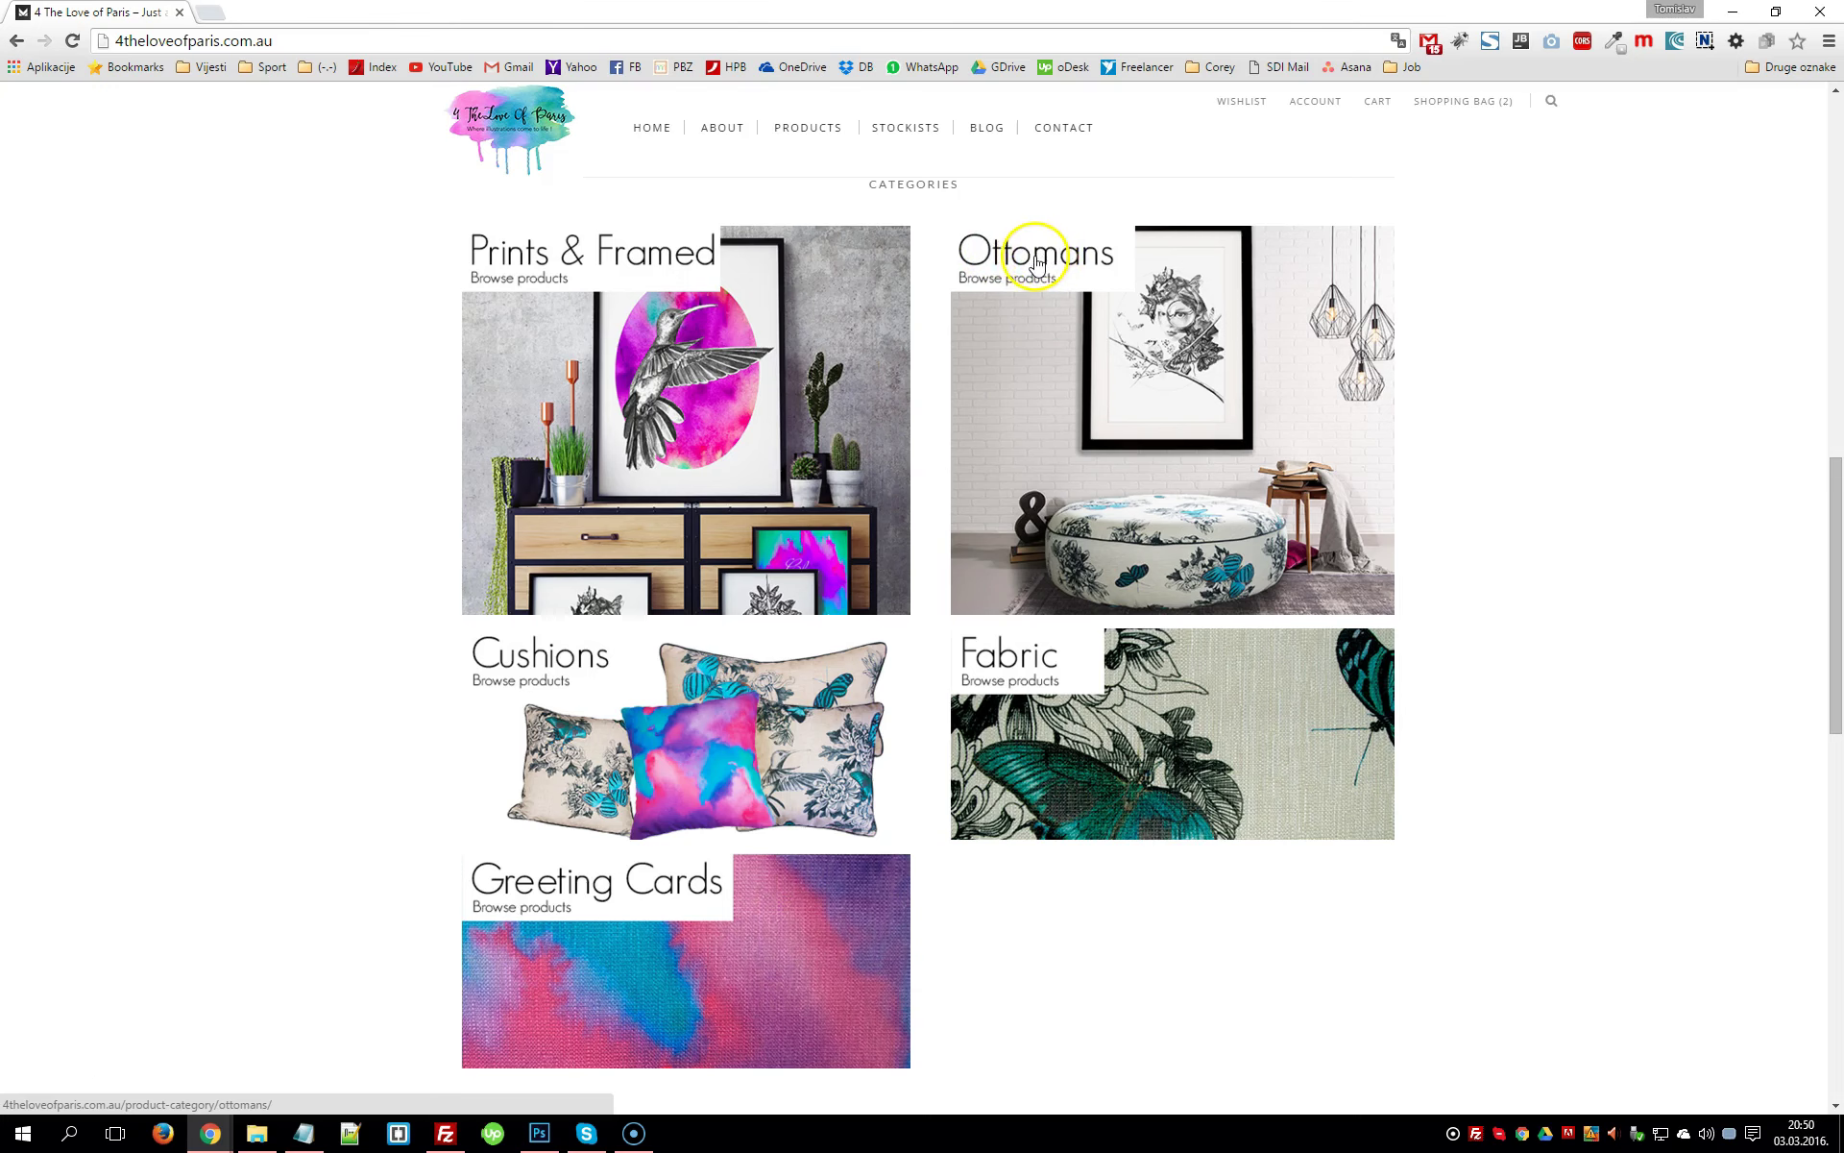
scroll(1042, 768, down, 2)
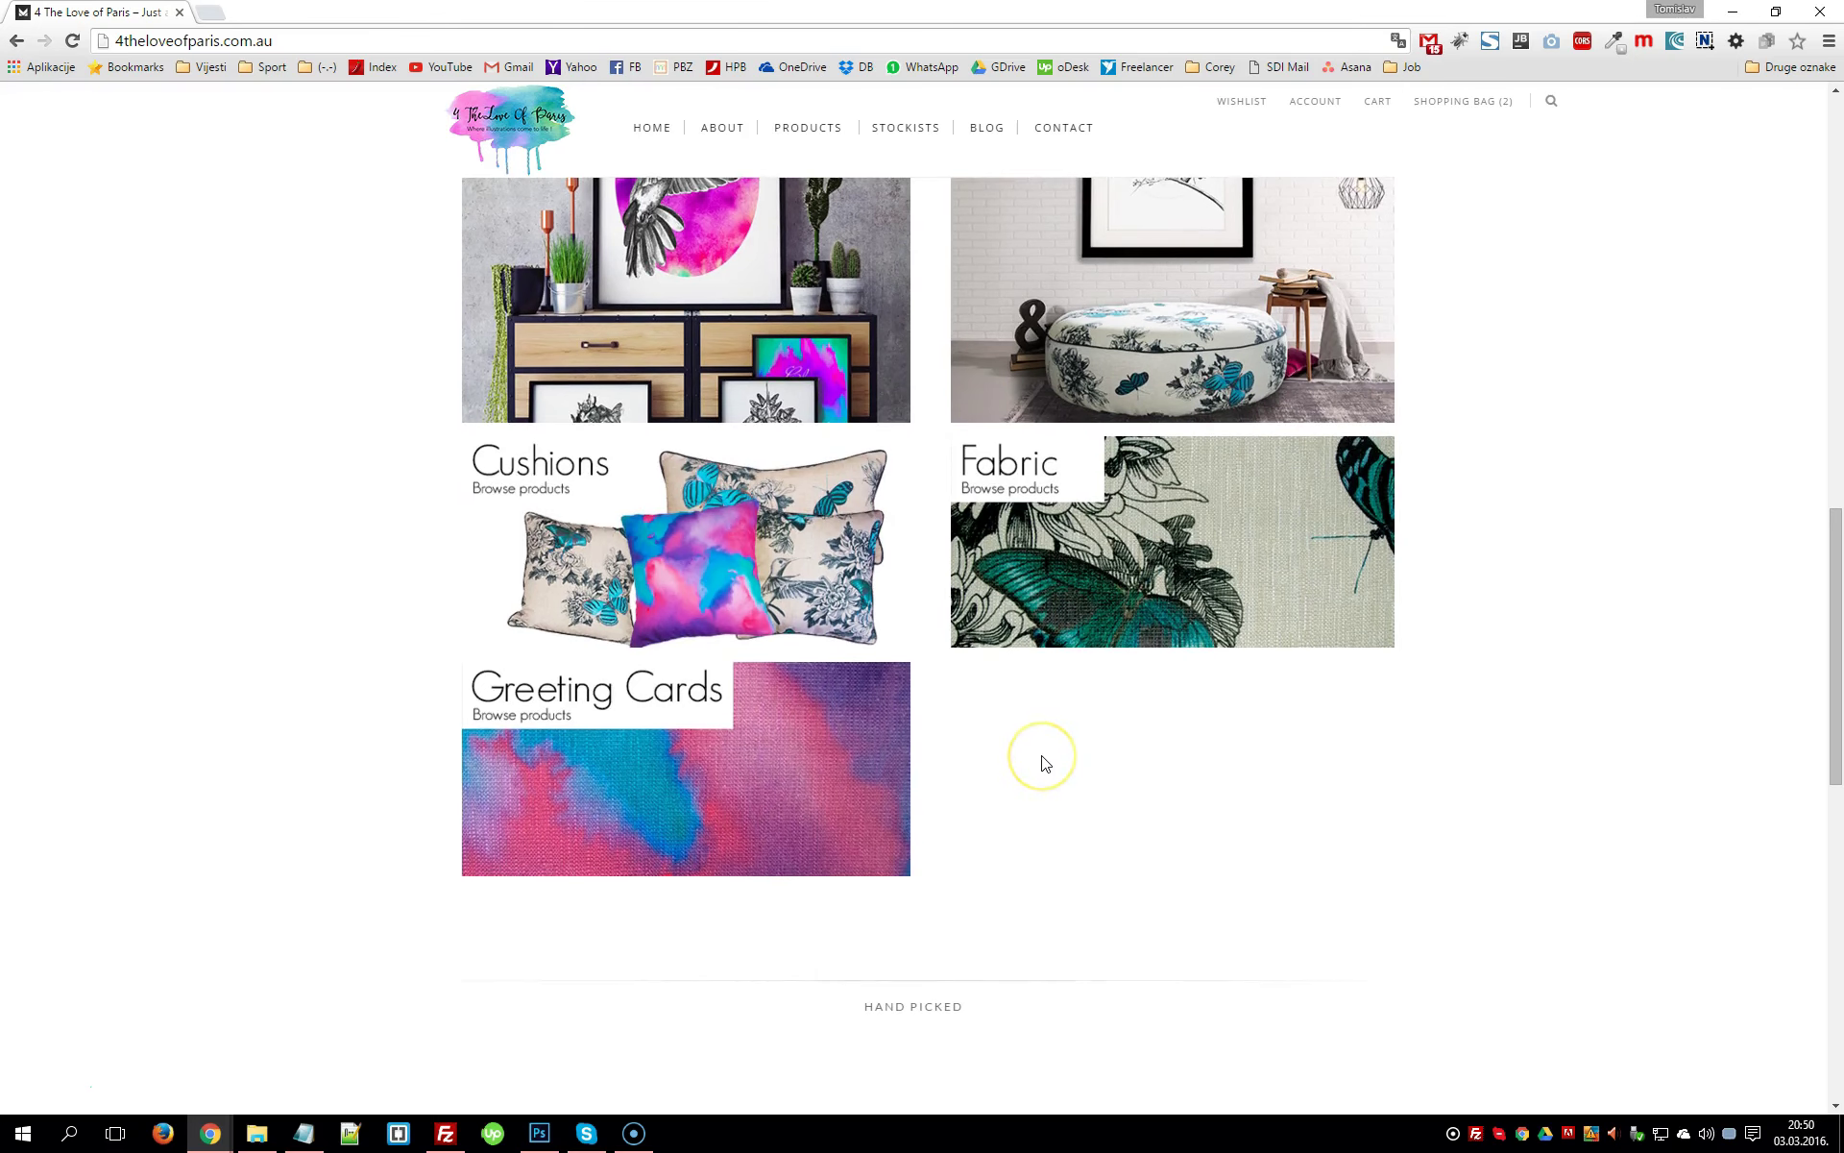
scroll(1041, 762, down, 1)
scroll(1037, 769, up, 1)
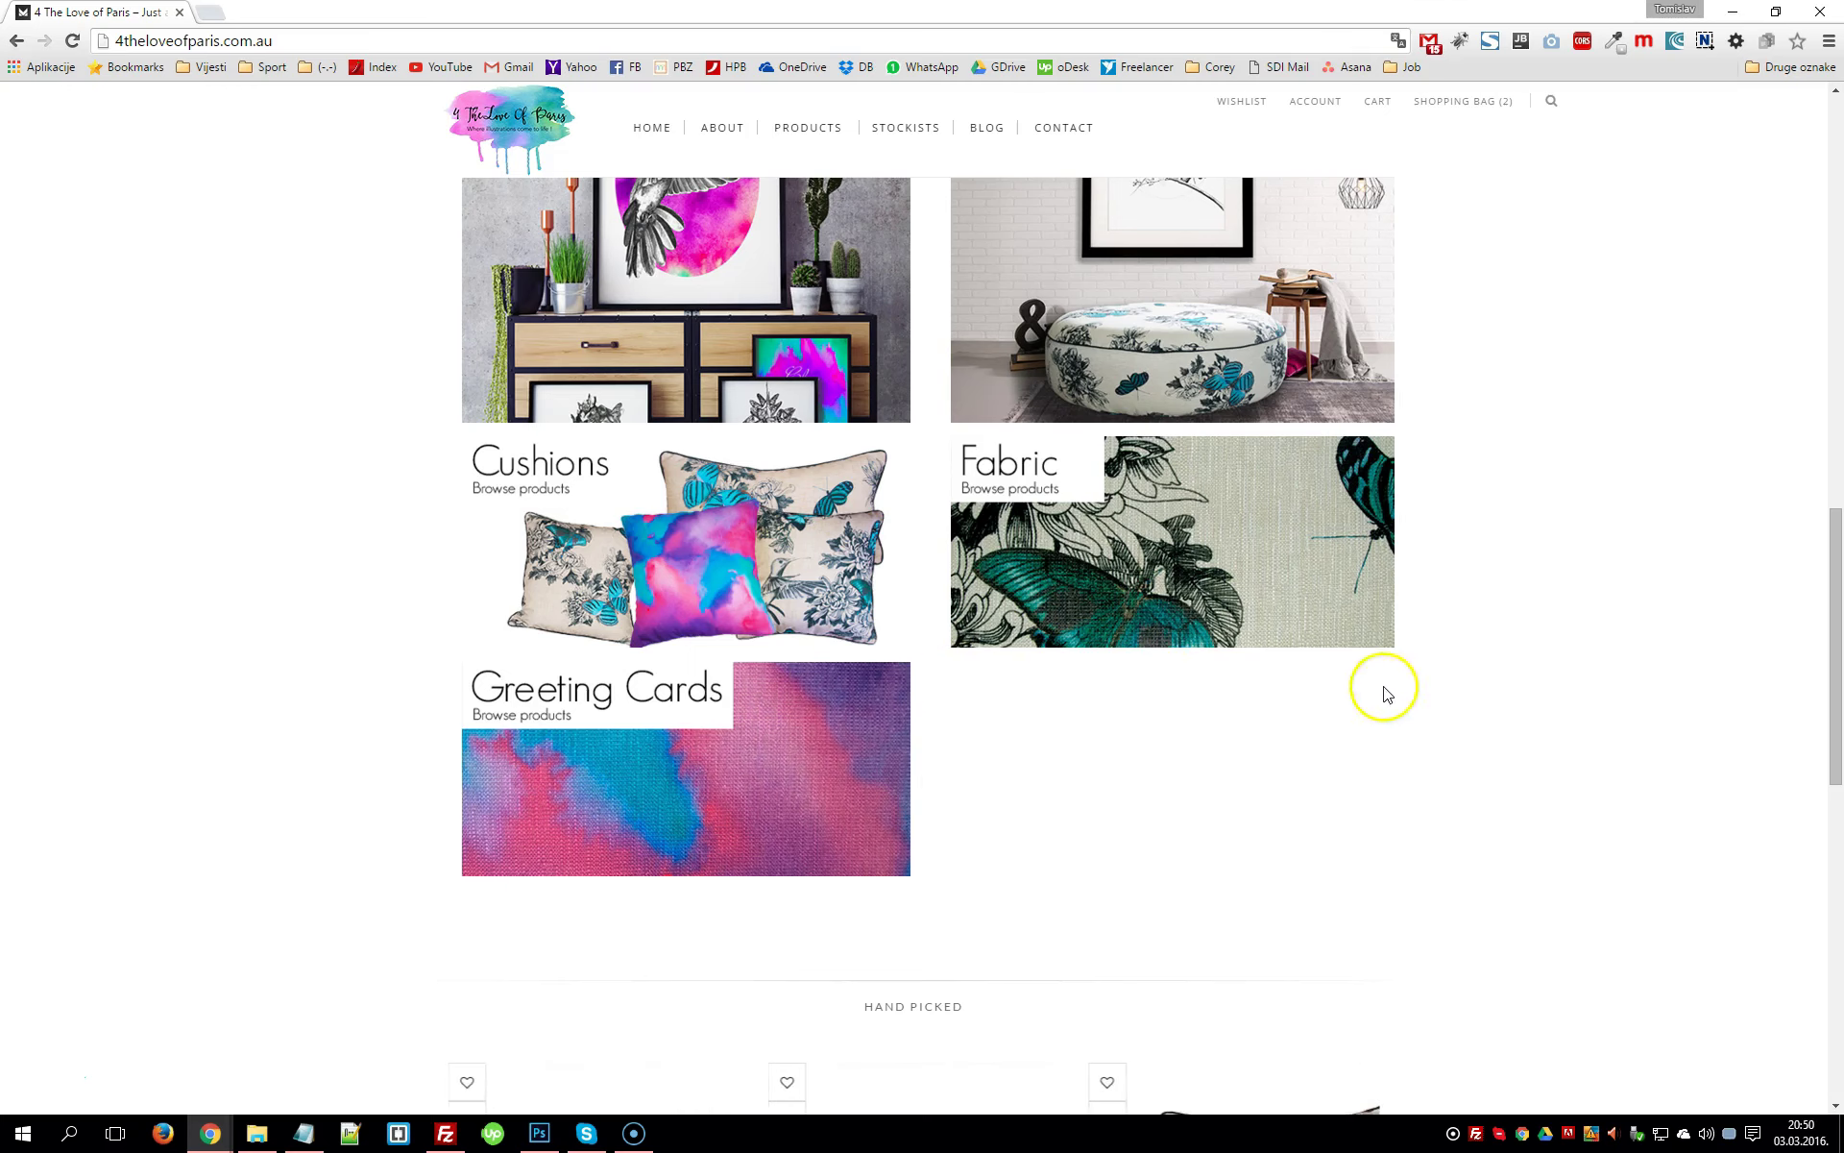
scroll(1249, 750, up, 1)
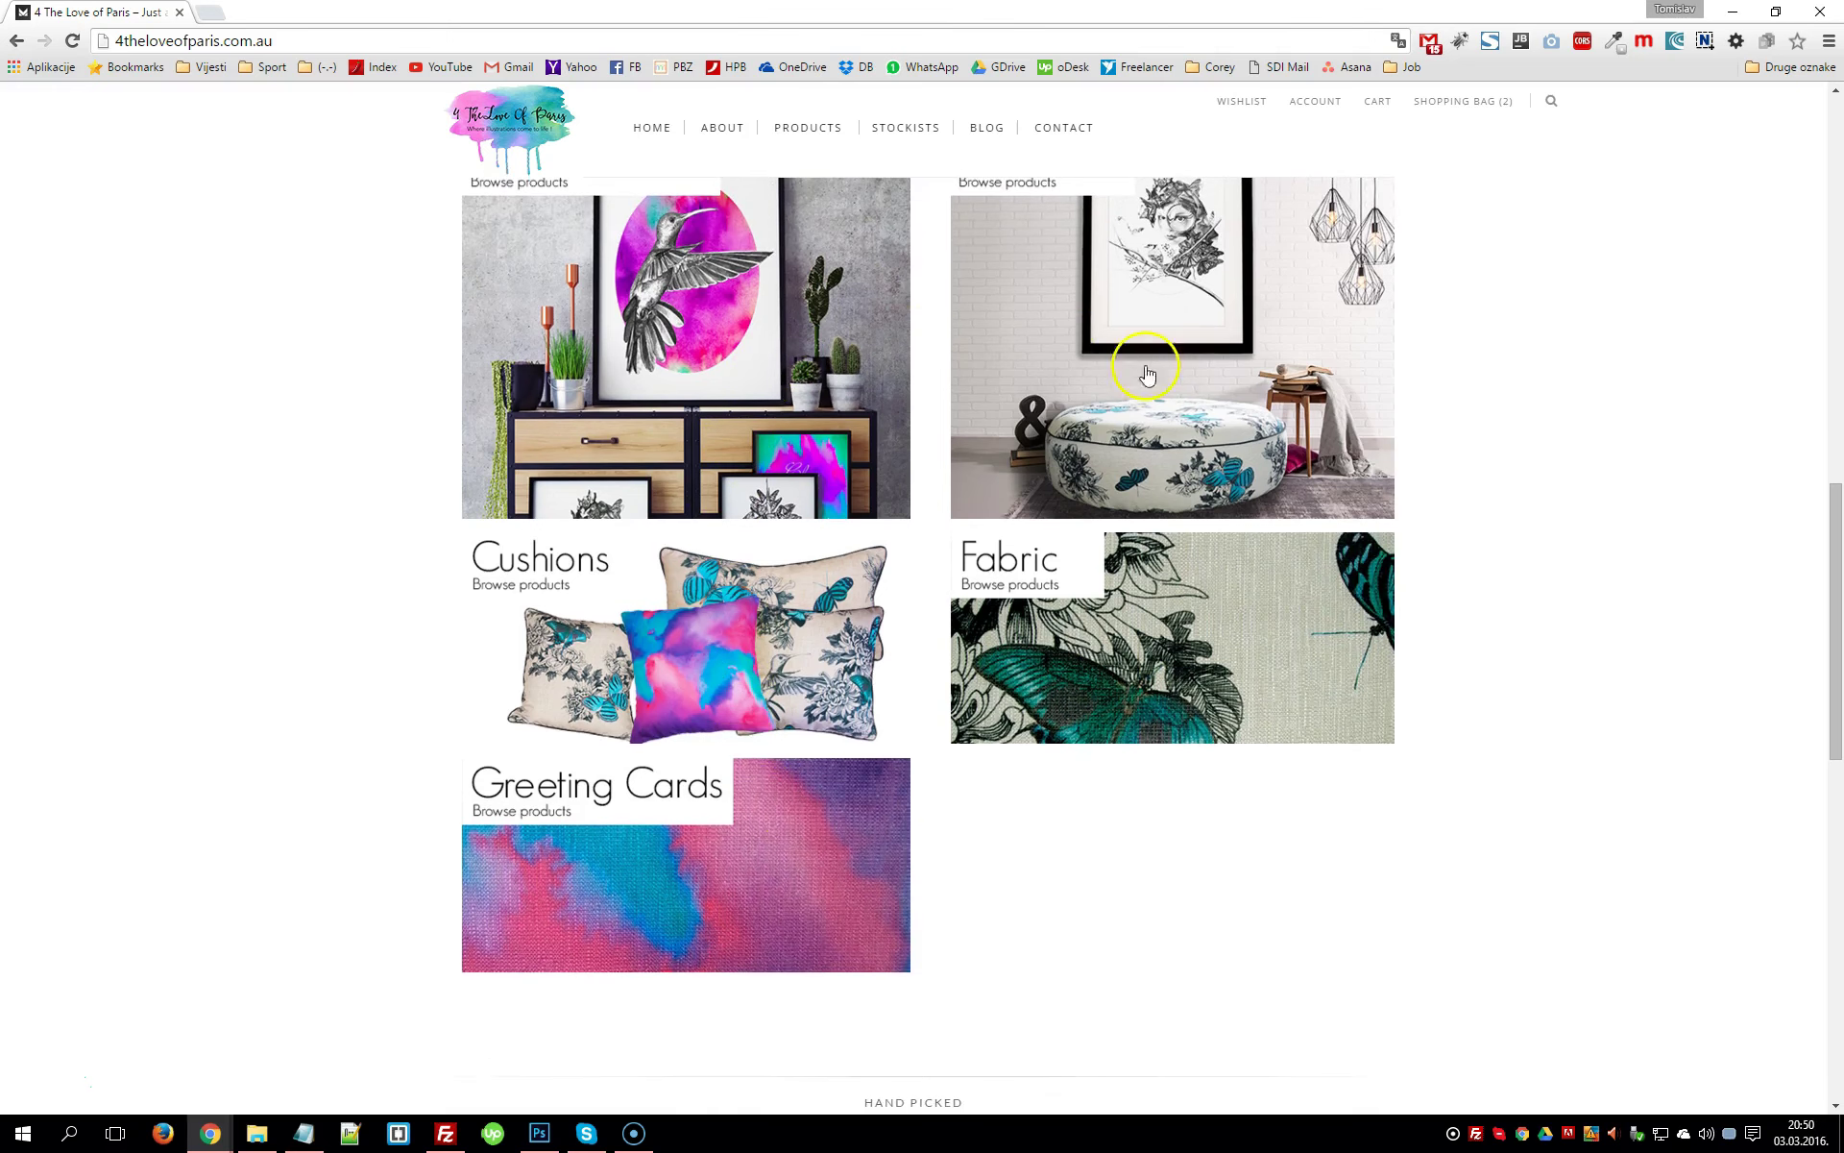
scroll(1132, 659, up, 2)
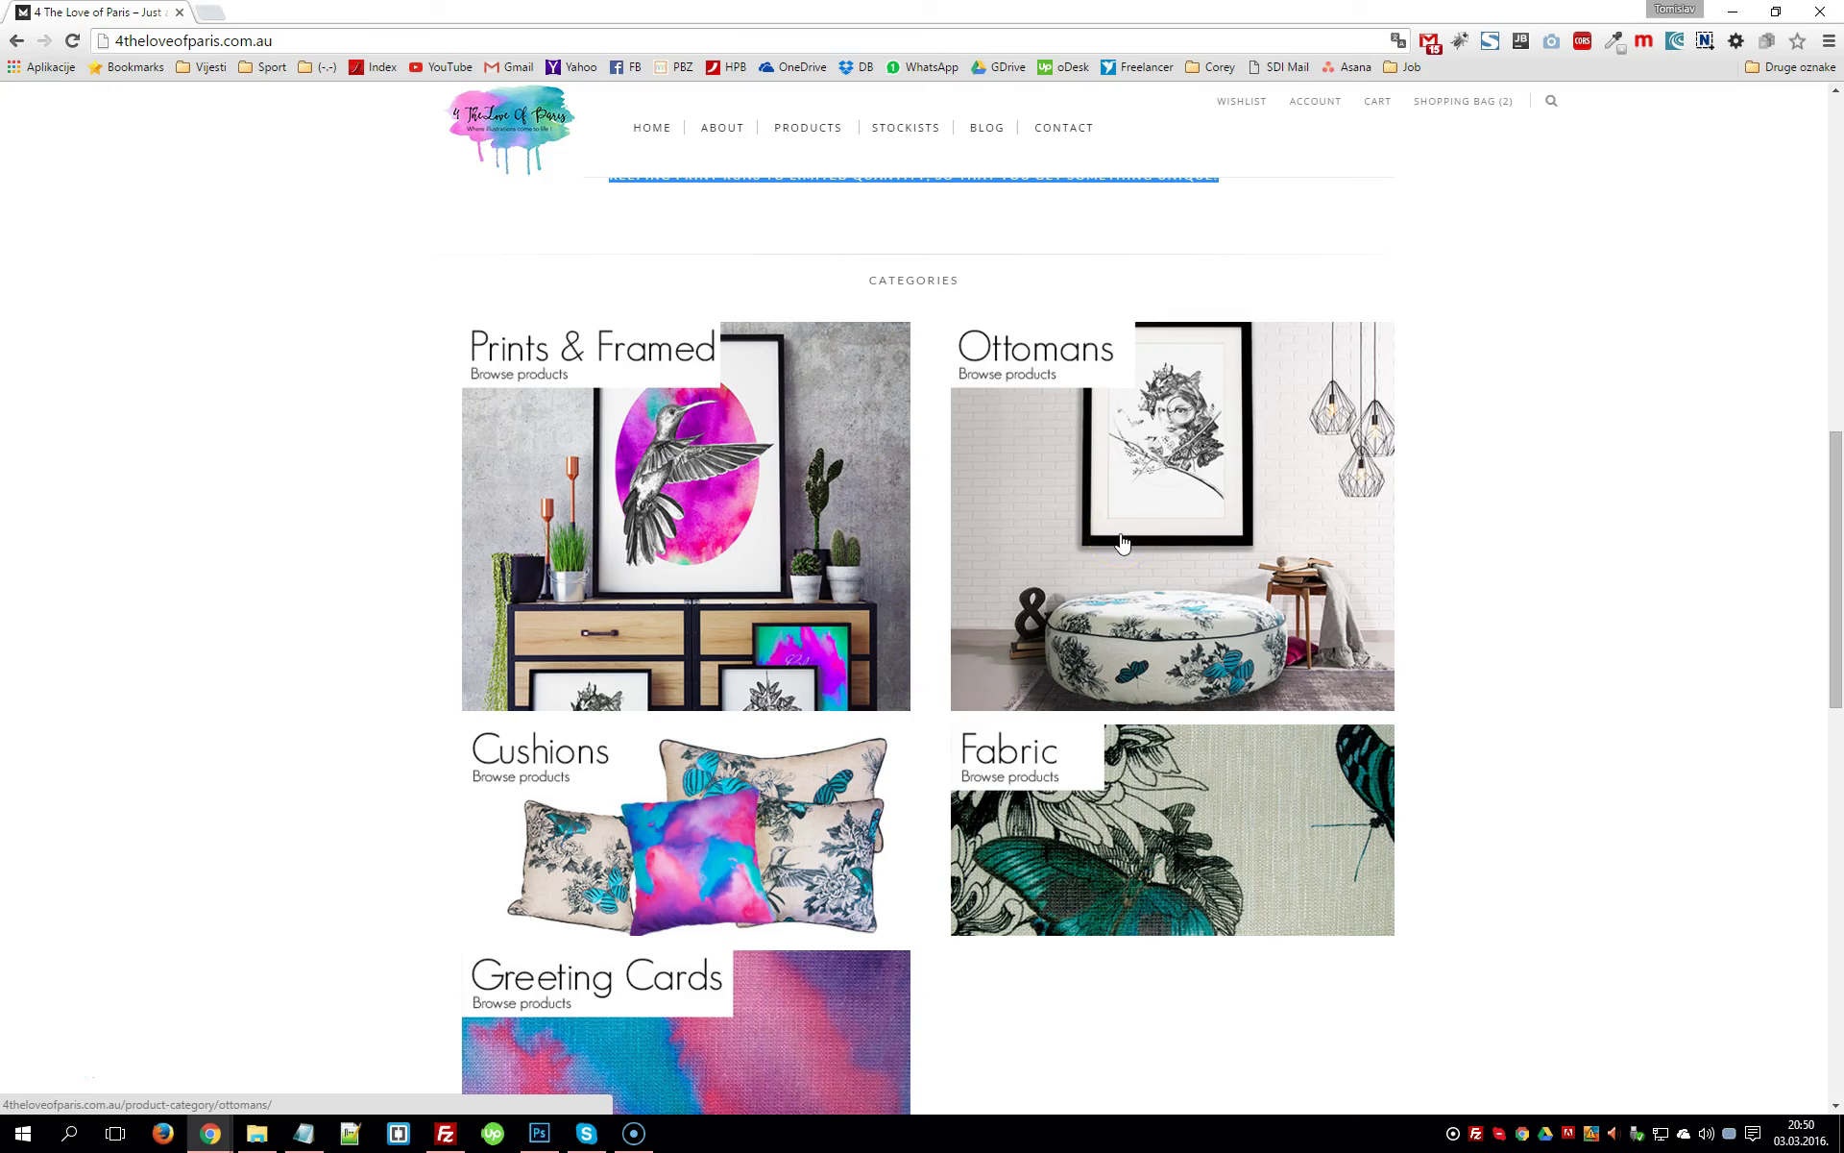
Browse the Hand Picked product carousel on the homepage and inspect the quick action icons on its products
click(700, 496)
scroll(702, 498, down, 8)
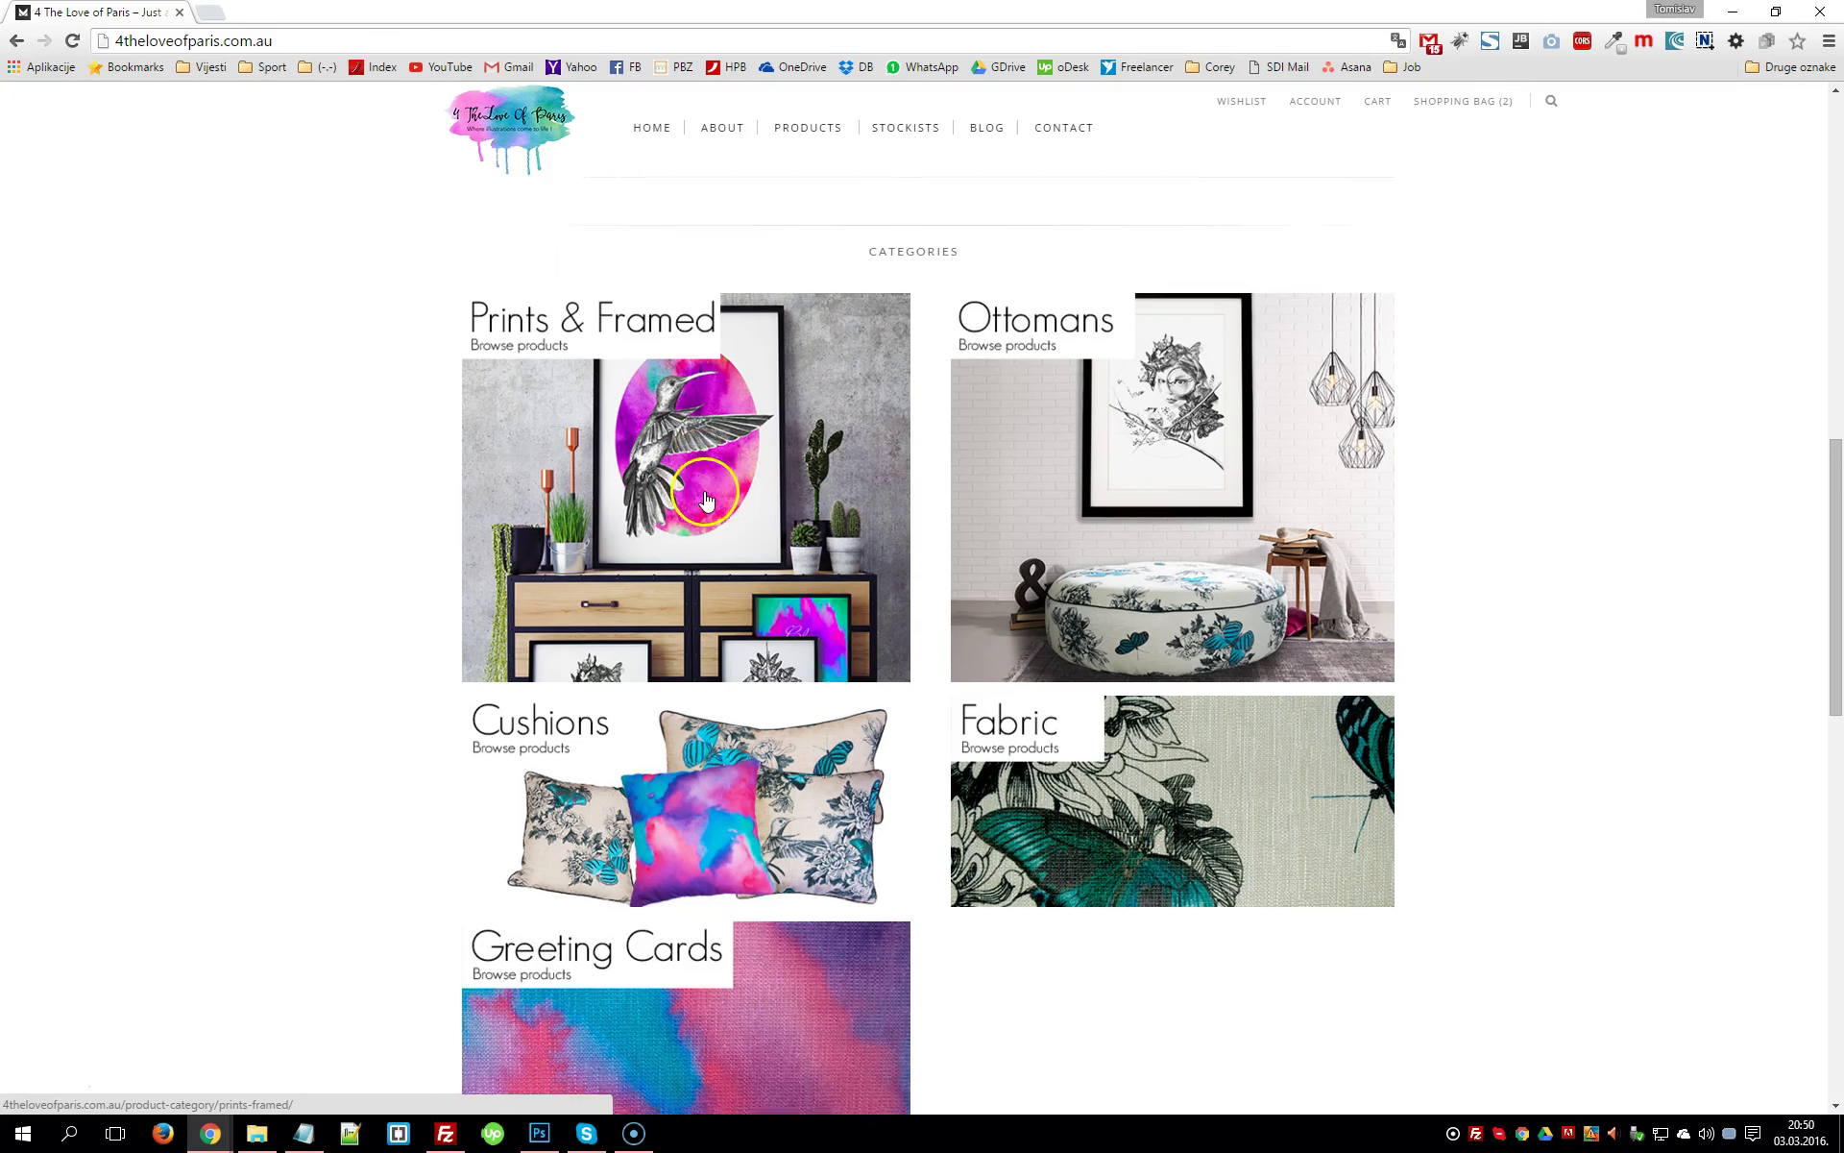
click(709, 495)
scroll(938, 515, down, 2)
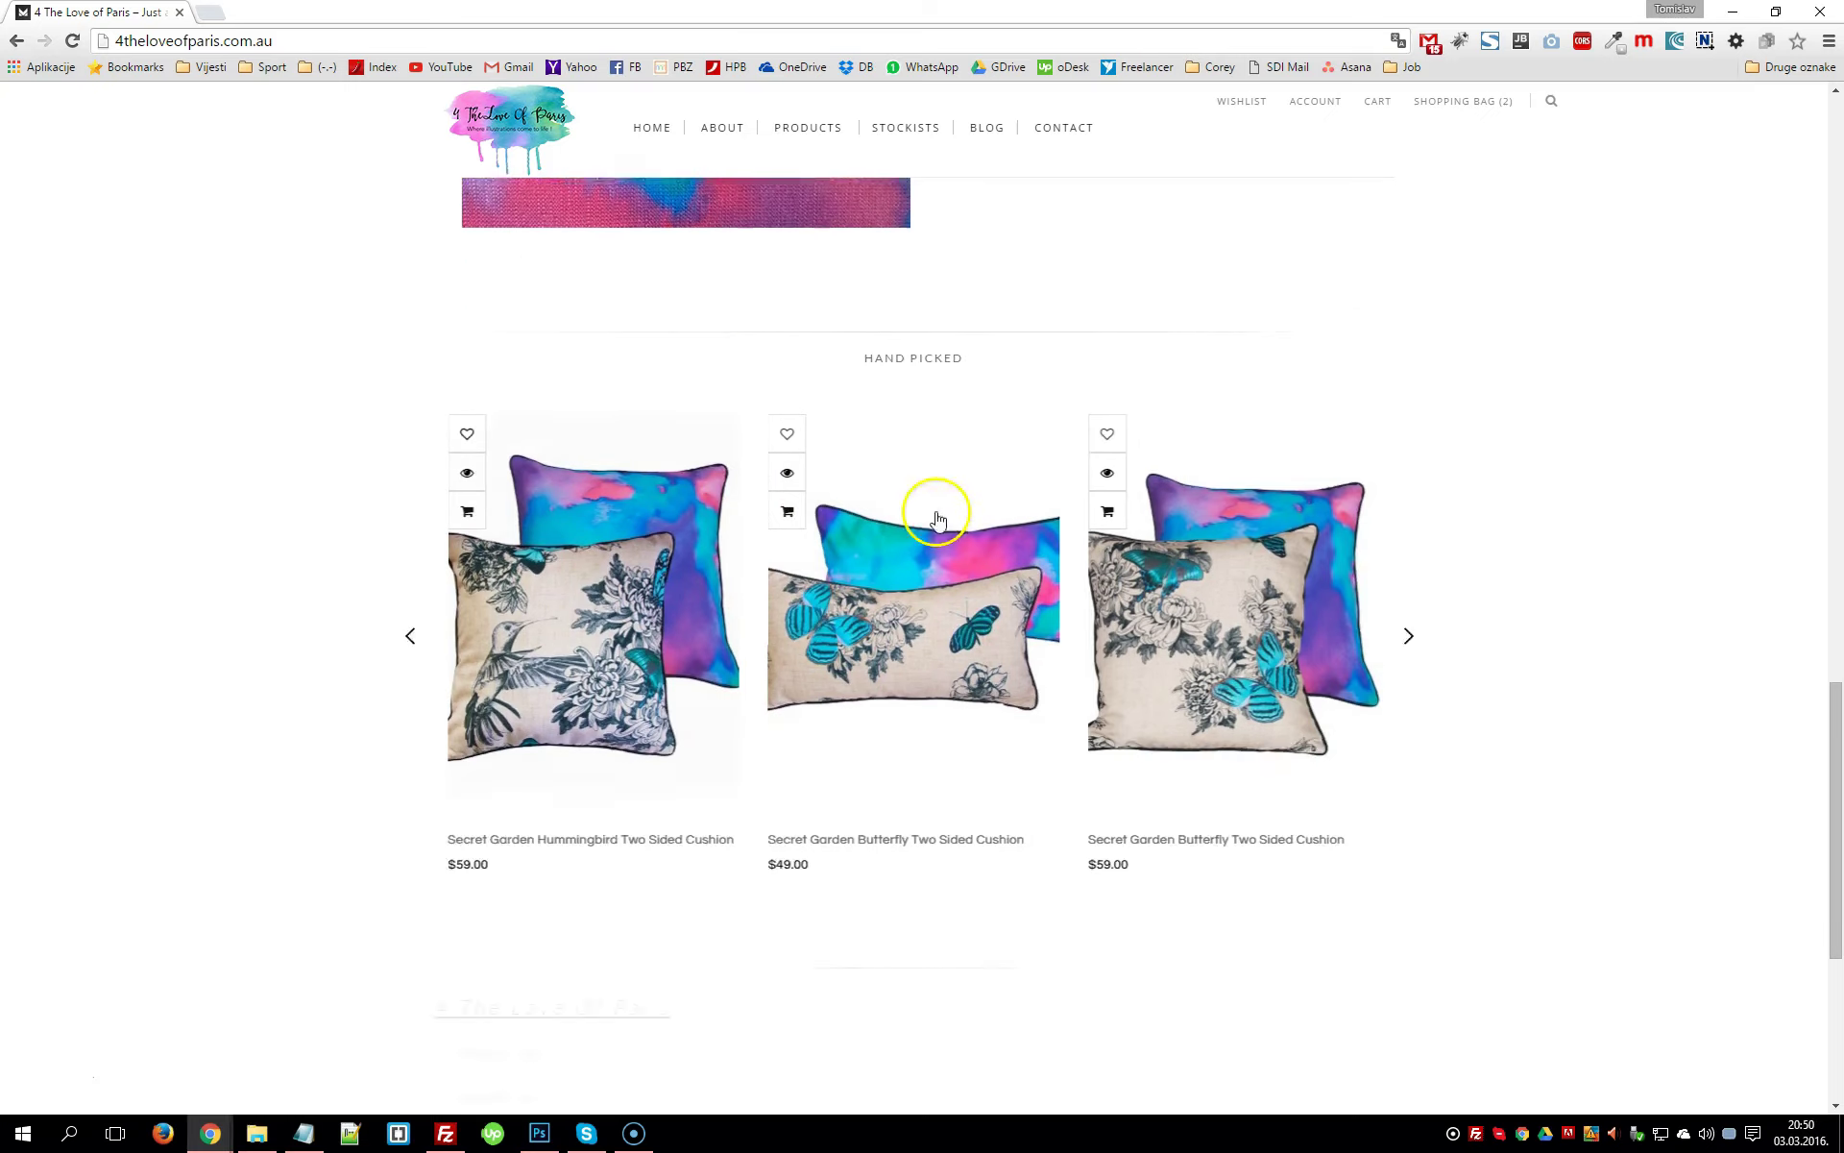
scroll(1373, 672, up, 1)
click(1408, 716)
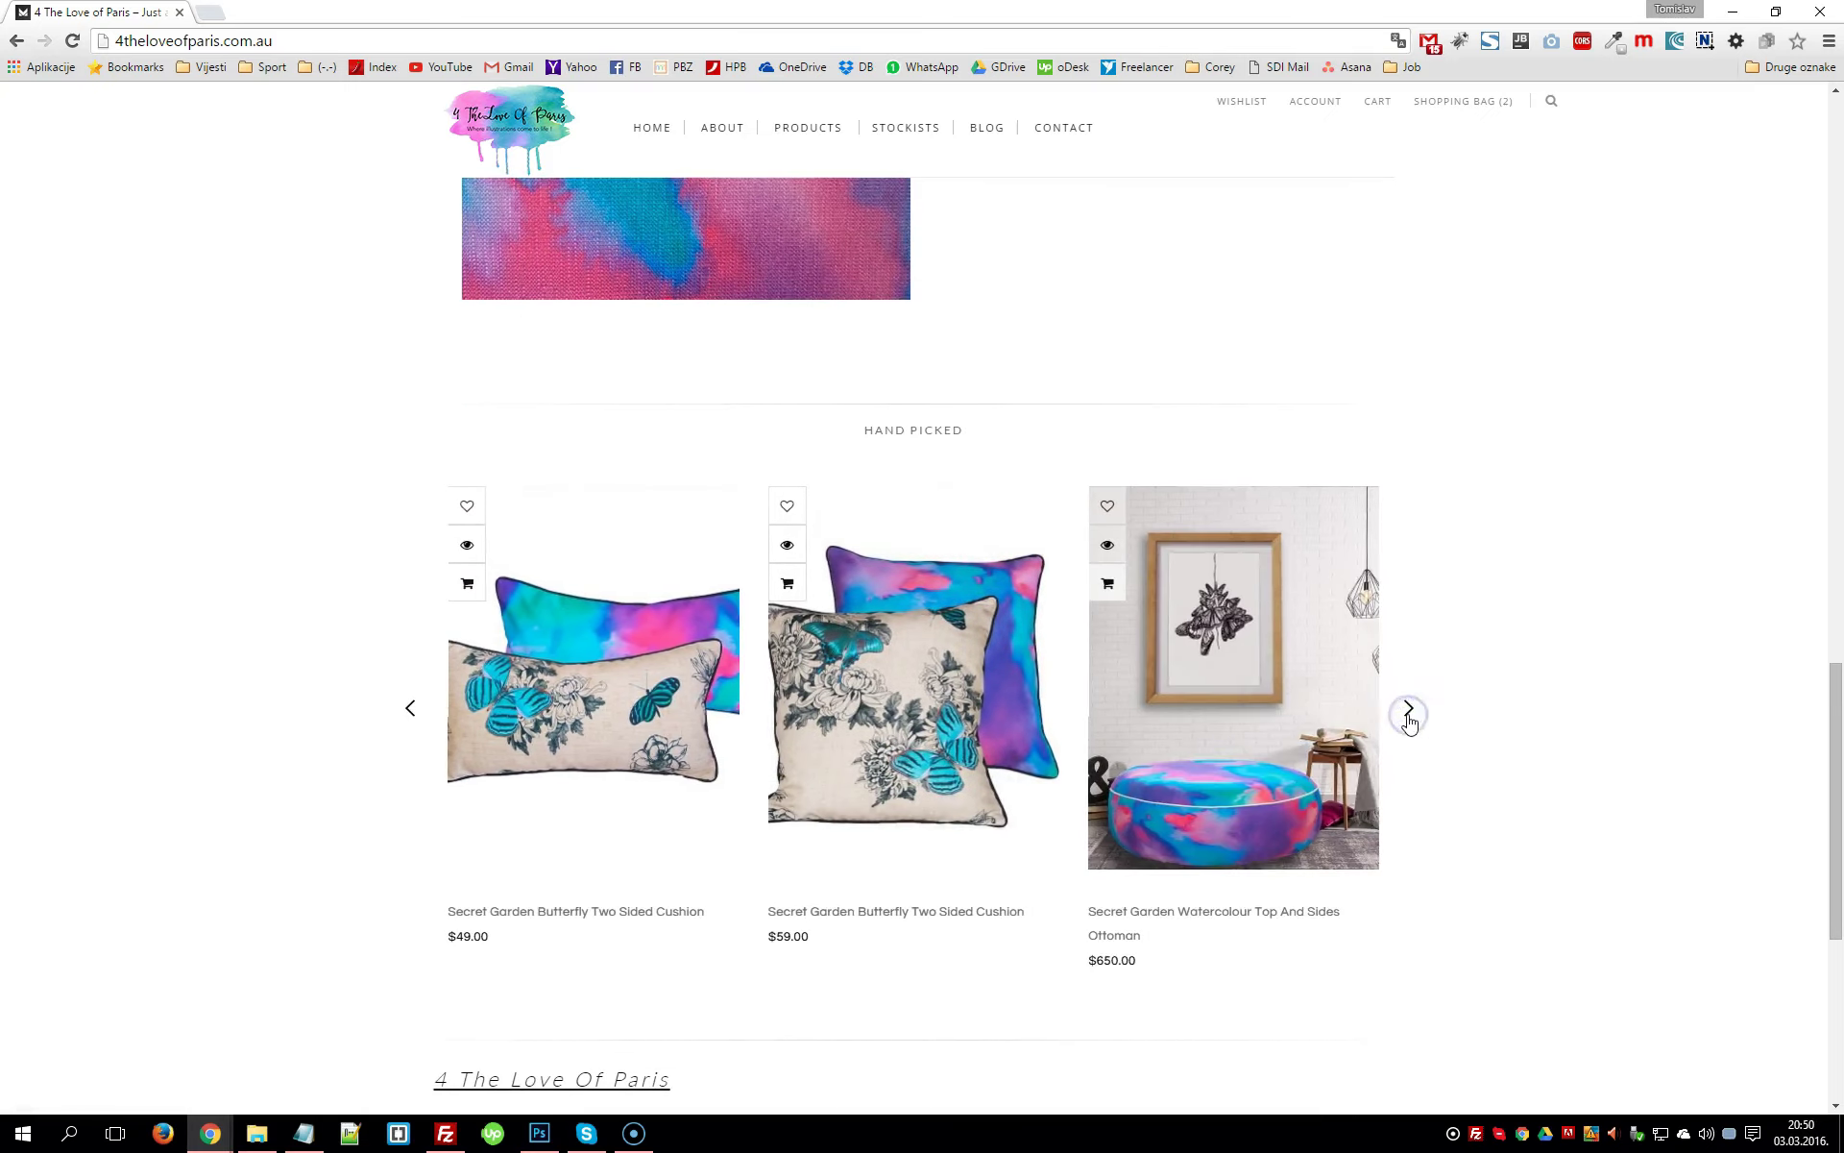
click(1408, 716)
click(1408, 715)
click(1408, 716)
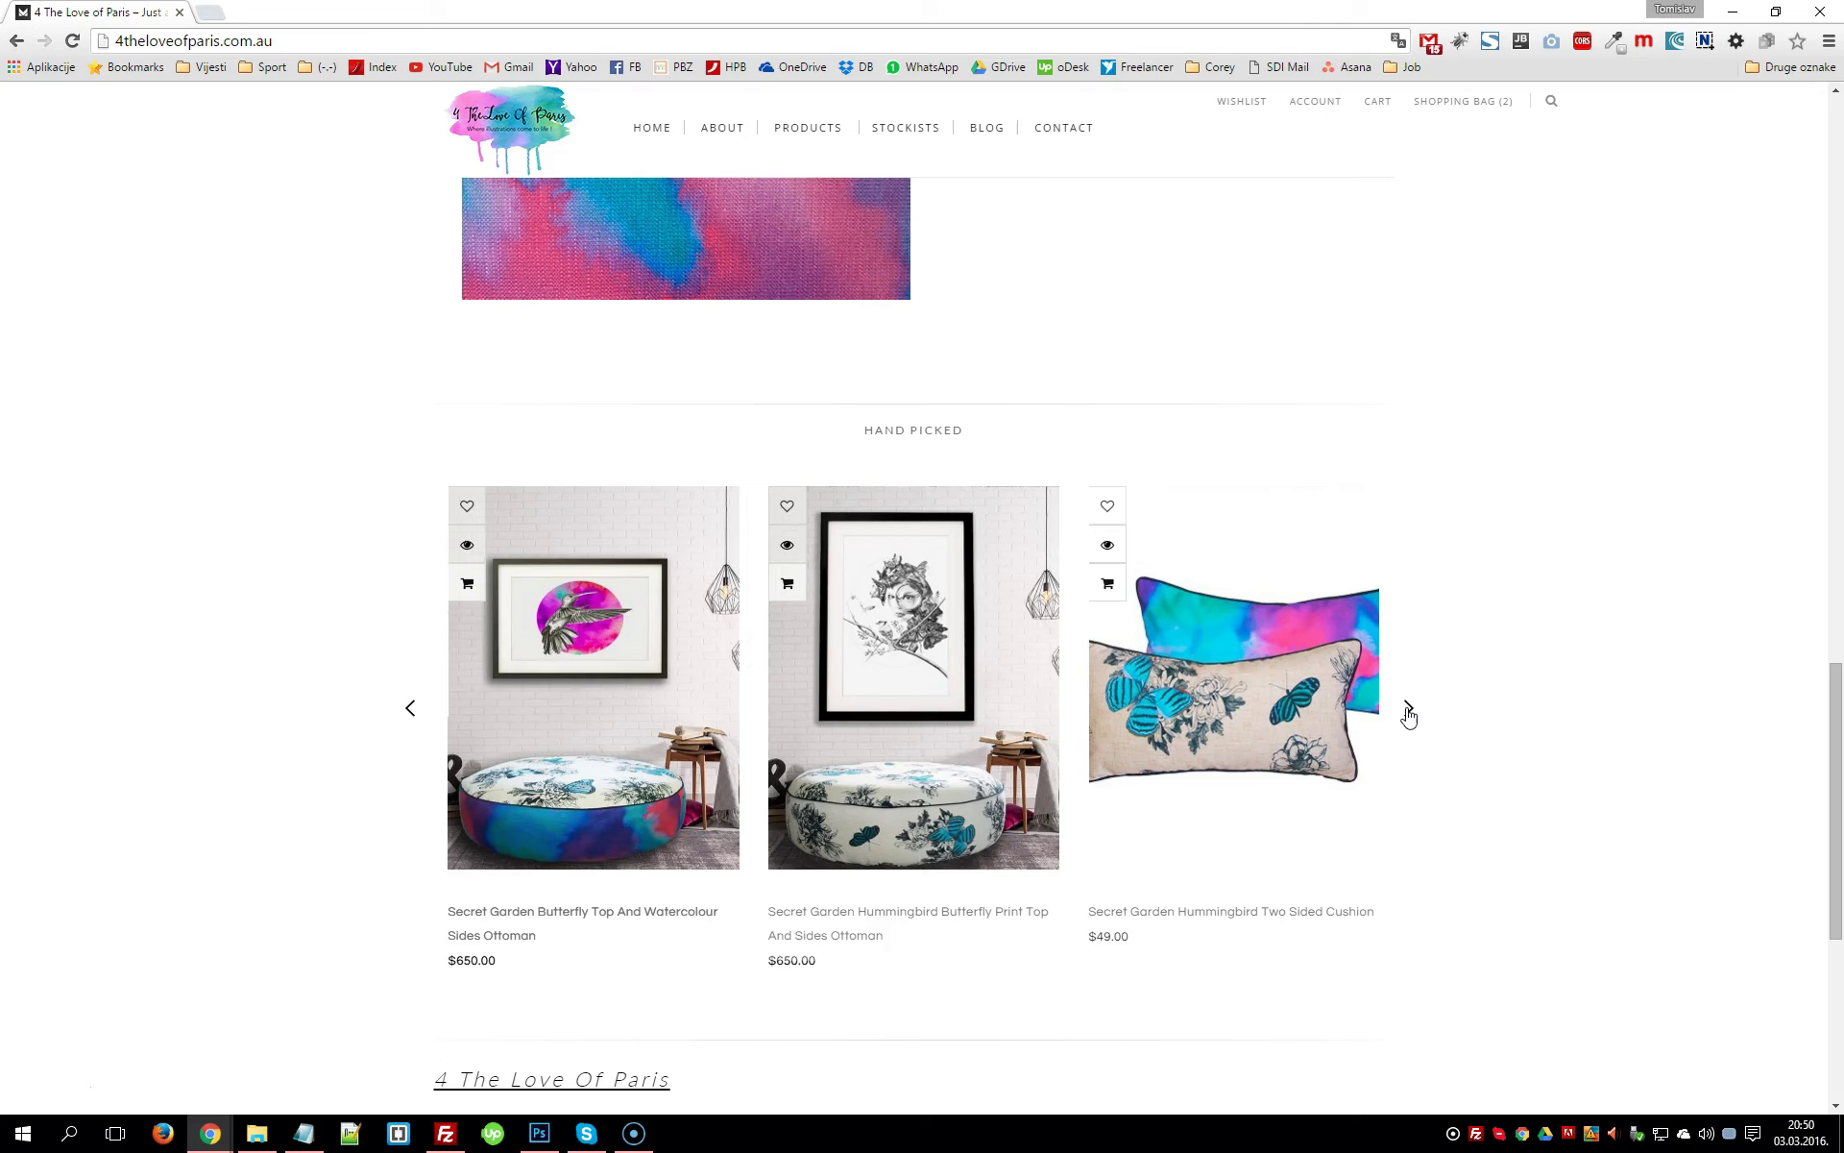
click(1408, 715)
click(1408, 716)
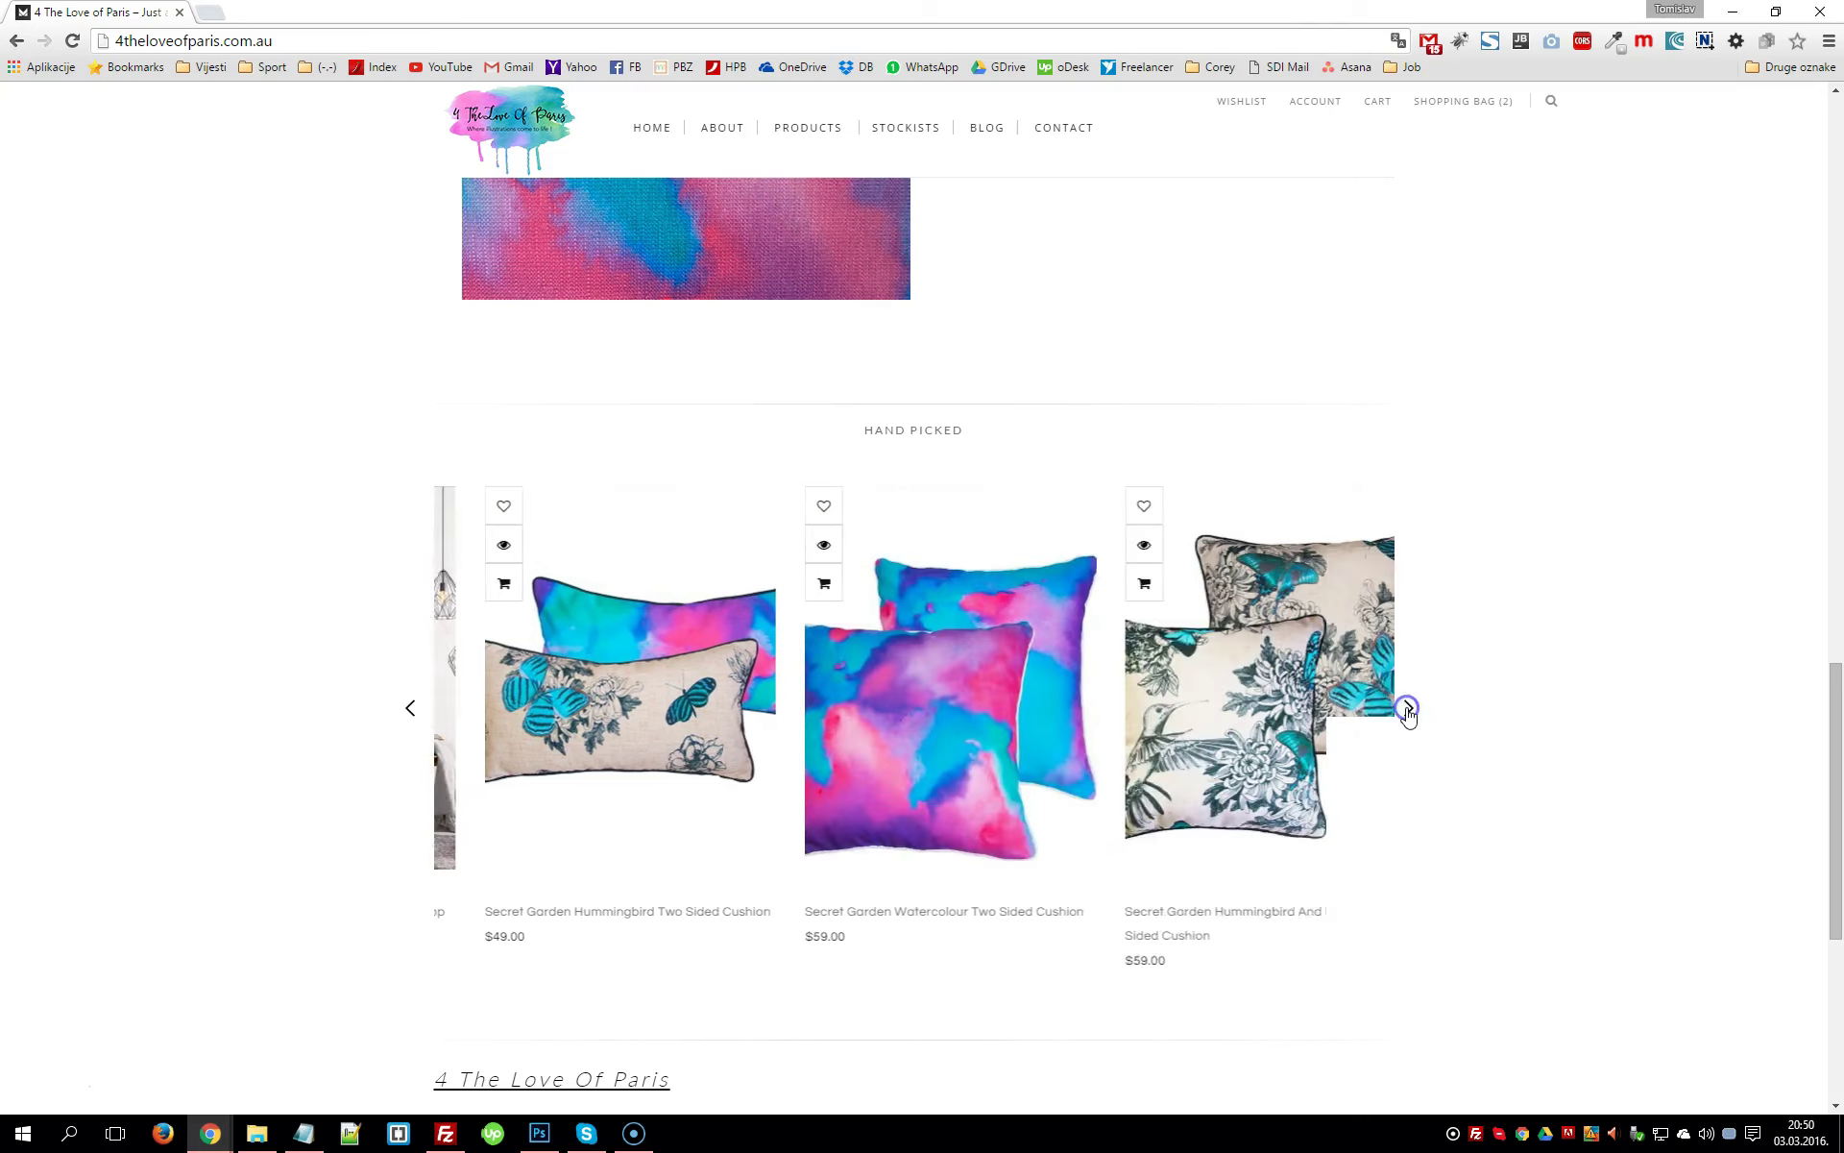
click(1408, 716)
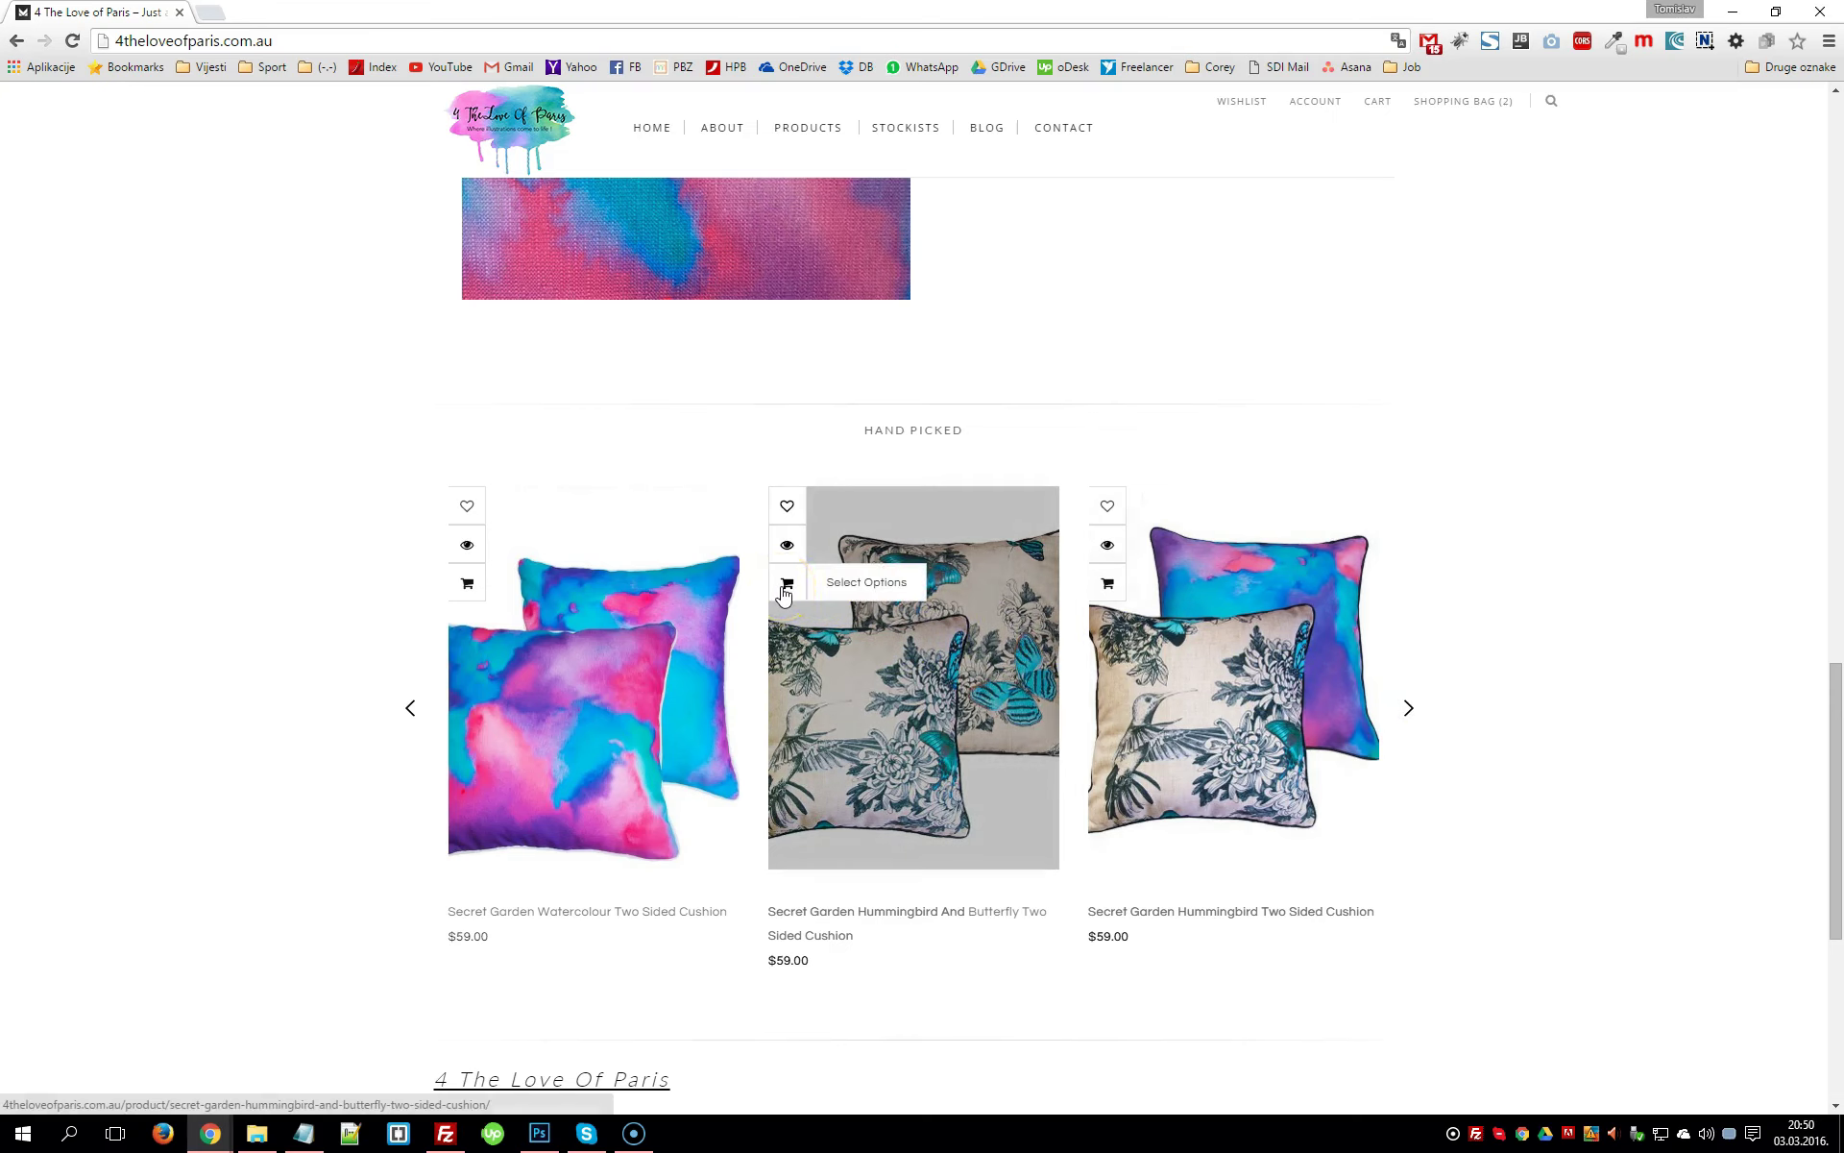
click(789, 546)
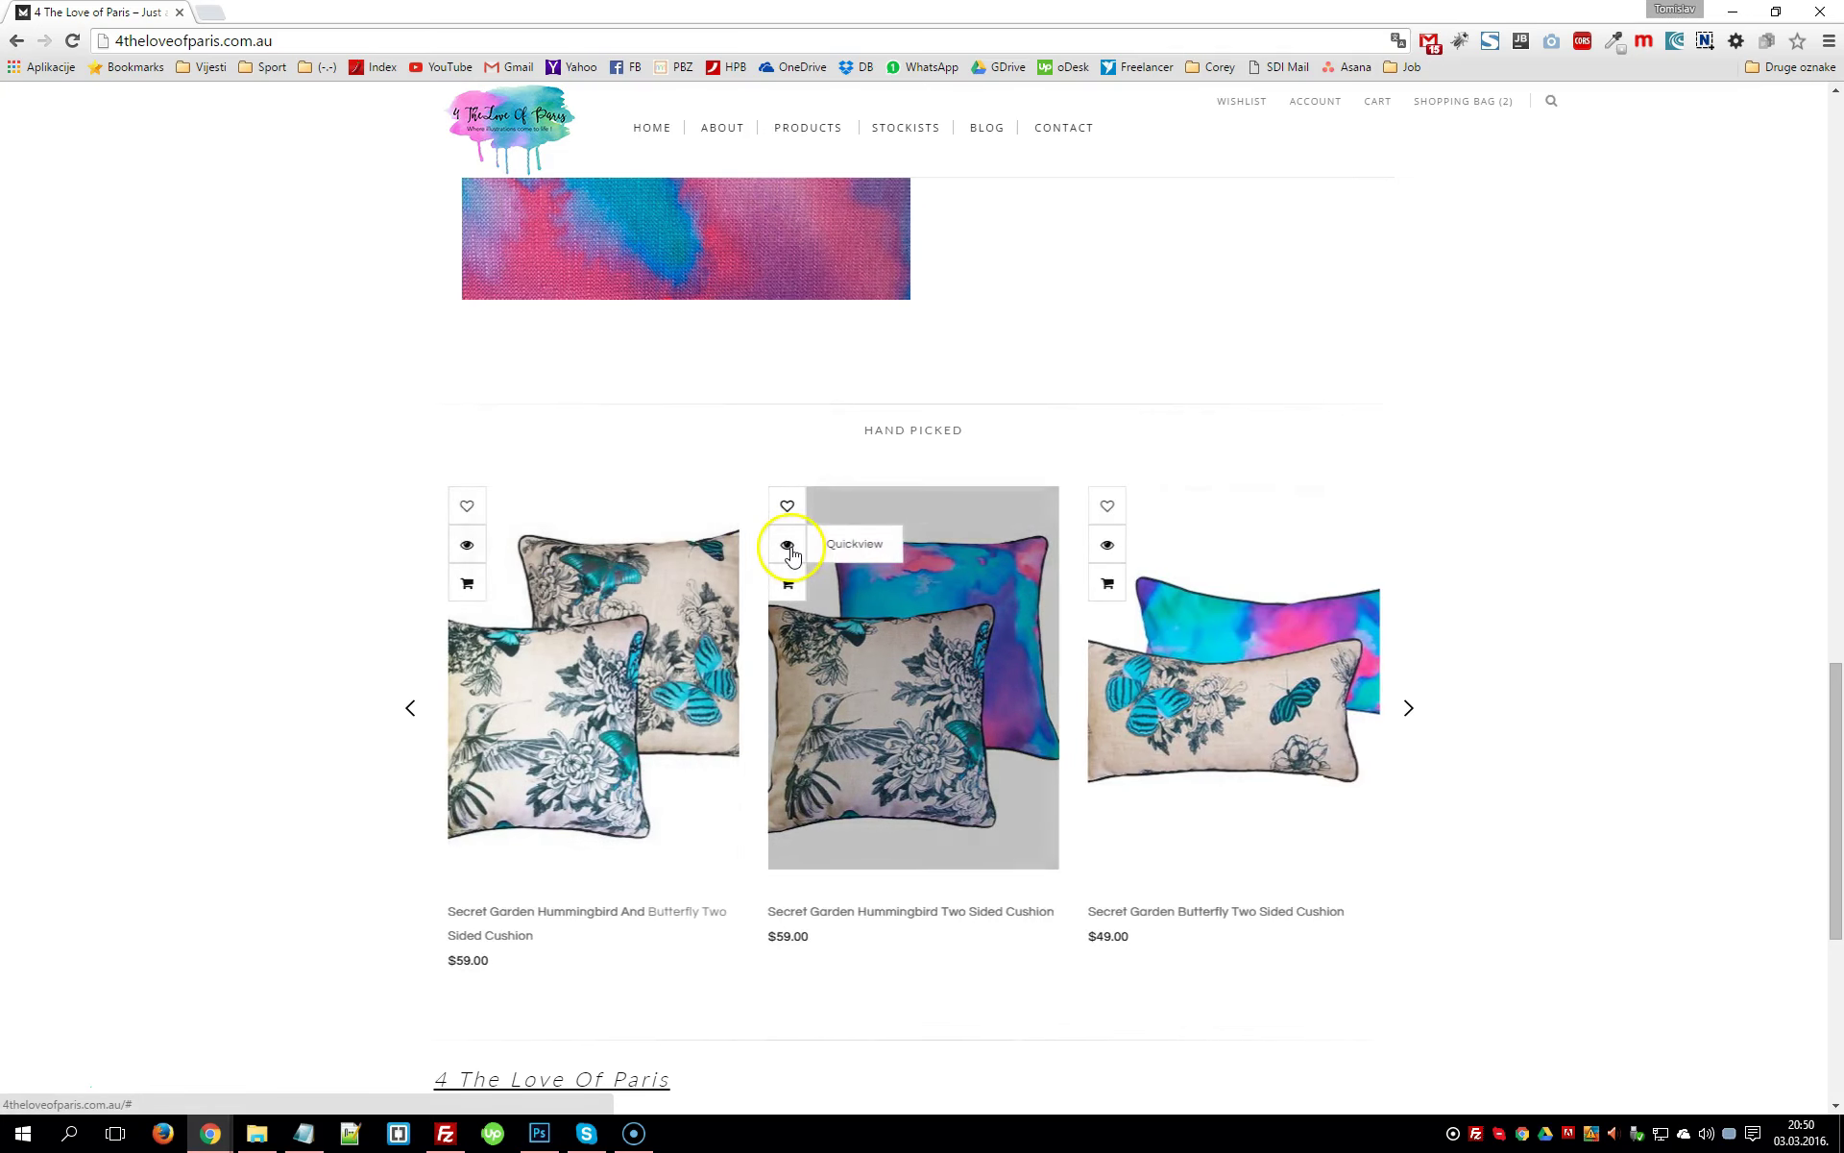
click(787, 511)
click(1017, 548)
Examine the 4 The Love Of Paris text and the copyright footer, and return to the start of the homepage
scroll(1020, 559, down, 2)
scroll(1022, 560, down, 2)
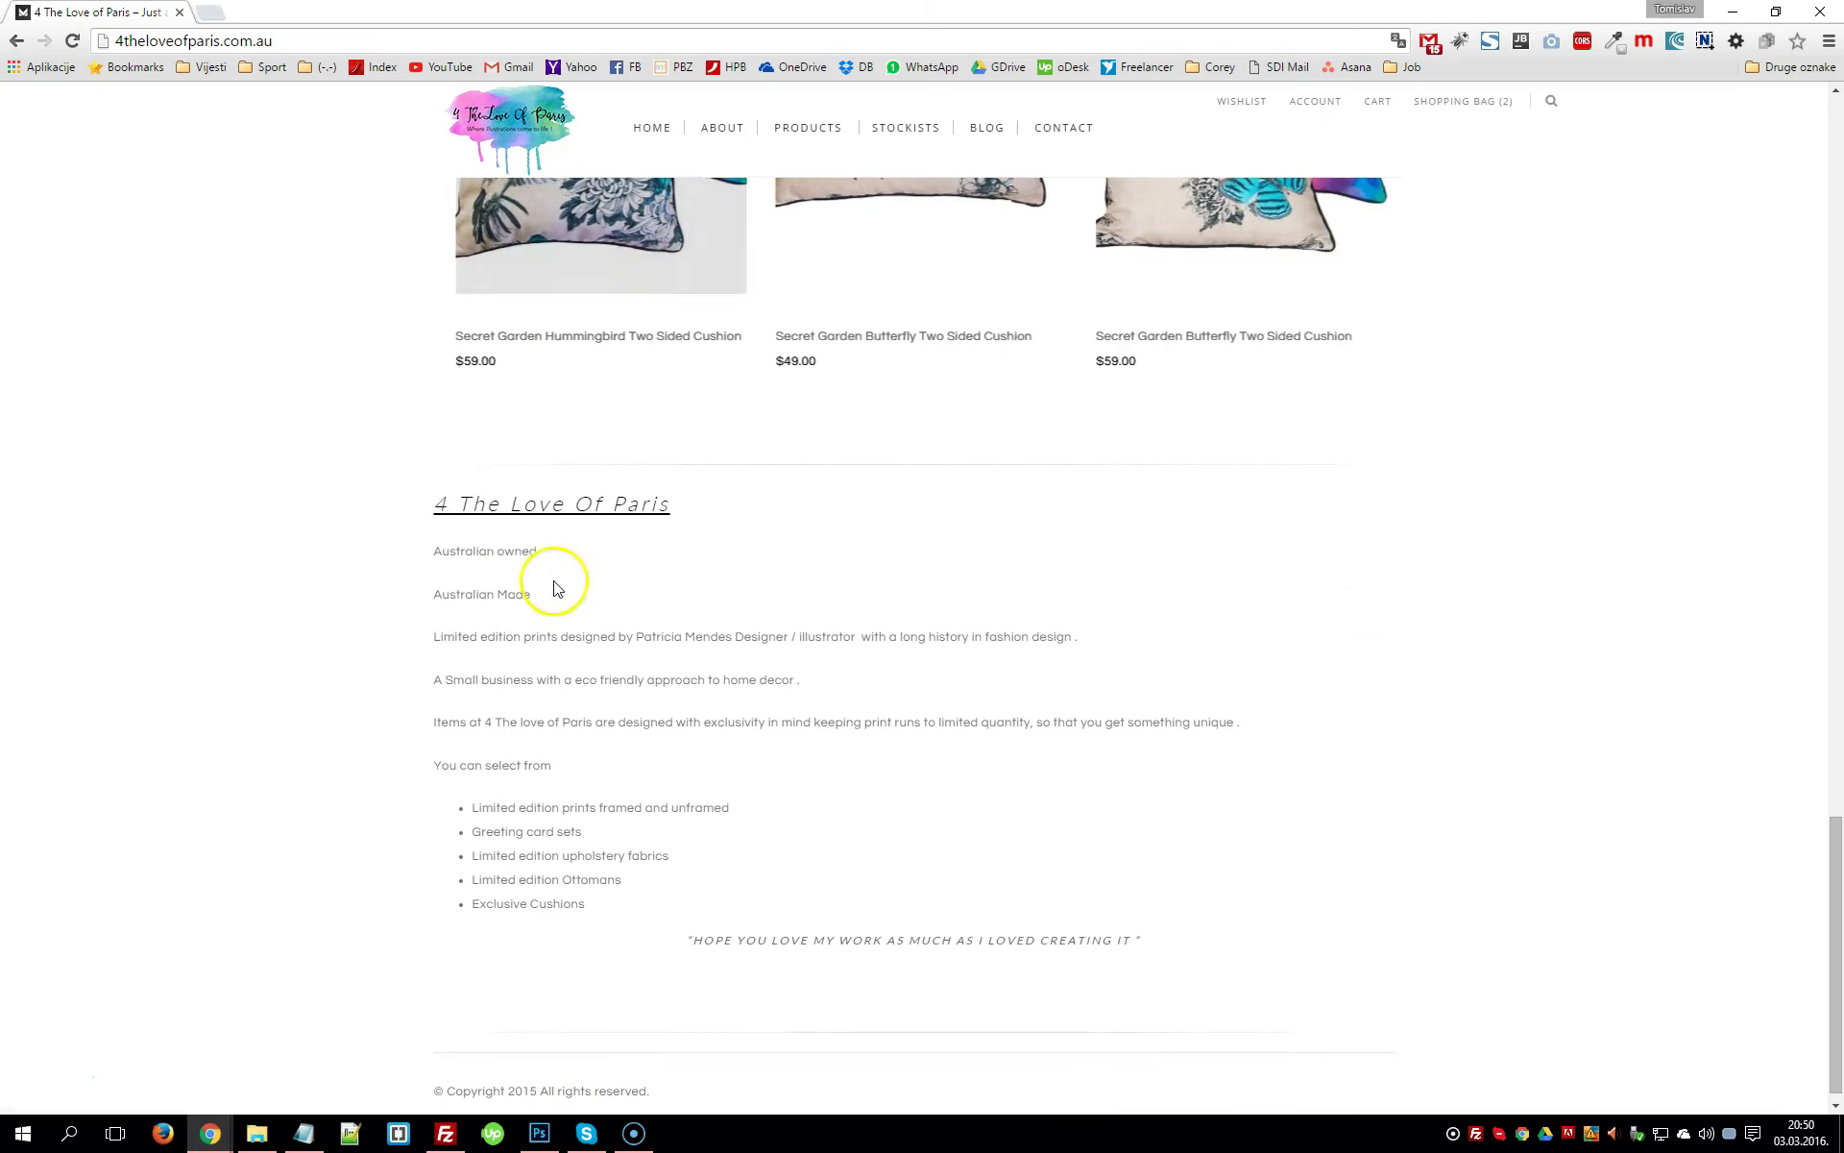
drag(432, 499, 1367, 952)
click(1309, 855)
scroll(1309, 847, down, 1)
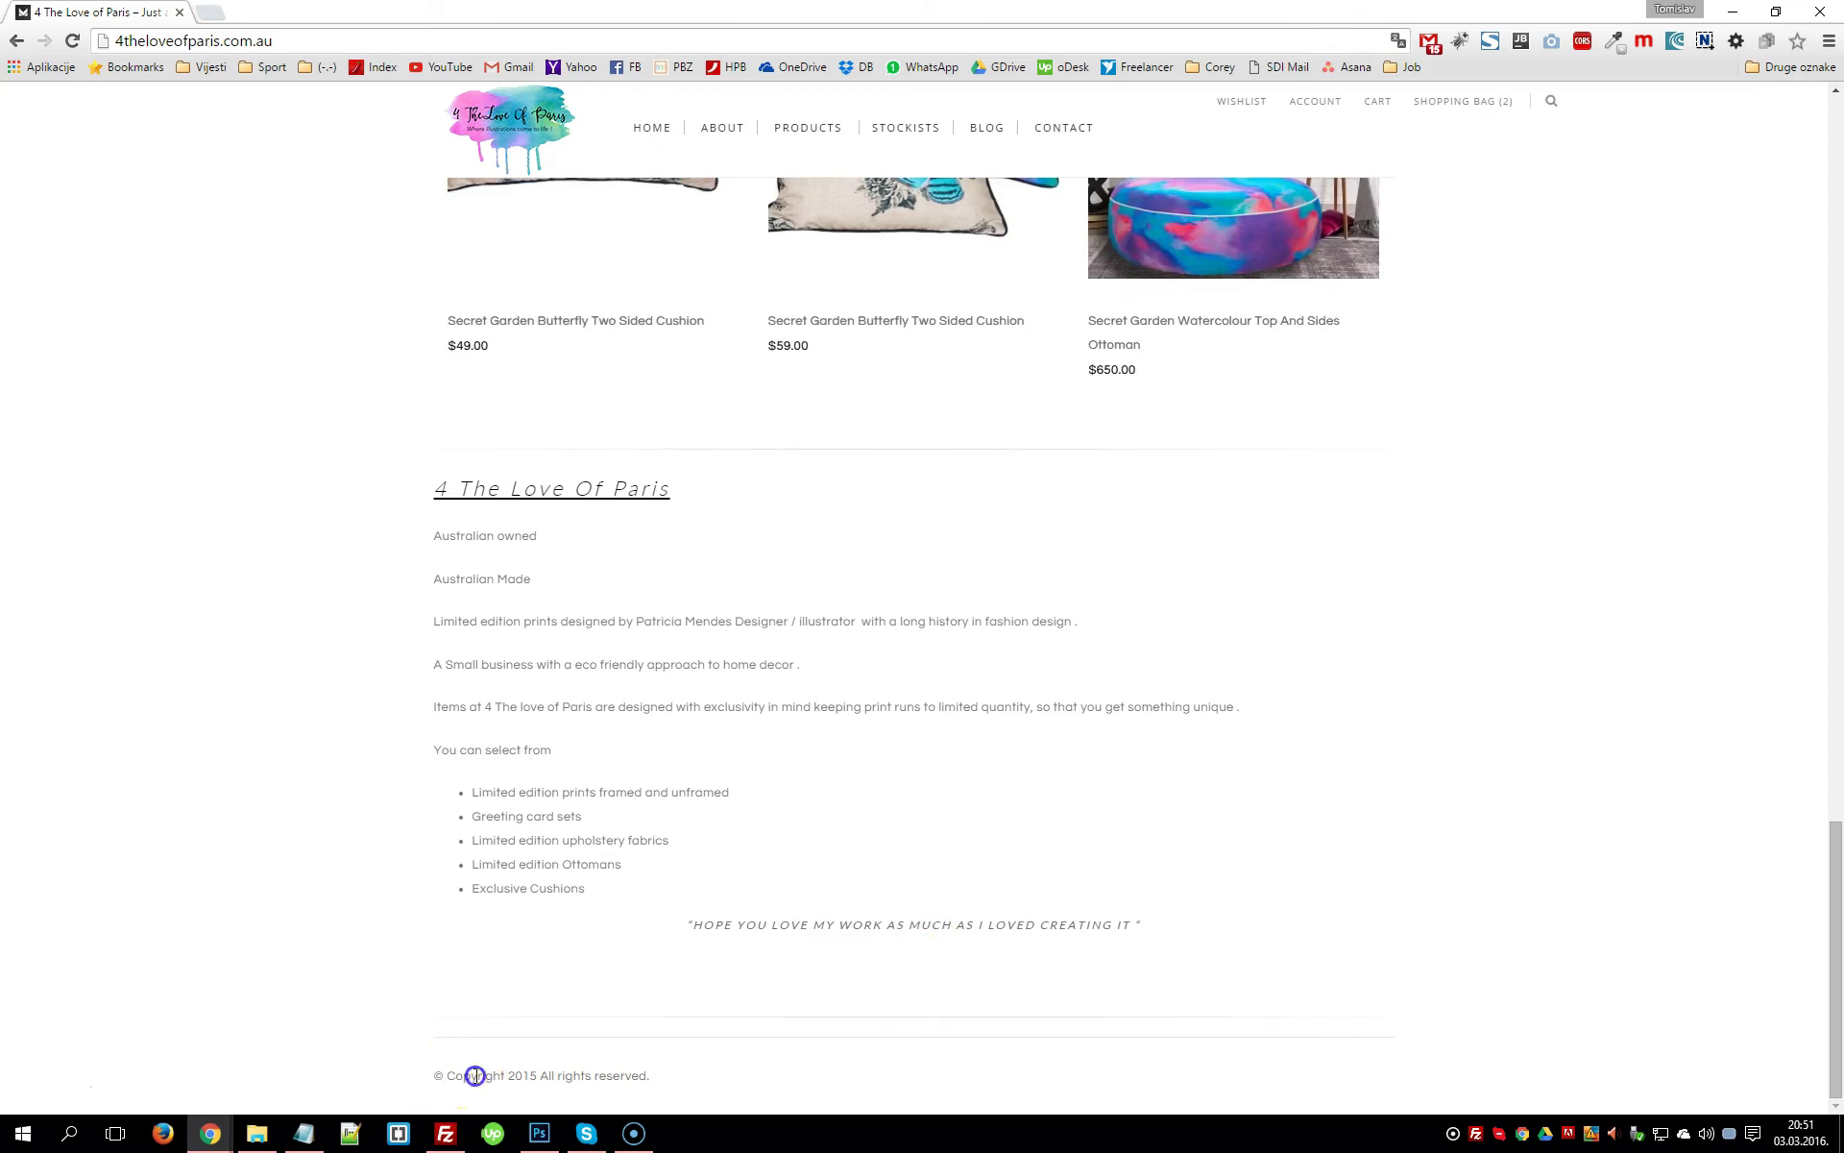
scroll(881, 1005, up, 20)
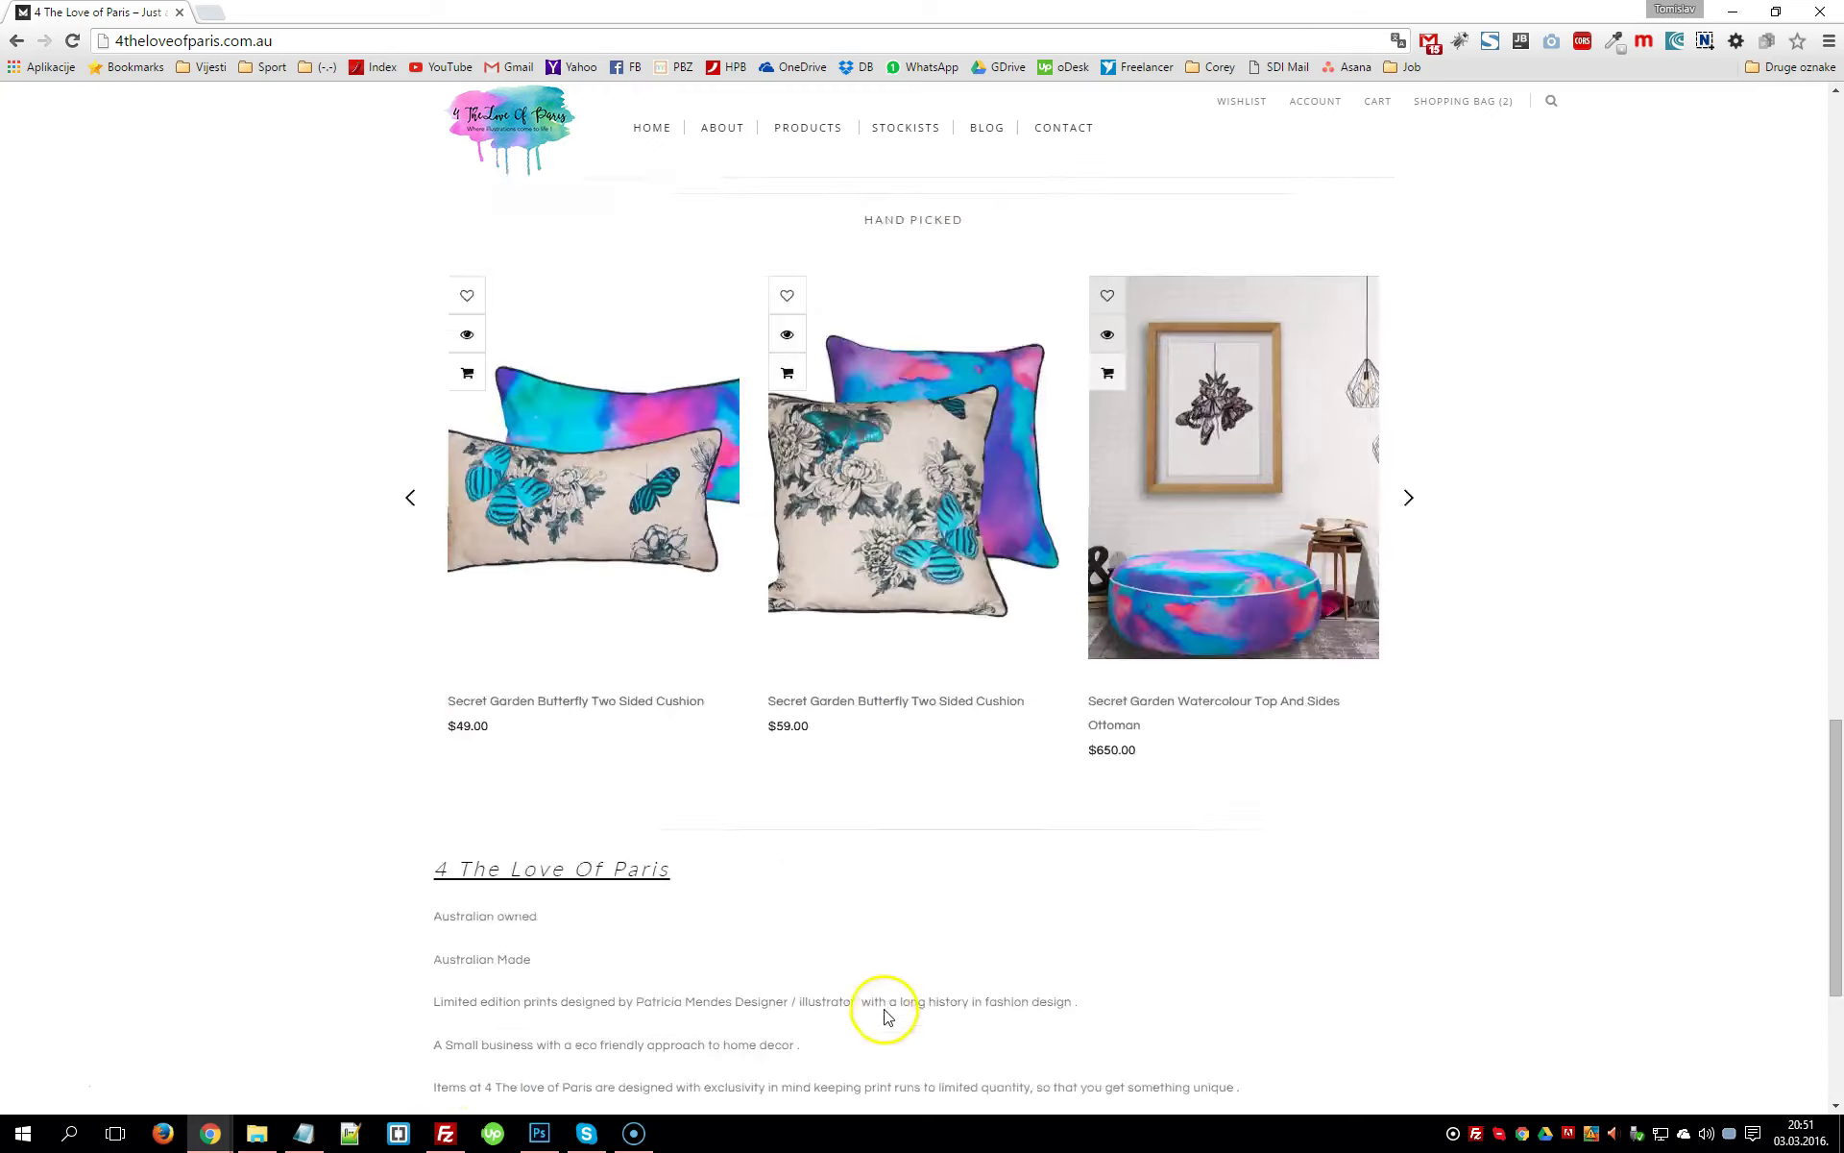
scroll(942, 946, up, 1)
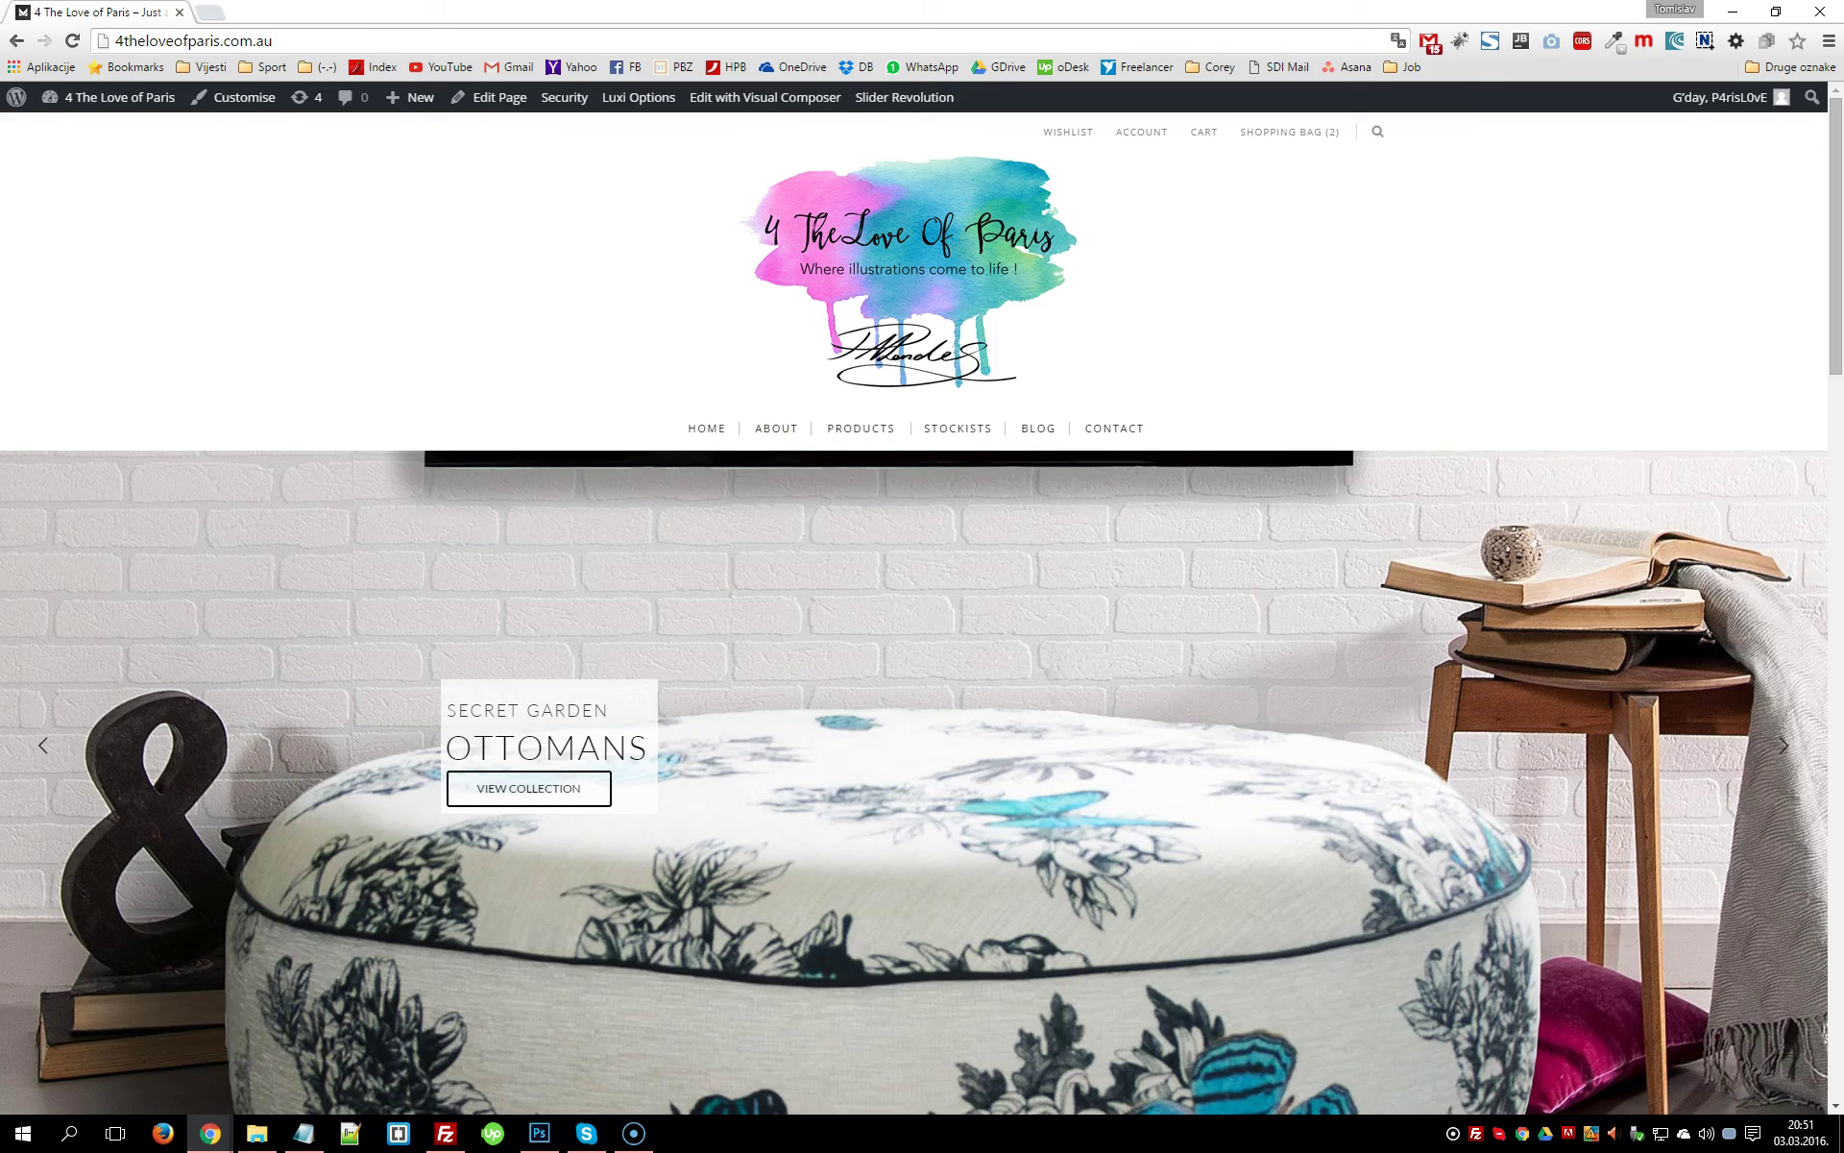
Open the WordPress admin dashboard of the site
key(alt+Tab)
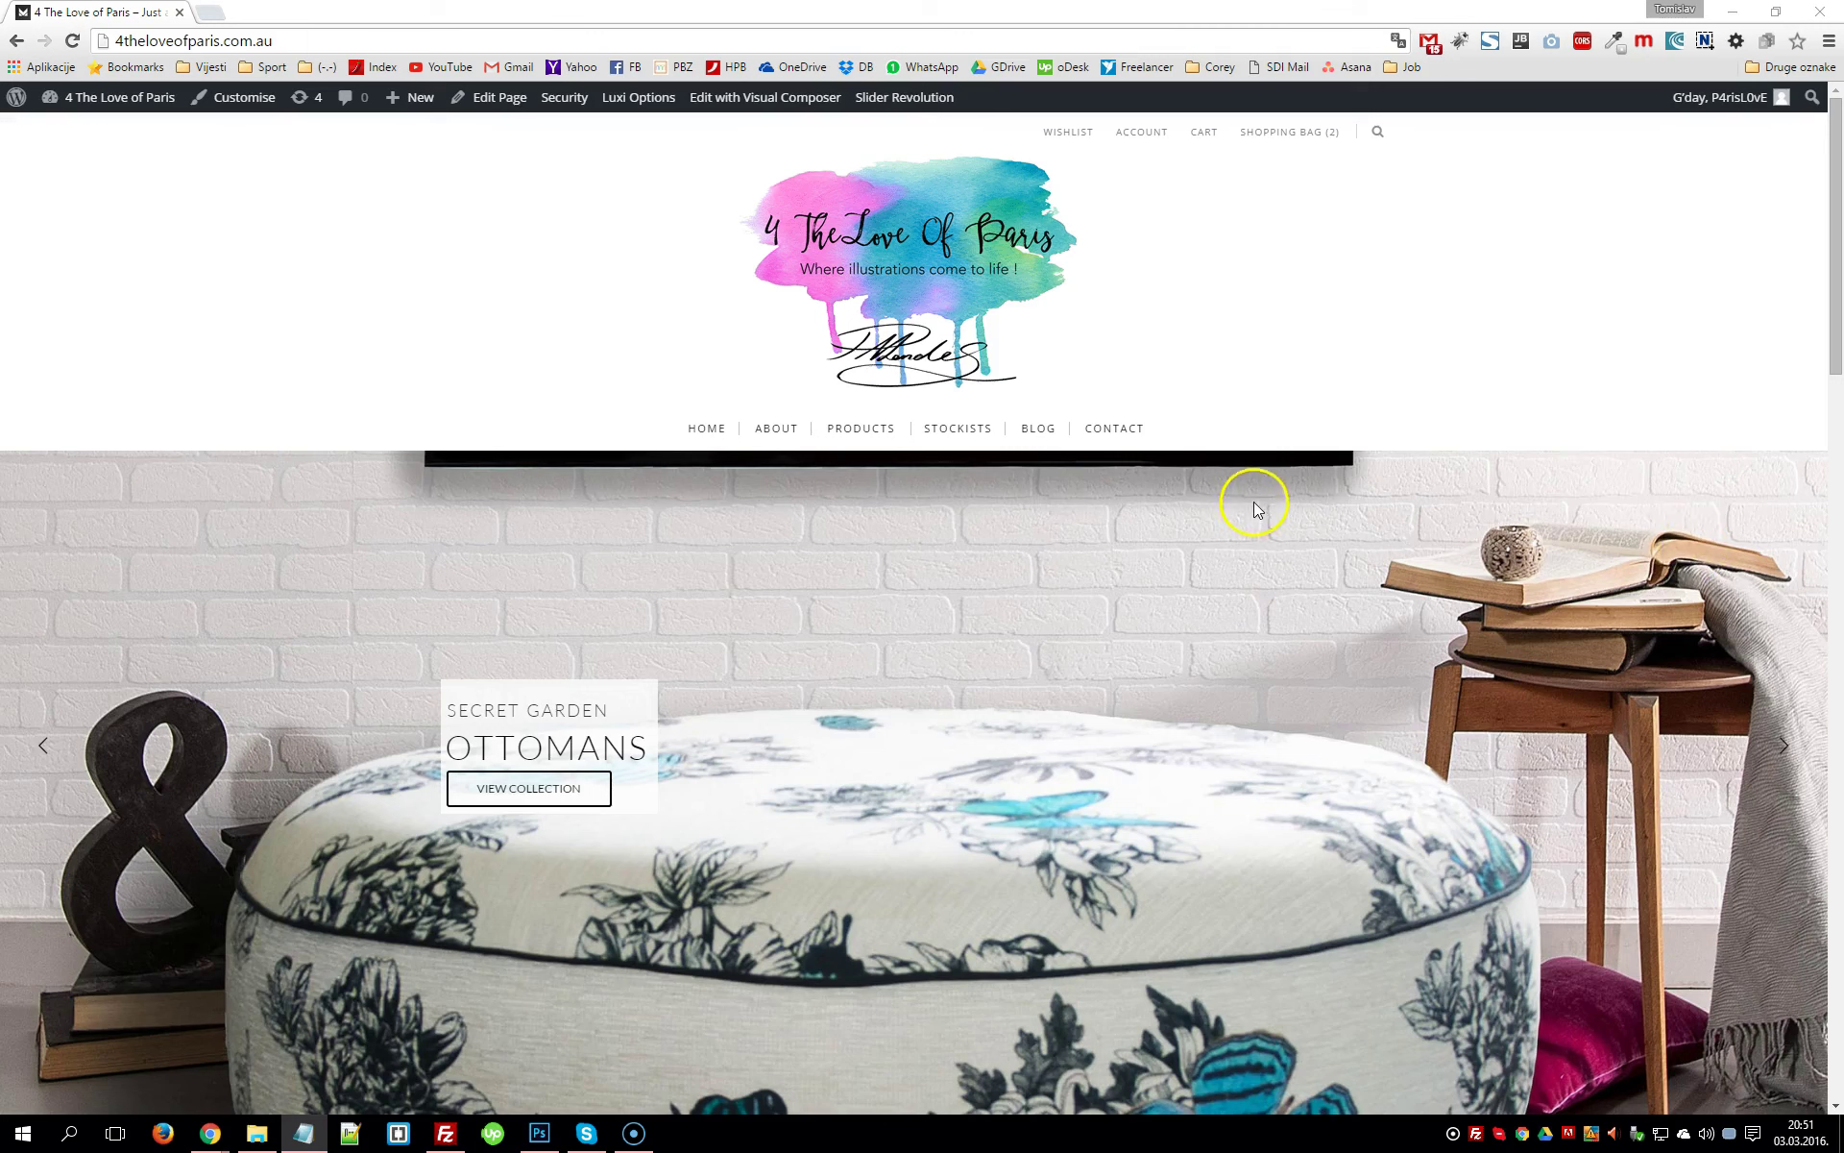
mouse_move(117, 113)
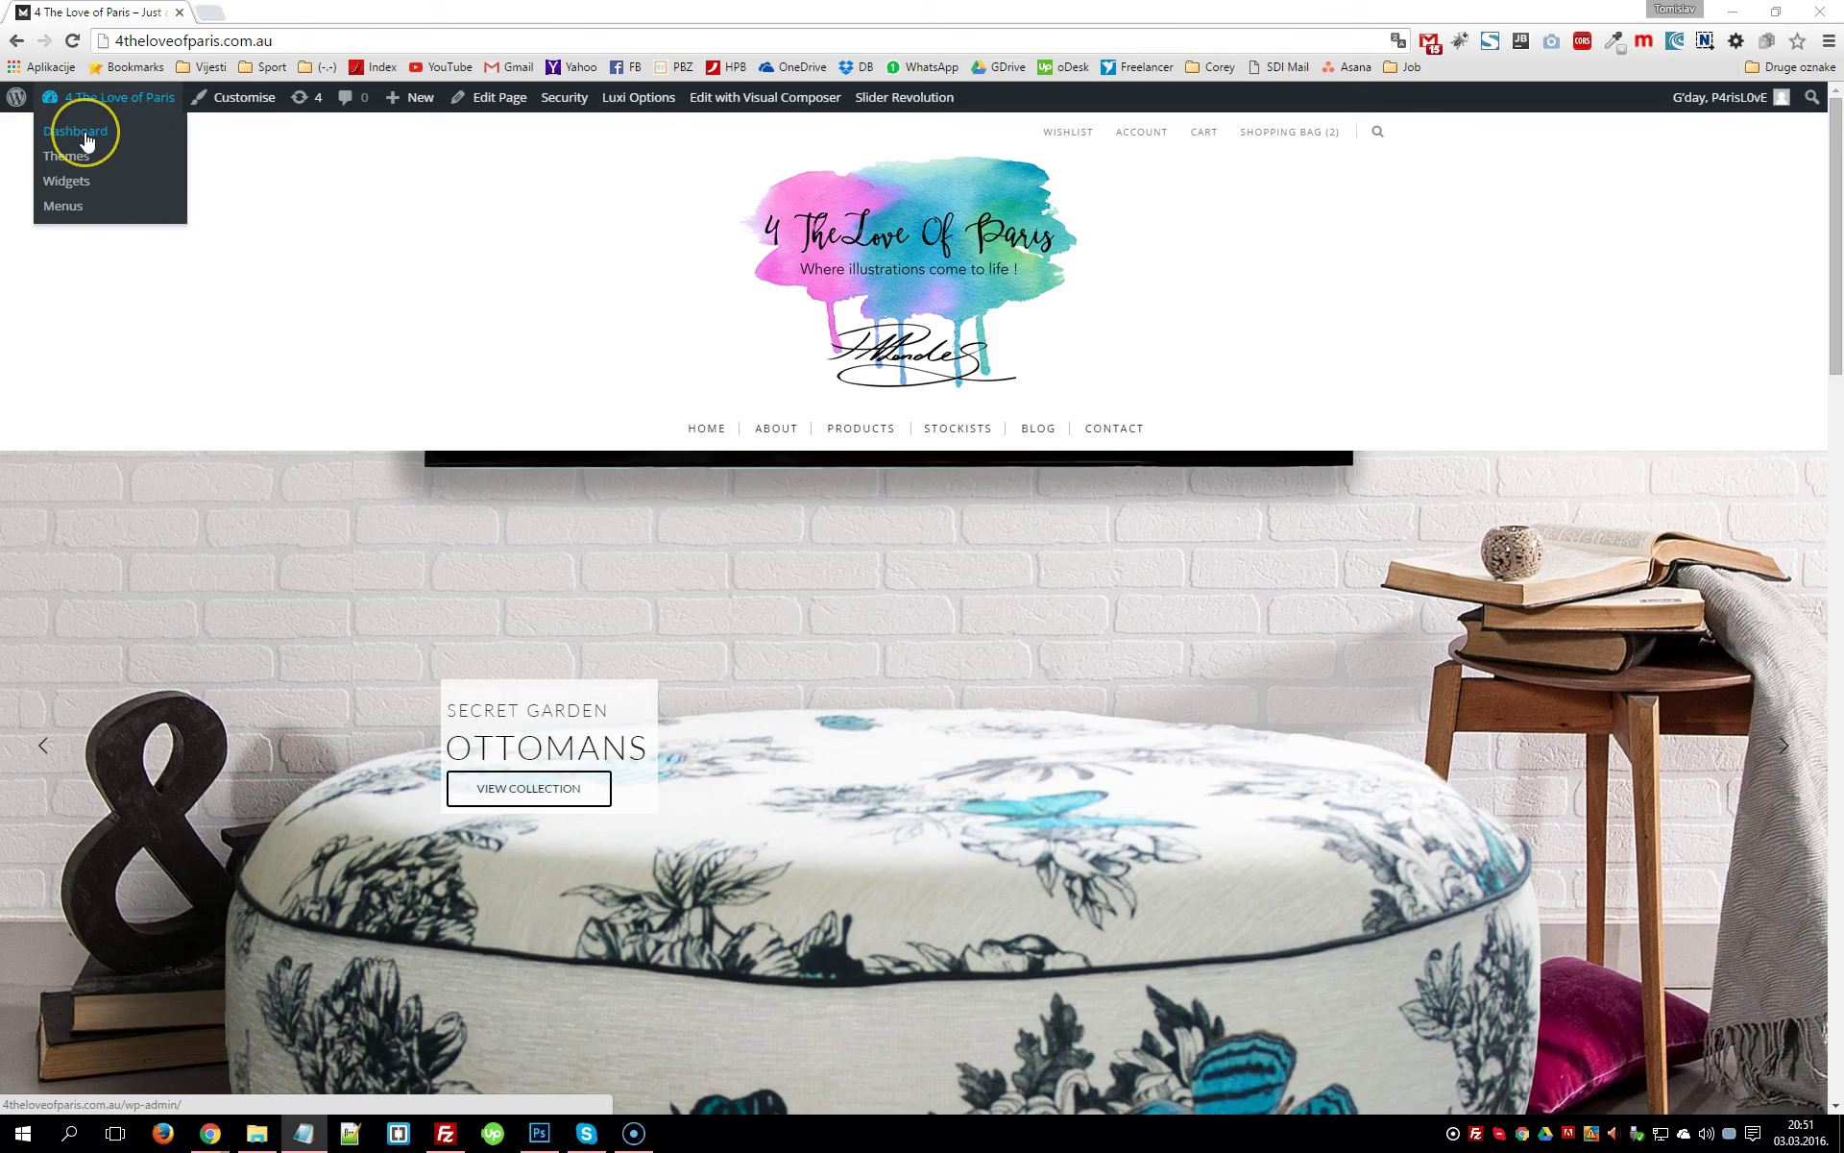
click(85, 135)
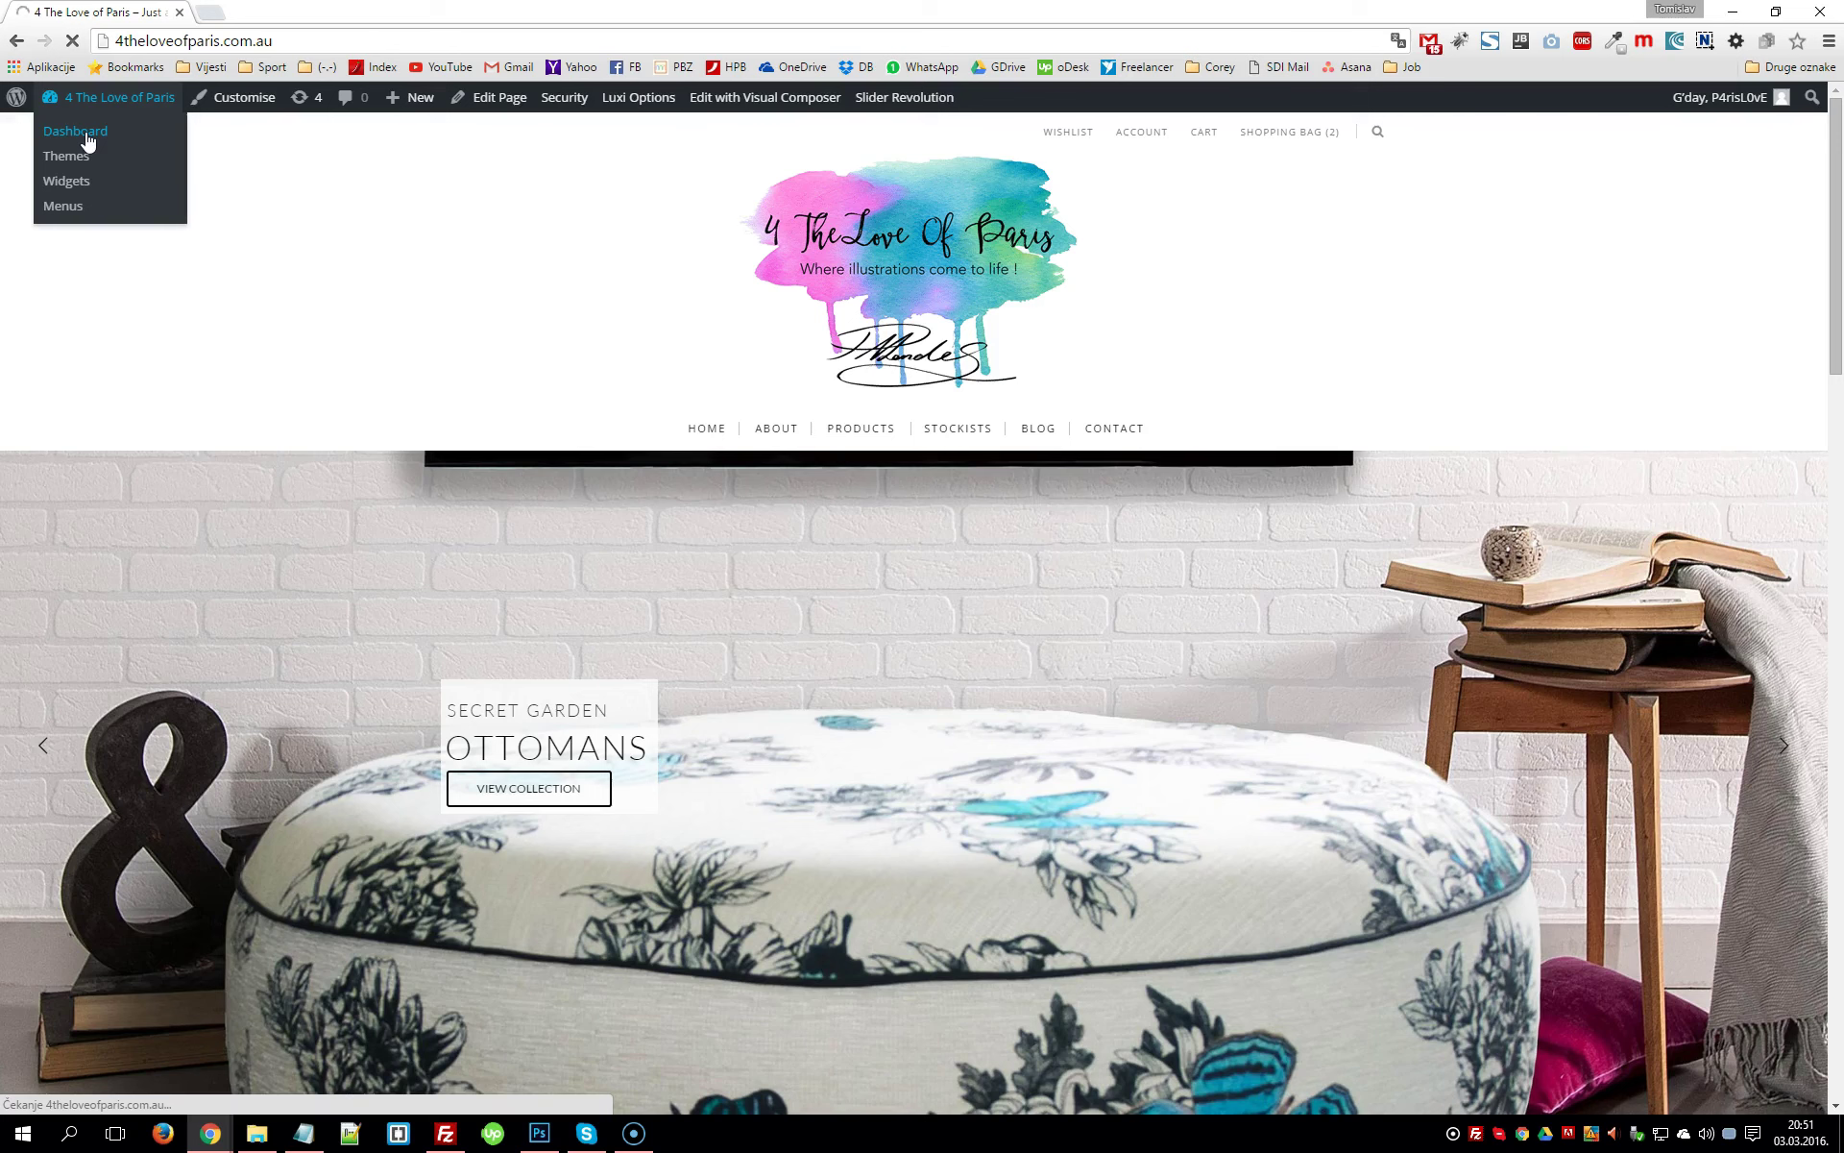
click(377, 504)
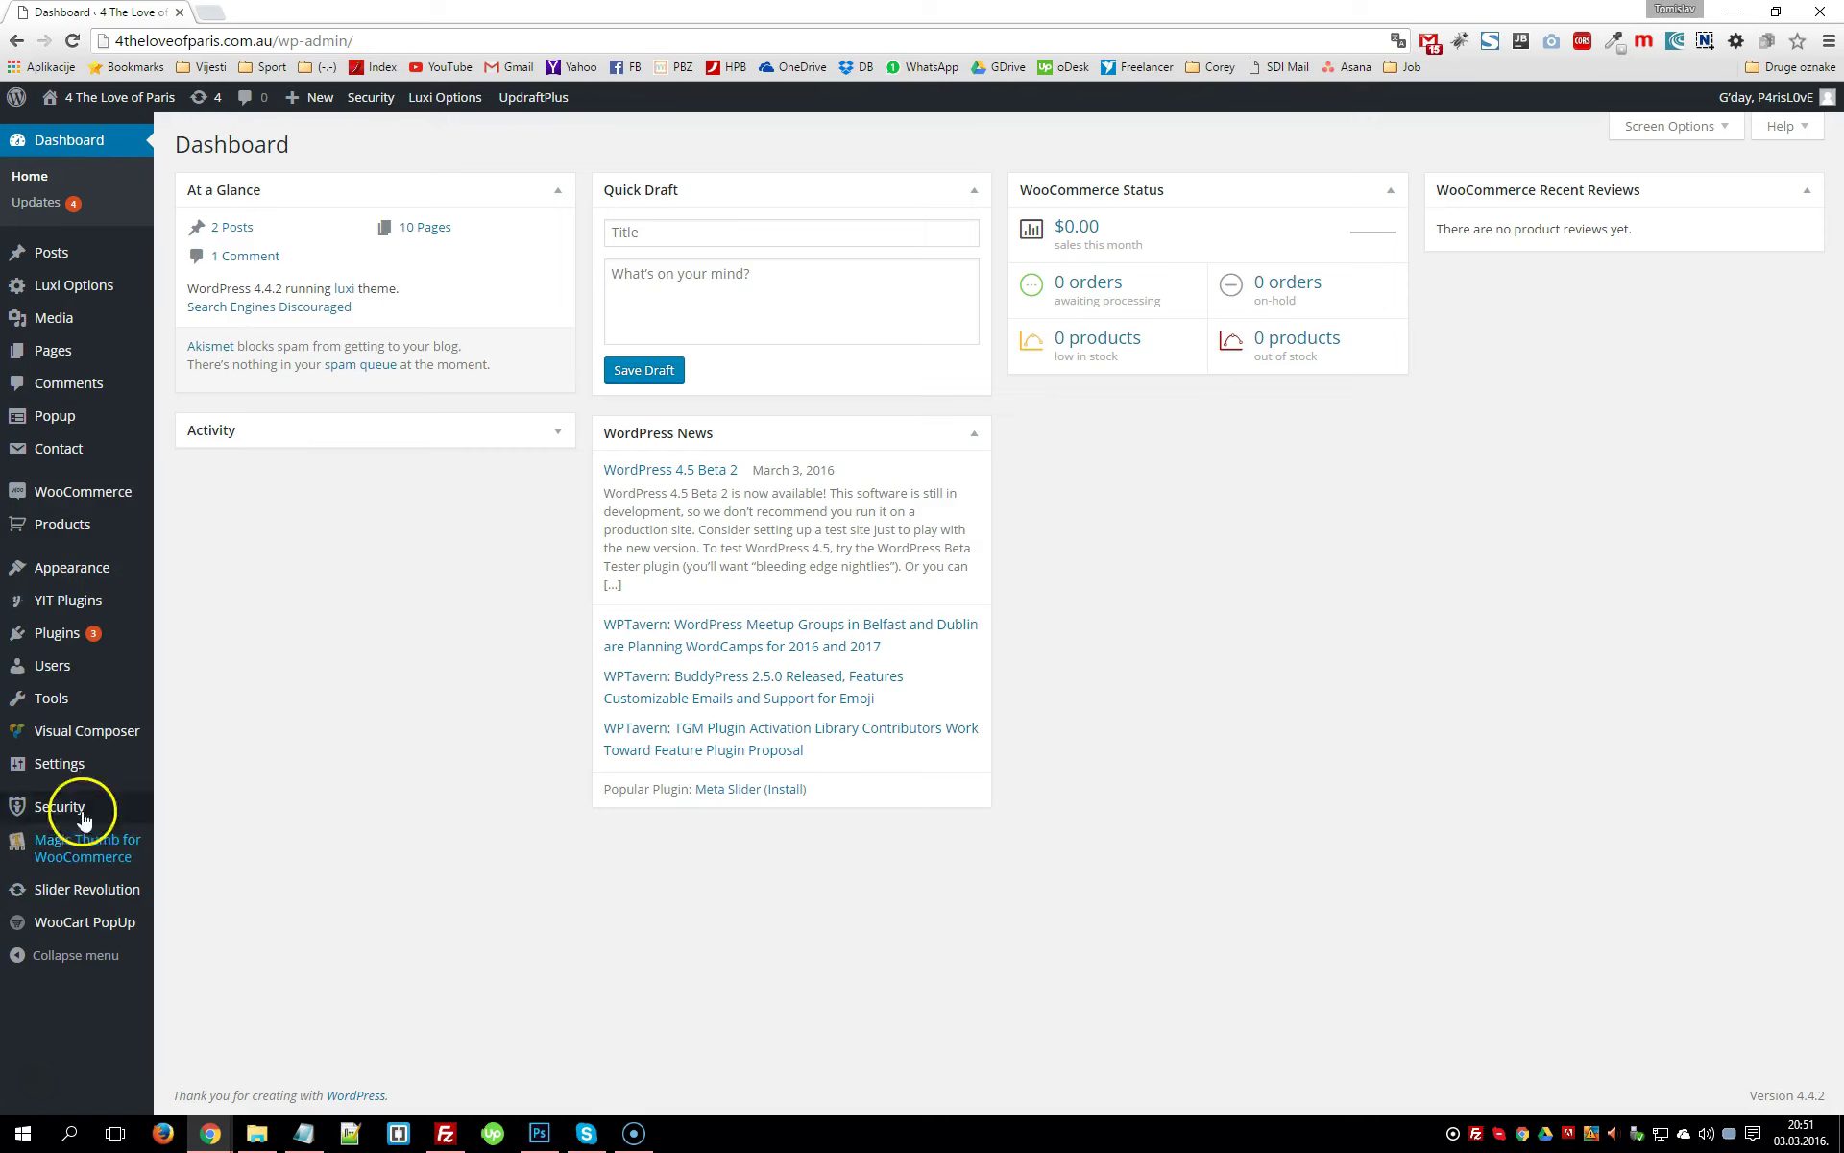
Open the General settings of the Luxi theme options and switch to the Header section with the logo settings
mouse_move(17, 524)
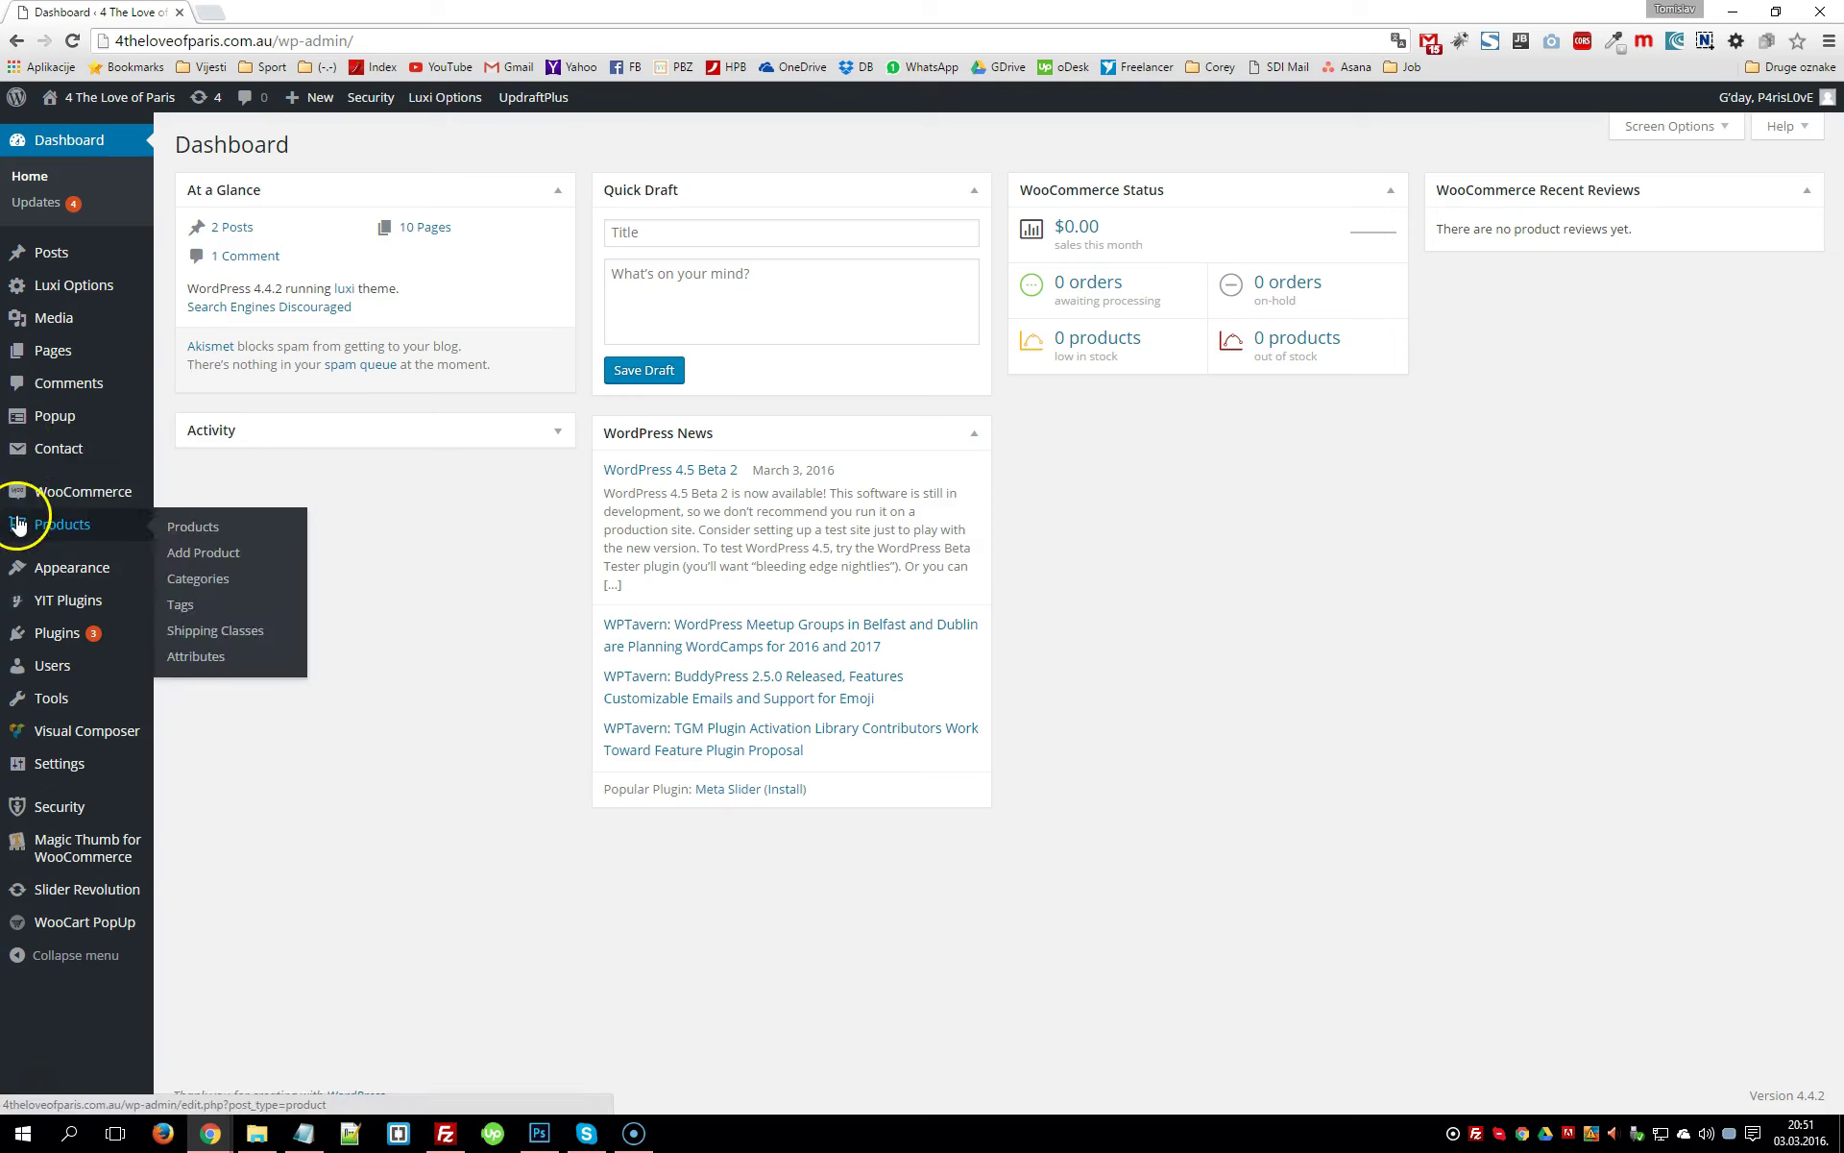
mouse_move(73, 571)
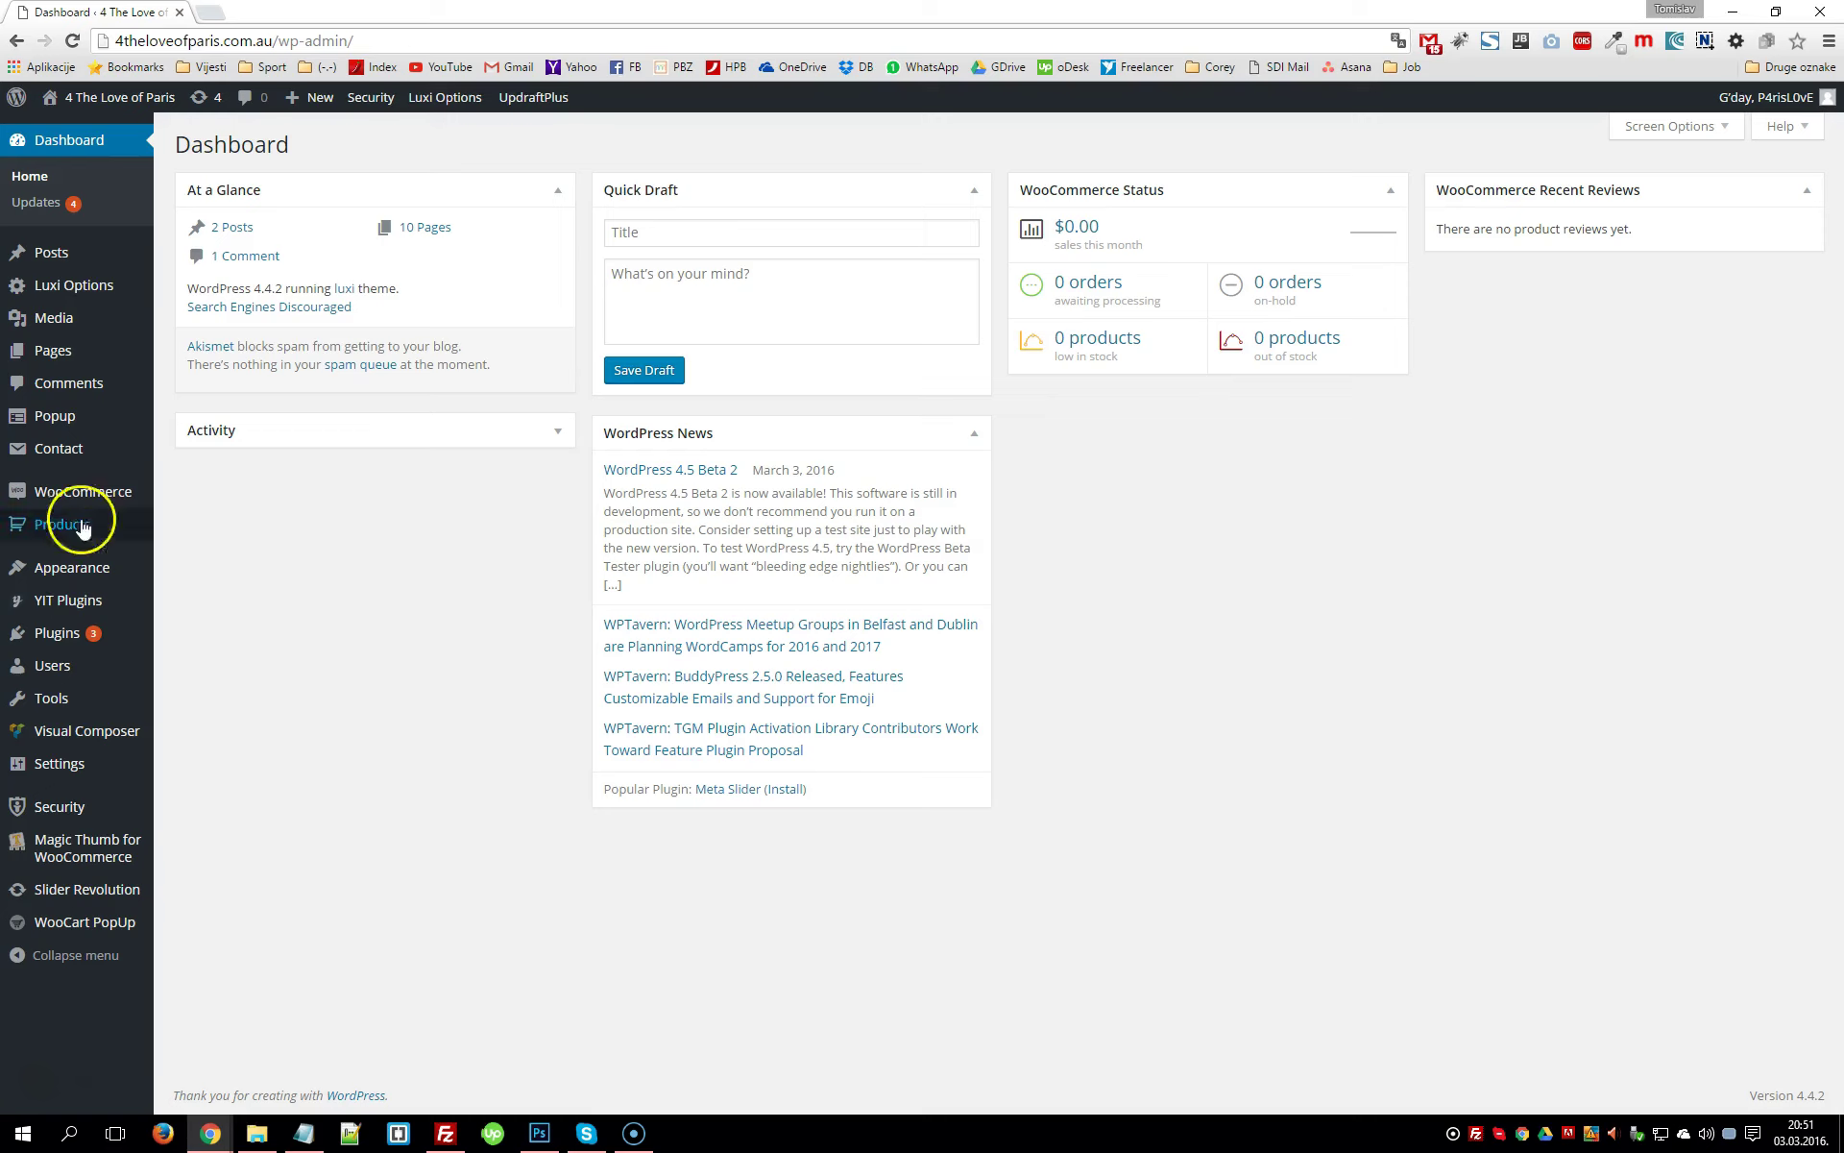
mouse_move(84, 285)
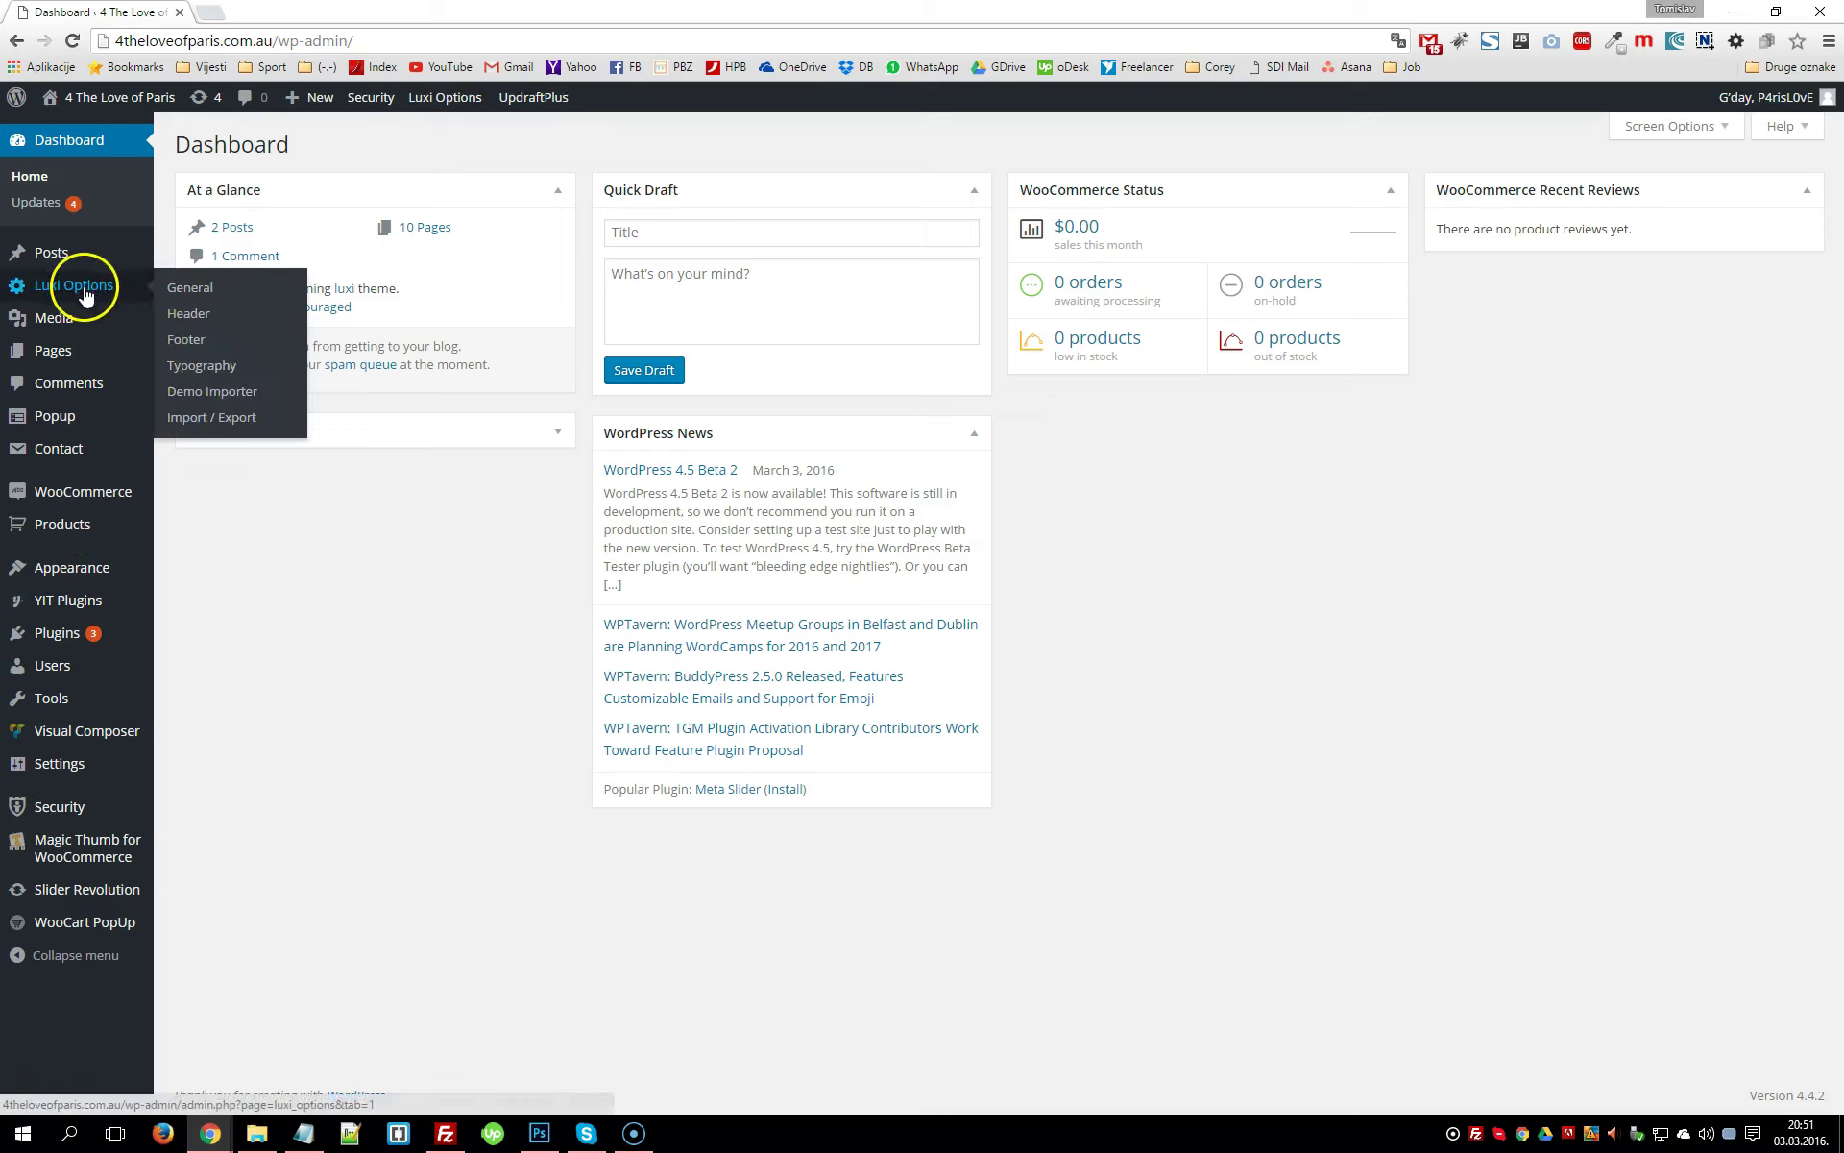
click(189, 293)
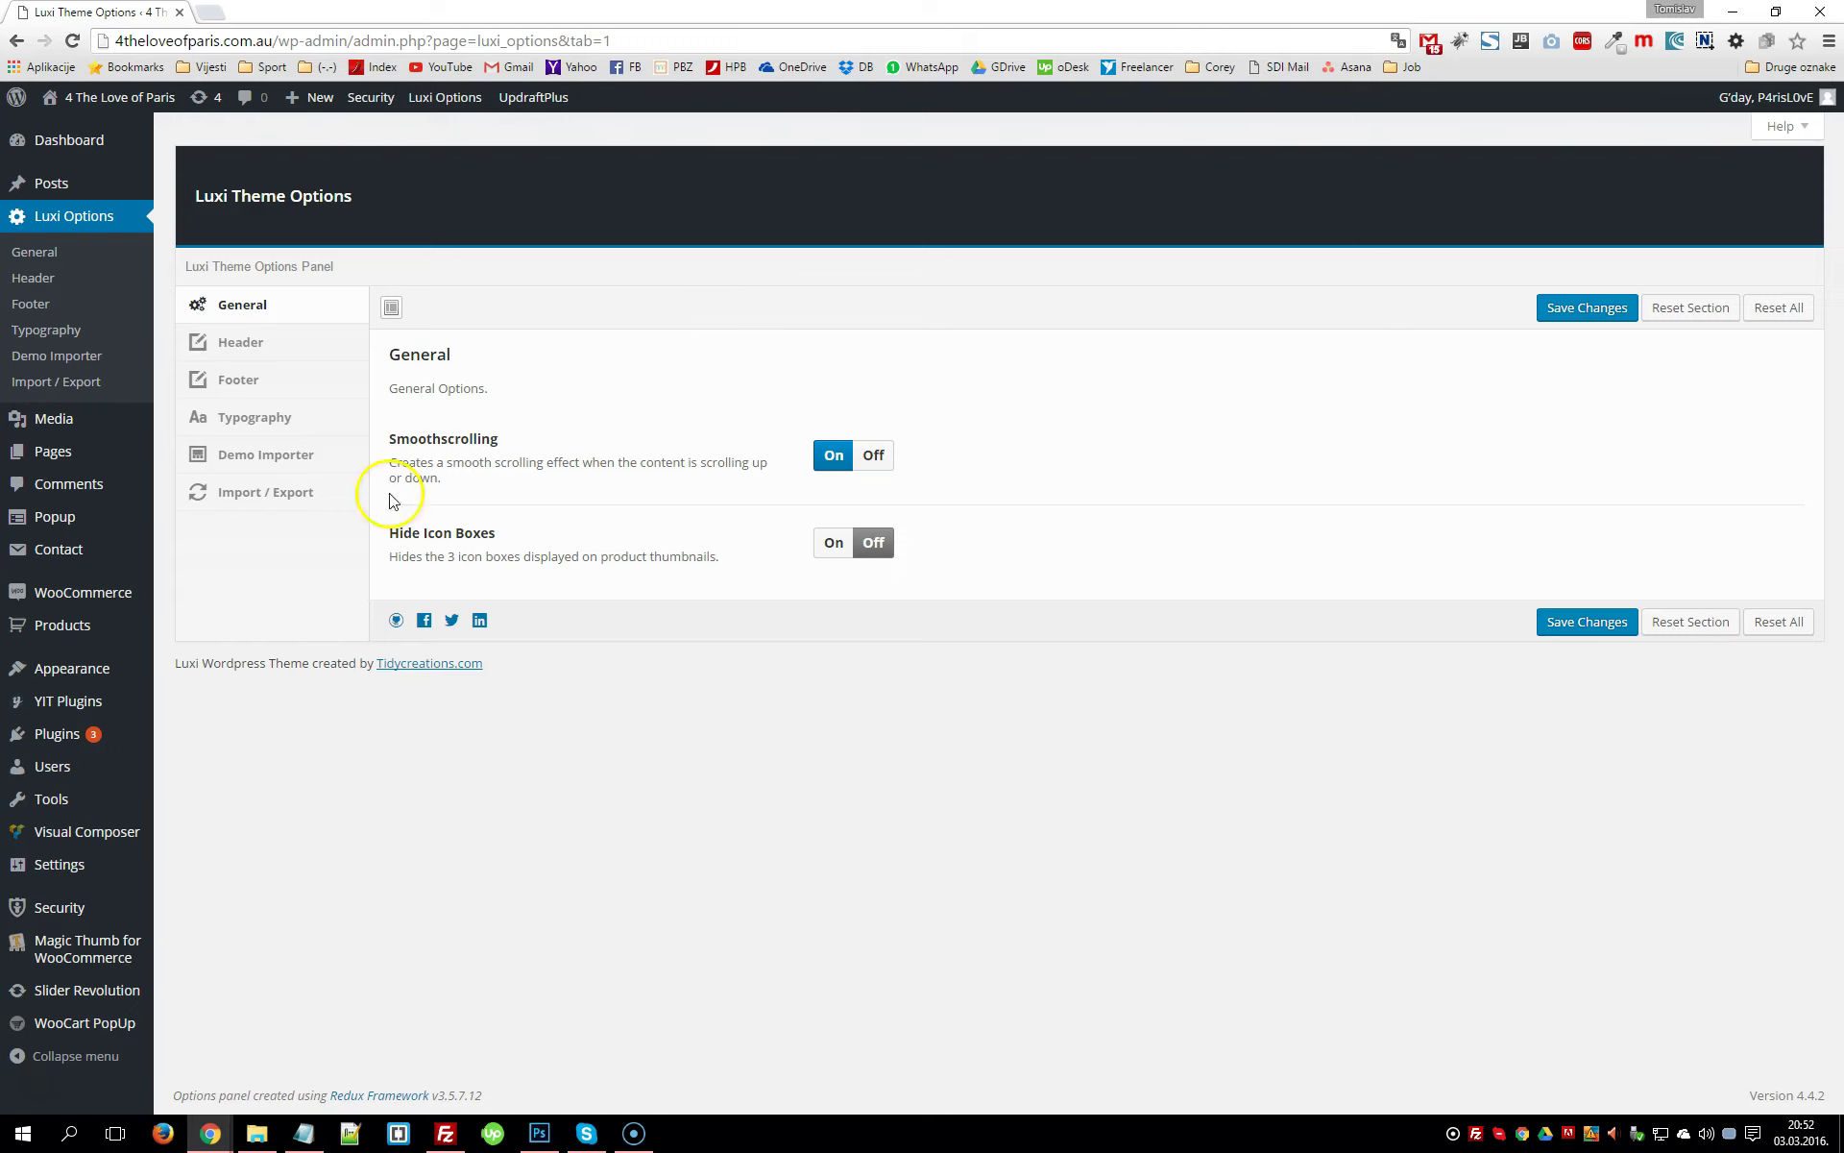
click(269, 351)
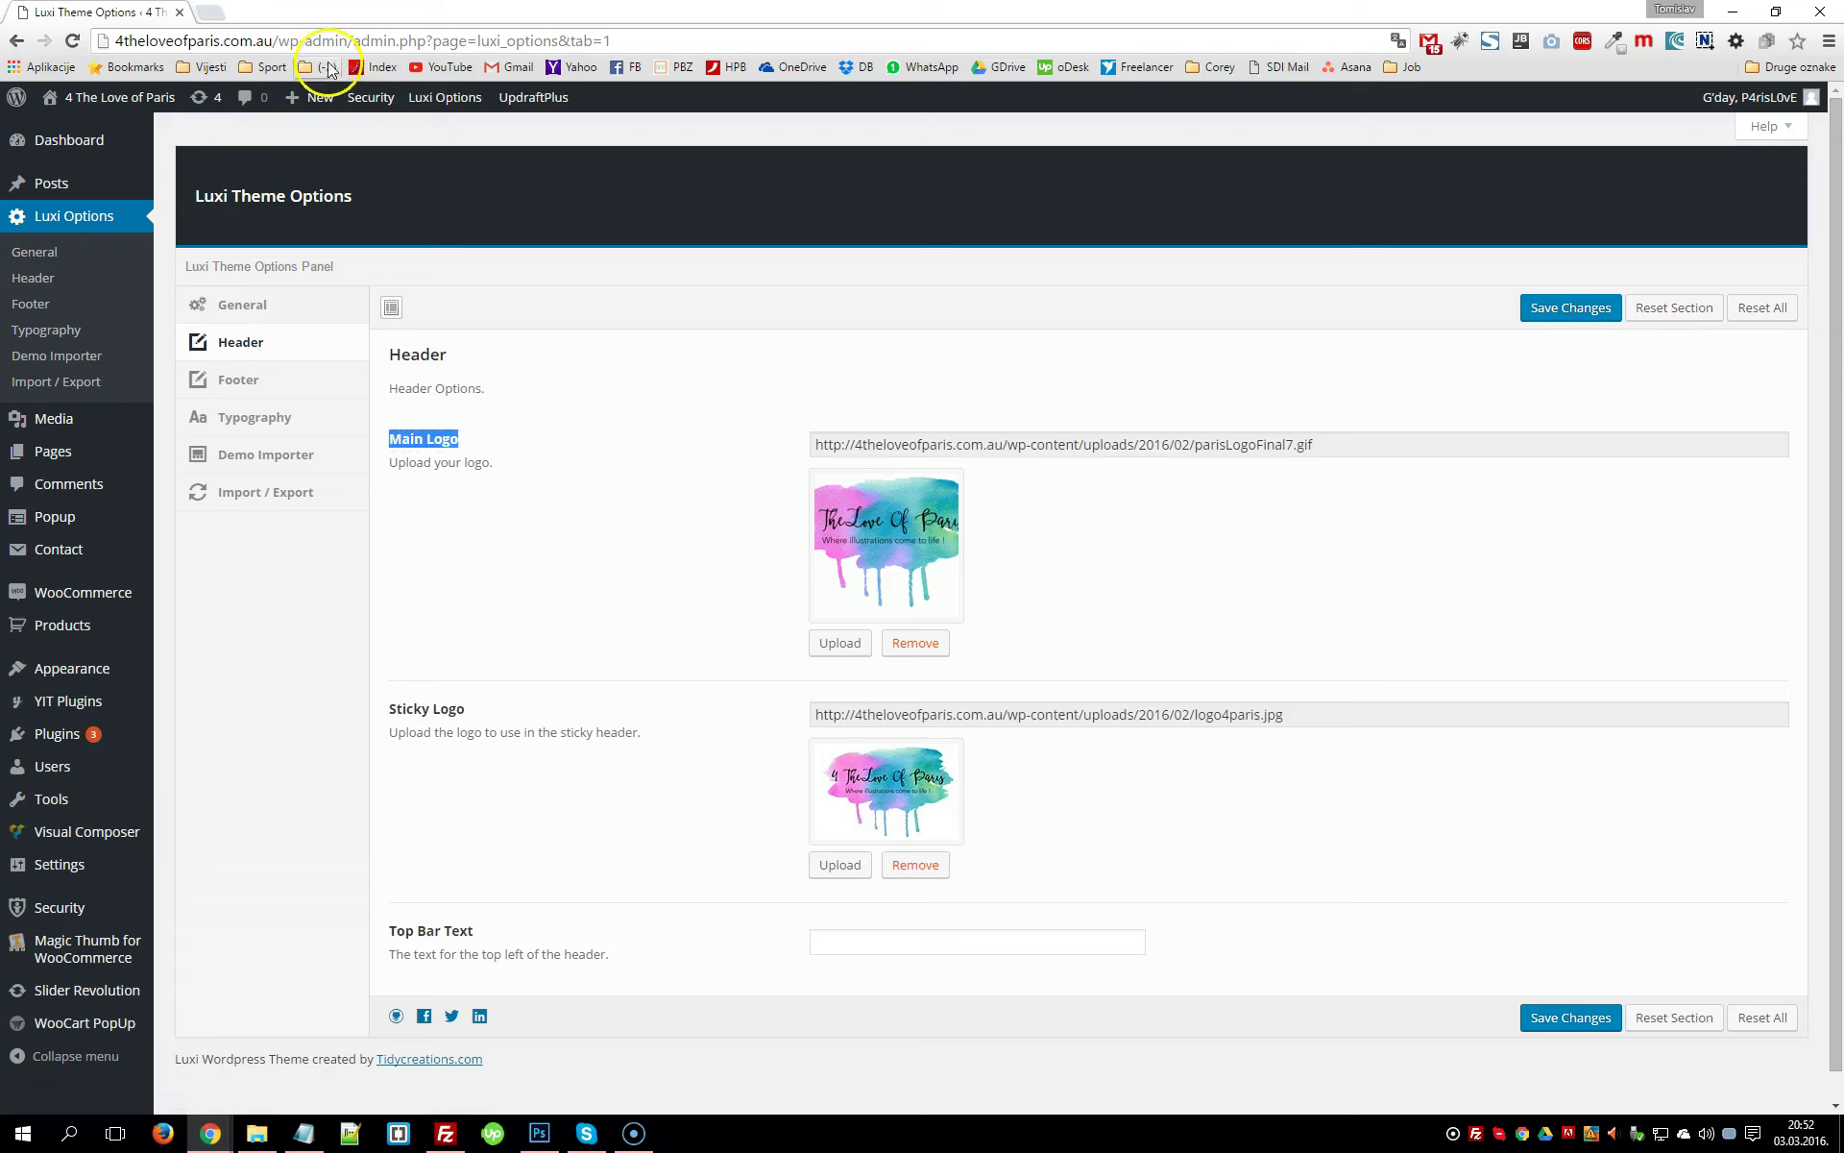
Open the live site in a new browser tab and switch to it to view the main logo
middle_click(67, 129)
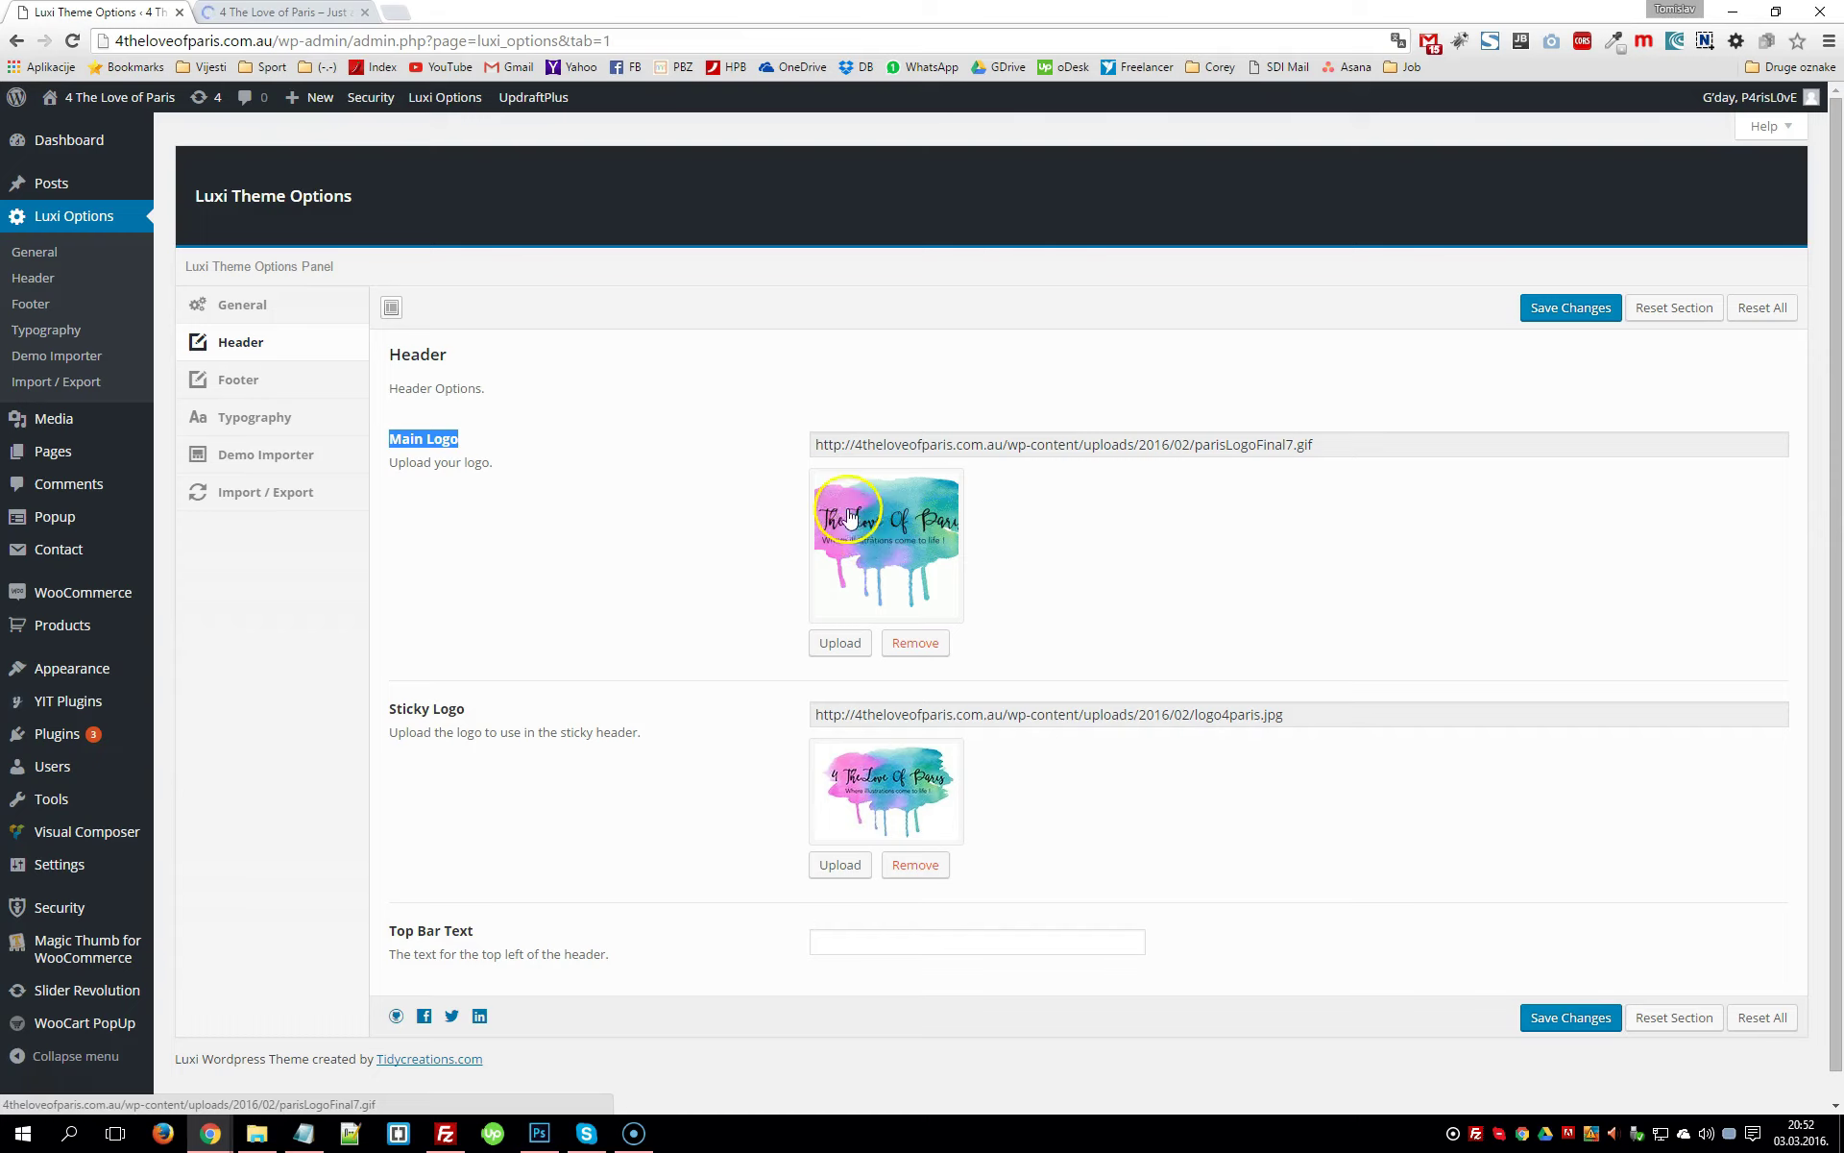
click(283, 11)
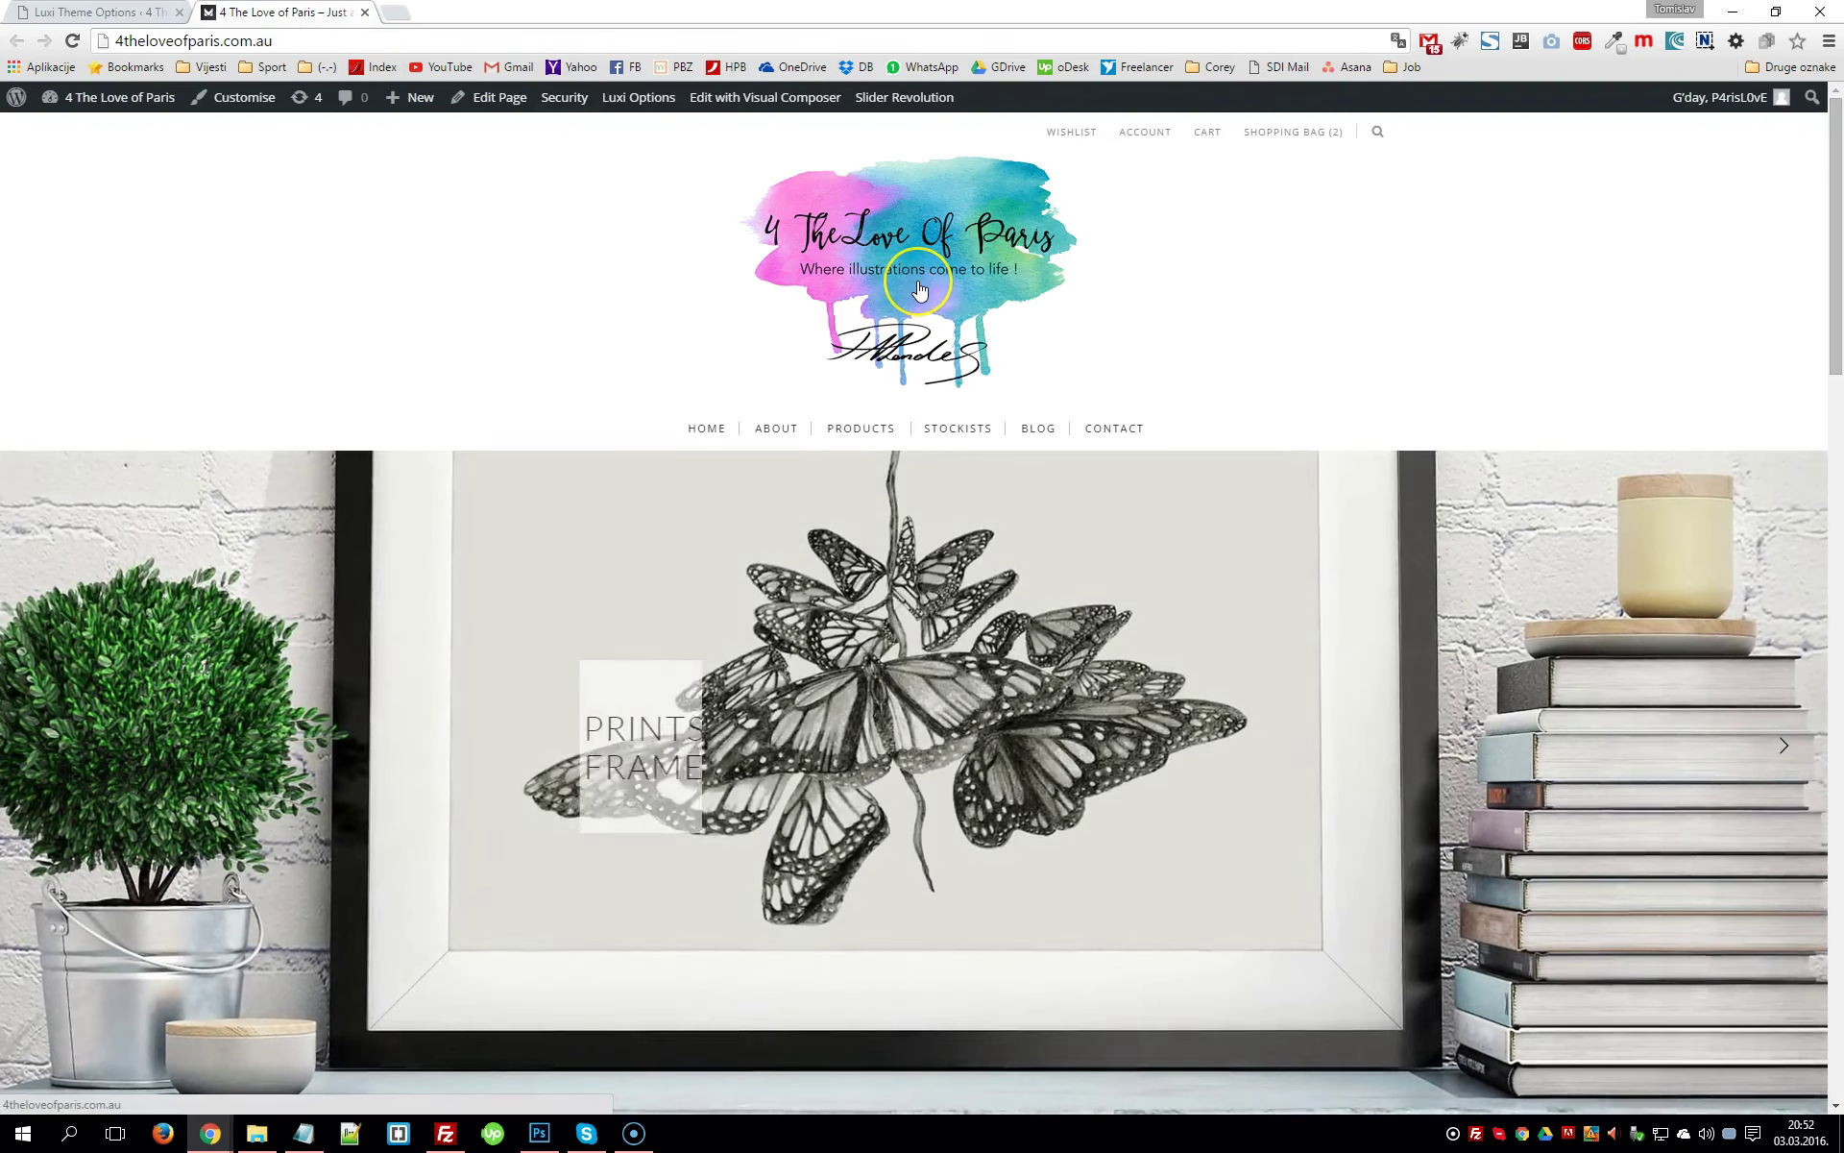
Return to the Header section of the theme options and examine the upload and remove options of the Main Logo
click(894, 262)
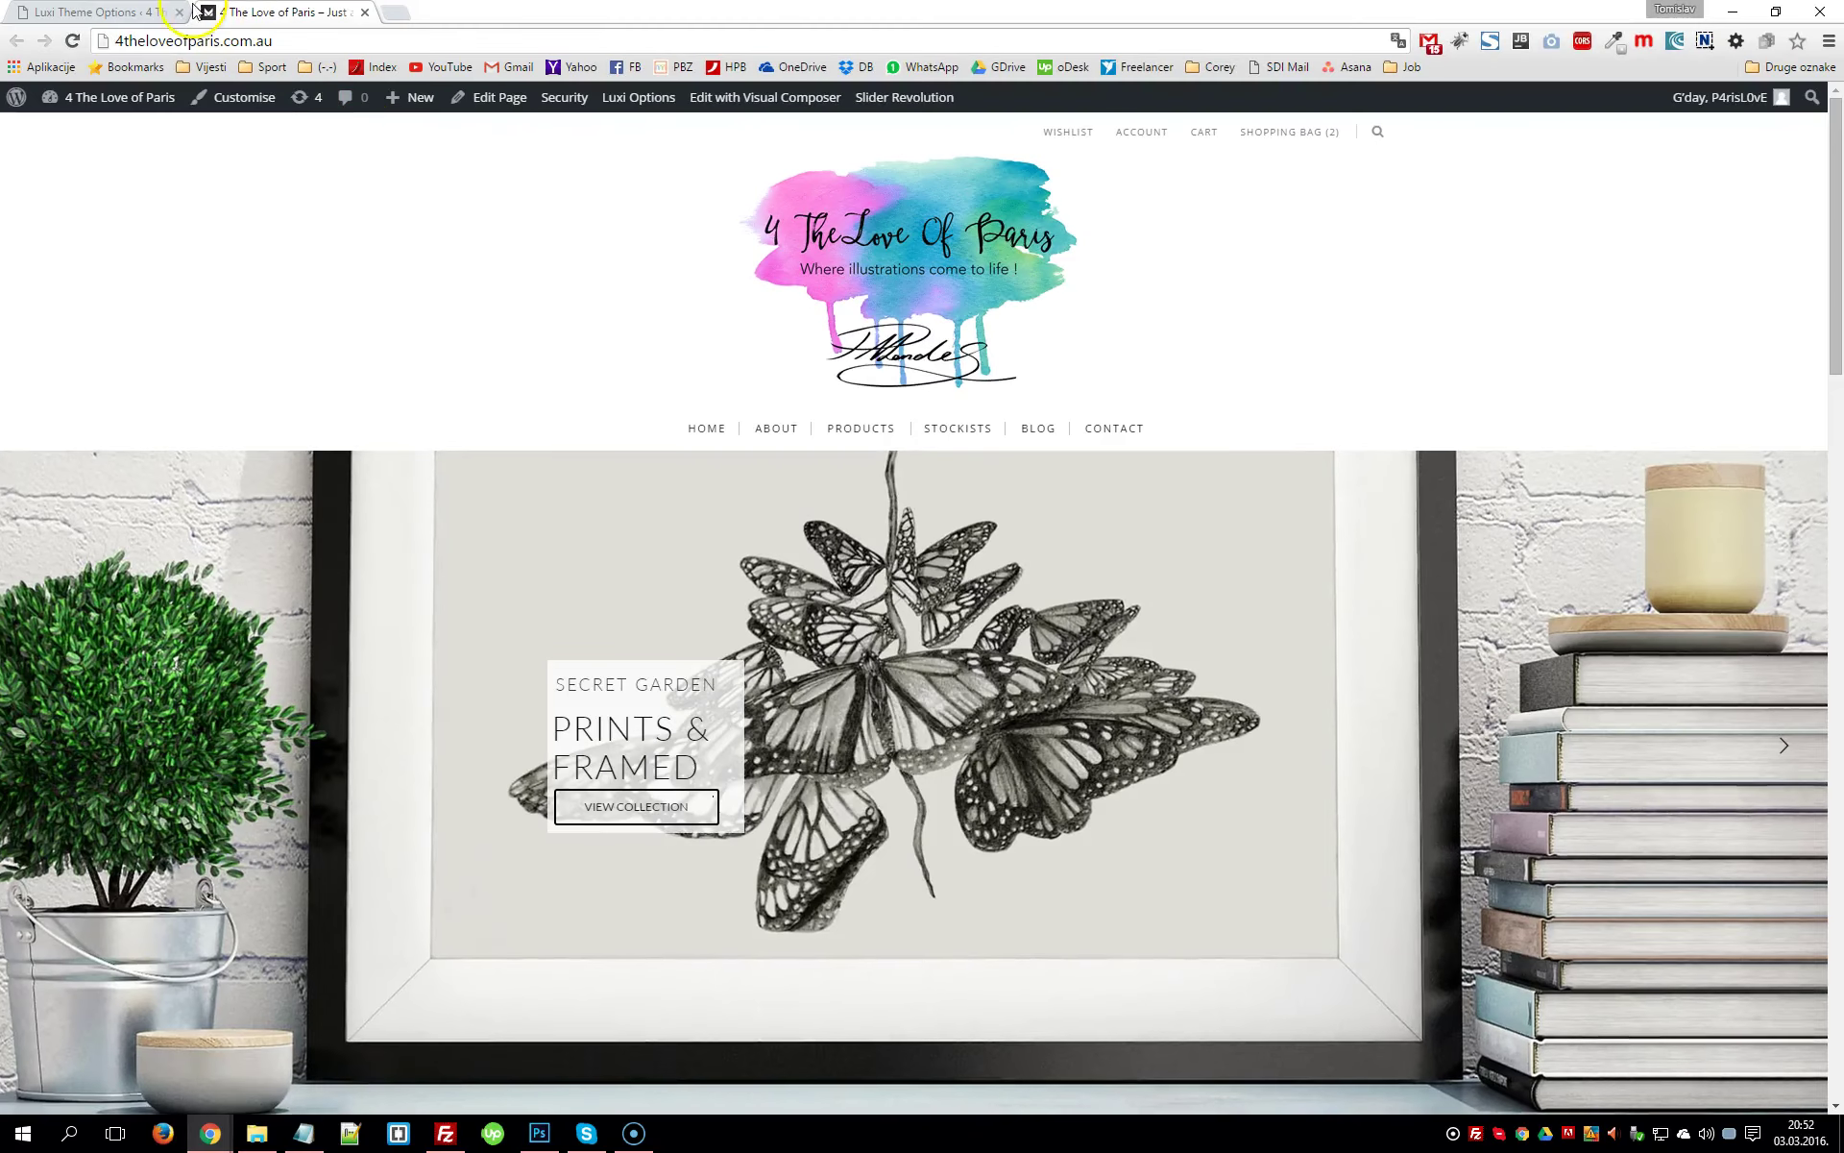
click(120, 11)
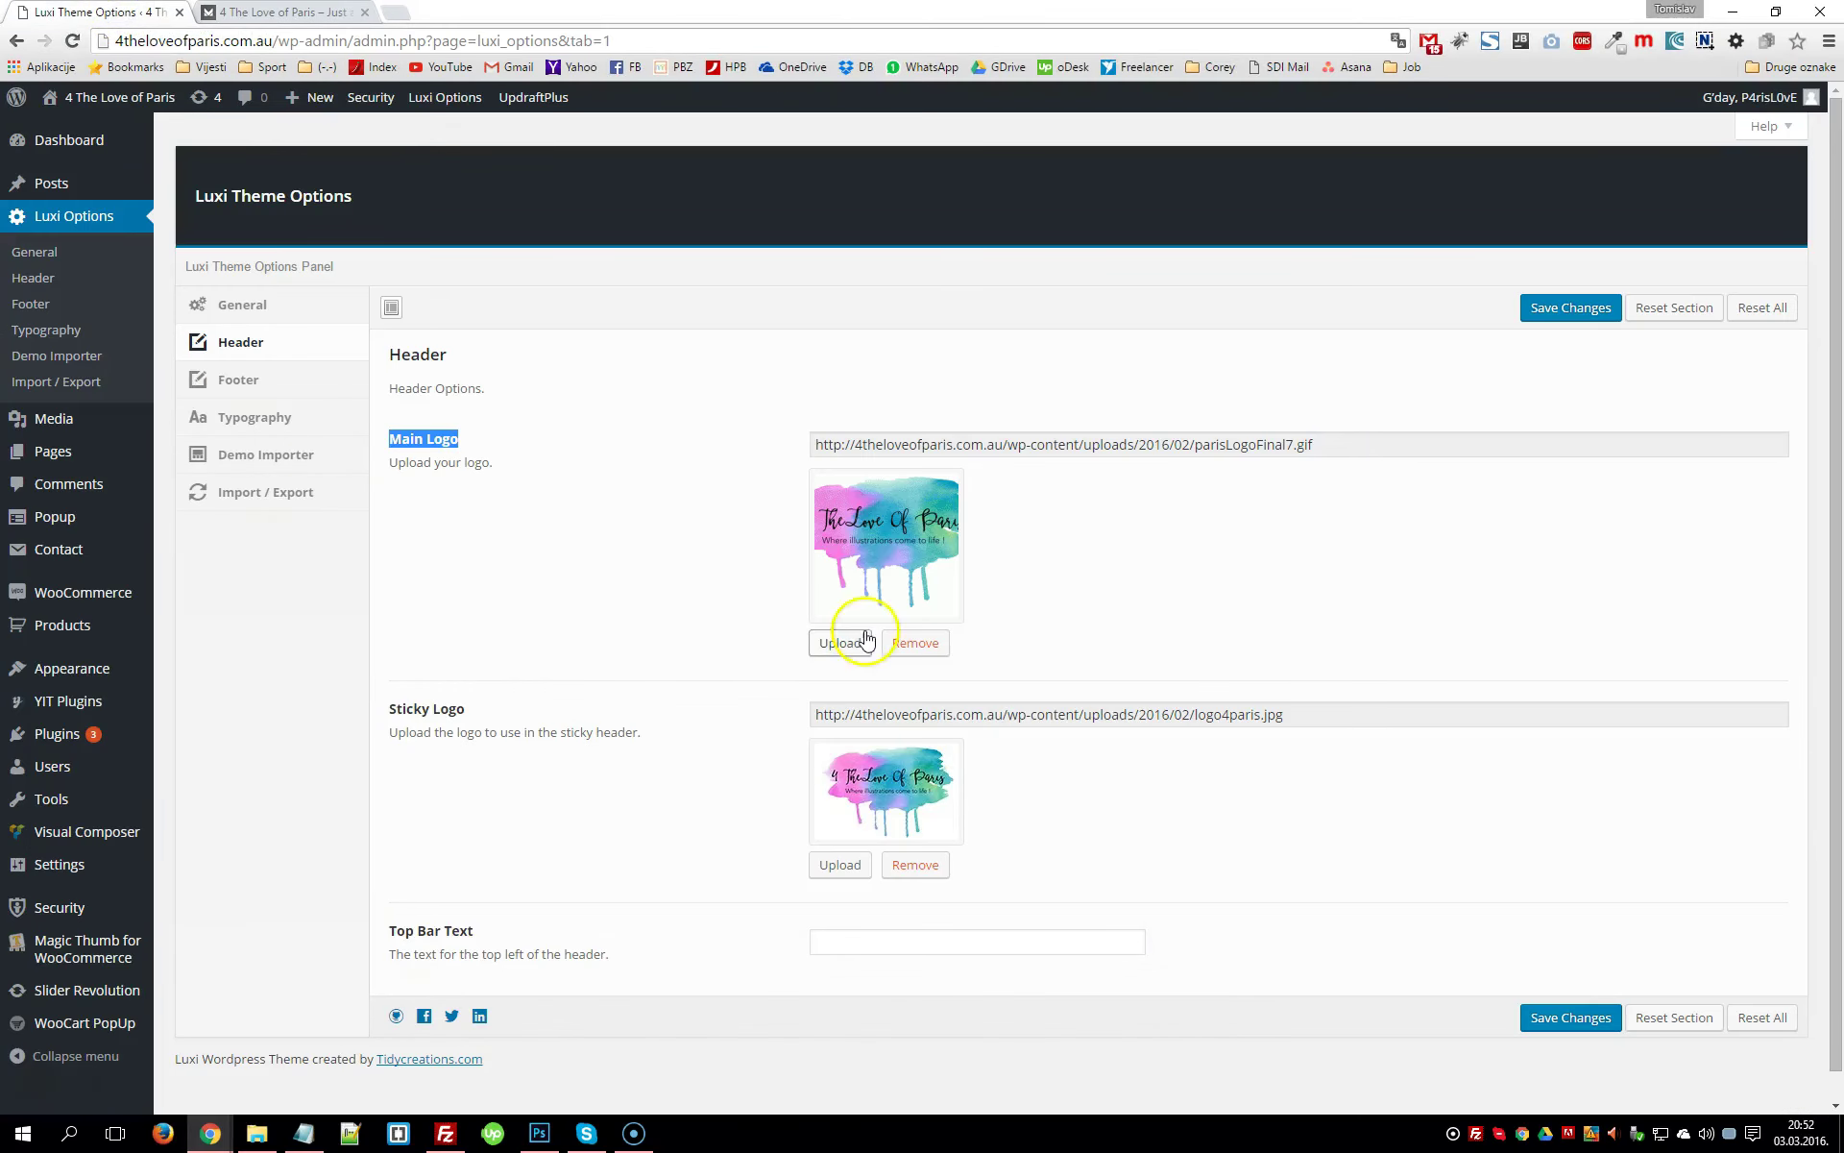
click(940, 647)
click(834, 645)
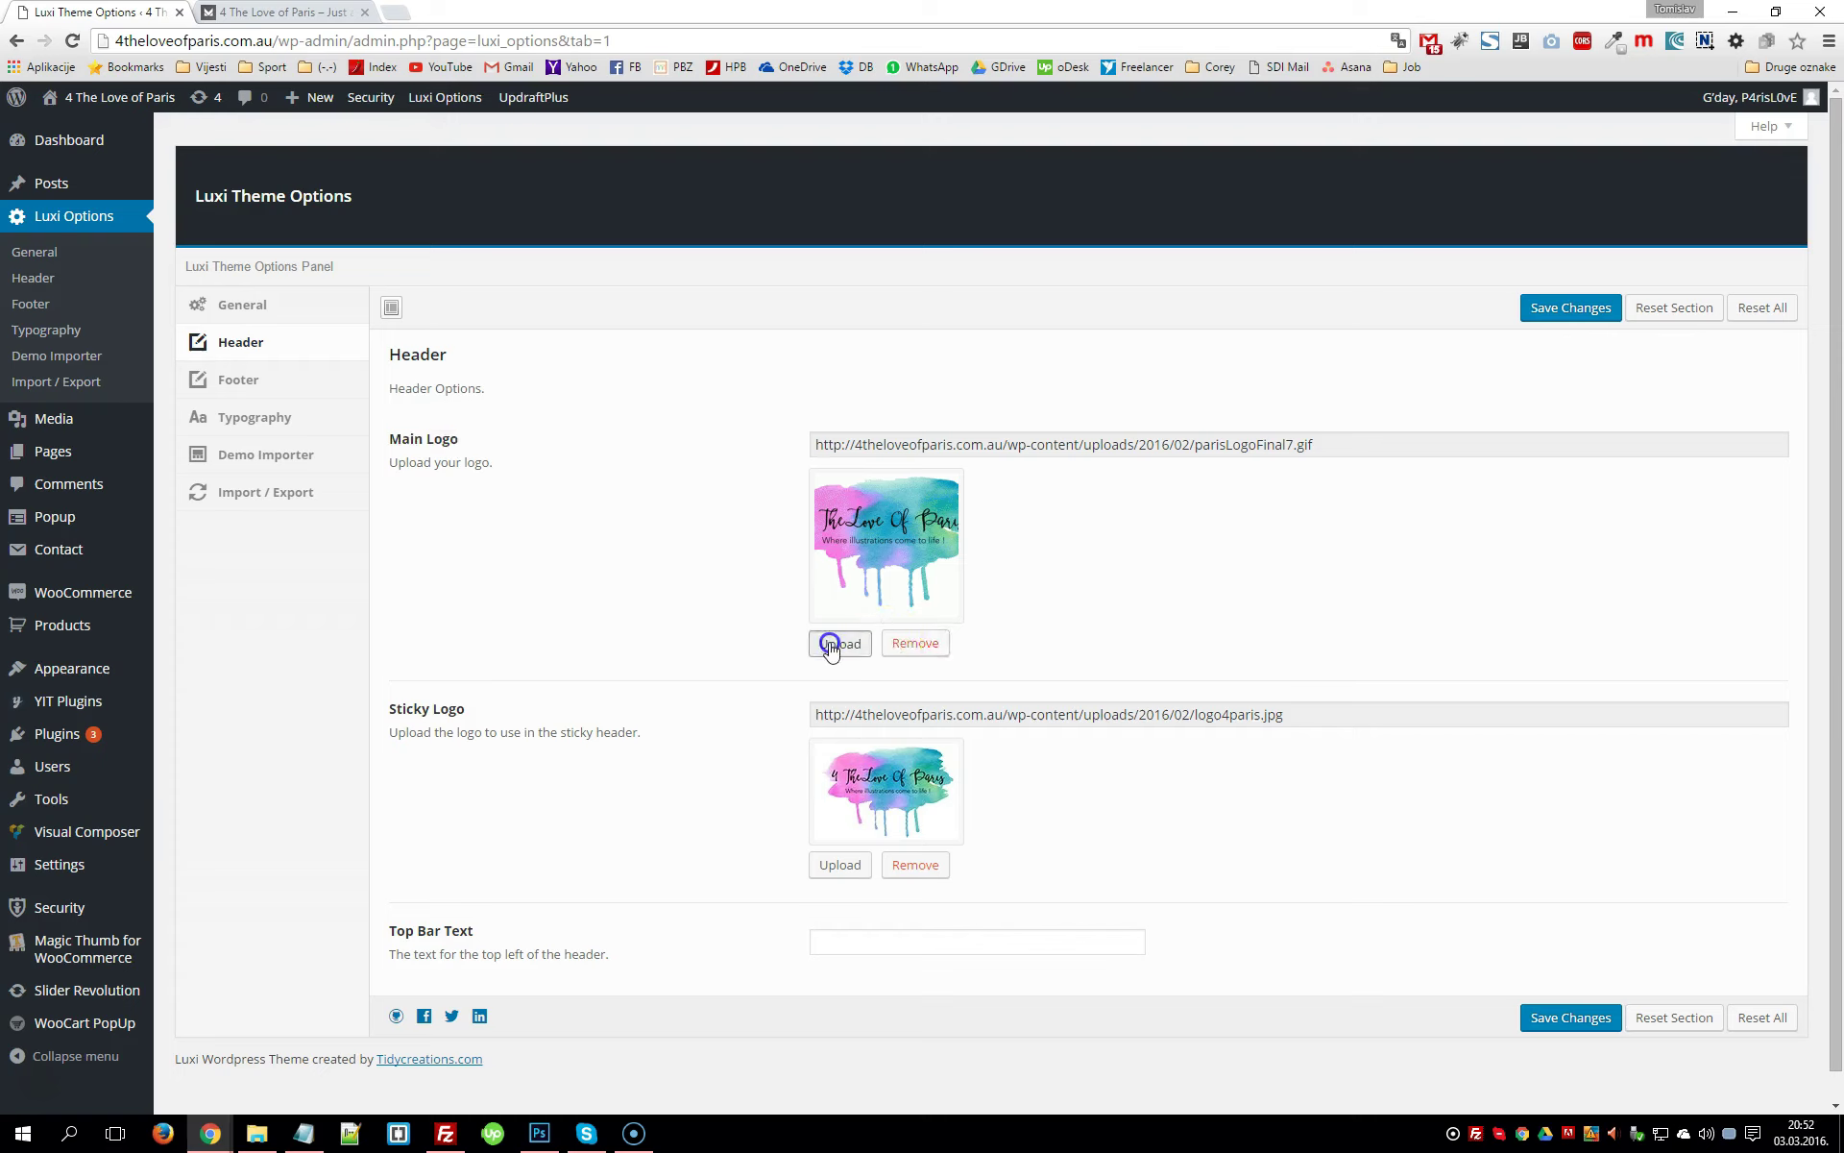
drag(830, 644, 897, 682)
click(1084, 563)
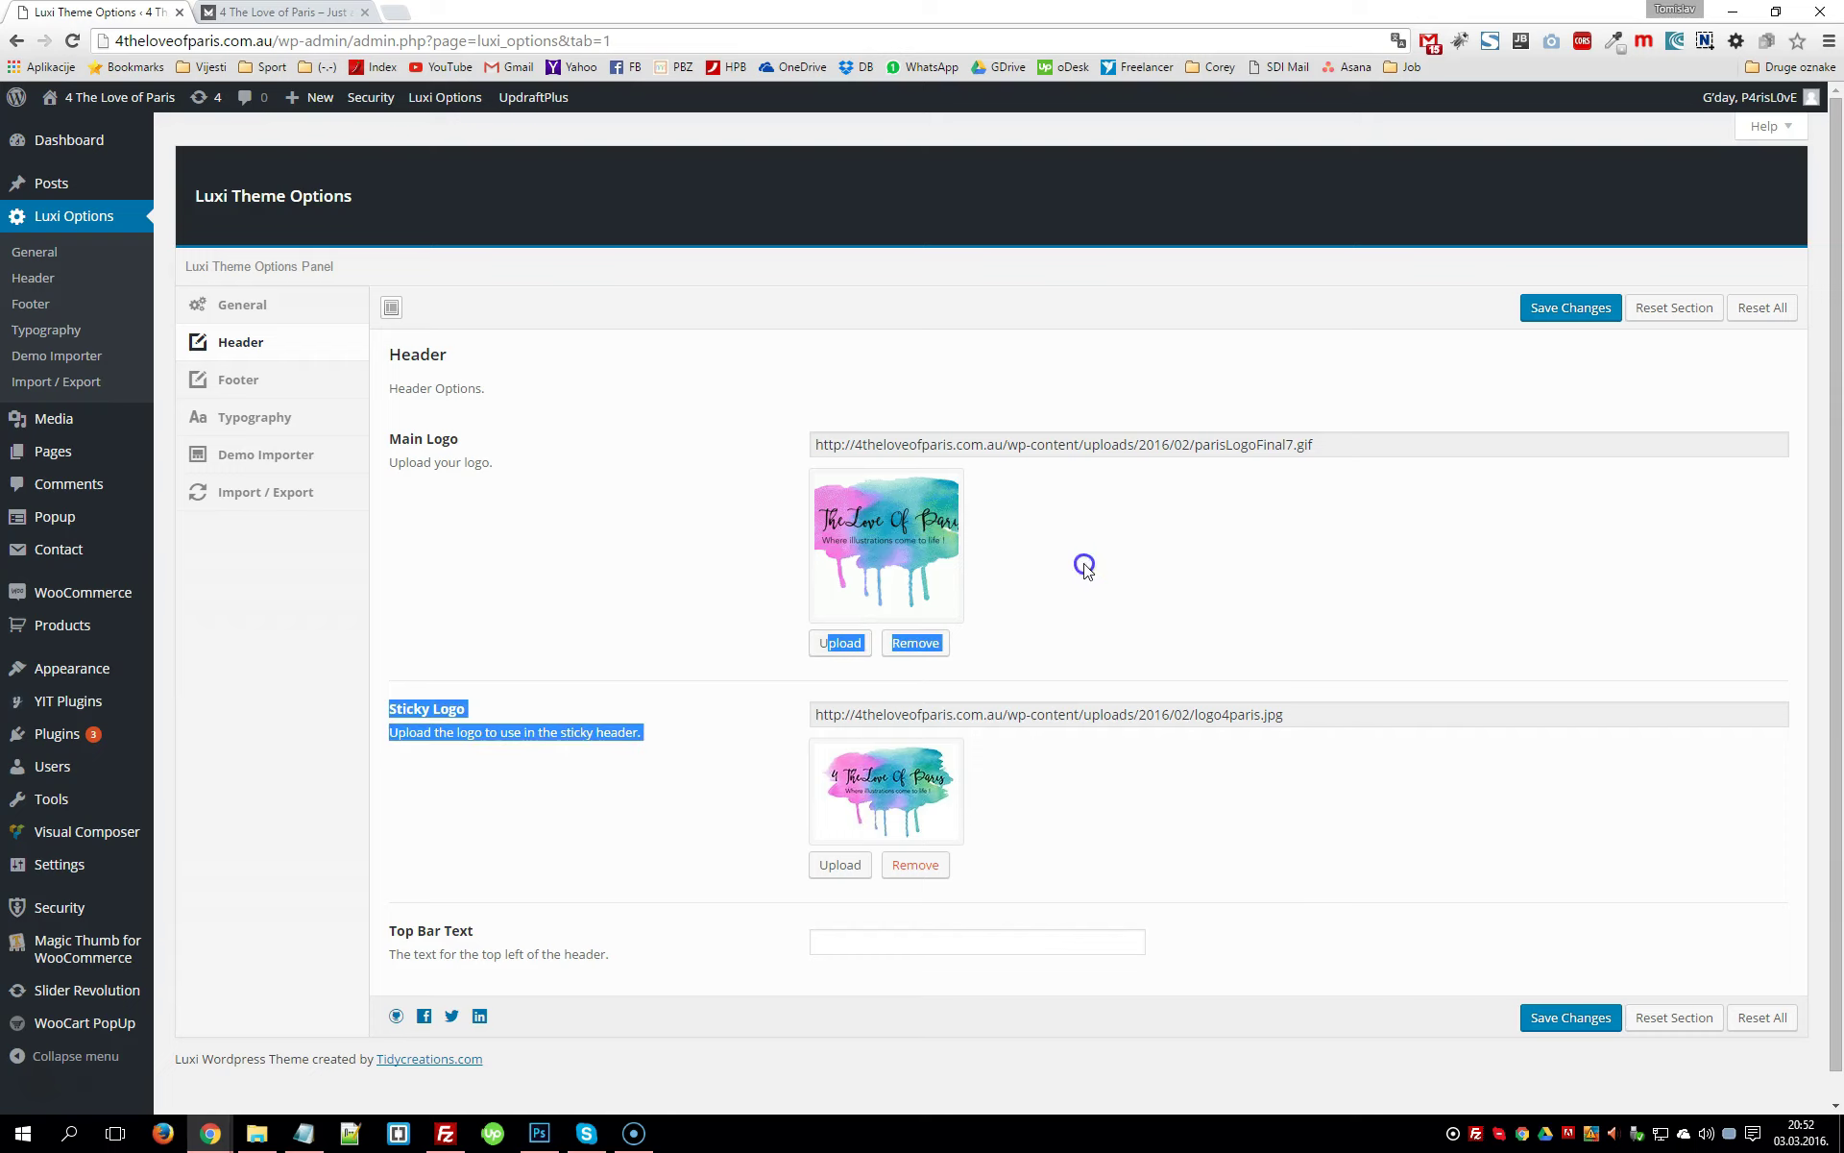
Open the Main Logo image chooser, view its file upload option, and close it without choosing a file
click(828, 645)
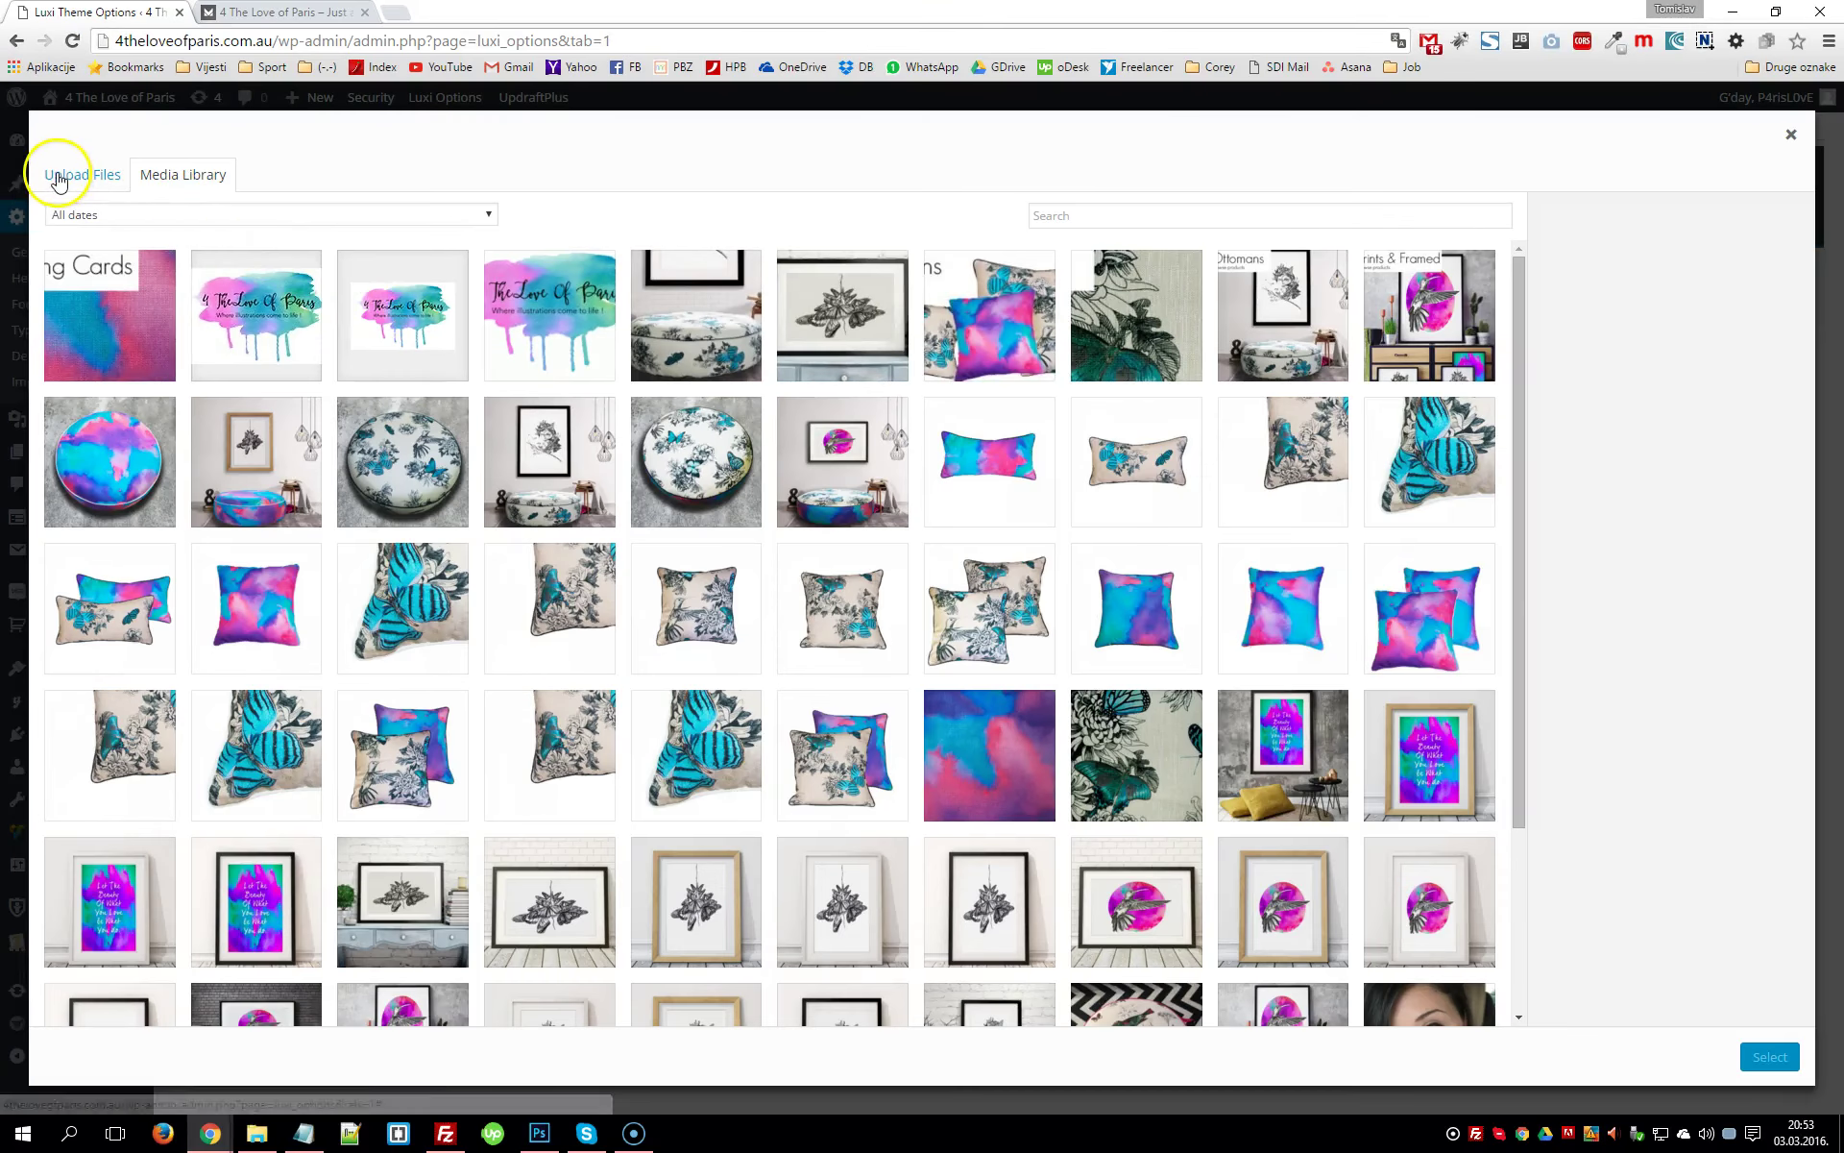
click(58, 179)
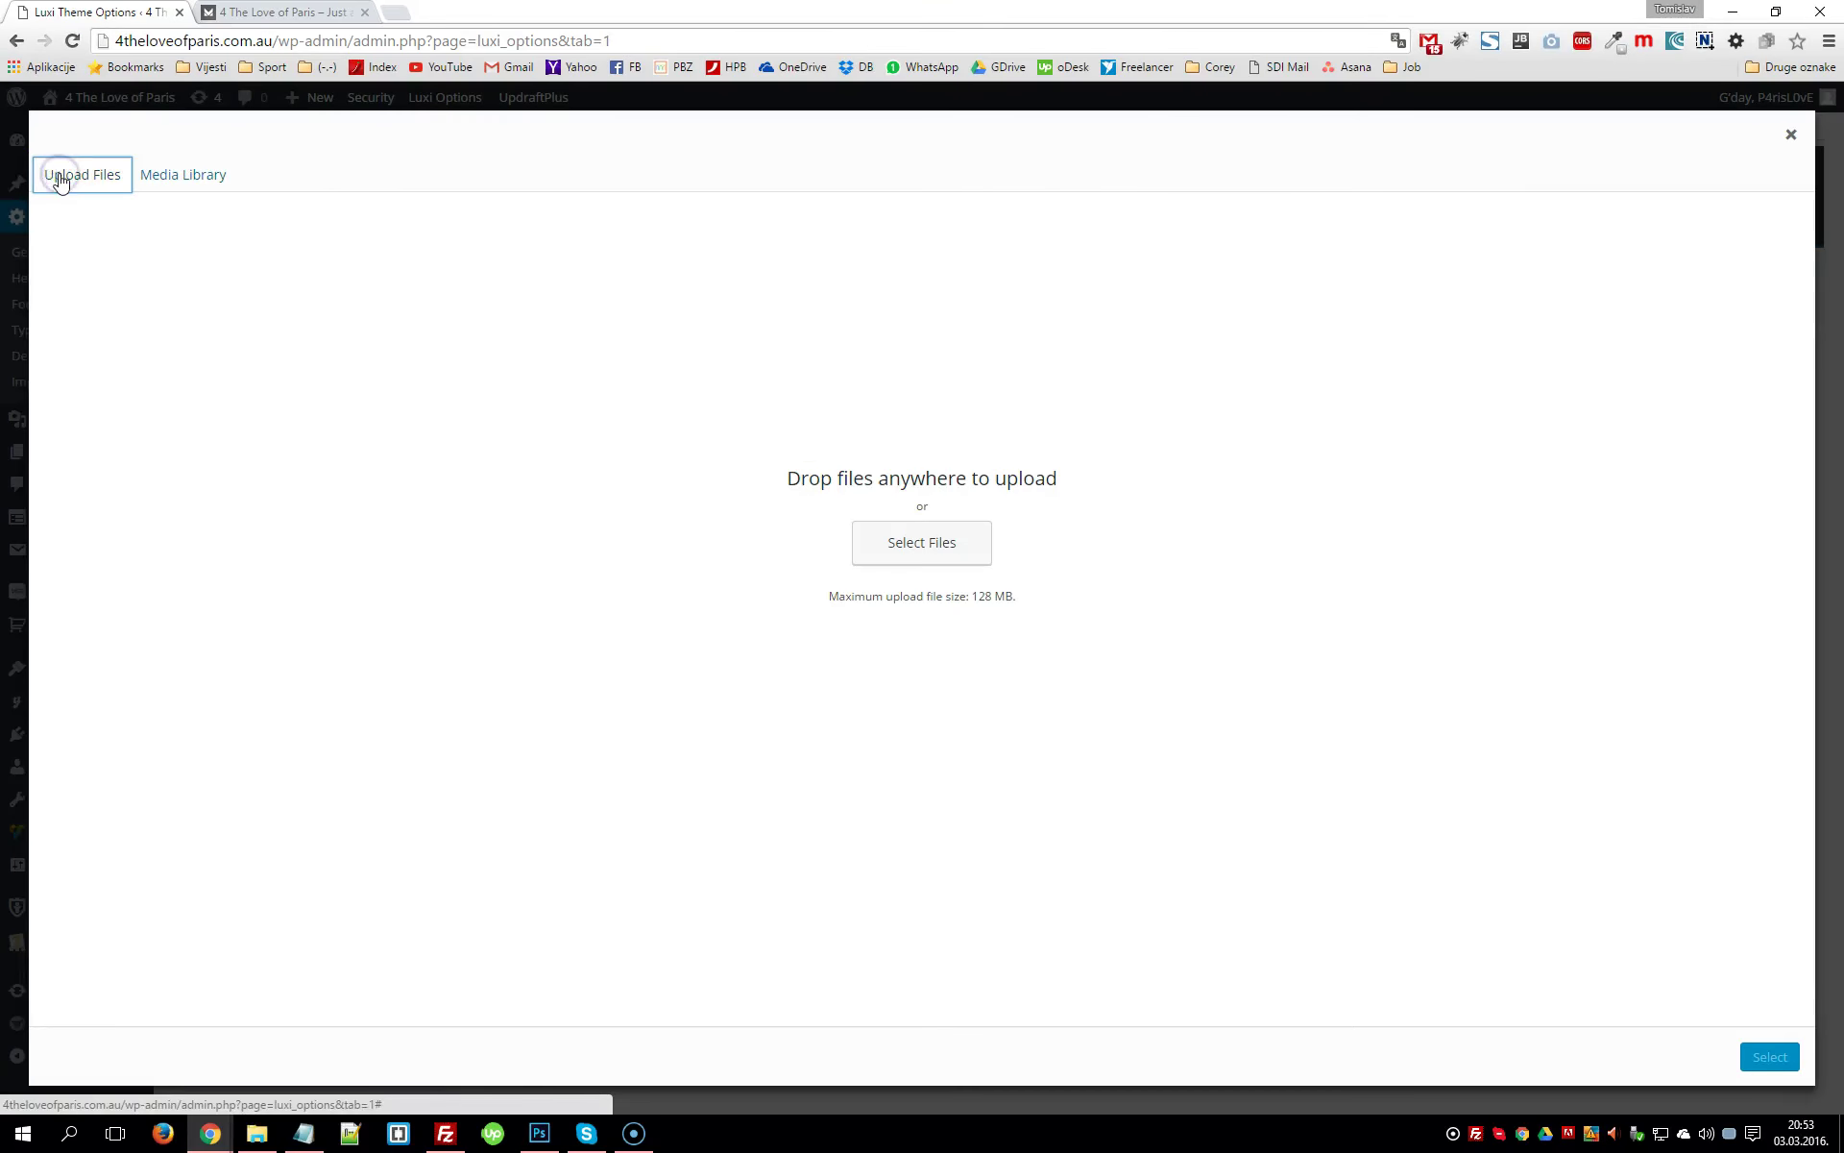
click(927, 553)
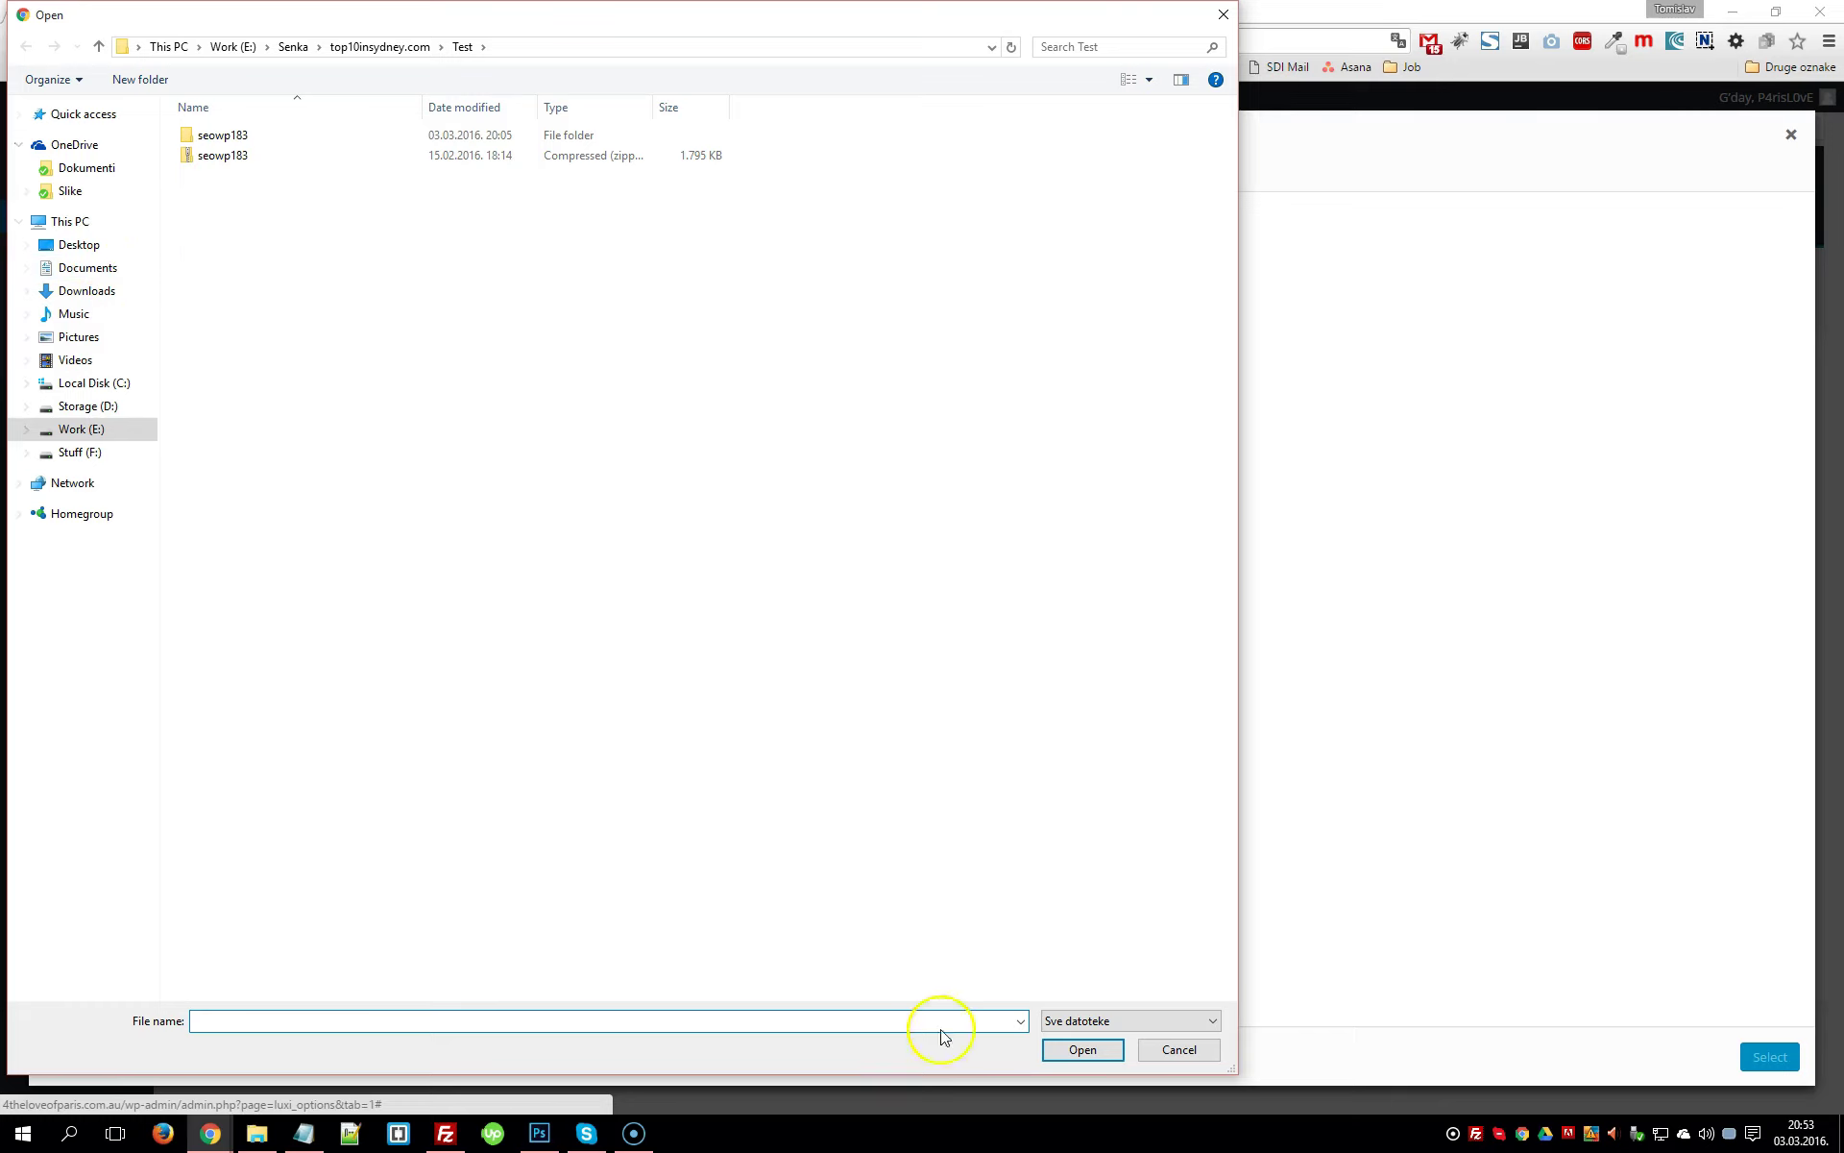
click(1174, 1052)
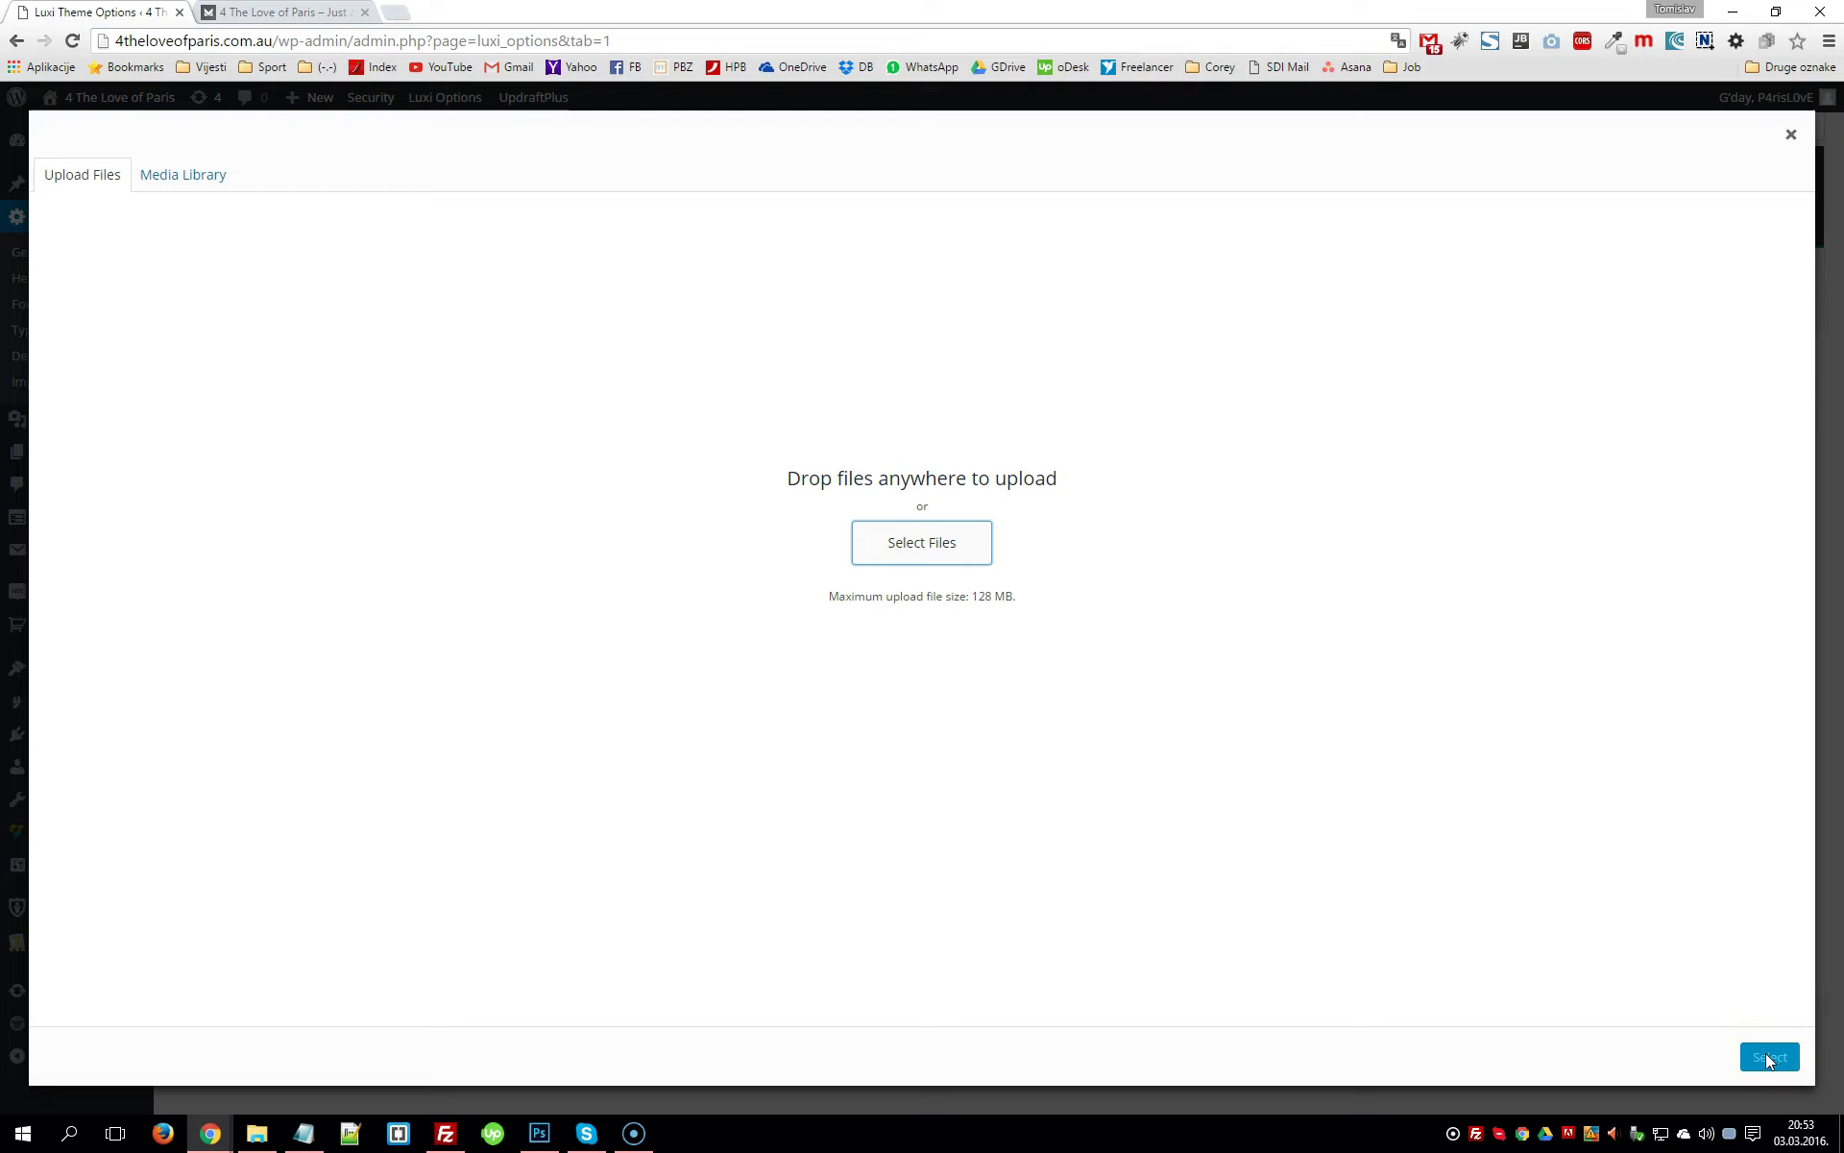
click(1790, 134)
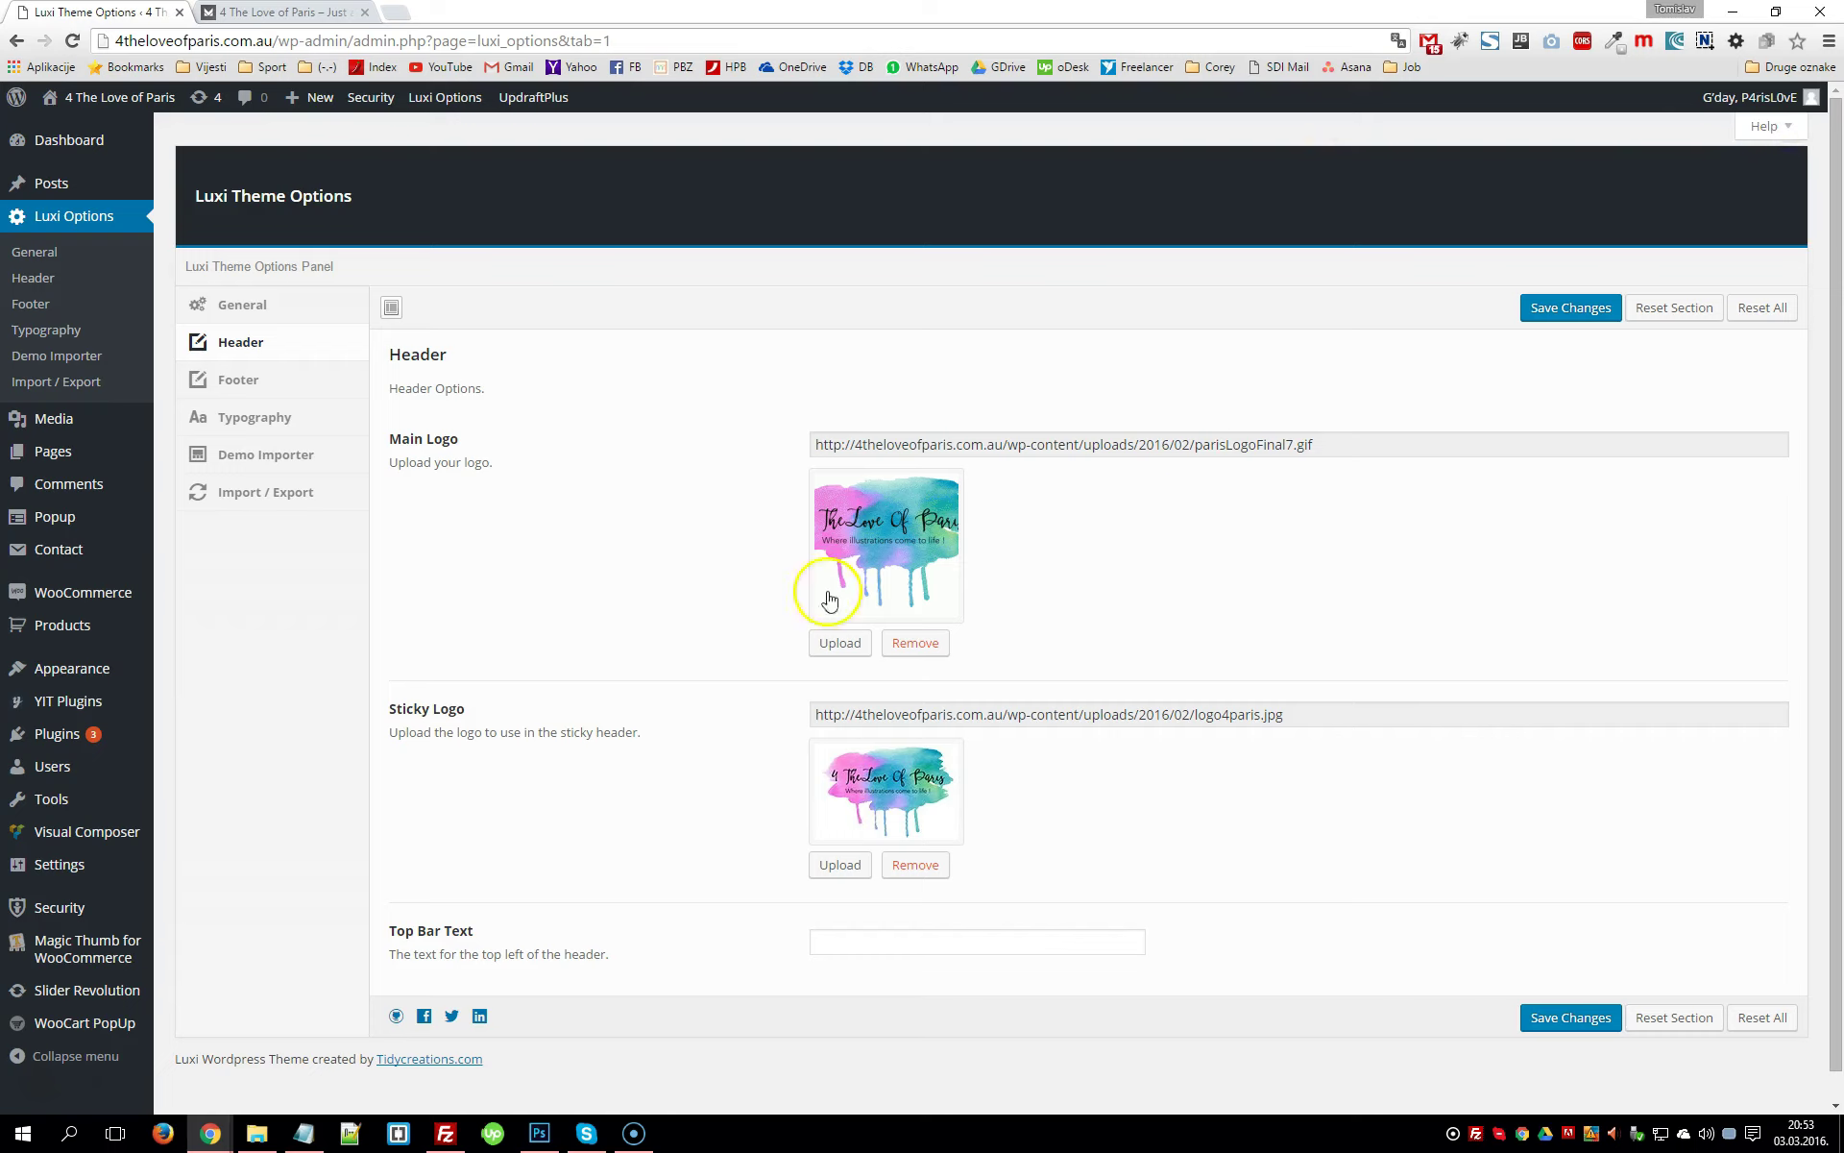
Compare the Sticky Logo setting with the logo shown in the header of the live homepage when it is scrolled down
drag(392, 713, 452, 720)
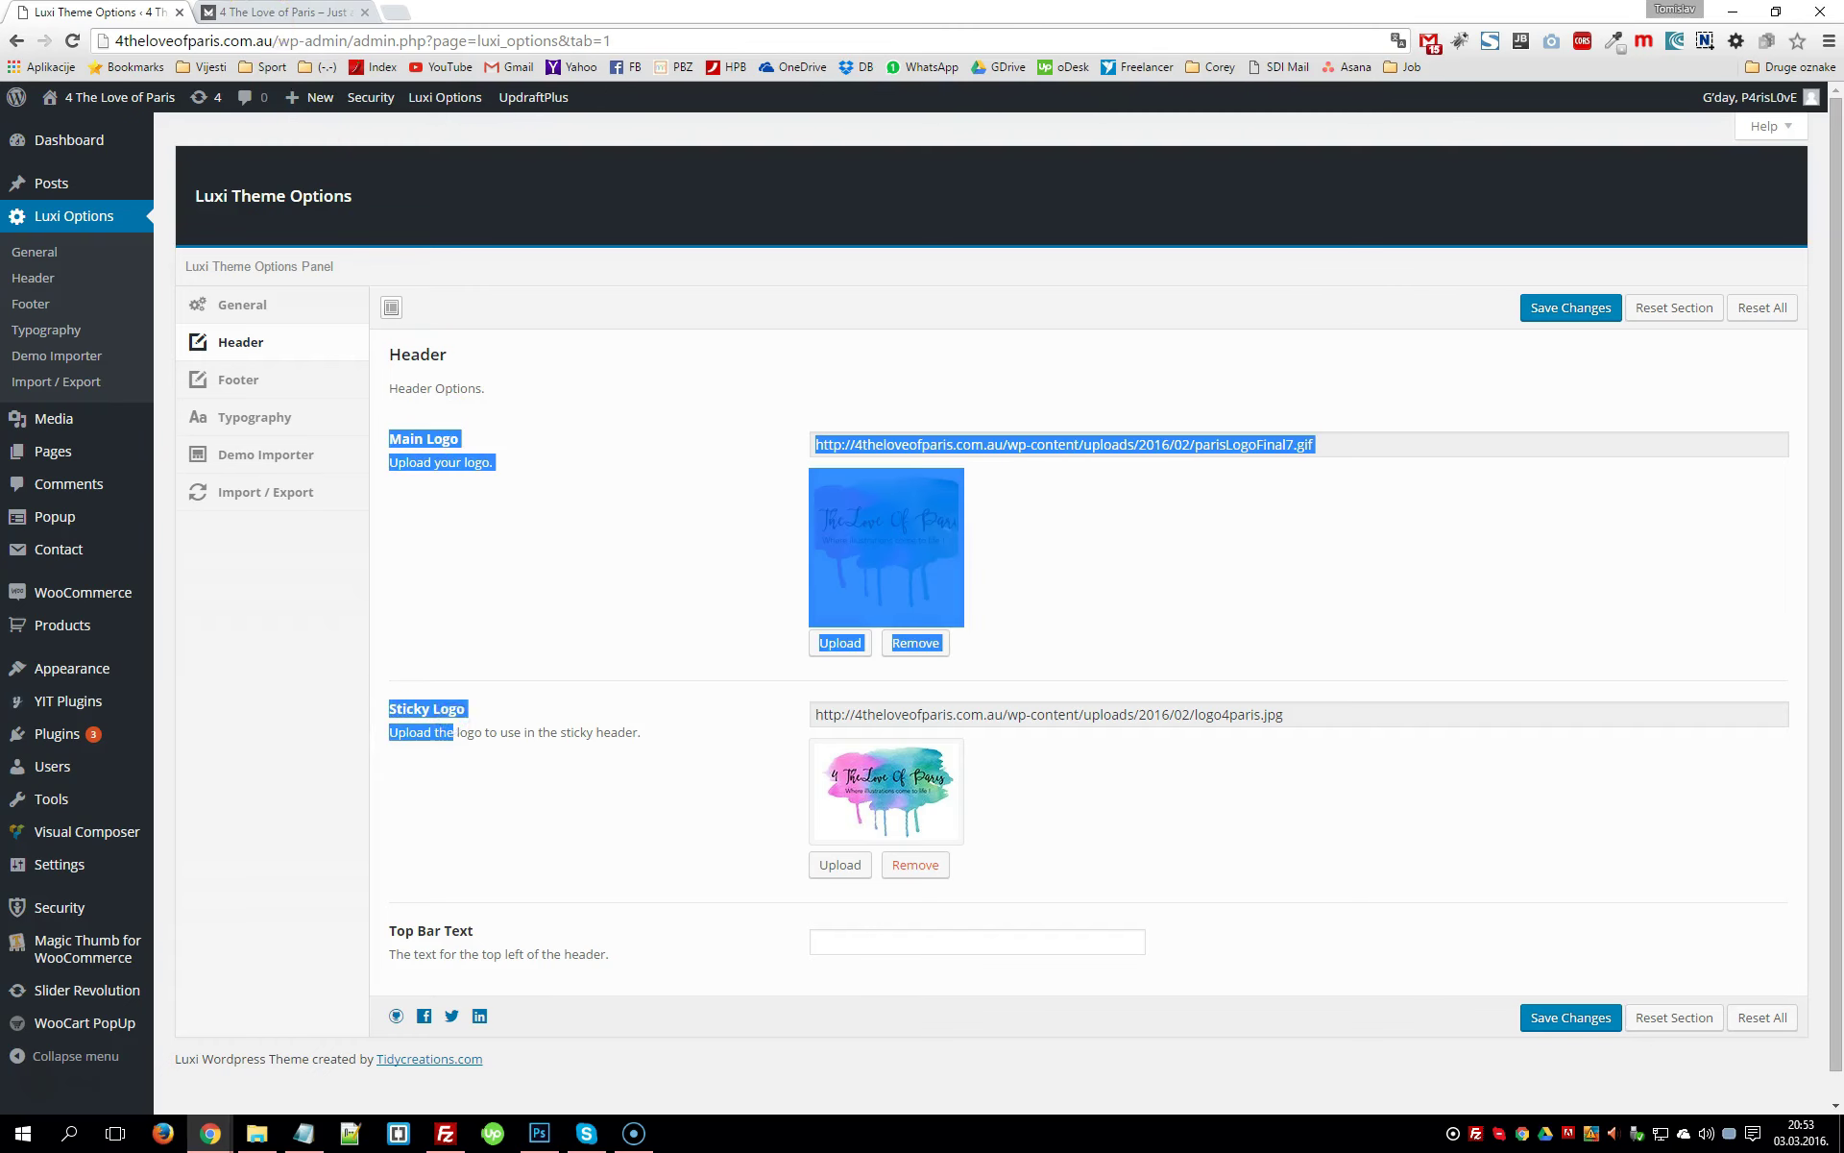
click(279, 12)
scroll(647, 465, down, 5)
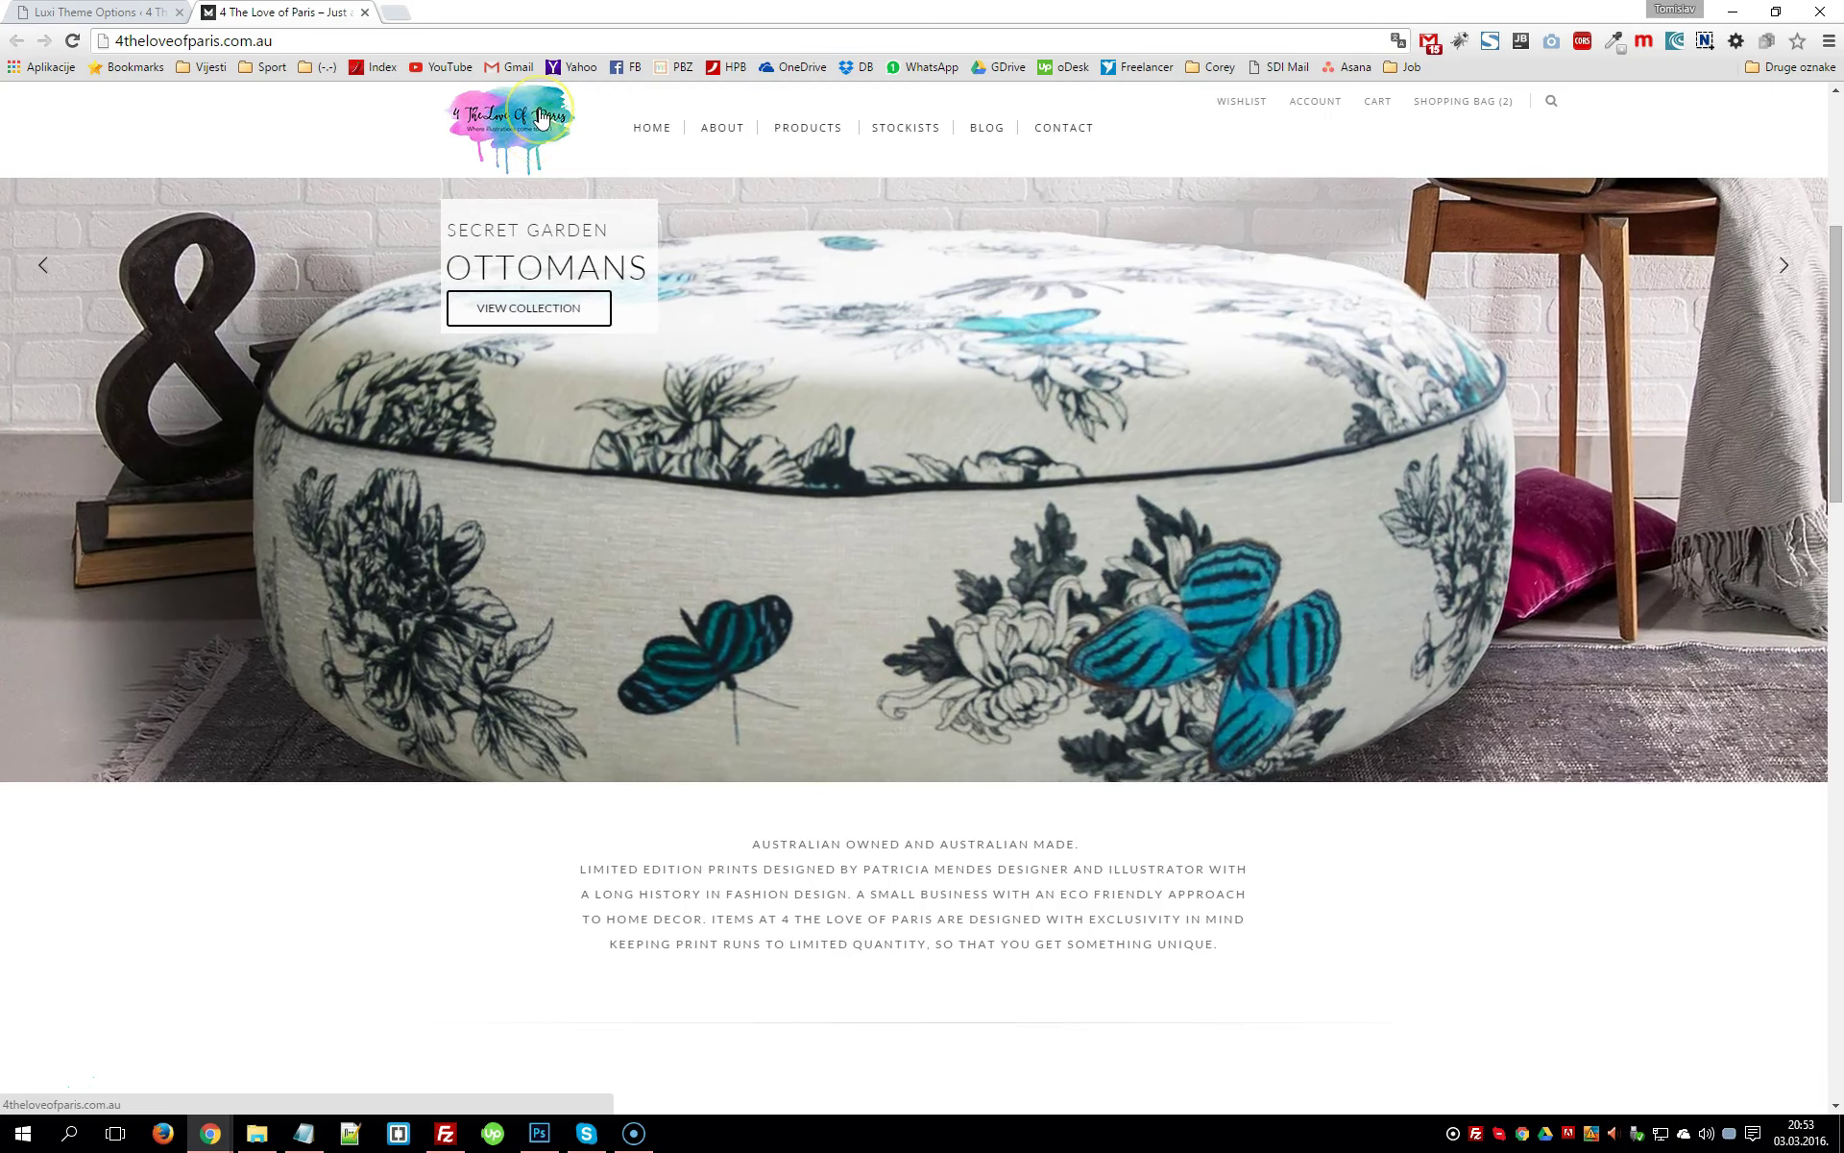
click(530, 113)
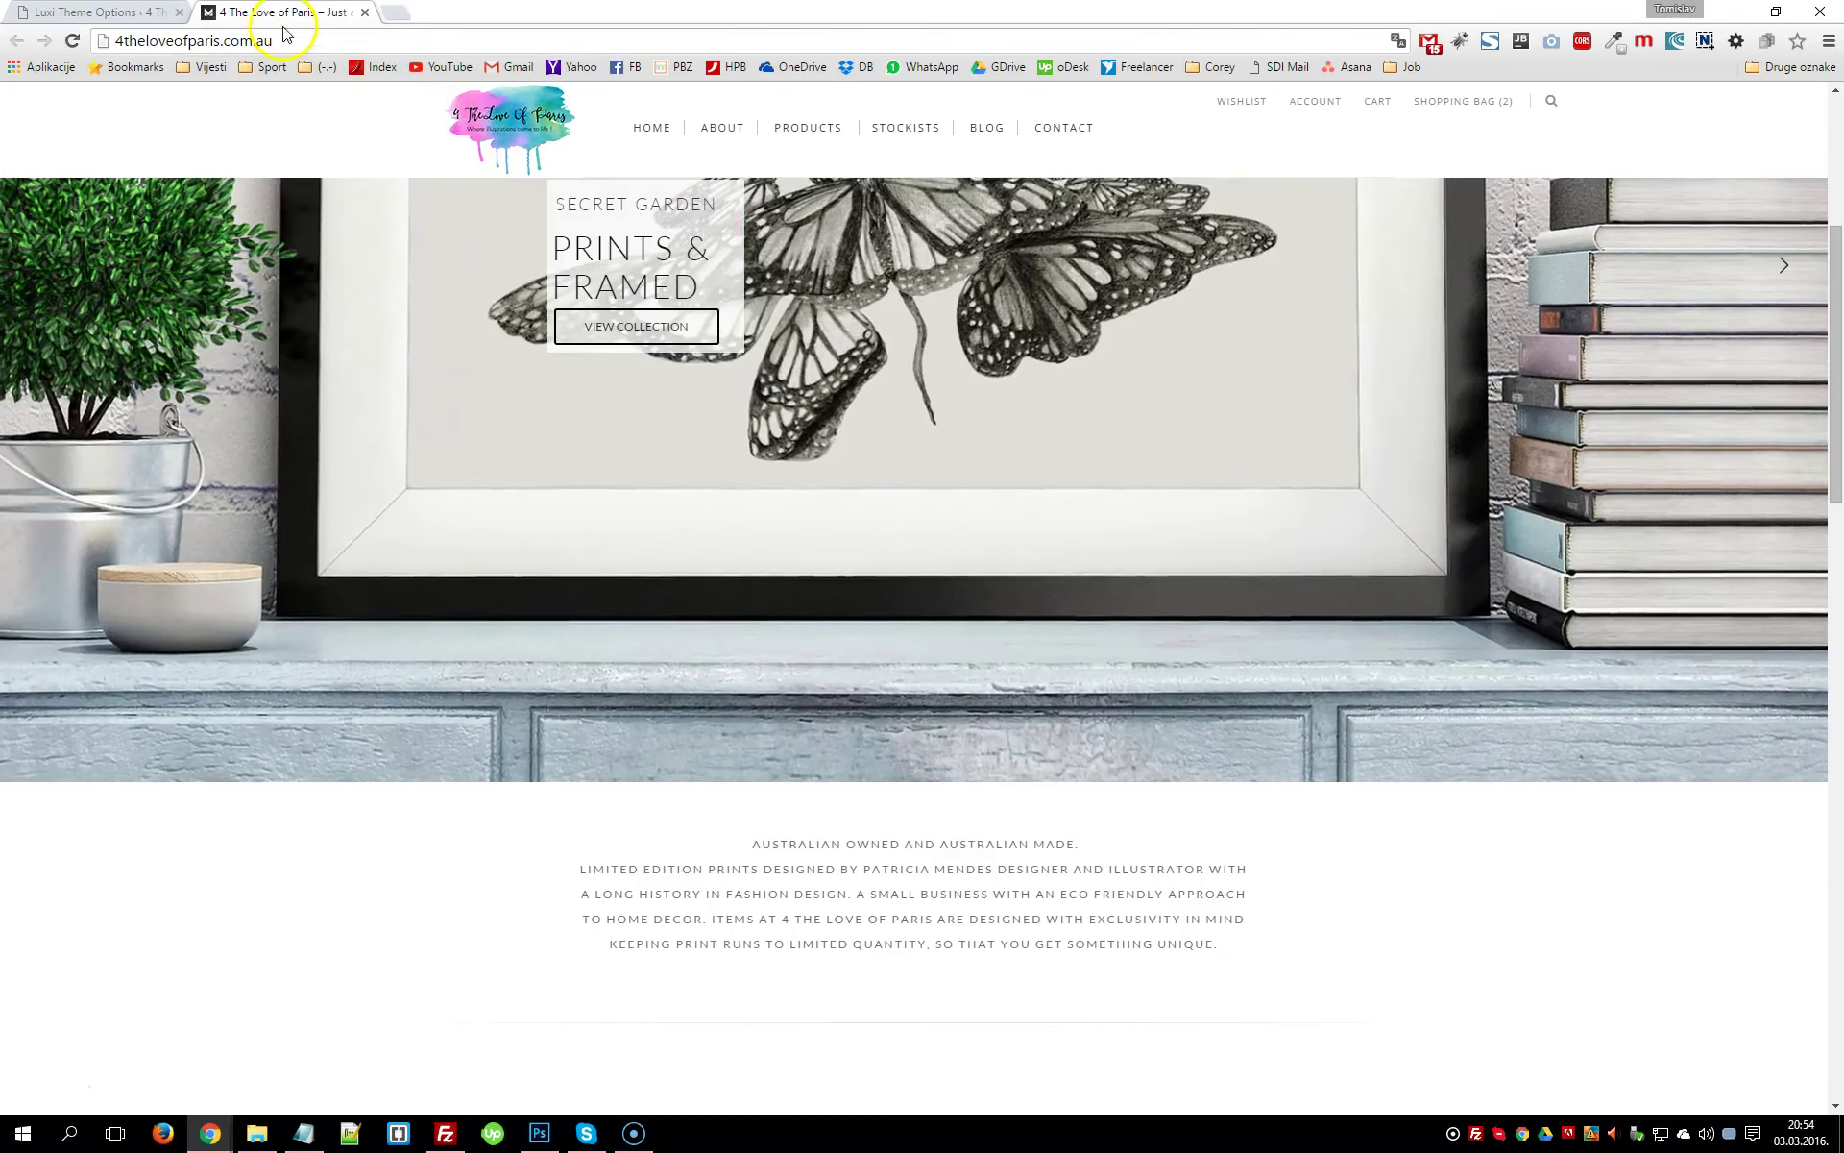
click(100, 13)
click(1249, 764)
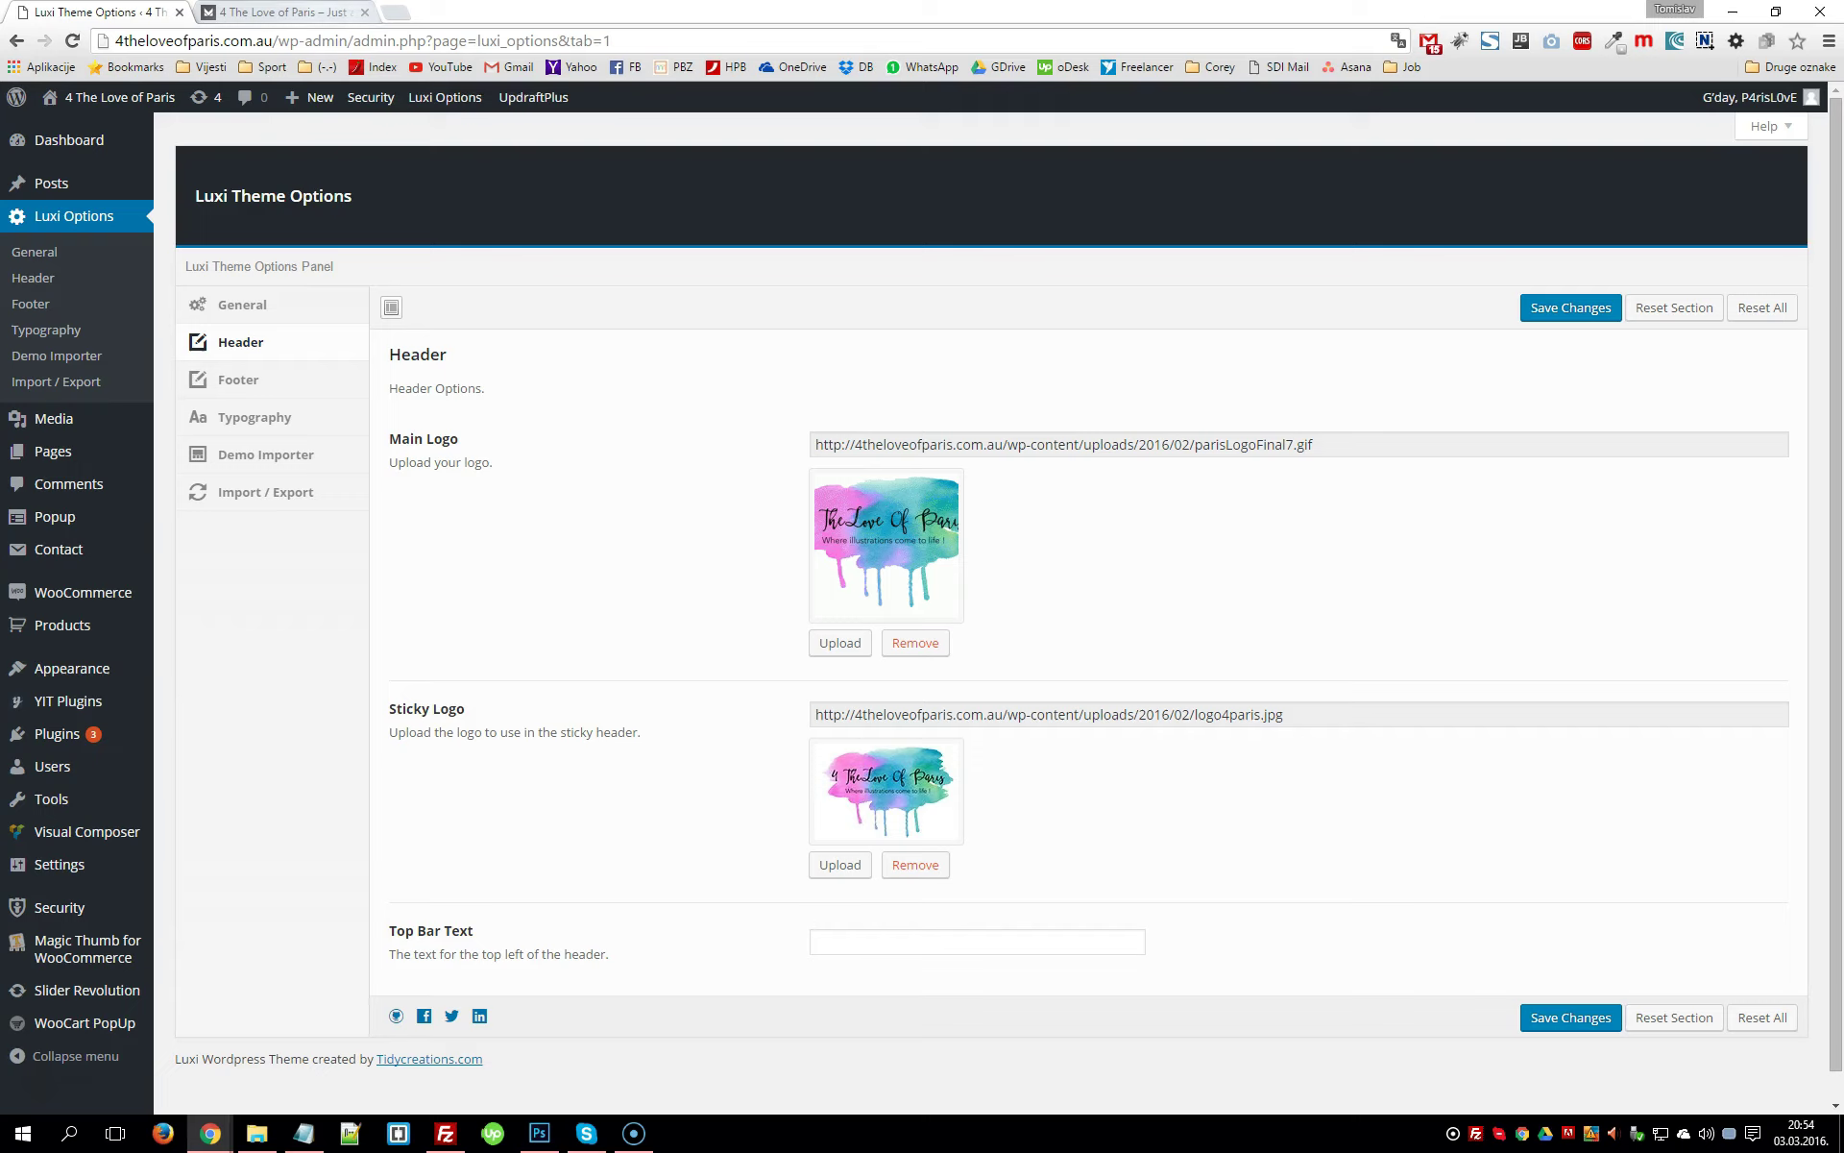
click(298, 13)
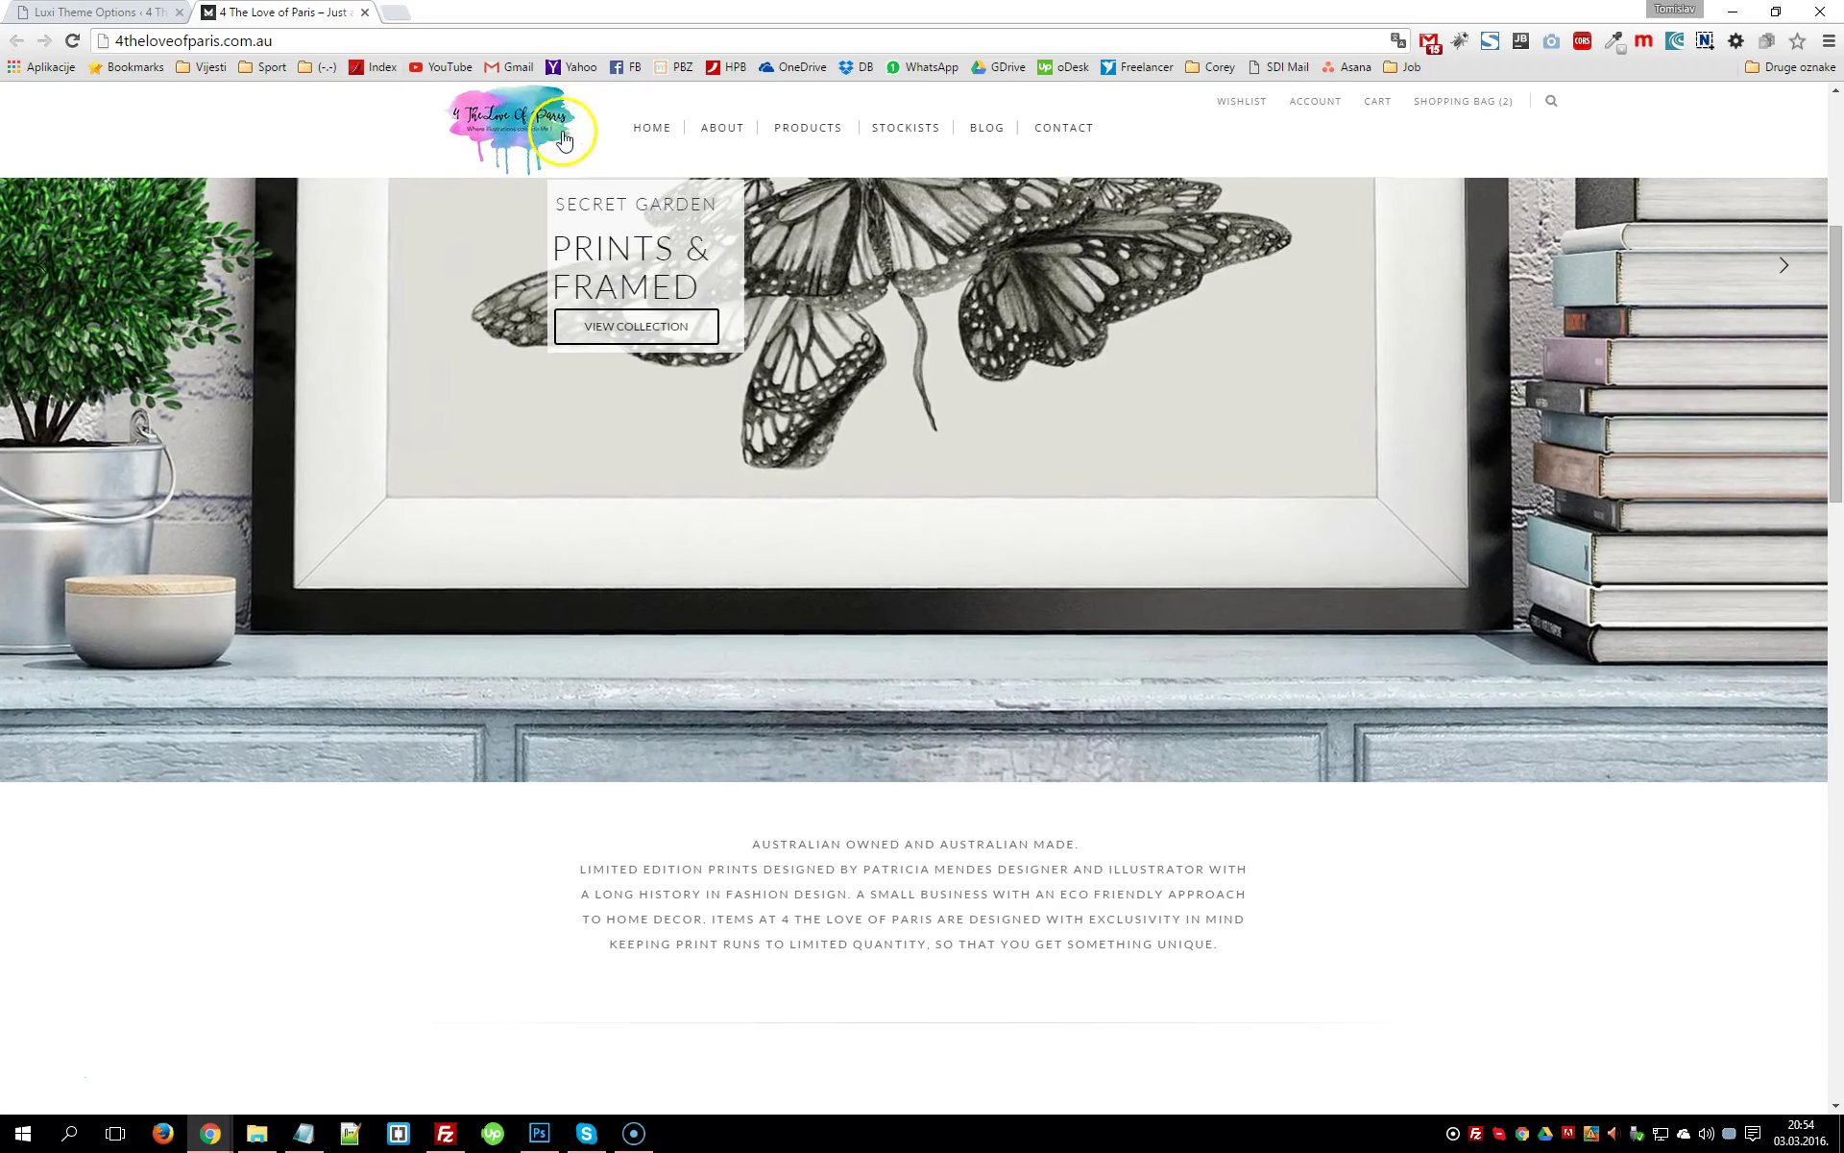
Open the Footer section of the Luxi theme options and highlight the copyright text in the Lower Footer Leftside Content
click(115, 13)
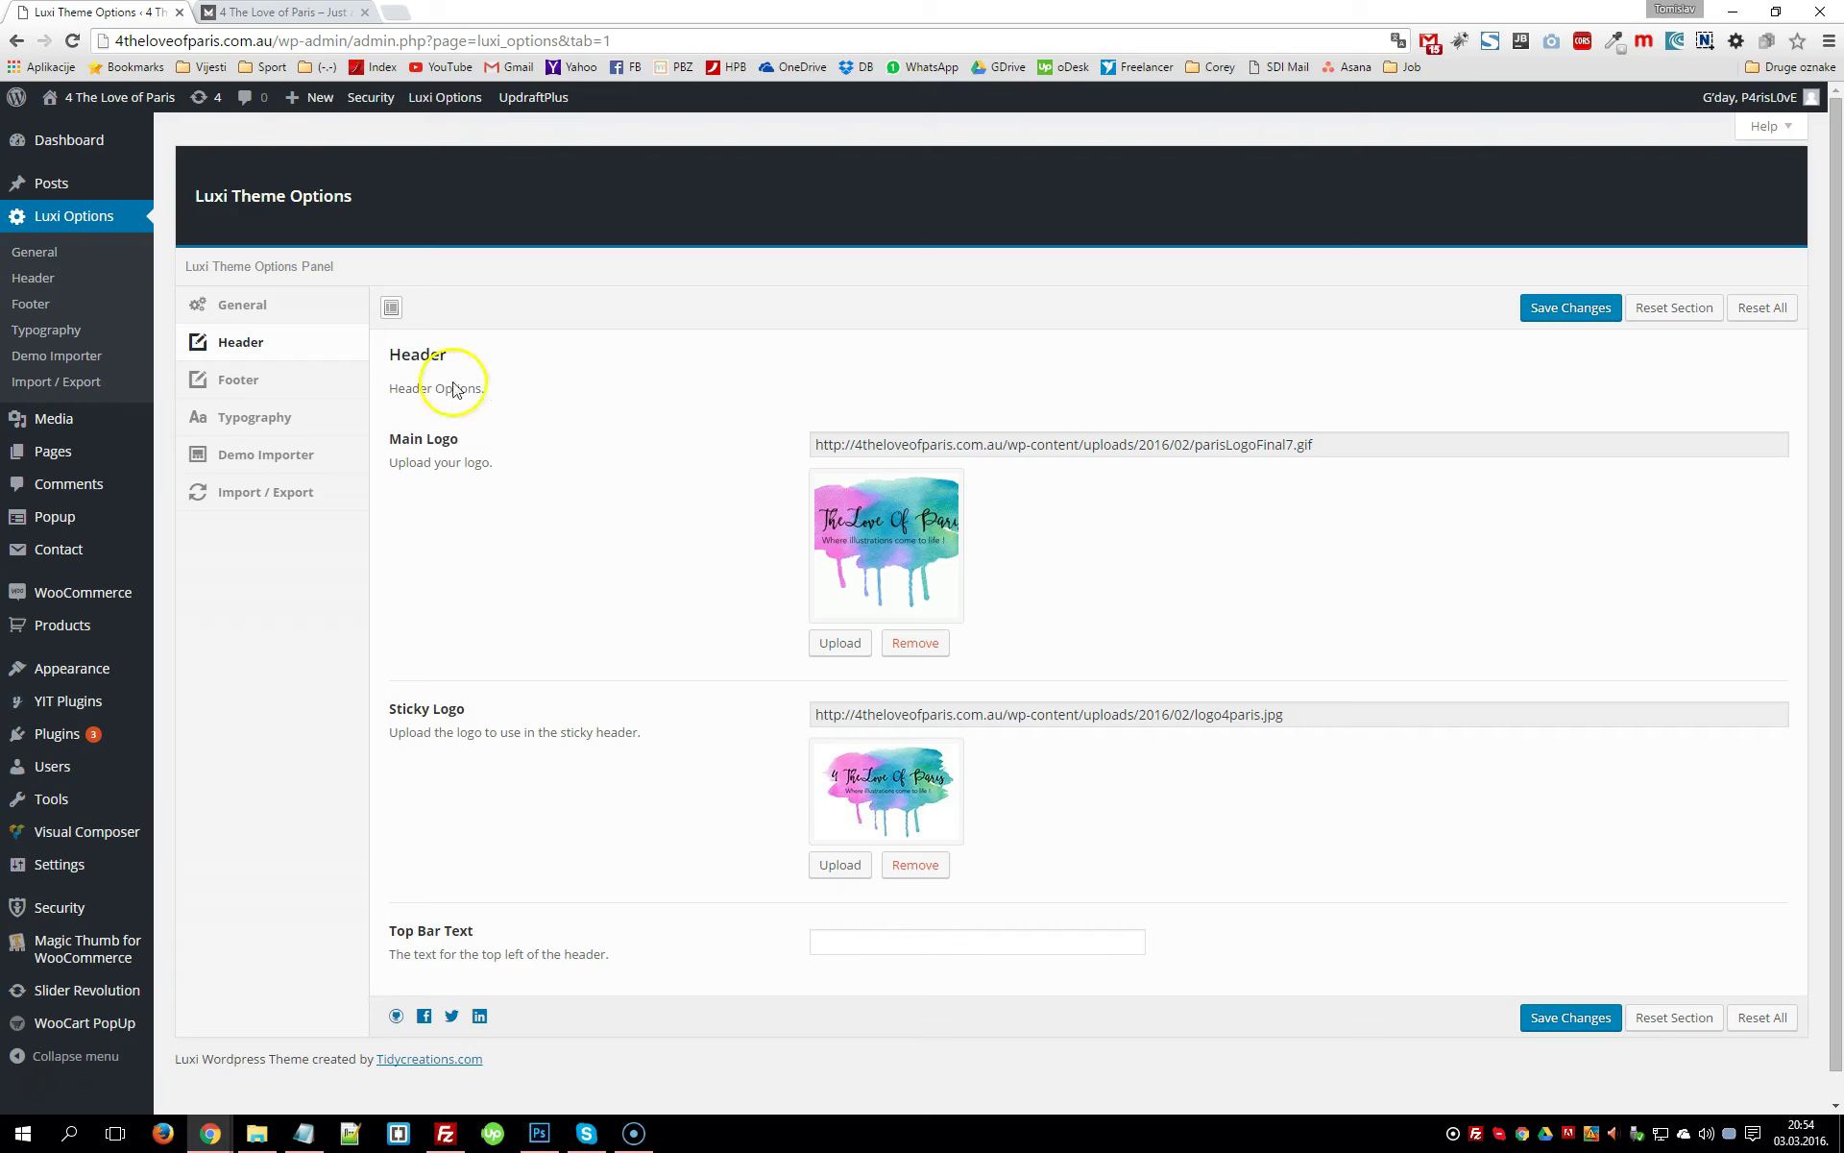
click(268, 383)
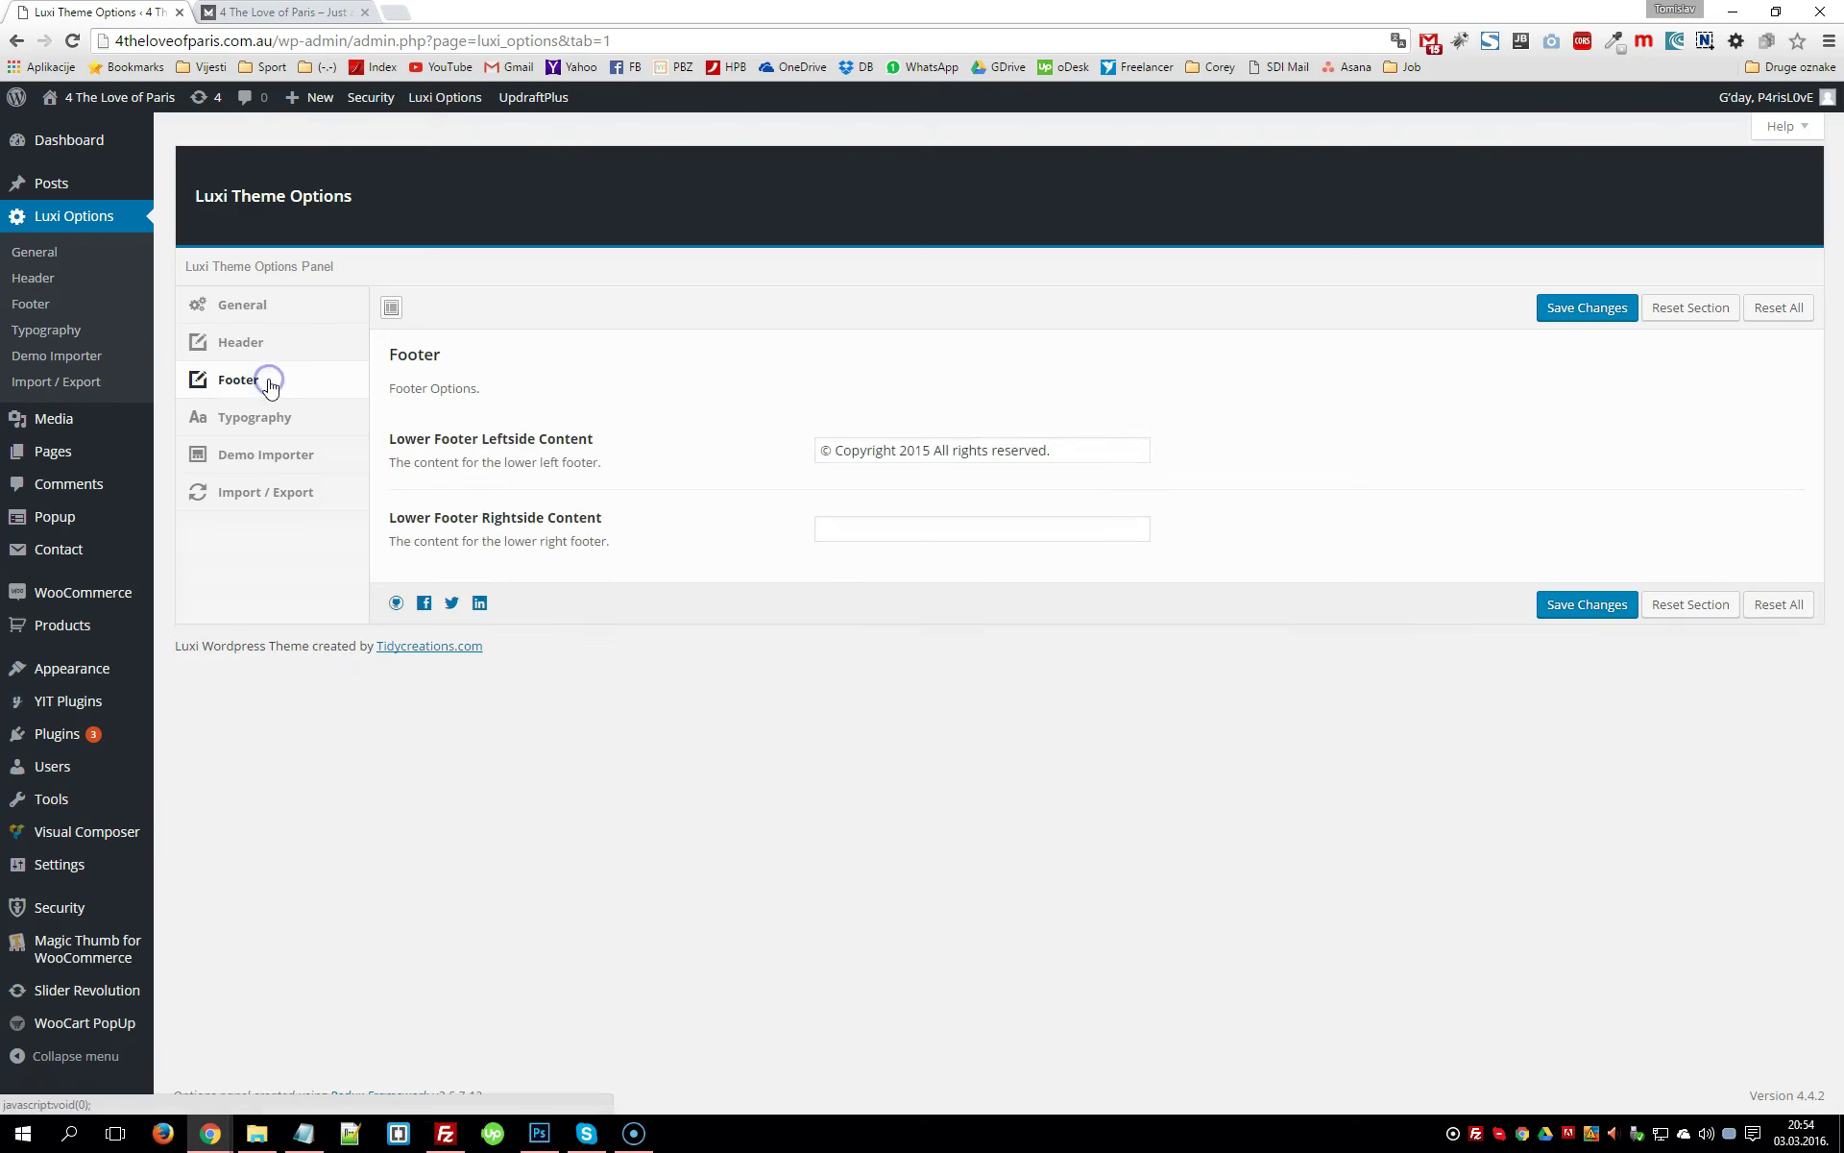
drag(1092, 449, 811, 451)
Locate the copyright line at the end of the live homepage and compare it with the Lower Footer Leftside Content setting
click(279, 13)
scroll(701, 588, down, 15)
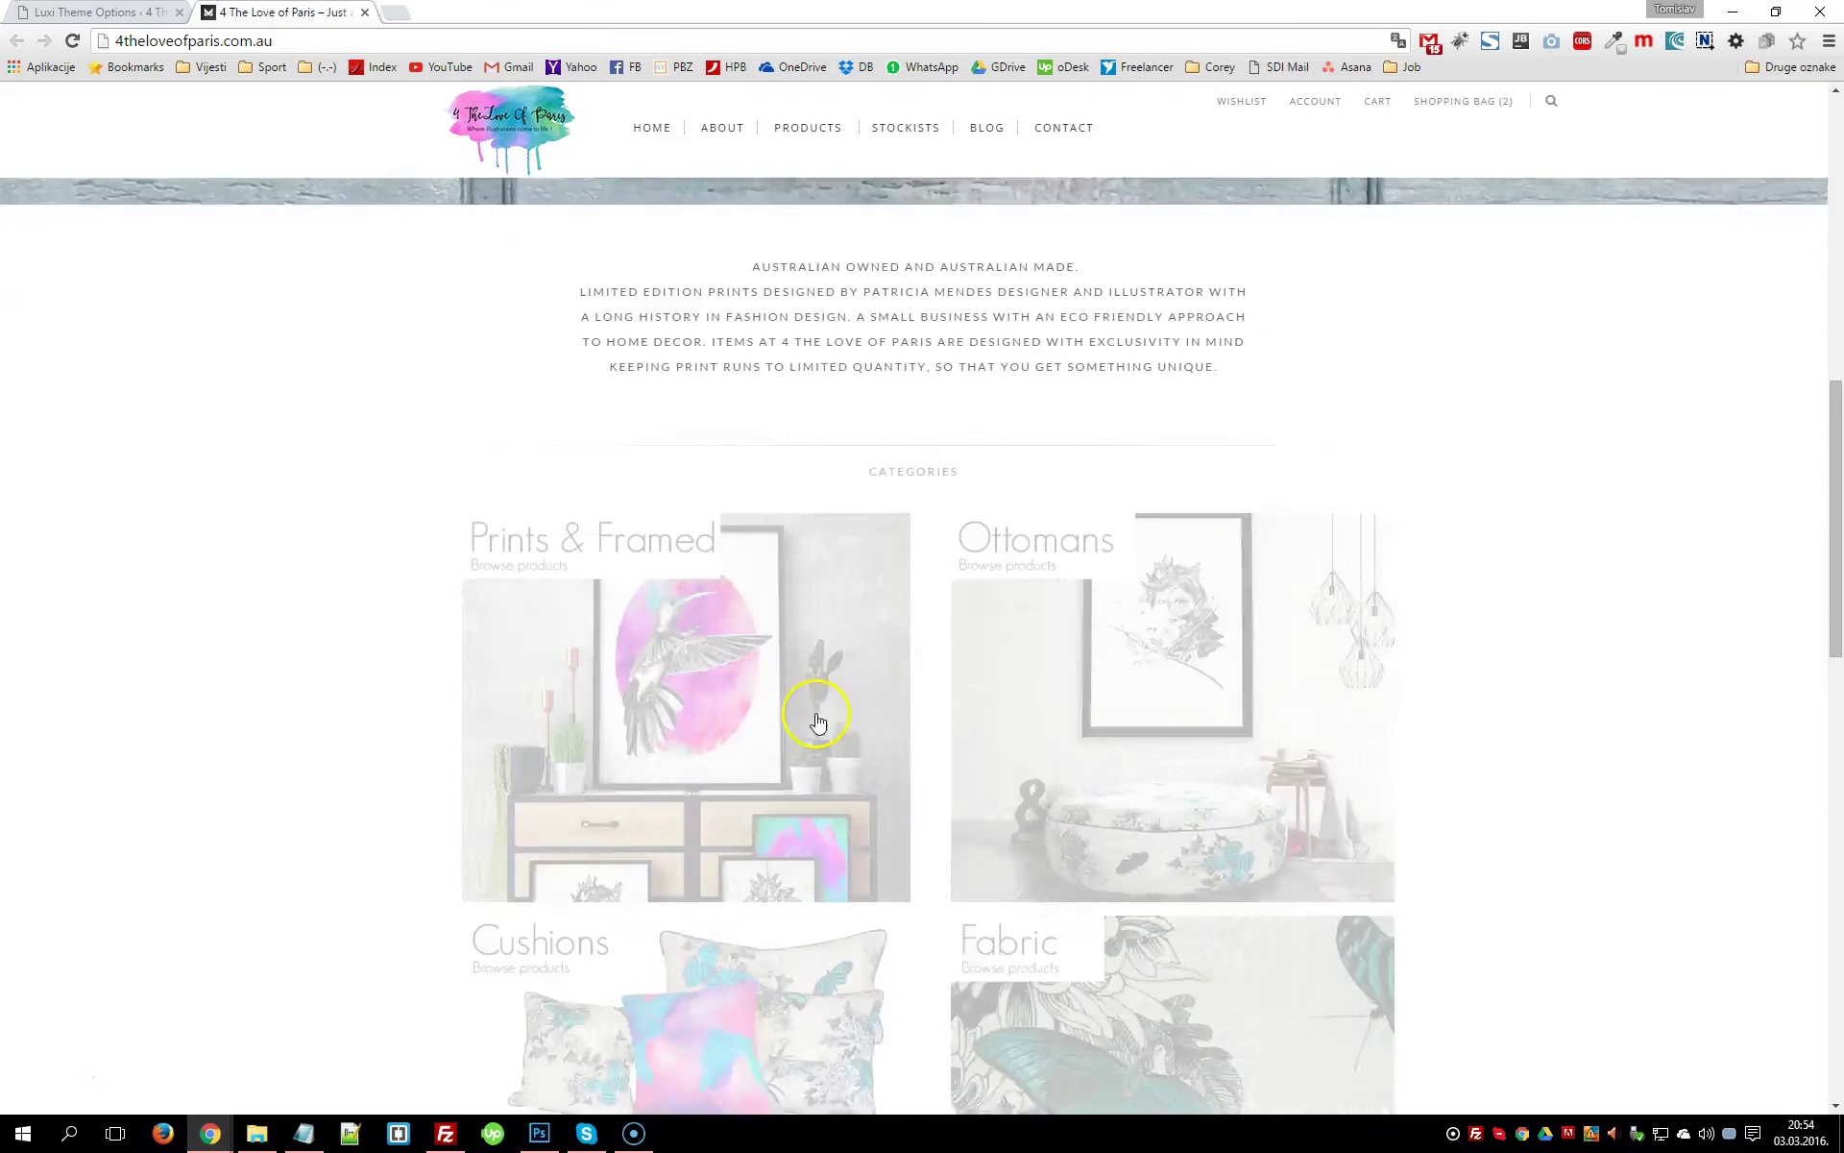
scroll(823, 672, down, 10)
drag(663, 1077, 426, 1061)
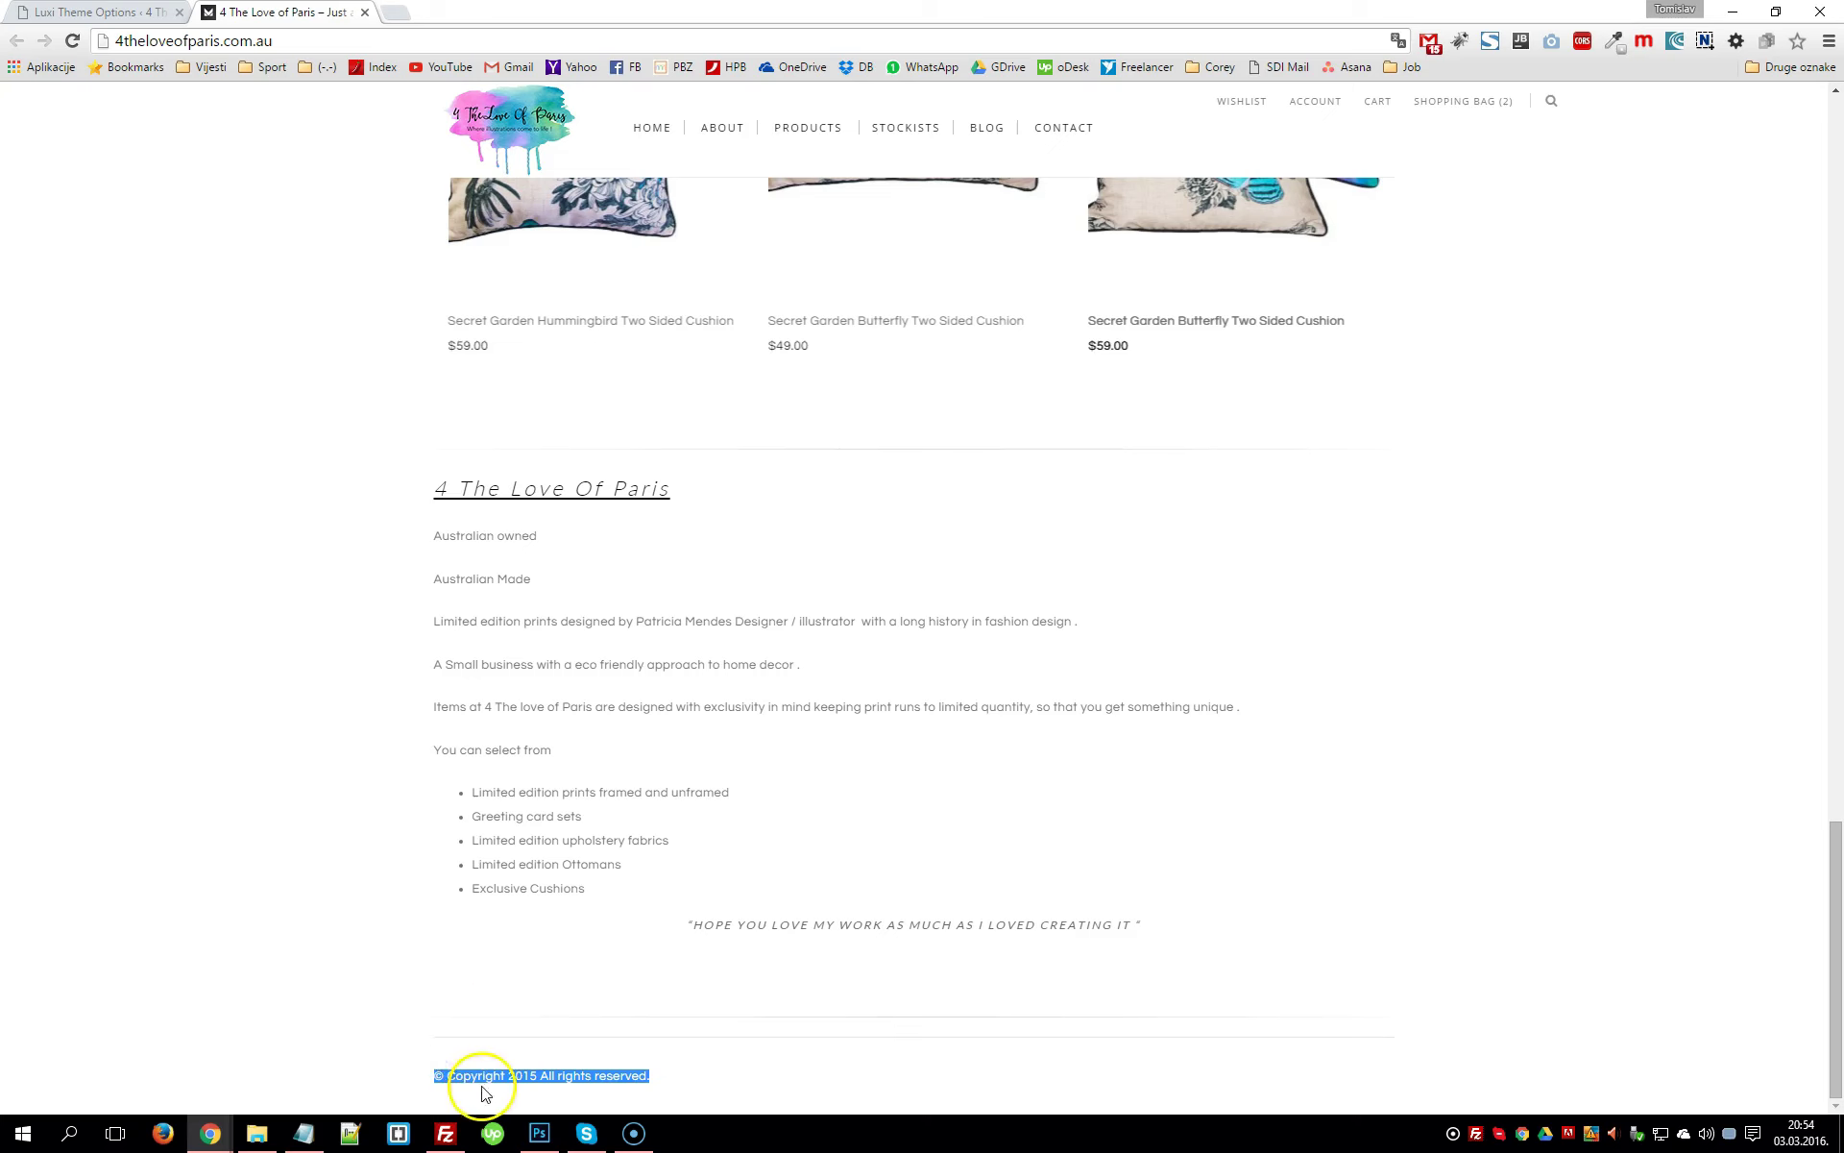
click(43, 12)
drag(1119, 449, 701, 430)
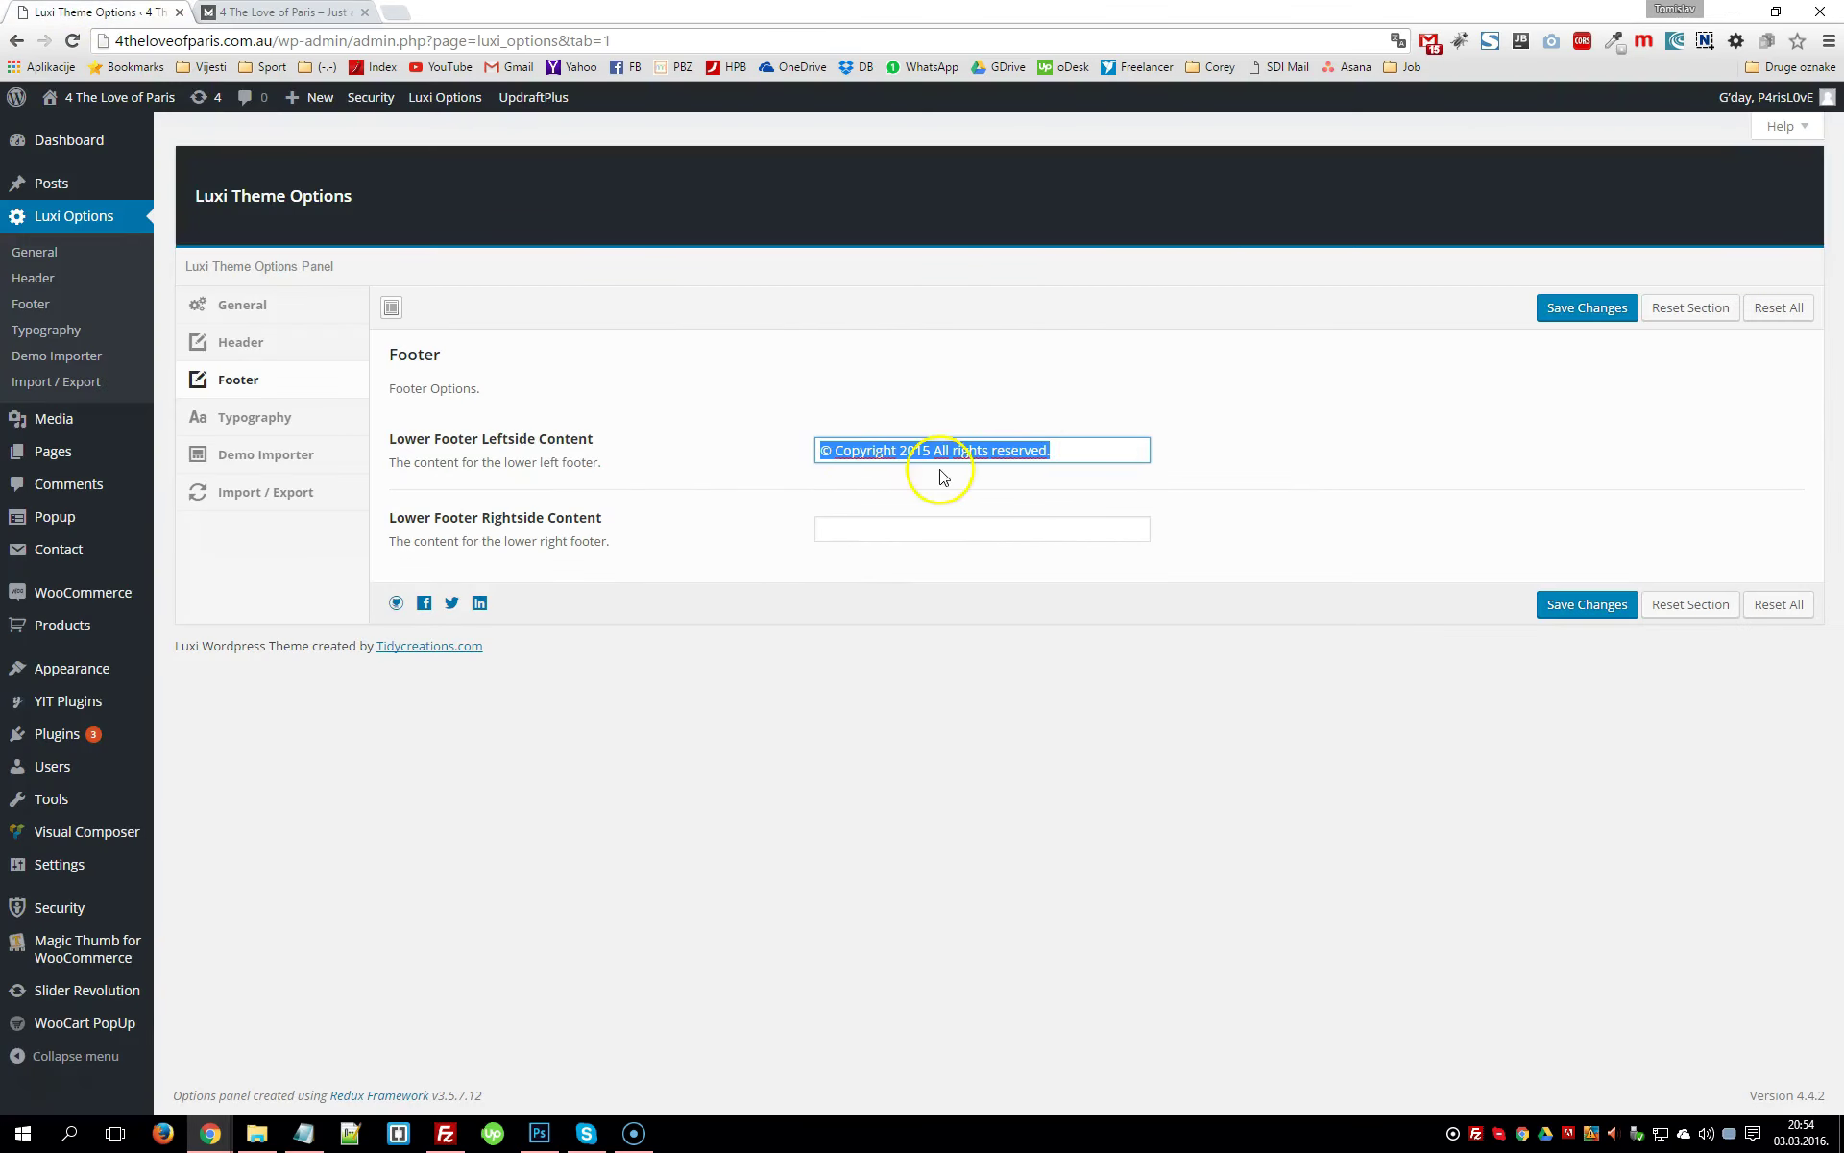
click(1058, 453)
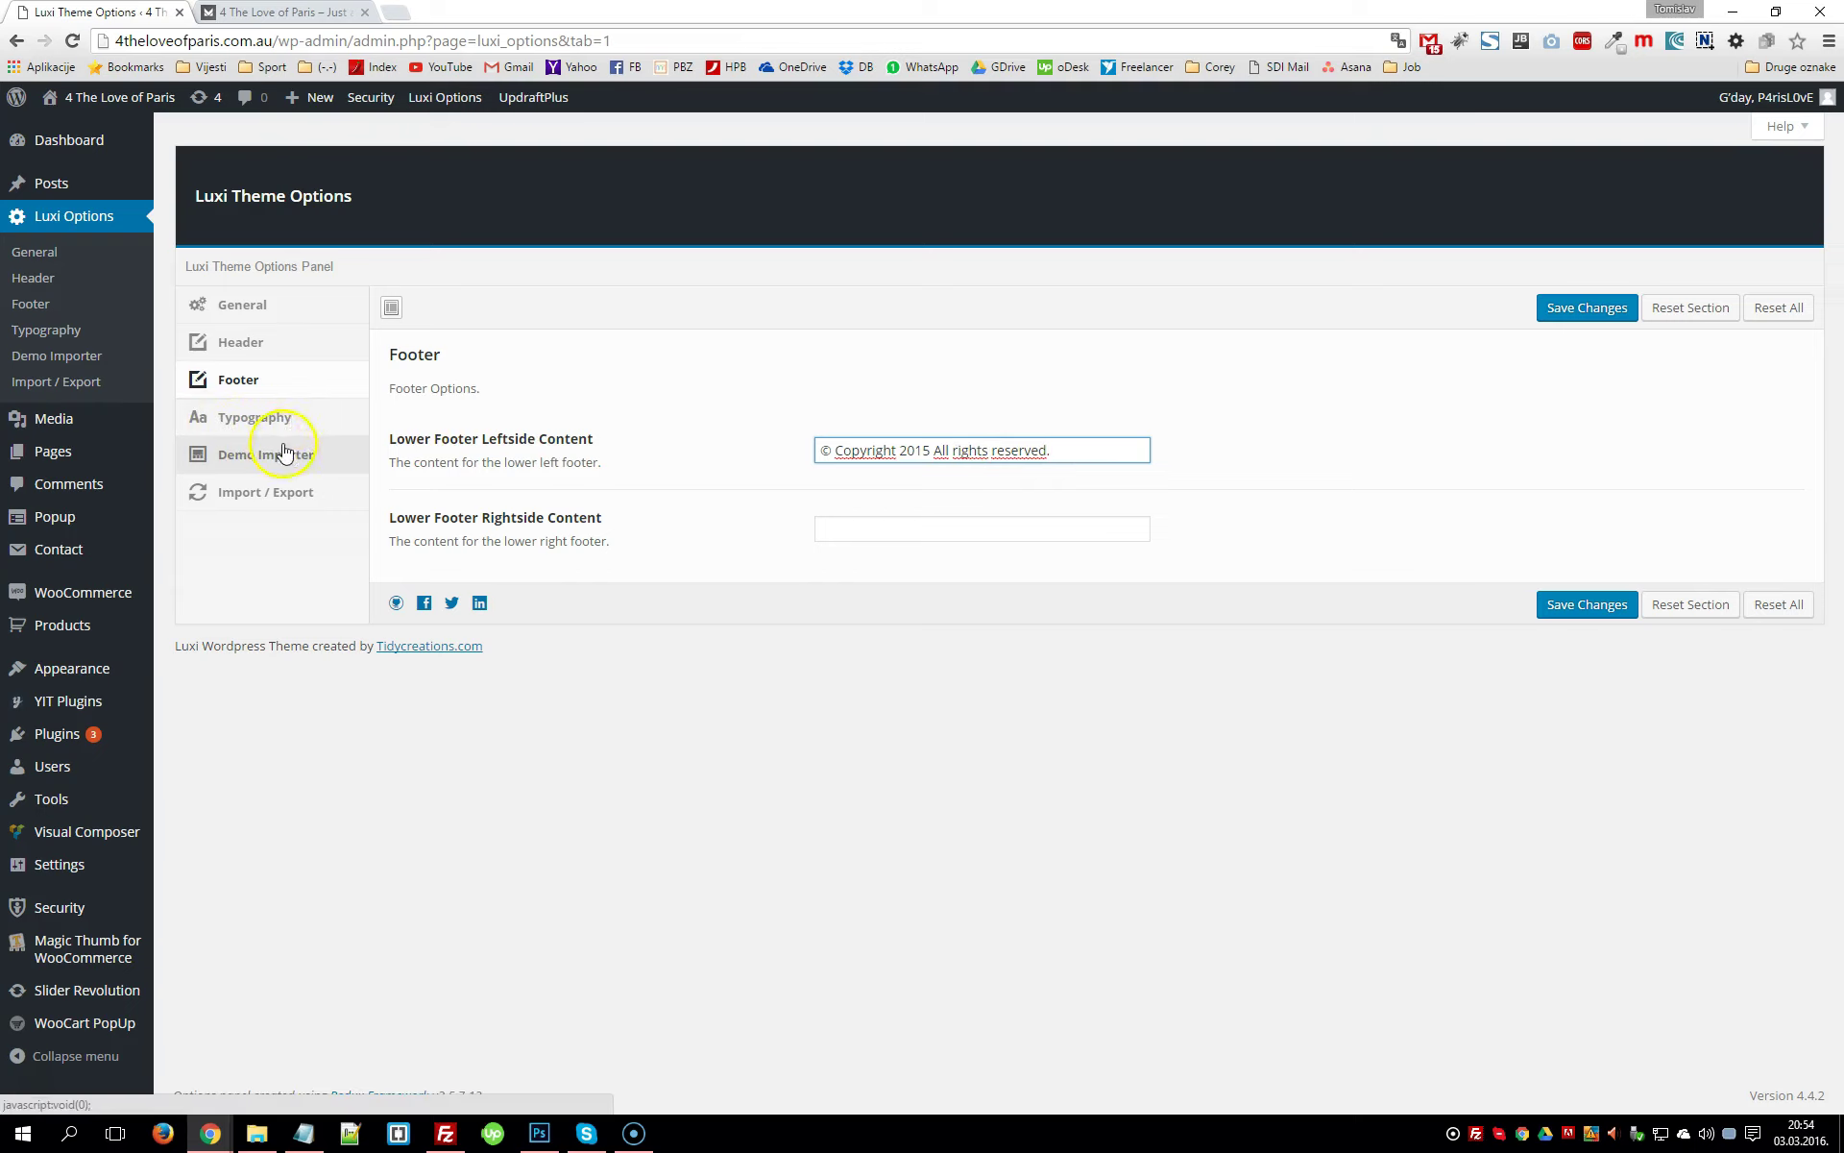
View the Typography settings of the theme options, then go back through the Footer and Header sections to General
click(301, 416)
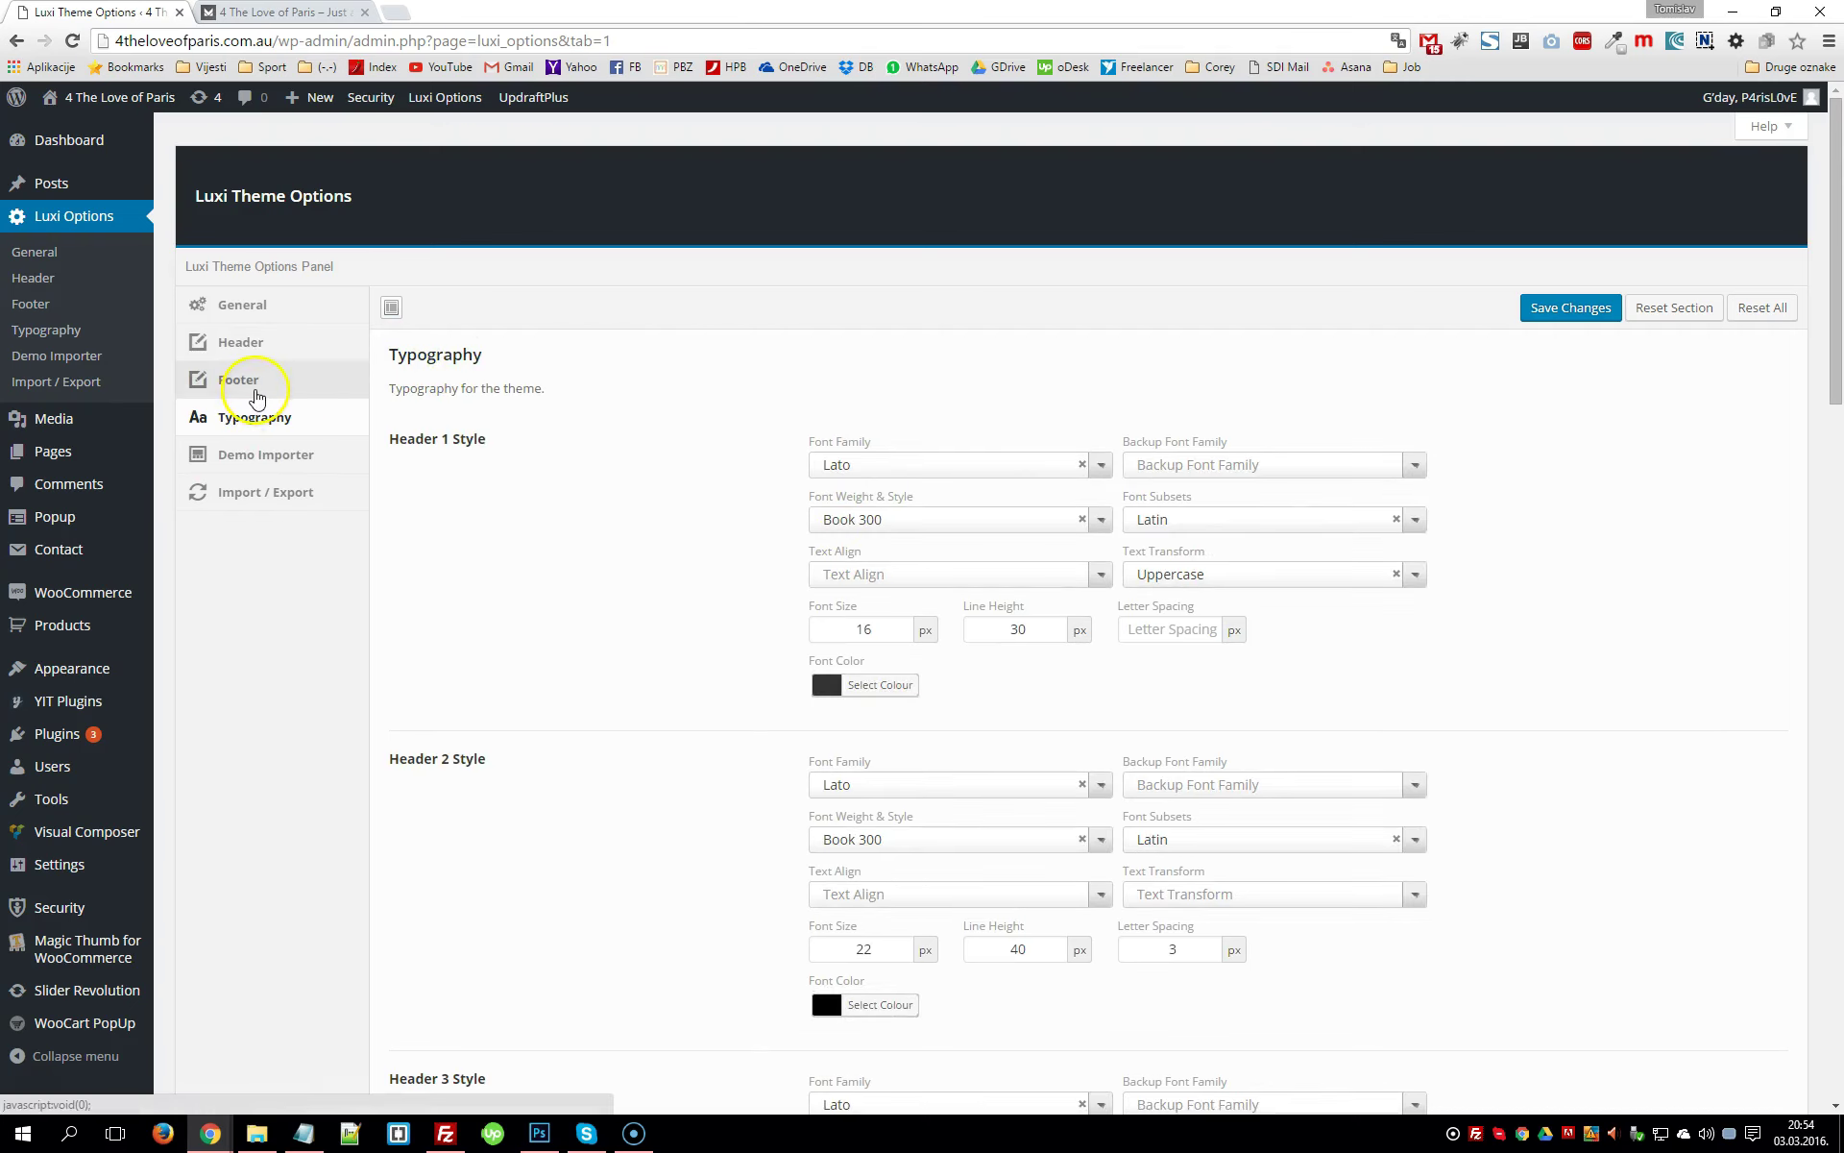
click(256, 389)
click(264, 353)
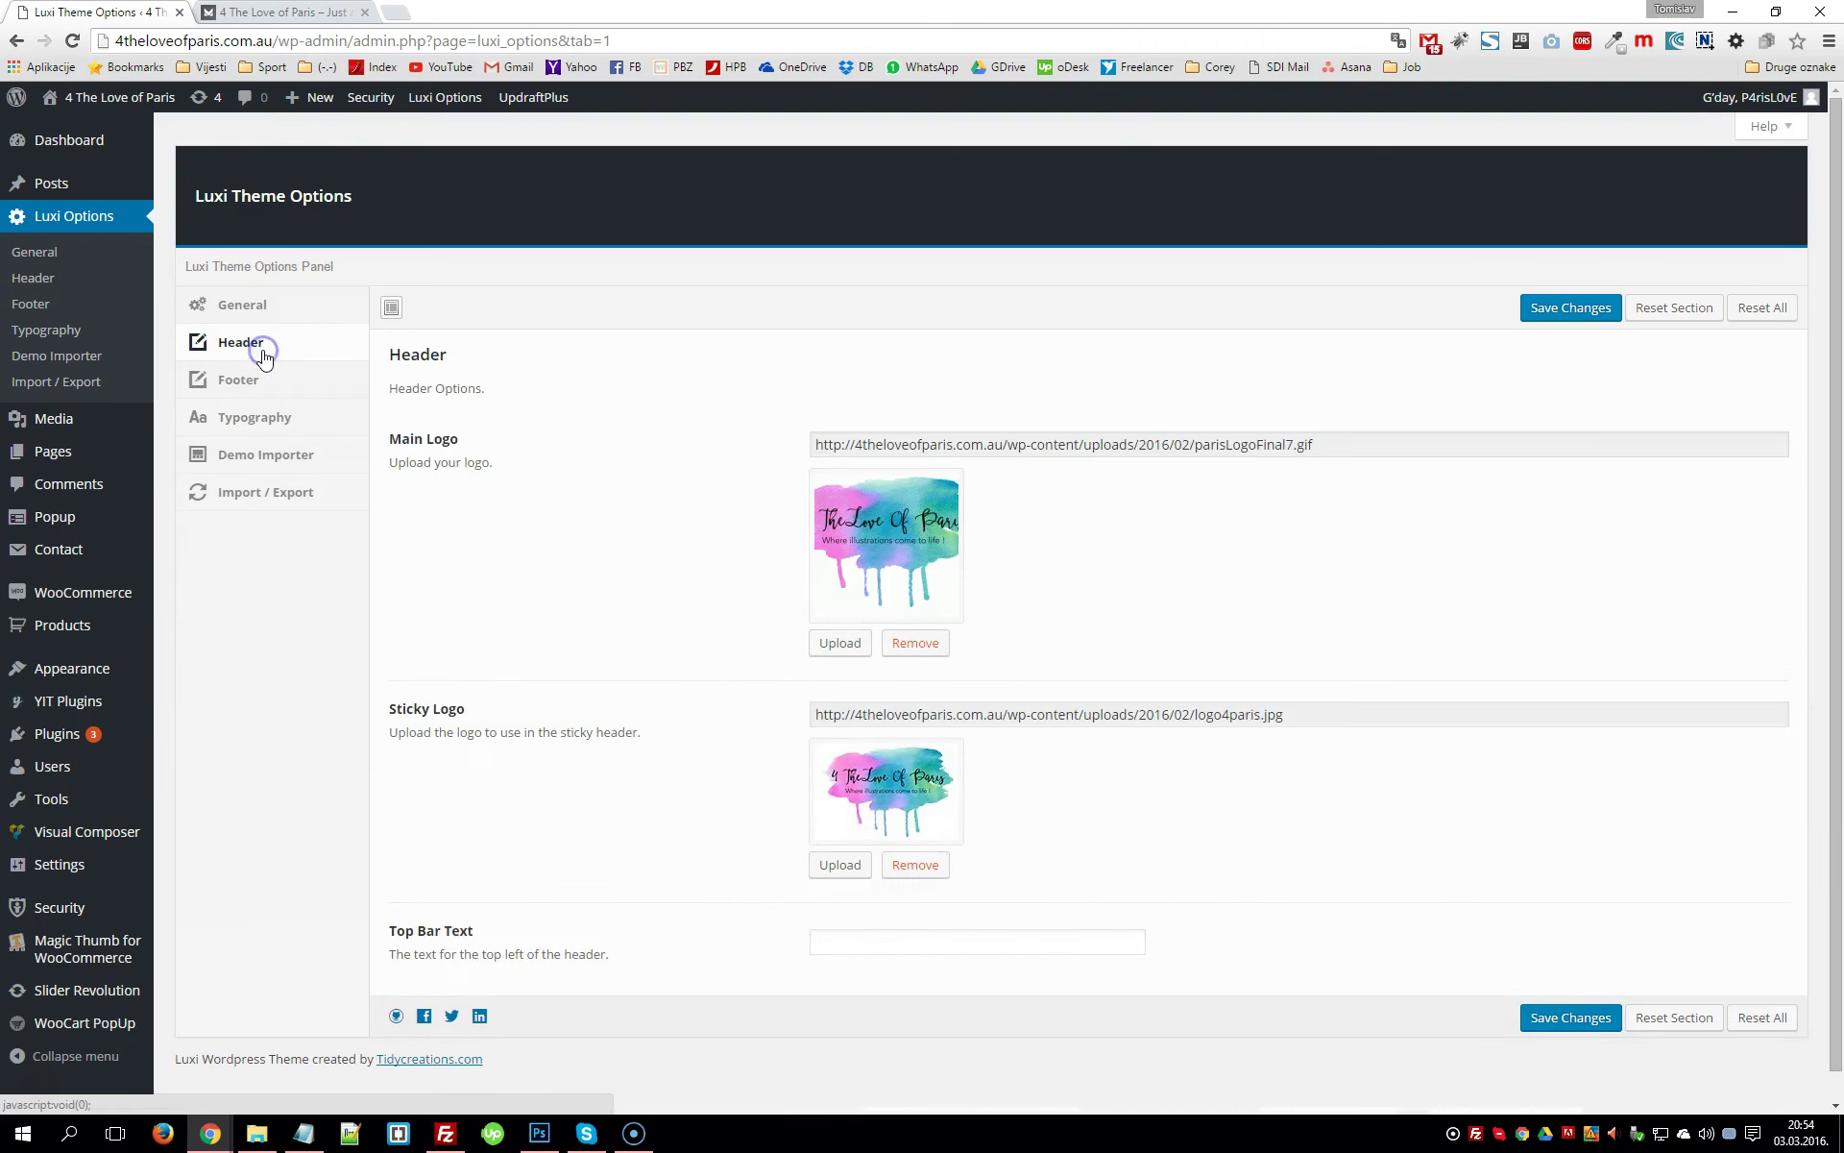
click(256, 336)
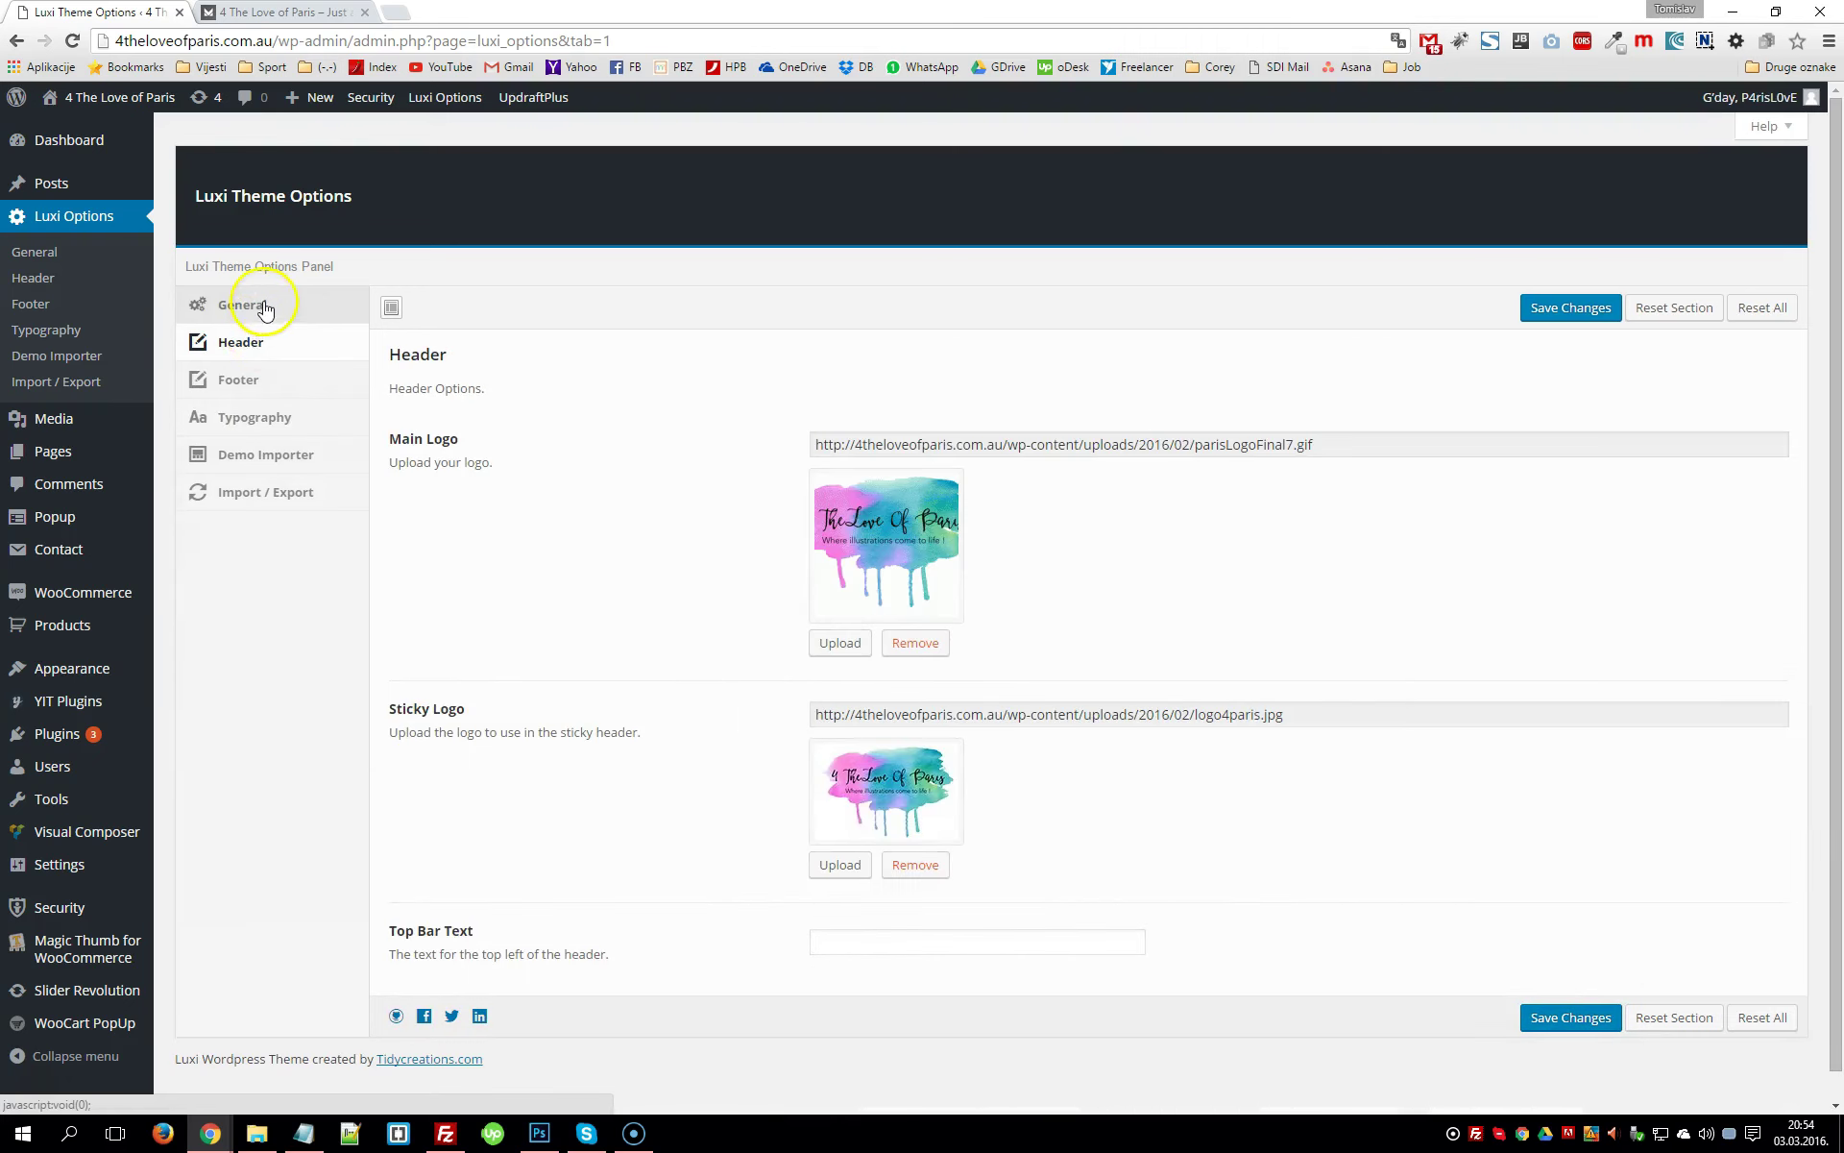
click(257, 304)
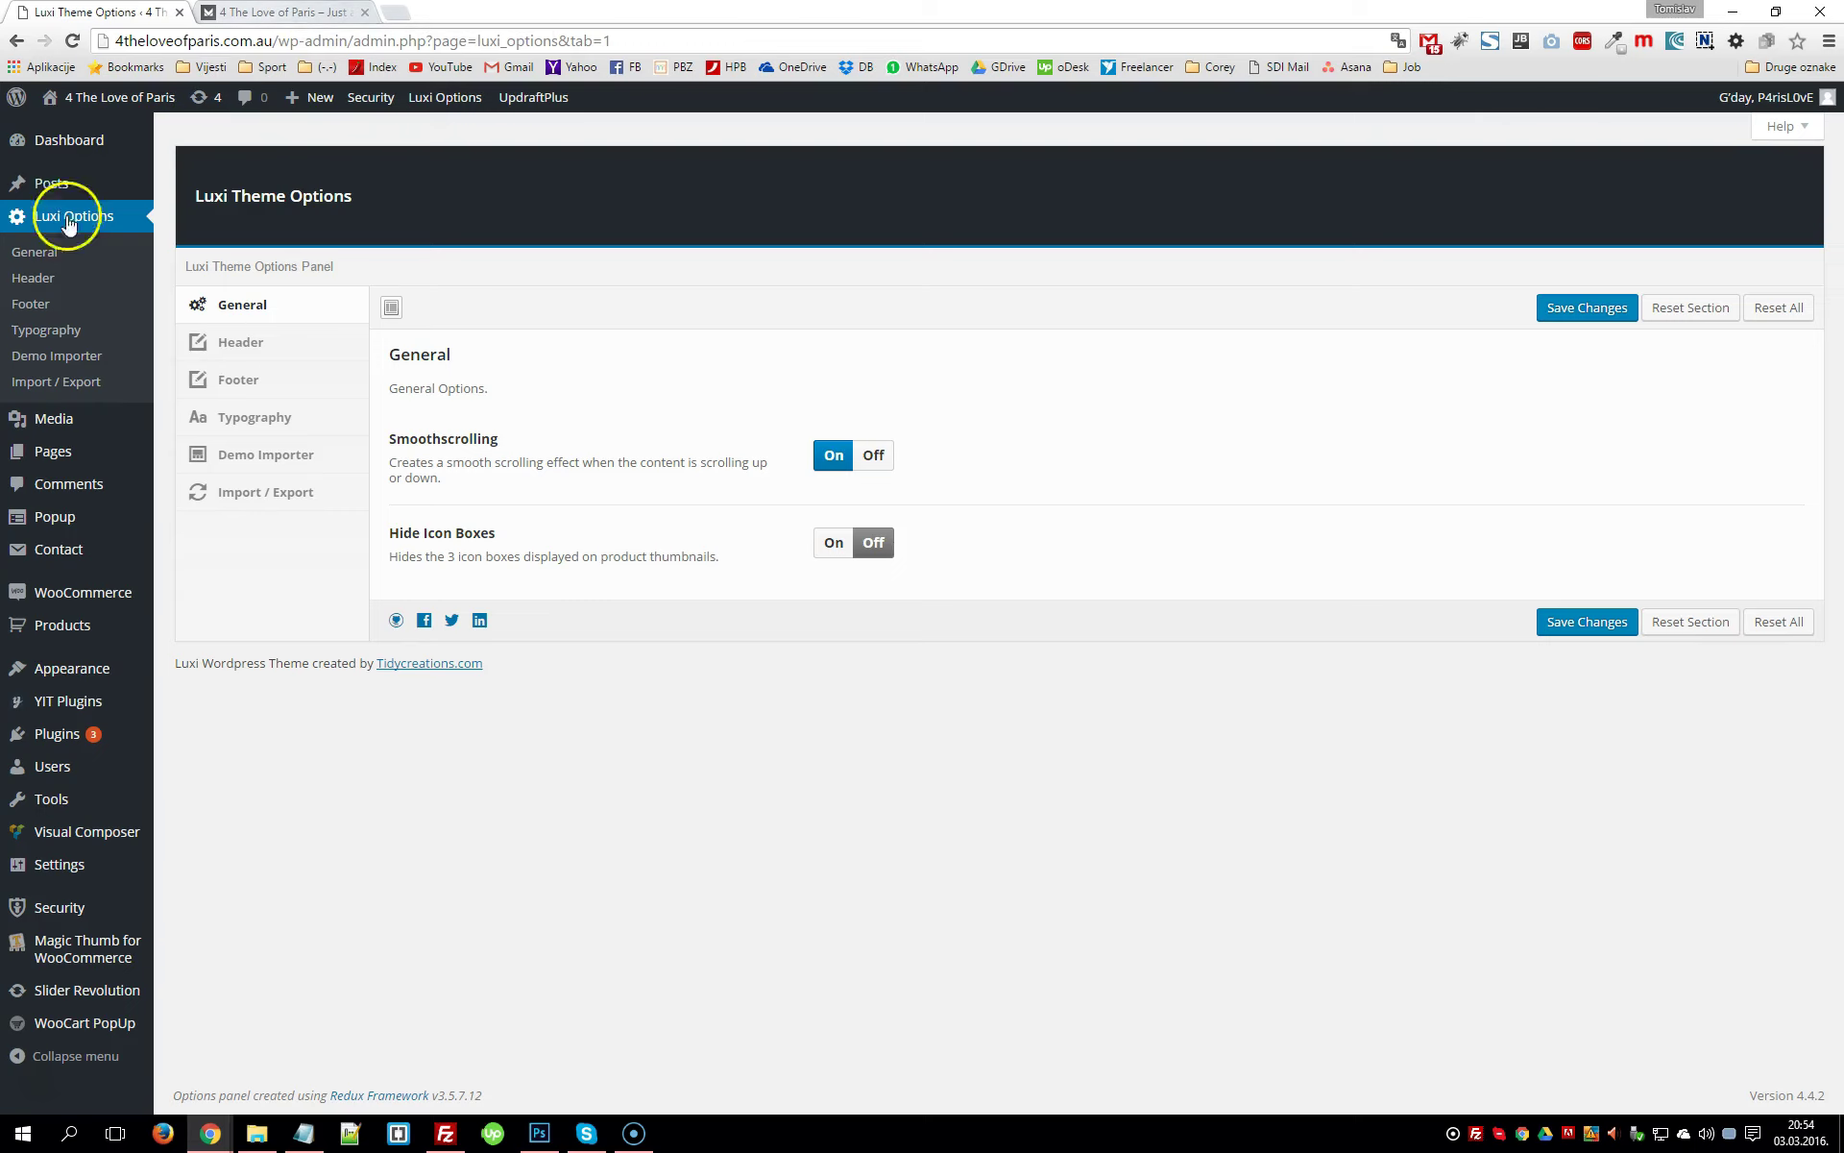
Start a new page in the WordPress admin and look at its title field and content area
mouse_move(129, 463)
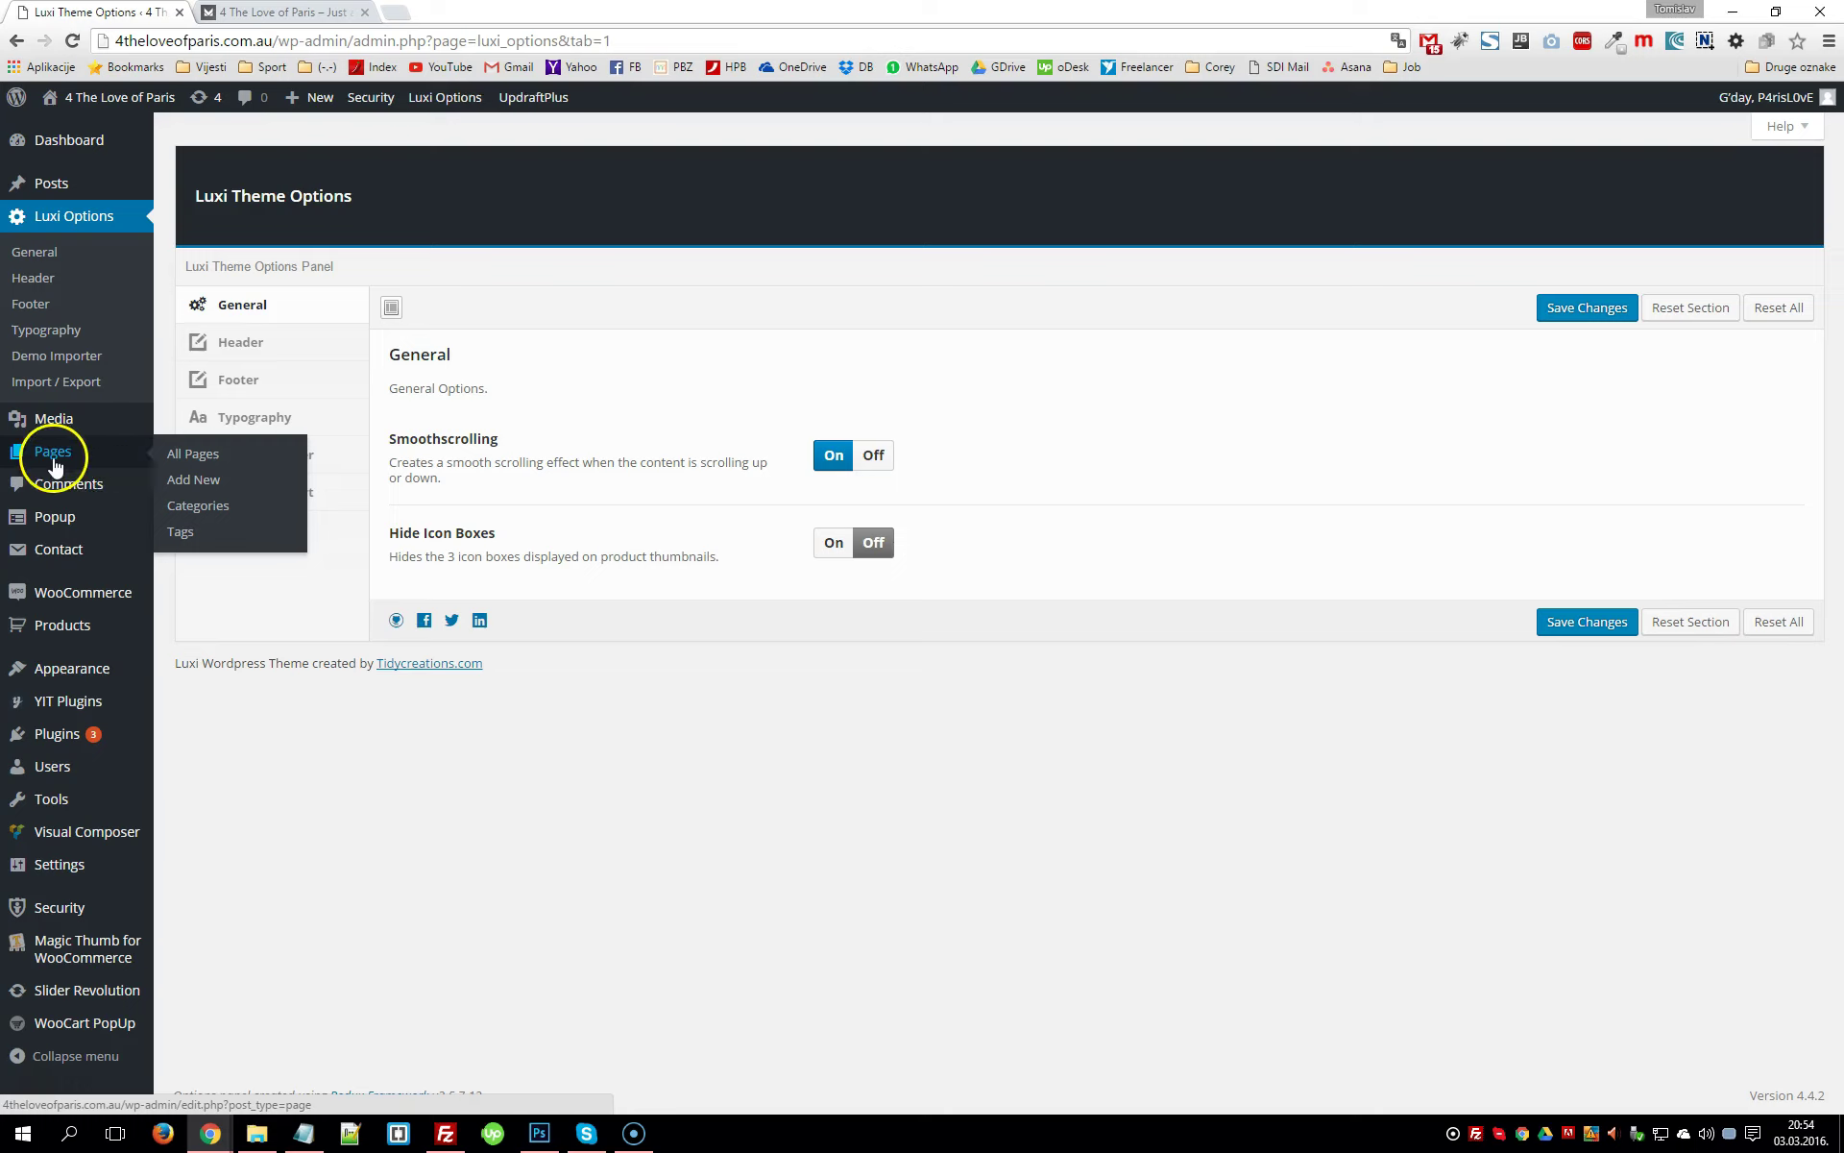
click(196, 483)
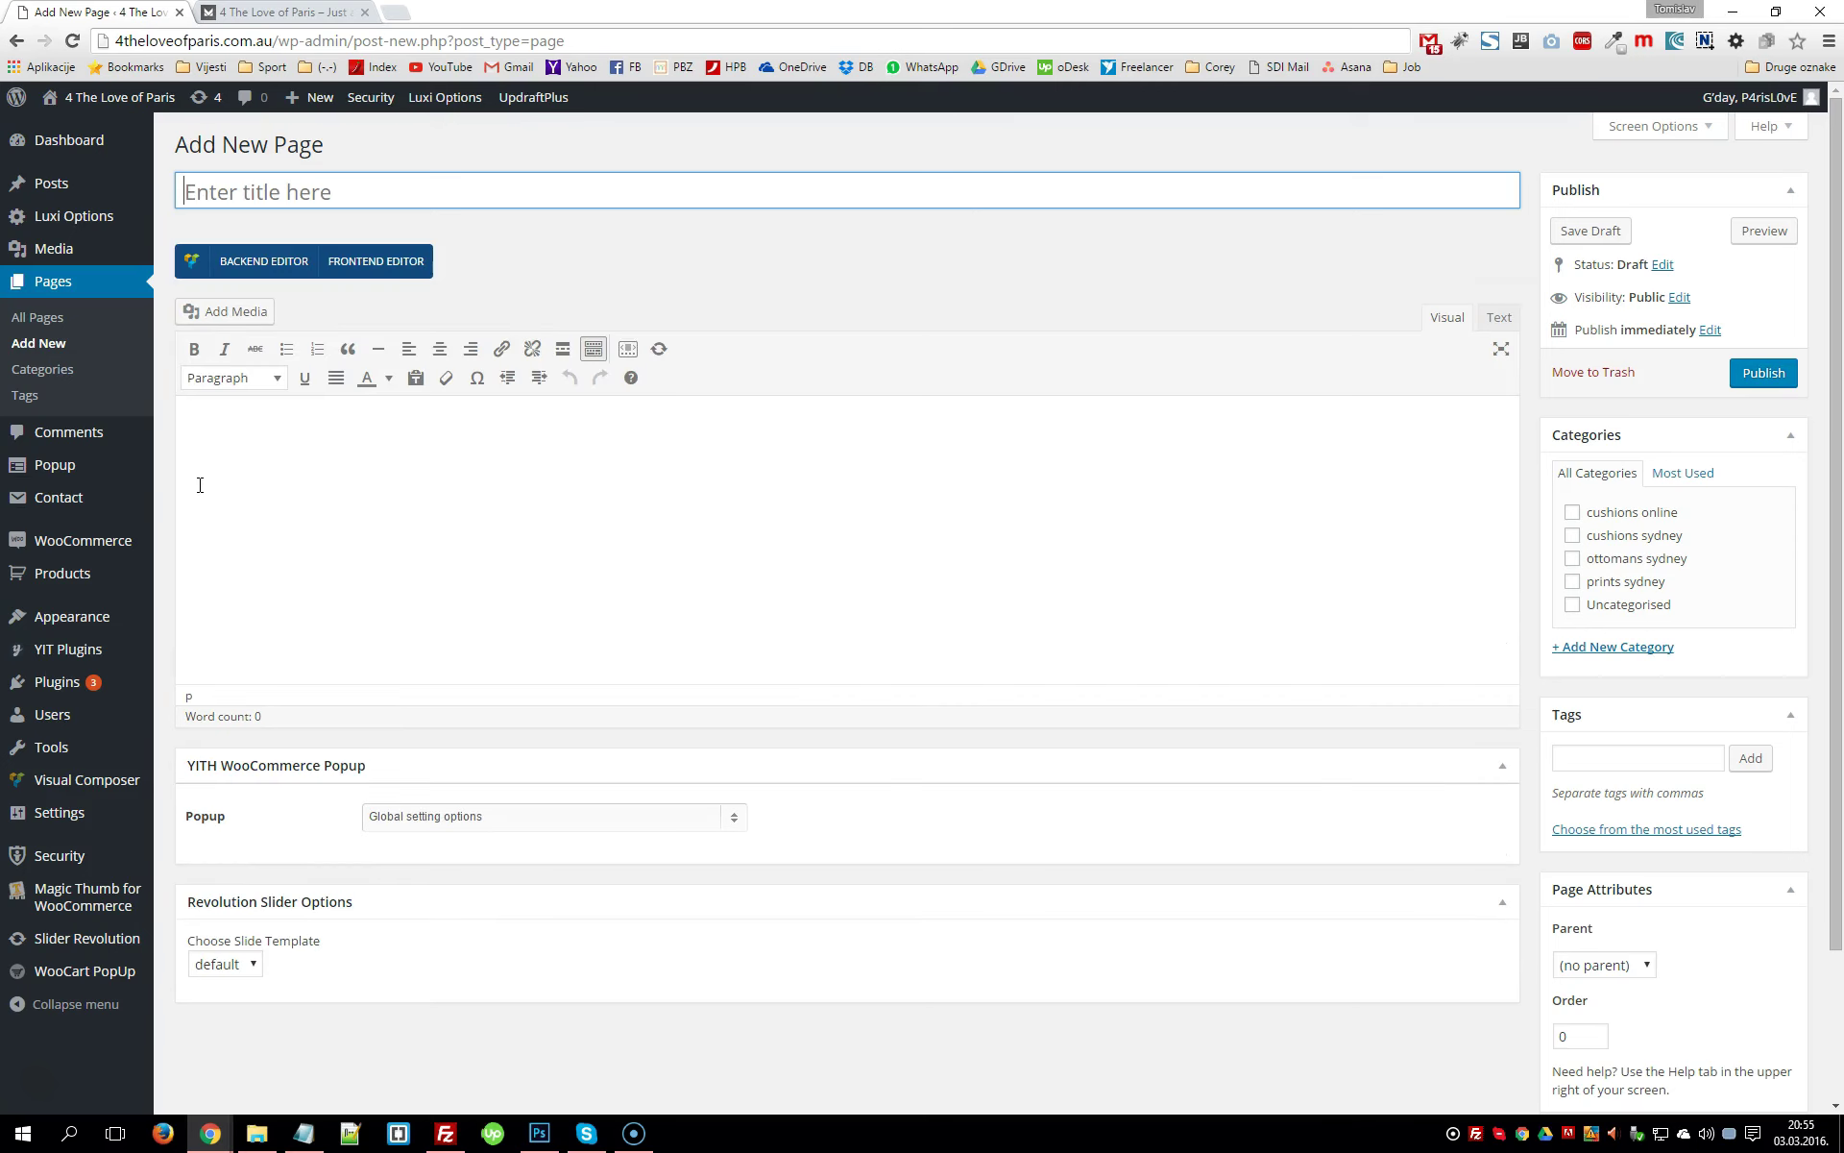
click(284, 196)
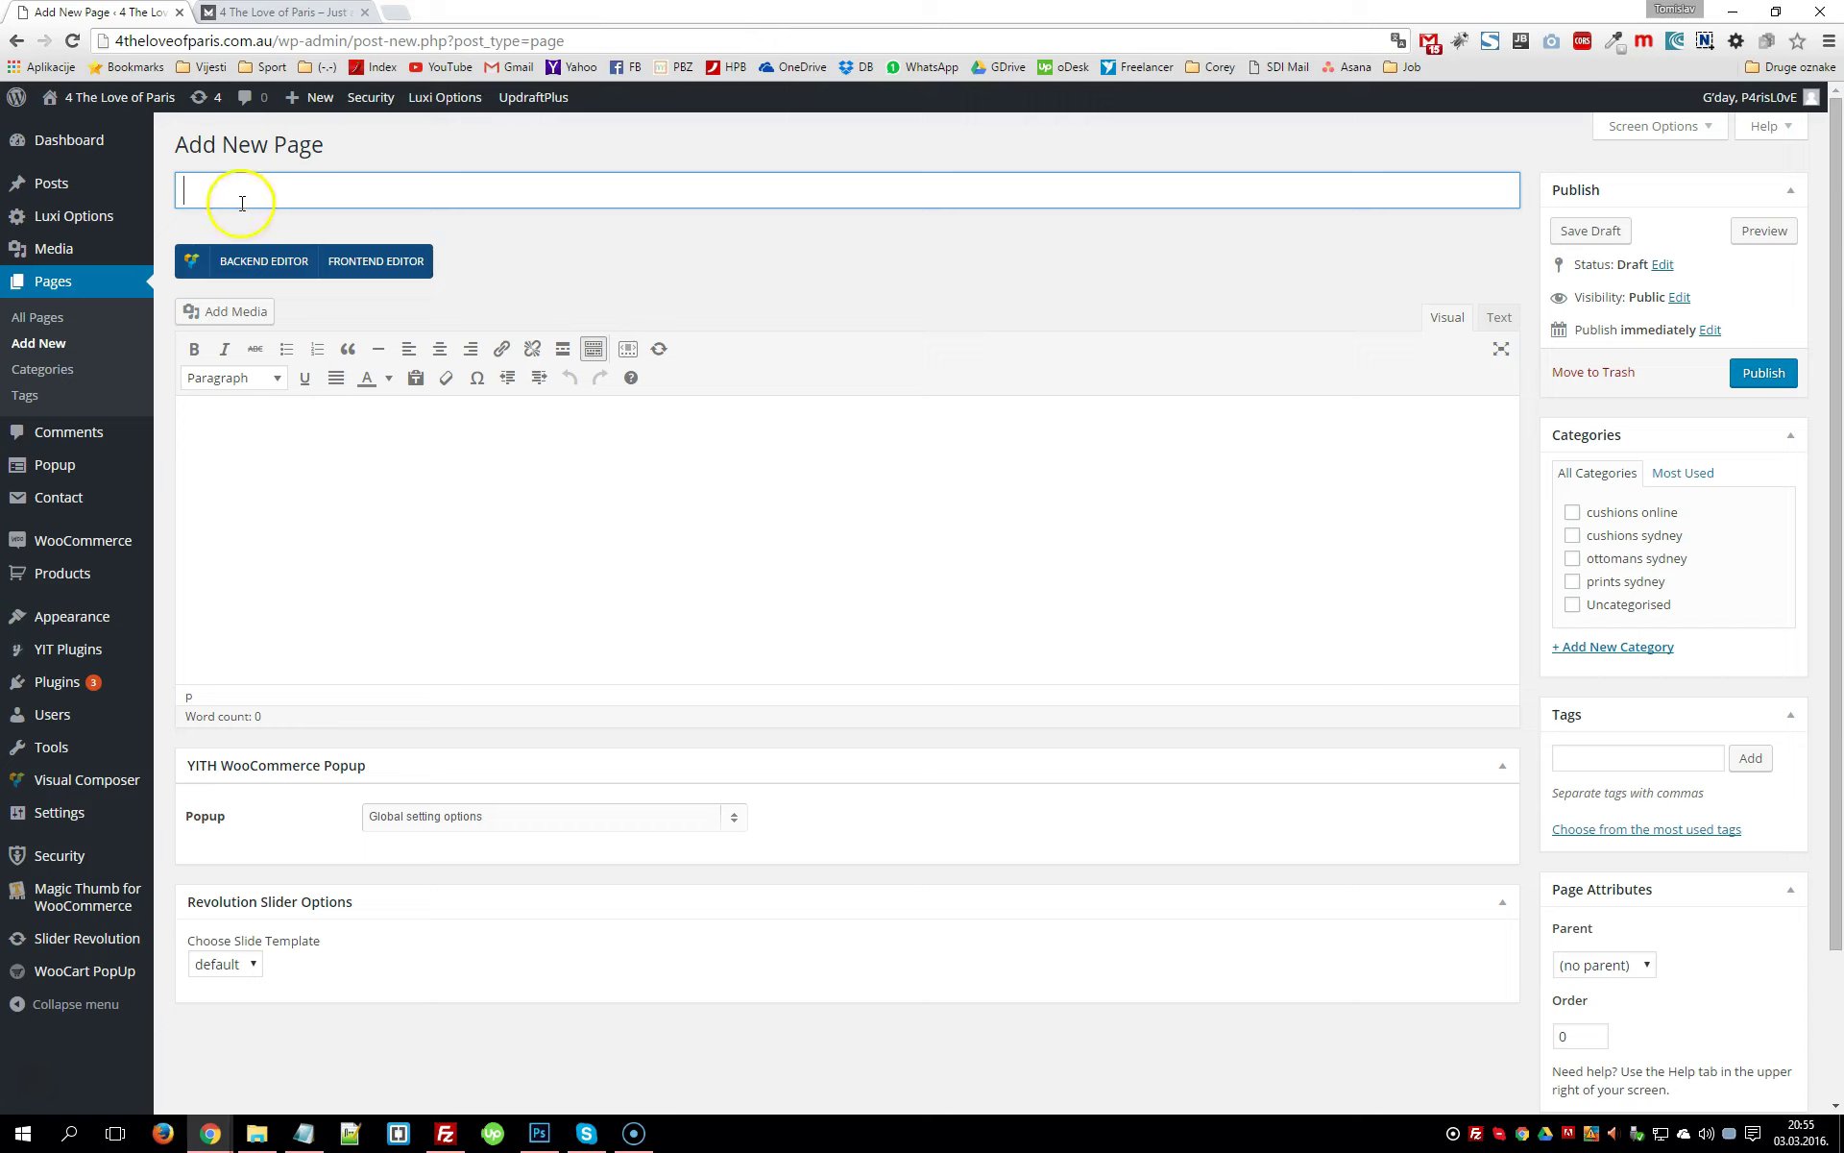
click(280, 466)
click(196, 428)
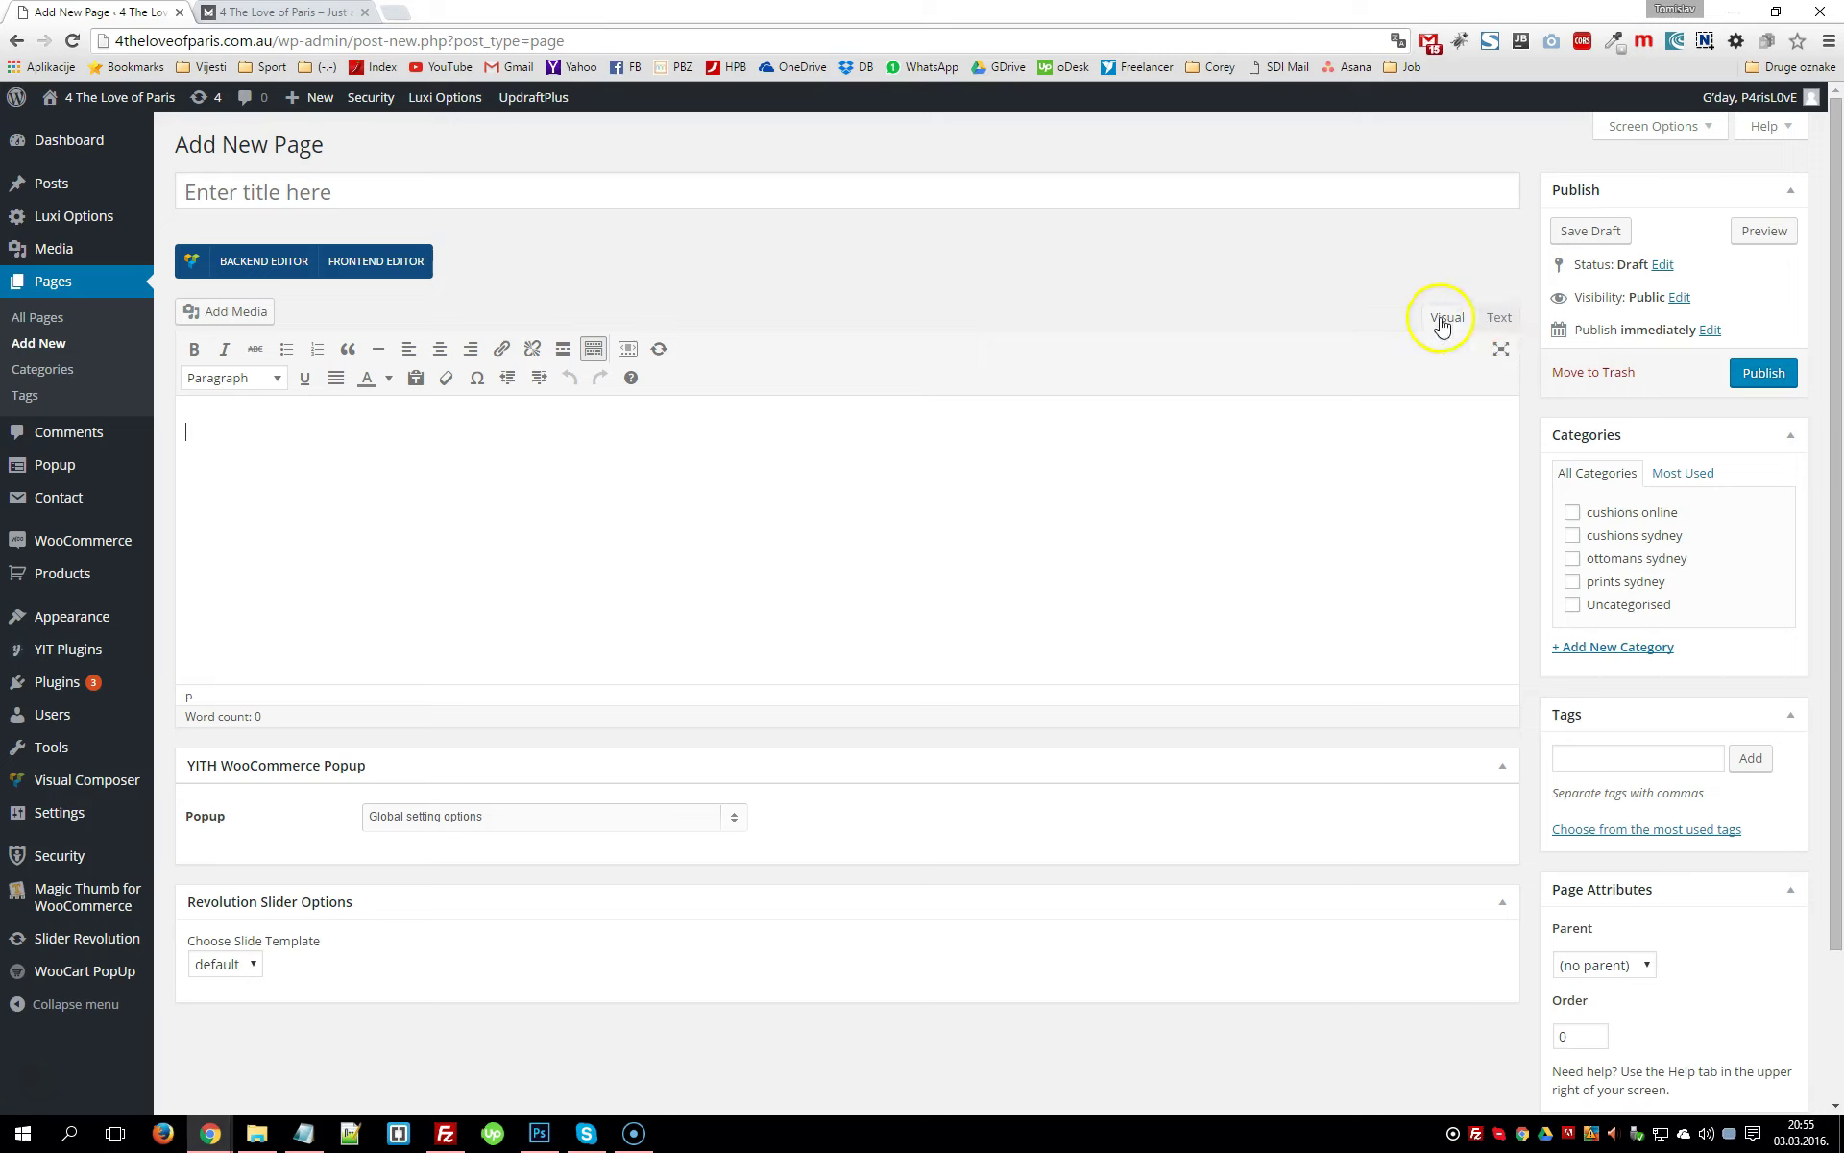
Enter "Some text" as the content of the new page and "Title" as its title
click(386, 528)
click(253, 440)
click(347, 194)
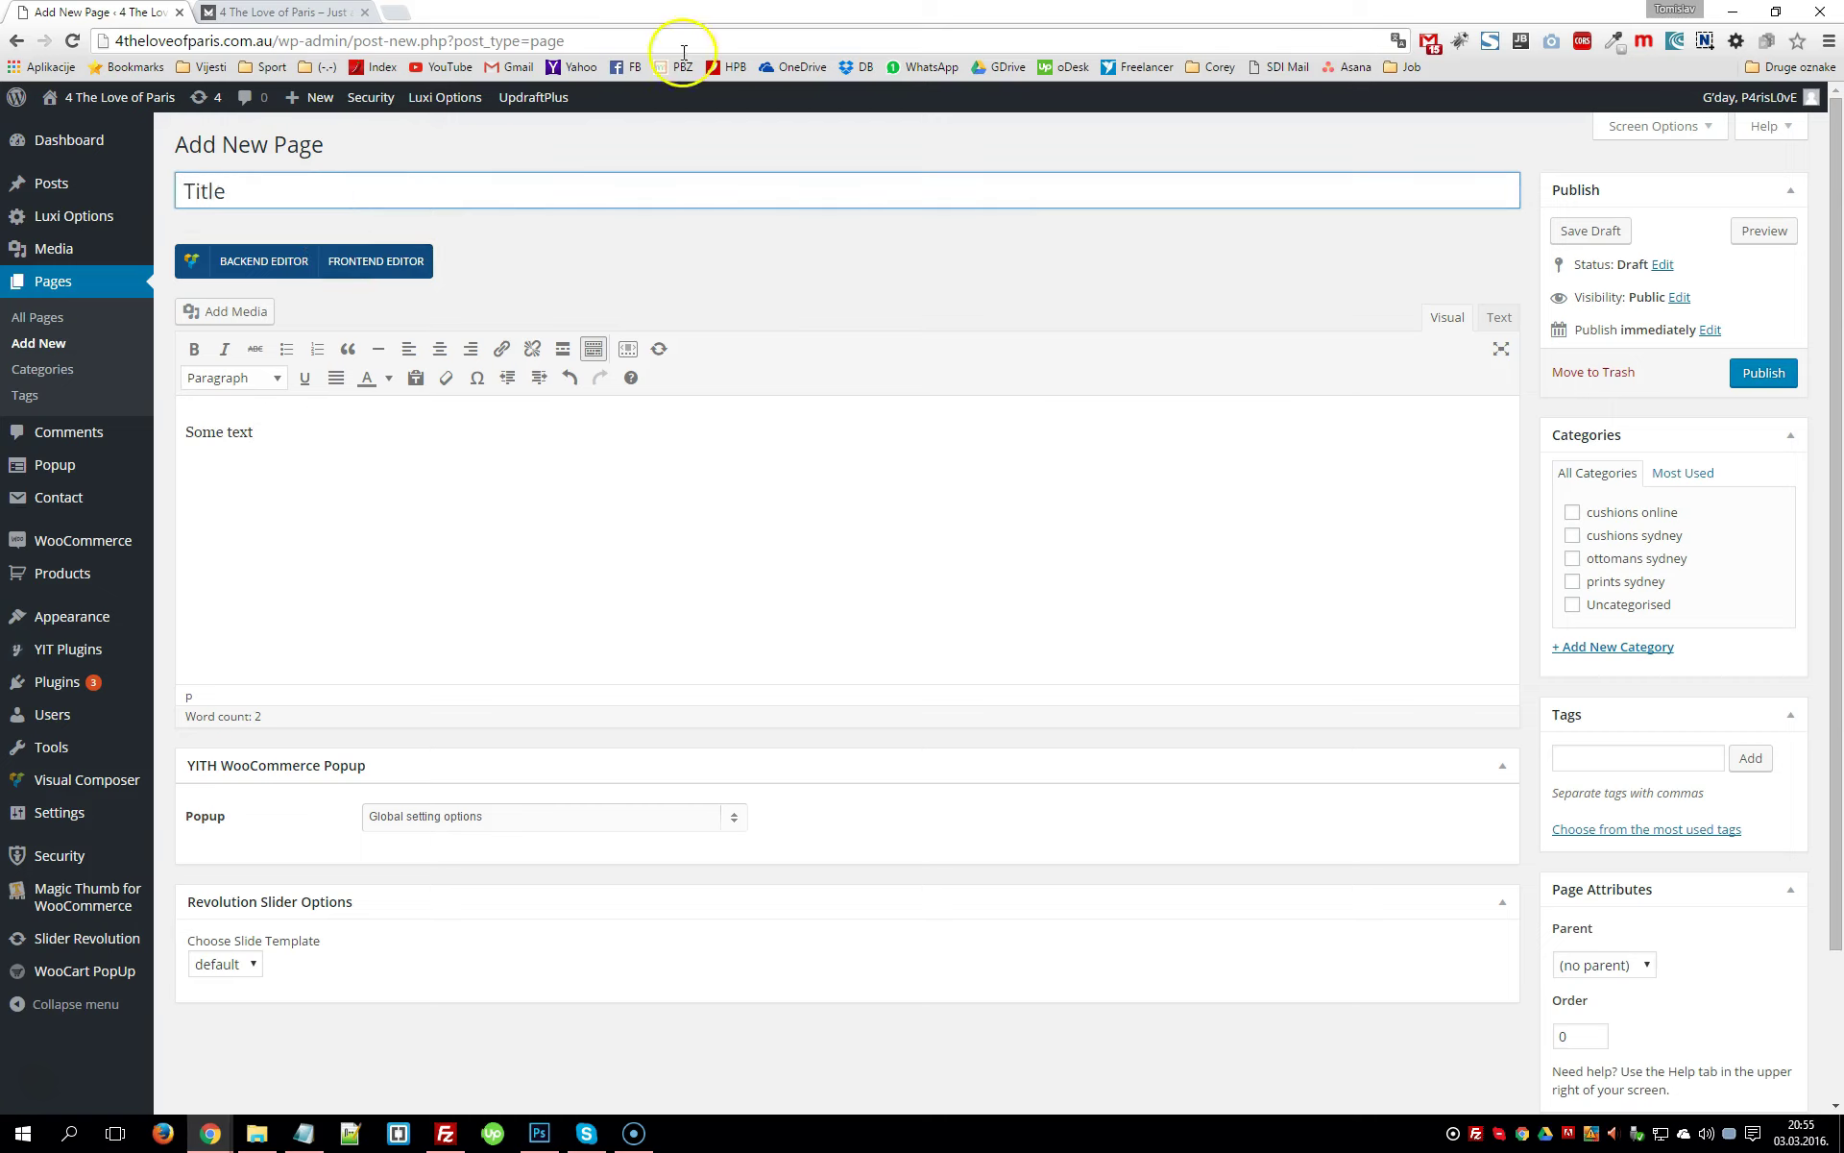
Select the watercolour-ottoman-top-view.jpg image in the media library for placing below "Some text" on the new page
click(440, 451)
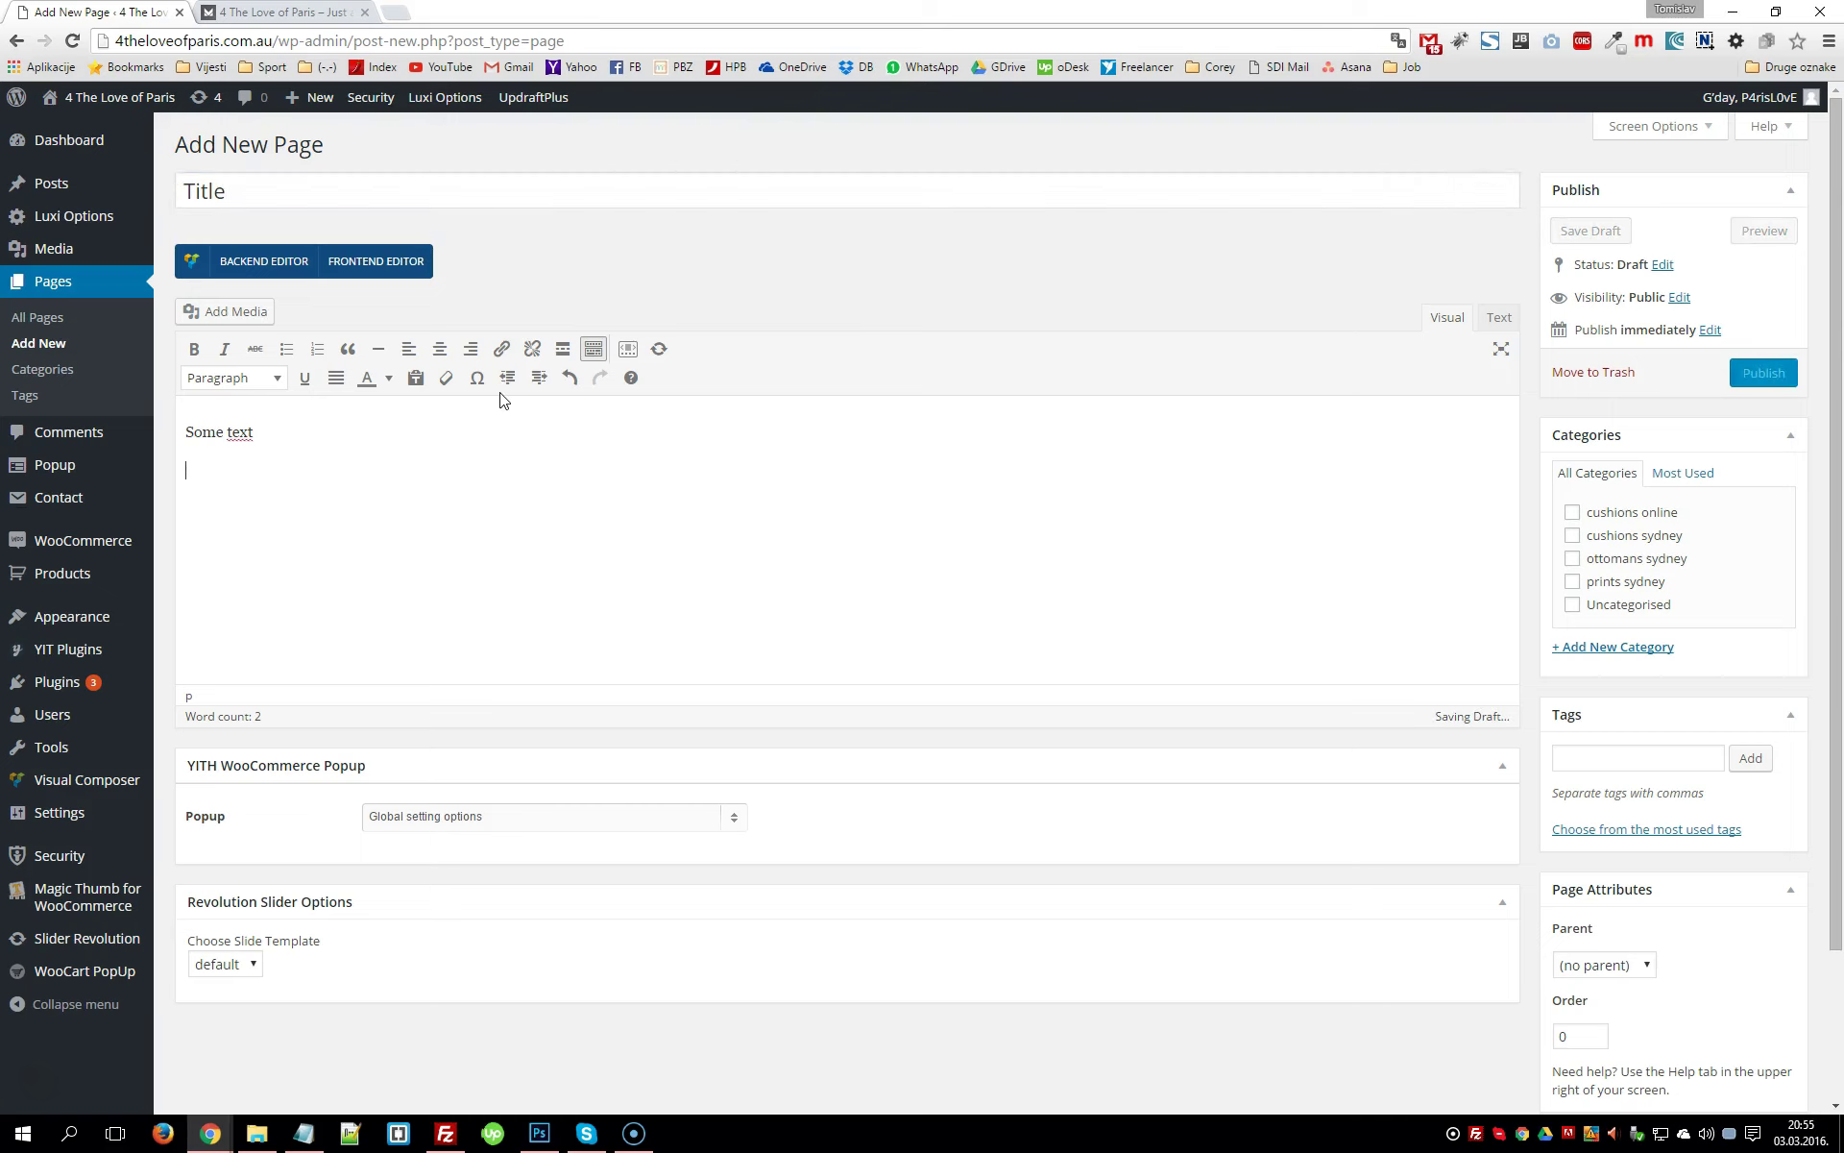
click(237, 323)
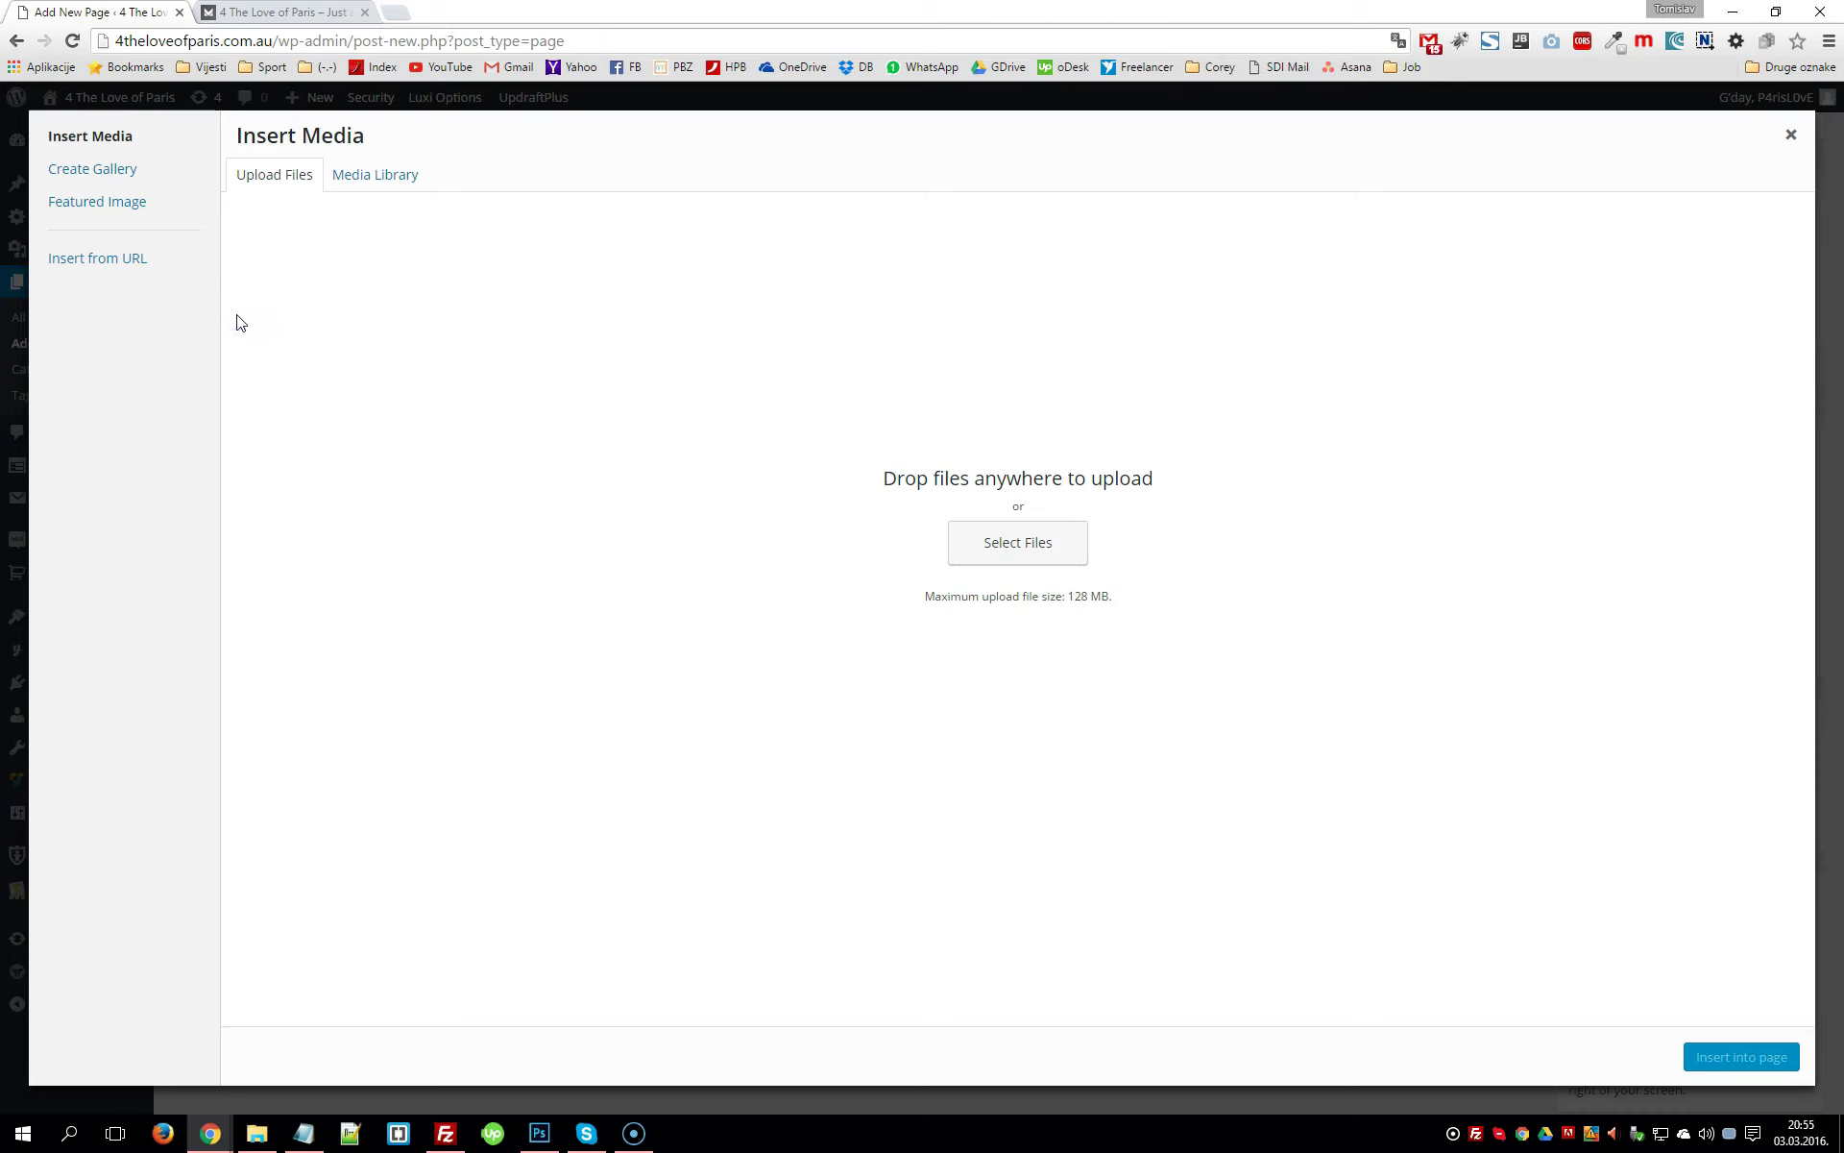
click(358, 187)
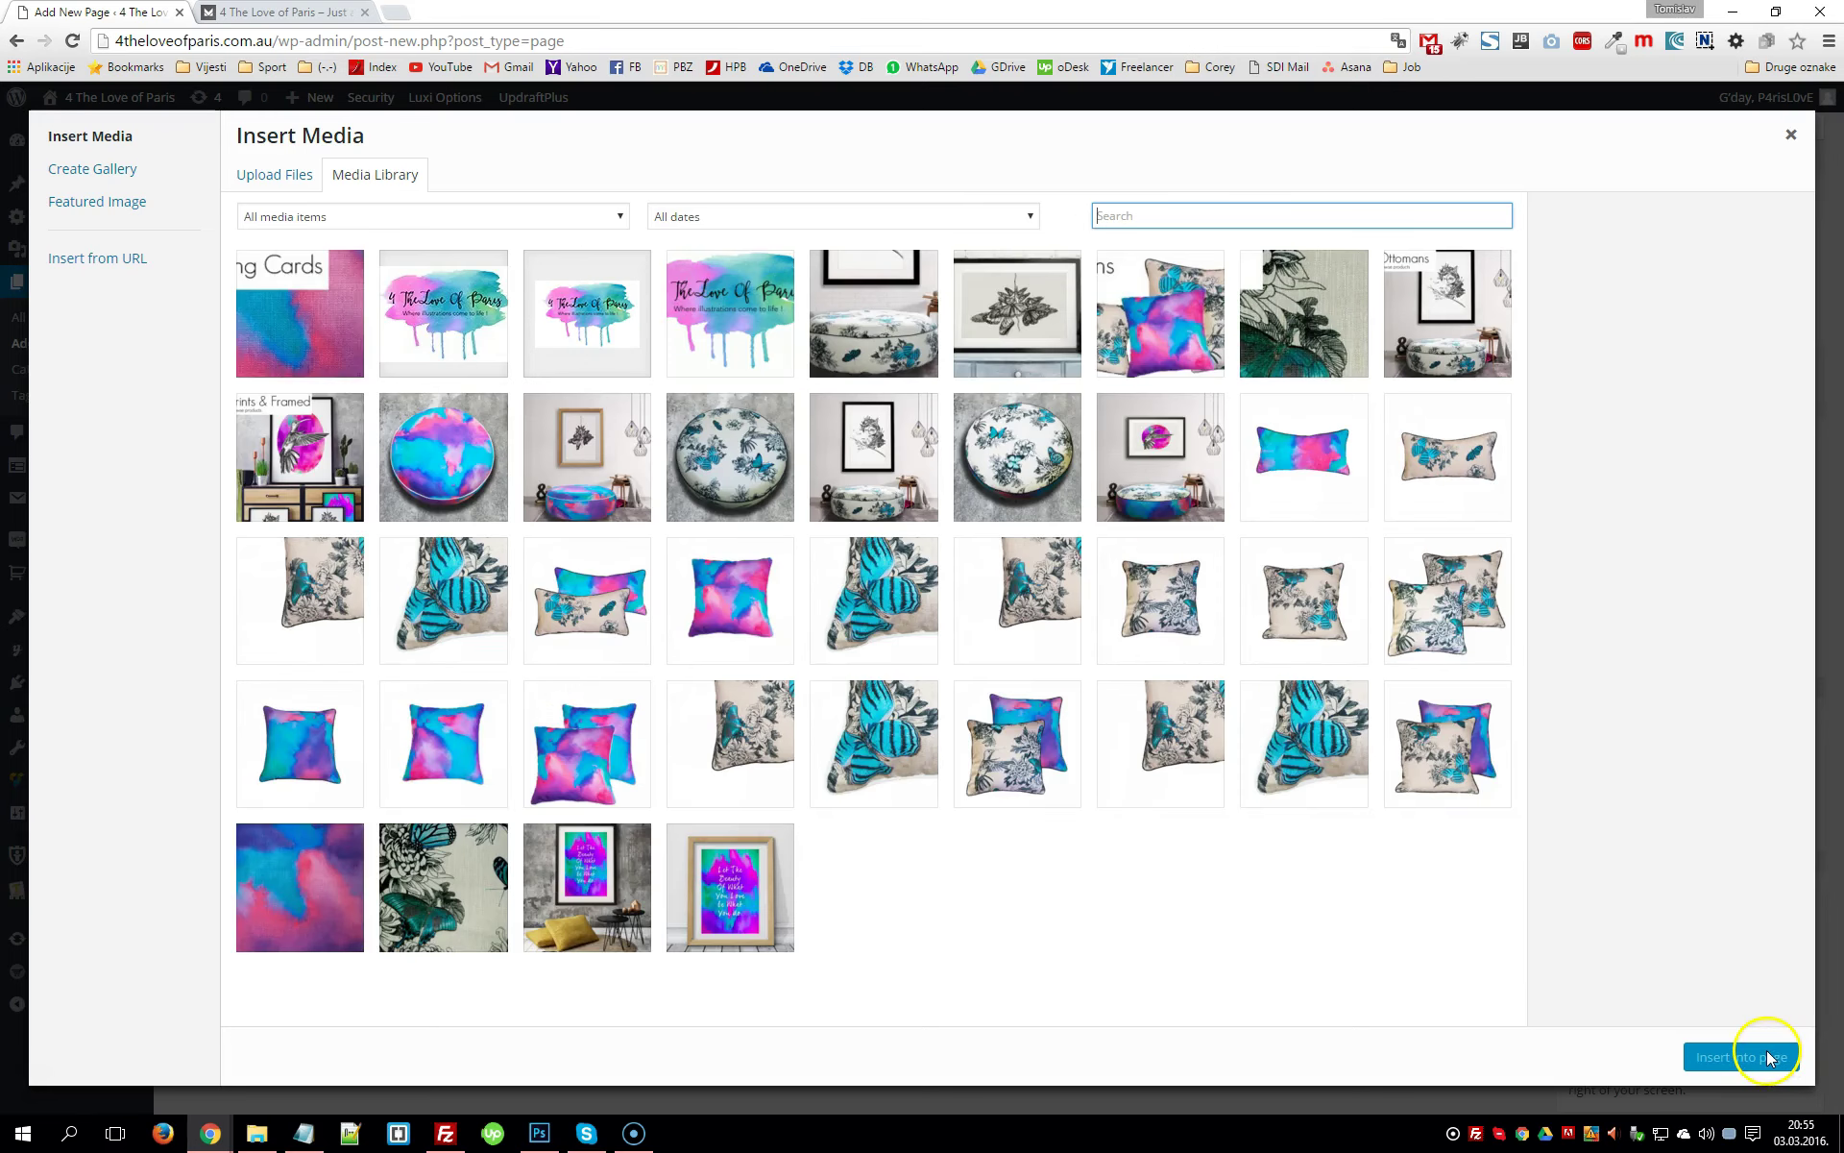
click(485, 429)
scroll(1676, 828, down, 1)
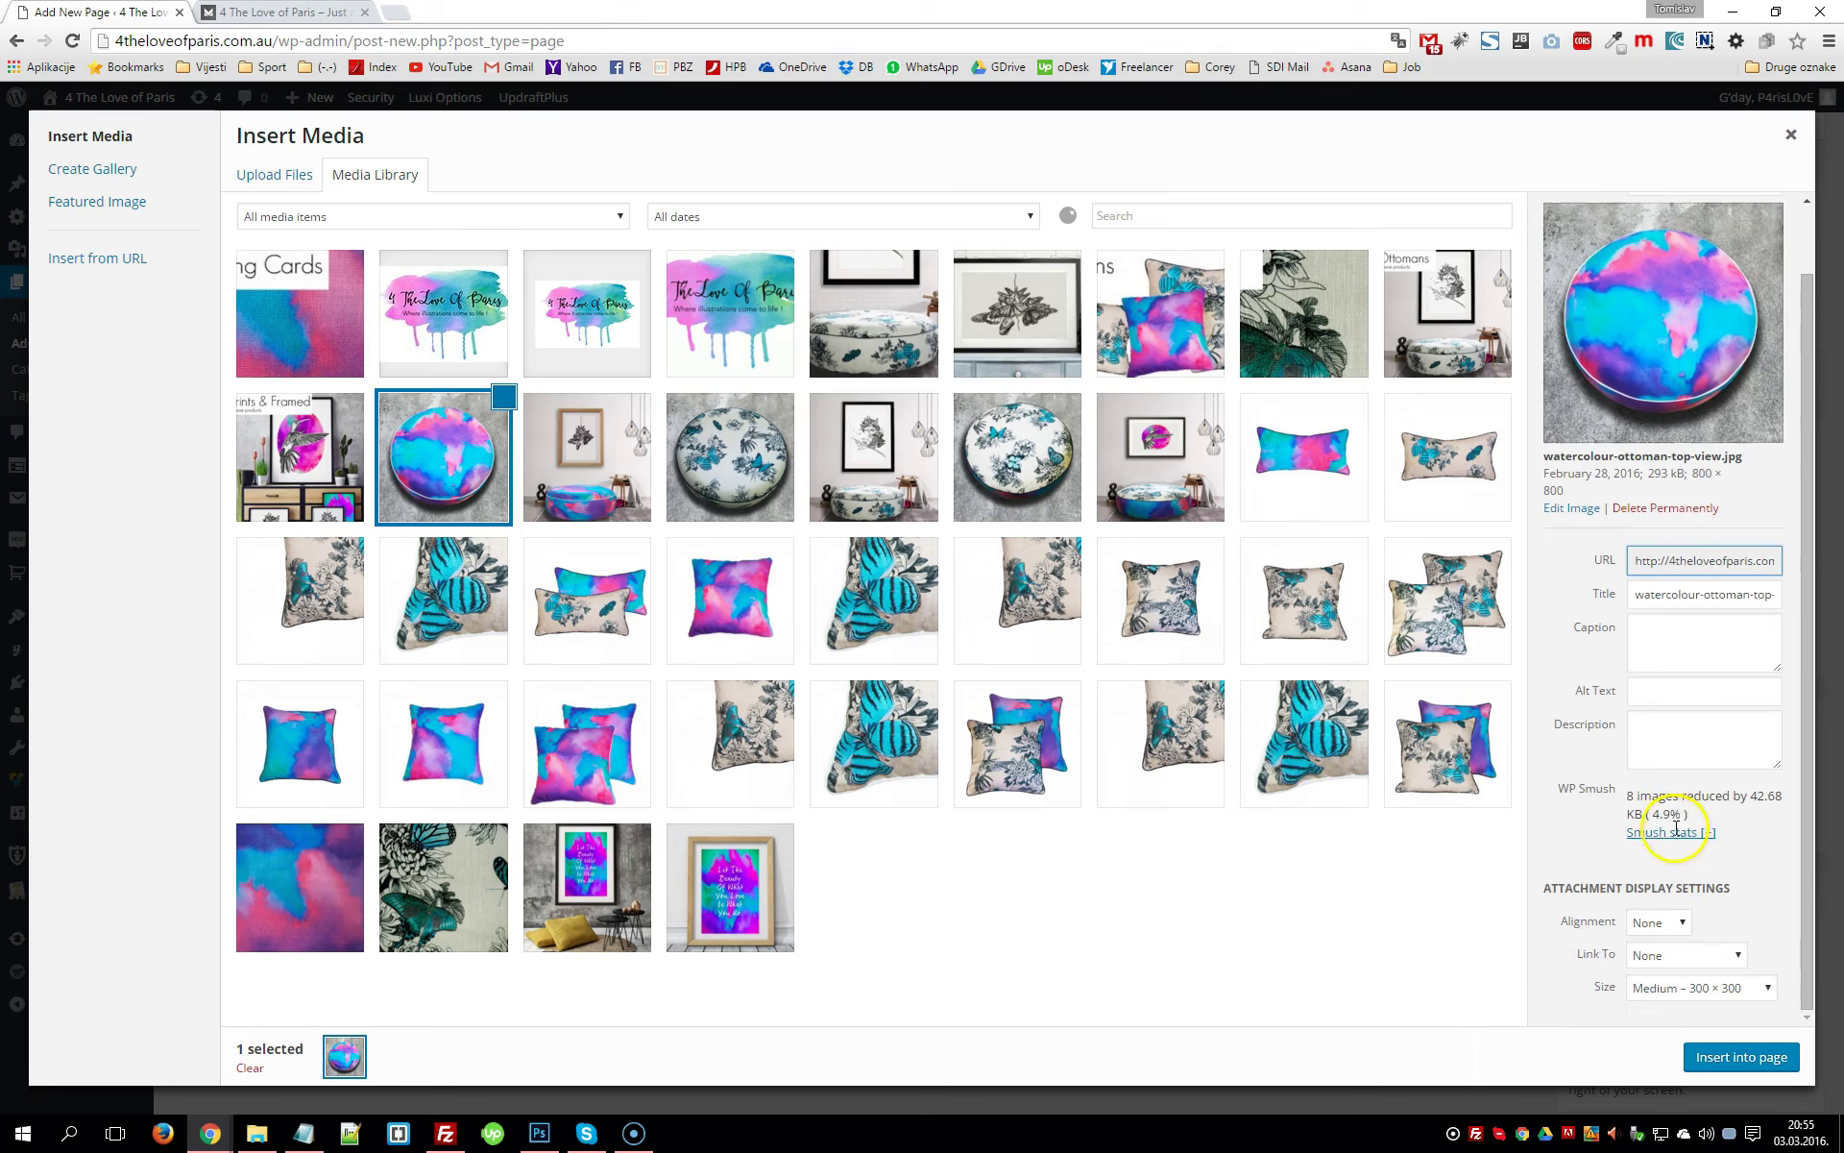
Examine the alignment and size choices in the ottoman image's attachment display settings, and close the media window without inserting
click(1649, 924)
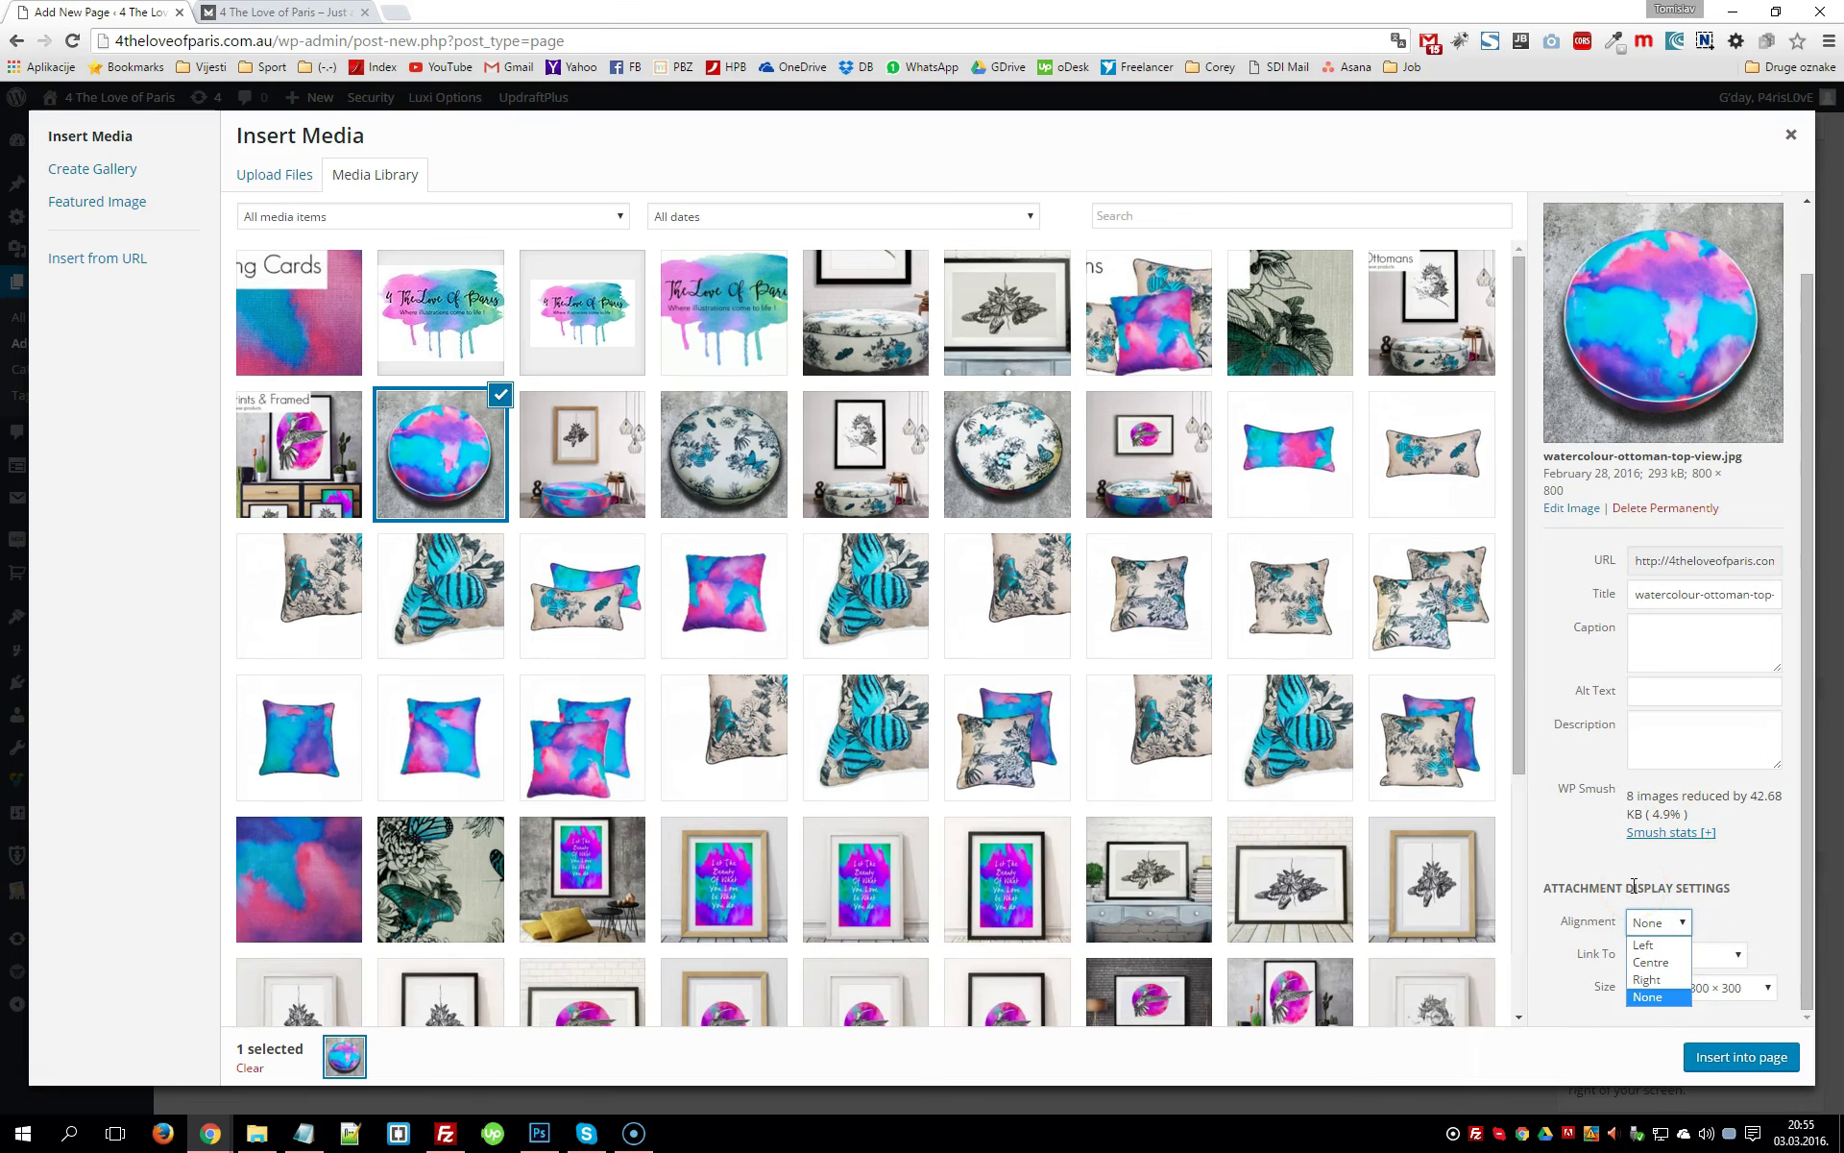
click(1732, 917)
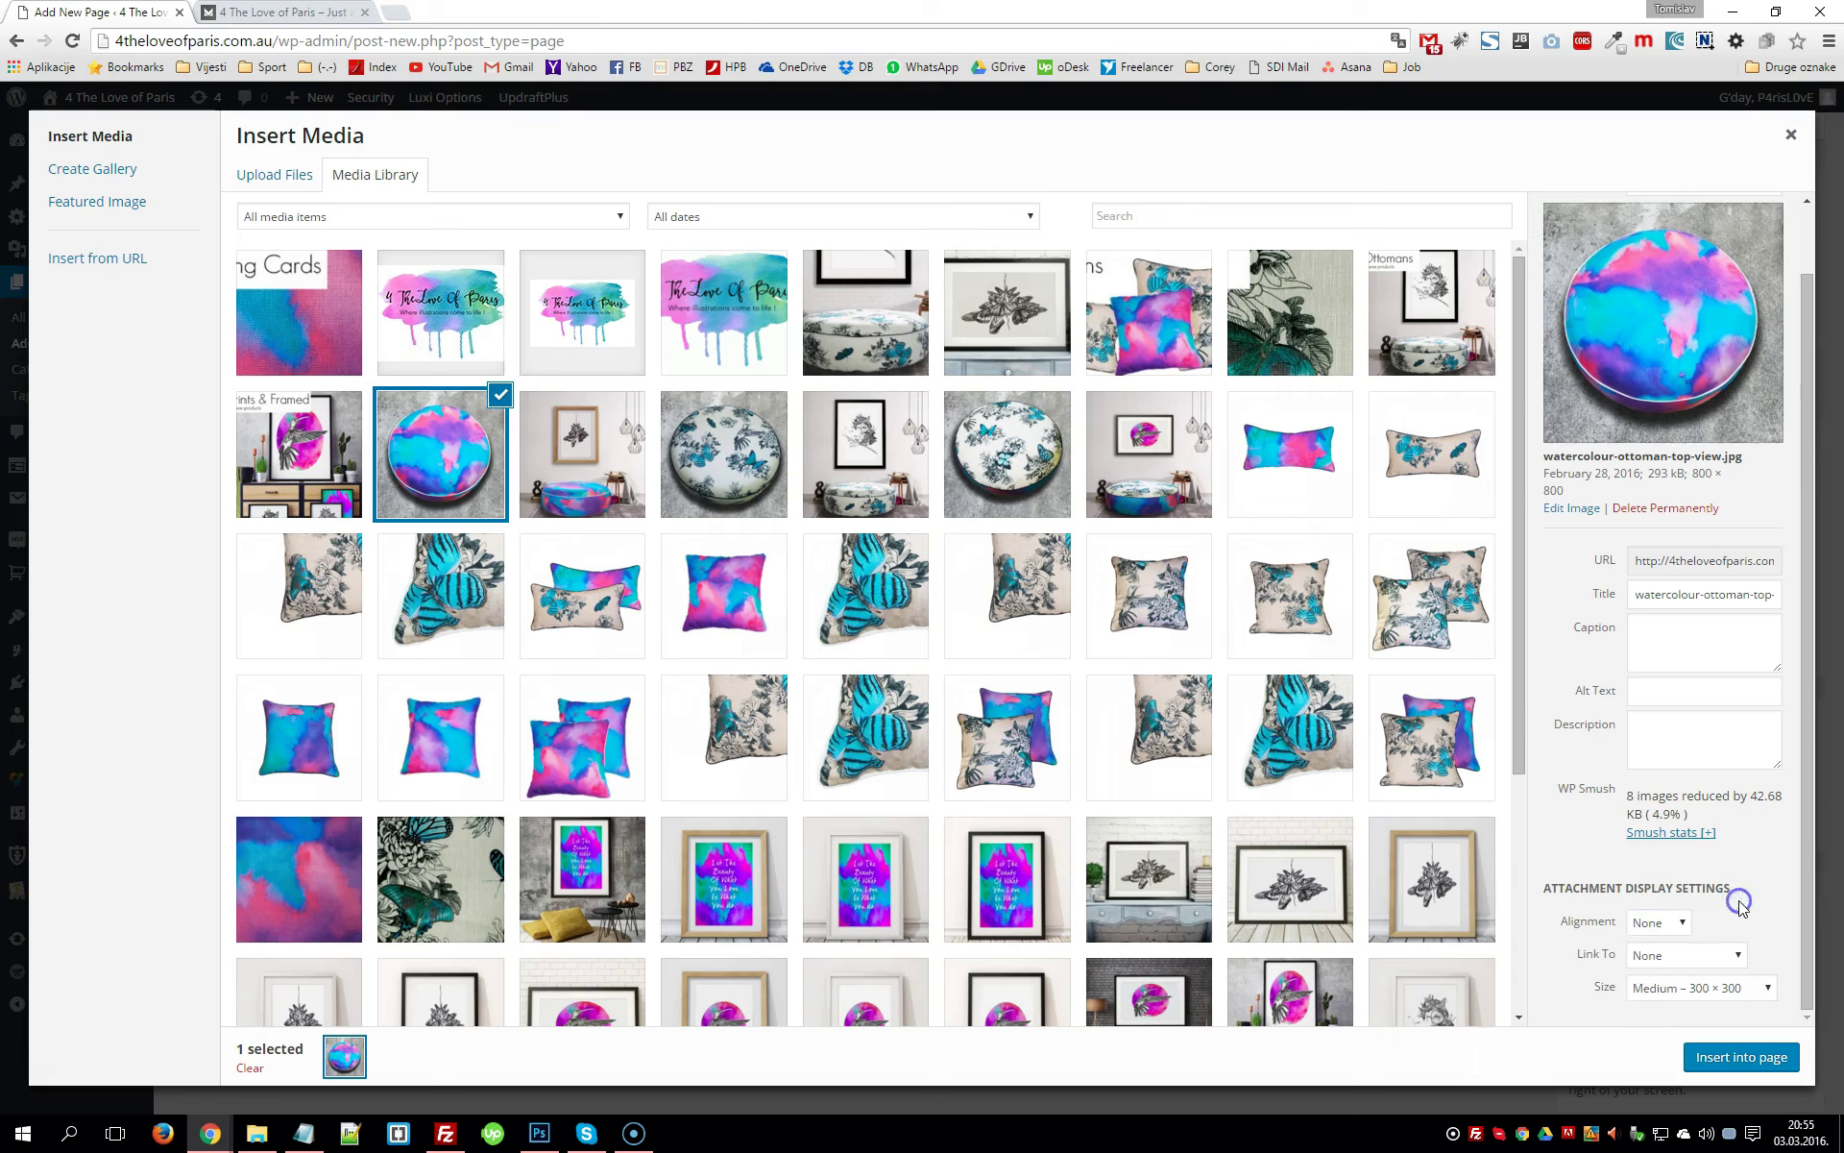
click(1709, 988)
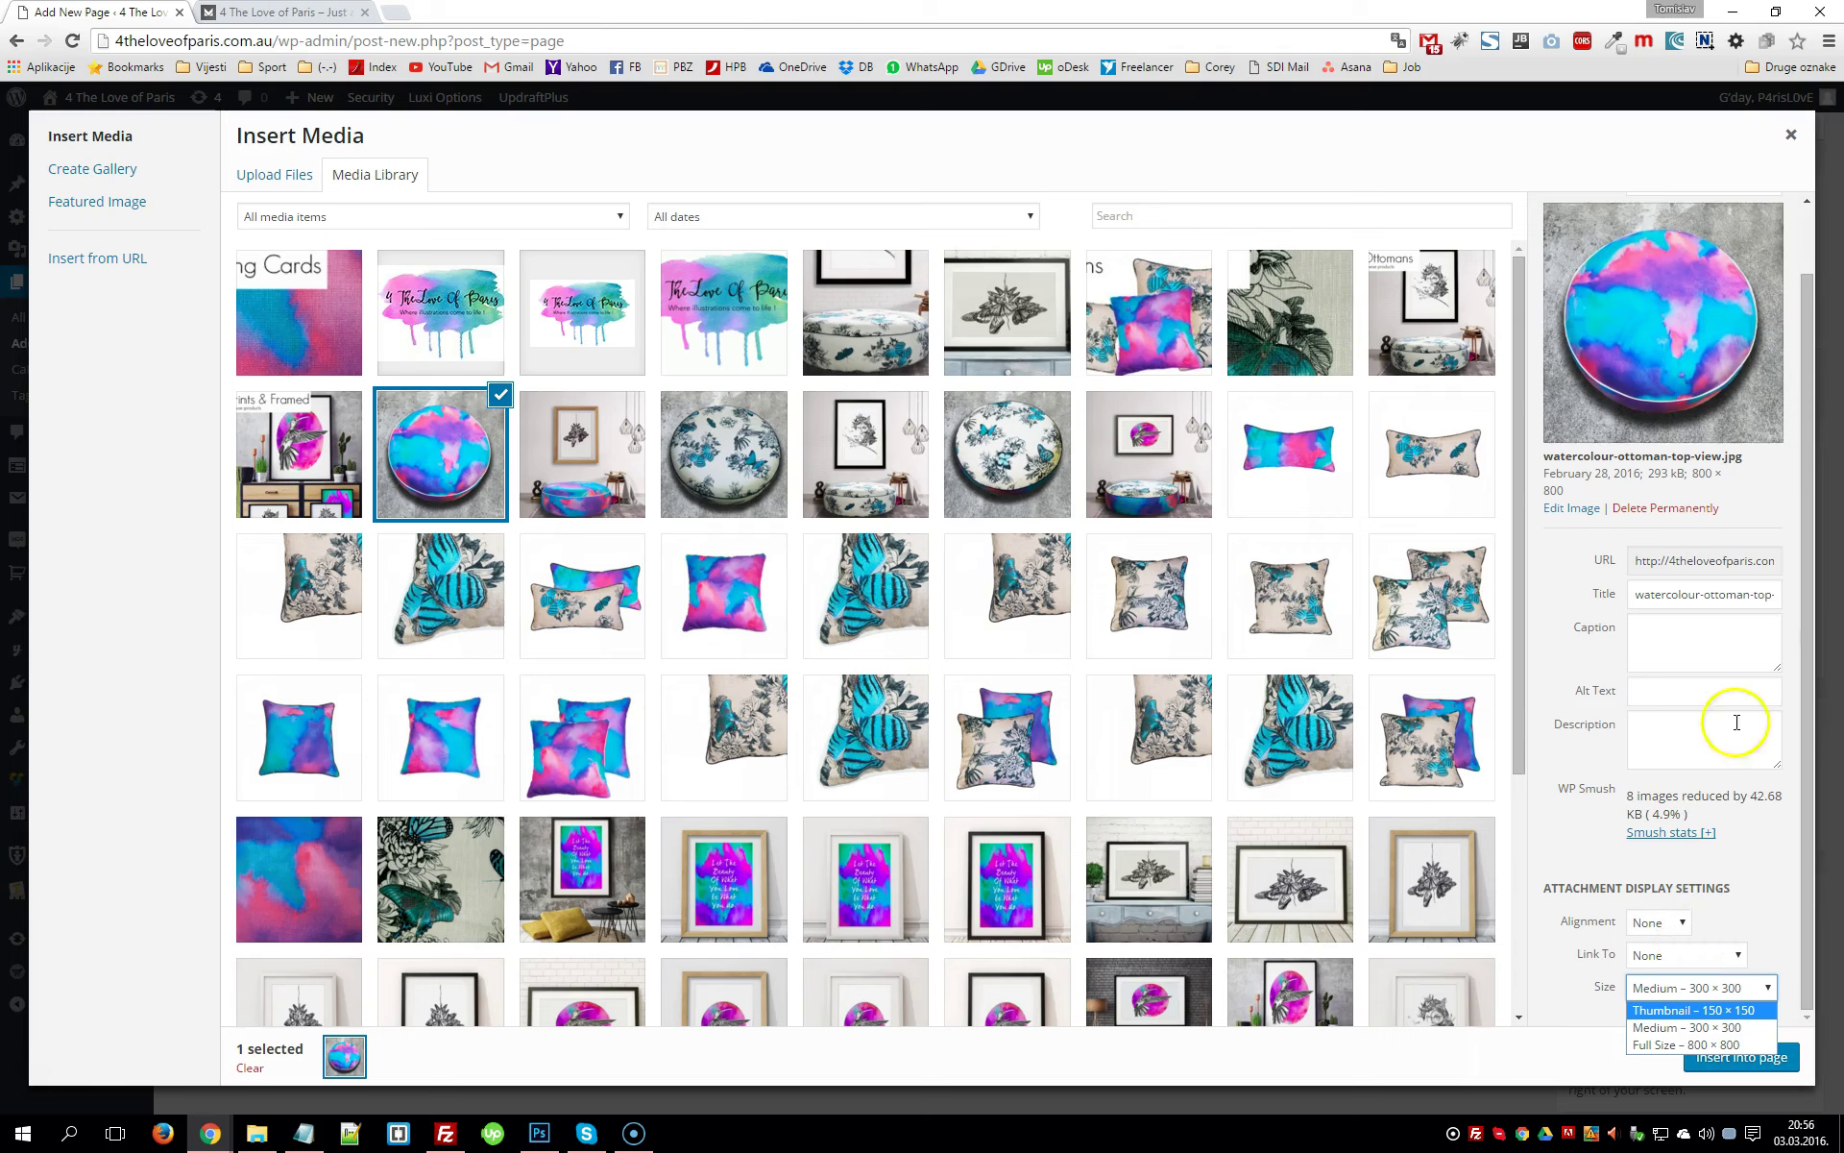
click(1683, 142)
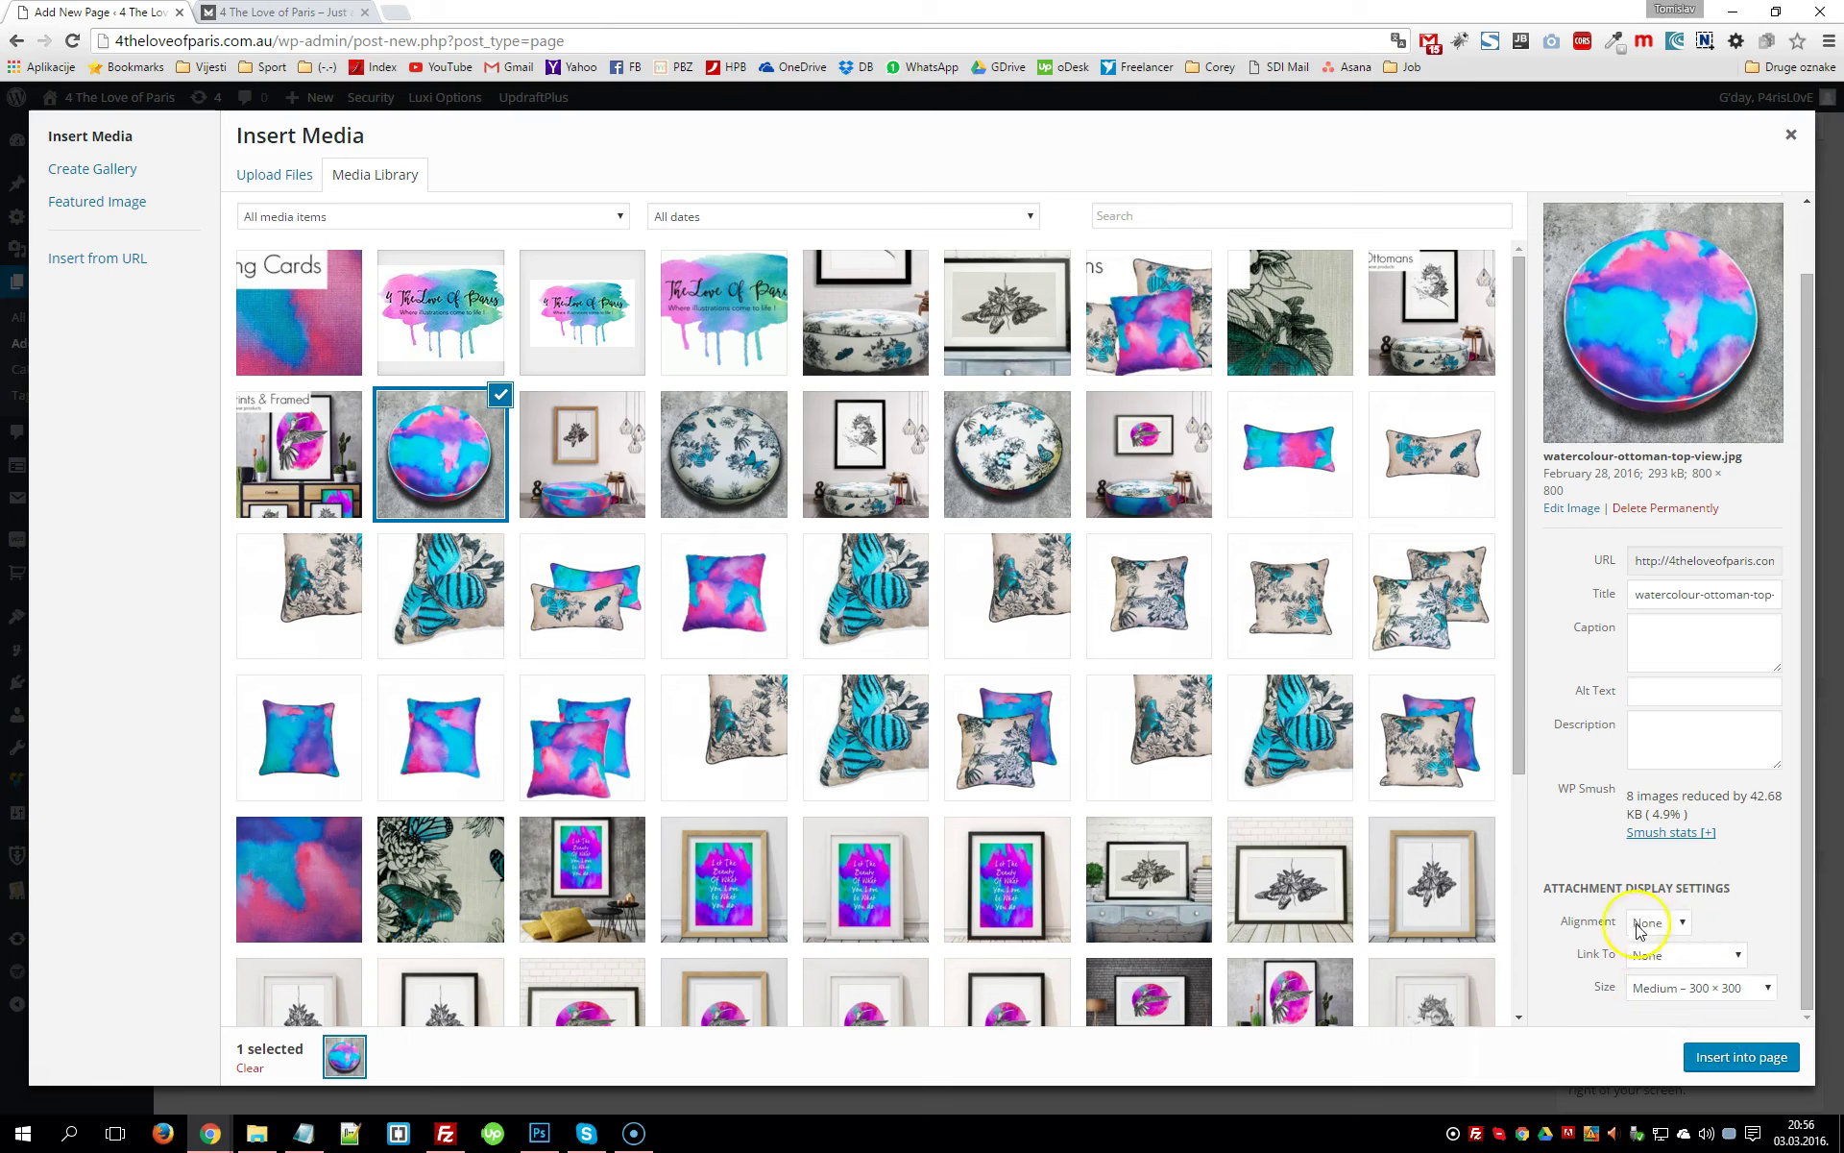
click(1790, 134)
Insert the watercolour ottoman image below "Some text" at Medium – 300 × 300 with no alignment
click(368, 506)
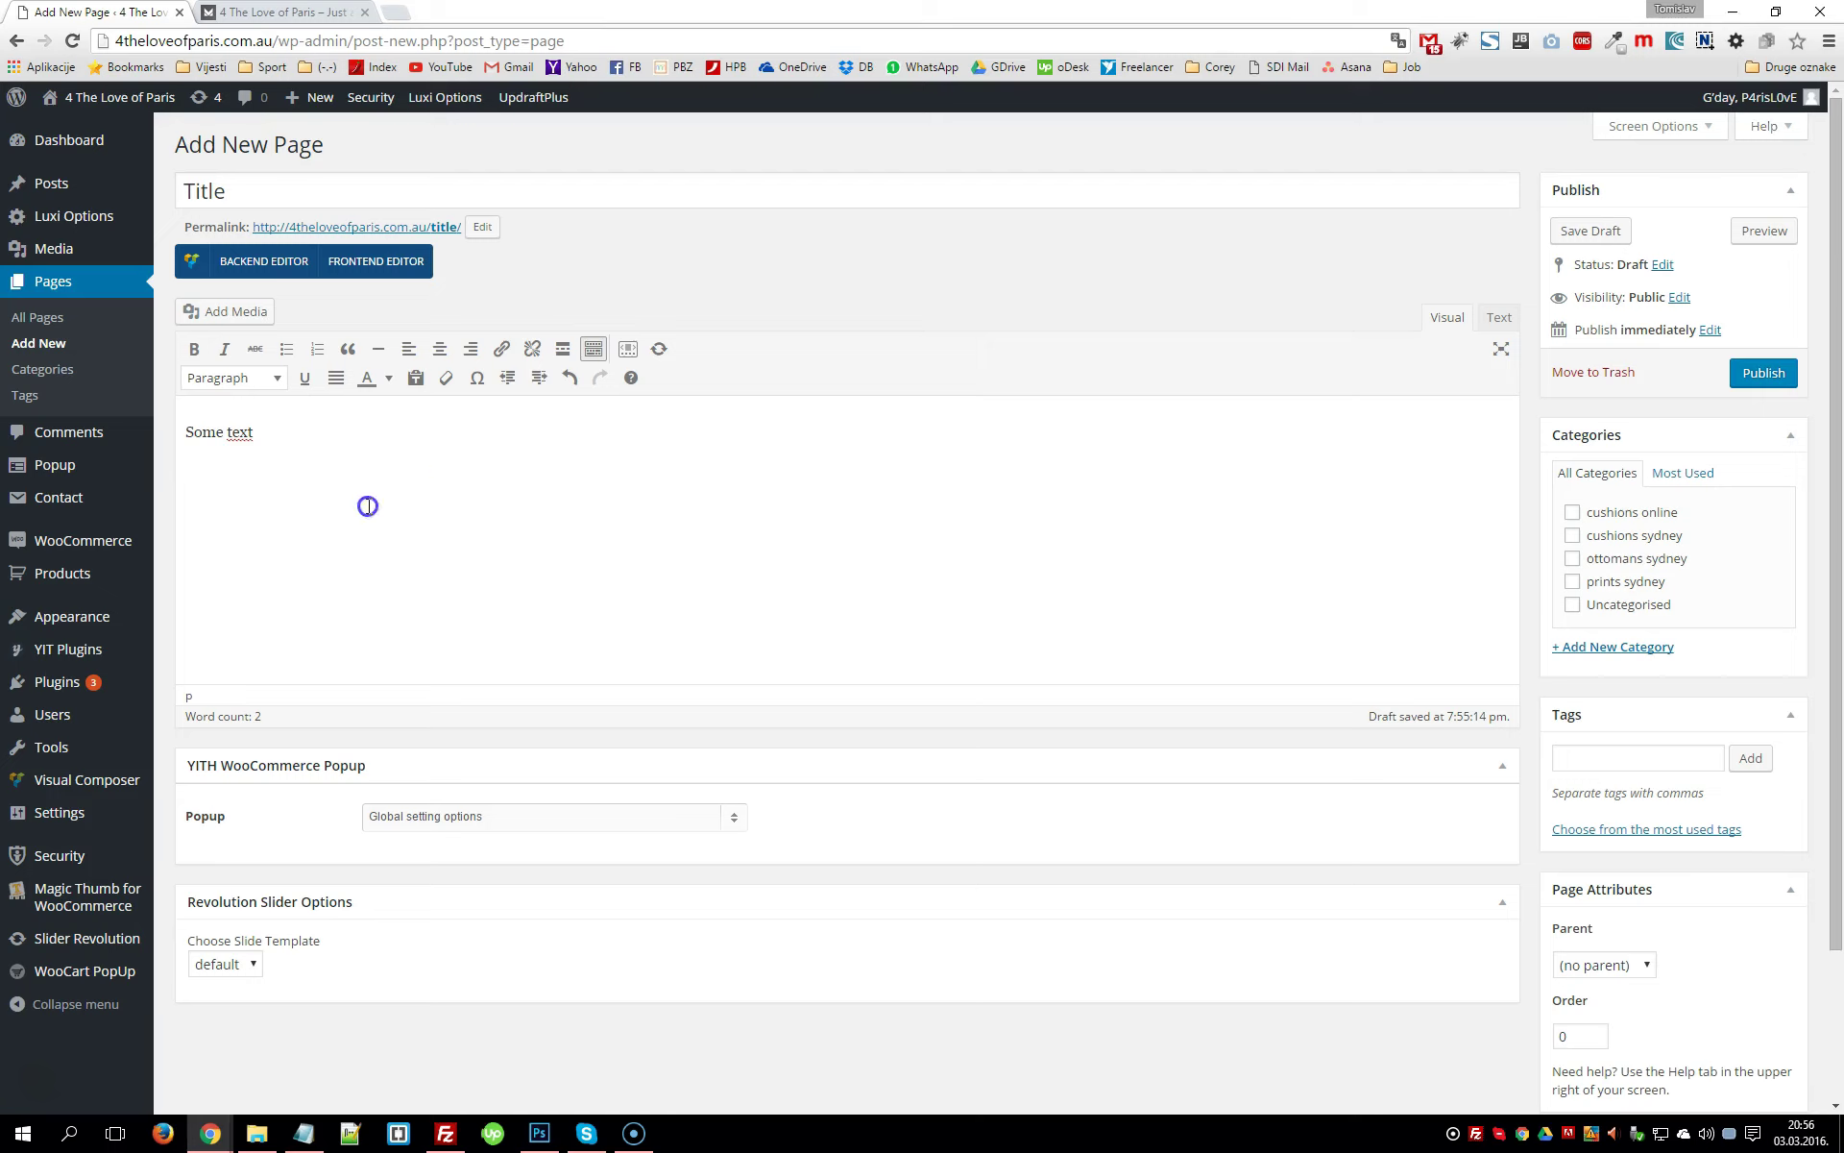
click(214, 311)
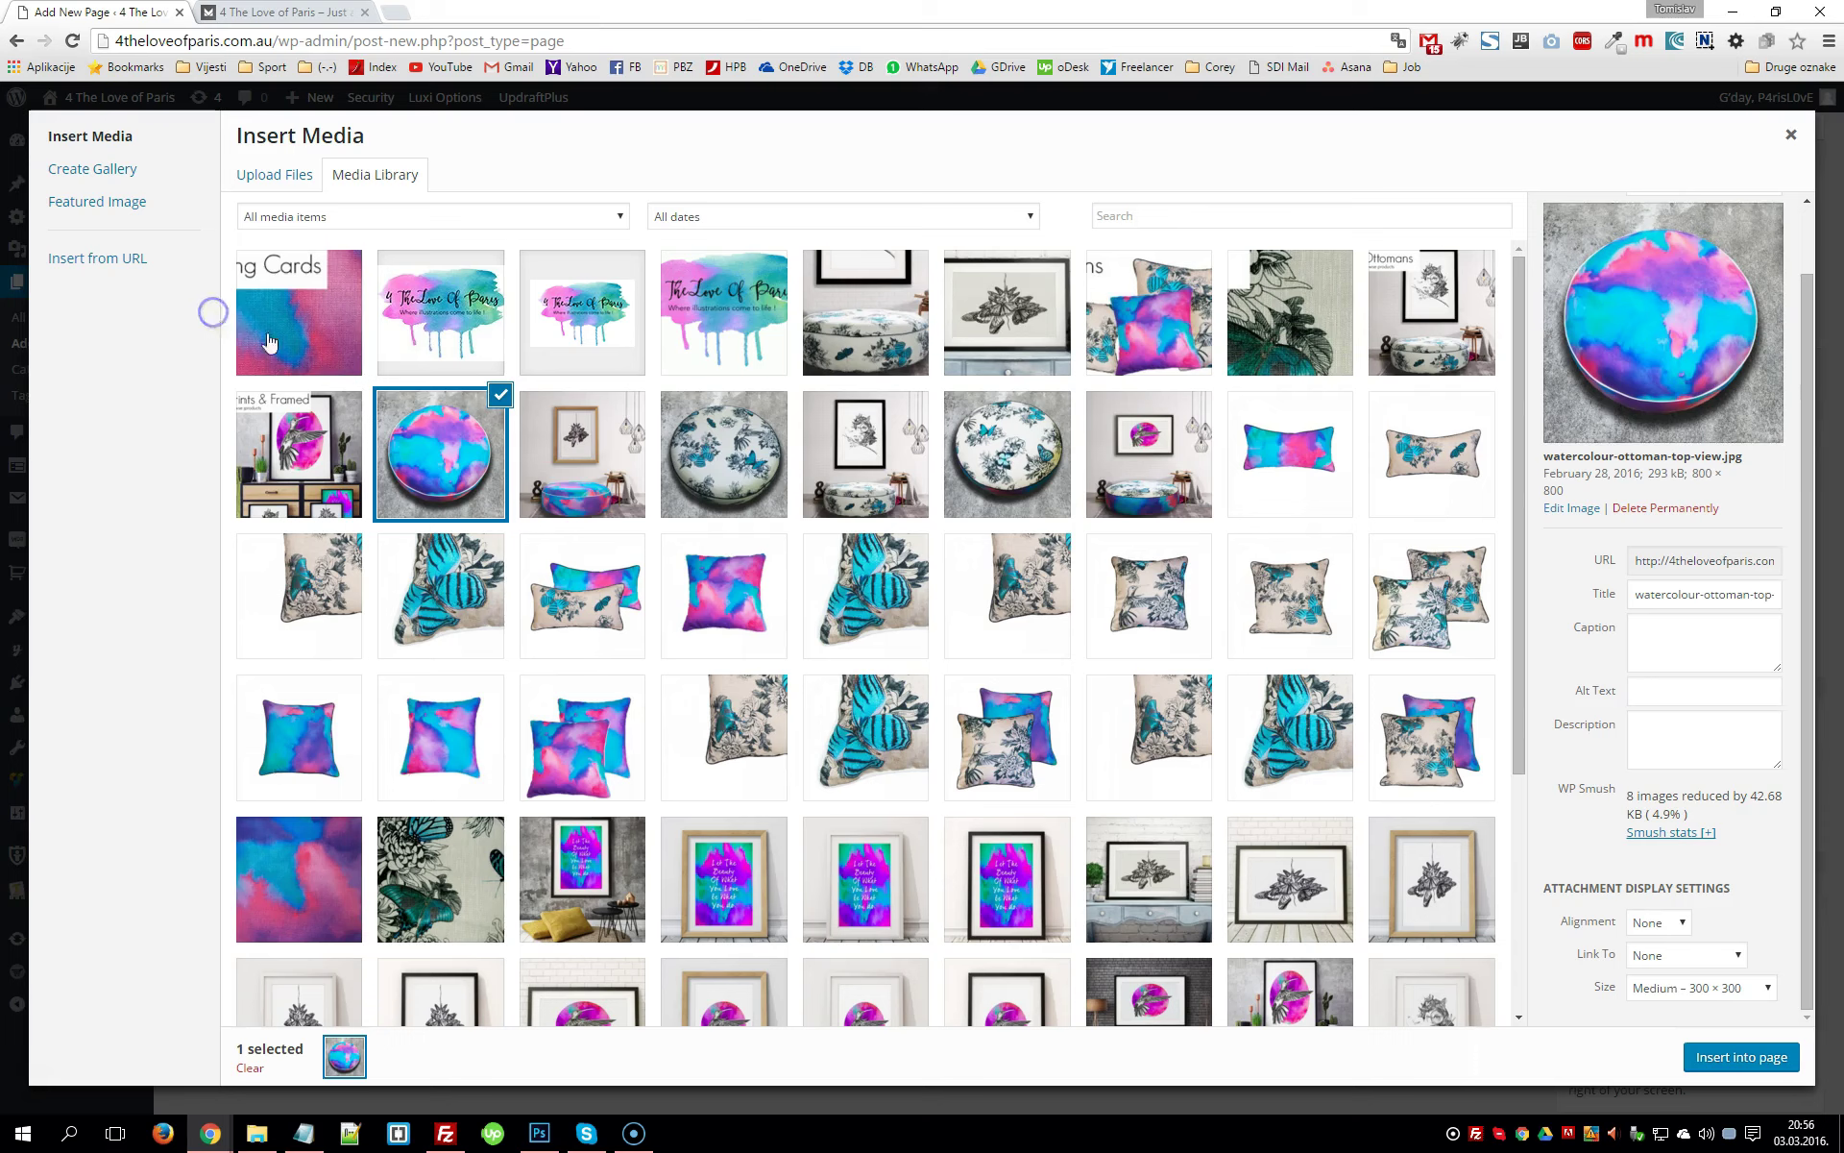
click(1736, 1059)
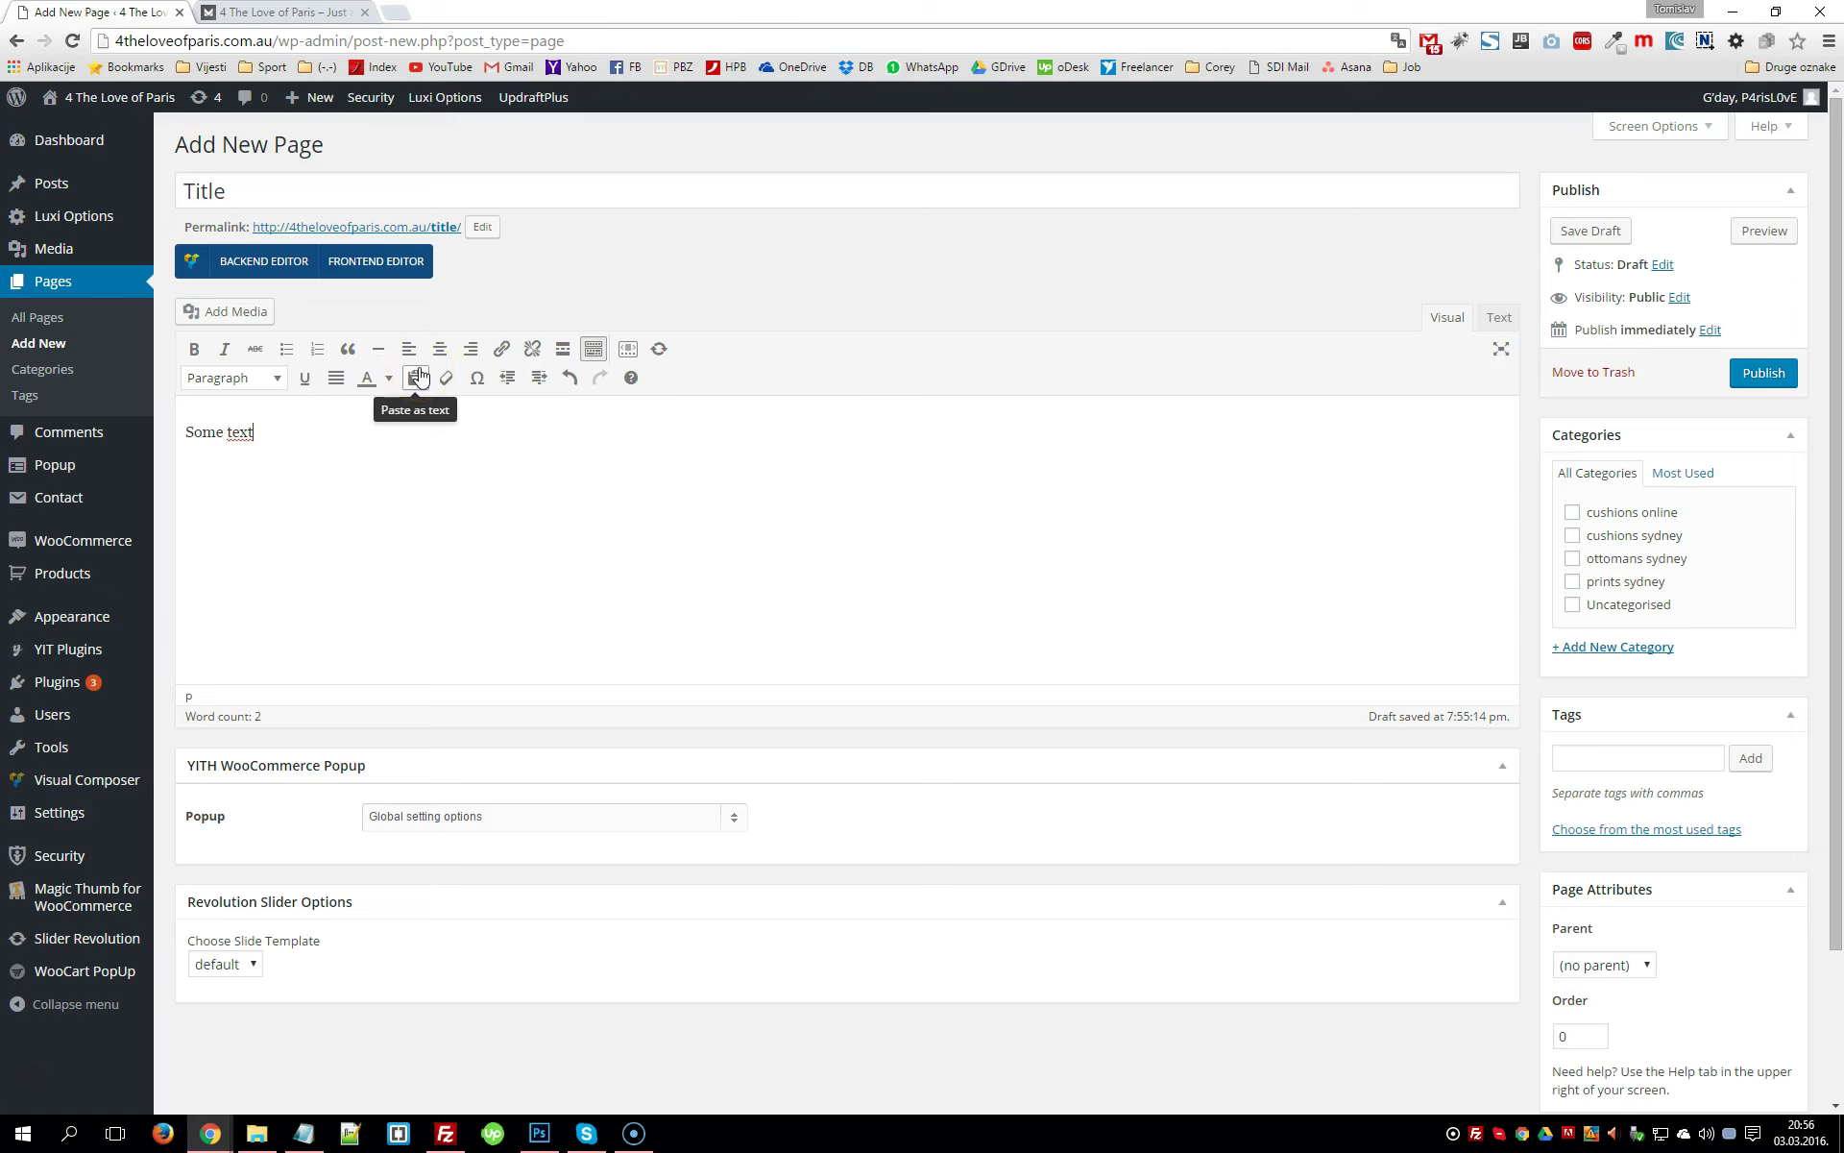
click(421, 429)
key(ctrl+v)
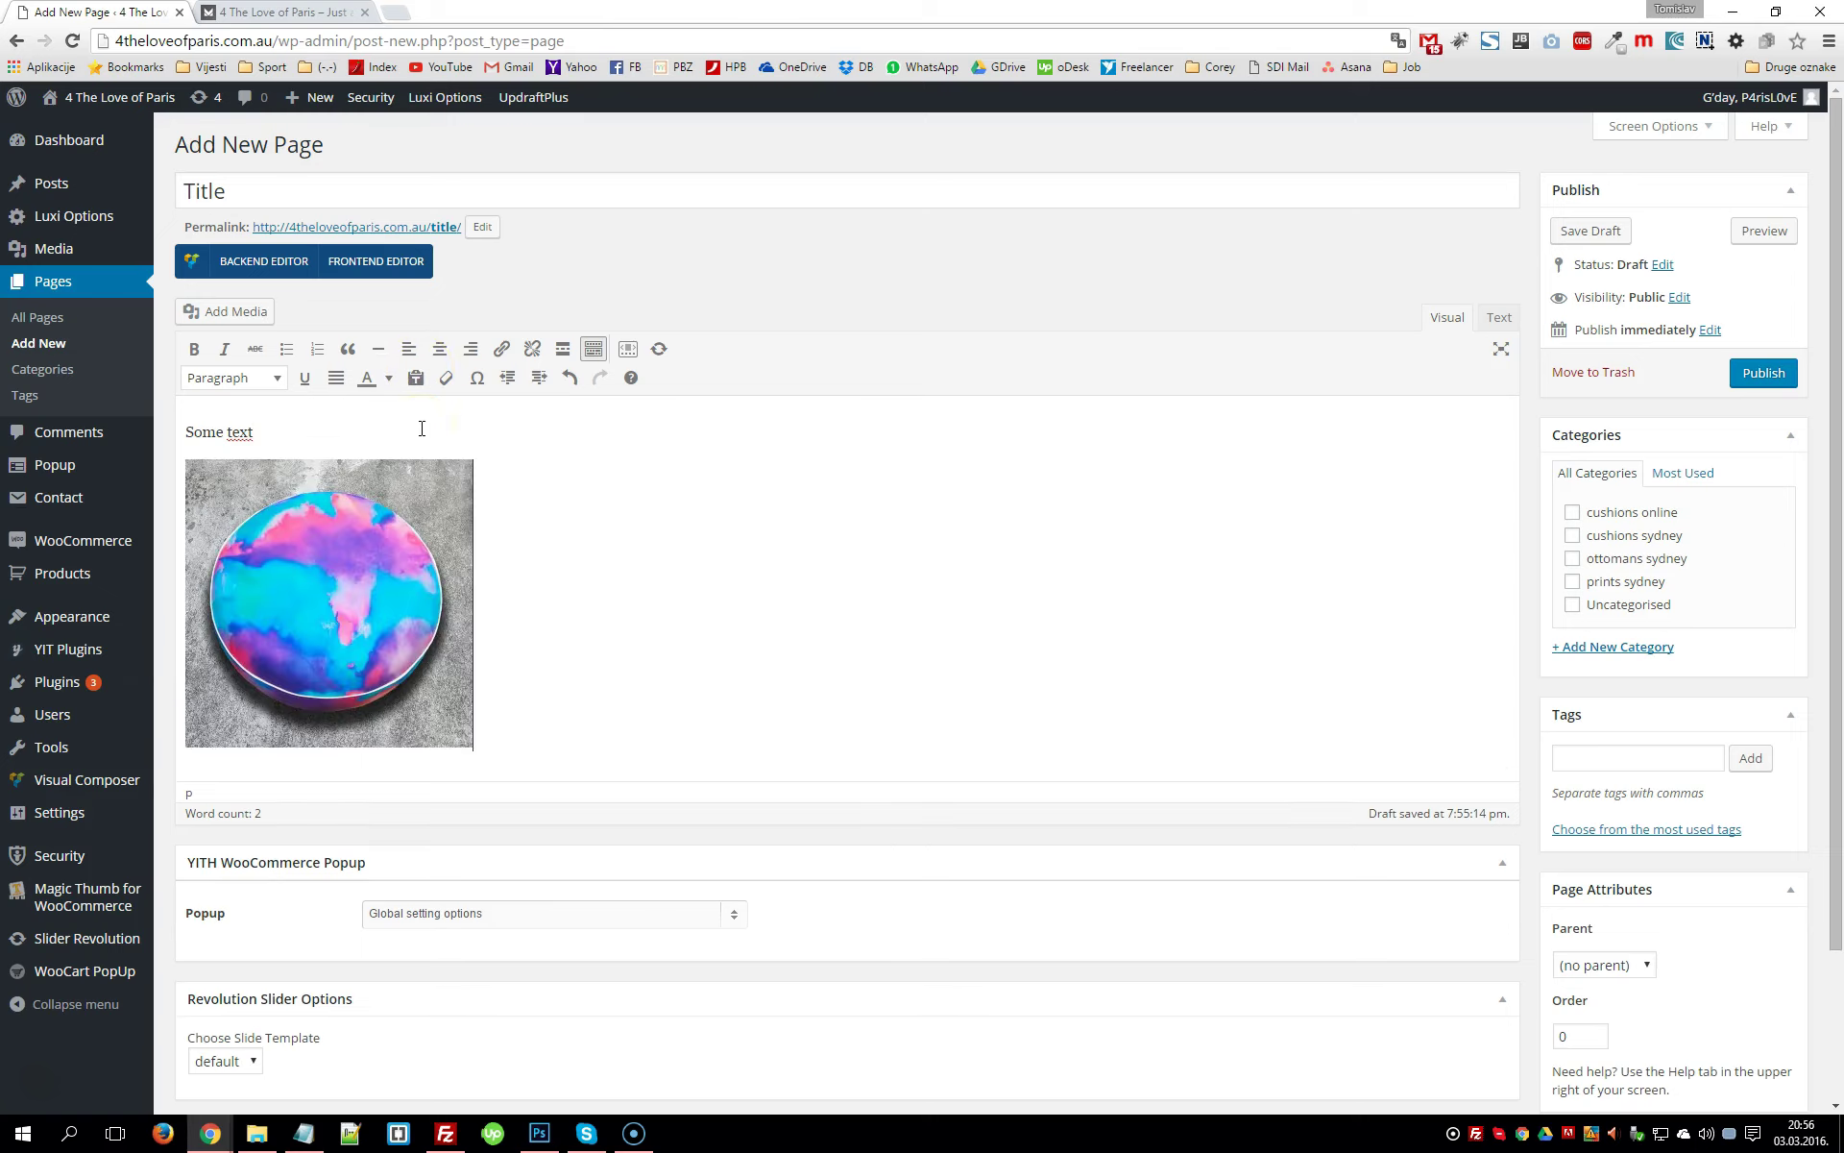
Try right, centre and left alignment on the ottoman image, and remove the image from the page content
click(402, 540)
click(396, 531)
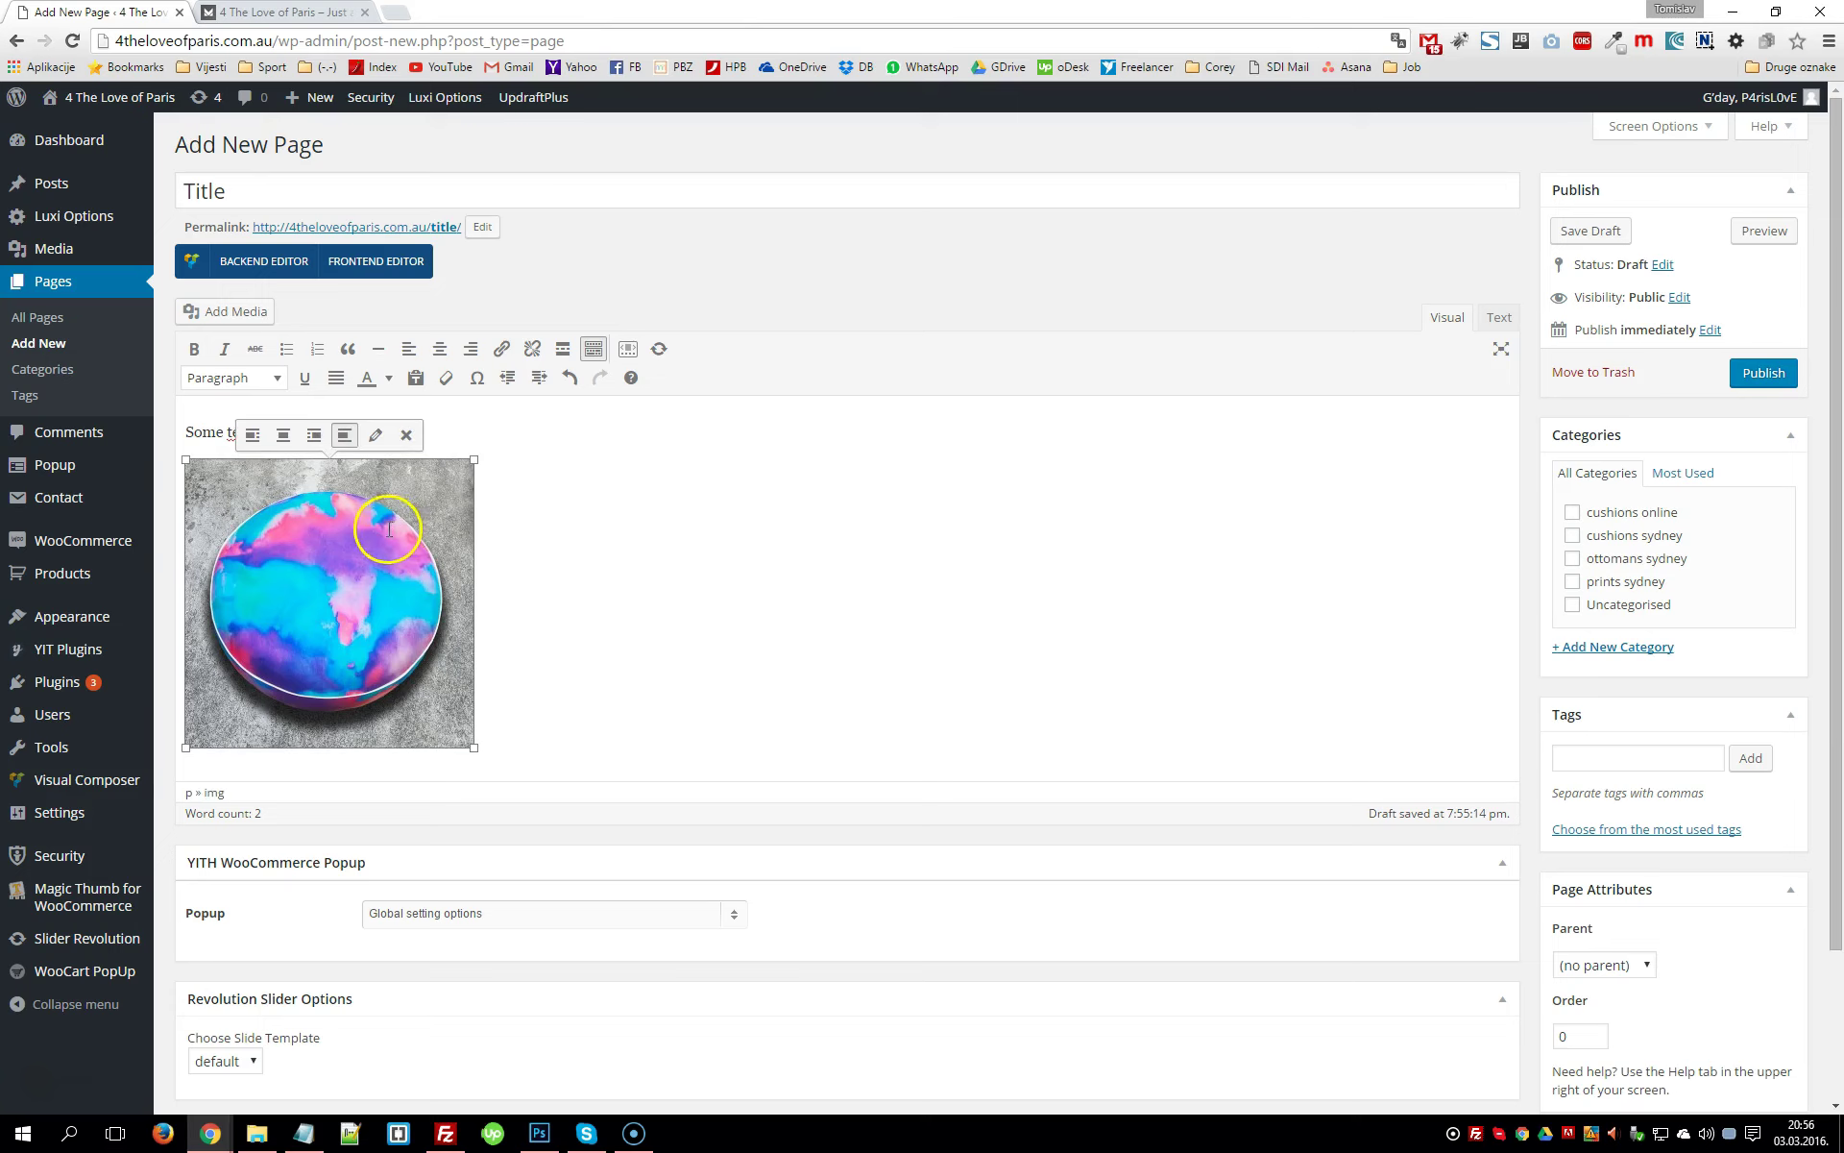
click(309, 449)
click(313, 437)
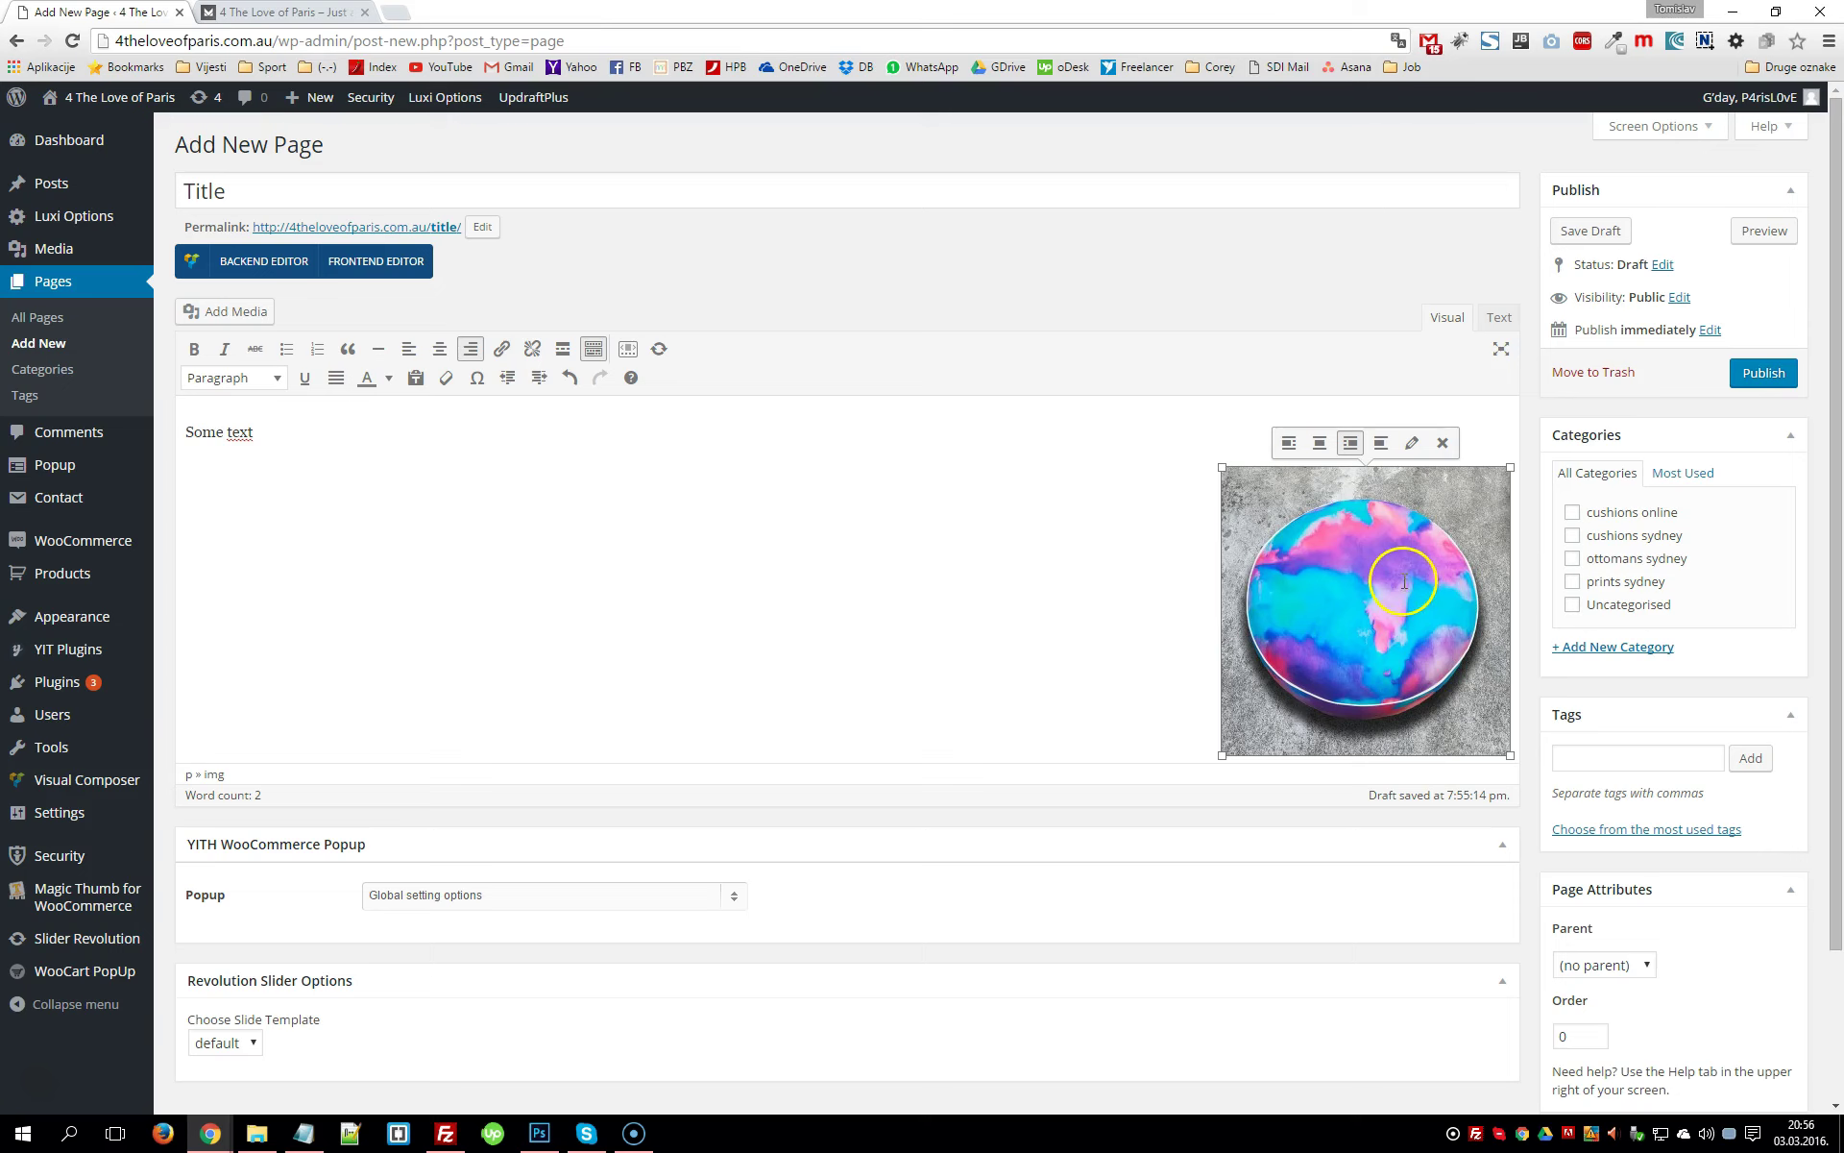
click(1320, 443)
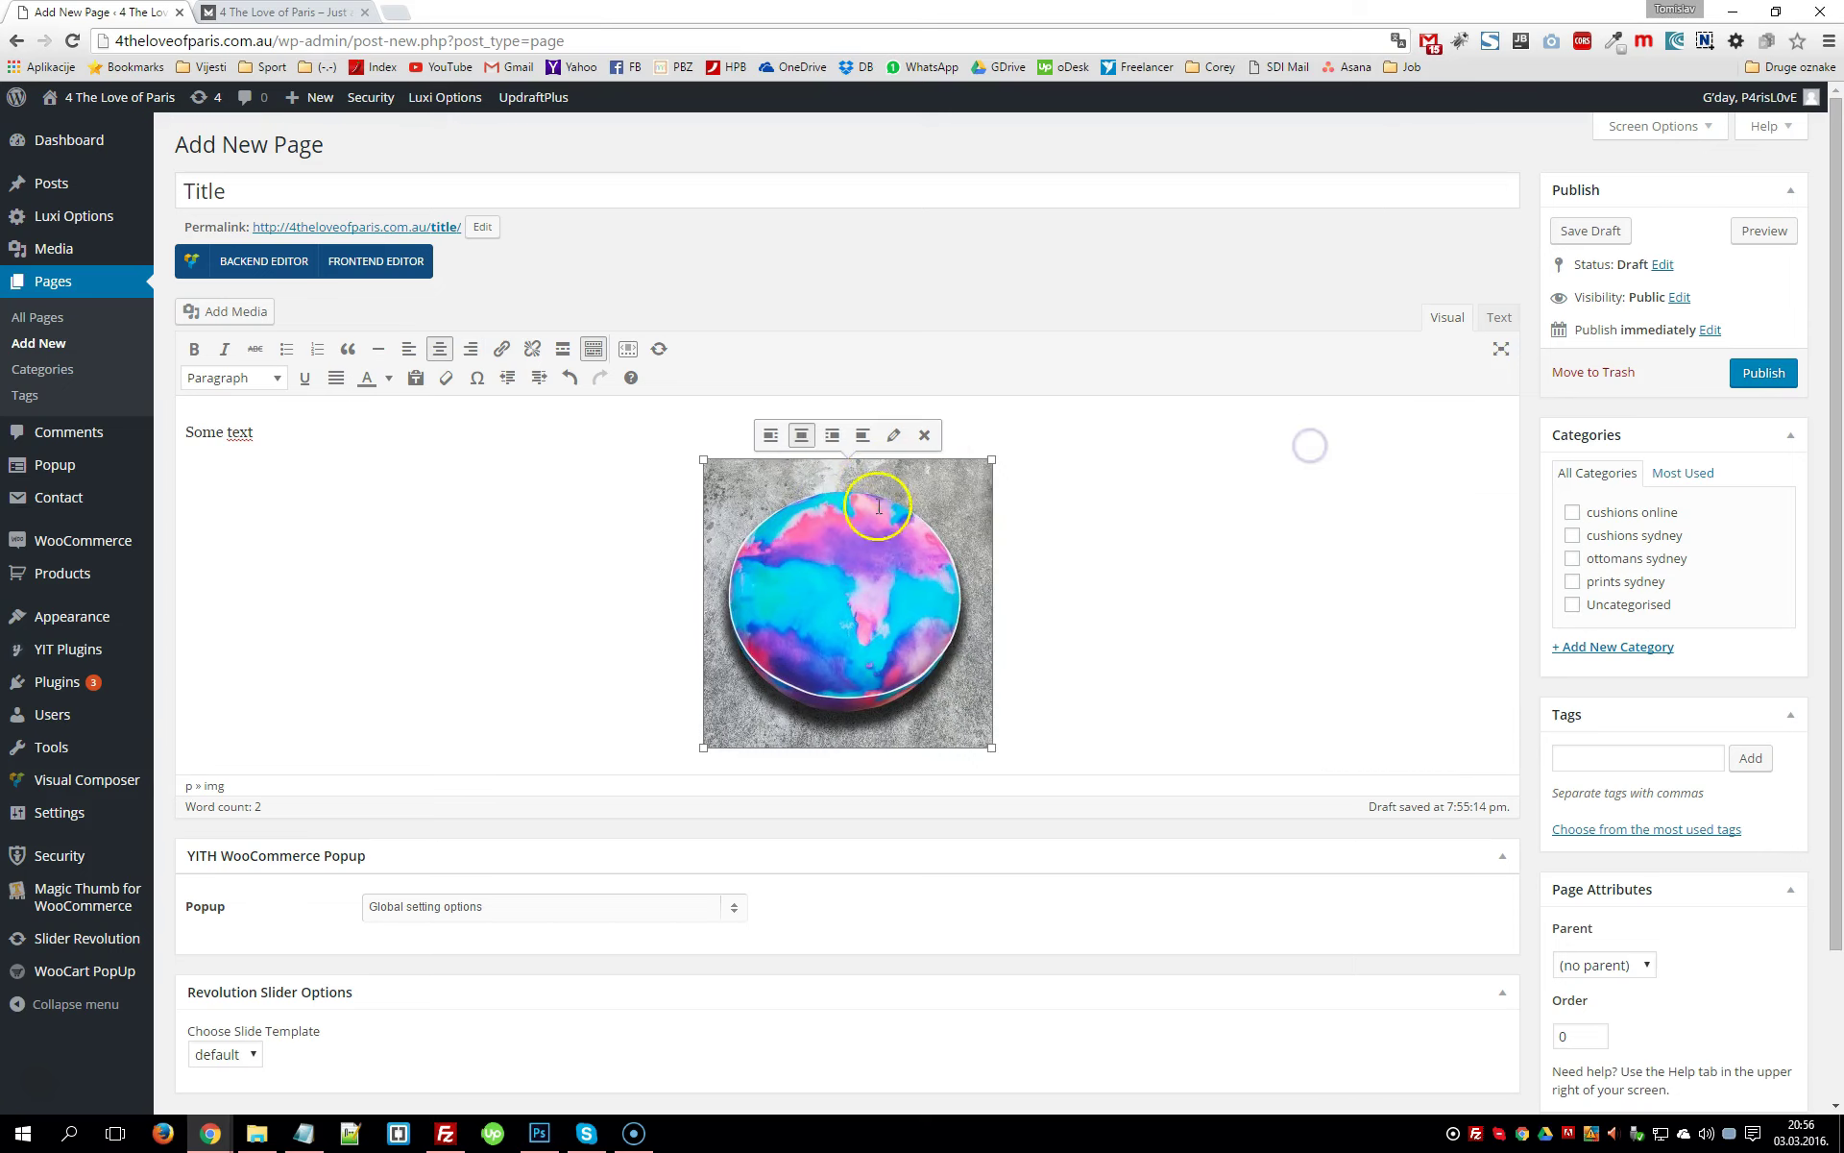
click(779, 434)
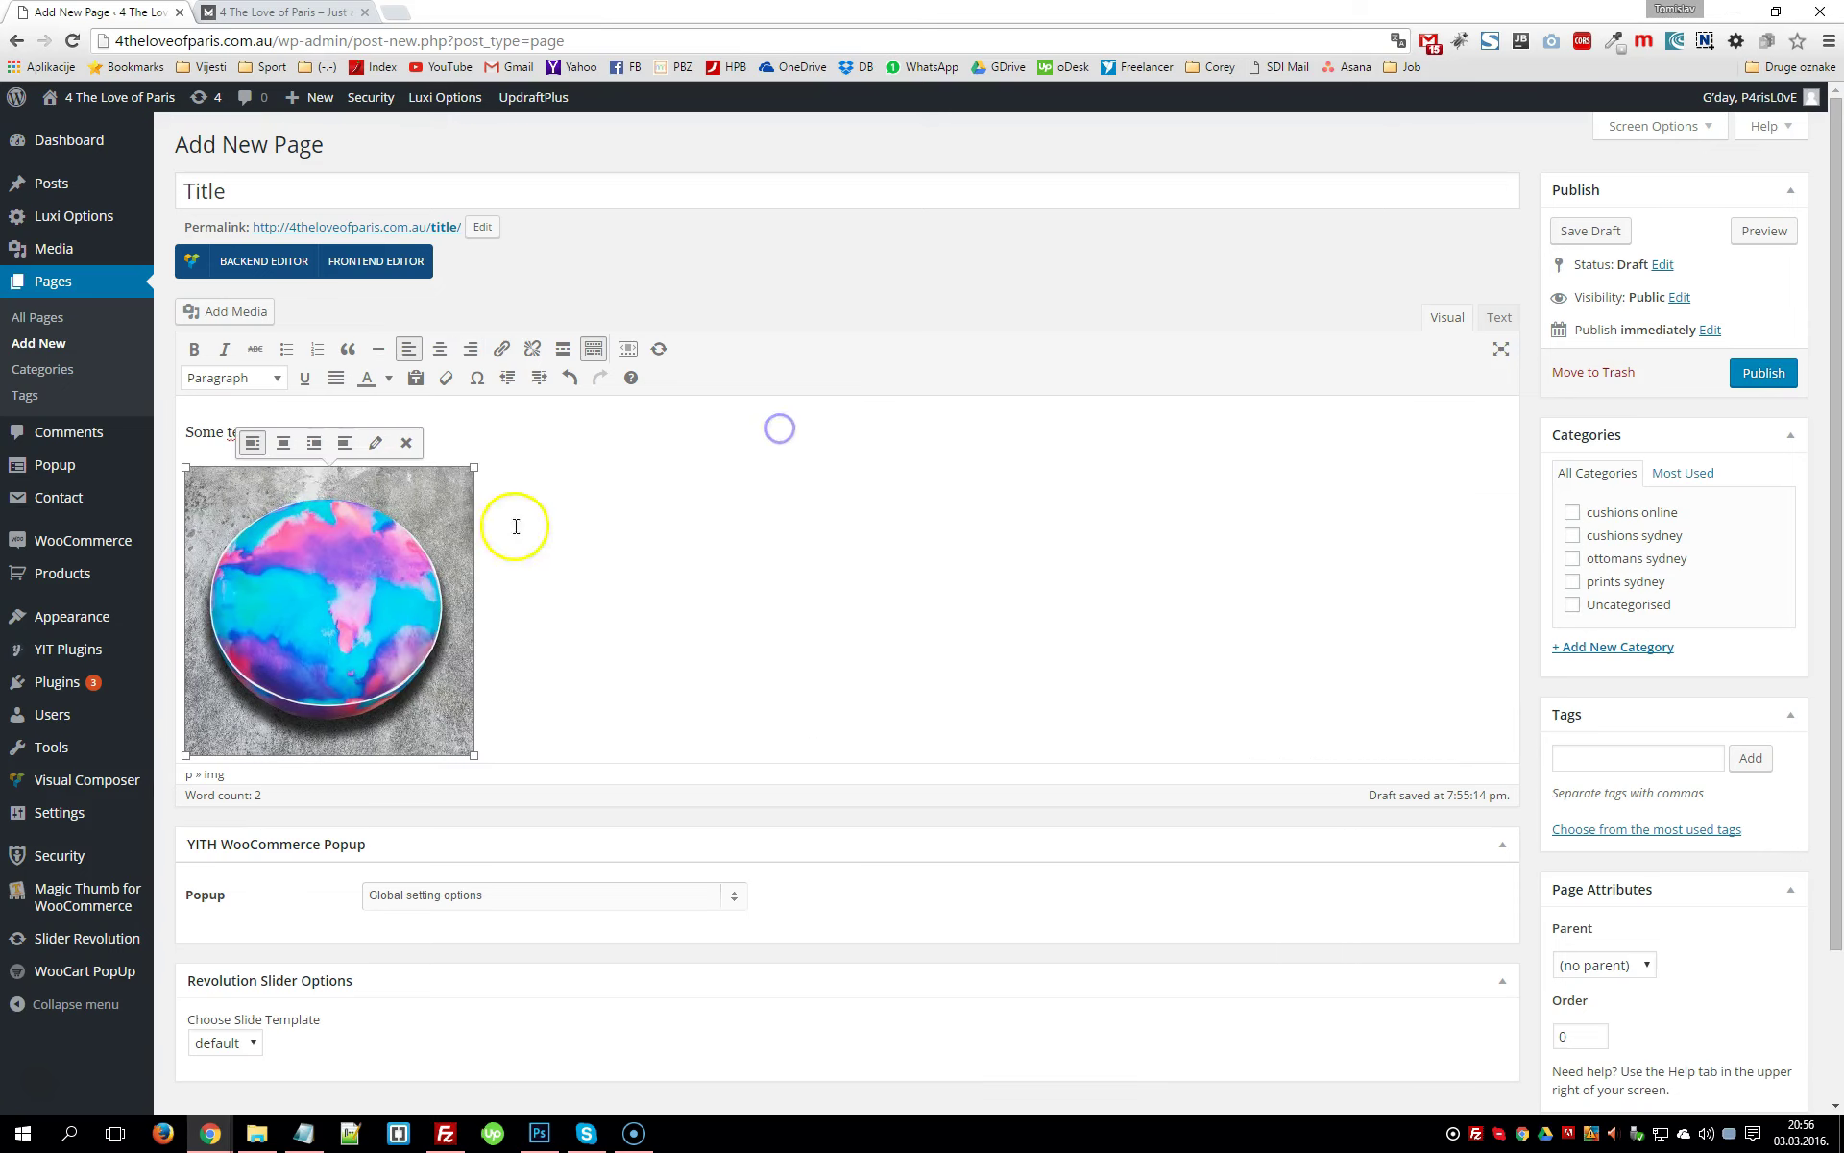
click(406, 445)
Try bold and italic formatting on the line "Some text" in the page content
click(289, 428)
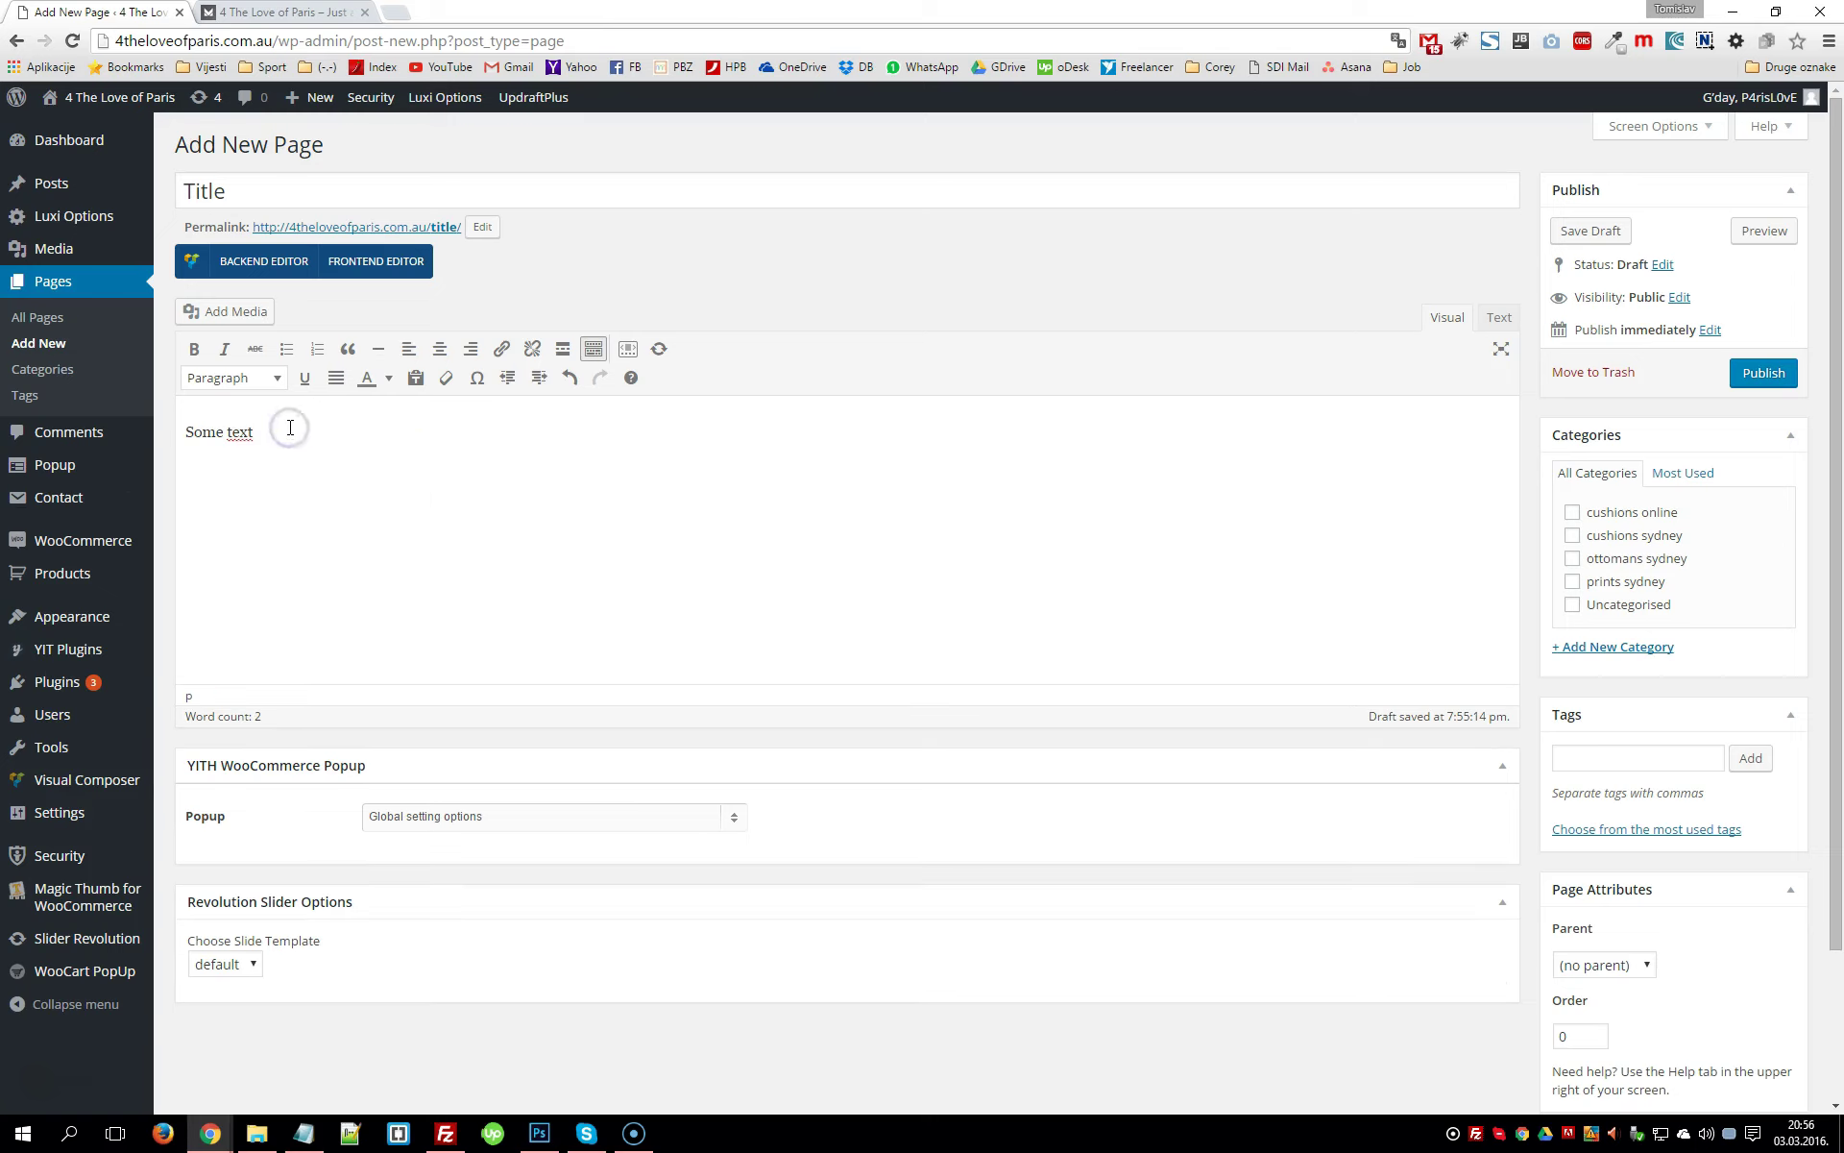
drag(296, 432, 184, 432)
click(193, 348)
click(222, 351)
click(195, 350)
click(222, 351)
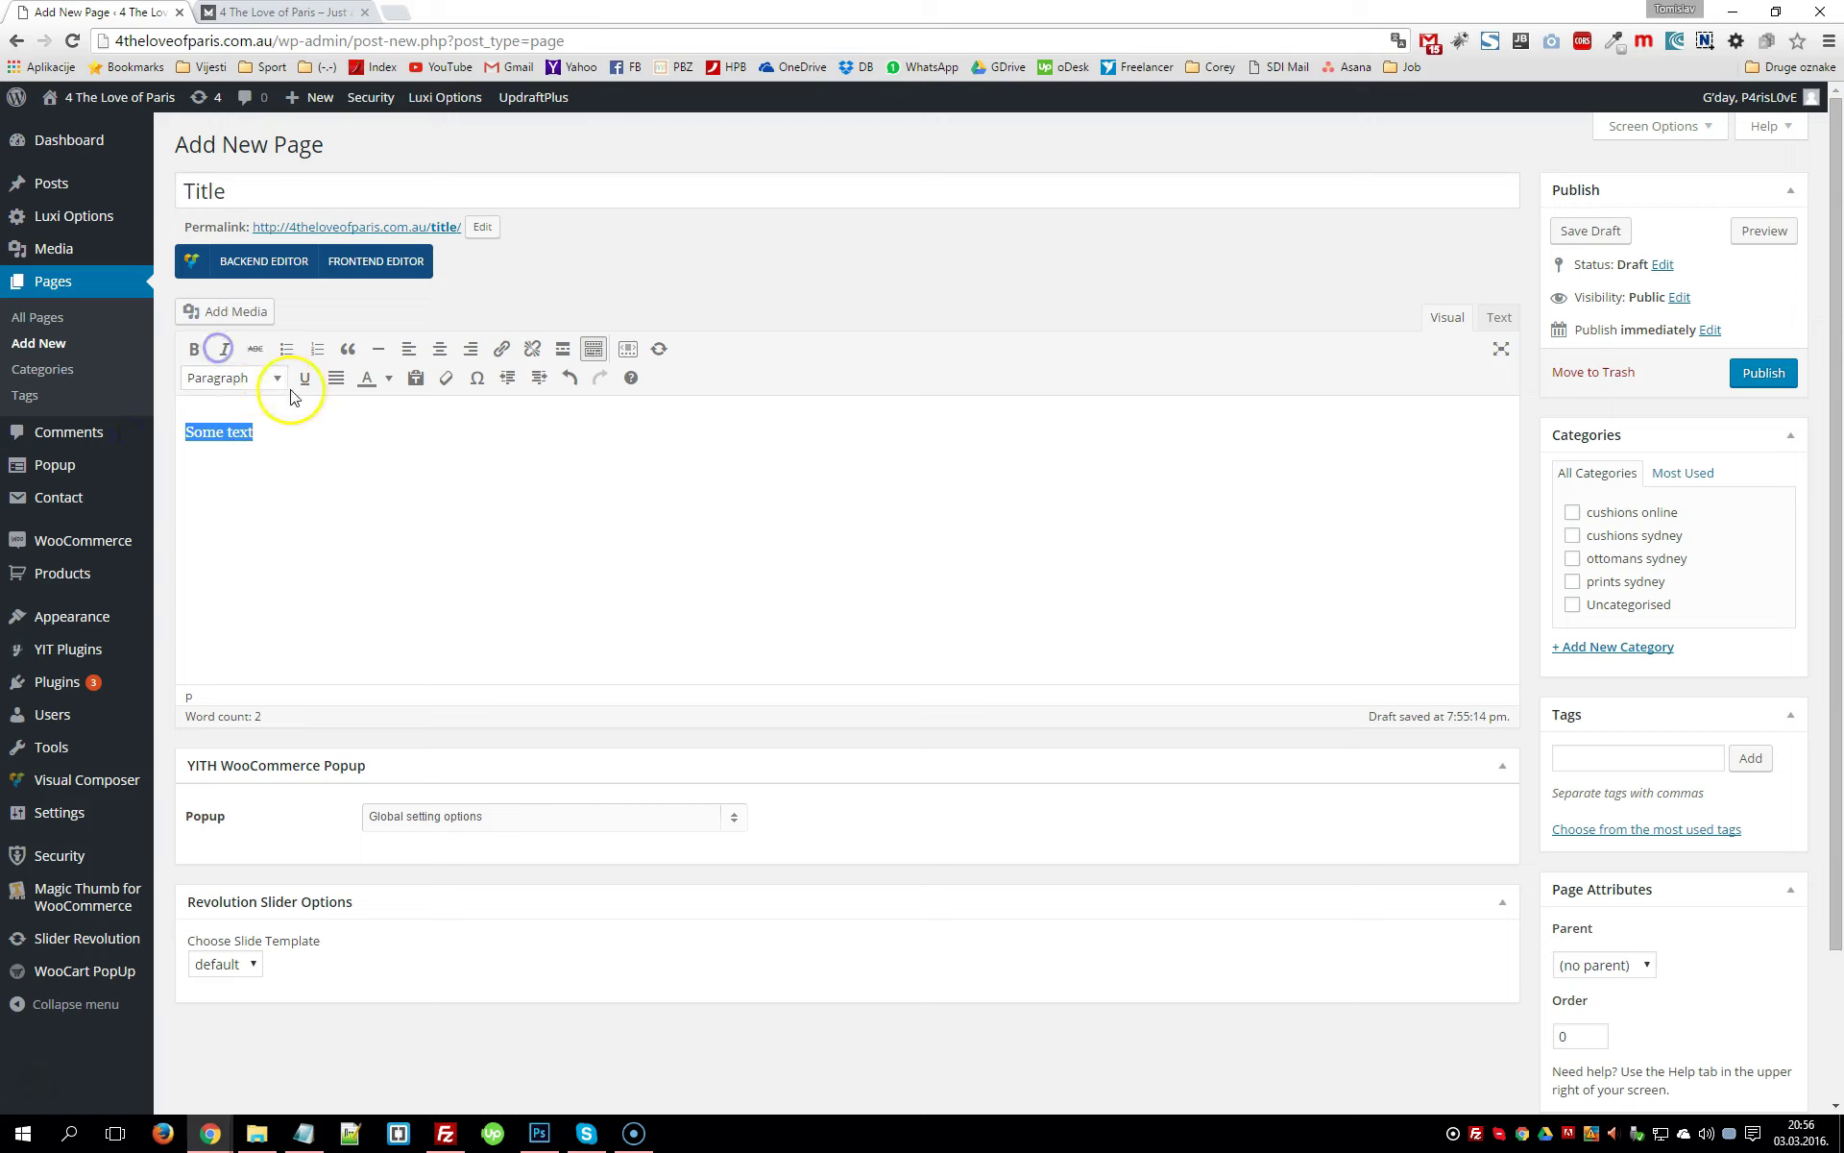
click(307, 470)
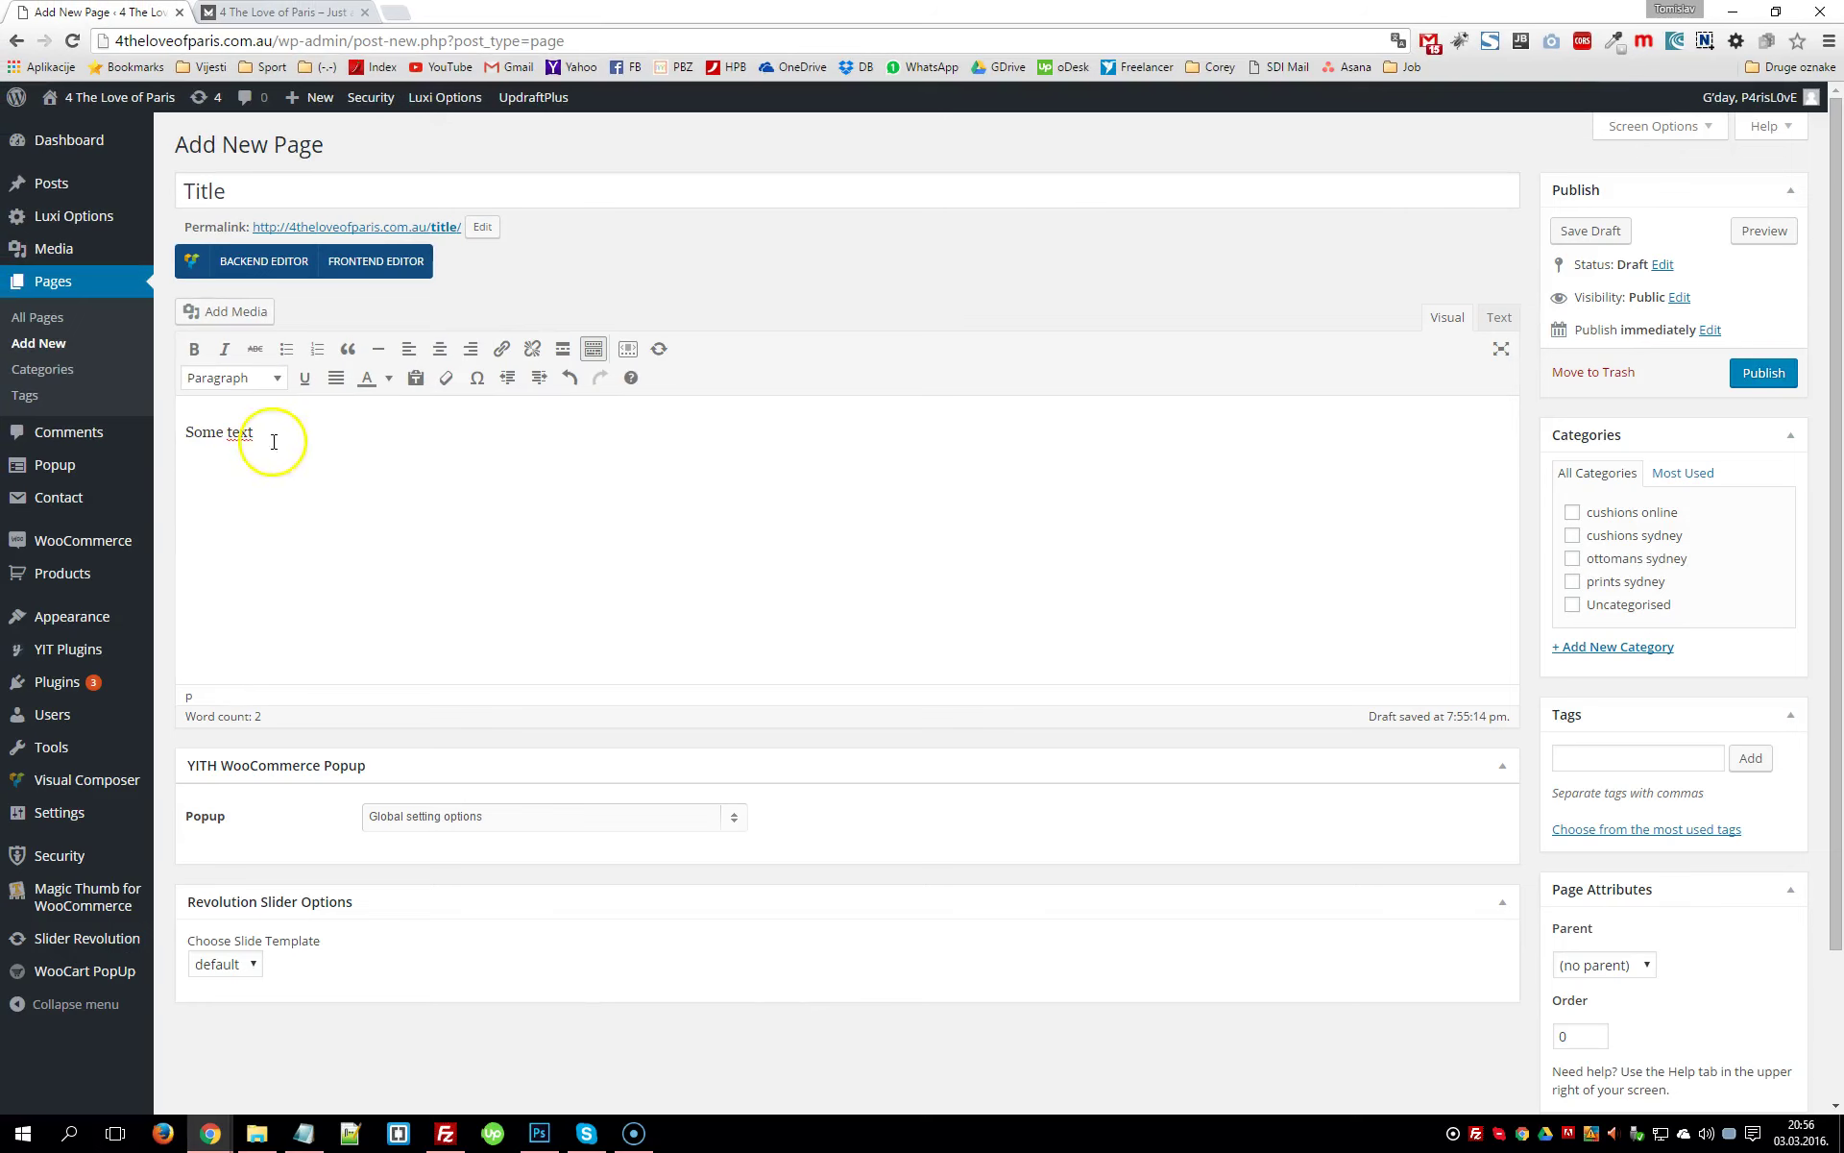
click(498, 349)
click(903, 565)
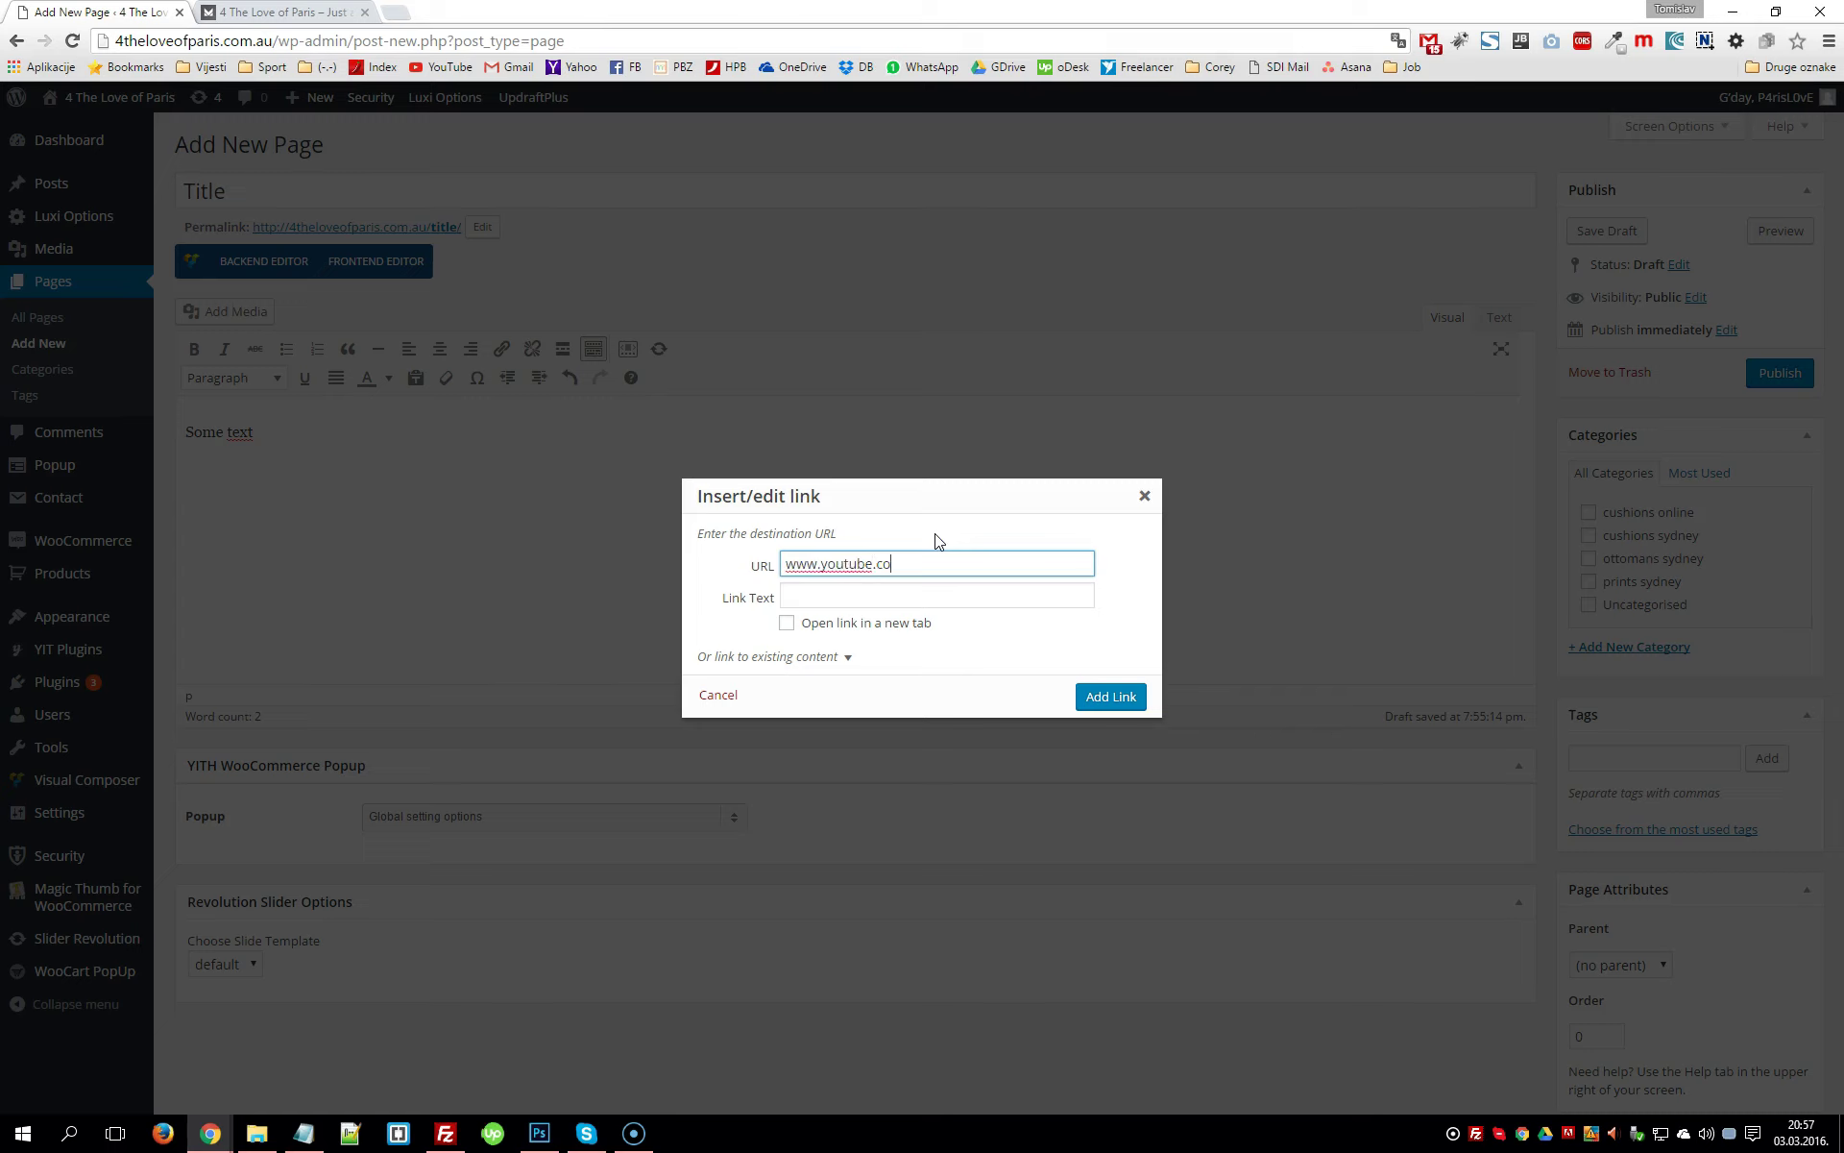
key(Tab)
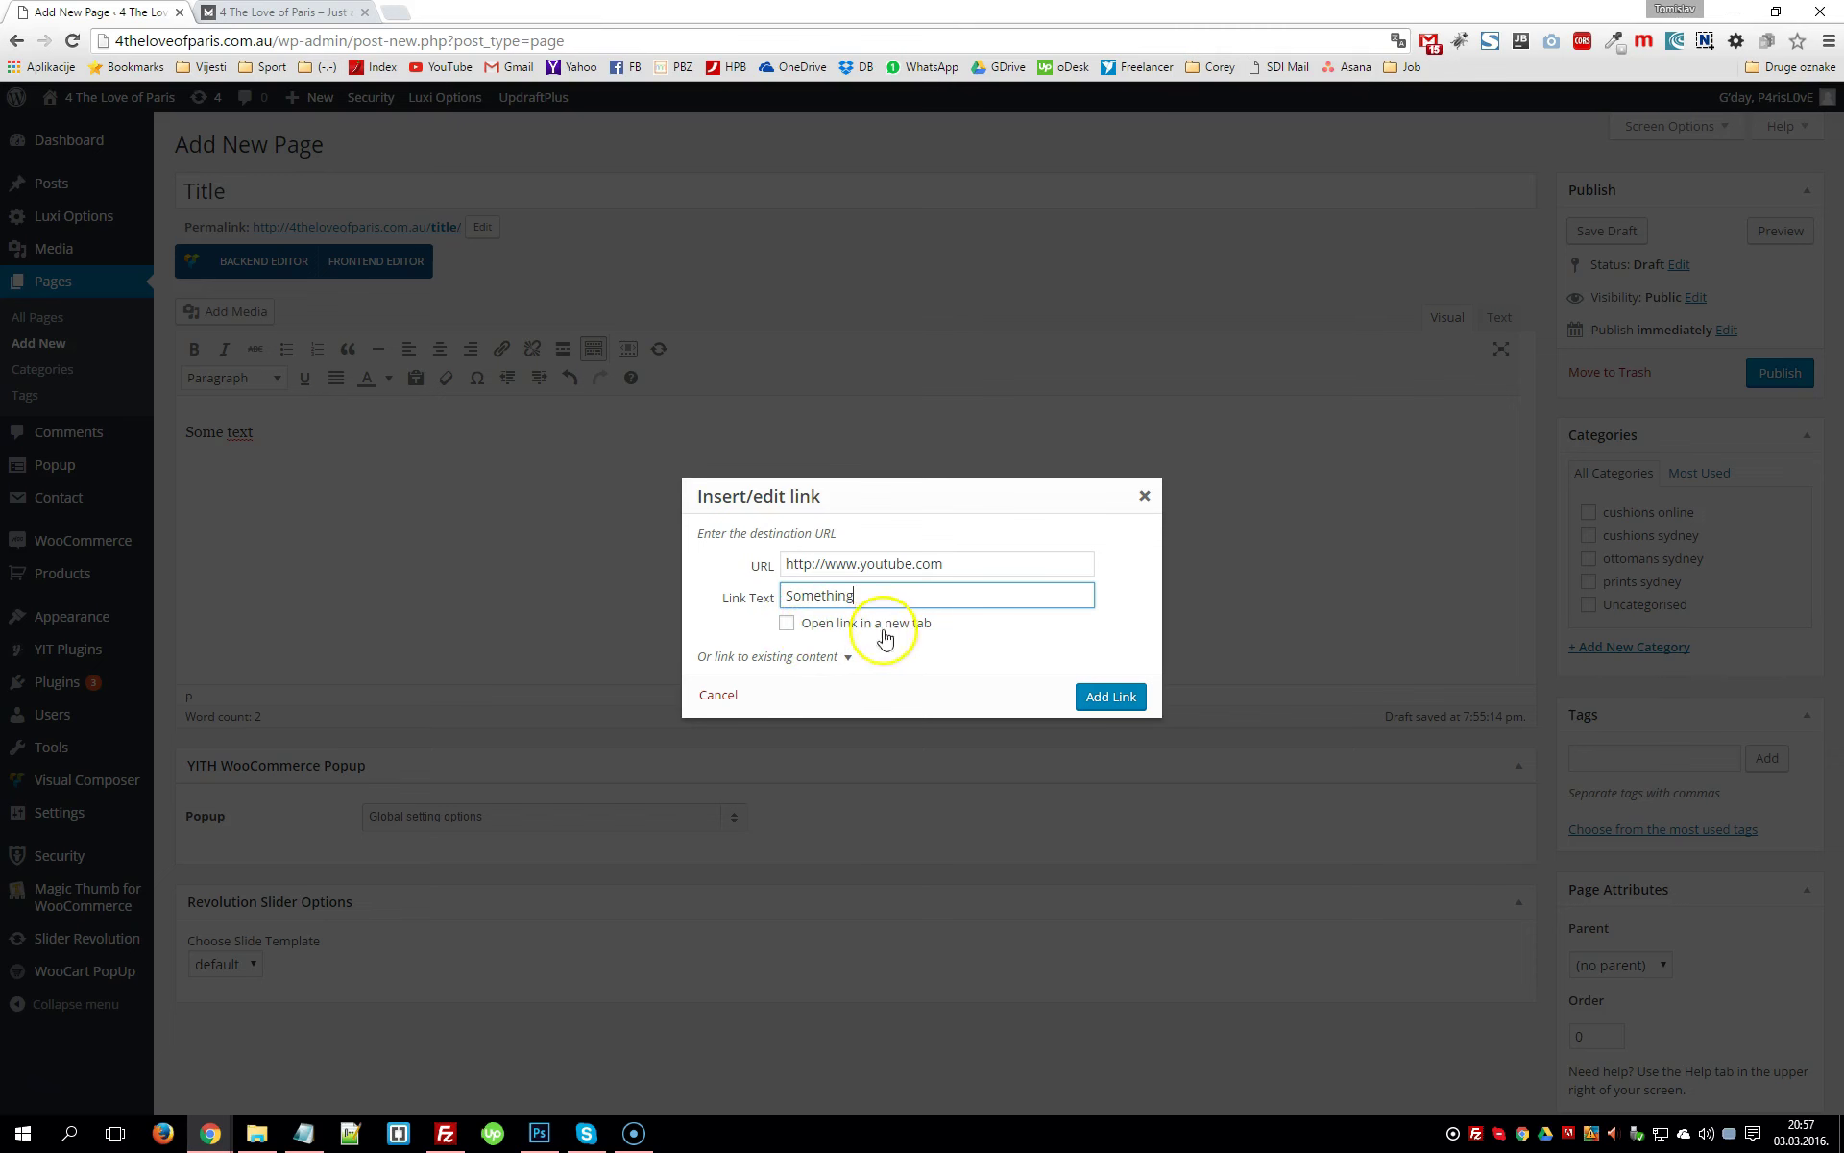
click(1124, 704)
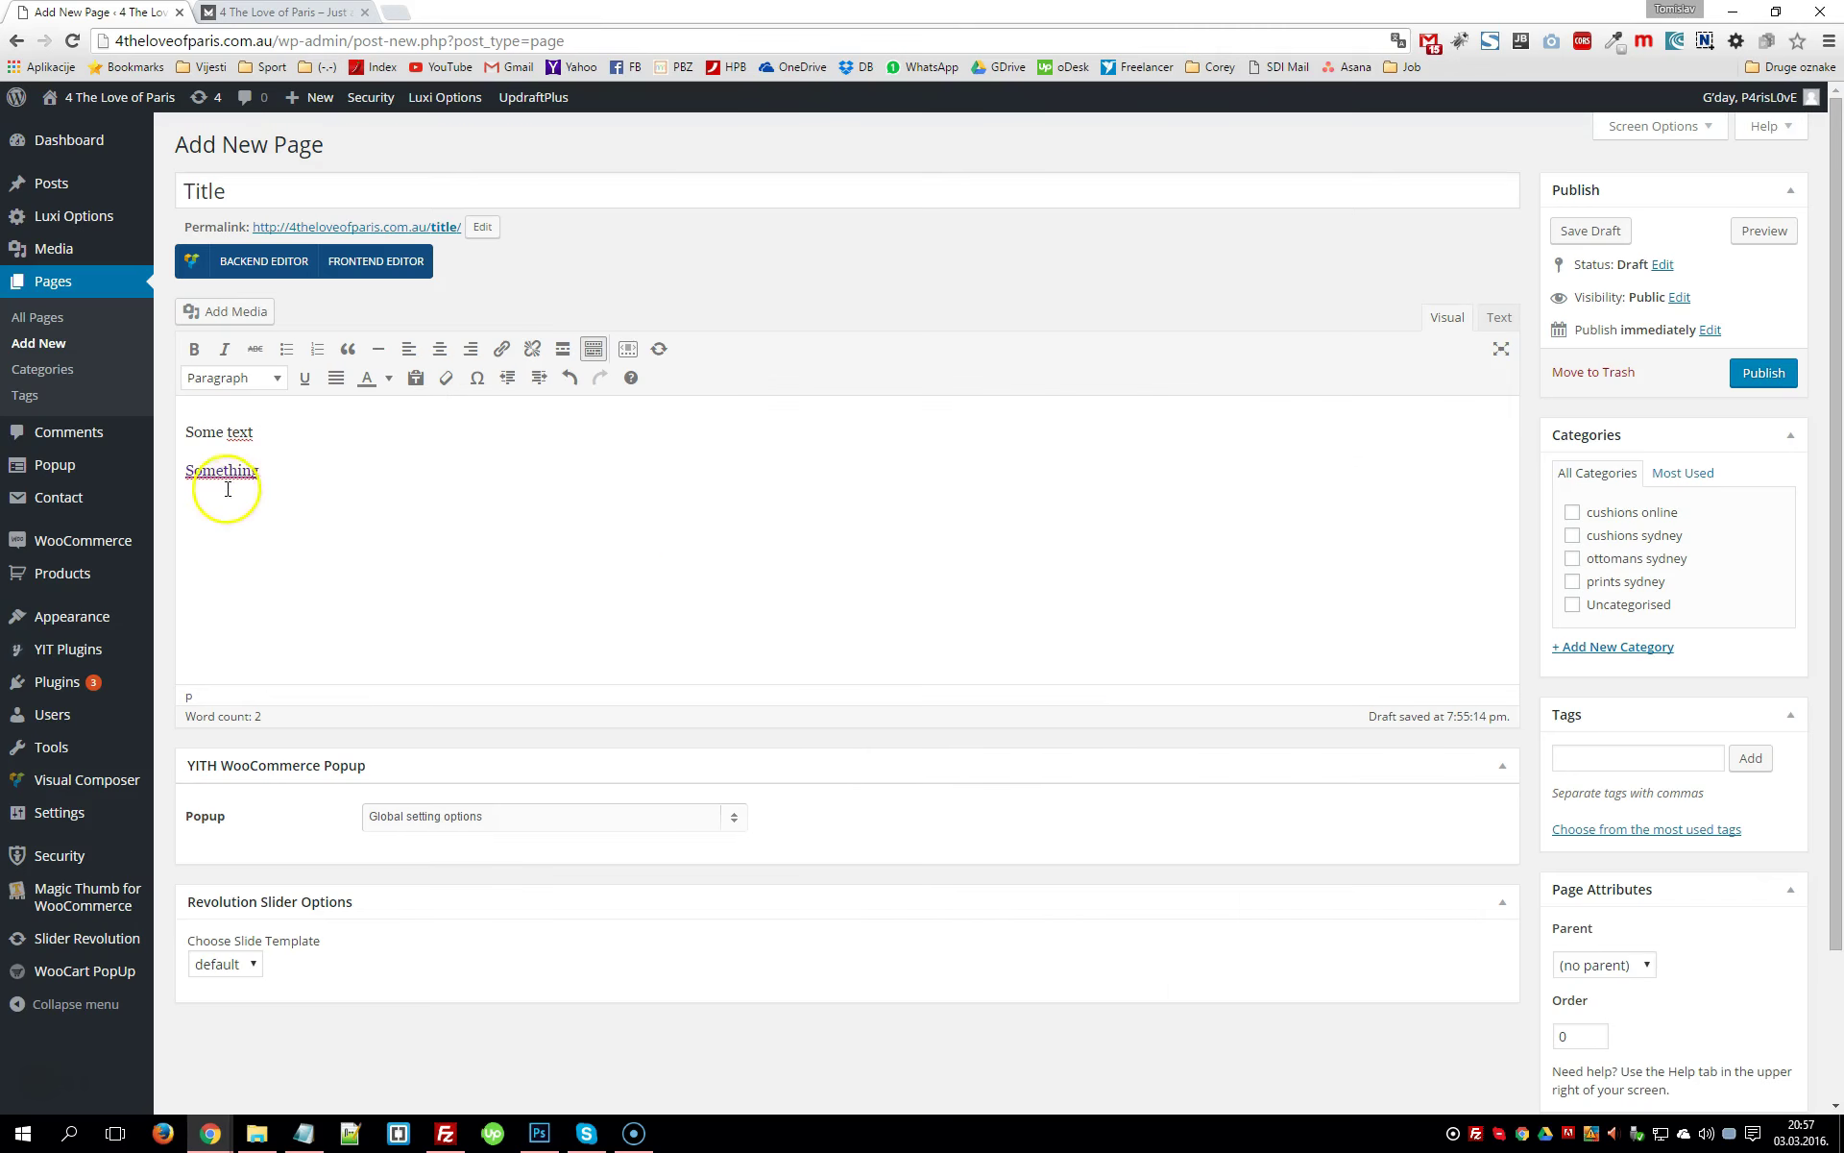
Open the "Something" link for editing, check its URL and link text, and close the dialog without changes
double_click(248, 470)
click(299, 470)
drag(290, 470, 177, 476)
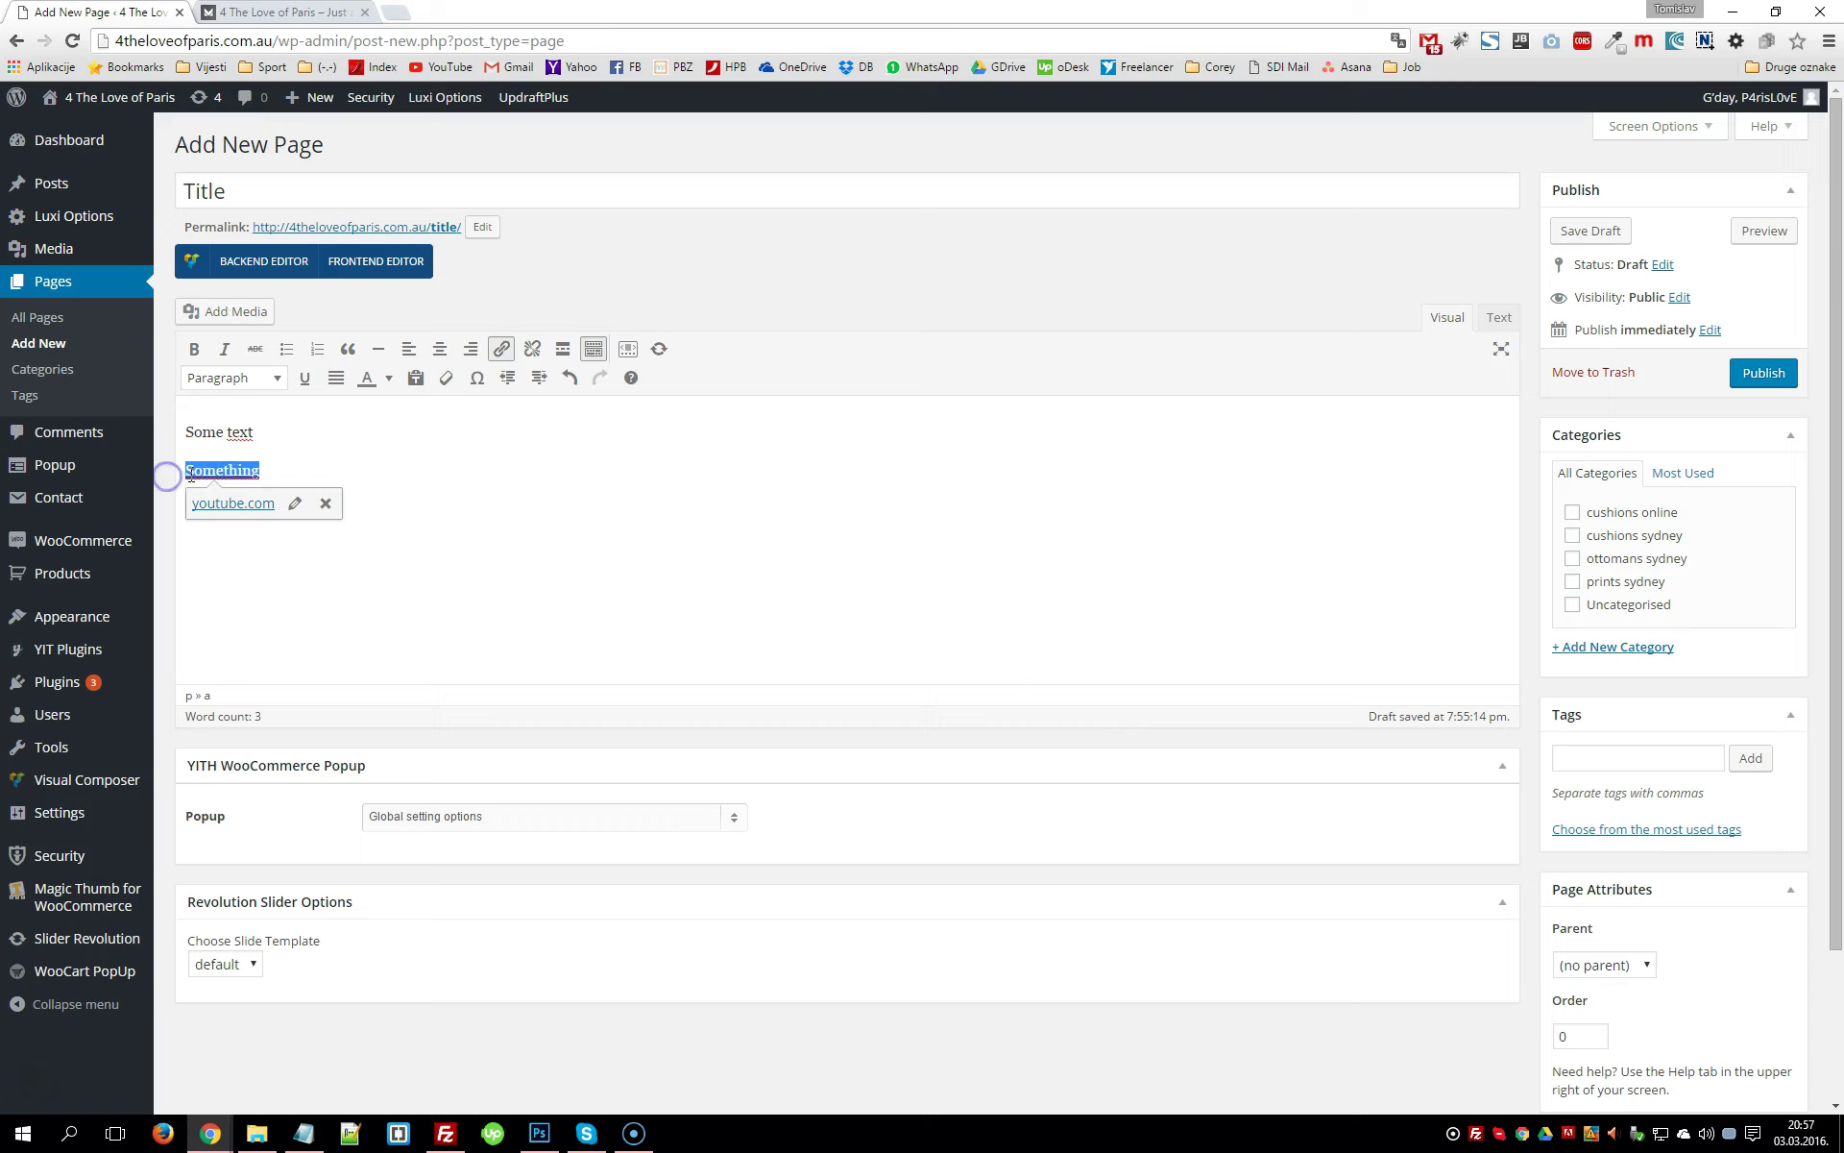
click(289, 506)
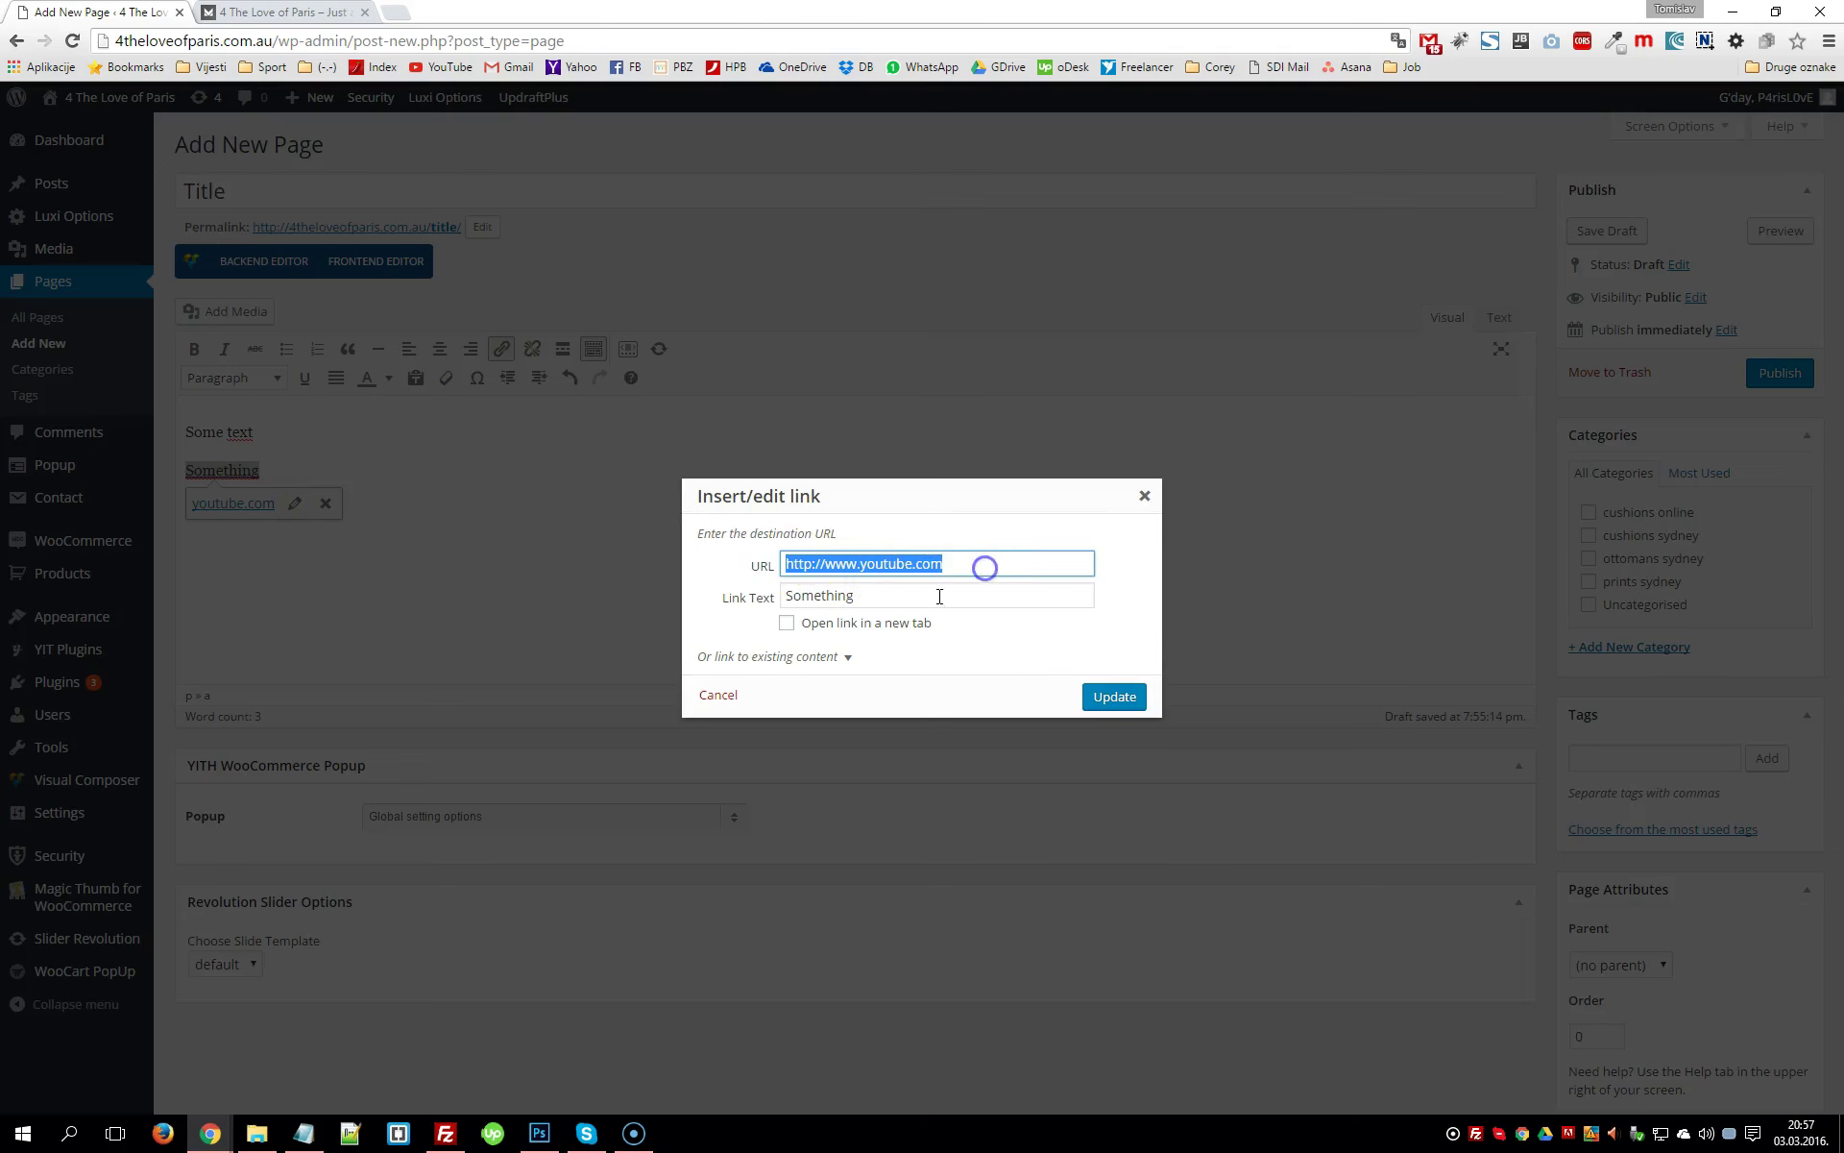
click(1145, 495)
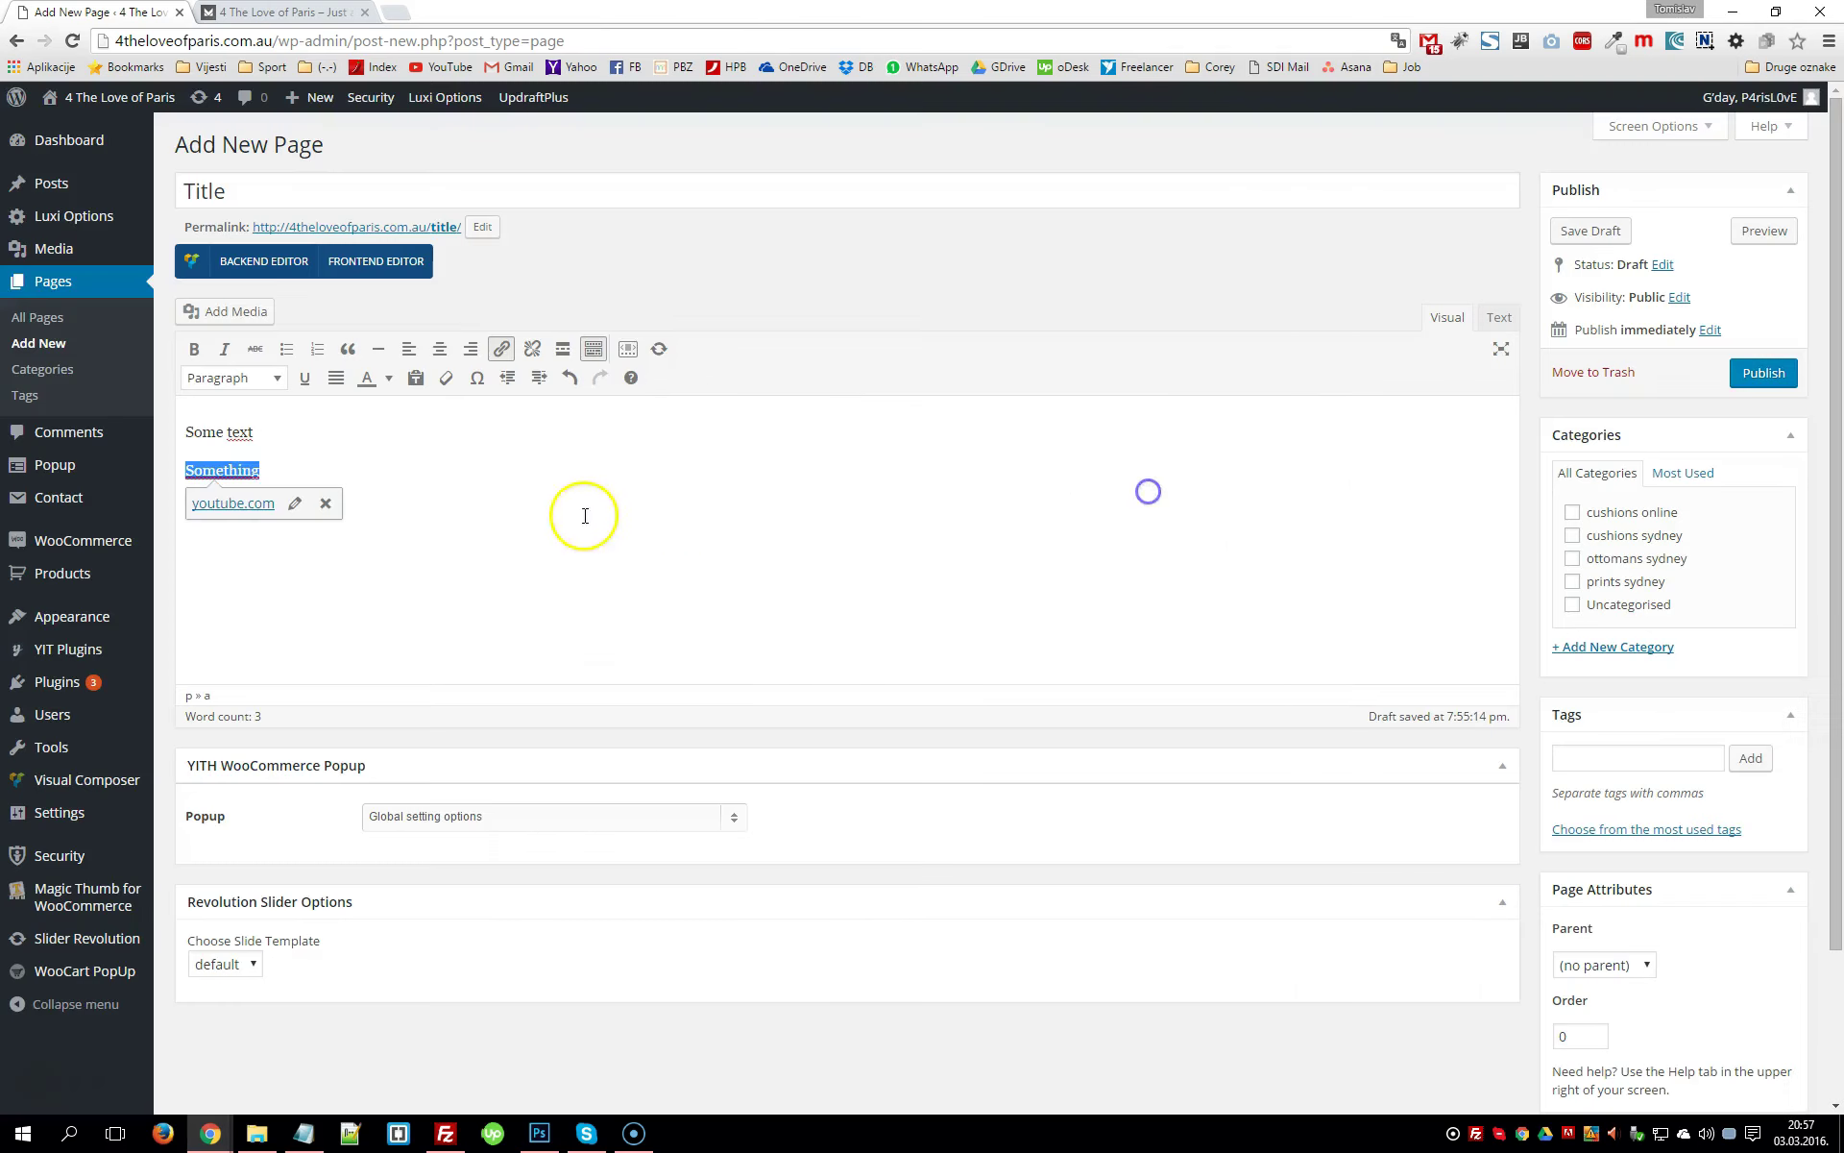
Remove the hyperlink from the word "Something" while keeping its text
click(399, 438)
click(274, 465)
drag(286, 470, 159, 469)
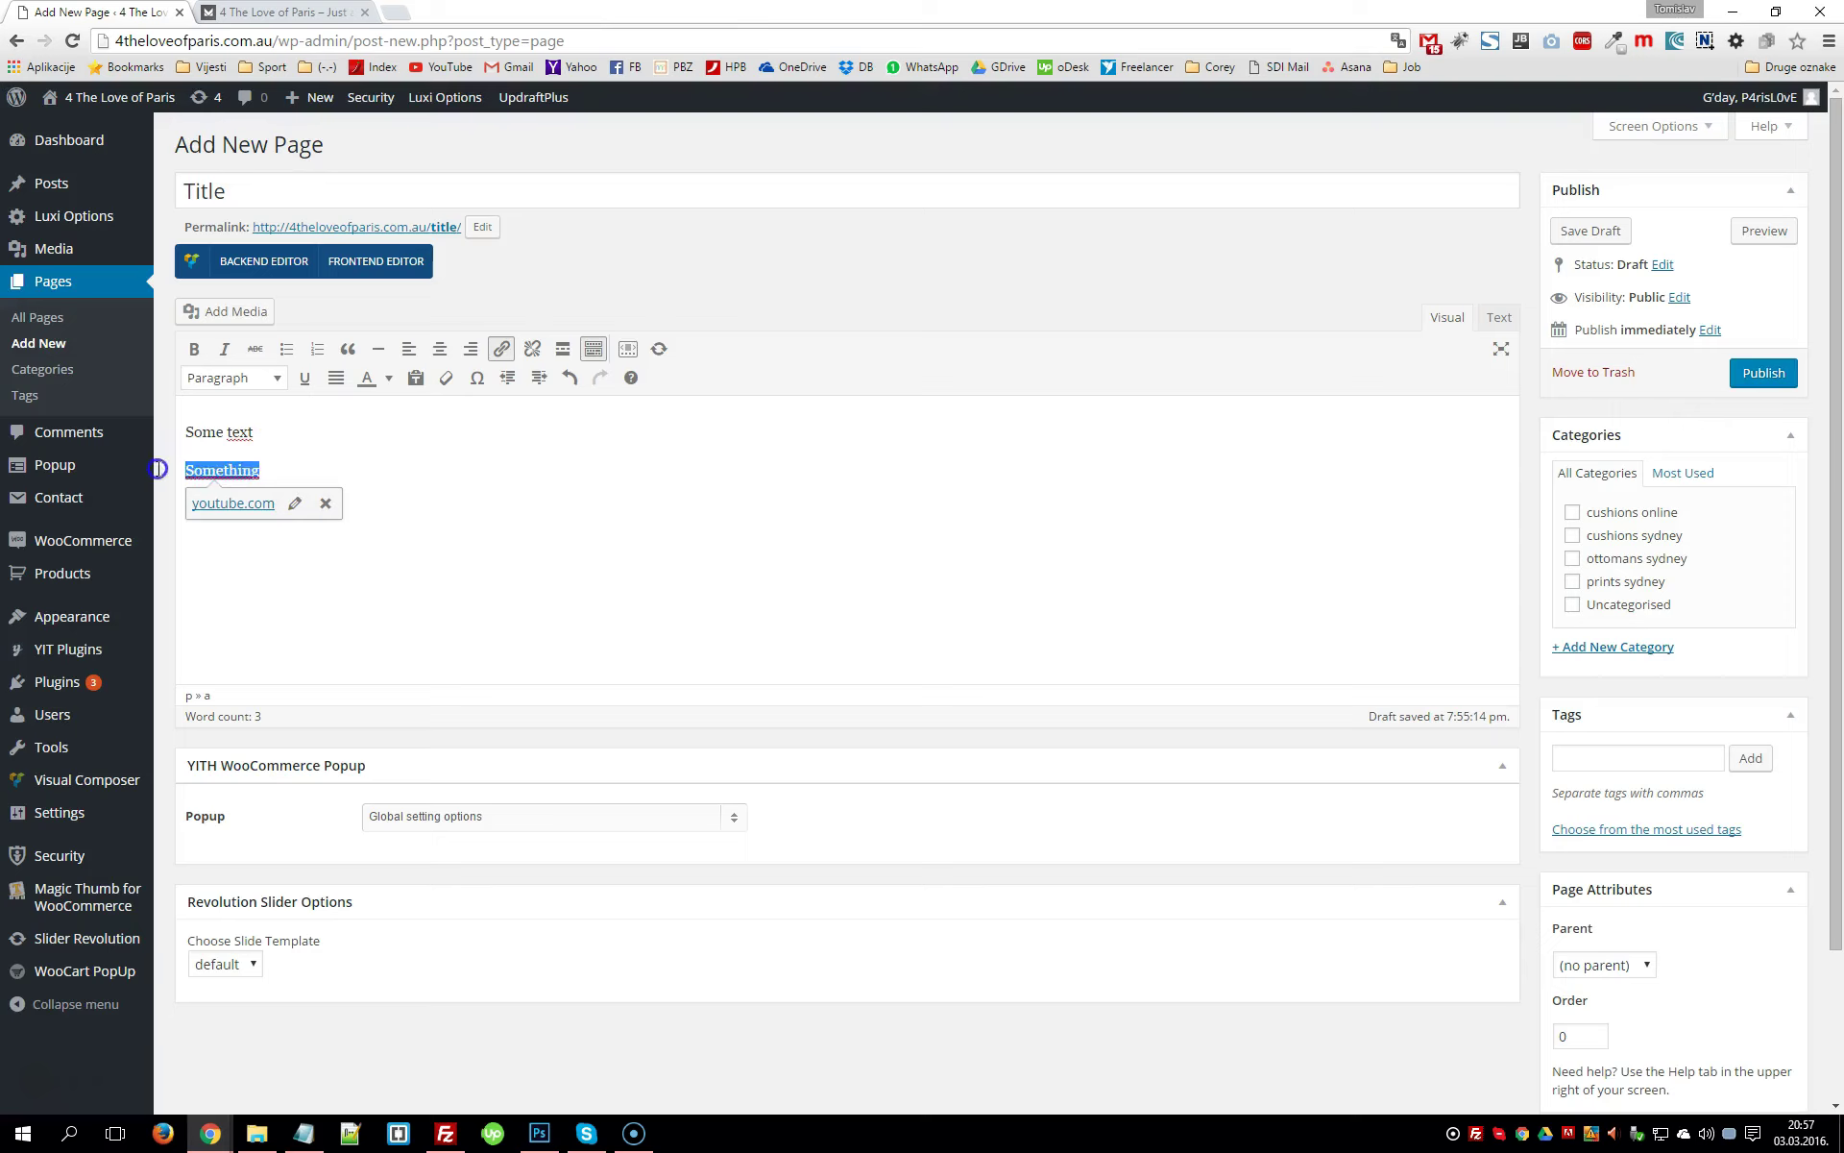
click(327, 504)
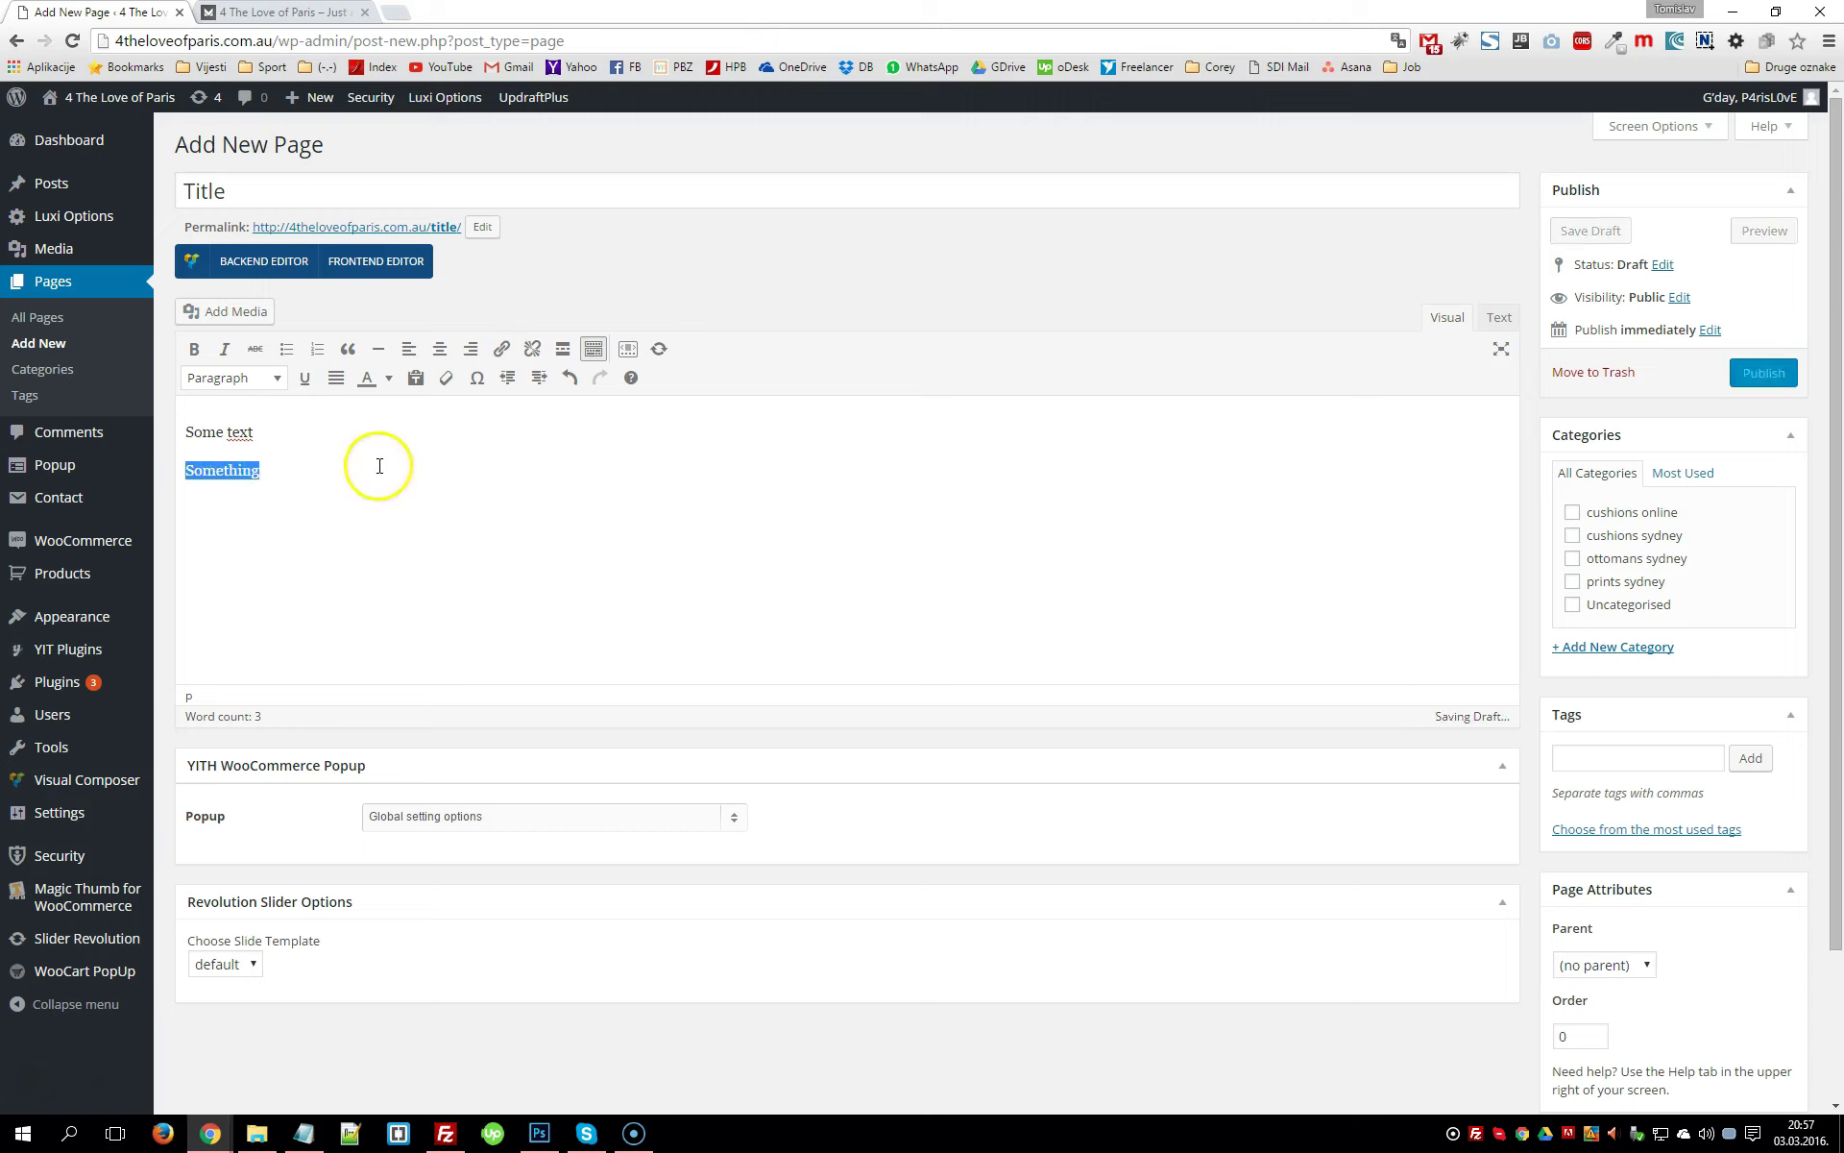
Look through the paragraph and heading styles available for the page text without applying one
click(264, 384)
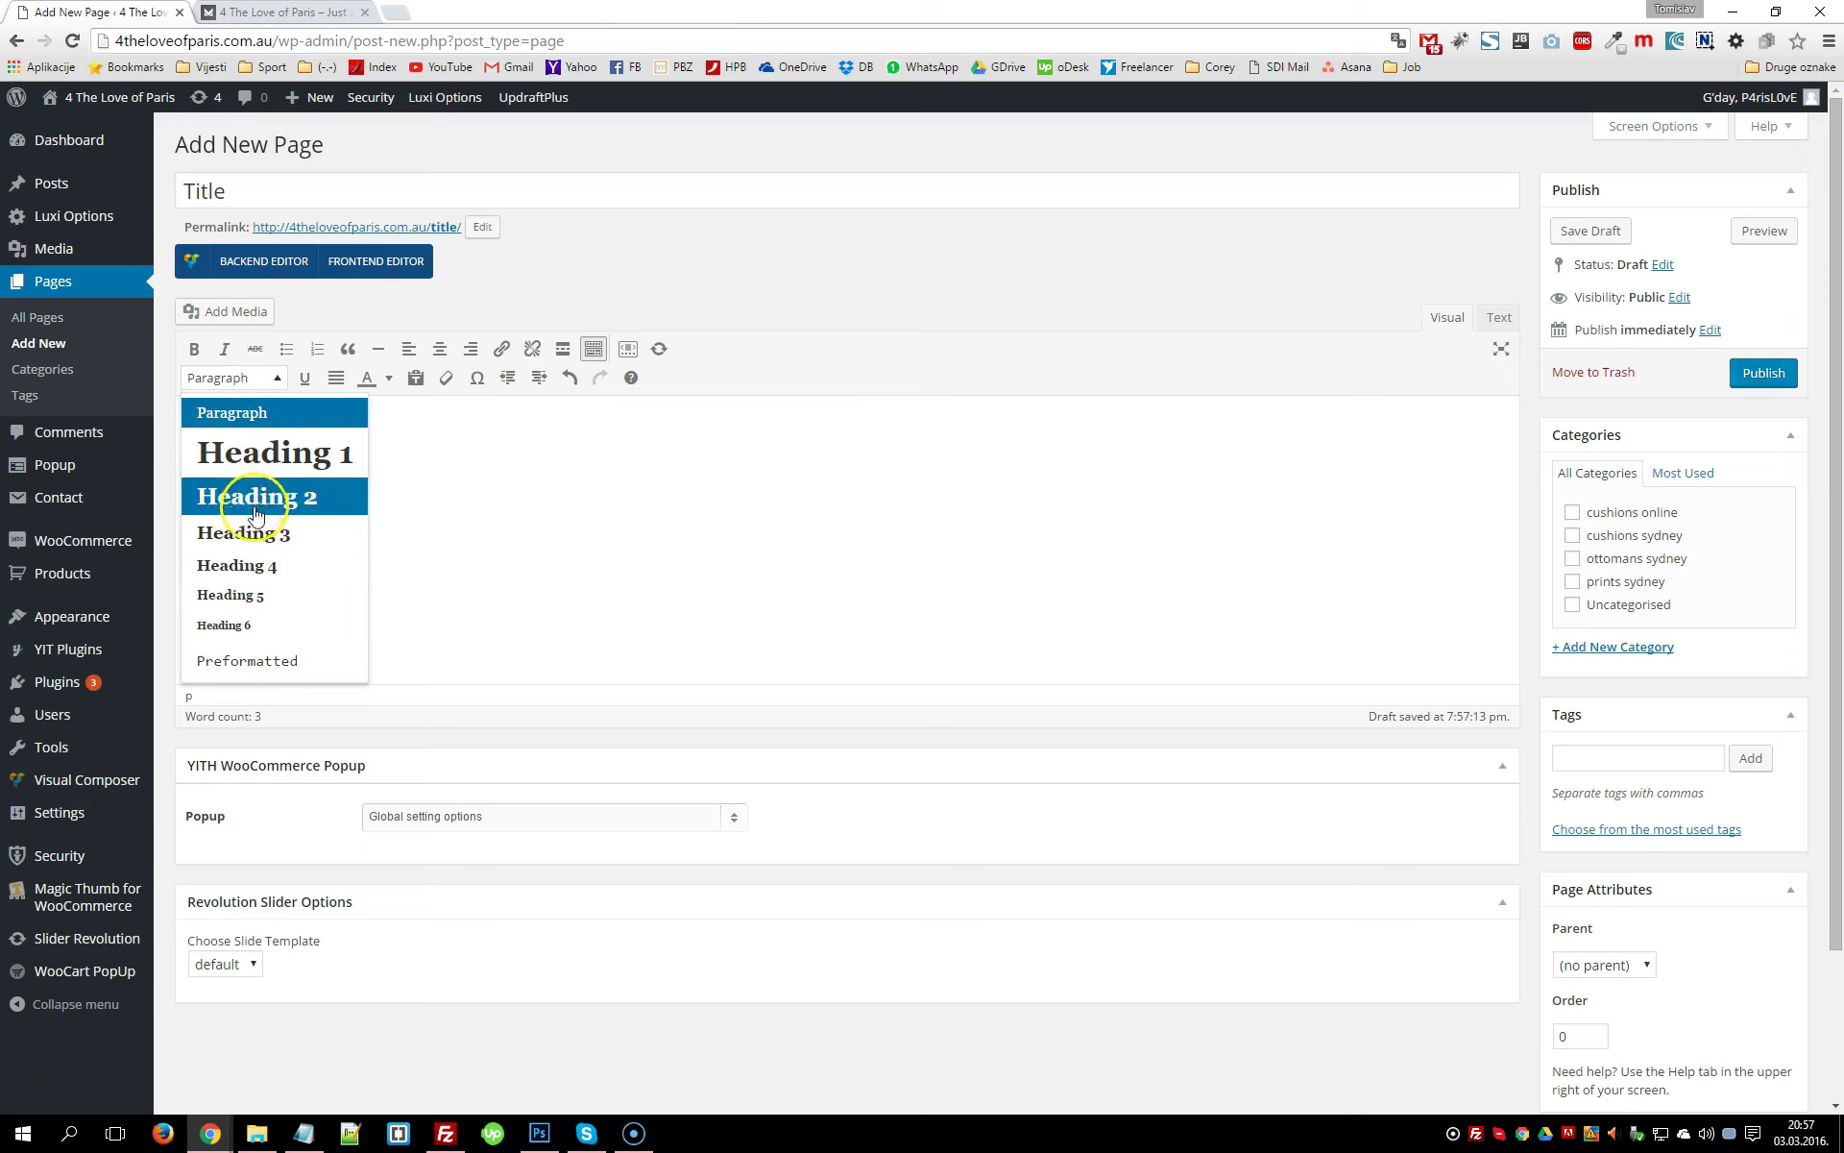
click(580, 490)
drag(249, 405, 150, 356)
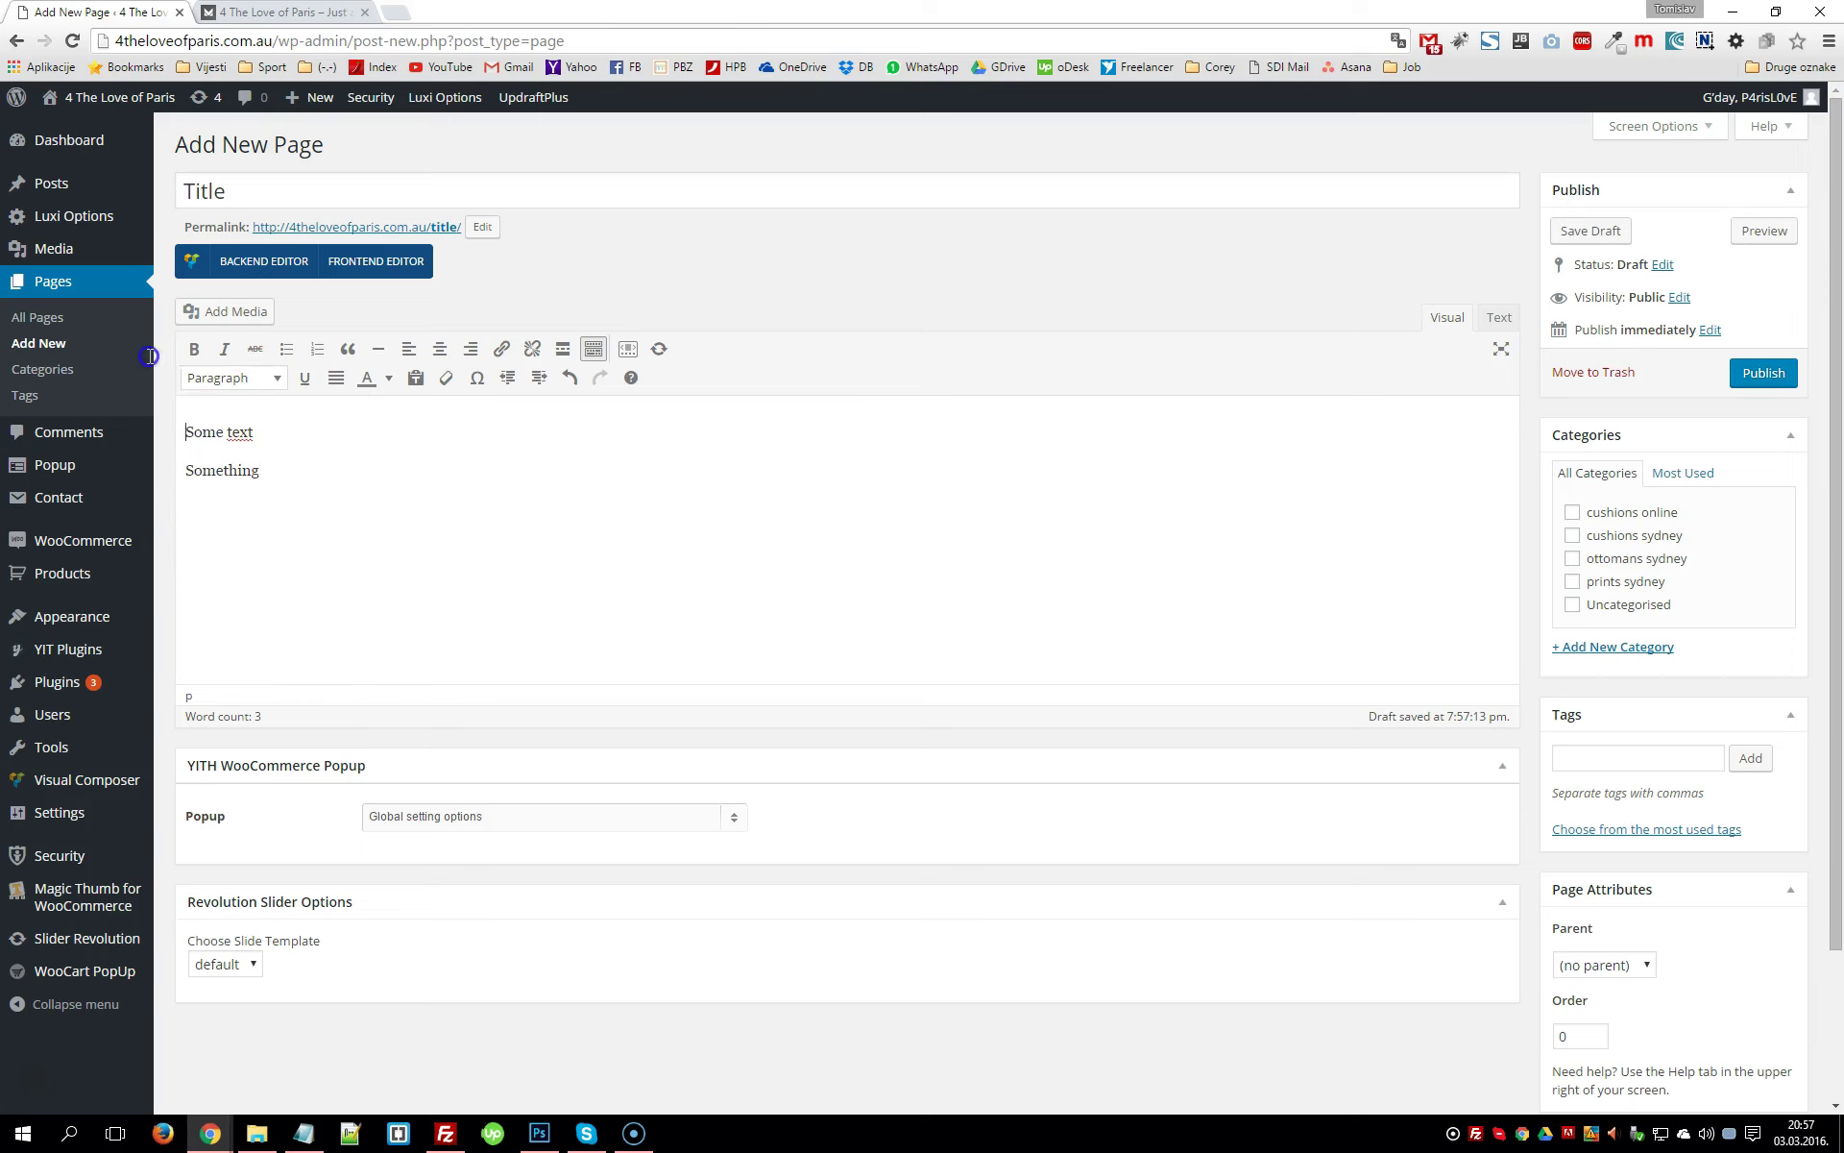
Look over the popup, slider, page attribute and featured image settings, plus the page's categories and tags
scroll(580, 588, down, 1)
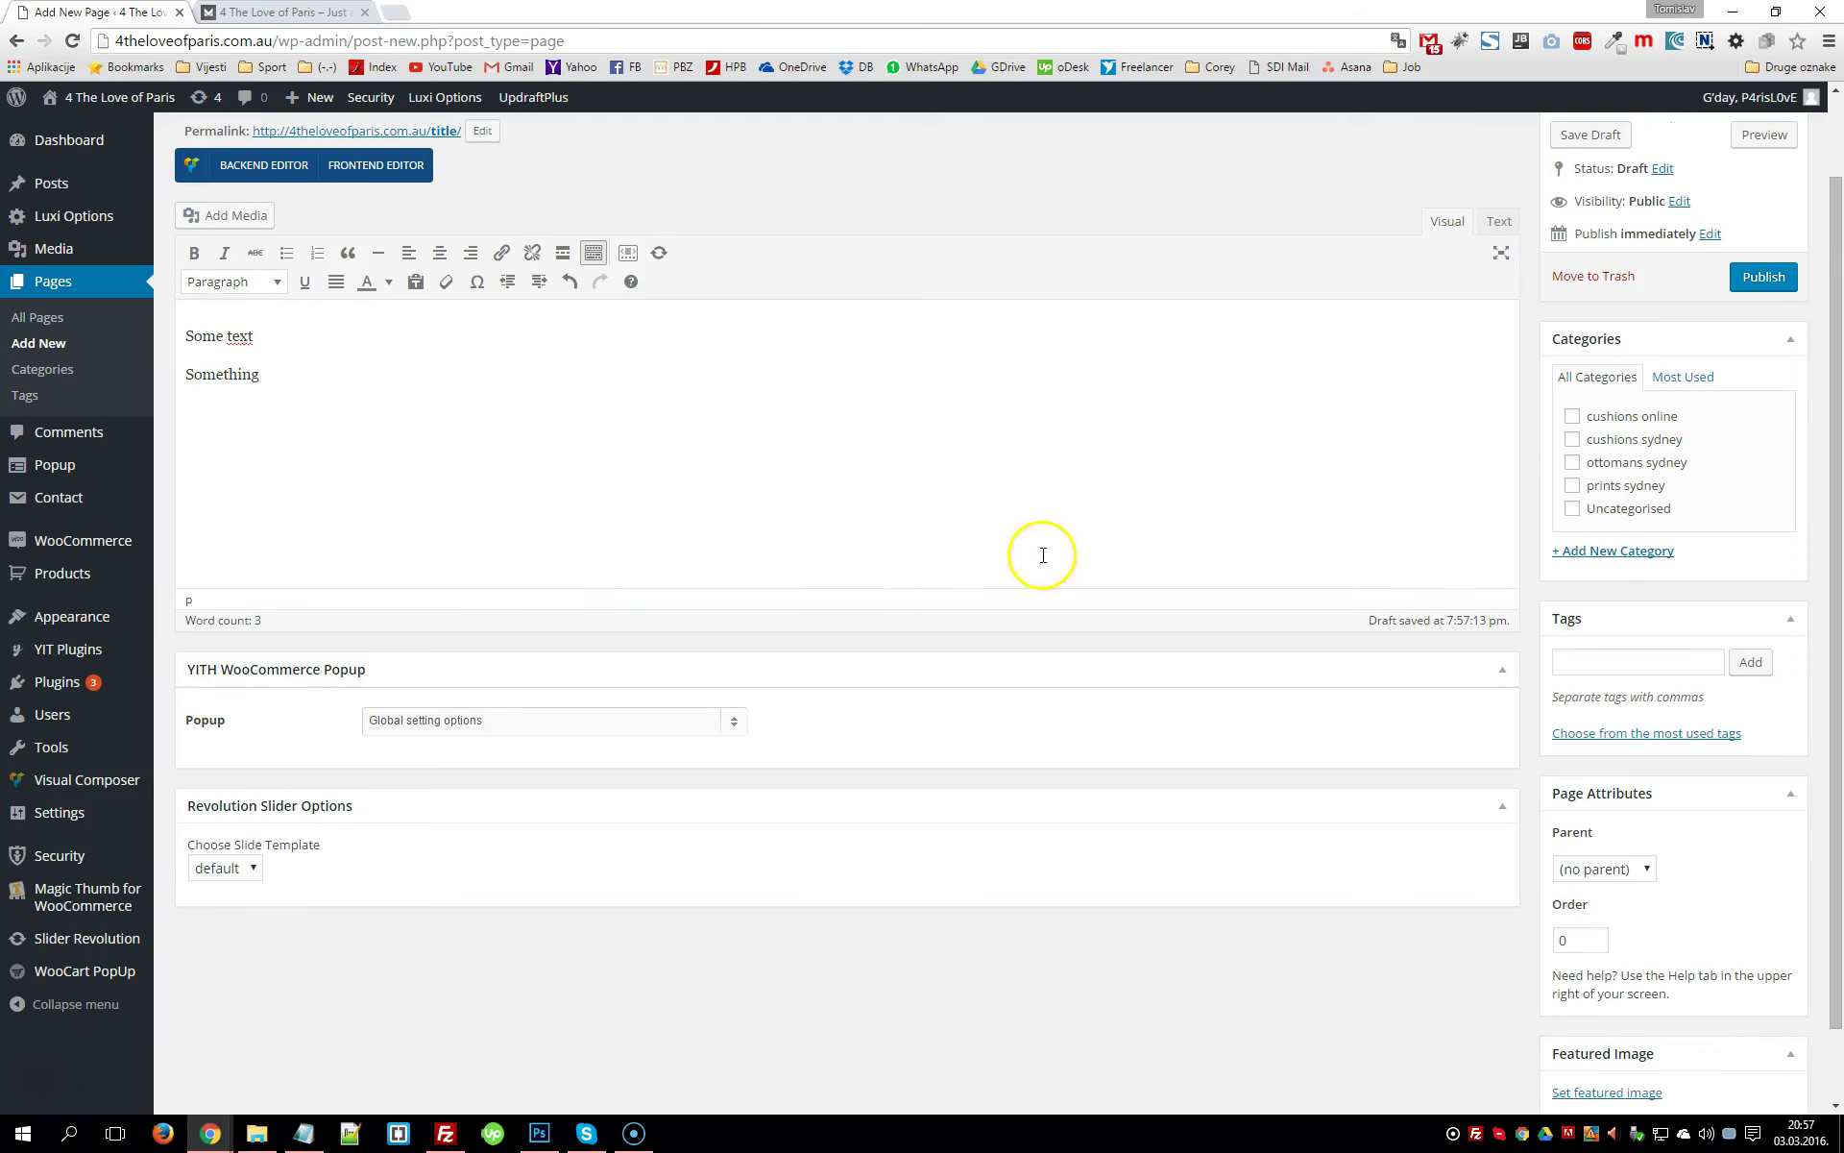
scroll(1189, 651, down, 1)
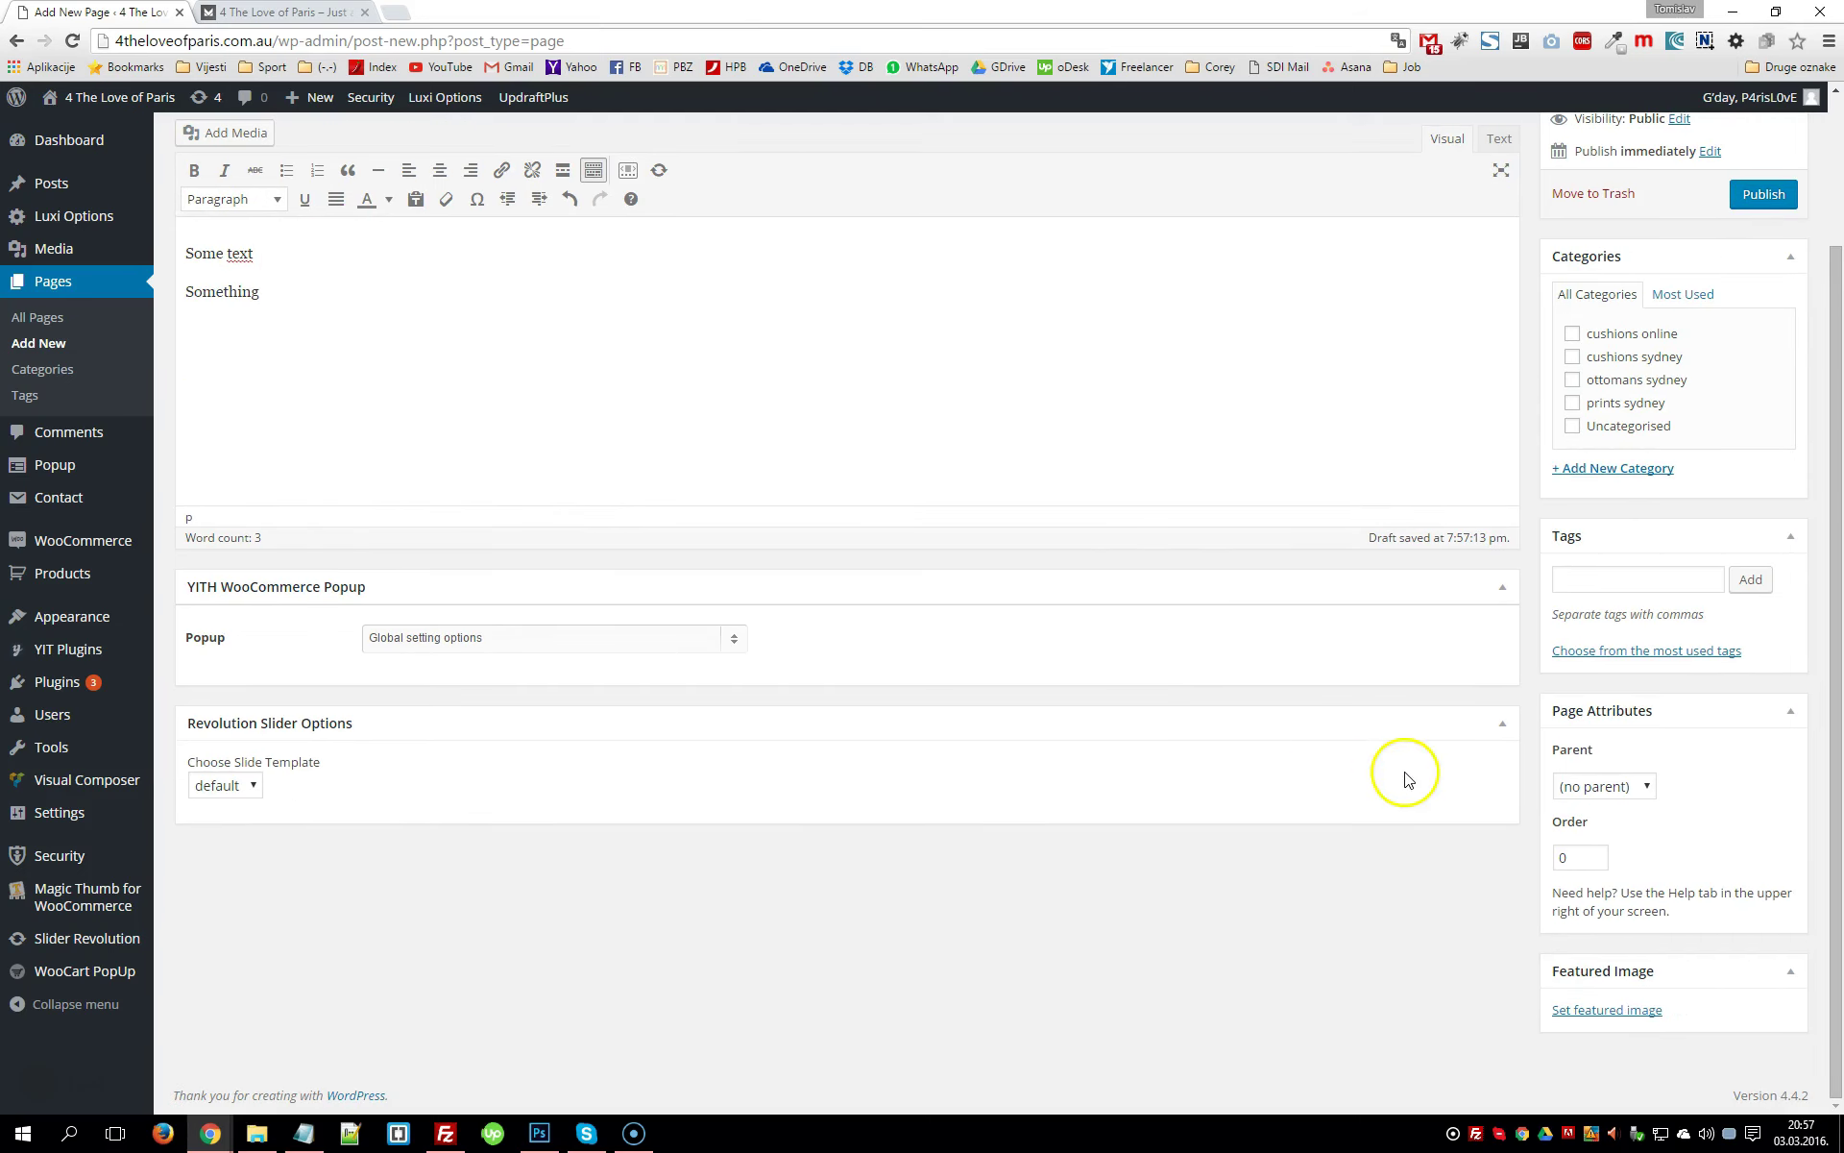
scroll(1356, 756, up, 2)
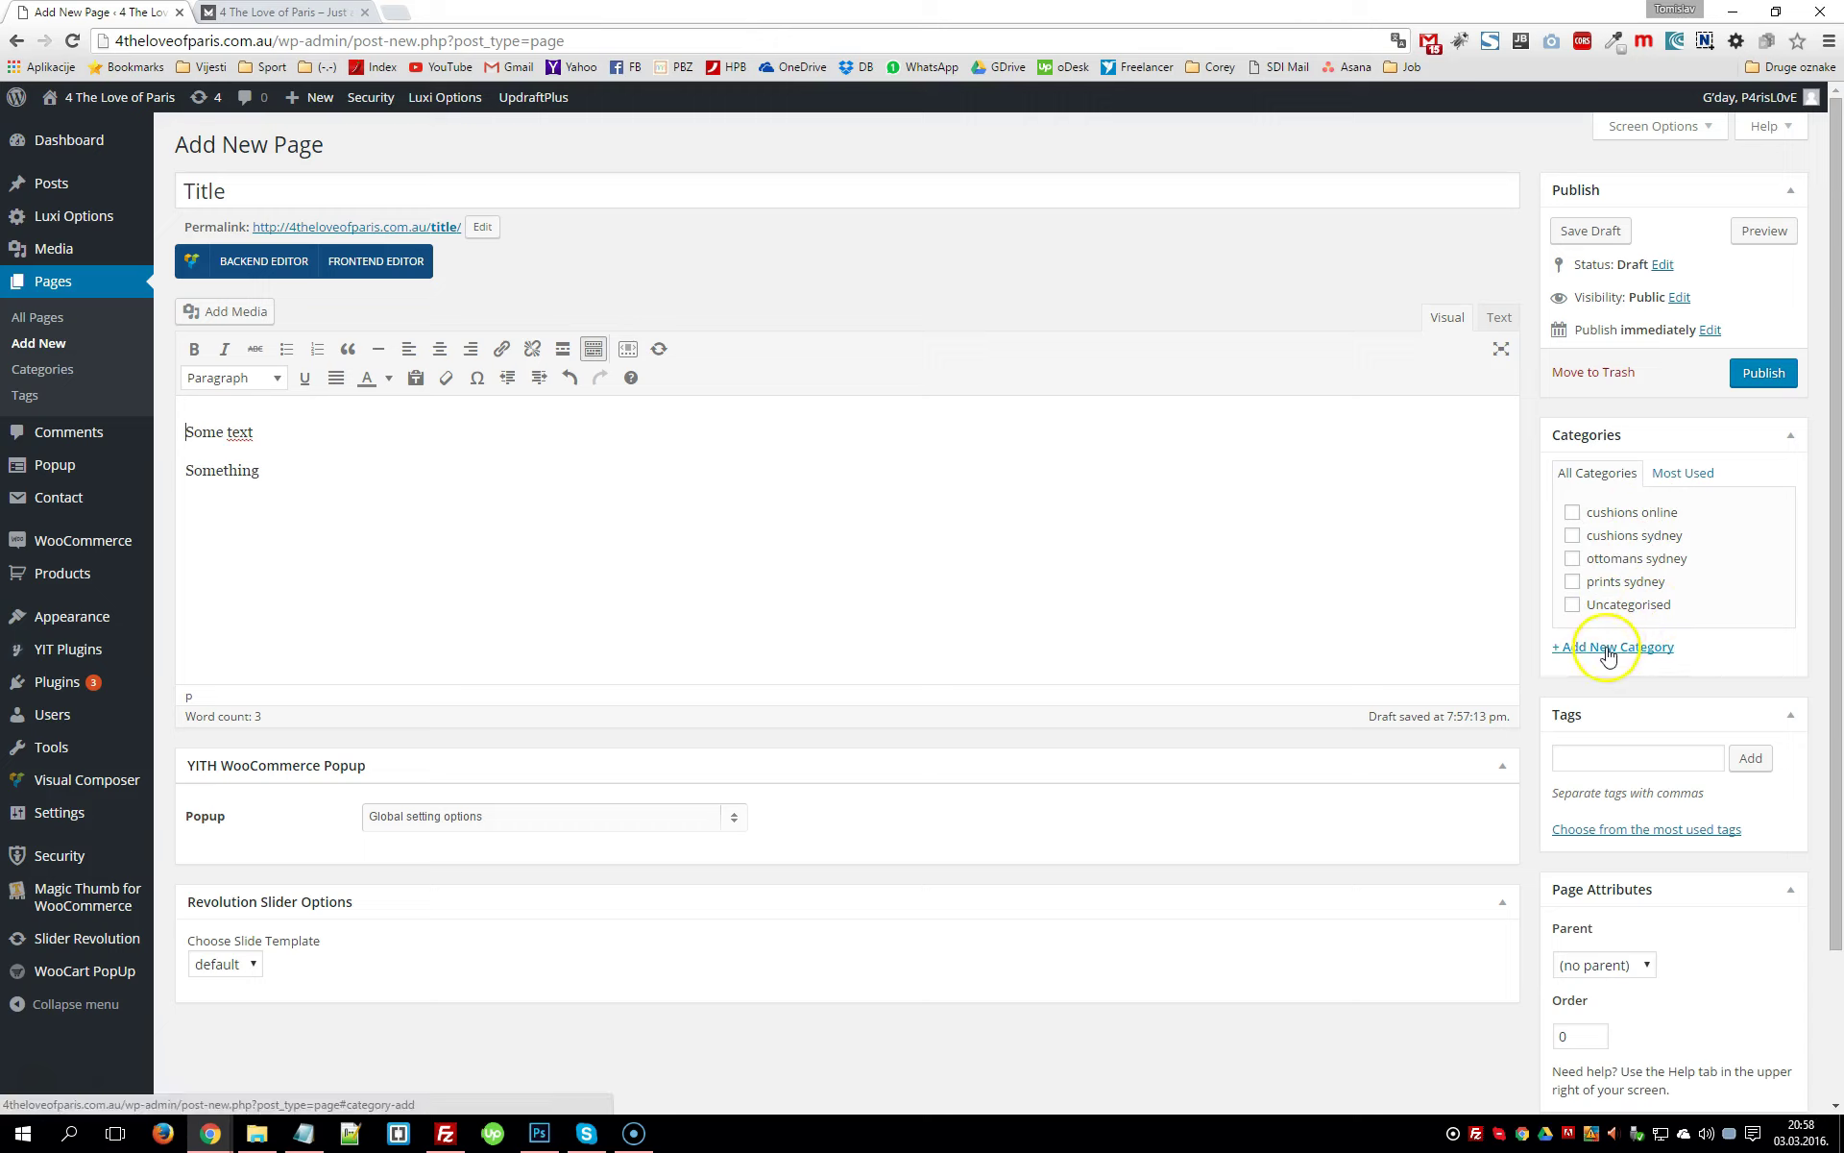
click(1607, 759)
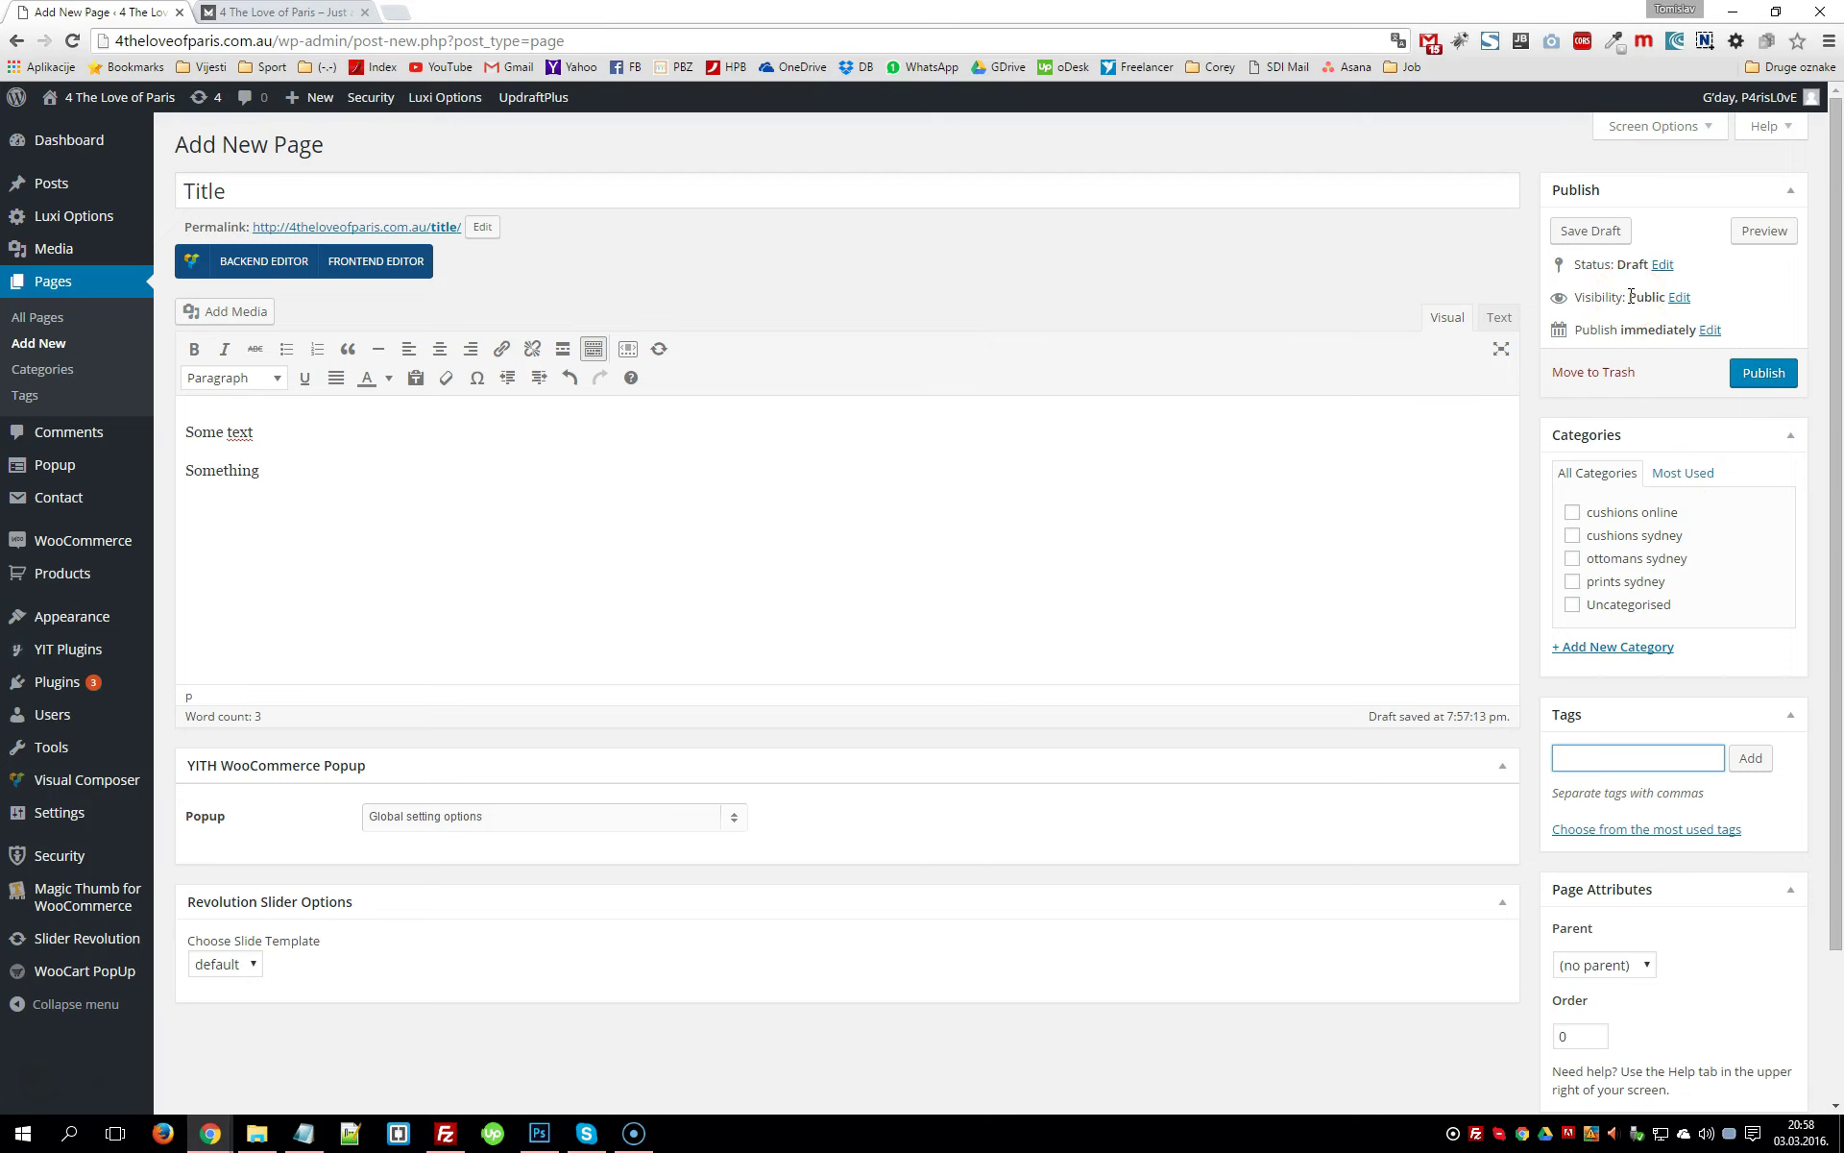
View the visibility choices in the page's publishing settings and cancel without changing them
mouse_move(1526, 160)
mouse_down()
mouse_move(1835, 415)
mouse_move(1814, 393)
mouse_up()
click(1708, 301)
click(1683, 300)
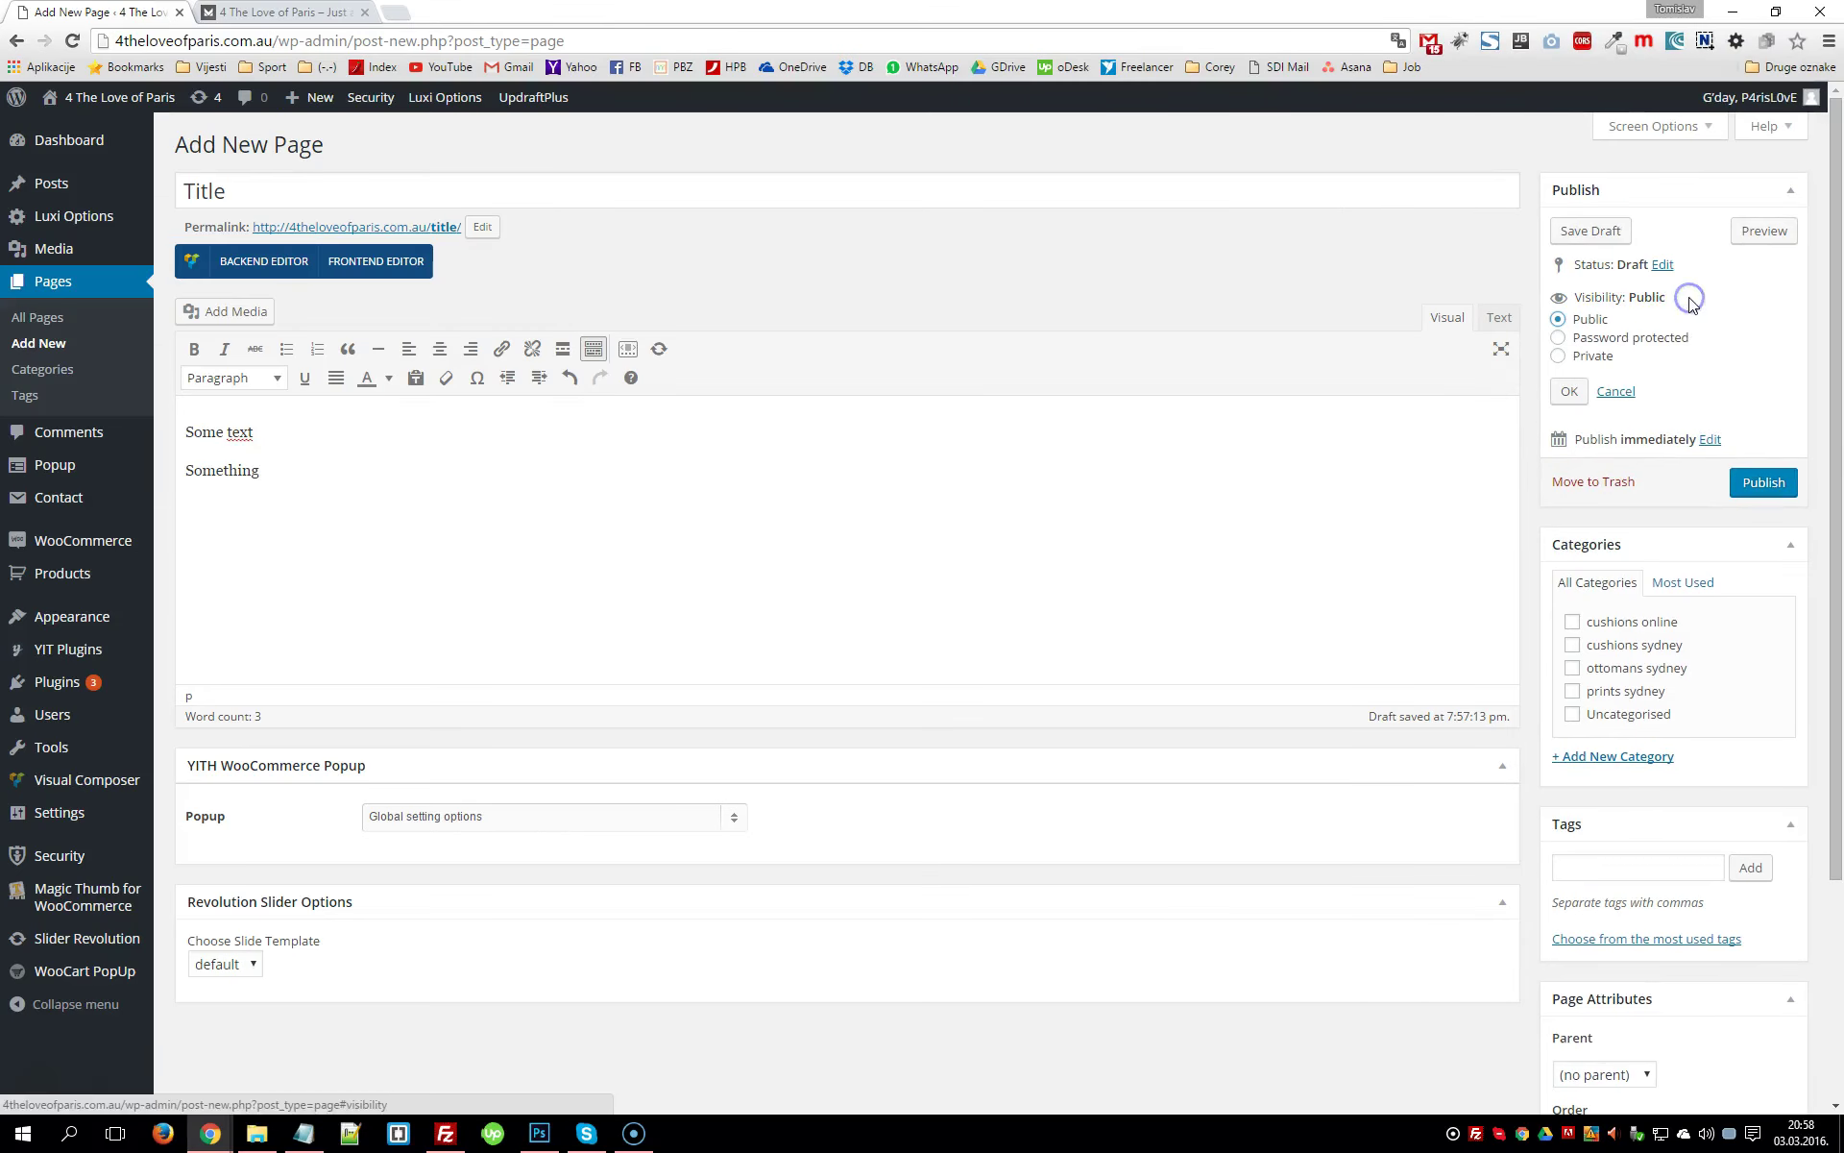
click(1613, 396)
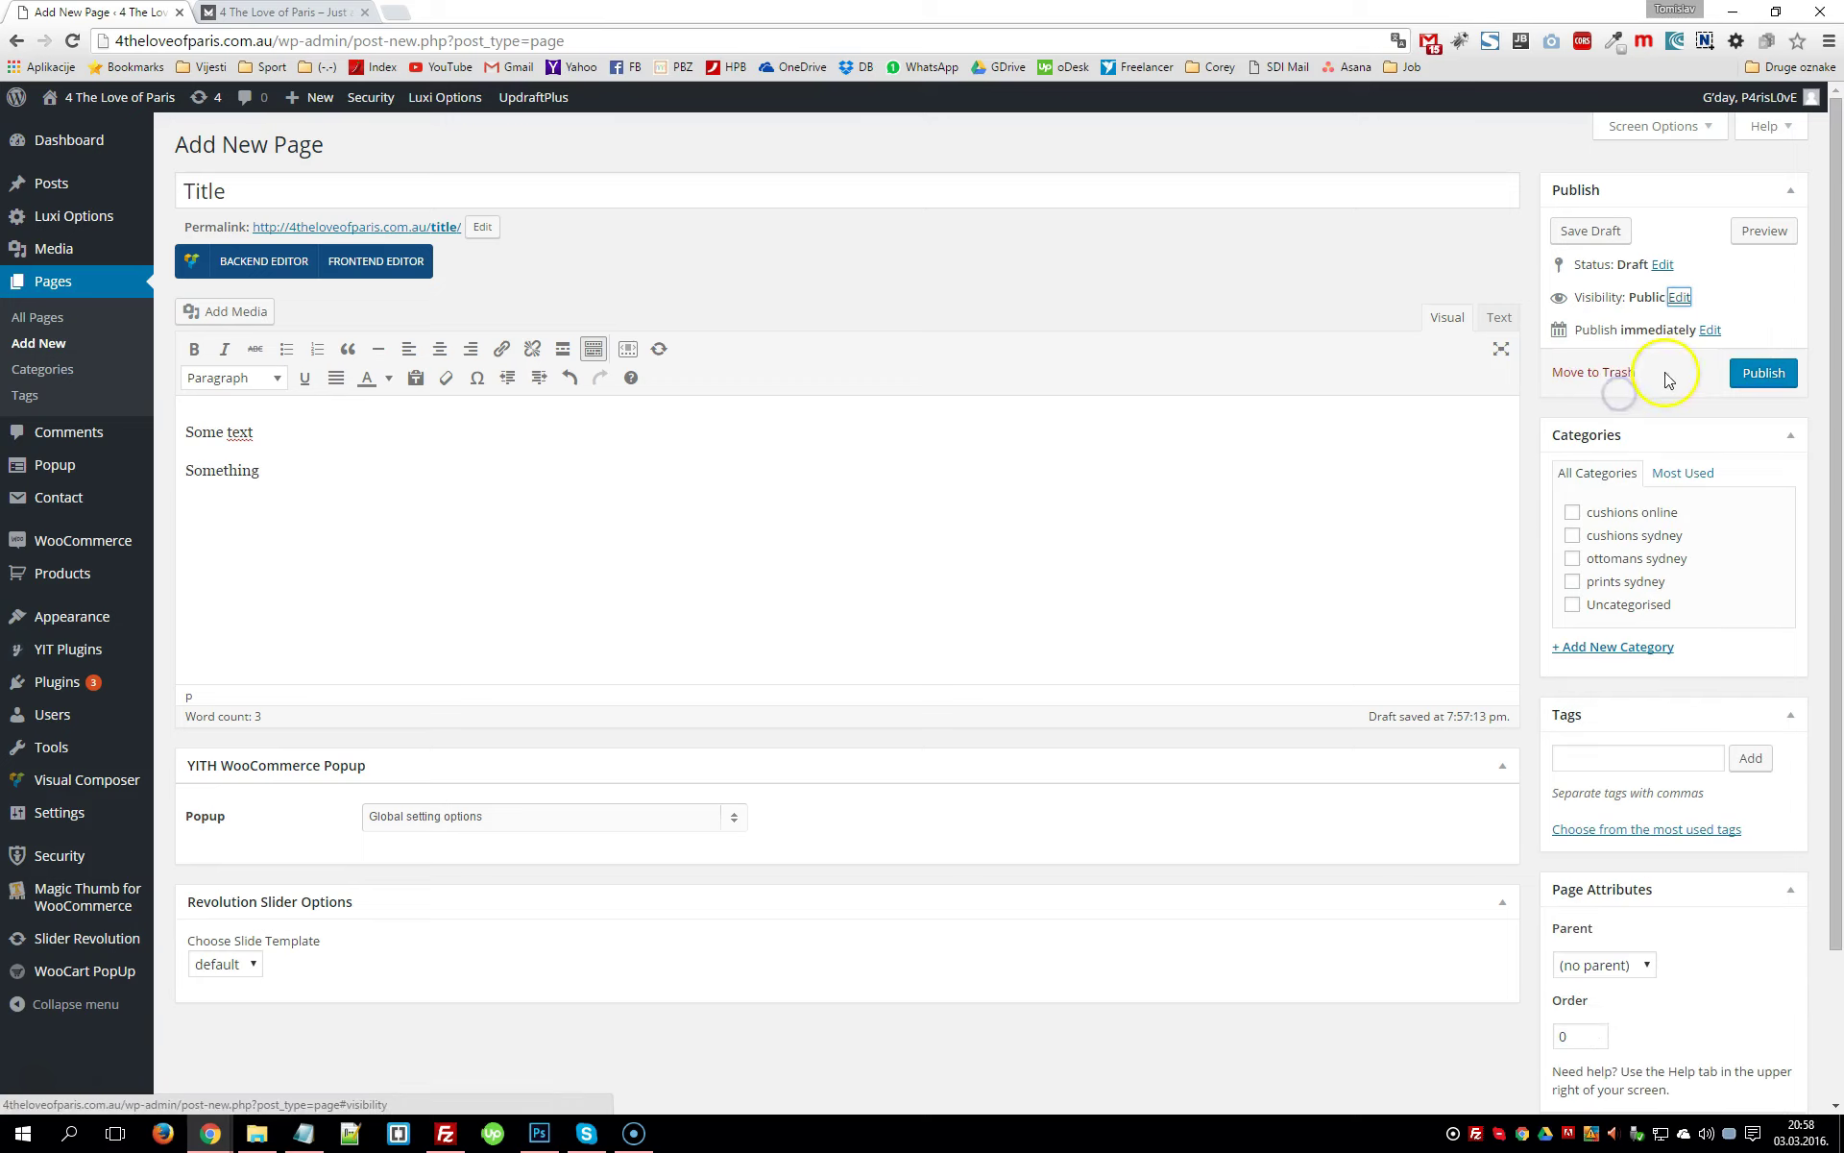
Schedule the page's publication by changing the publish month to 05-May and confirming the date
click(1712, 331)
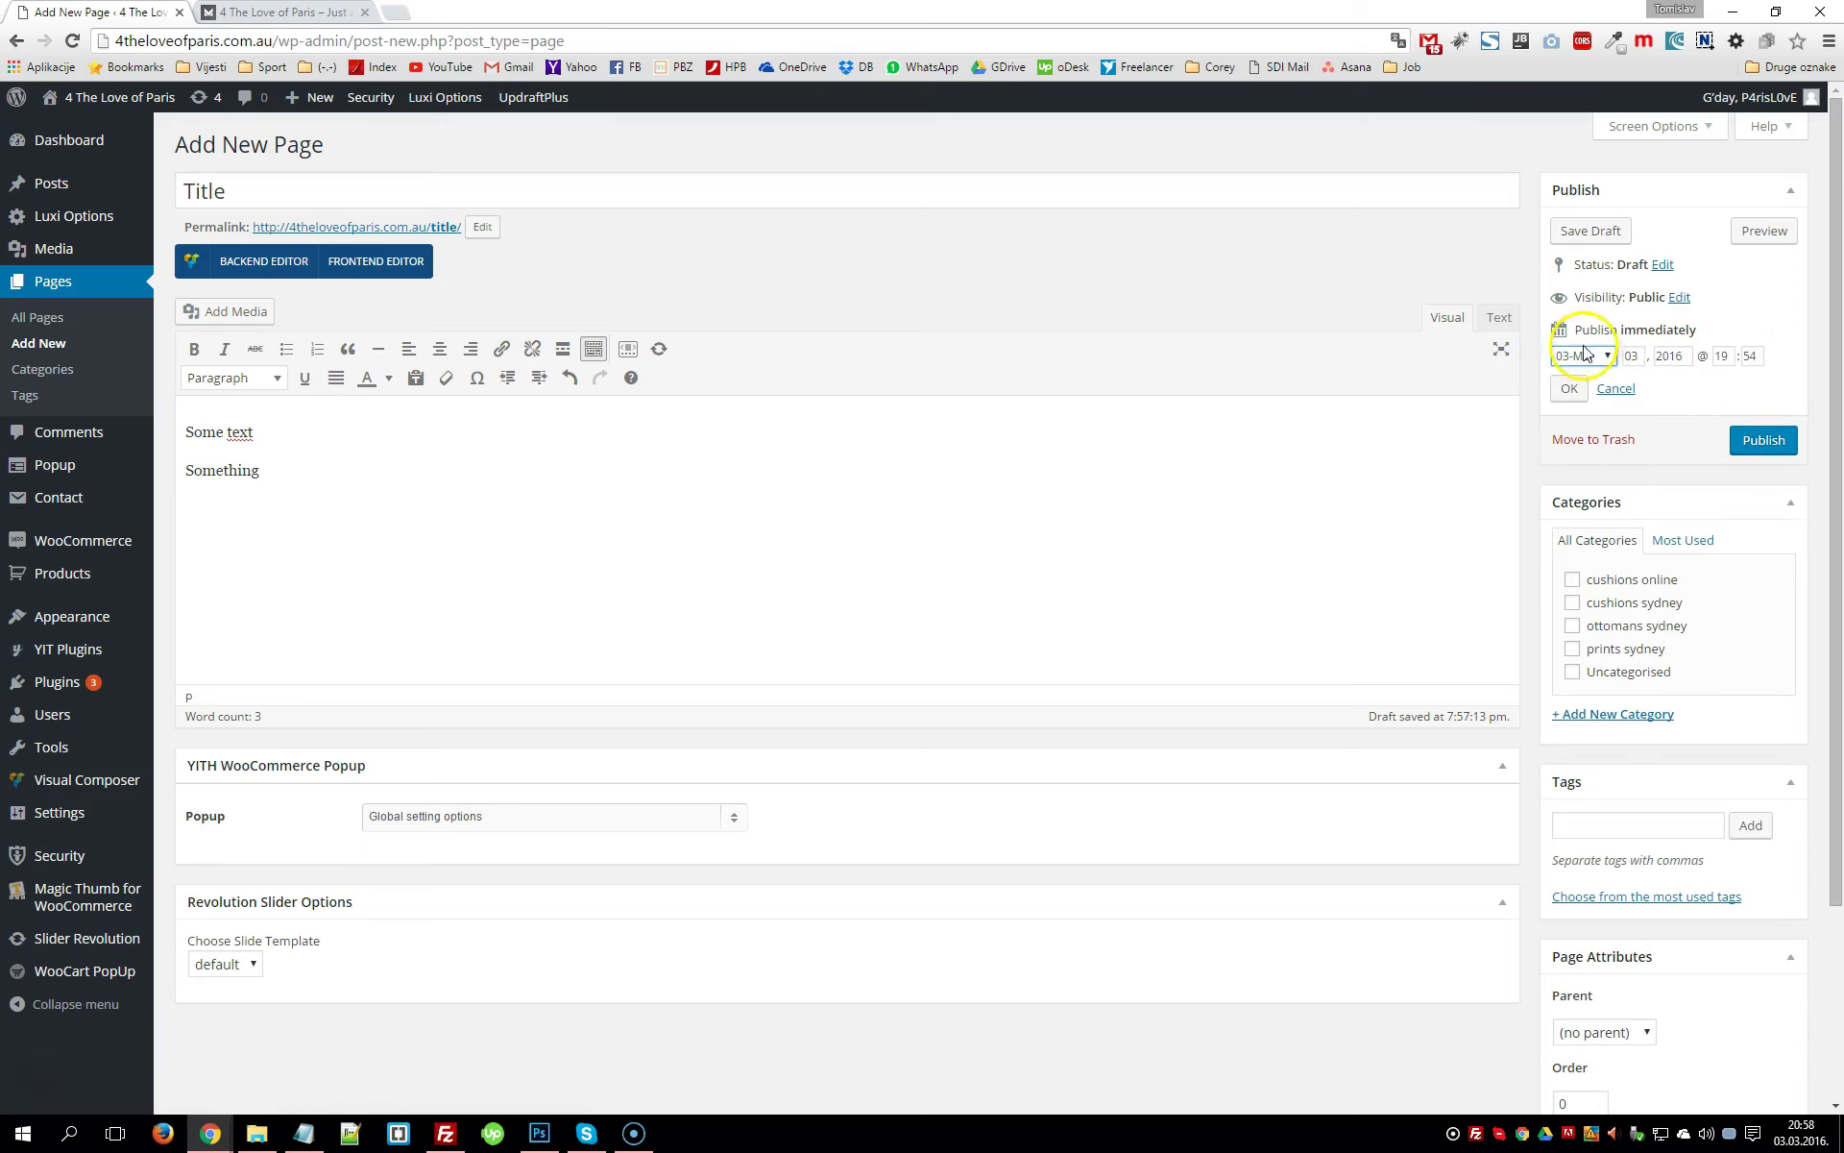
click(1594, 358)
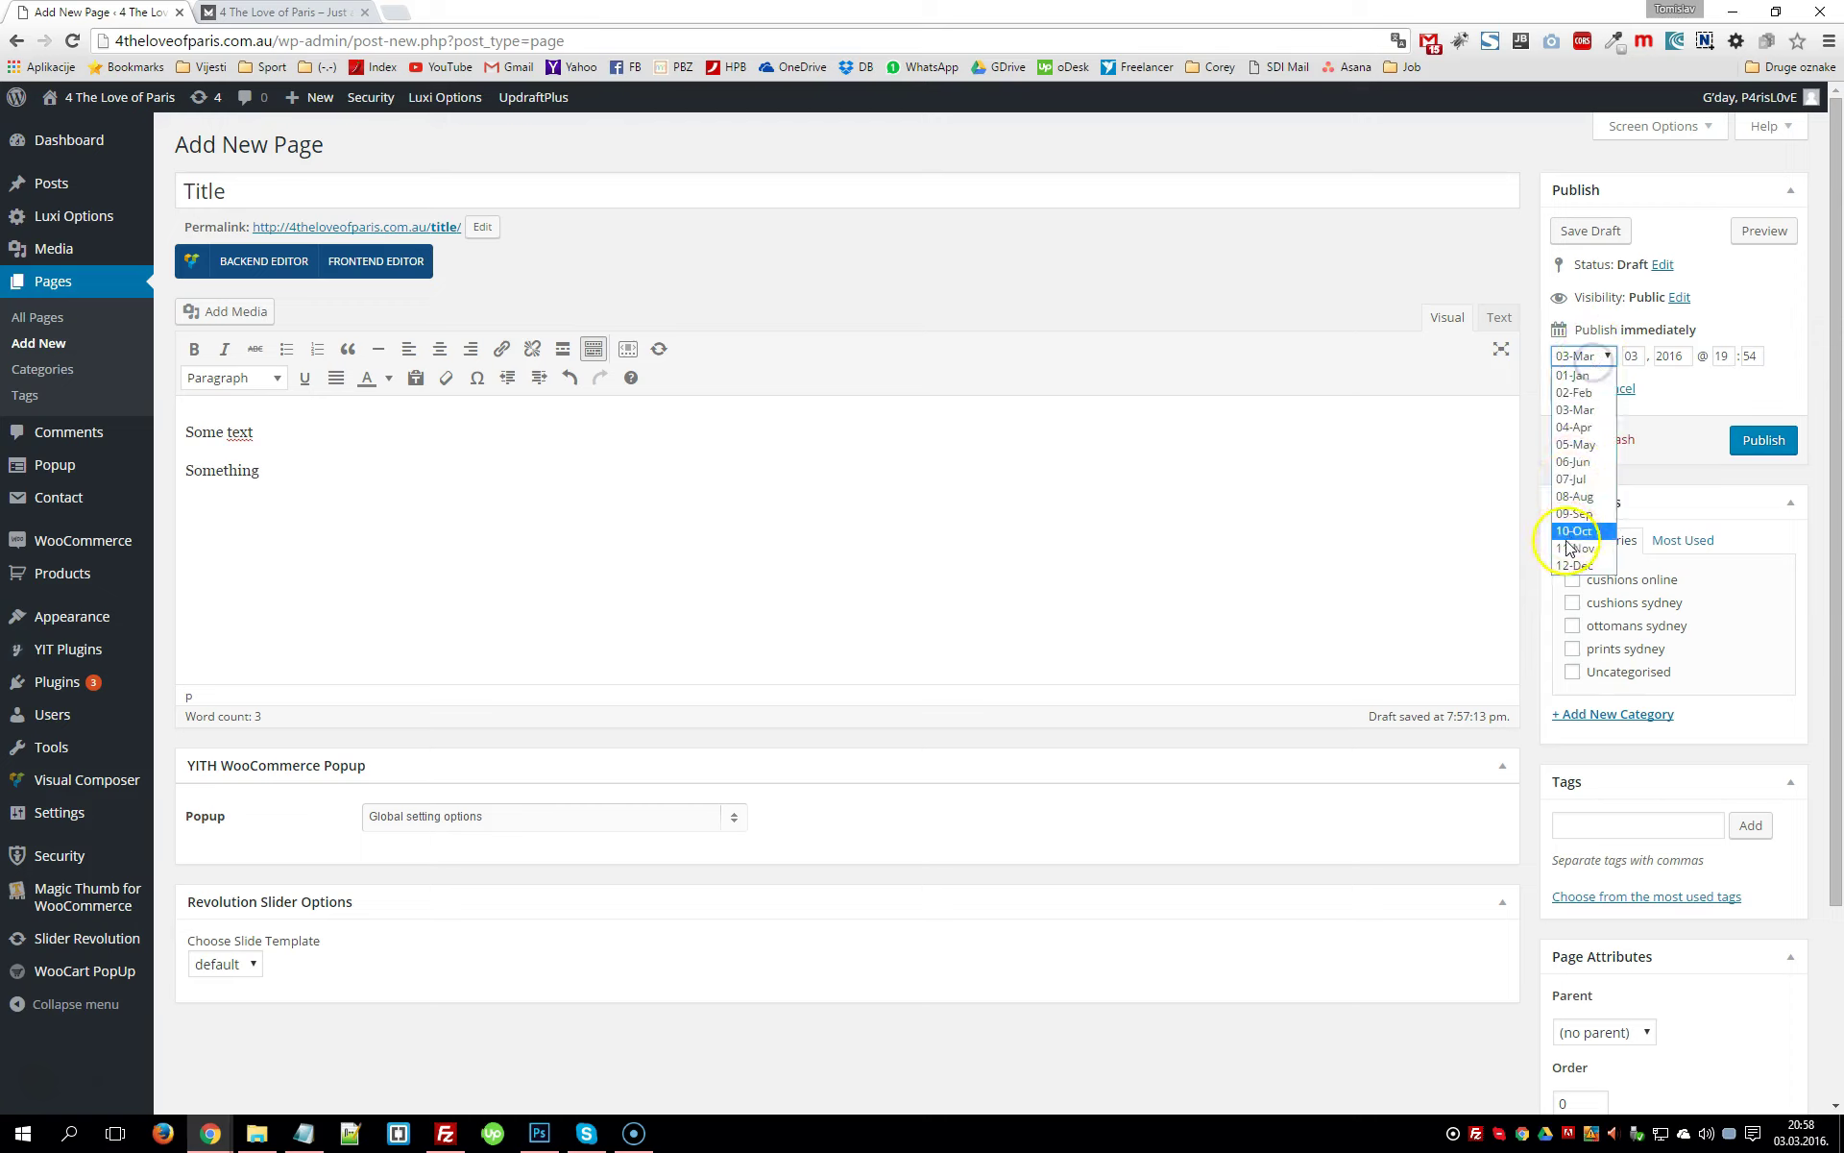
click(1580, 358)
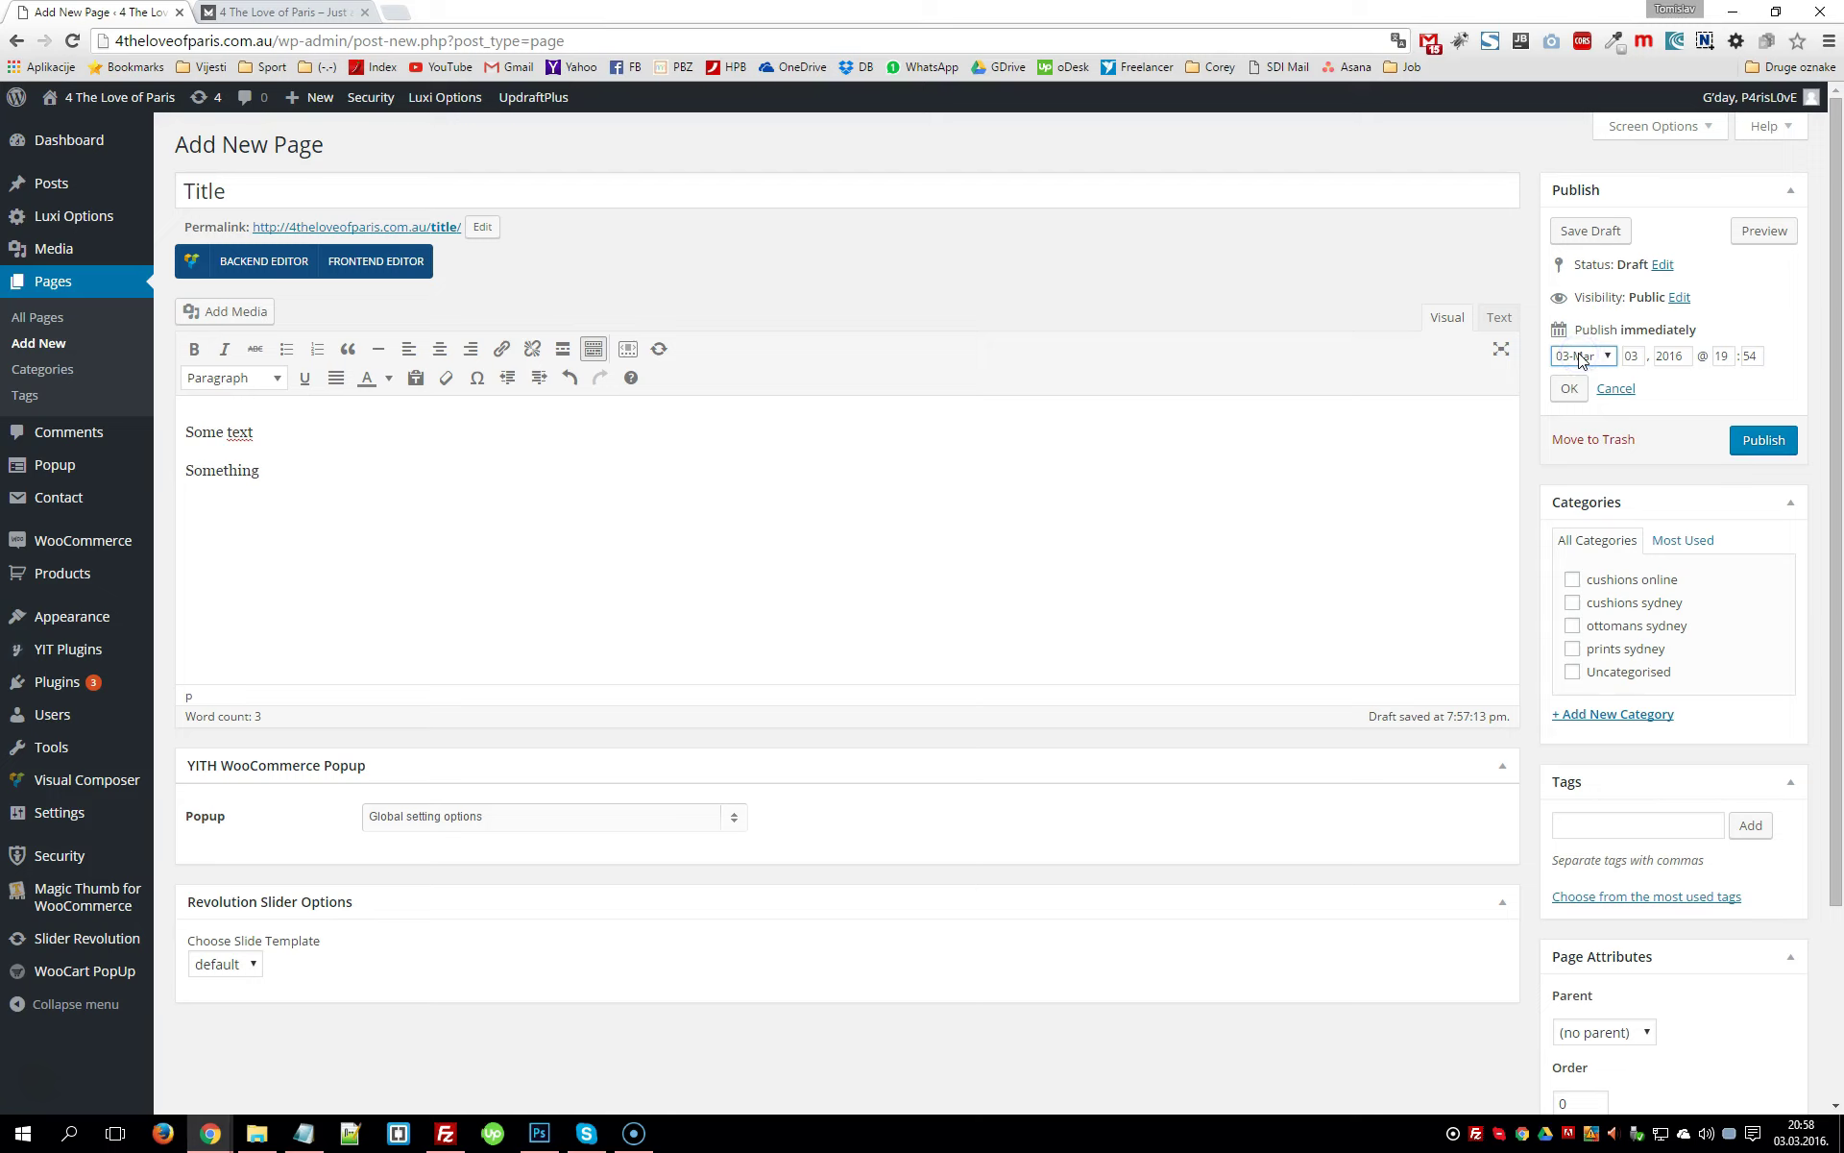
click(1580, 358)
click(1585, 447)
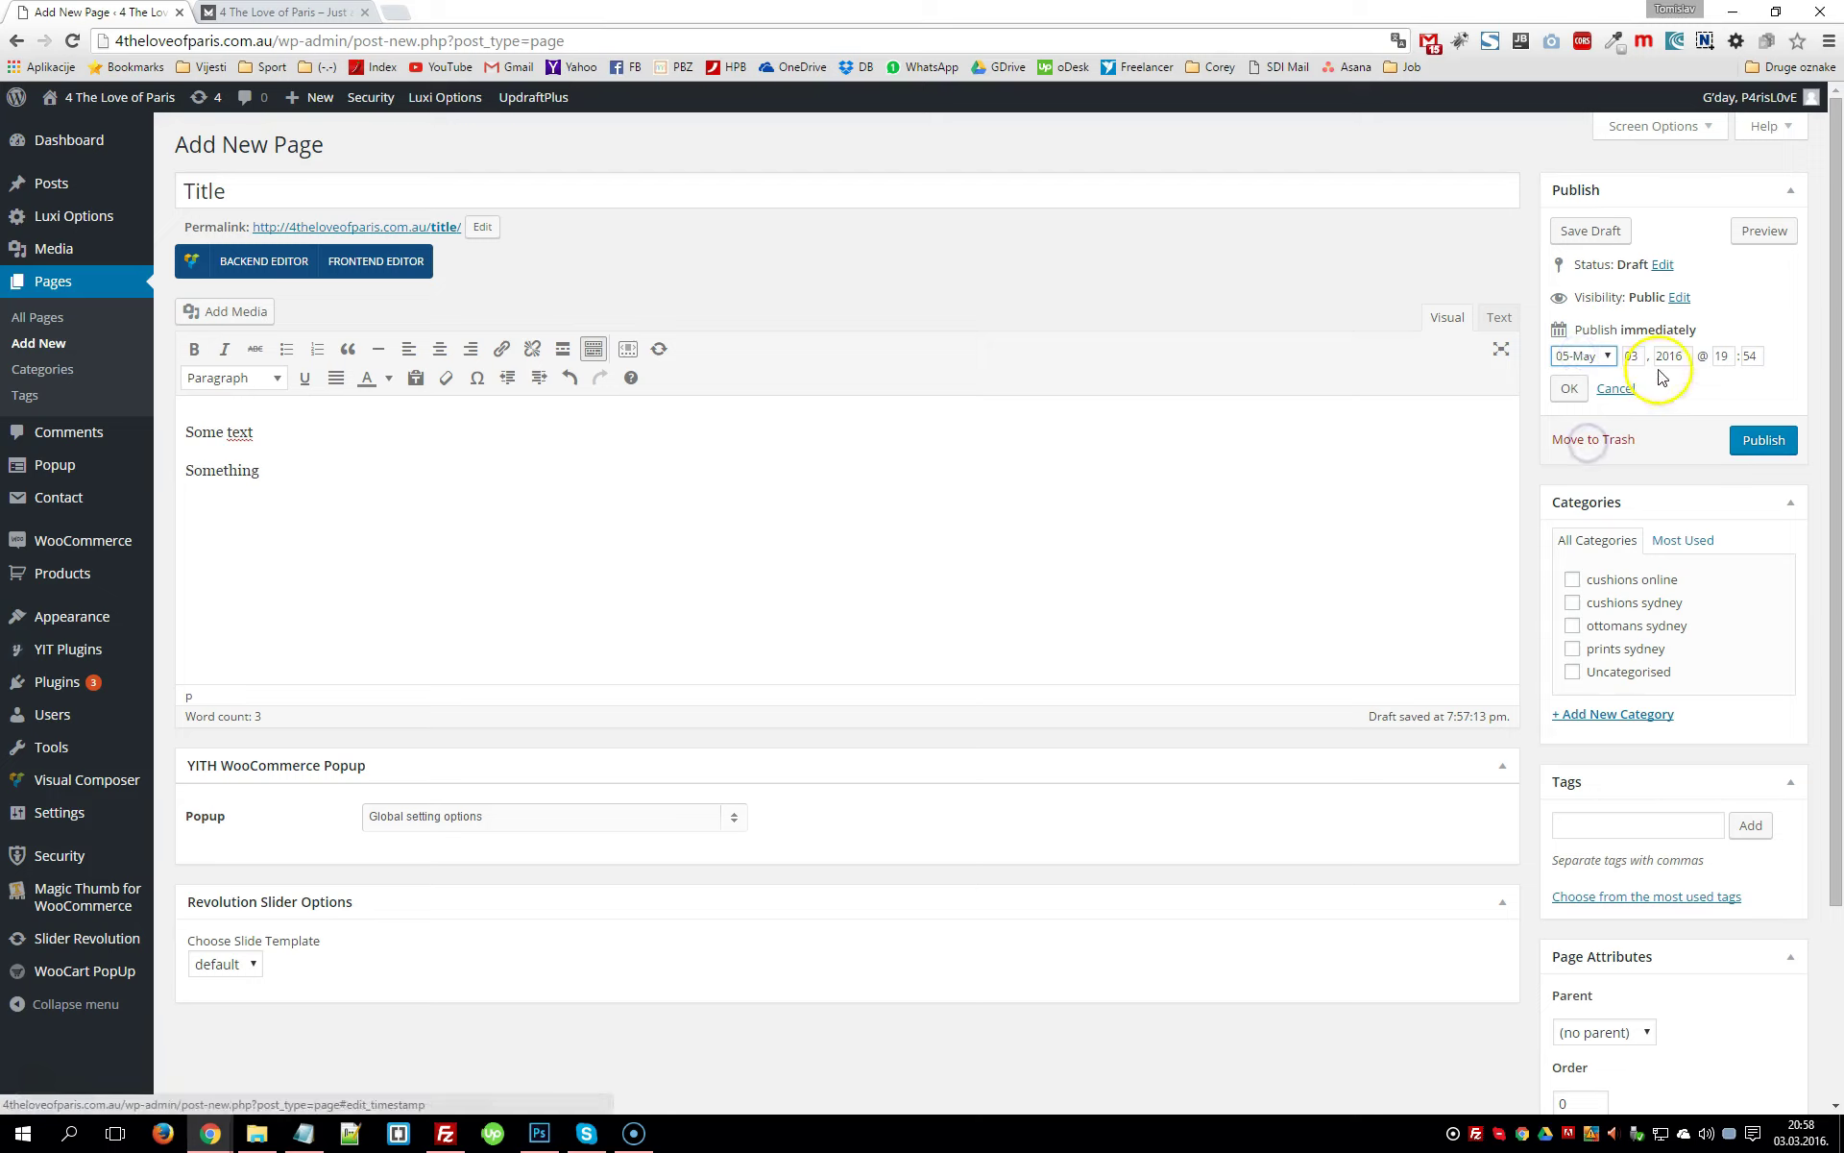
click(1575, 388)
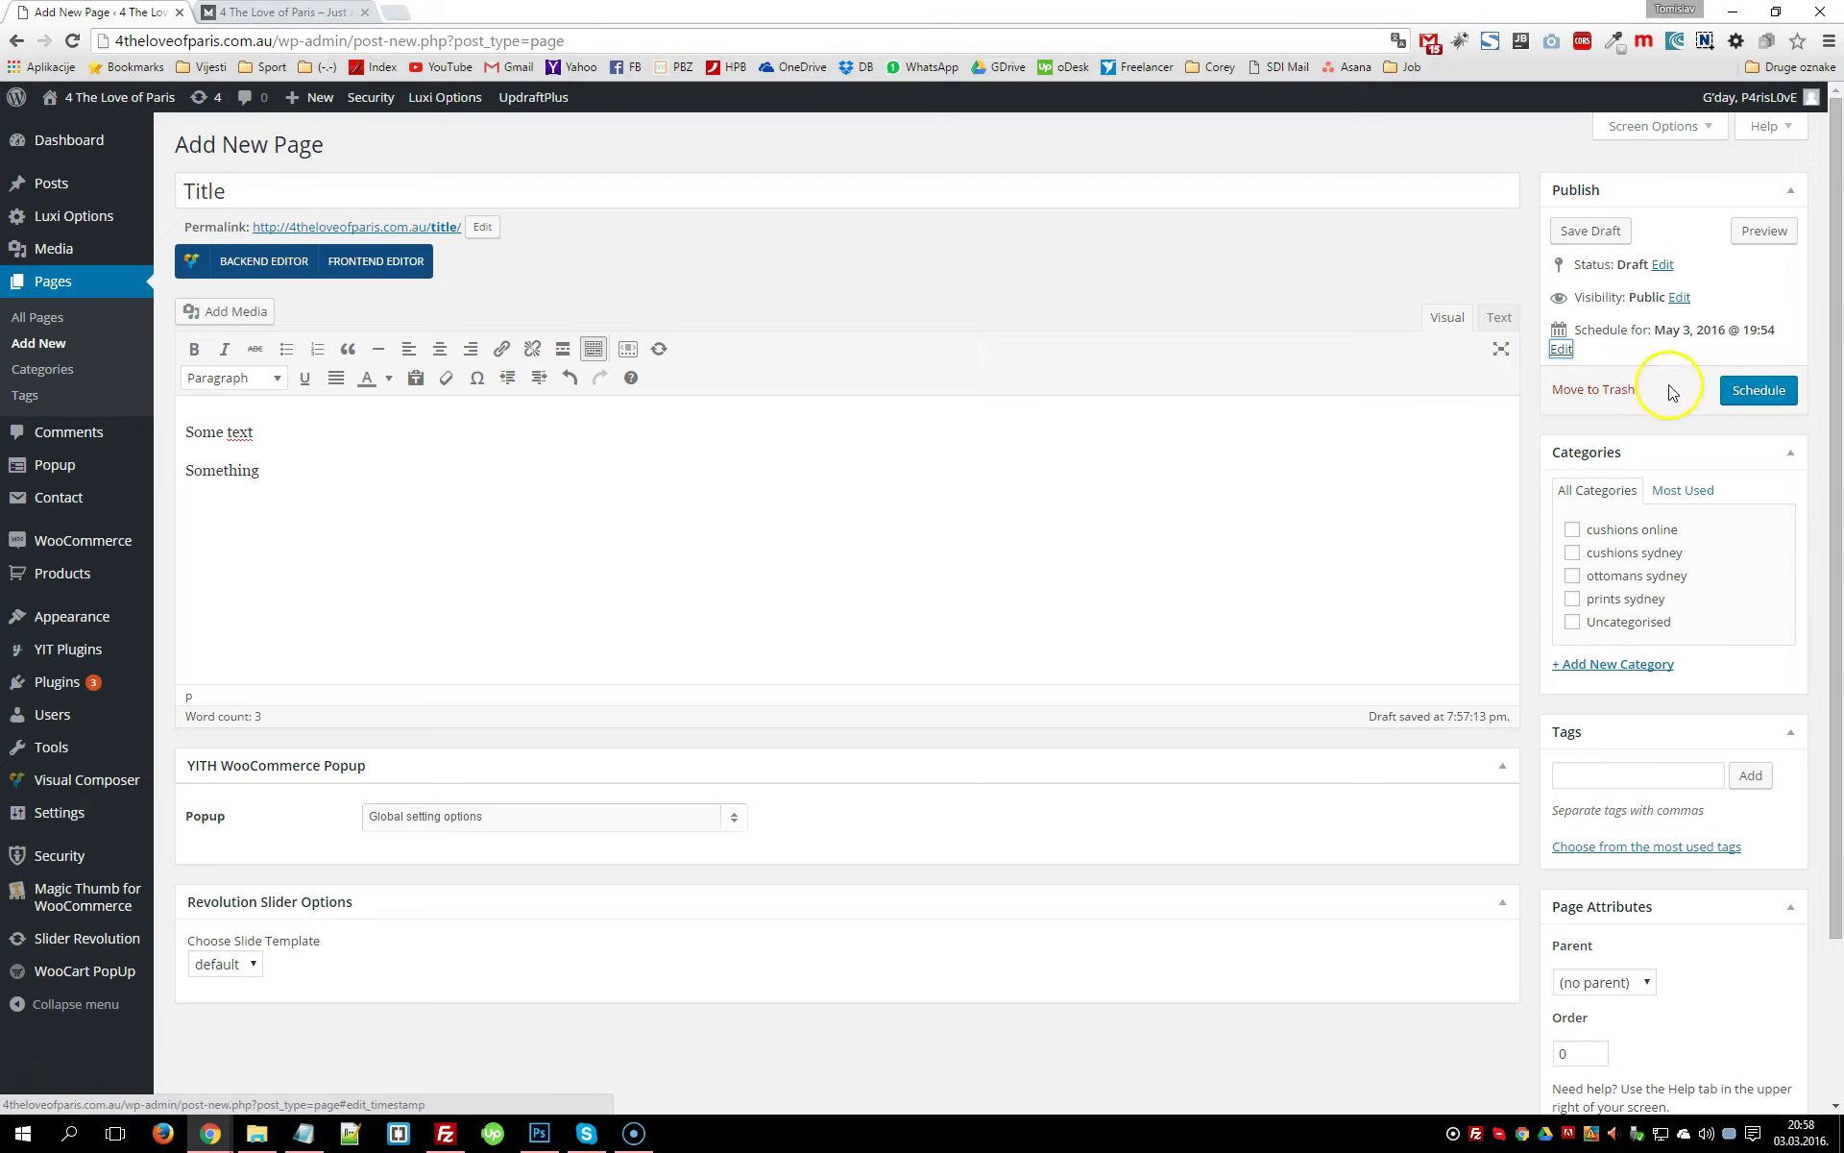
scroll(1063, 528, down, 3)
scroll(1078, 520, up, 3)
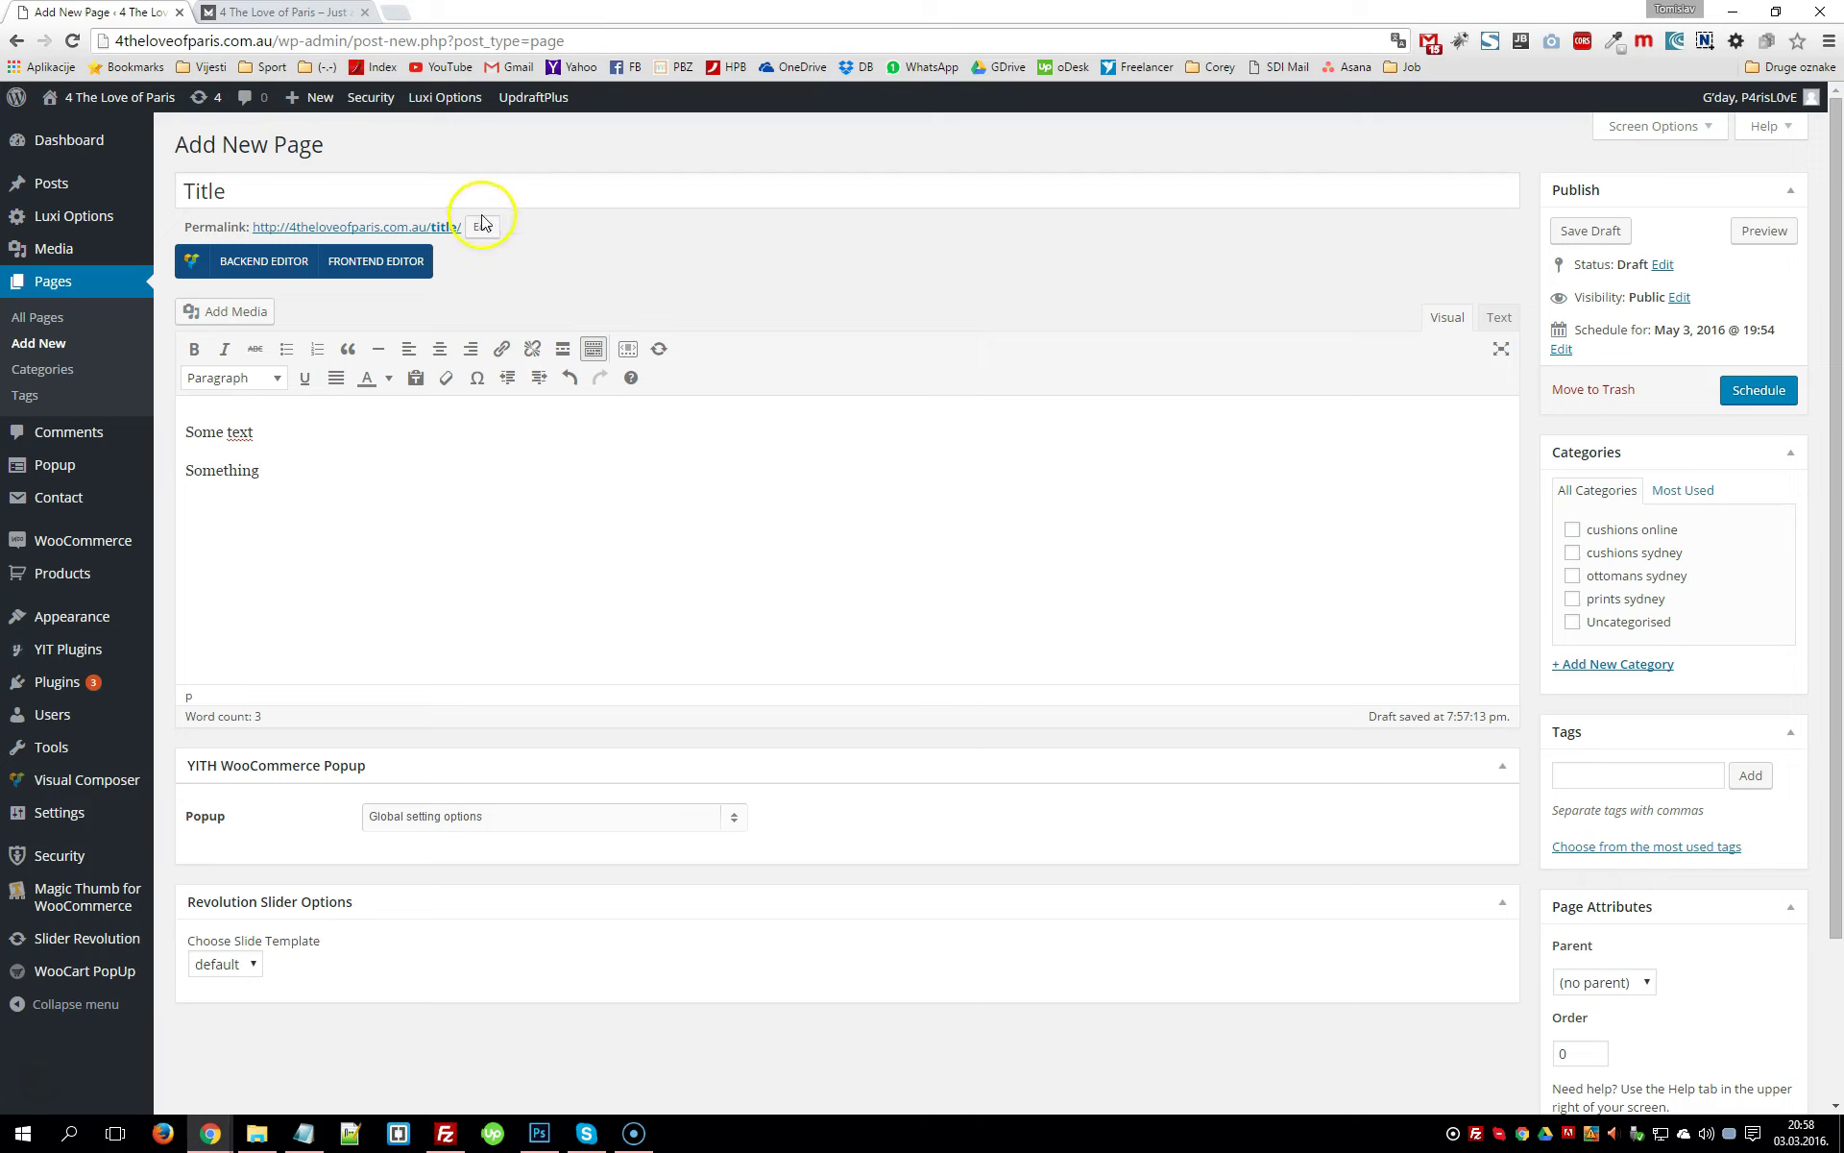
Leave the unsaved page, discarding its changes, and start a new post
click(416, 503)
mouse_move(90, 189)
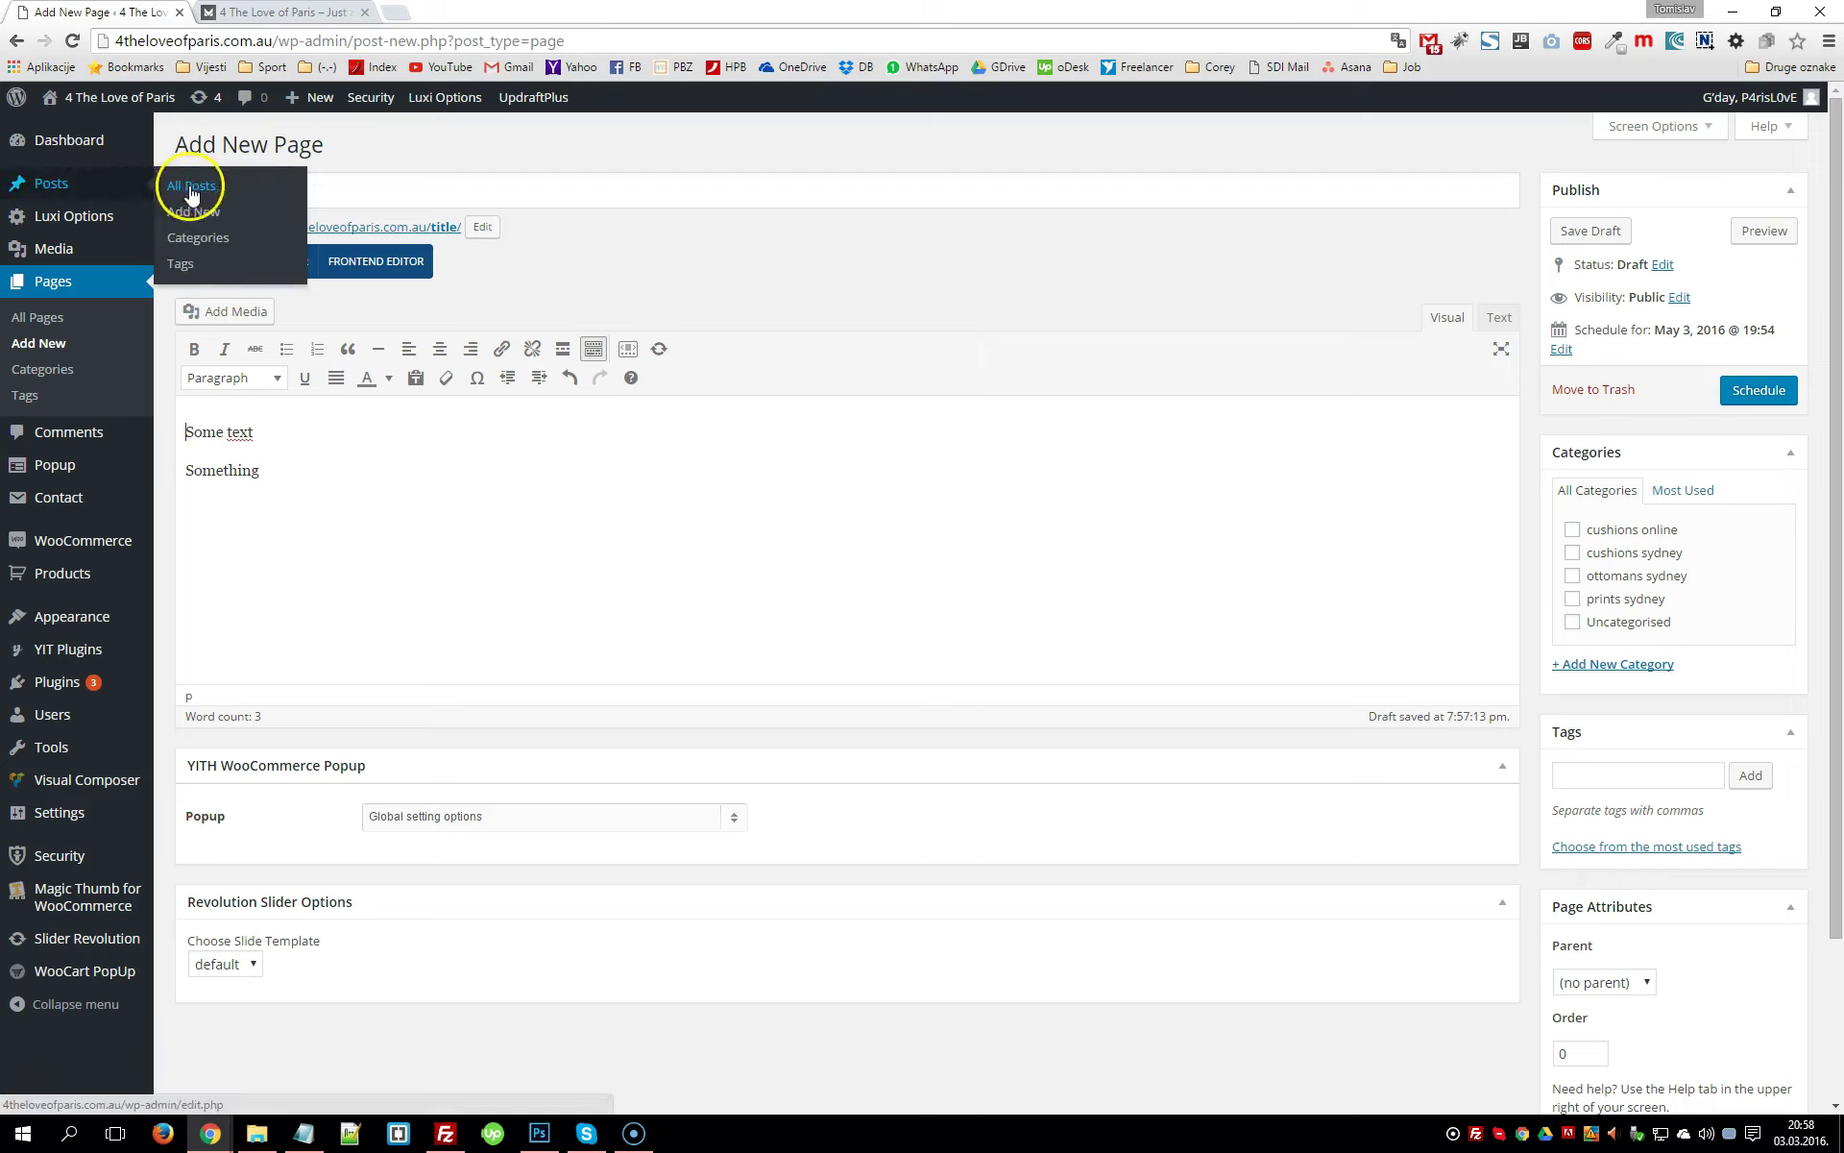
click(206, 212)
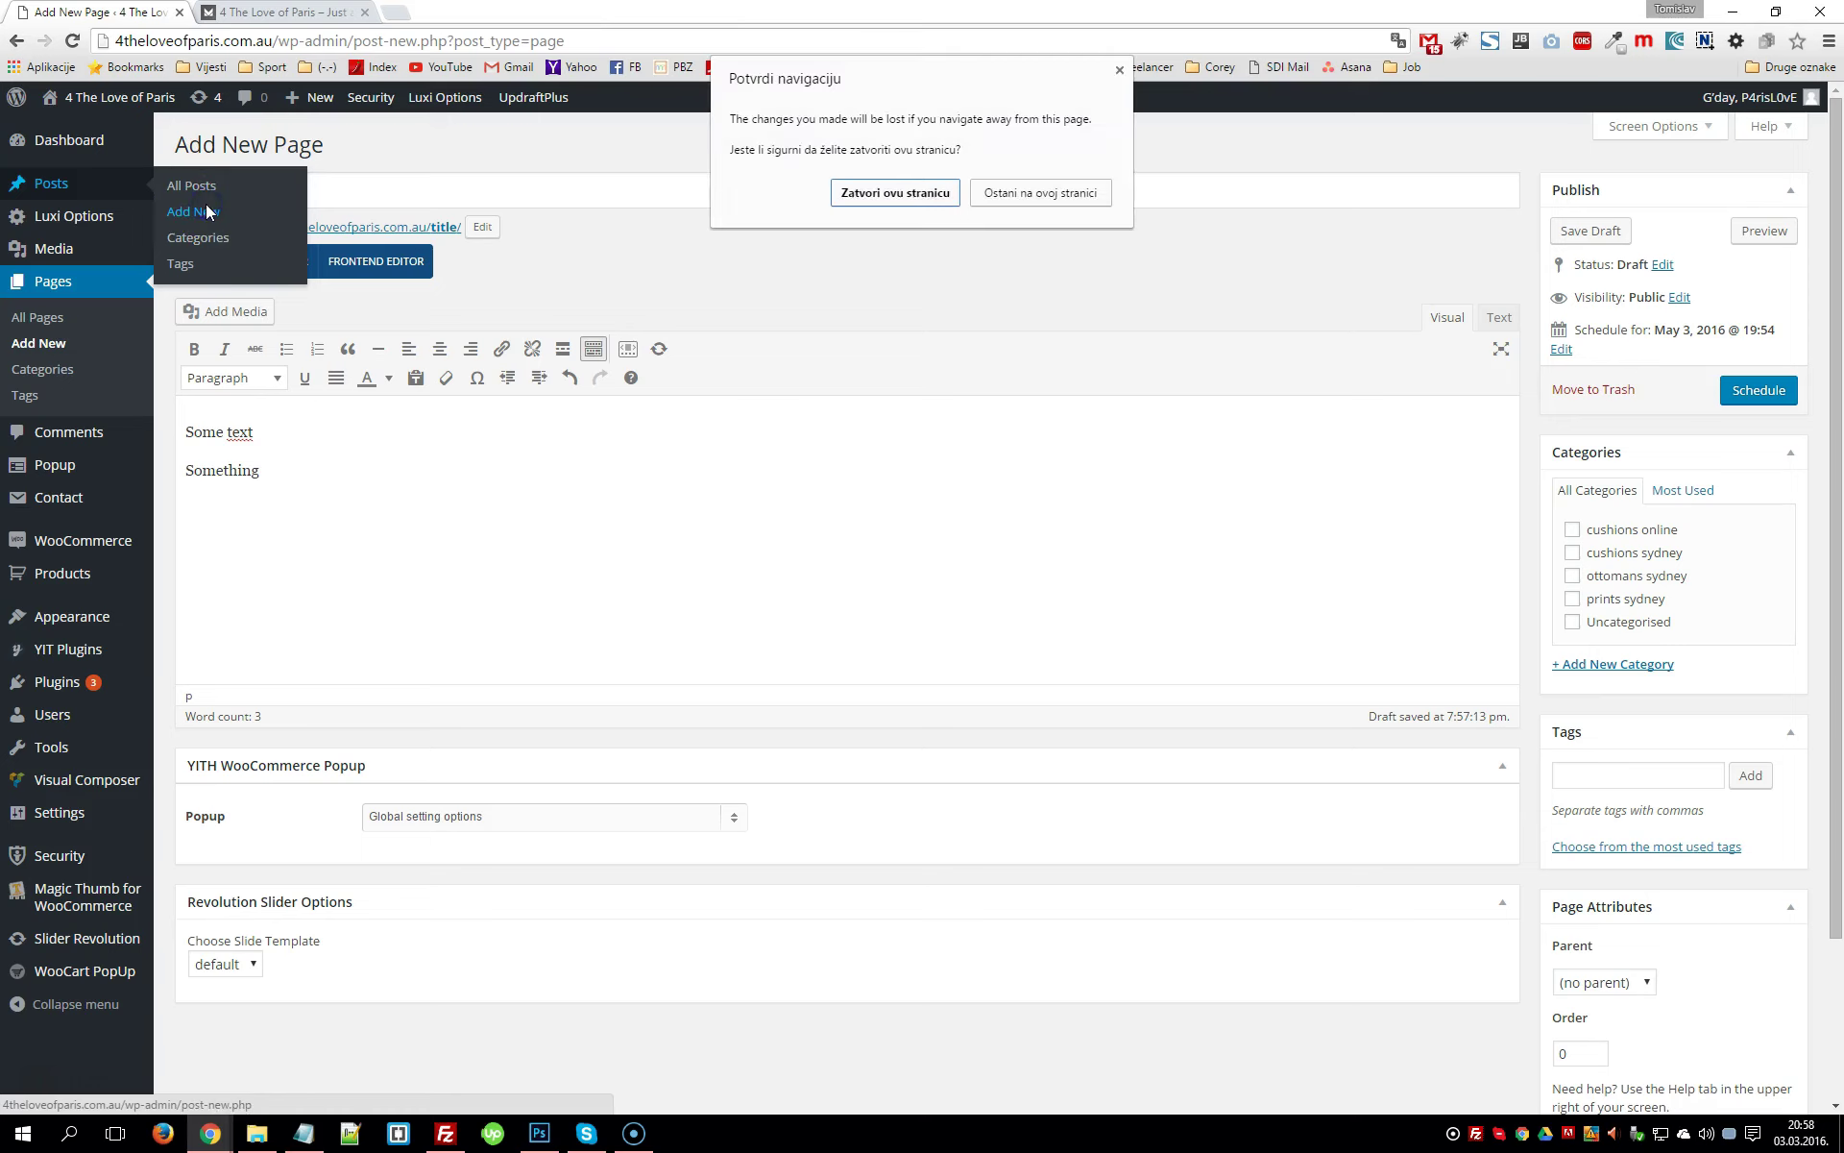
click(872, 197)
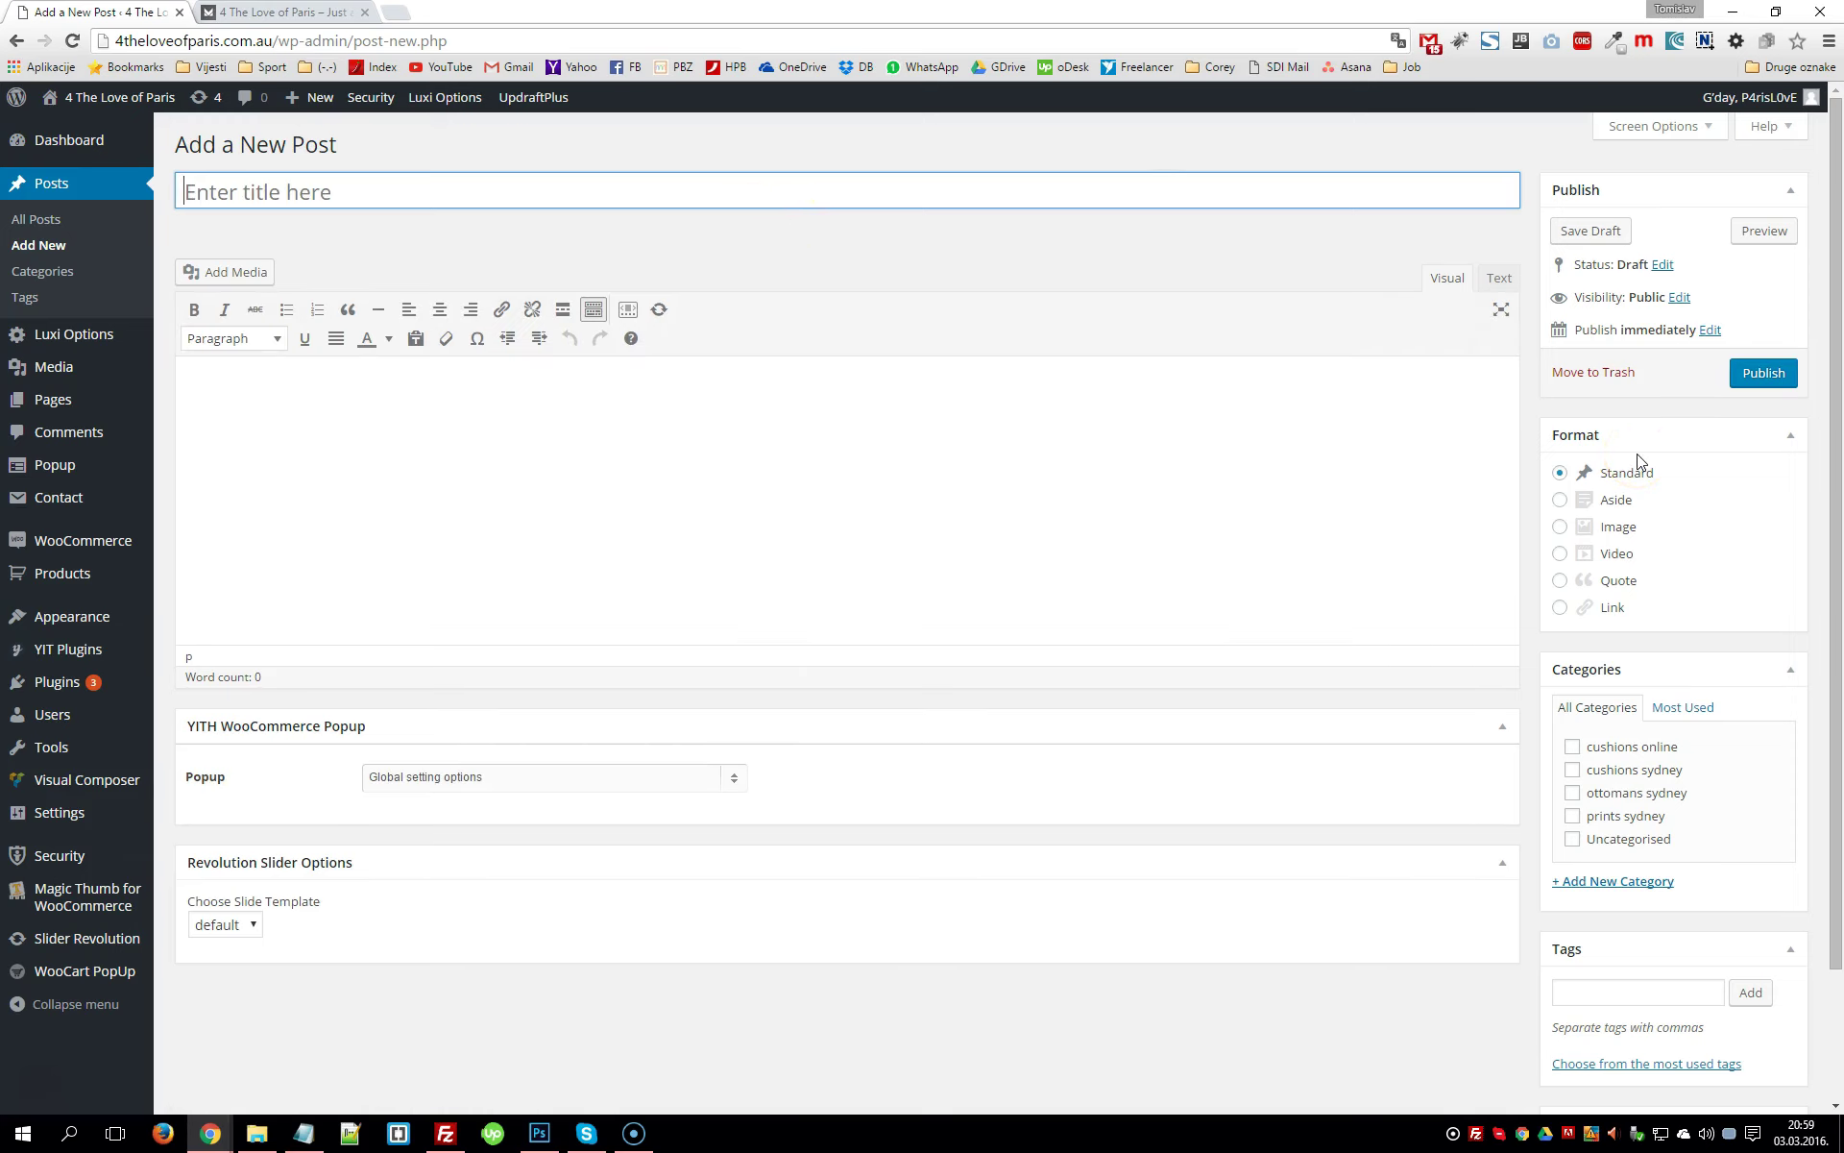
Try the Image post format, restore Standard, and look over the post's category, tag and featured image settings
click(354, 371)
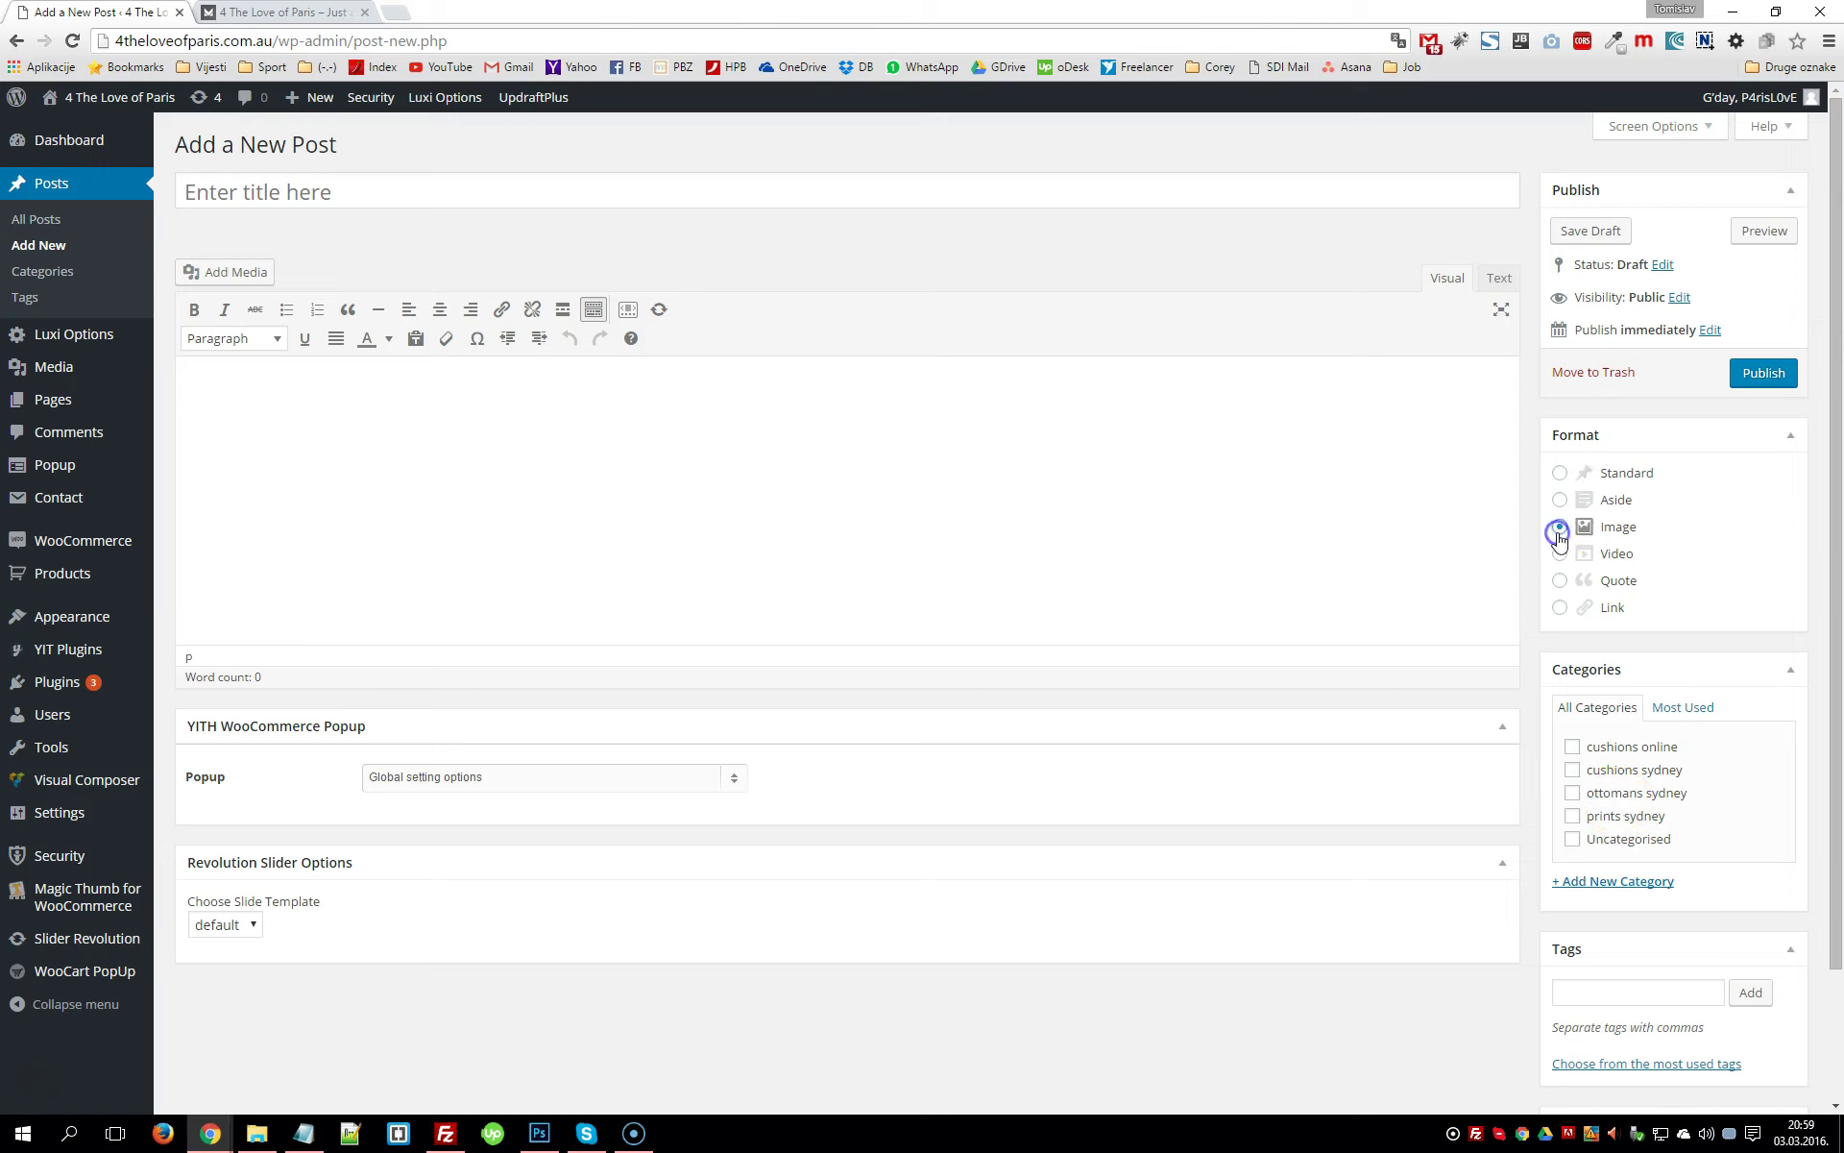
click(1558, 474)
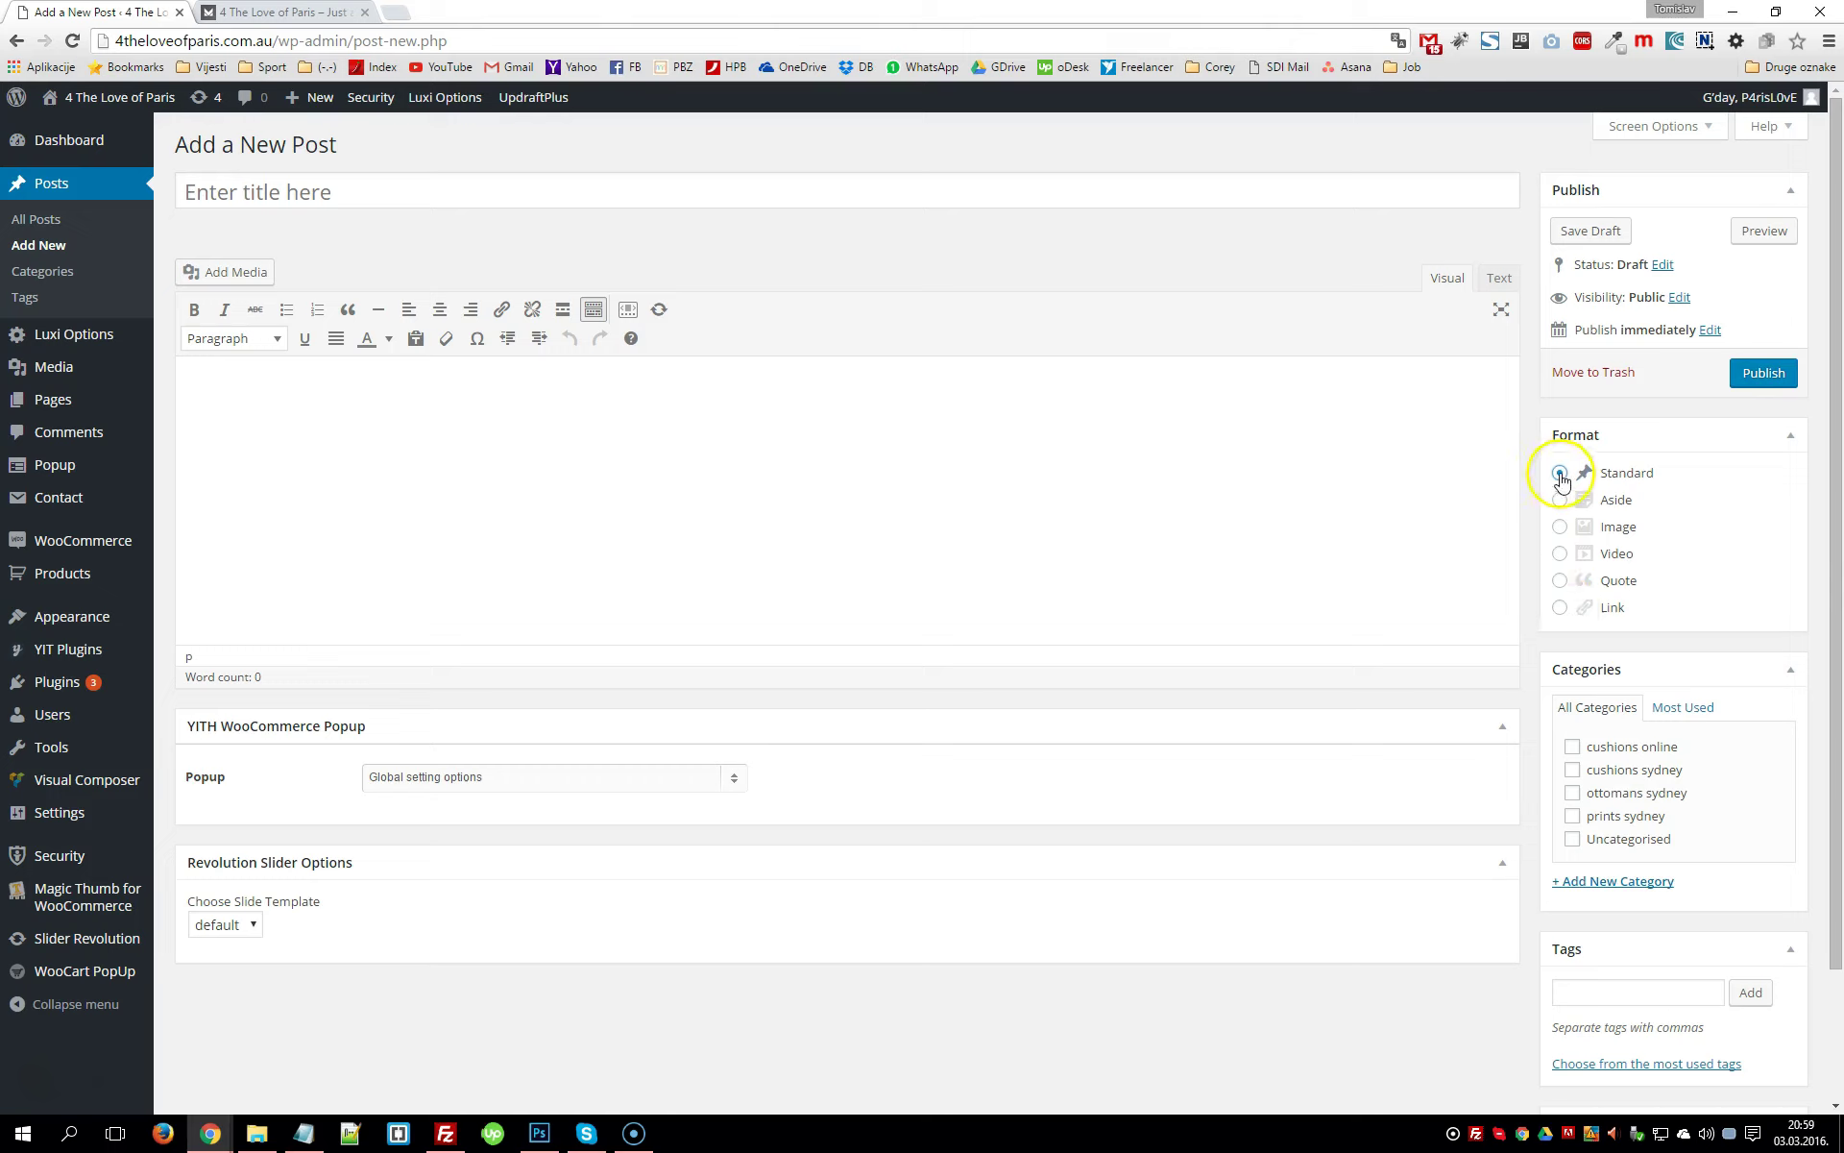
scroll(1716, 630, down, 2)
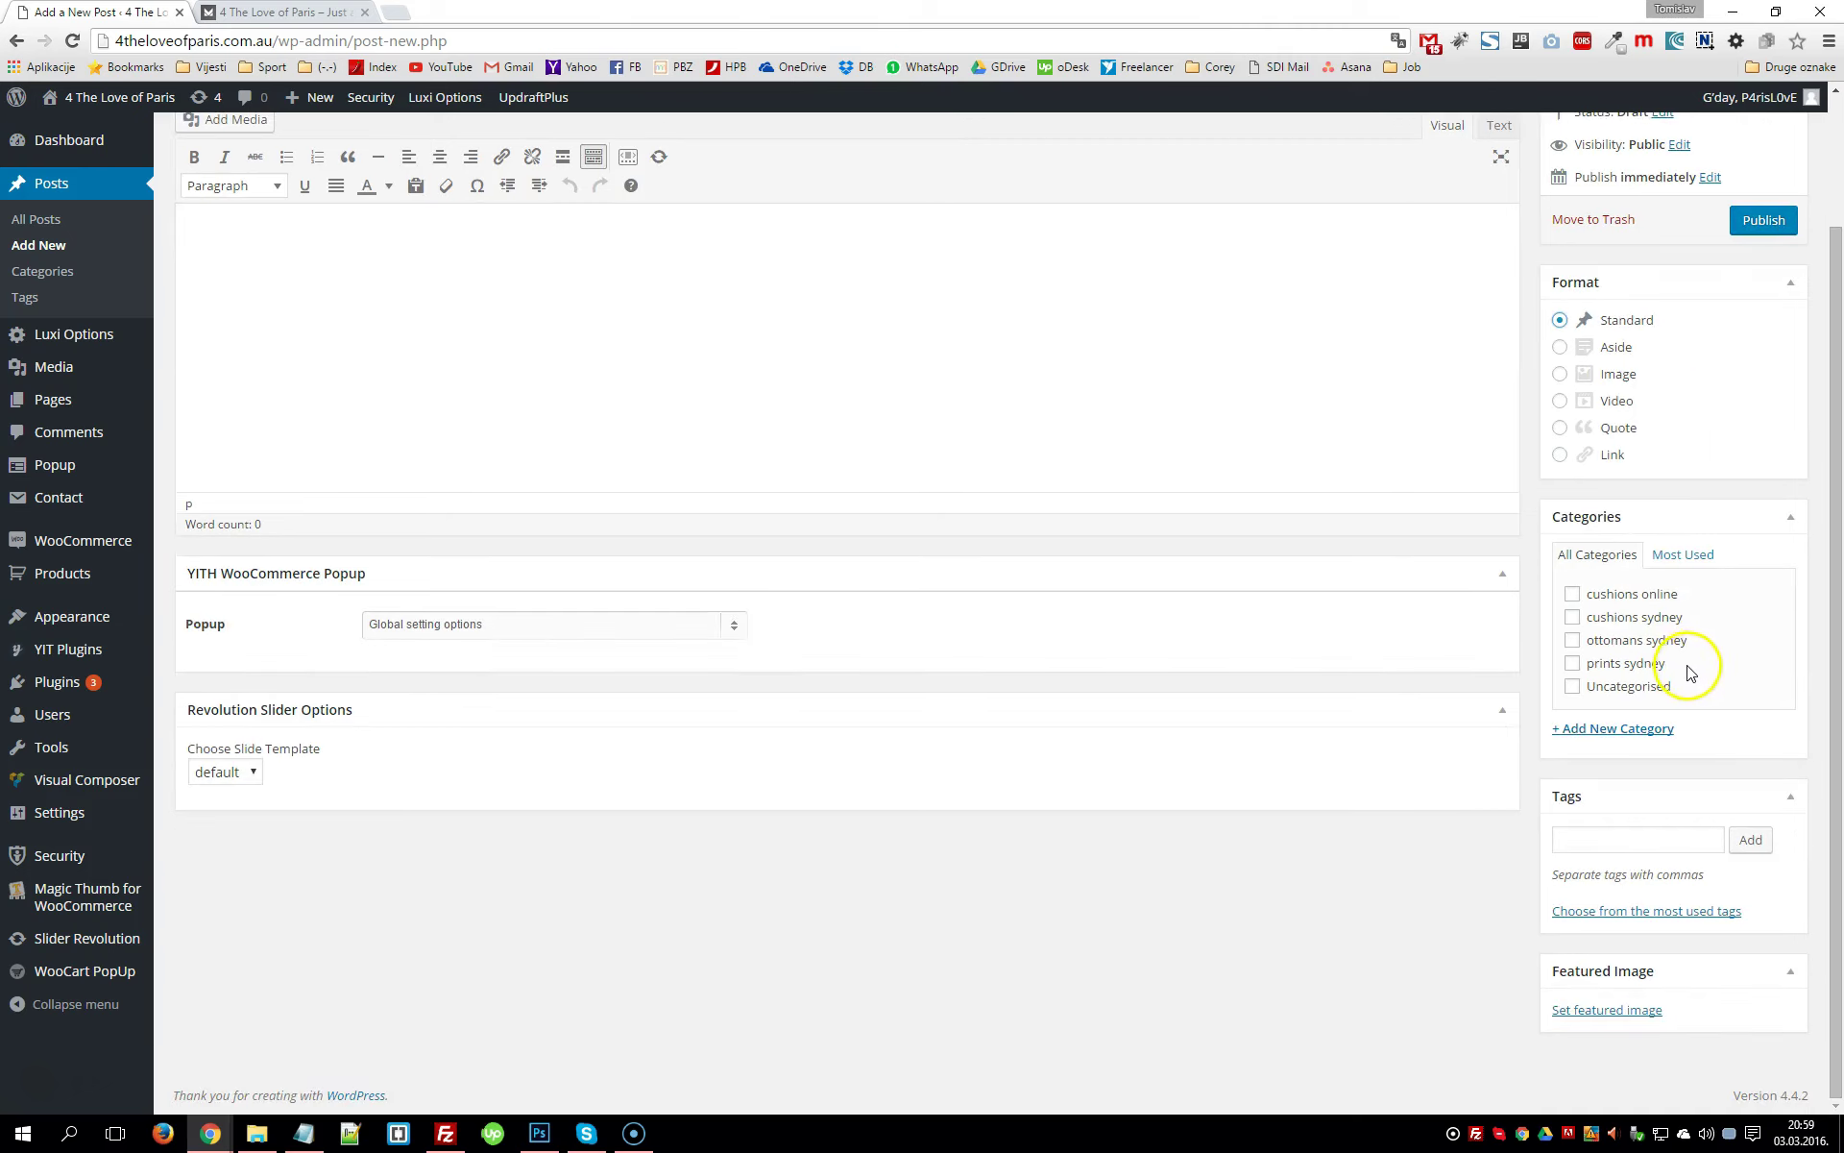
scroll(1191, 531, up, 1)
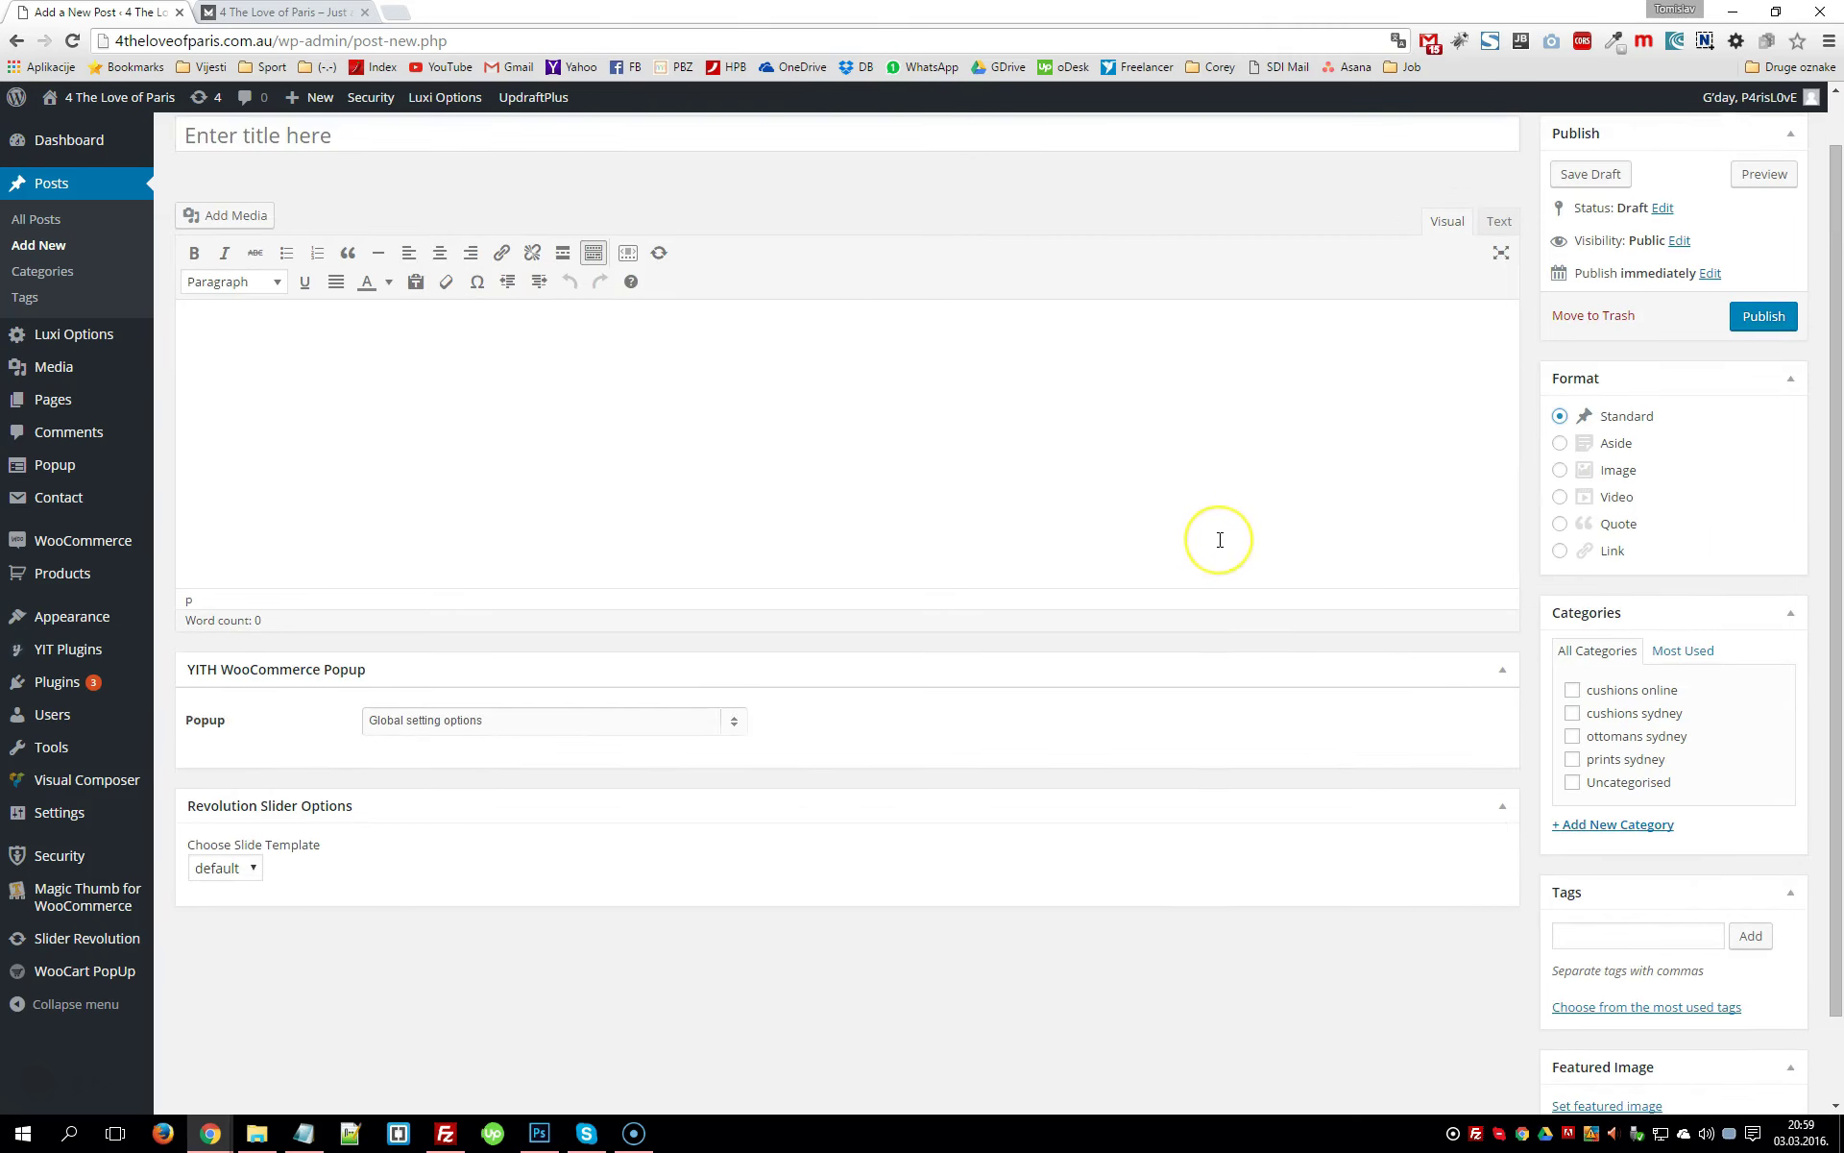
scroll(1220, 539, down, 1)
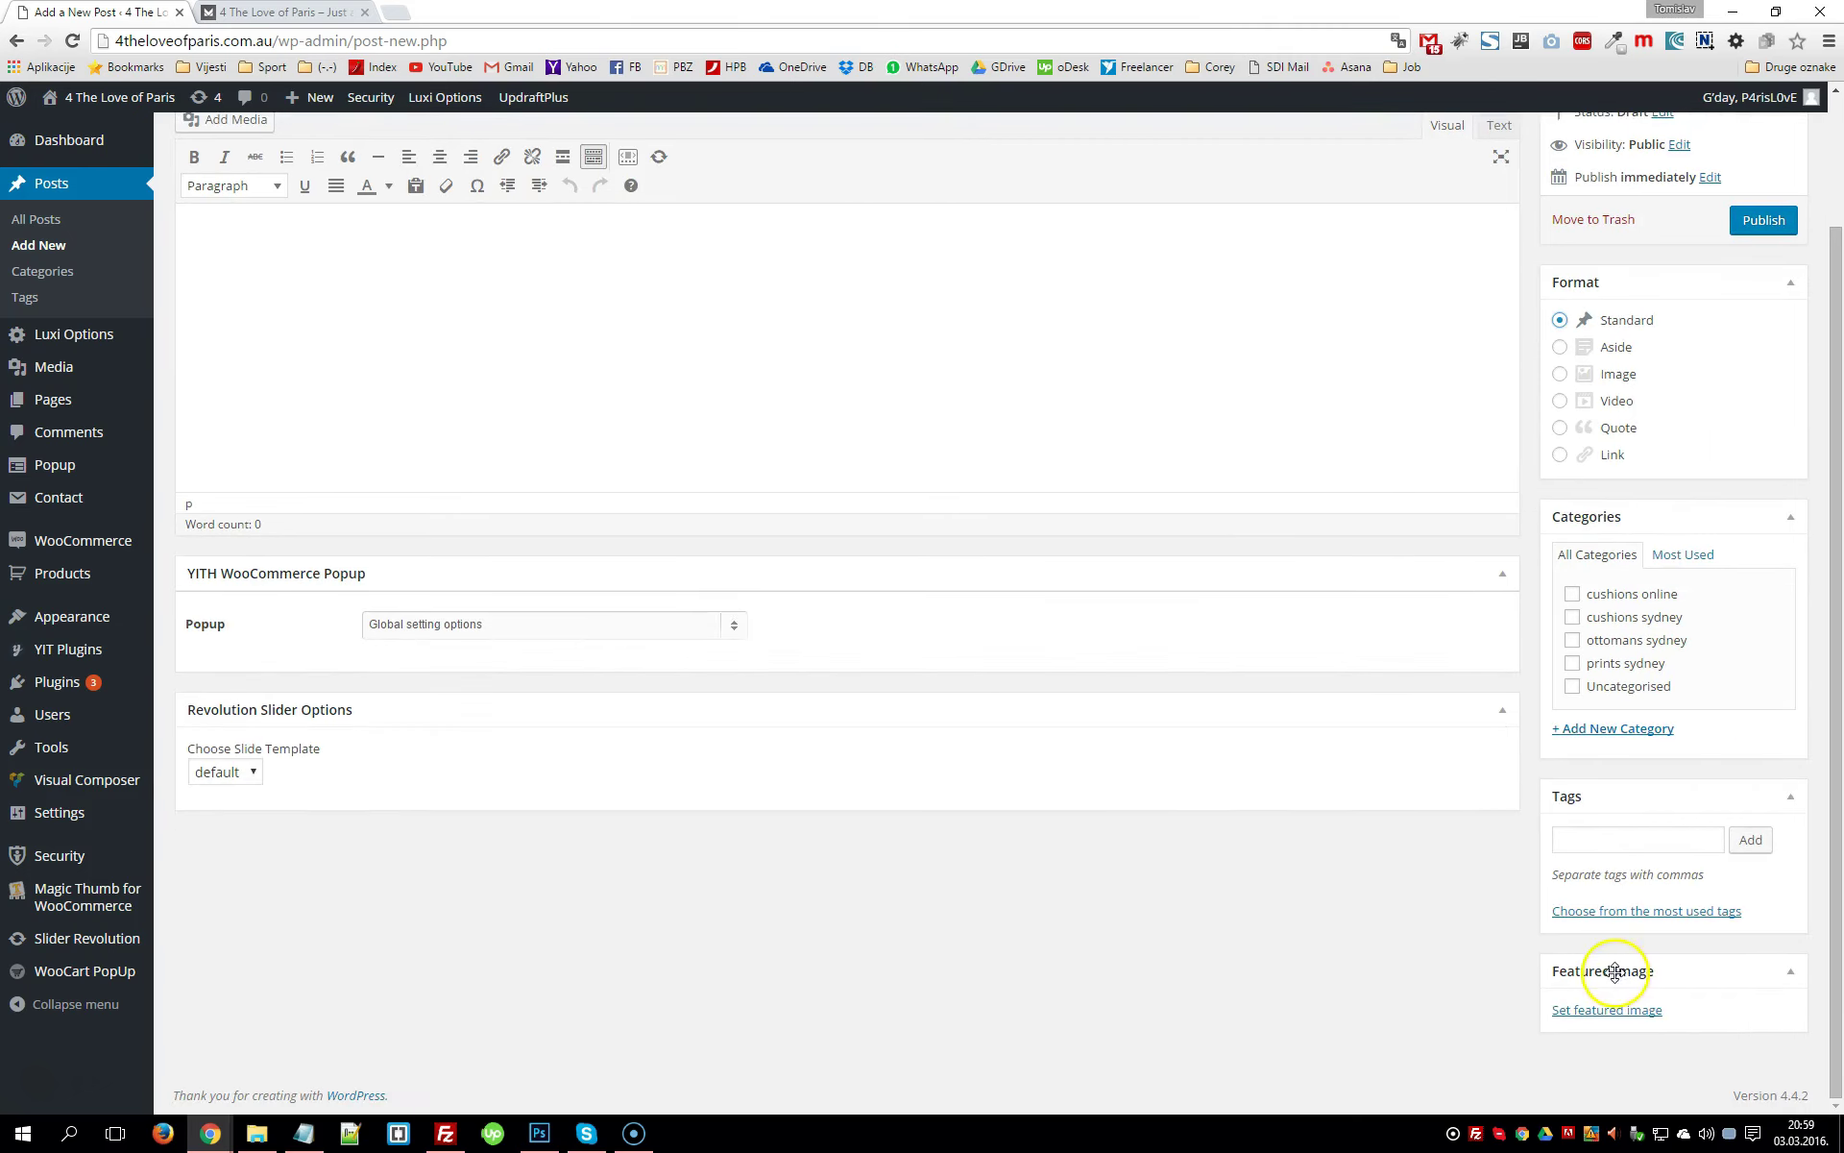
Switch to the live shop site and open its Blog page
click(279, 13)
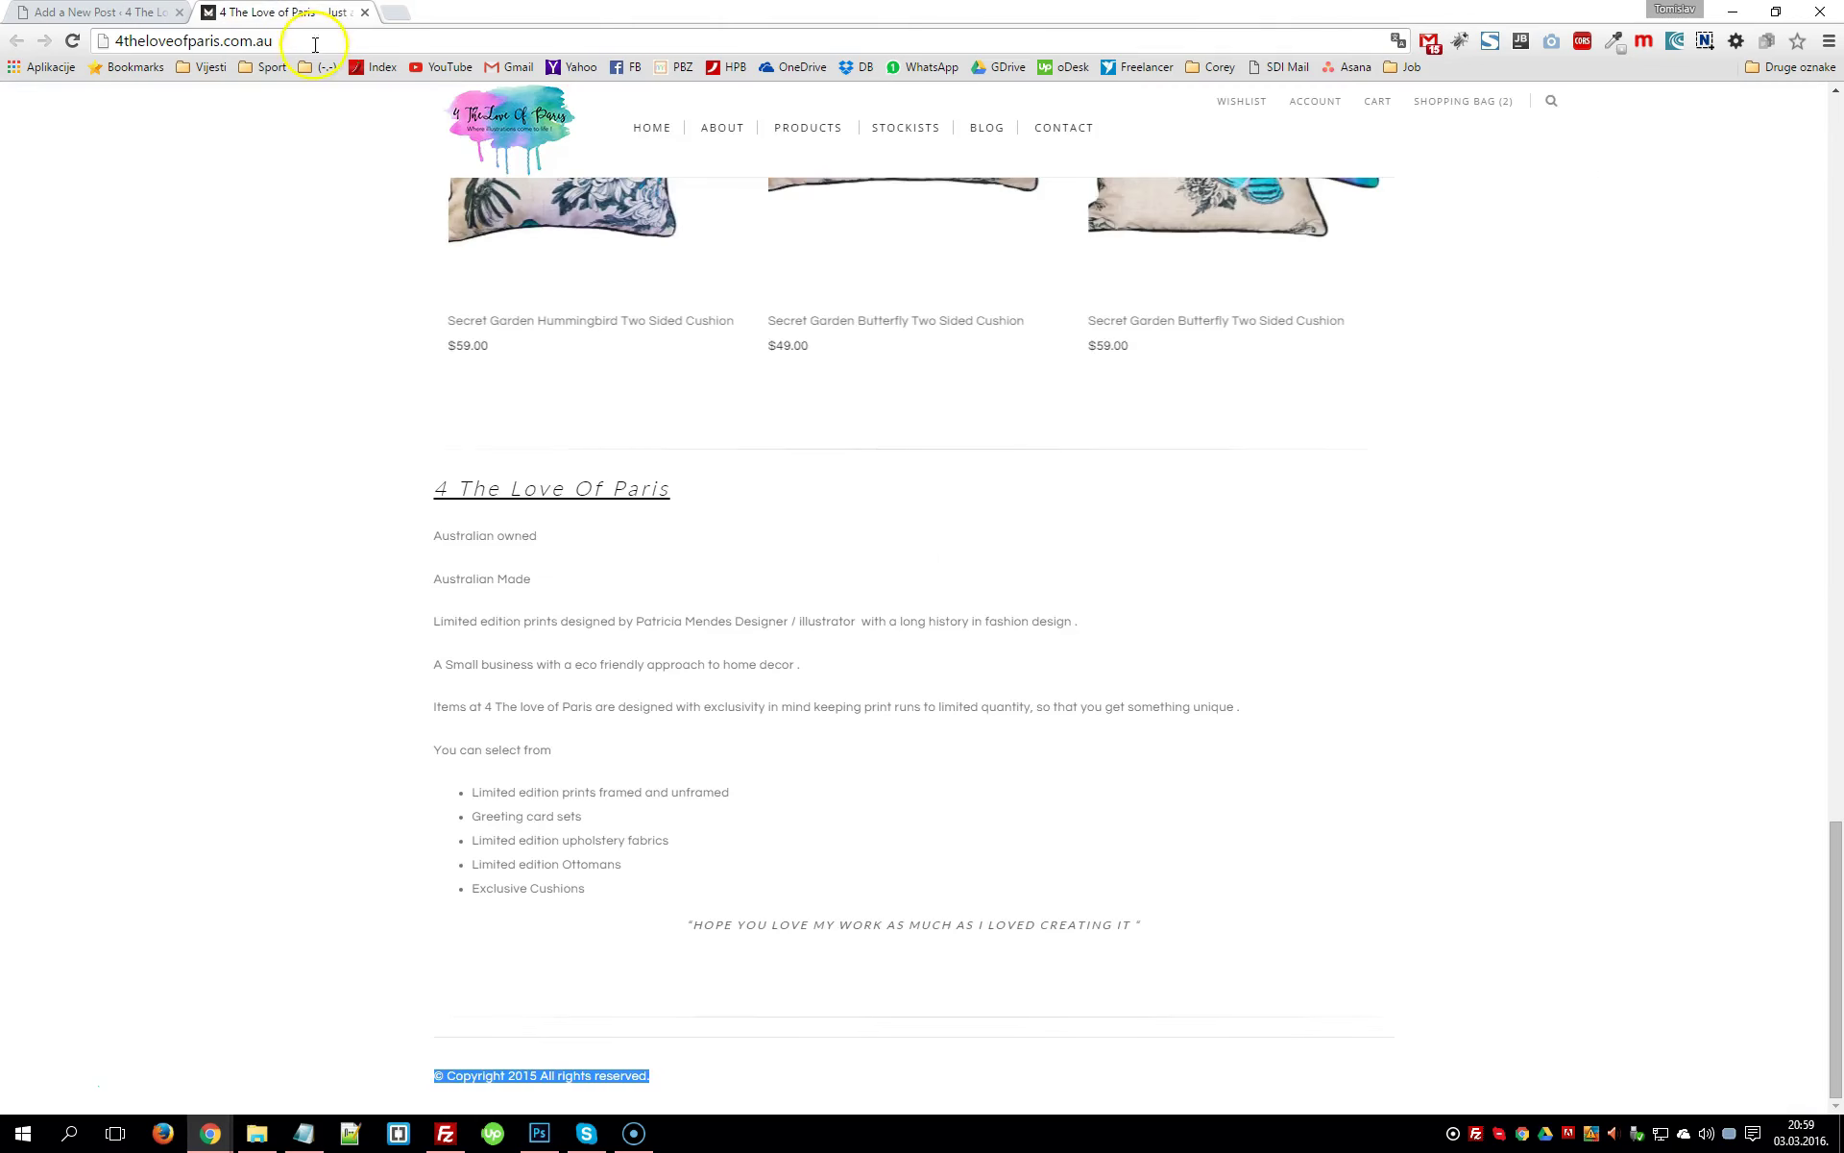
scroll(970, 211, up, 5)
click(988, 134)
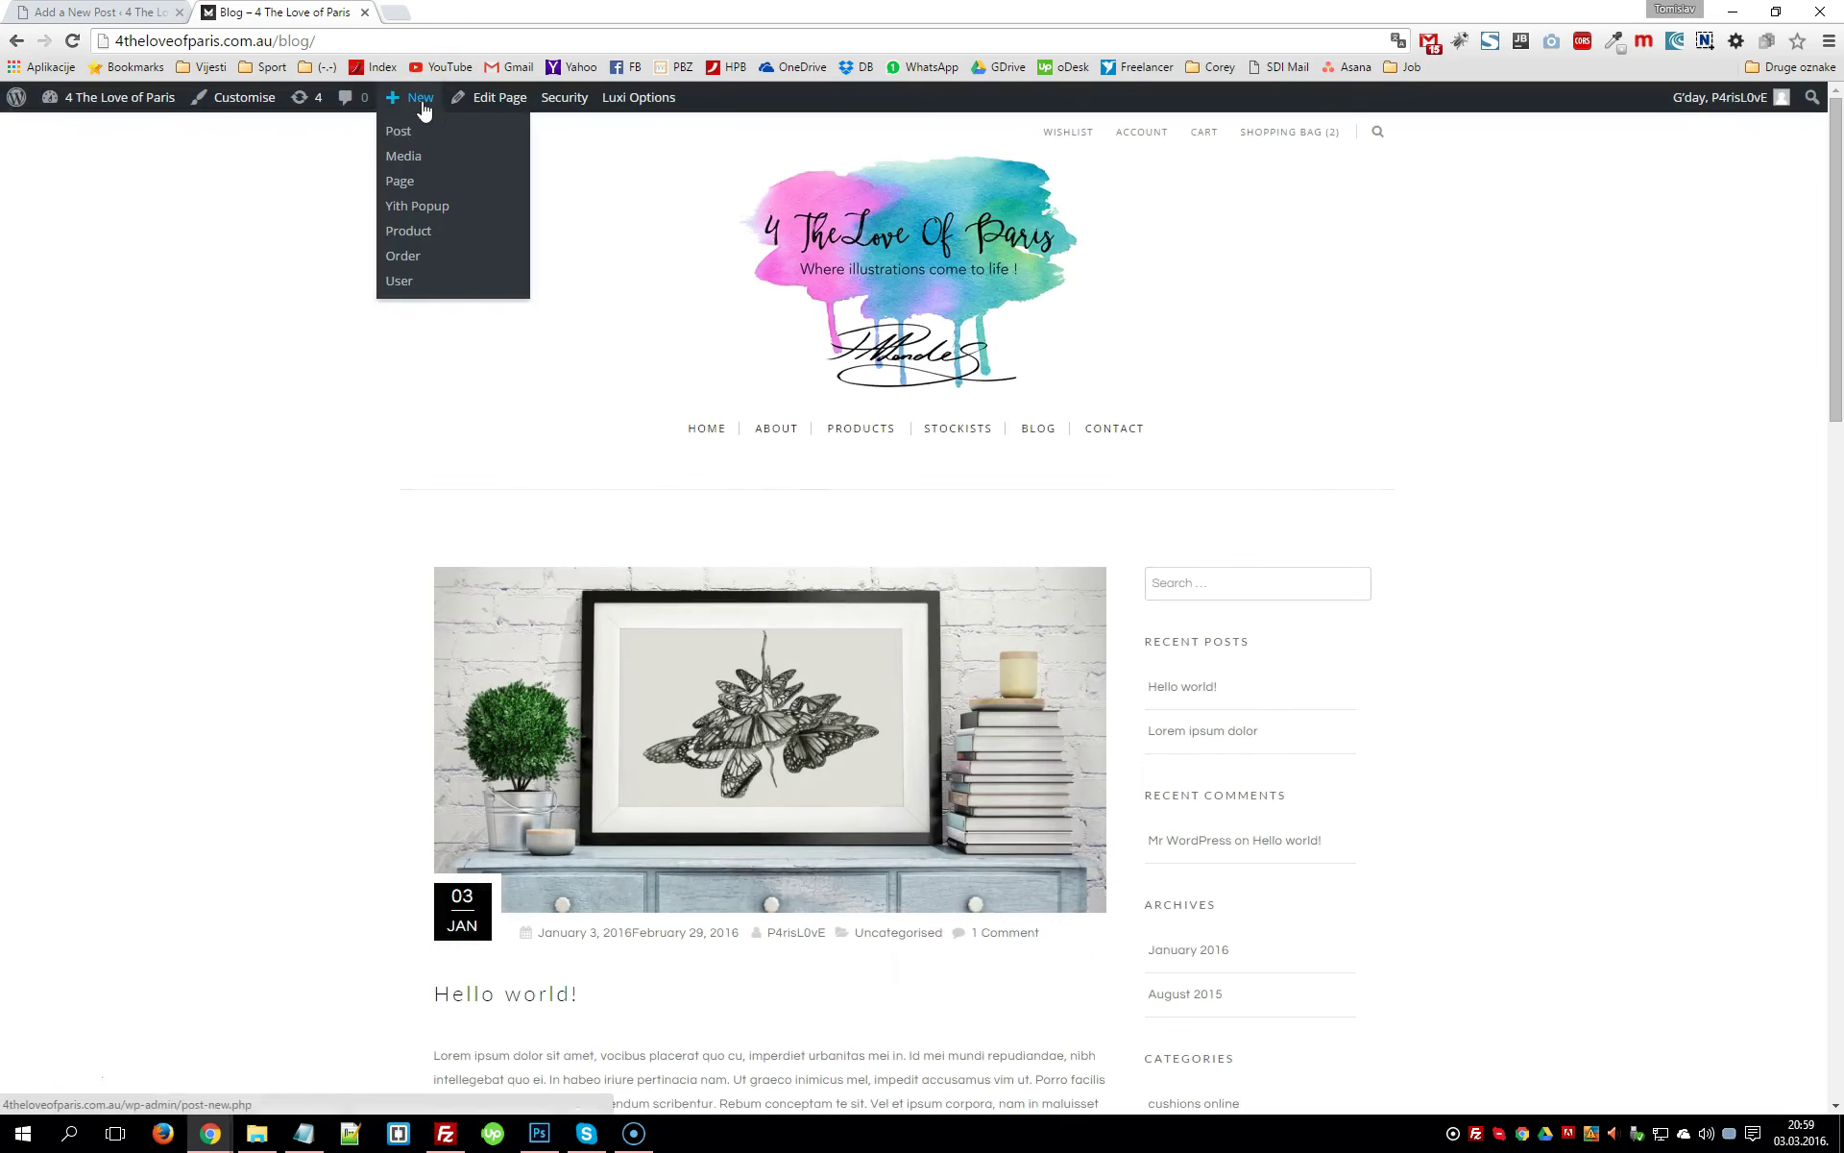
Examine the images, titles and excerpts of the "Hello world!" and "Lorem ipsum dolor" posts on the blog page
scroll(780, 482, down, 1)
scroll(786, 470, down, 4)
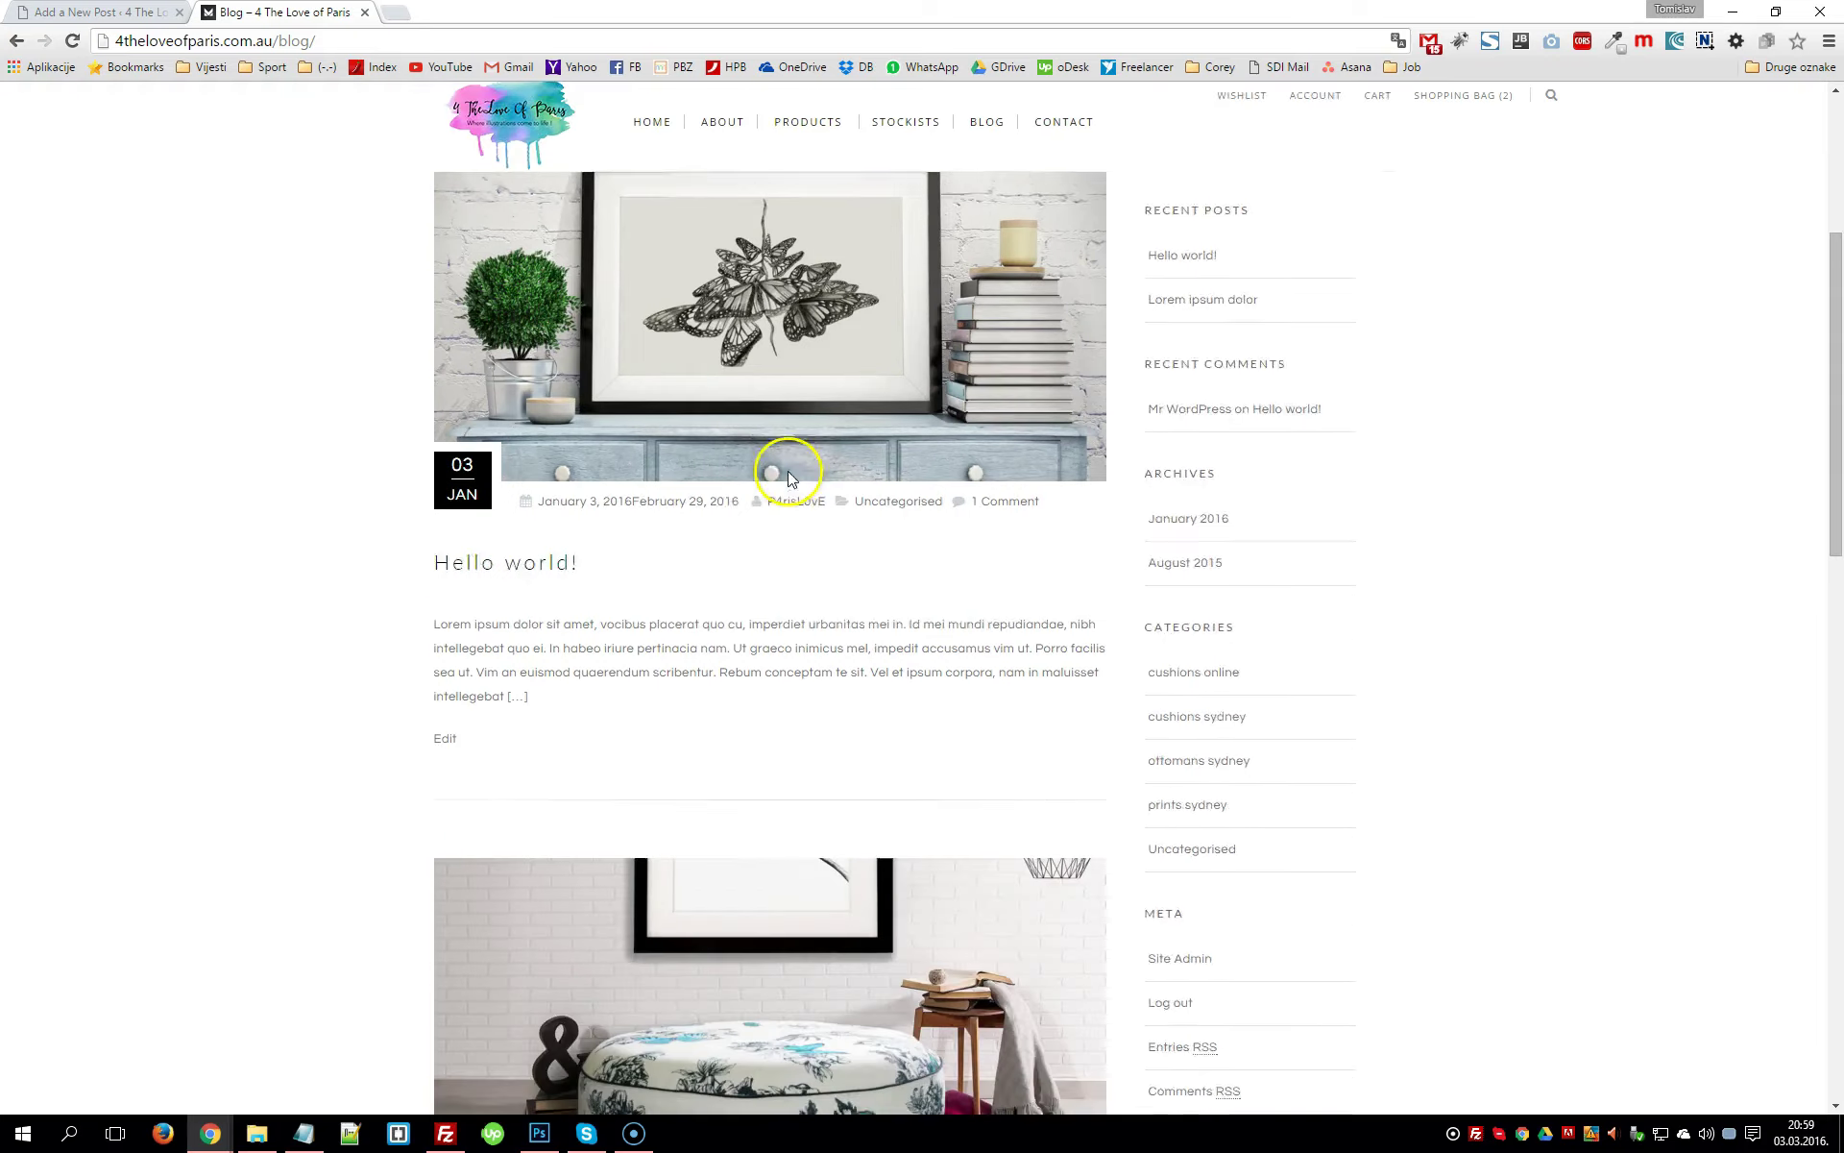
scroll(768, 480, up, 2)
scroll(626, 476, down, 6)
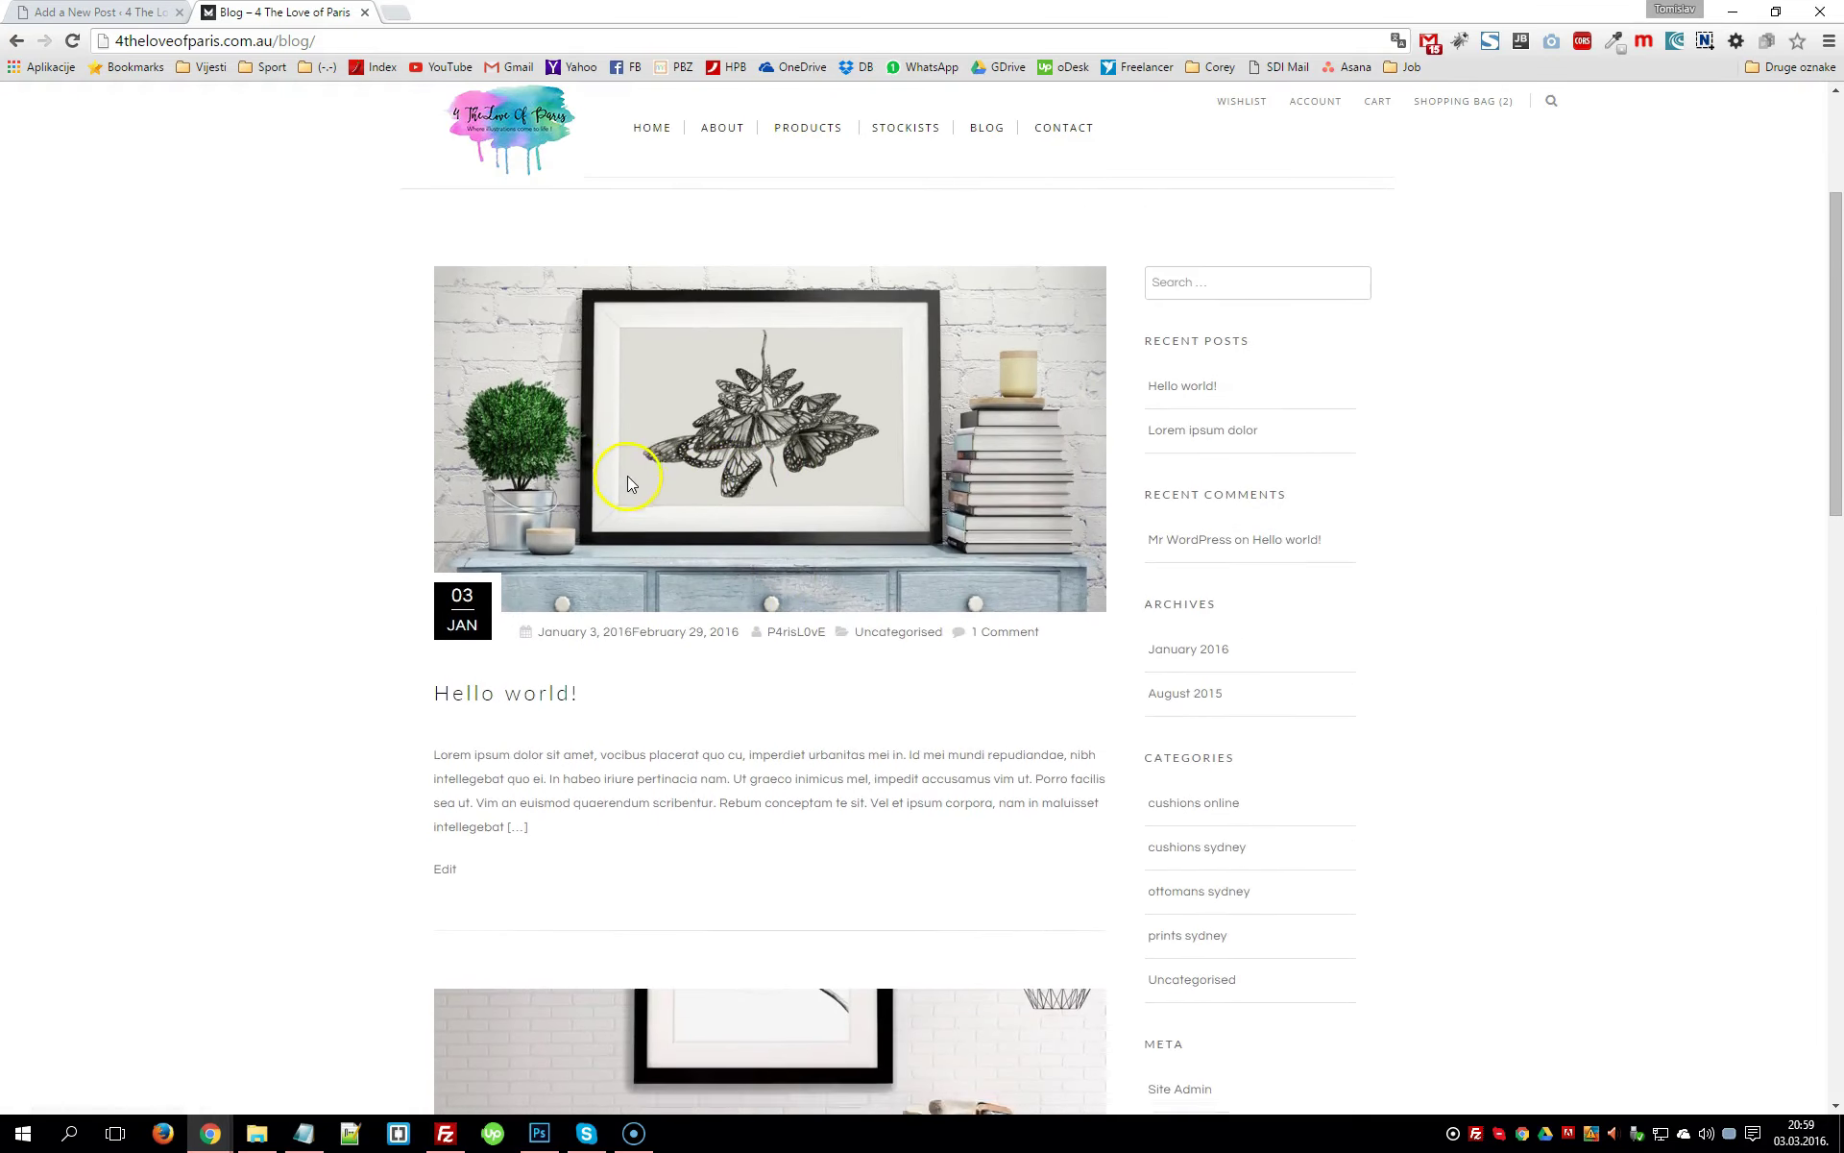
scroll(620, 485, up, 3)
drag(639, 415, 430, 414)
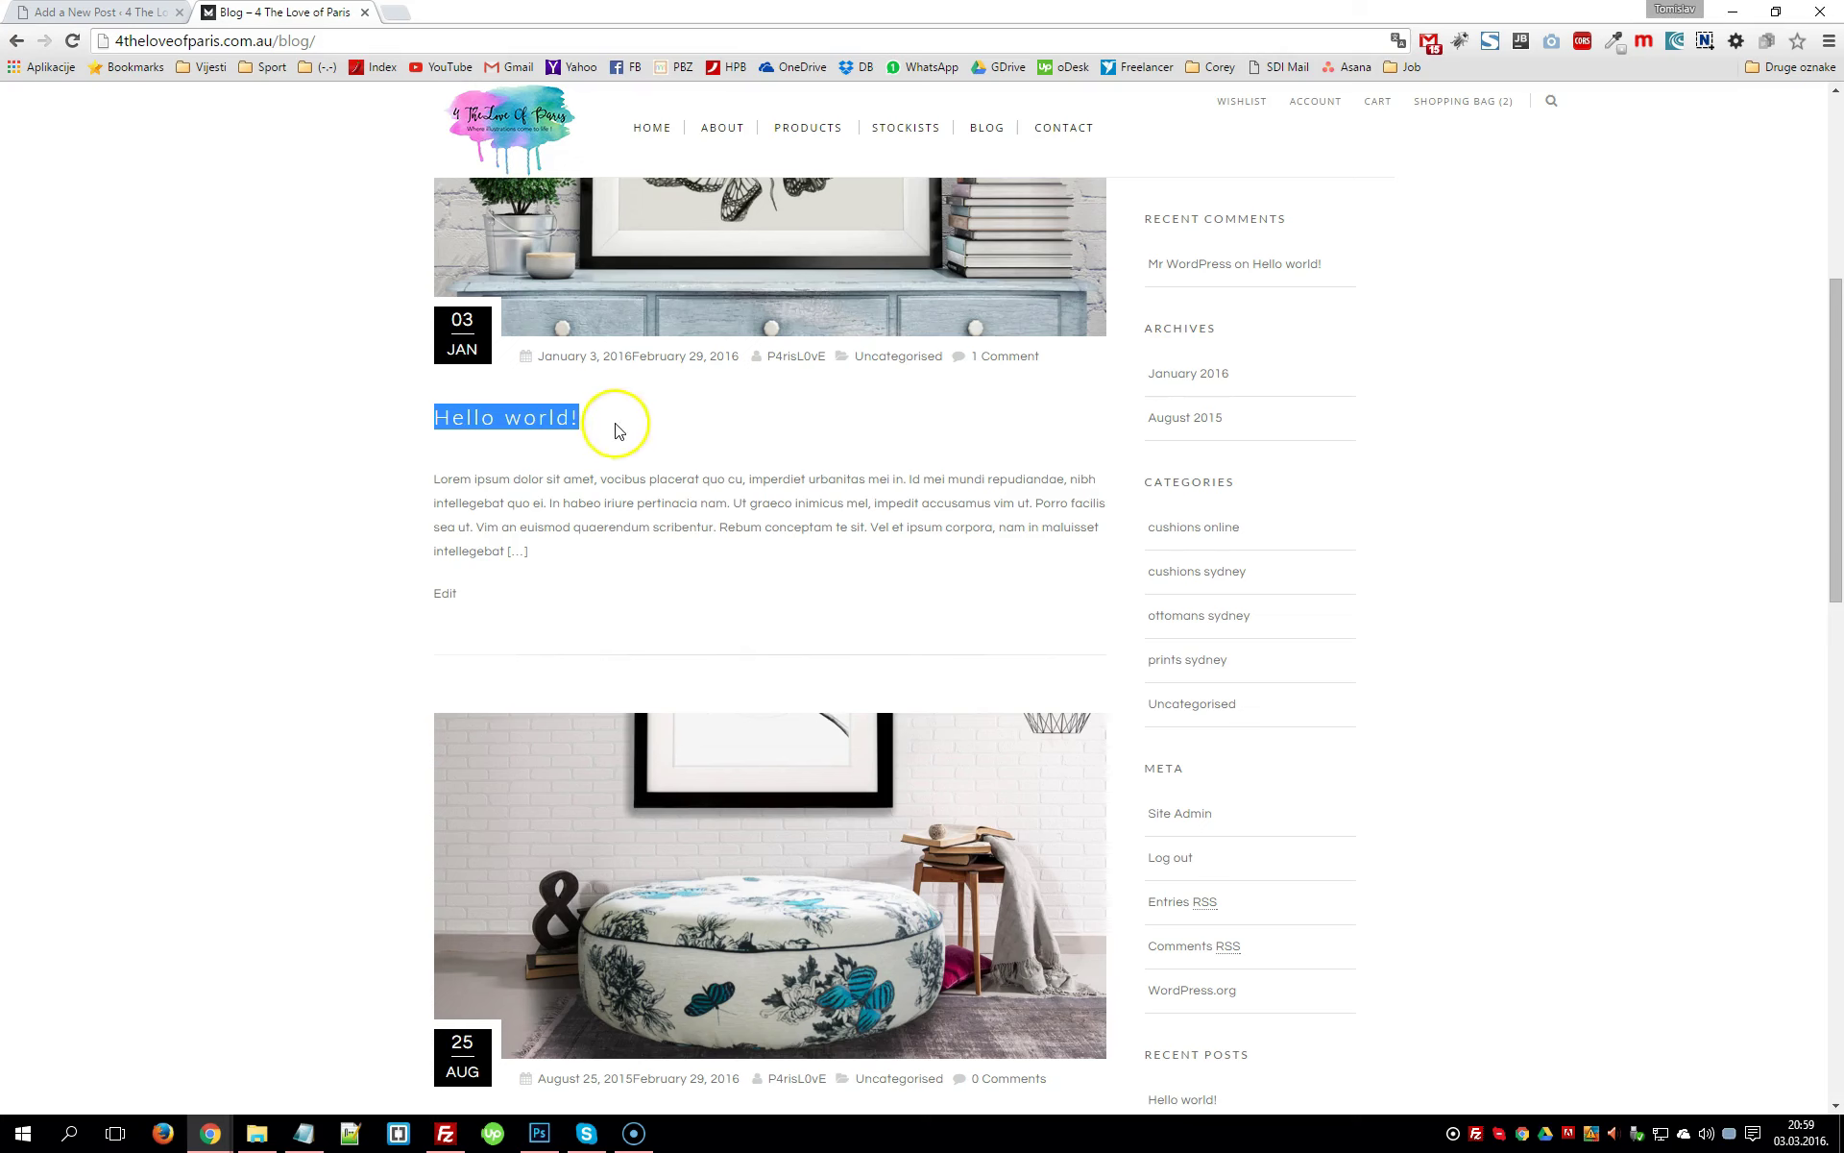
scroll(671, 436, down, 3)
drag(696, 855, 423, 867)
click(618, 832)
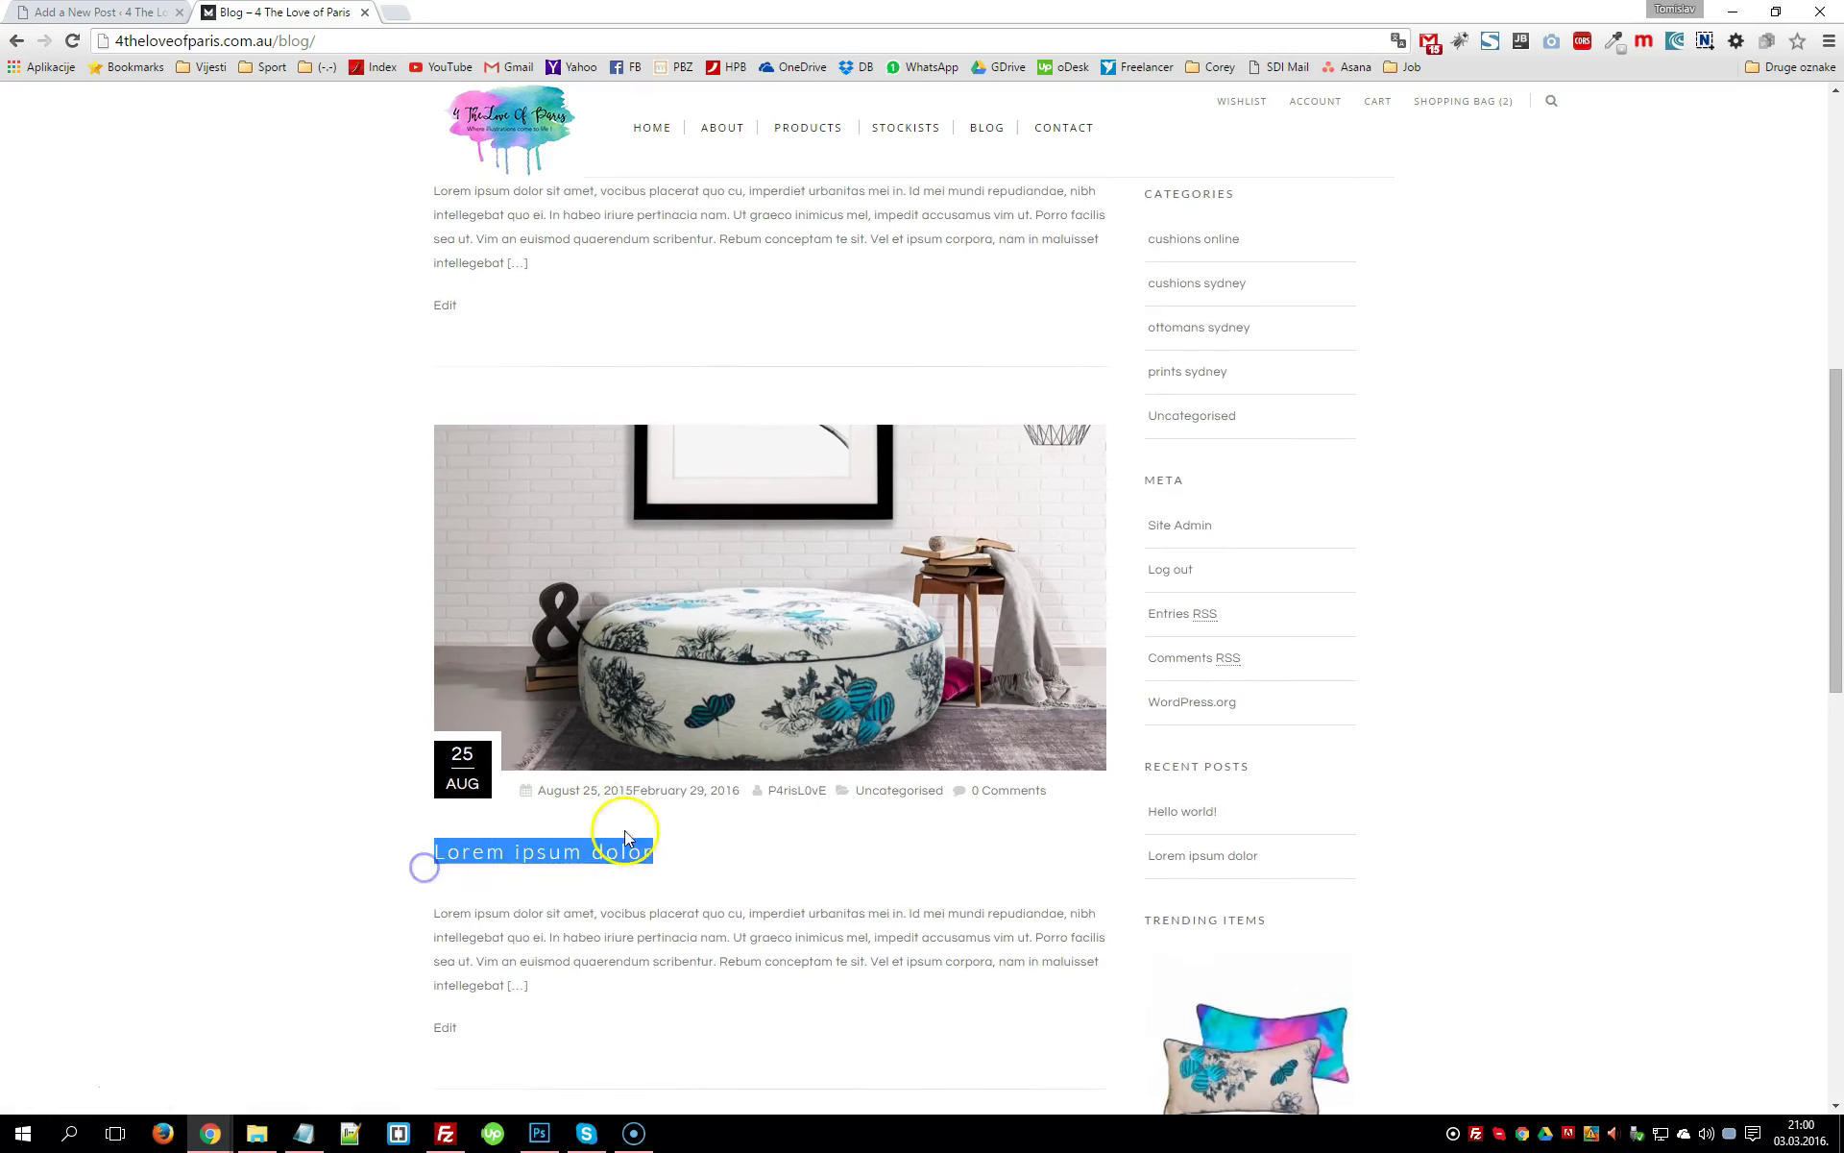
scroll(836, 826, up, 6)
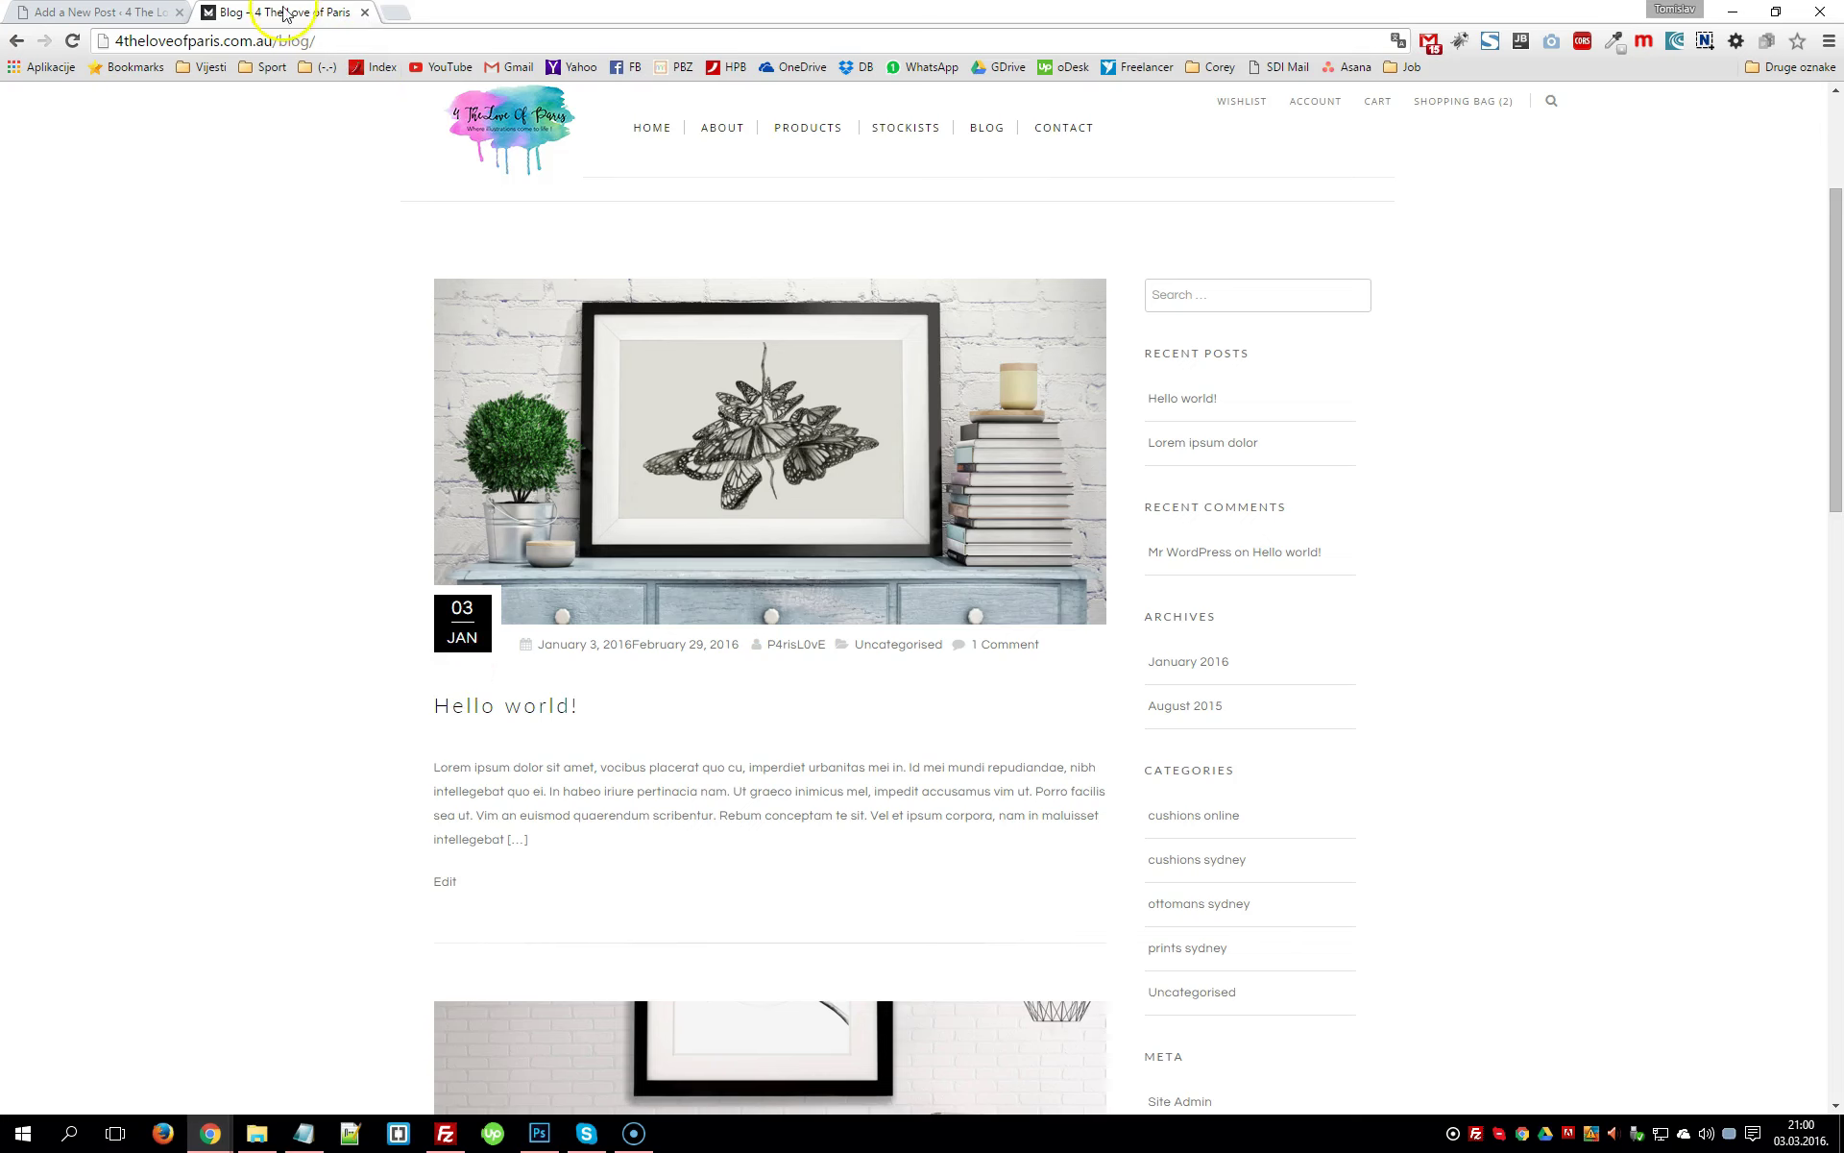
Return to the new post, view the featured image's media library and file upload options, and close them without choosing an image
click(106, 12)
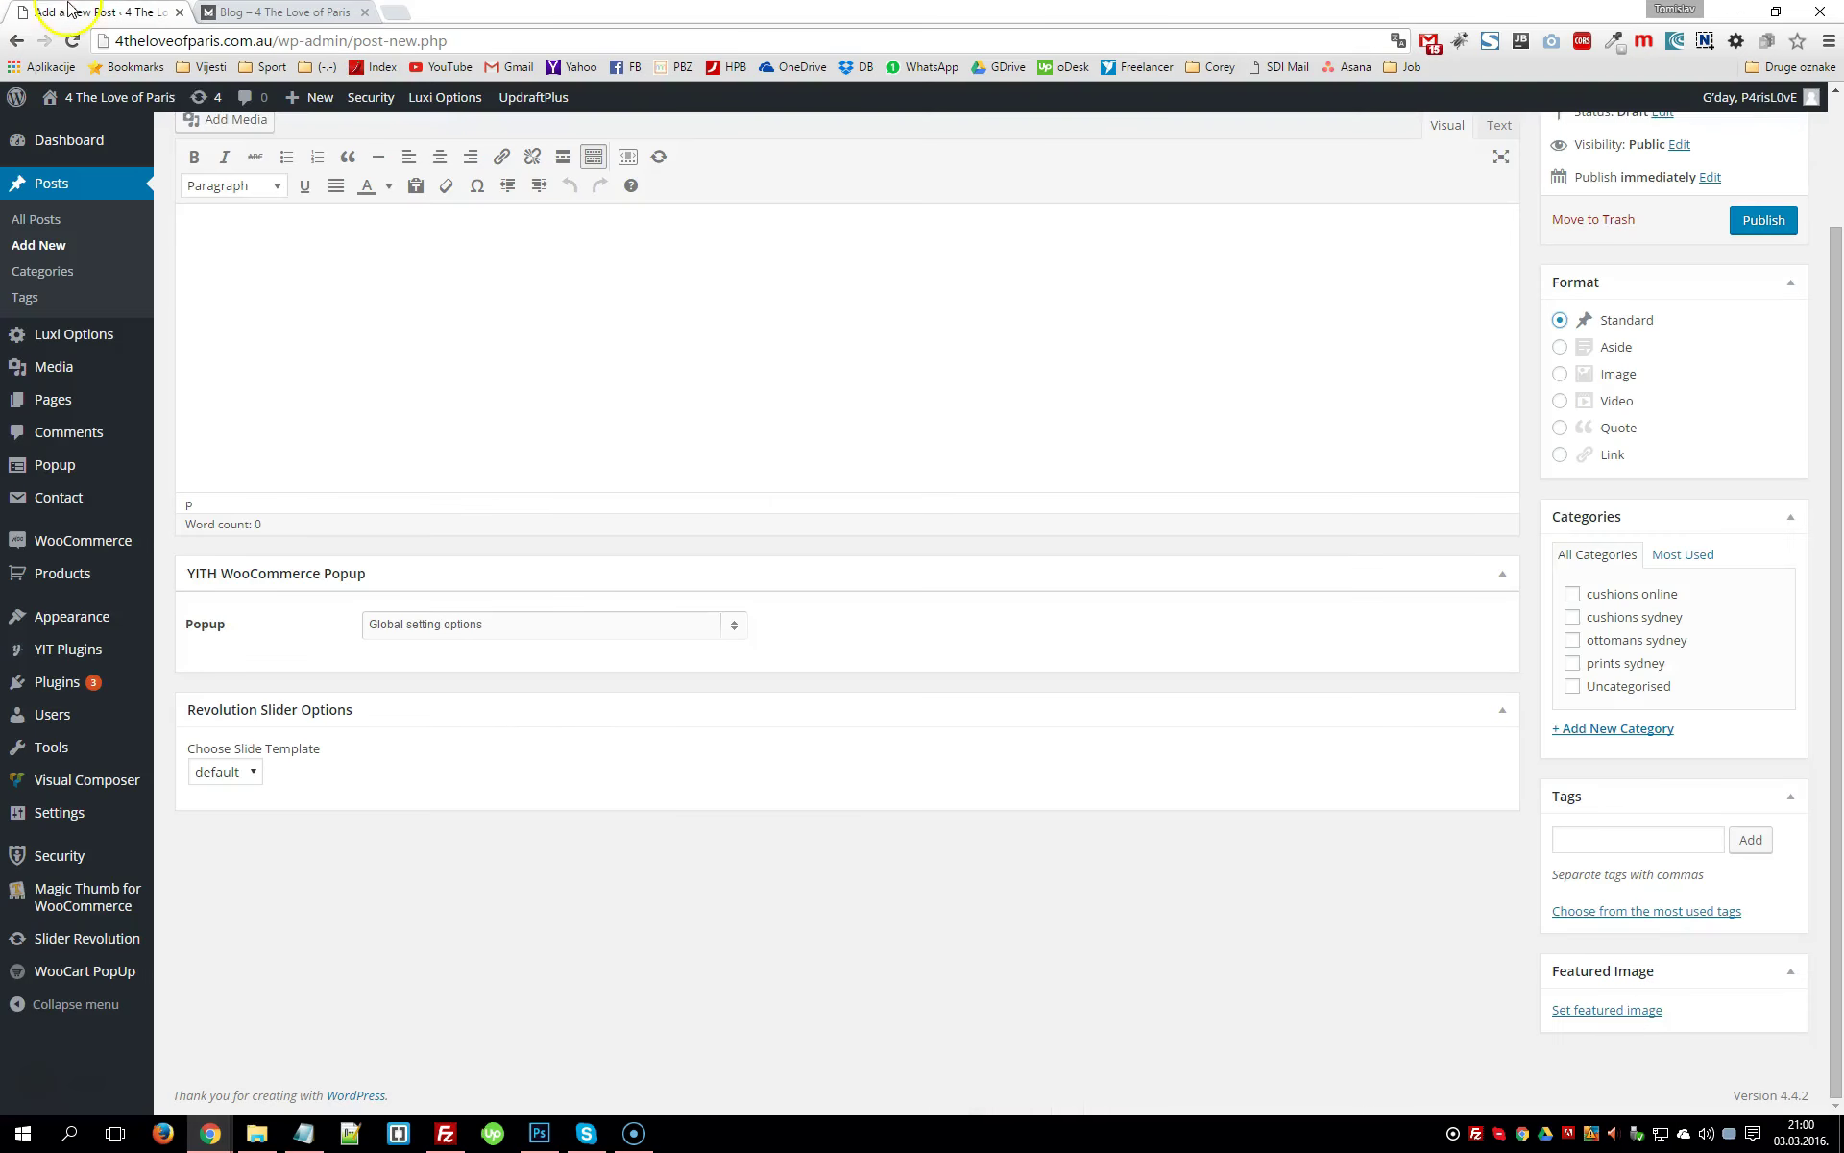
click(1630, 1020)
click(433, 301)
click(60, 190)
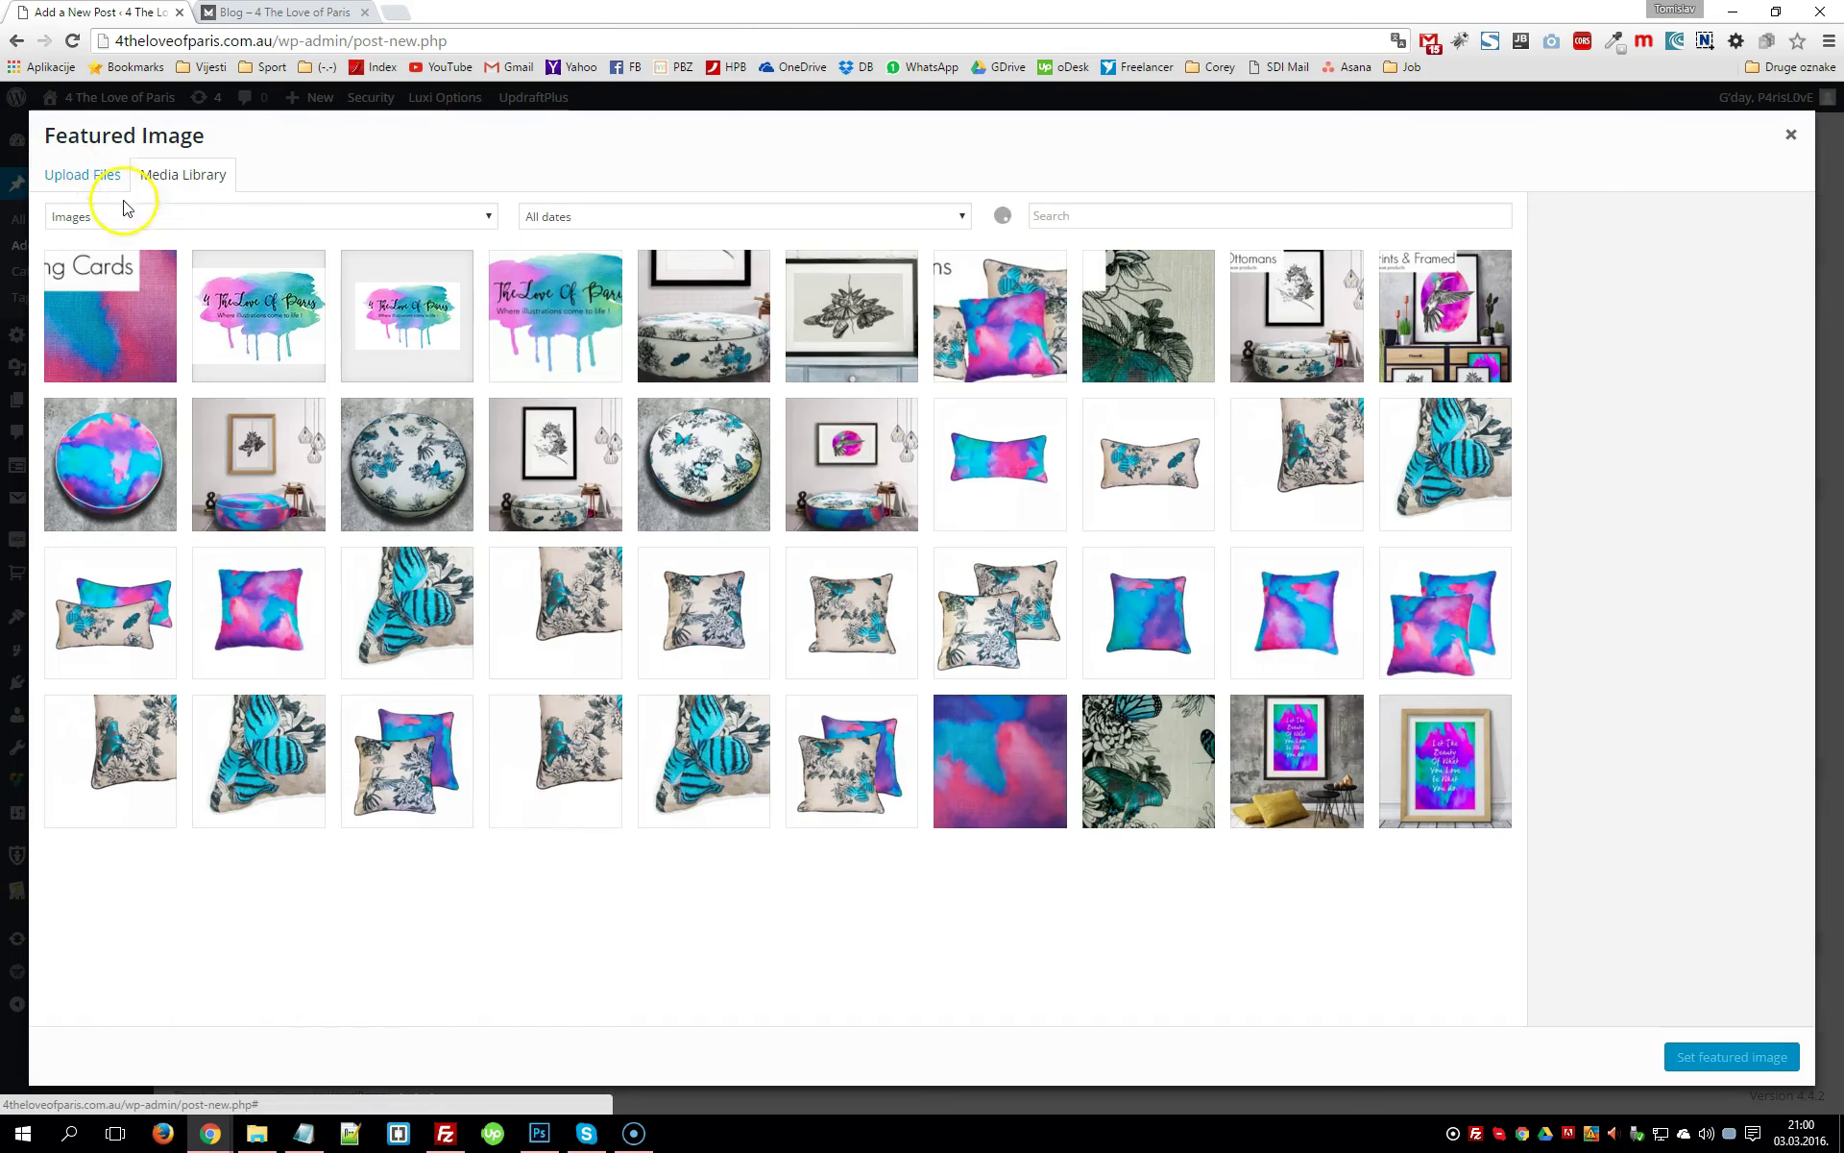
click(72, 174)
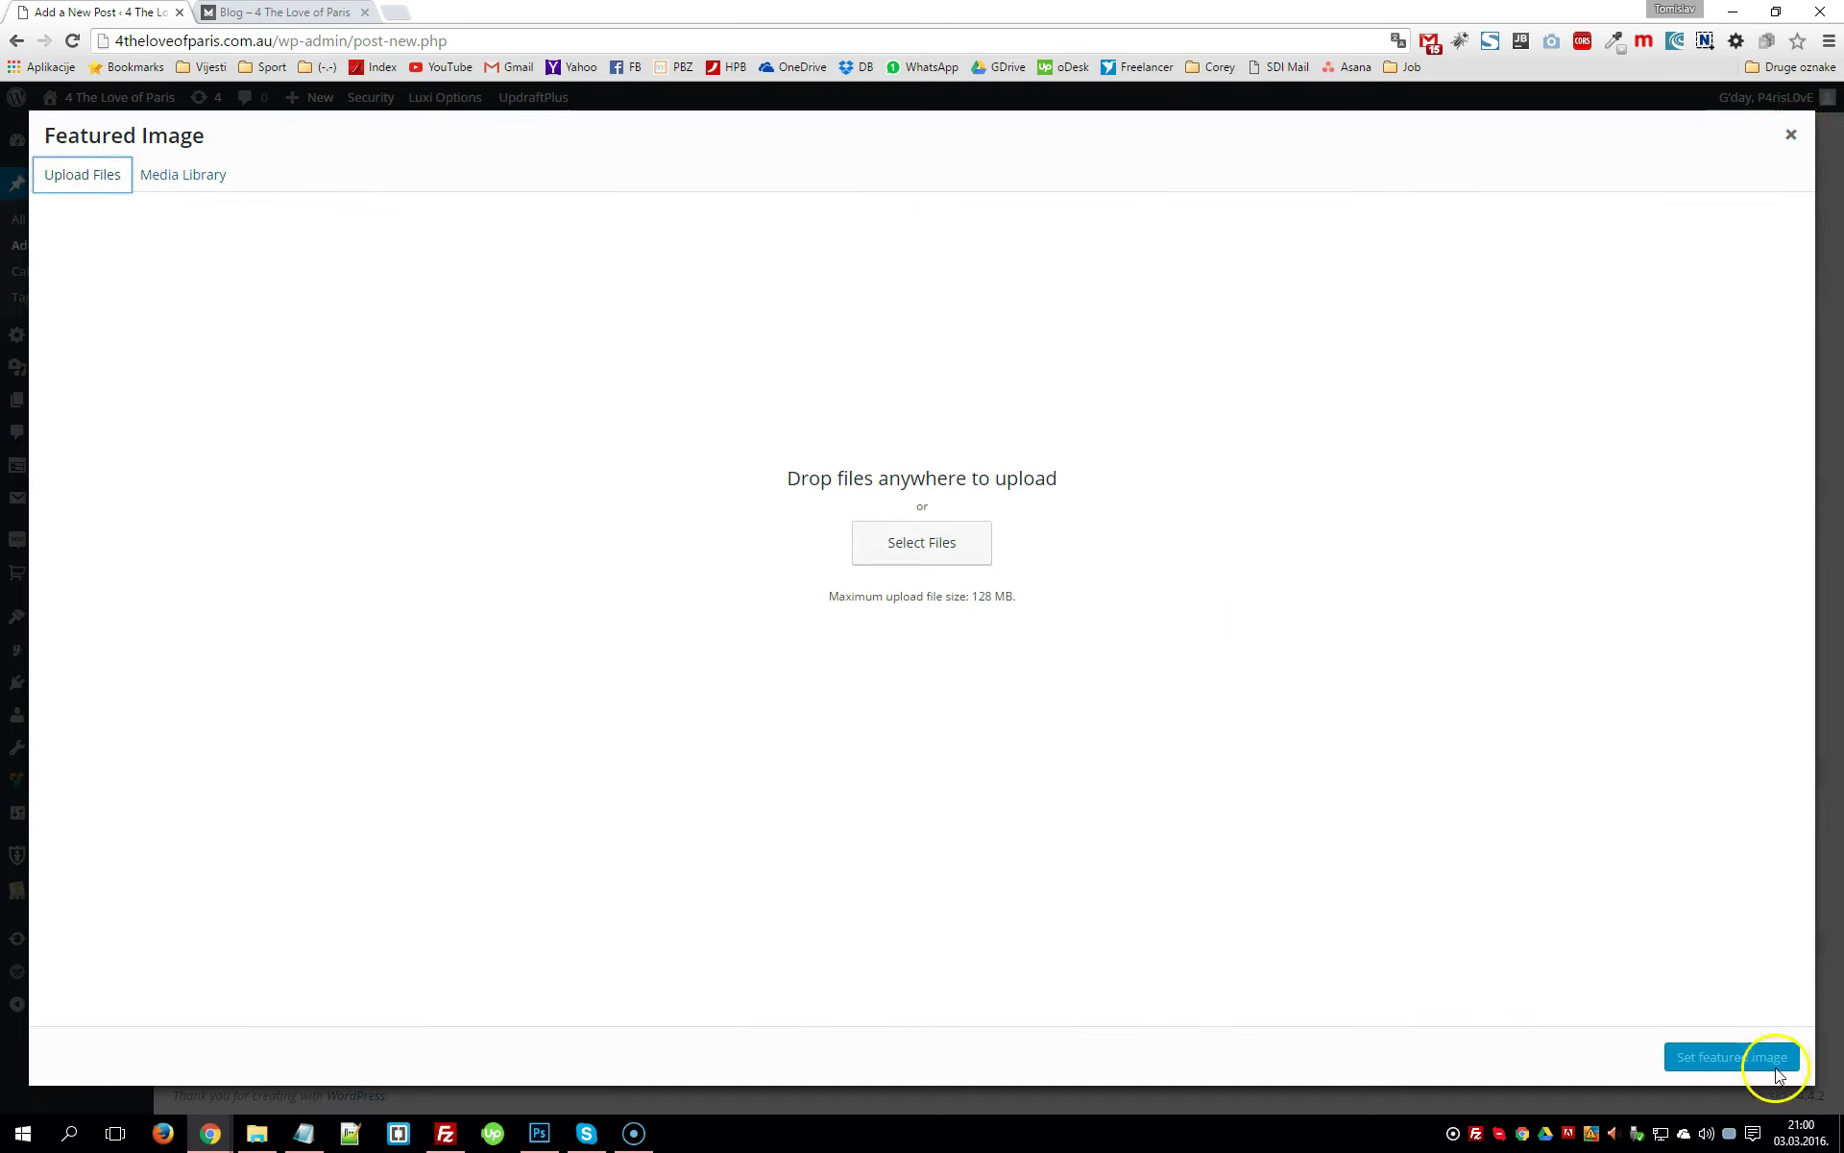
click(1791, 135)
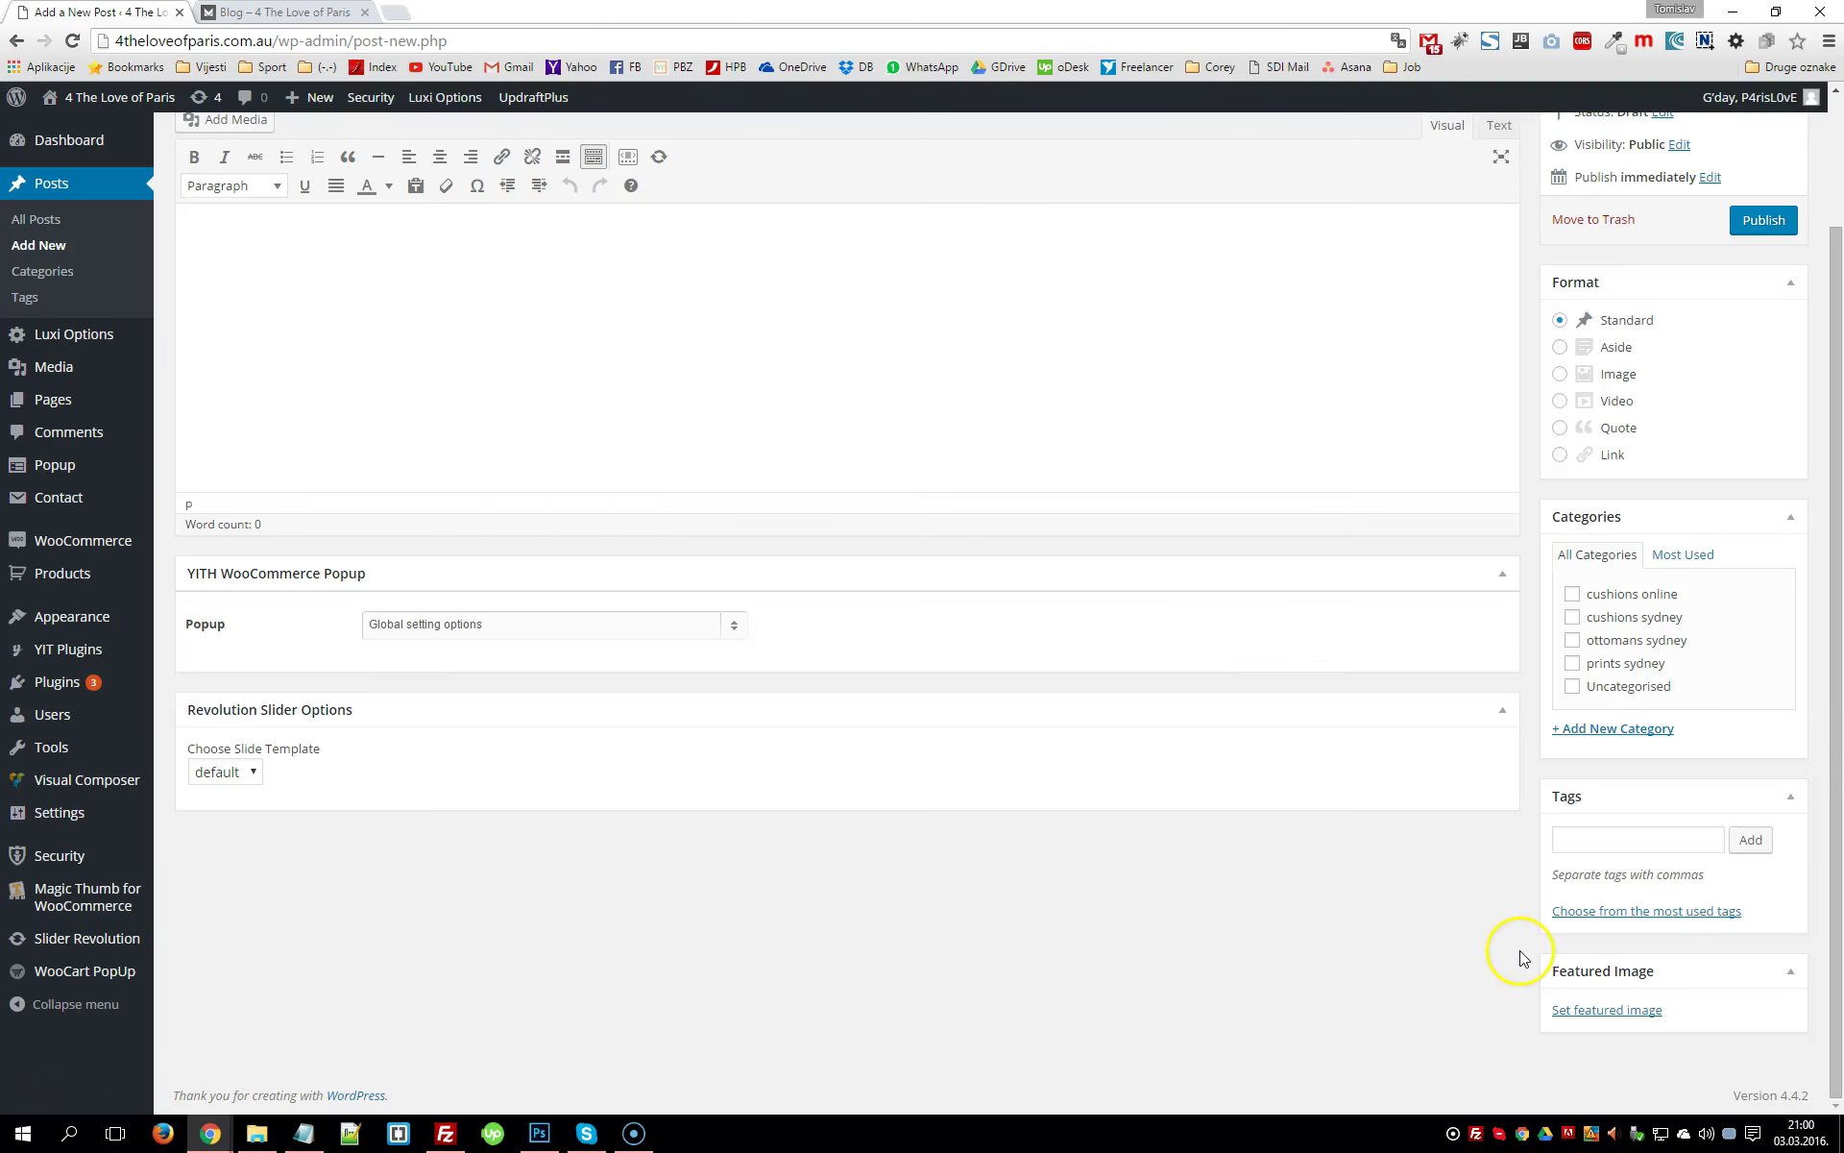
Look over the blank post's editor and settings, and compare them with the live blog page
scroll(1518, 949, up, 2)
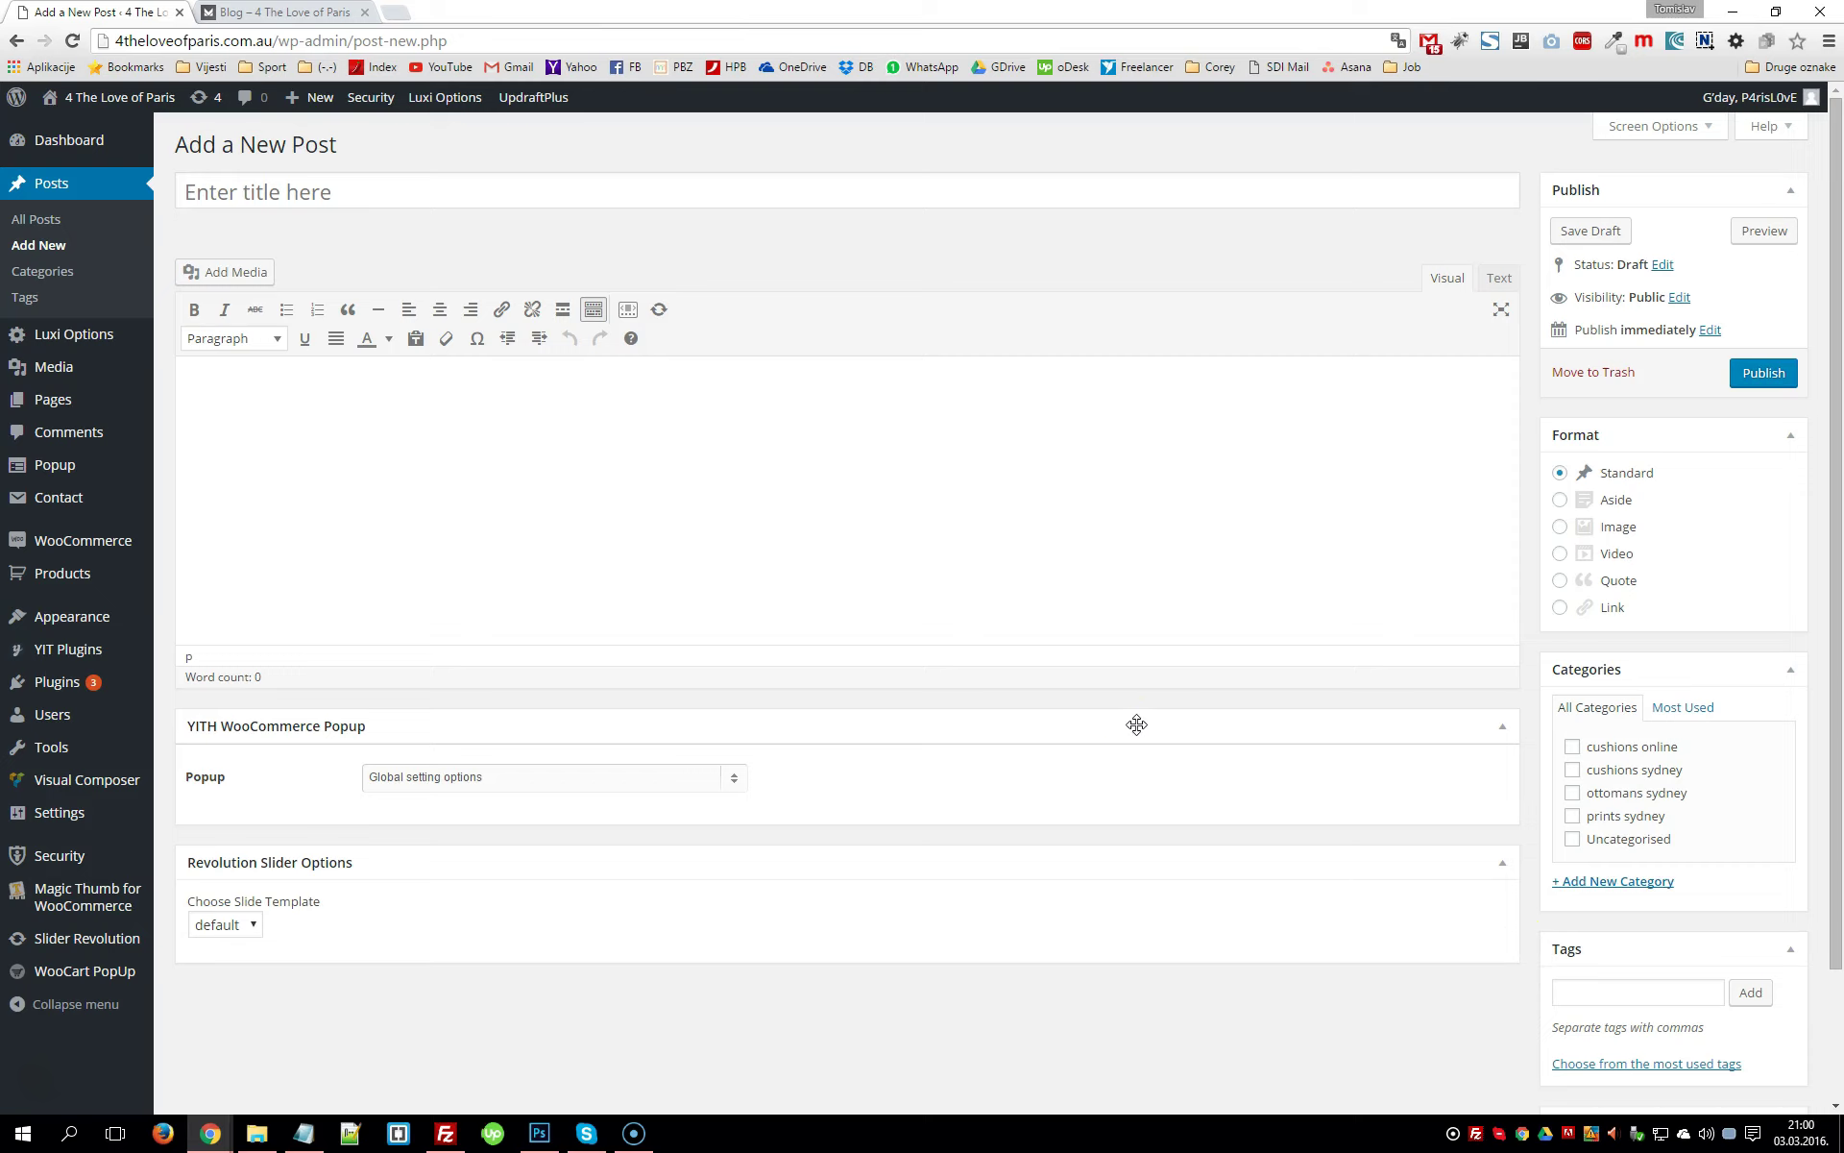
scroll(1329, 823, down, 2)
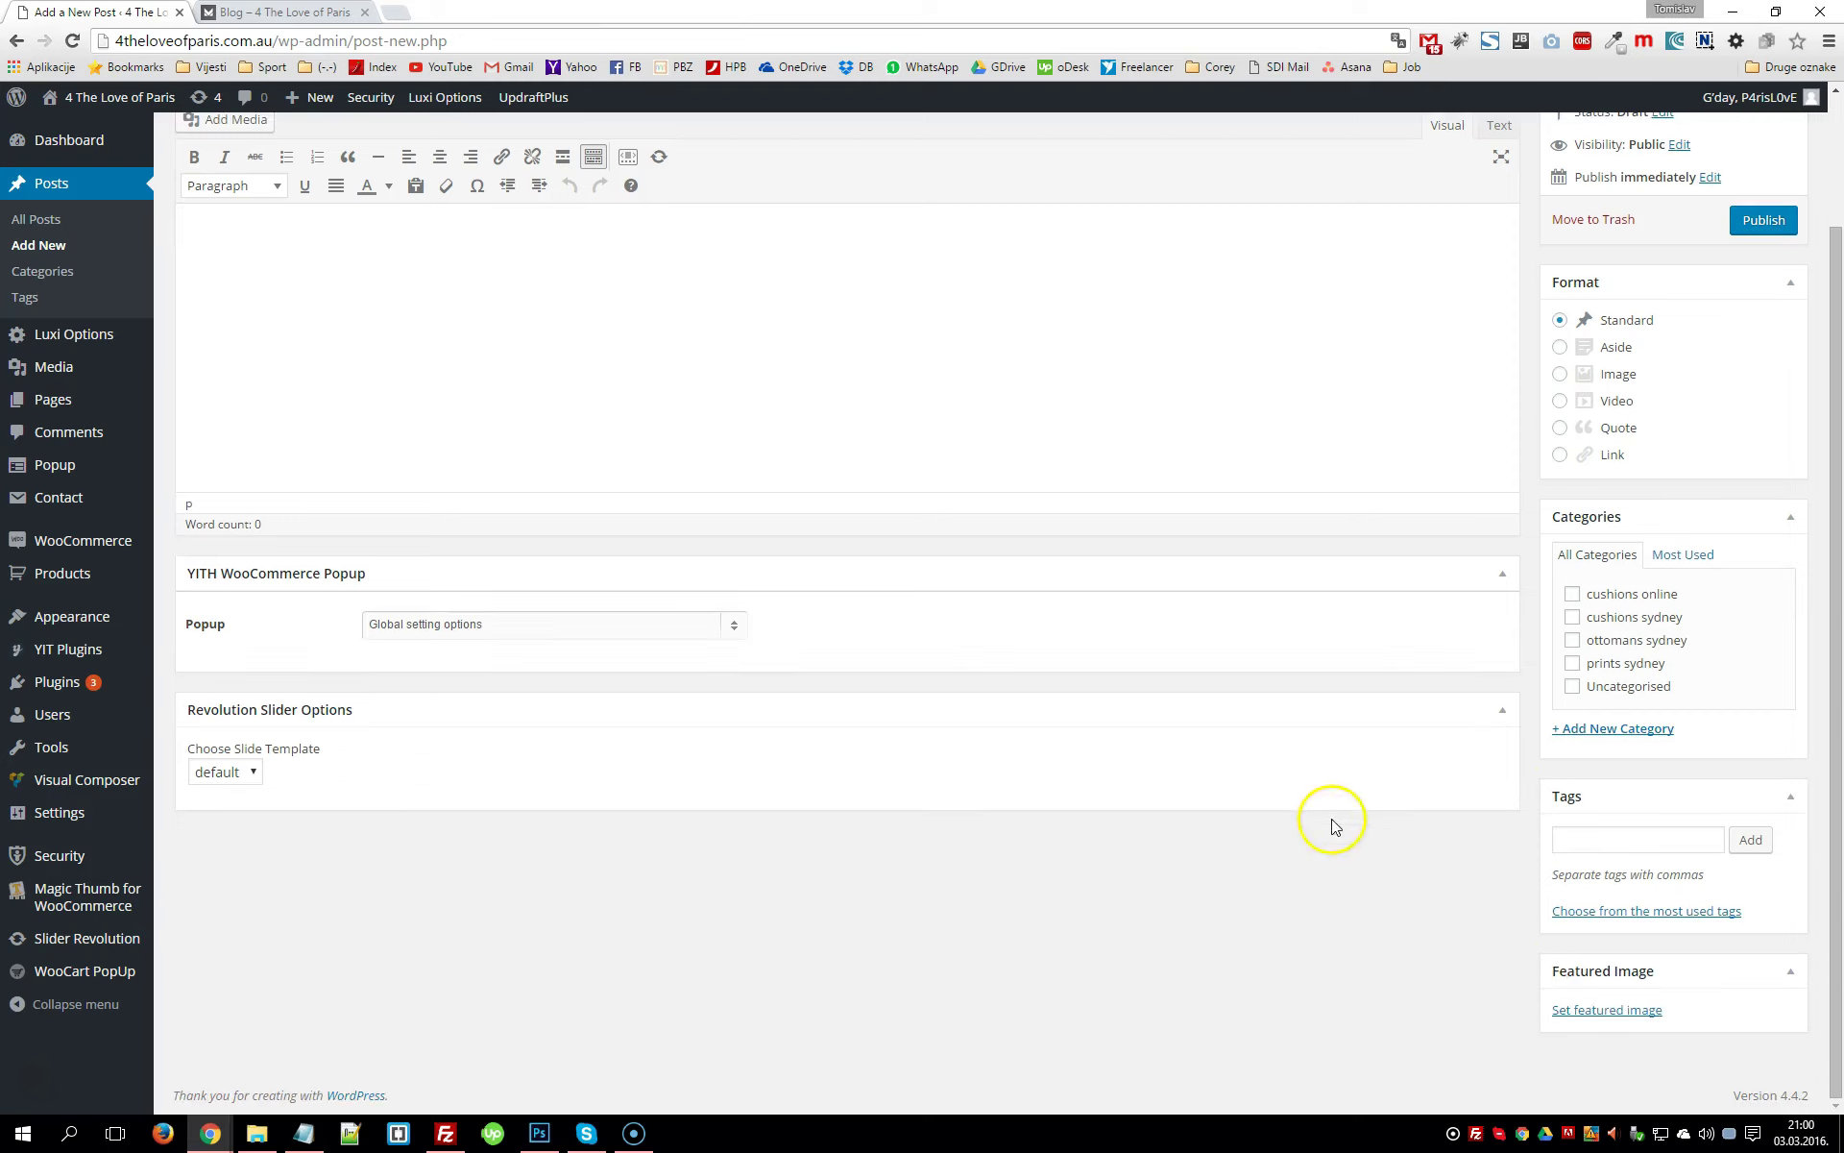
scroll(933, 653, up, 2)
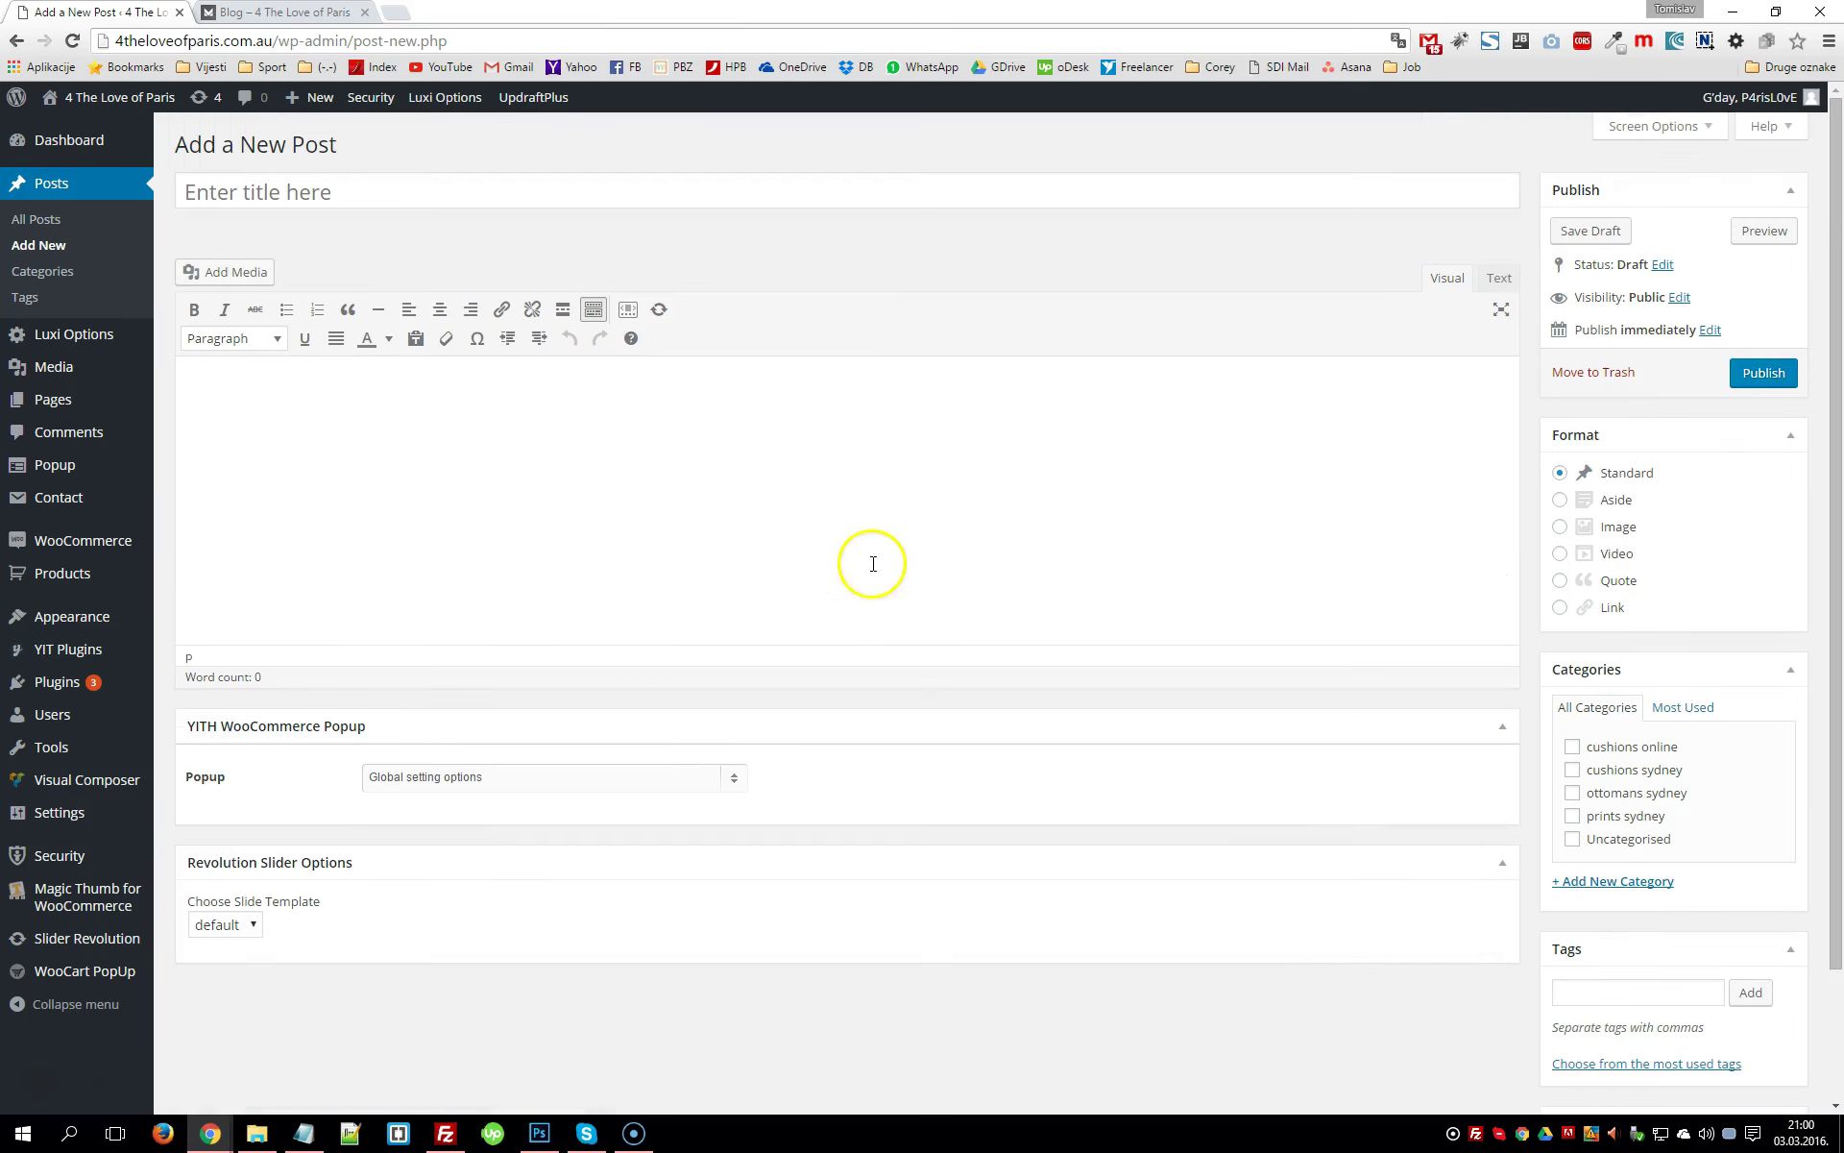
click(269, 14)
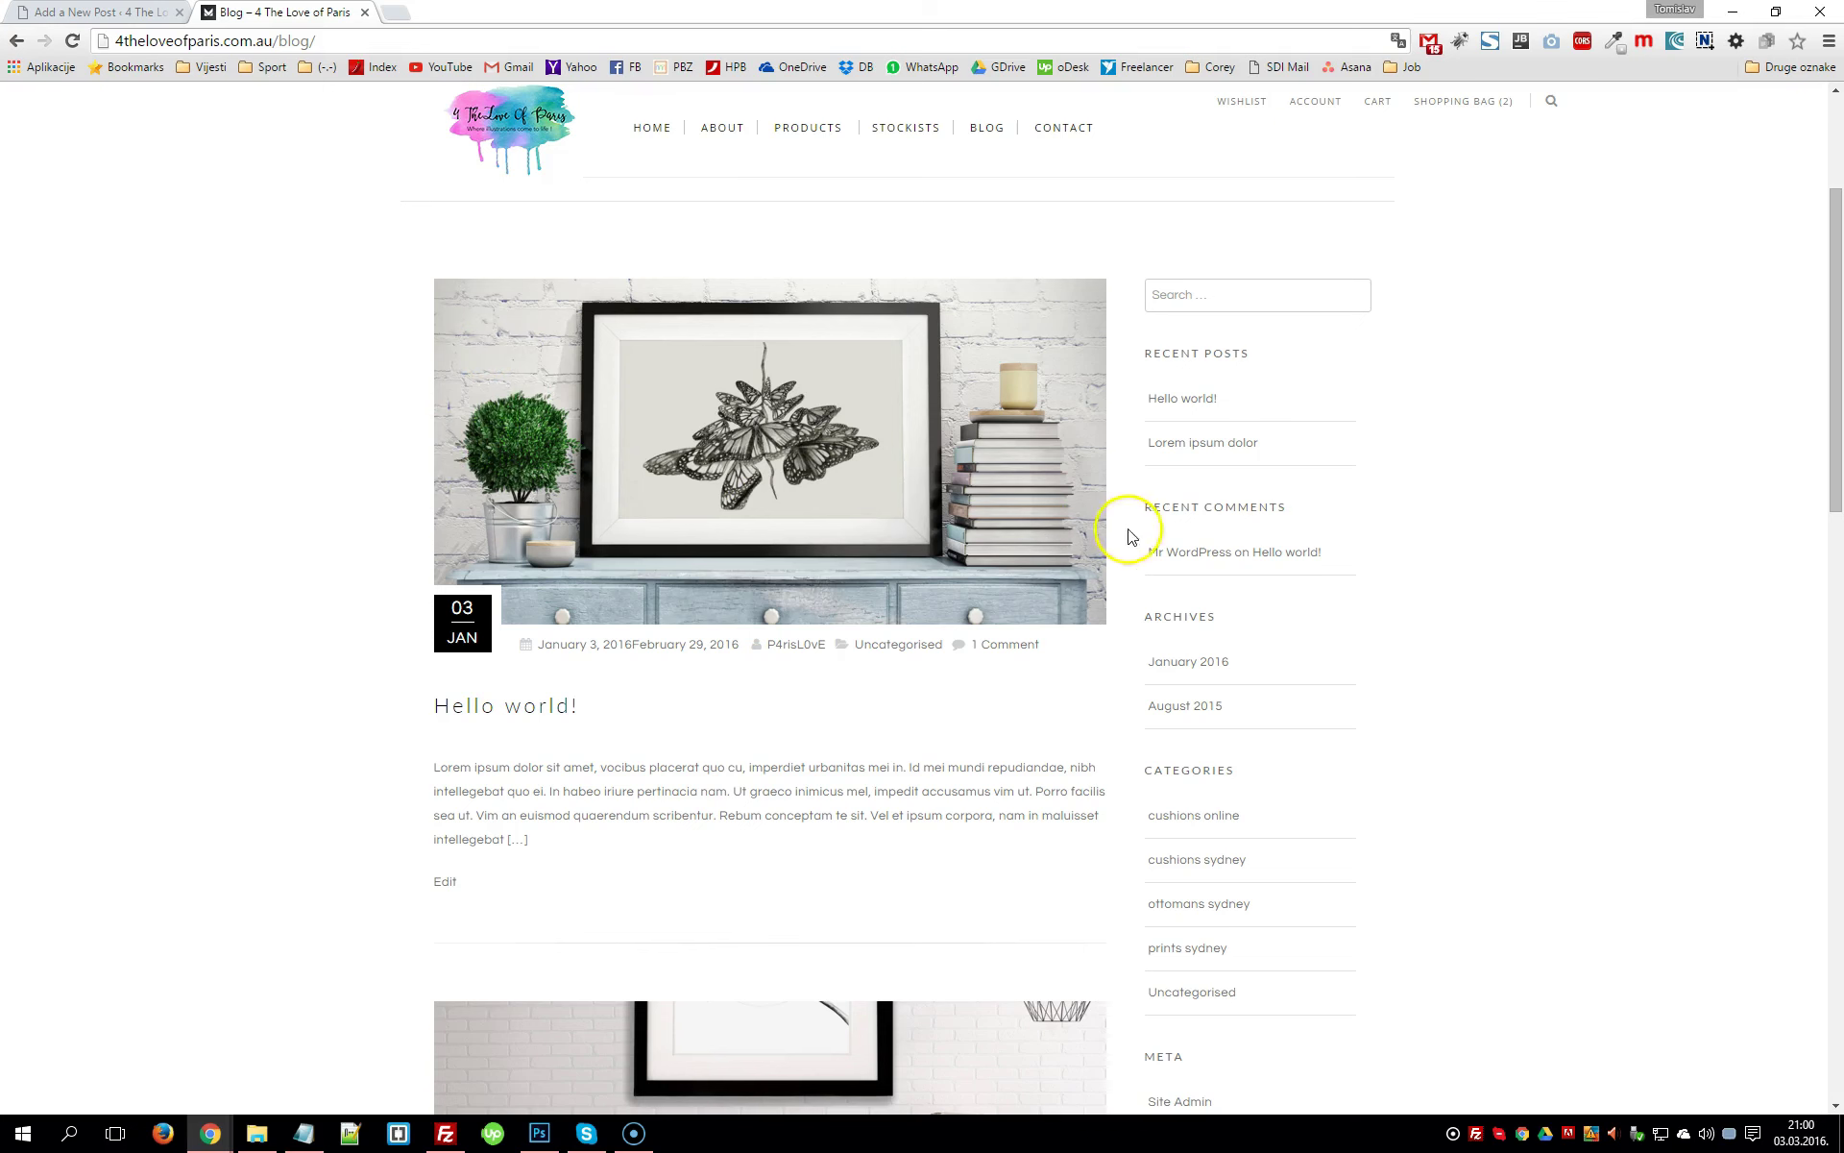
click(94, 12)
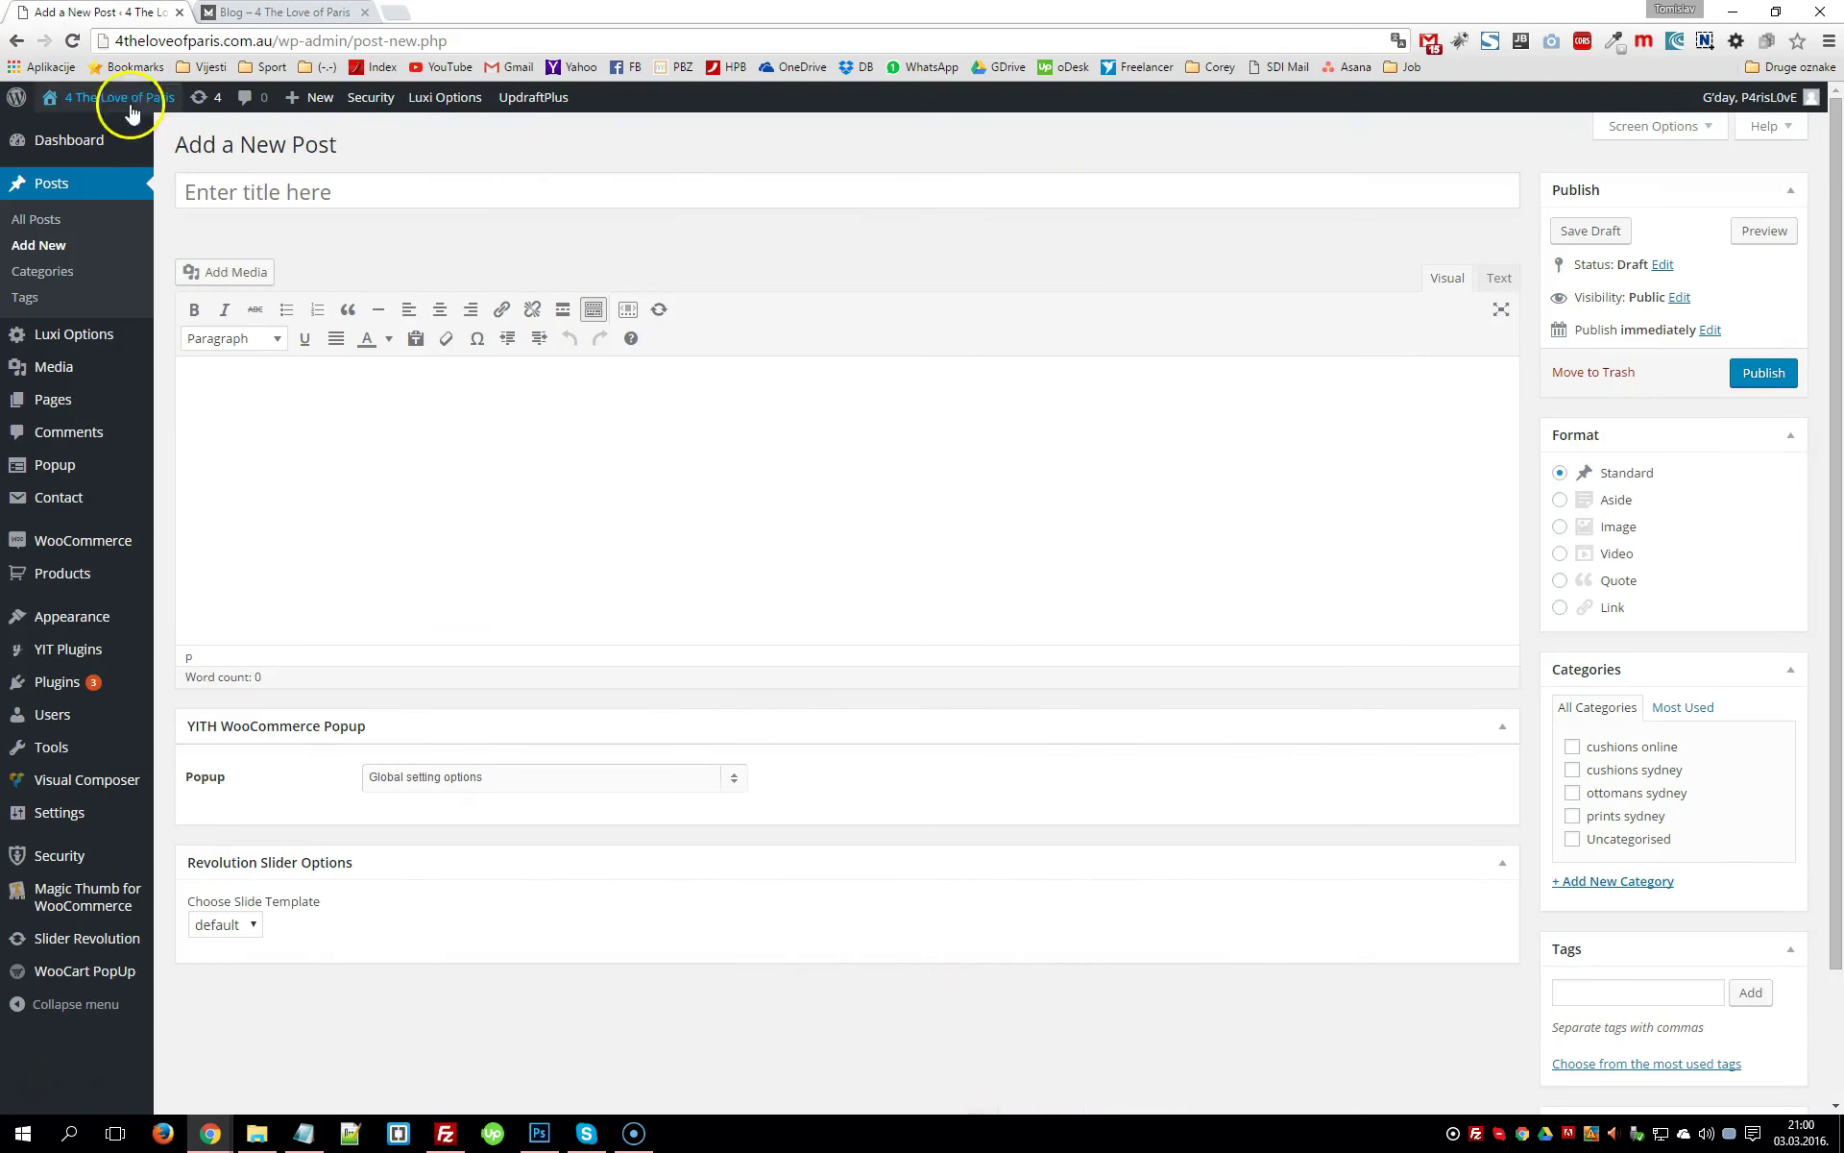
Open the "Hello world!" post for editing from the list of all posts, checking its excerpt on the live blog
click(50, 228)
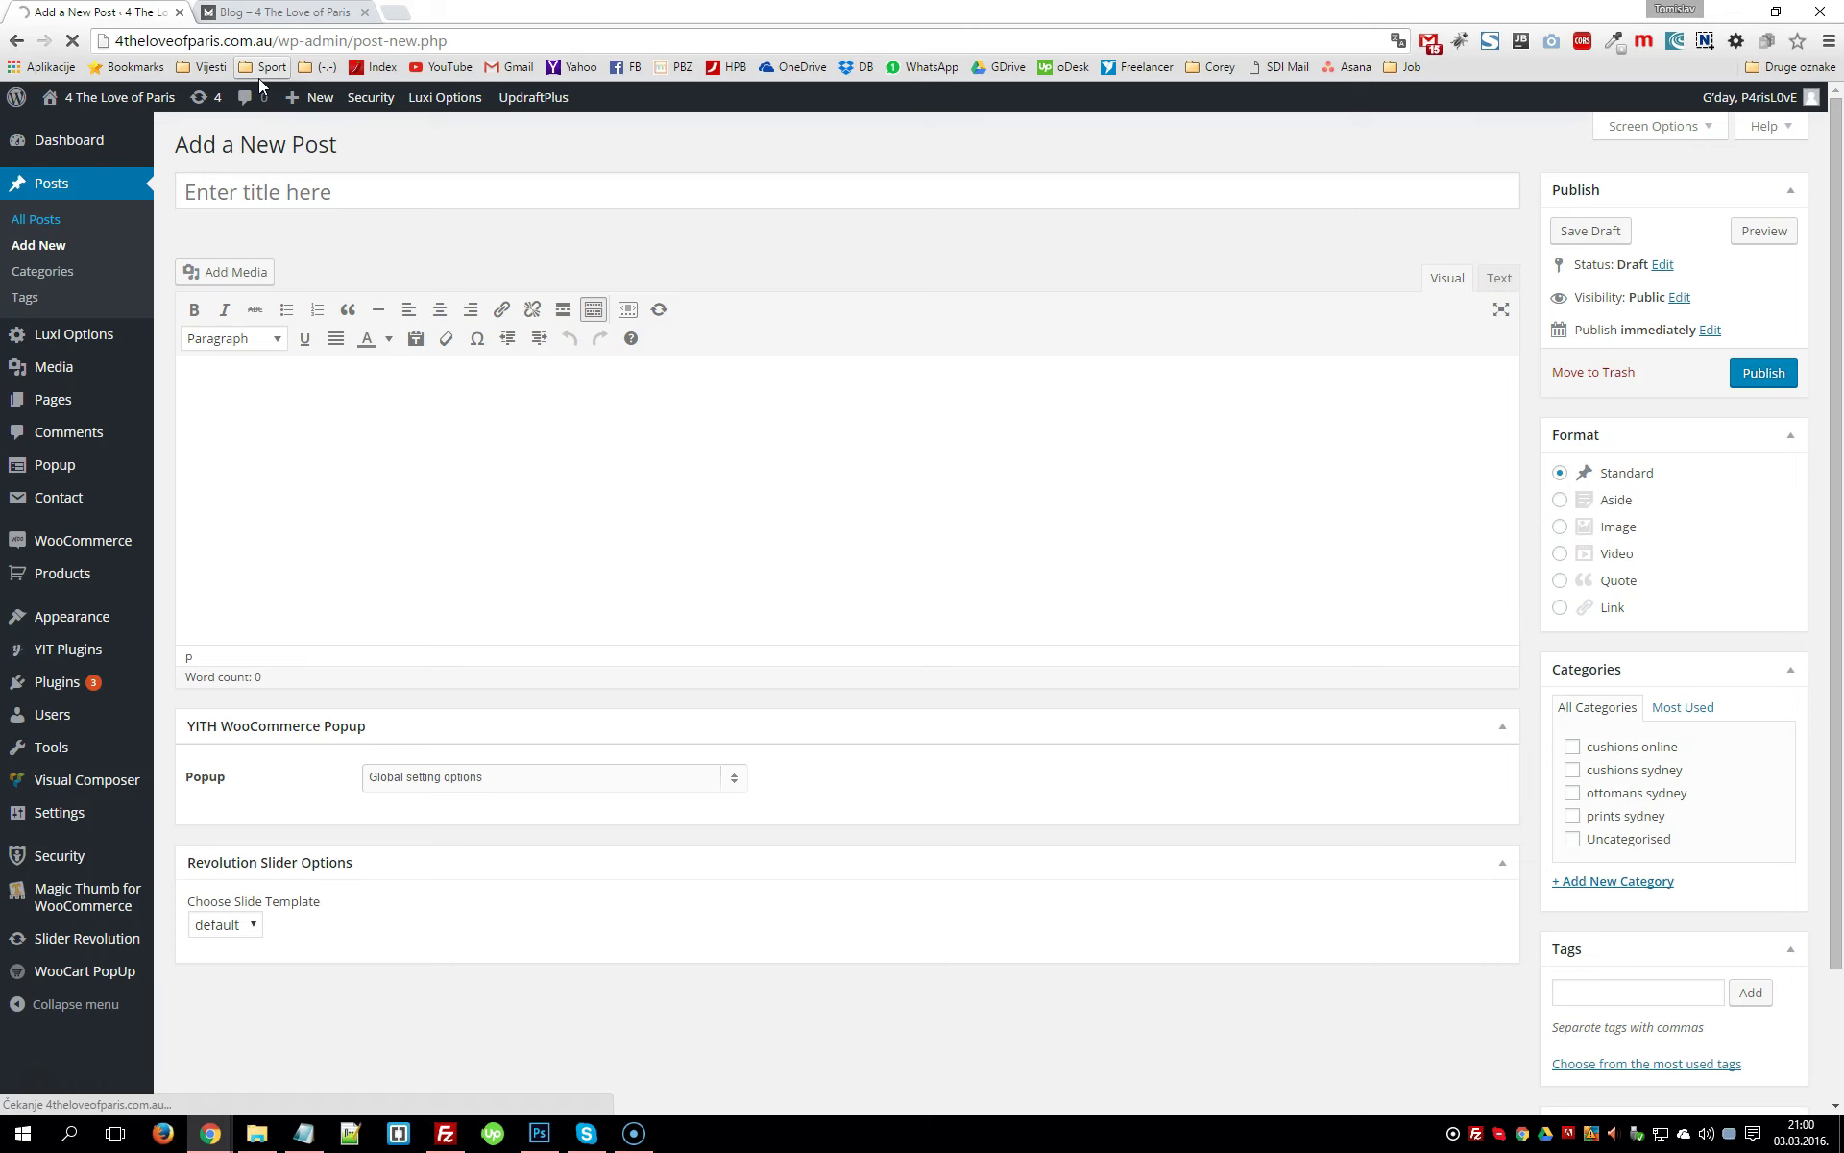
click(279, 12)
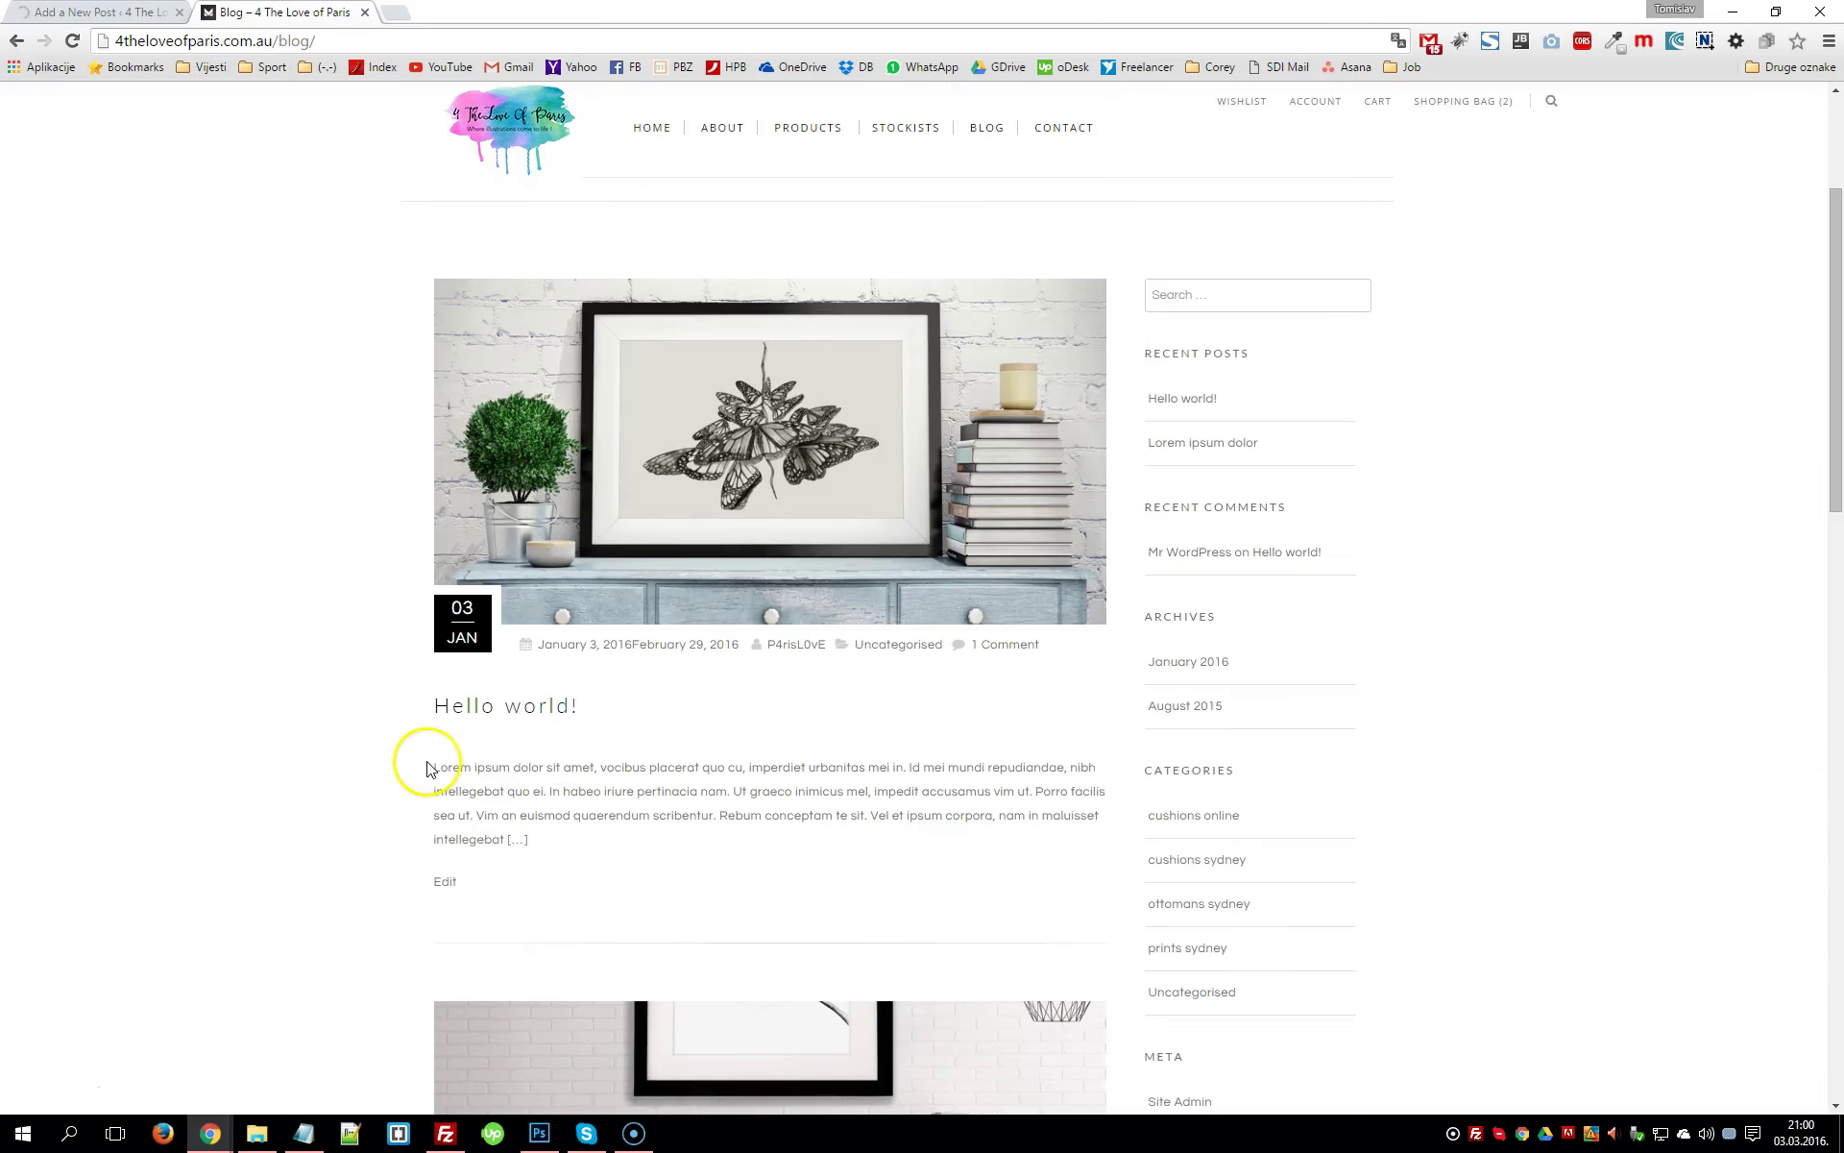
drag(430, 765, 549, 835)
click(105, 12)
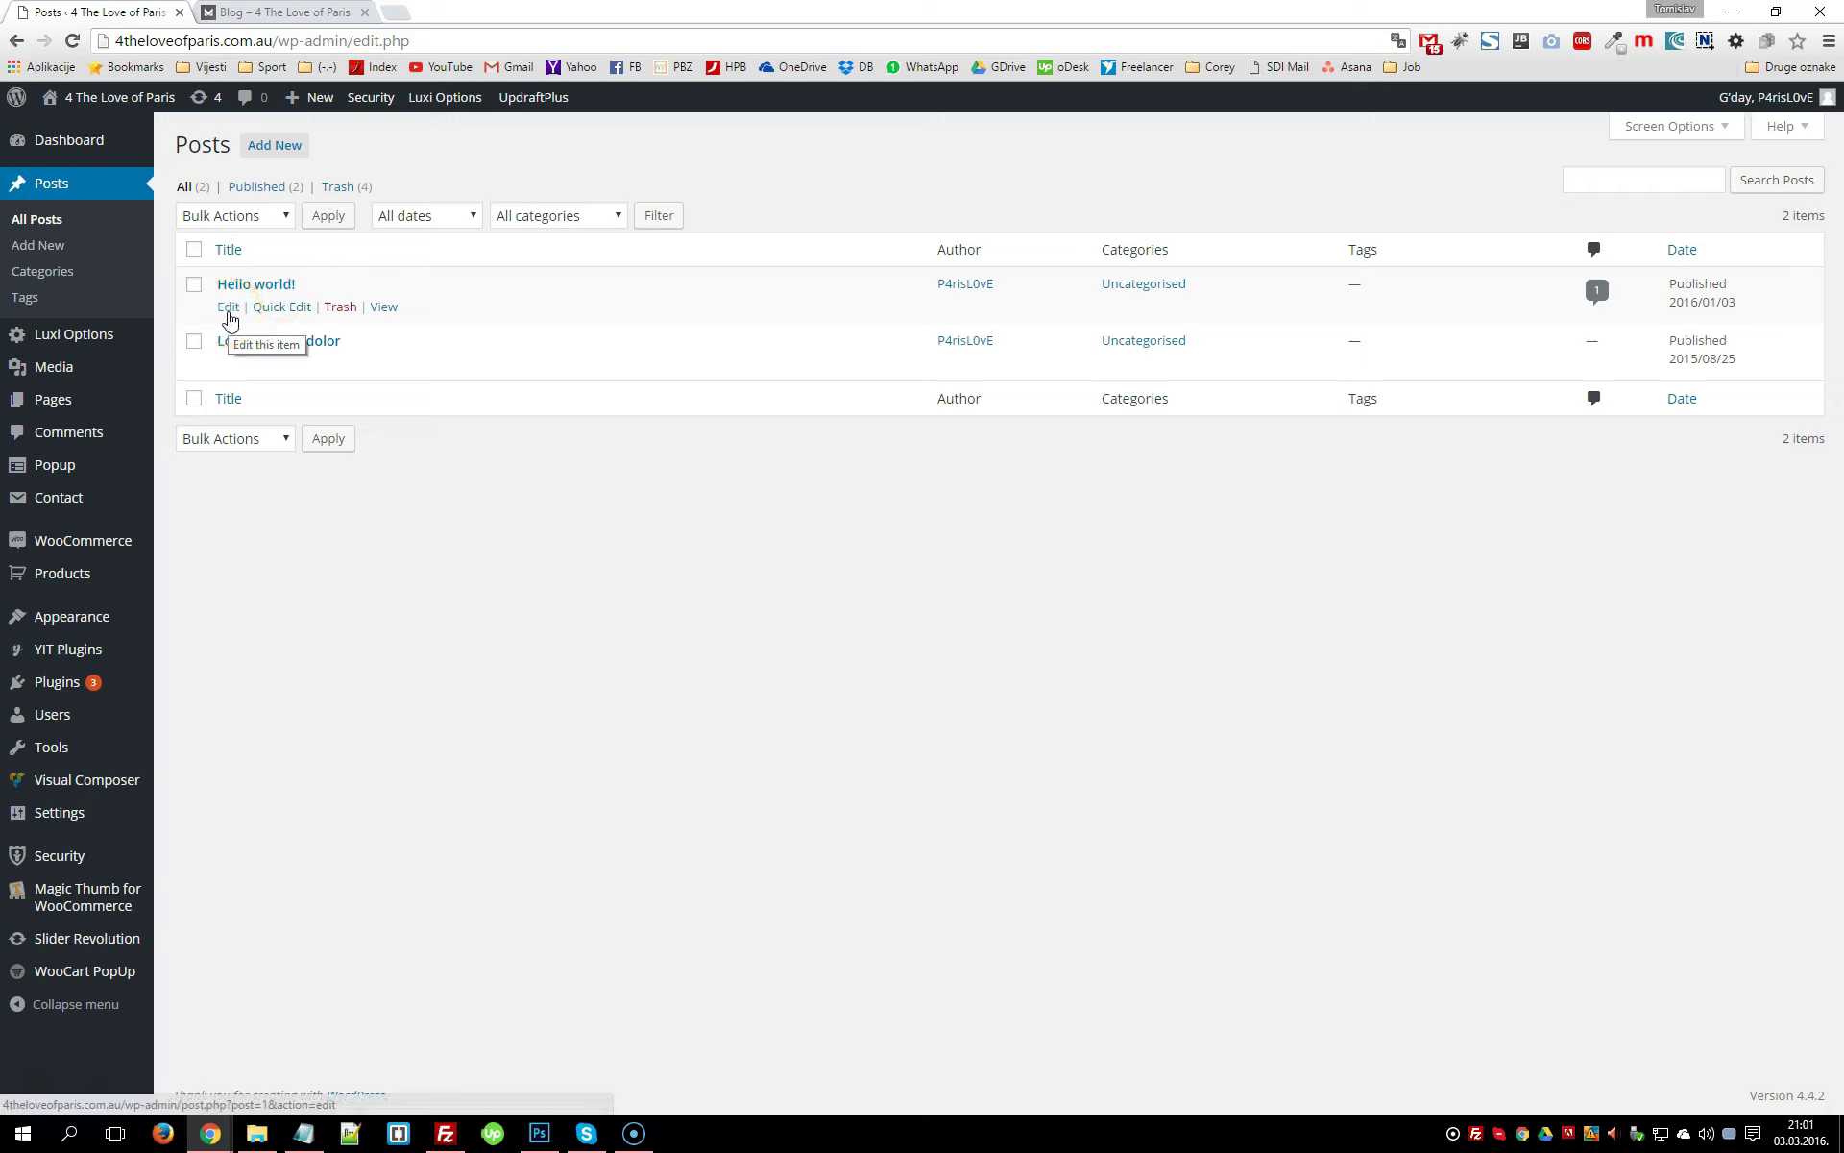
click(228, 308)
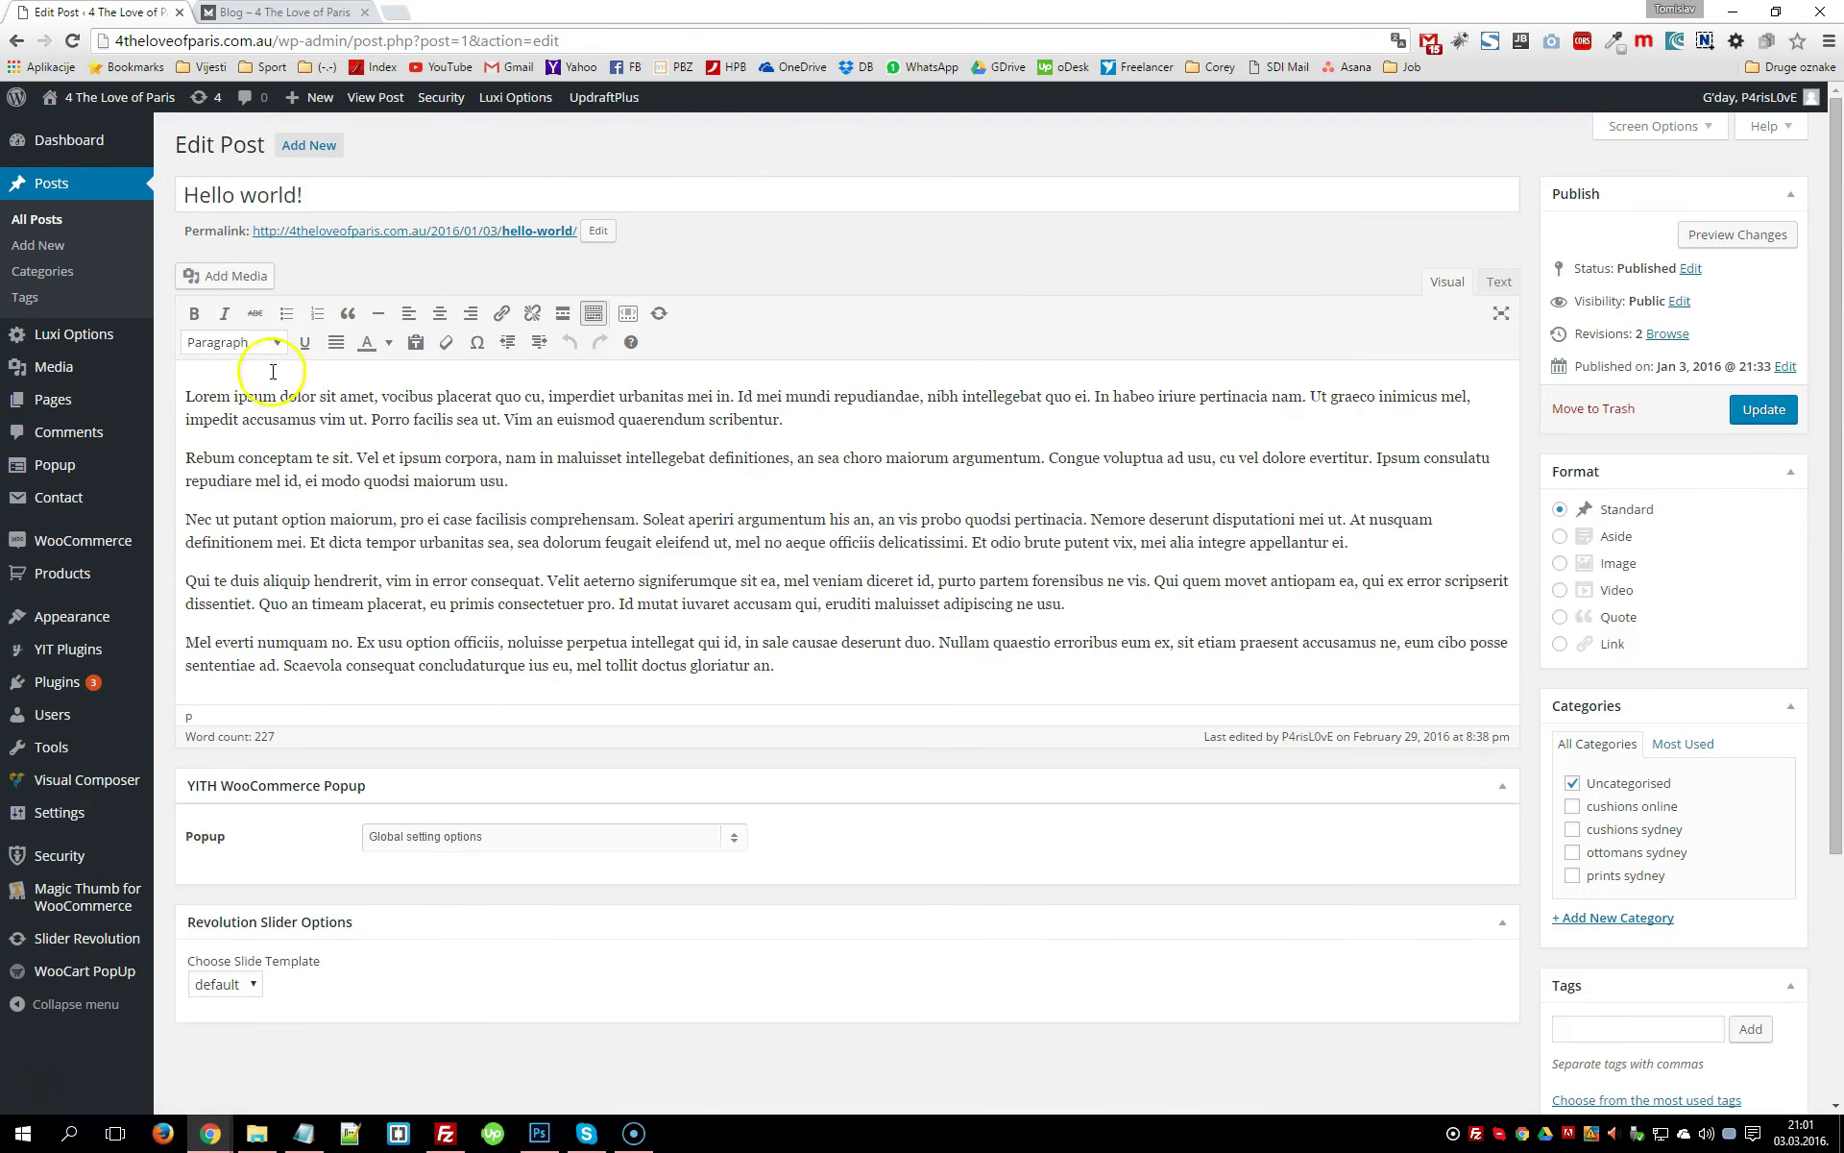
Review the "Hello world!" excerpt on the live blog and open the full post
click(283, 11)
click(461, 773)
drag(434, 775, 577, 857)
click(506, 708)
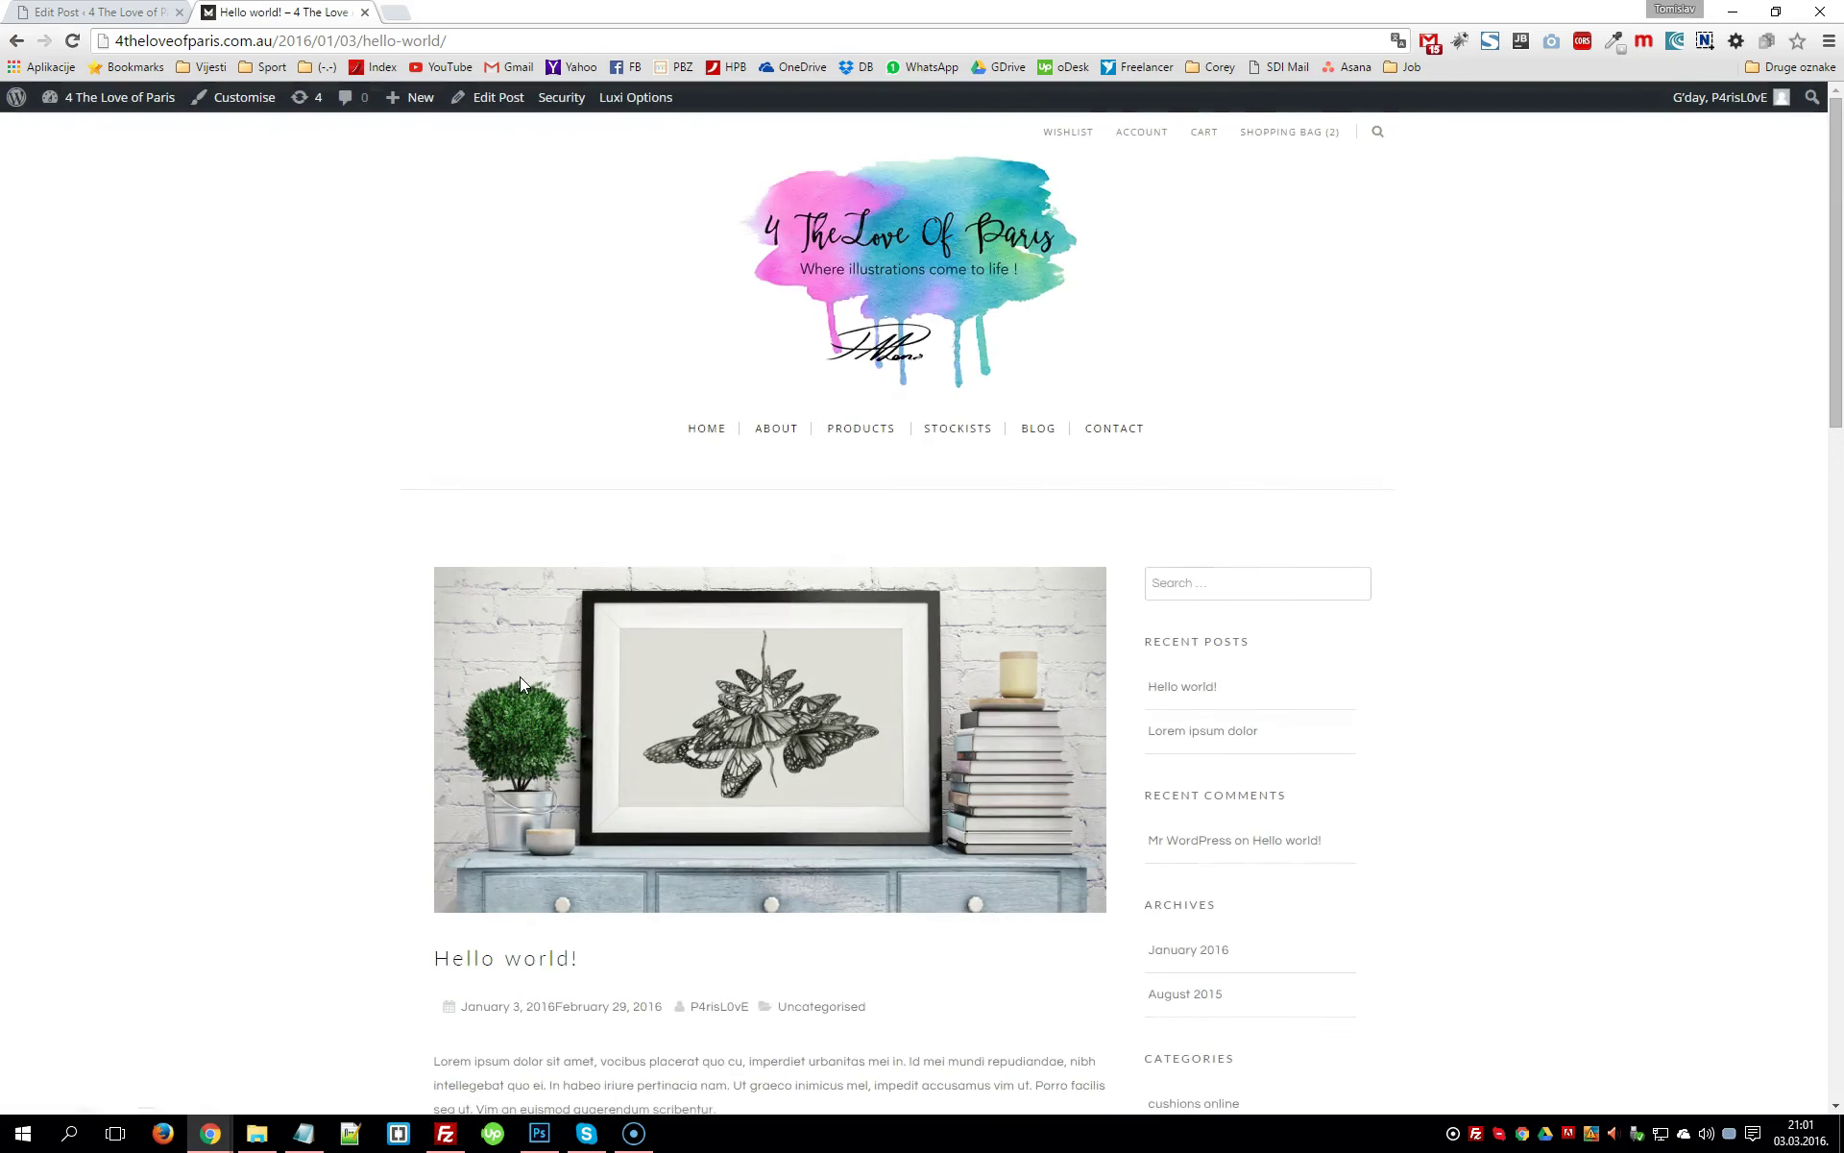
Compare the "Hello world!" body text on the live post page with the content in its post editor
scroll(521, 676, down, 7)
drag(431, 379, 850, 818)
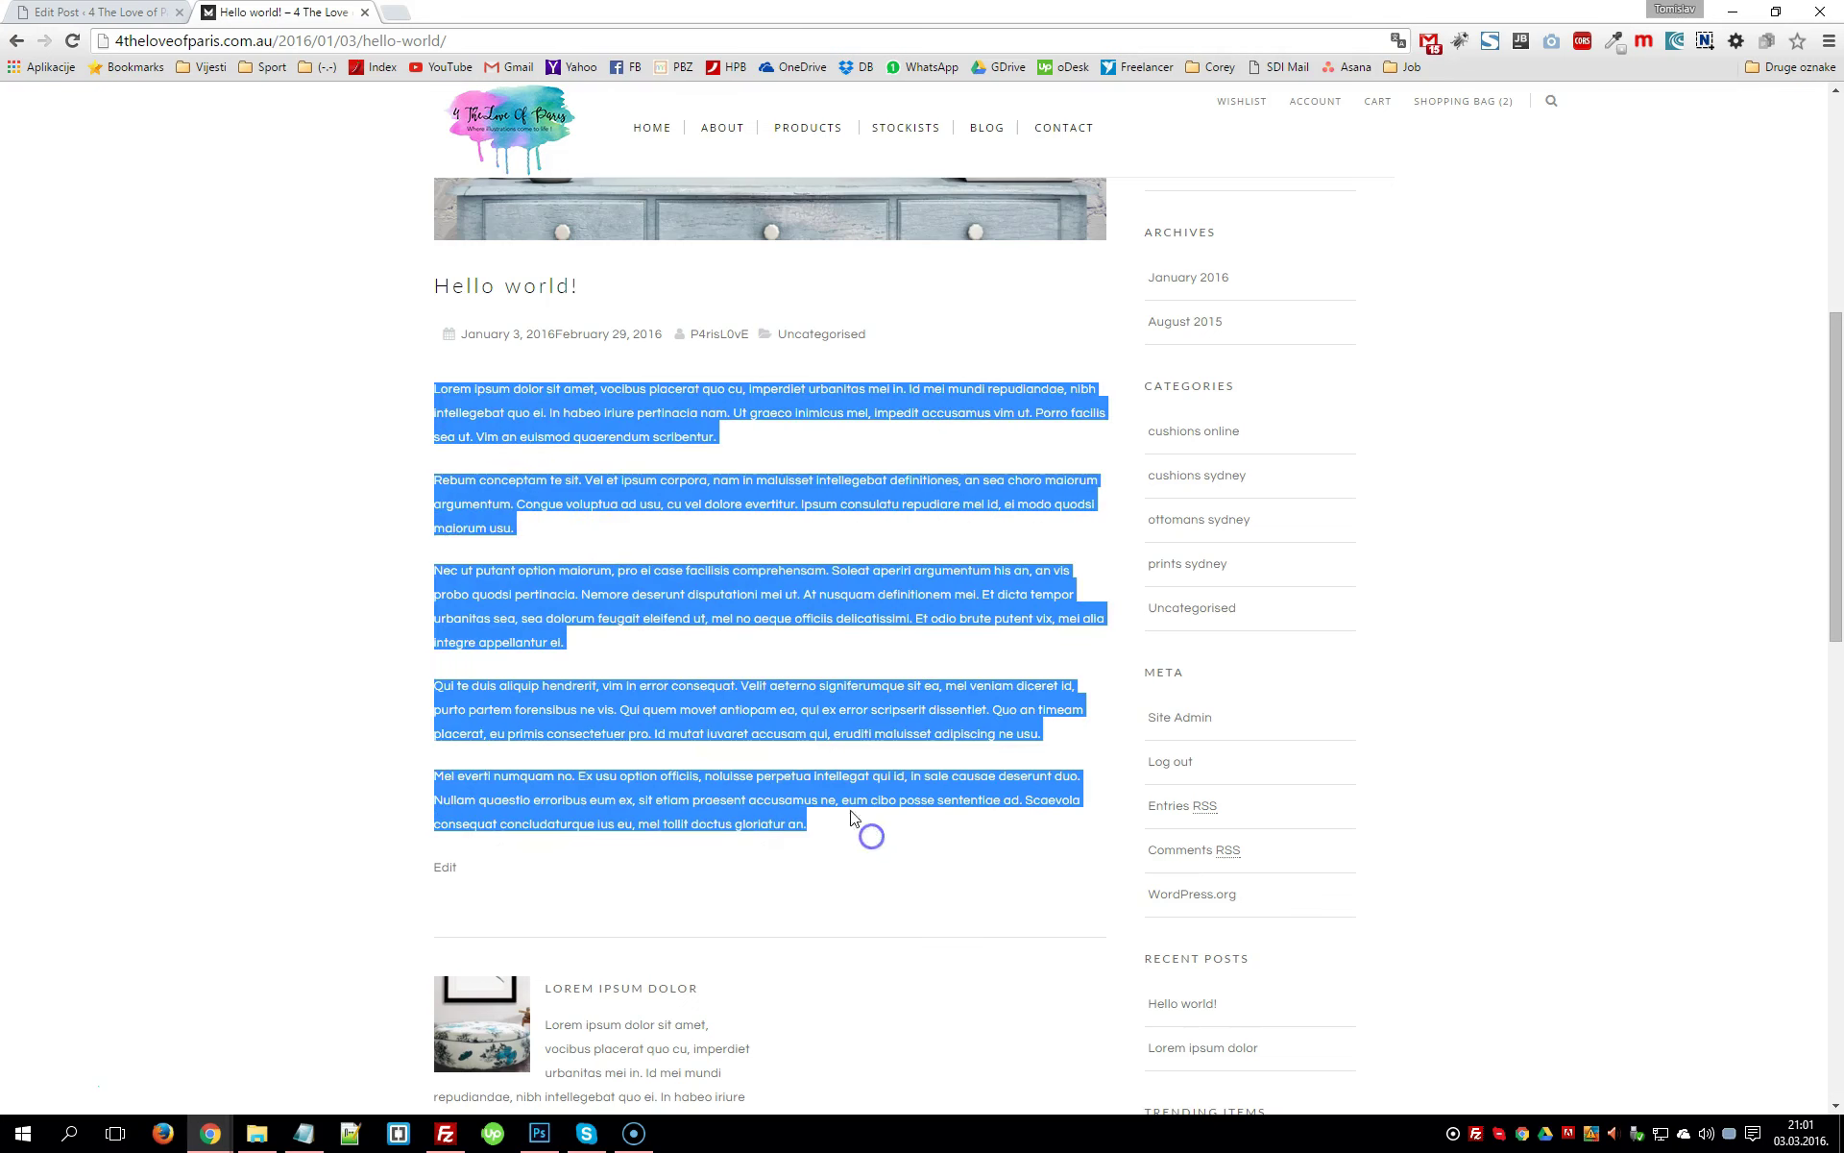
scroll(605, 493, up, 7)
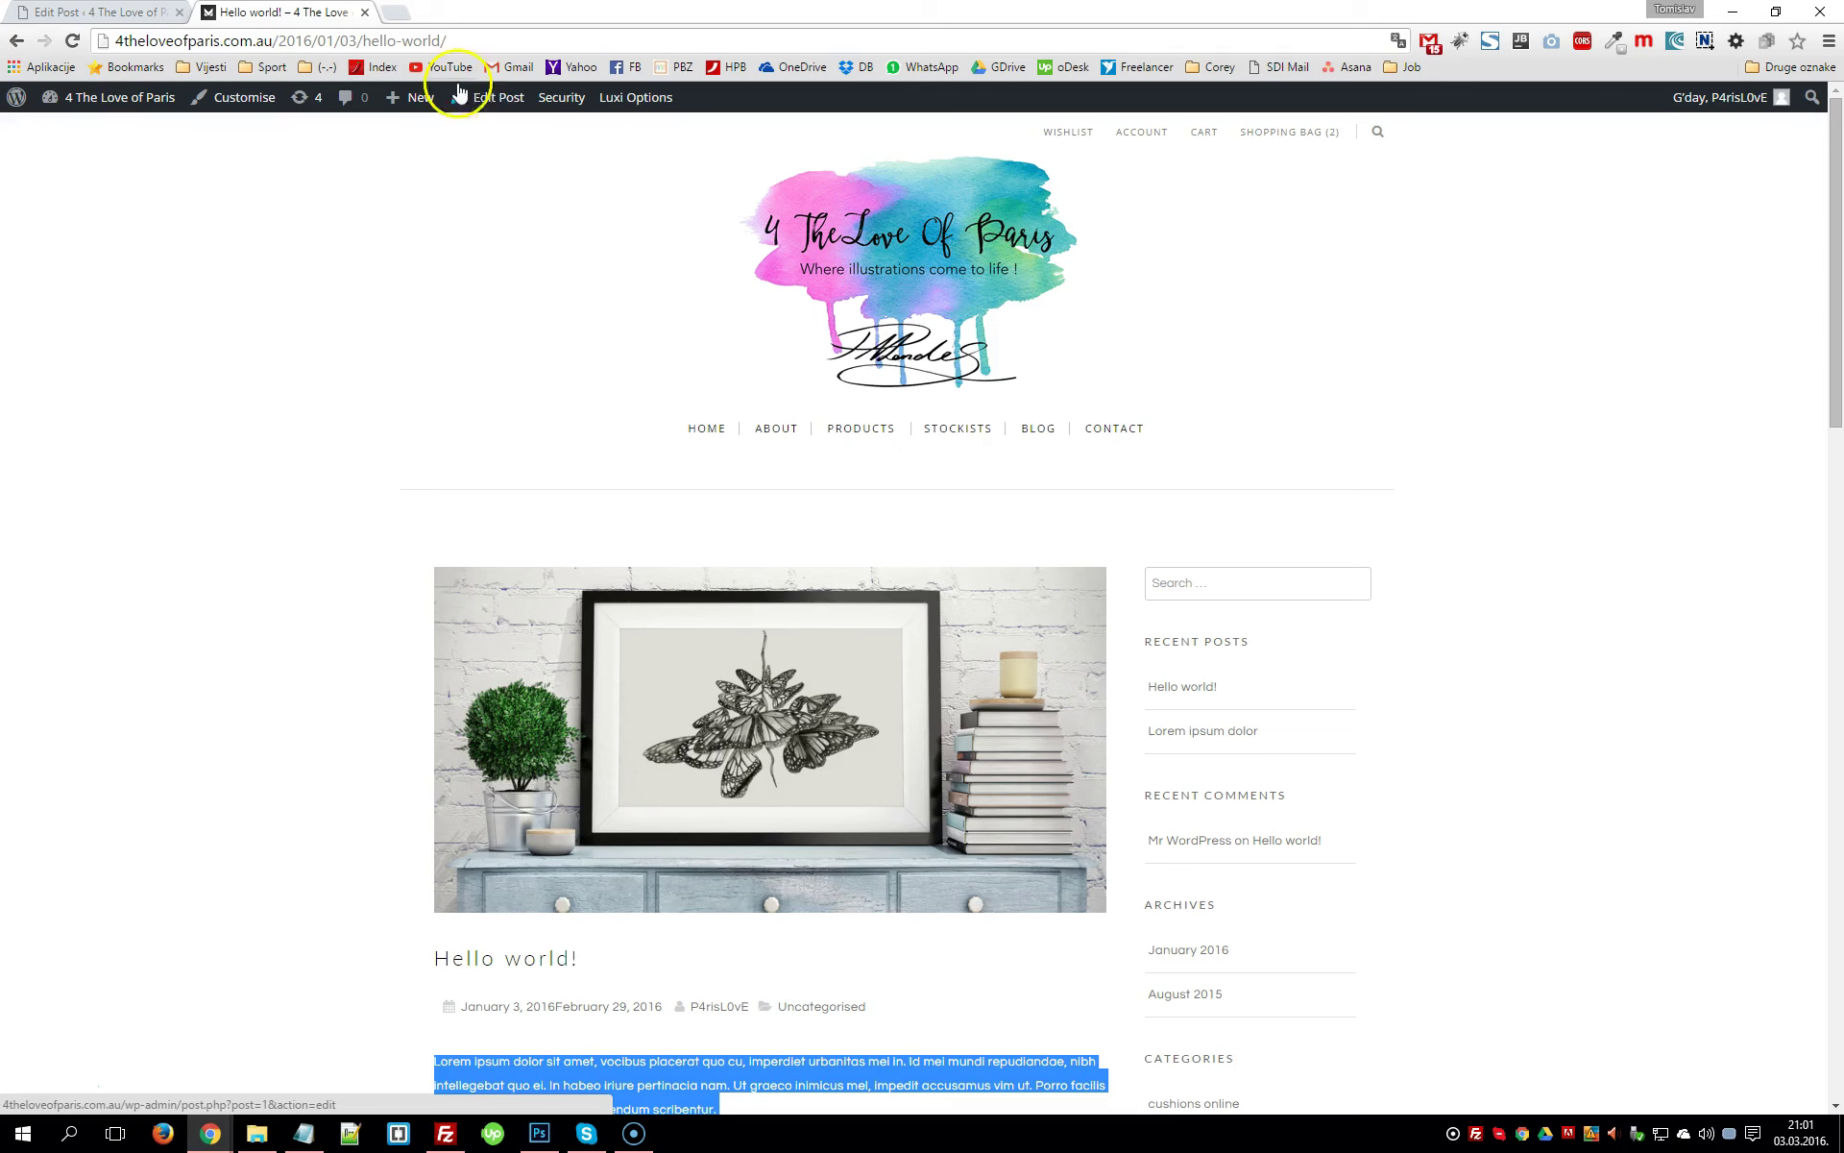
click(135, 14)
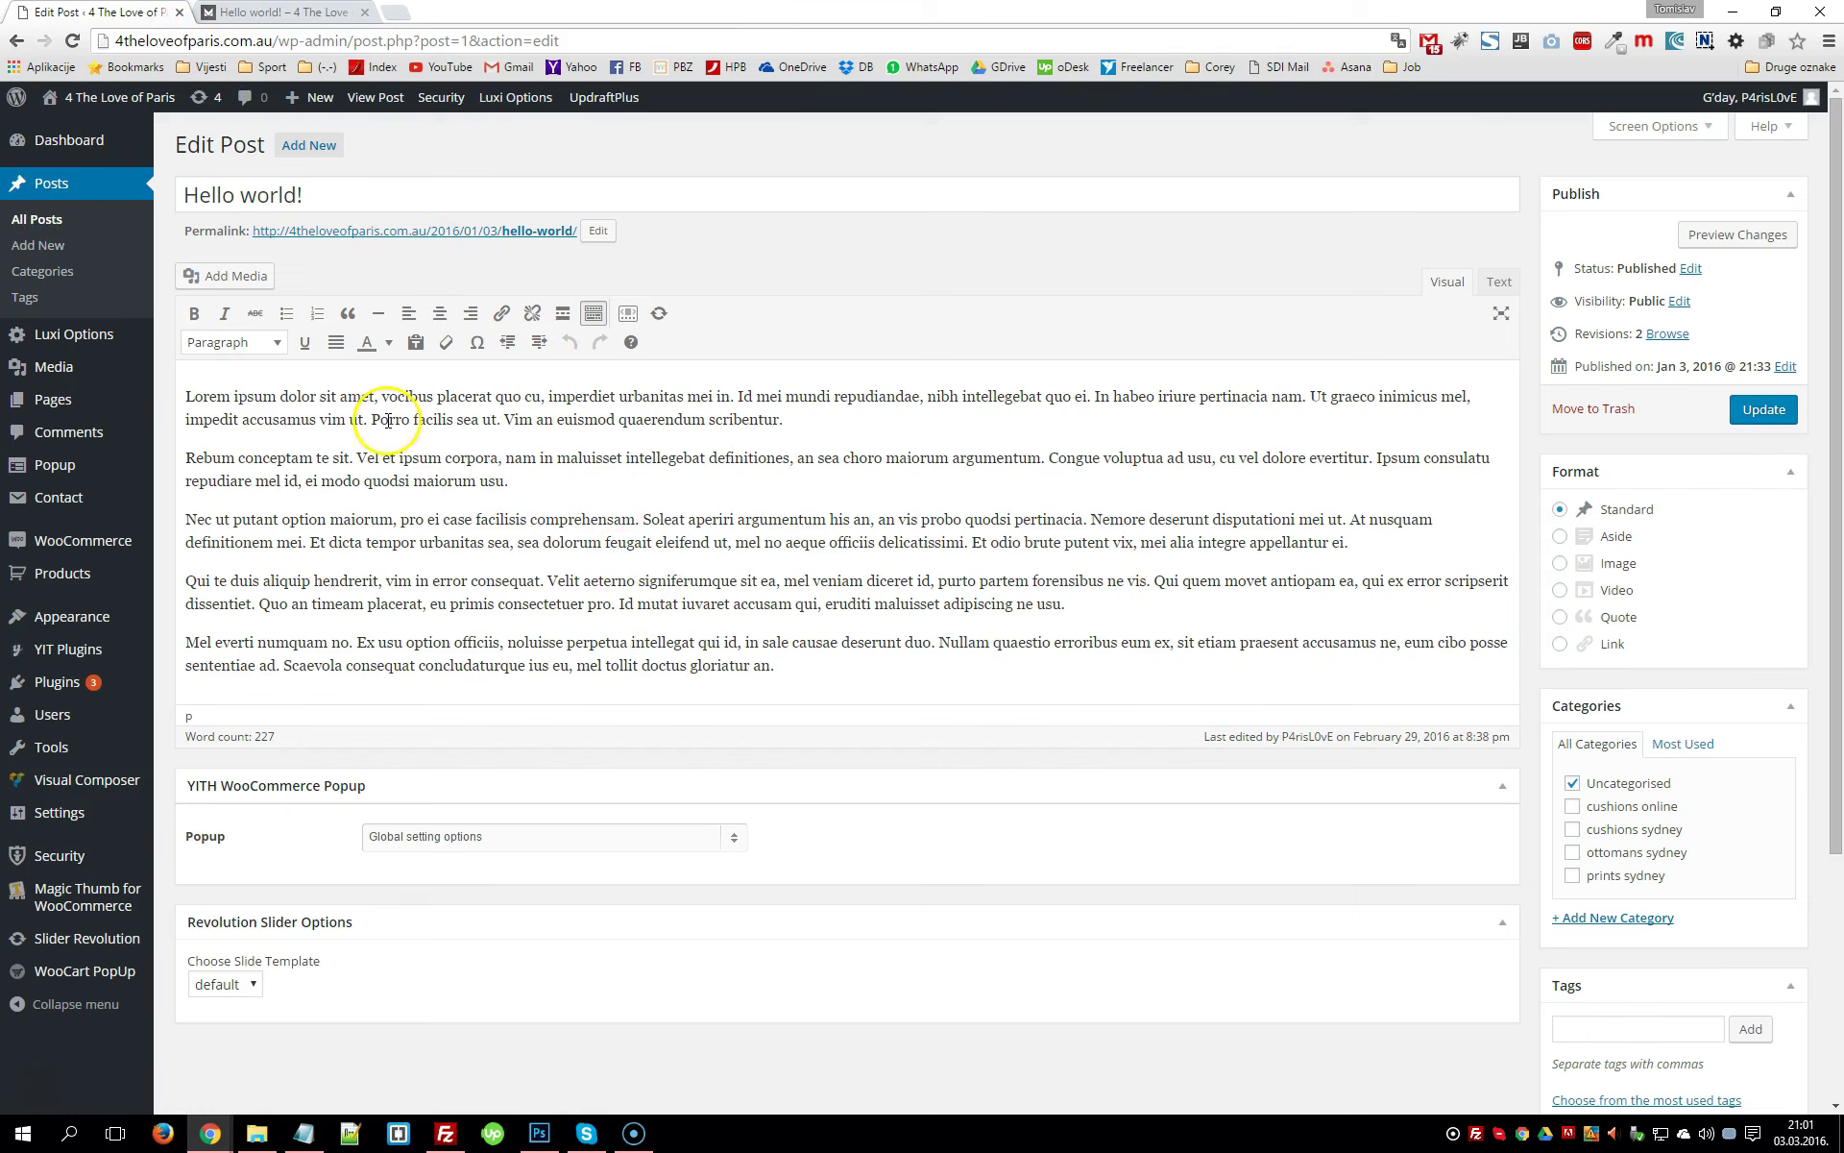
drag(185, 395, 983, 673)
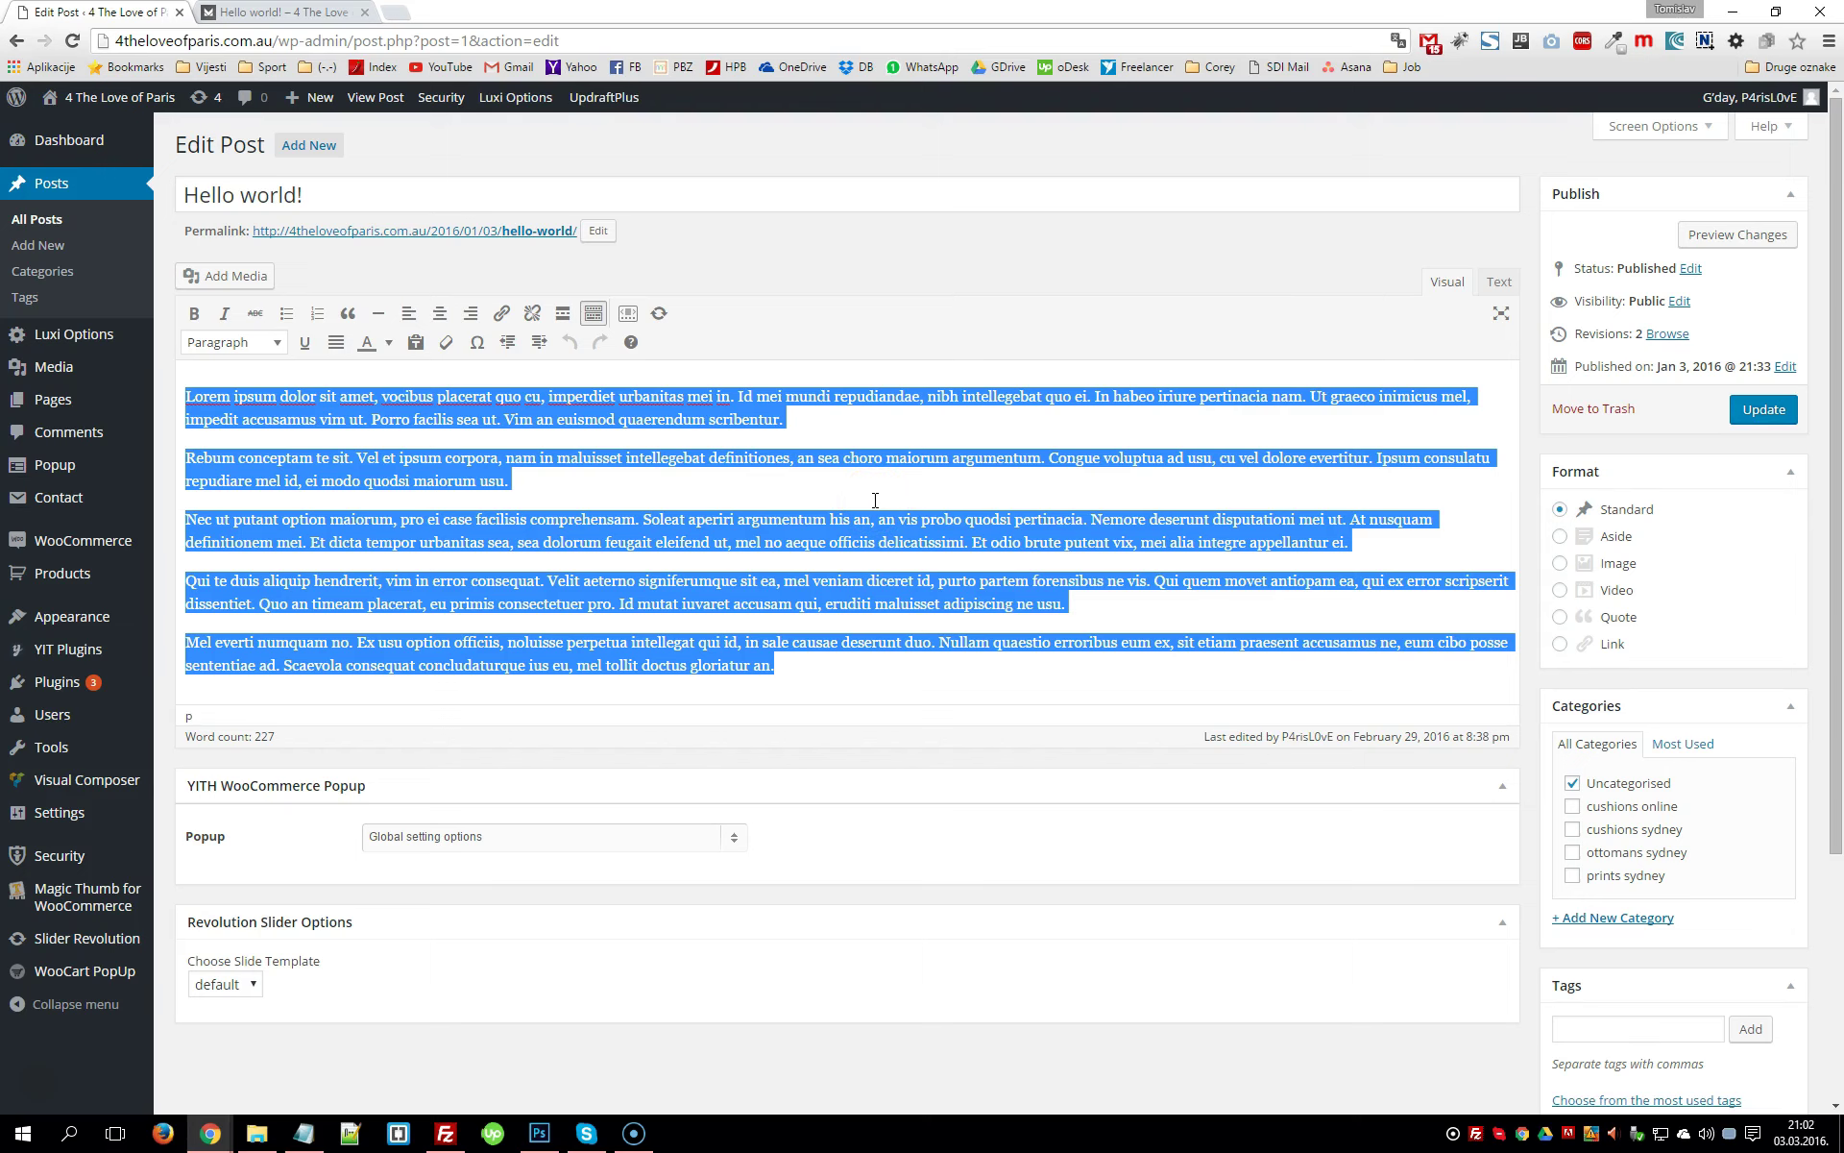
Examine the featured image and its removal option in the "Hello world!" post editor, leaving the post as it is
scroll(1529, 576, down, 3)
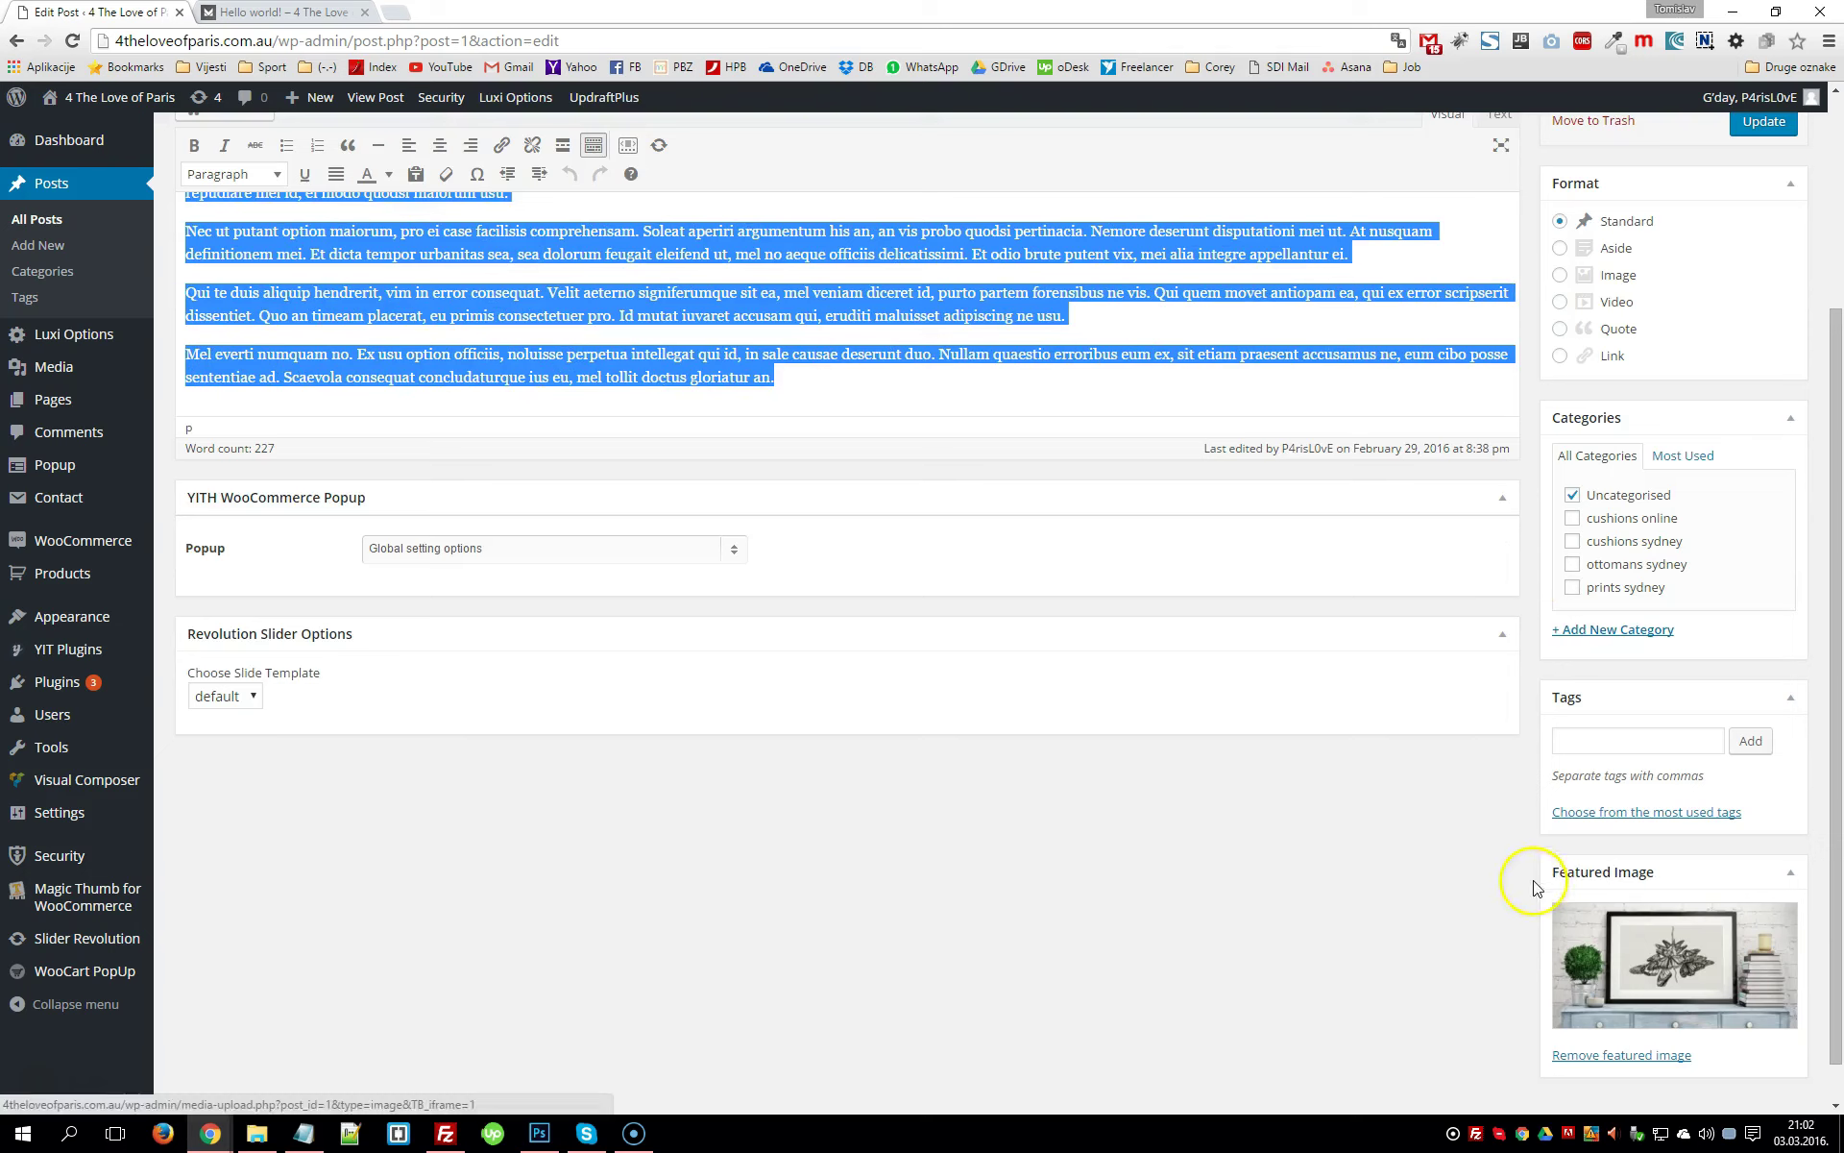
click(1664, 1055)
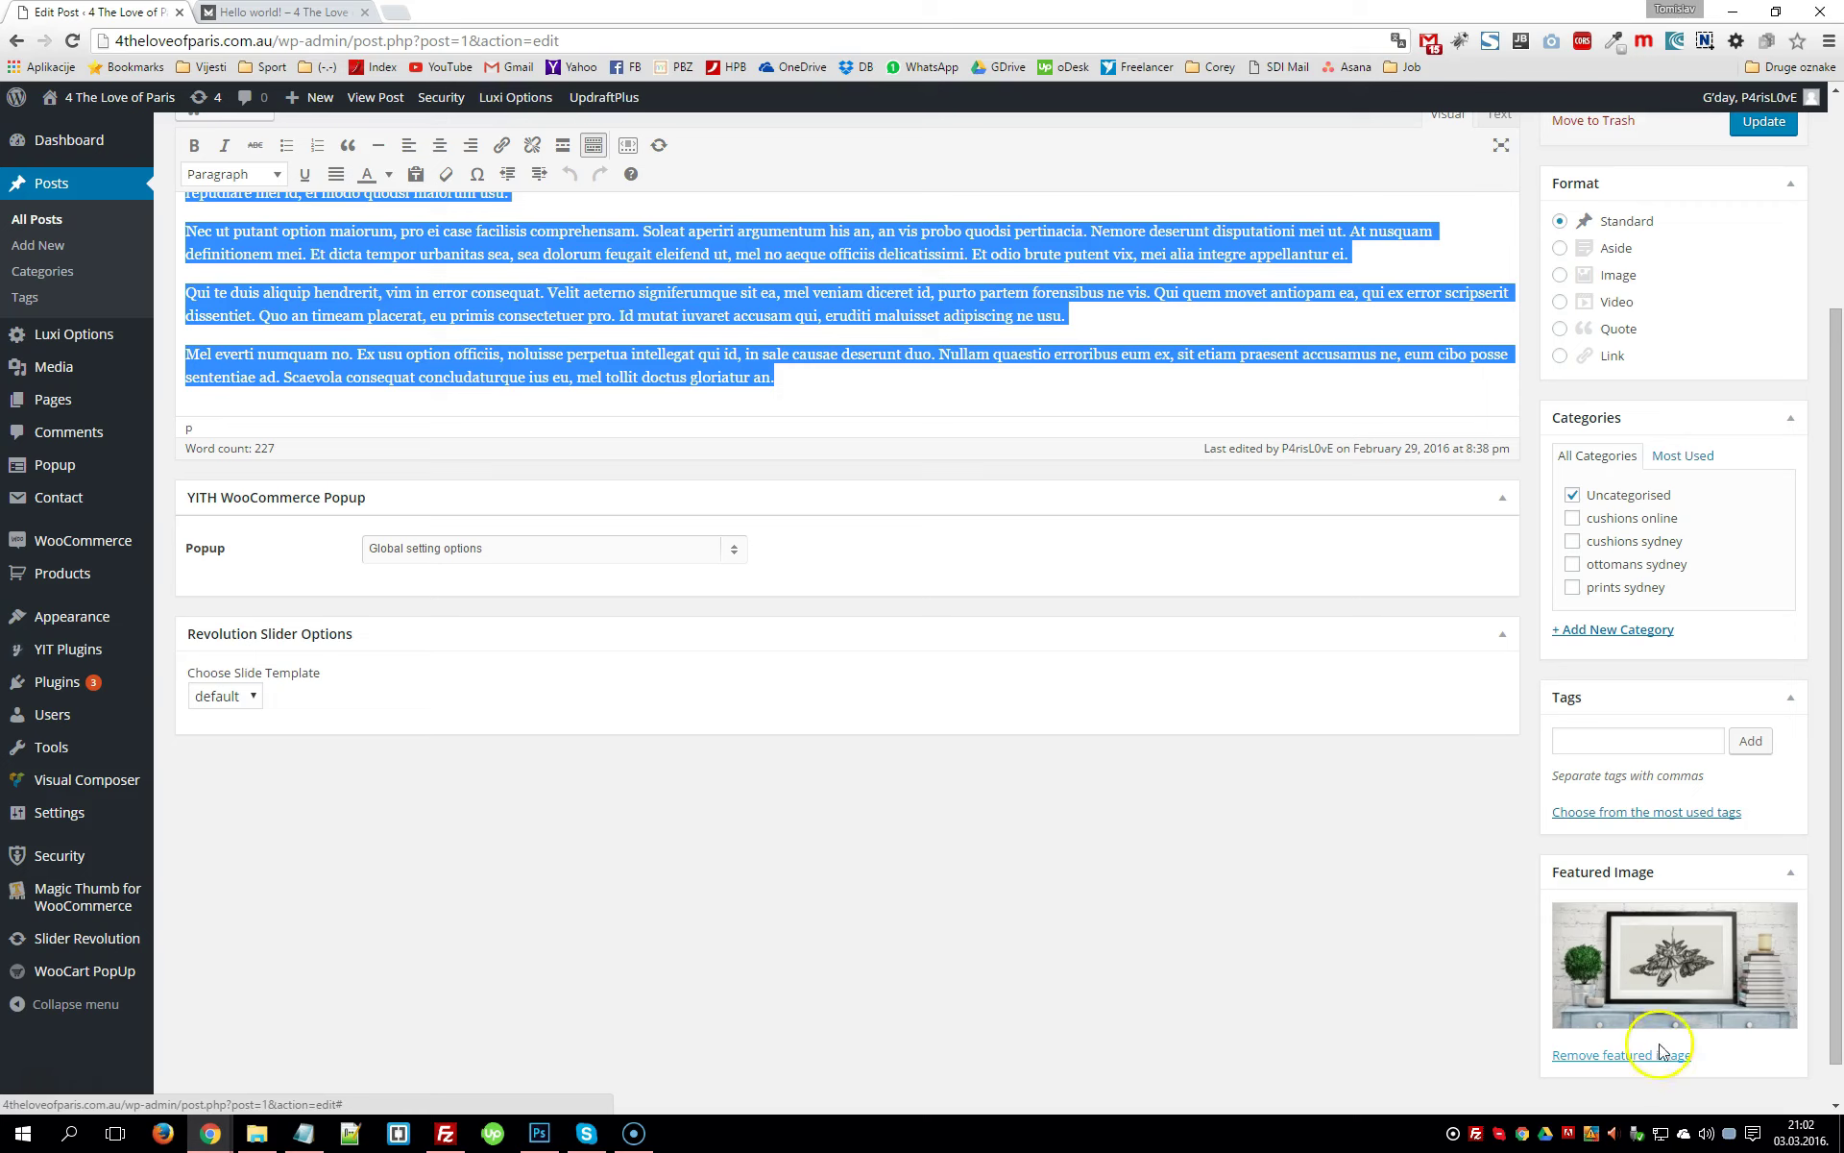
scroll(1665, 999, up, 3)
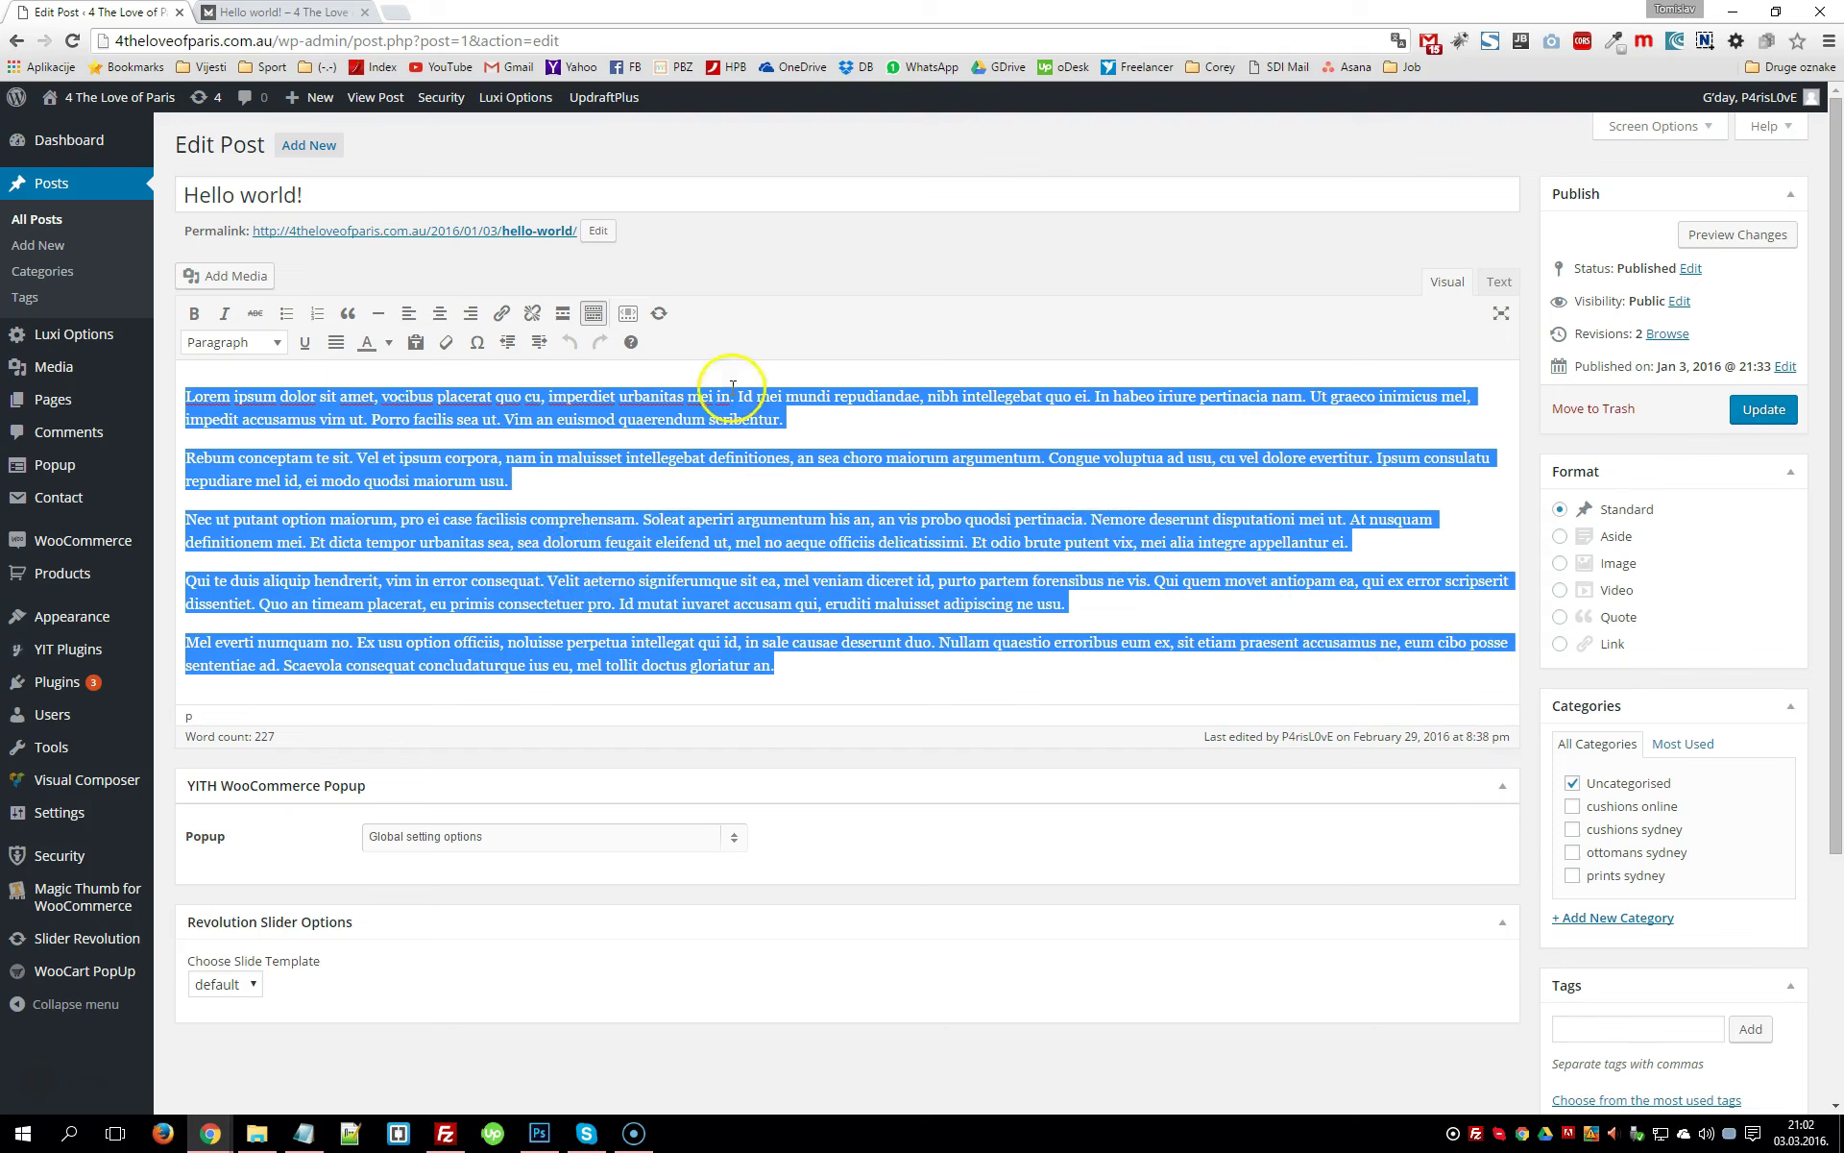
click(722, 464)
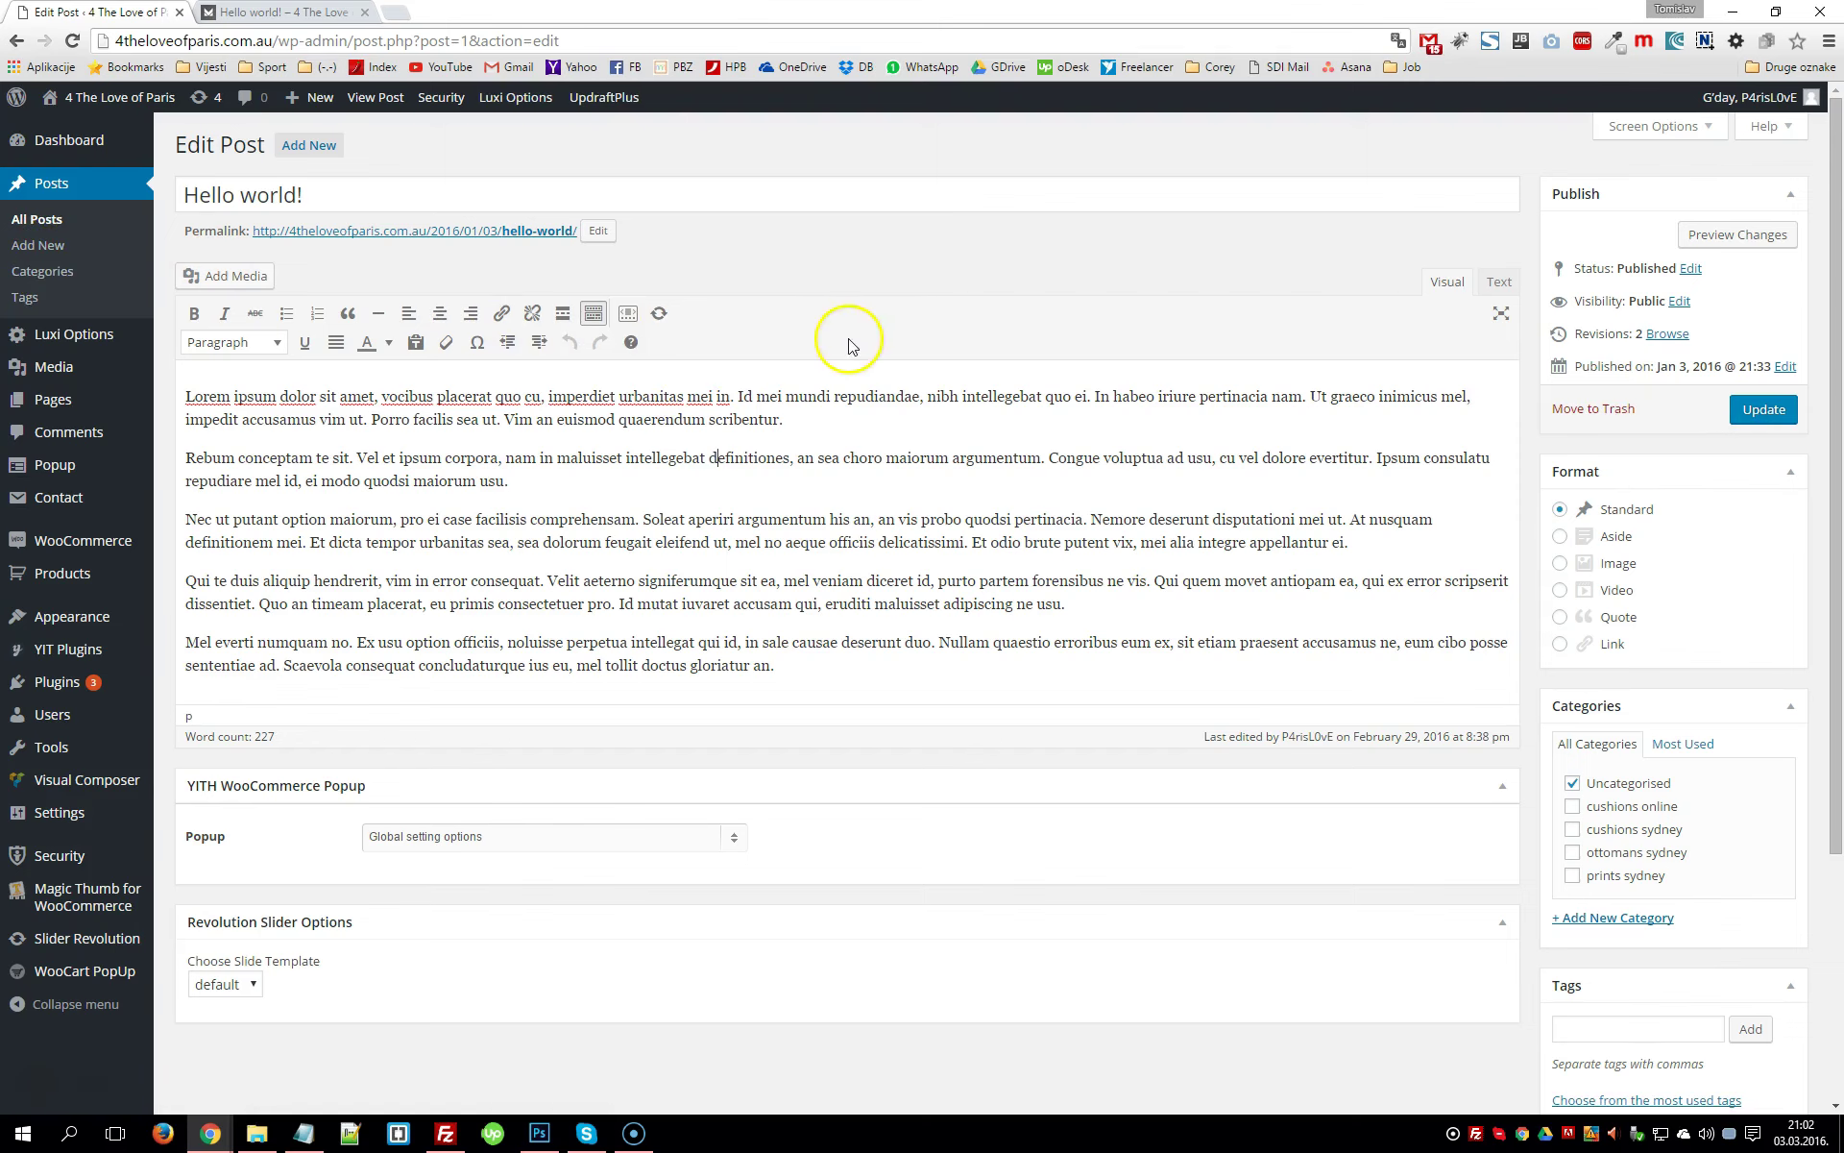
scroll(849, 338, down, 2)
scroll(849, 338, up, 2)
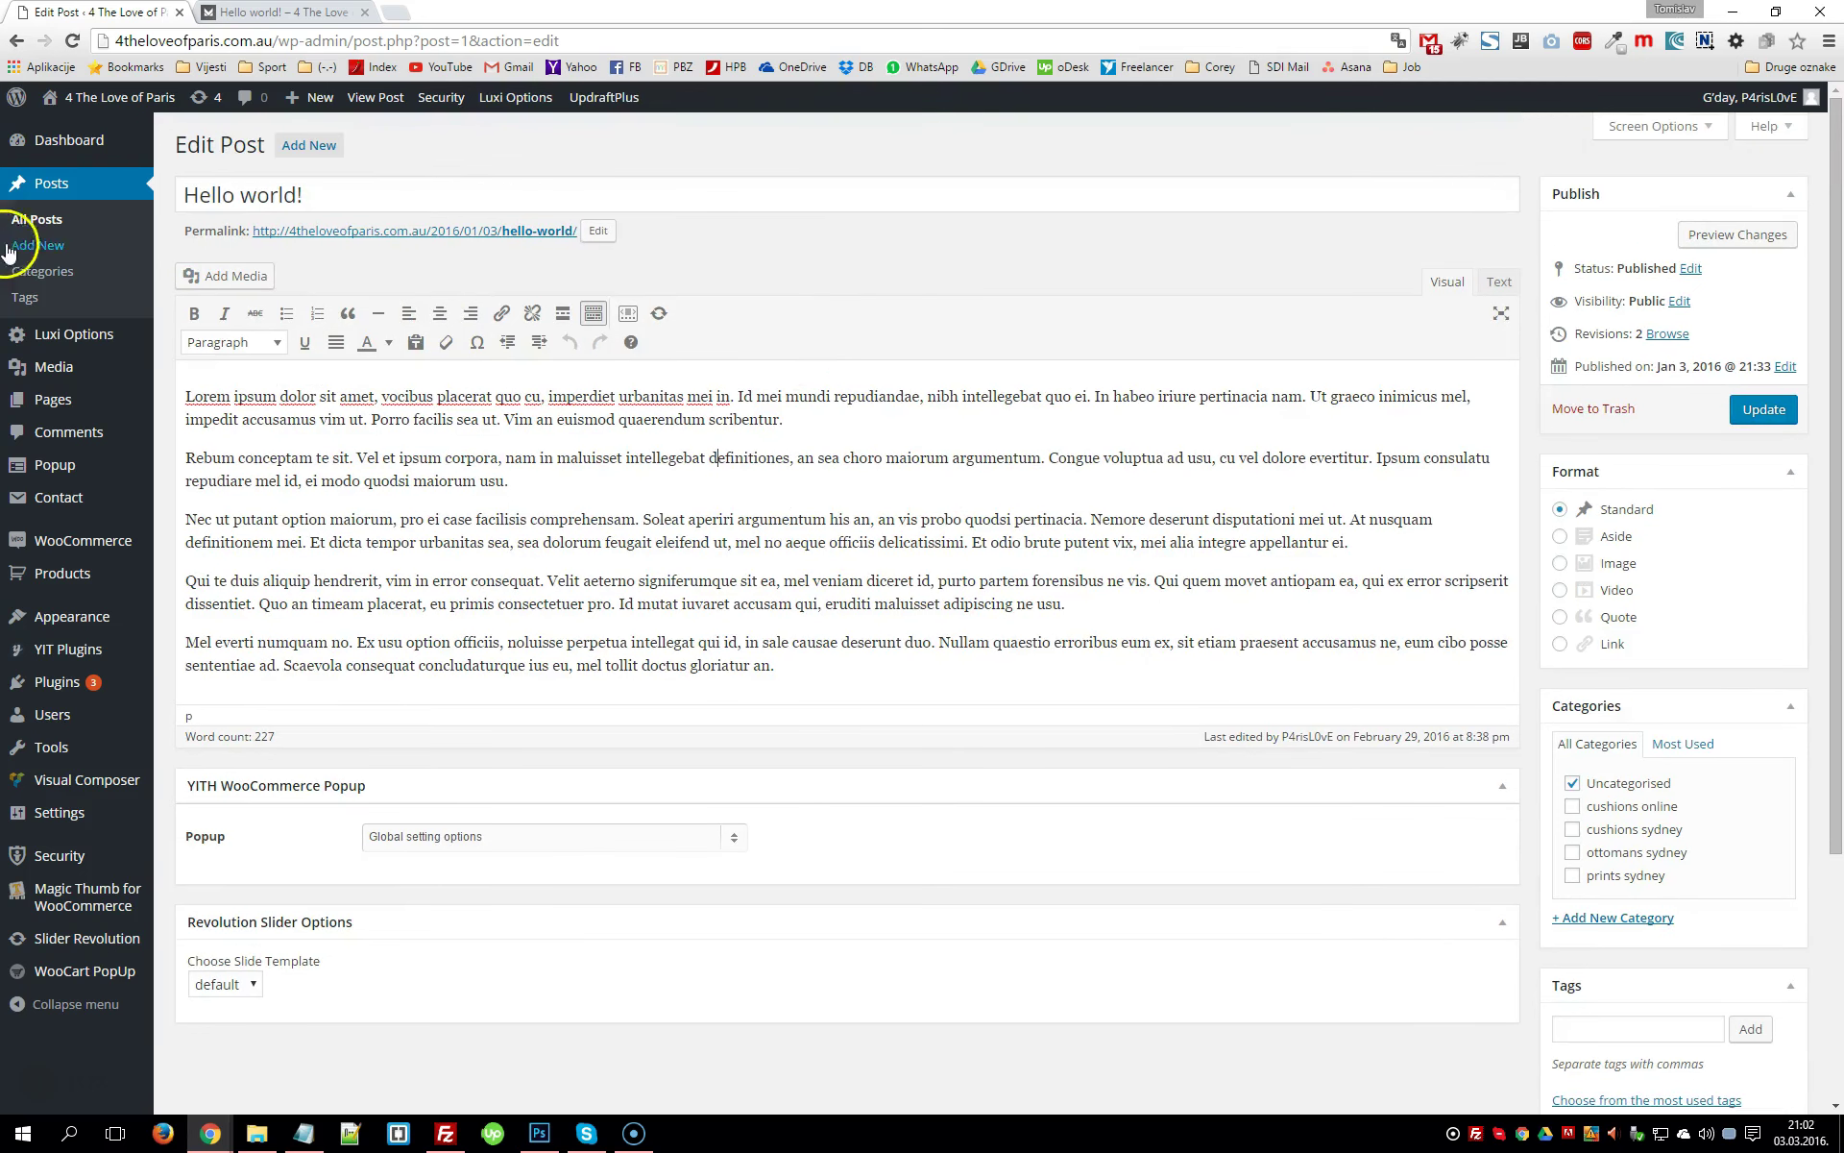
Open the list of all posts and check the "Hello world!" entry's row actions and its live page
click(36, 221)
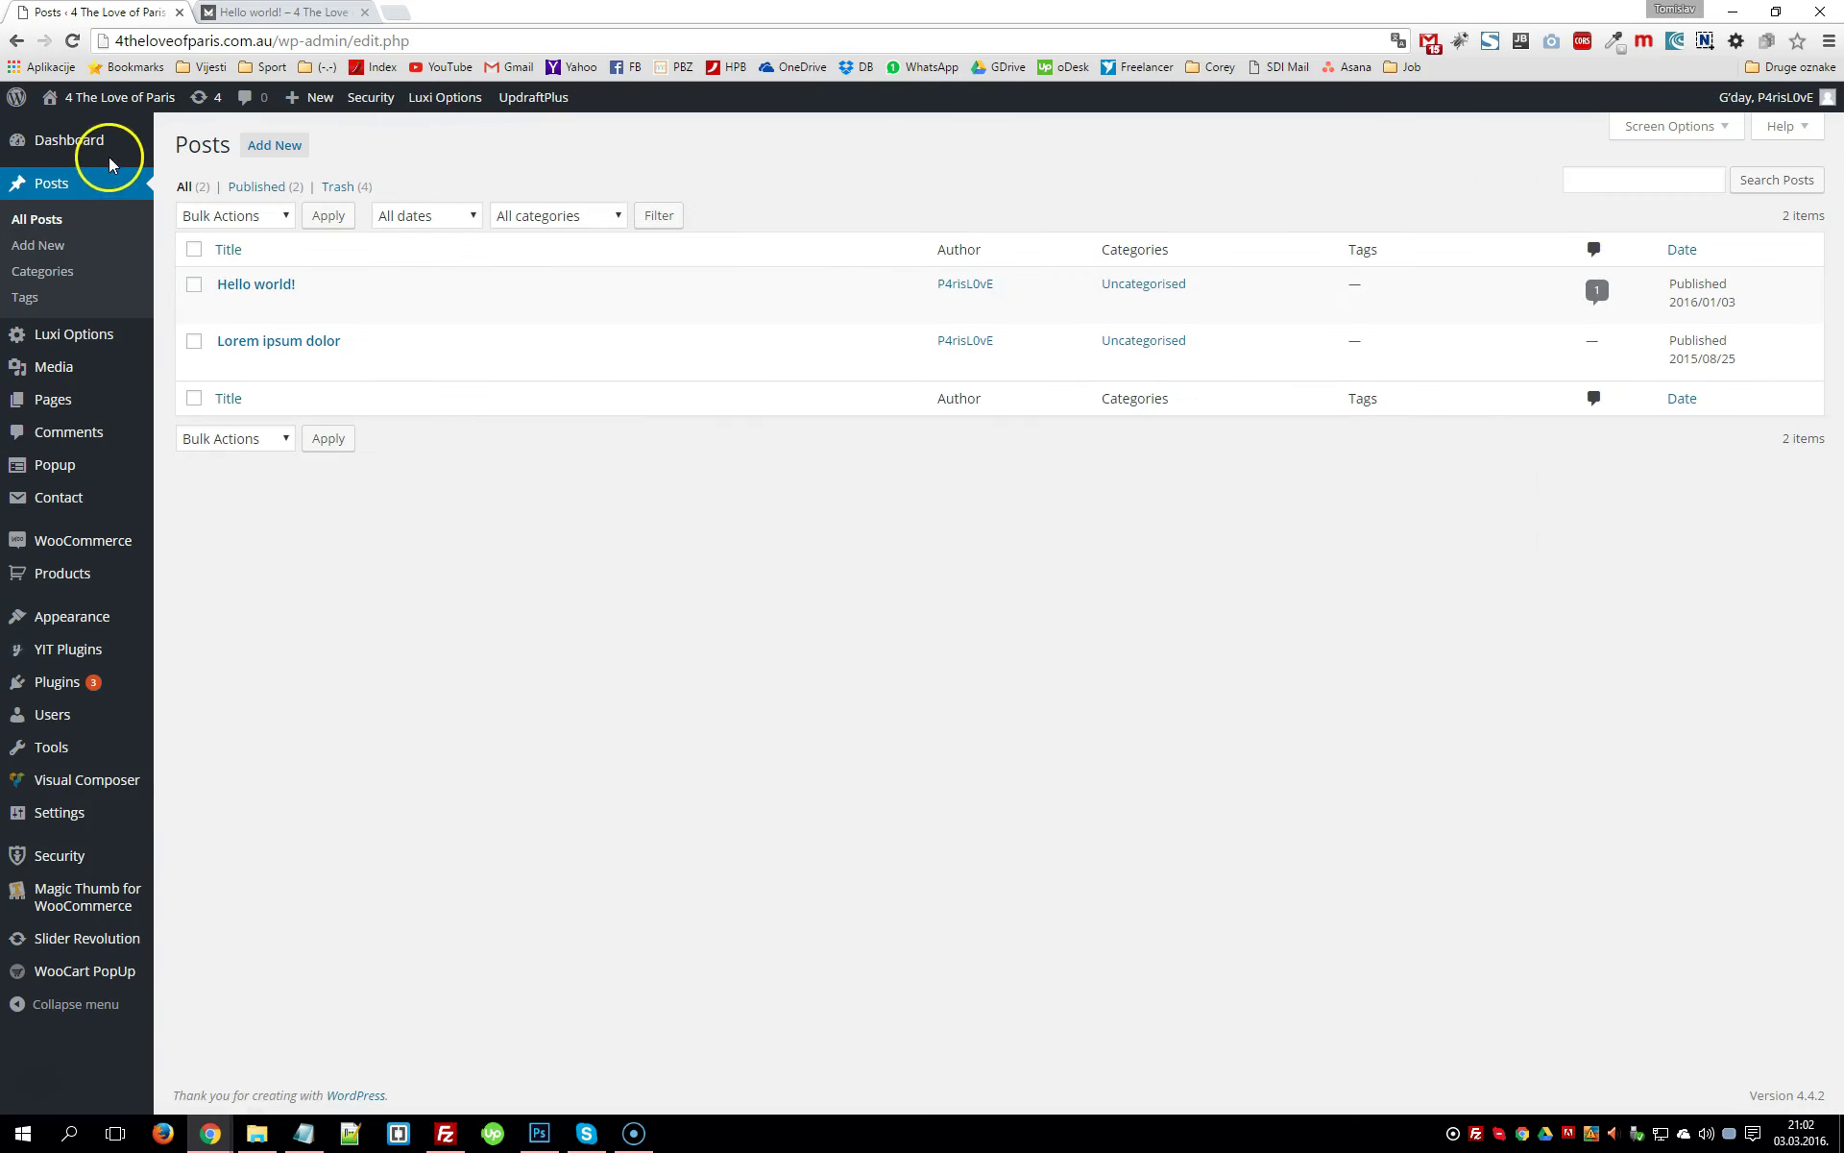
mouse_move(300, 309)
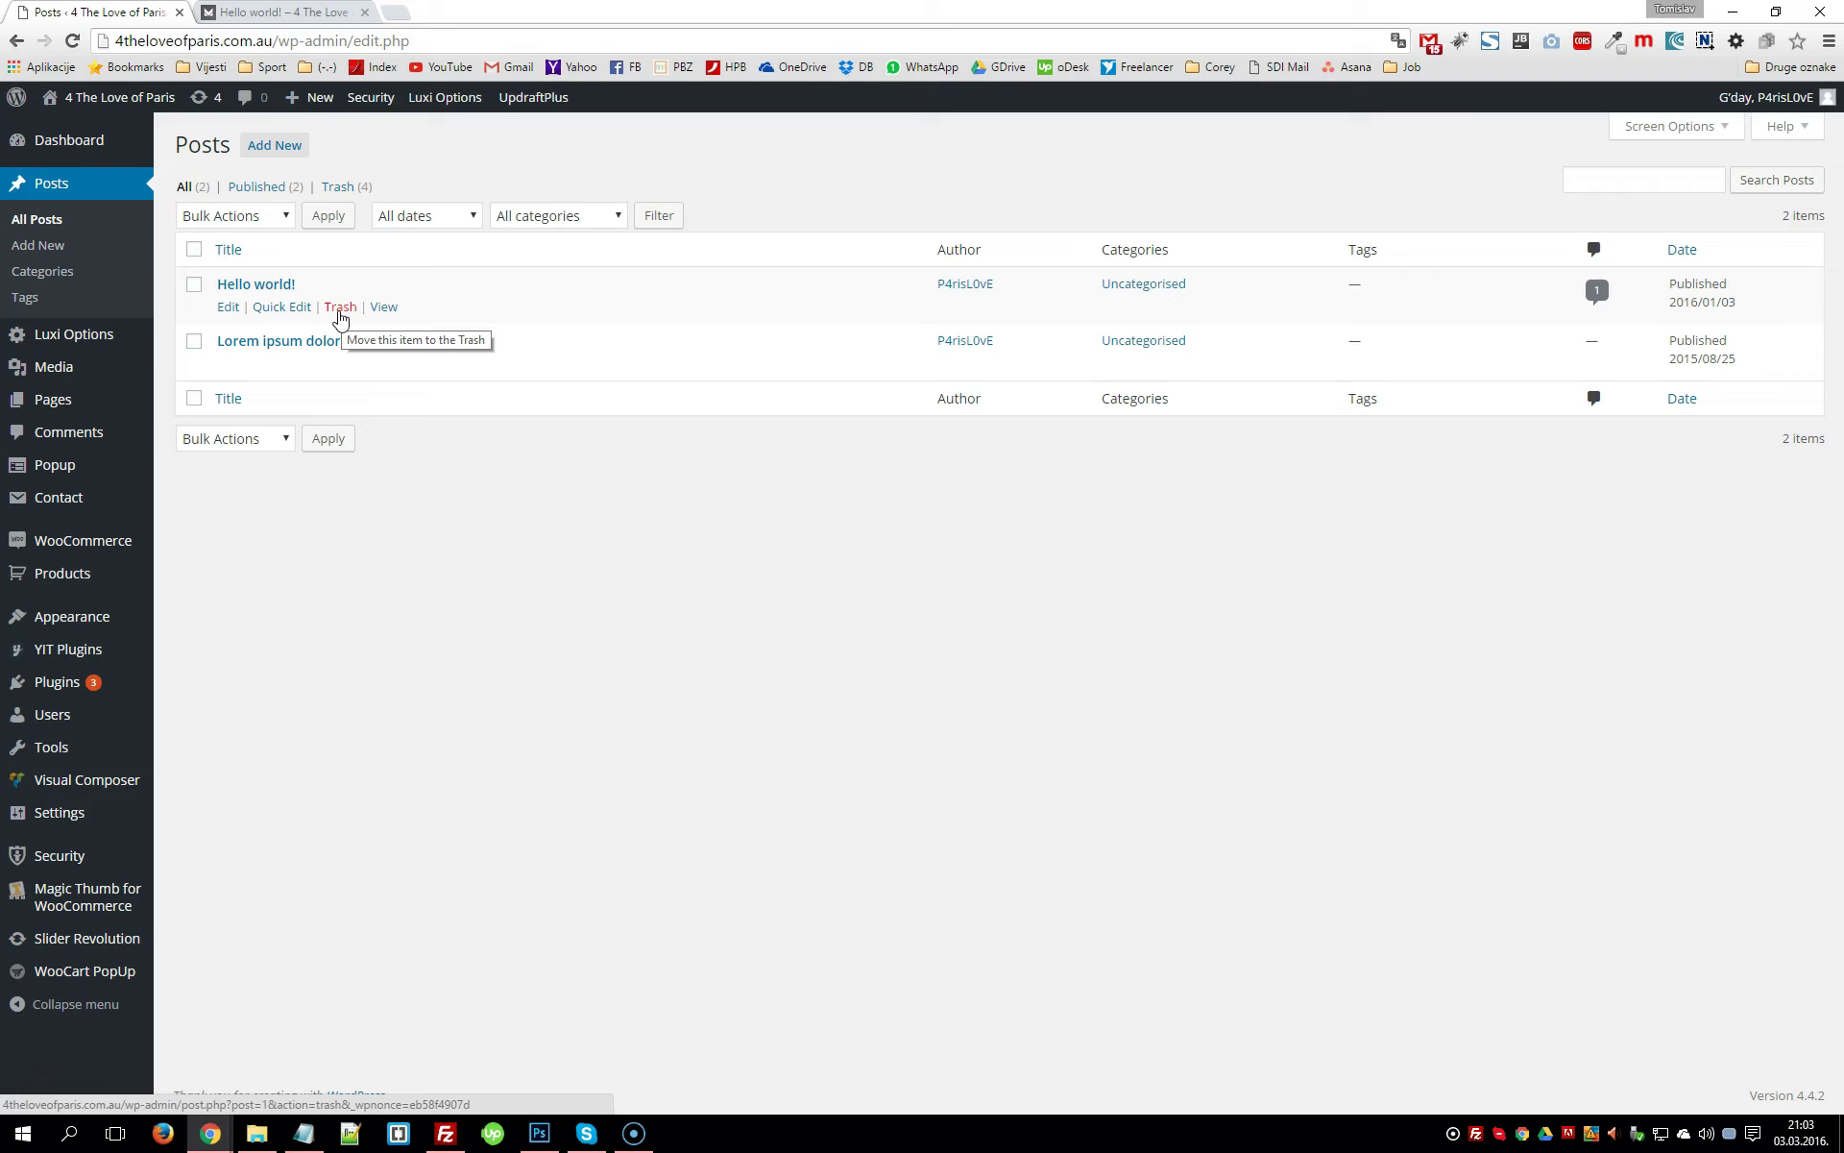
click(281, 12)
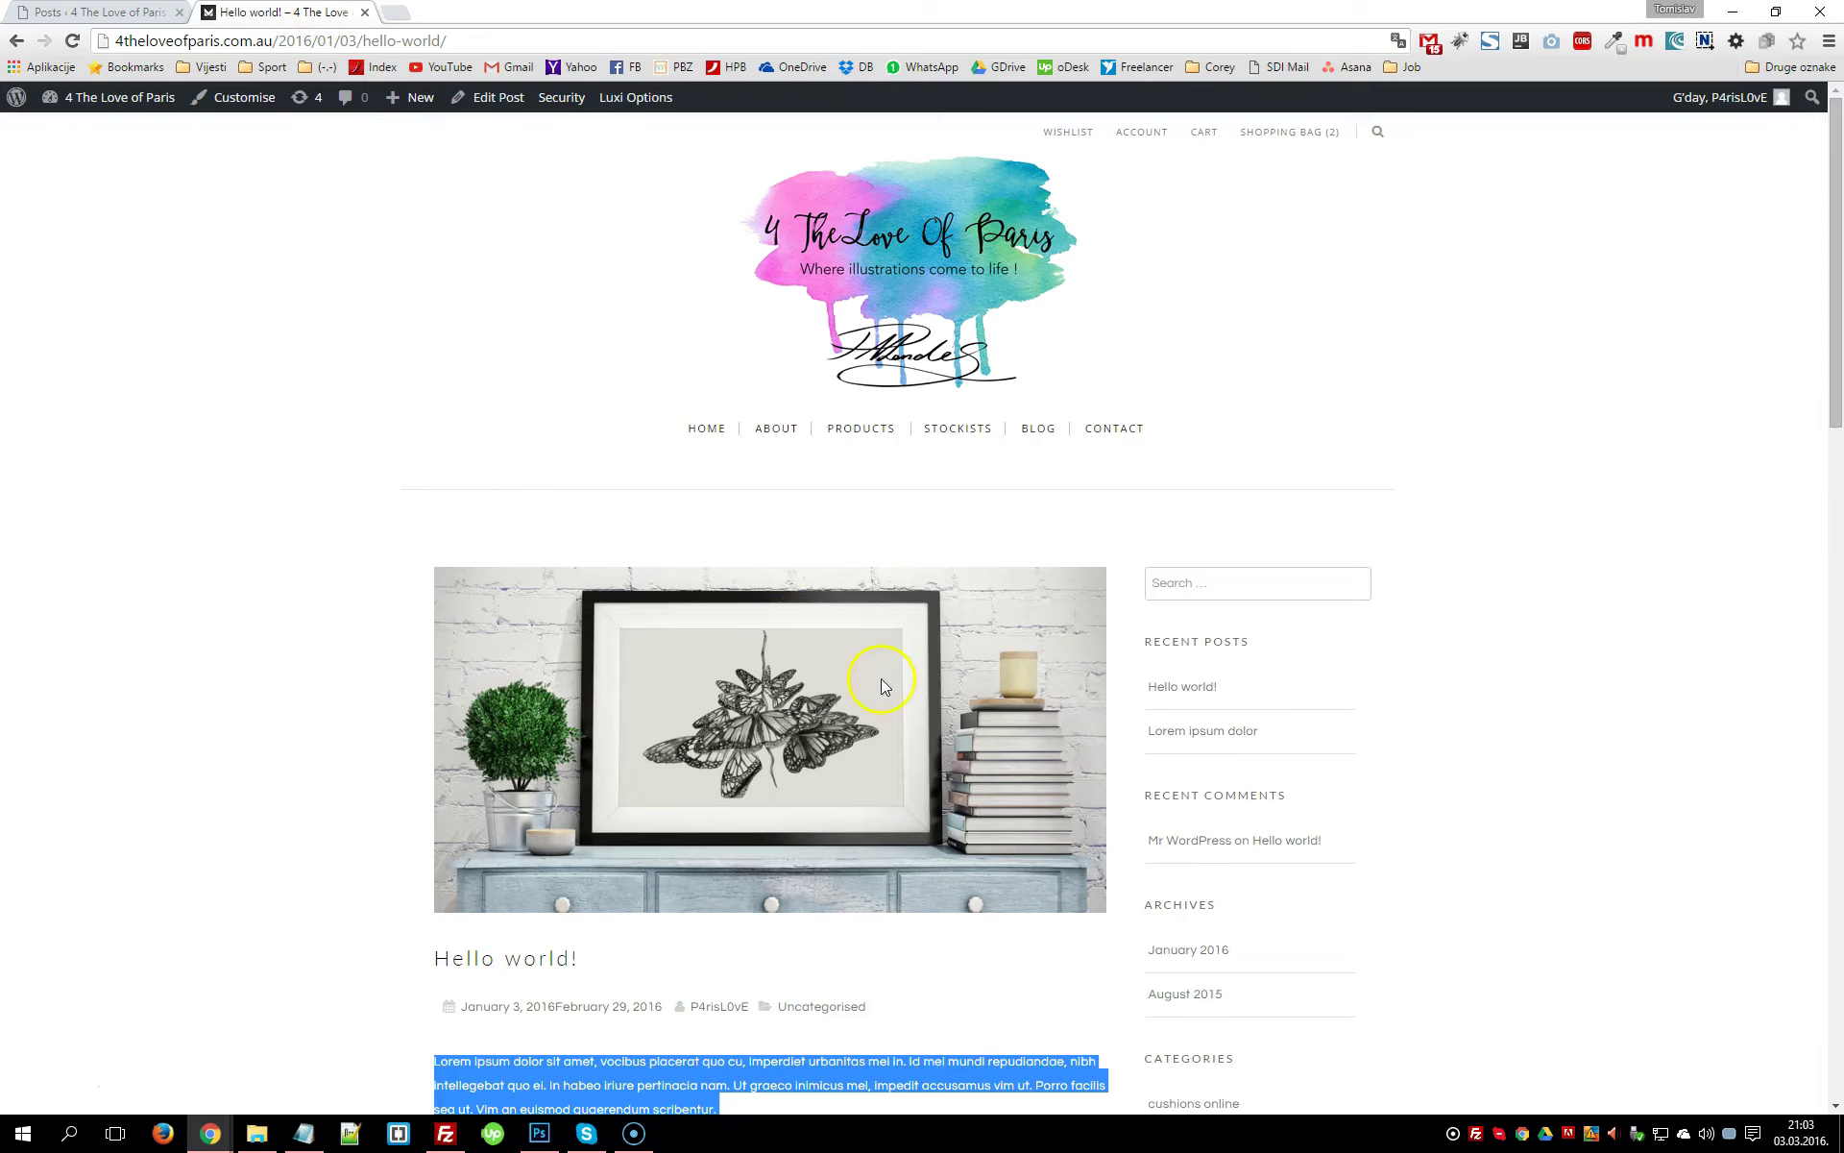
scroll(882, 680, down, 5)
click(855, 707)
scroll(857, 700, up, 4)
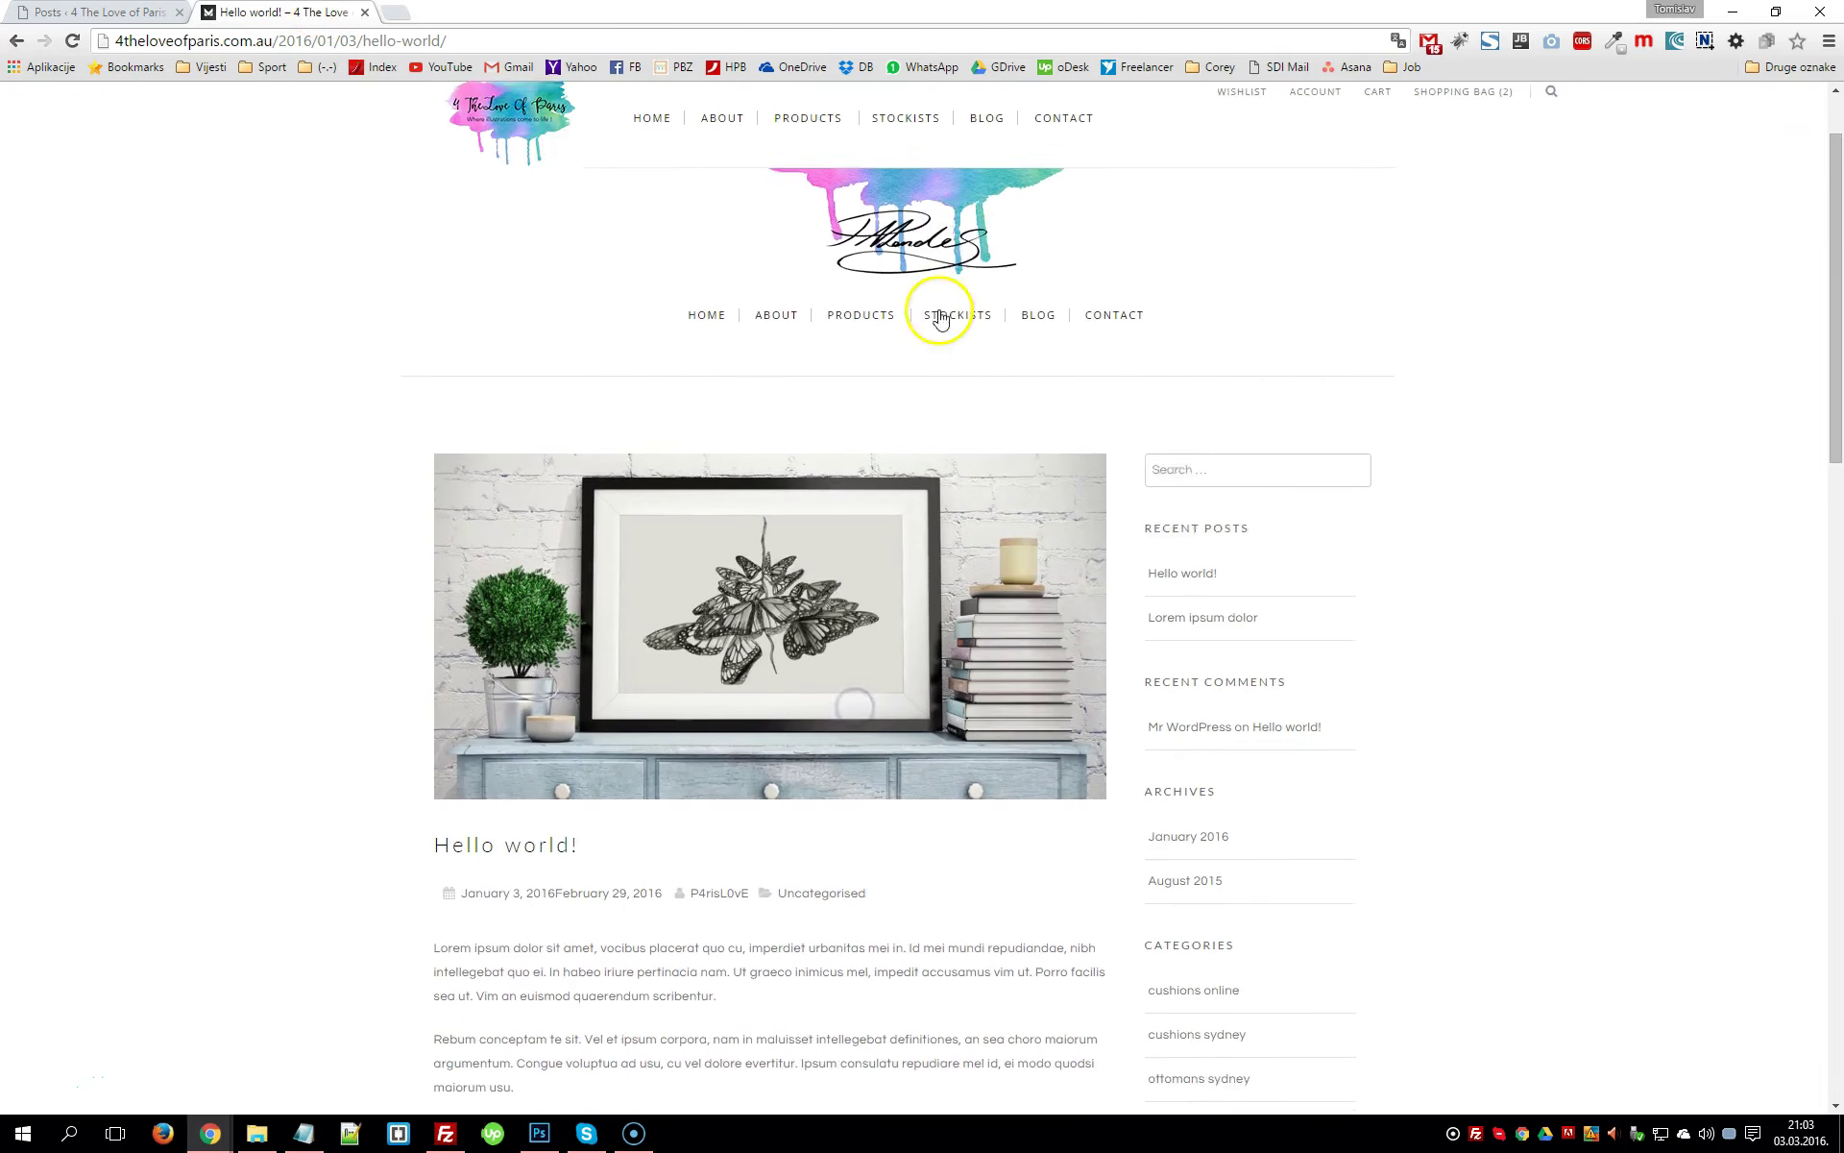
scroll(941, 319, up, 1)
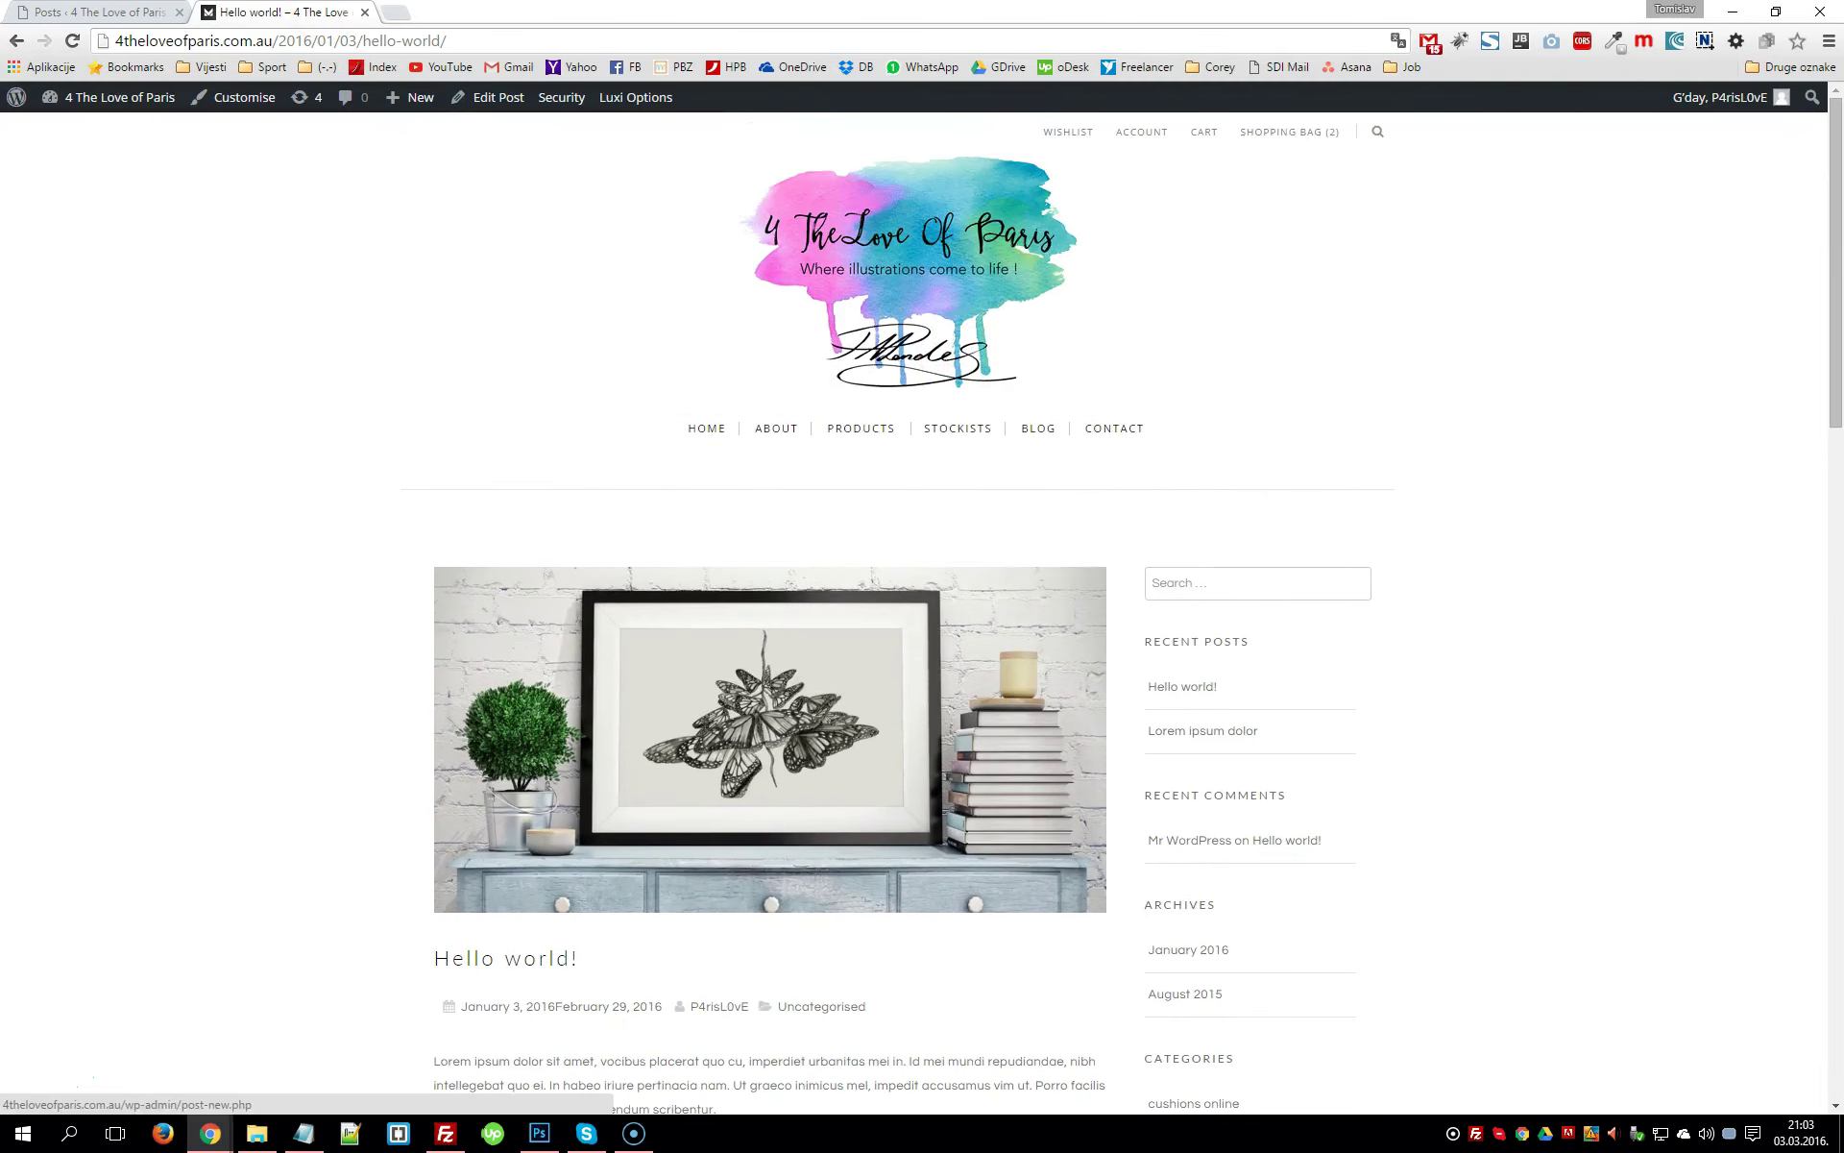
click(96, 11)
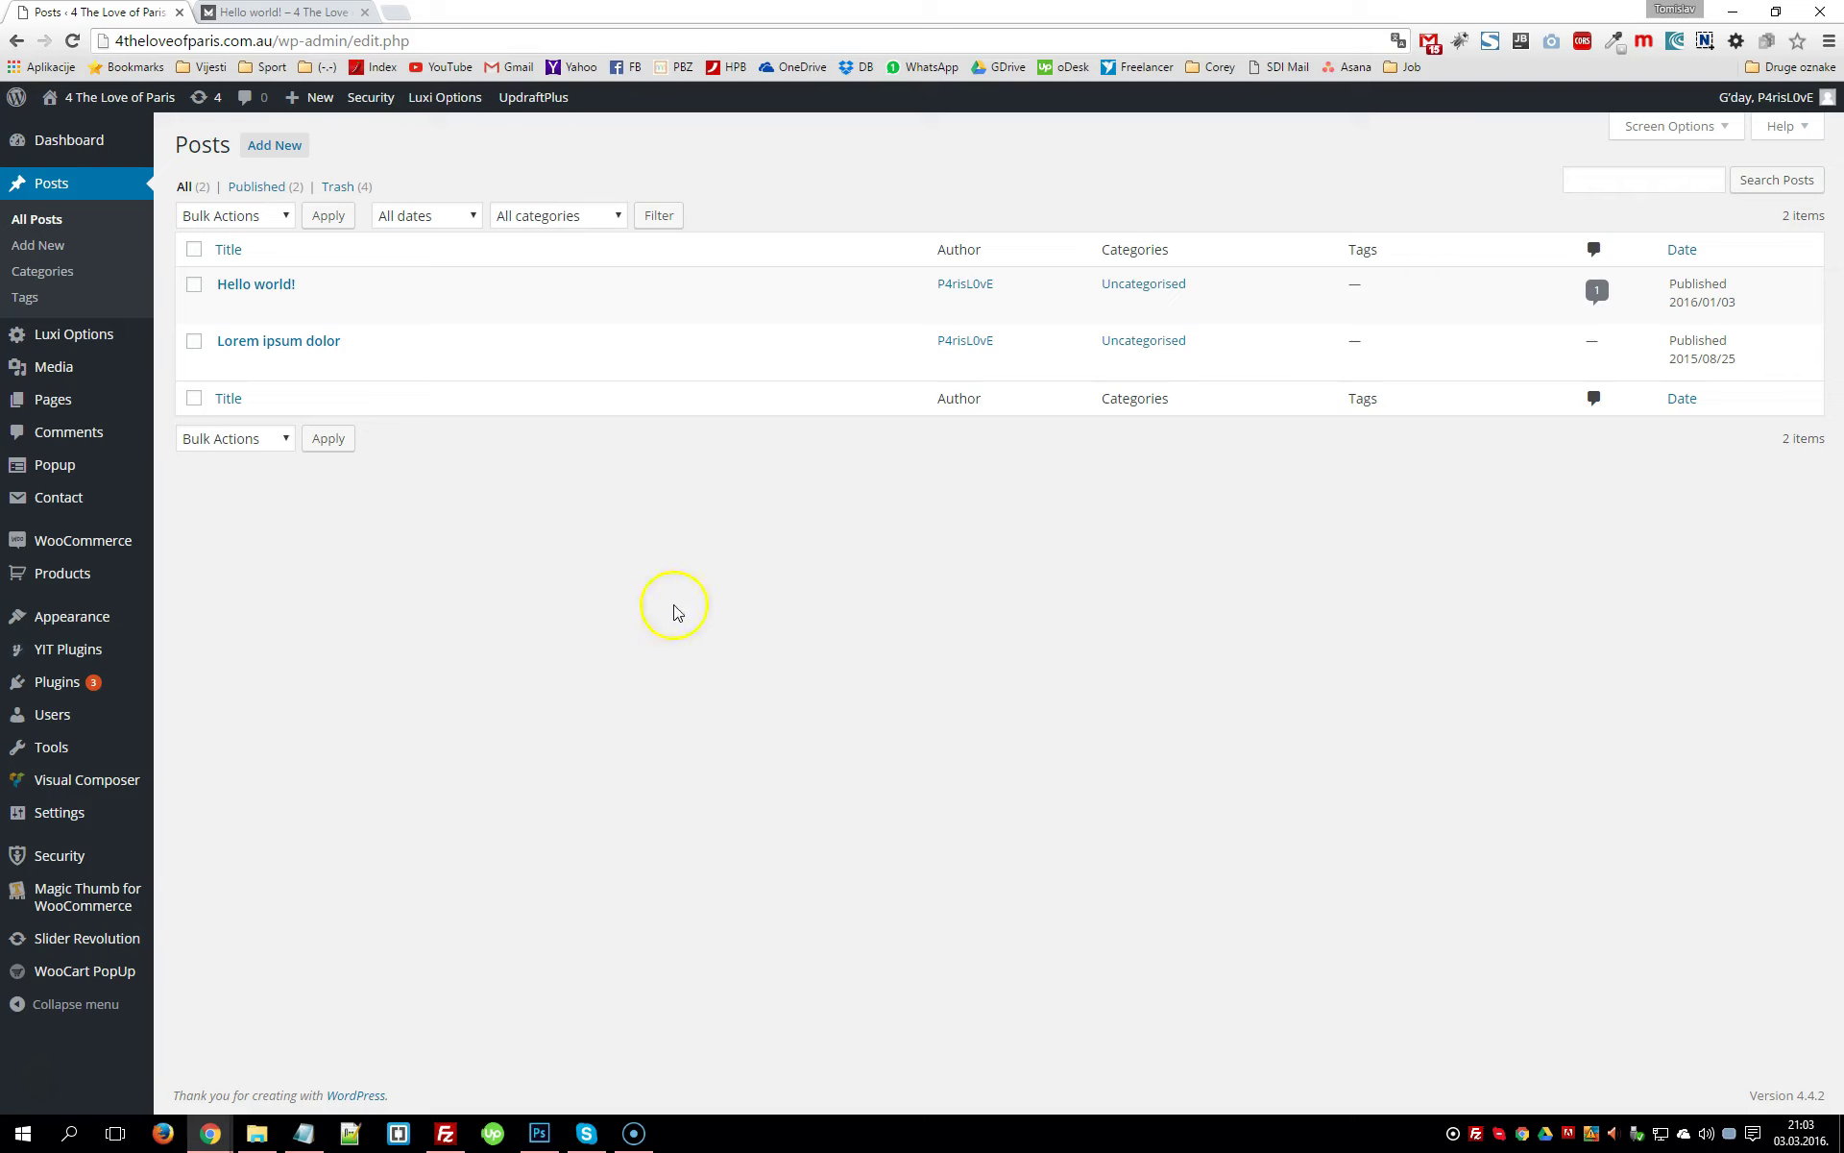
Open the blog post categories page and compare it with the categories listed on the live "Hello world!" page
mouse_move(126, 404)
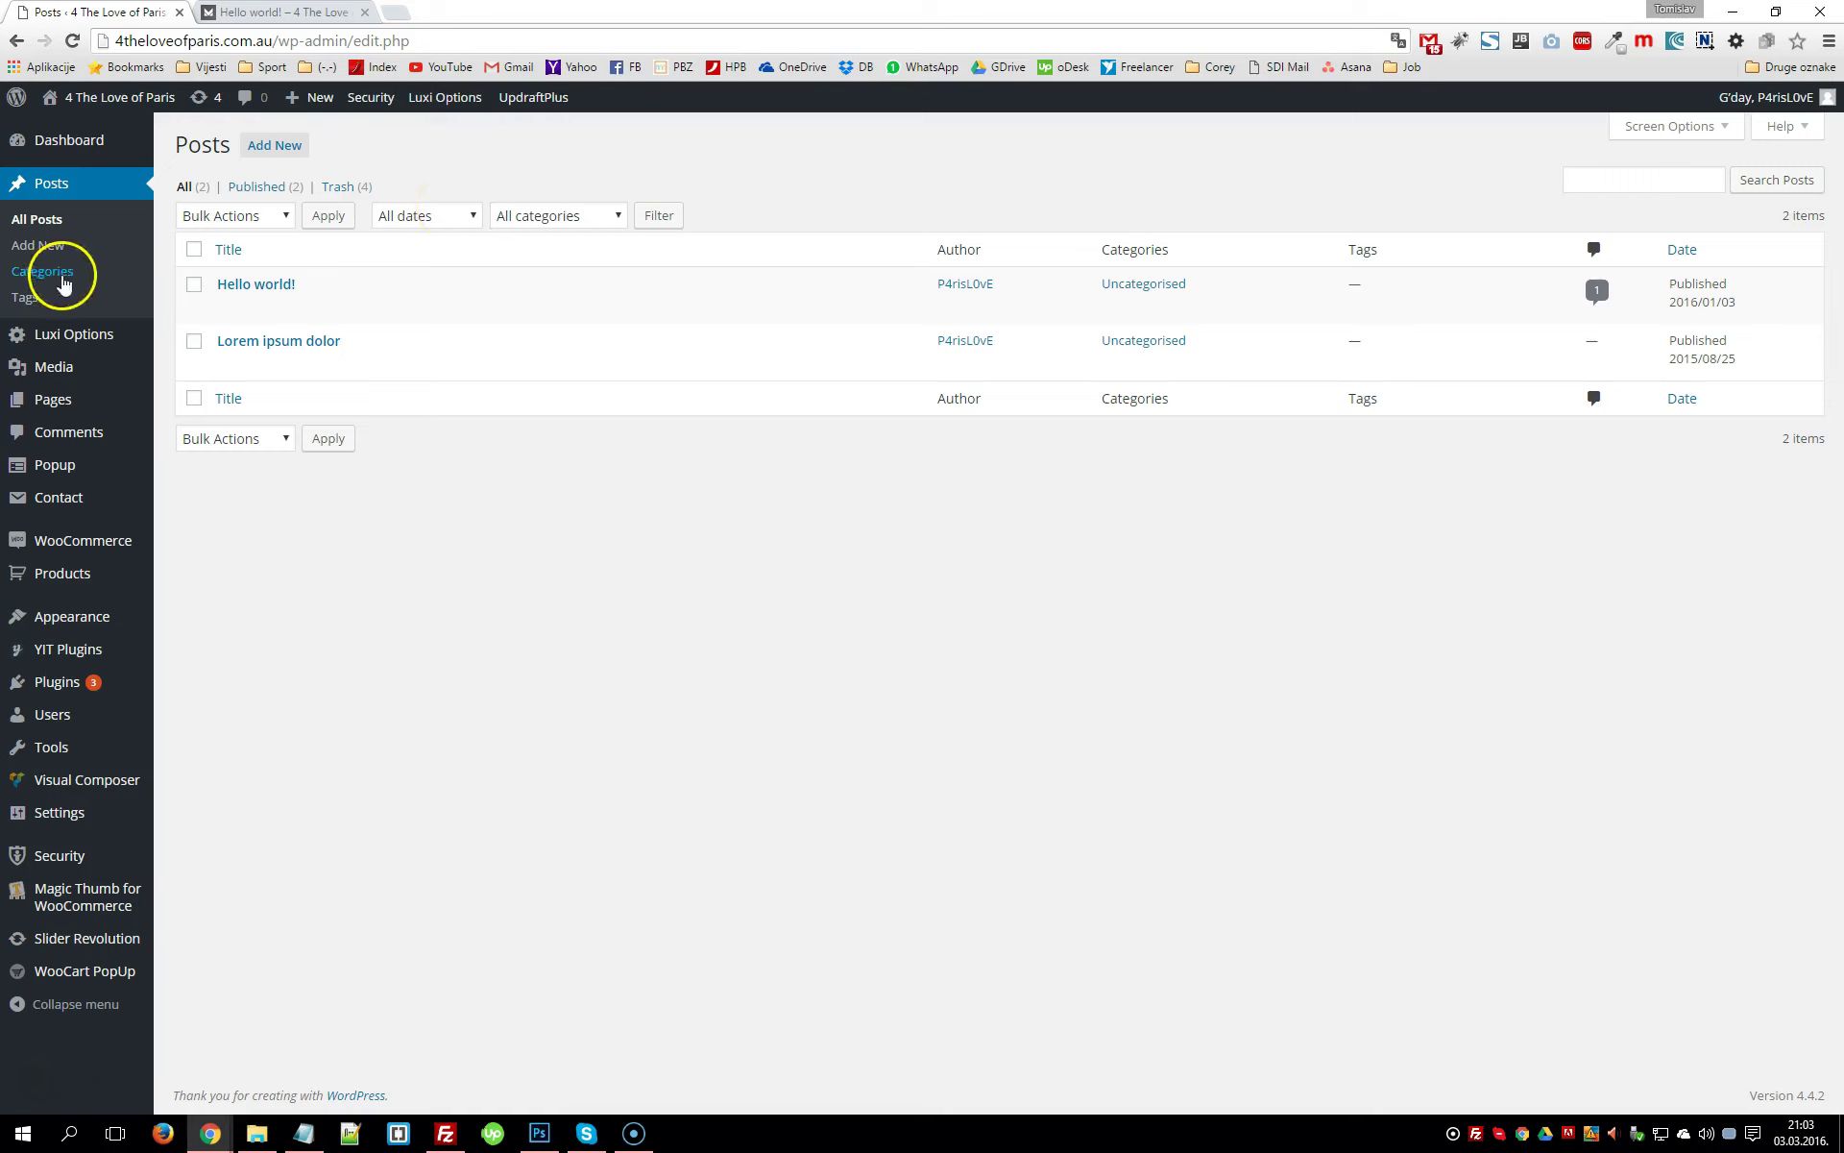
click(57, 275)
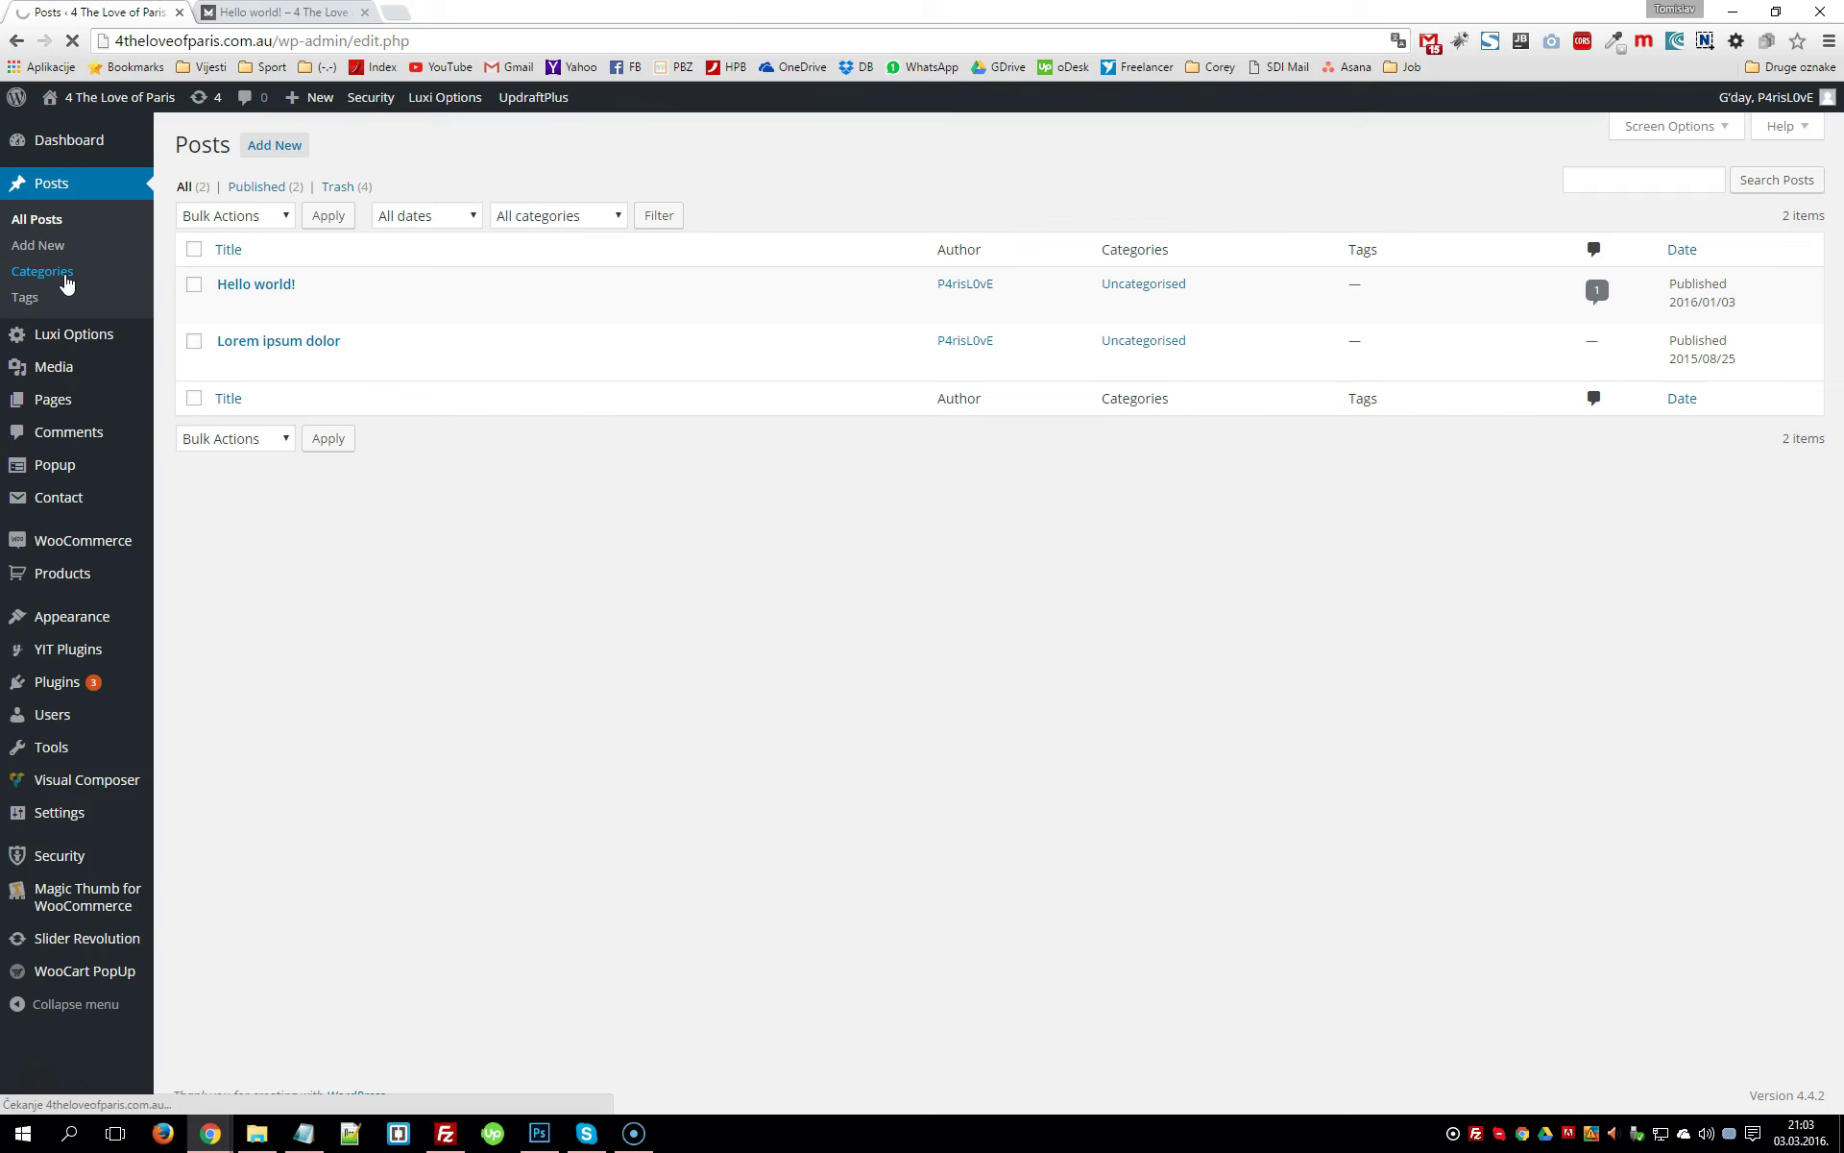
click(288, 275)
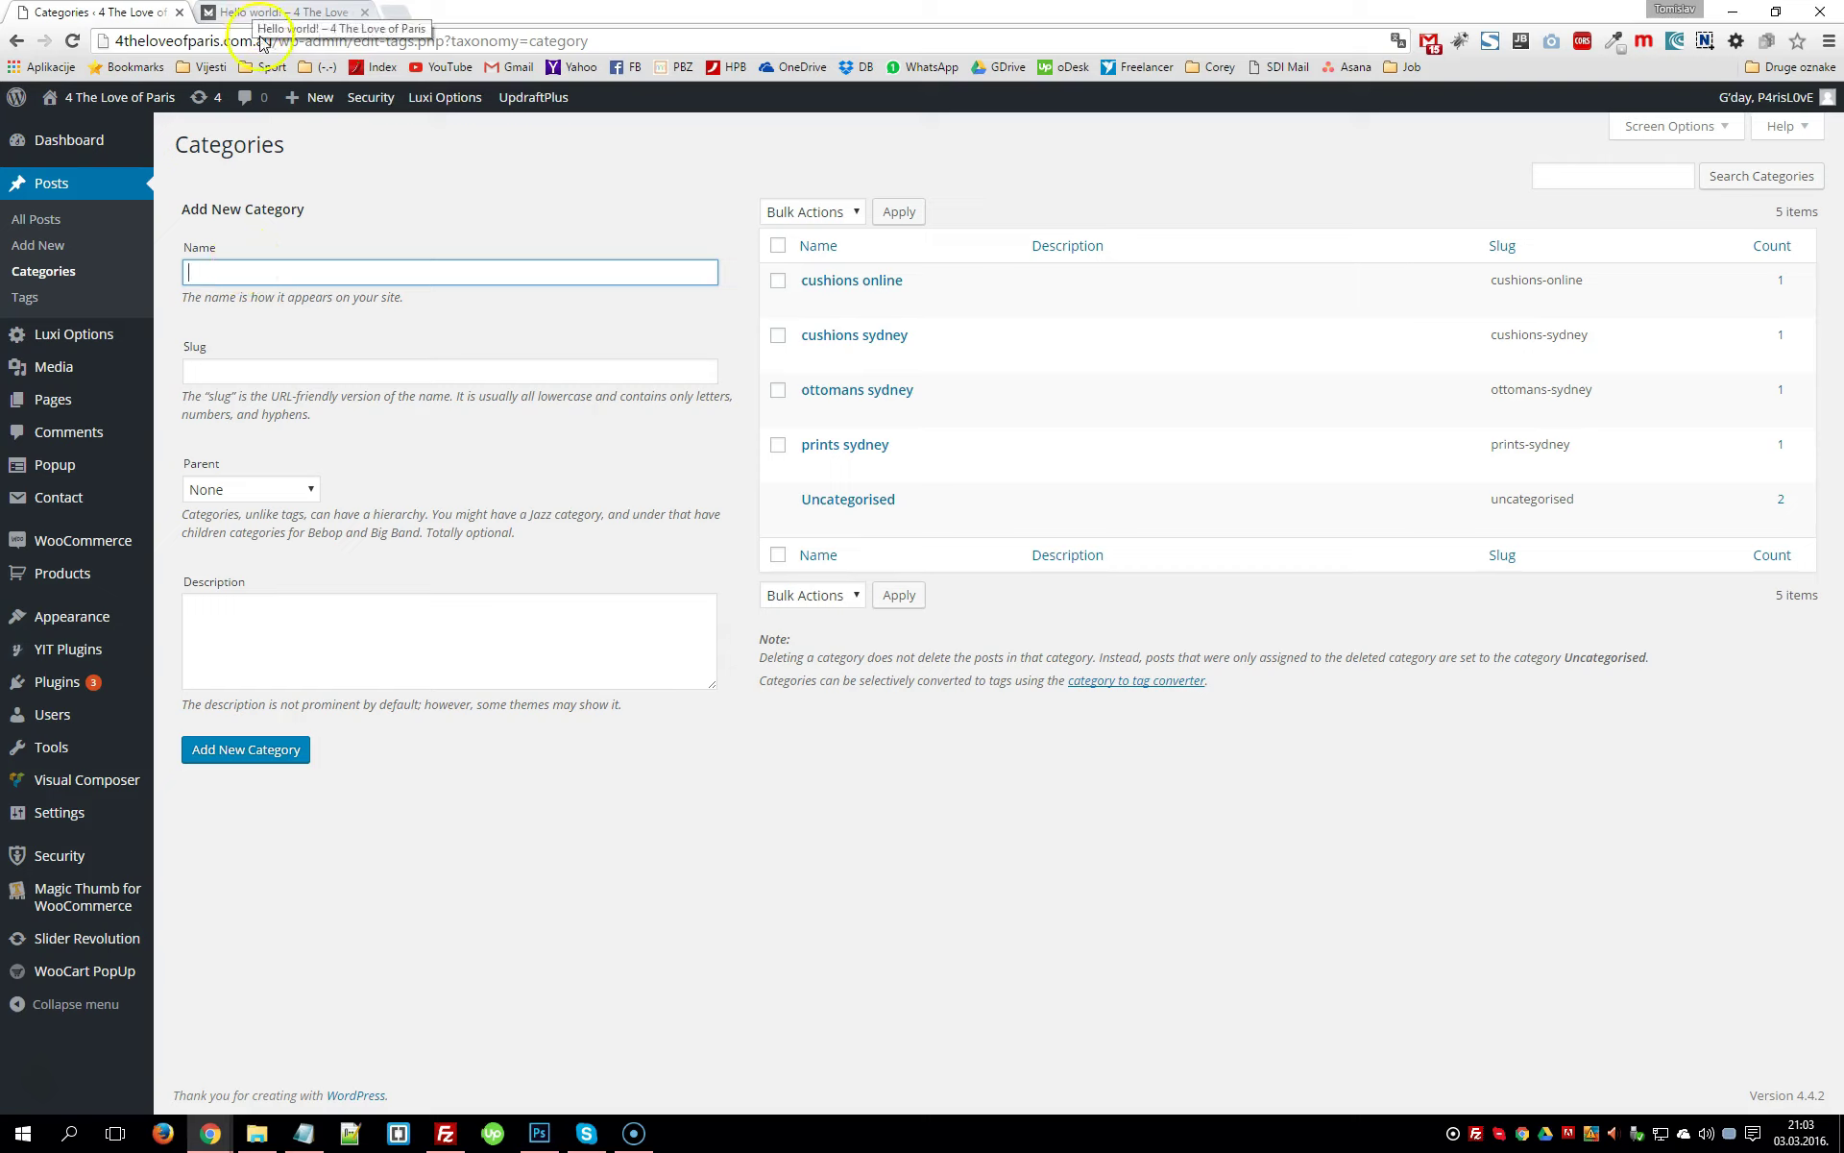
click(284, 11)
scroll(920, 727, down, 6)
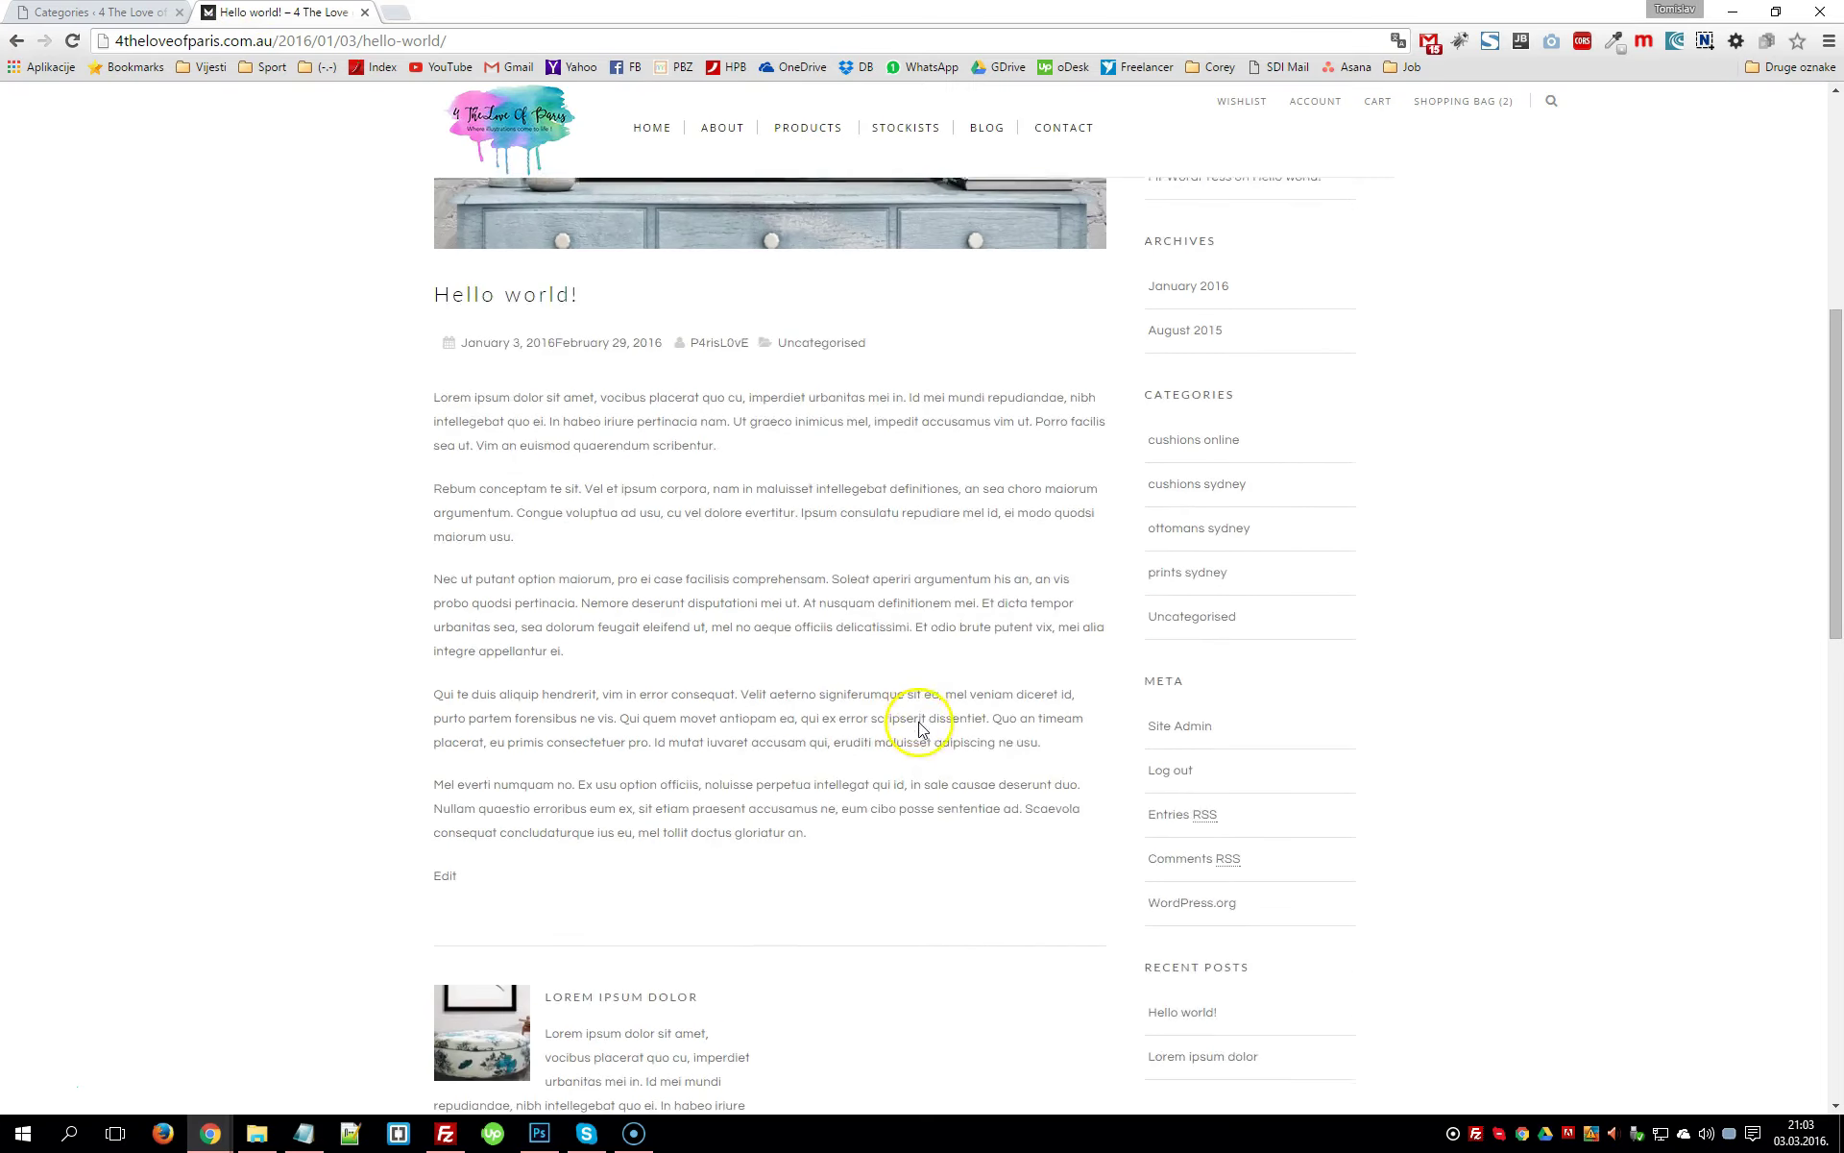
scroll(920, 727, down, 5)
scroll(921, 728, up, 8)
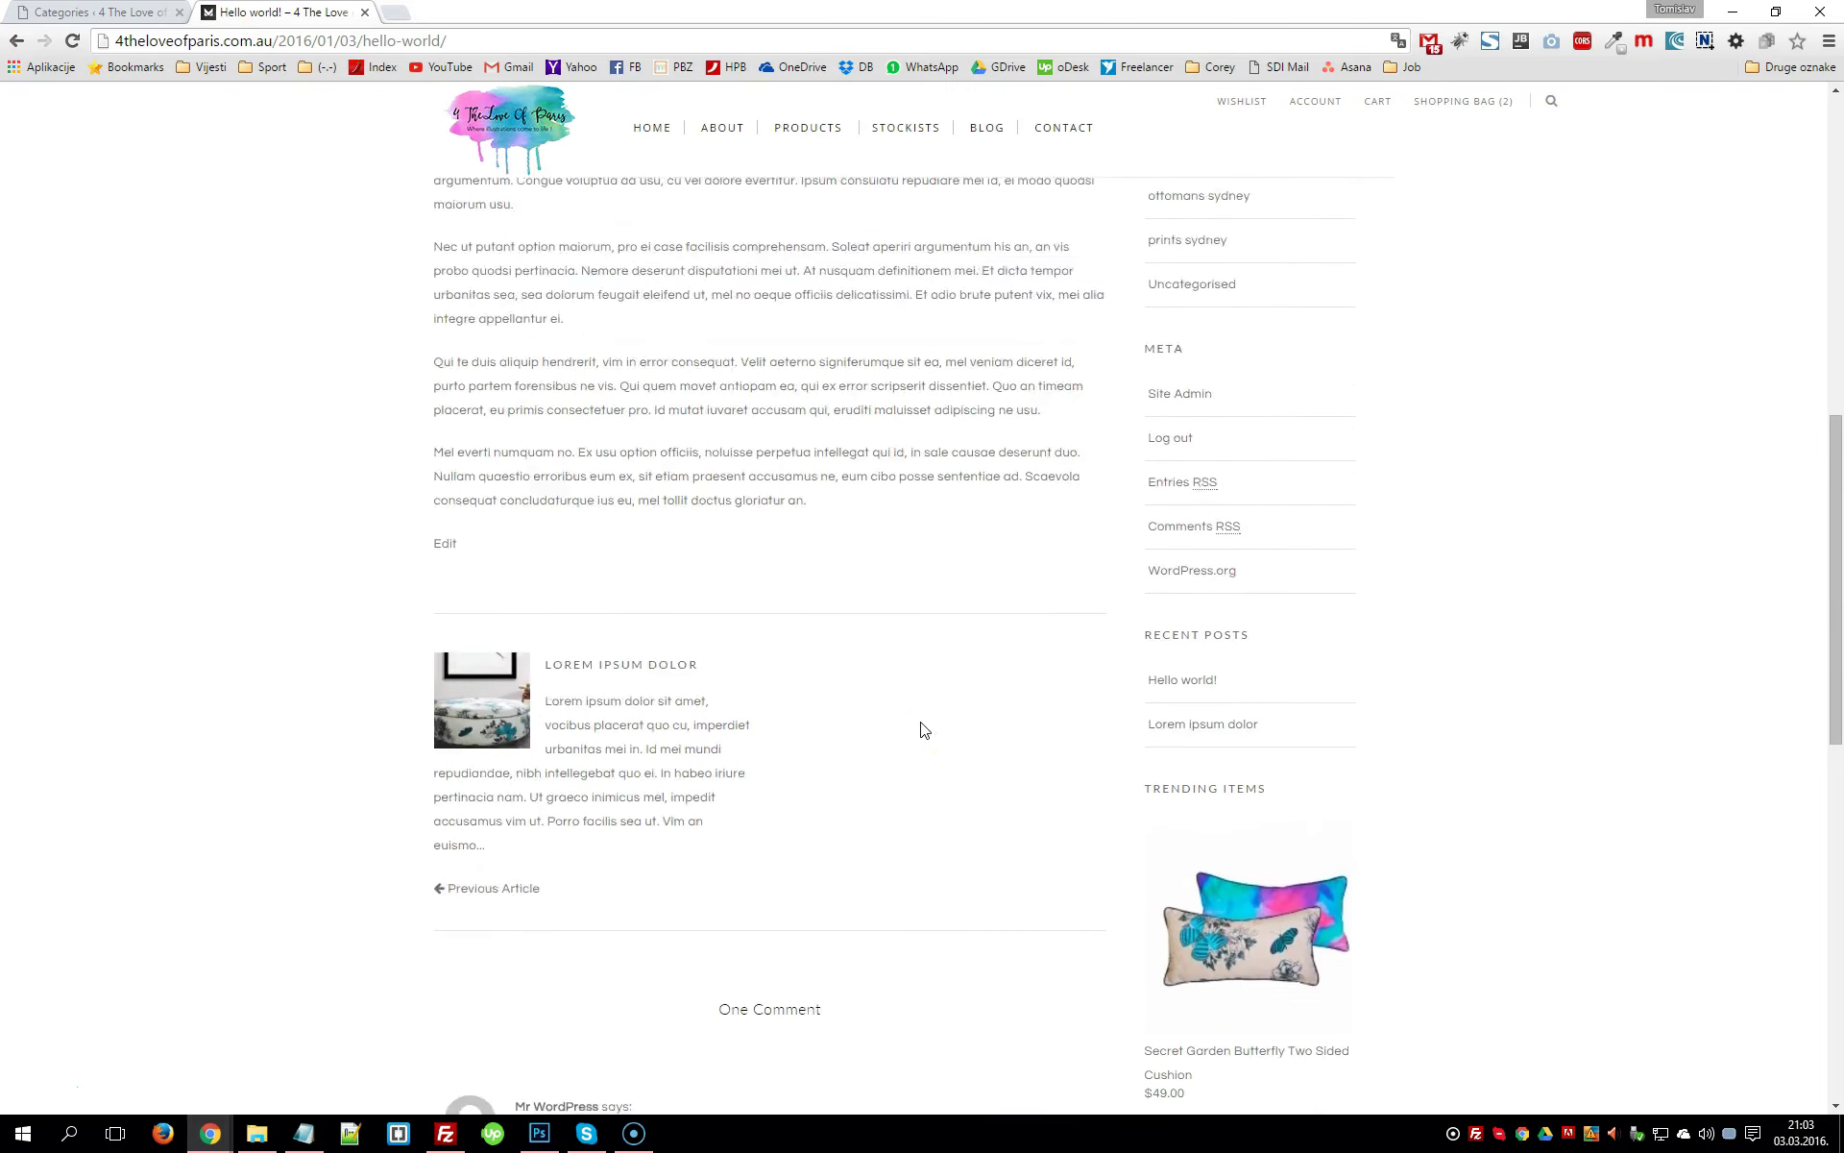
scroll(930, 733, up, 5)
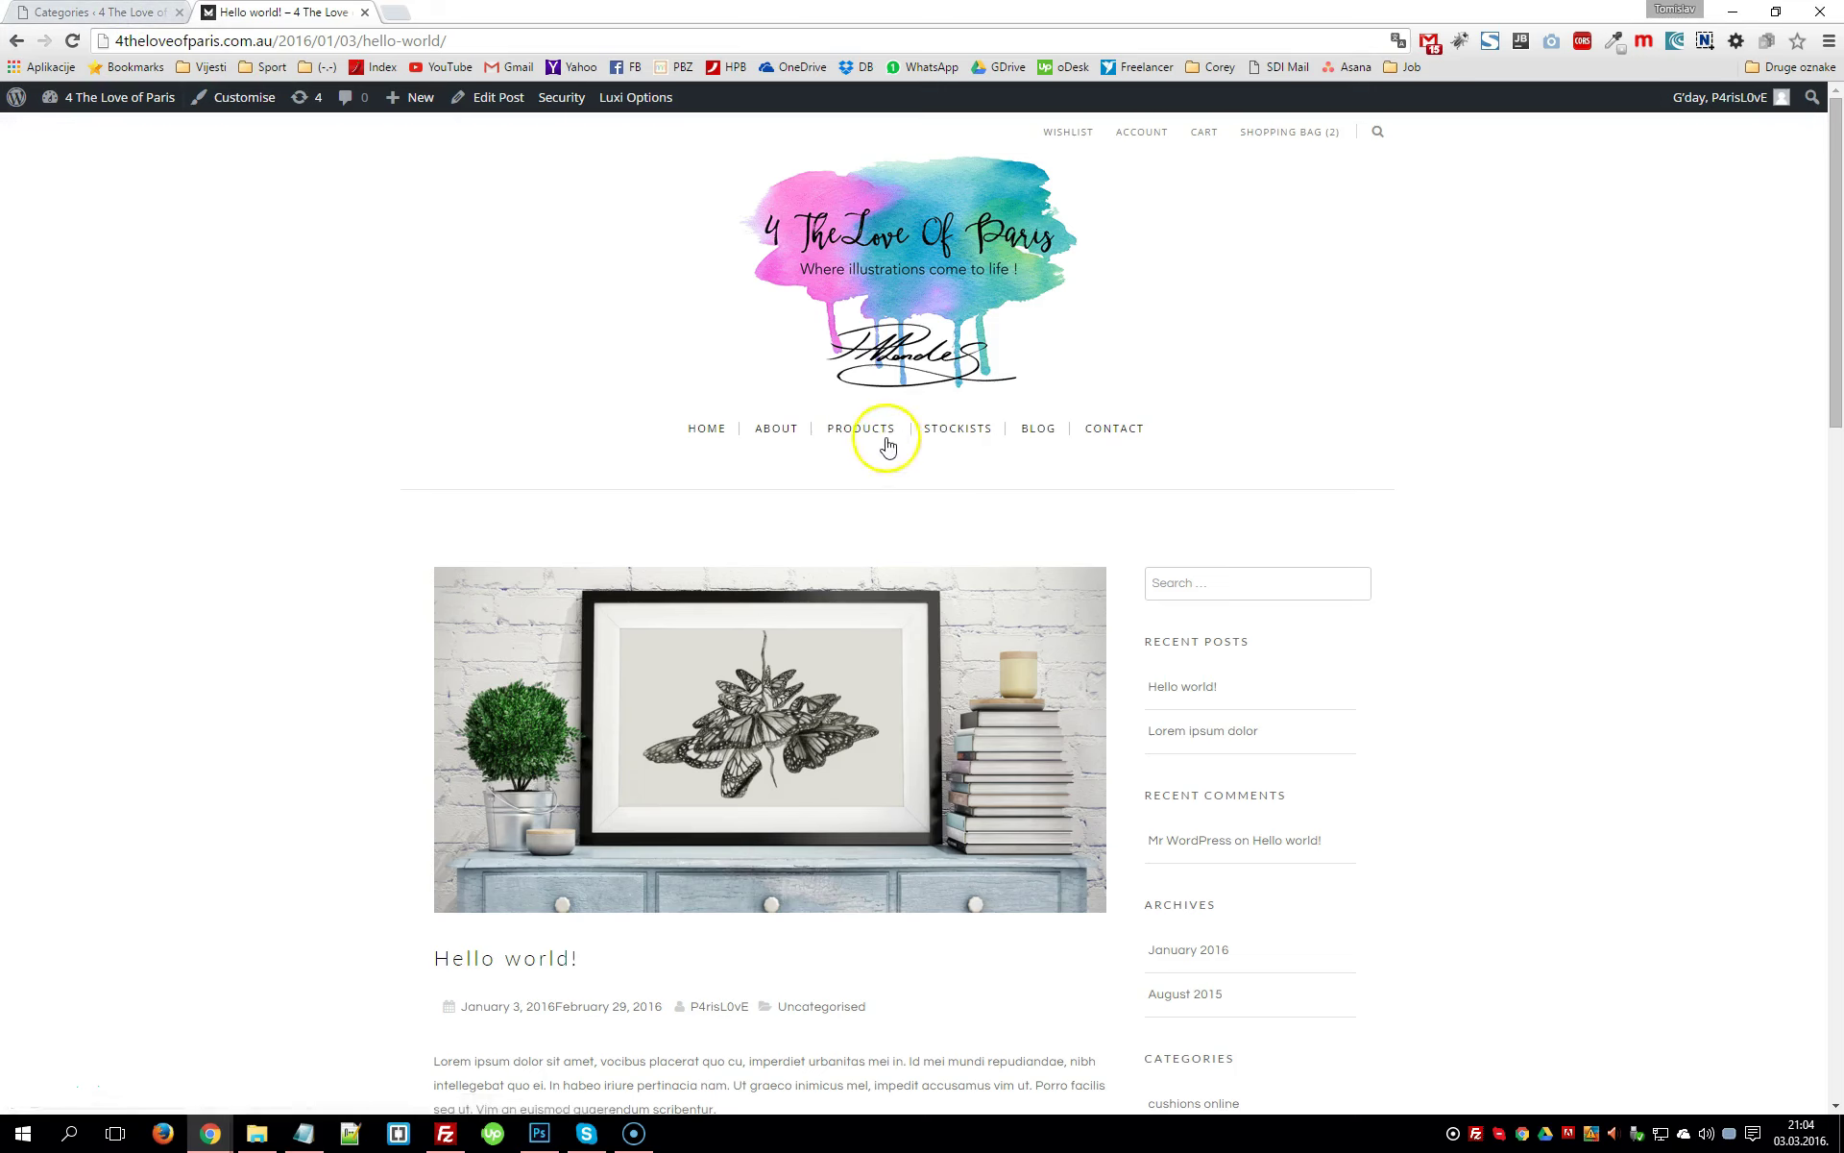
Open the live shop's Products page and look through the product listing
mouse_move(868, 438)
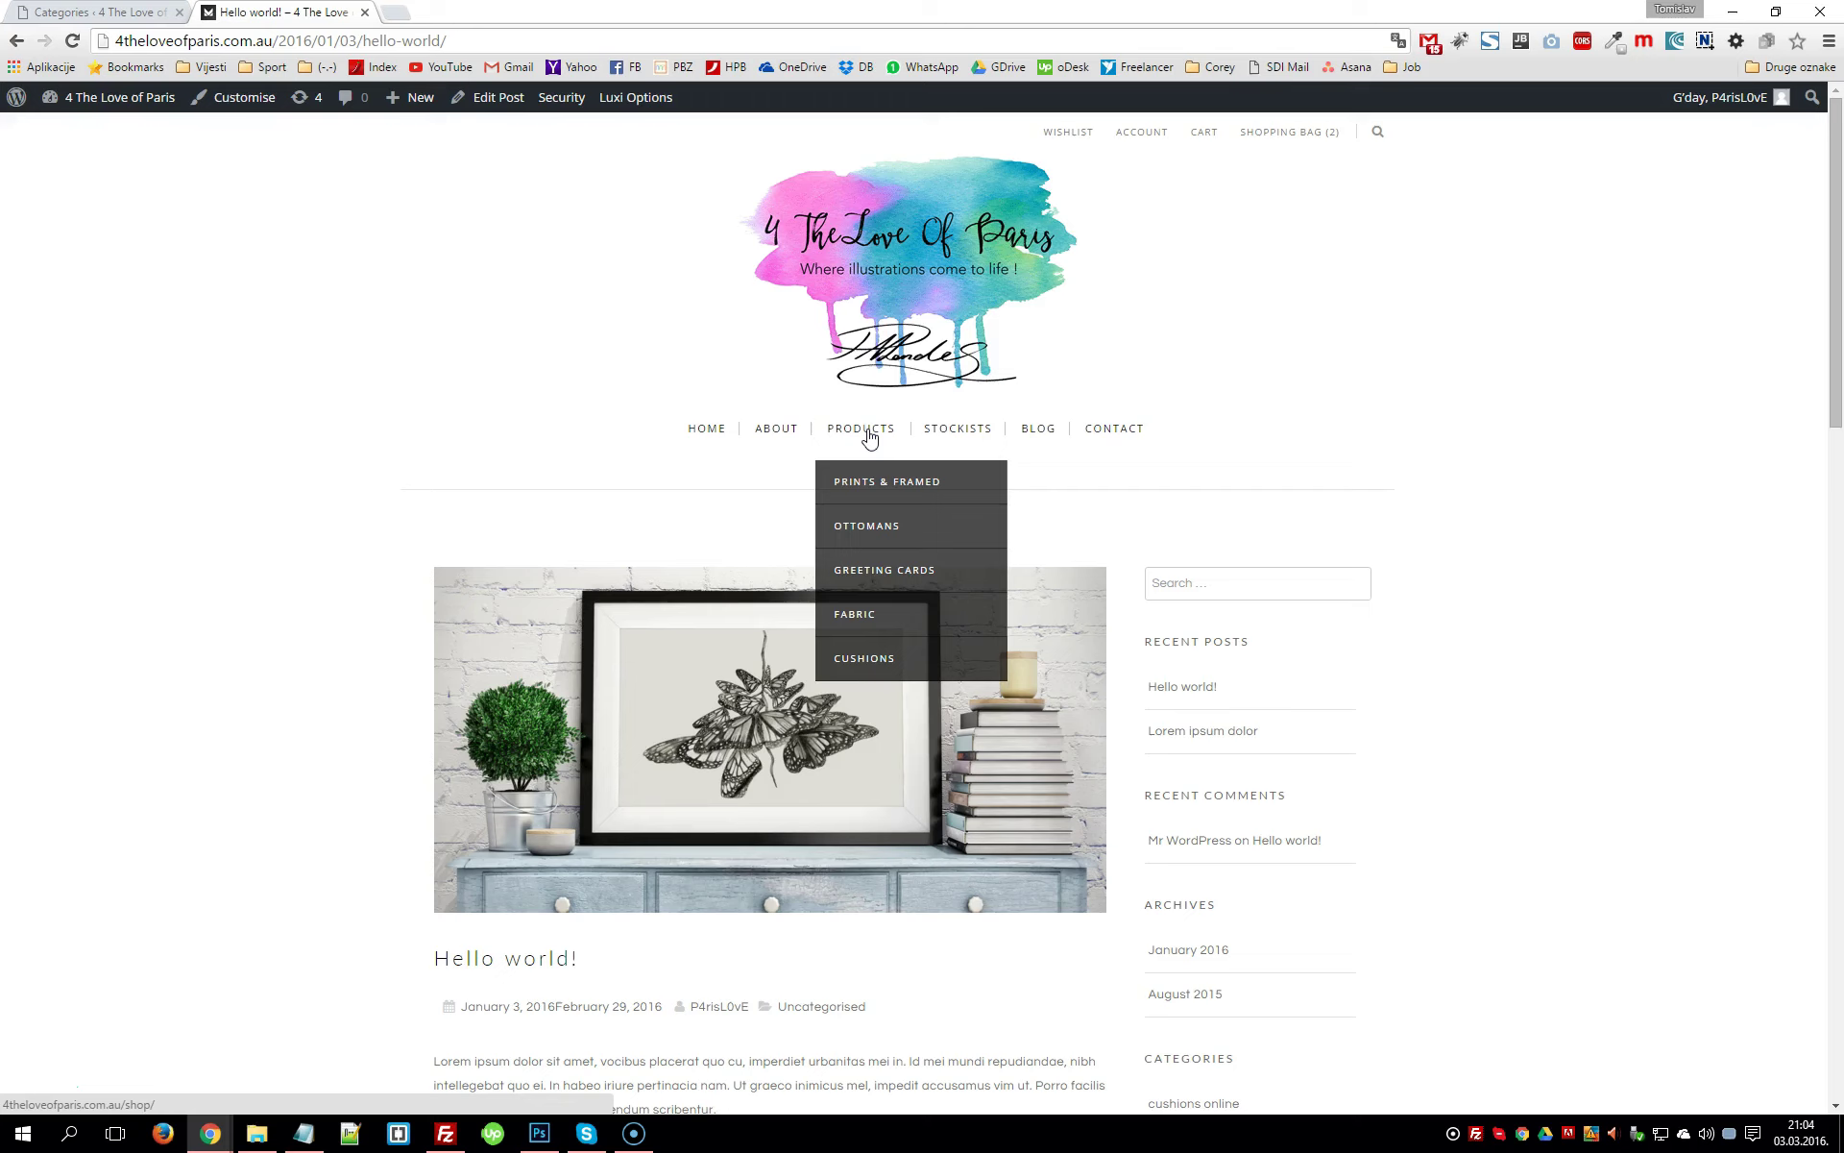
click(869, 437)
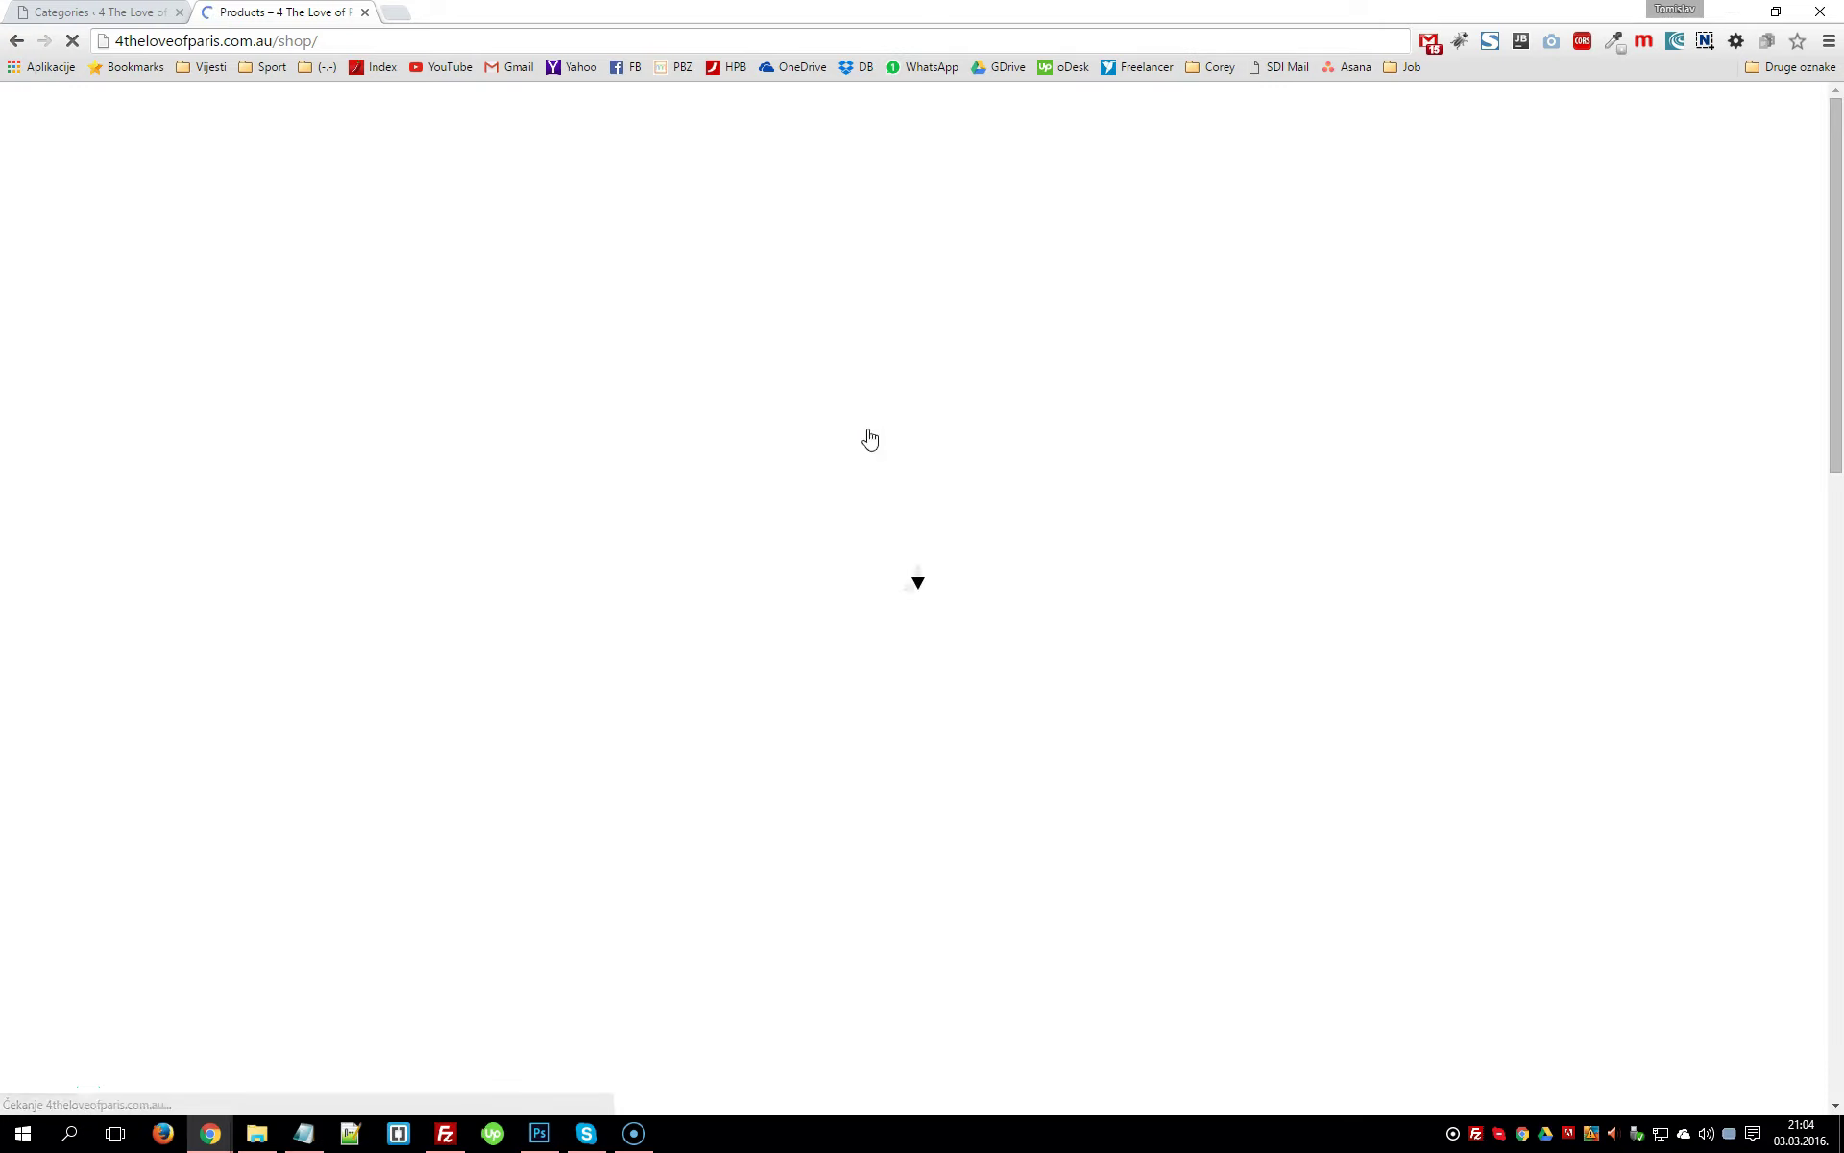
scroll(1633, 481, down, 7)
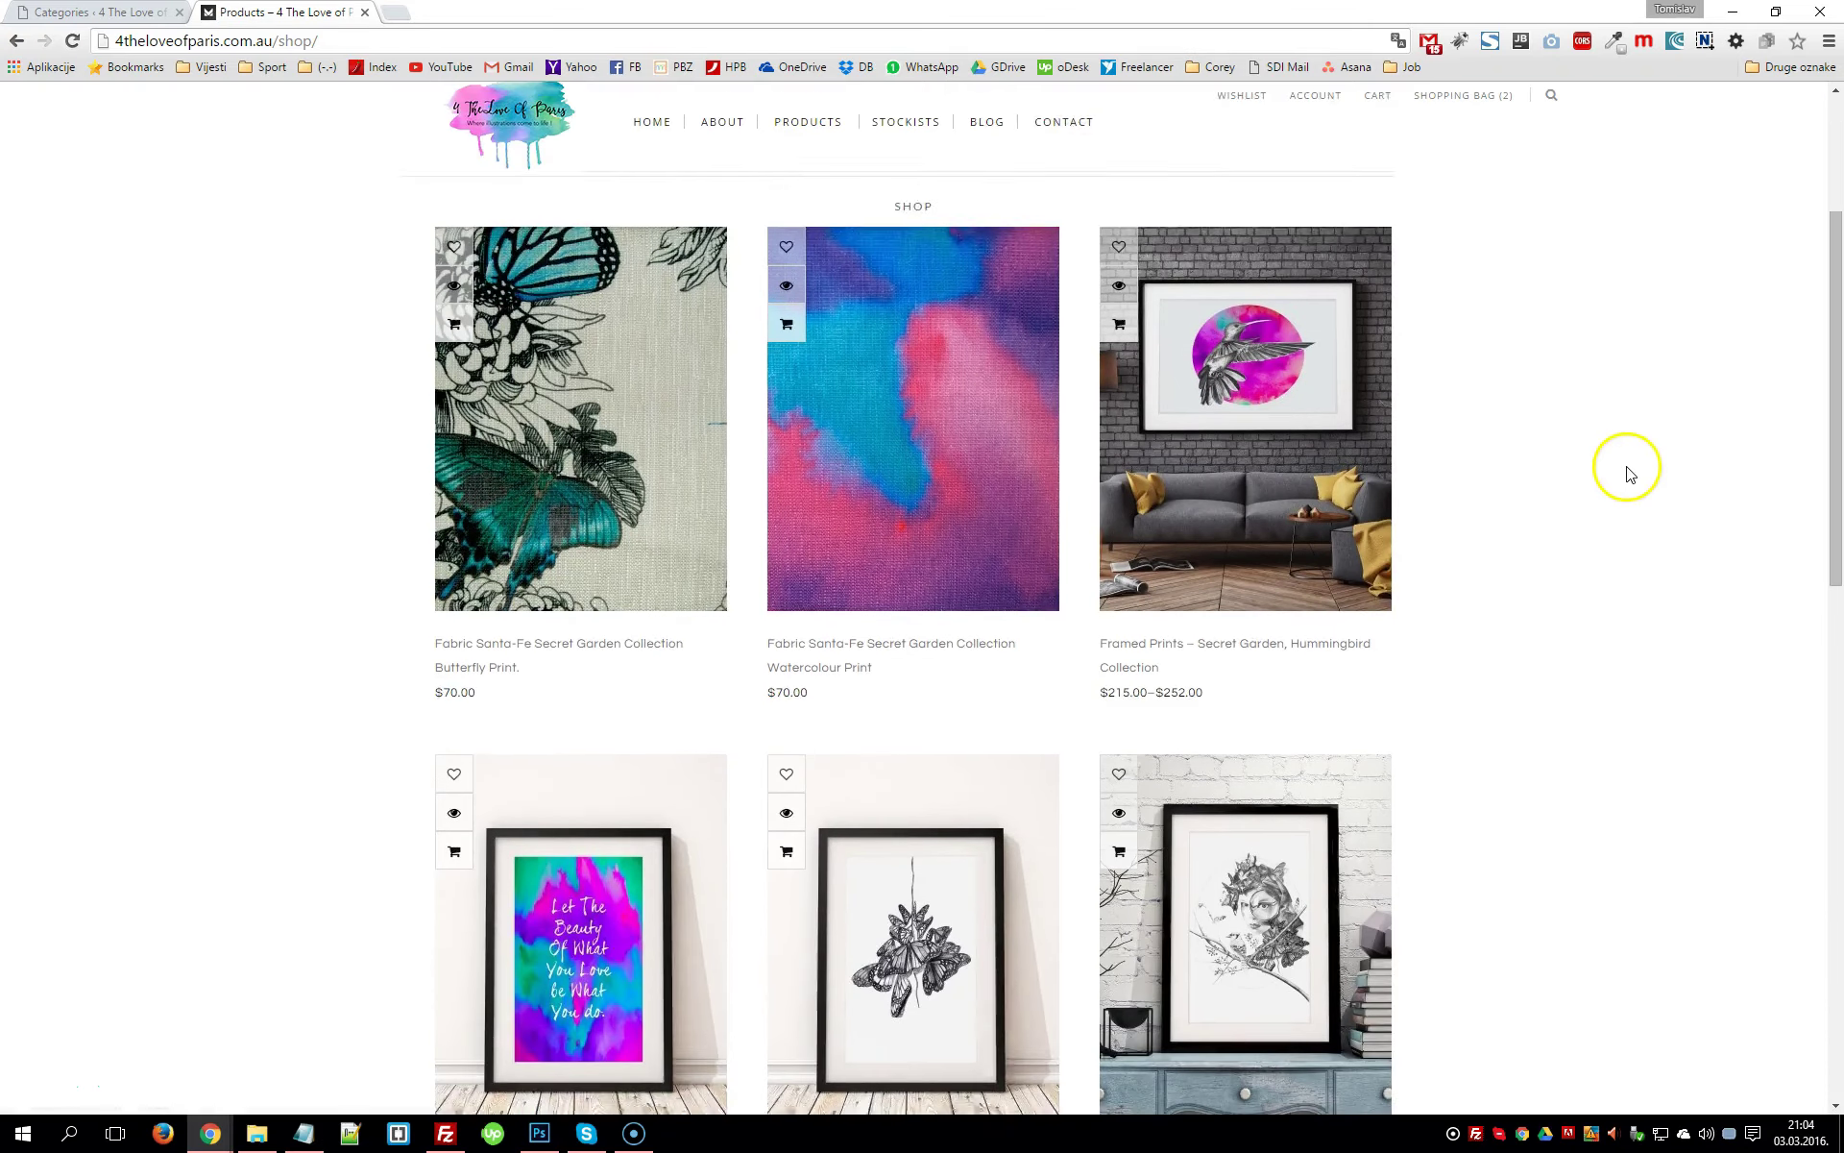
scroll(1575, 437, down, 8)
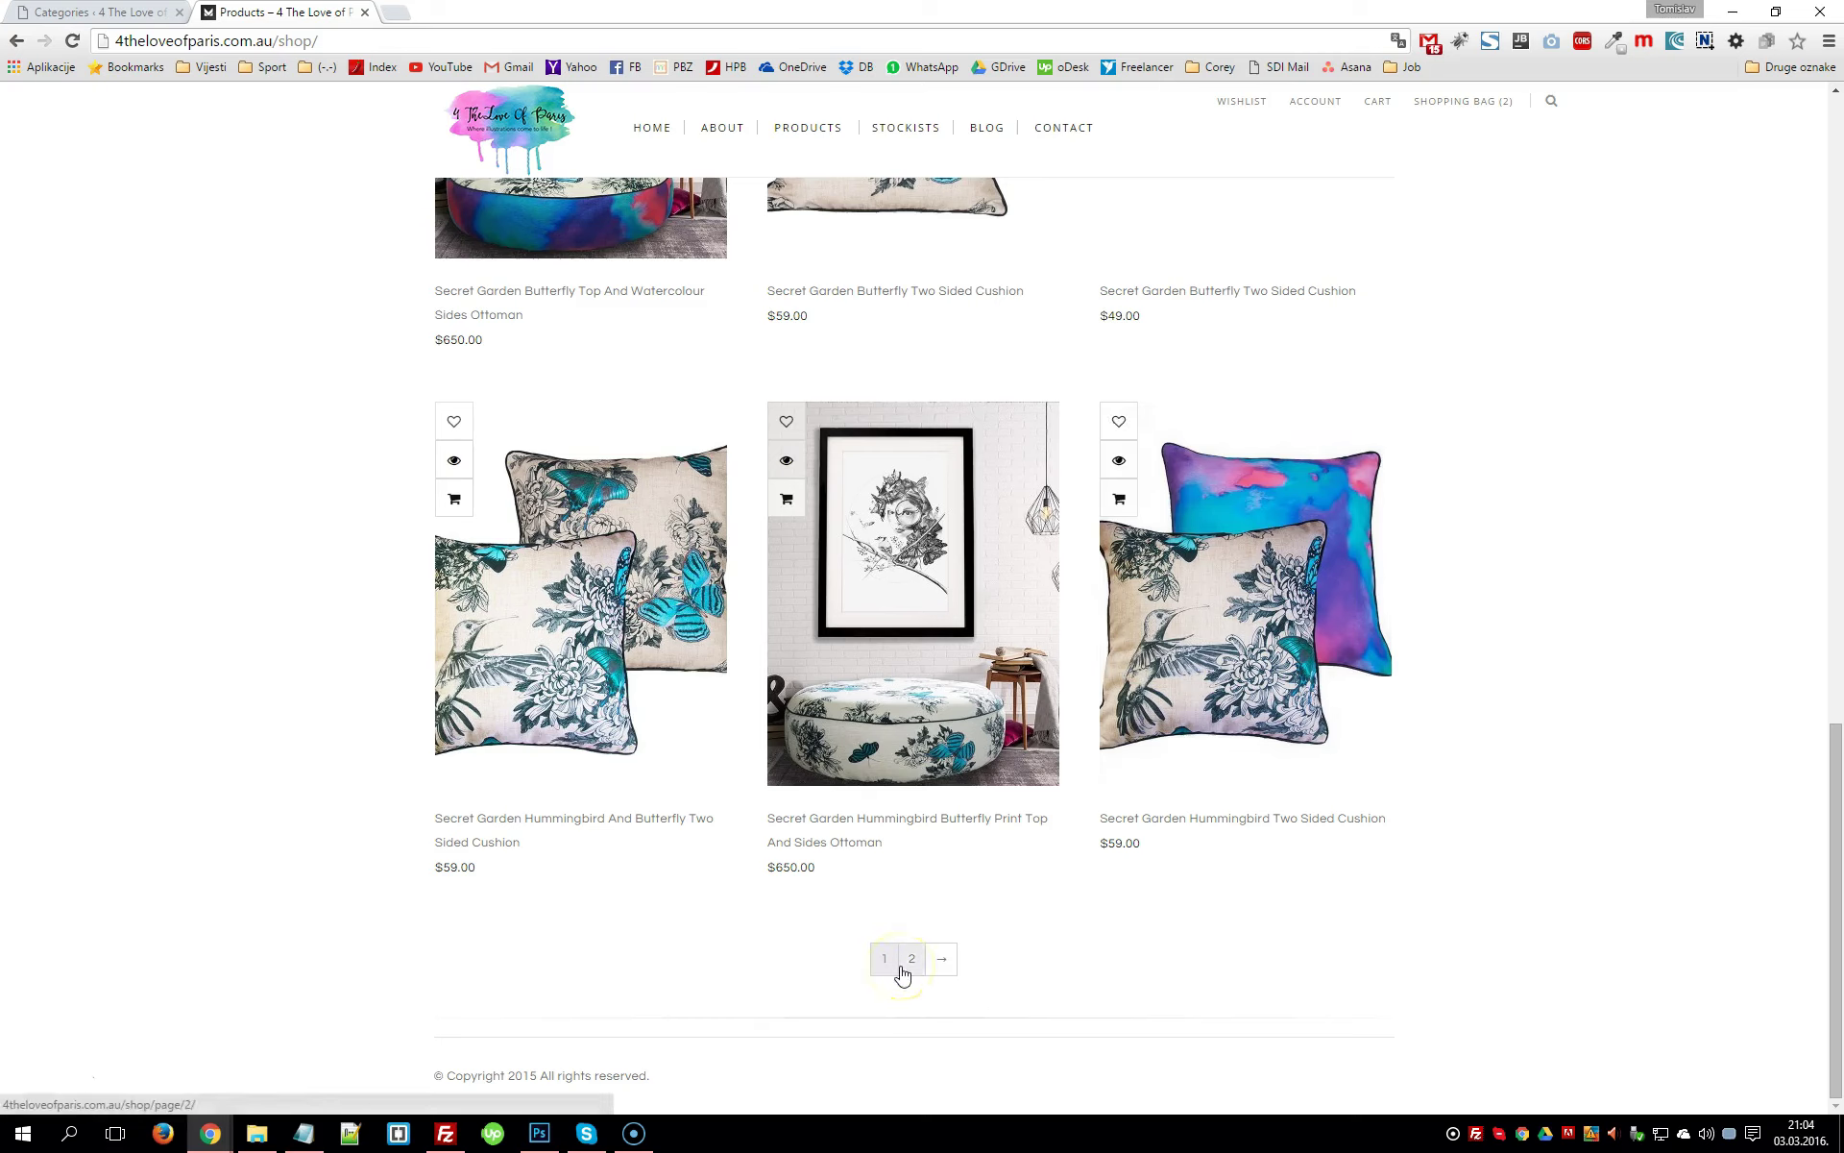
click(909, 965)
scroll(1082, 848, up, 15)
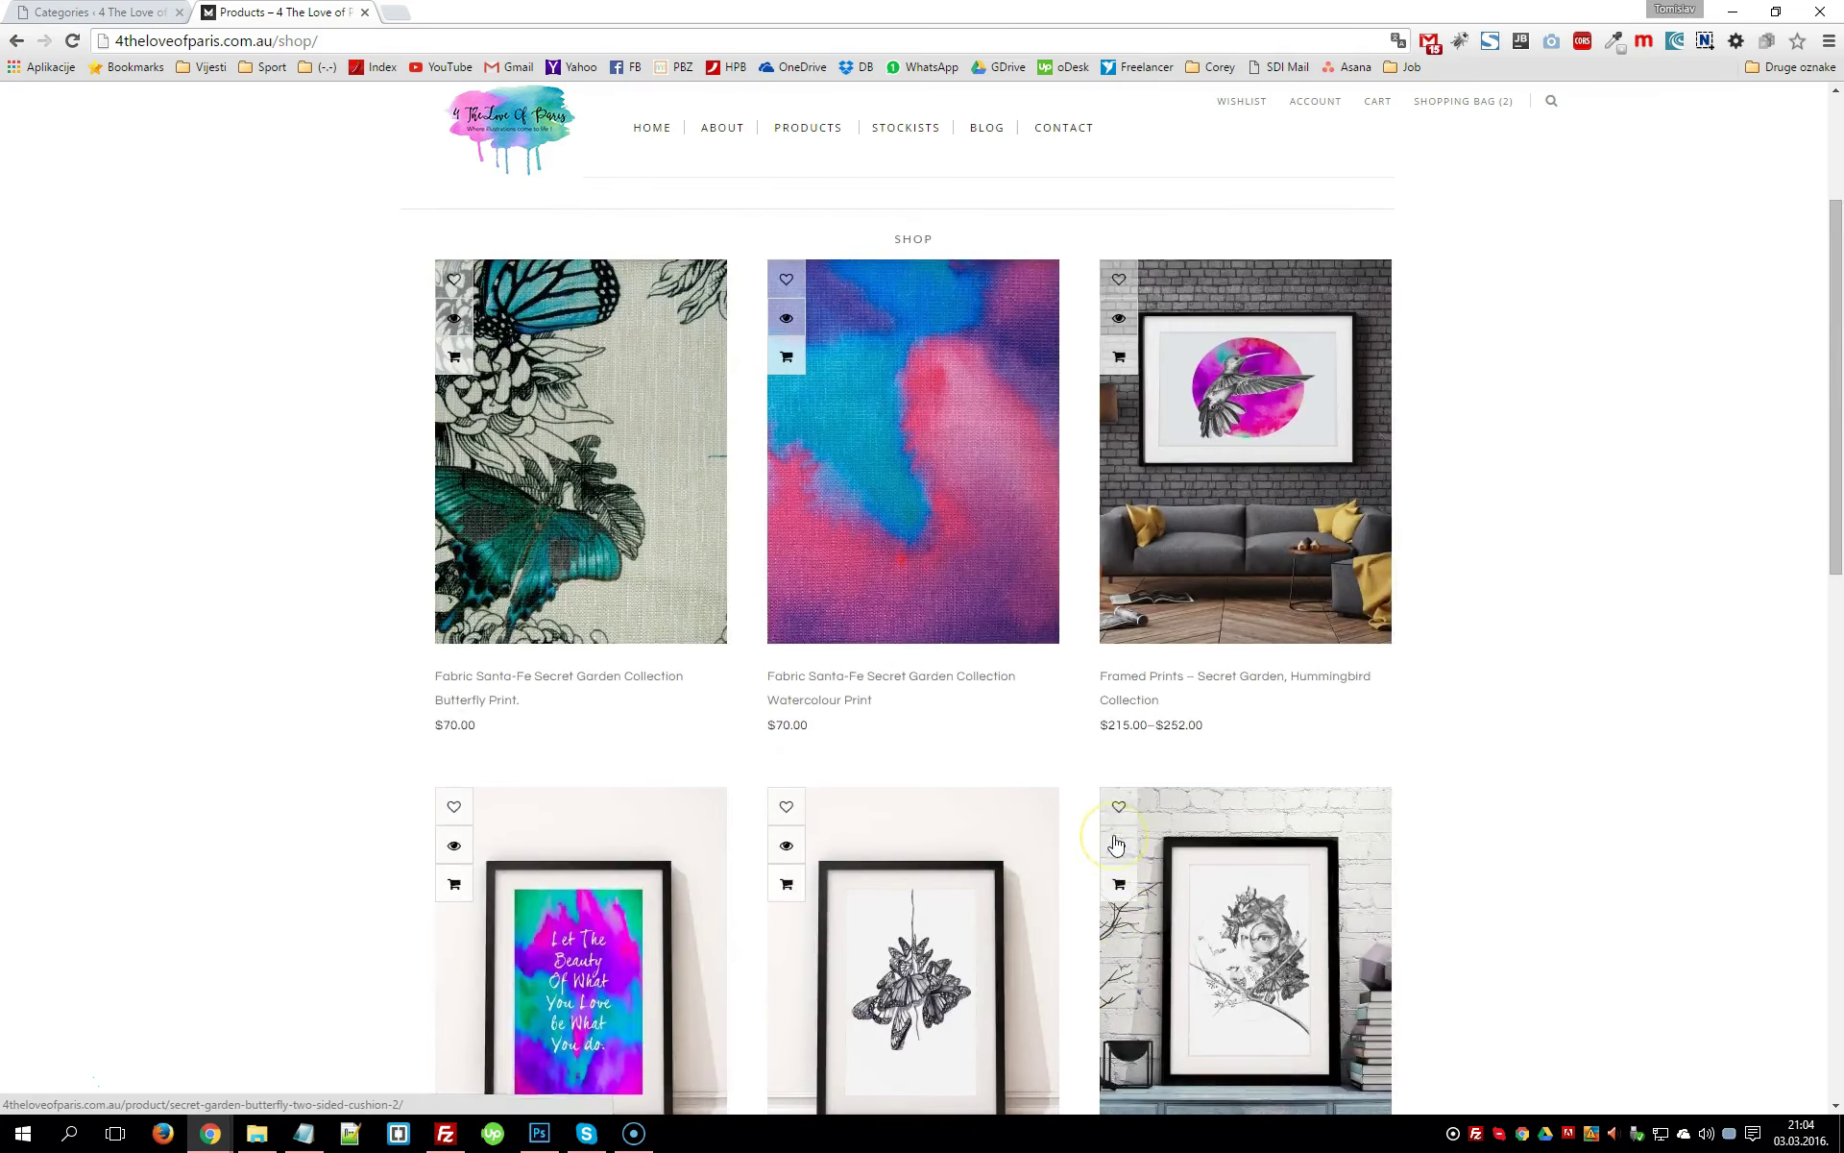
scroll(1079, 836, down, 2)
click(1008, 783)
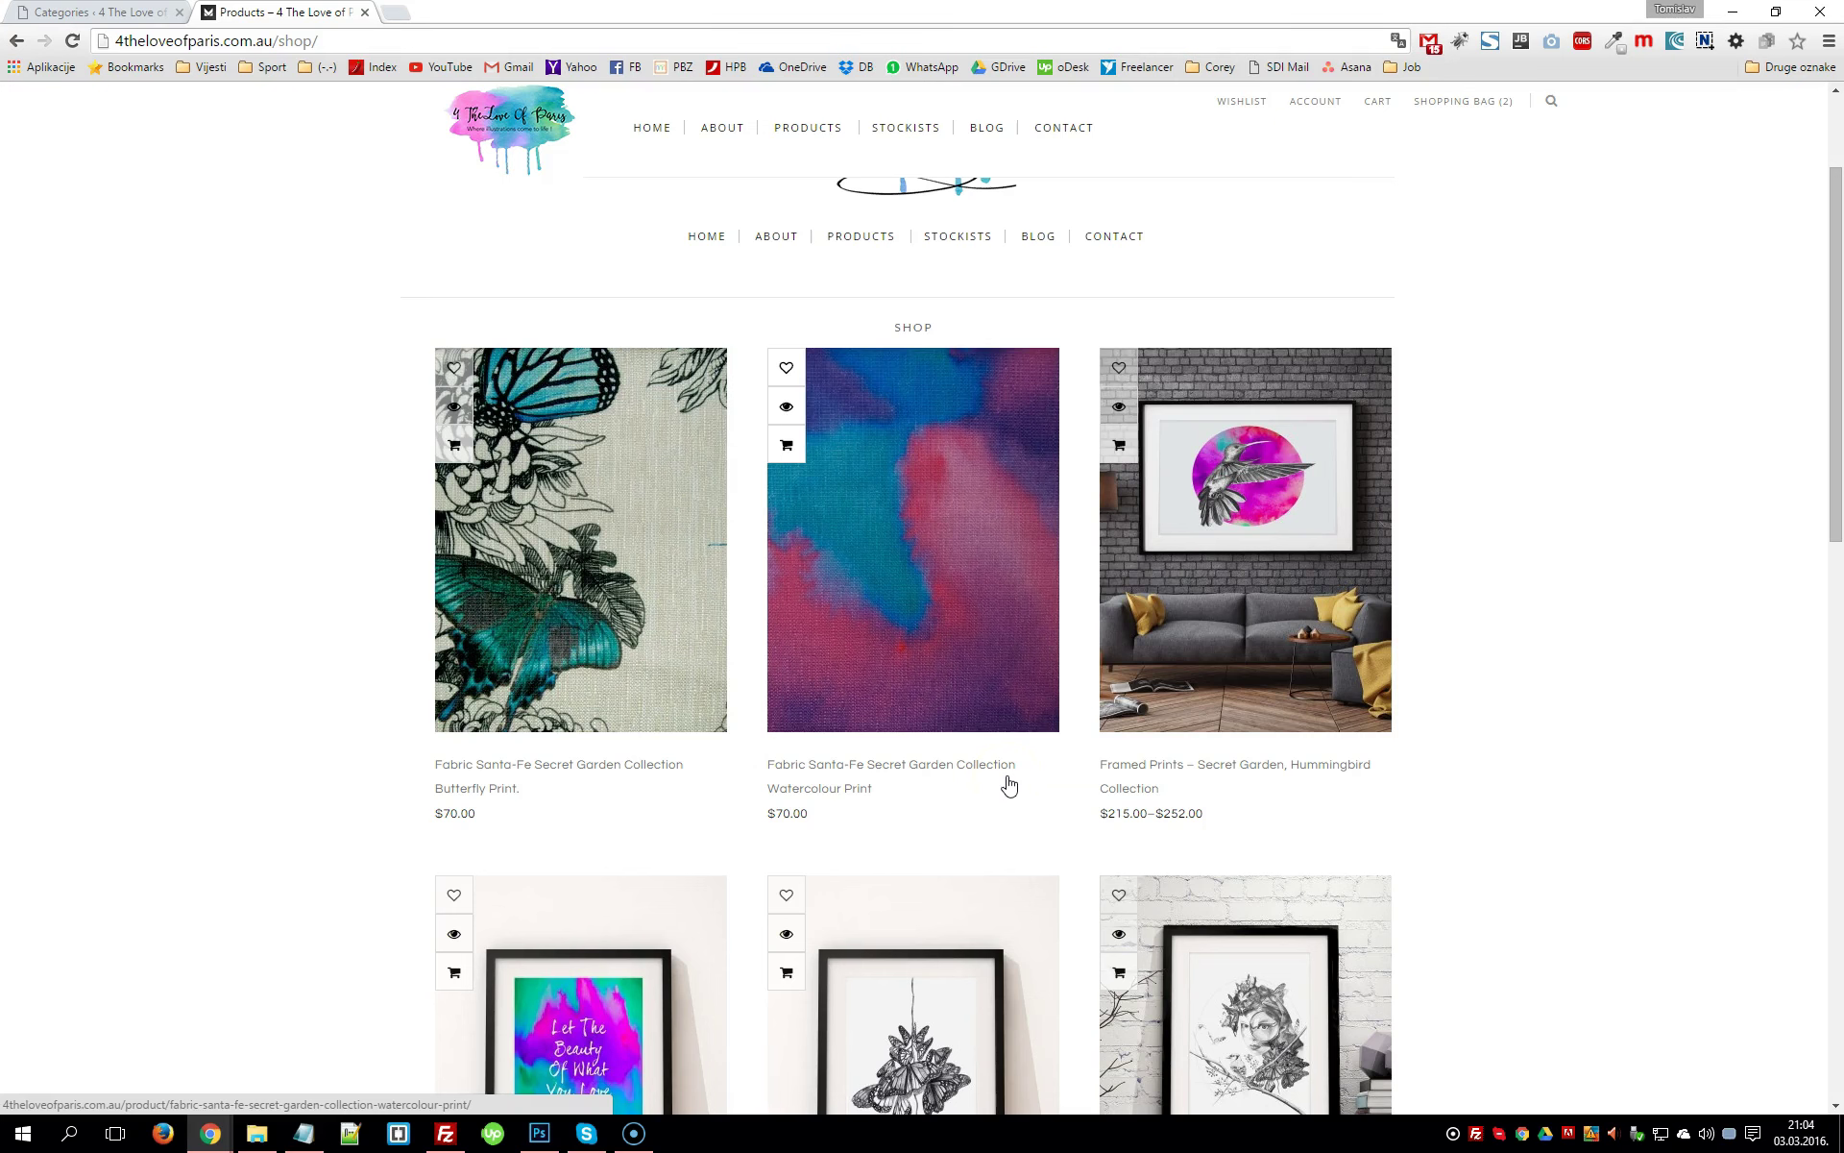
Return to the site admin and open a blank form for adding a new product
click(96, 12)
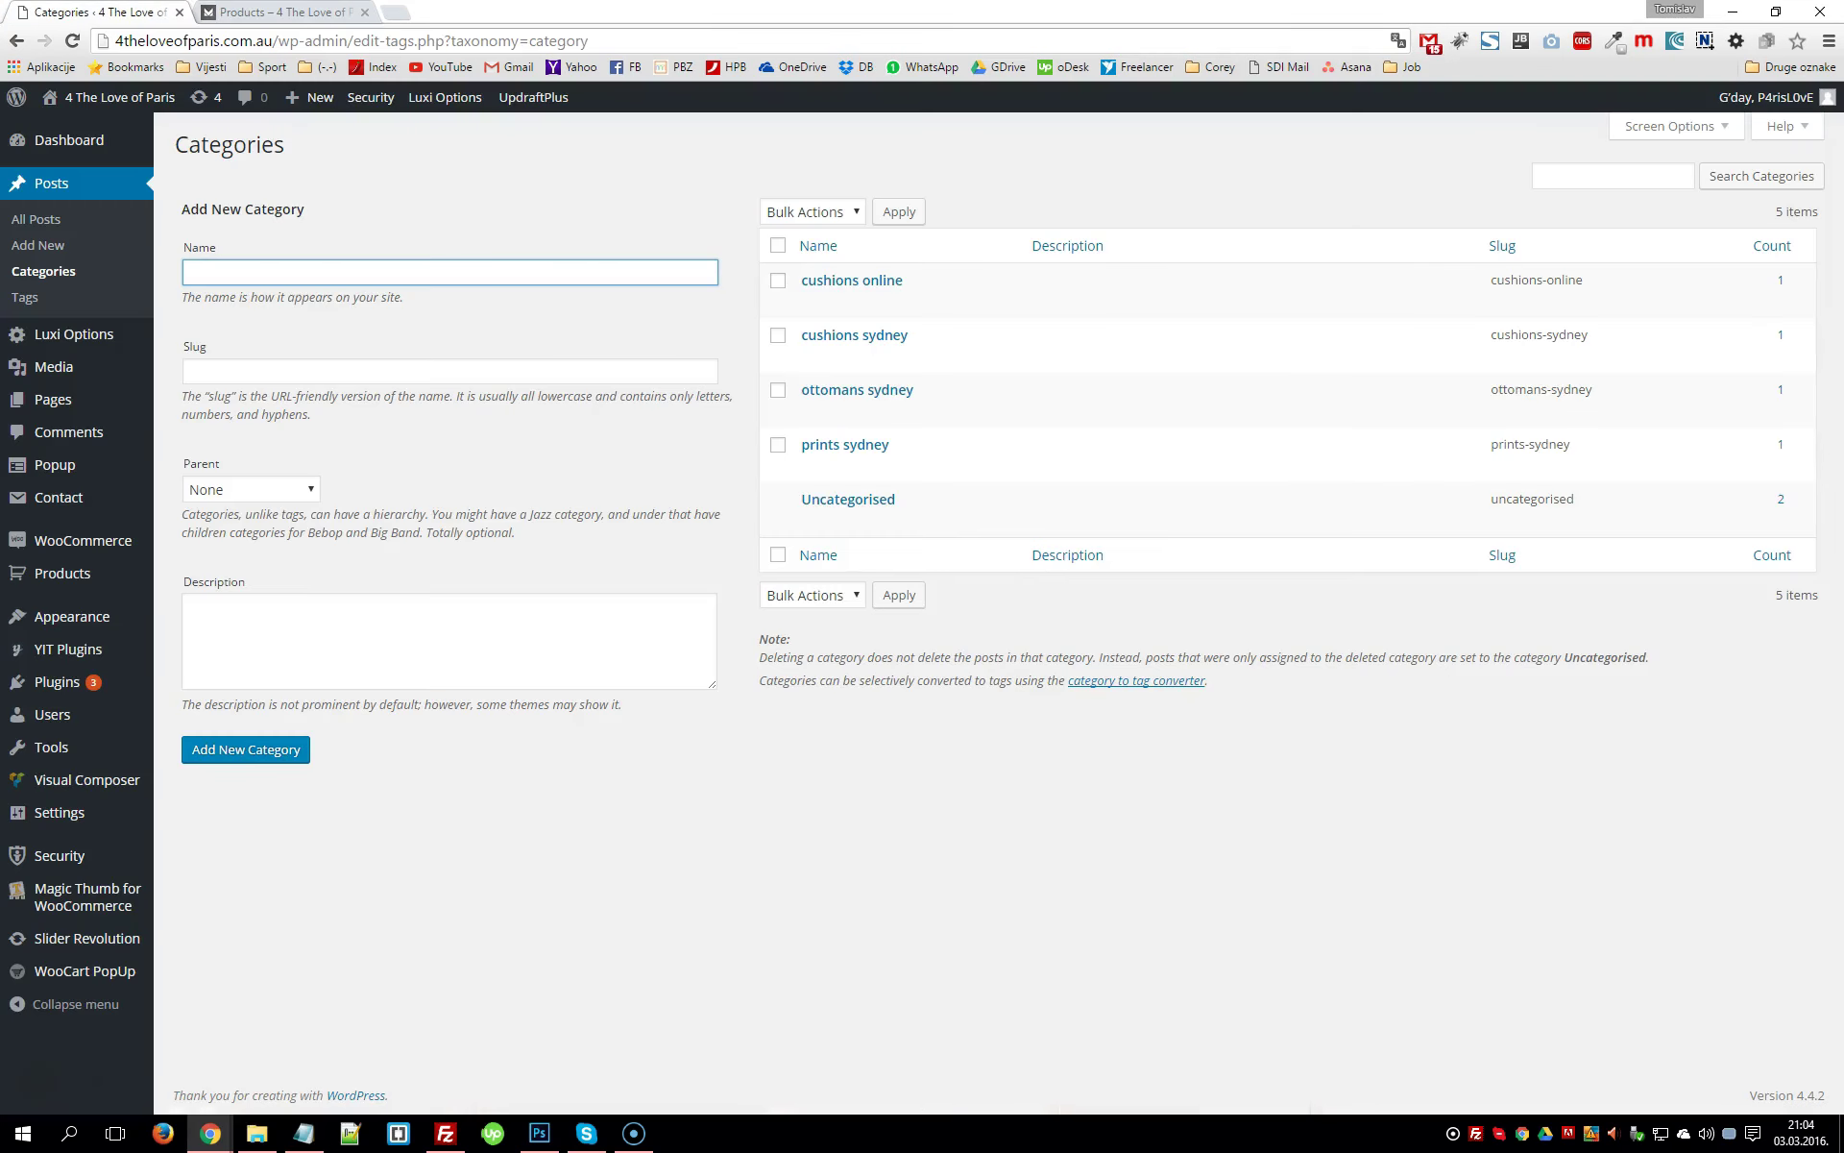
click(108, 576)
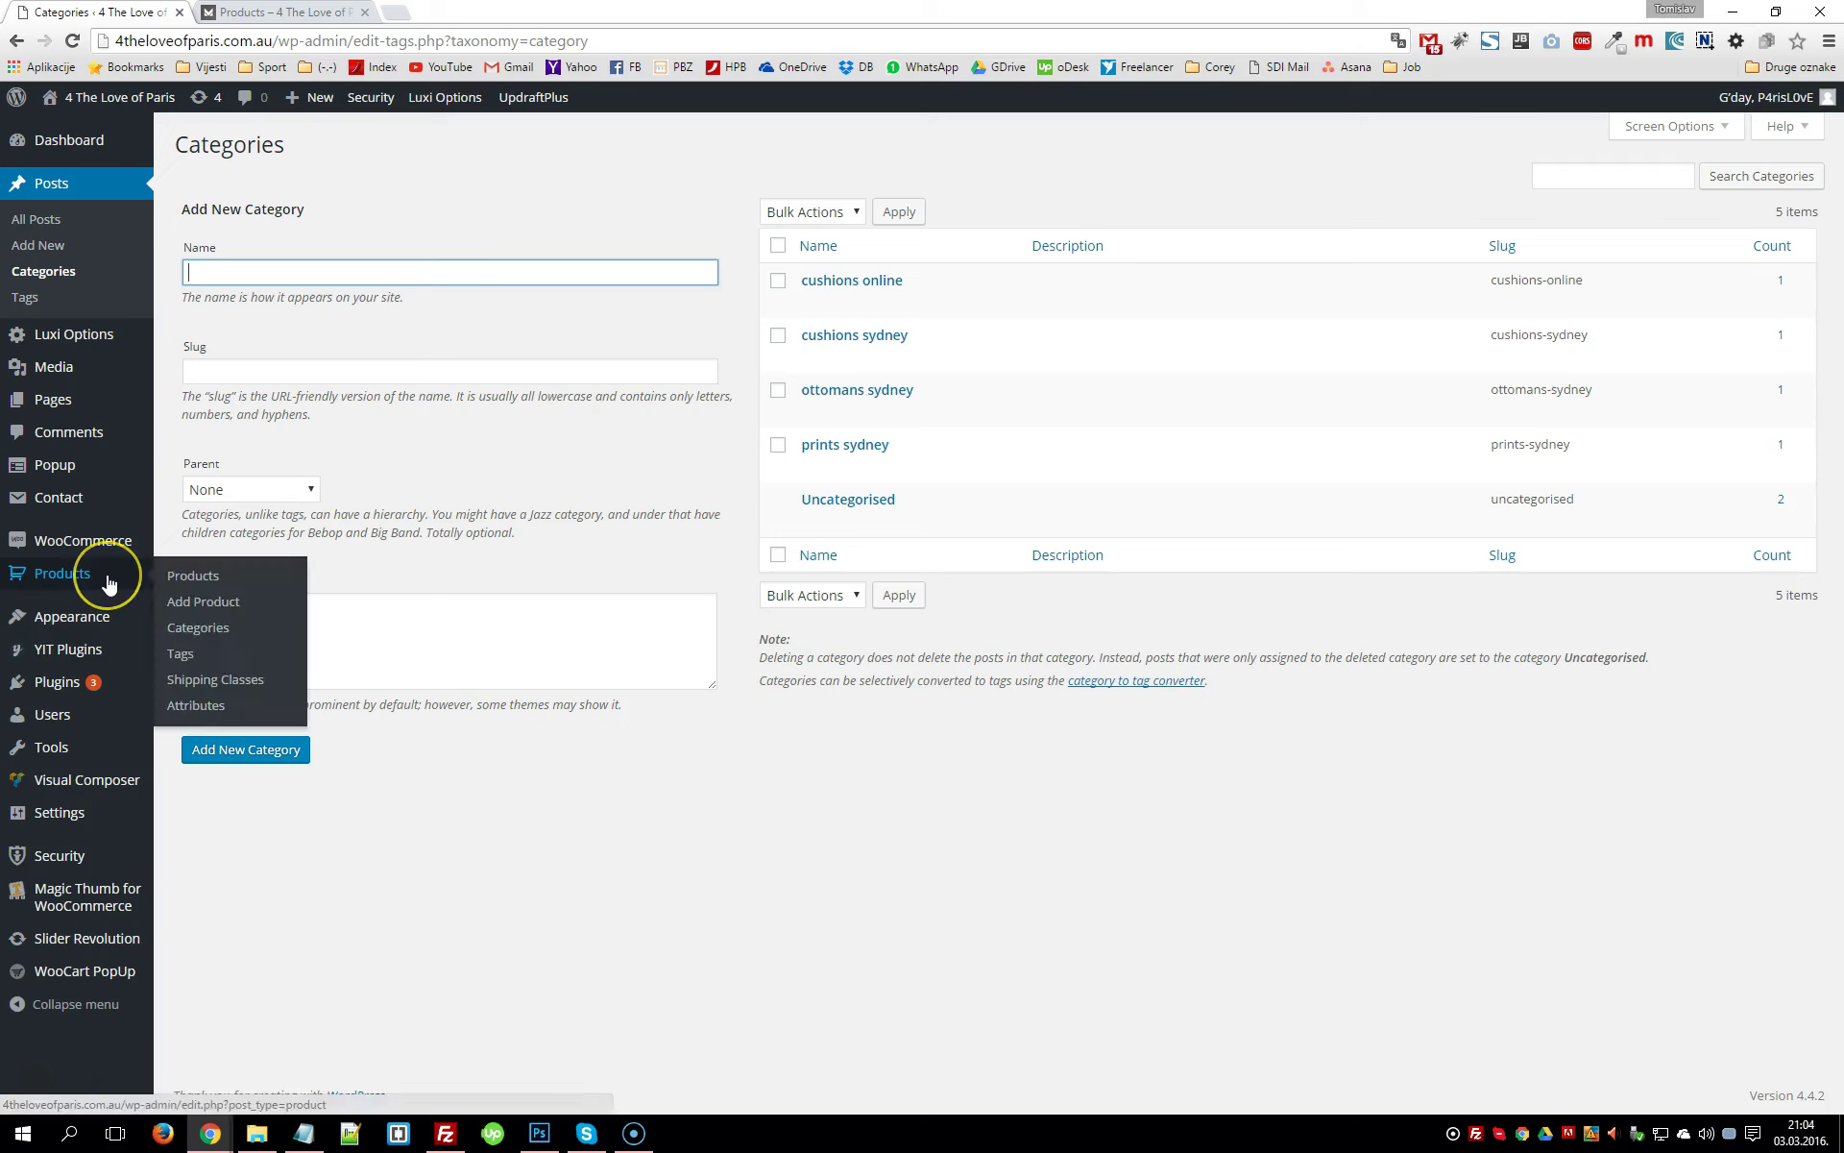
click(212, 606)
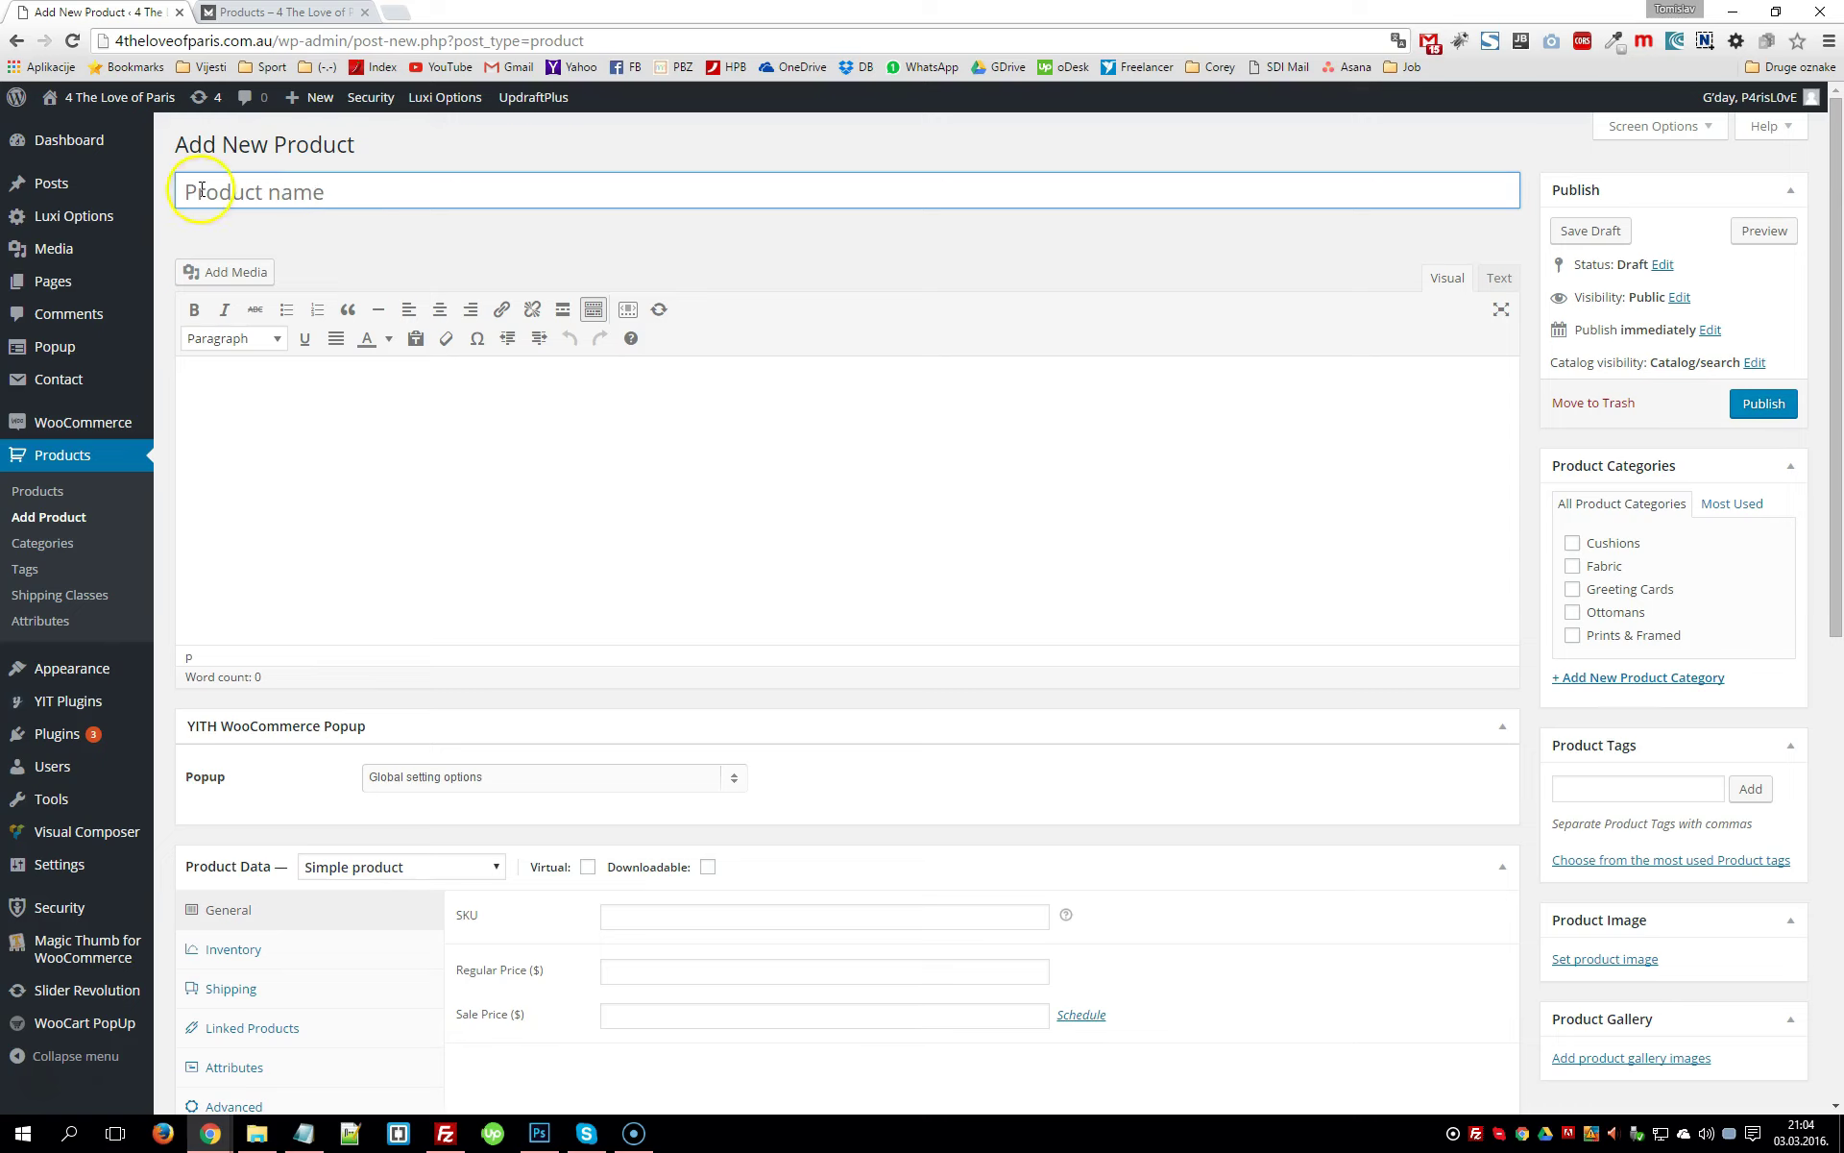
Compare the new product's name and description fields with the live page of the Fabric Santa-Fe butterfly print
drag(189, 193, 380, 199)
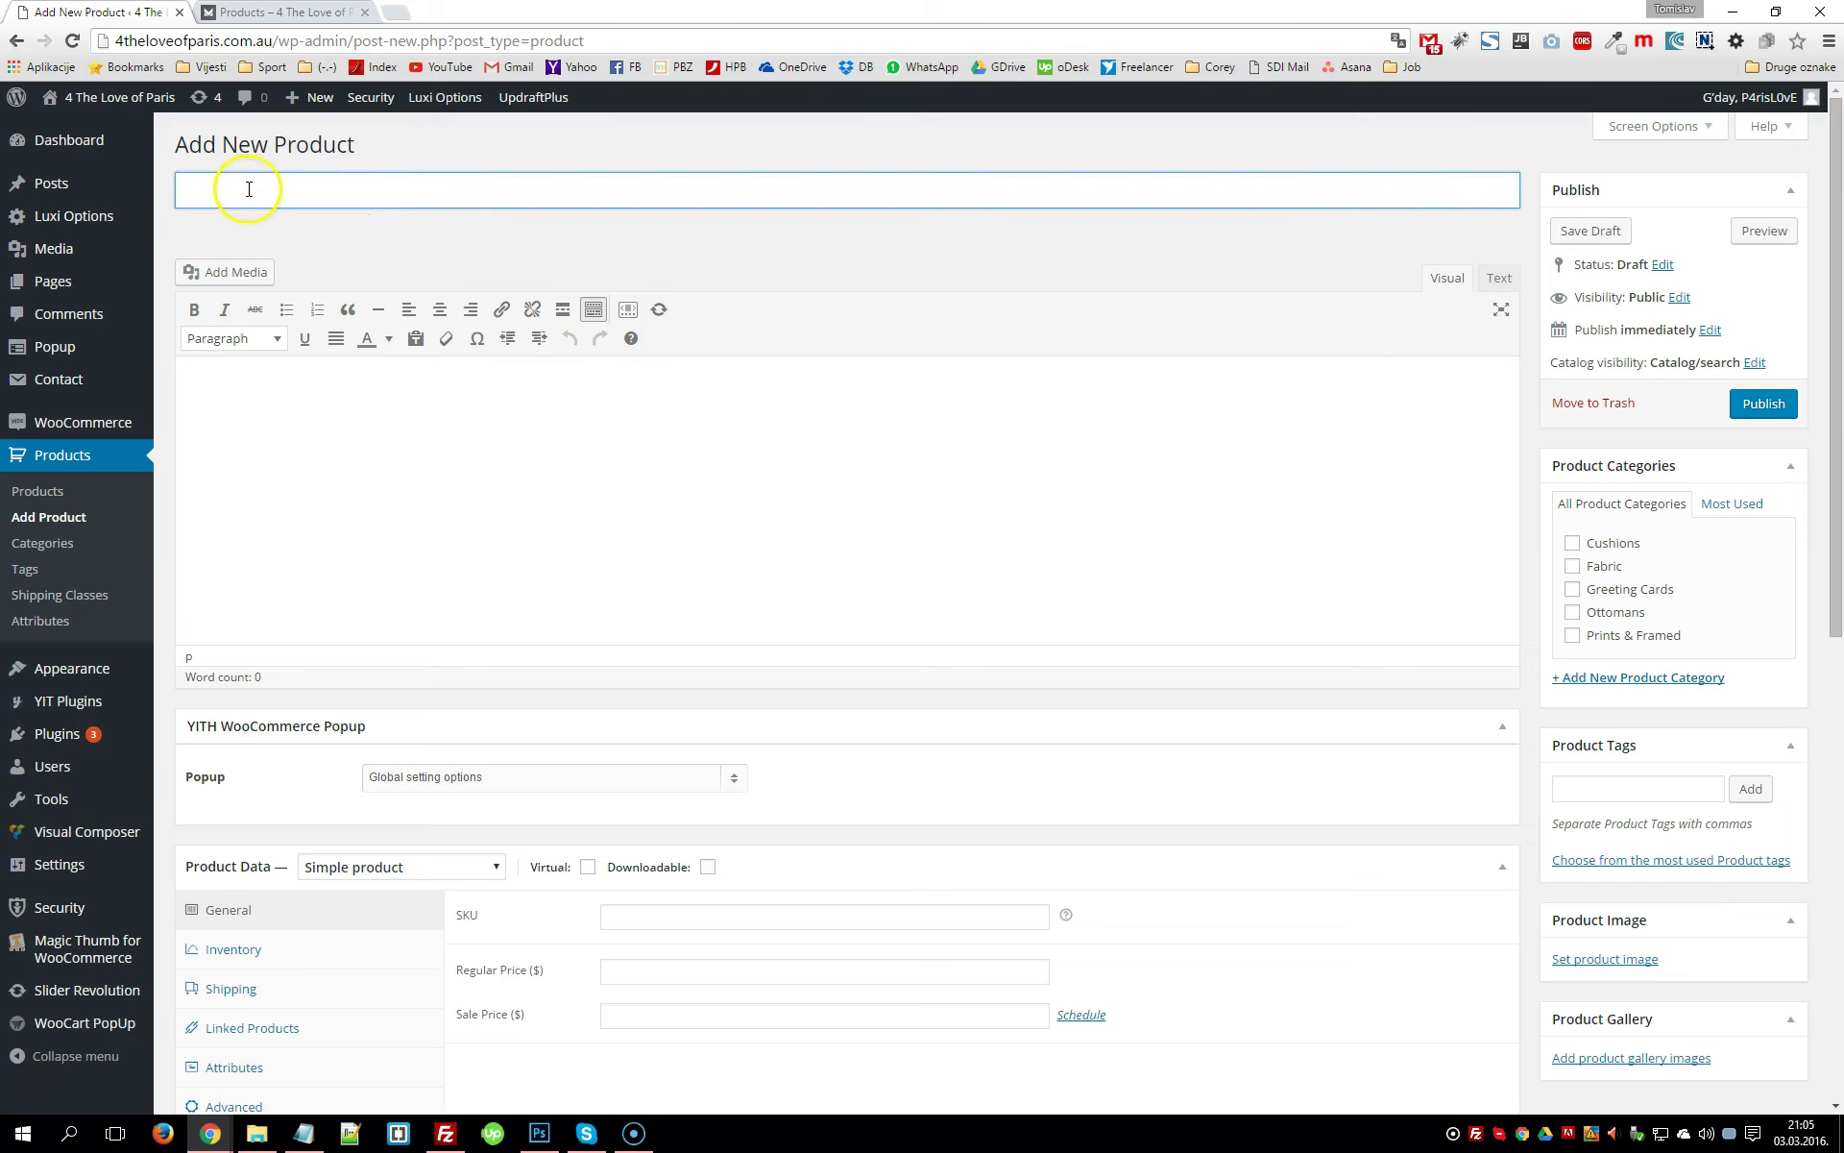
click(237, 396)
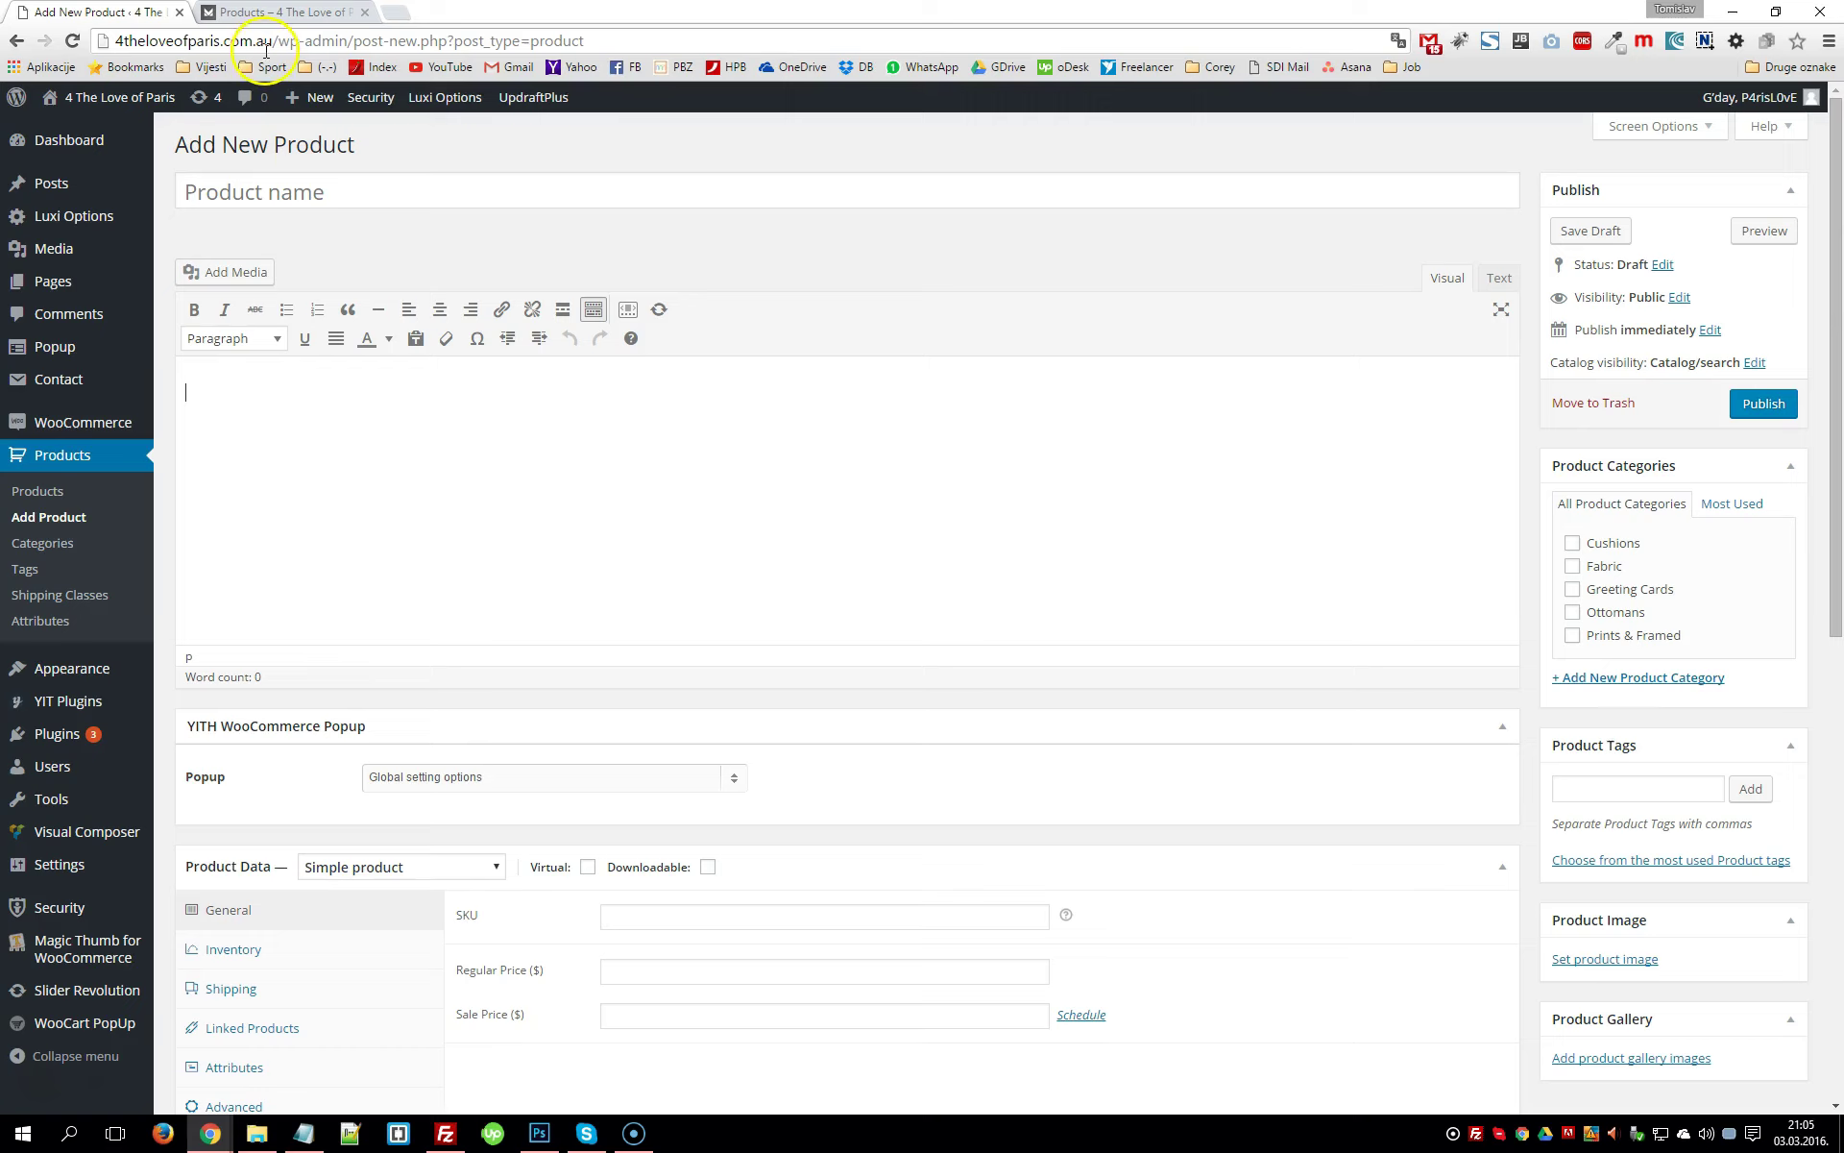
click(279, 11)
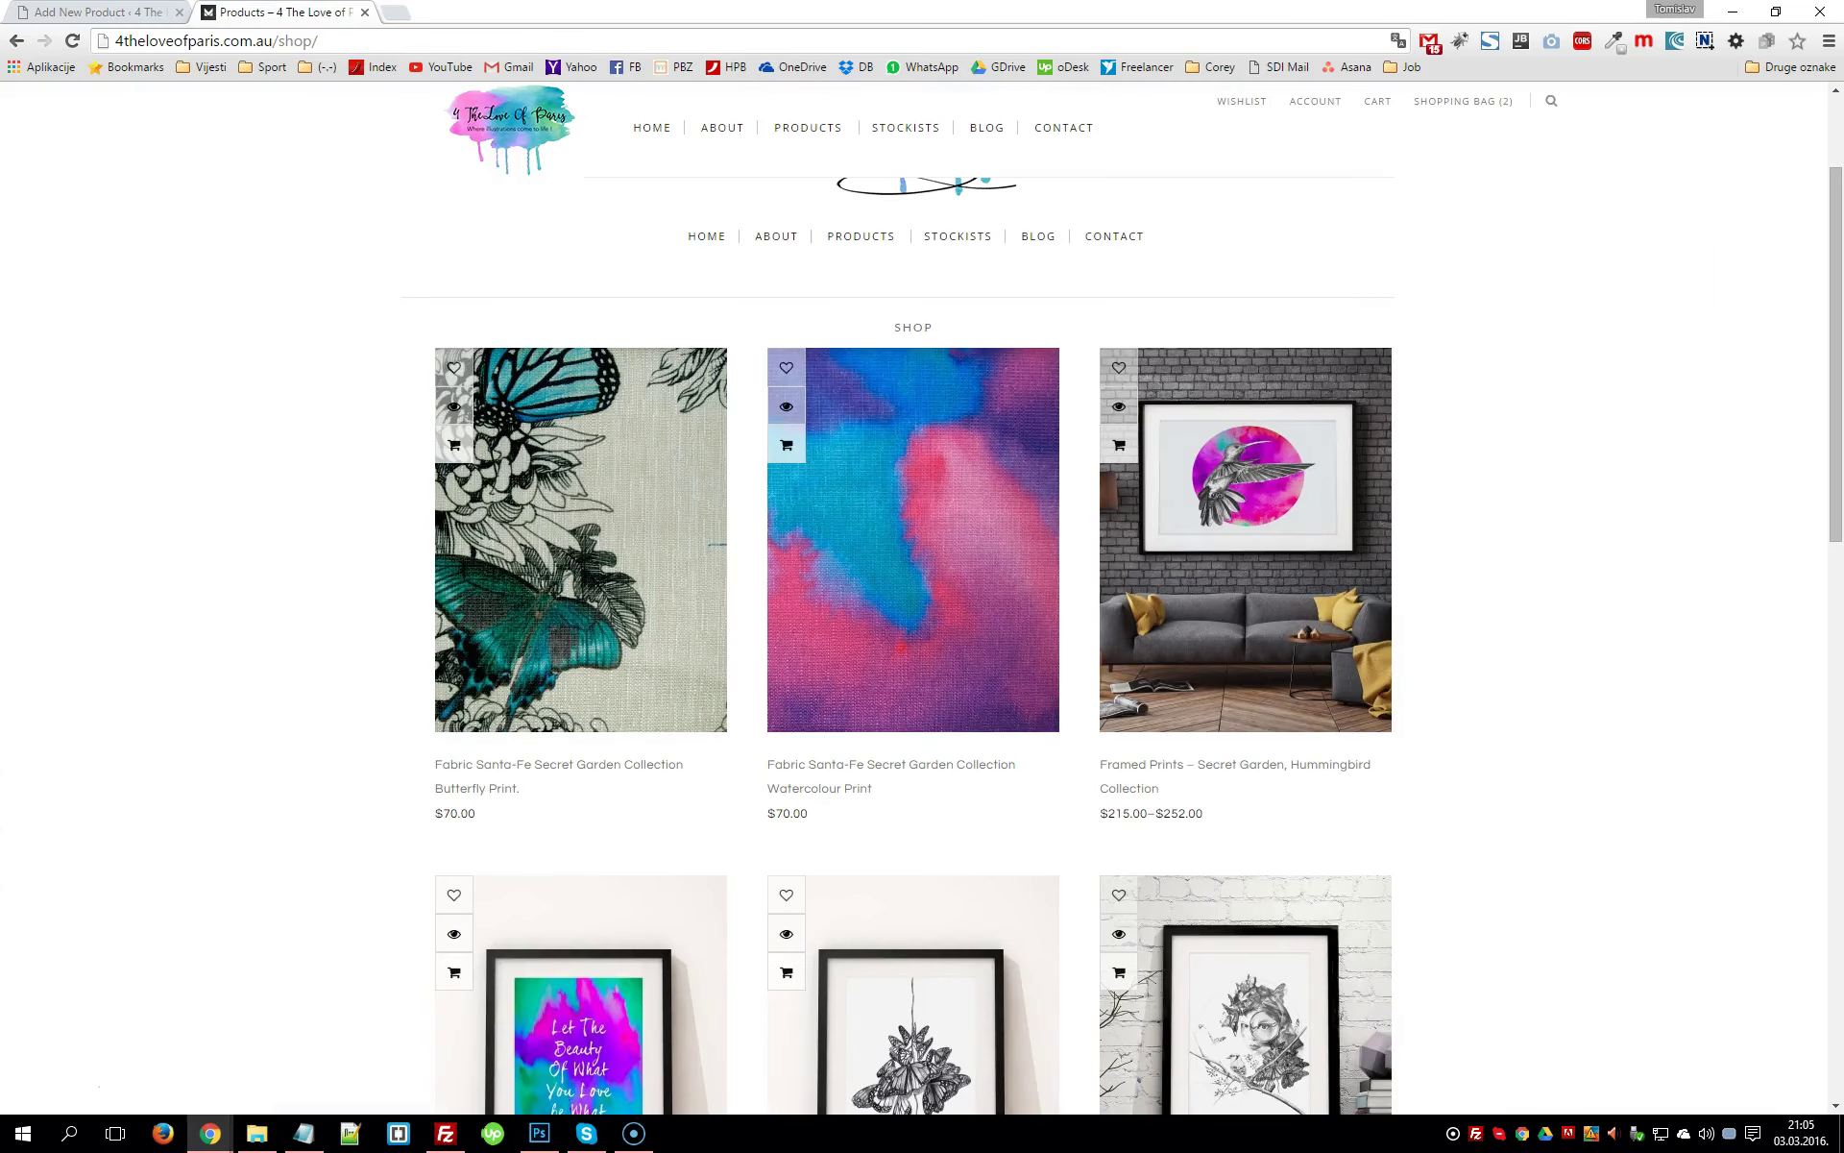
click(544, 546)
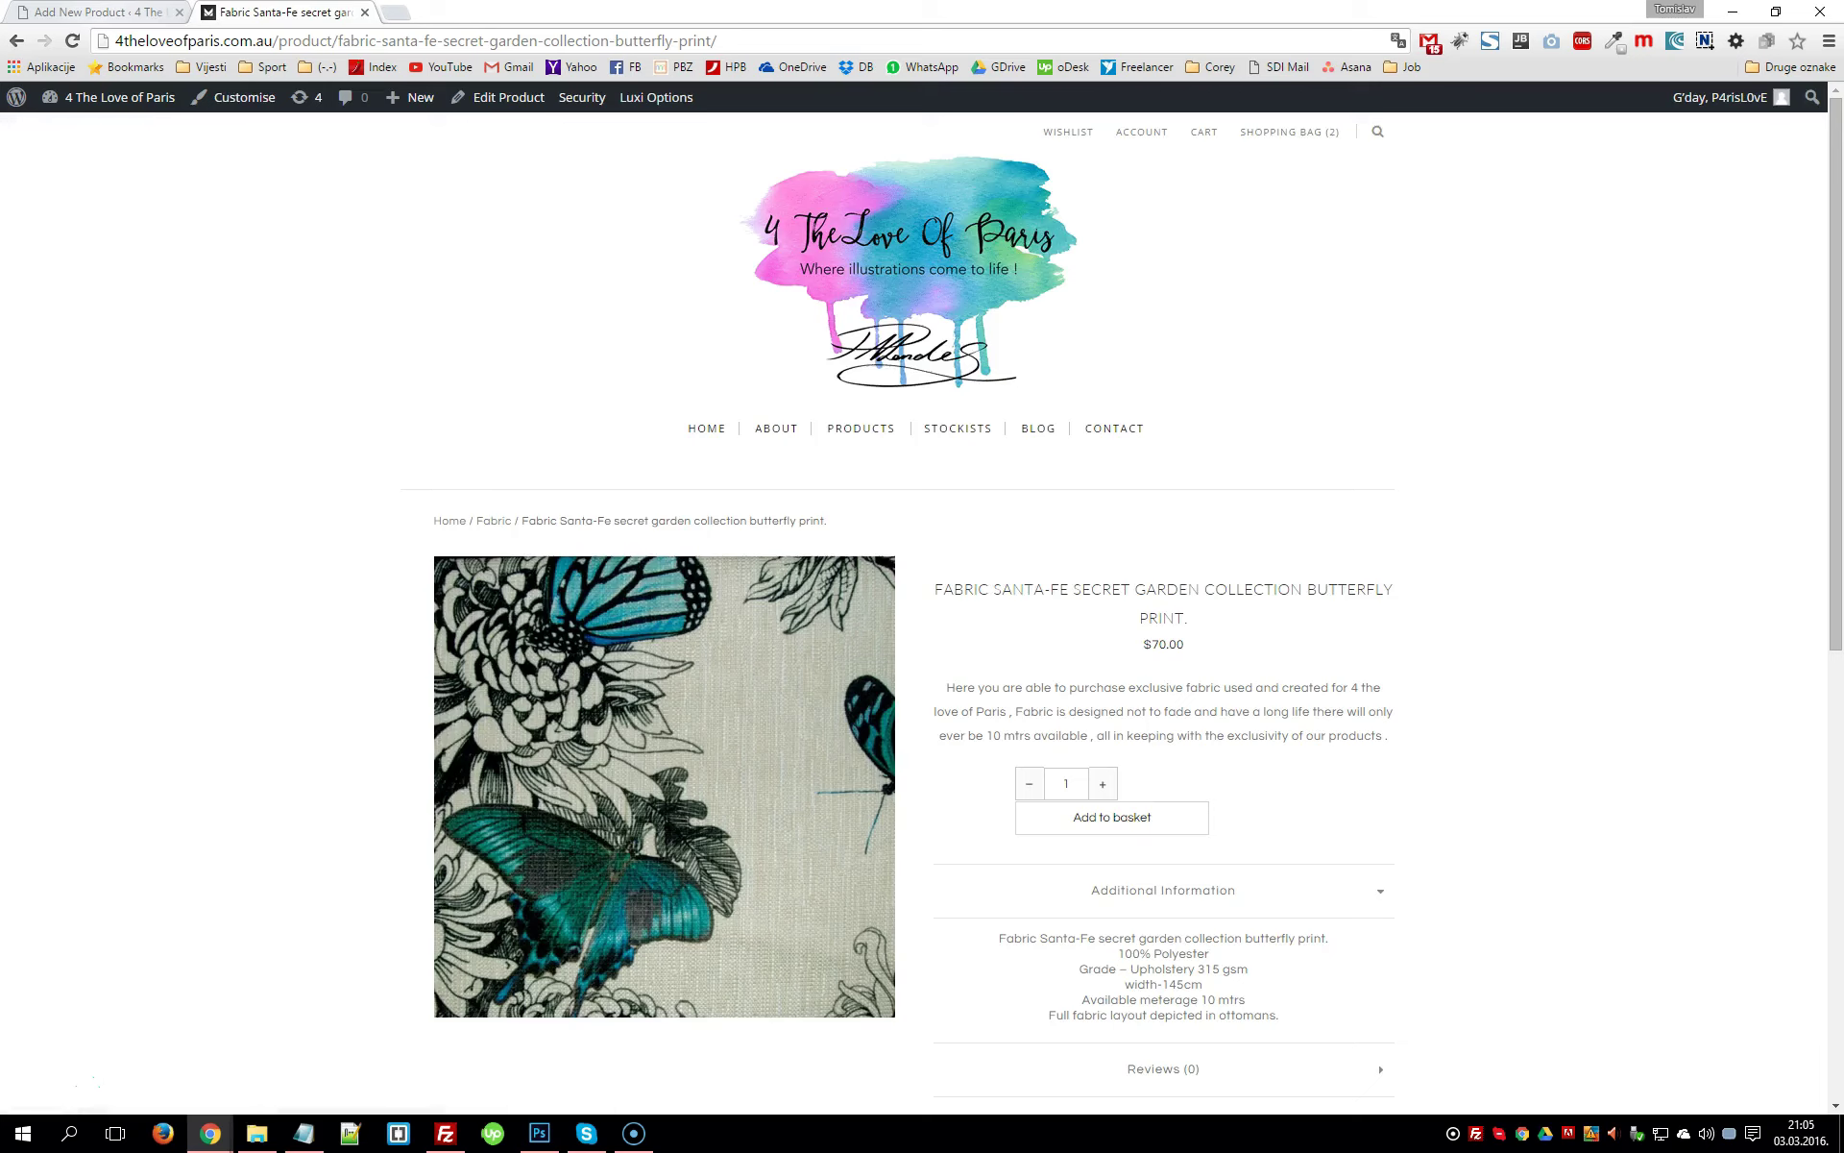
key(ctrl+Tab)
click(259, 186)
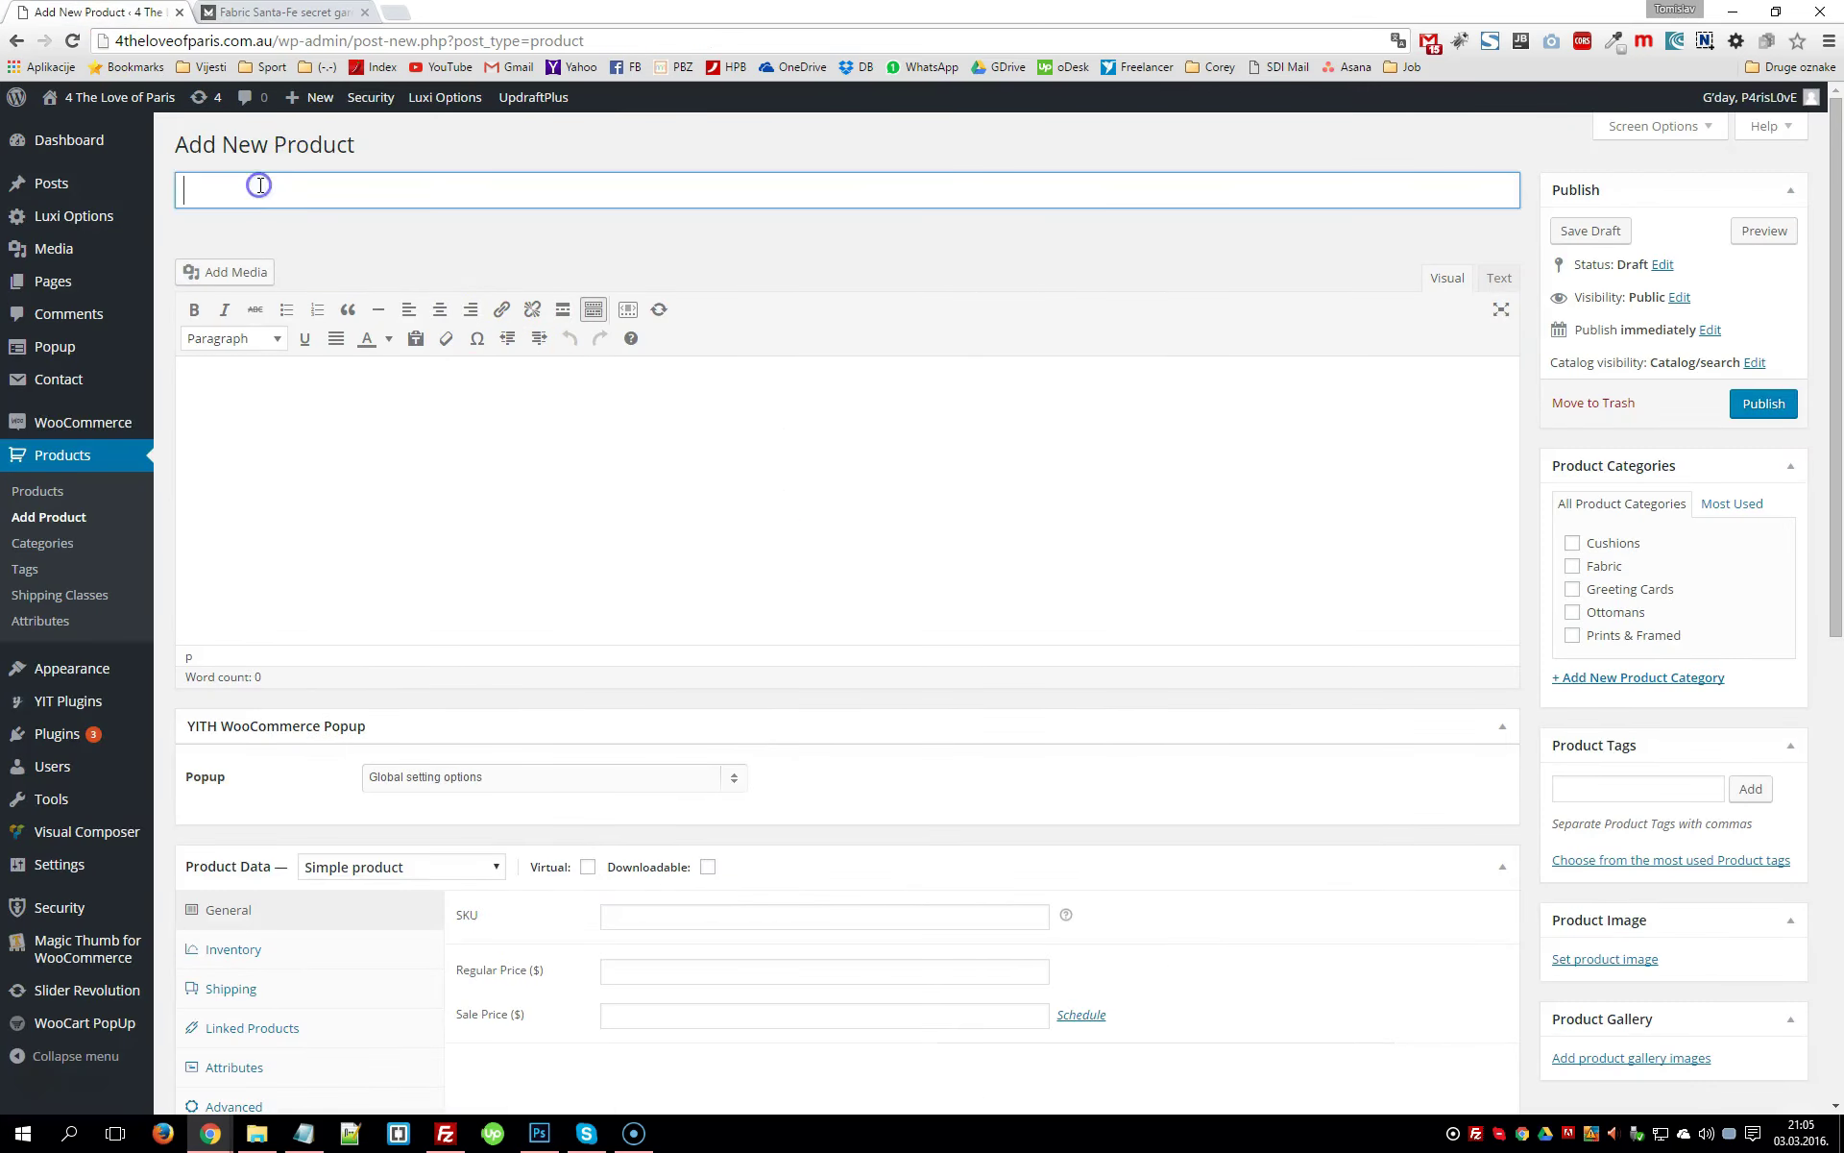
Highlight the Fabric Santa-Fe product's title on its live page and return to the new product form
key(ctrl+Tab)
drag(937, 590, 1225, 609)
scroll(1516, 610, down, 2)
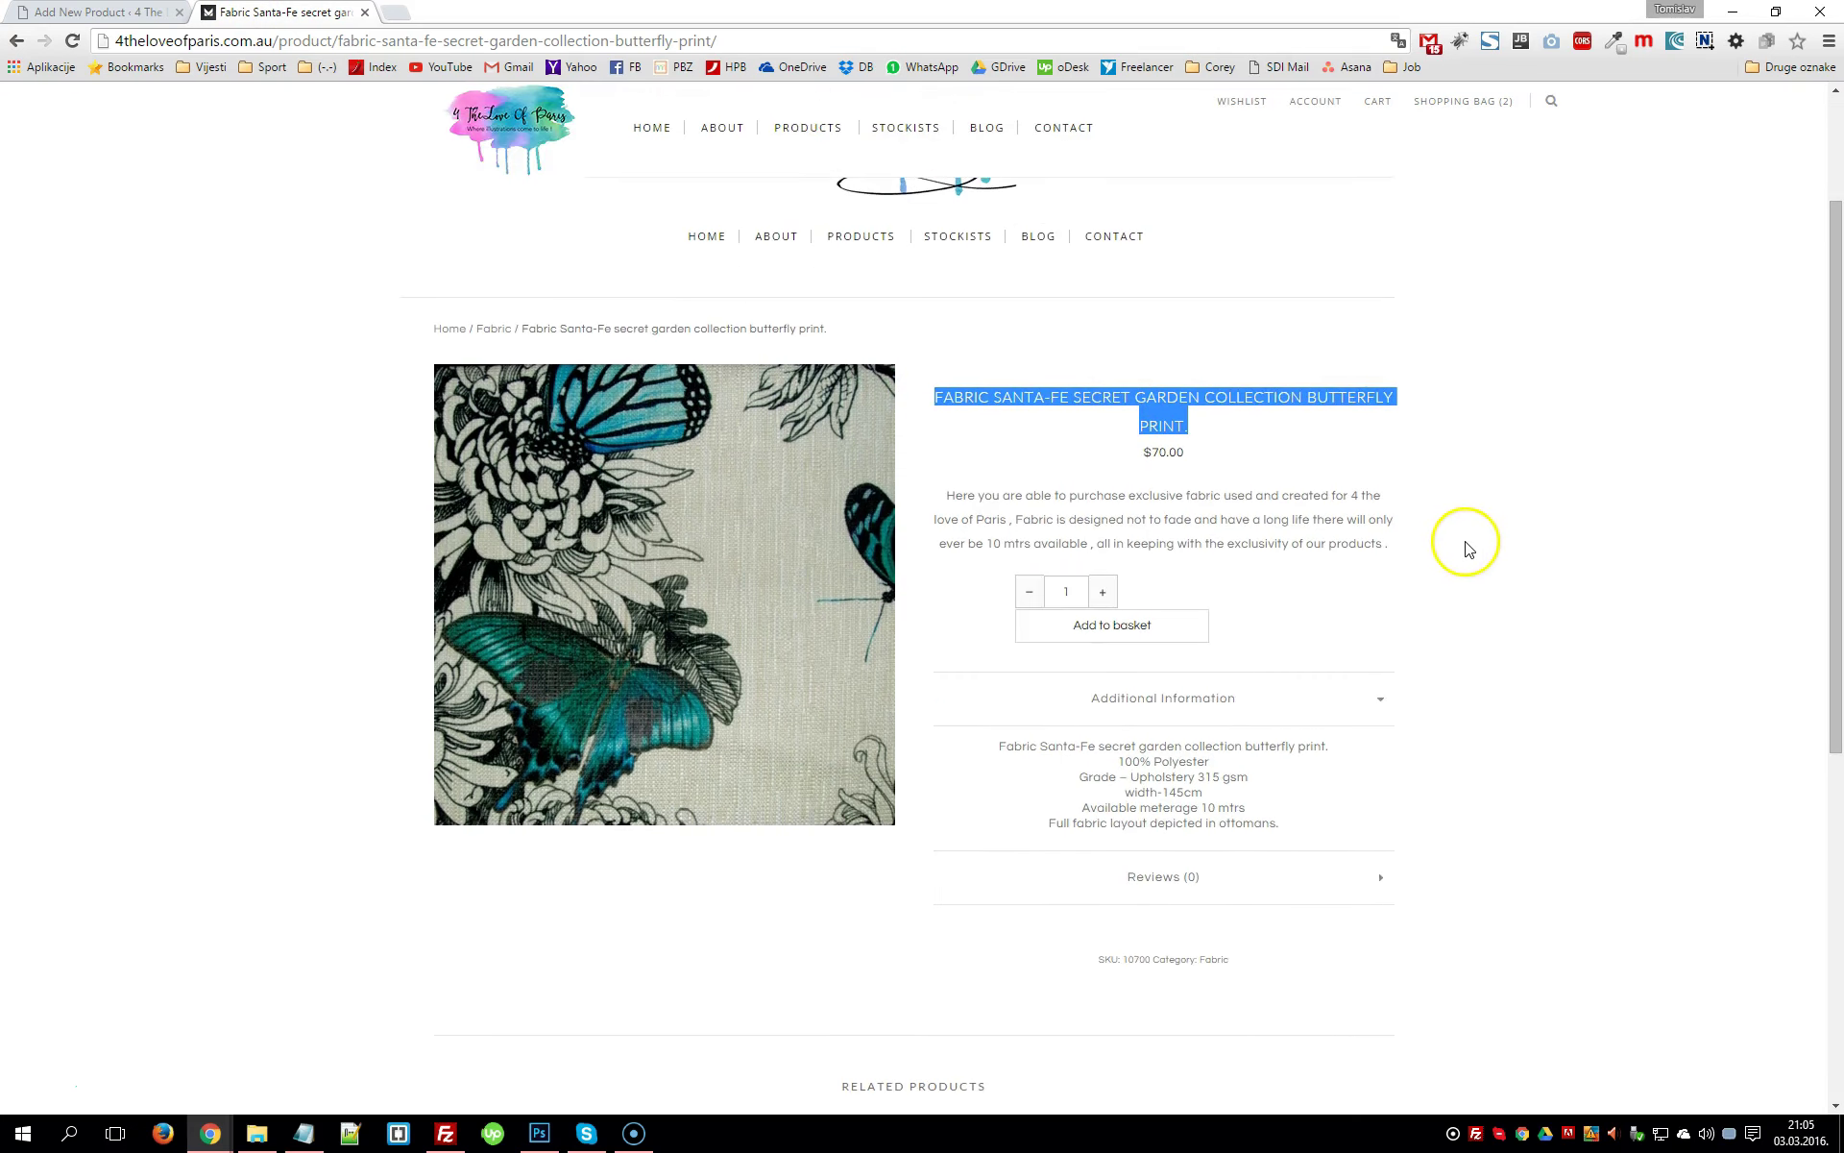
click(96, 12)
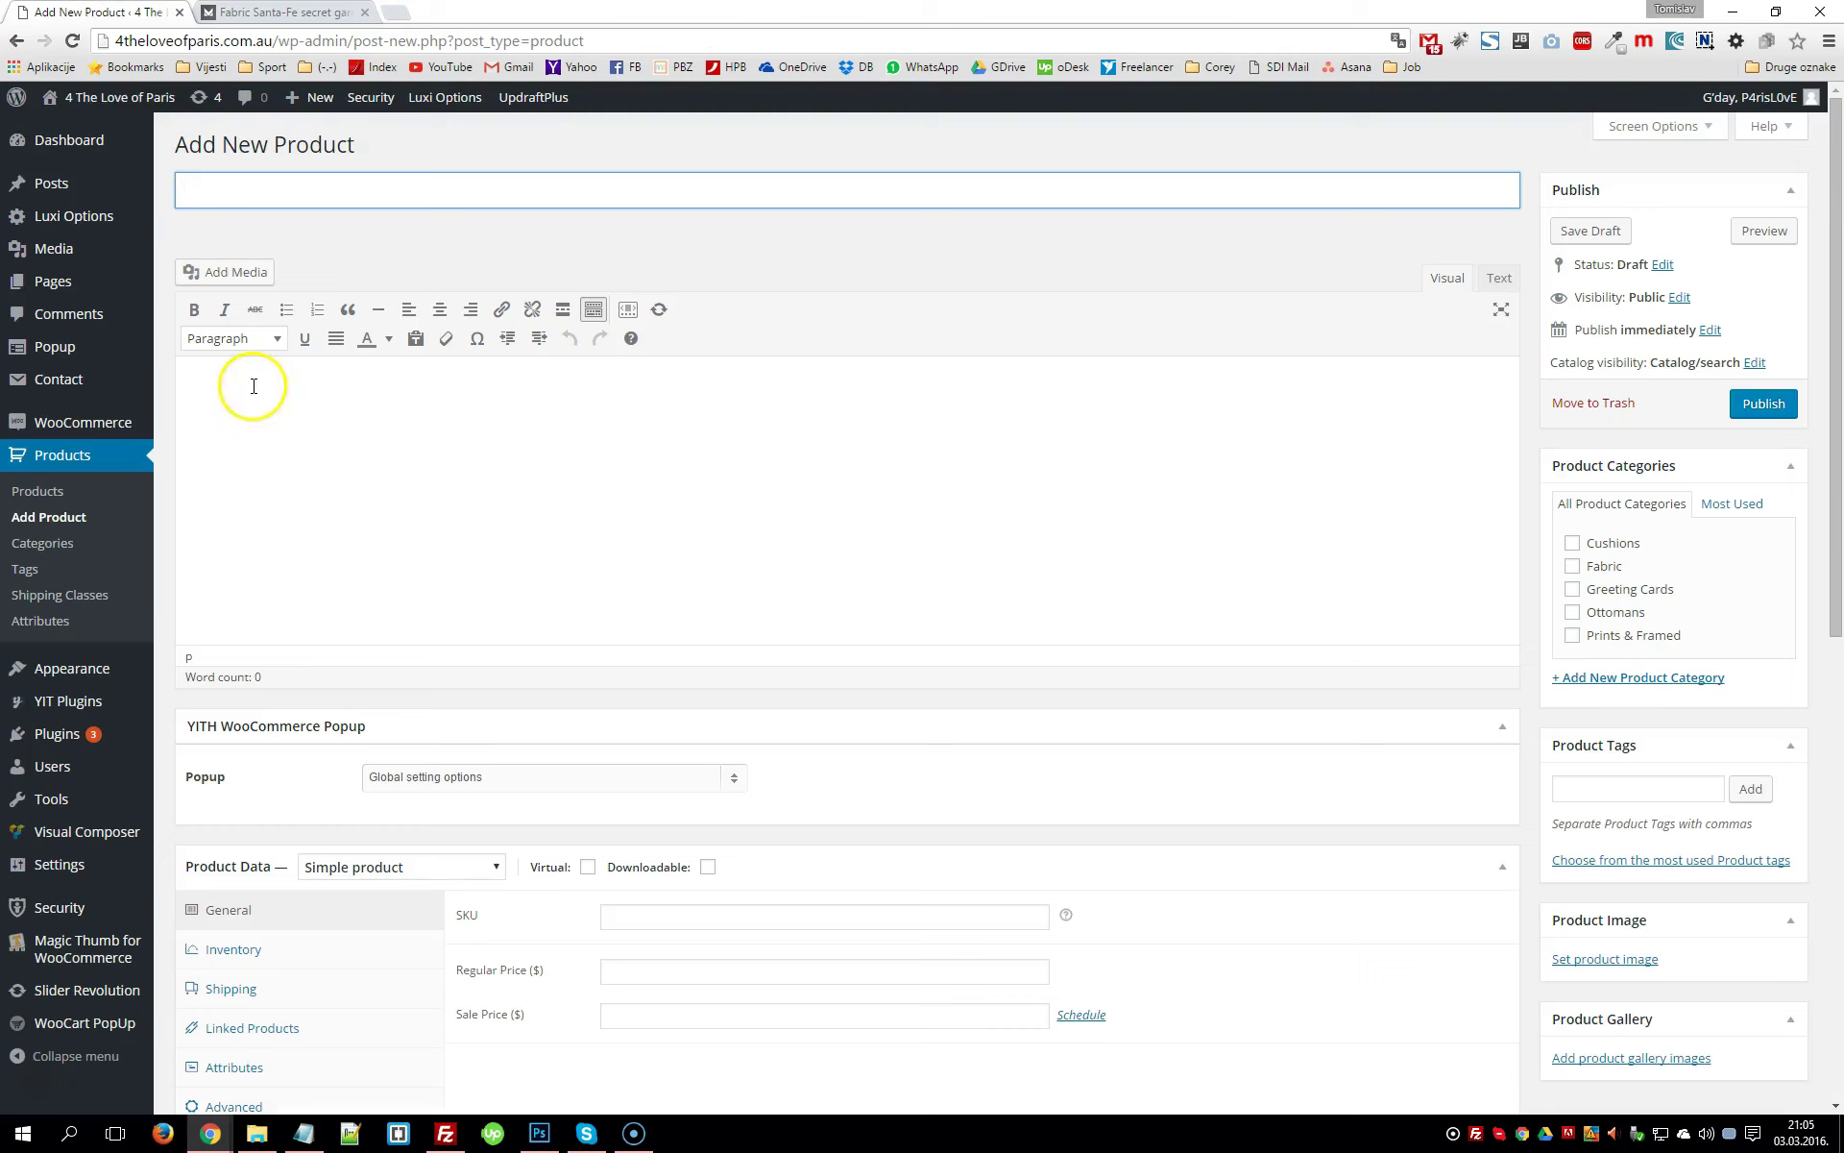
Compare the new product form's main description editor and product data fields with the live Fabric Santa-Fe page
click(284, 415)
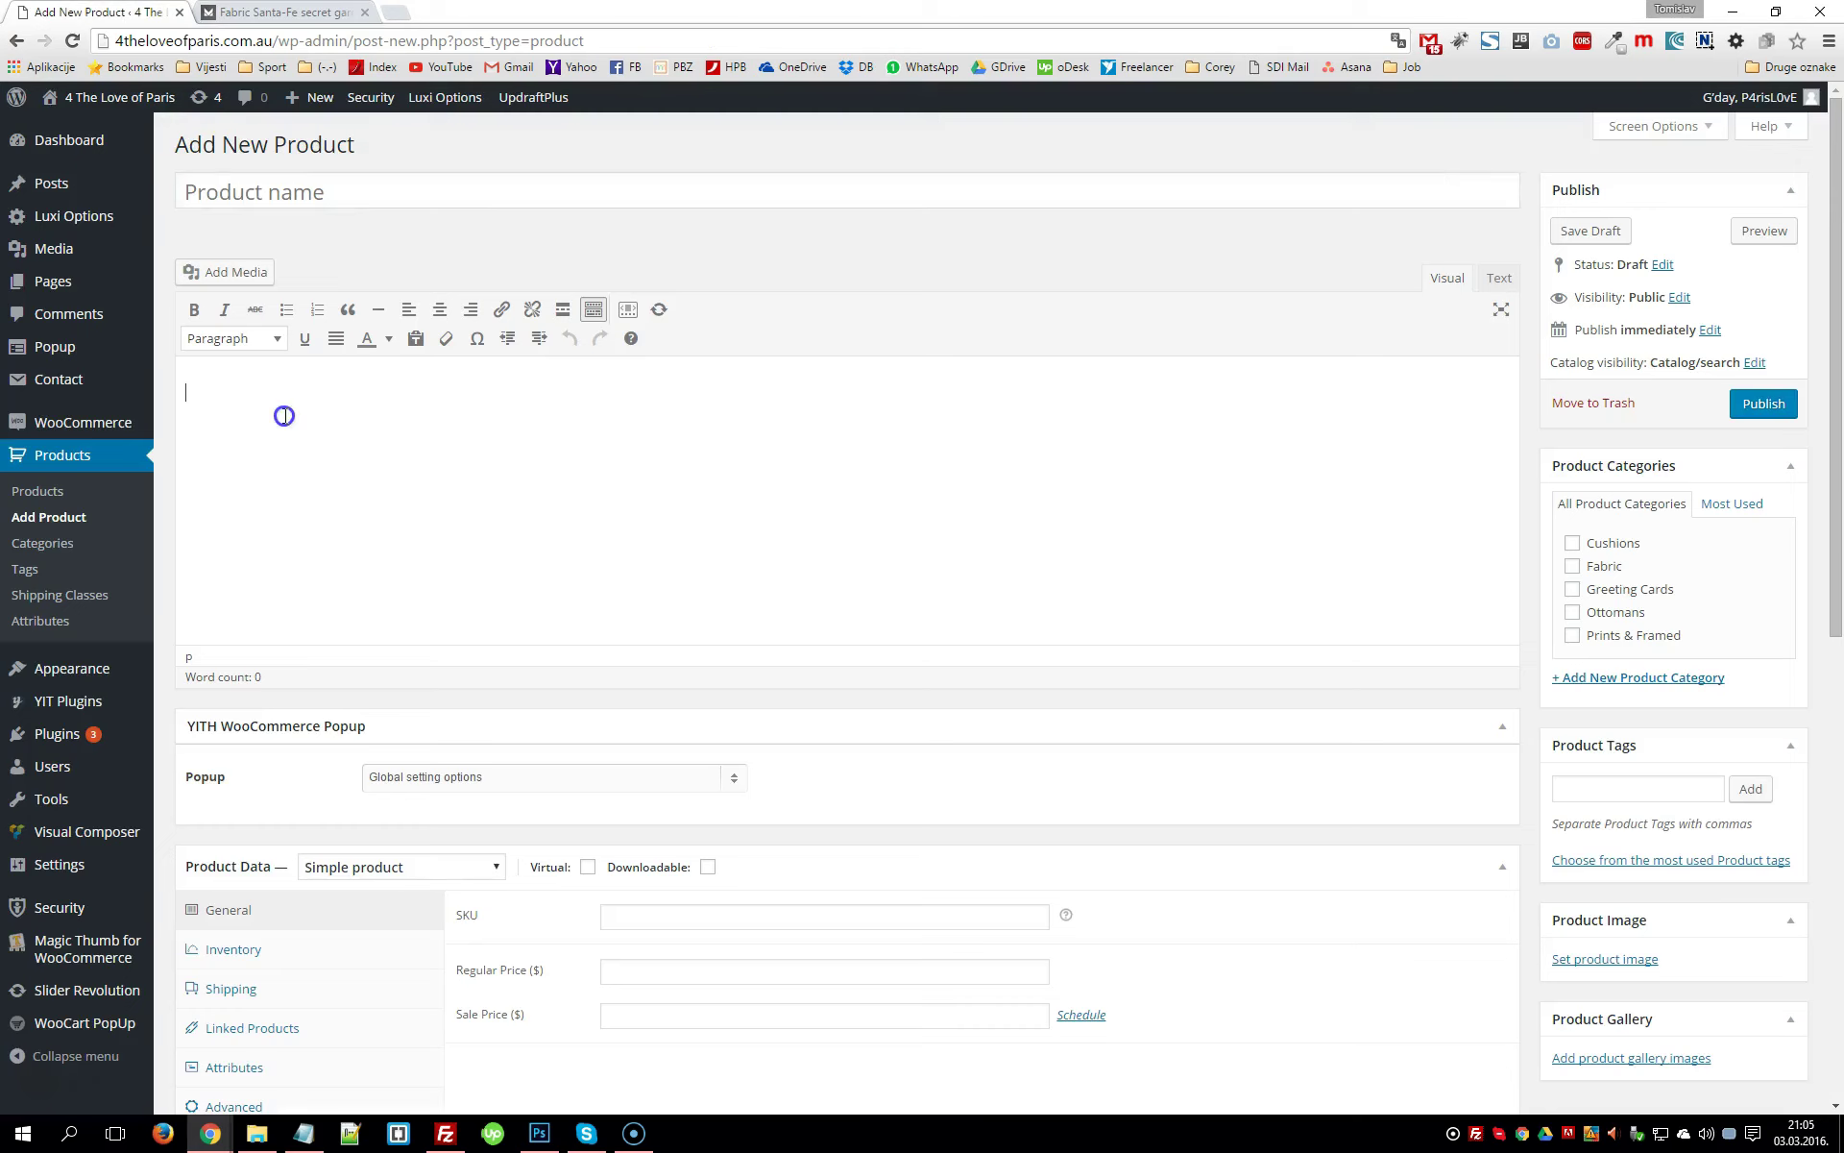
click(229, 388)
key(ctrl+Tab)
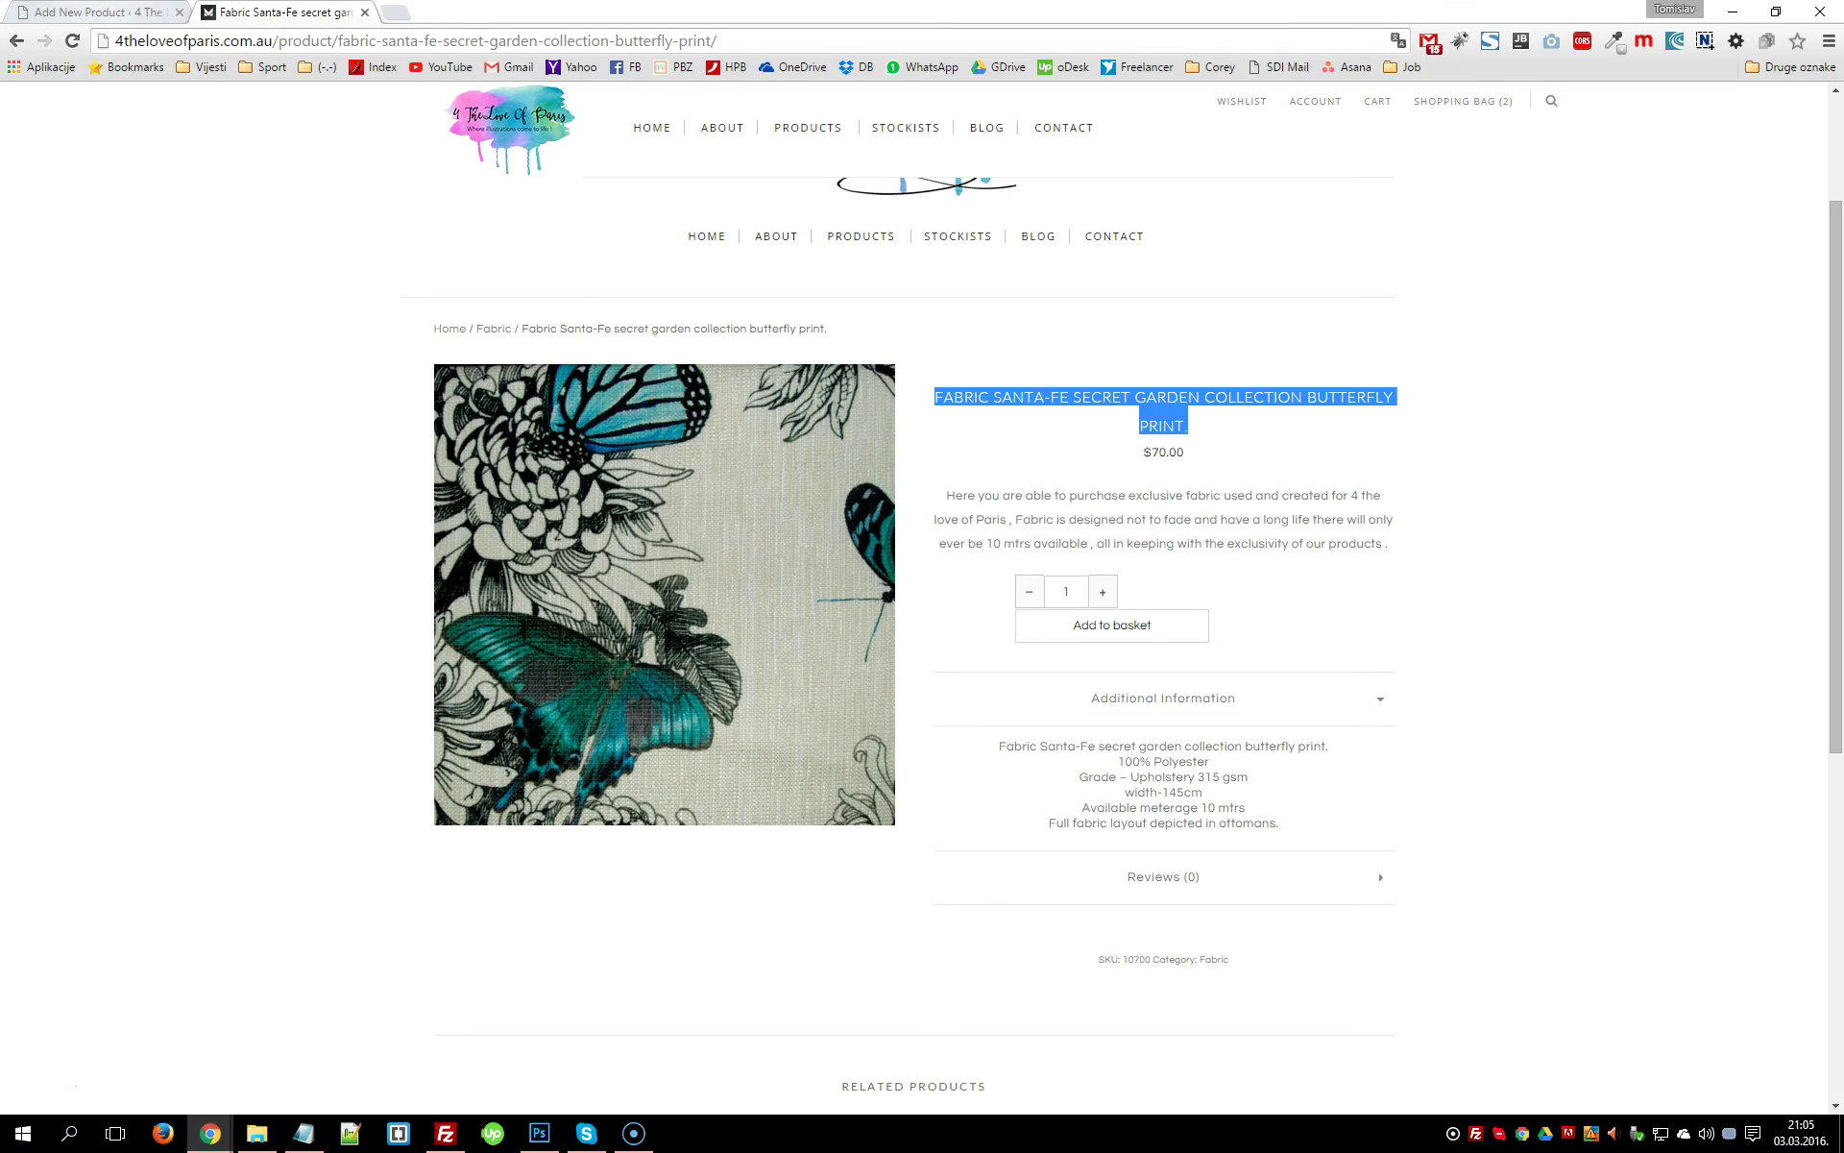
scroll(1021, 581, down, 3)
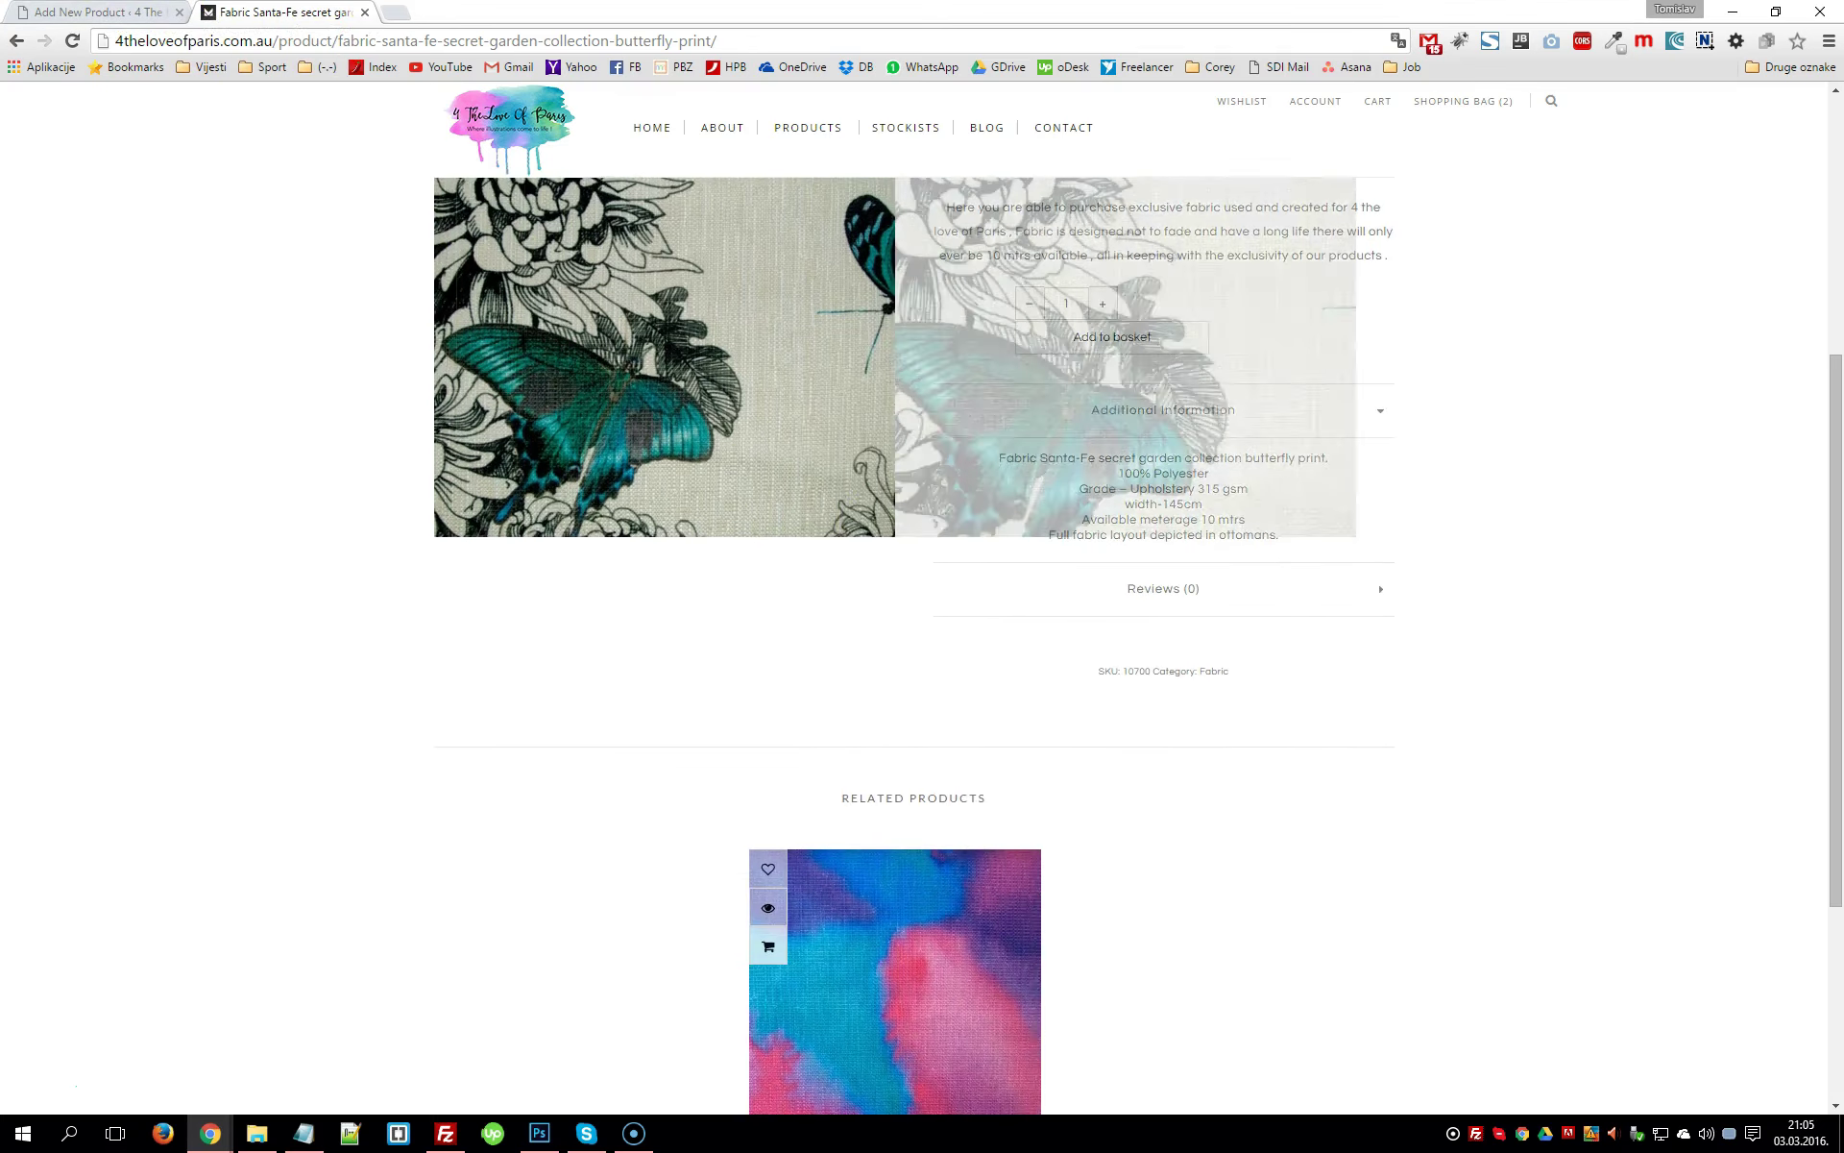
key(ctrl+Tab)
scroll(509, 641, down, 7)
scroll(509, 641, up, 6)
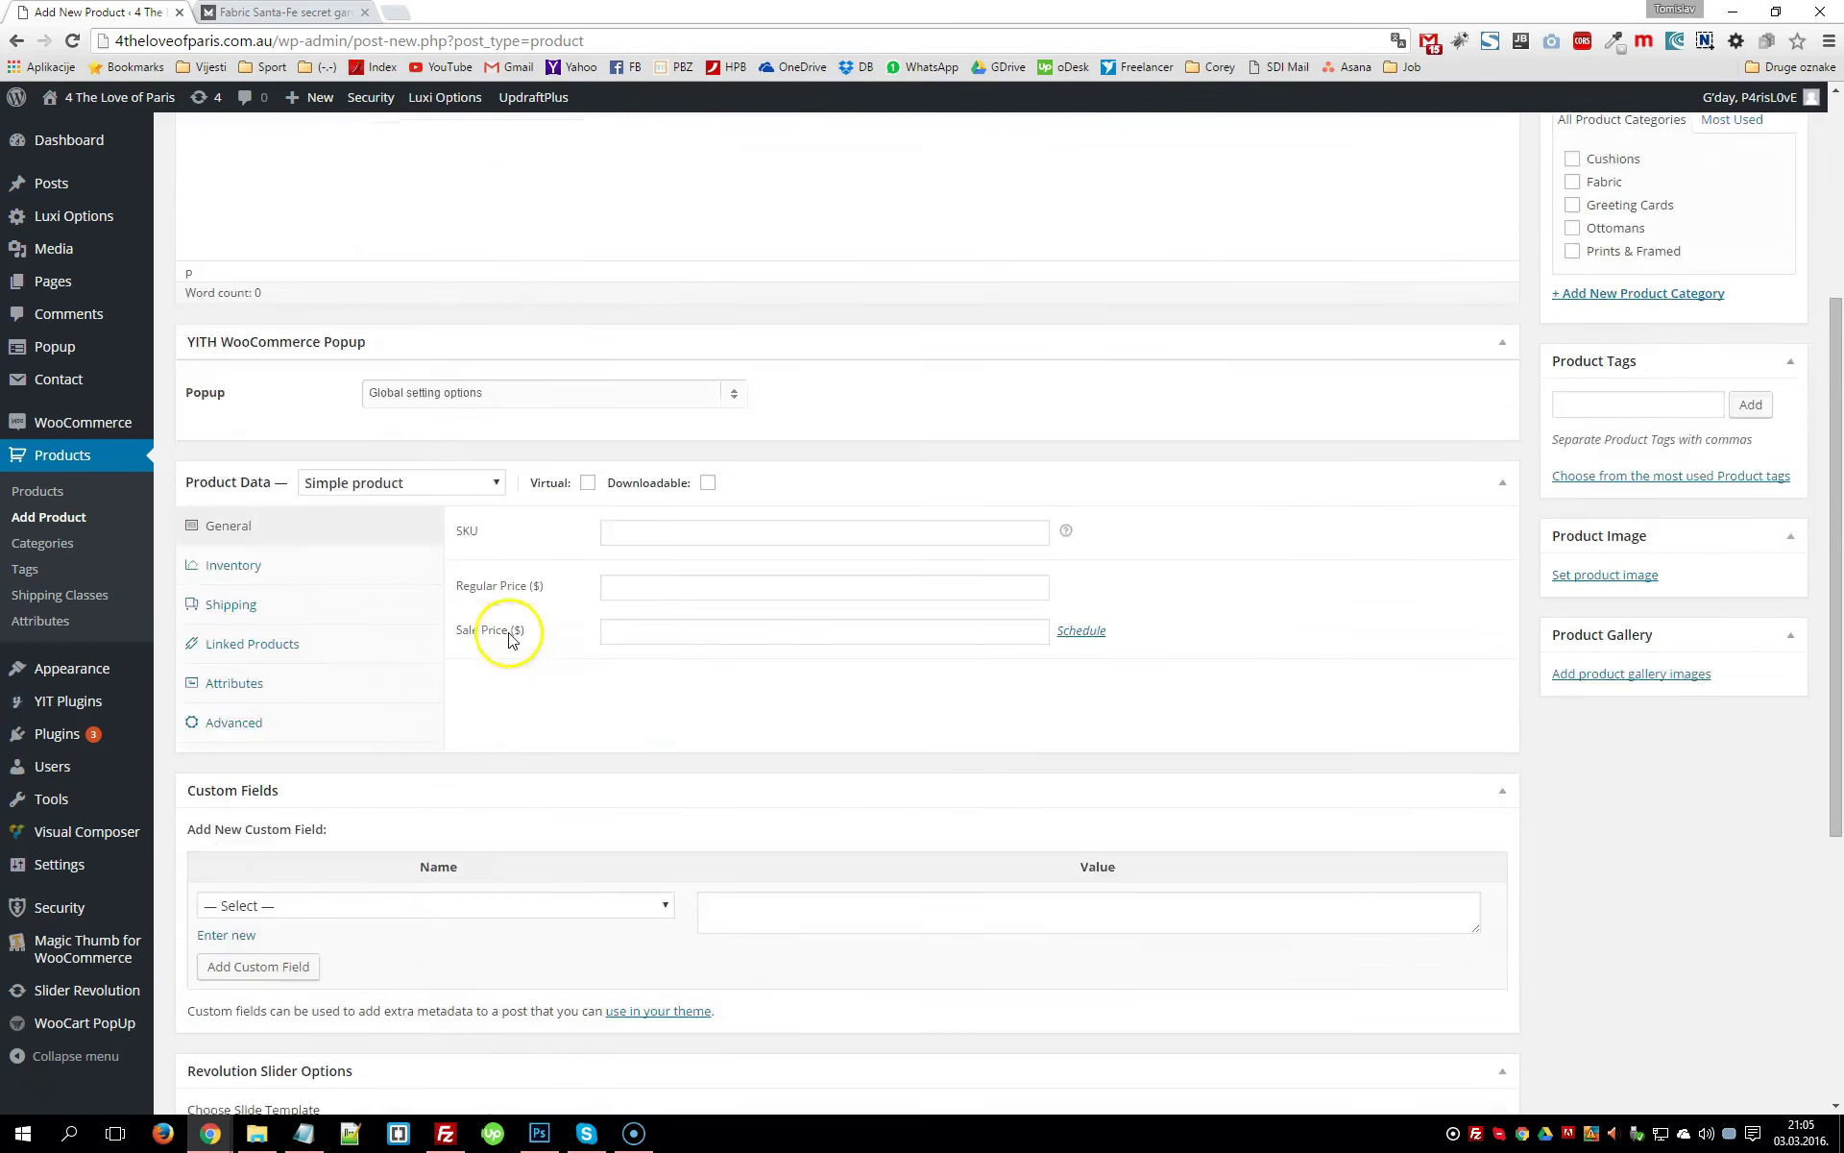
Highlight the introductory paragraph on the live Fabric Santa-Fe page and compare it with the form's main description editor
key(ctrl+Tab)
mouse_move(1400, 548)
mouse_down()
mouse_move(1004, 498)
mouse_move(1404, 539)
mouse_move(1386, 541)
mouse_up()
click(949, 494)
key(ctrl+Page_Up)
click(240, 311)
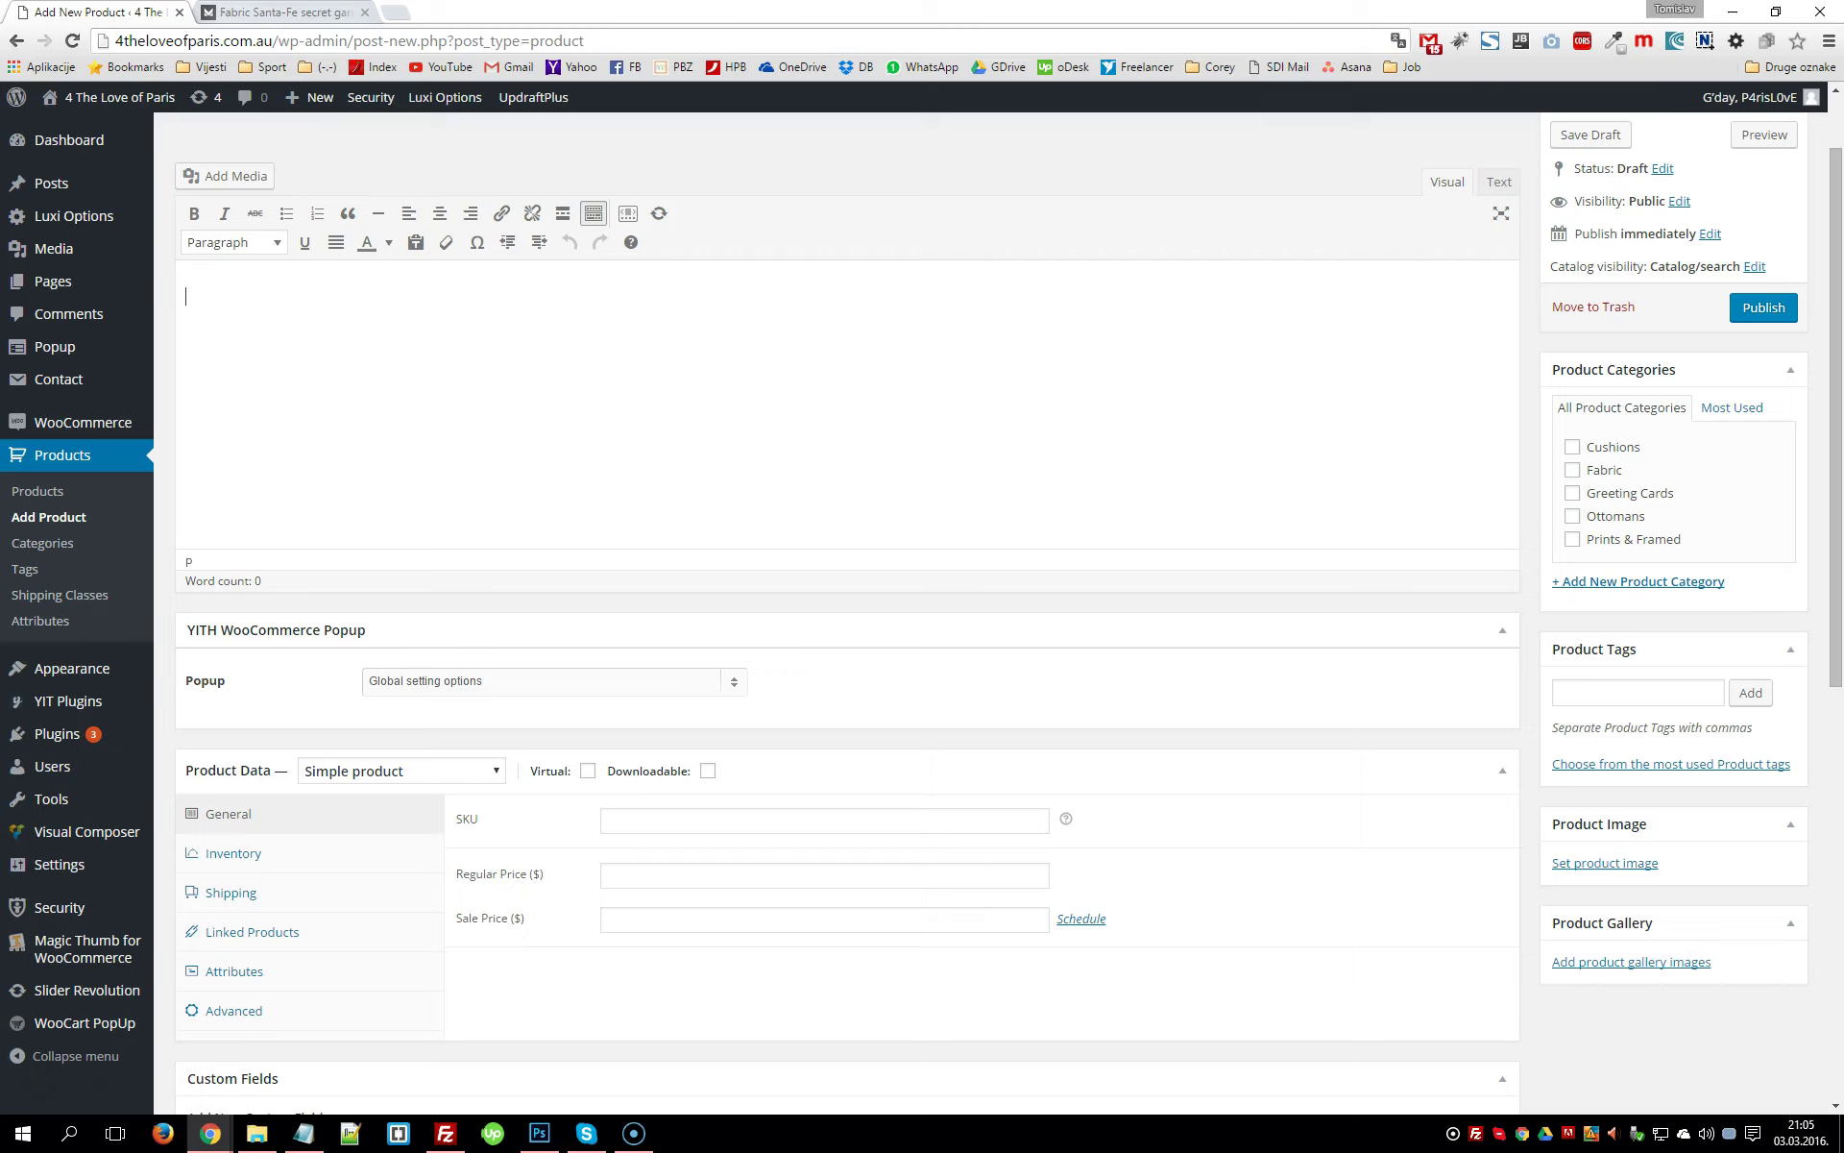
key(ctrl+Page_Down)
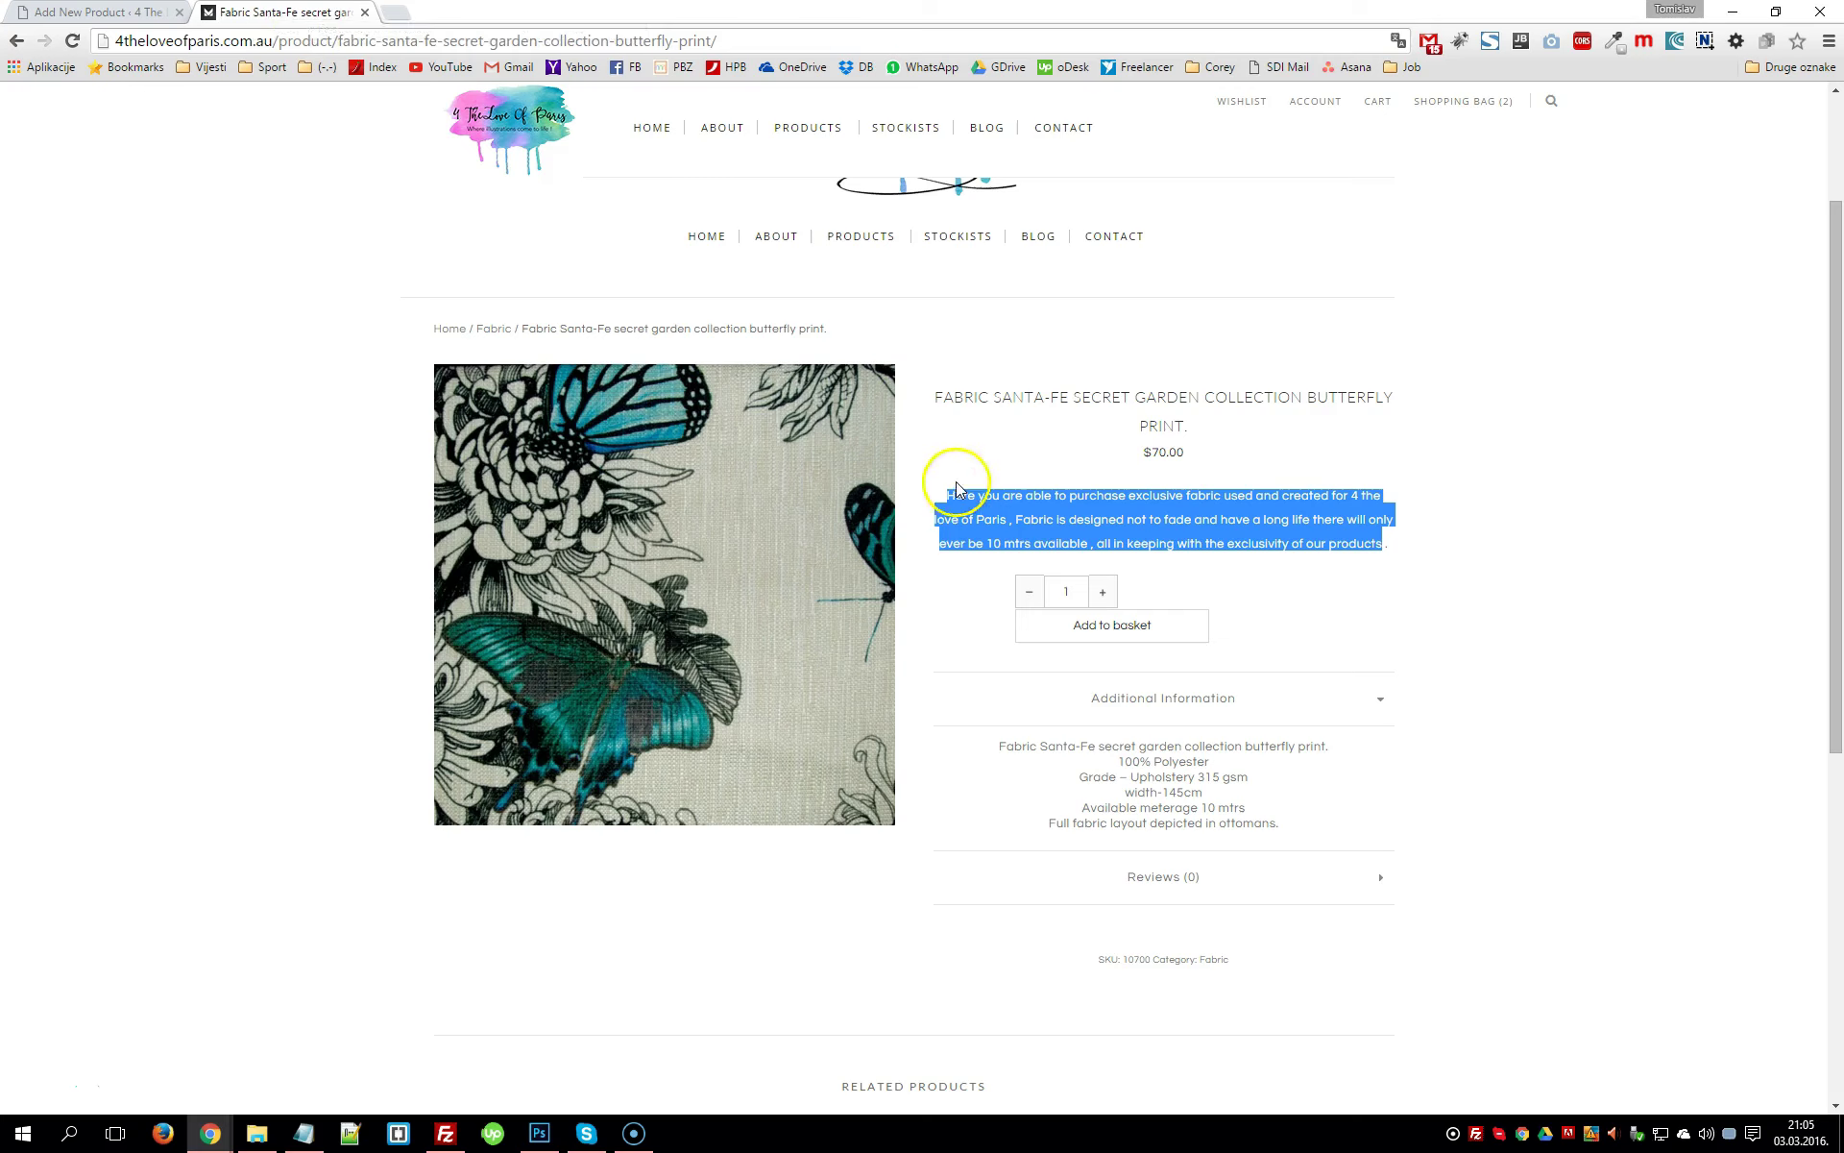
Highlight the fabric's price on the live page and locate the price and Product Short Description fields in the form
click(1143, 453)
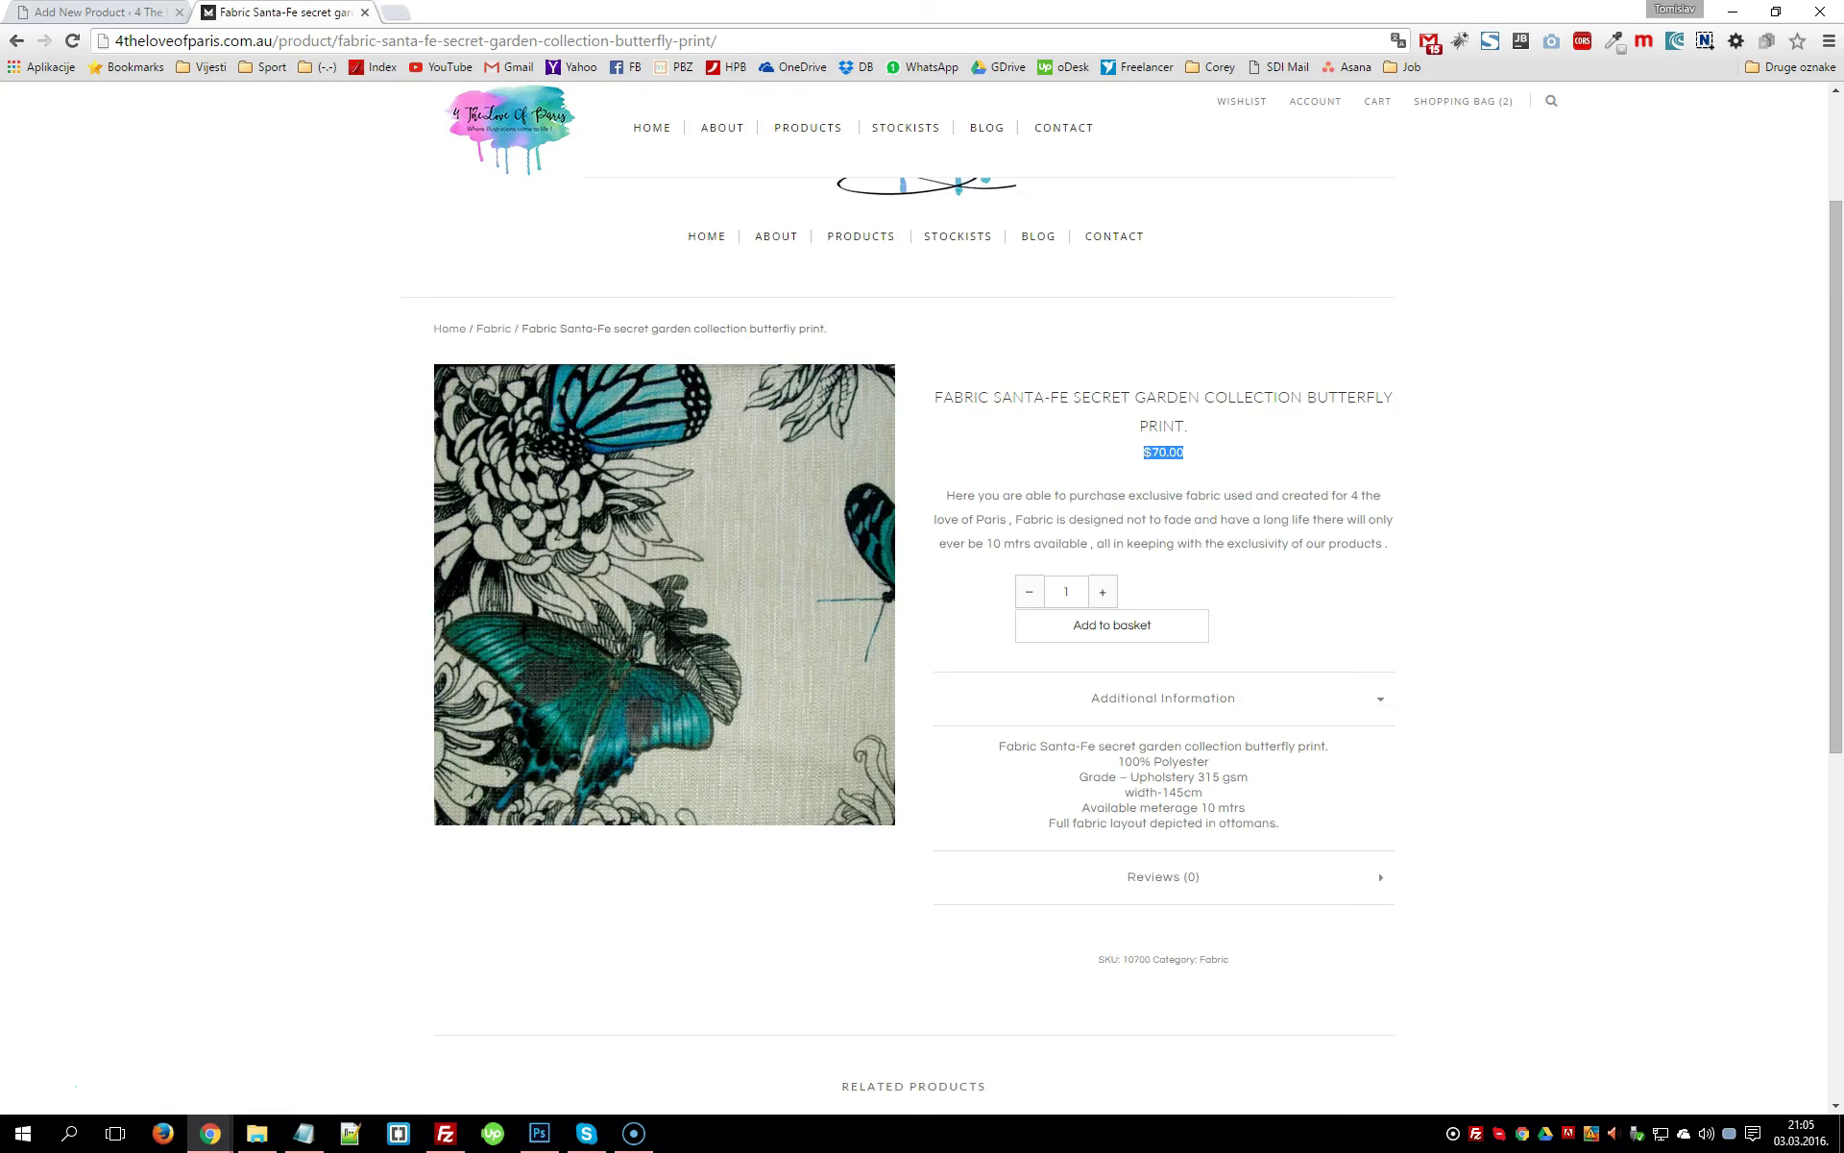
key(ctrl+Page_Up)
scroll(726, 322, down, 4)
scroll(672, 445, down, 3)
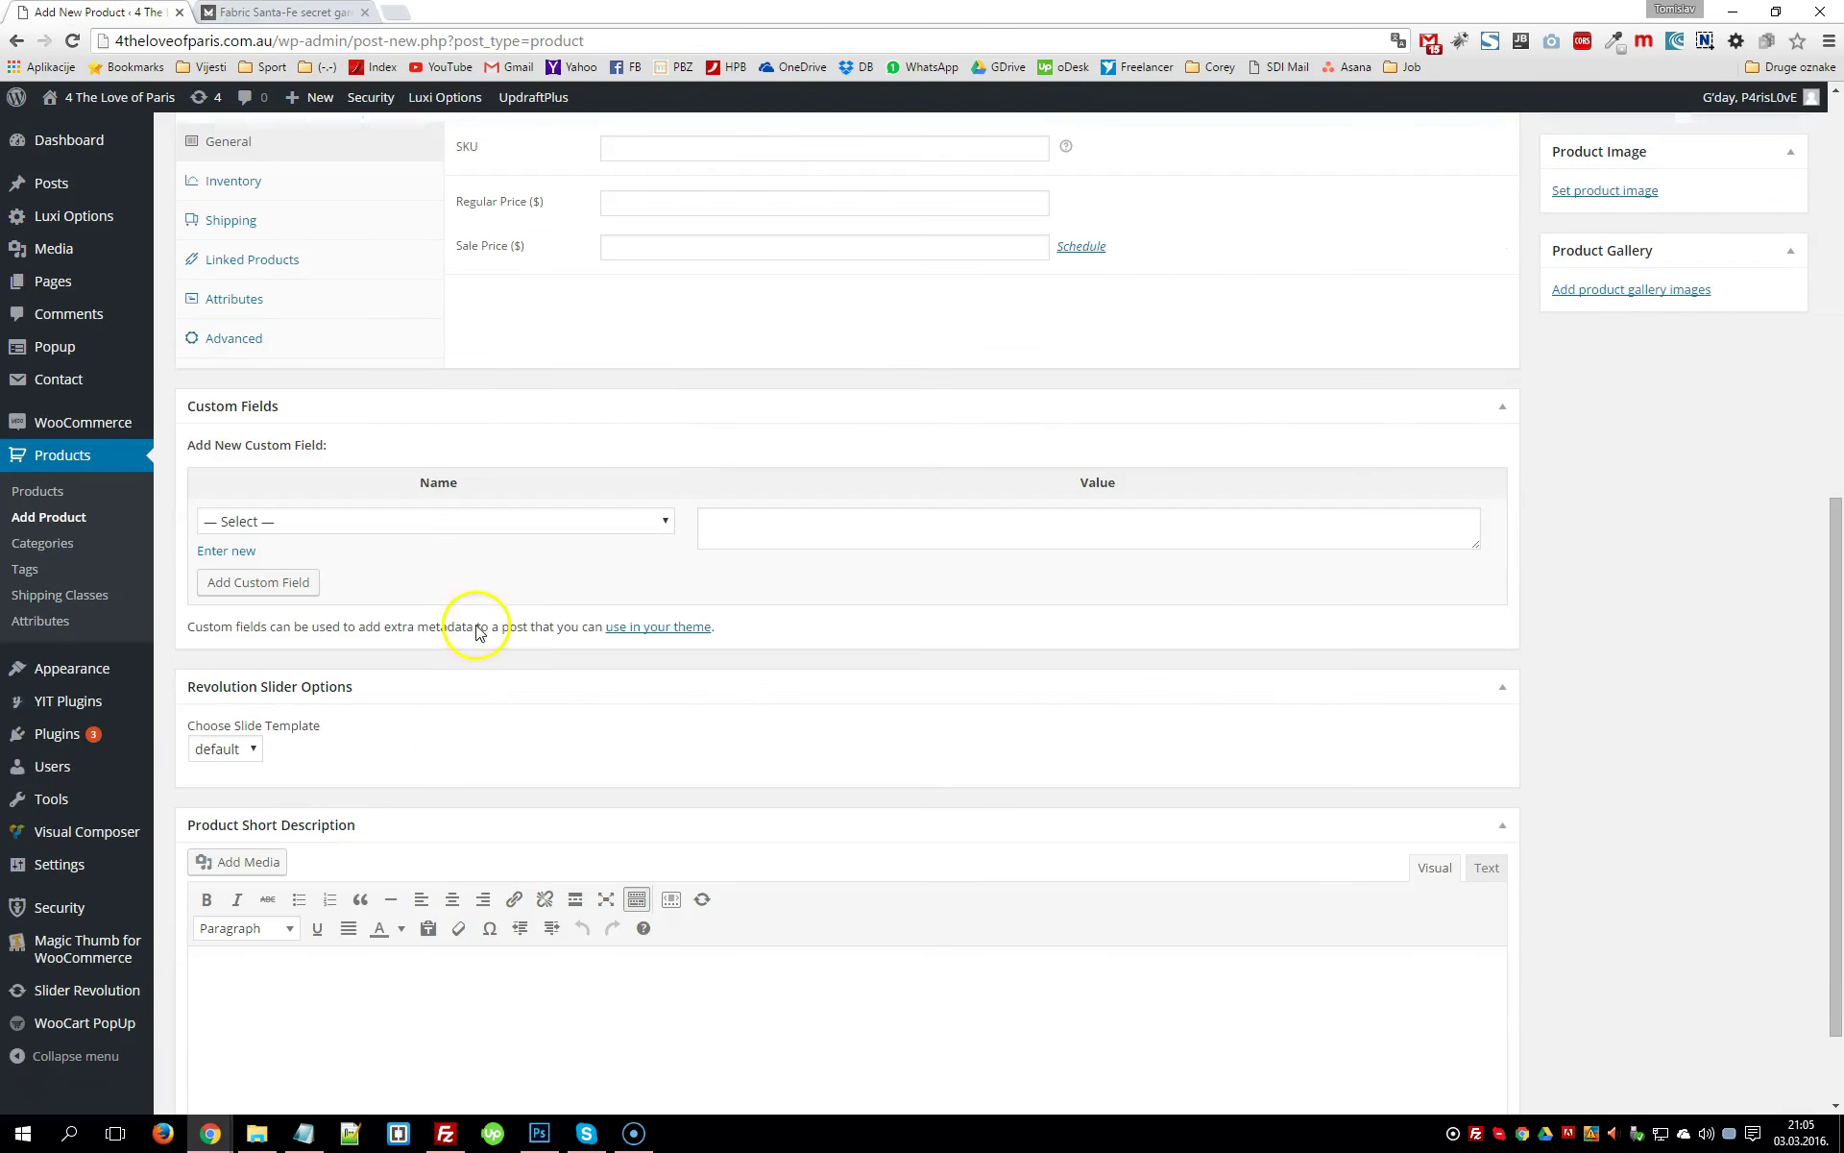
scroll(345, 960, down, 1)
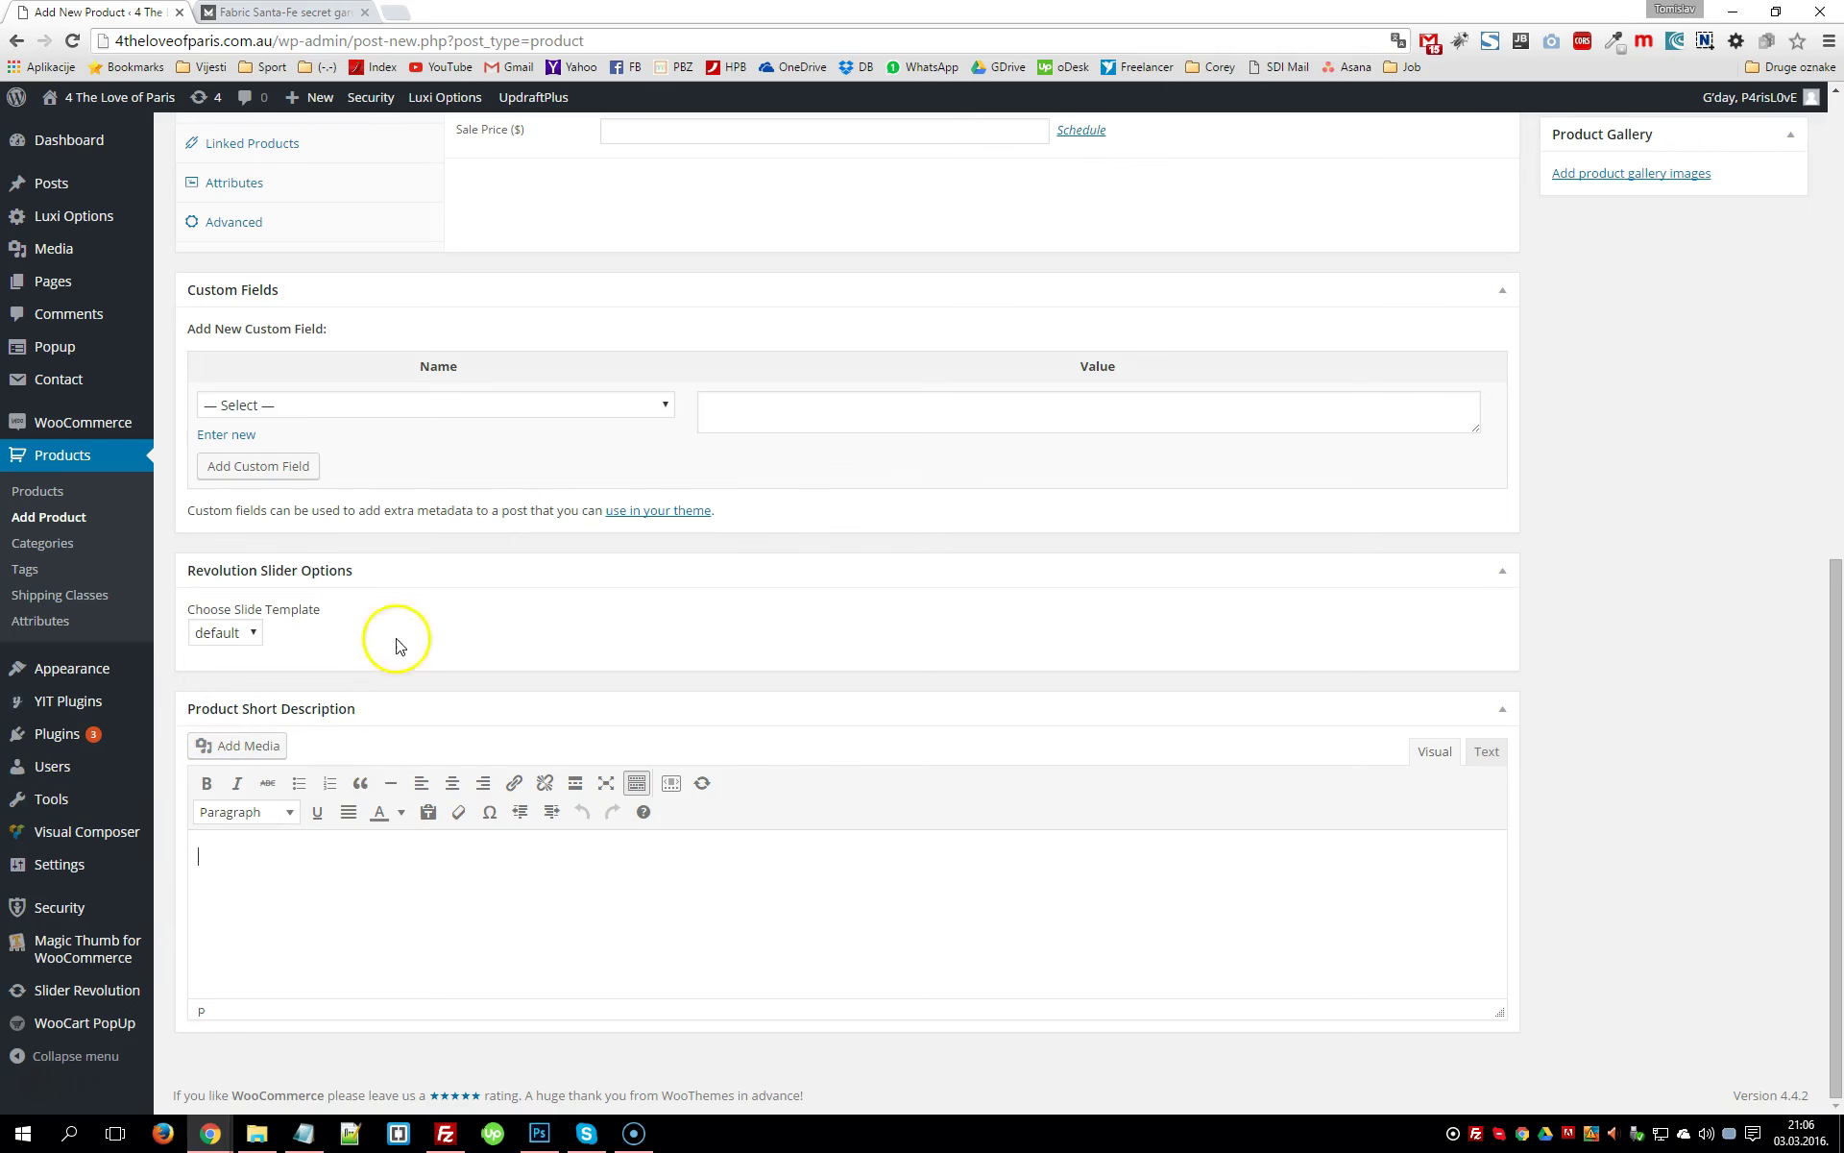
Go back to the live shop's product listing and open the Secret Garden Hummingbird Butterfly Print Top And Sides Ottoman
key(ctrl+Page_Down)
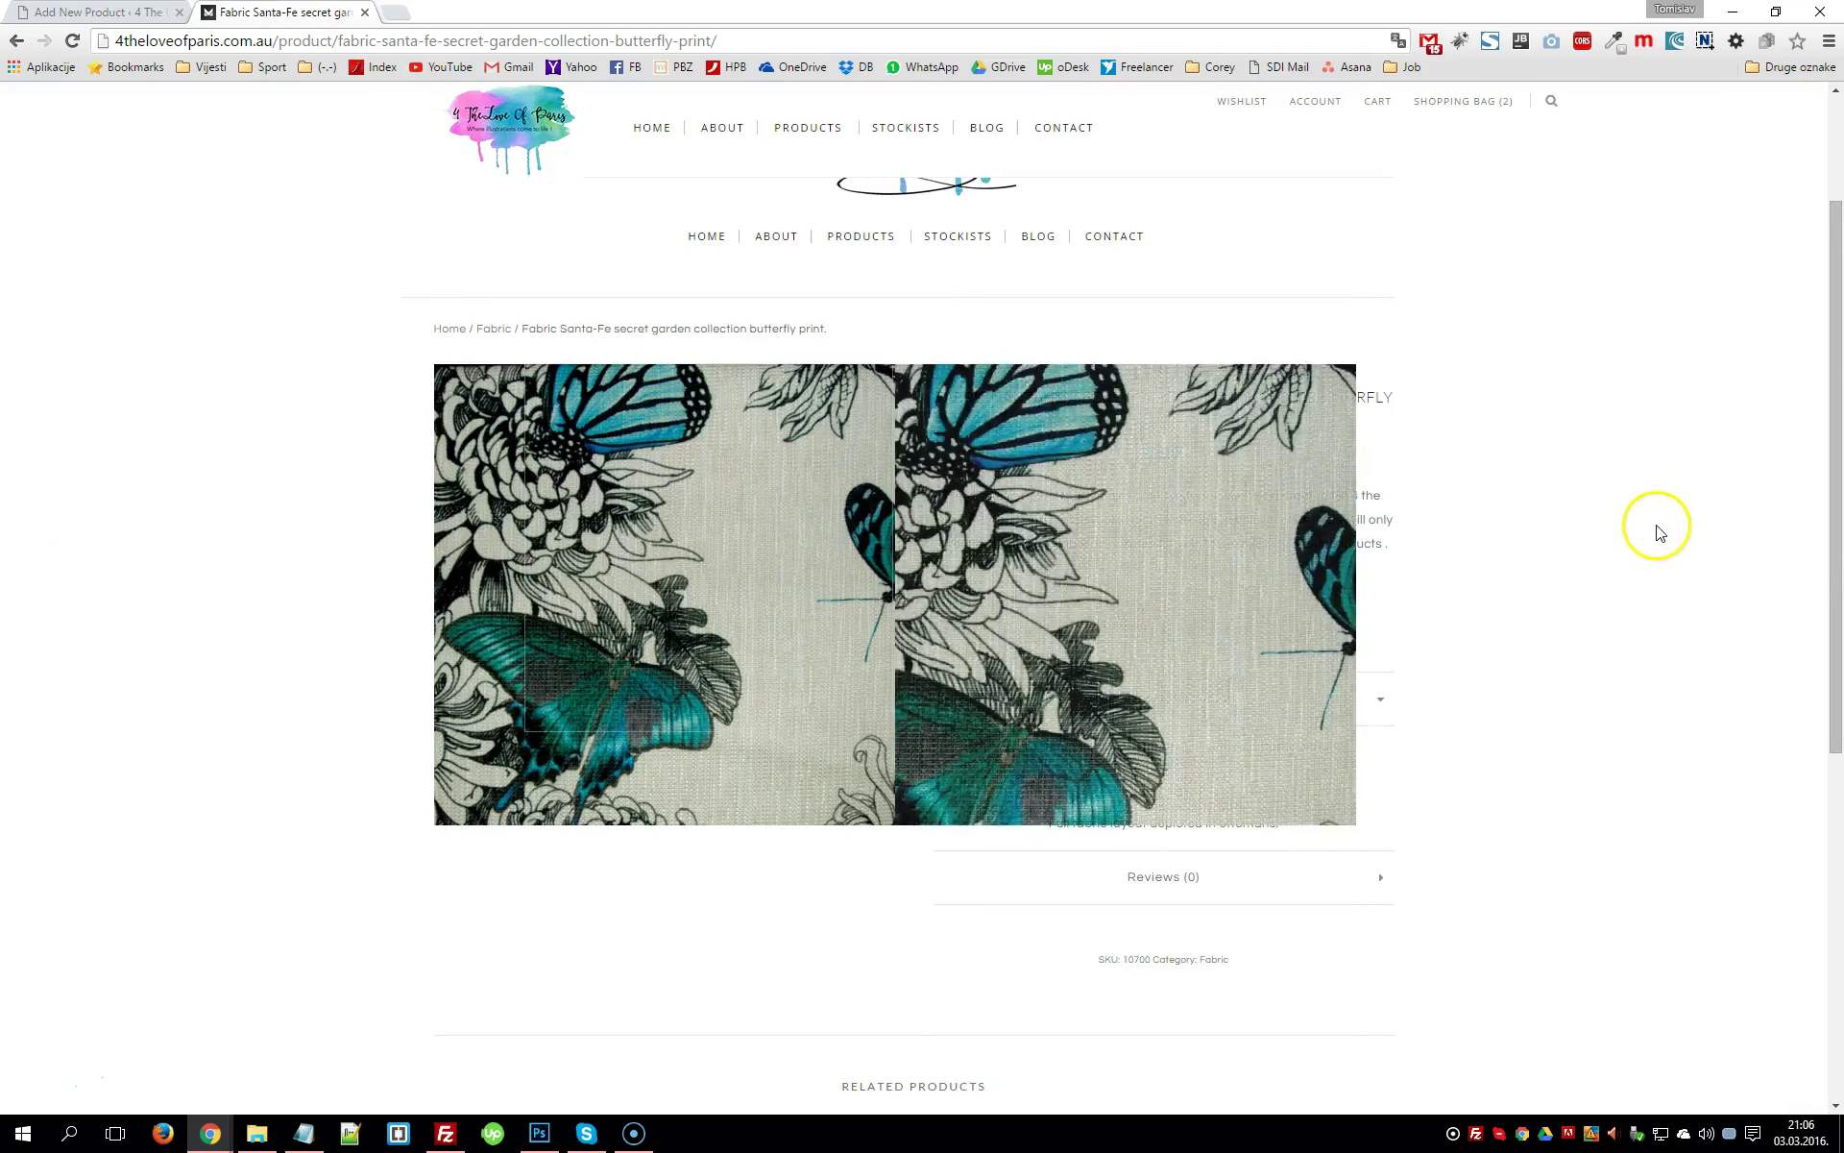
click(16, 42)
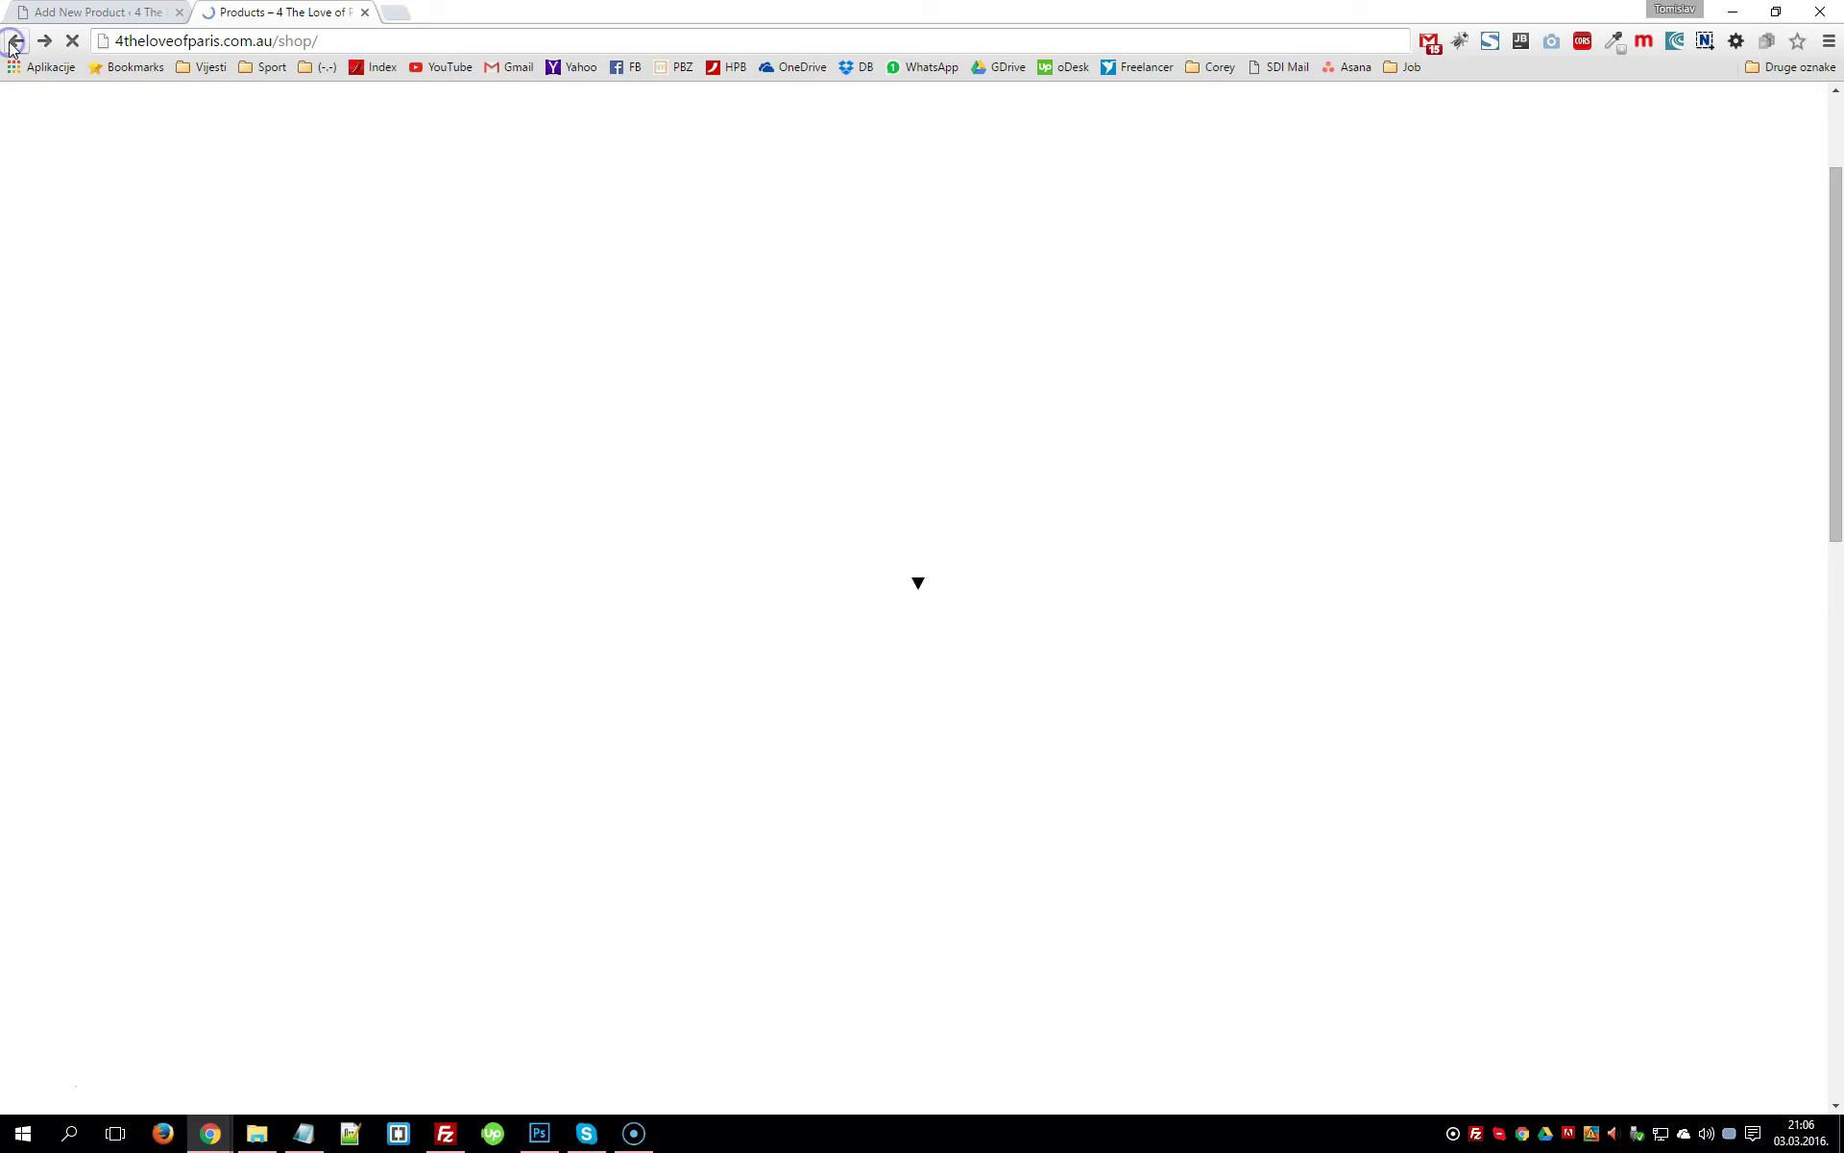
scroll(380, 528, down, 5)
scroll(381, 535, down, 10)
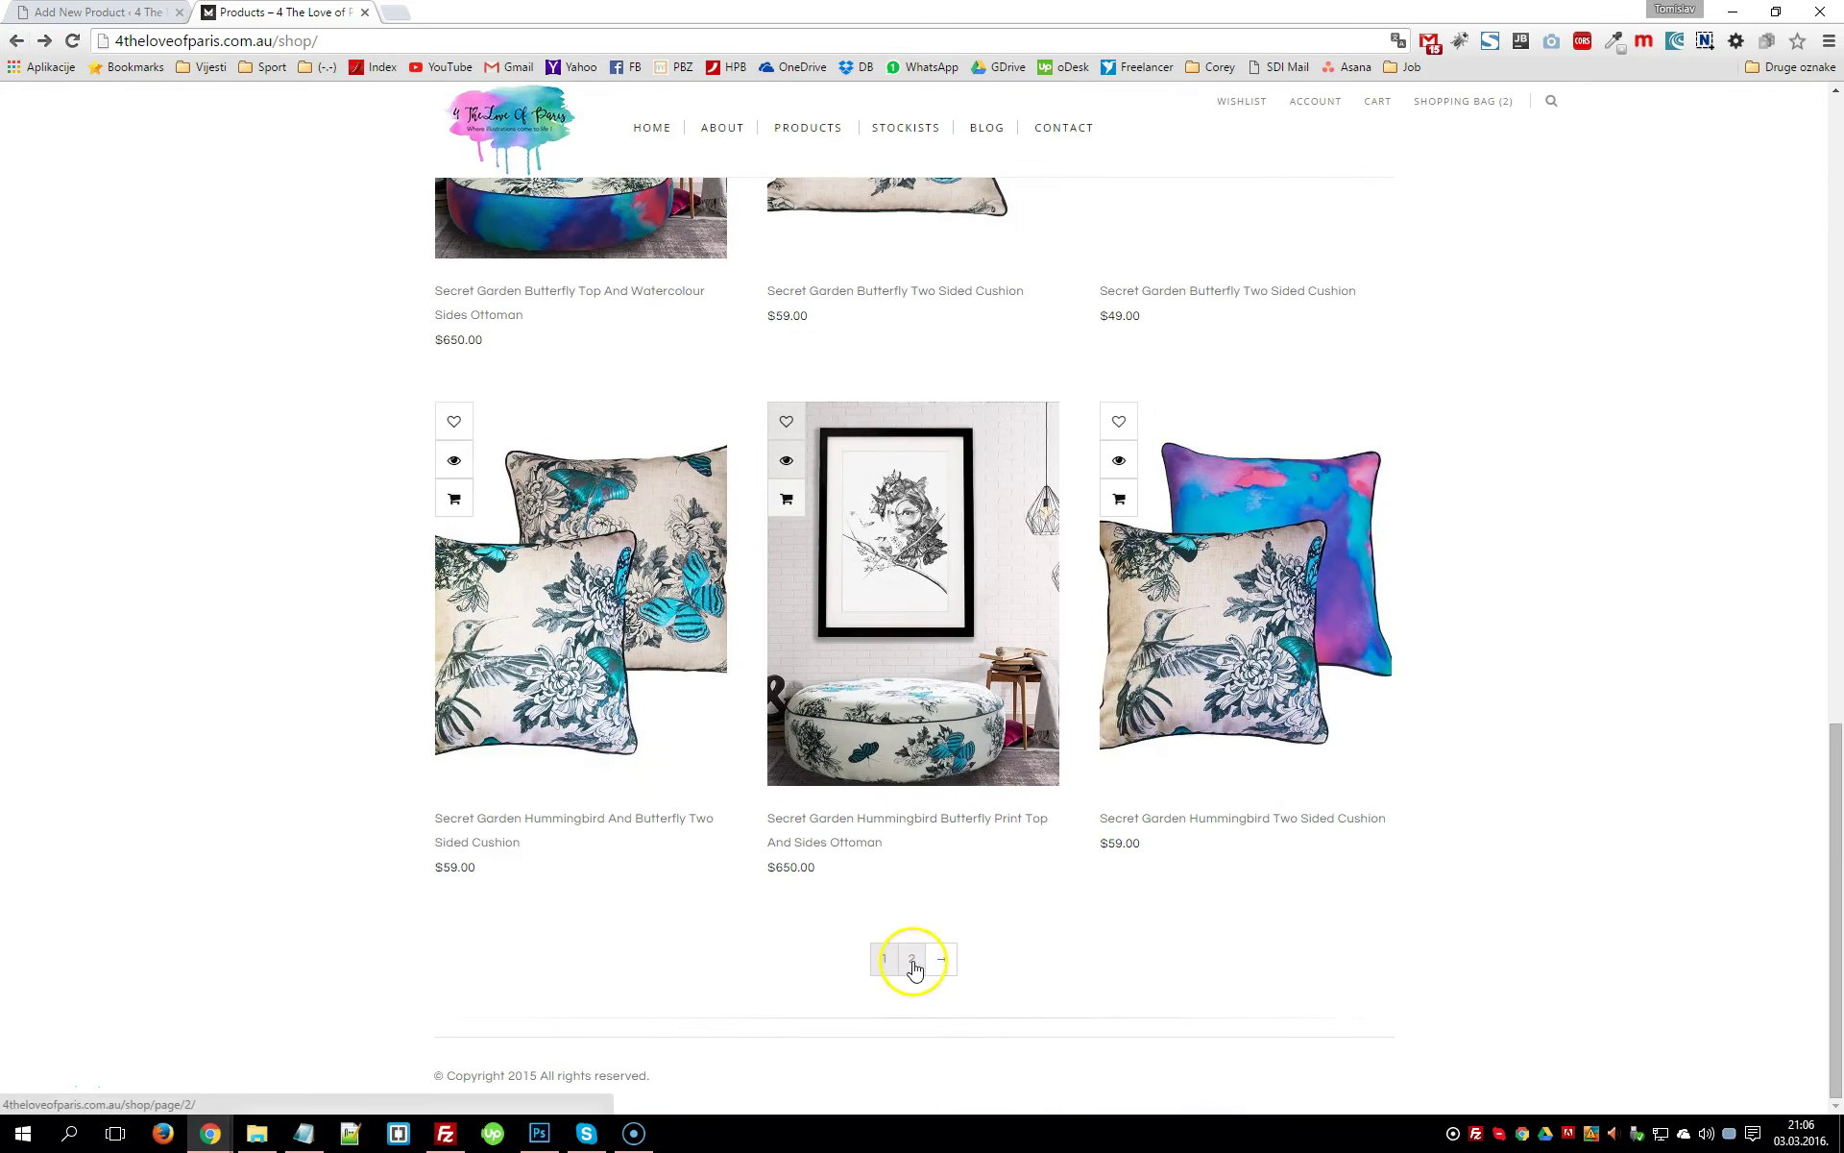
click(847, 669)
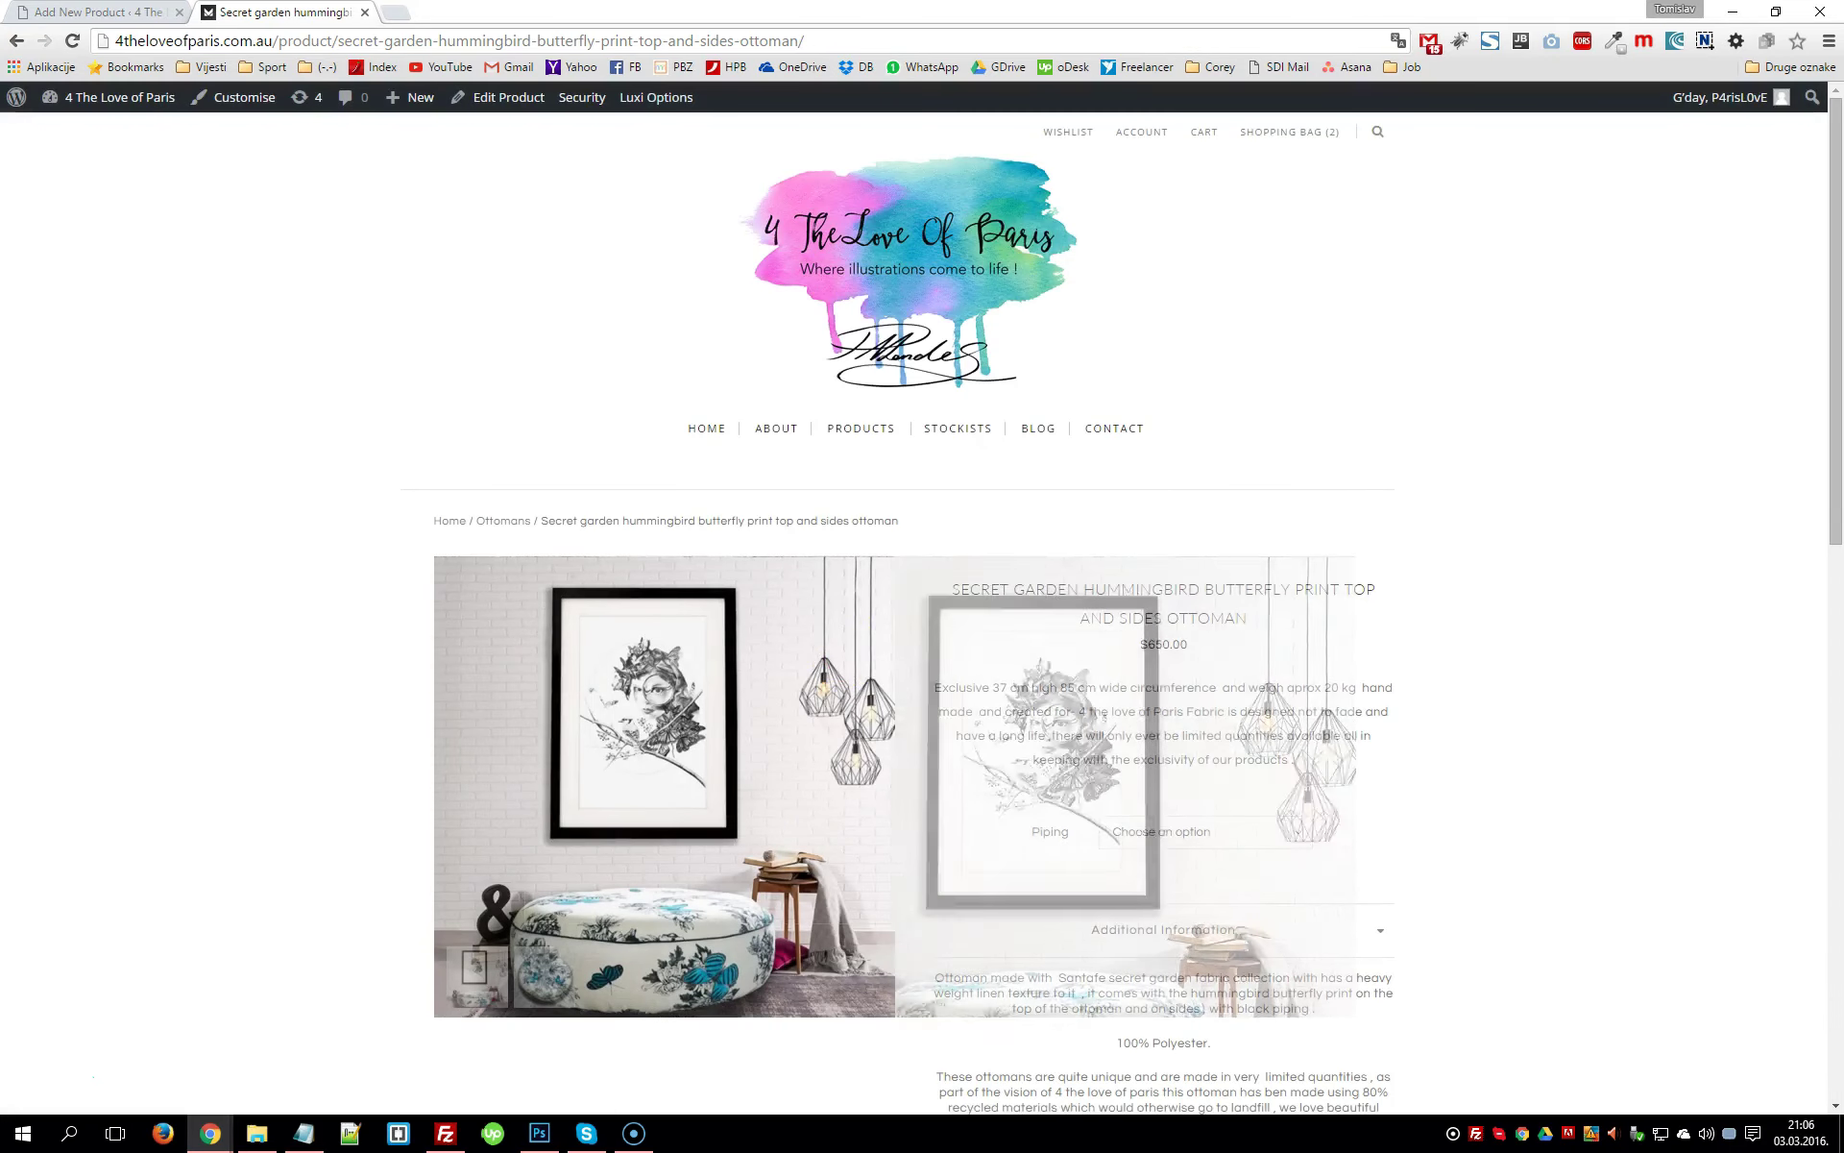
Highlight the ottoman's Additional Information text and compare it with the new product form's main description editor
scroll(1688, 528, down, 5)
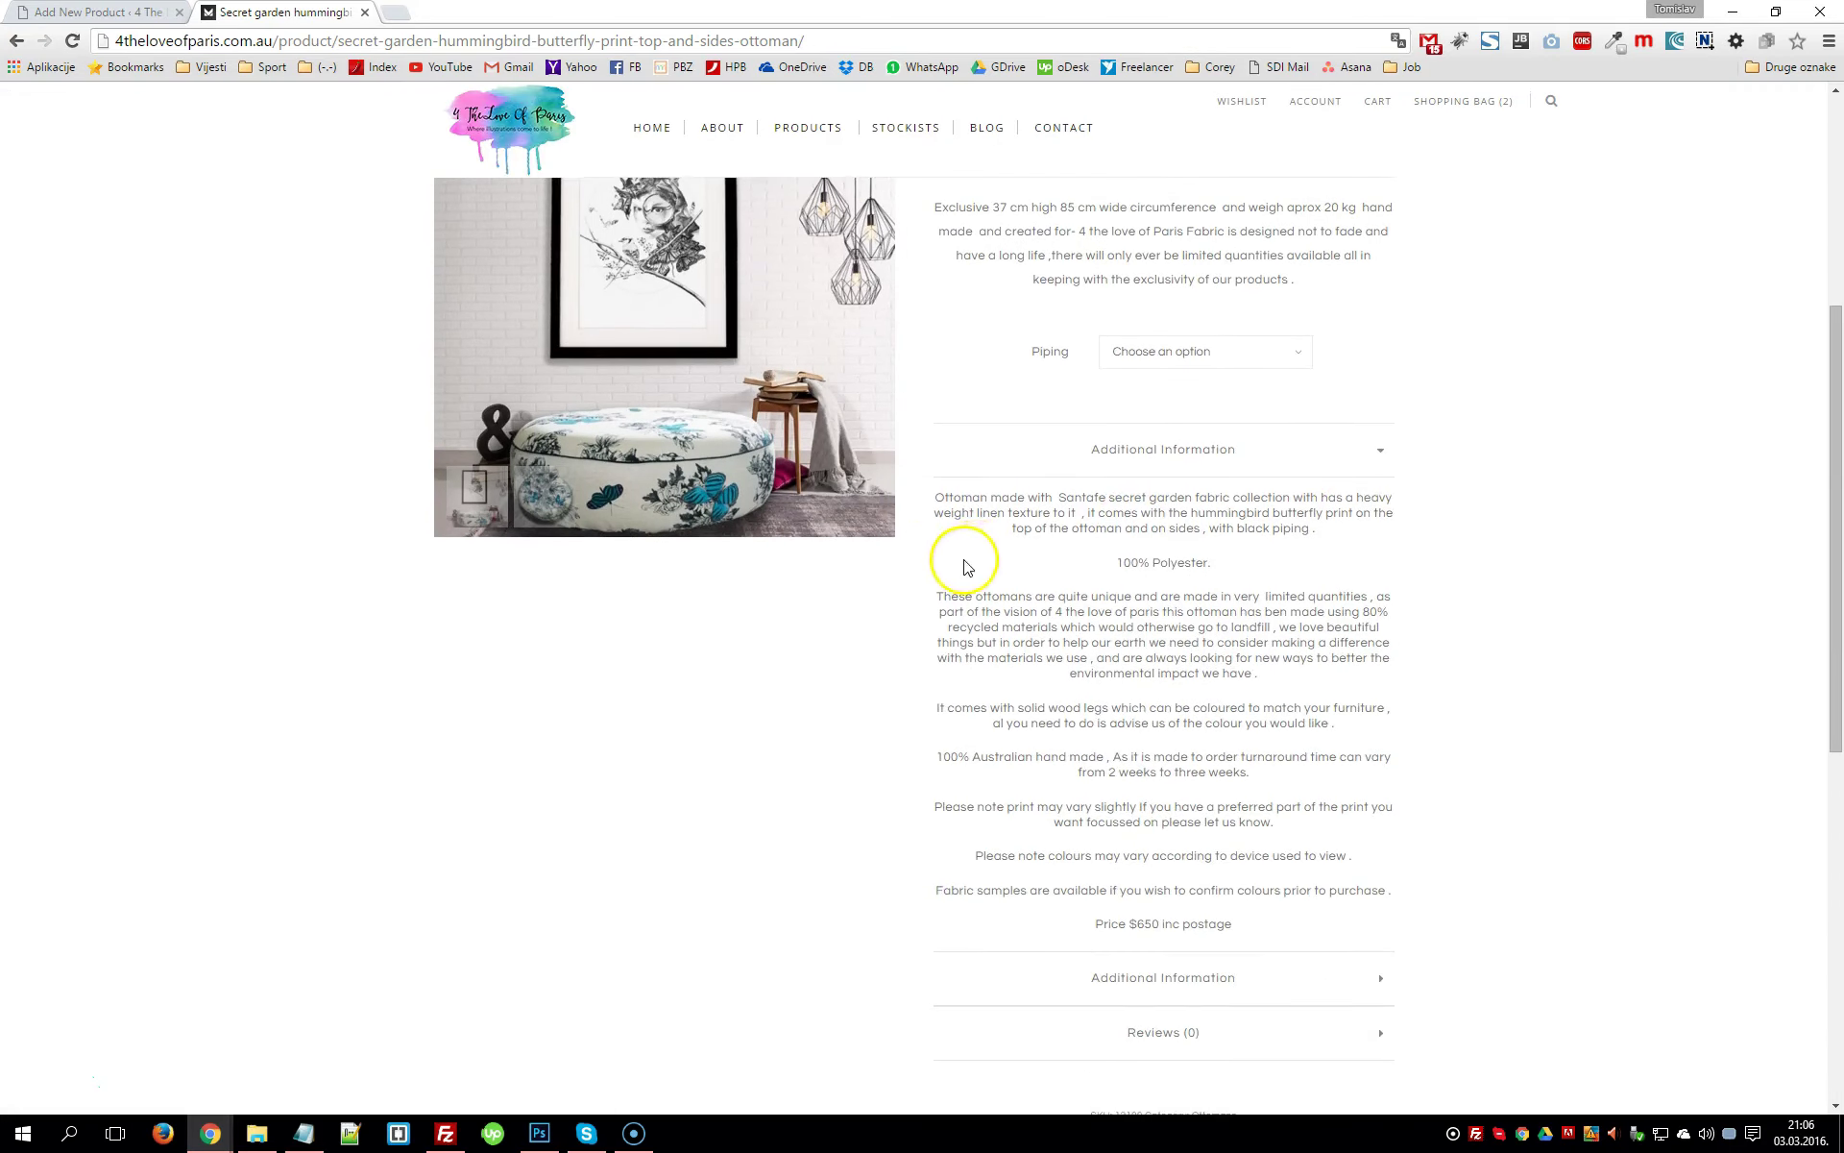
drag(964, 552, 934, 498)
click(1281, 914)
key(ctrl+shift+Tab)
scroll(350, 473, up, 10)
click(284, 468)
scroll(284, 468, down, 4)
key(ctrl+Tab)
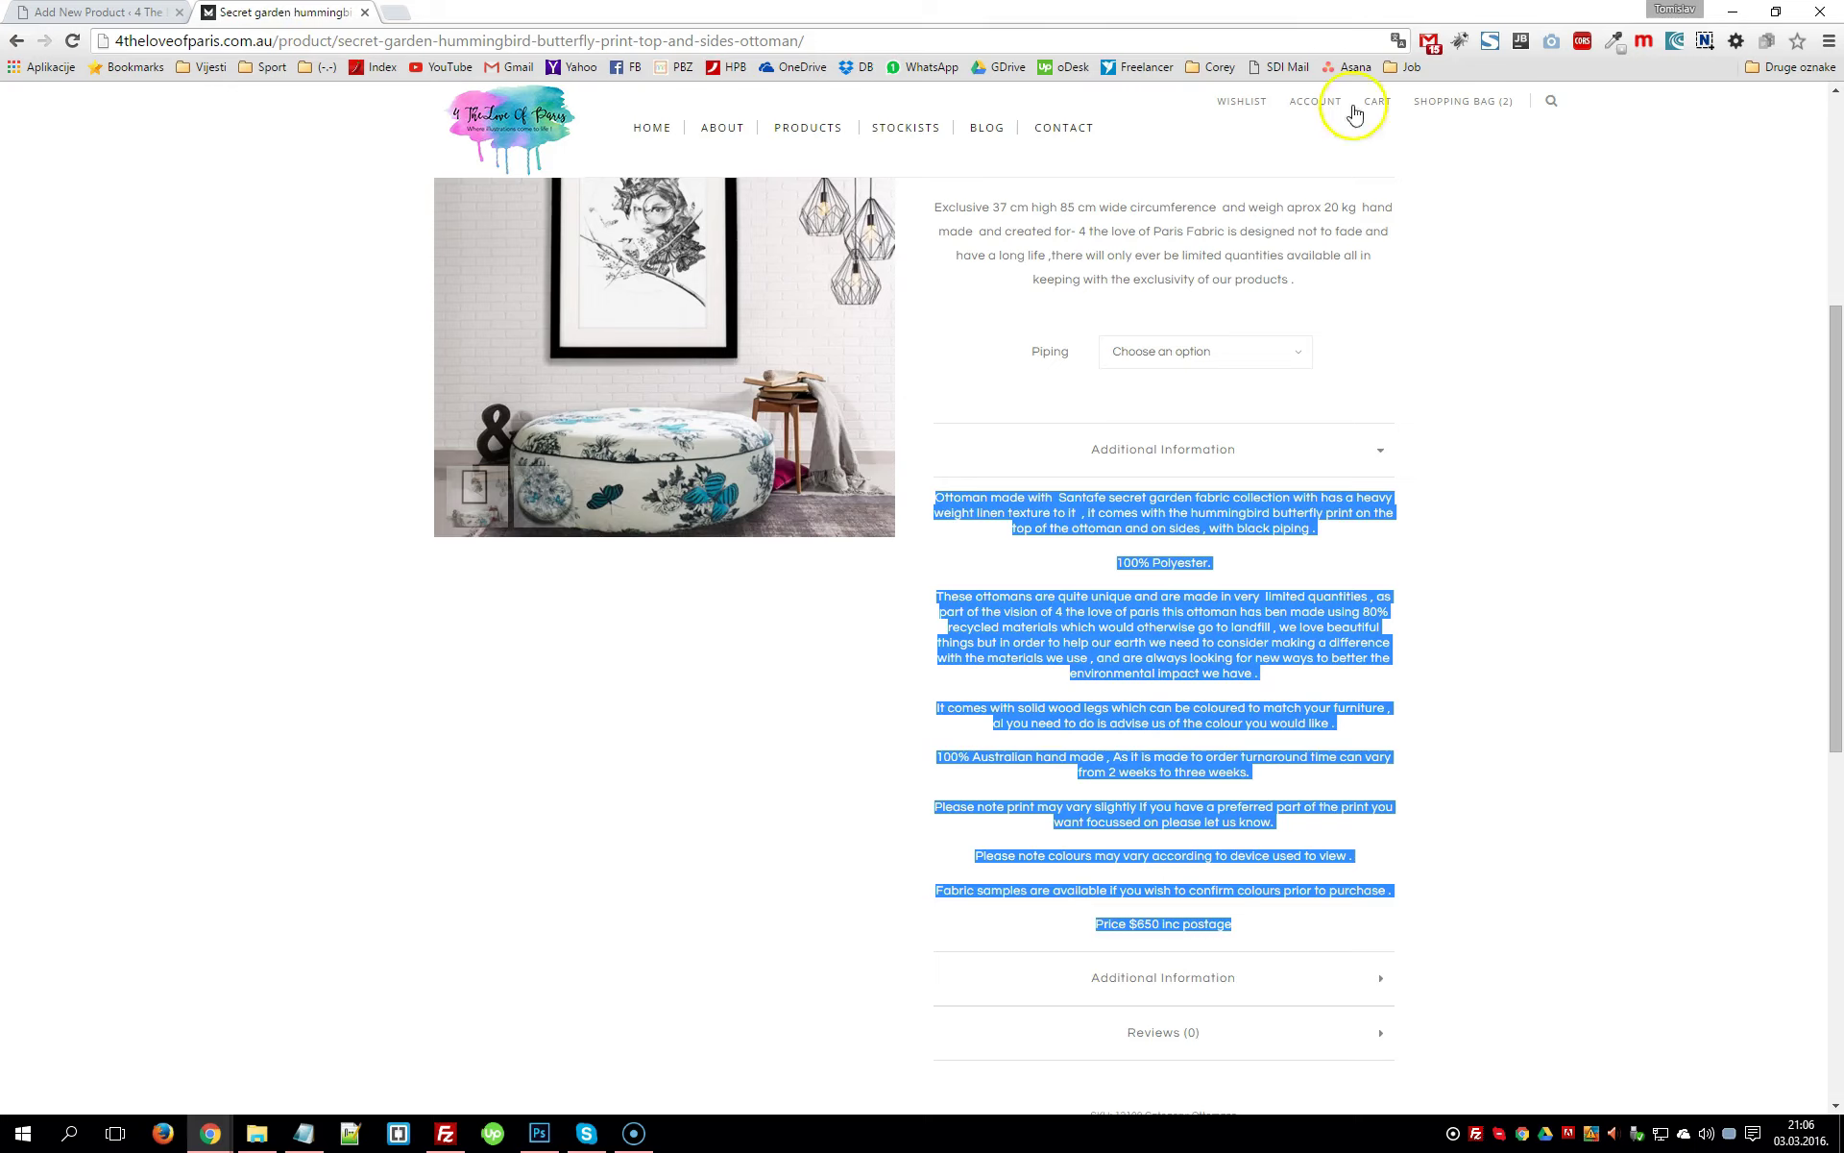
Highlight the ottoman's introductory paragraph and compare it with the Product Short Description editor in the new product form
scroll(1585, 428, up, 2)
drag(1376, 595, 931, 483)
drag(1311, 568, 936, 489)
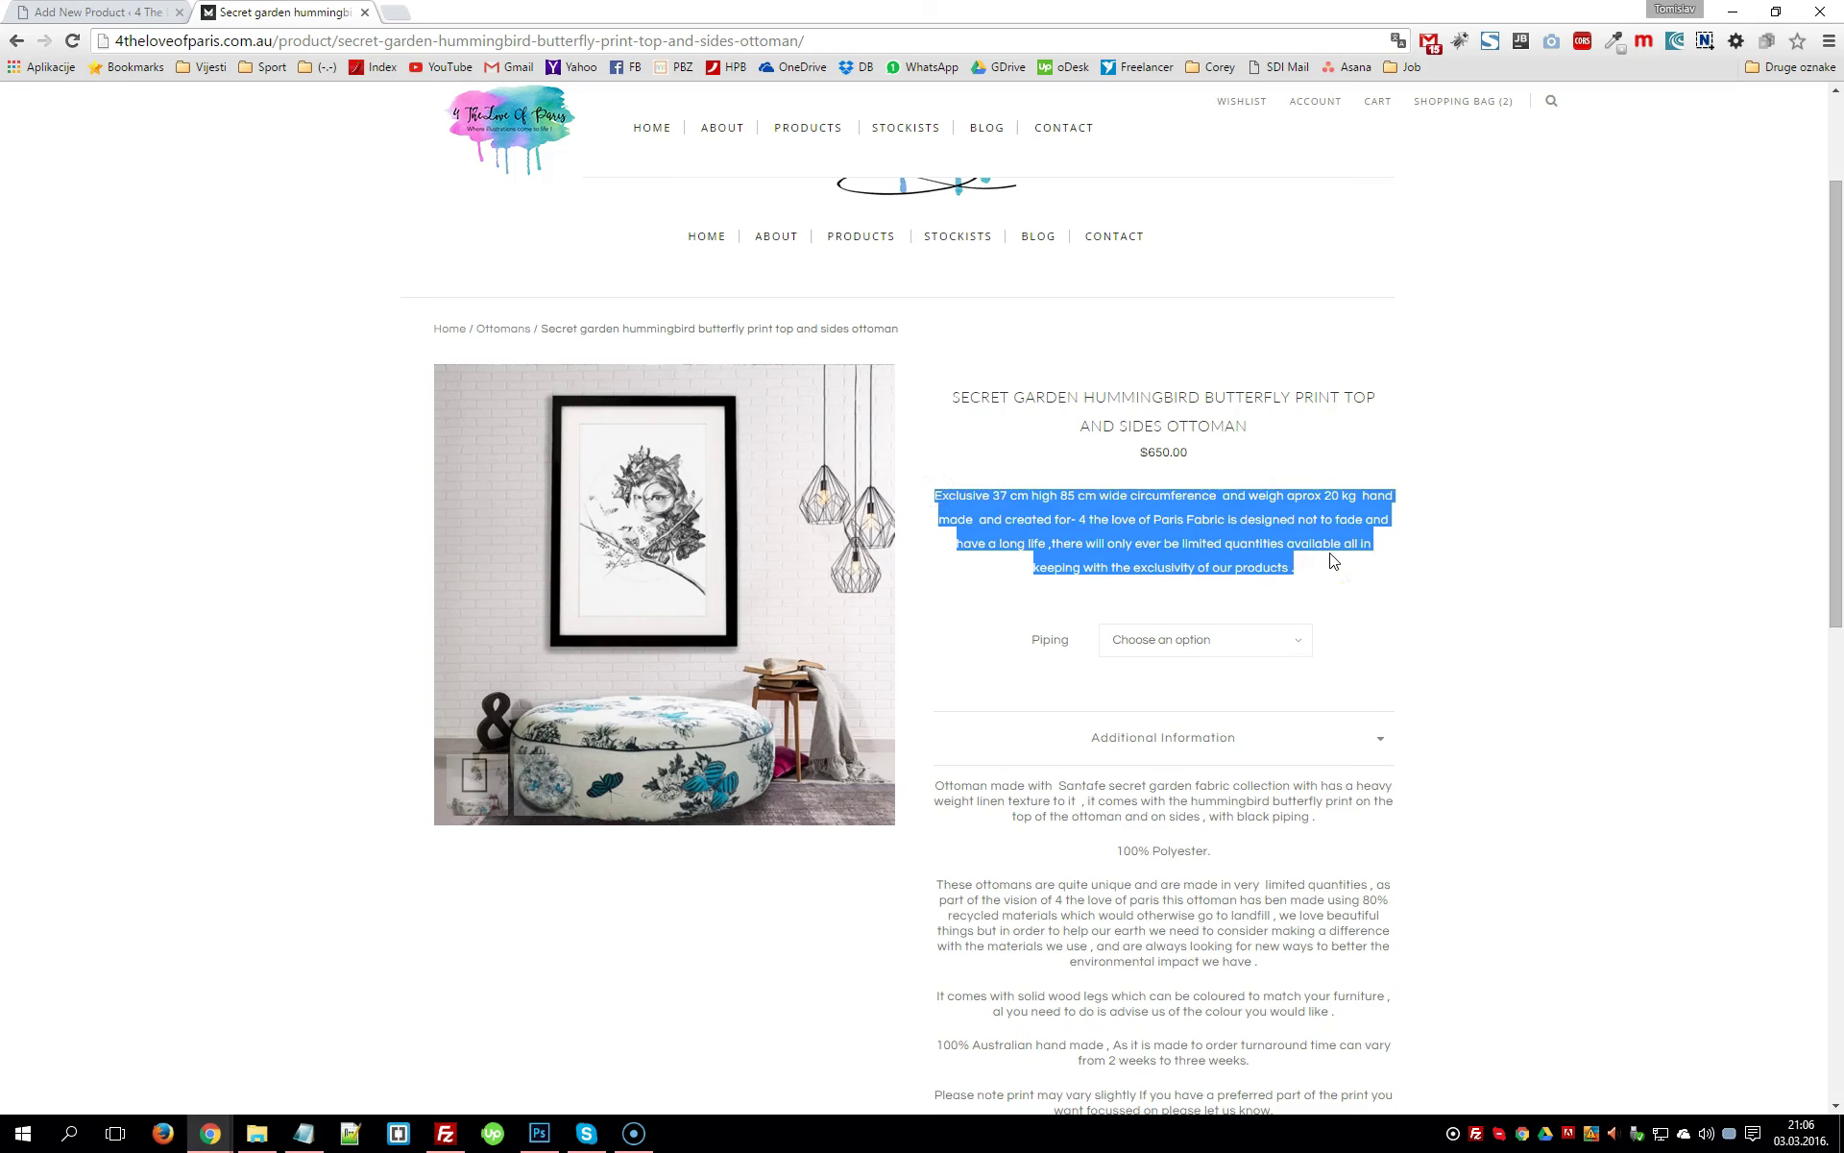
key(ctrl+shift+Tab)
scroll(523, 650, down, 4)
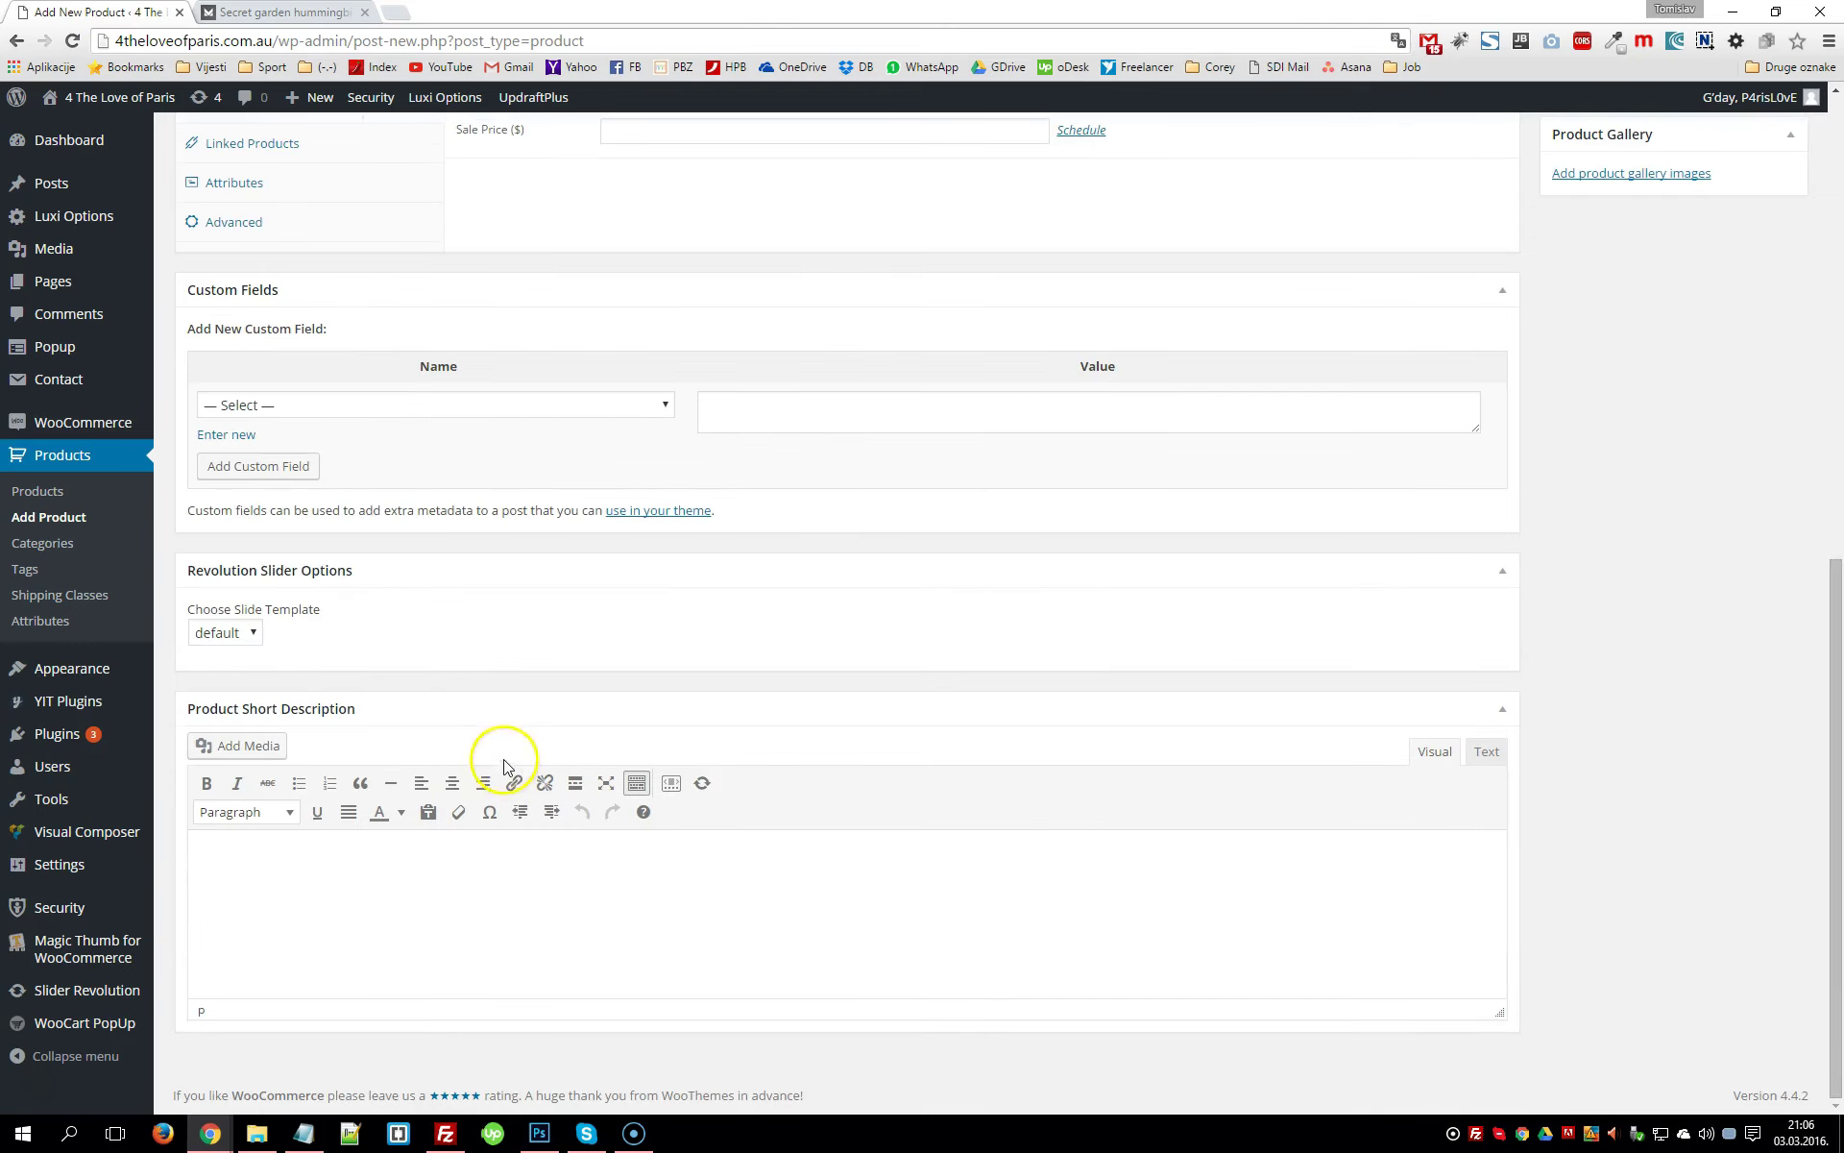
click(295, 892)
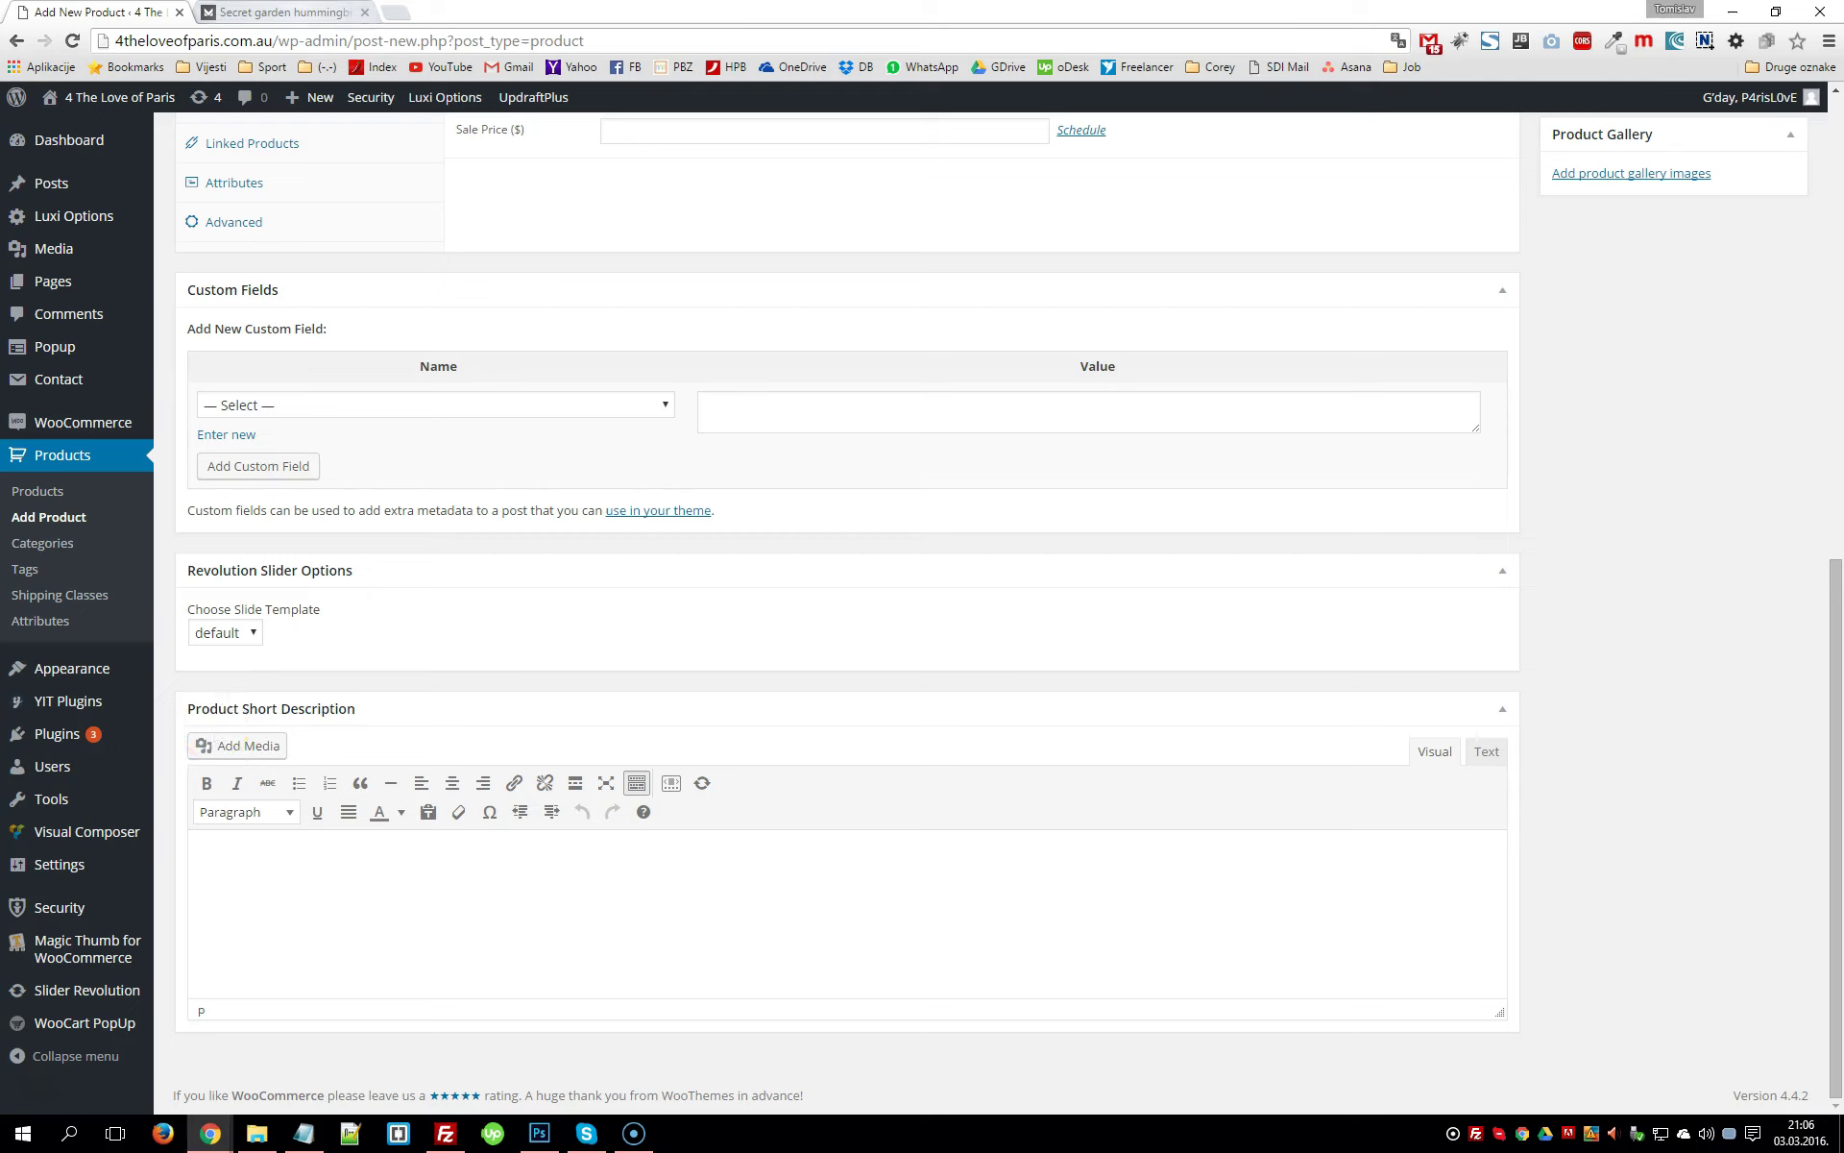
key(ctrl+Tab)
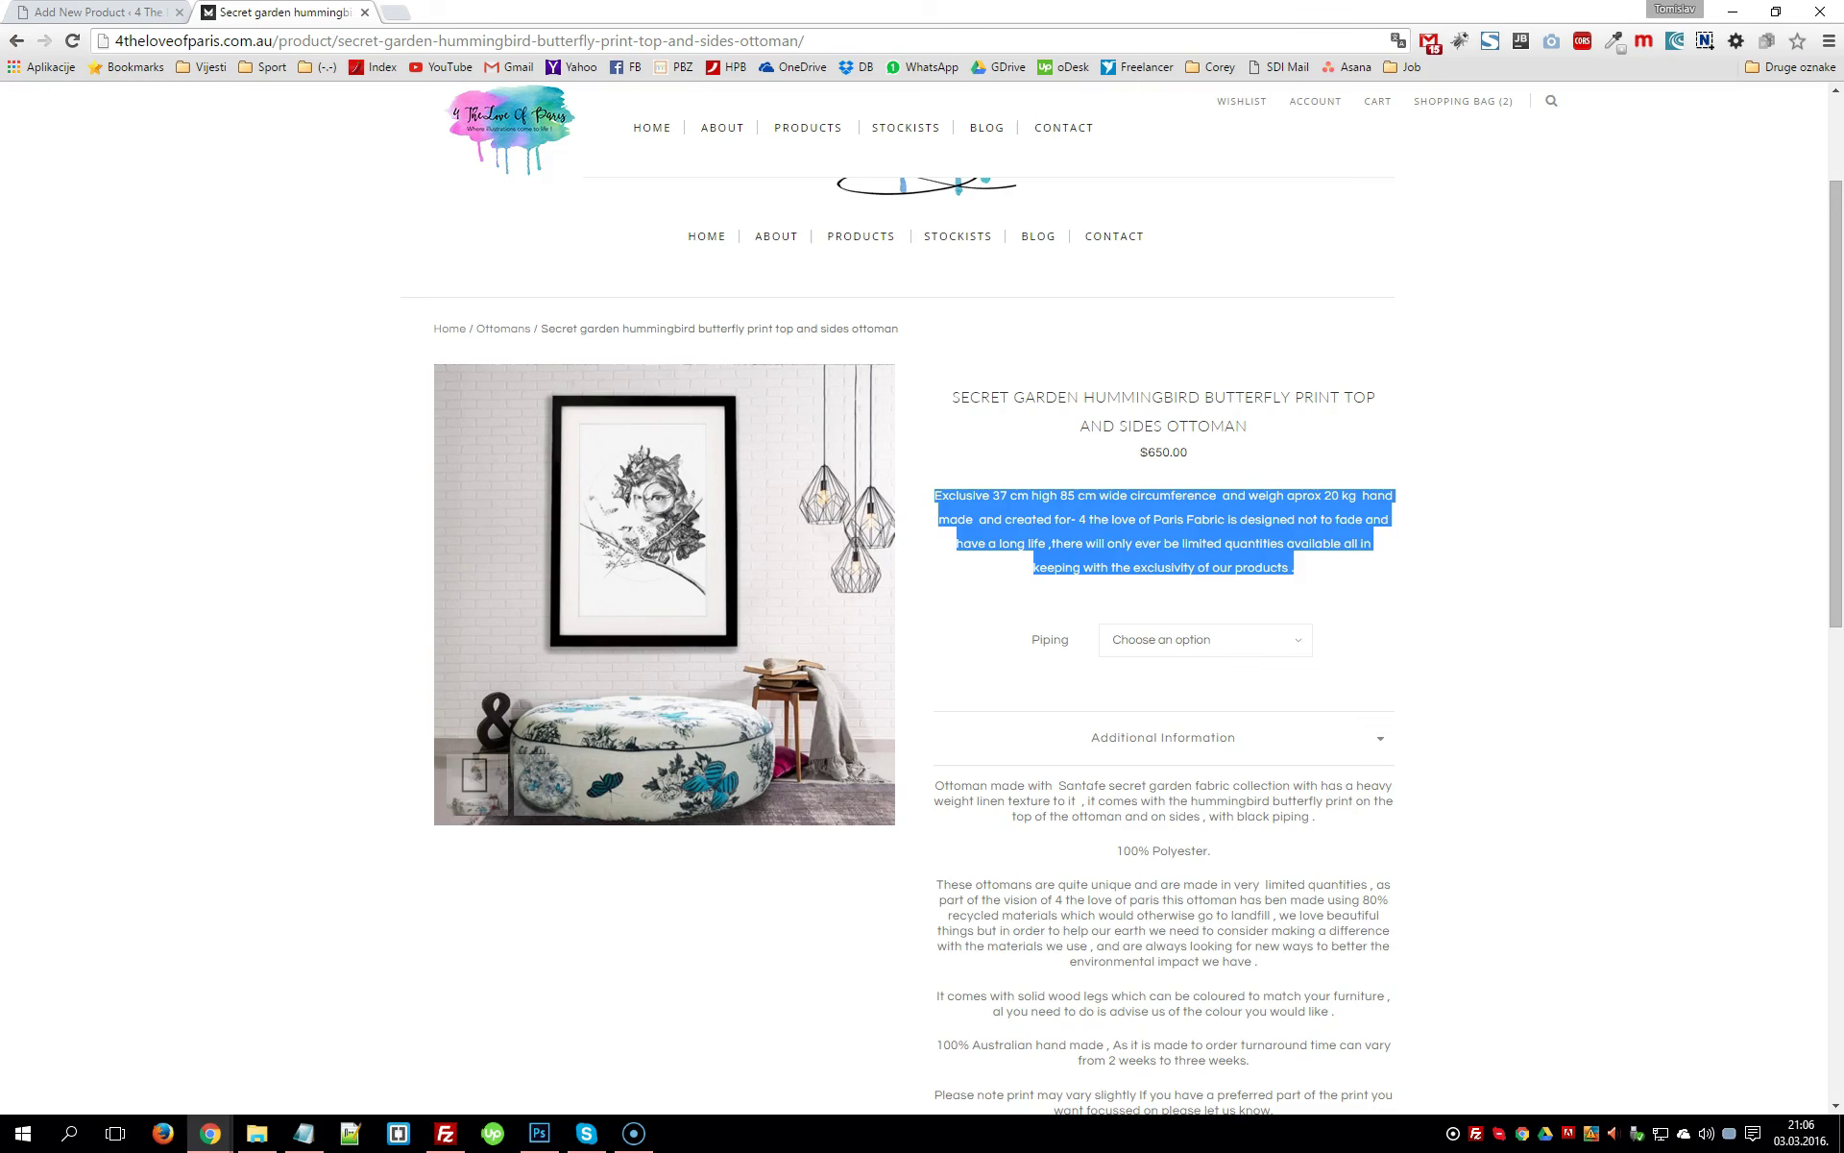
key(ctrl+Tab)
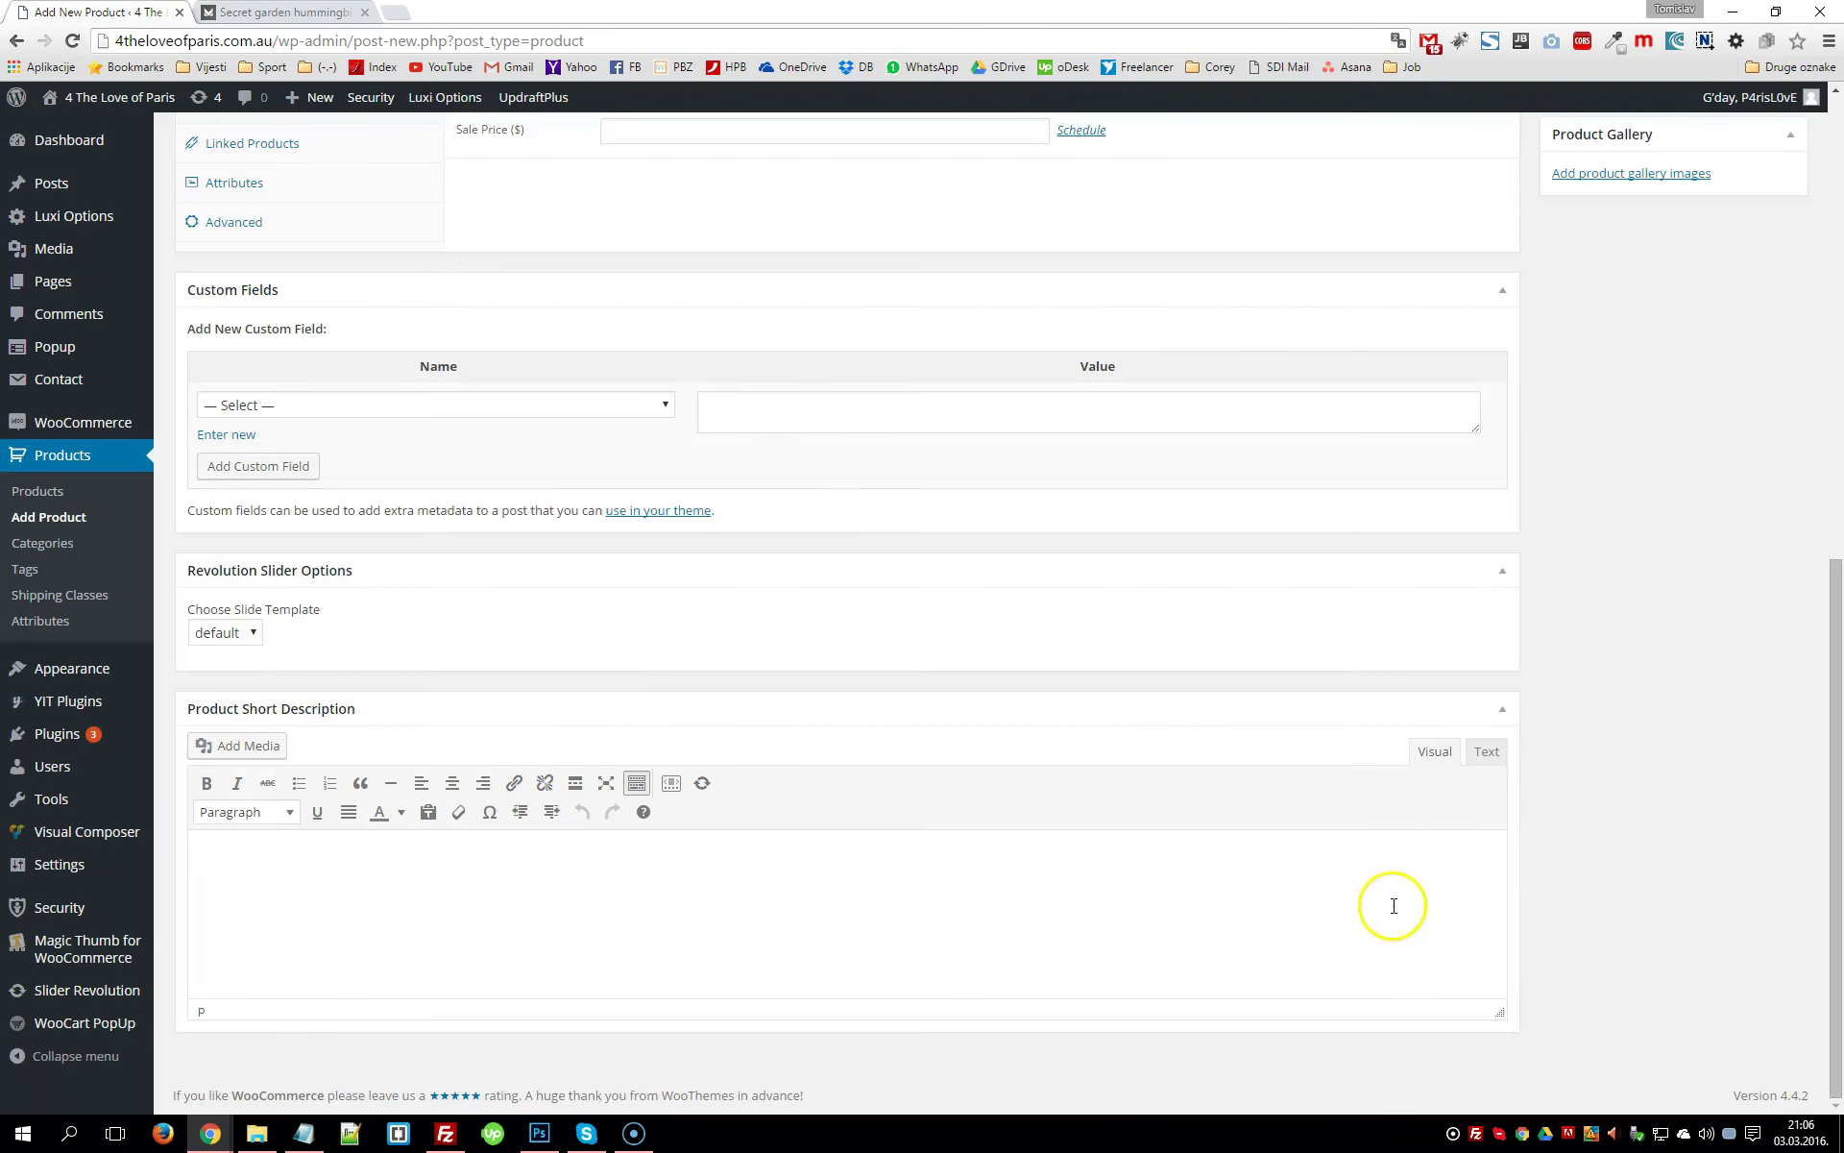
Review the form's category and tag options, and view the Product Image upload dialog without choosing a file
scroll(1395, 923, up, 5)
scroll(1588, 656, up, 2)
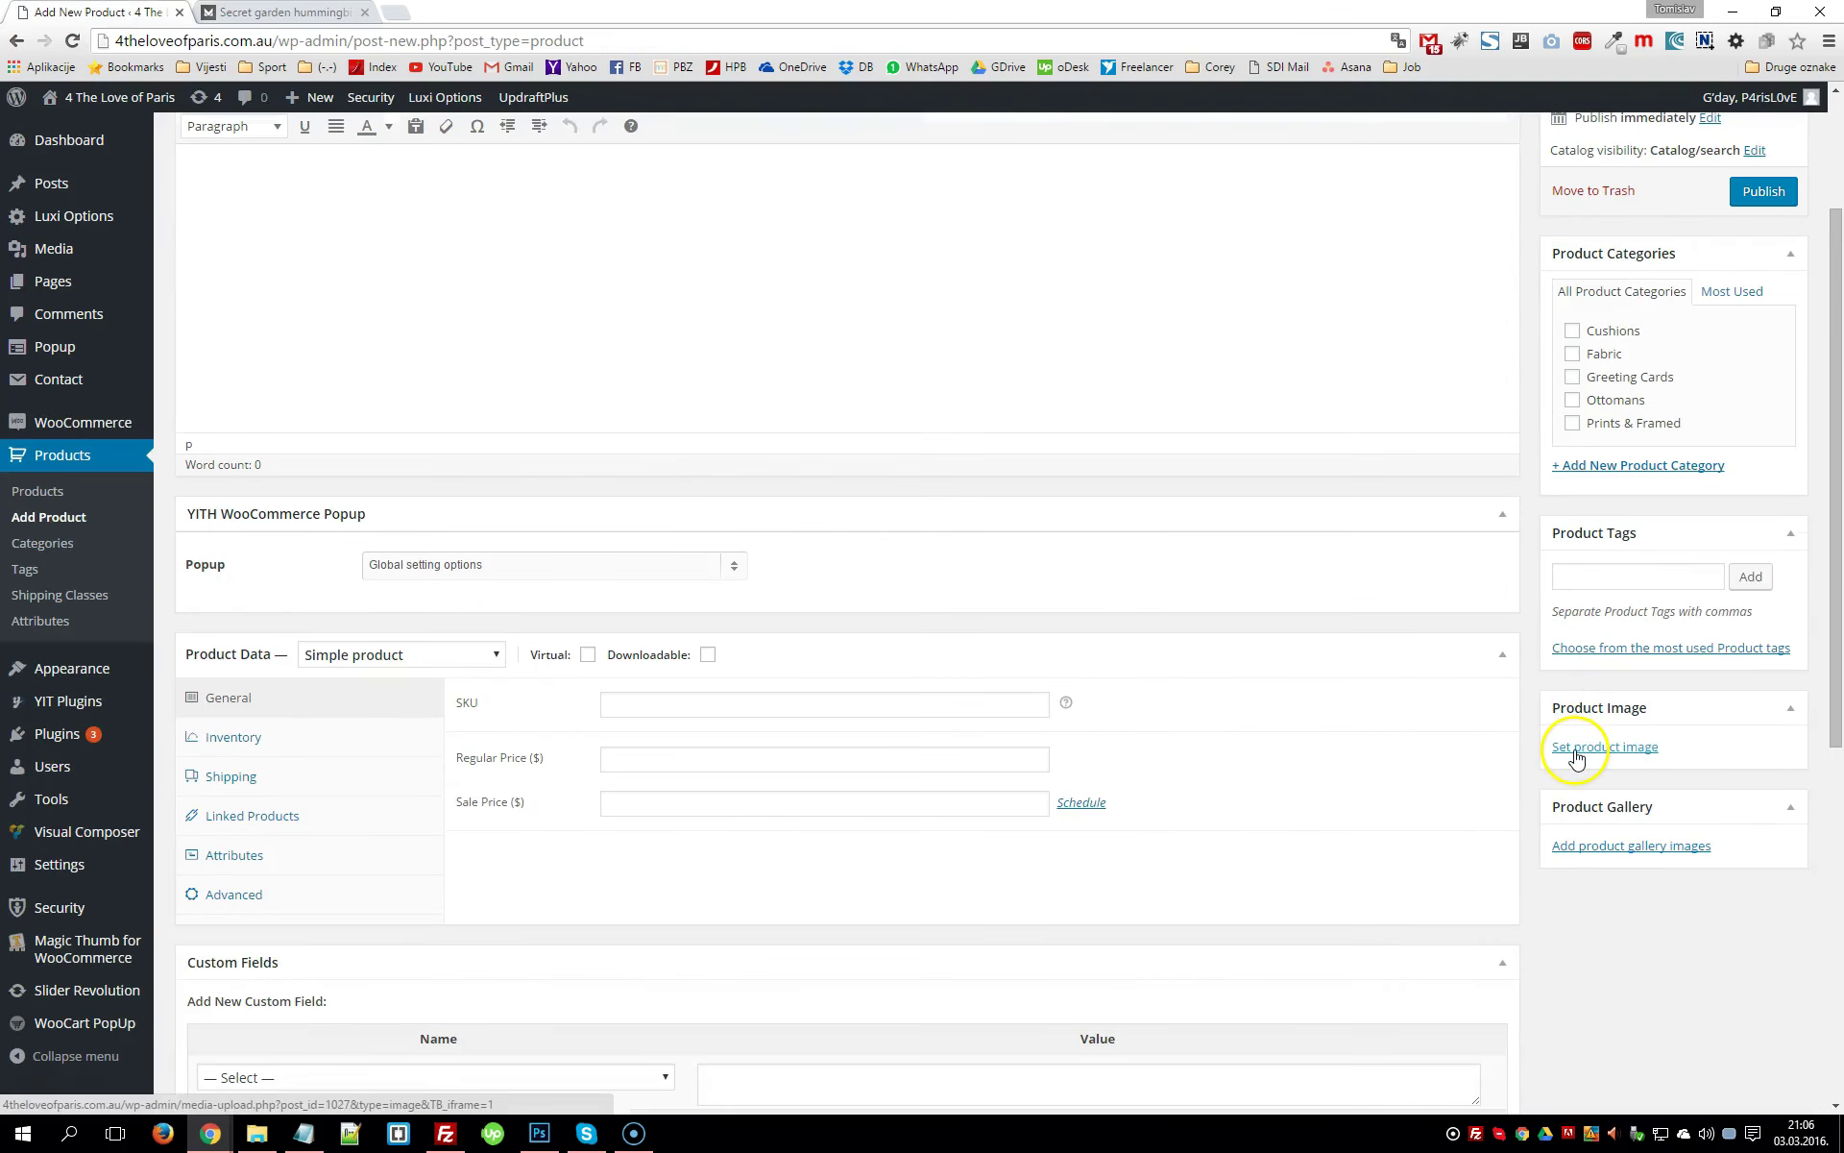
scroll(1600, 408, up, 2)
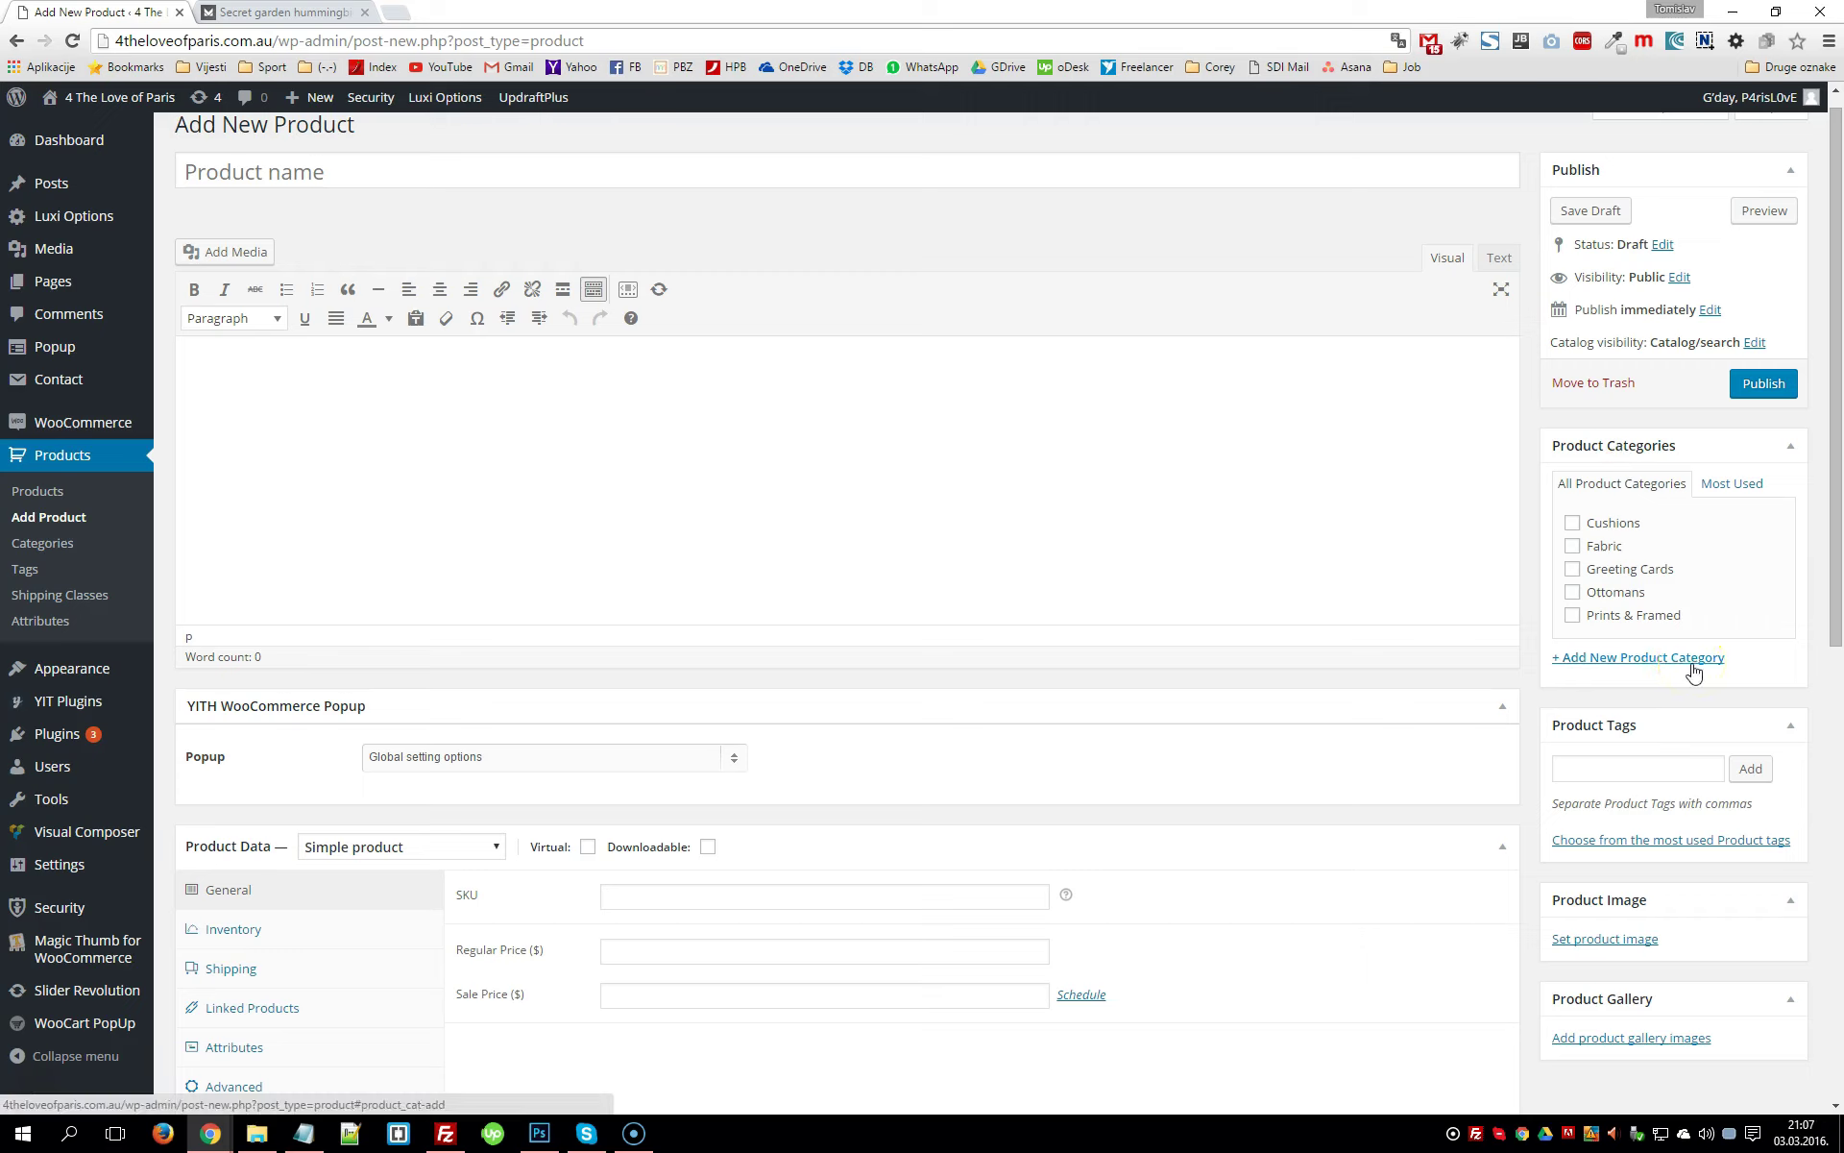
click(1611, 943)
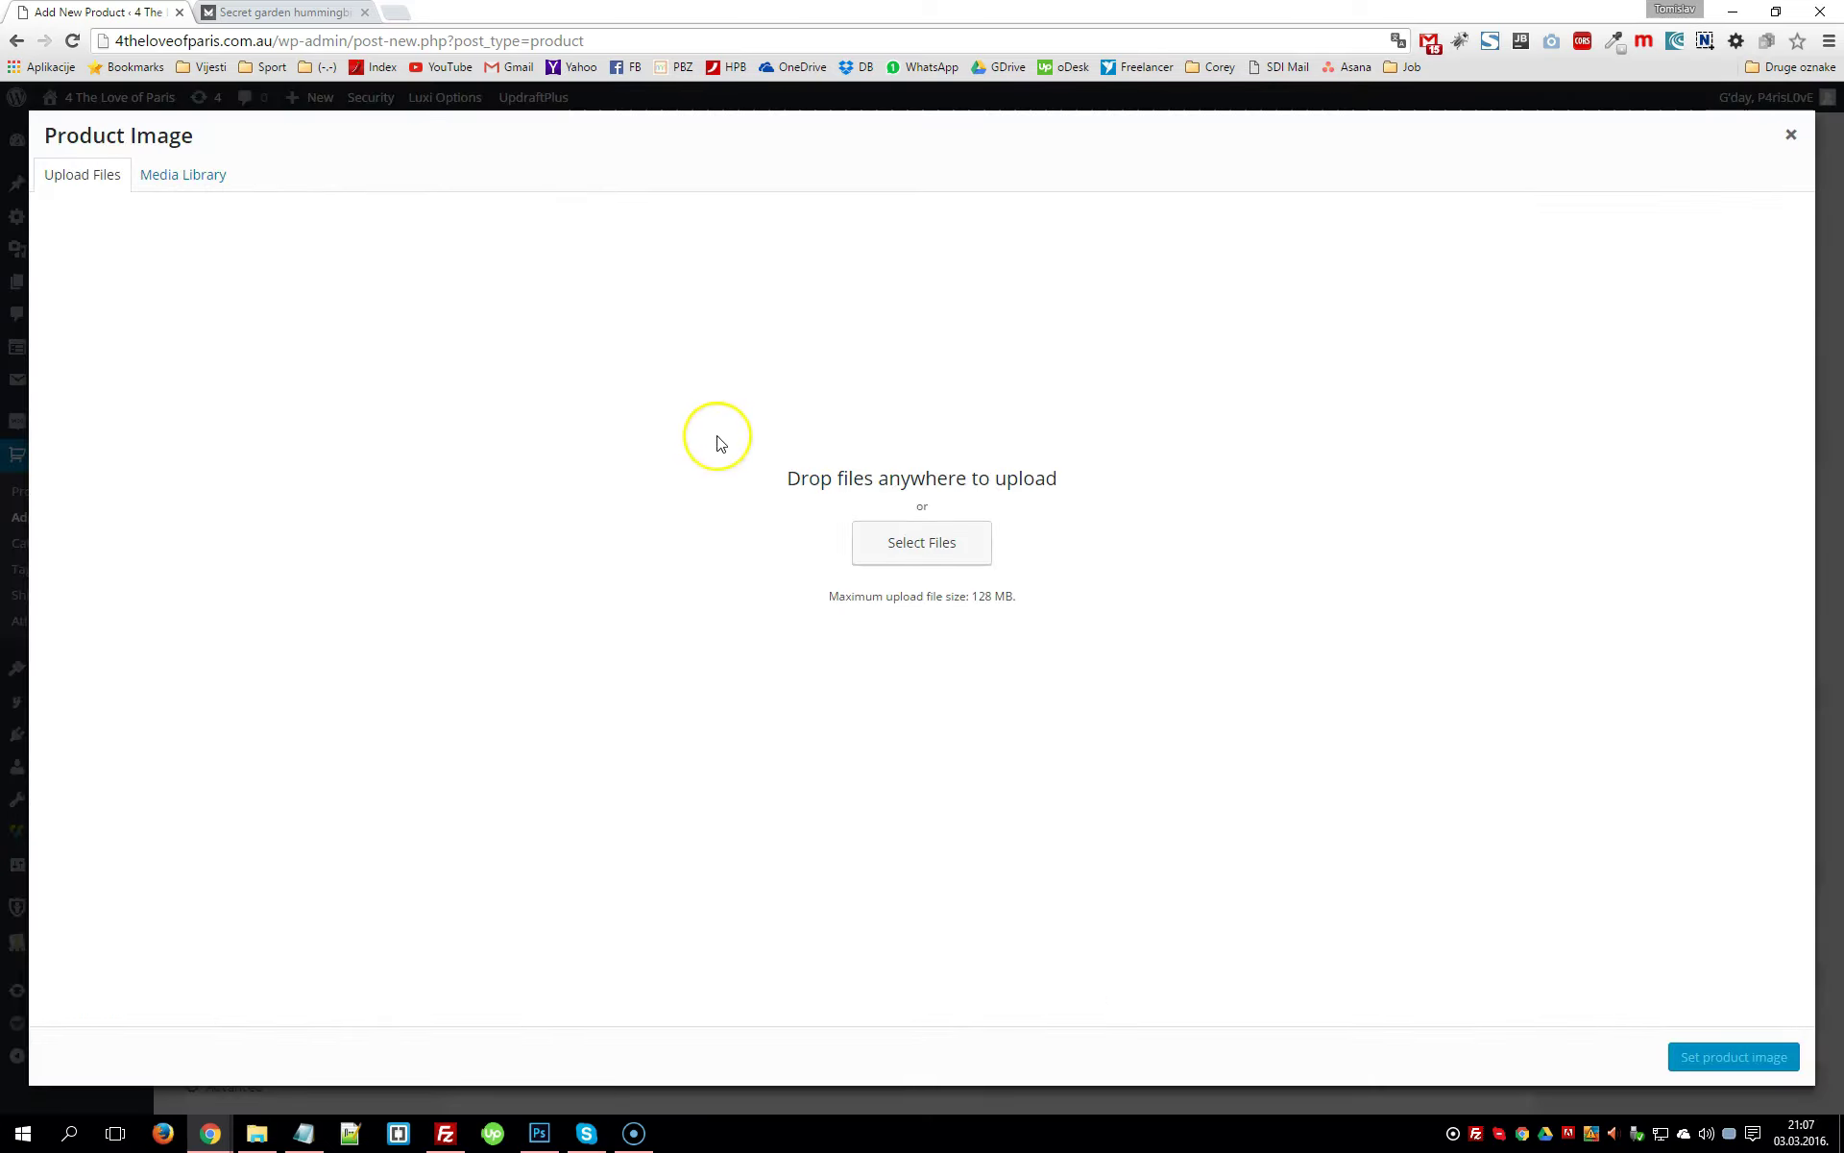
click(1782, 141)
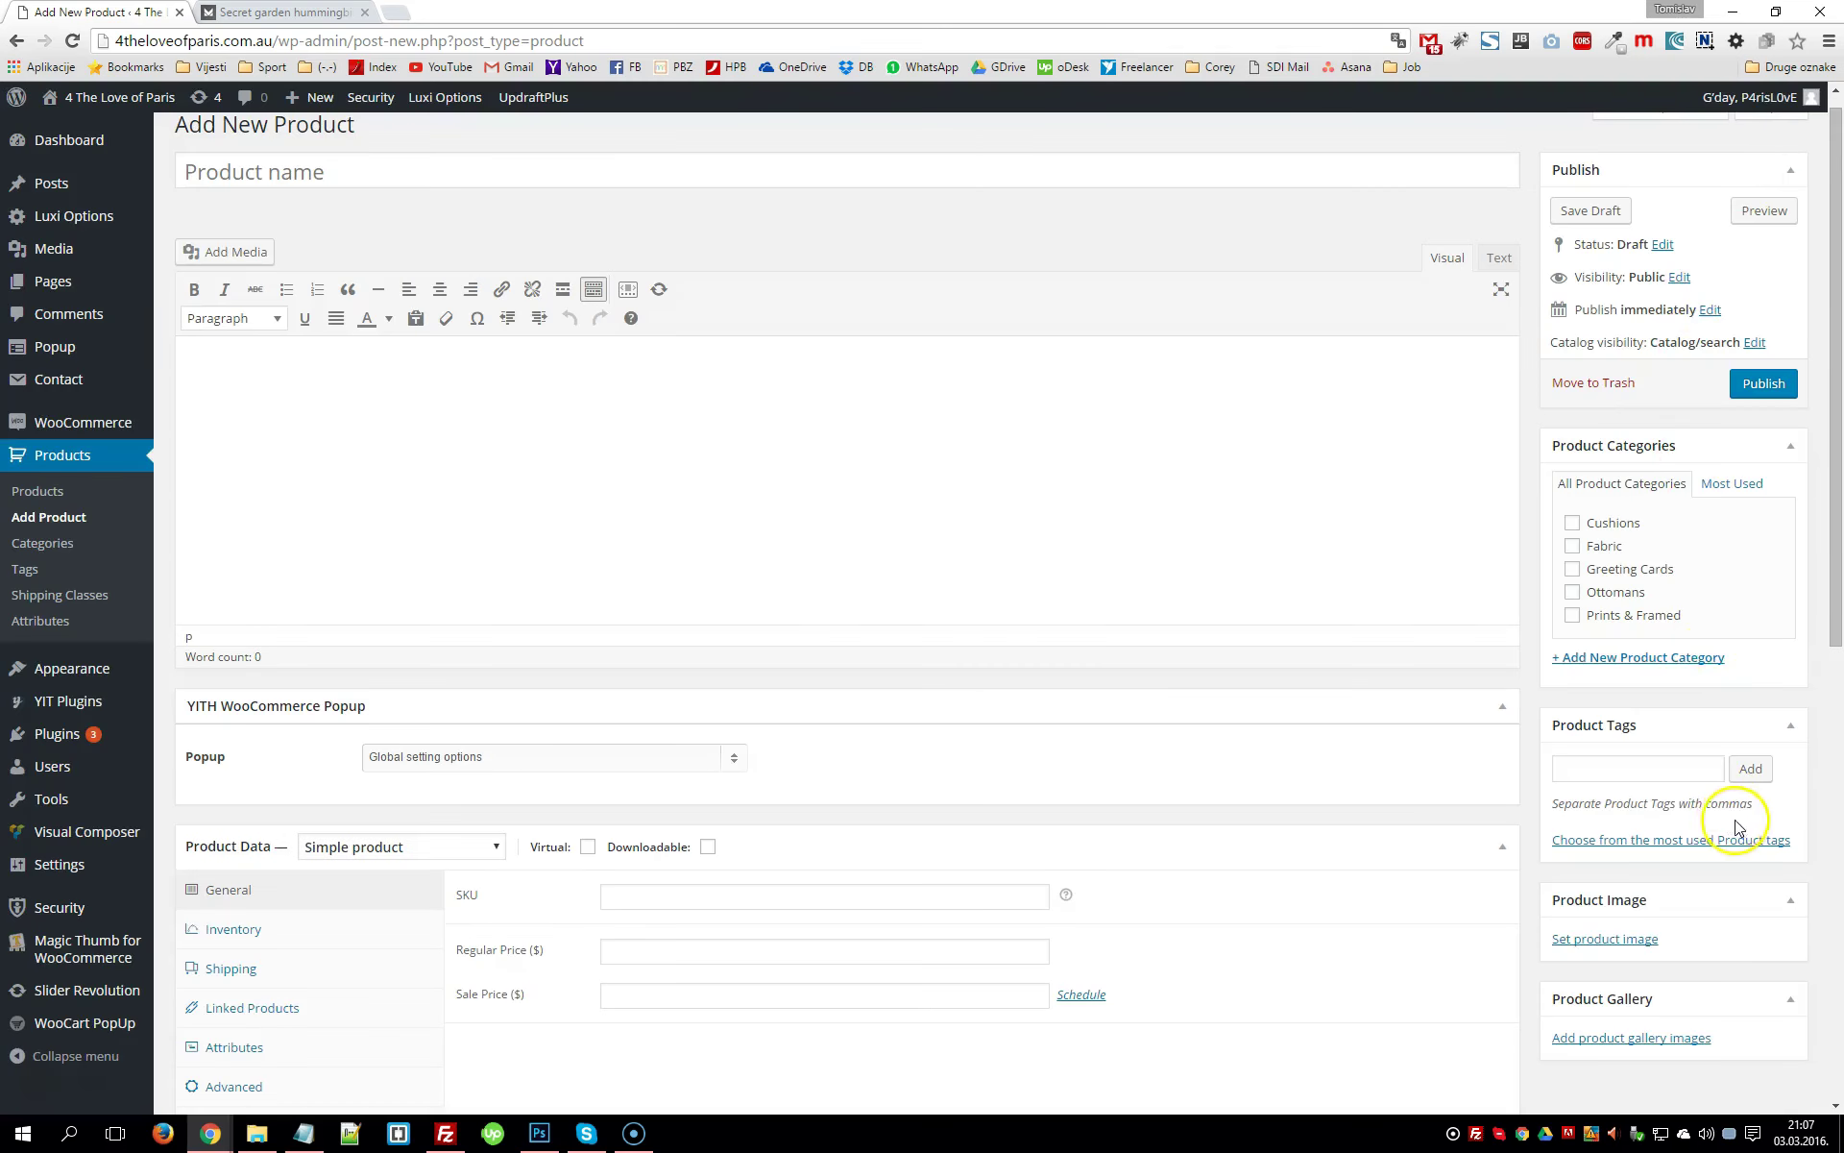
Check the form's Product Gallery option against the ottoman's live gallery by viewing its top-view image
scroll(1719, 836, down, 2)
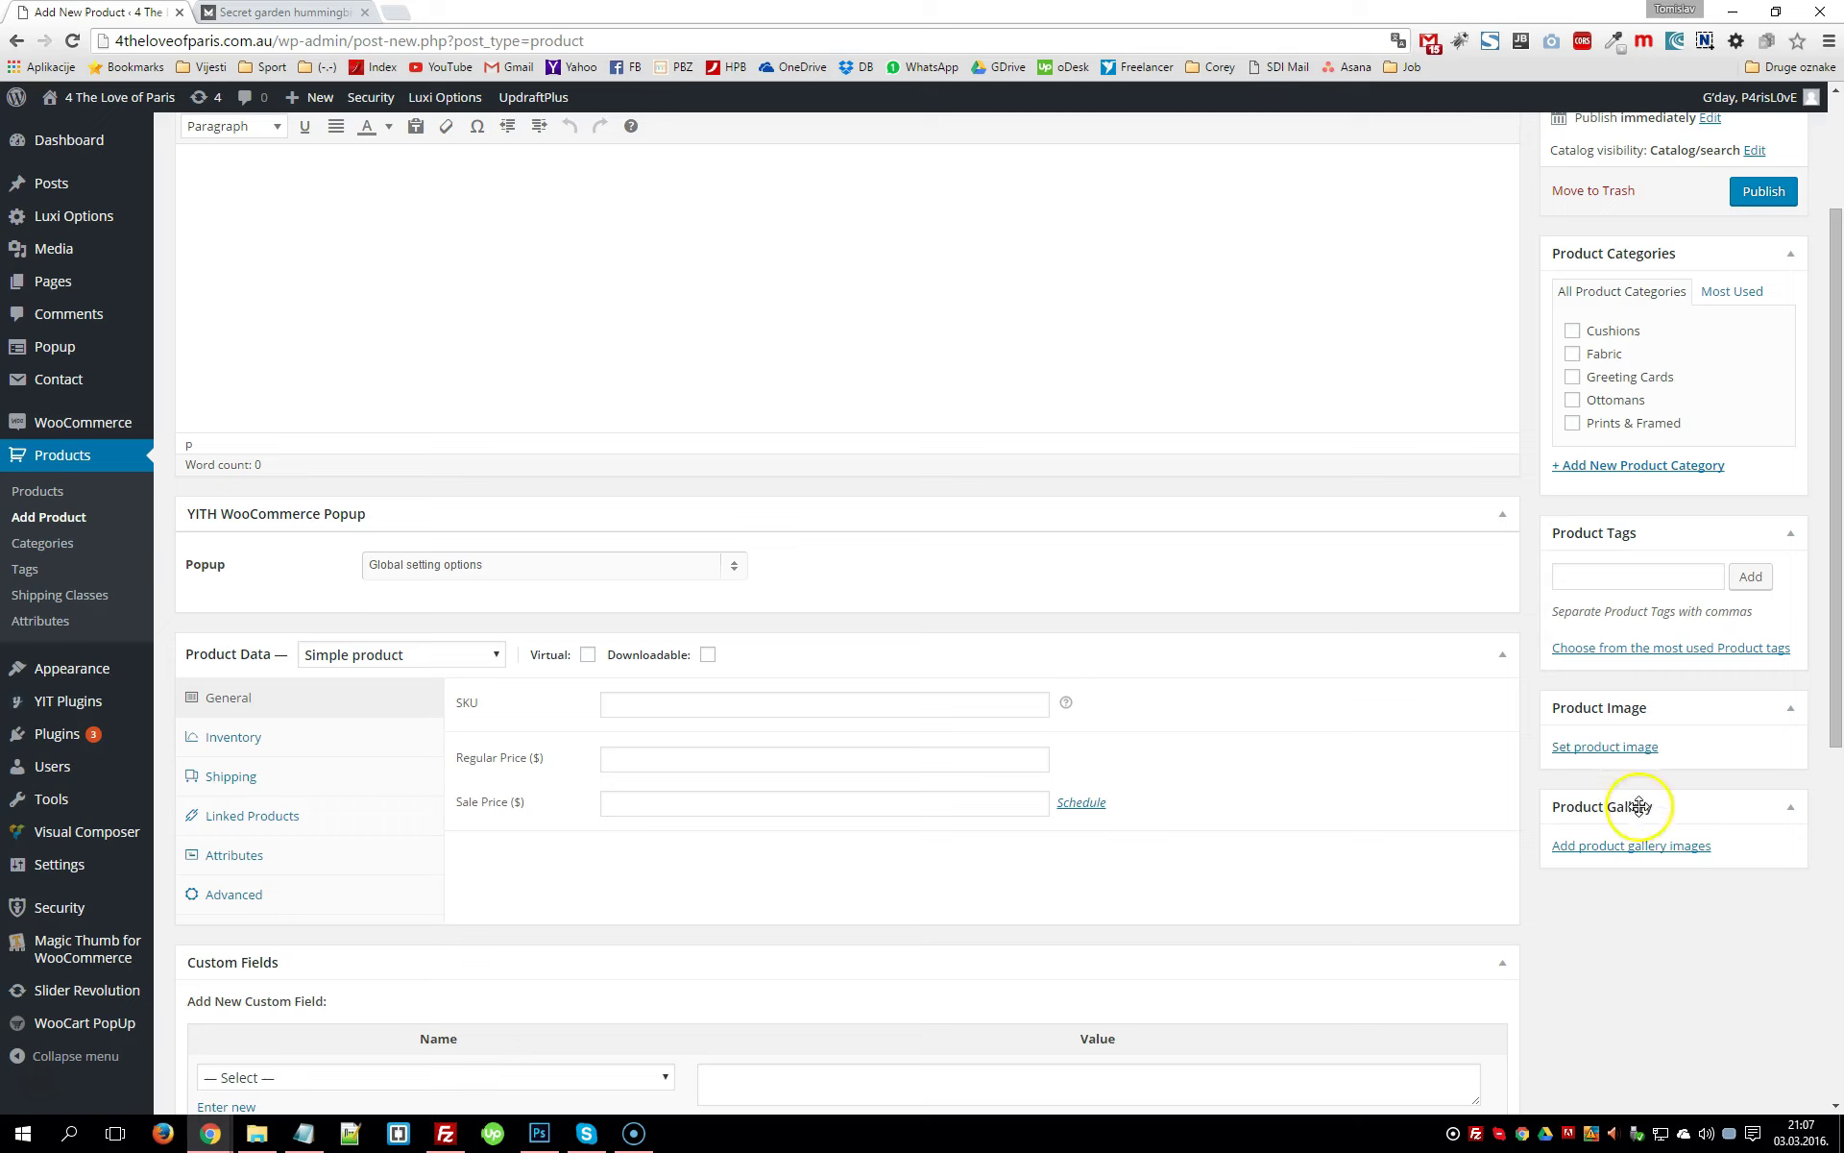
click(1665, 847)
click(278, 12)
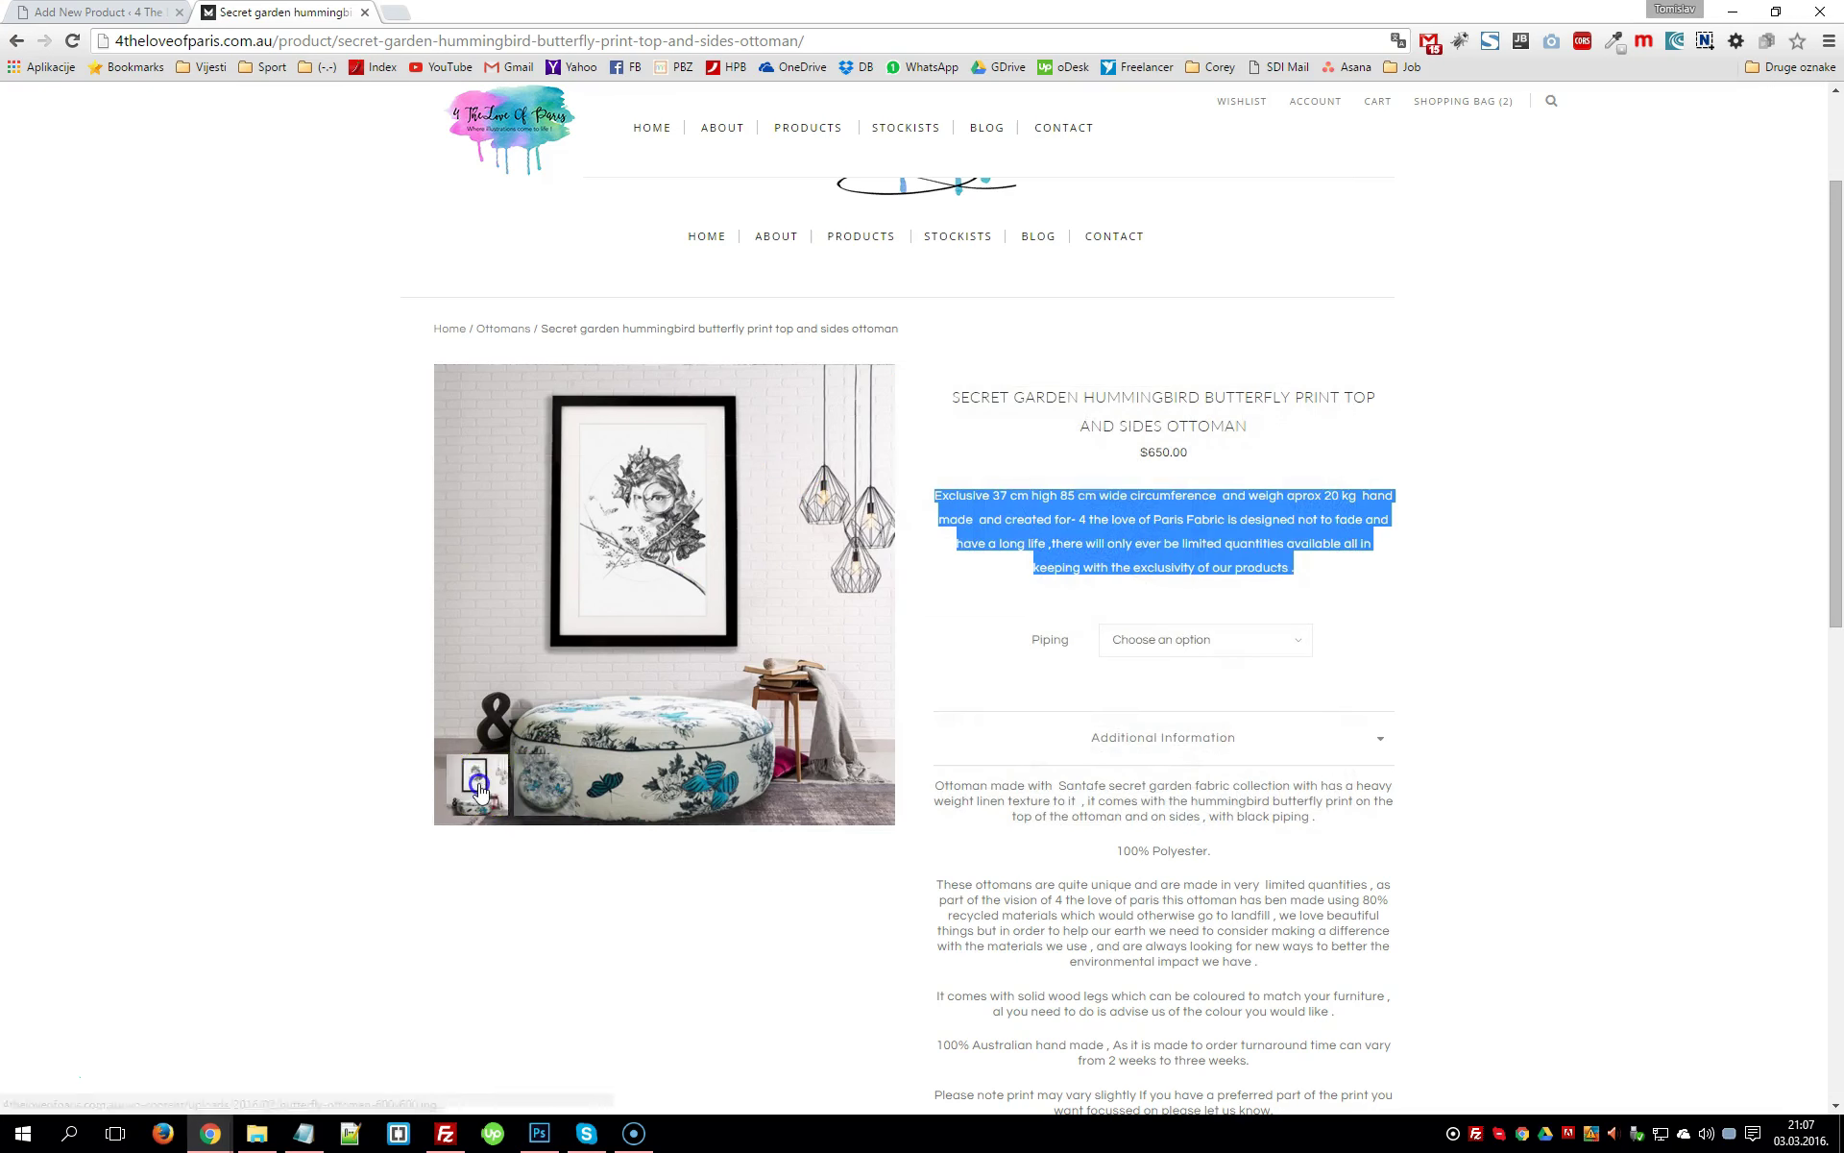
click(536, 781)
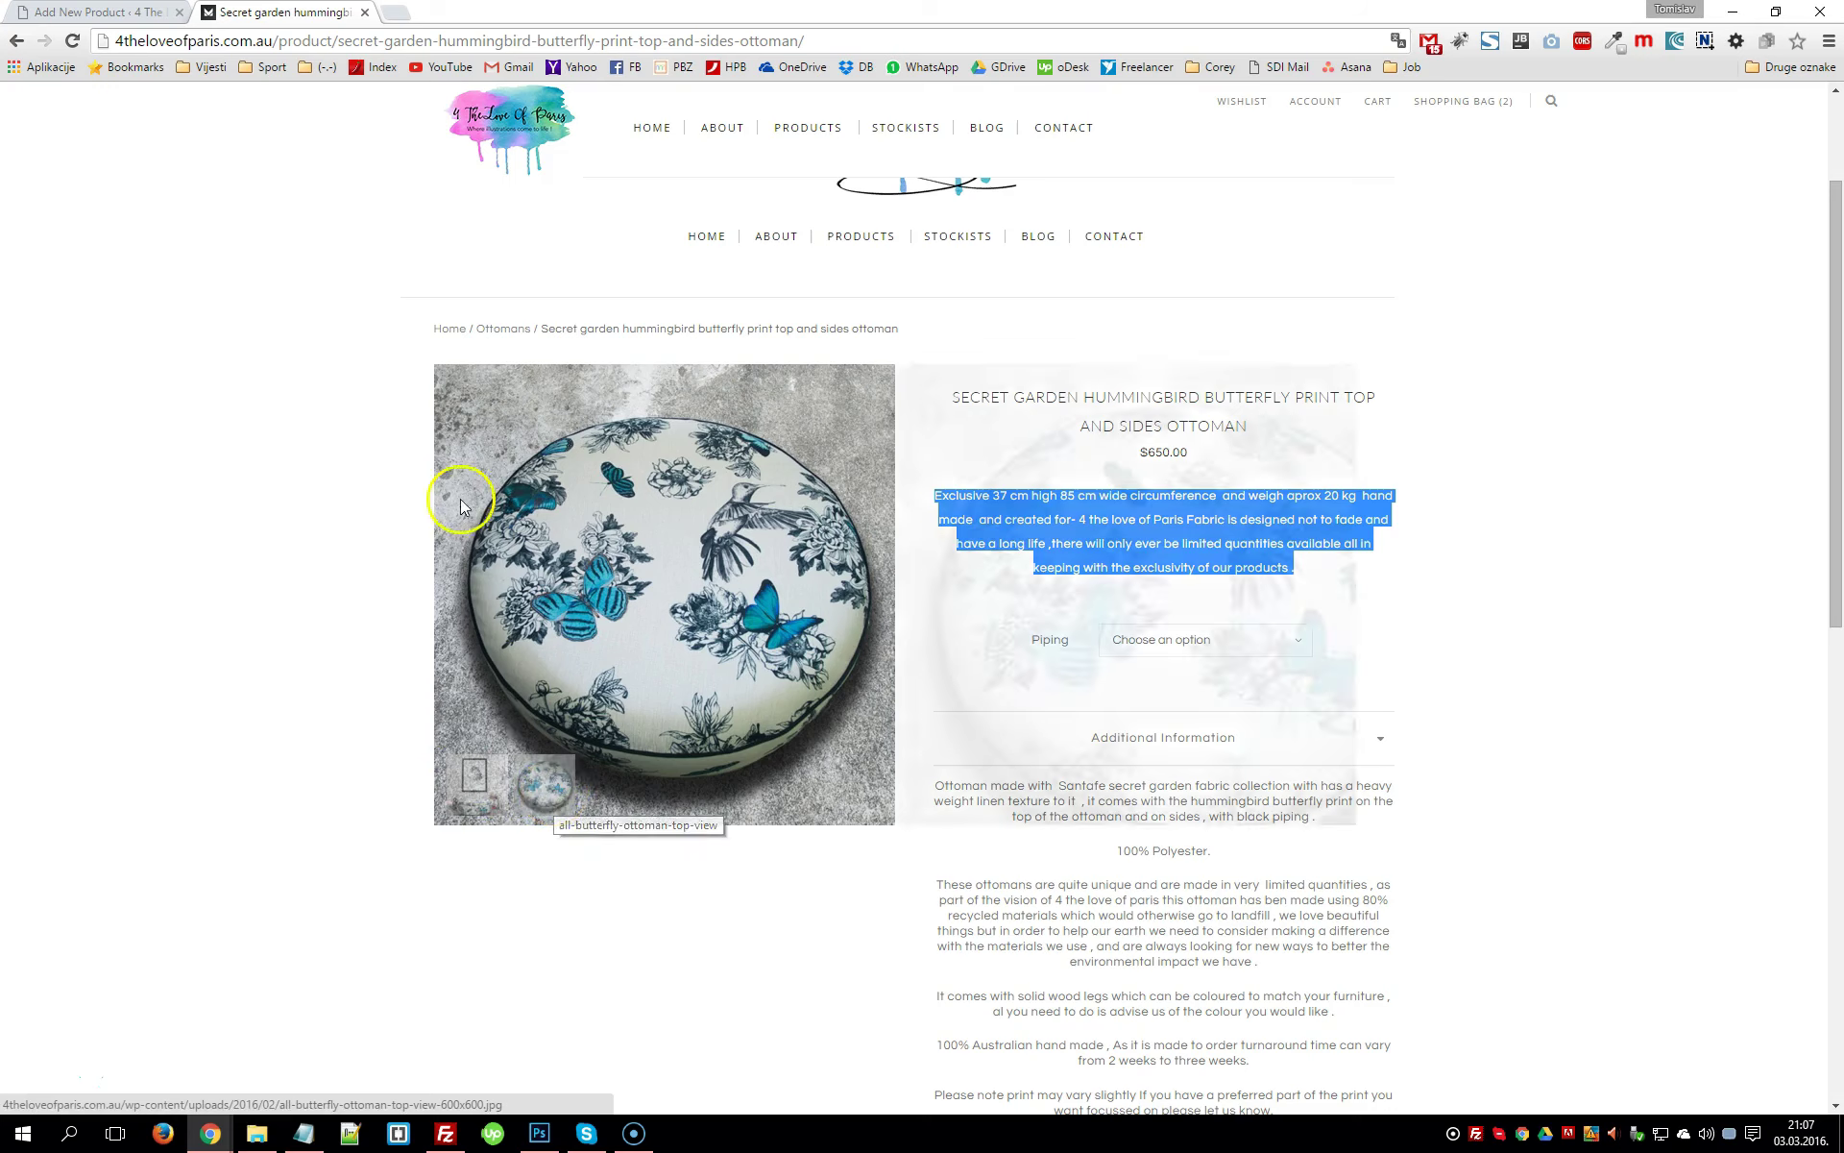
key(ctrl+Tab)
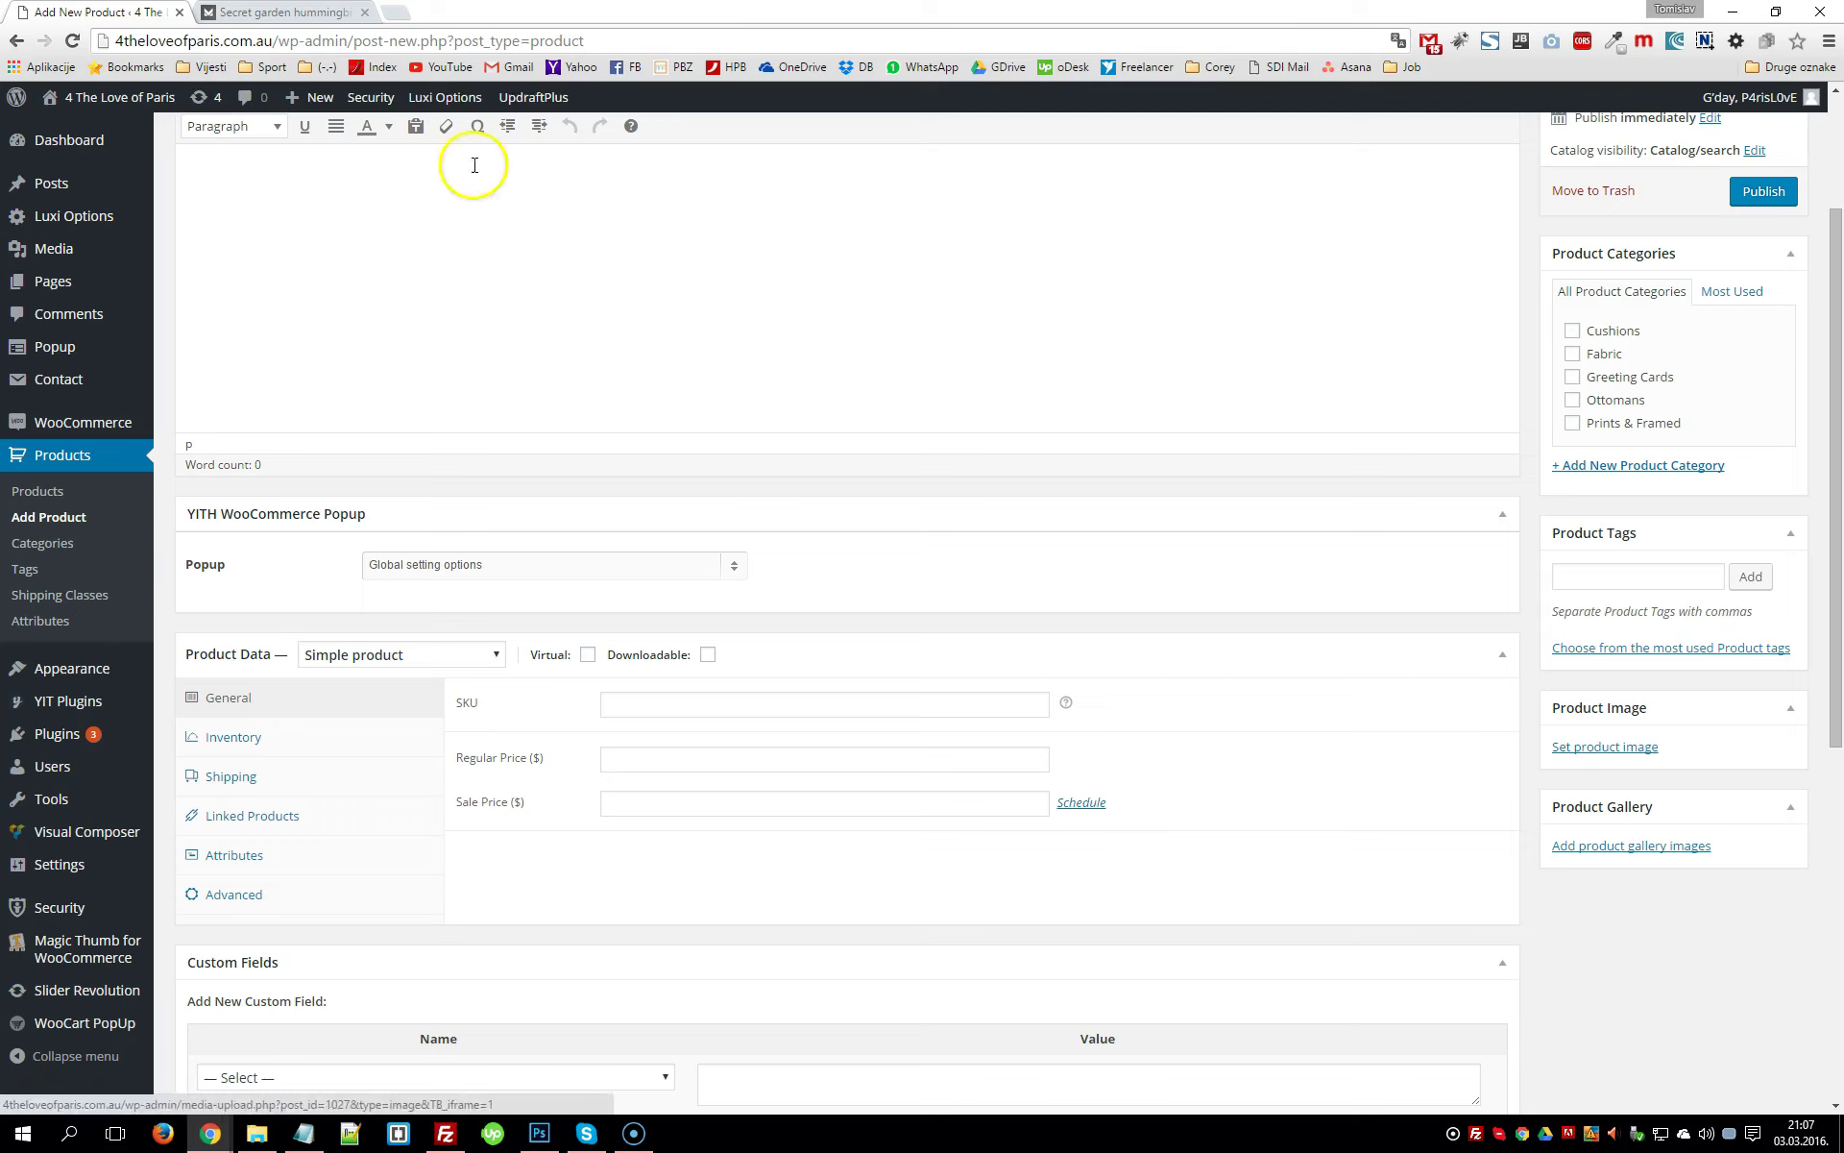
Try the Black and White Piping options on the live ottoman page, leaving Black selected
click(279, 12)
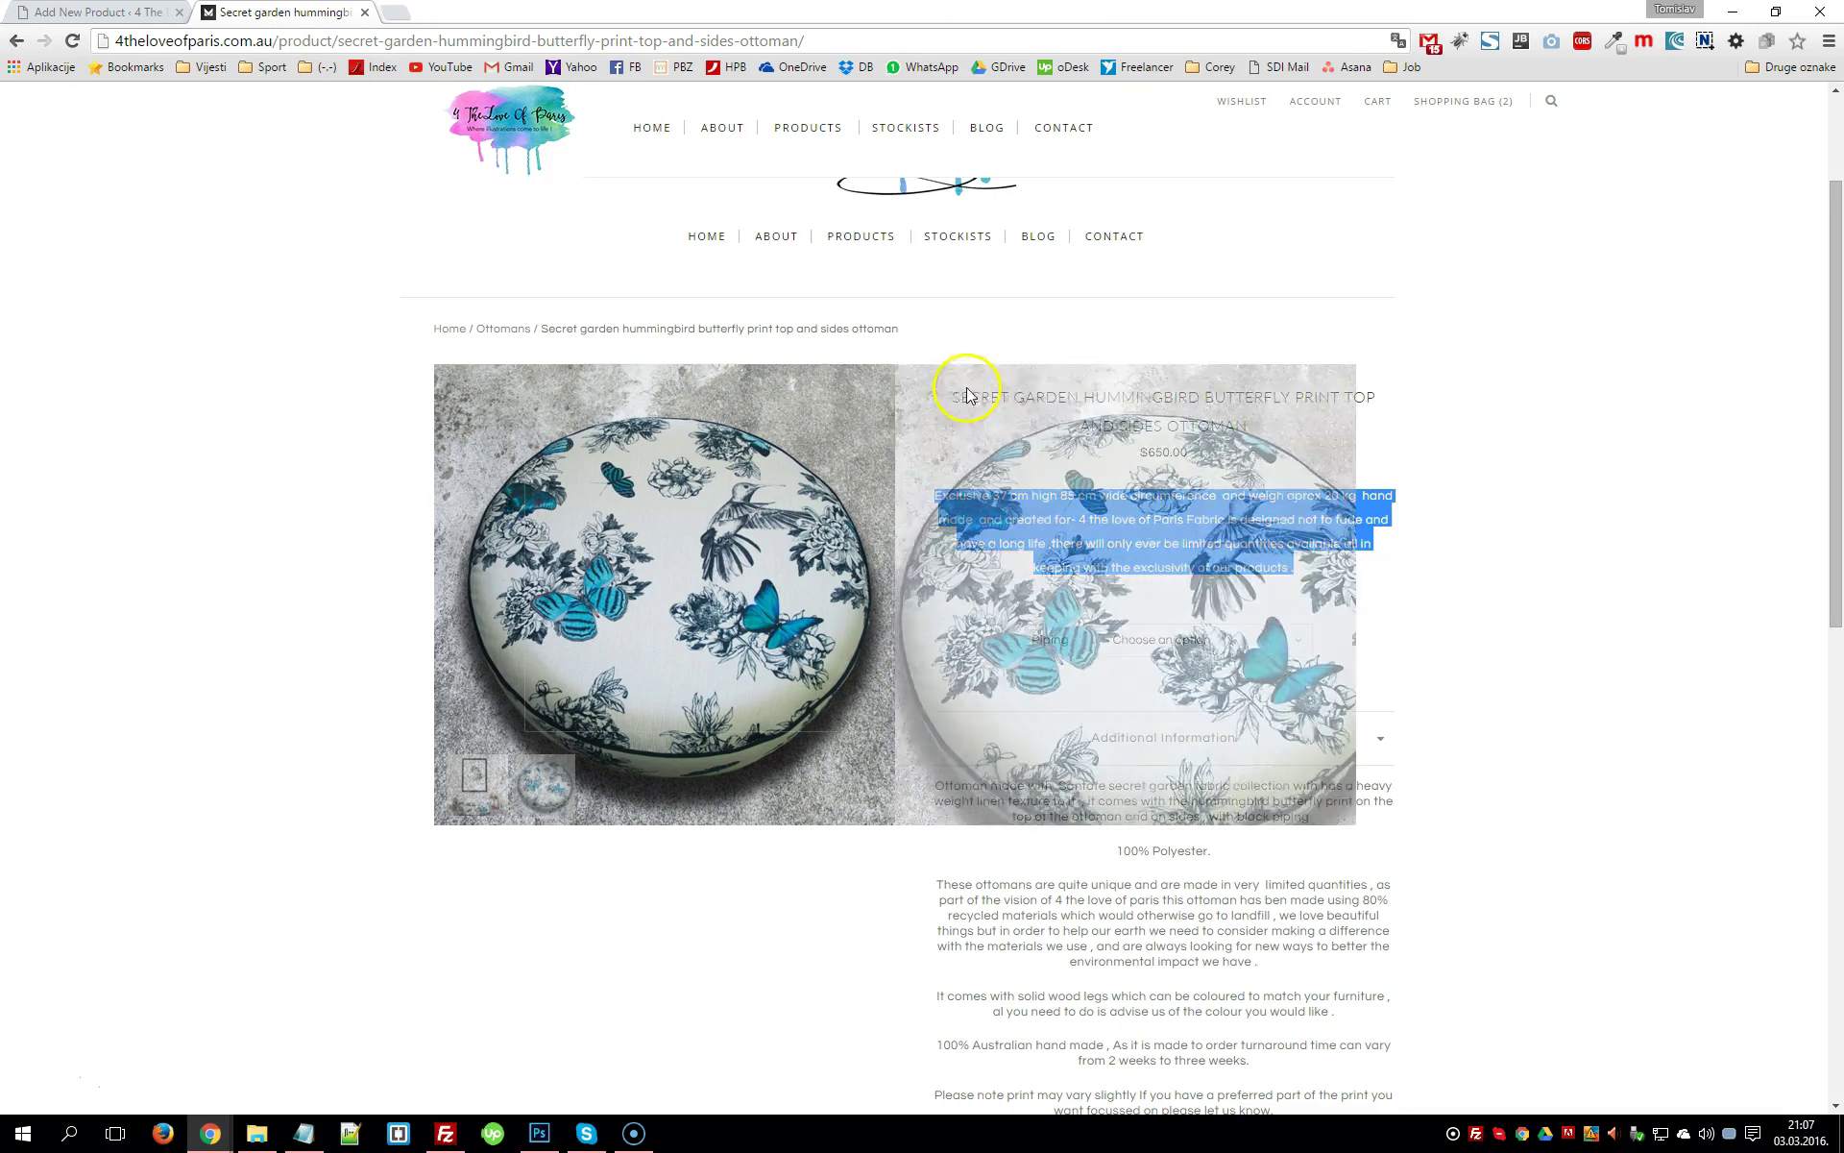
click(1209, 640)
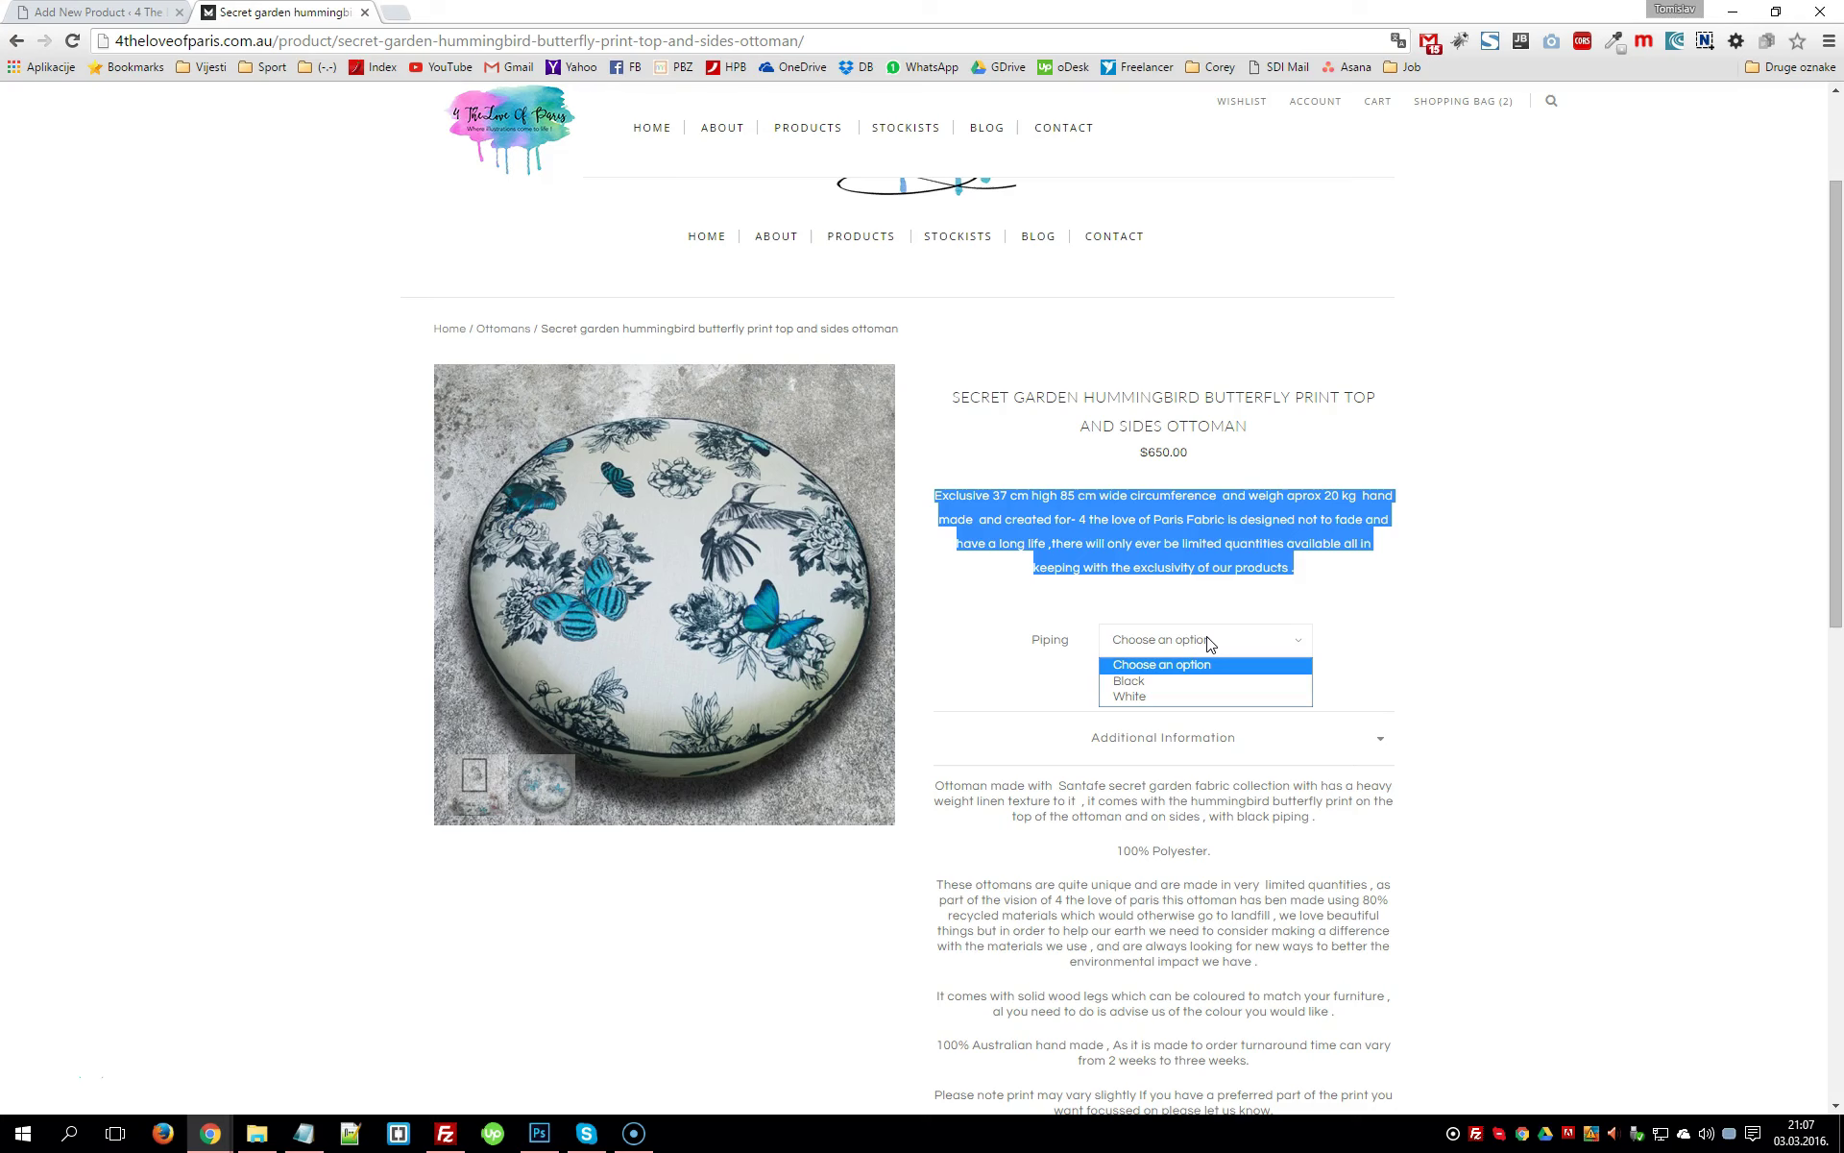
click(1326, 588)
click(1199, 638)
click(1165, 680)
click(1162, 644)
click(1168, 697)
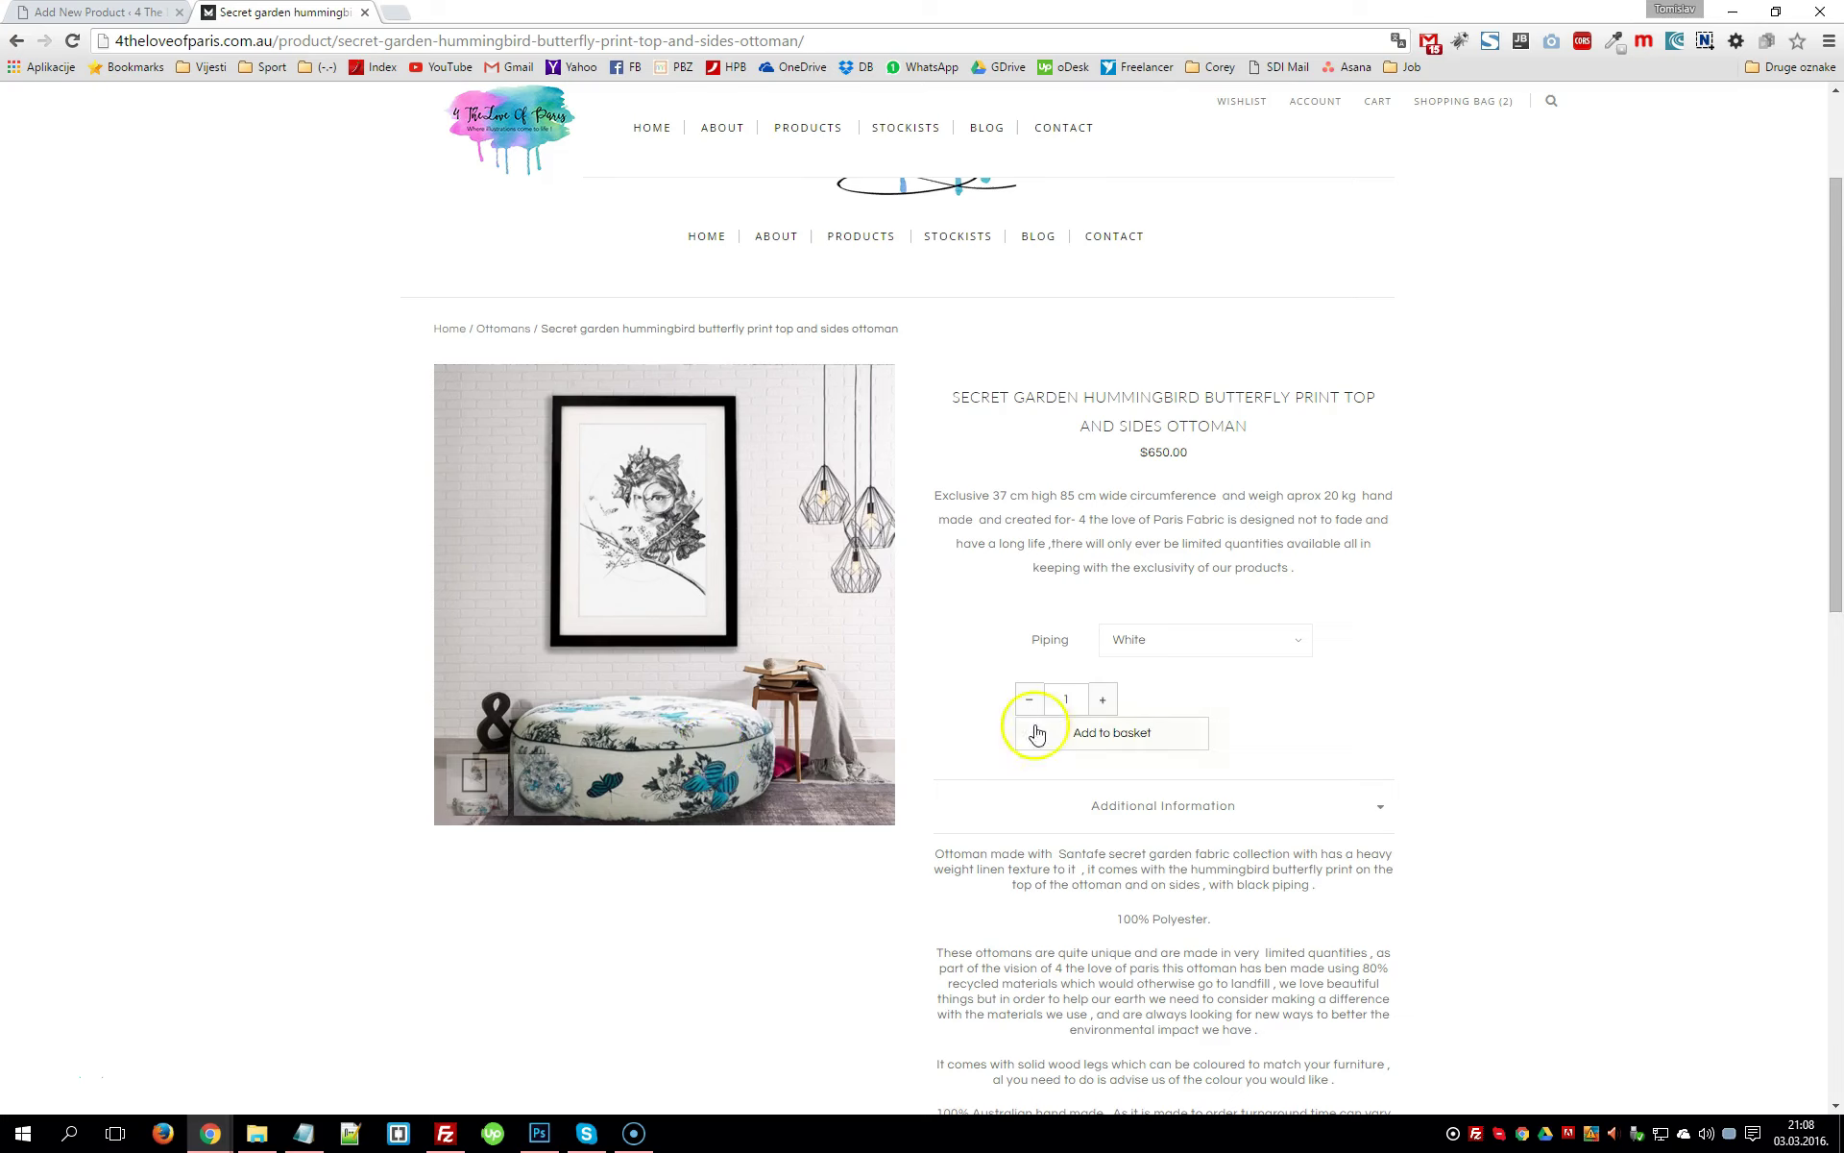
click(1118, 641)
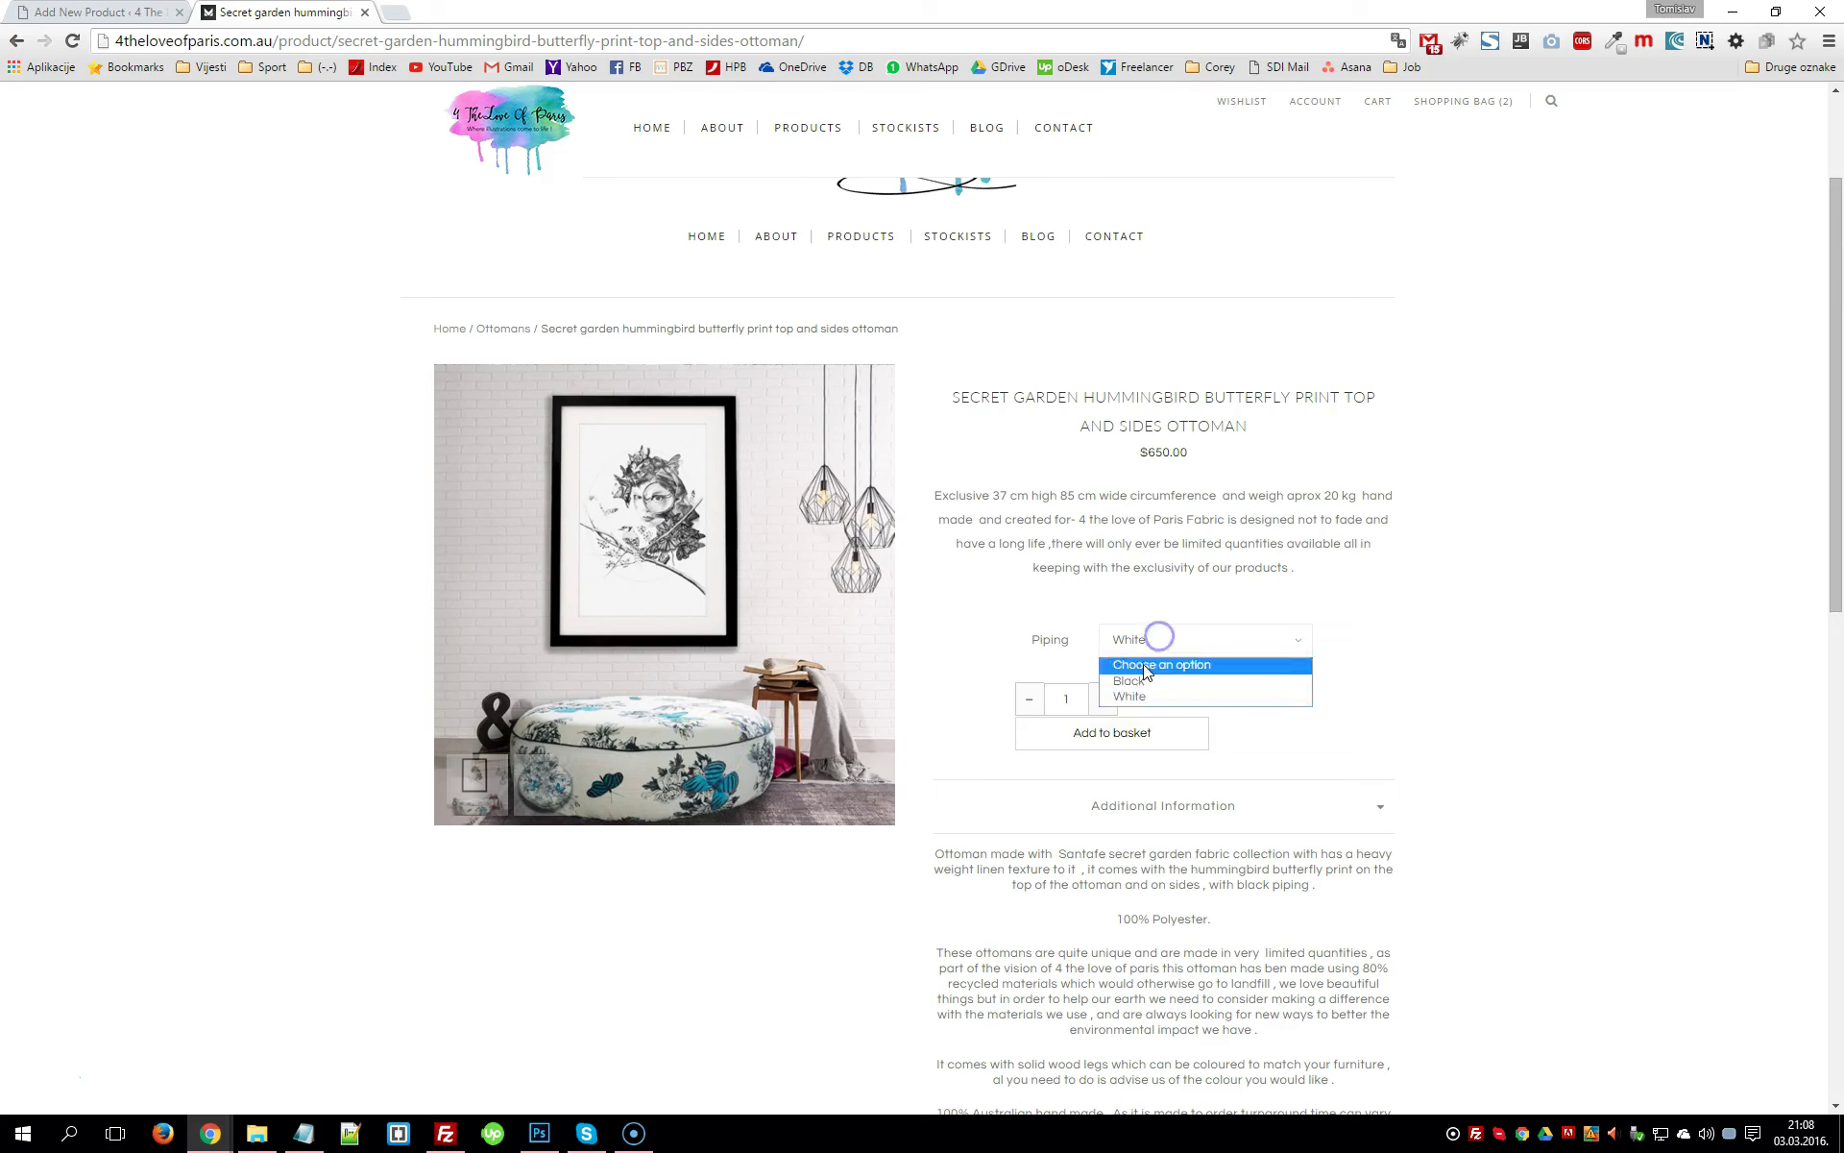
click(1136, 684)
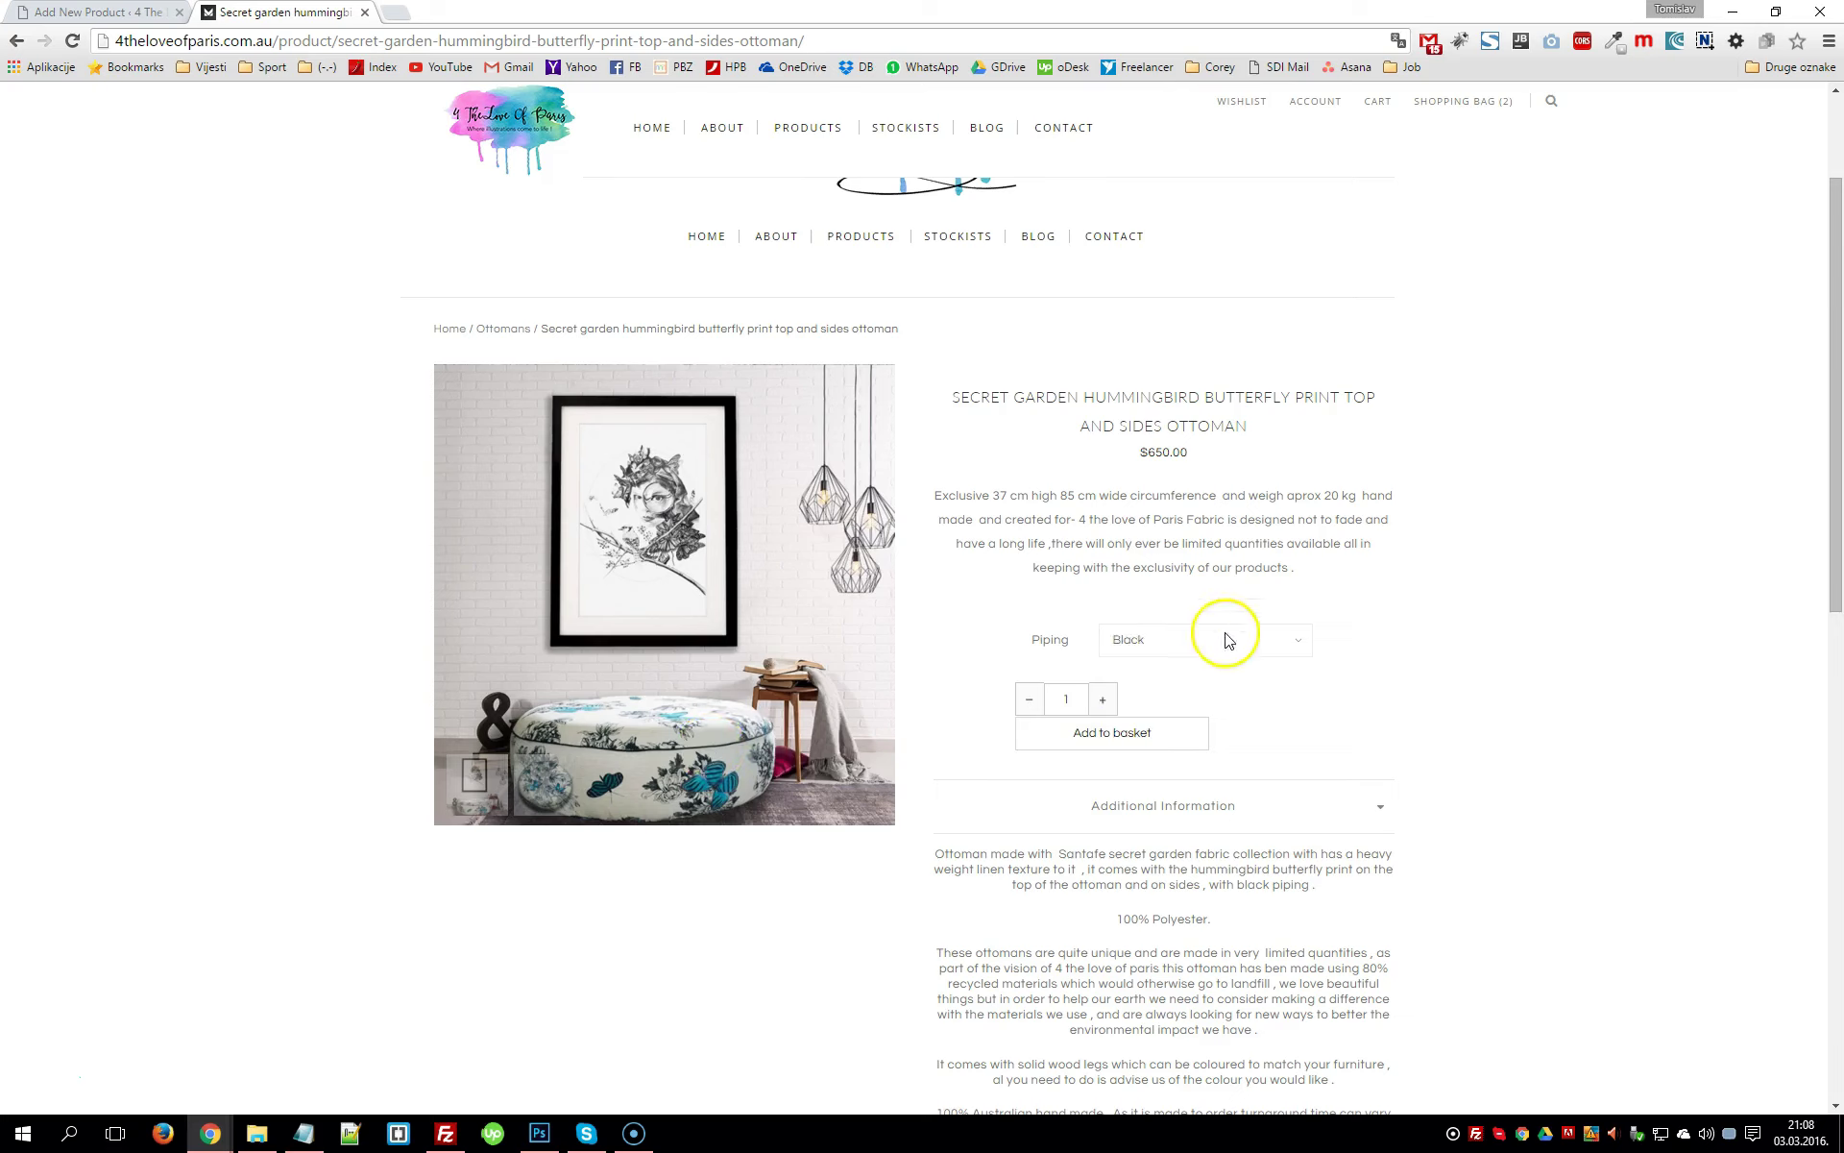
Highlight the ottoman's price and view its Piping options, comparing them with the new product form's Product Data section
drag(1139, 453, 1197, 452)
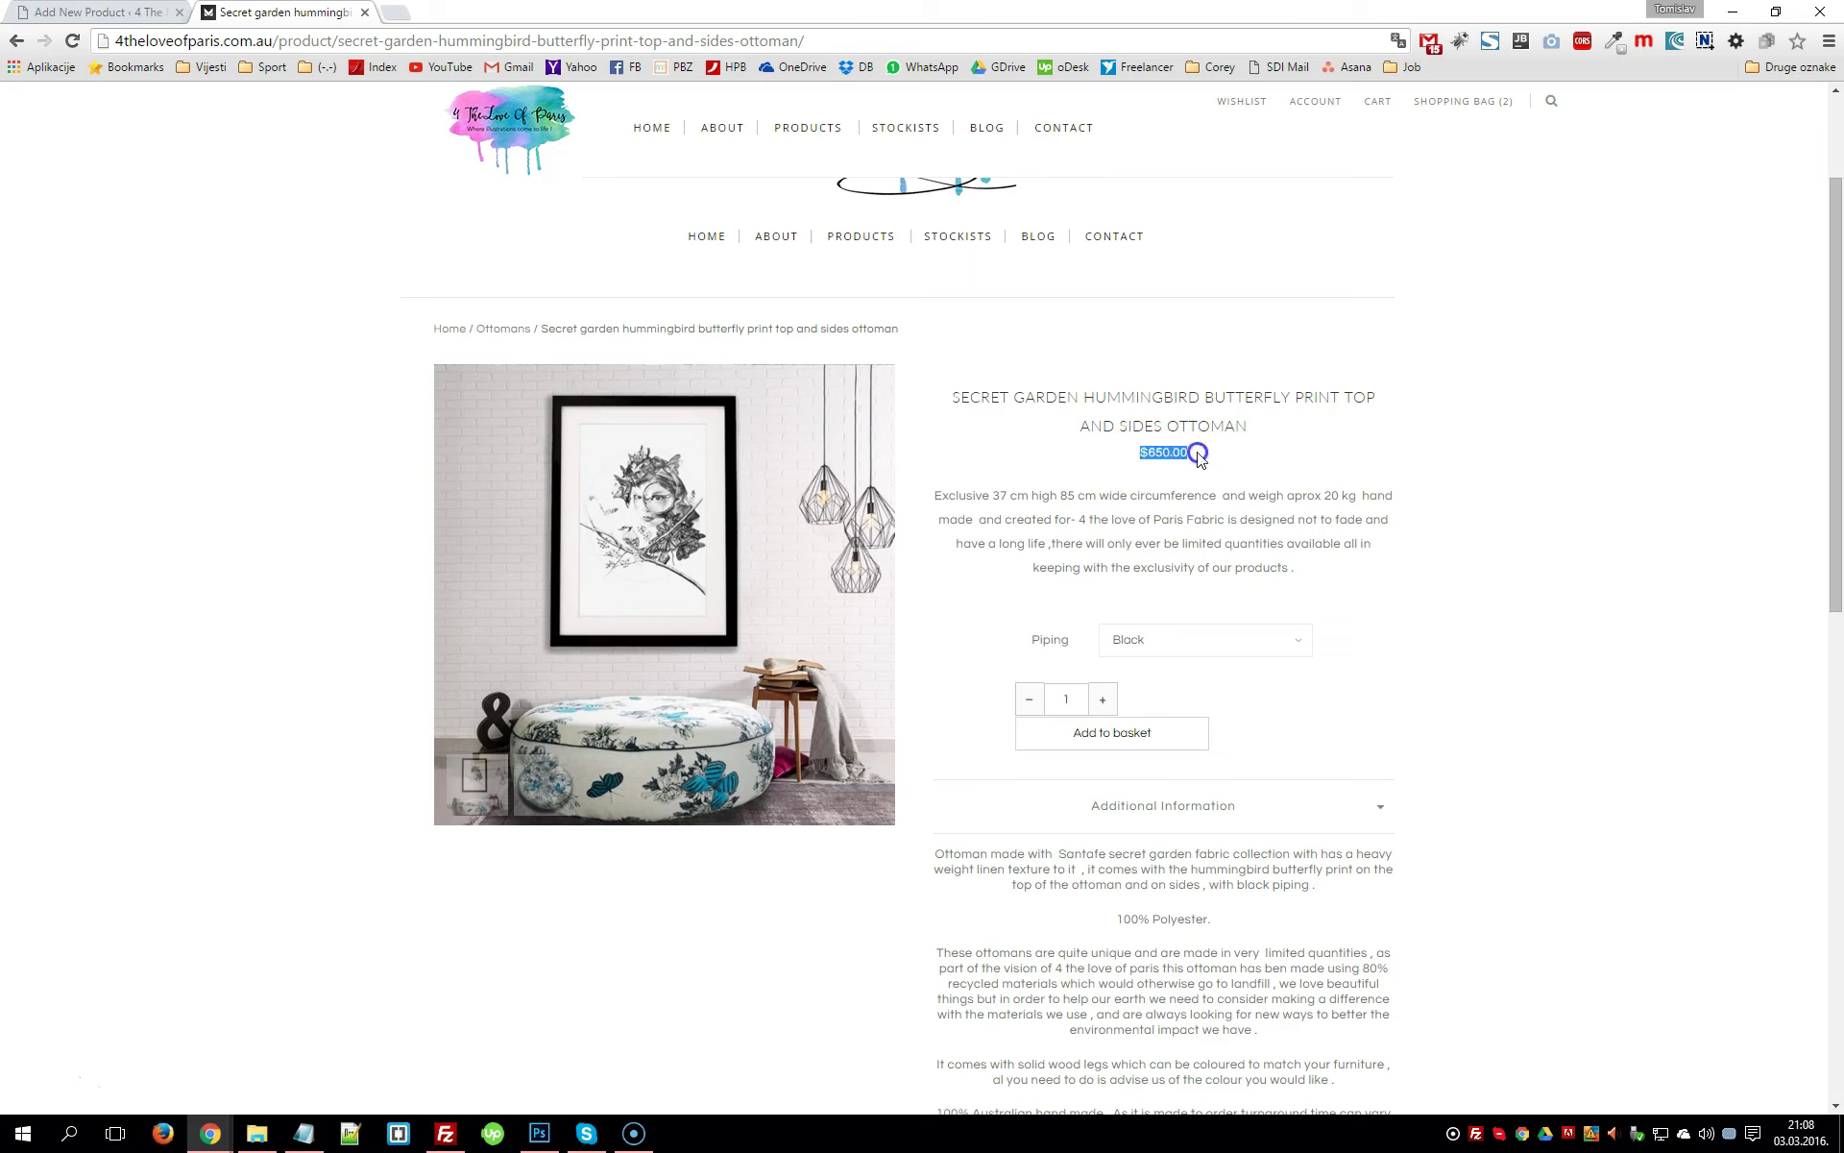
click(1191, 642)
click(1240, 577)
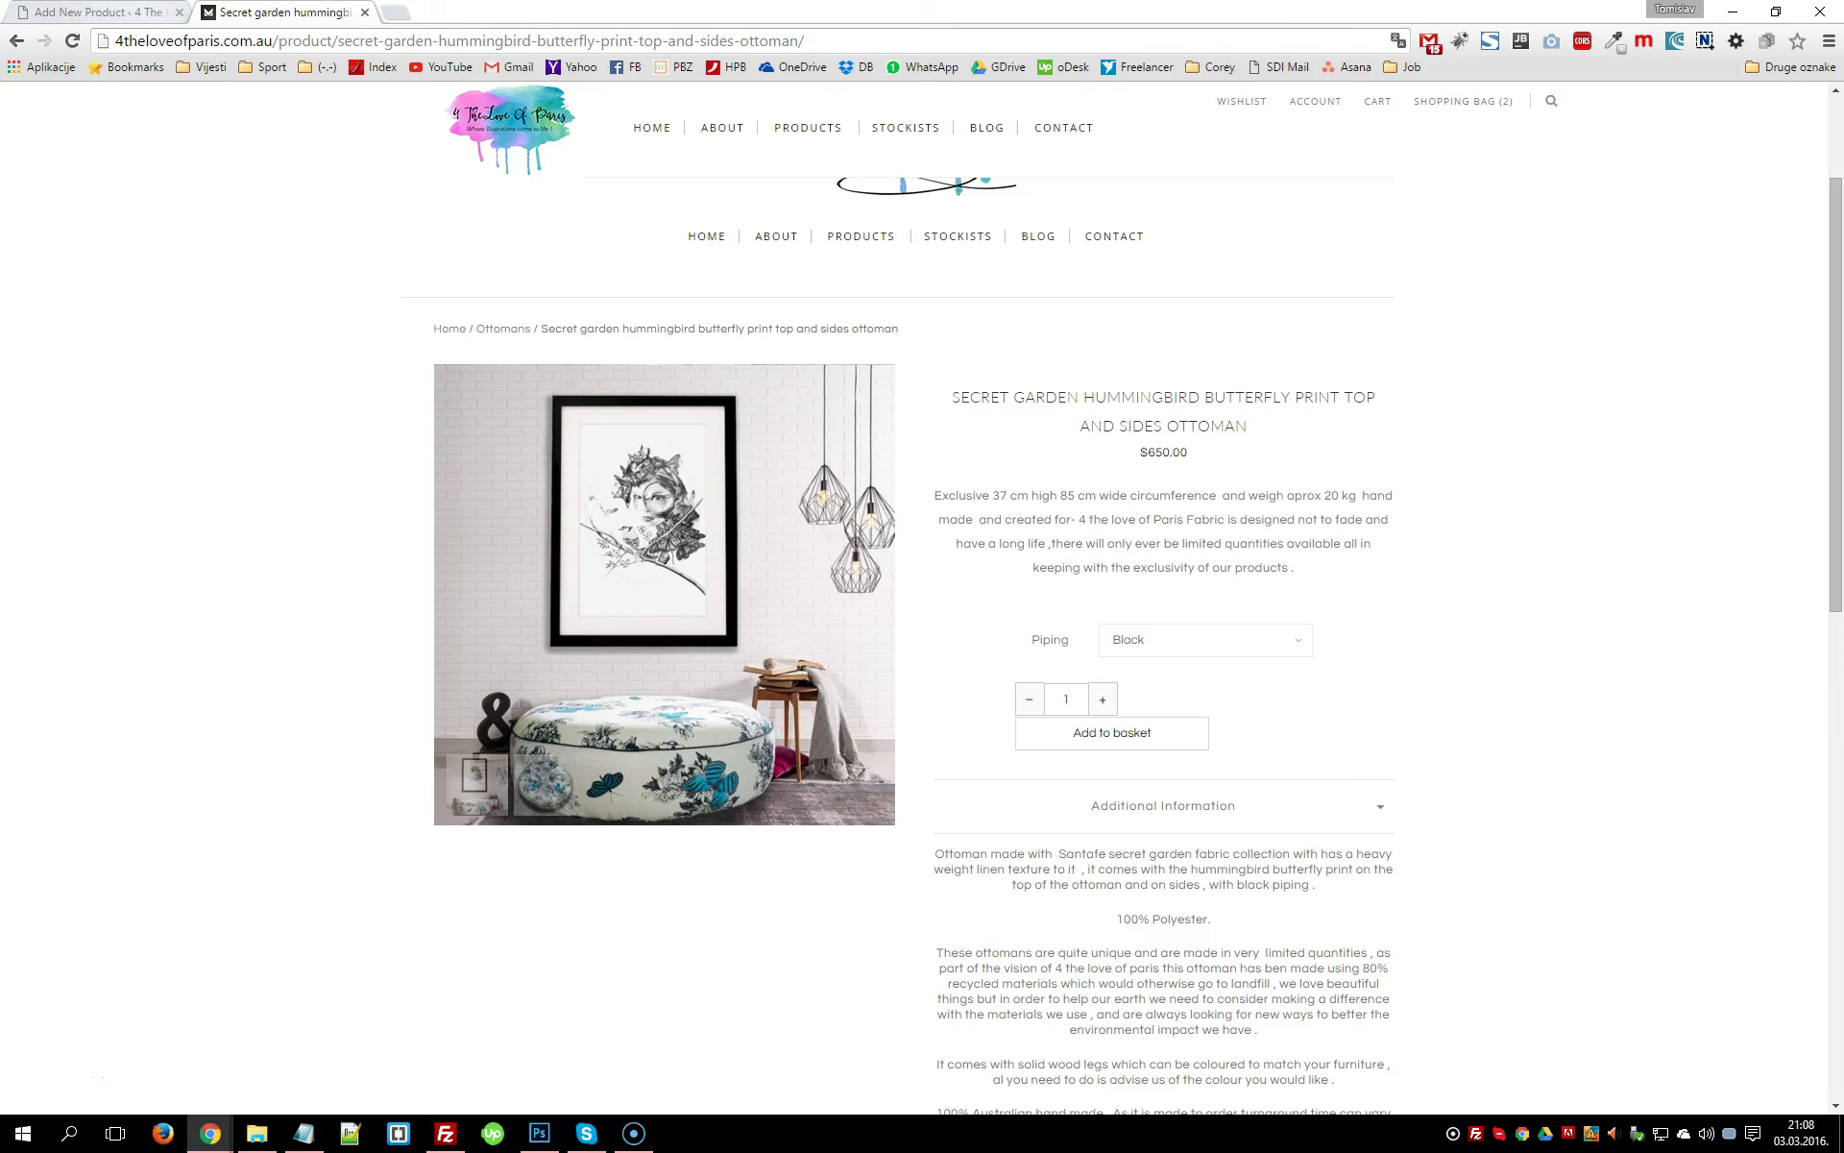
click(111, 12)
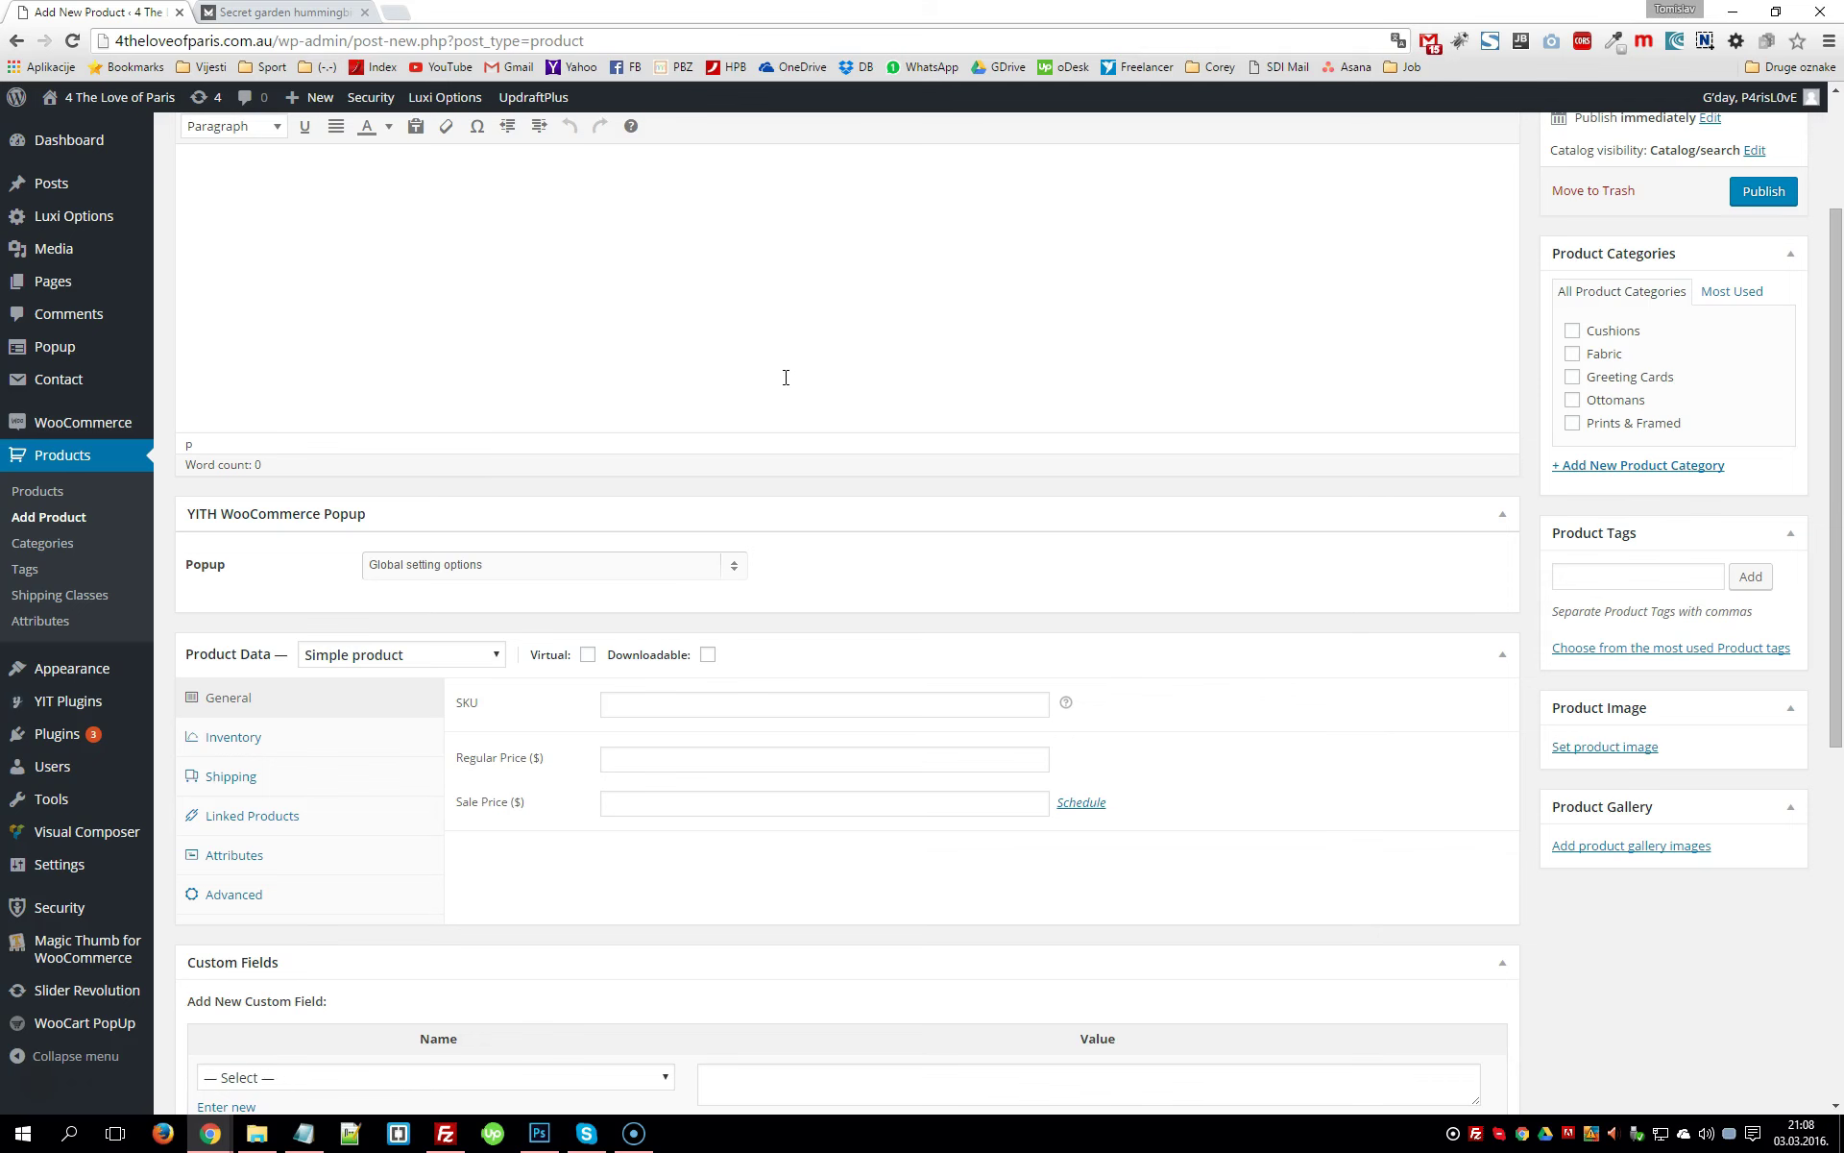
click(284, 13)
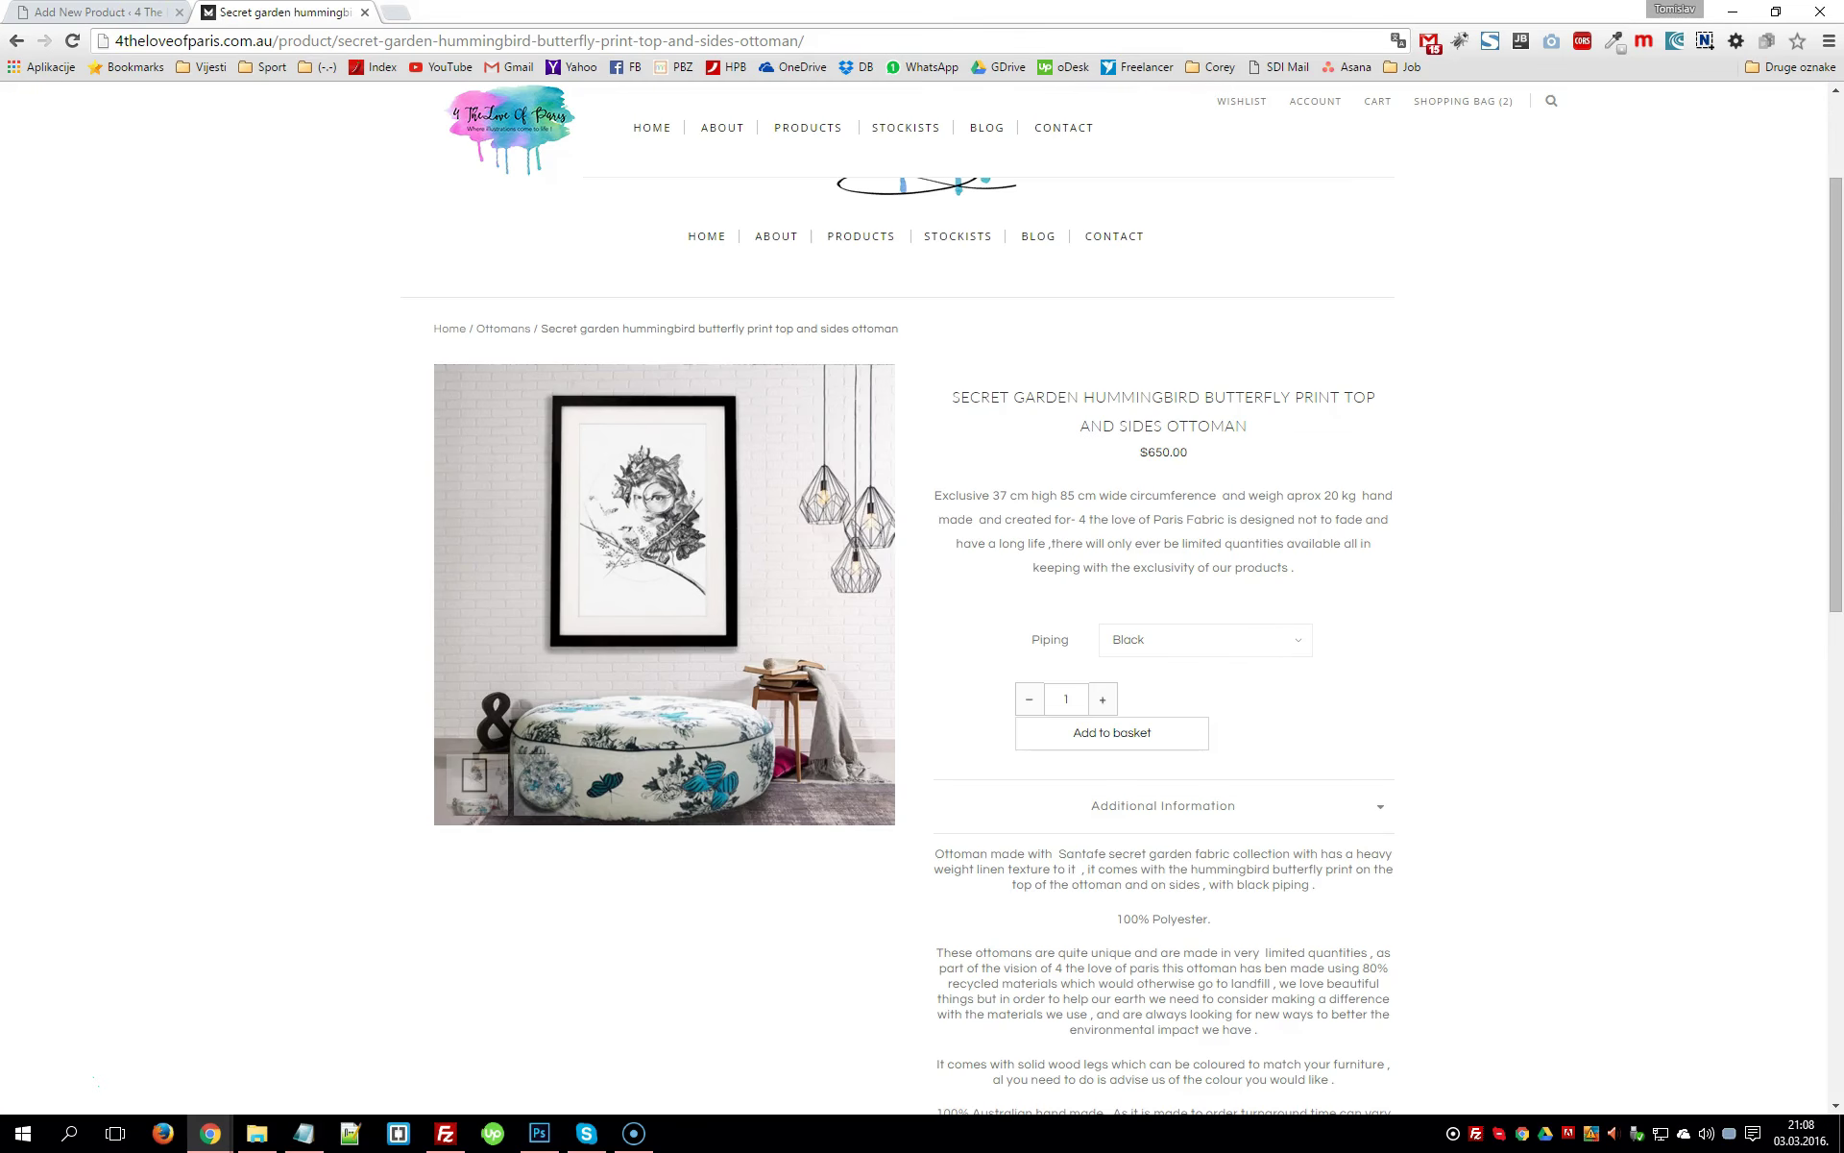
Open the shop listing in a separate browser tab and view the Santa-Fe secret garden butterfly print fabric product page
middle_click(17, 41)
click(451, 12)
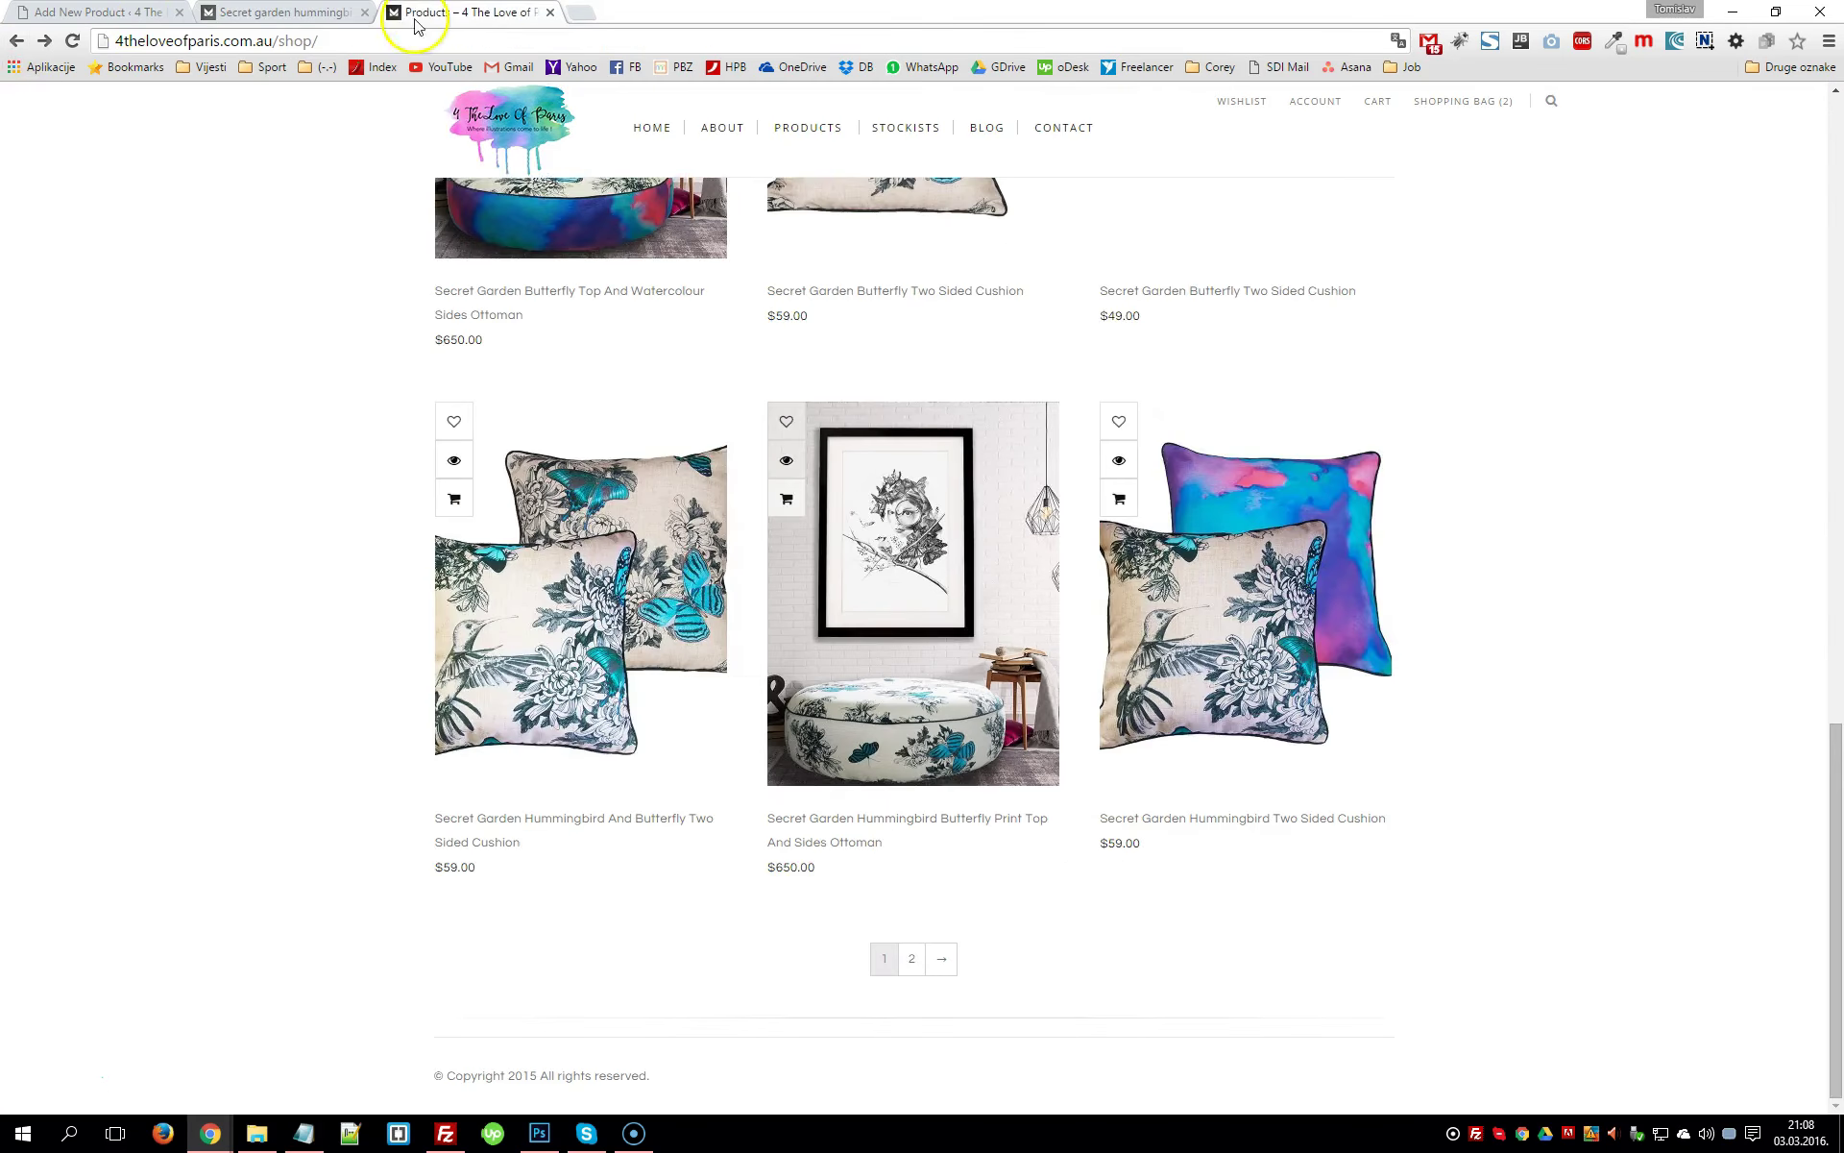
scroll(625, 803, up, 15)
key(F5)
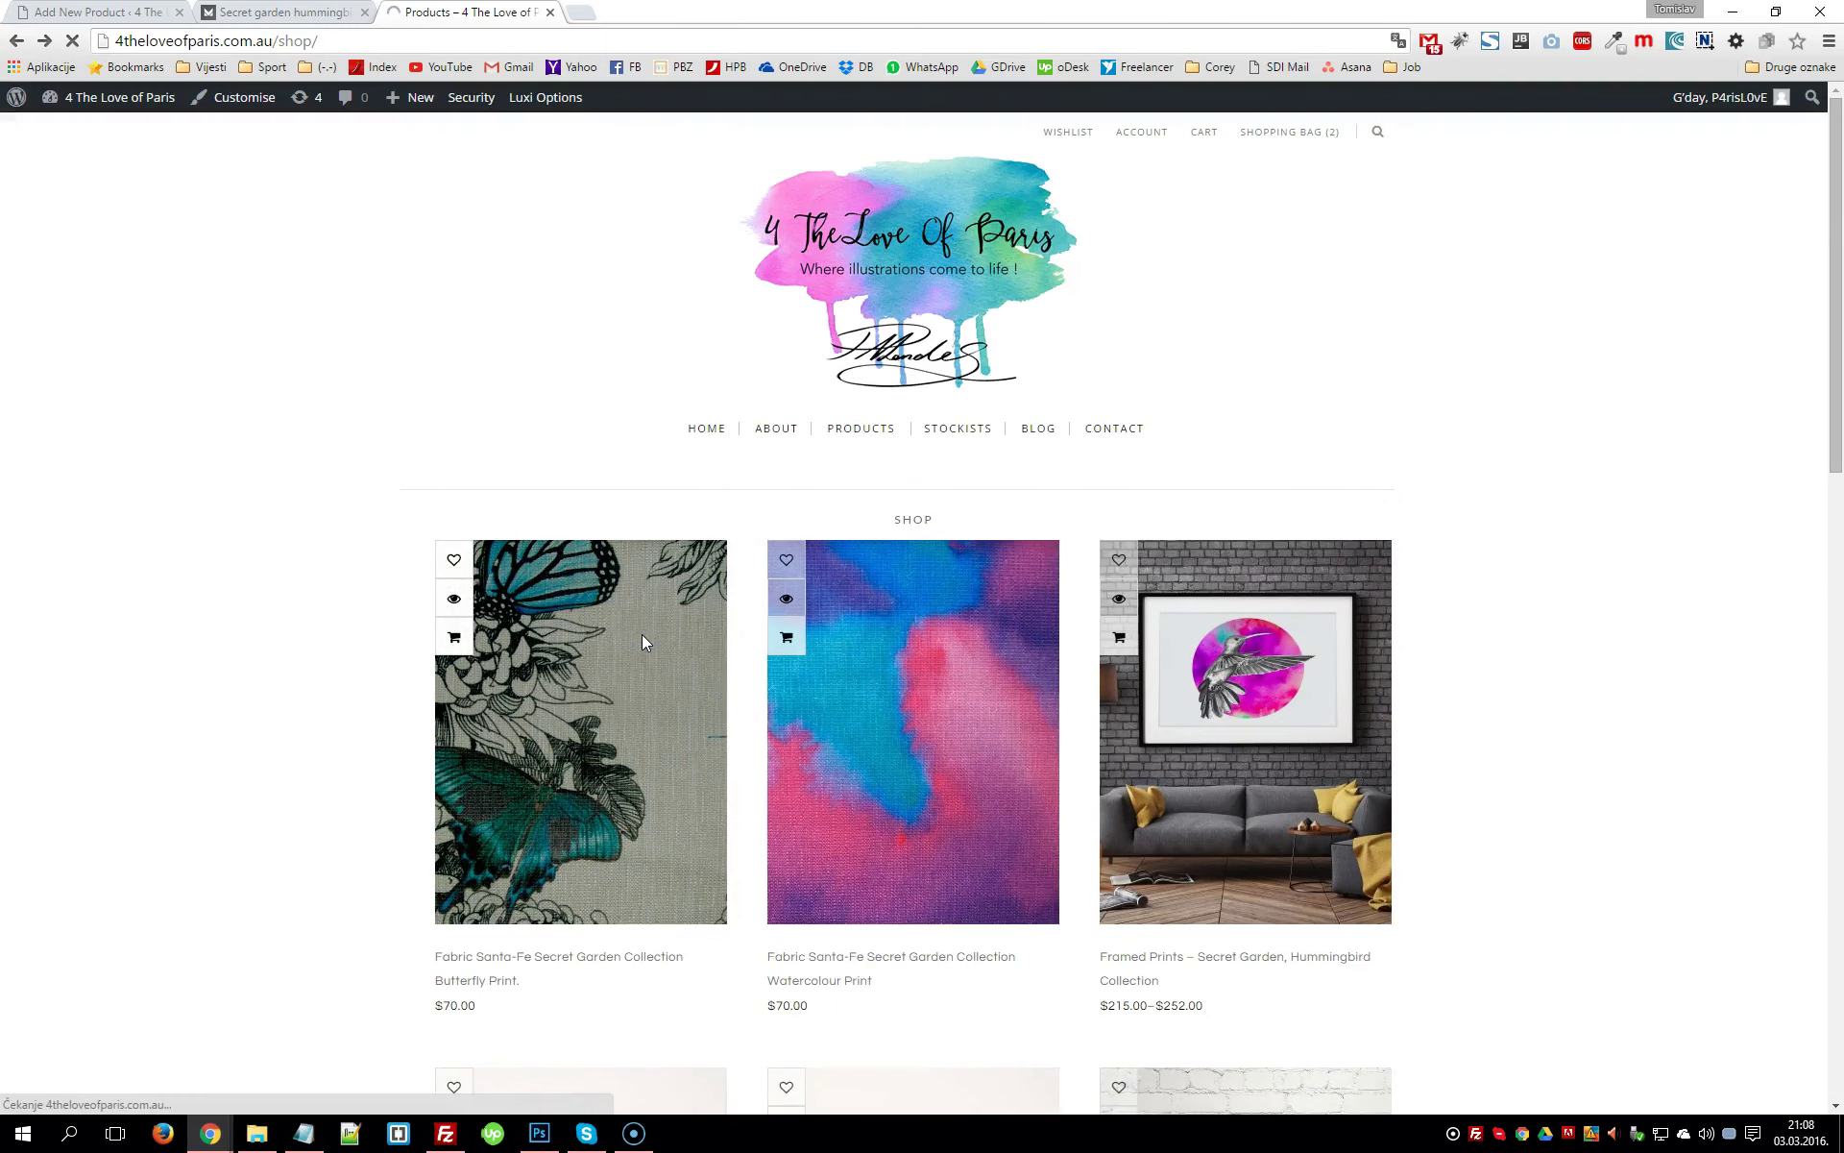
click(596, 637)
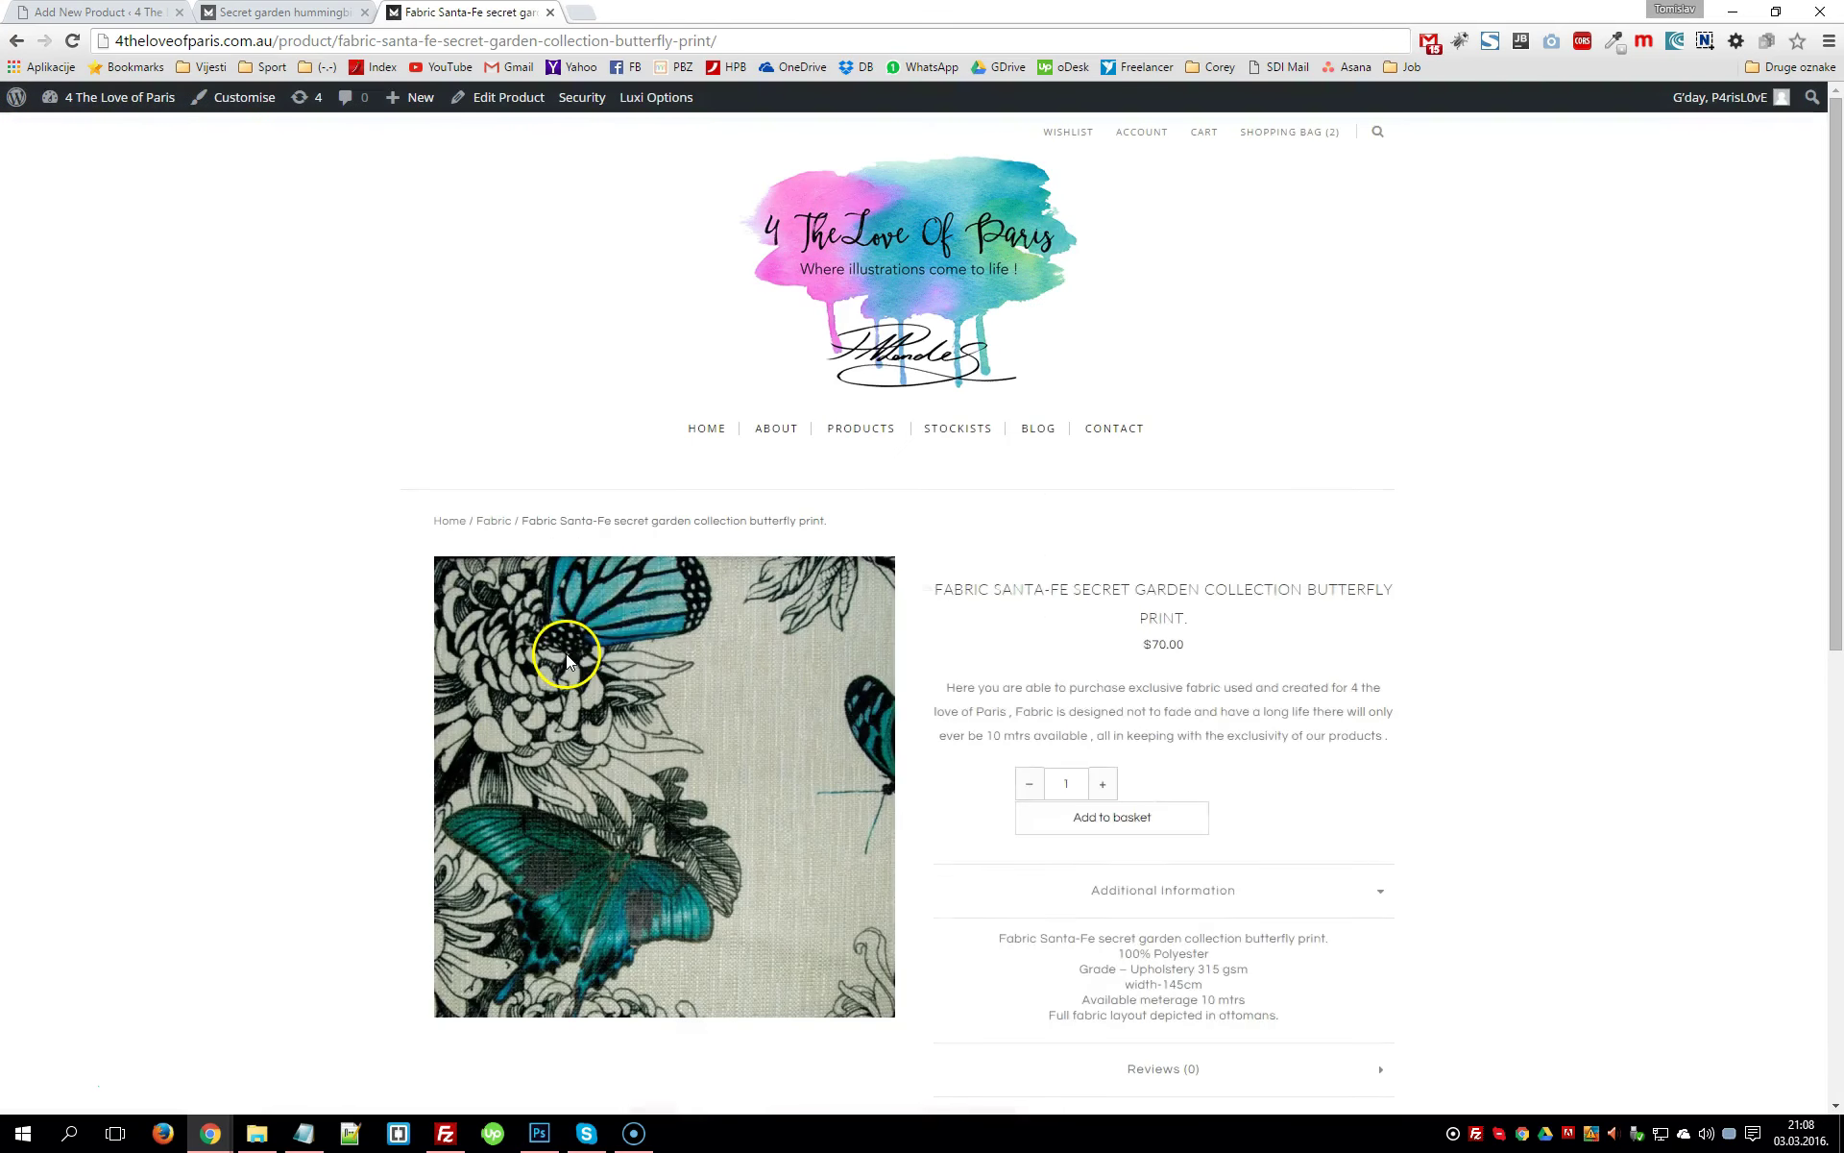
scroll(1460, 653, down, 2)
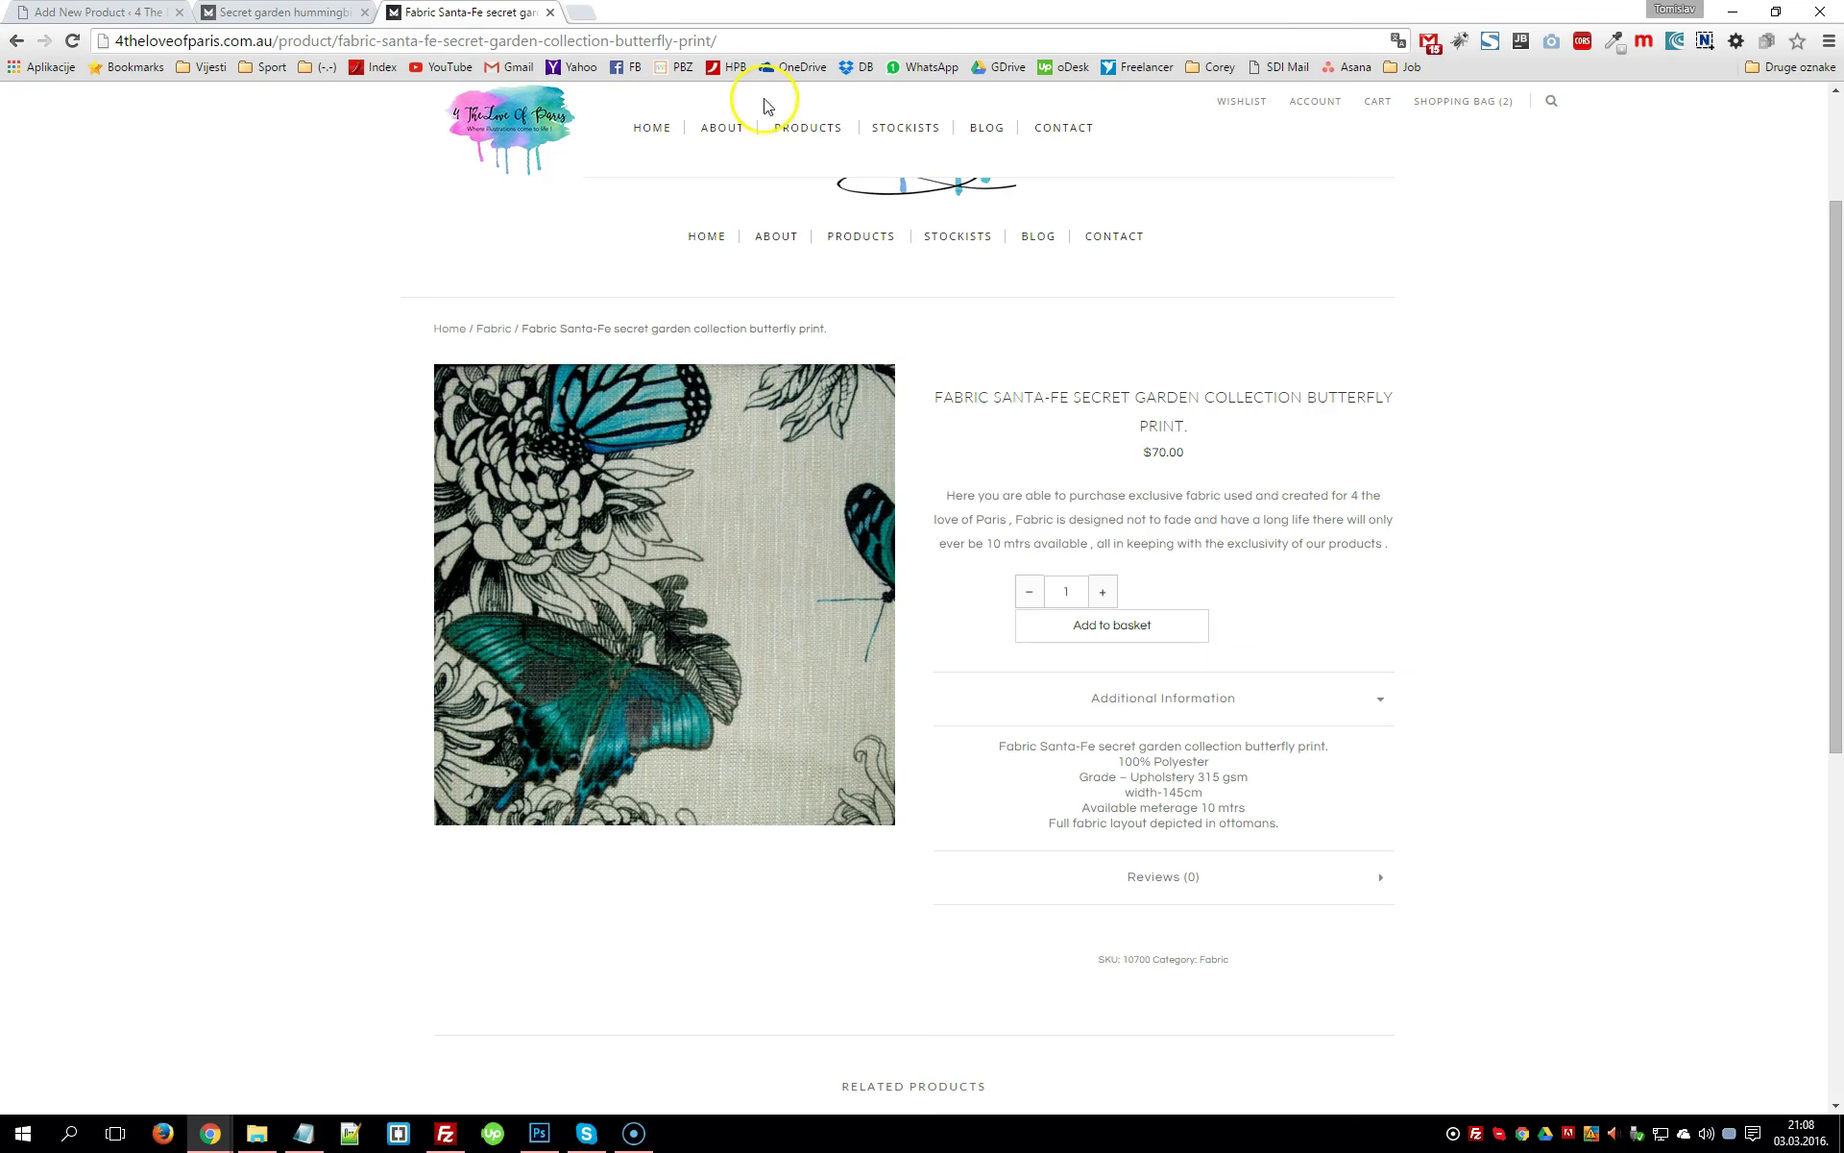
Return to the new product form and point out the simple product's SKU, Regular Price and Sale Price fields
click(278, 12)
click(105, 12)
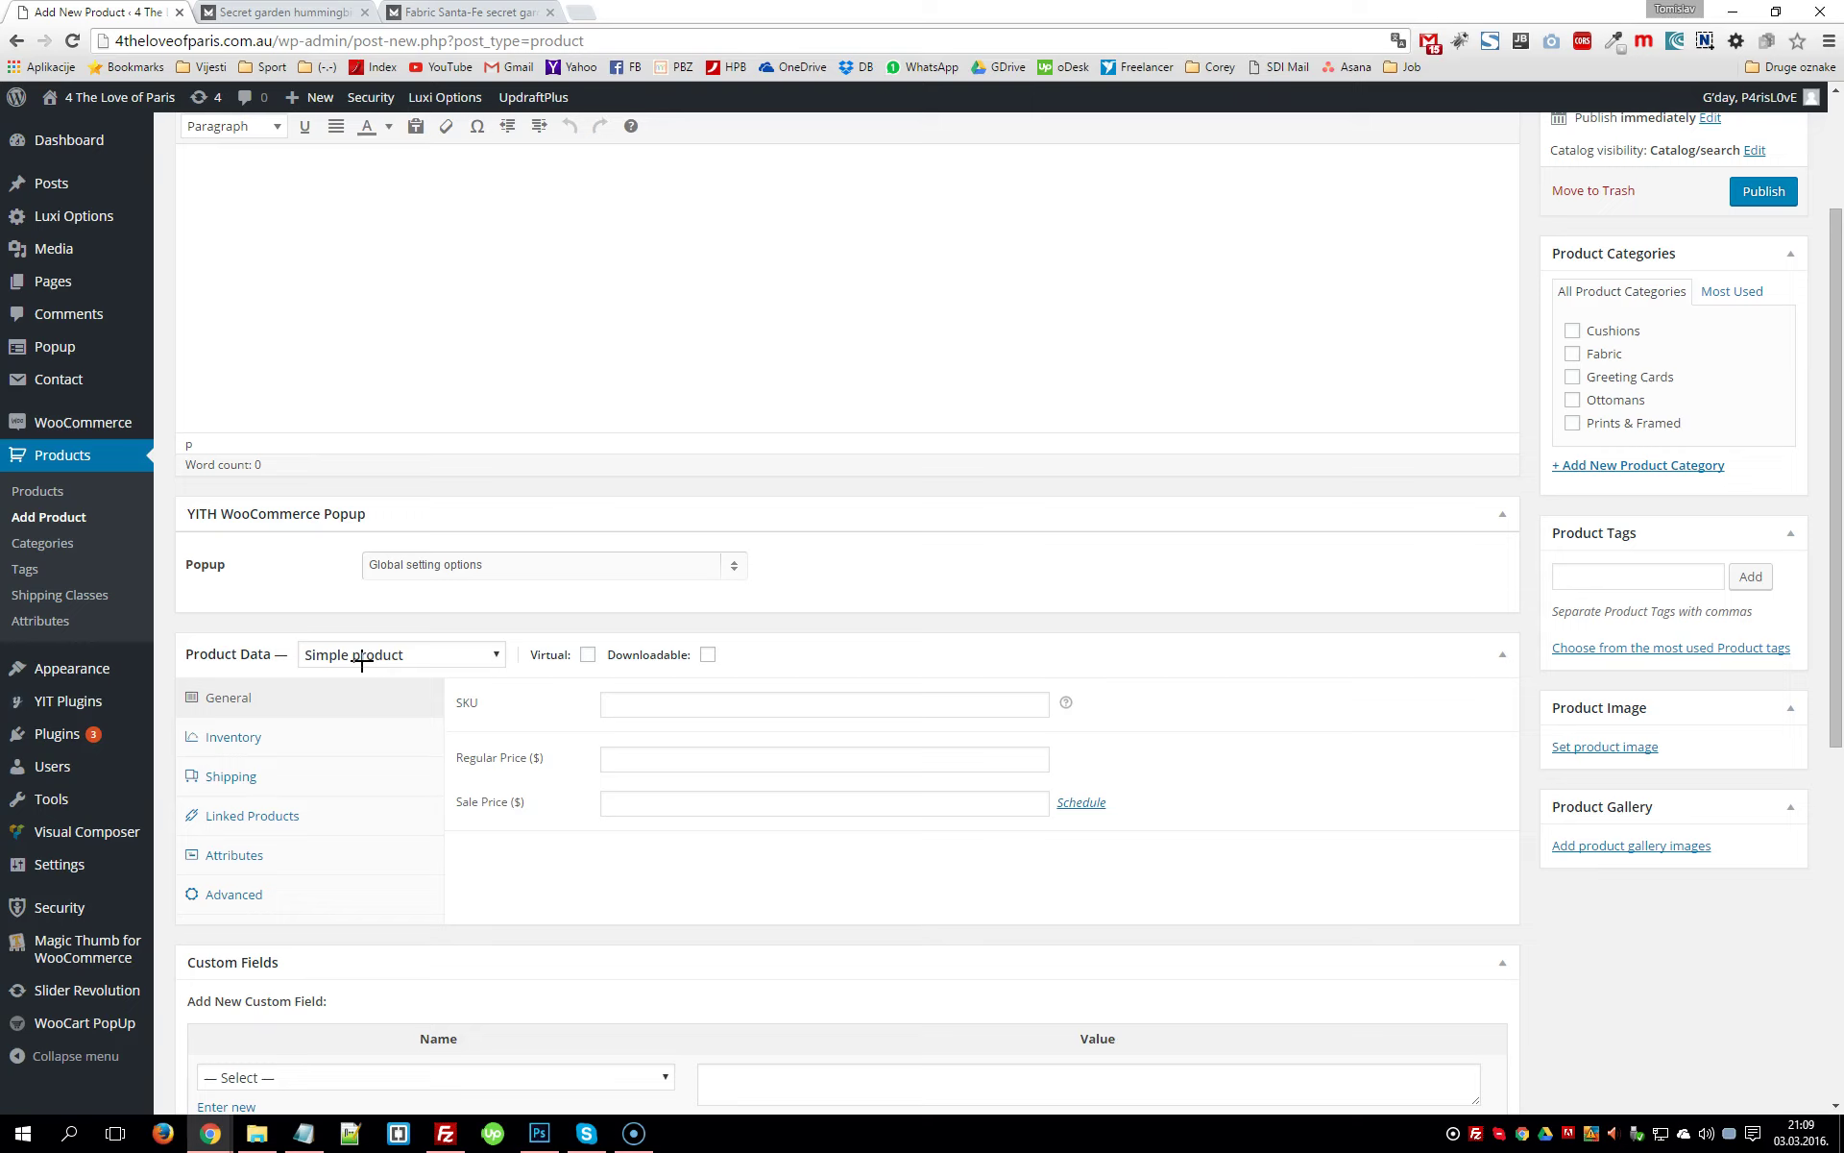
mouse_move(295, 680)
mouse_down()
mouse_move(453, 629)
mouse_move(518, 631)
mouse_up()
click(646, 712)
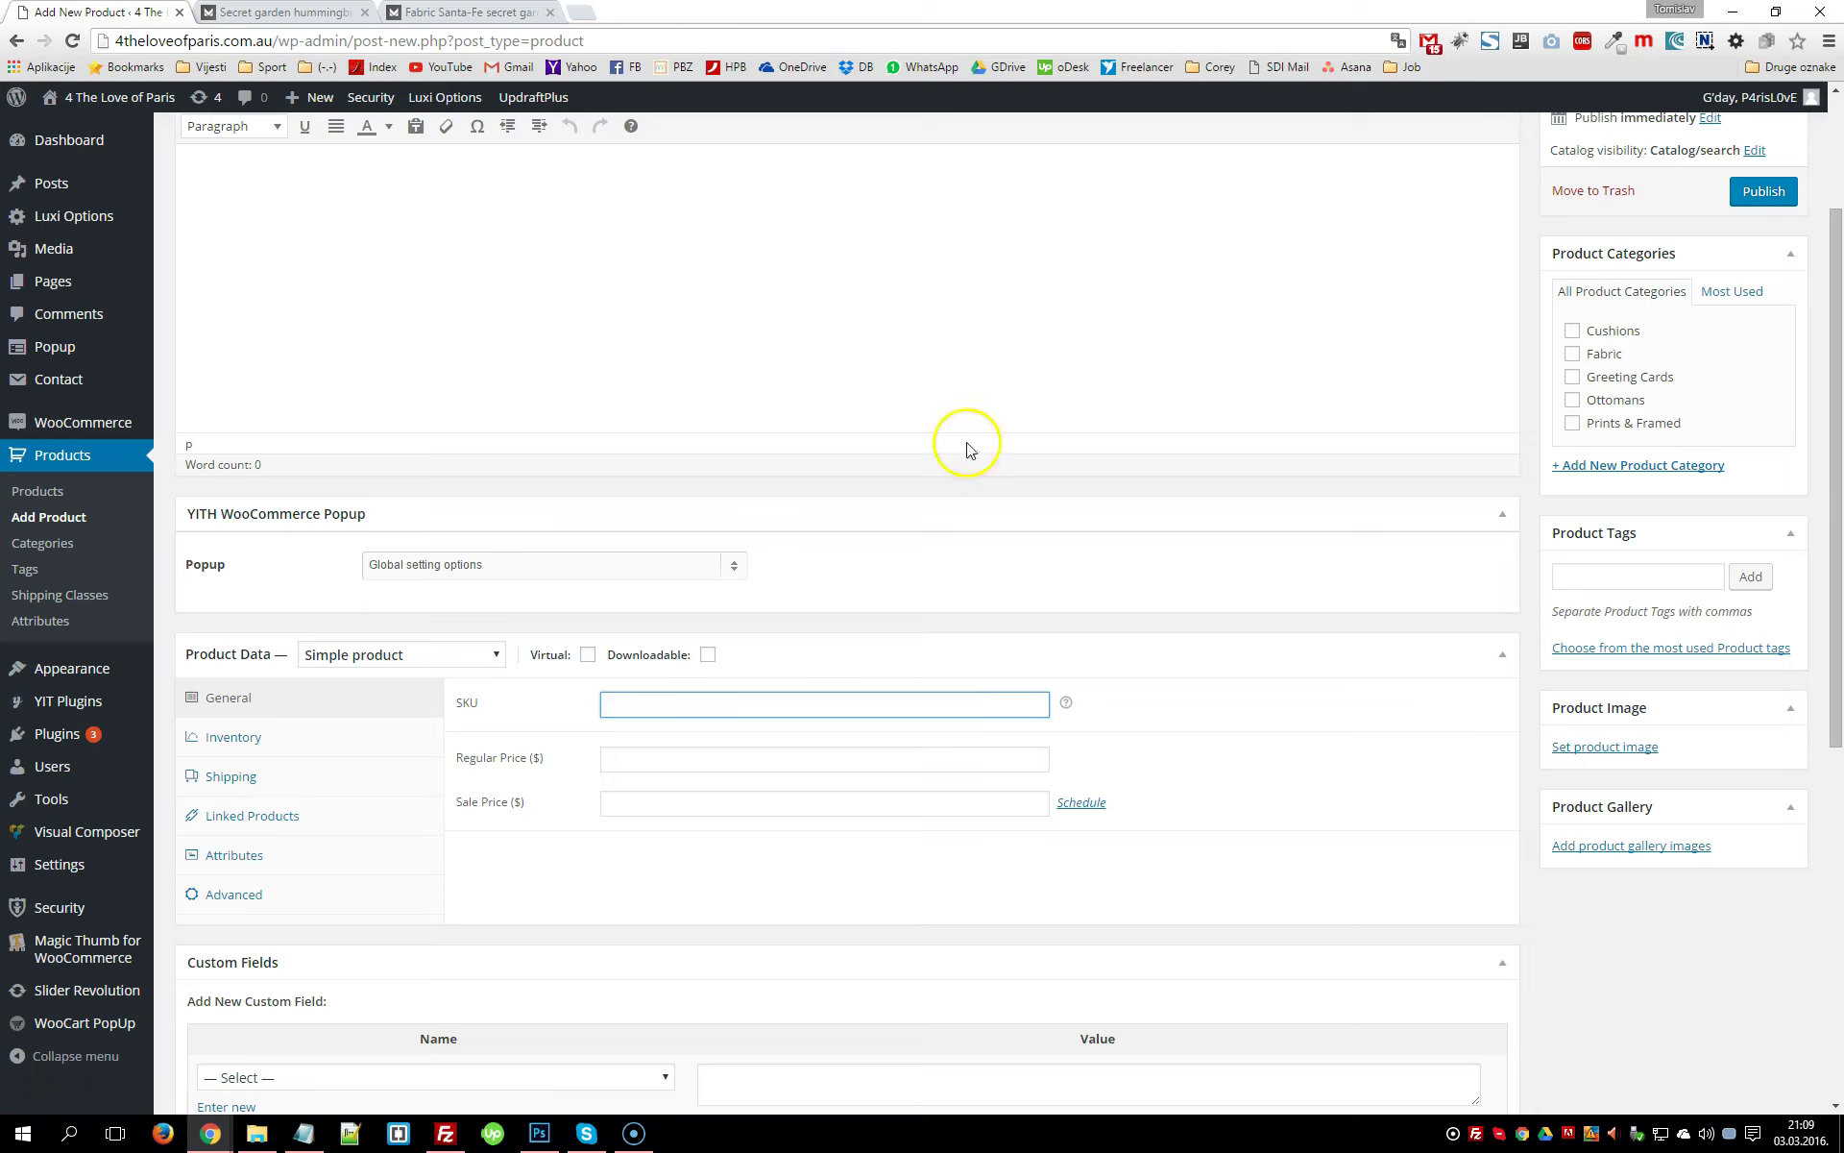
click(687, 757)
click(646, 803)
click(674, 759)
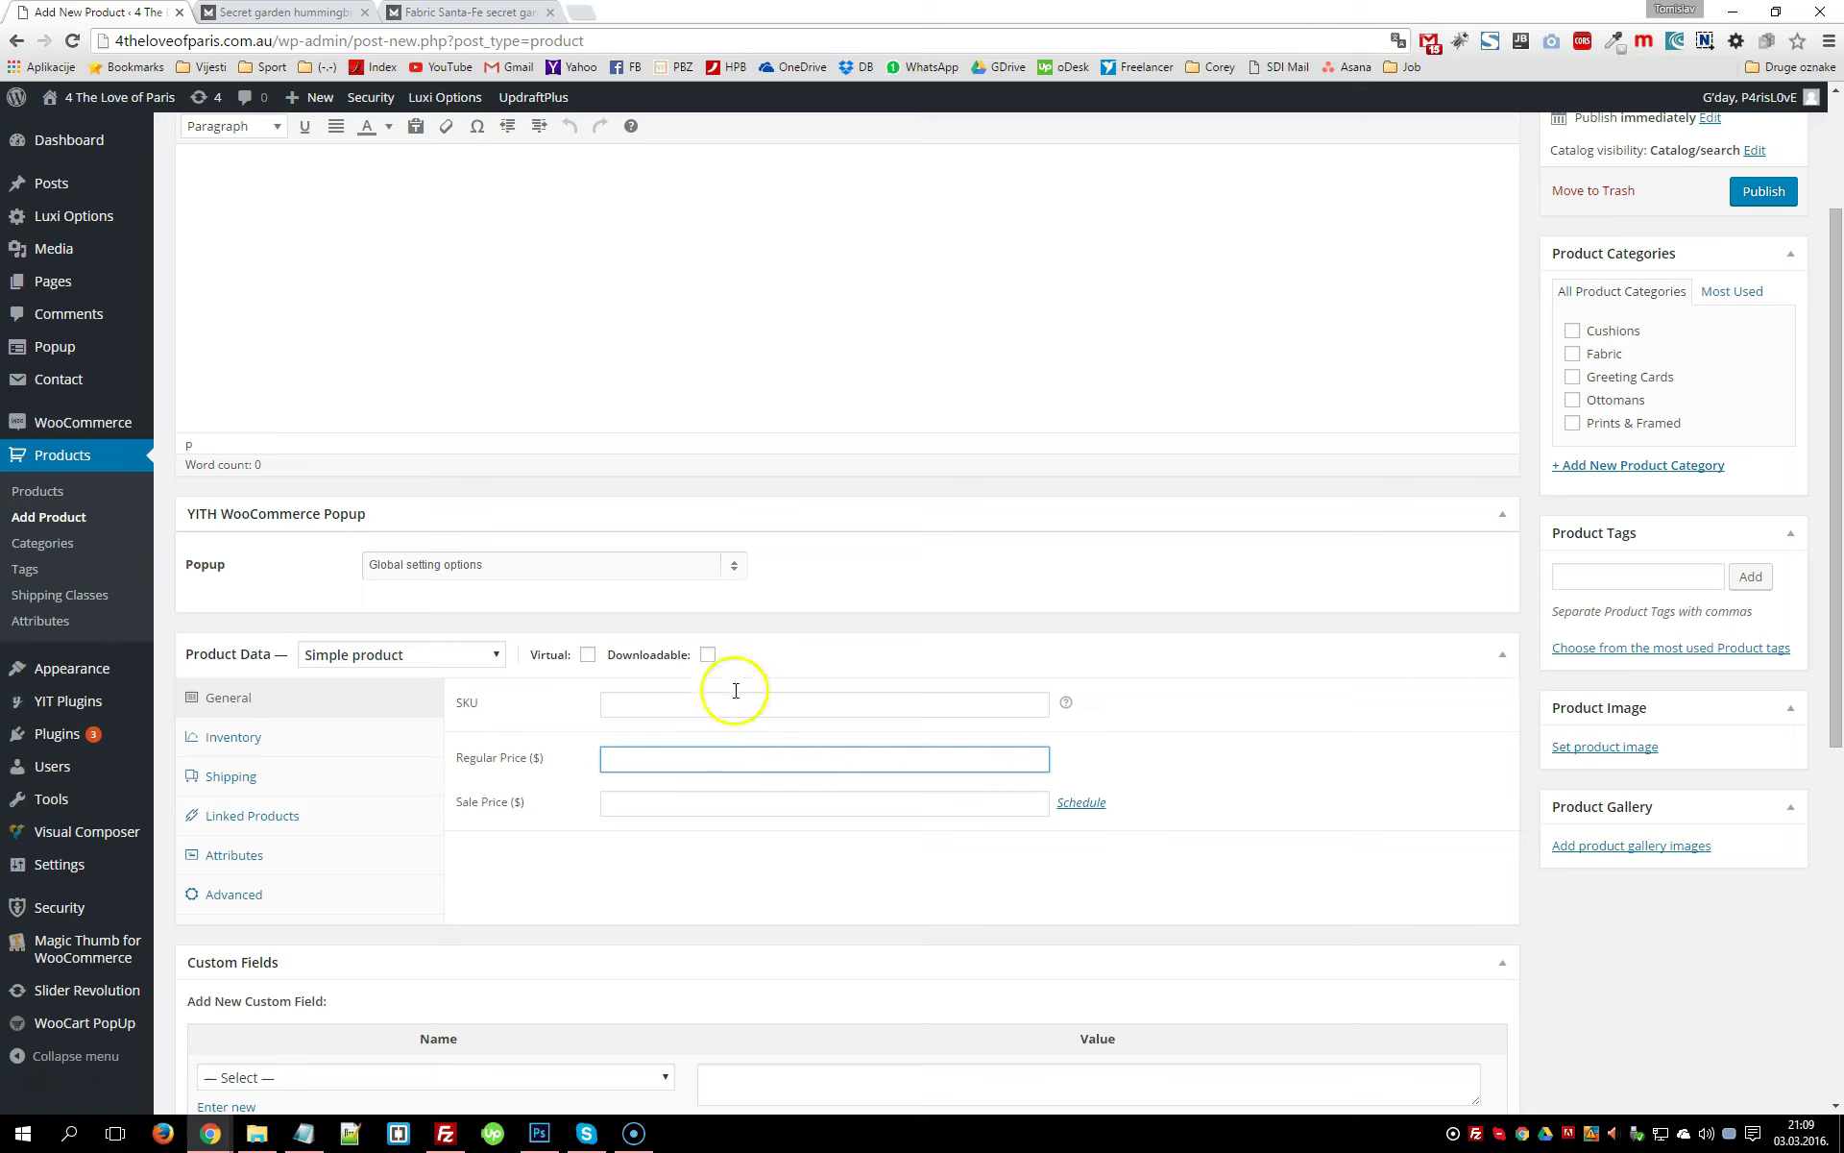
Review the simple product's Inventory and Shipping settings, including the Shipping class choices, without changing them
click(323, 736)
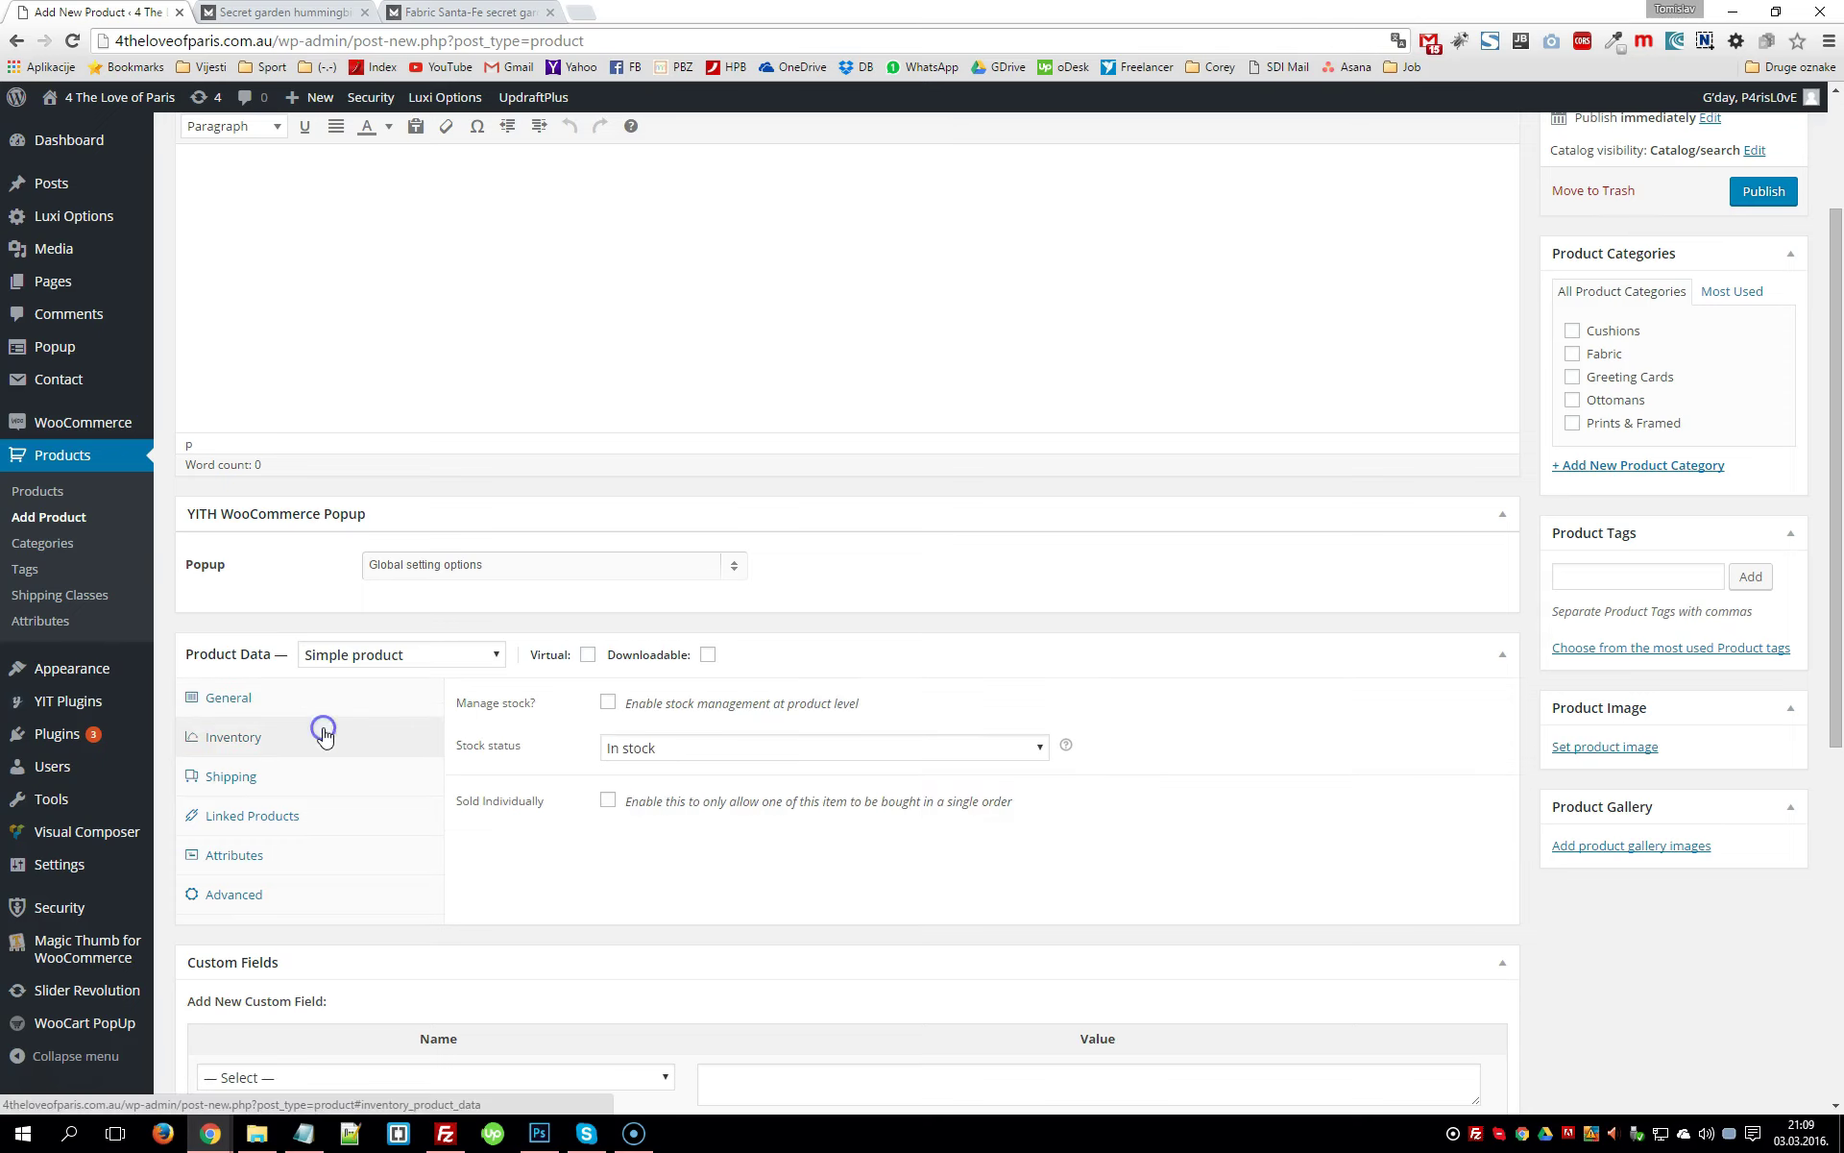
click(288, 774)
click(274, 778)
click(262, 780)
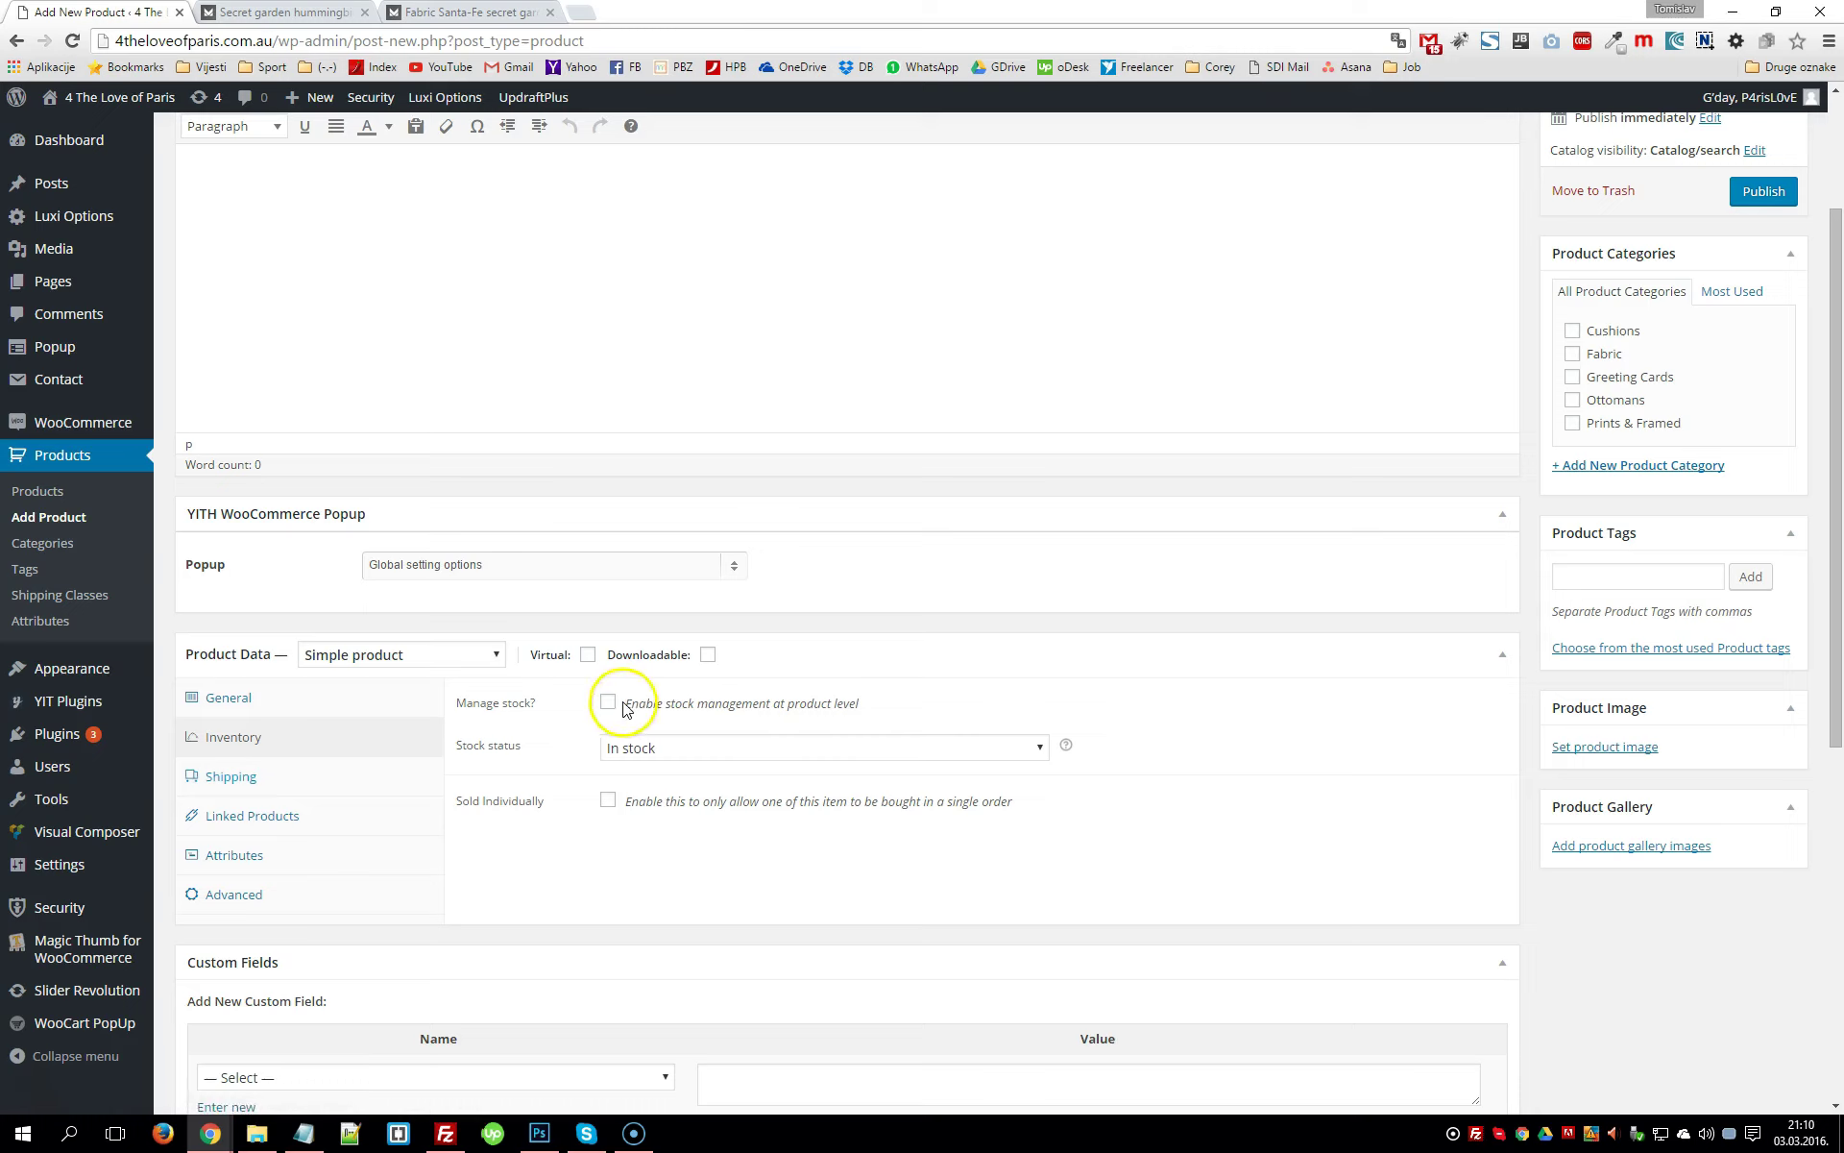
click(316, 779)
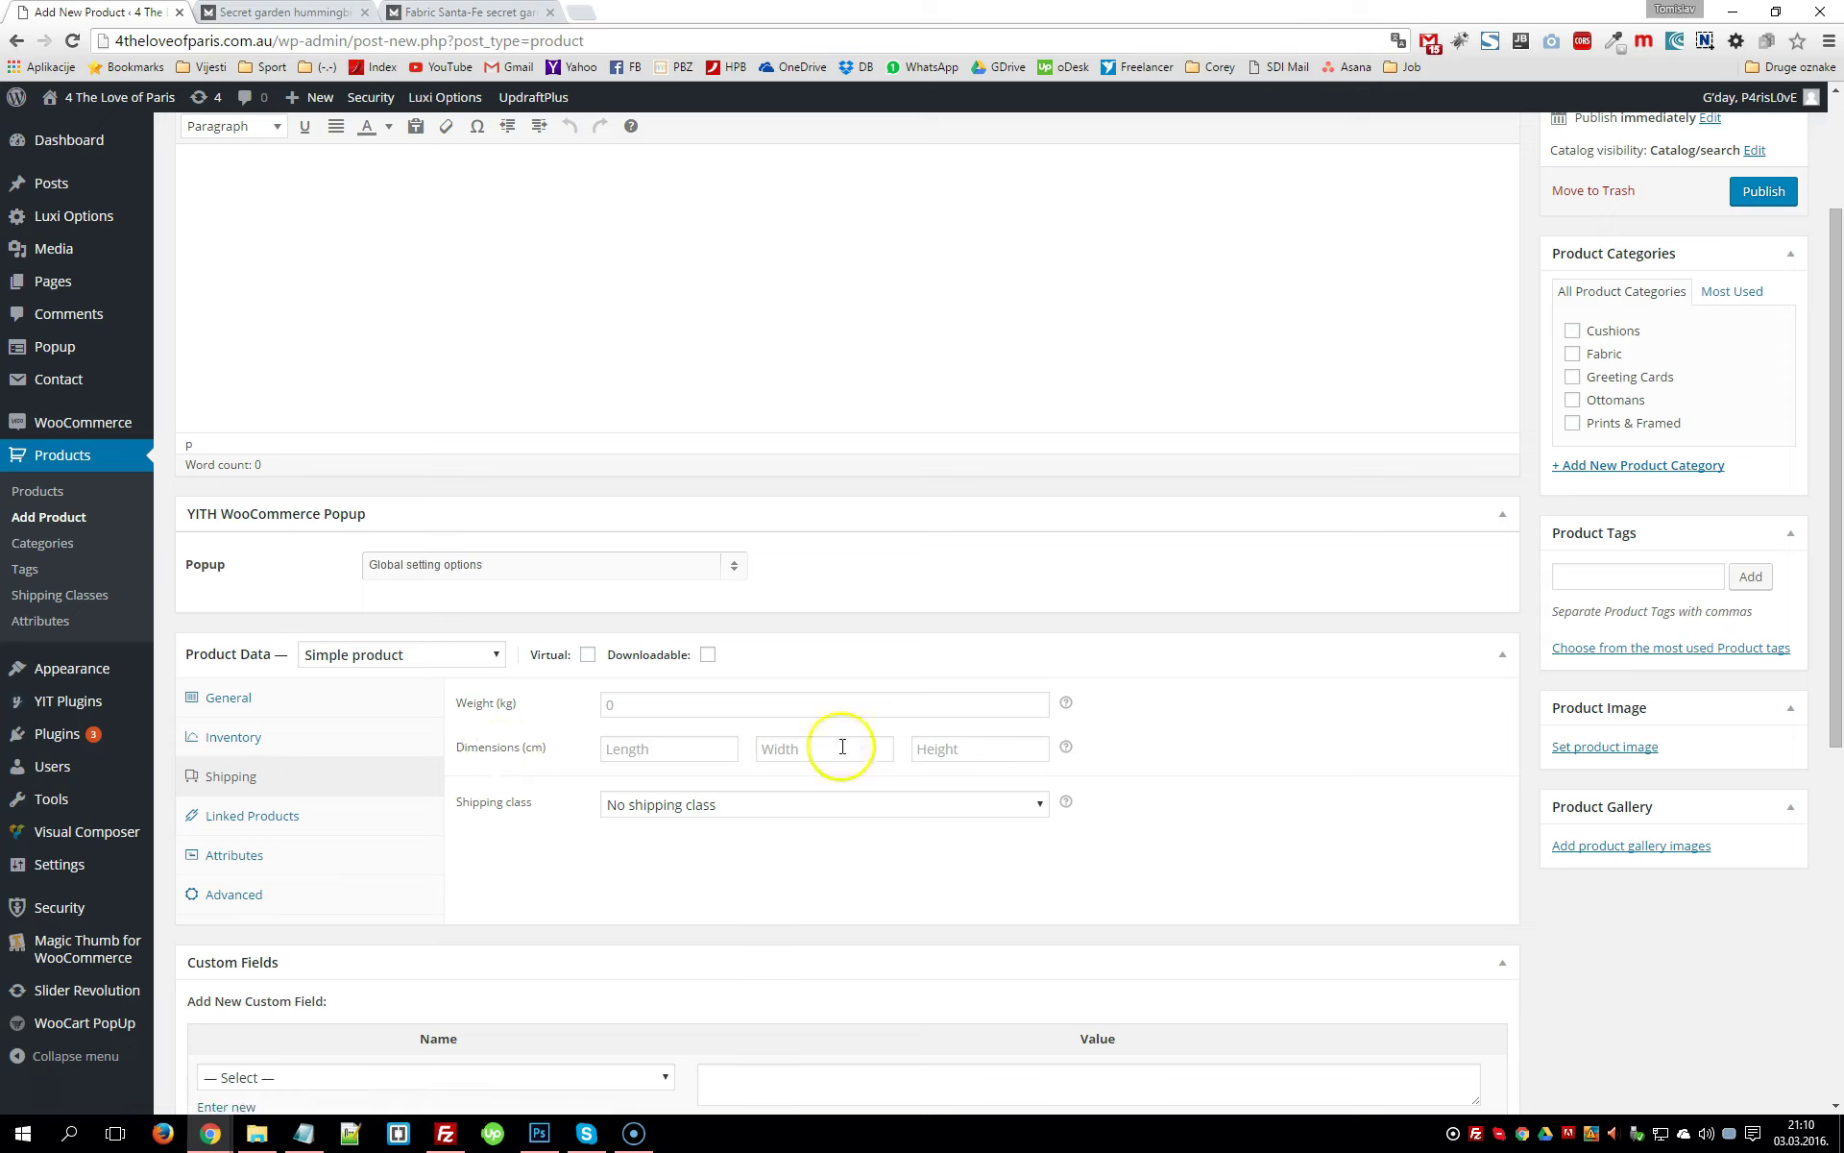
click(794, 811)
click(794, 811)
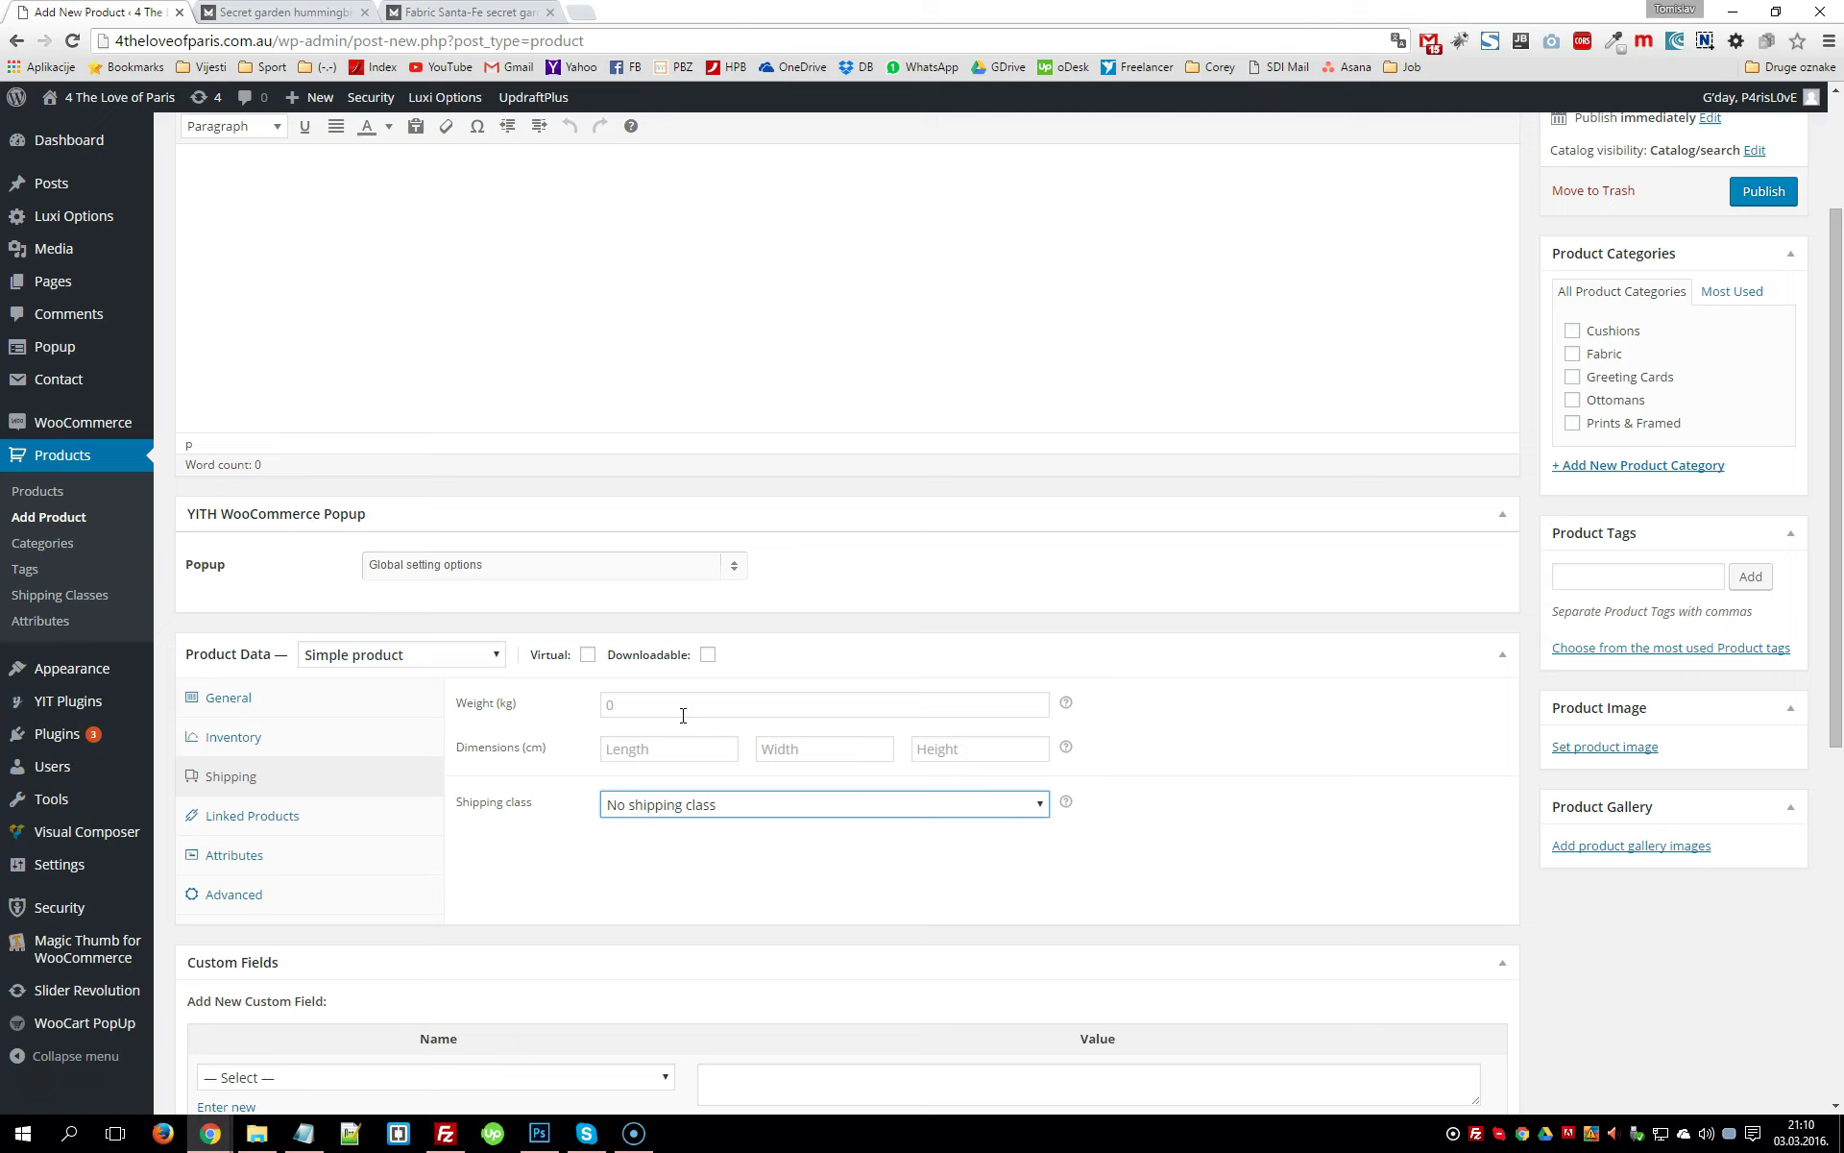
View the simple product's Linked Products and Attributes settings, and return to General to look over the rest of the form
click(321, 817)
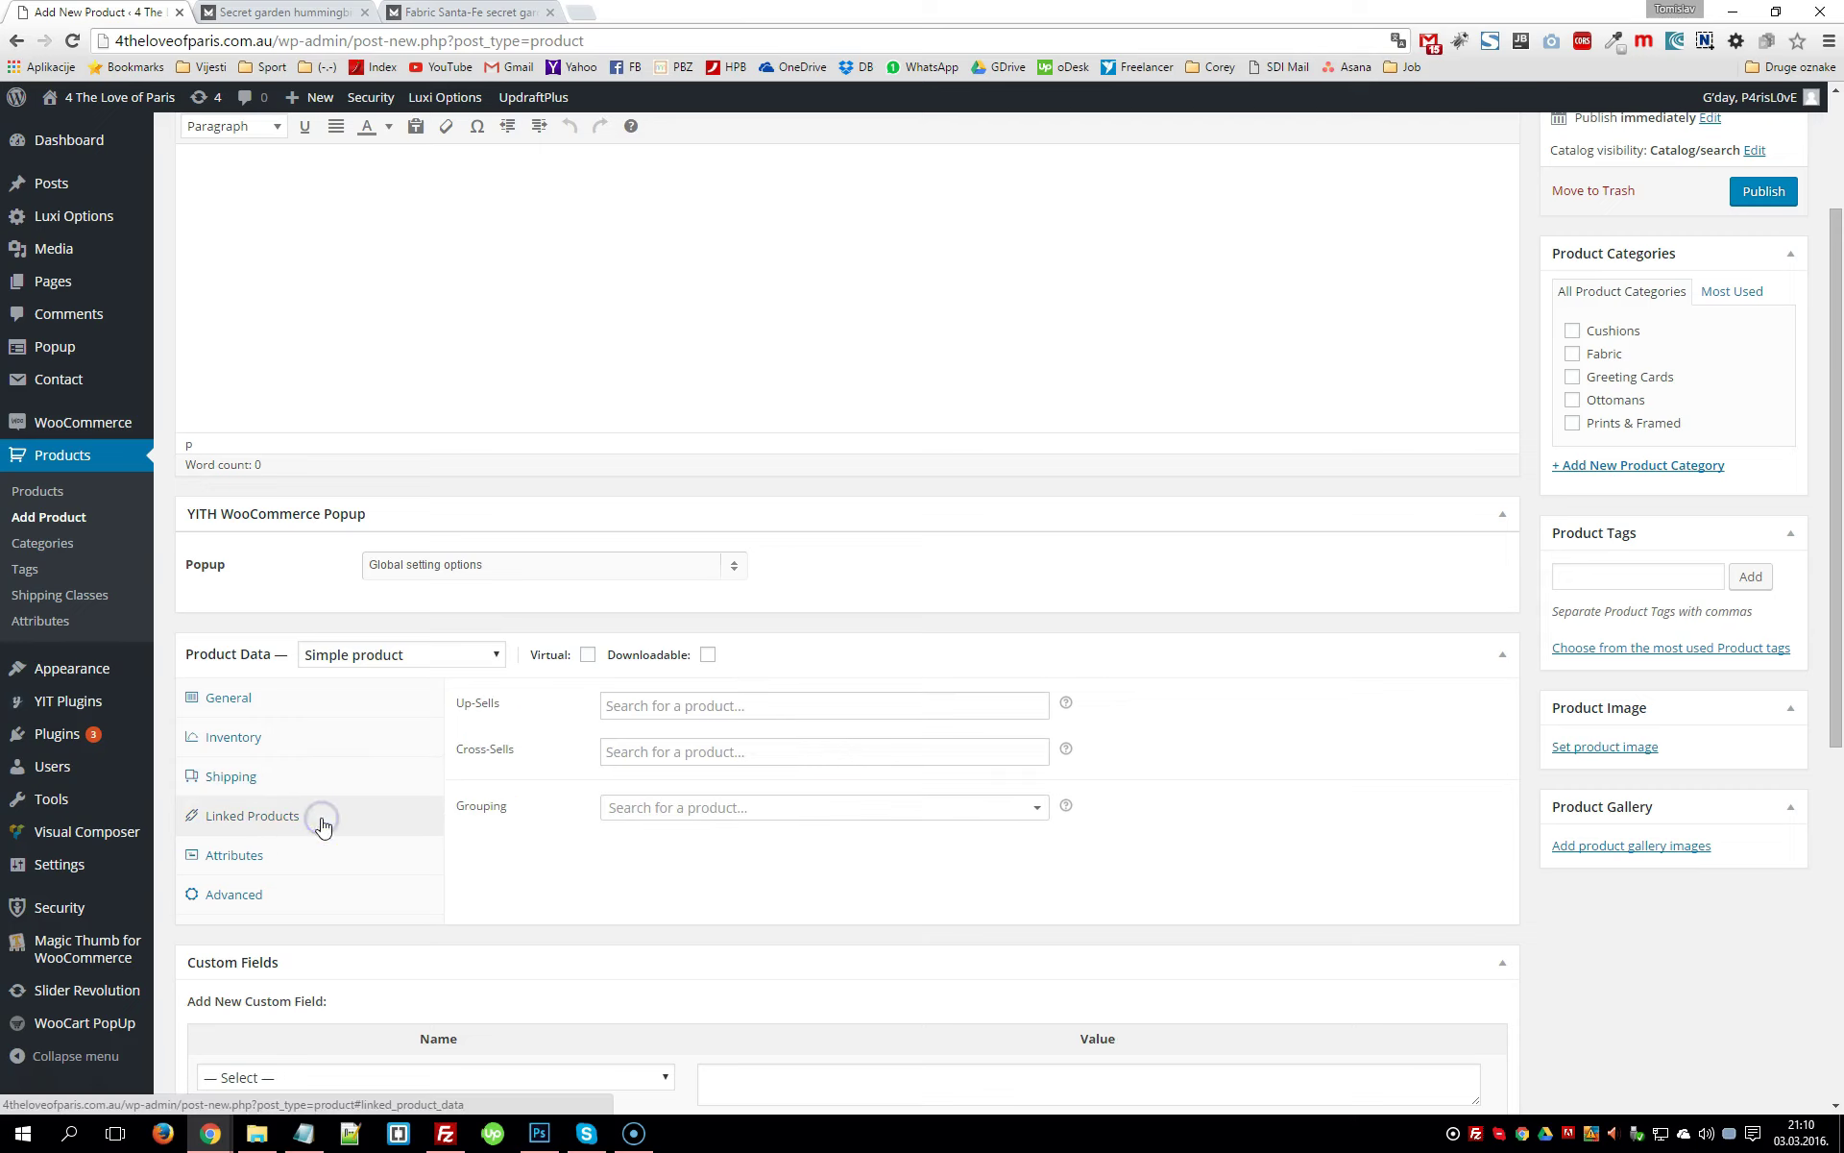
click(291, 874)
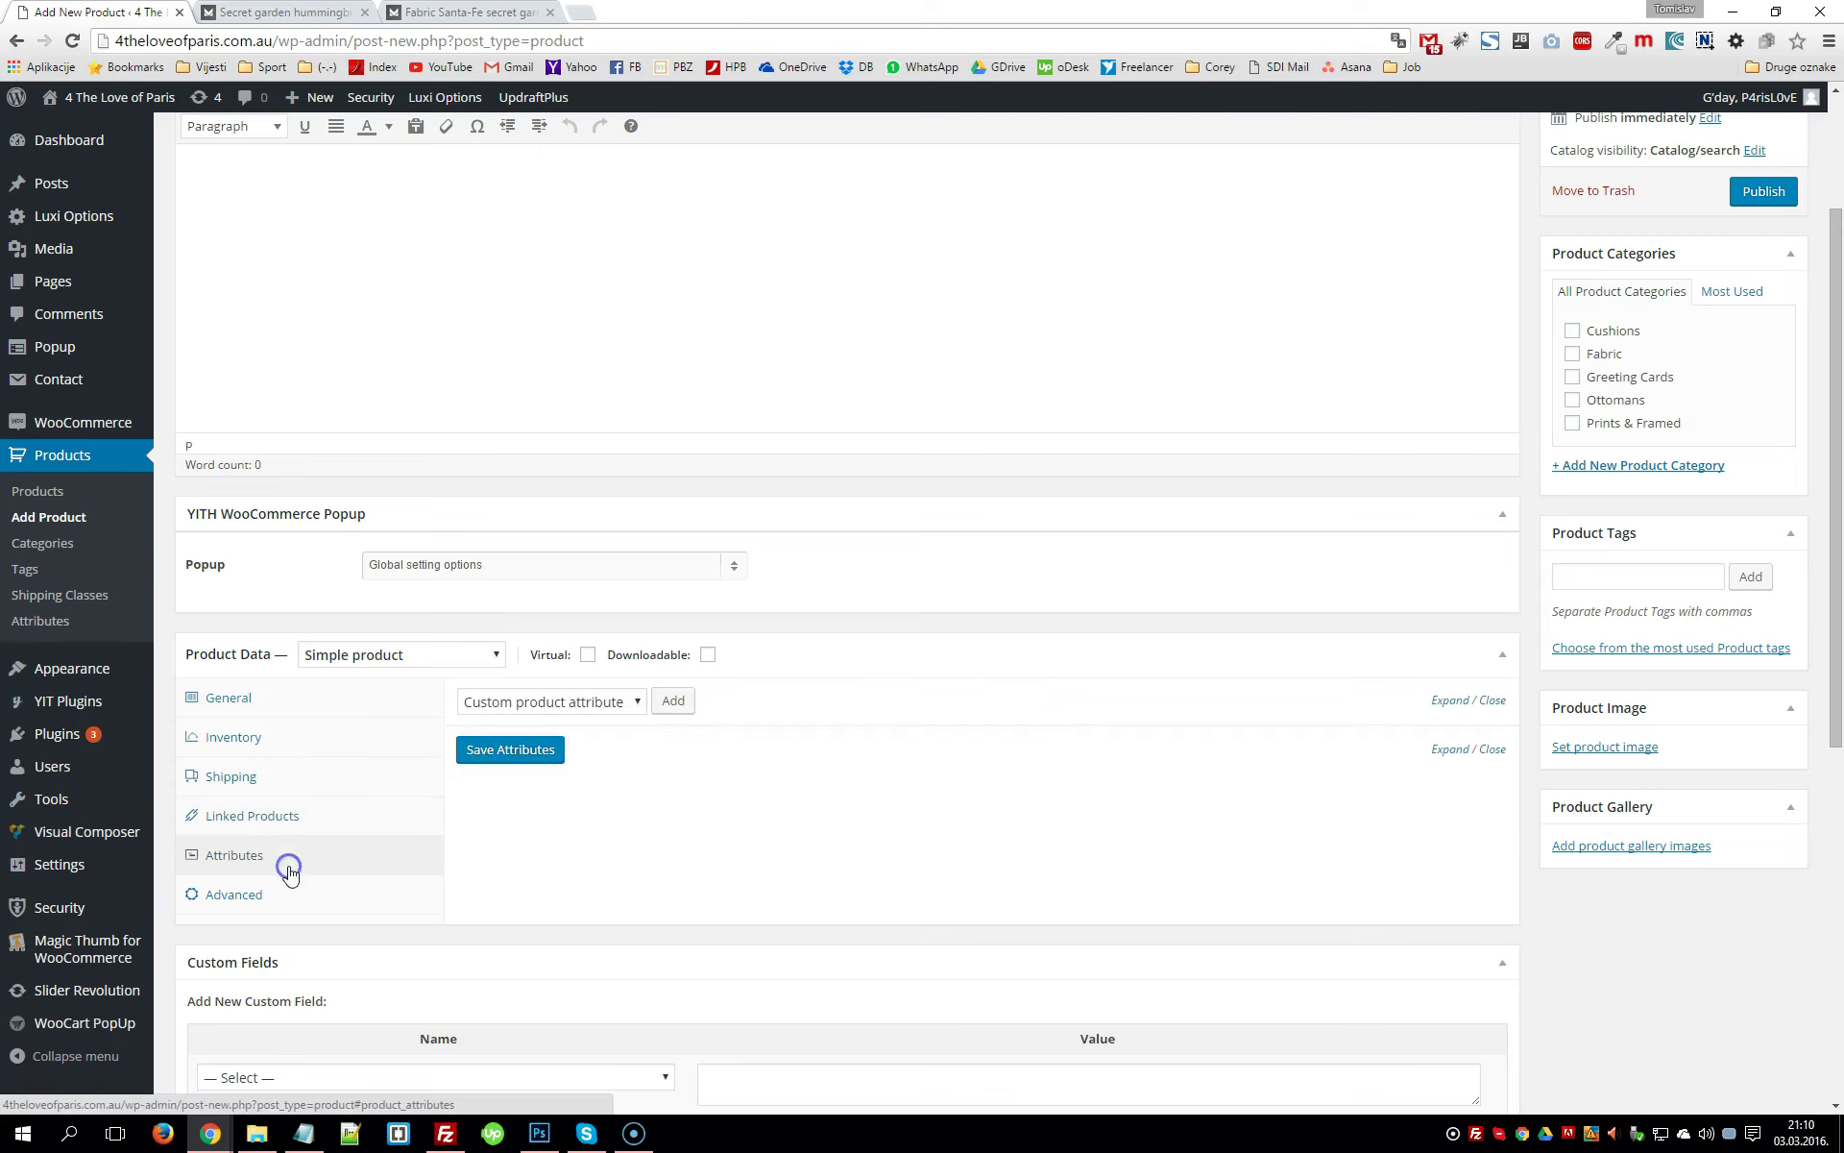
click(245, 699)
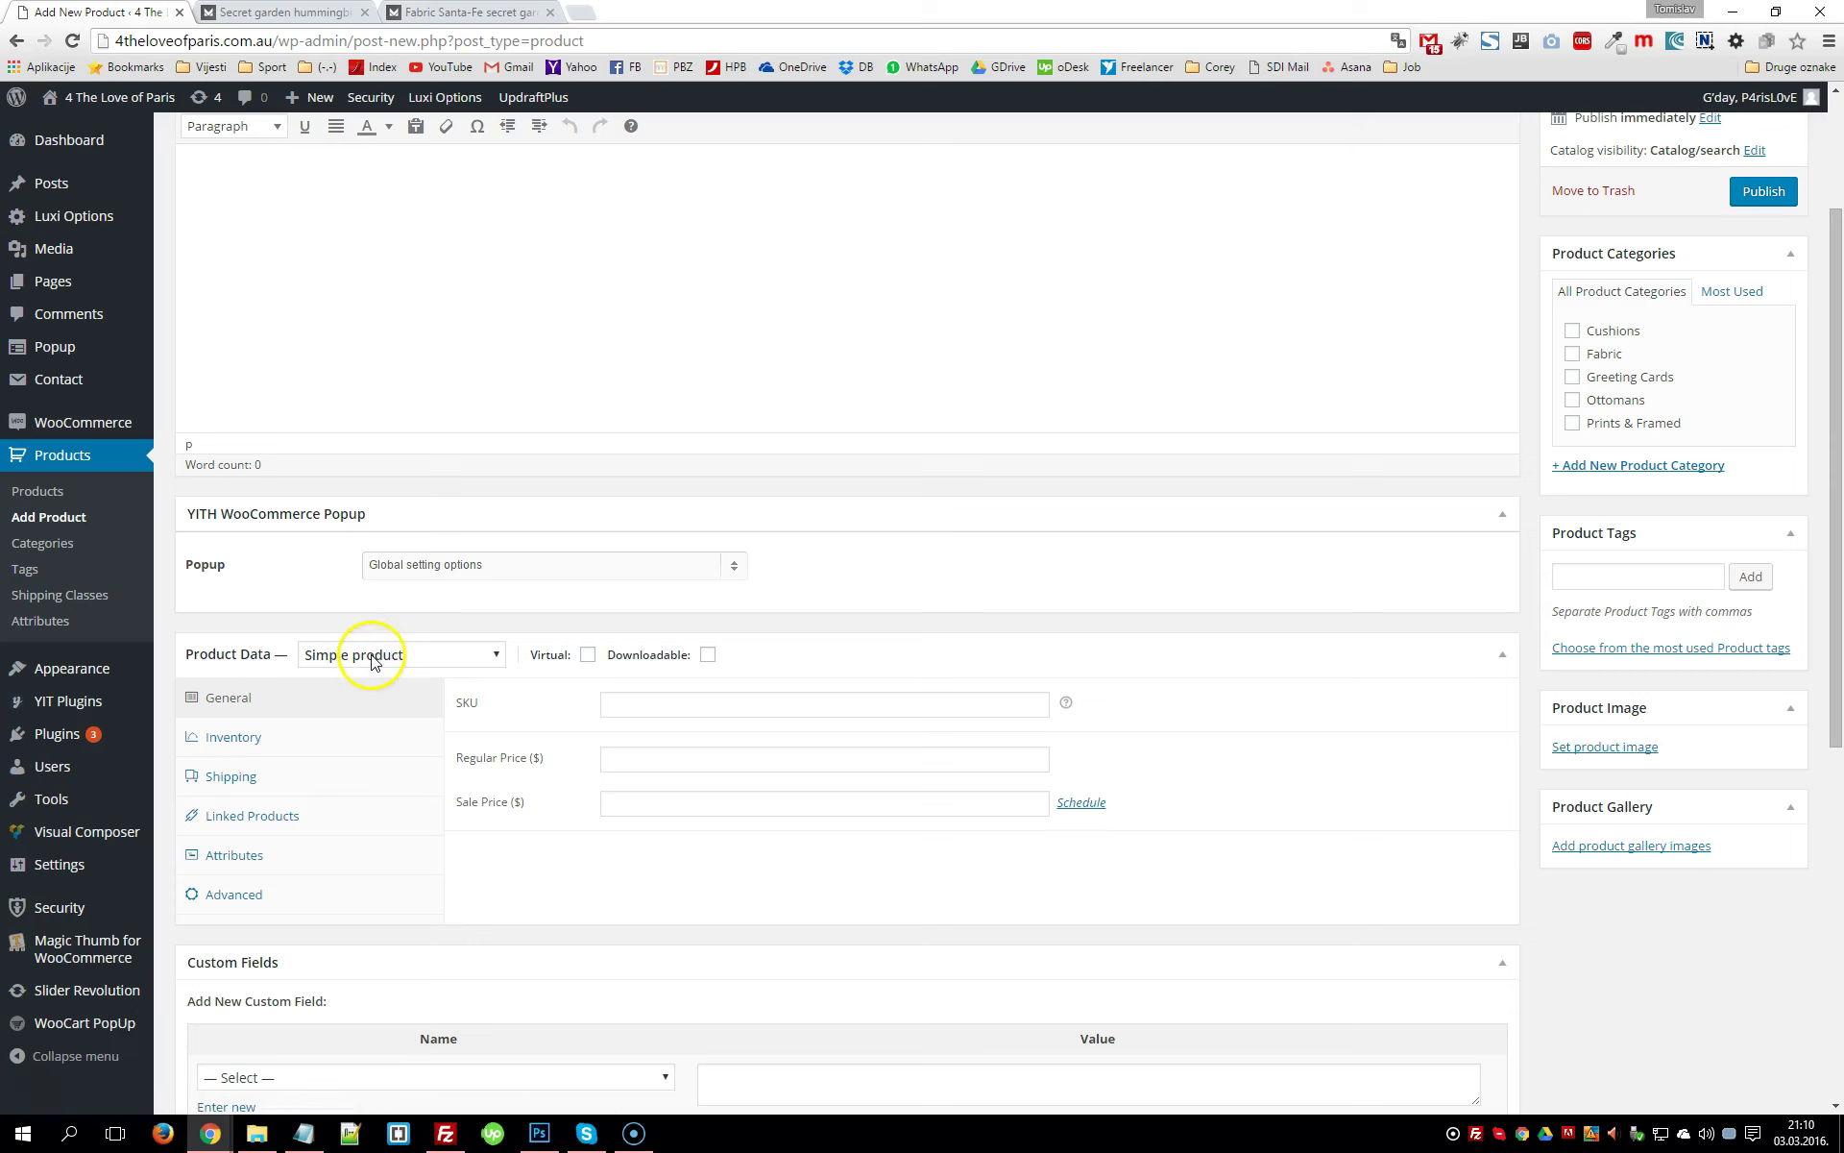
scroll(1155, 883, down, 3)
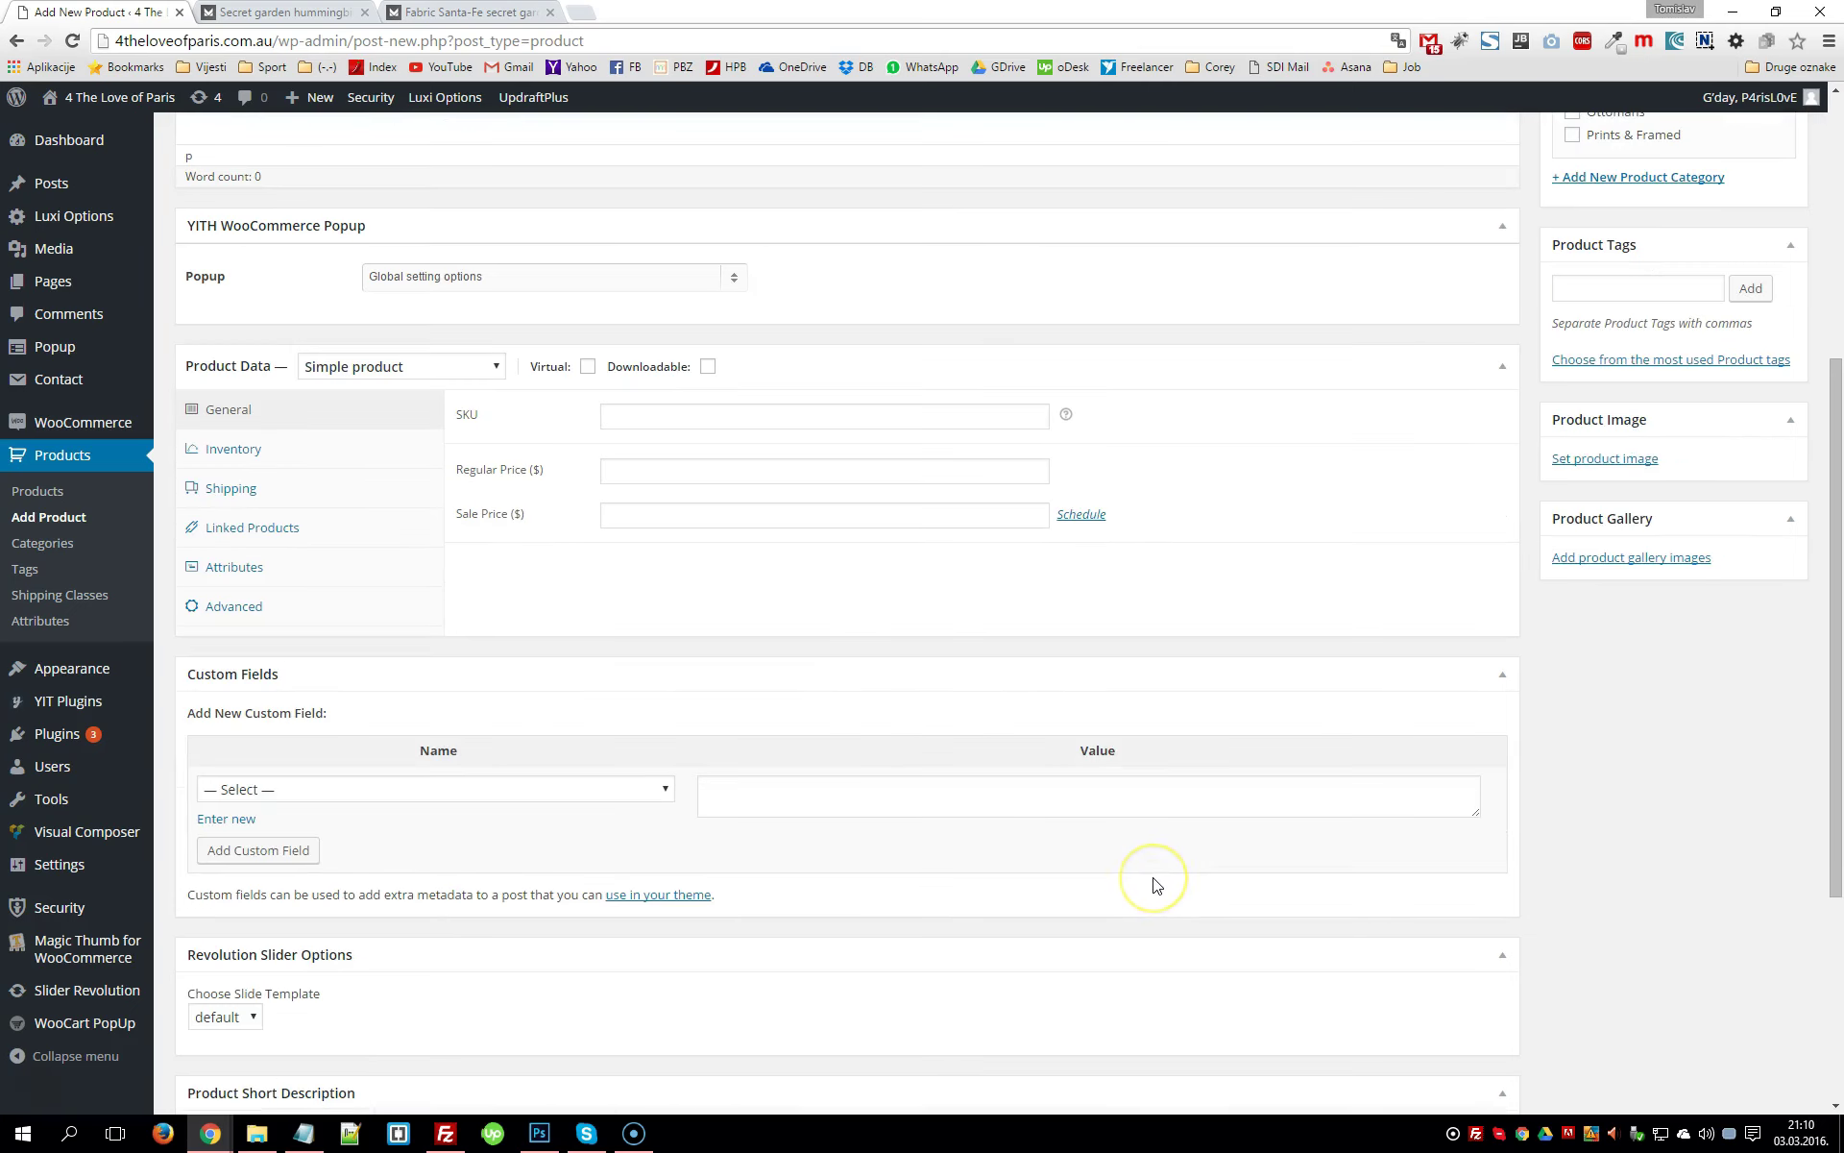
scroll(1157, 885, up, 5)
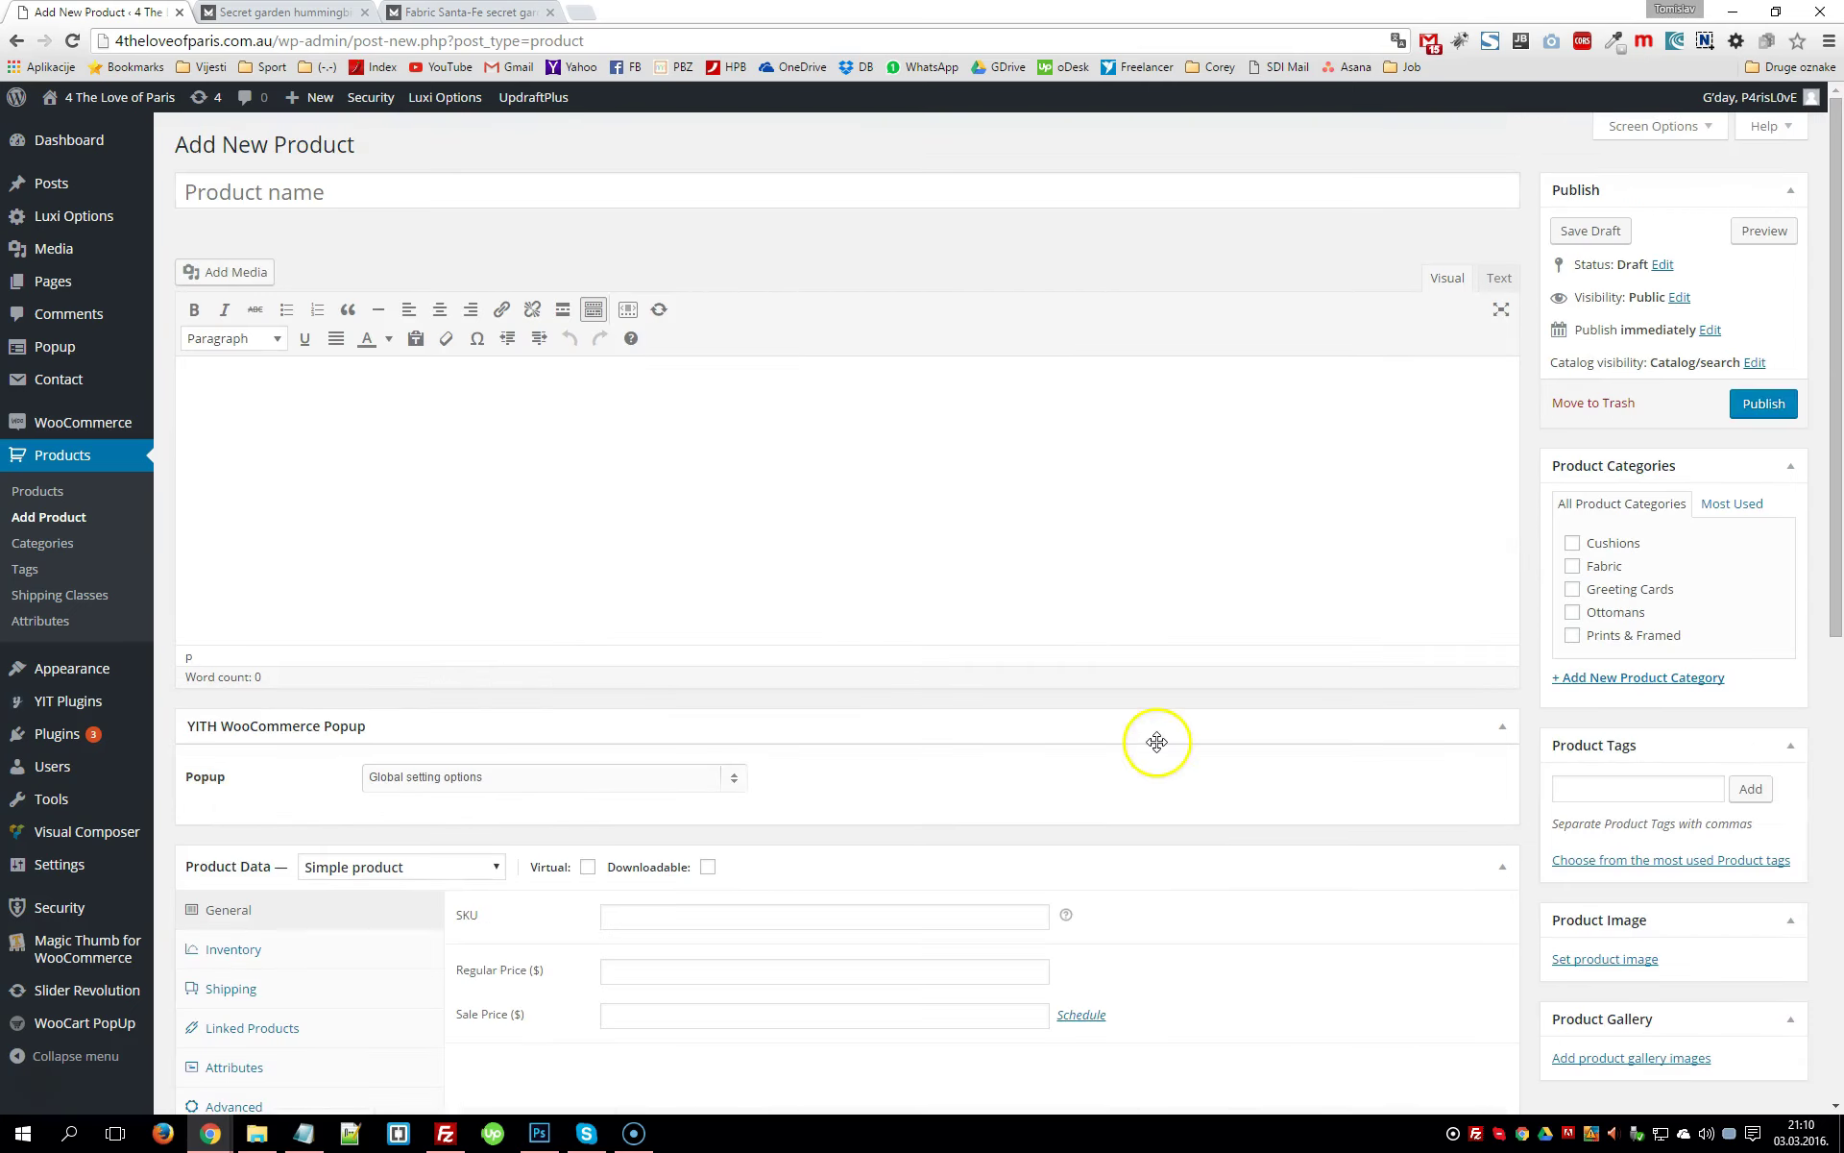
Compare the fabric's live page with the ottoman's by highlighting the ottoman's title and price and viewing its Piping options
click(462, 12)
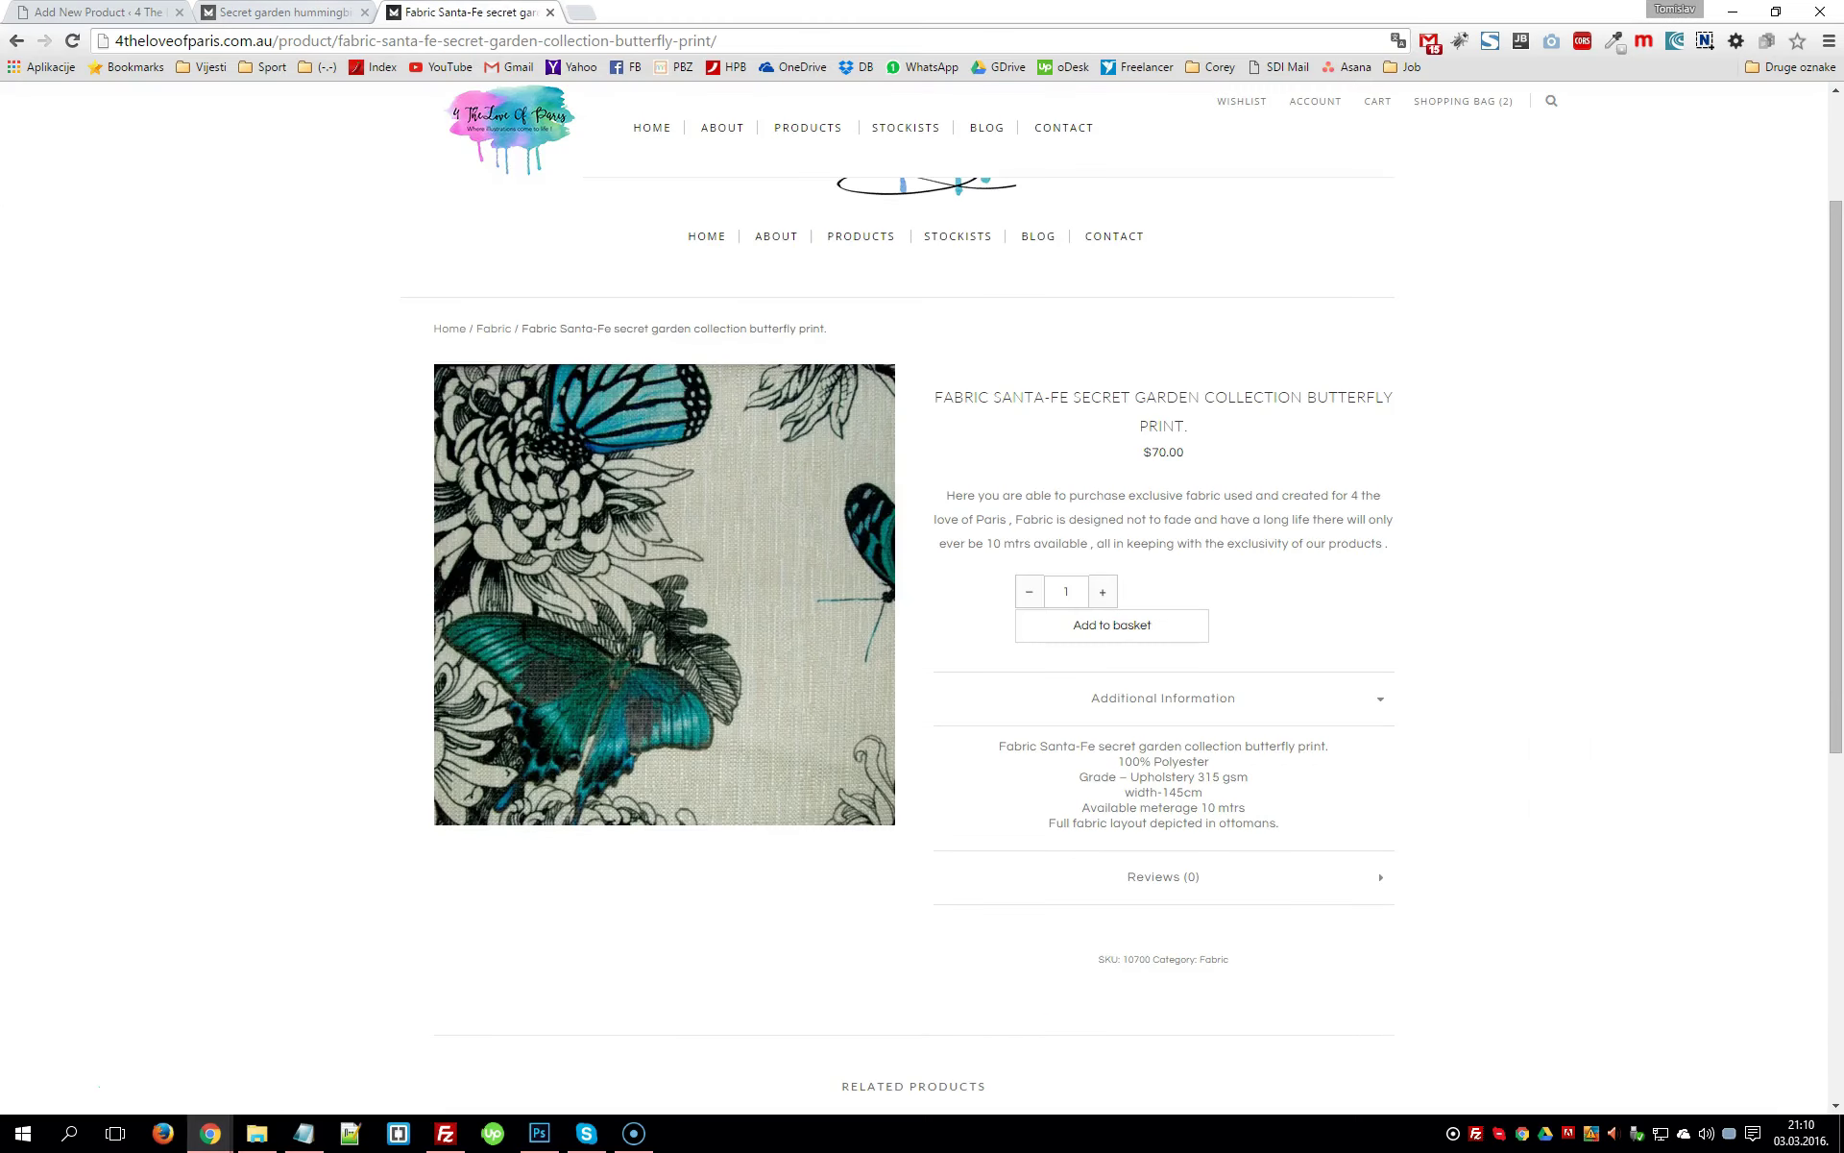
click(344, 14)
drag(951, 397, 1325, 441)
click(1146, 640)
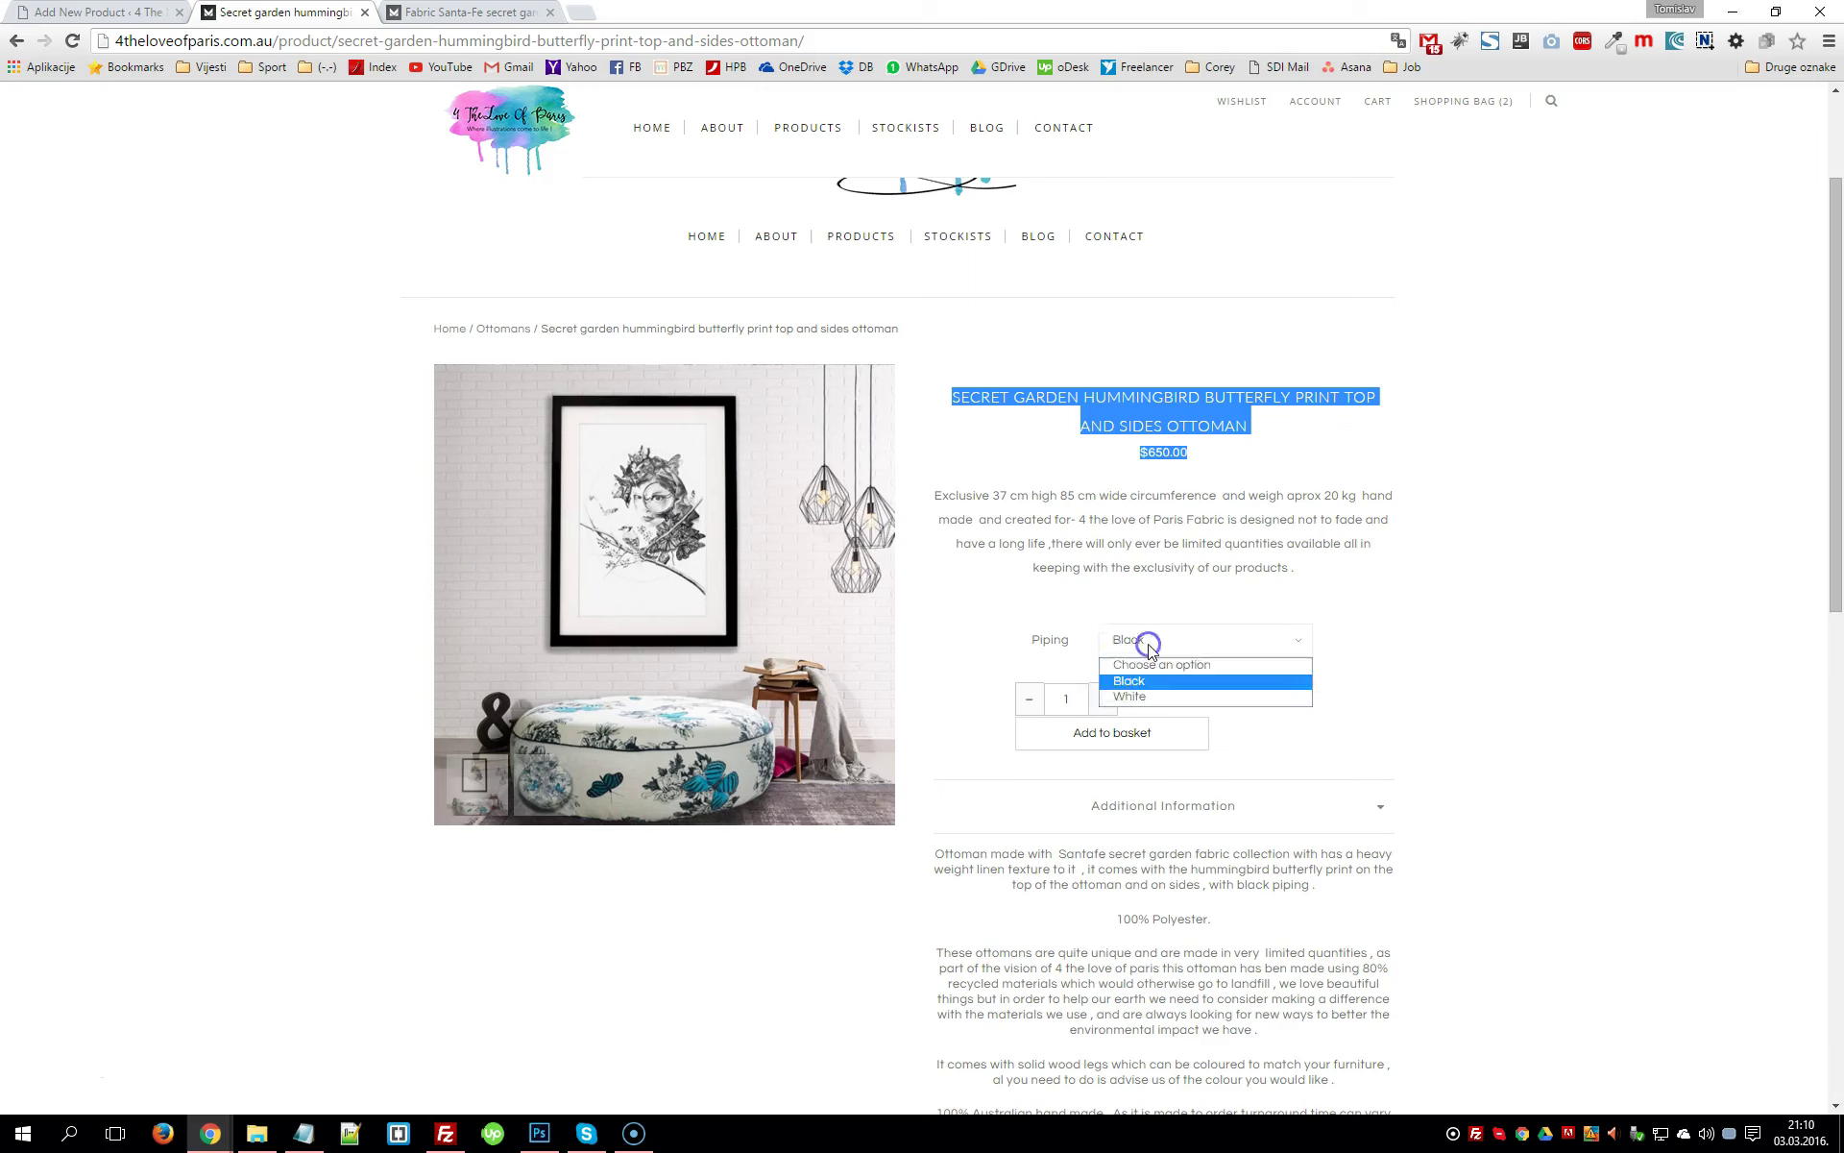
click(1119, 600)
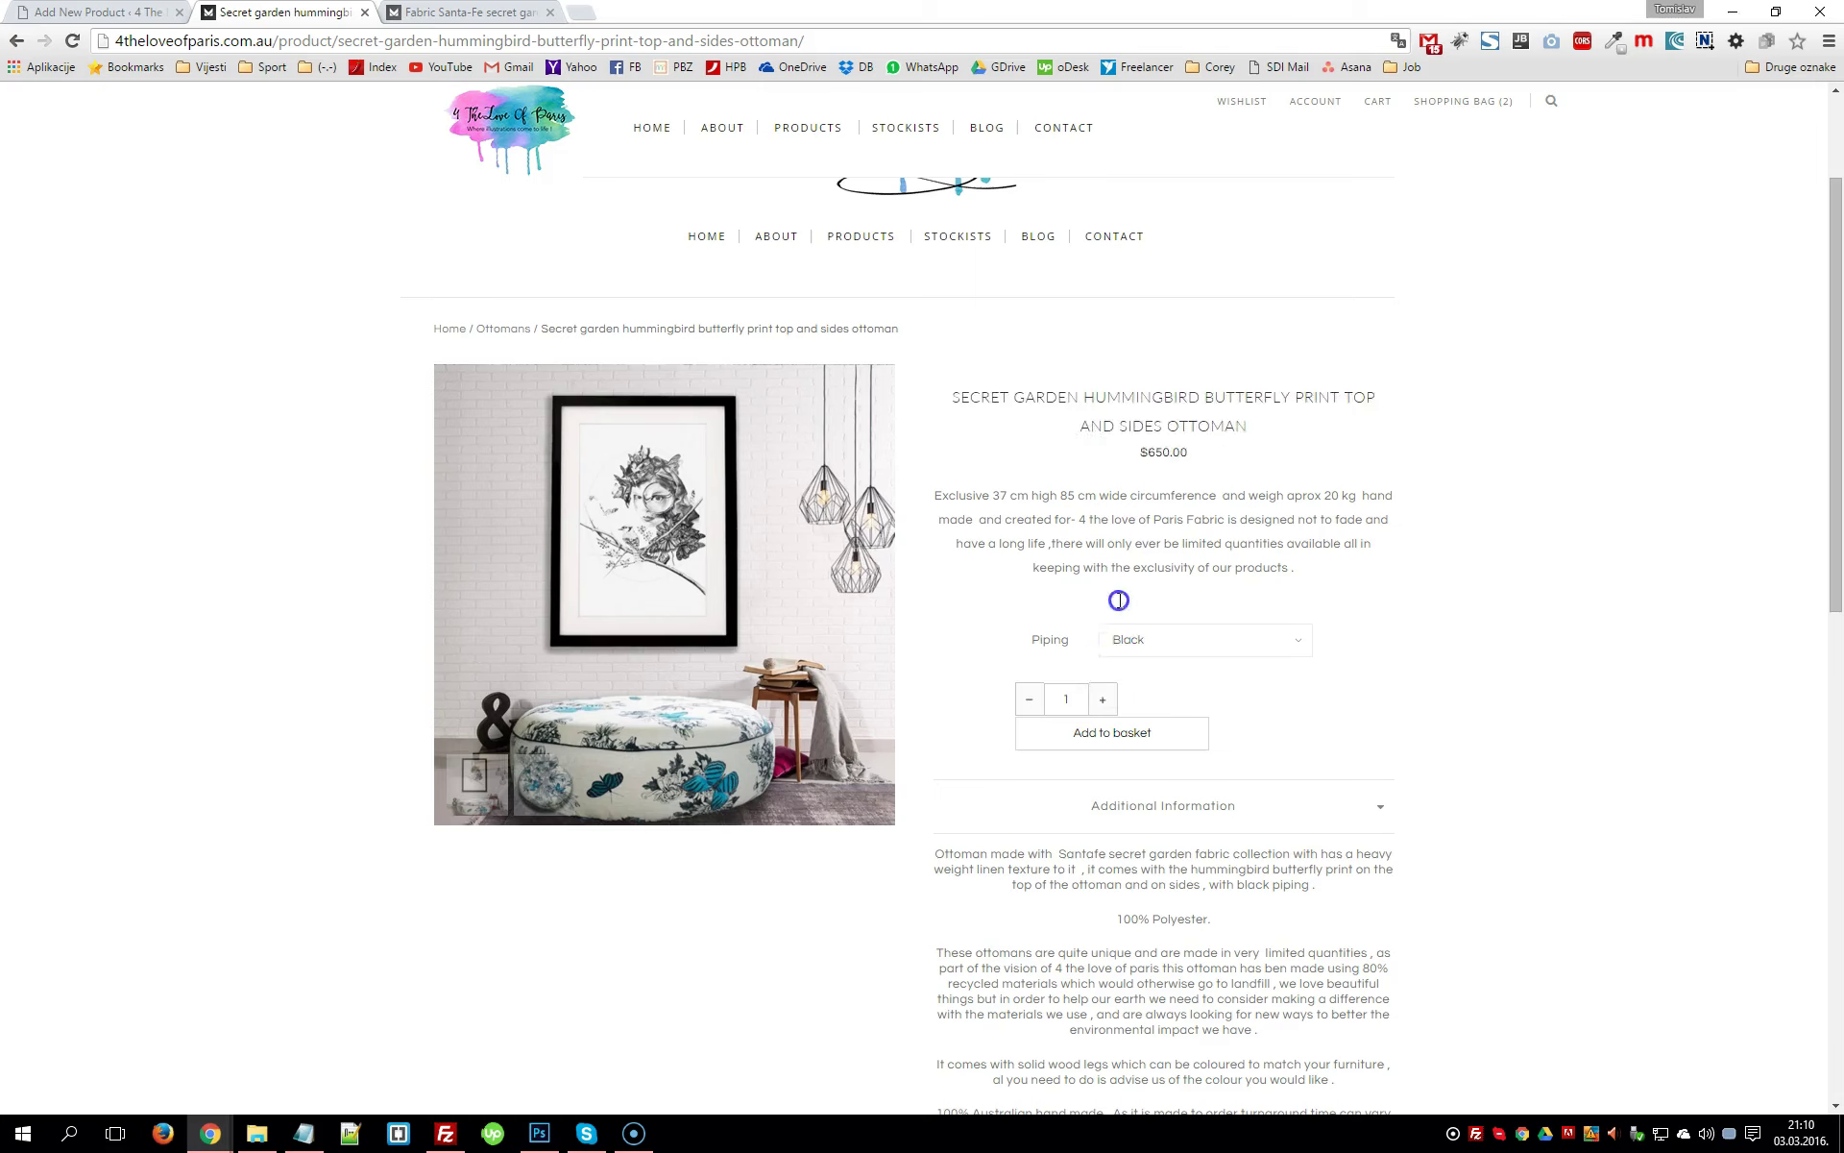
Change the new product's type to Variable product and examine its General data settings
click(94, 12)
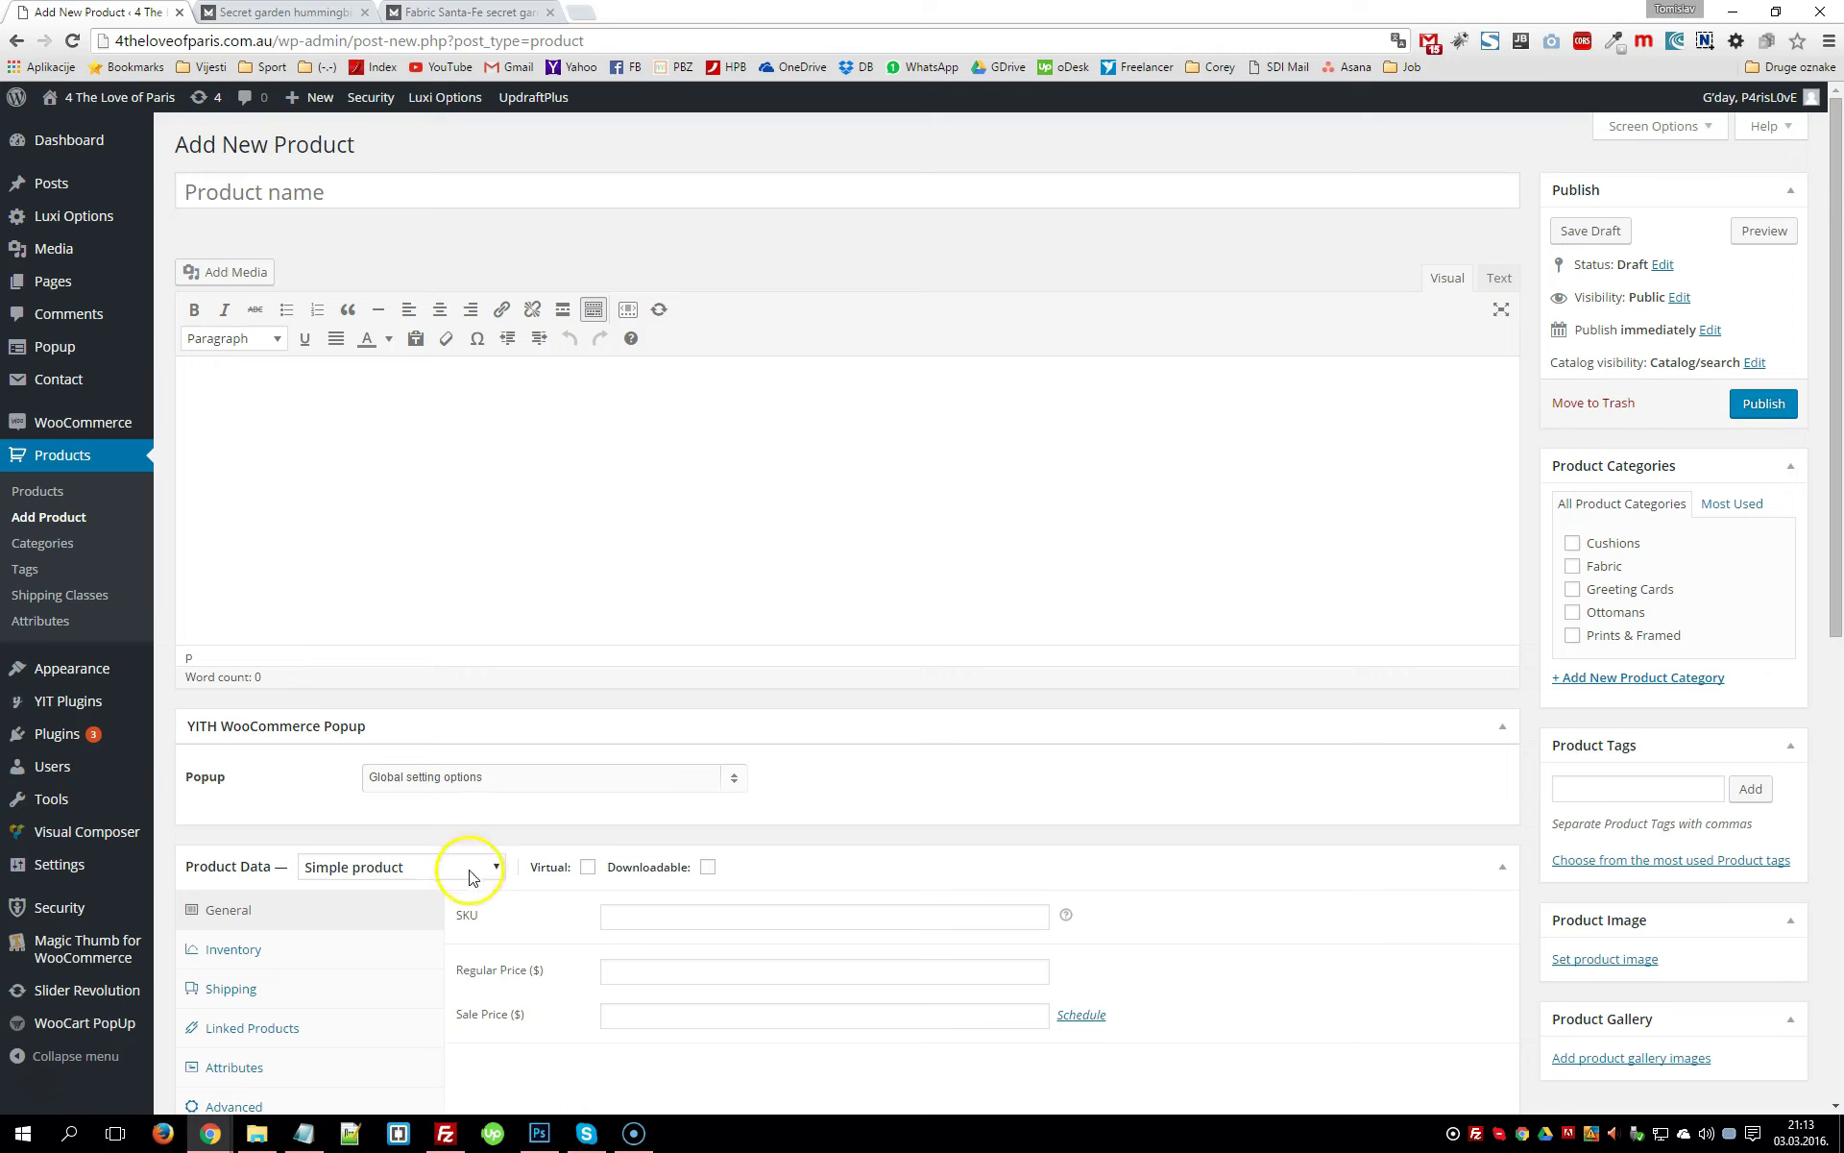
click(433, 870)
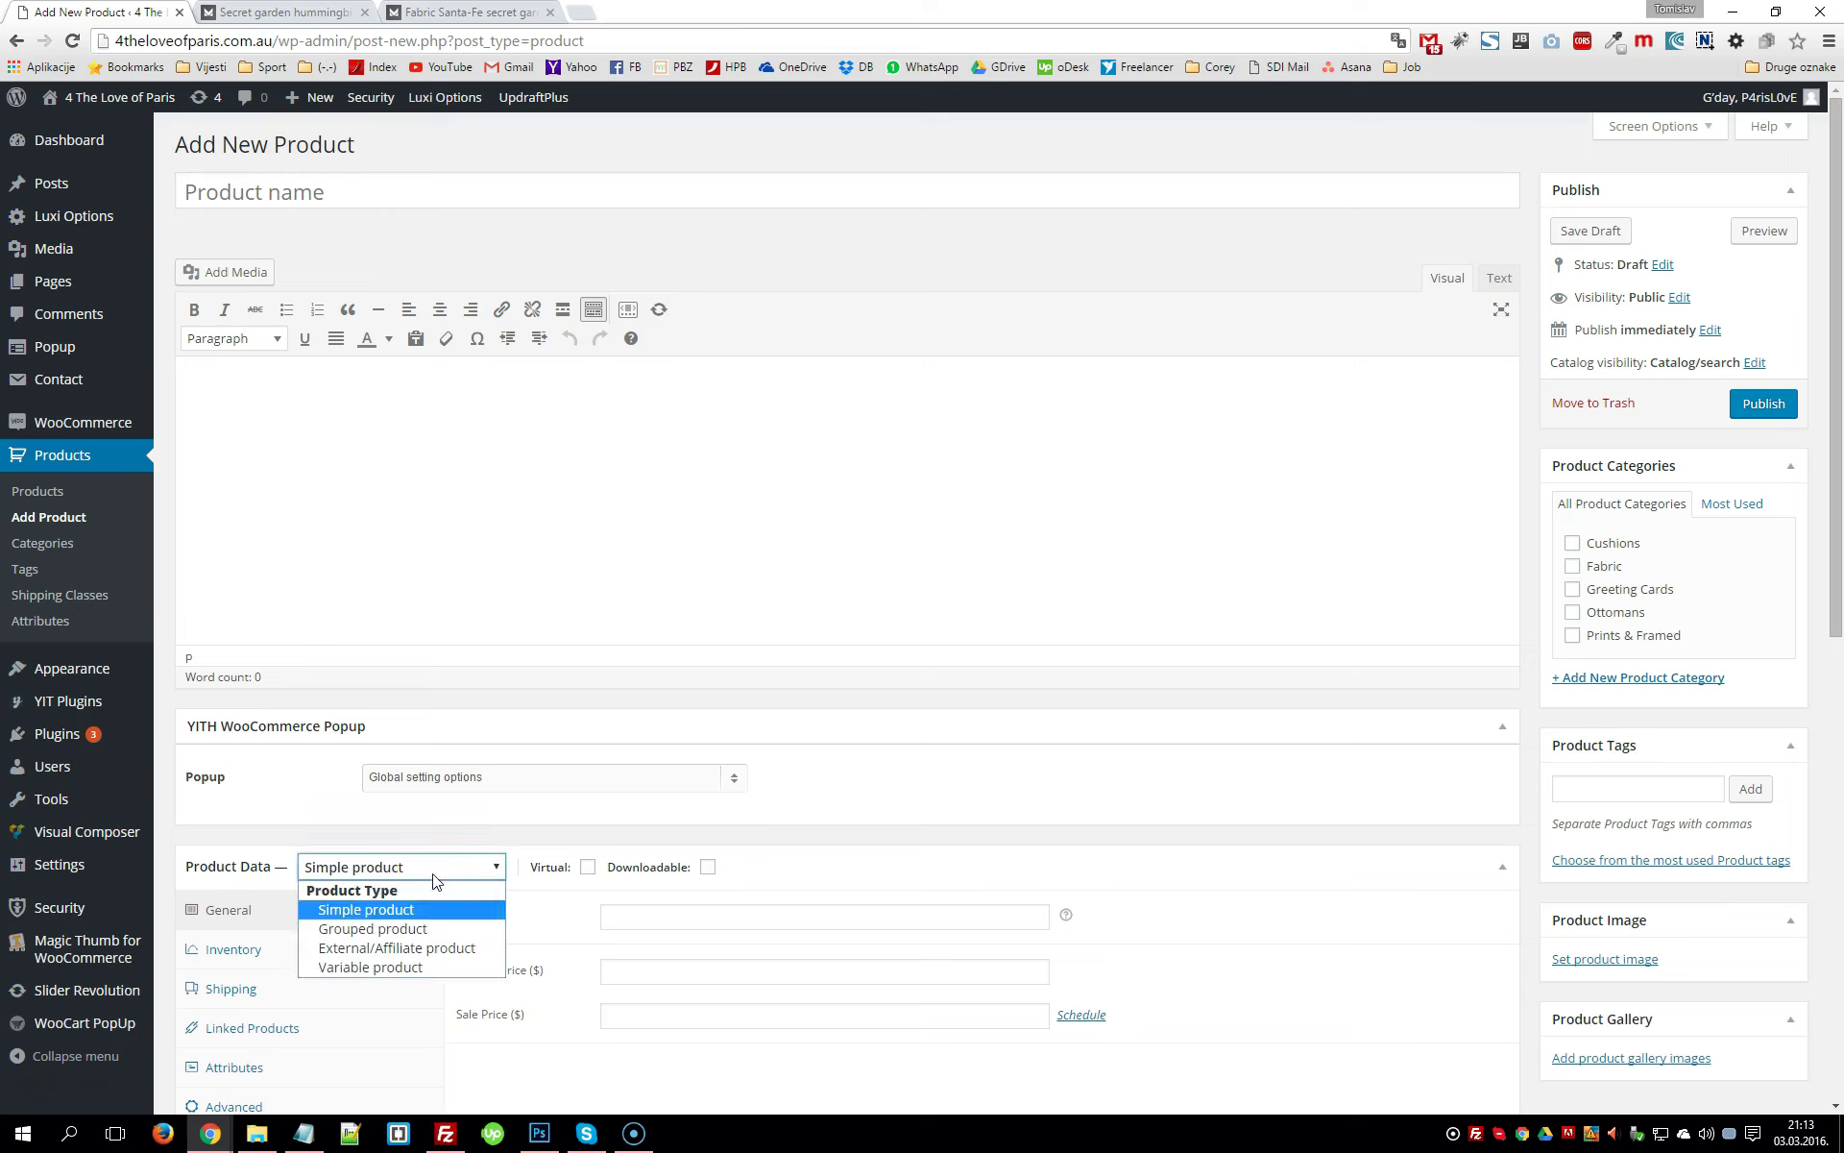
click(405, 968)
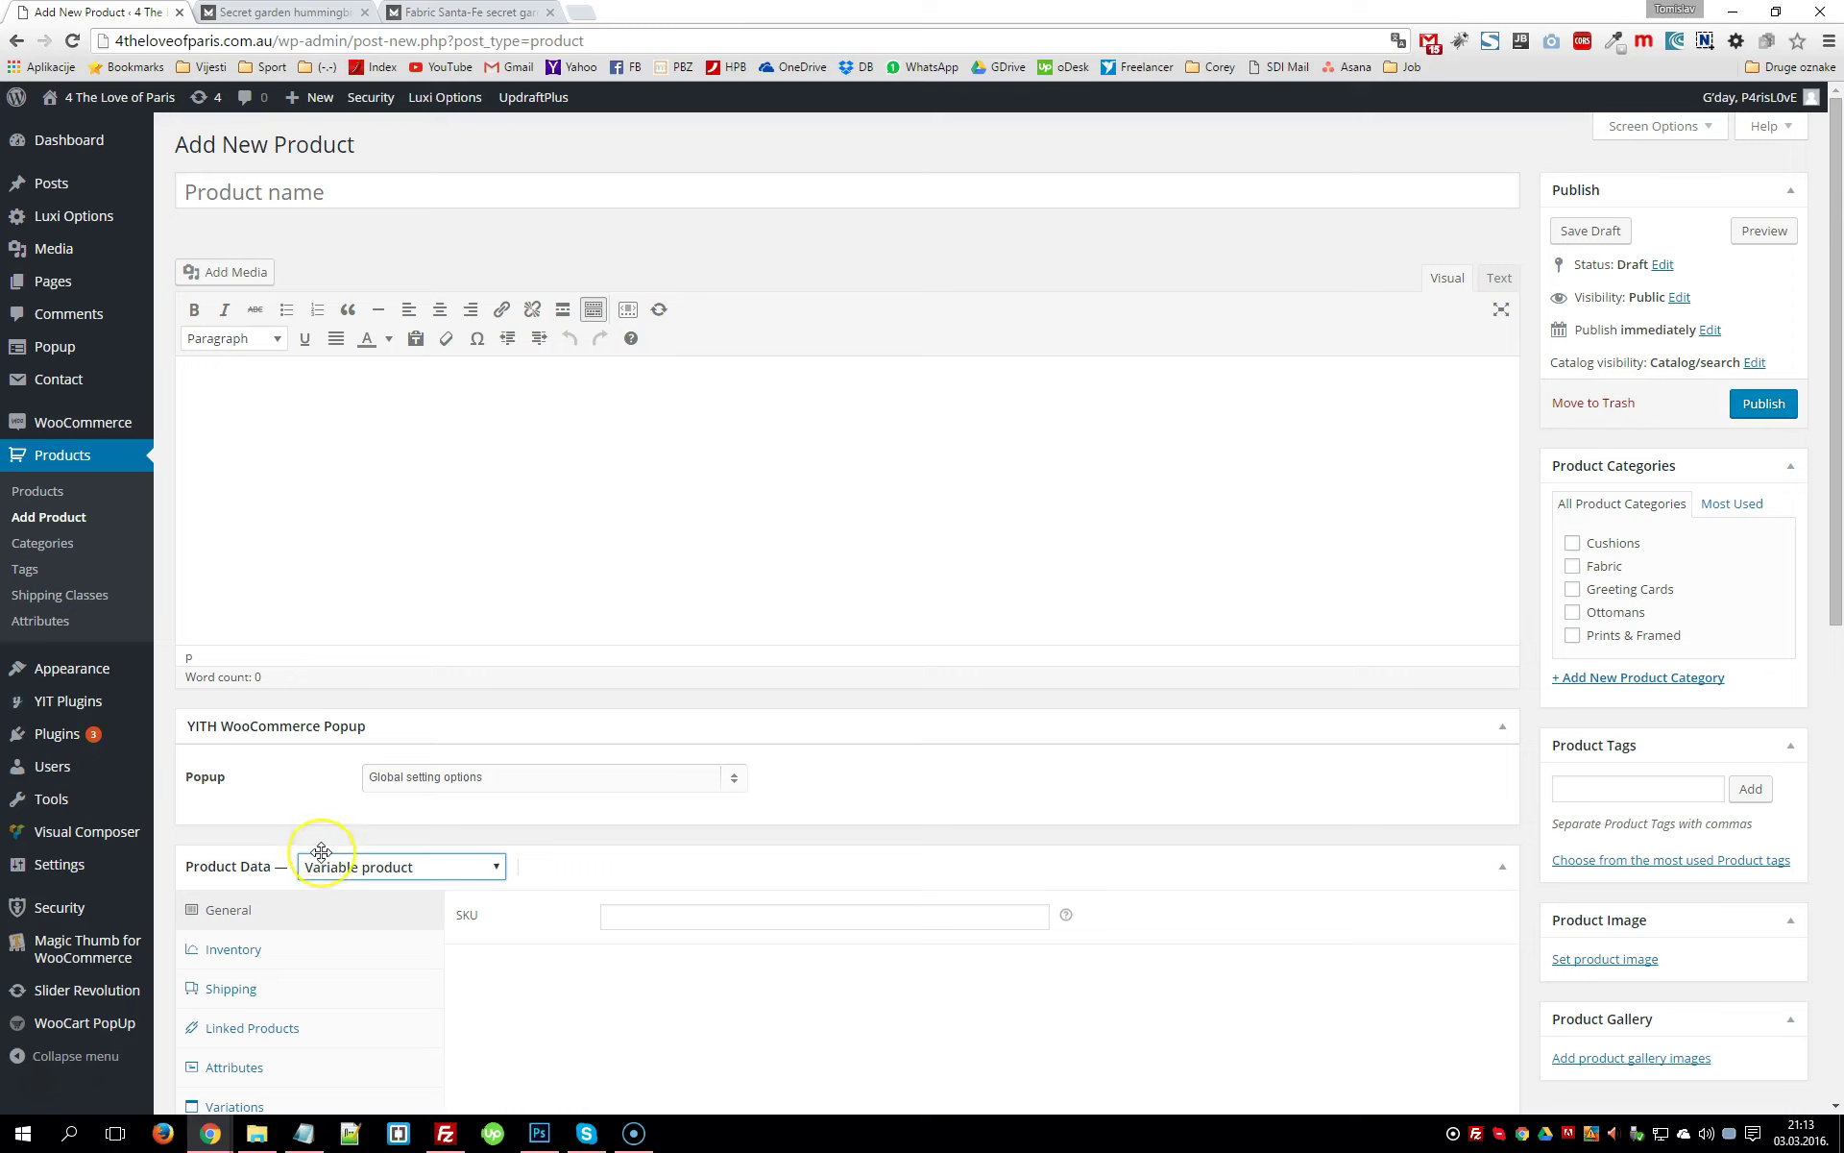
mouse_move(277, 843)
mouse_down()
mouse_move(430, 906)
mouse_move(529, 891)
mouse_up()
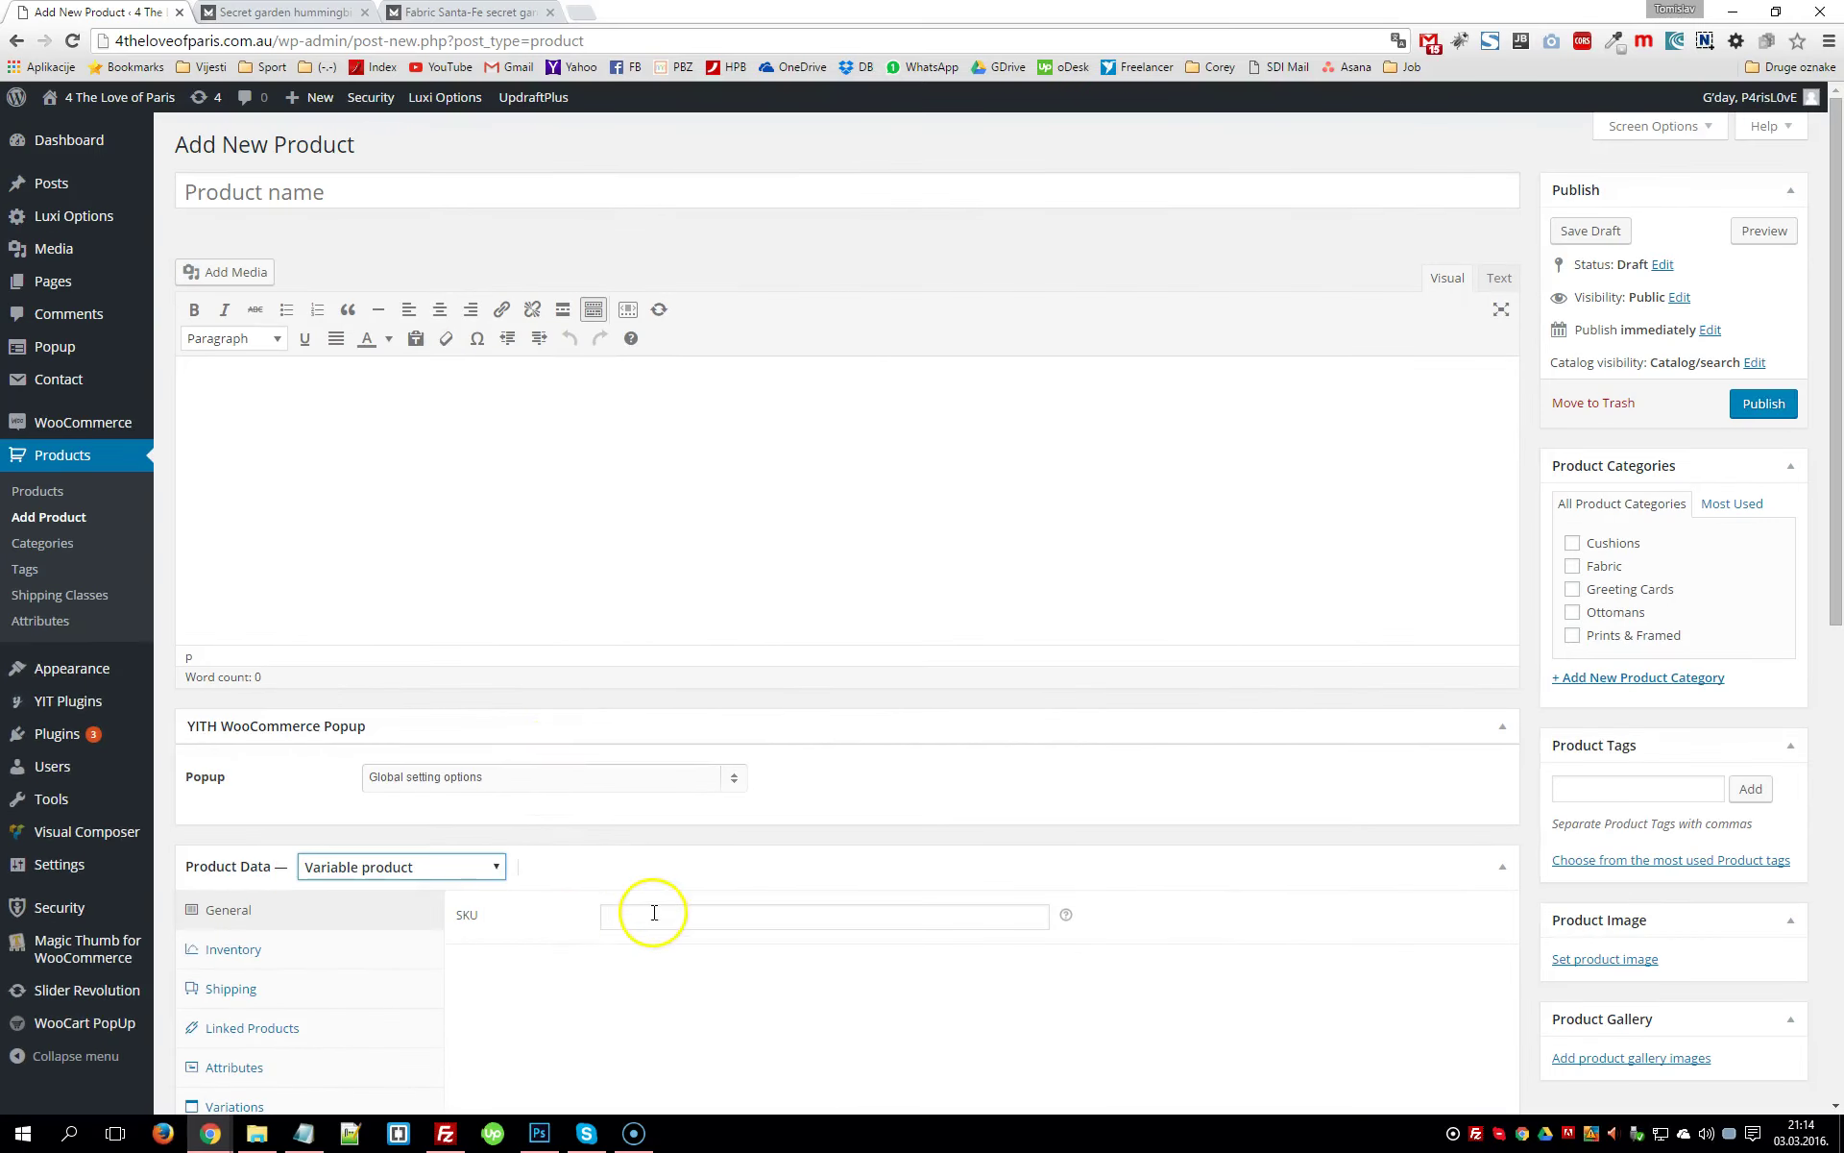
click(1106, 776)
scroll(906, 626, down, 3)
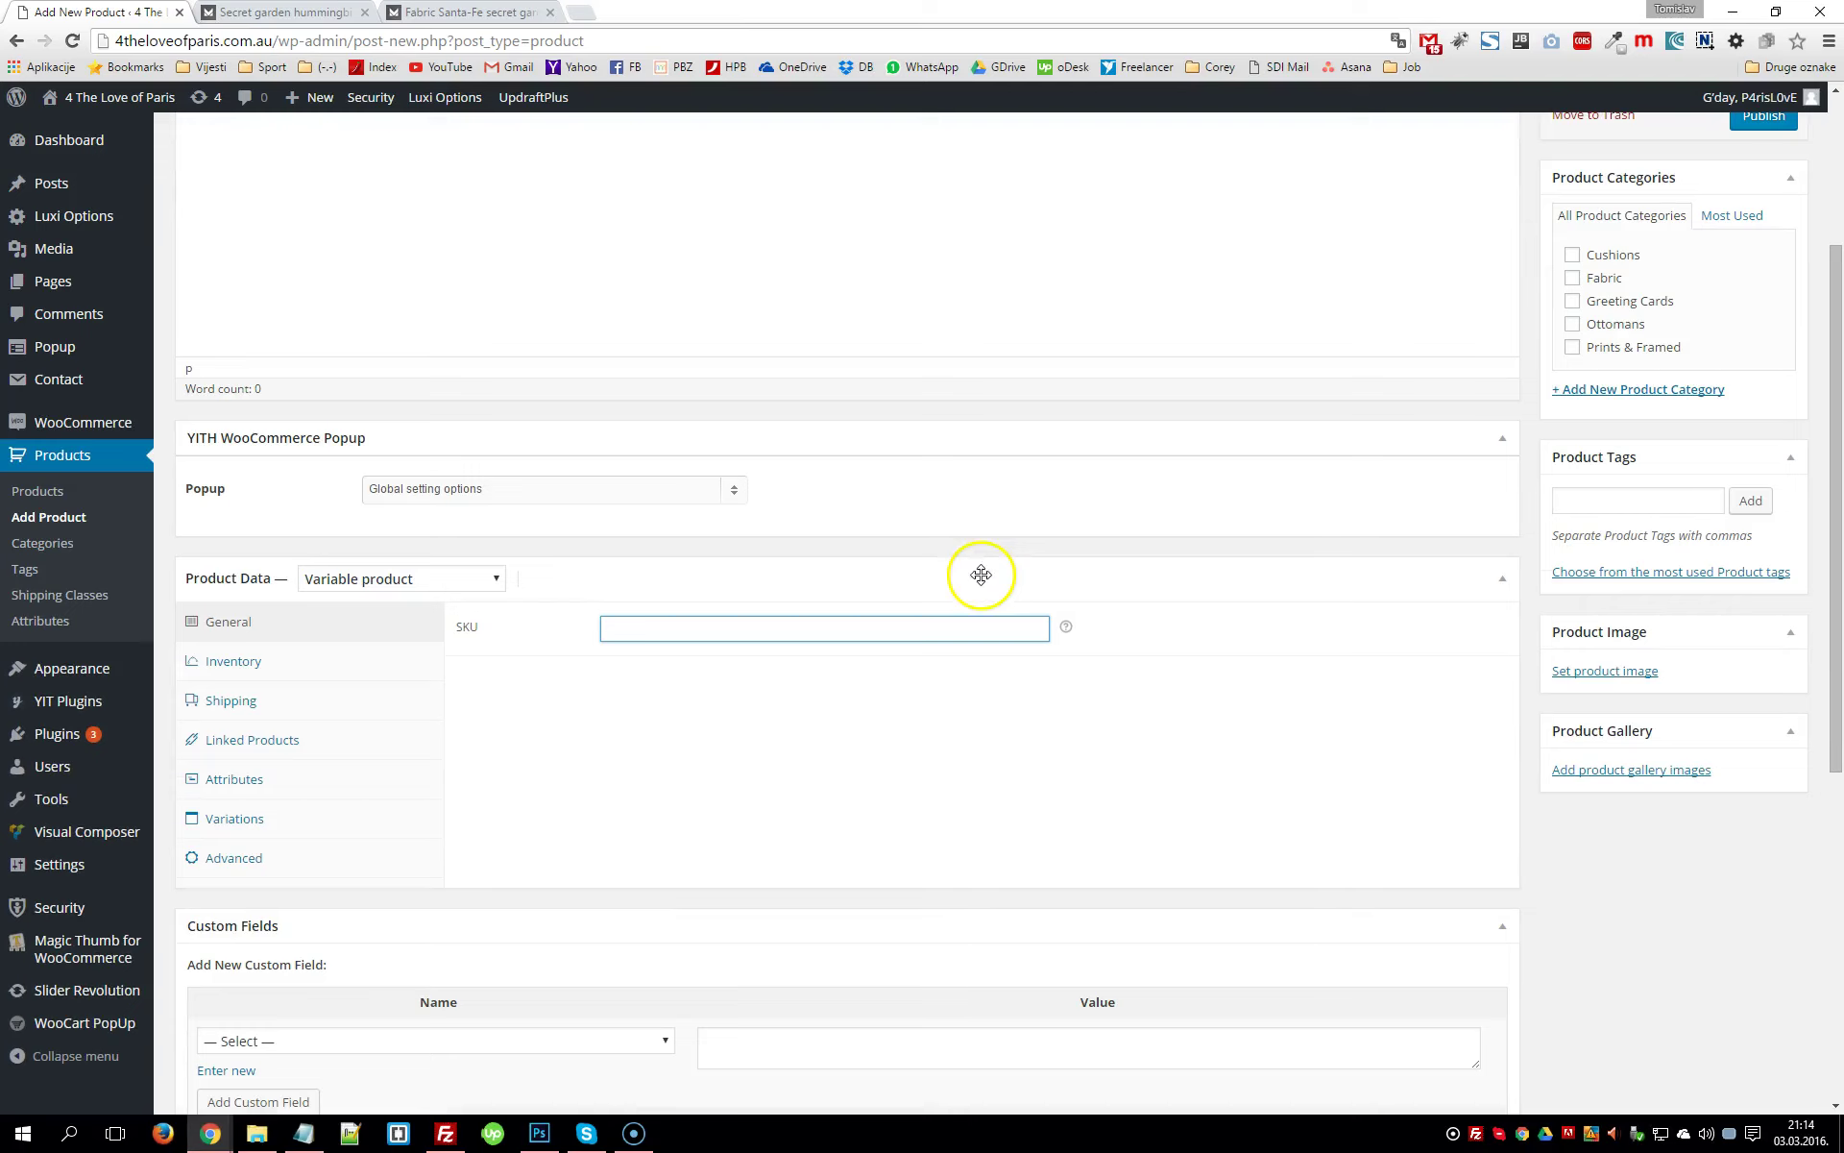
click(492, 648)
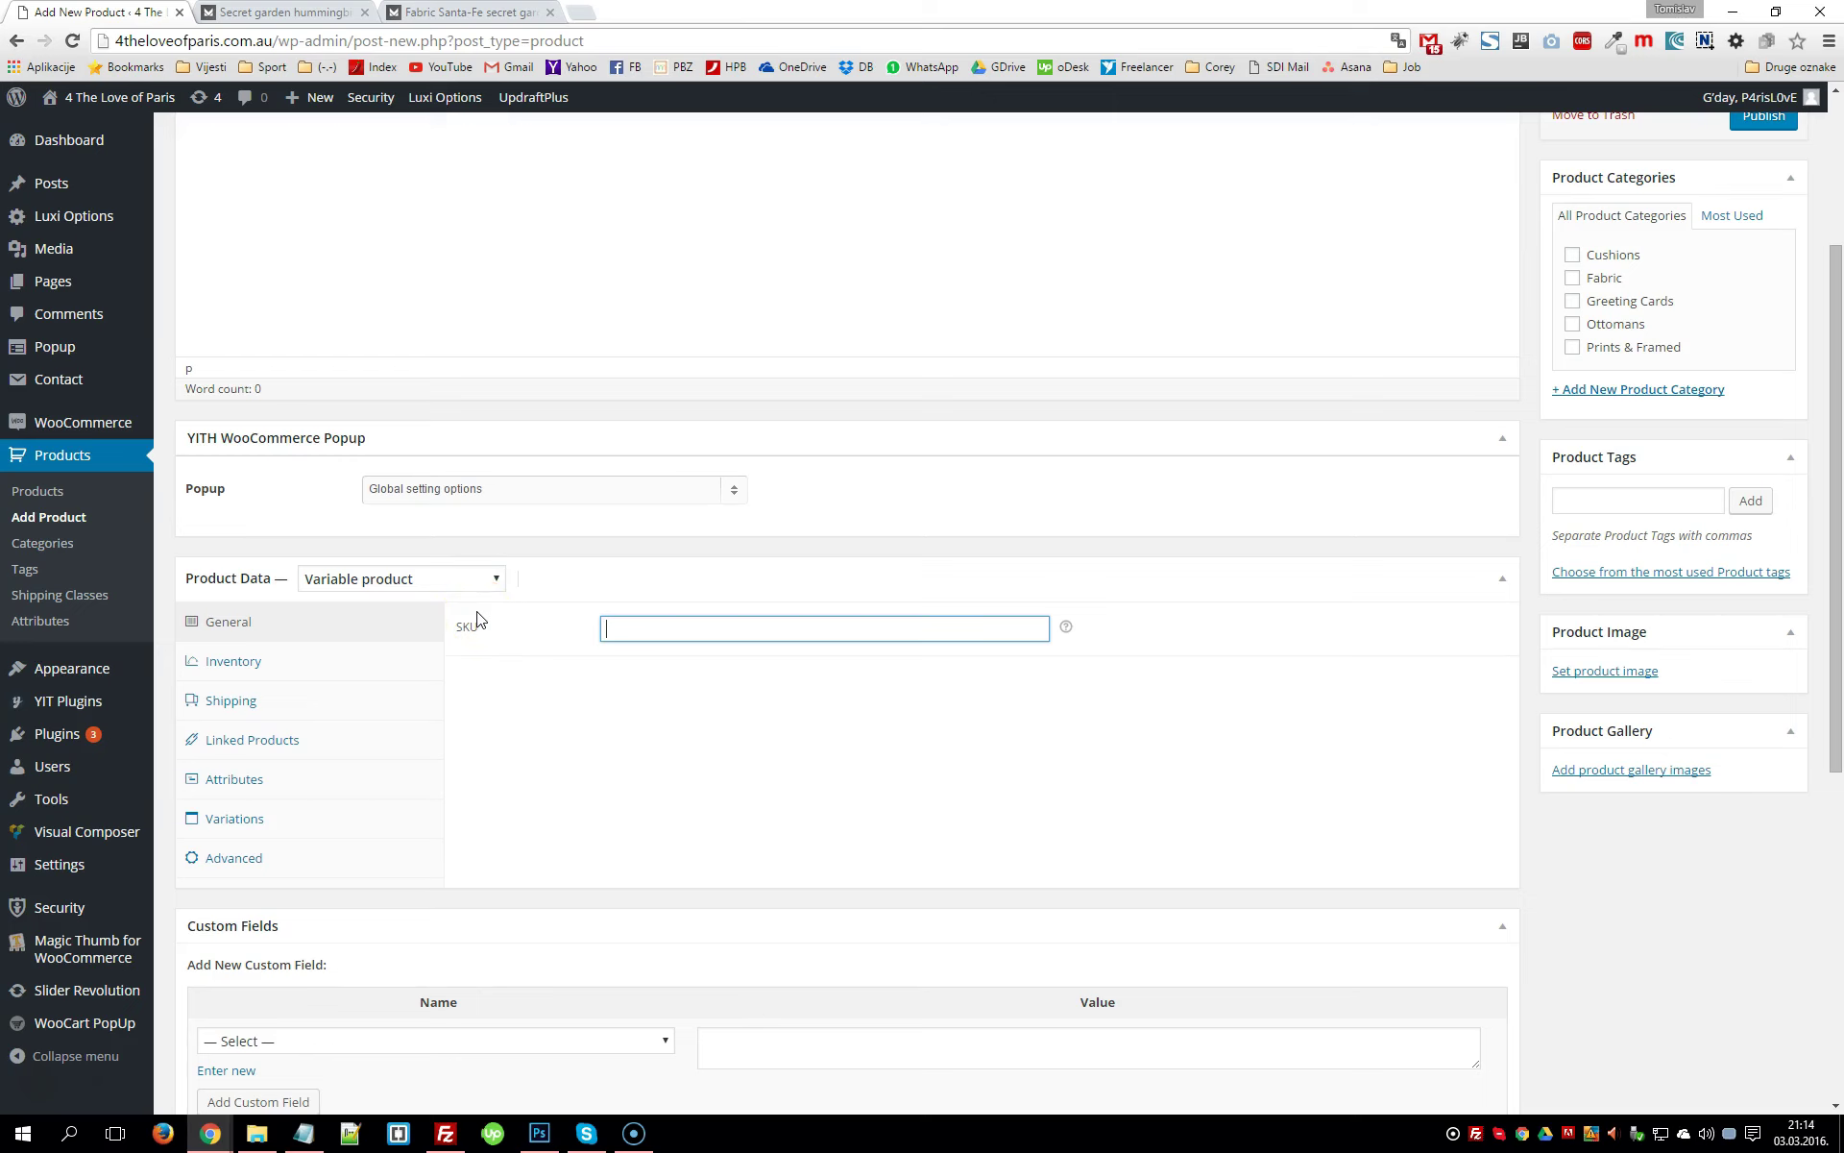
Review the variable product's Inventory, Shipping and Linked Products settings without changing them
click(304, 665)
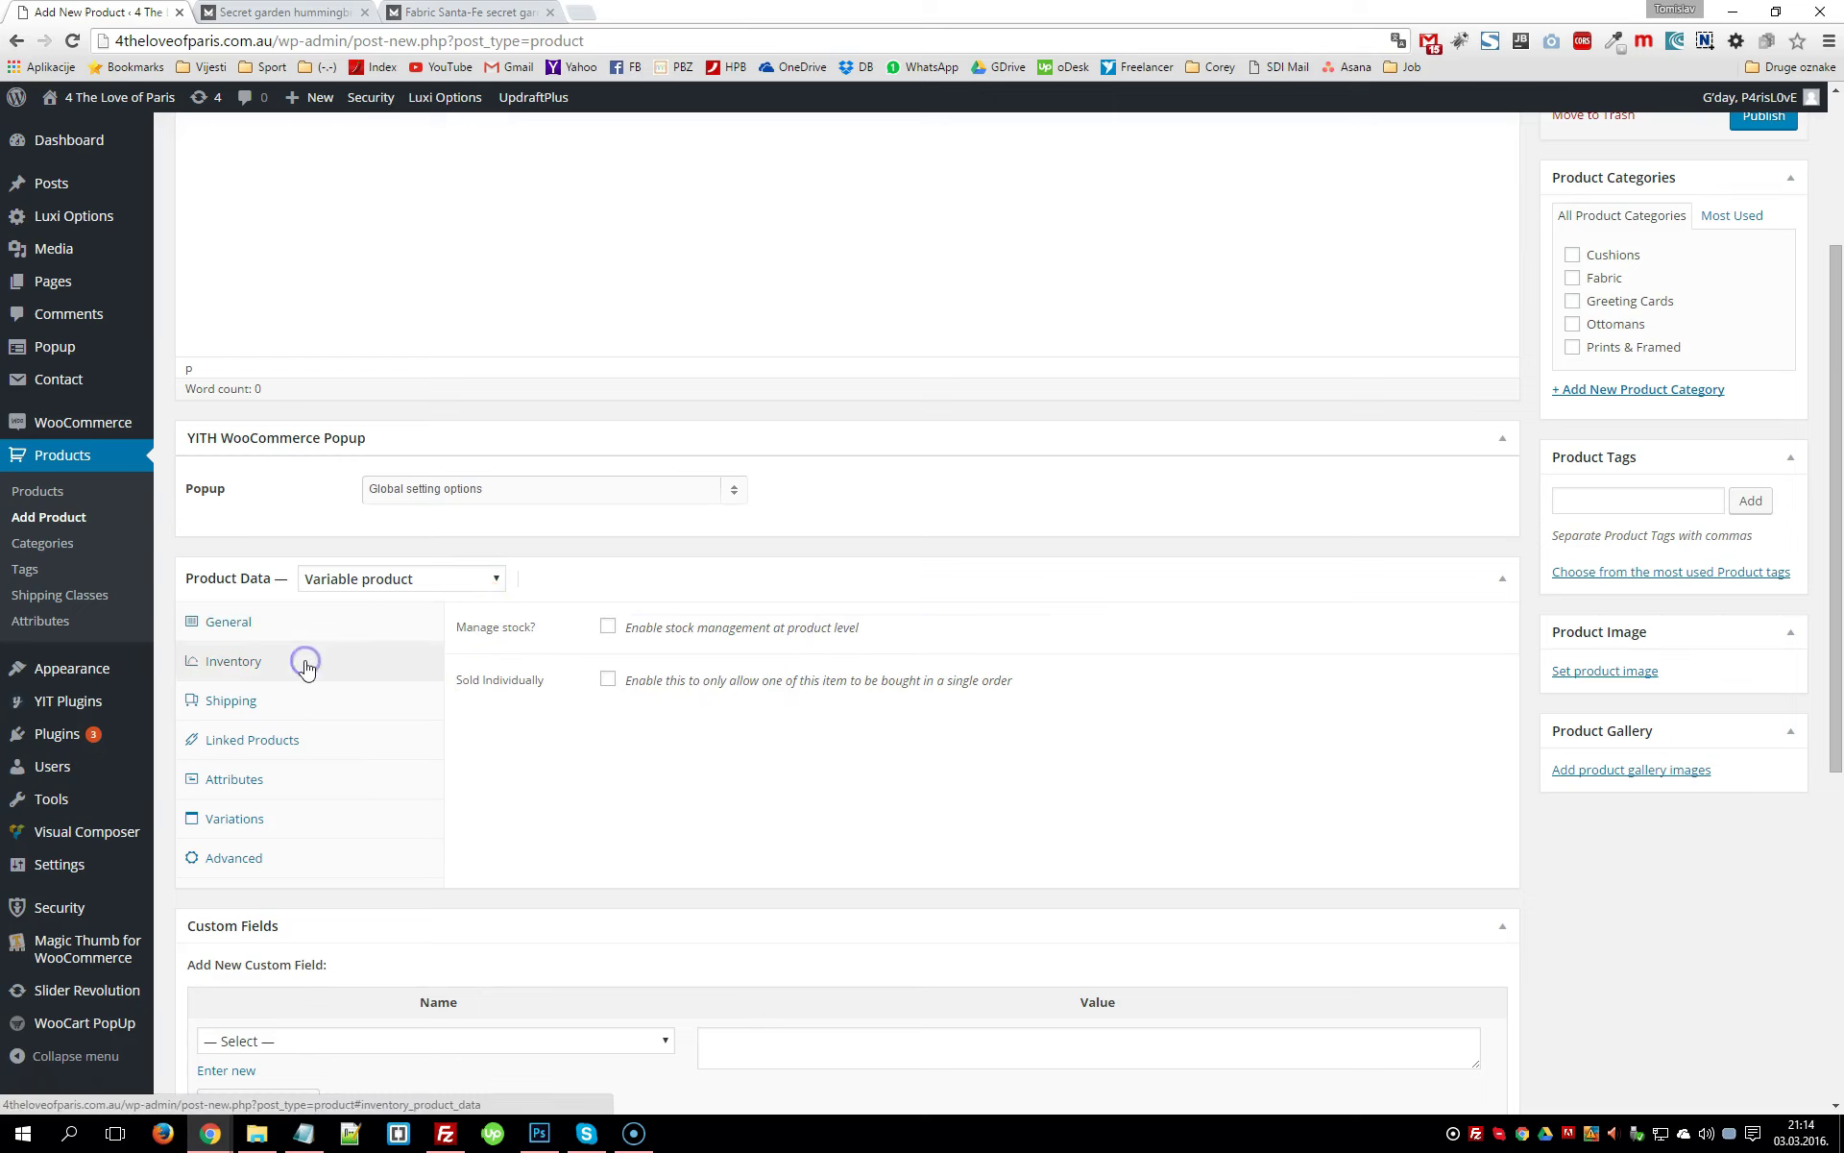
click(275, 701)
click(281, 669)
click(275, 700)
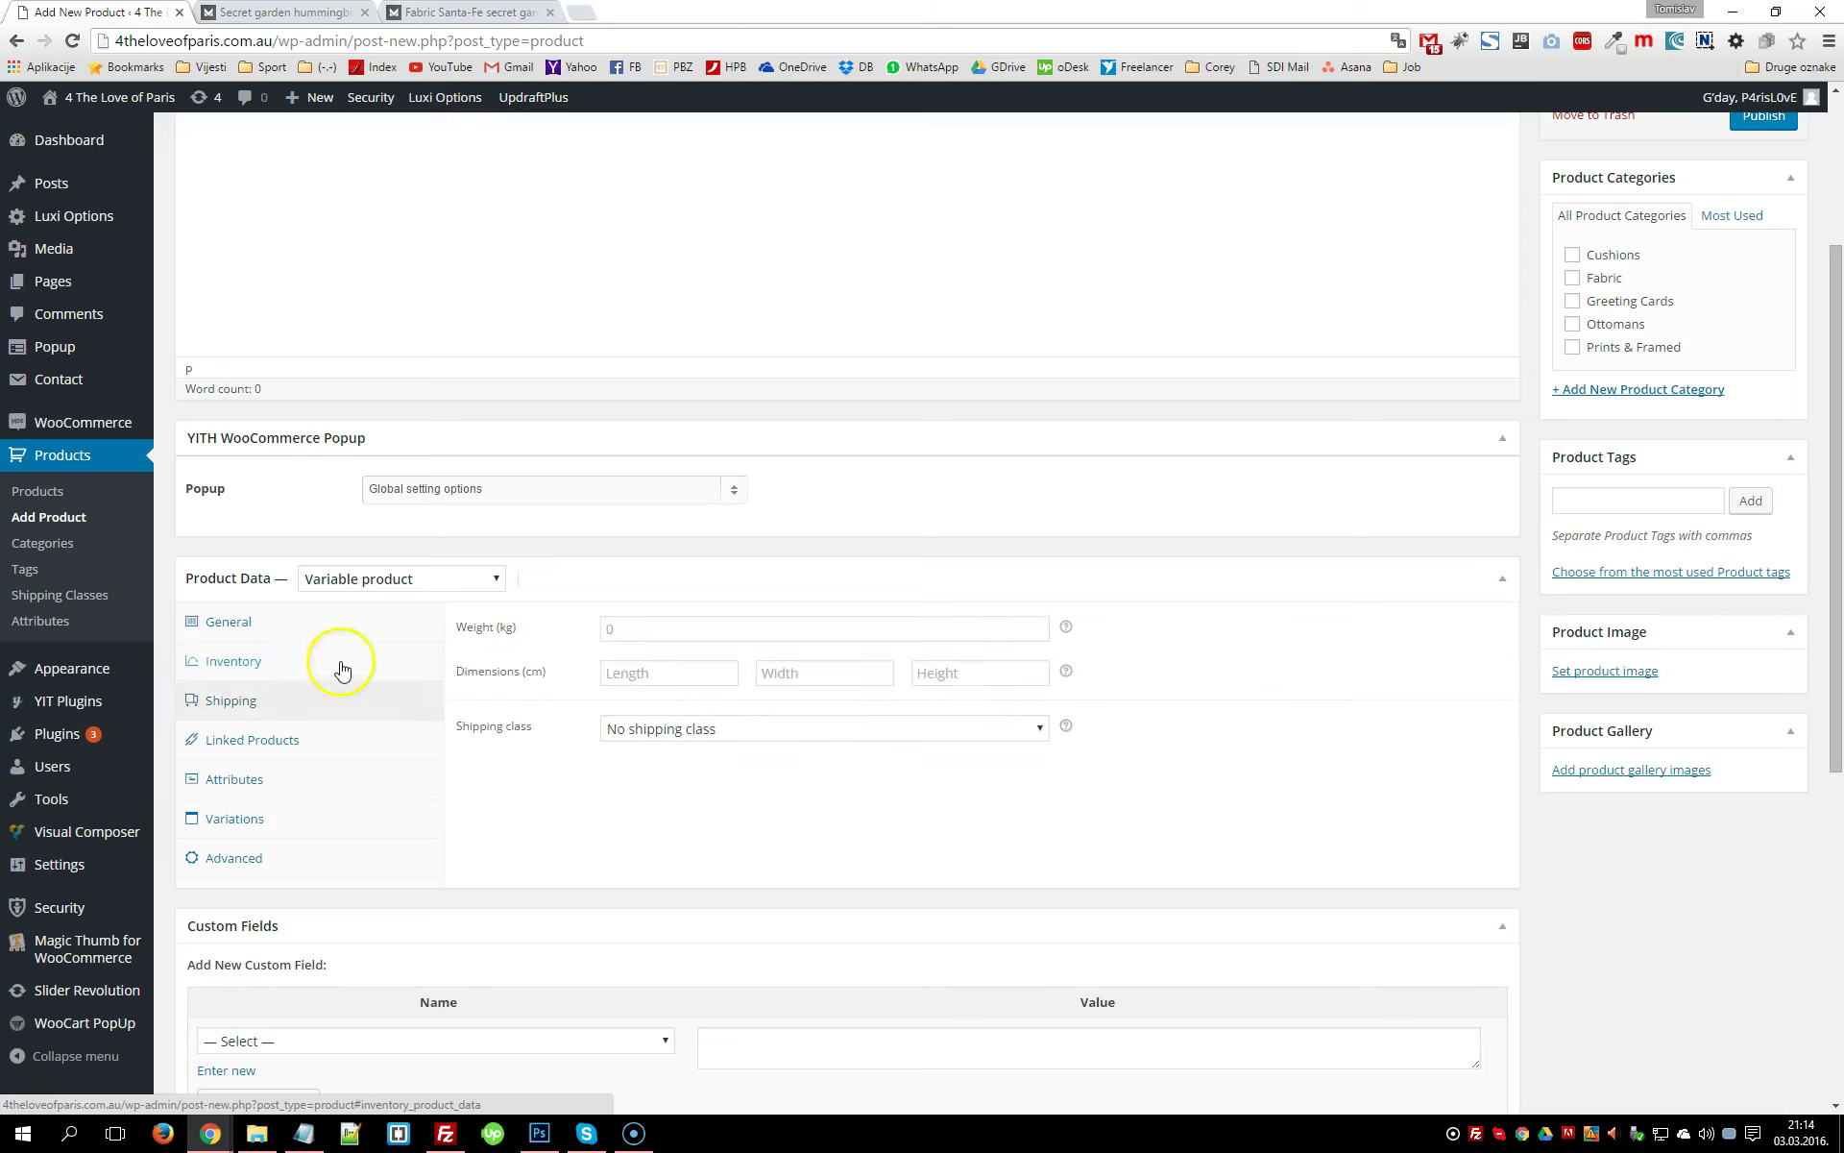
click(308, 750)
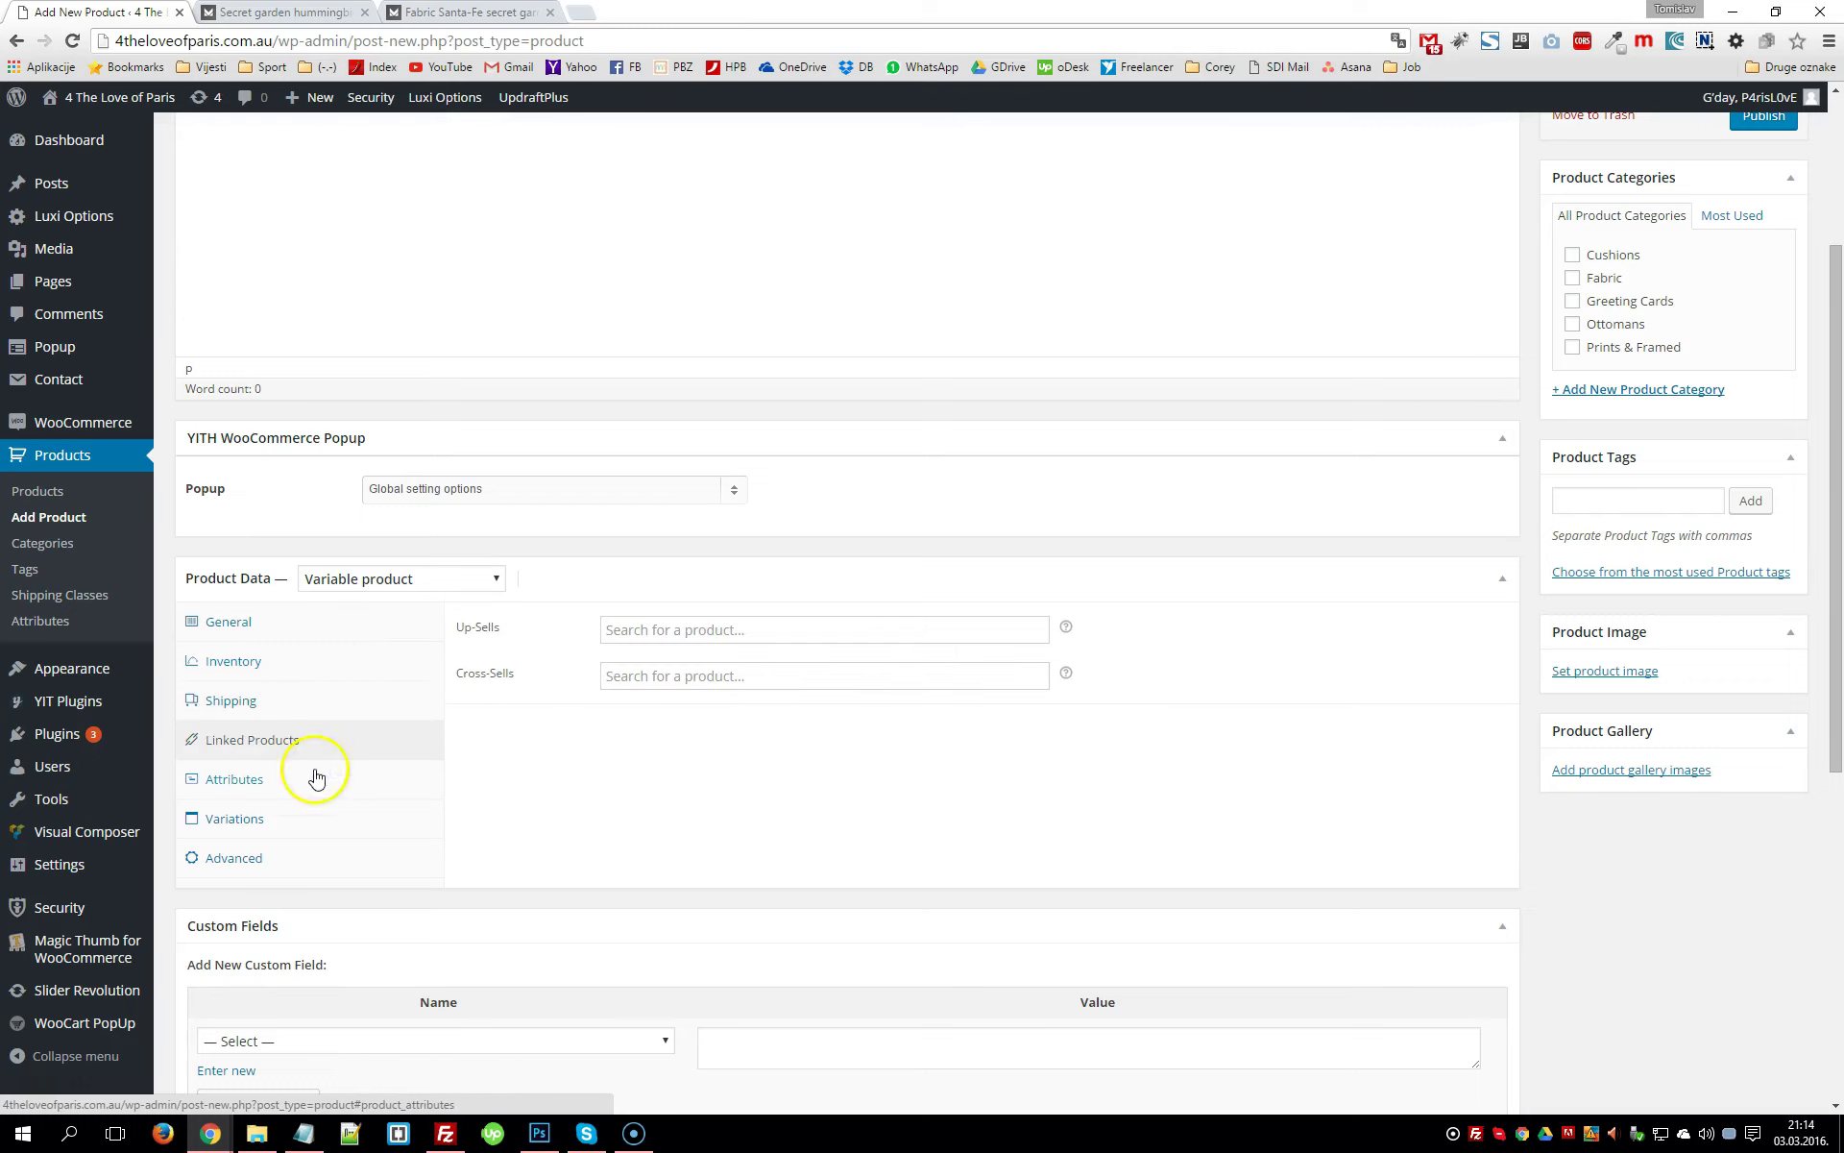
Add a custom product attribute to the variable product and enable it for use in variations
click(316, 776)
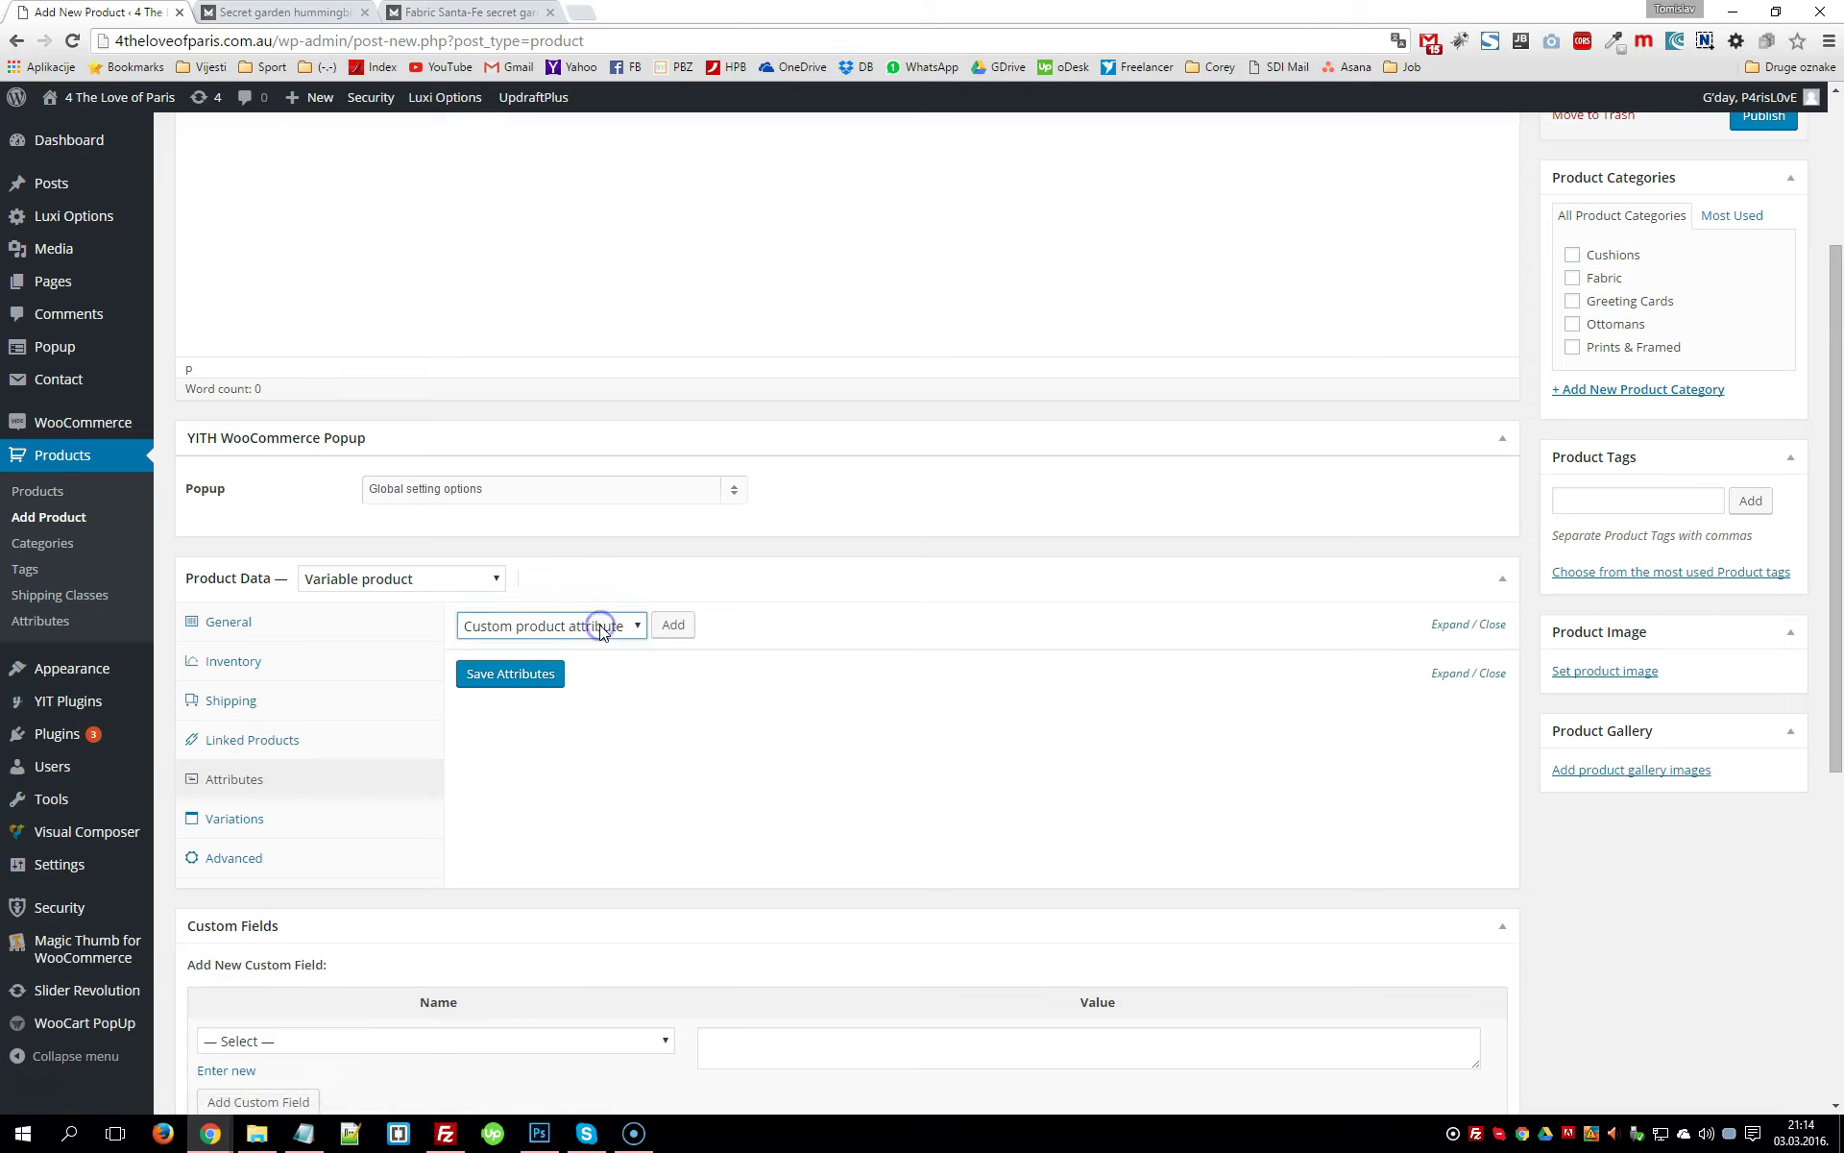
click(685, 633)
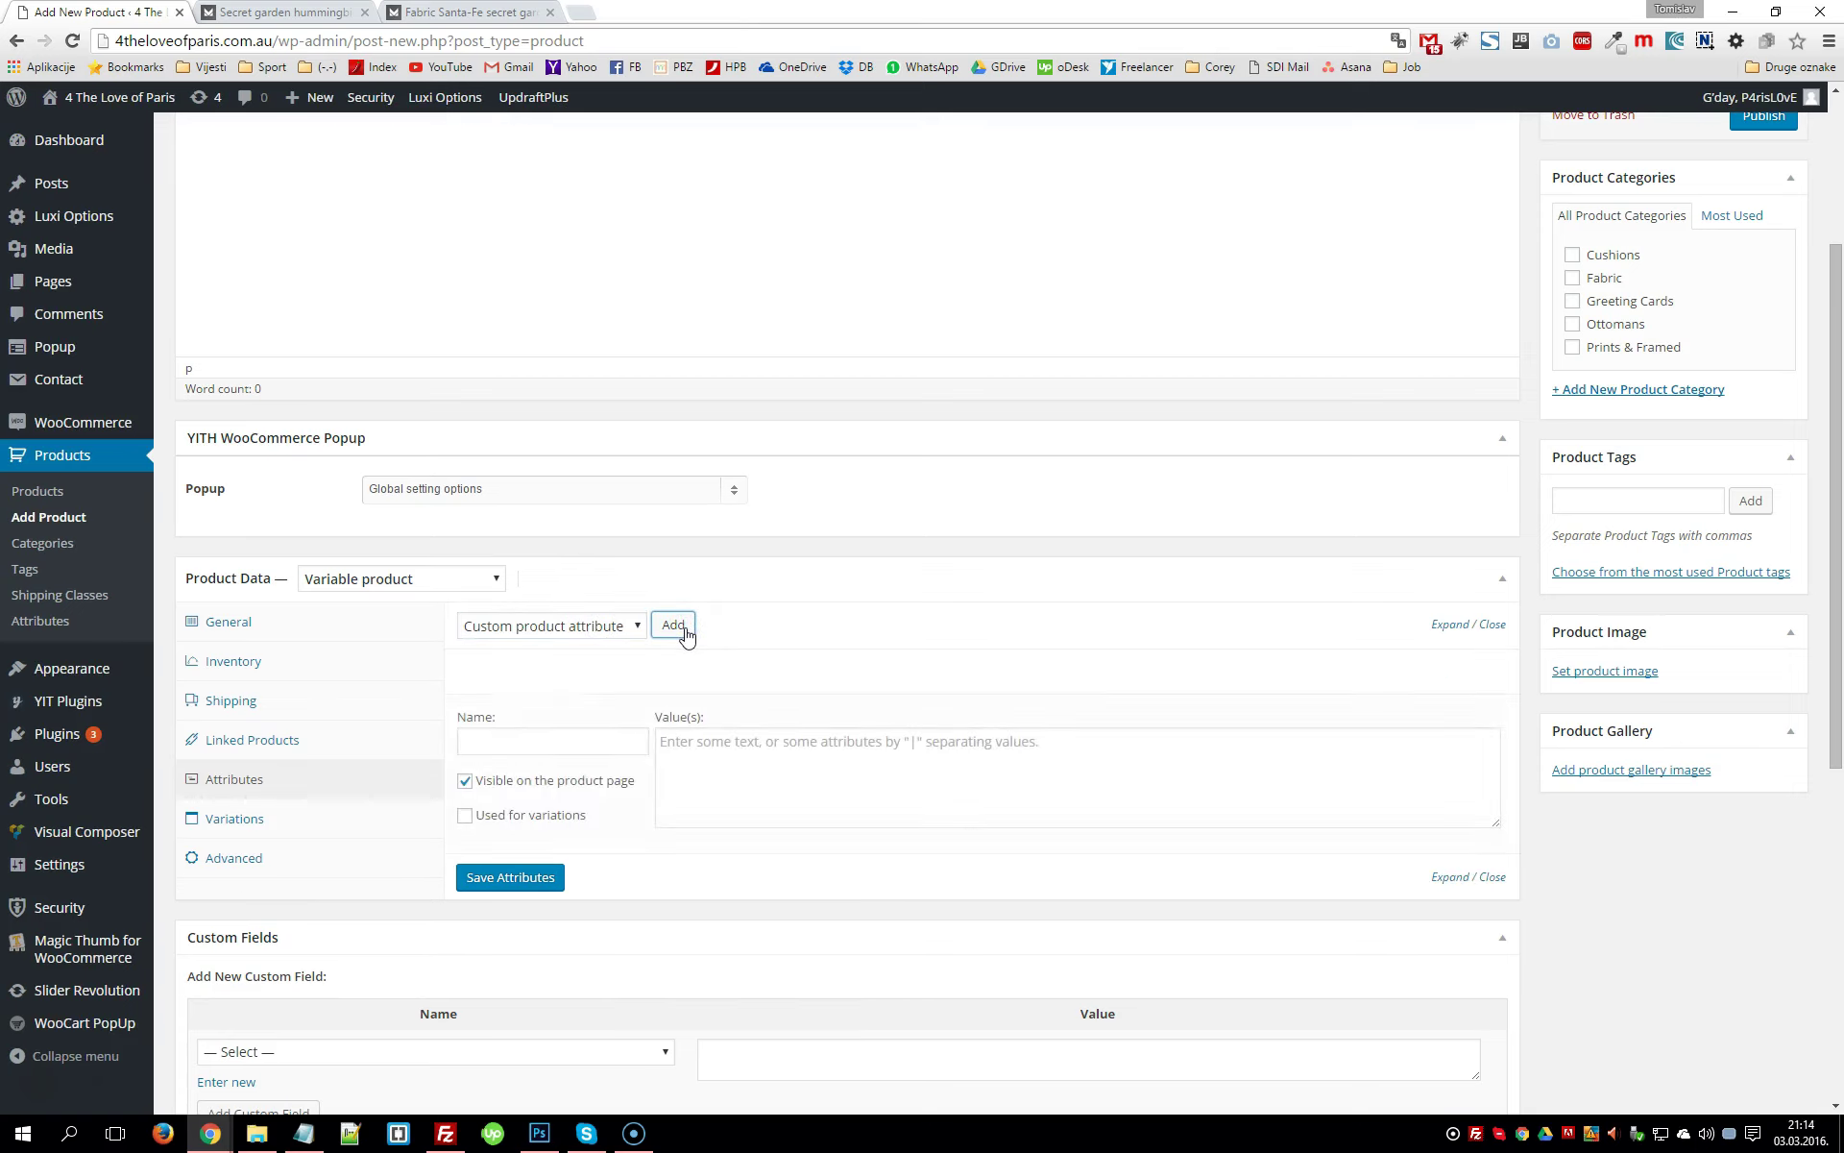
click(515, 826)
click(534, 741)
Check the Piping options offered on the ottoman's live product page
click(279, 12)
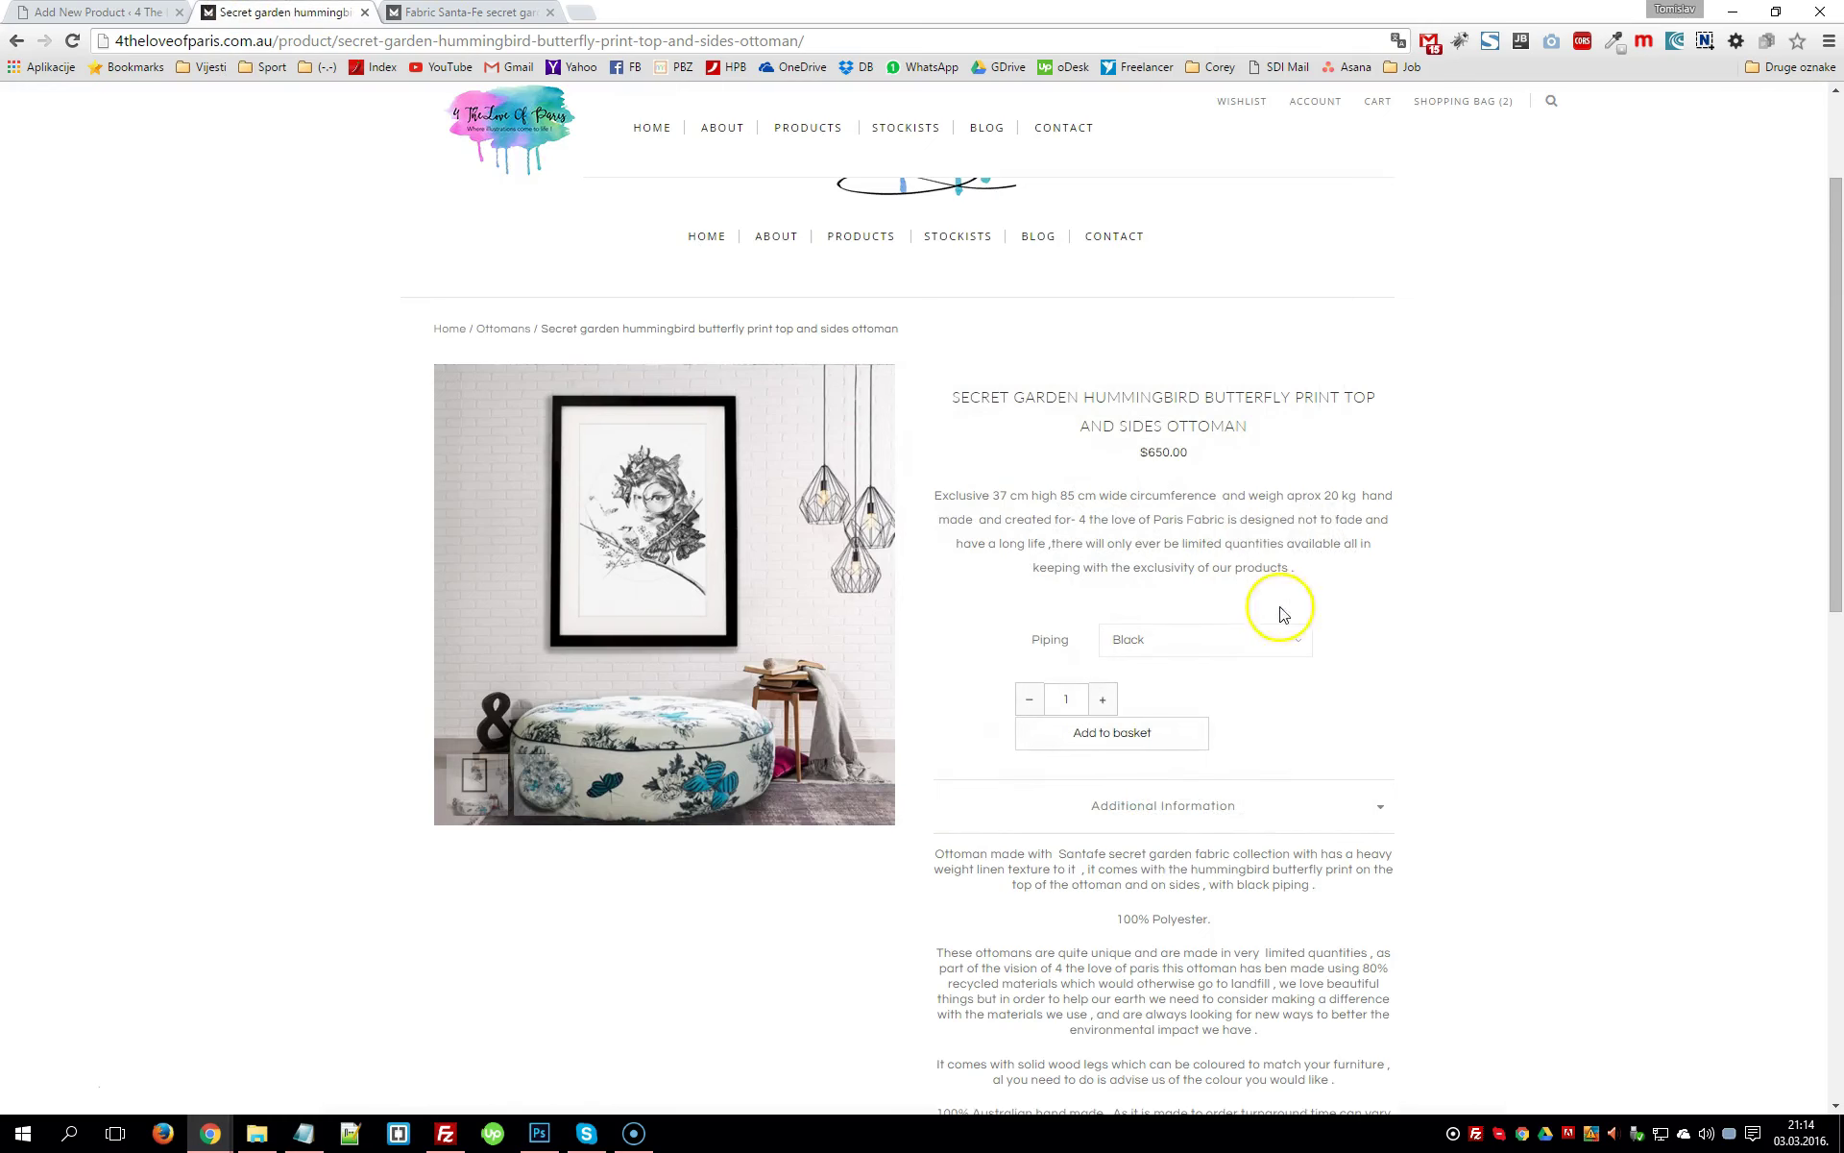
click(1236, 646)
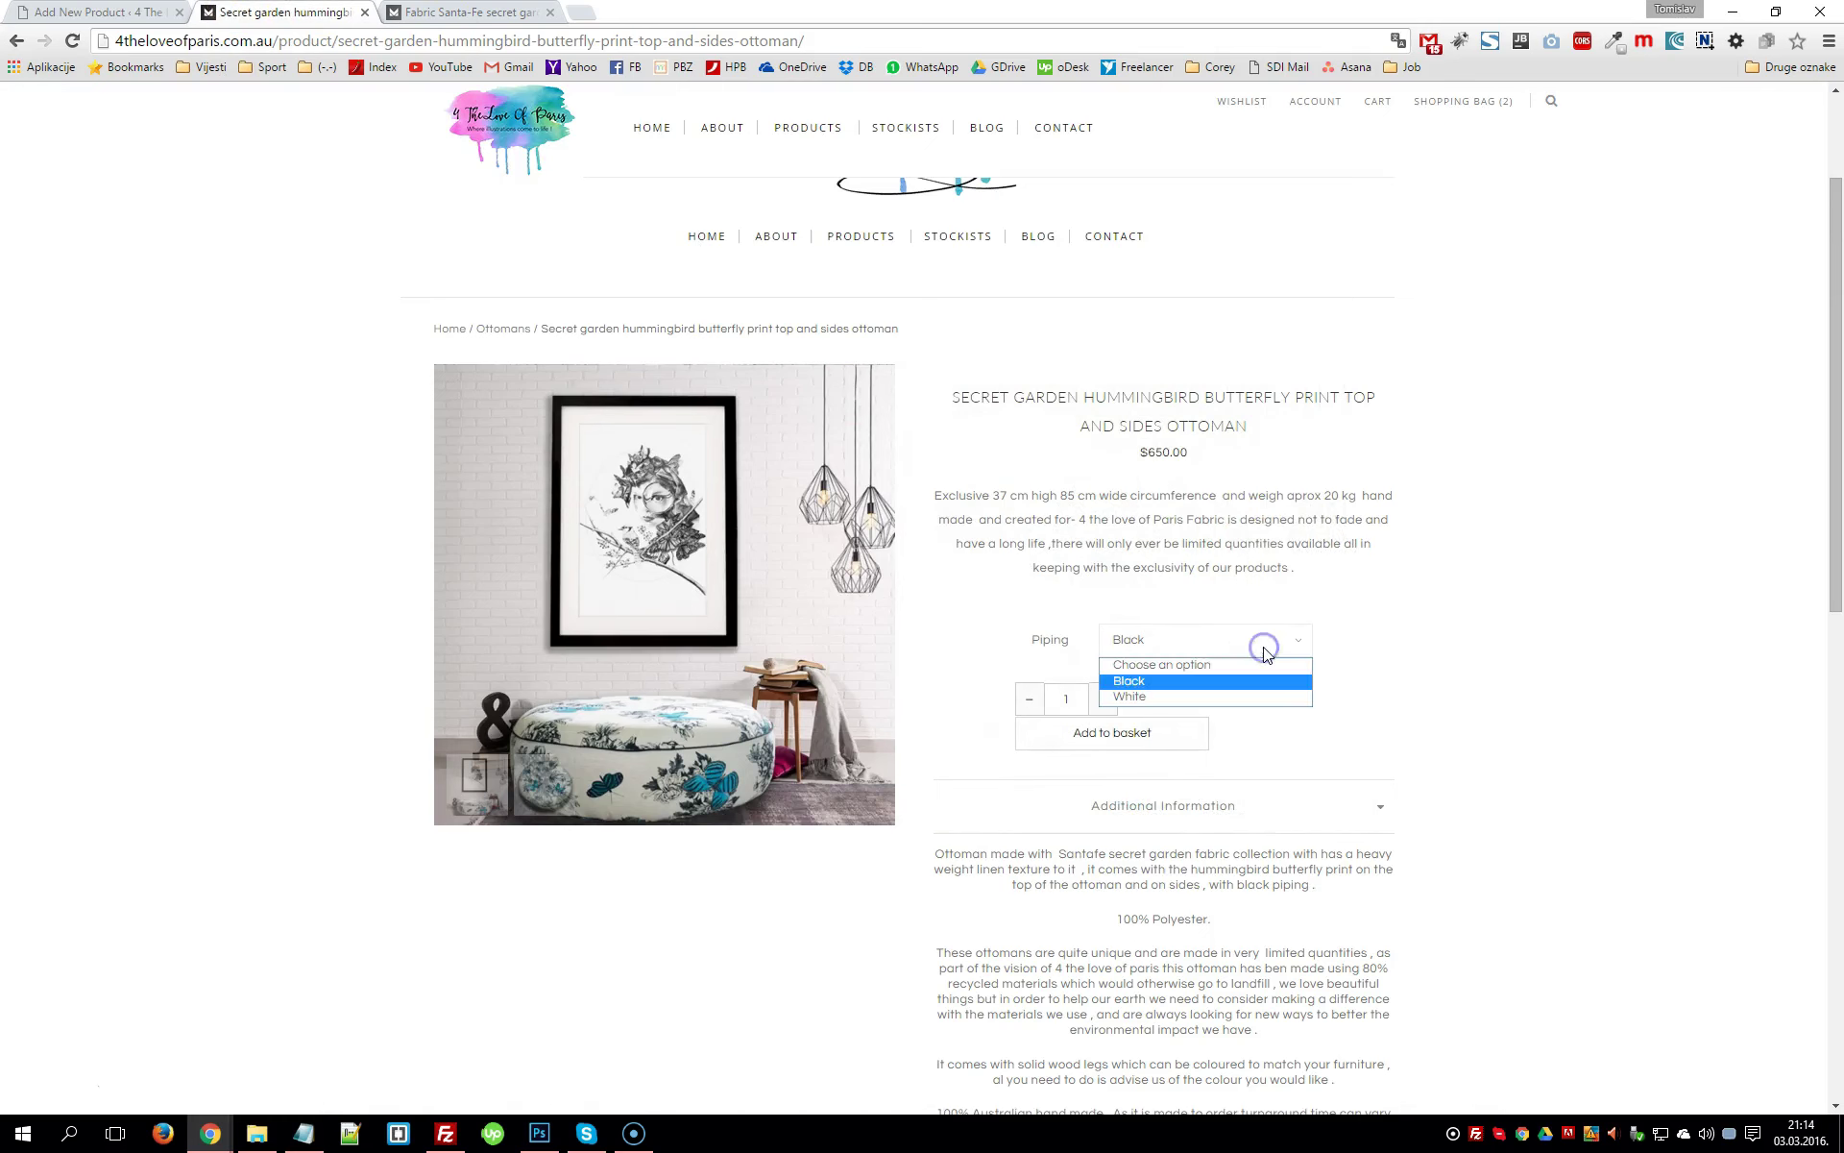
click(1266, 647)
Name the new product's custom attribute Piping, give it the values White | Black, and save the attributes
click(106, 12)
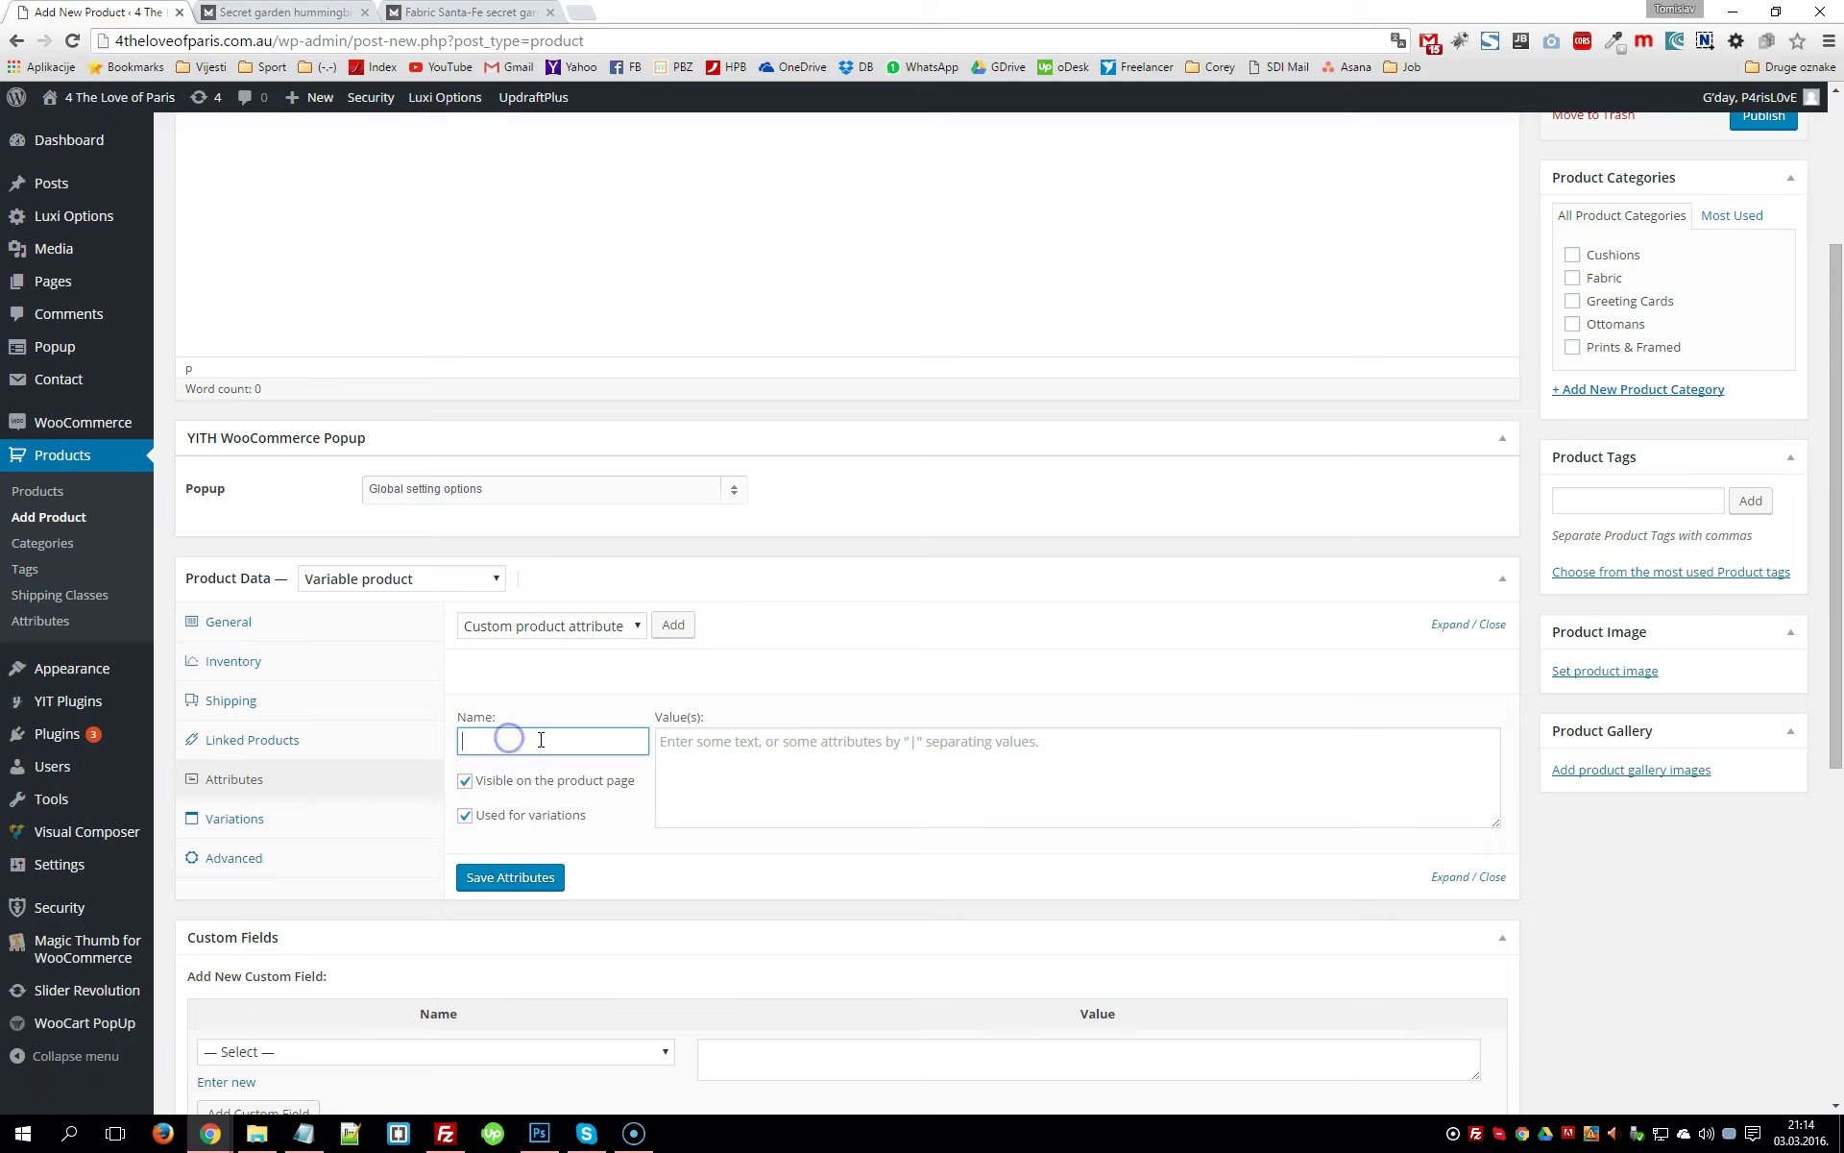
text(Piping)
click(831, 753)
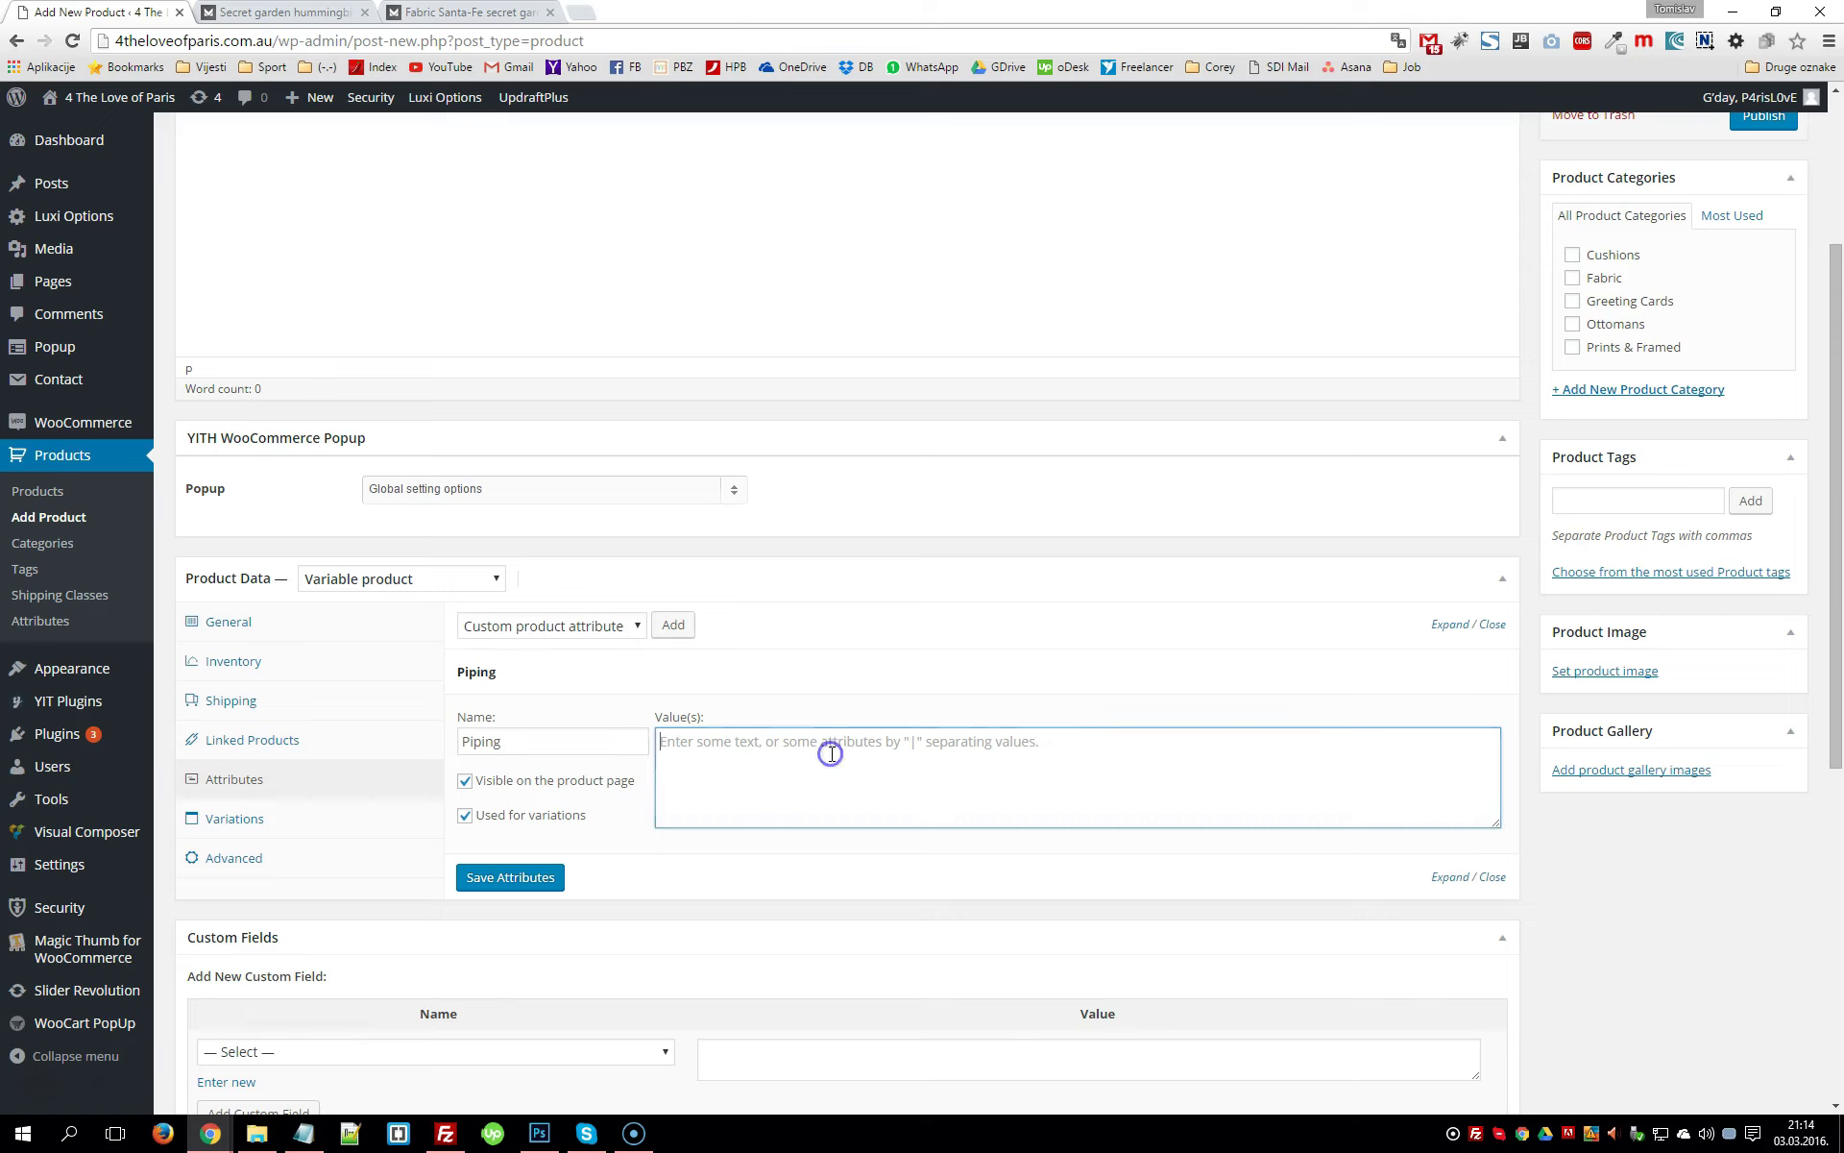
click(839, 735)
text(Wh)
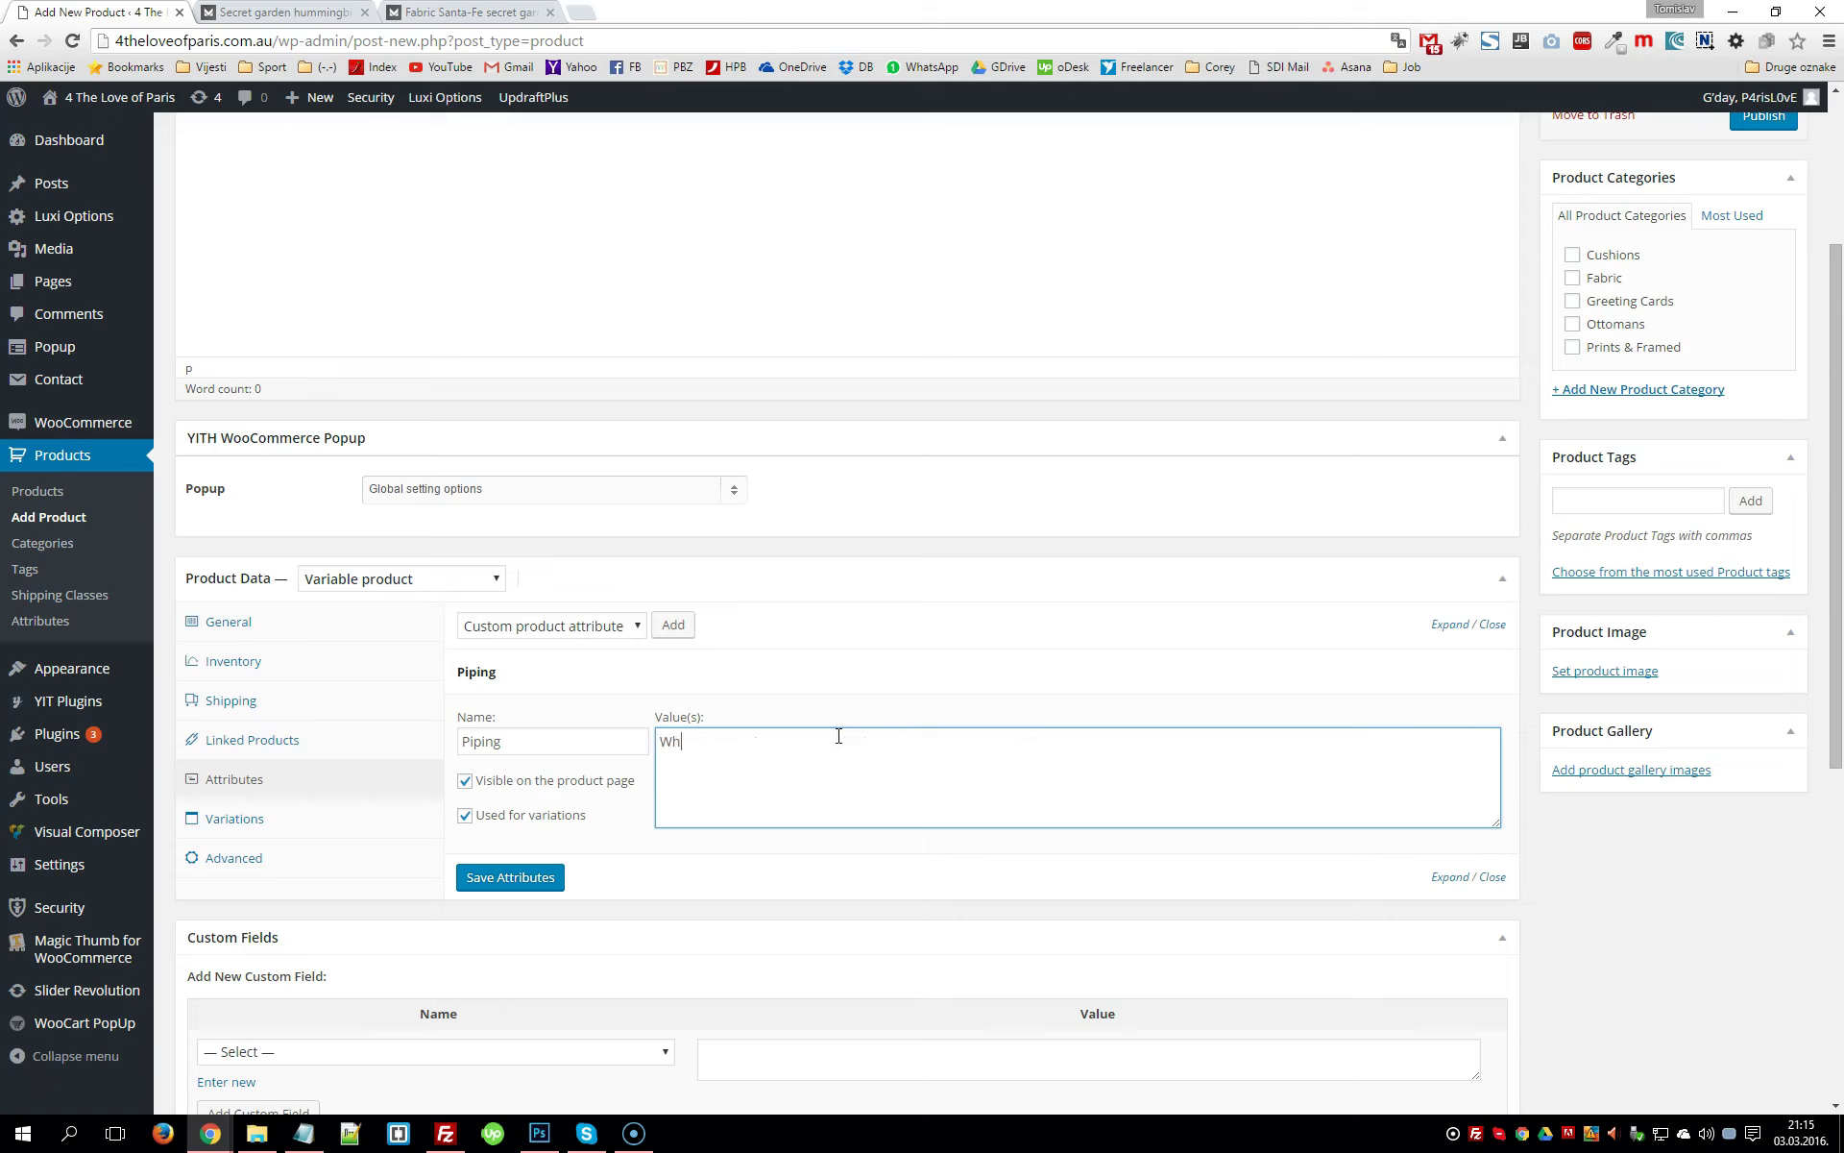
text(ite | Black)
click(530, 885)
click(531, 876)
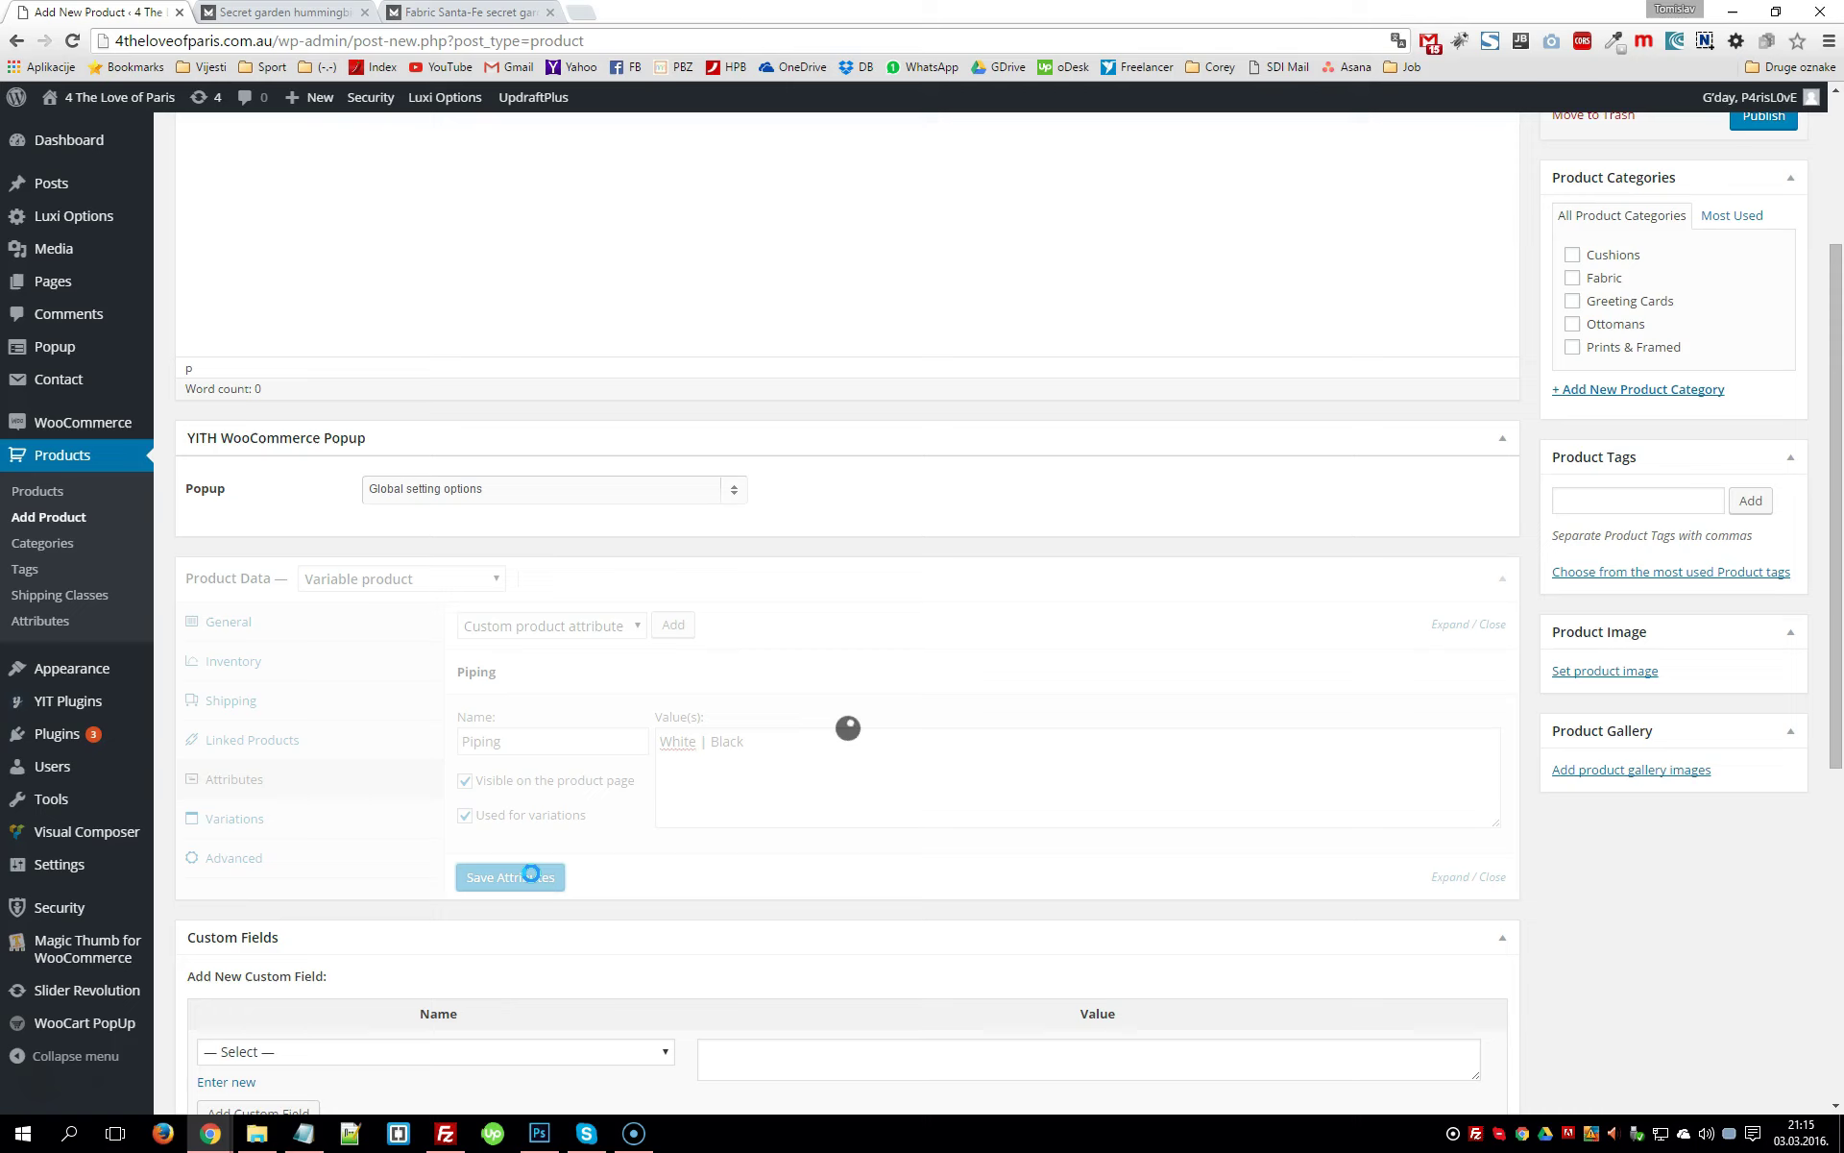
click(535, 859)
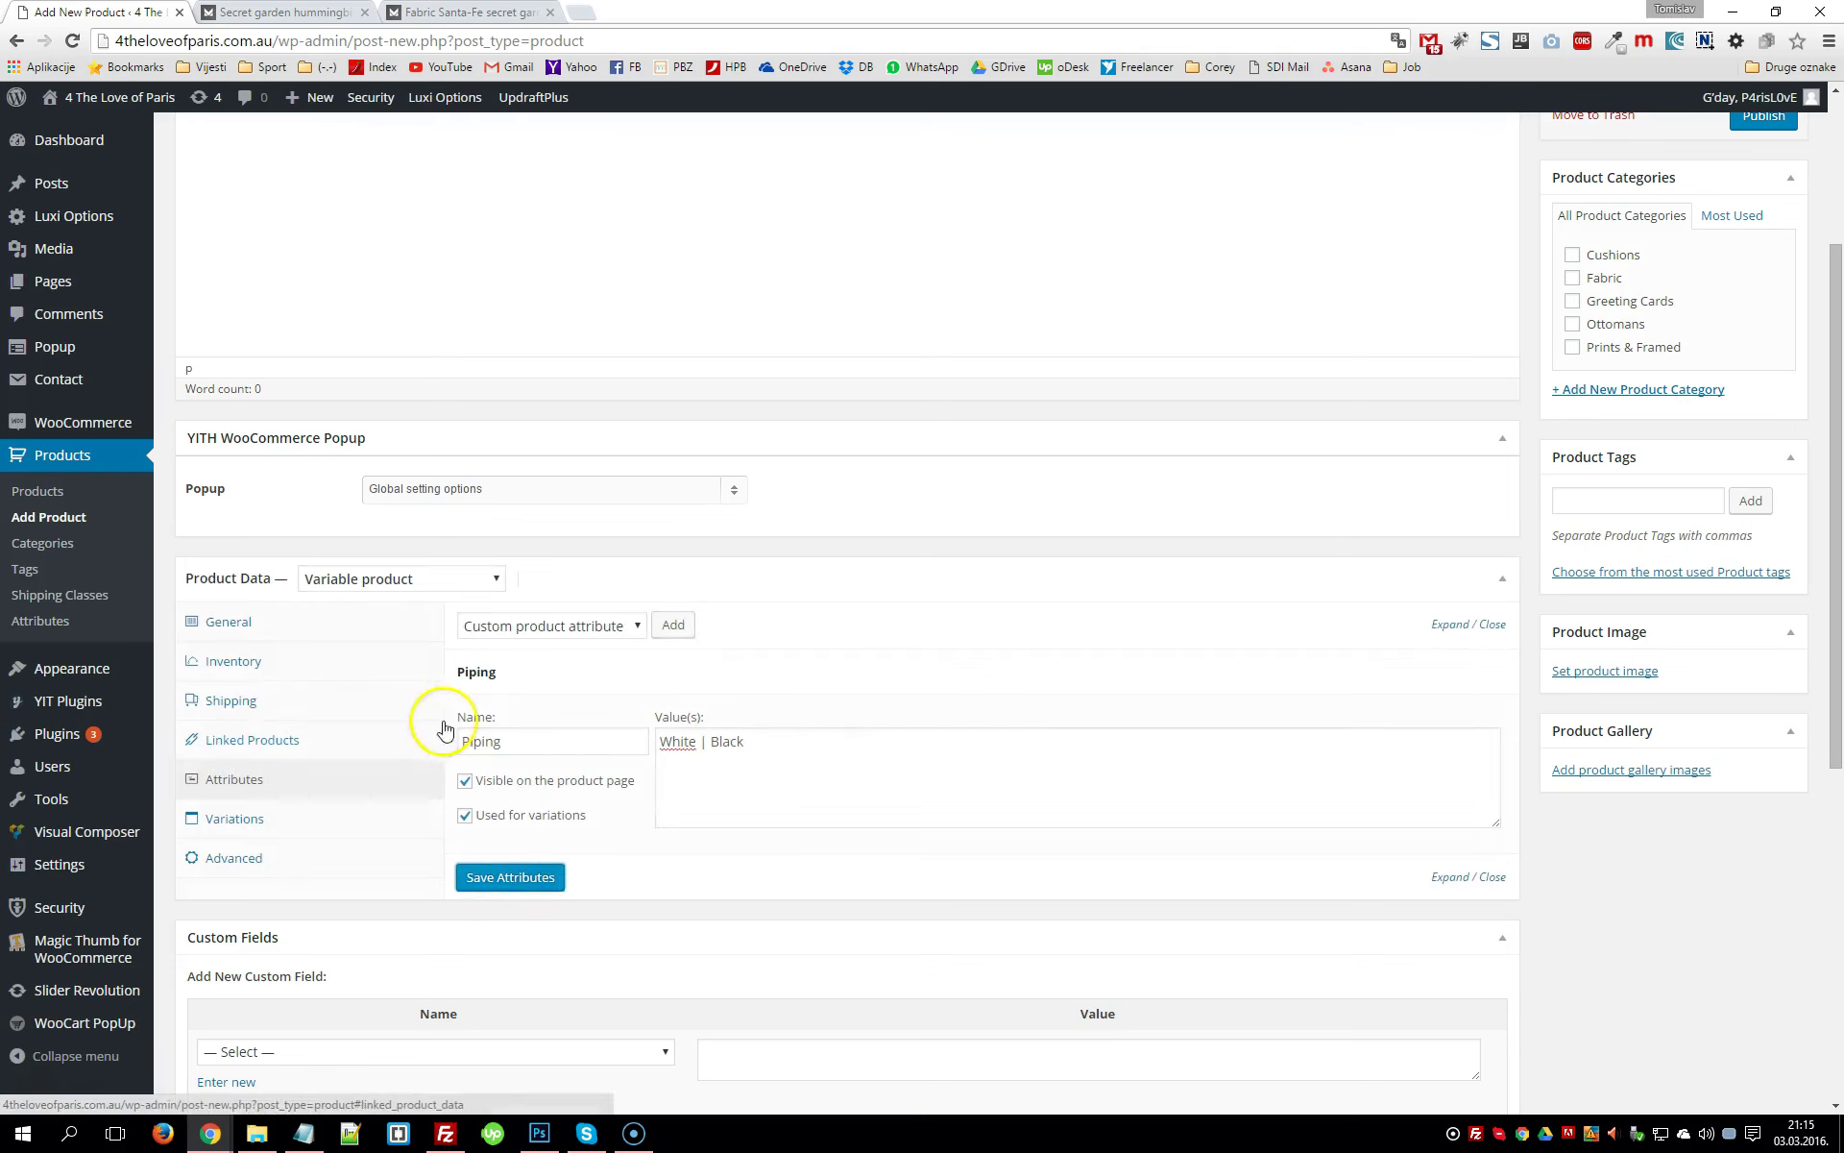
Create the product's variations from all attributes and confirm linking every combination
click(228, 826)
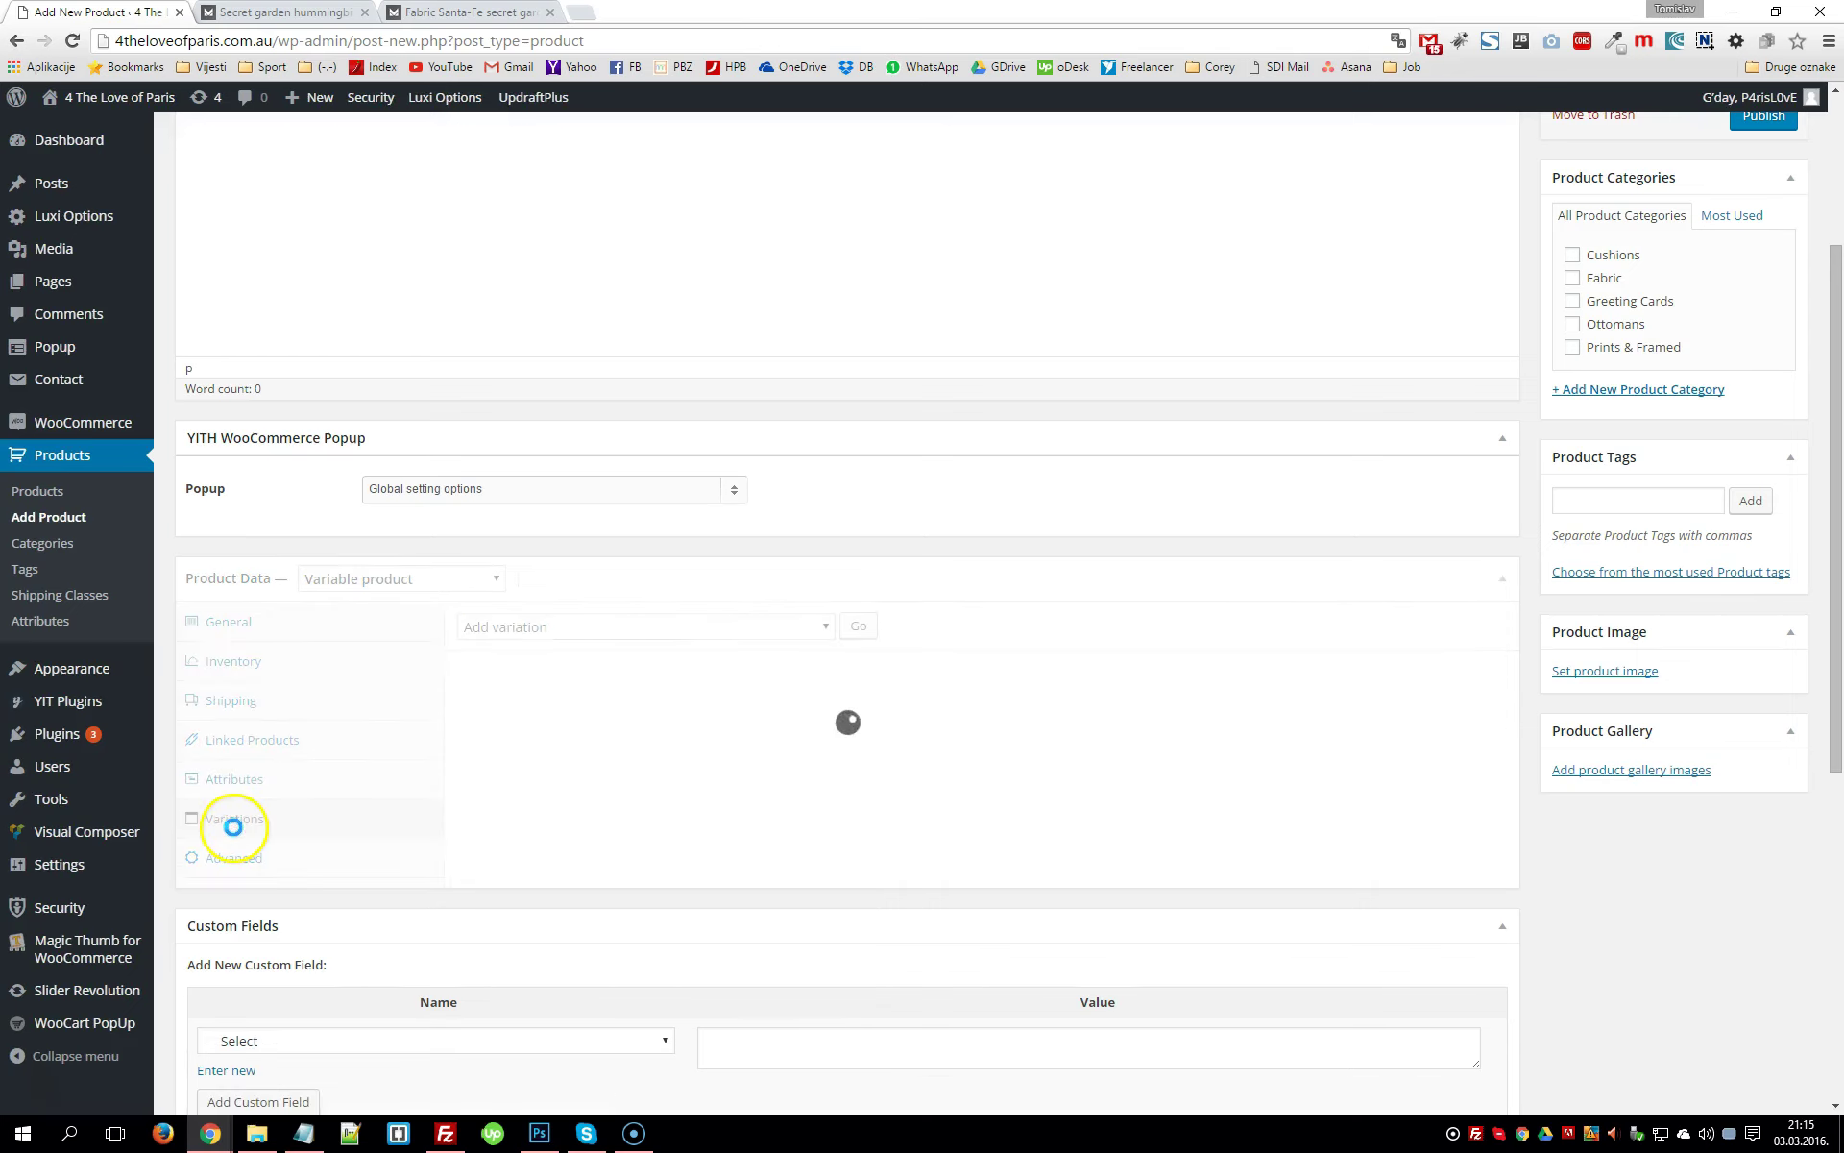
mouse_move(158, 790)
mouse_down()
mouse_move(288, 832)
mouse_move(458, 849)
mouse_up()
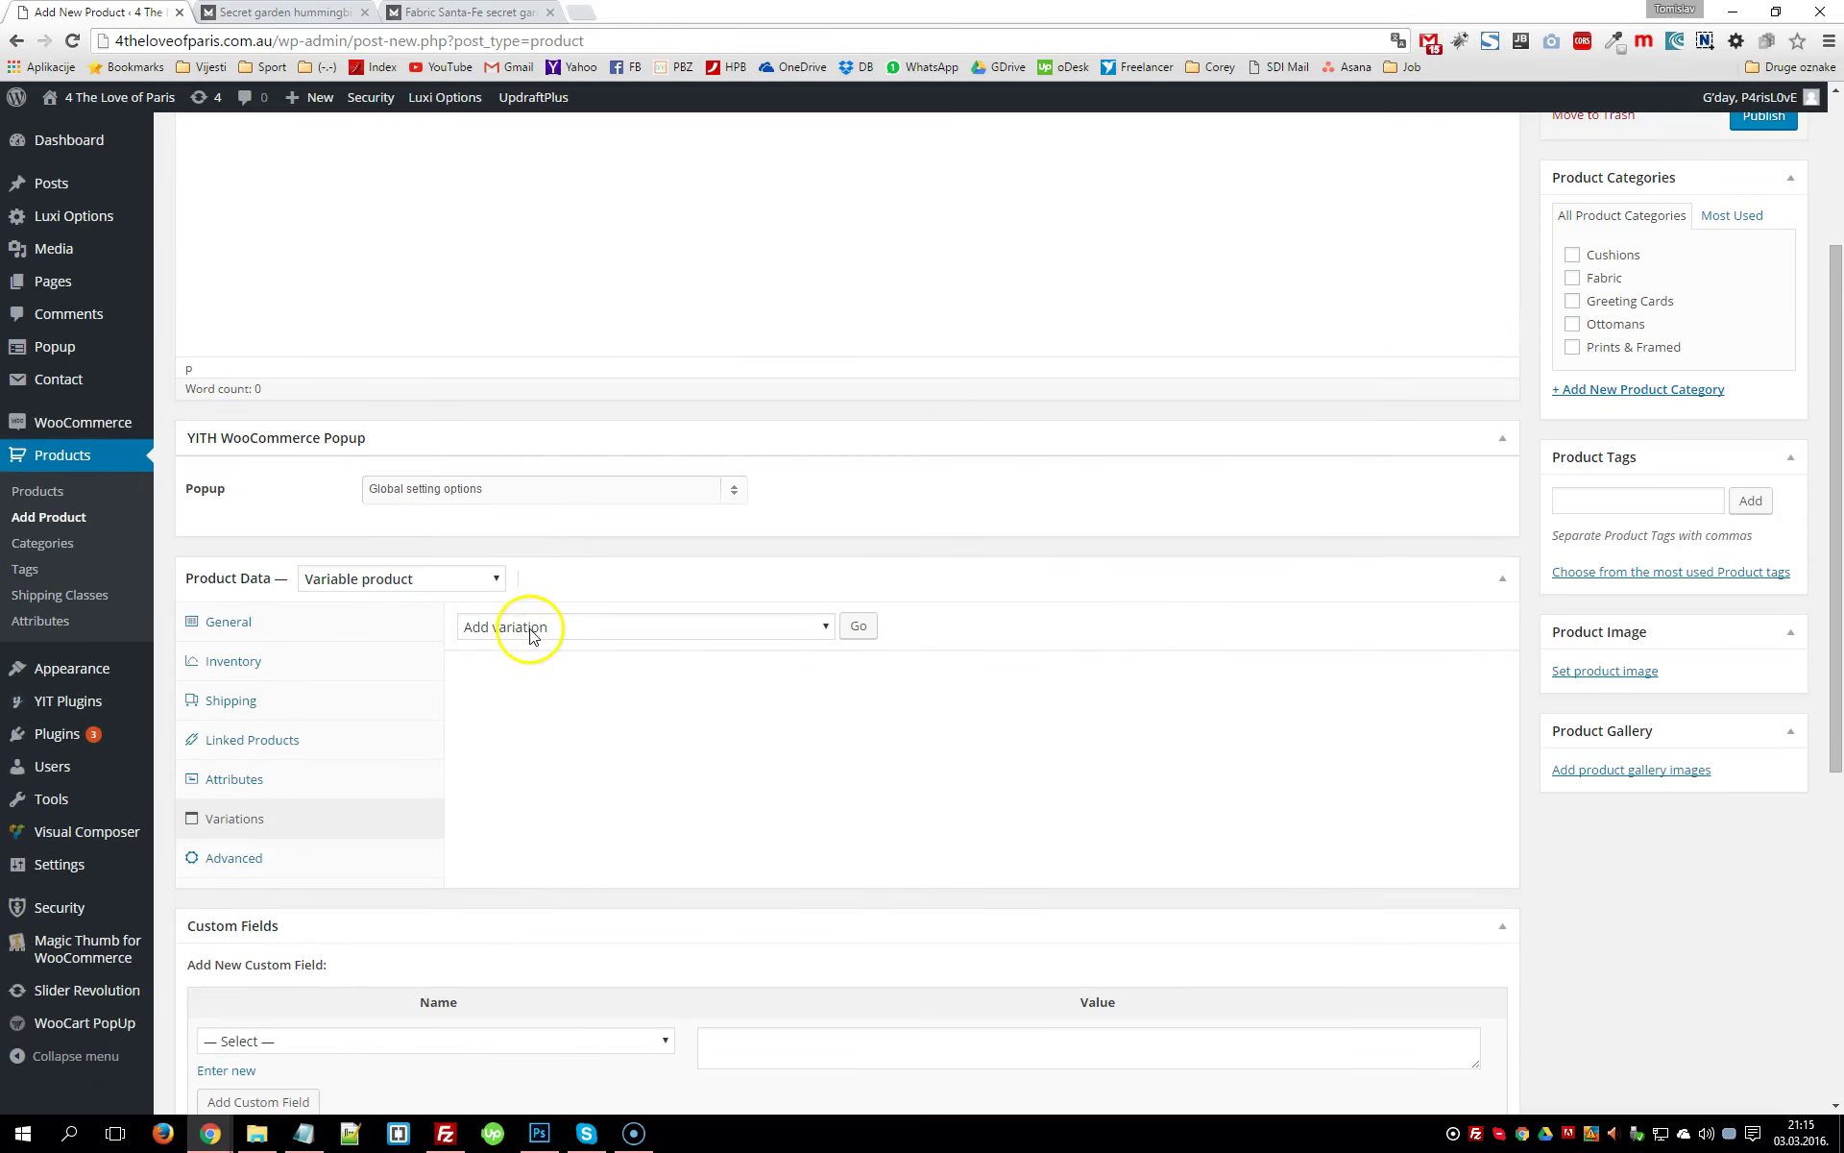
click(531, 629)
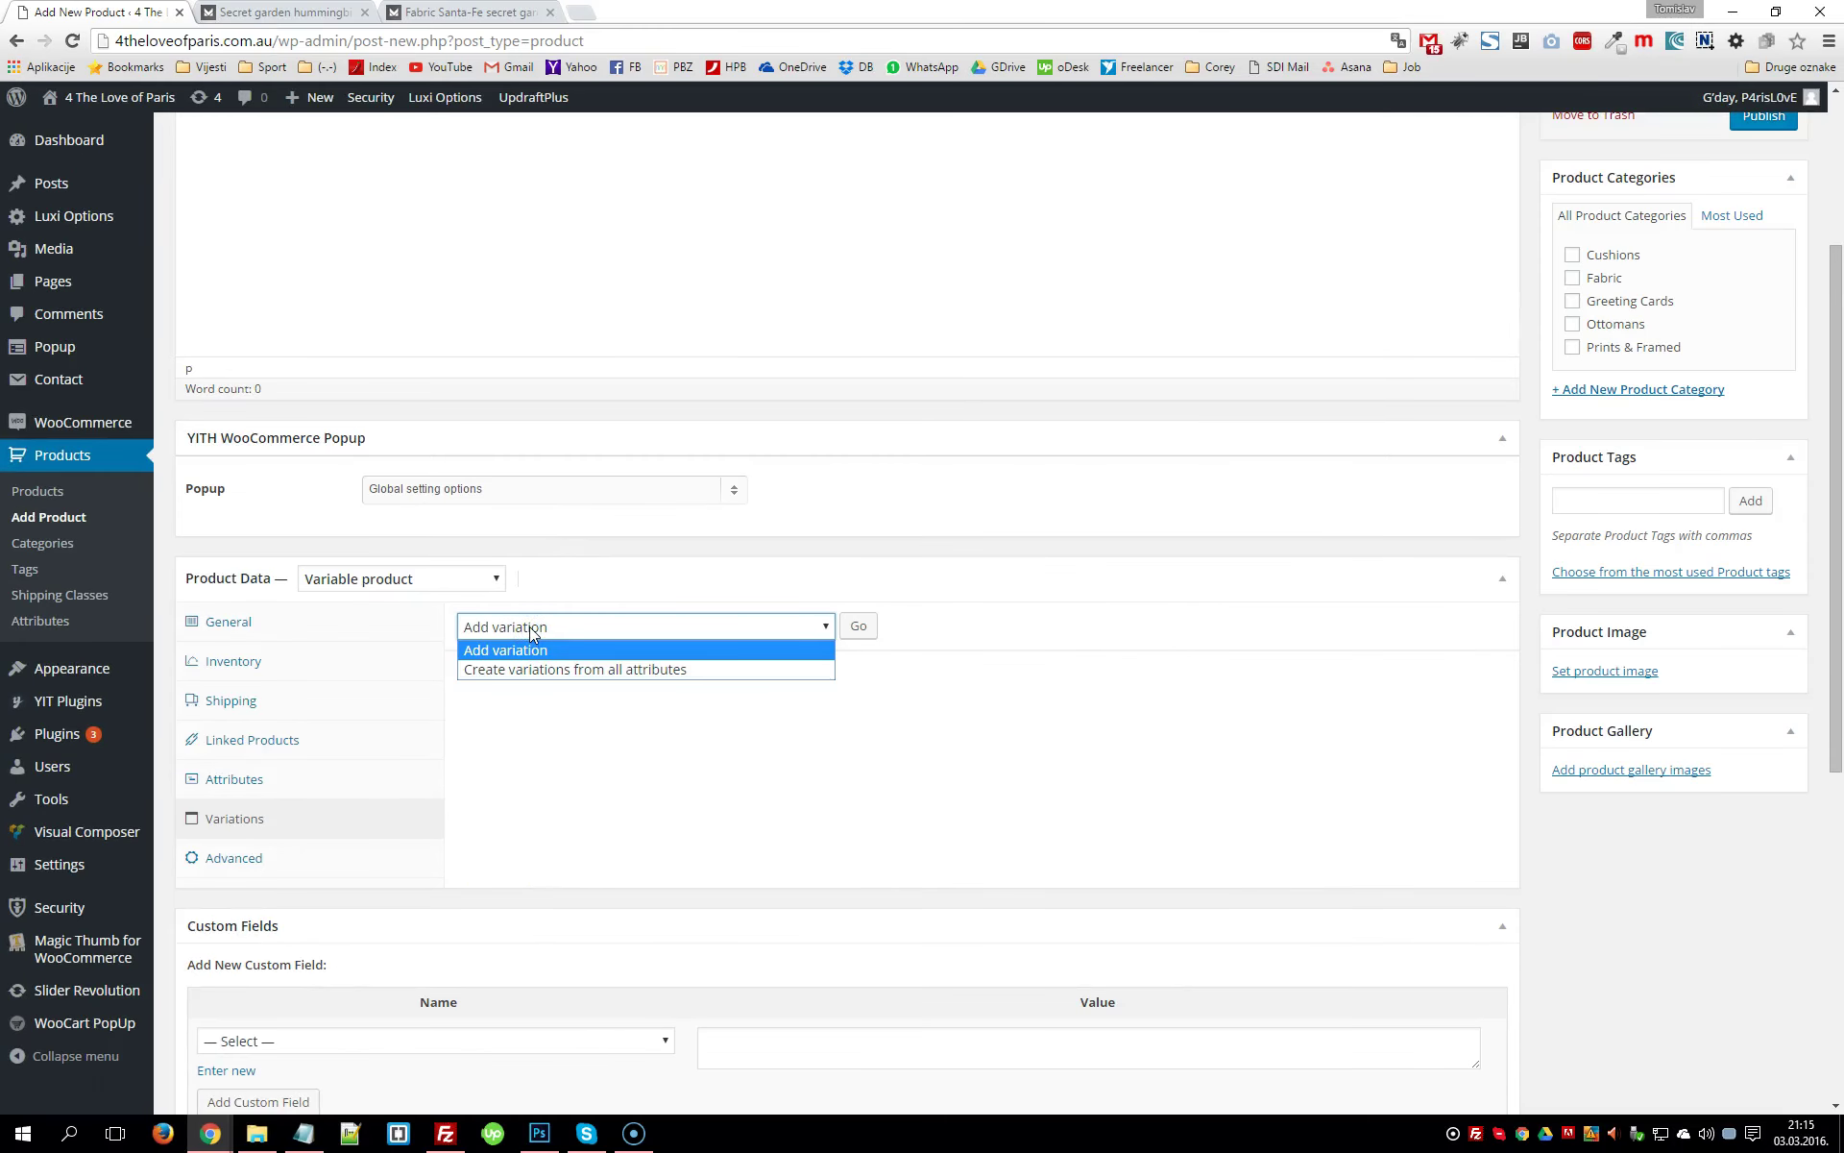
click(530, 628)
click(530, 628)
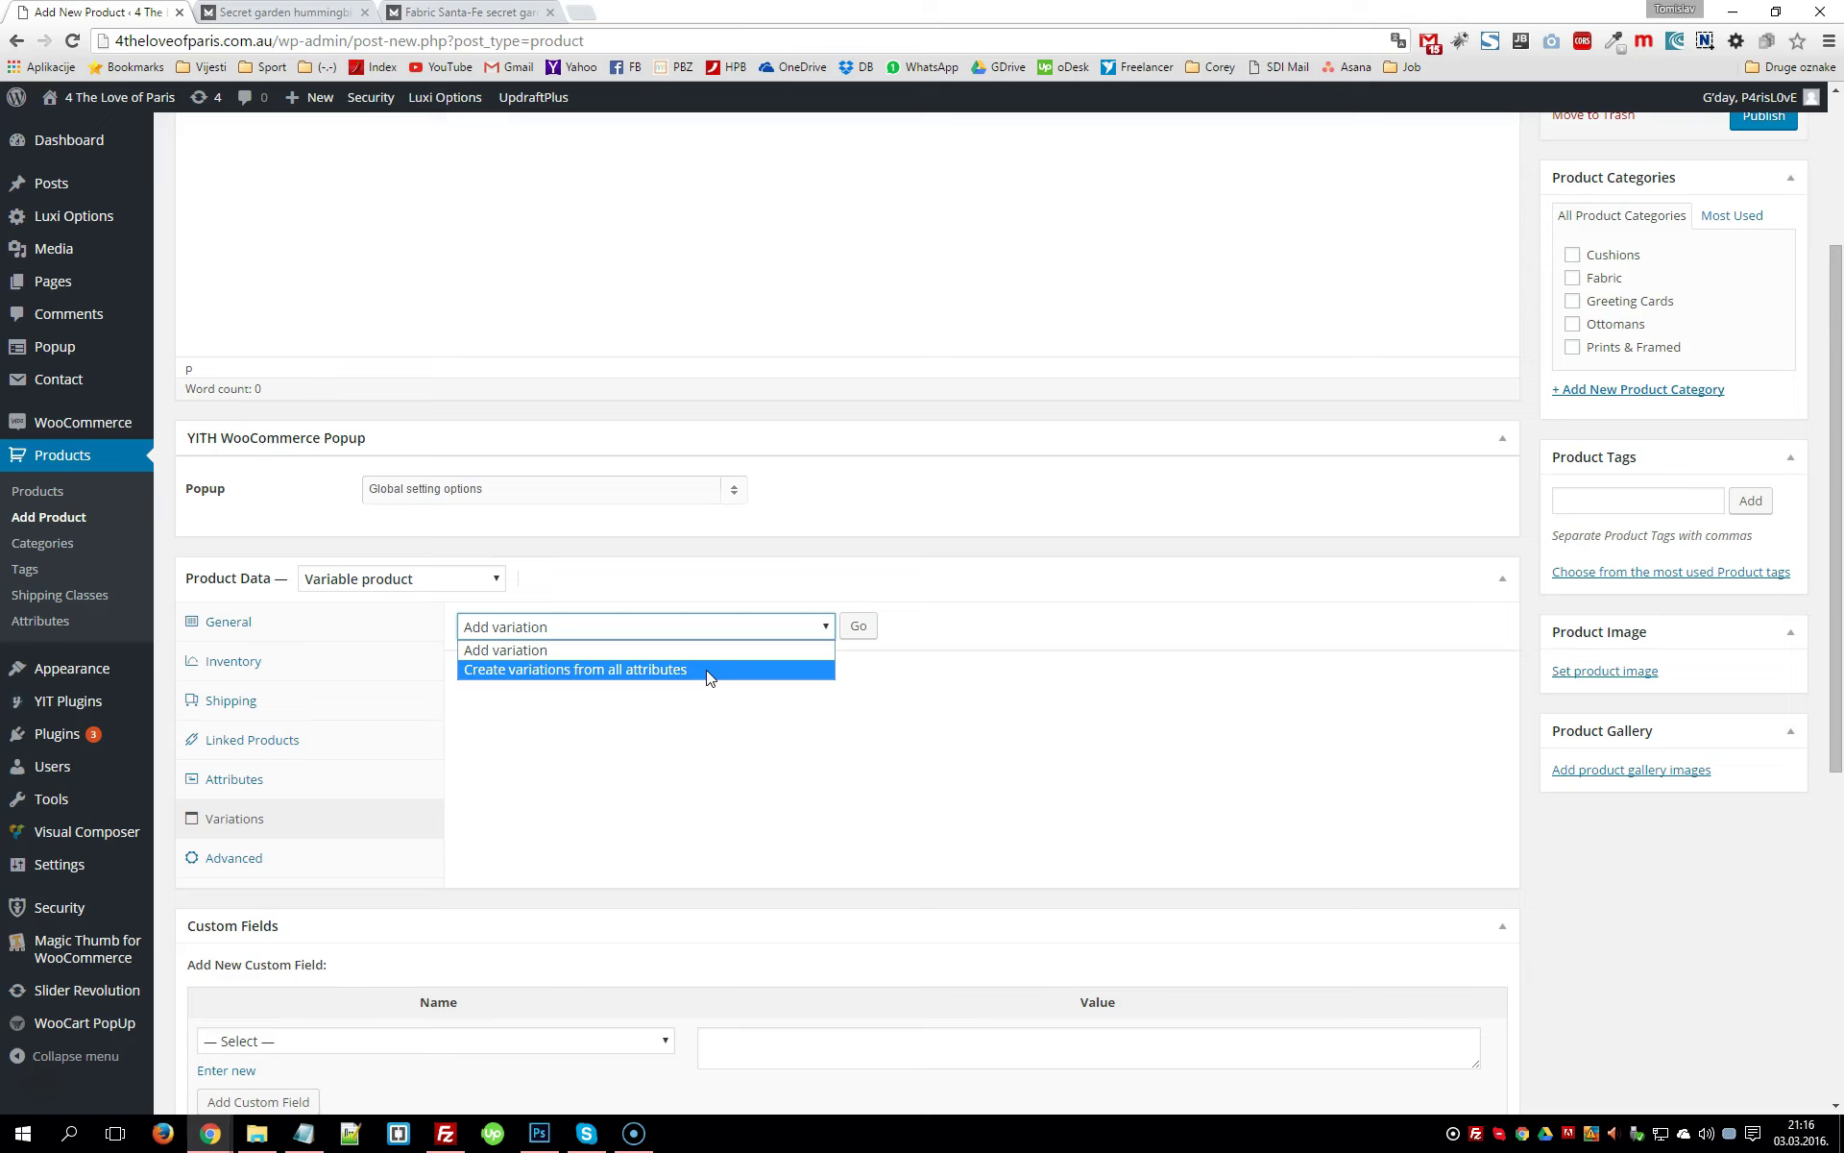
click(714, 678)
click(595, 669)
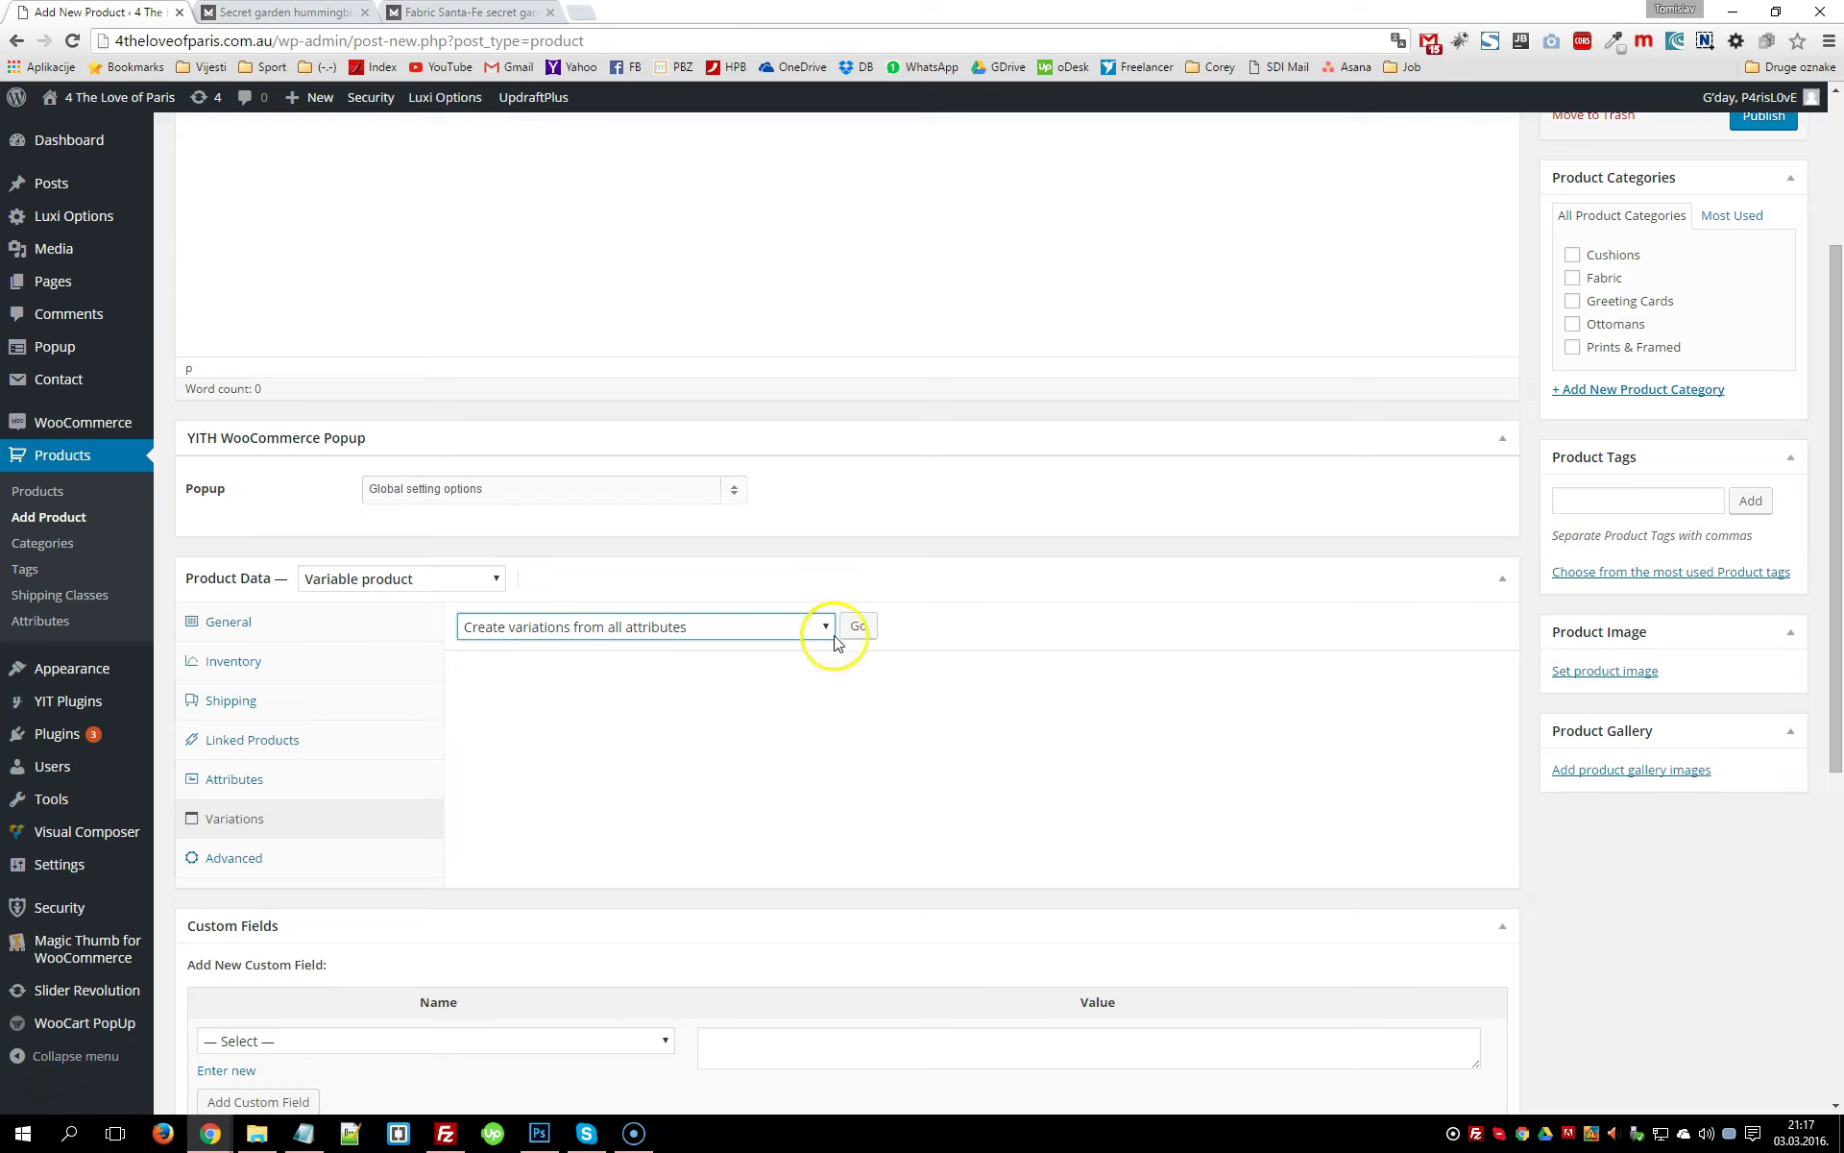
click(865, 635)
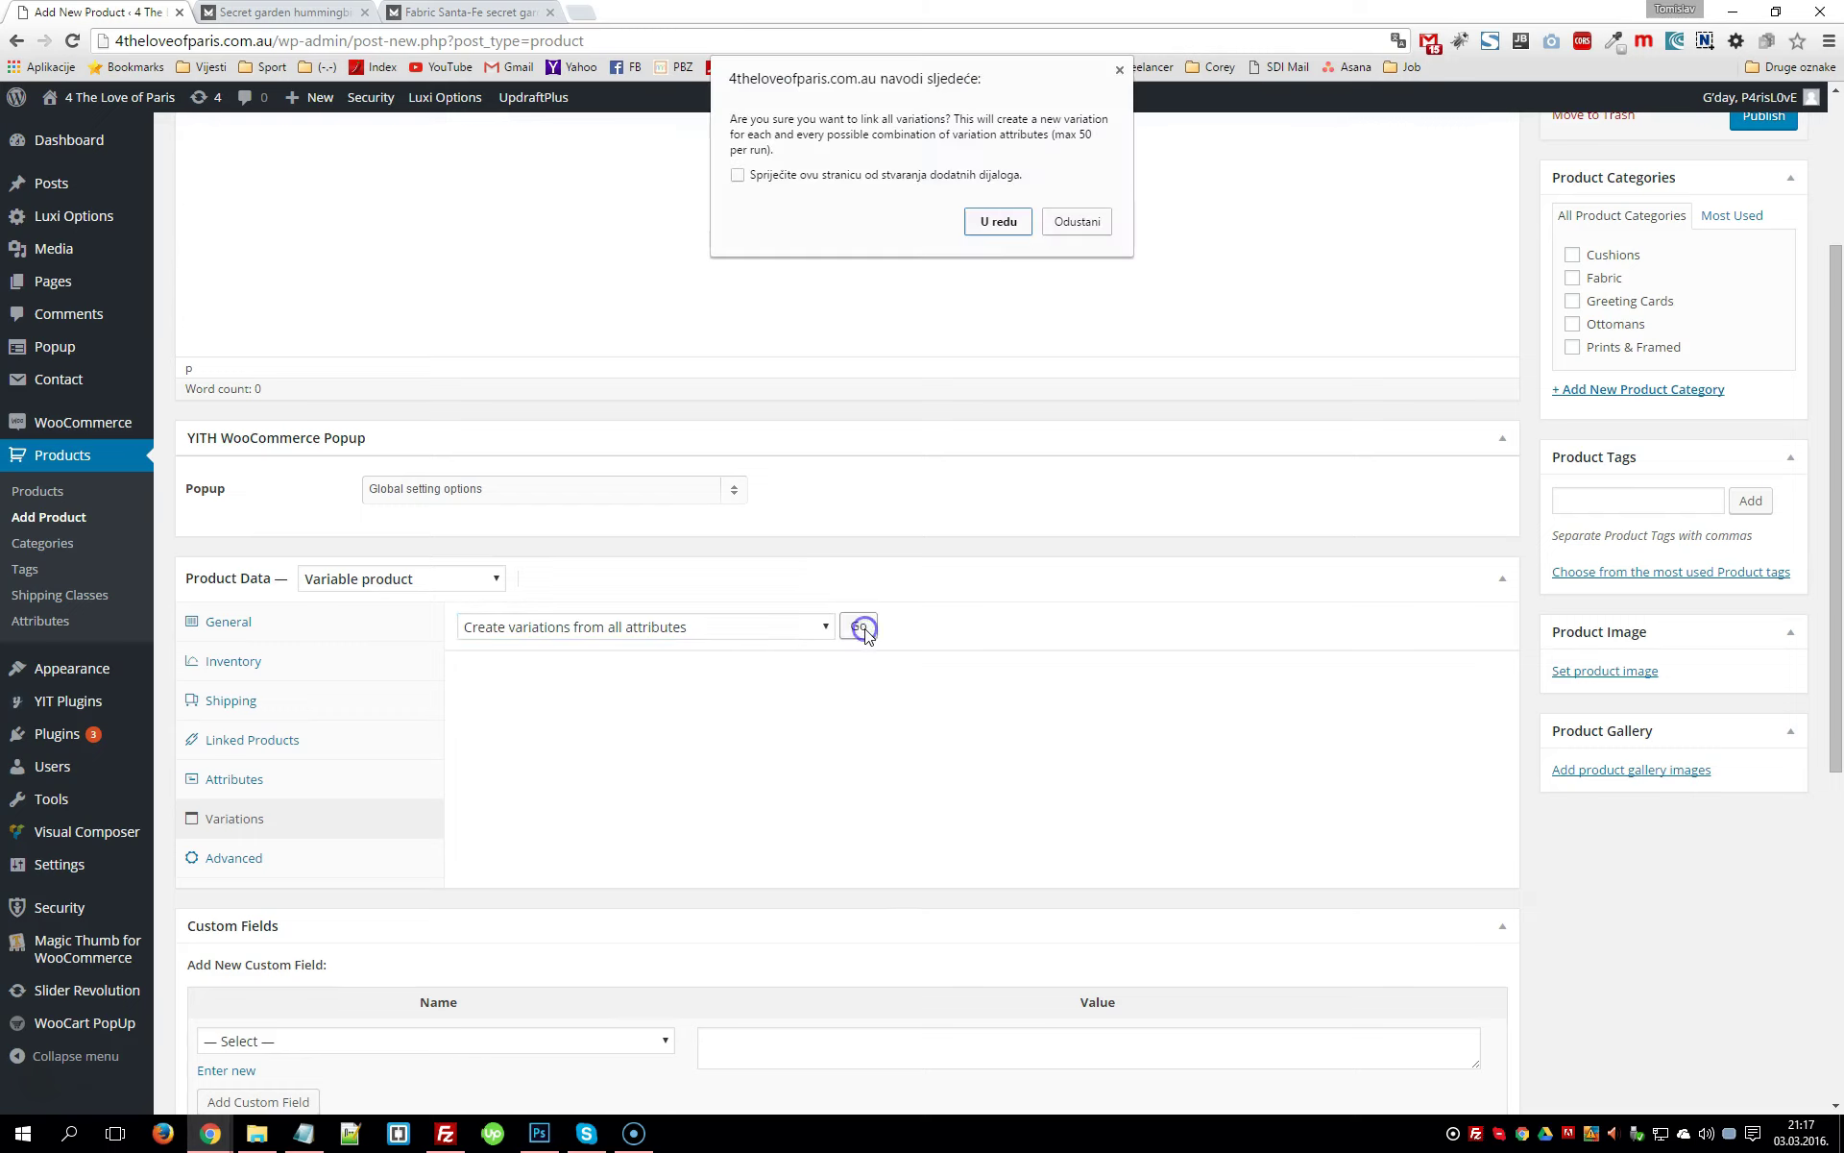
click(999, 223)
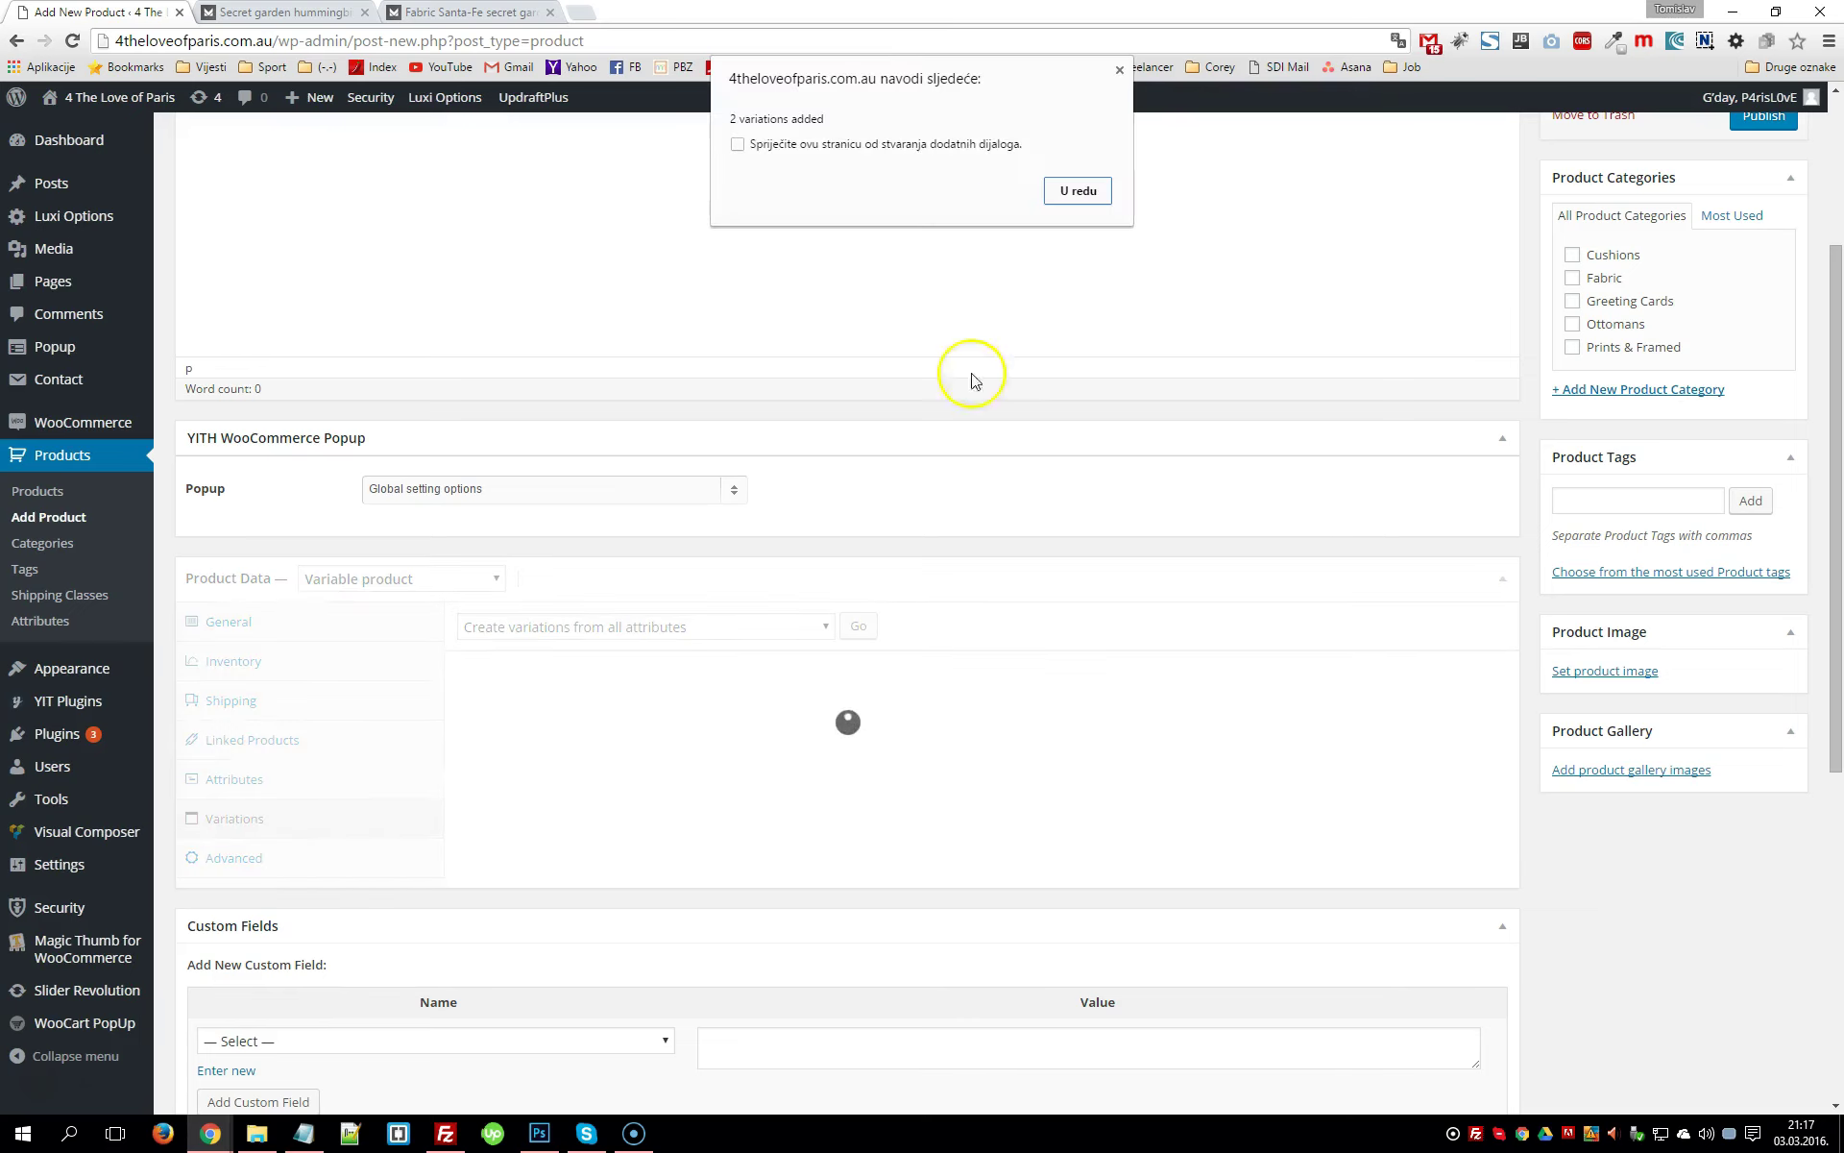
click(1076, 194)
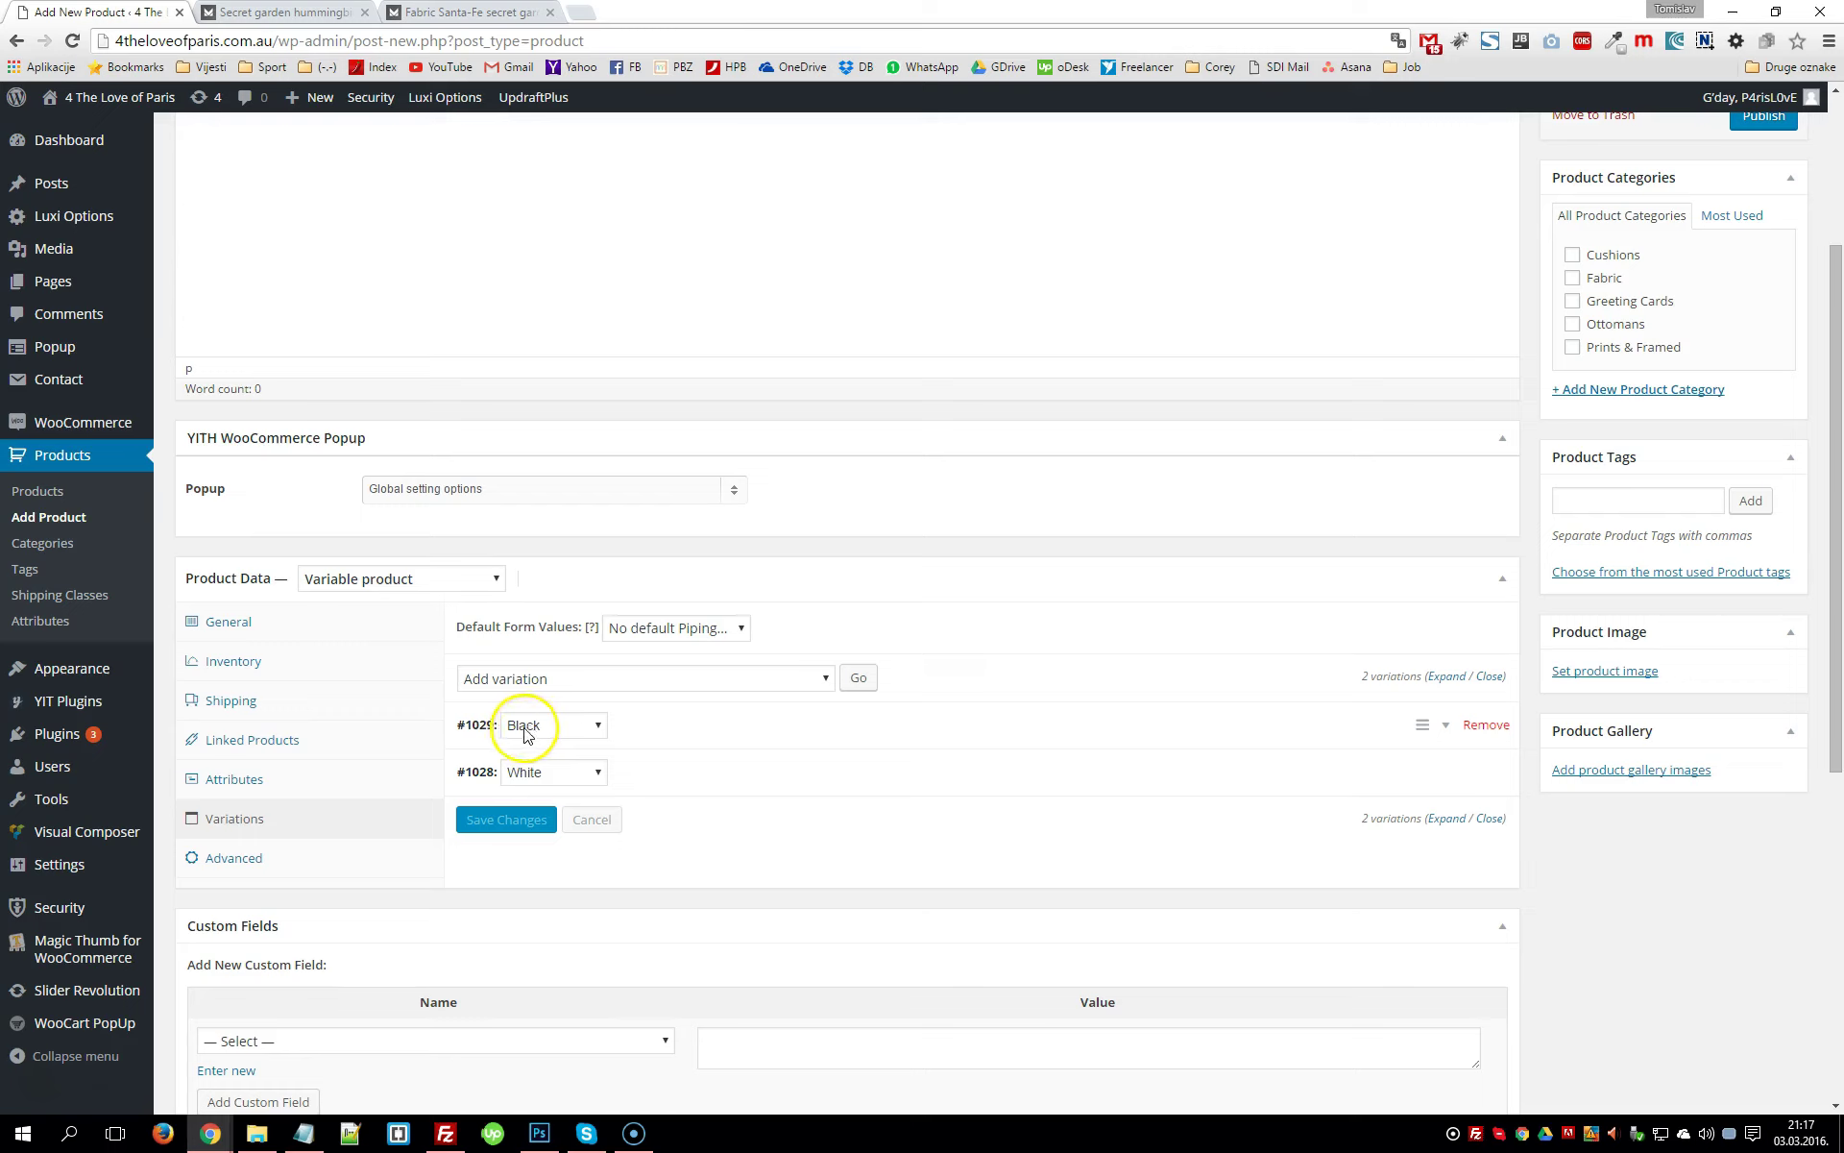
Check the Piping values available for the Black and White variations without changing them
click(523, 727)
click(531, 781)
click(546, 776)
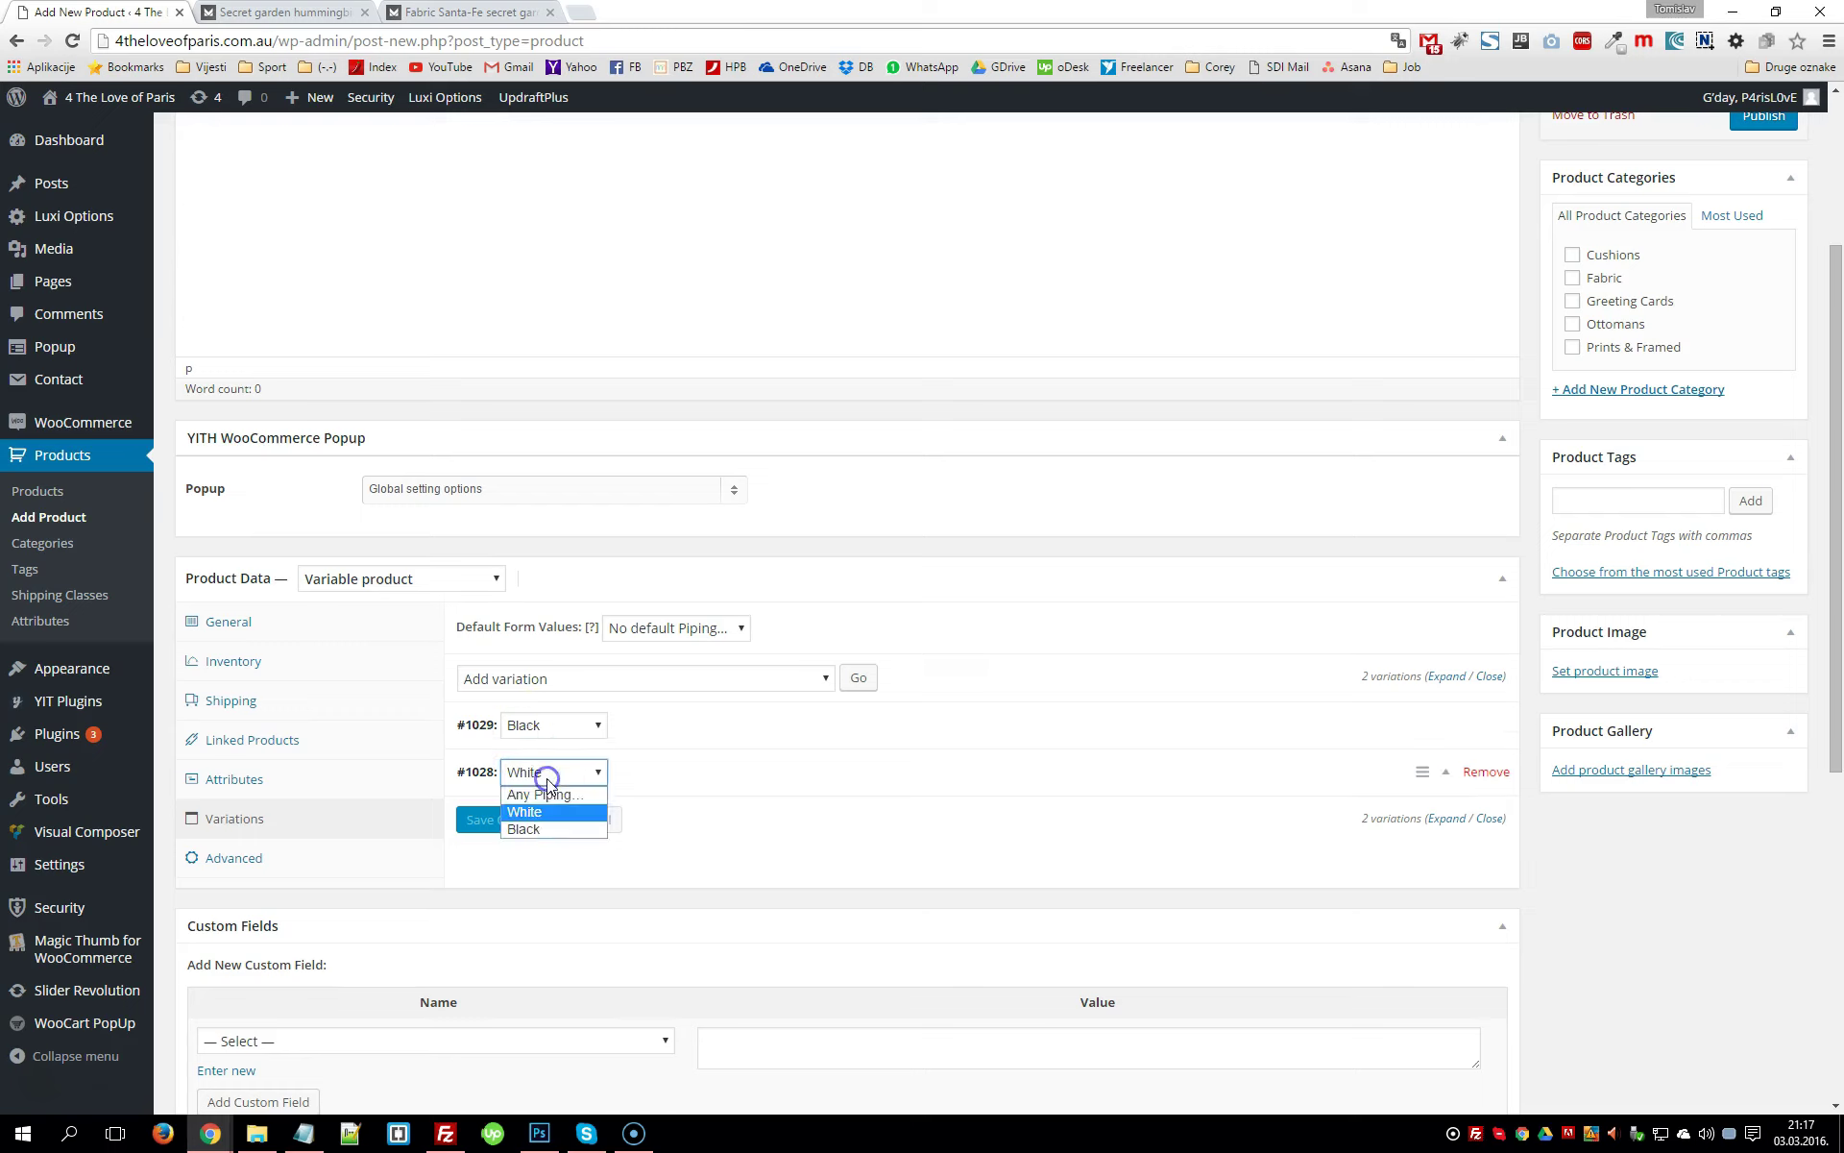
click(547, 780)
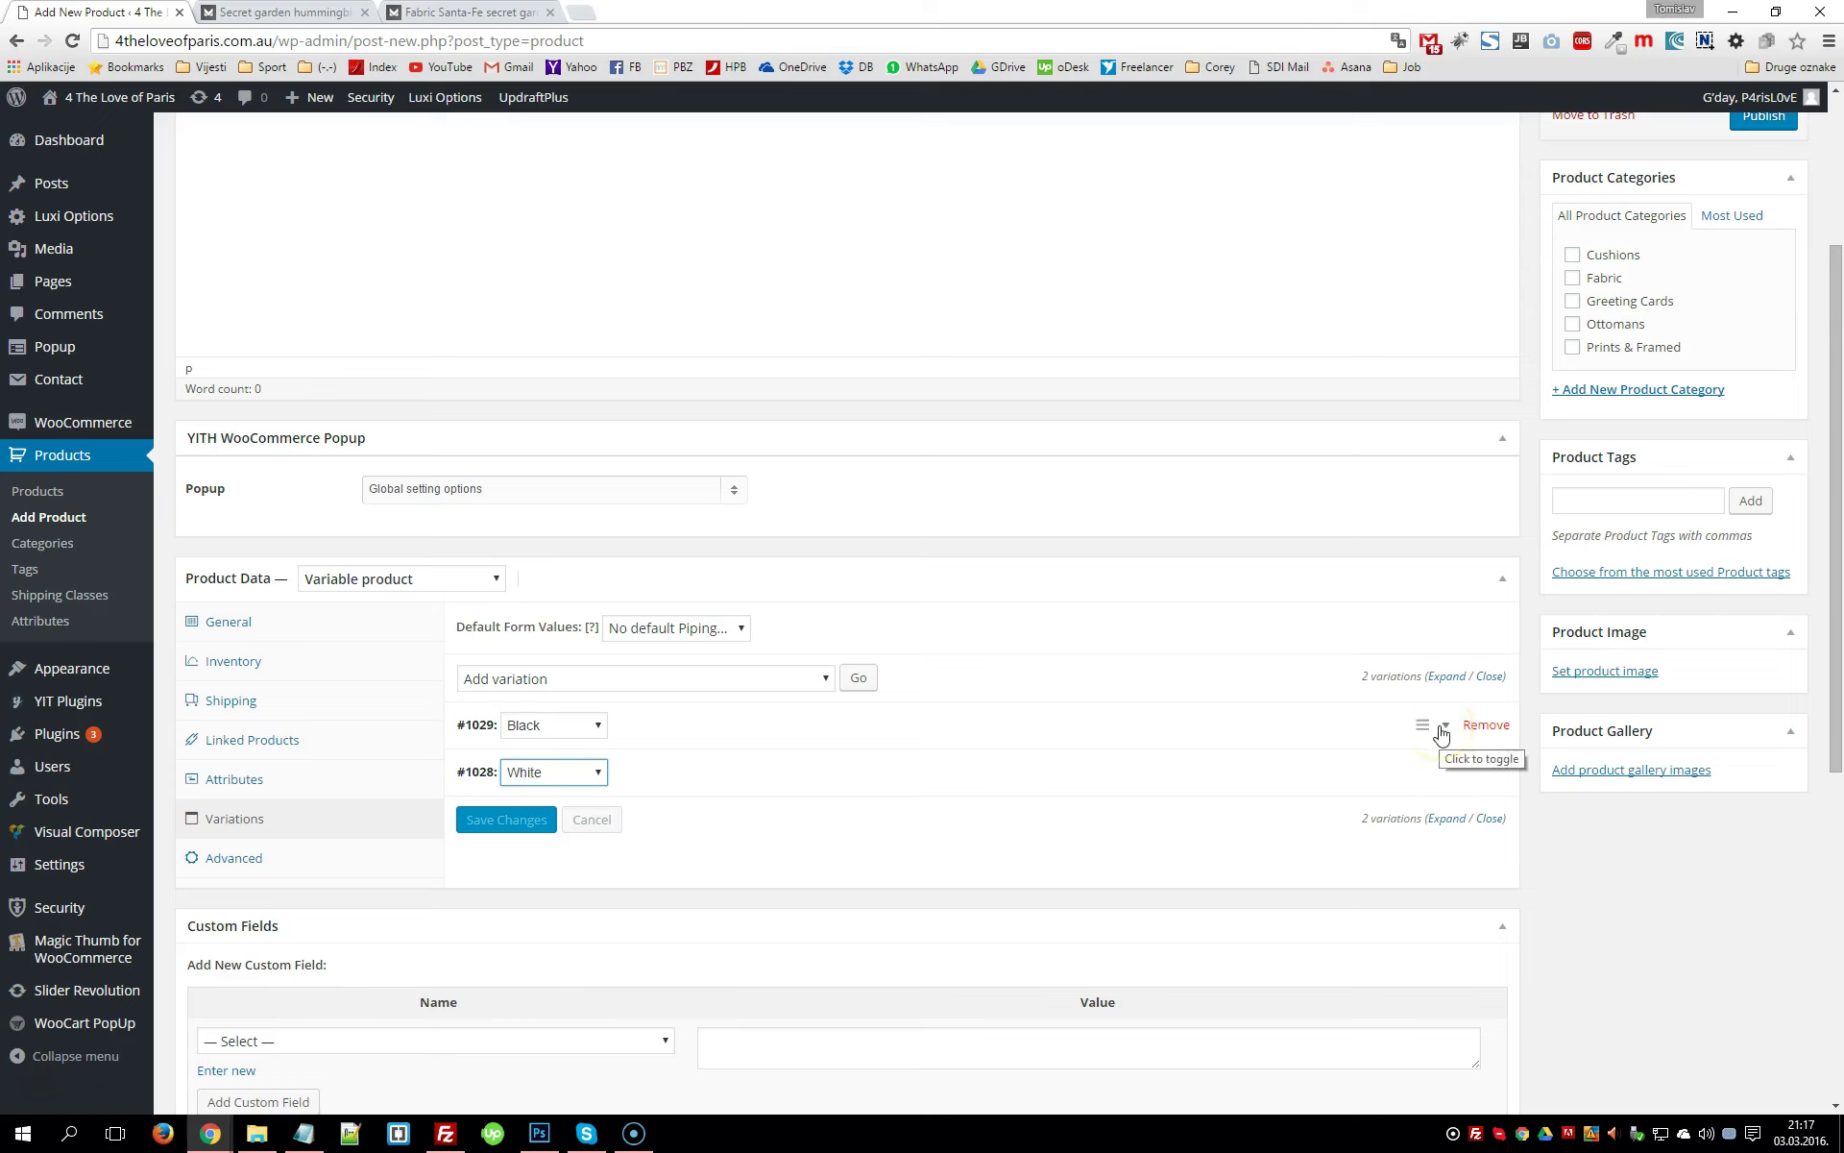
Expand the Black variation and review its SKU, regular price, sale price and shipping class fields
click(1441, 730)
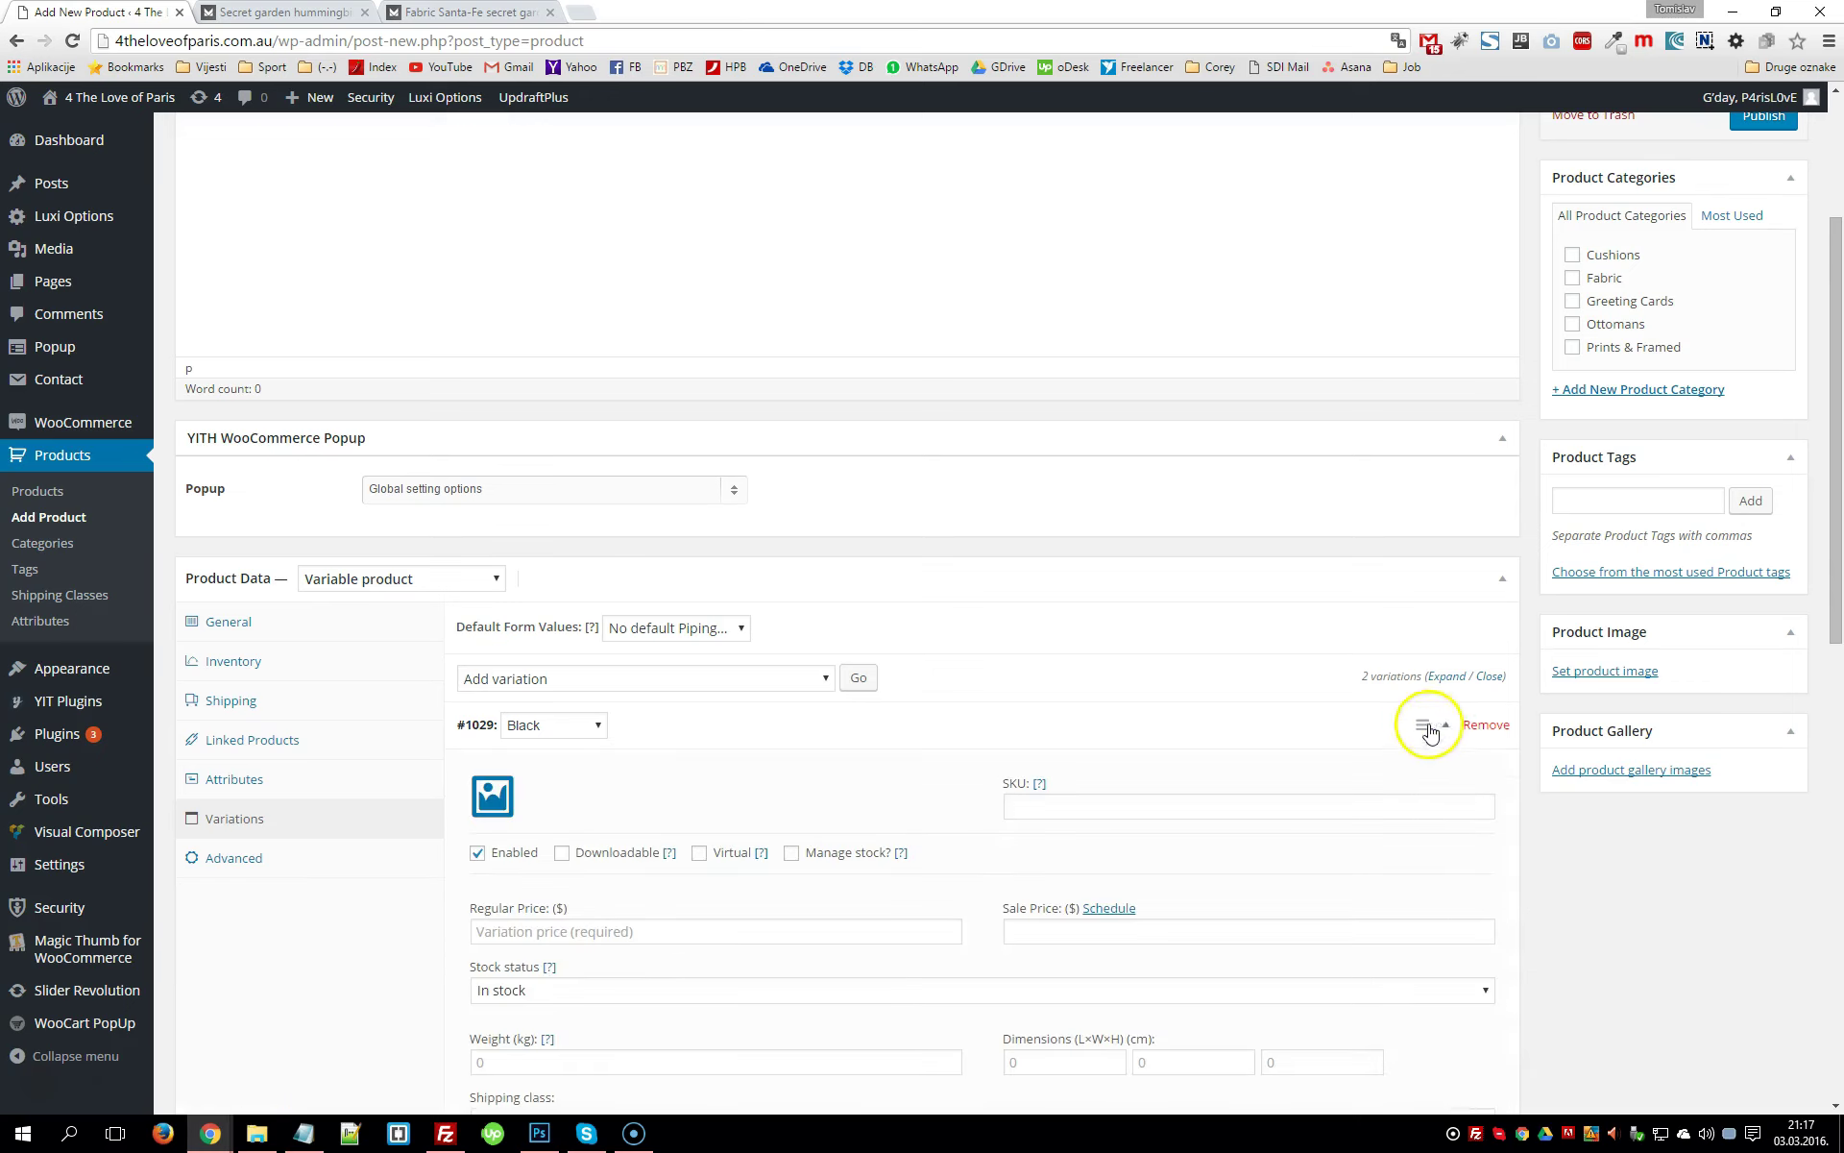
scroll(1429, 731, down, 3)
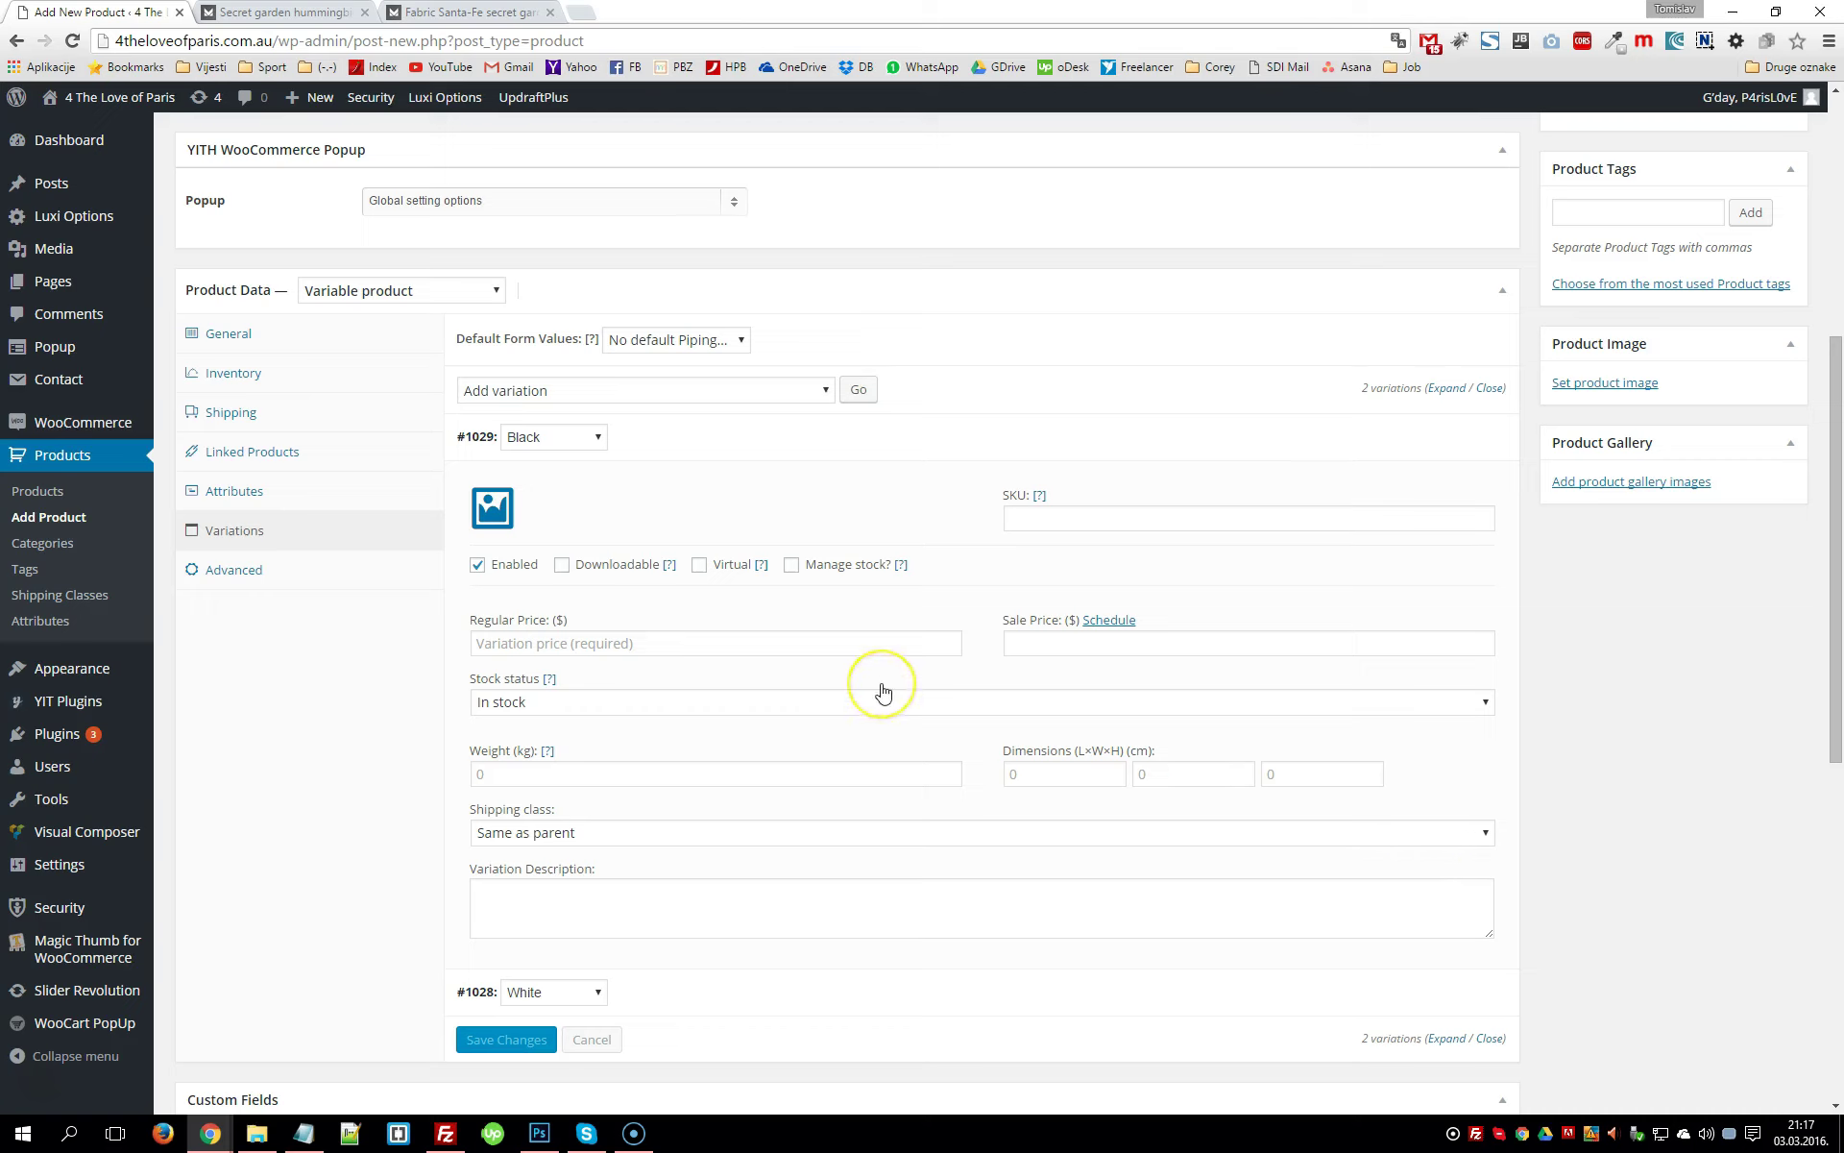
click(1114, 515)
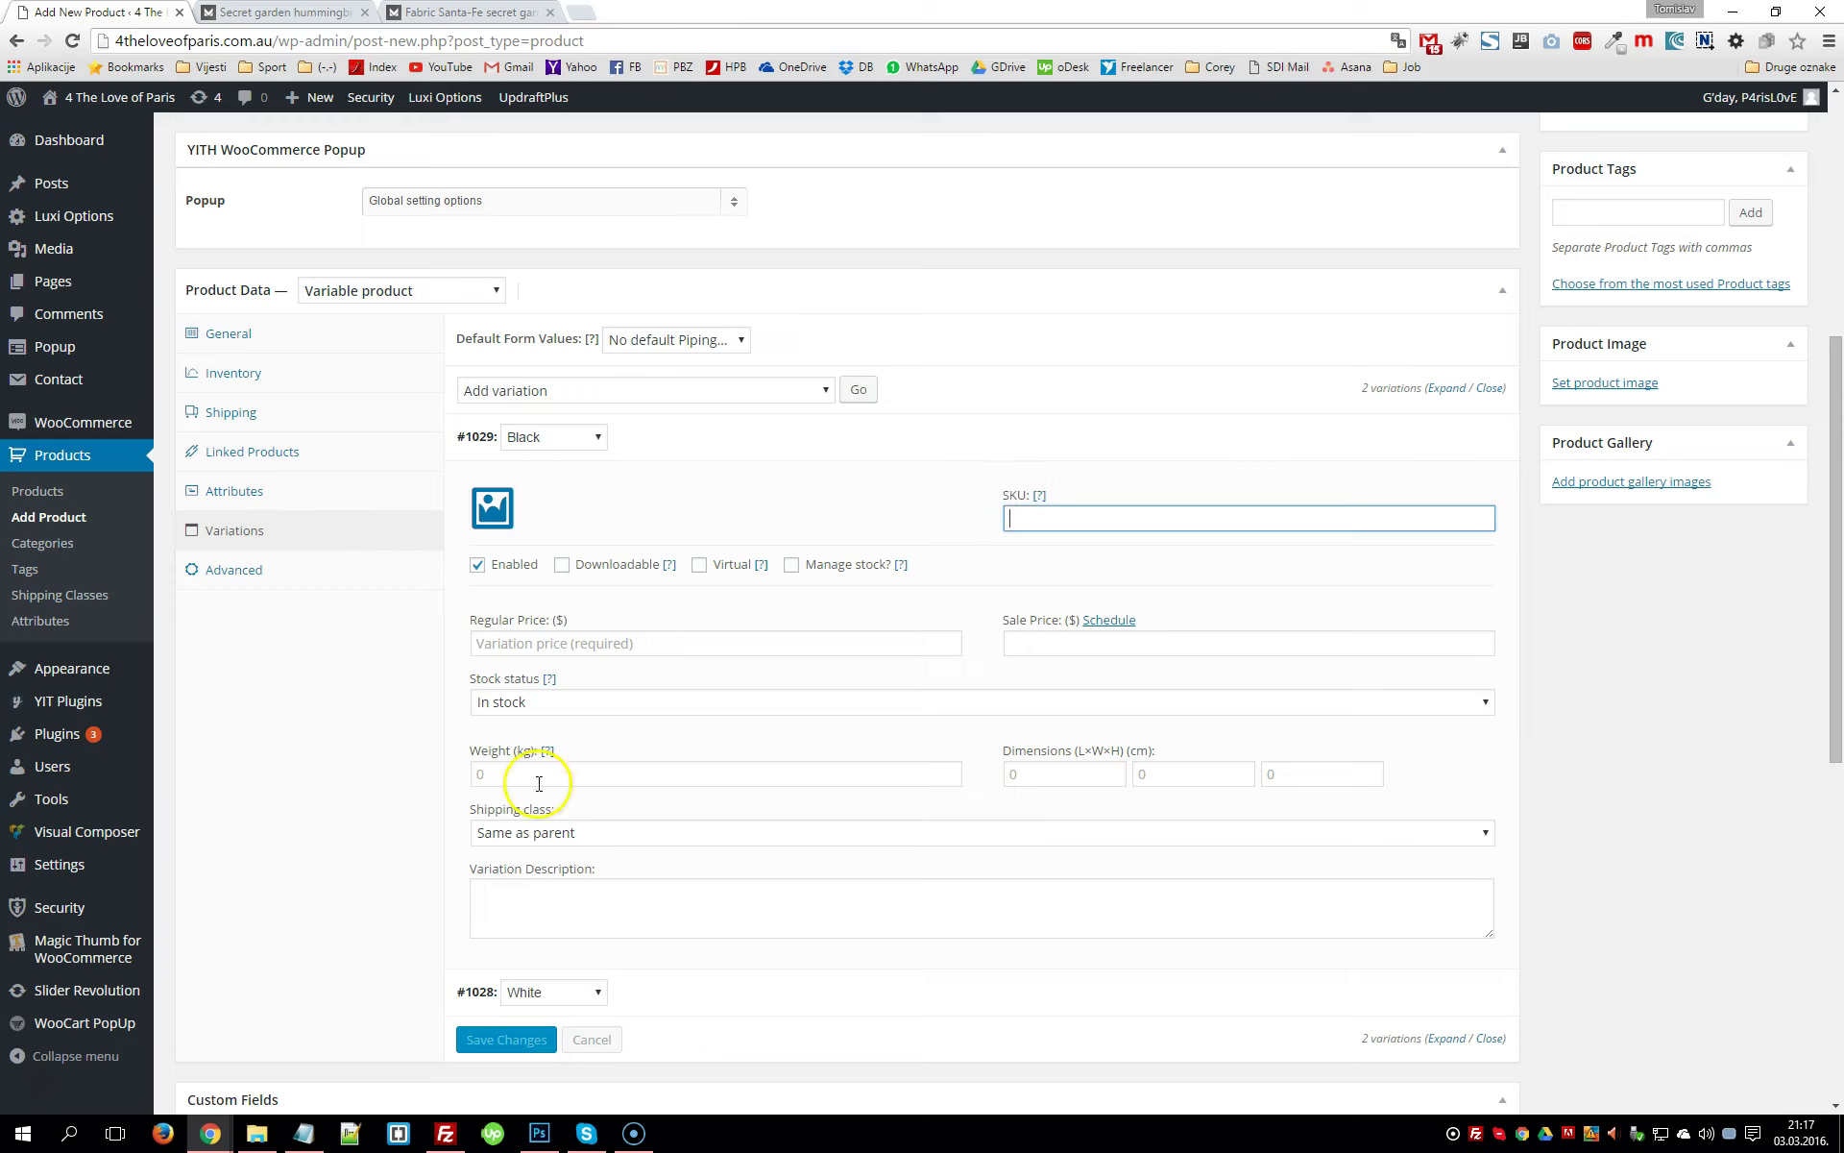
click(609, 642)
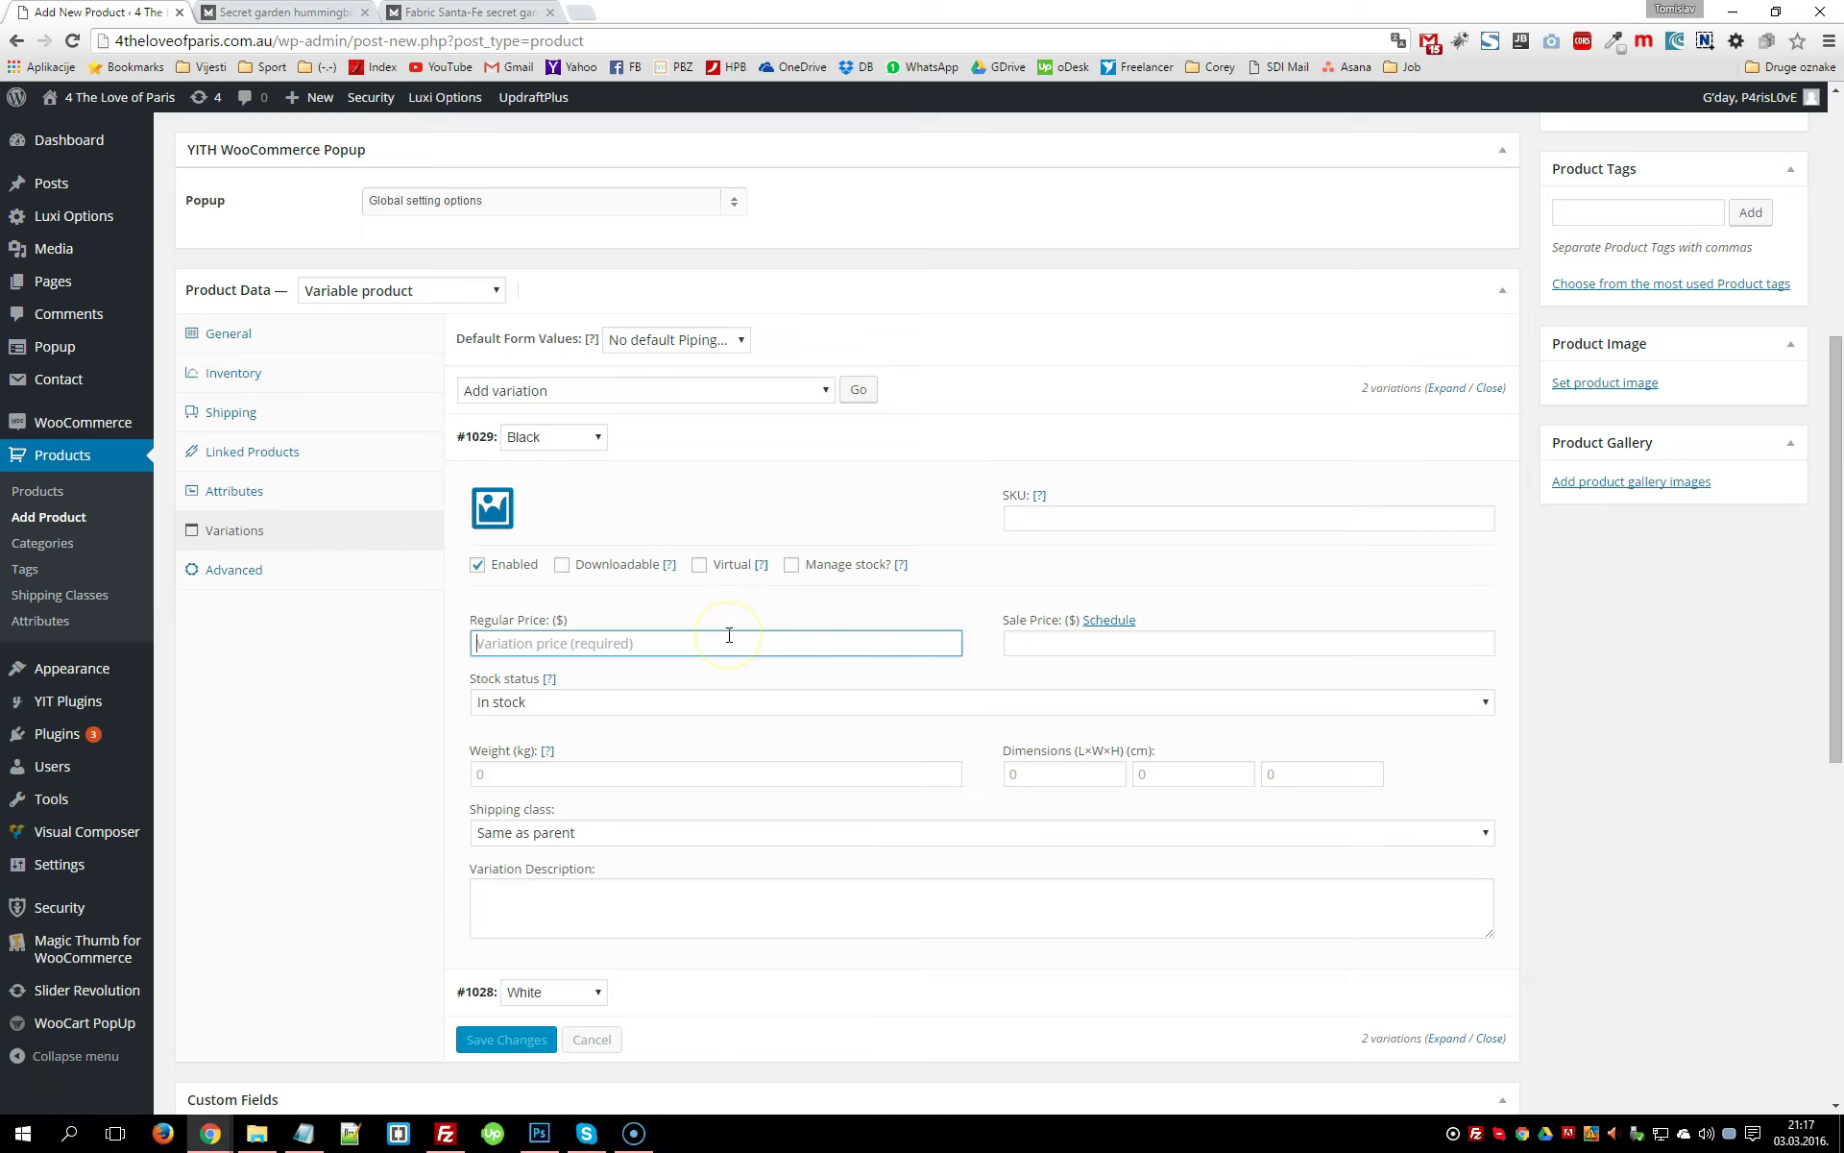
click(1014, 659)
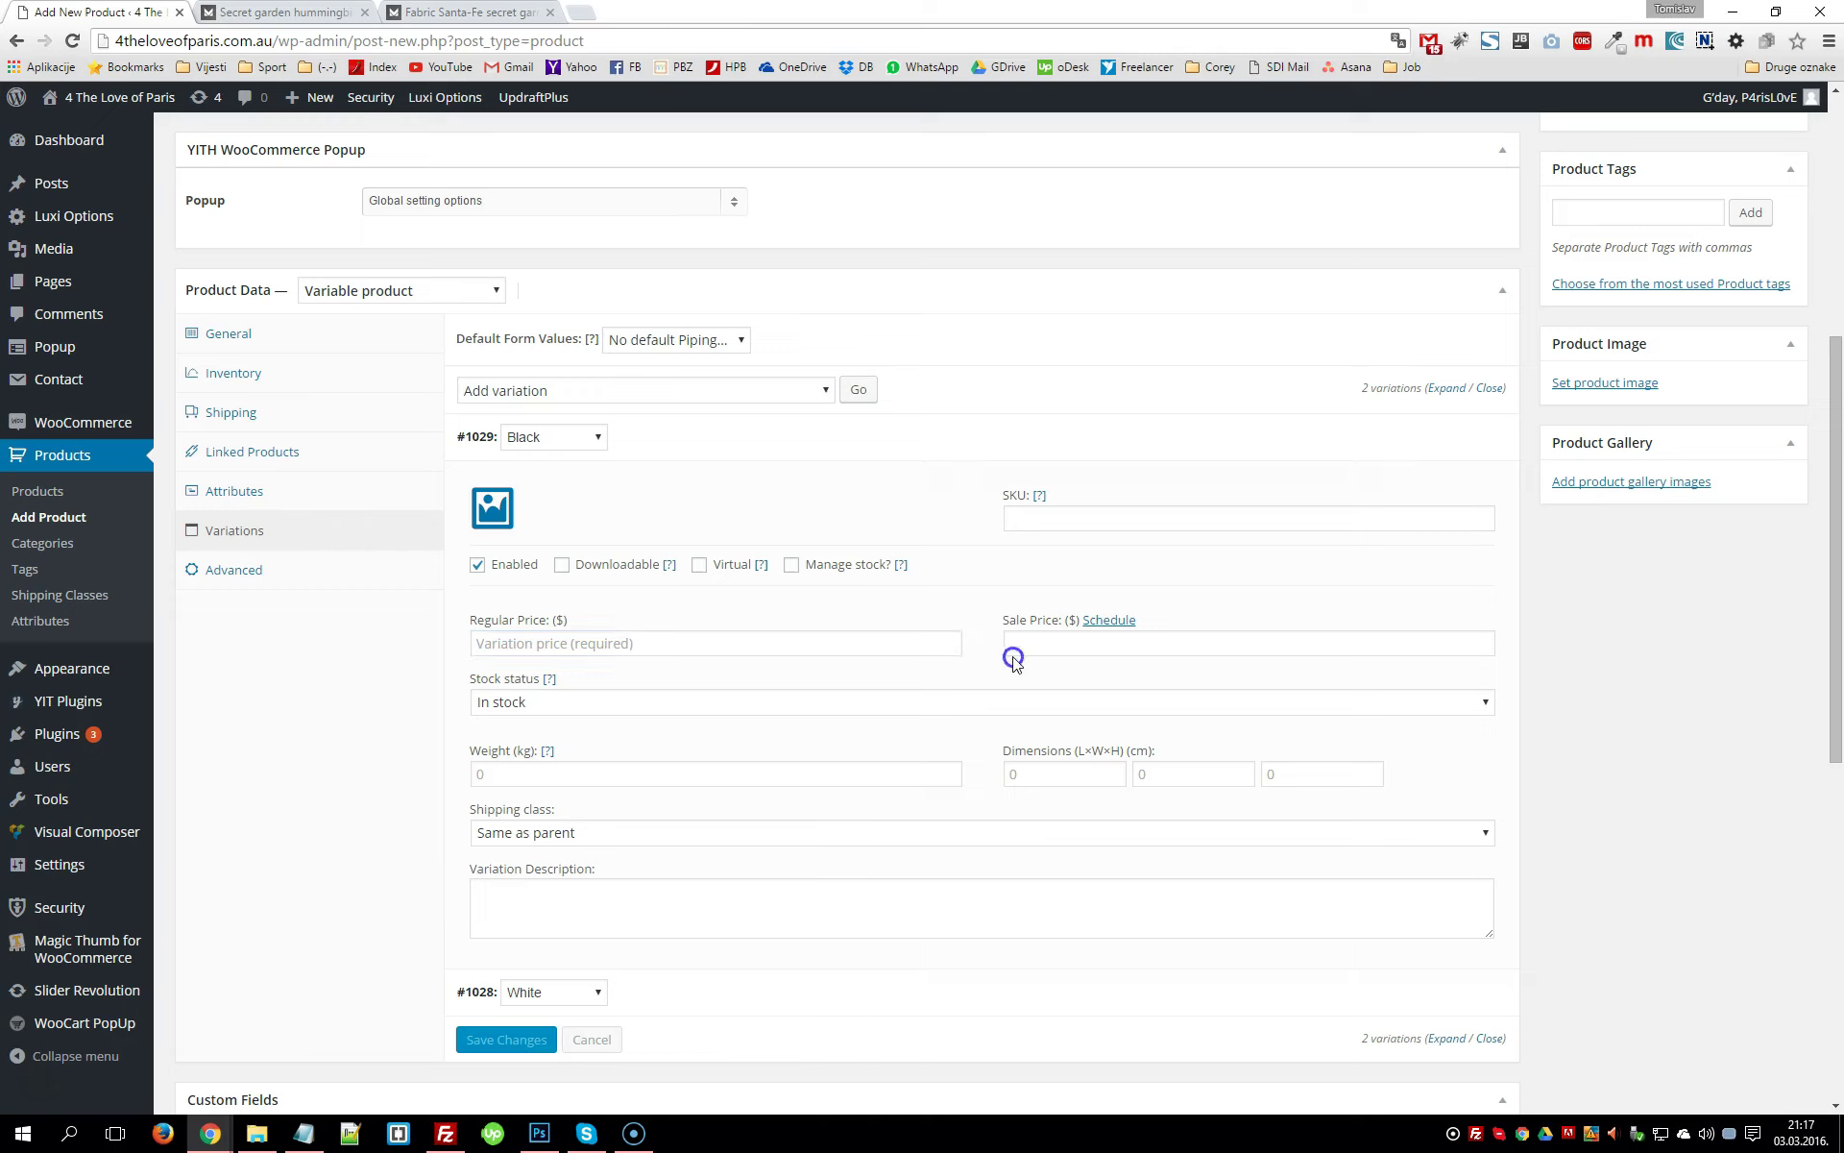
click(1032, 647)
click(630, 647)
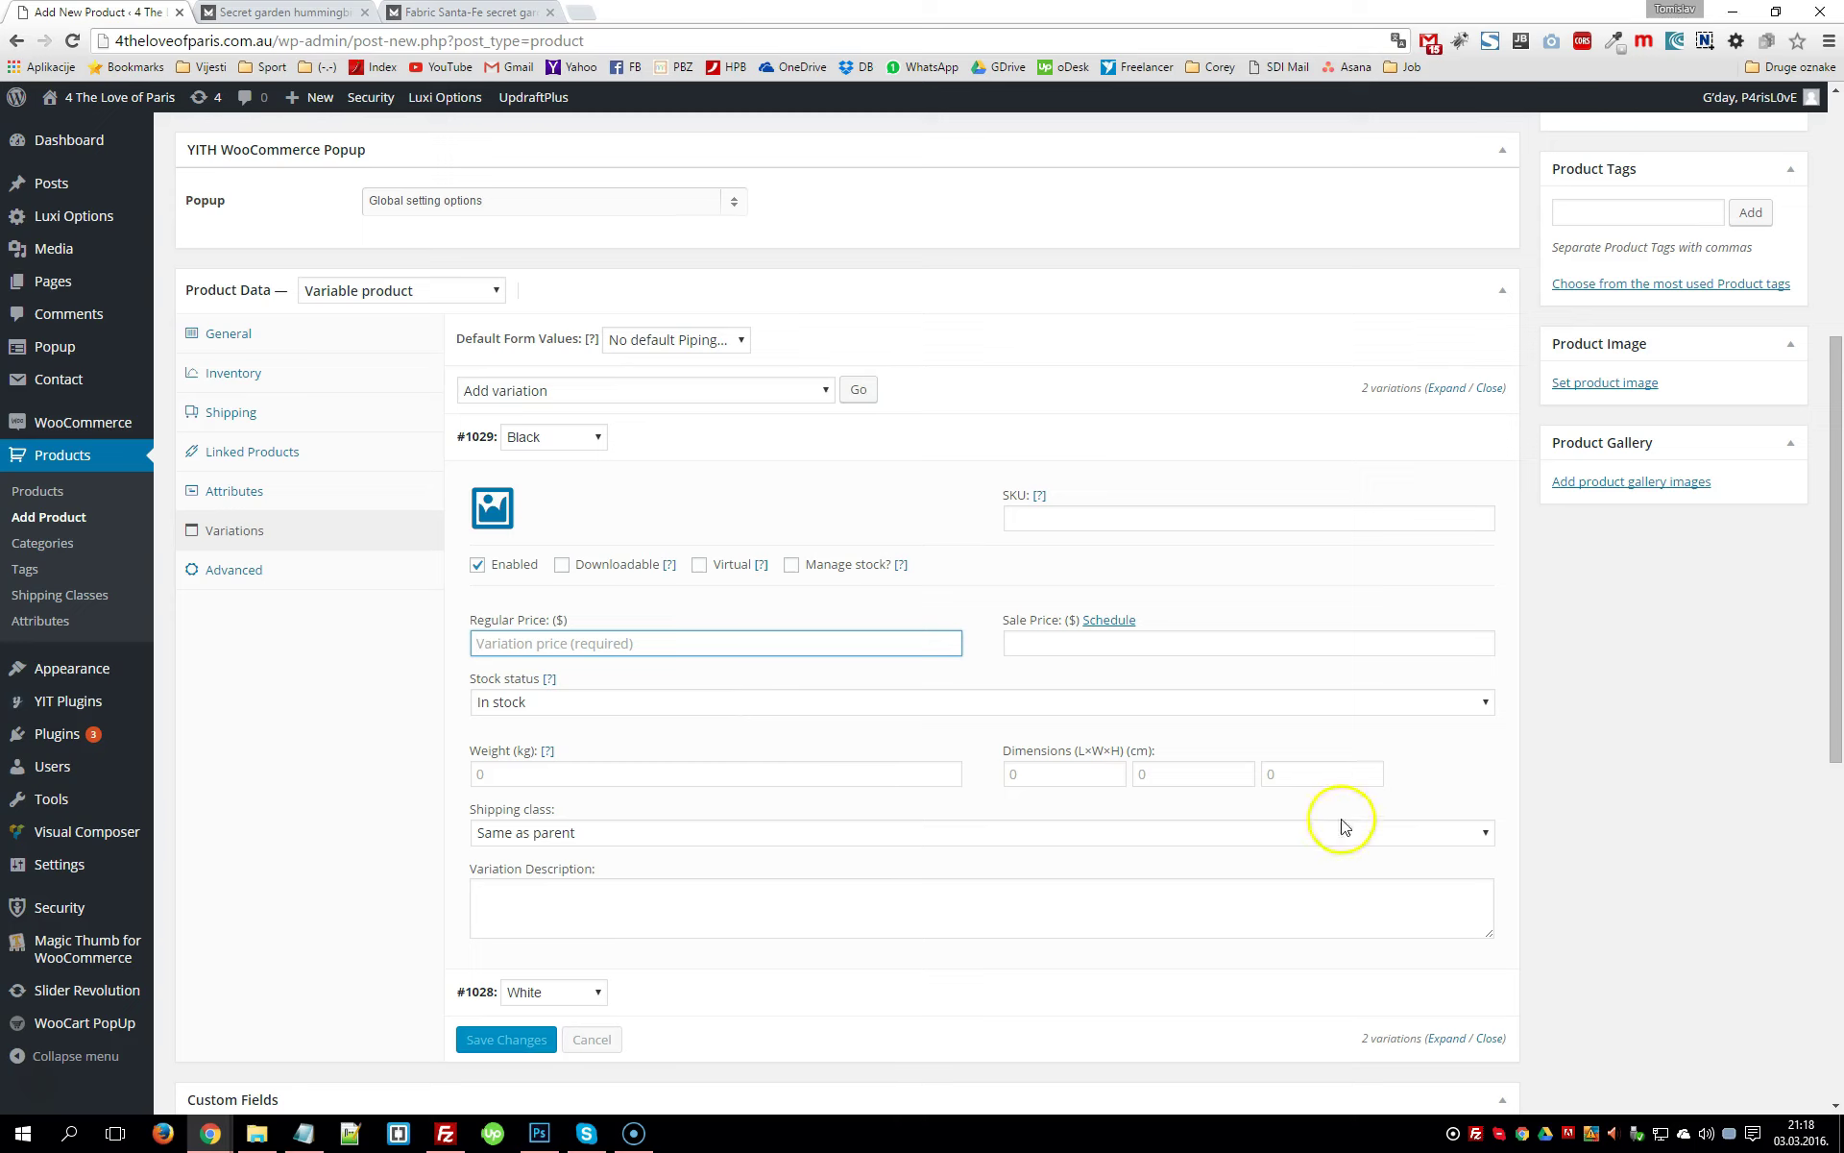
click(560, 832)
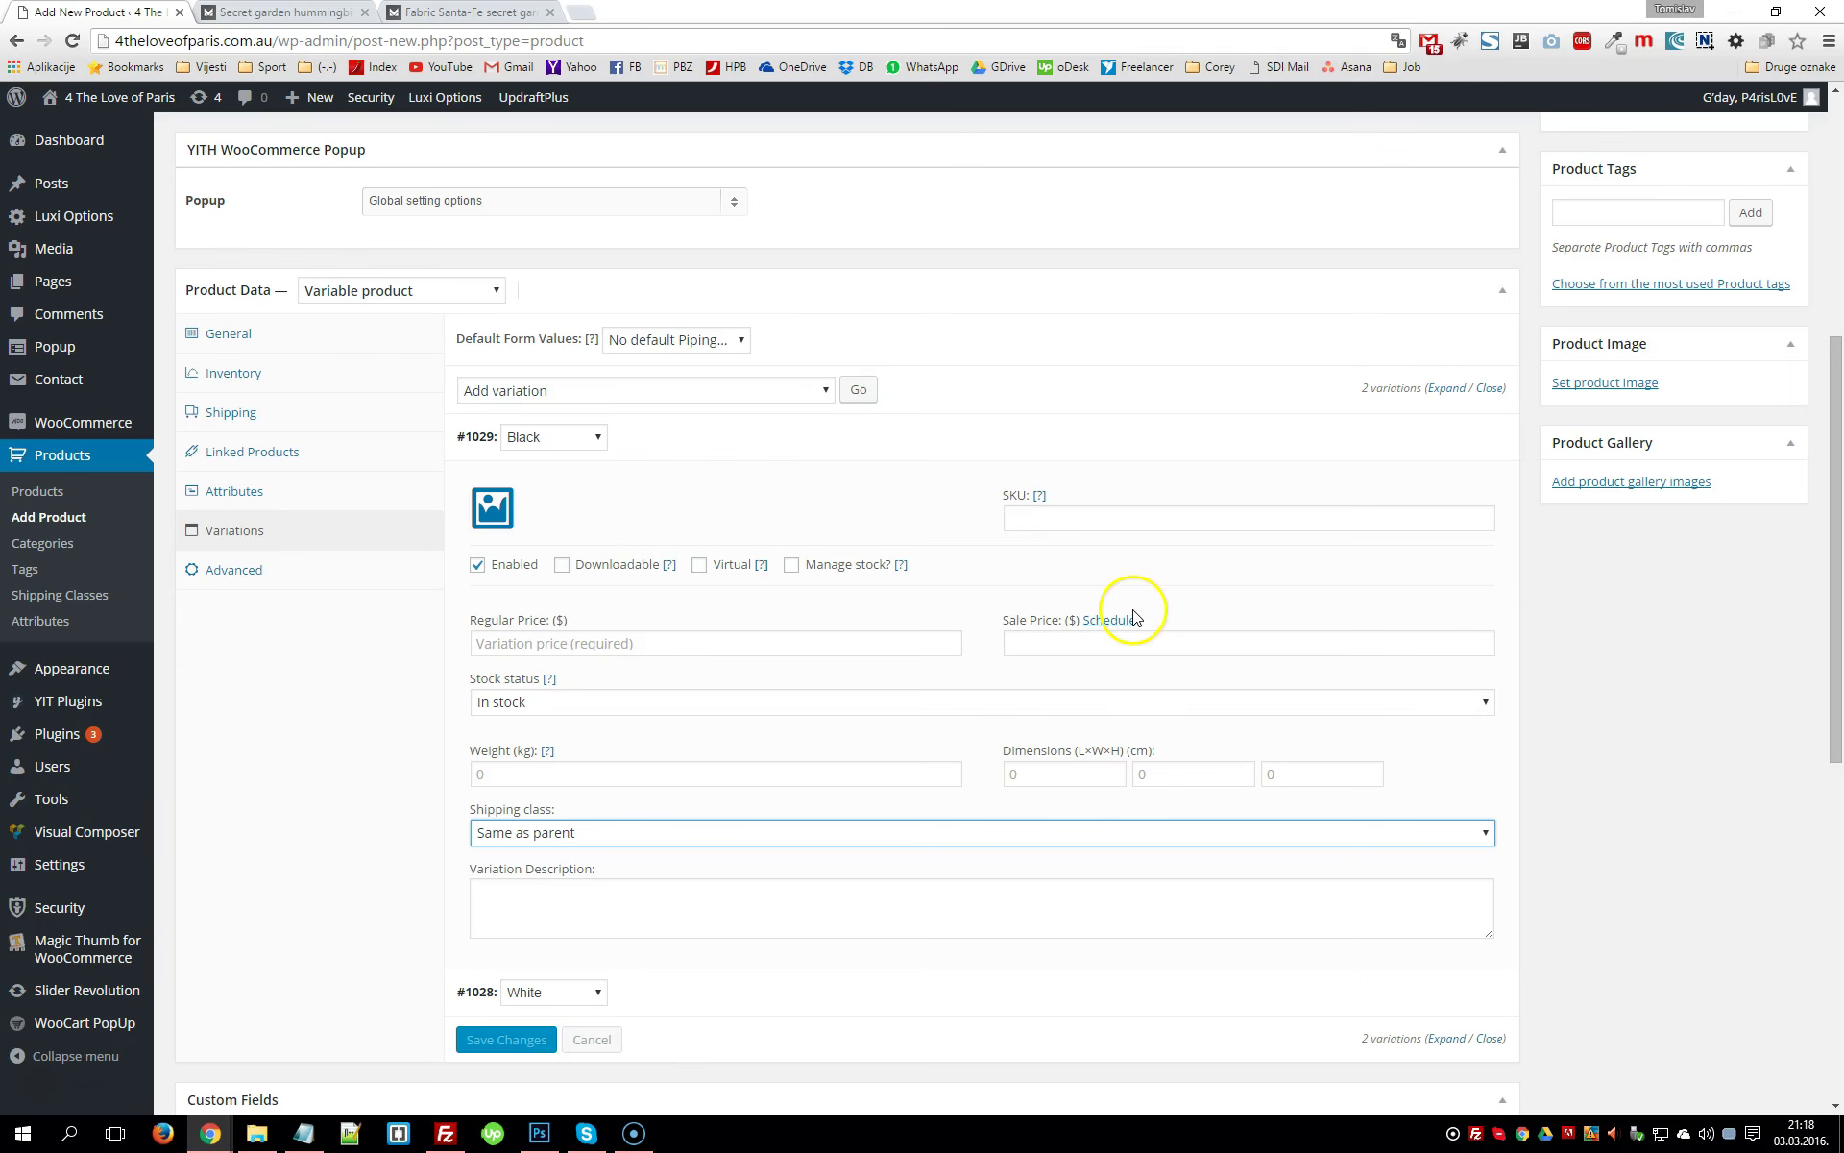
View the ottoman's live Piping choices again to compare them with the new product's variations
key(ctrl+Tab)
click(1142, 639)
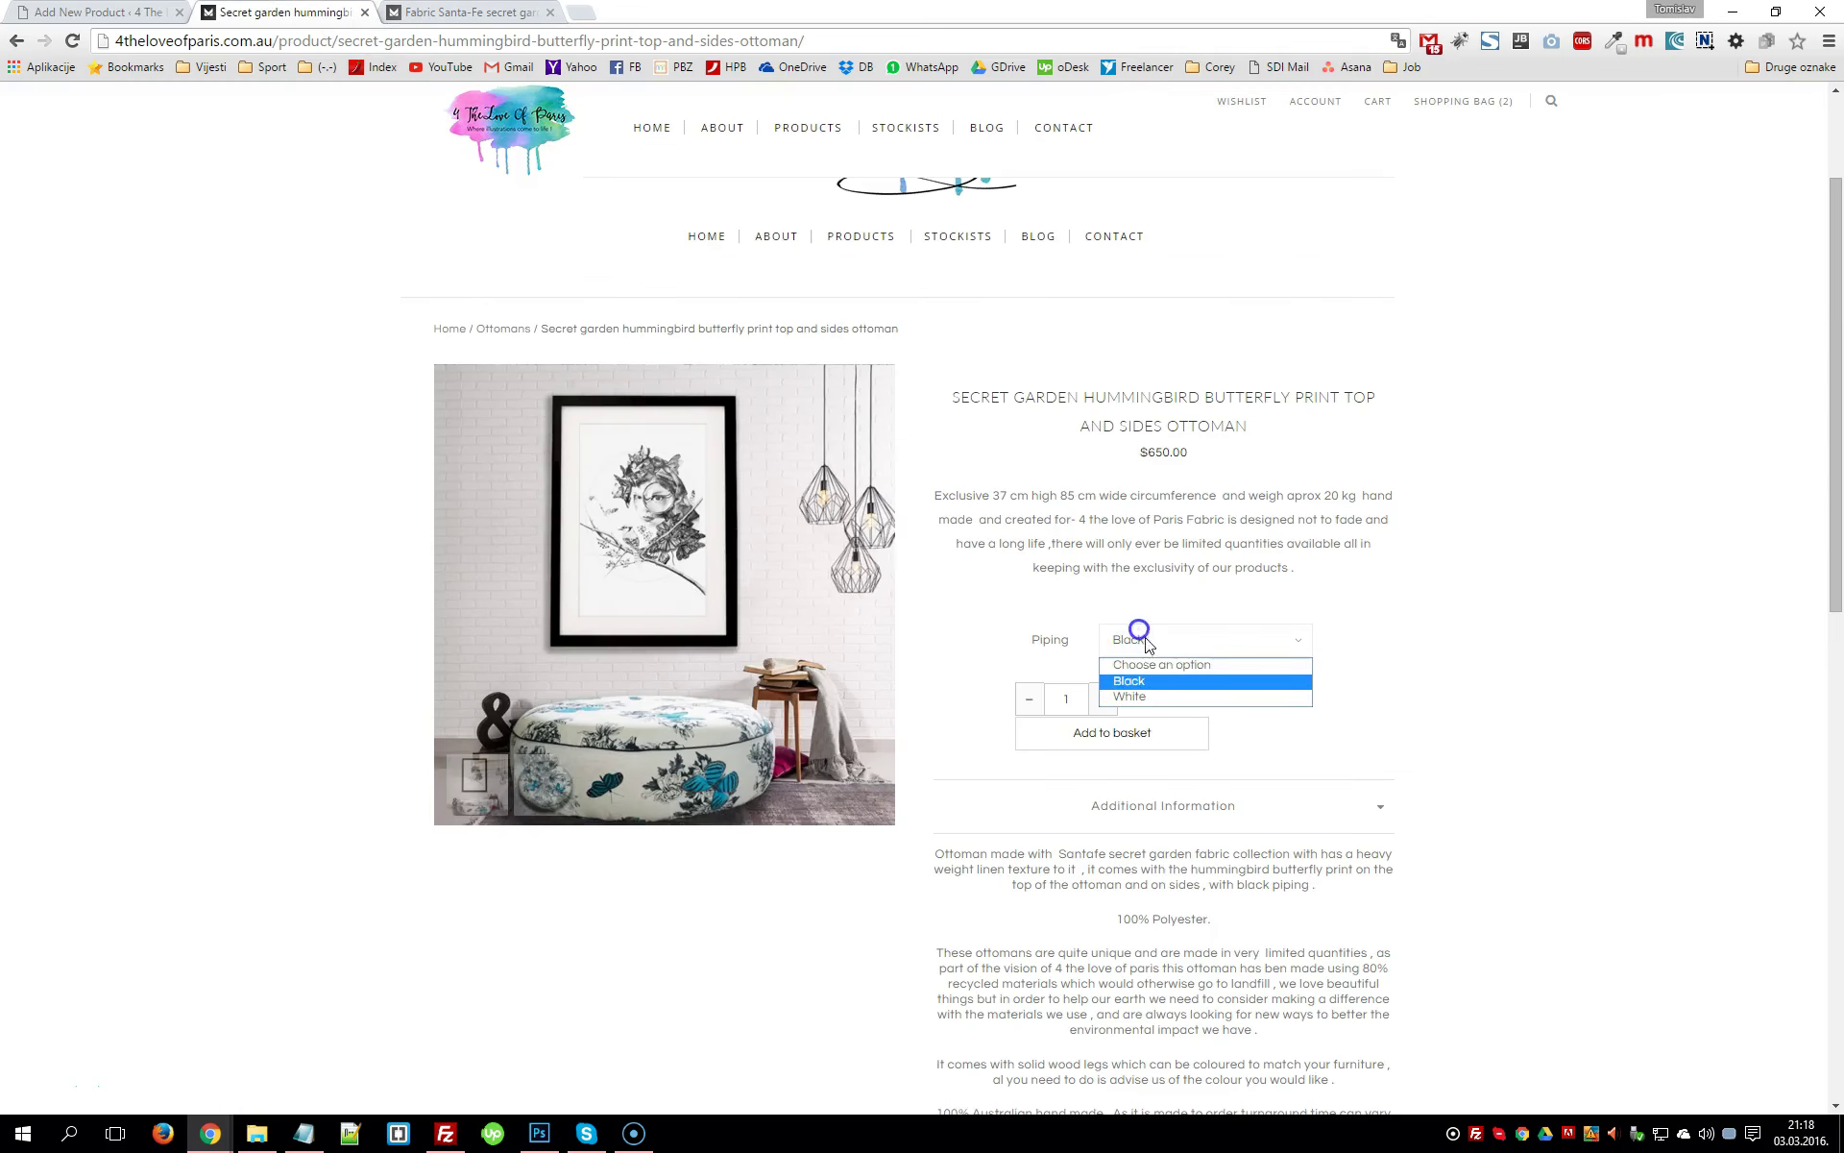
click(1148, 595)
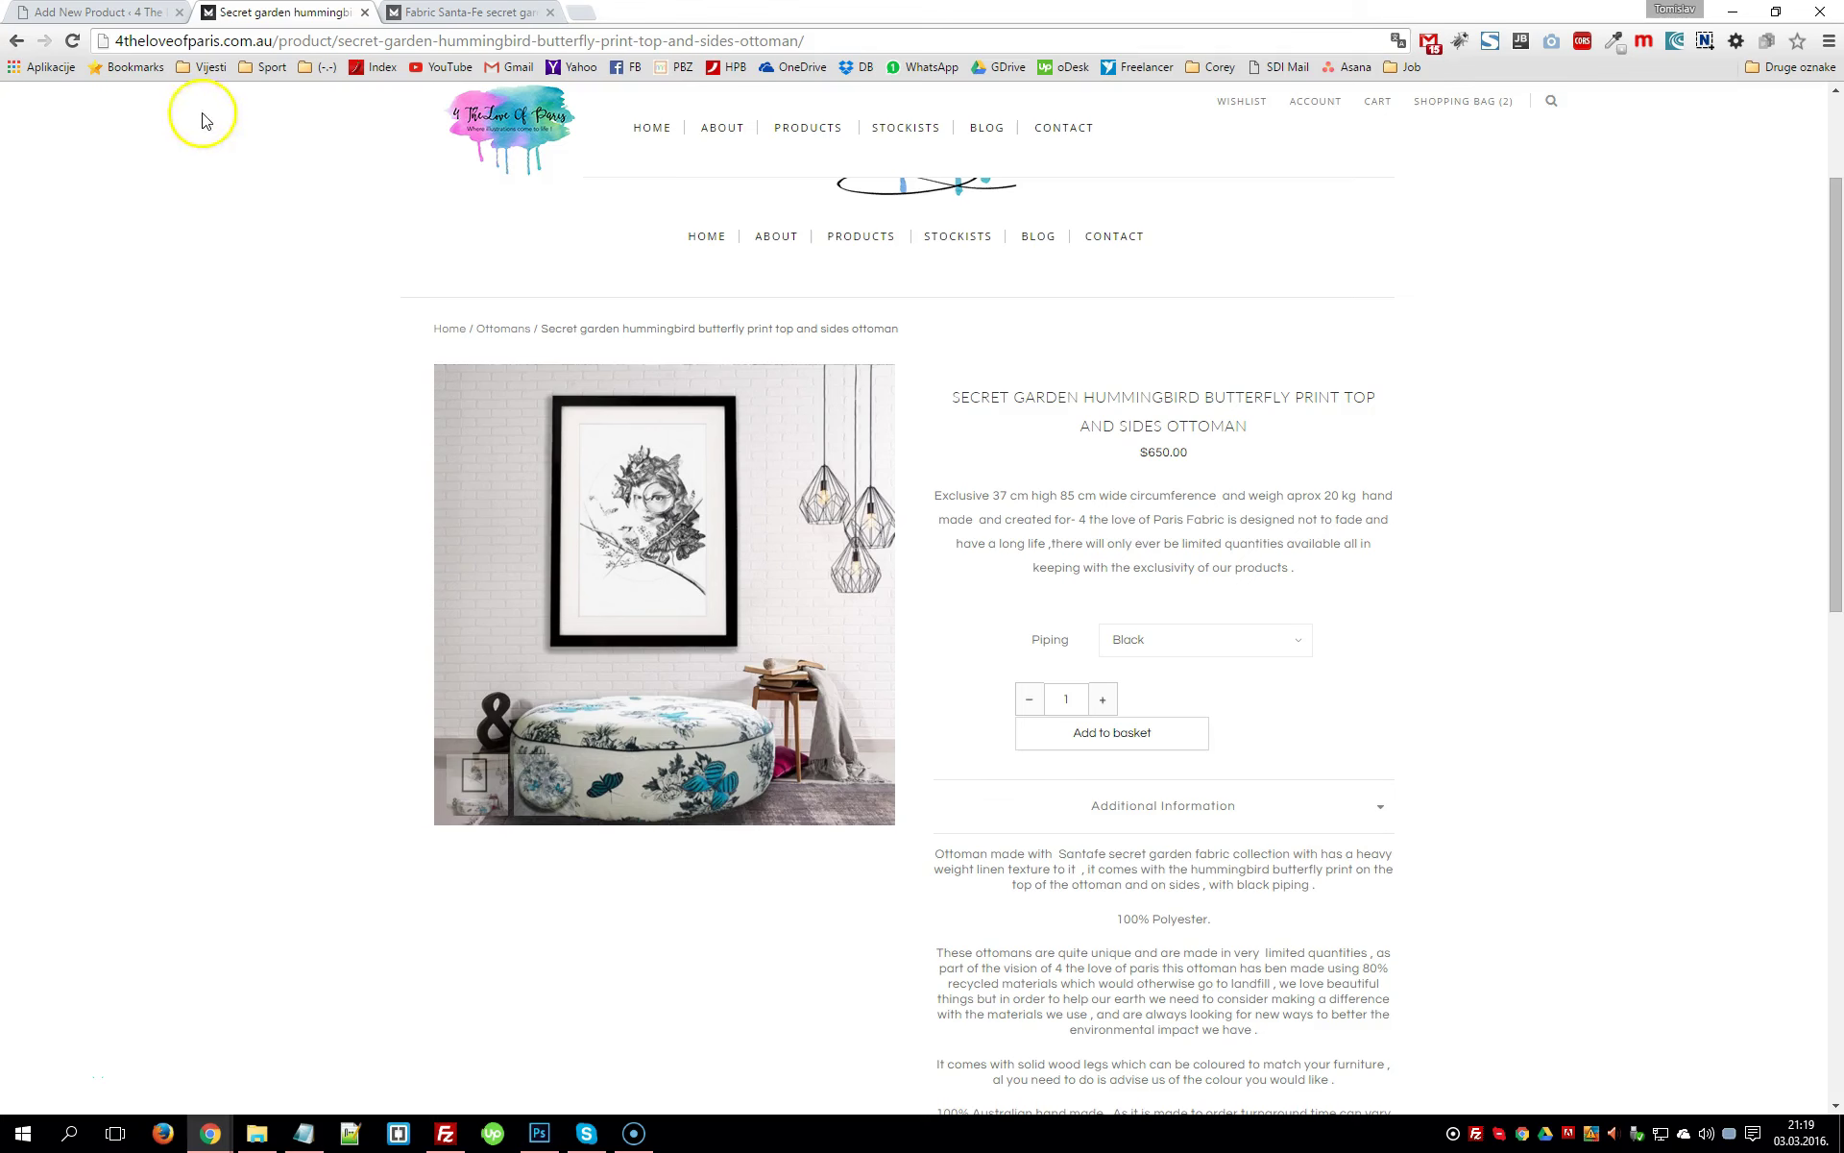
Return to the new product's Black variation and look over its description field and the form above it
click(96, 12)
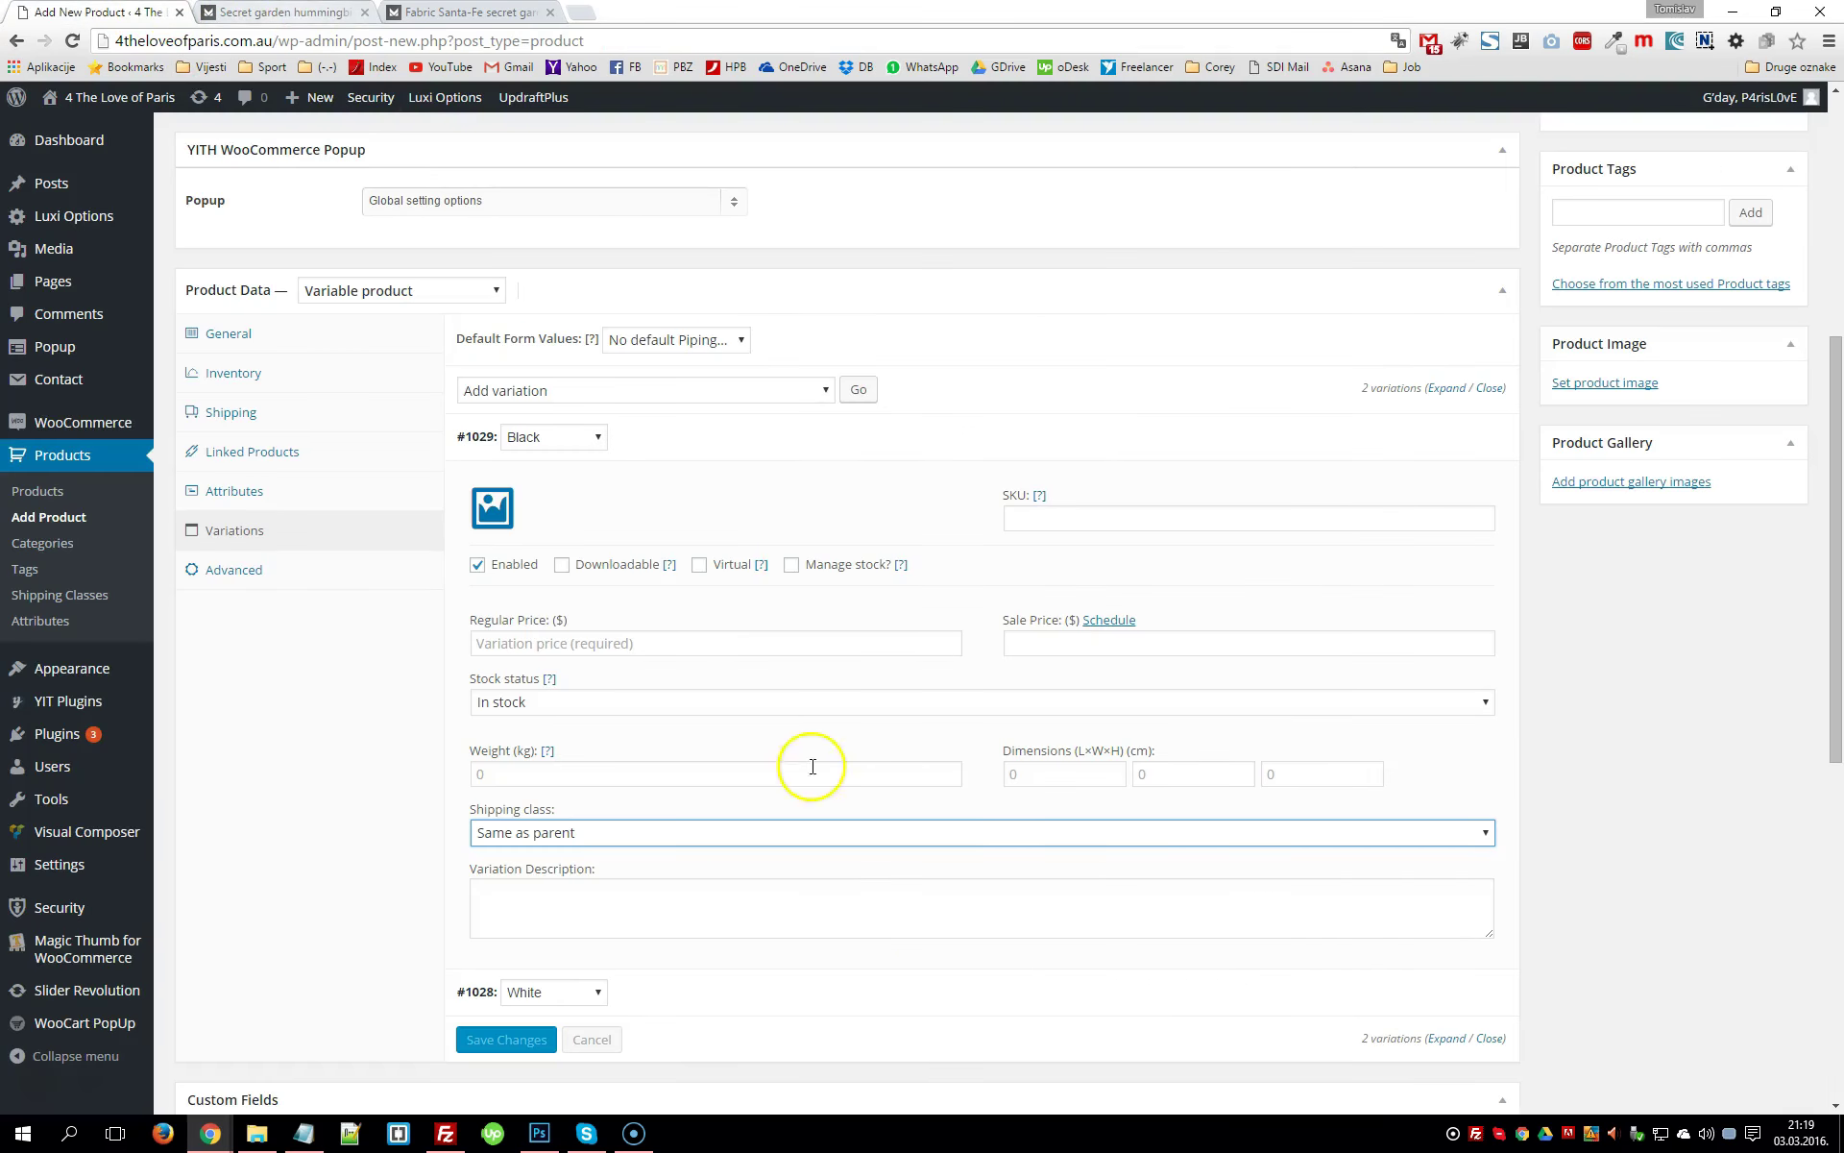
click(728, 924)
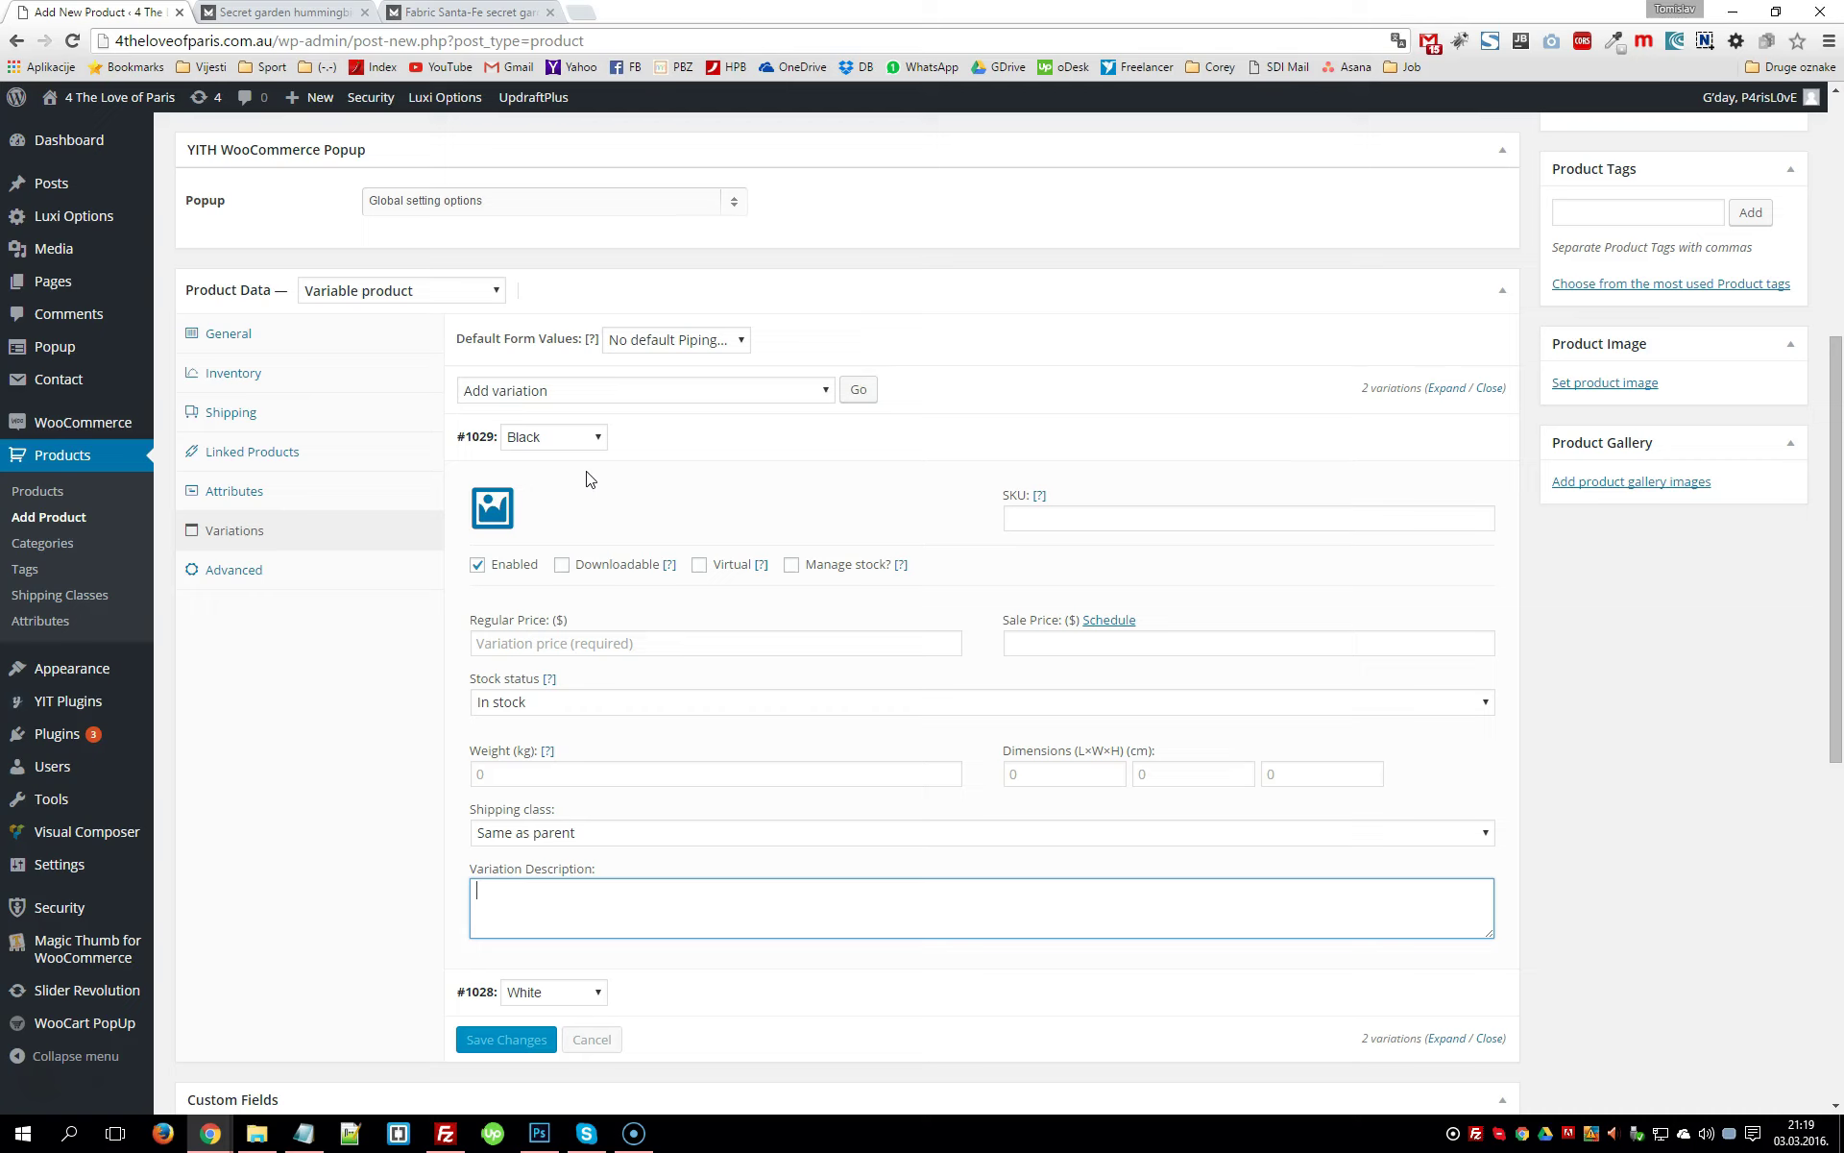
click(670, 478)
scroll(1111, 737, up, 5)
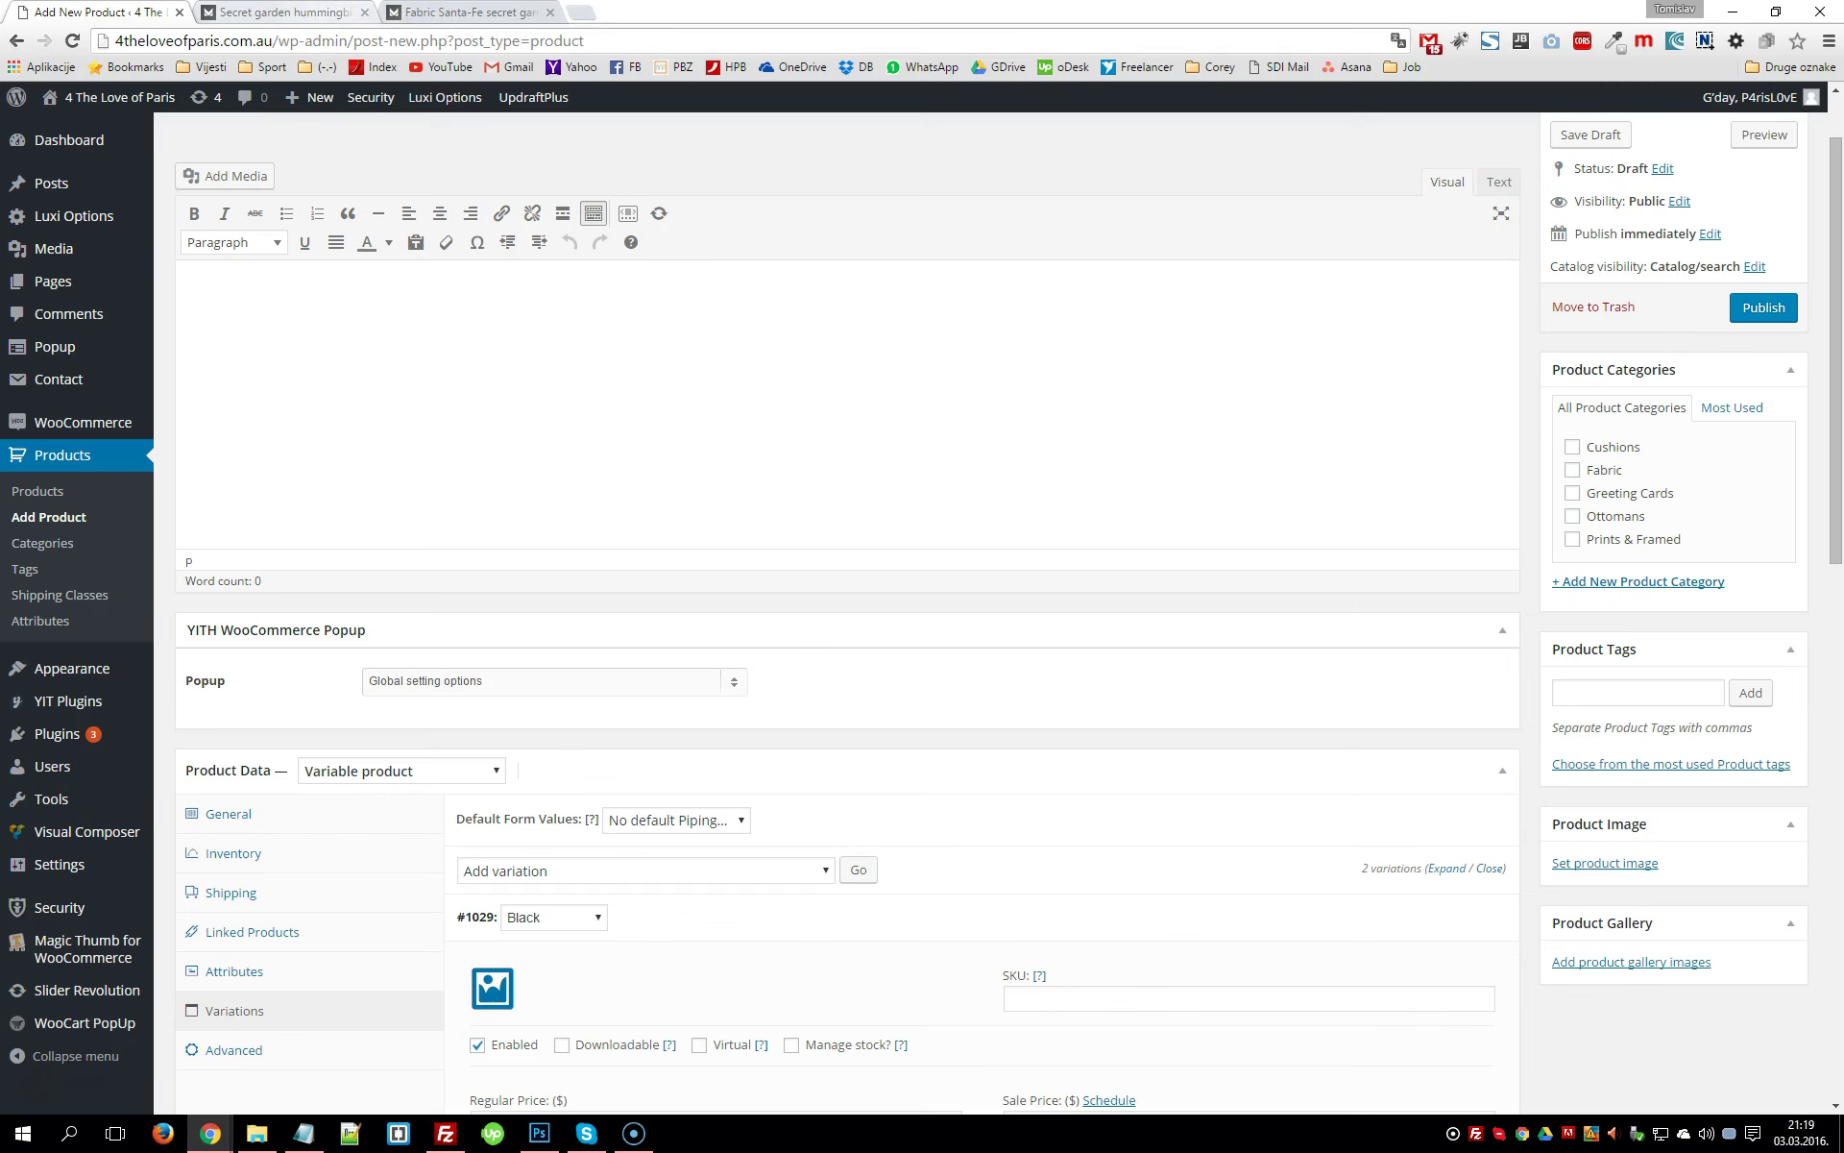
Go from the ottoman's live page to the shop's full product listing and close the fabric page
click(284, 11)
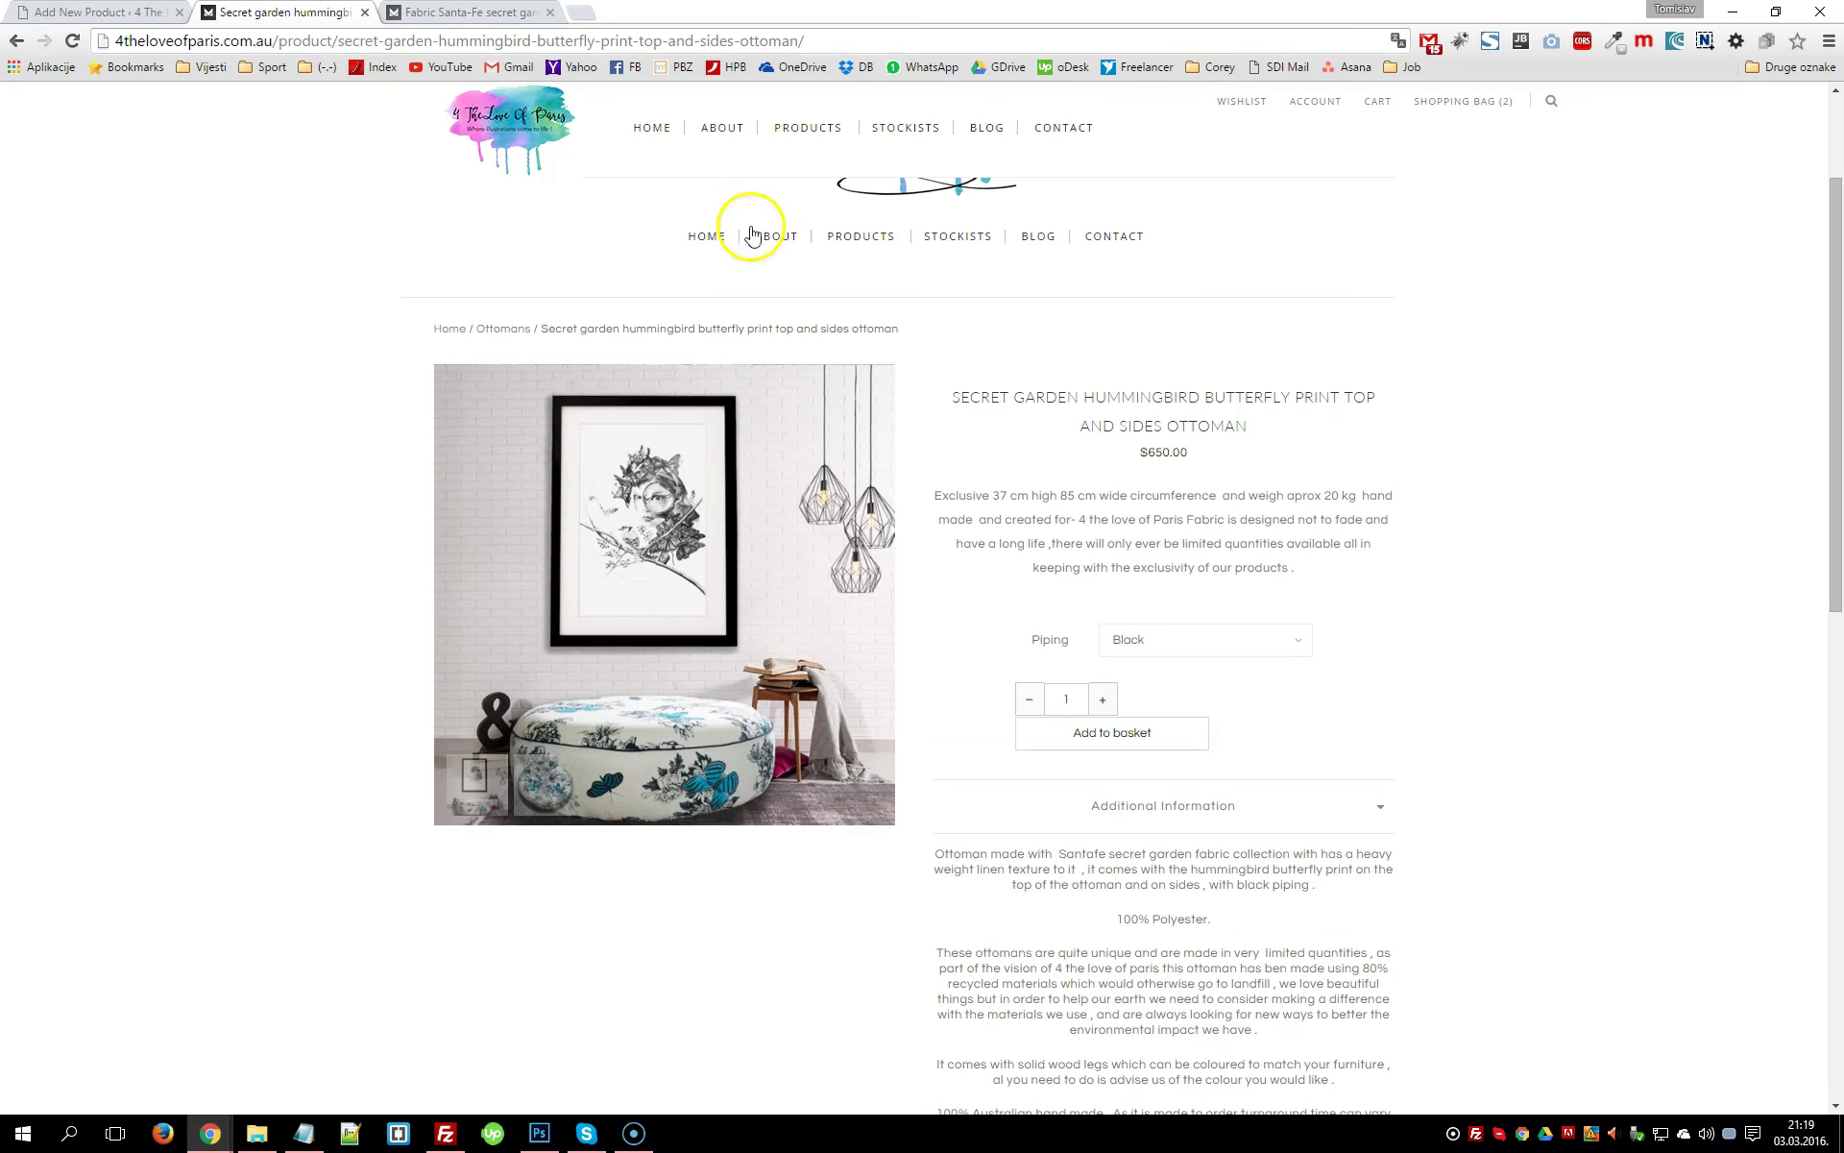
click(846, 235)
click(527, 13)
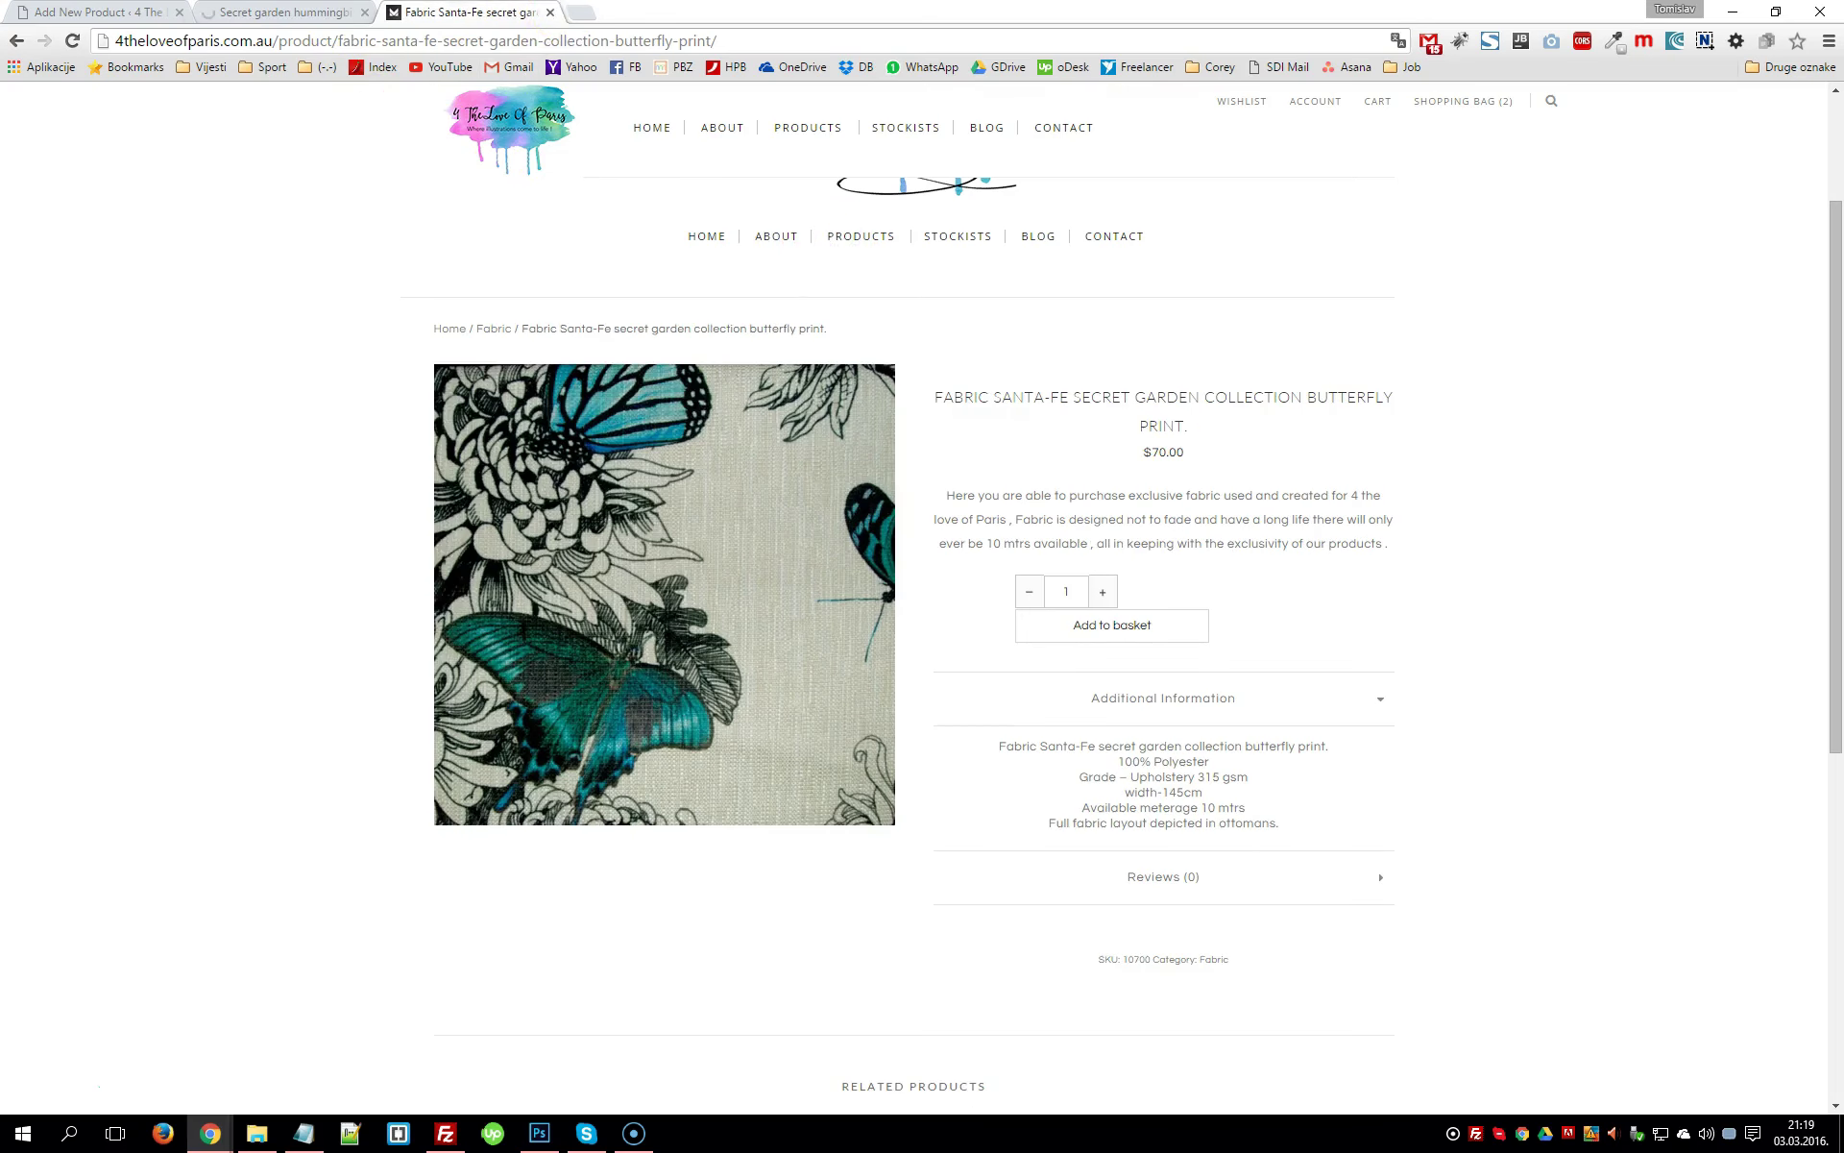
click(547, 12)
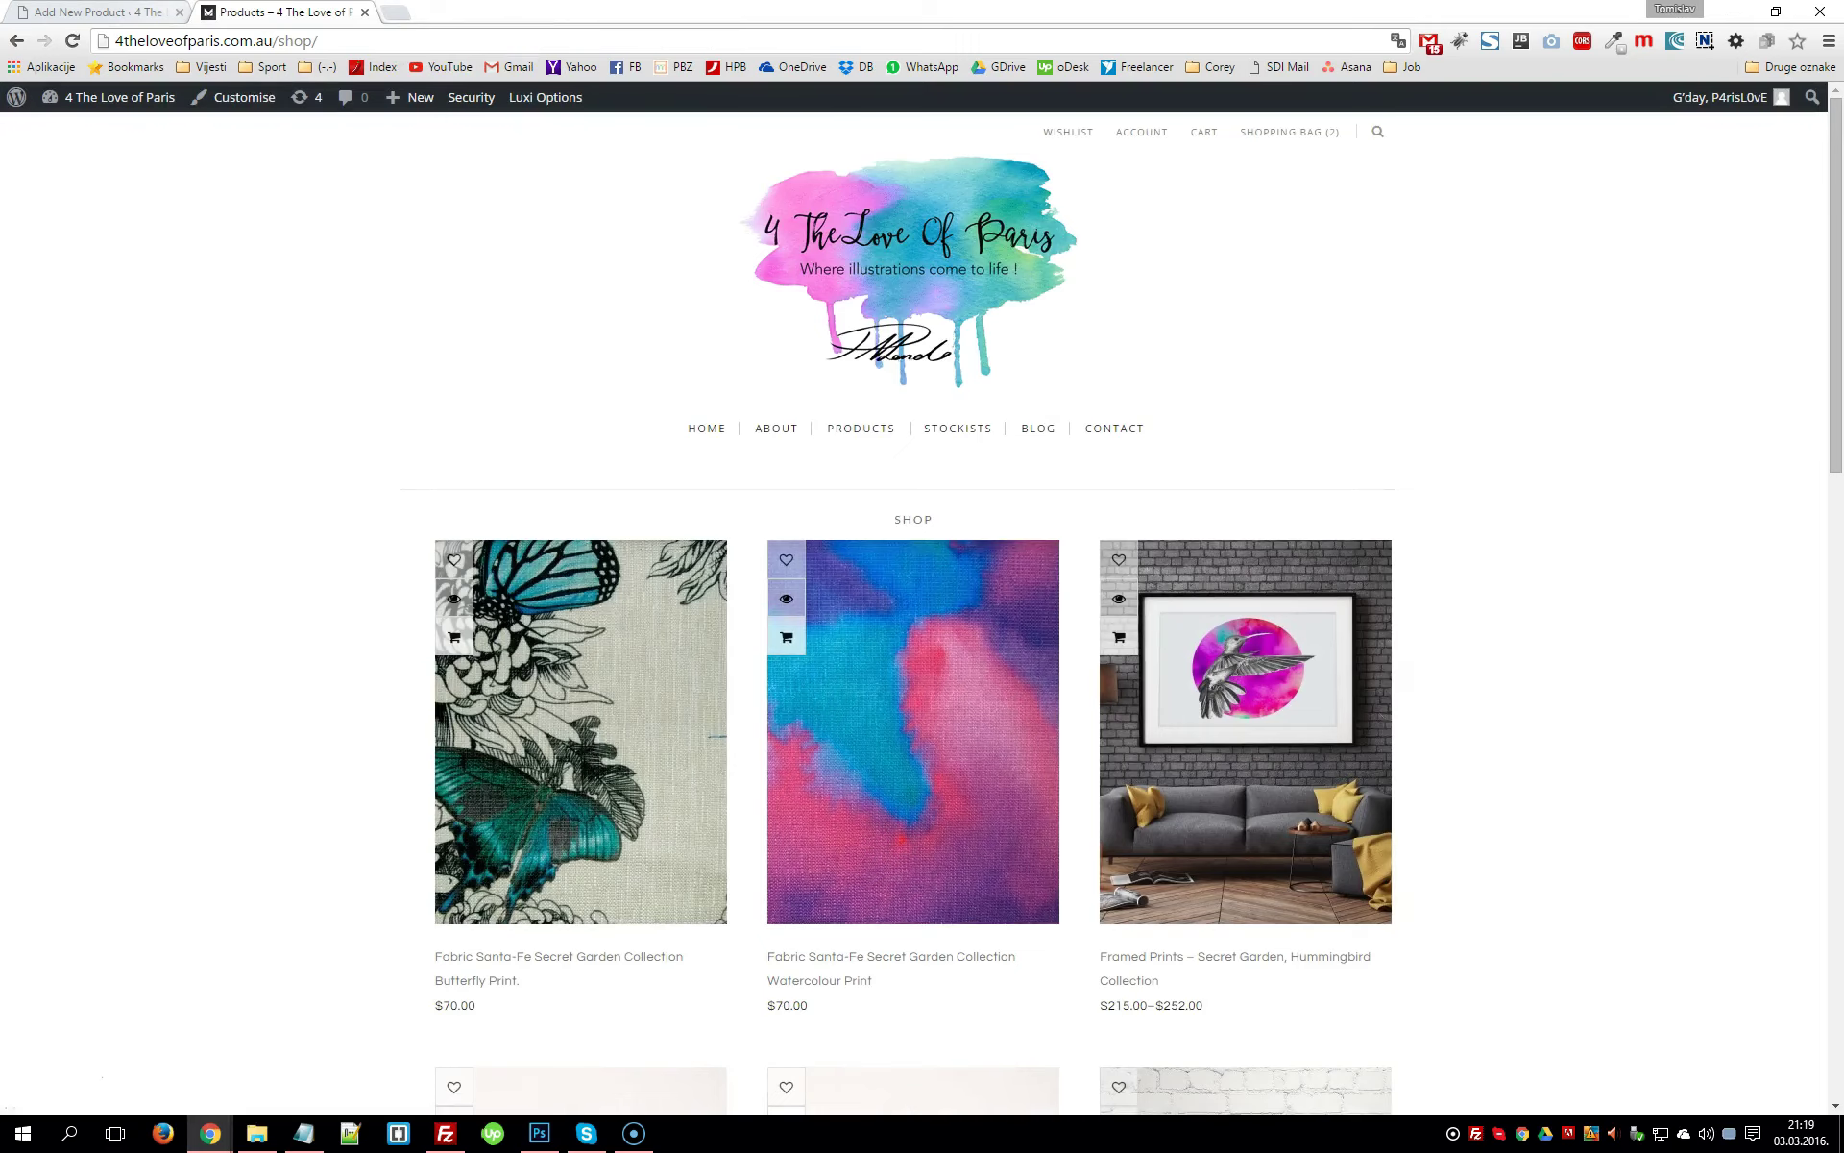
Open the Framed Prints – Secret Garden, Rosie collection product from the shop and view its Color and Size options
scroll(609, 547, down, 4)
scroll(730, 583, down, 3)
click(1223, 591)
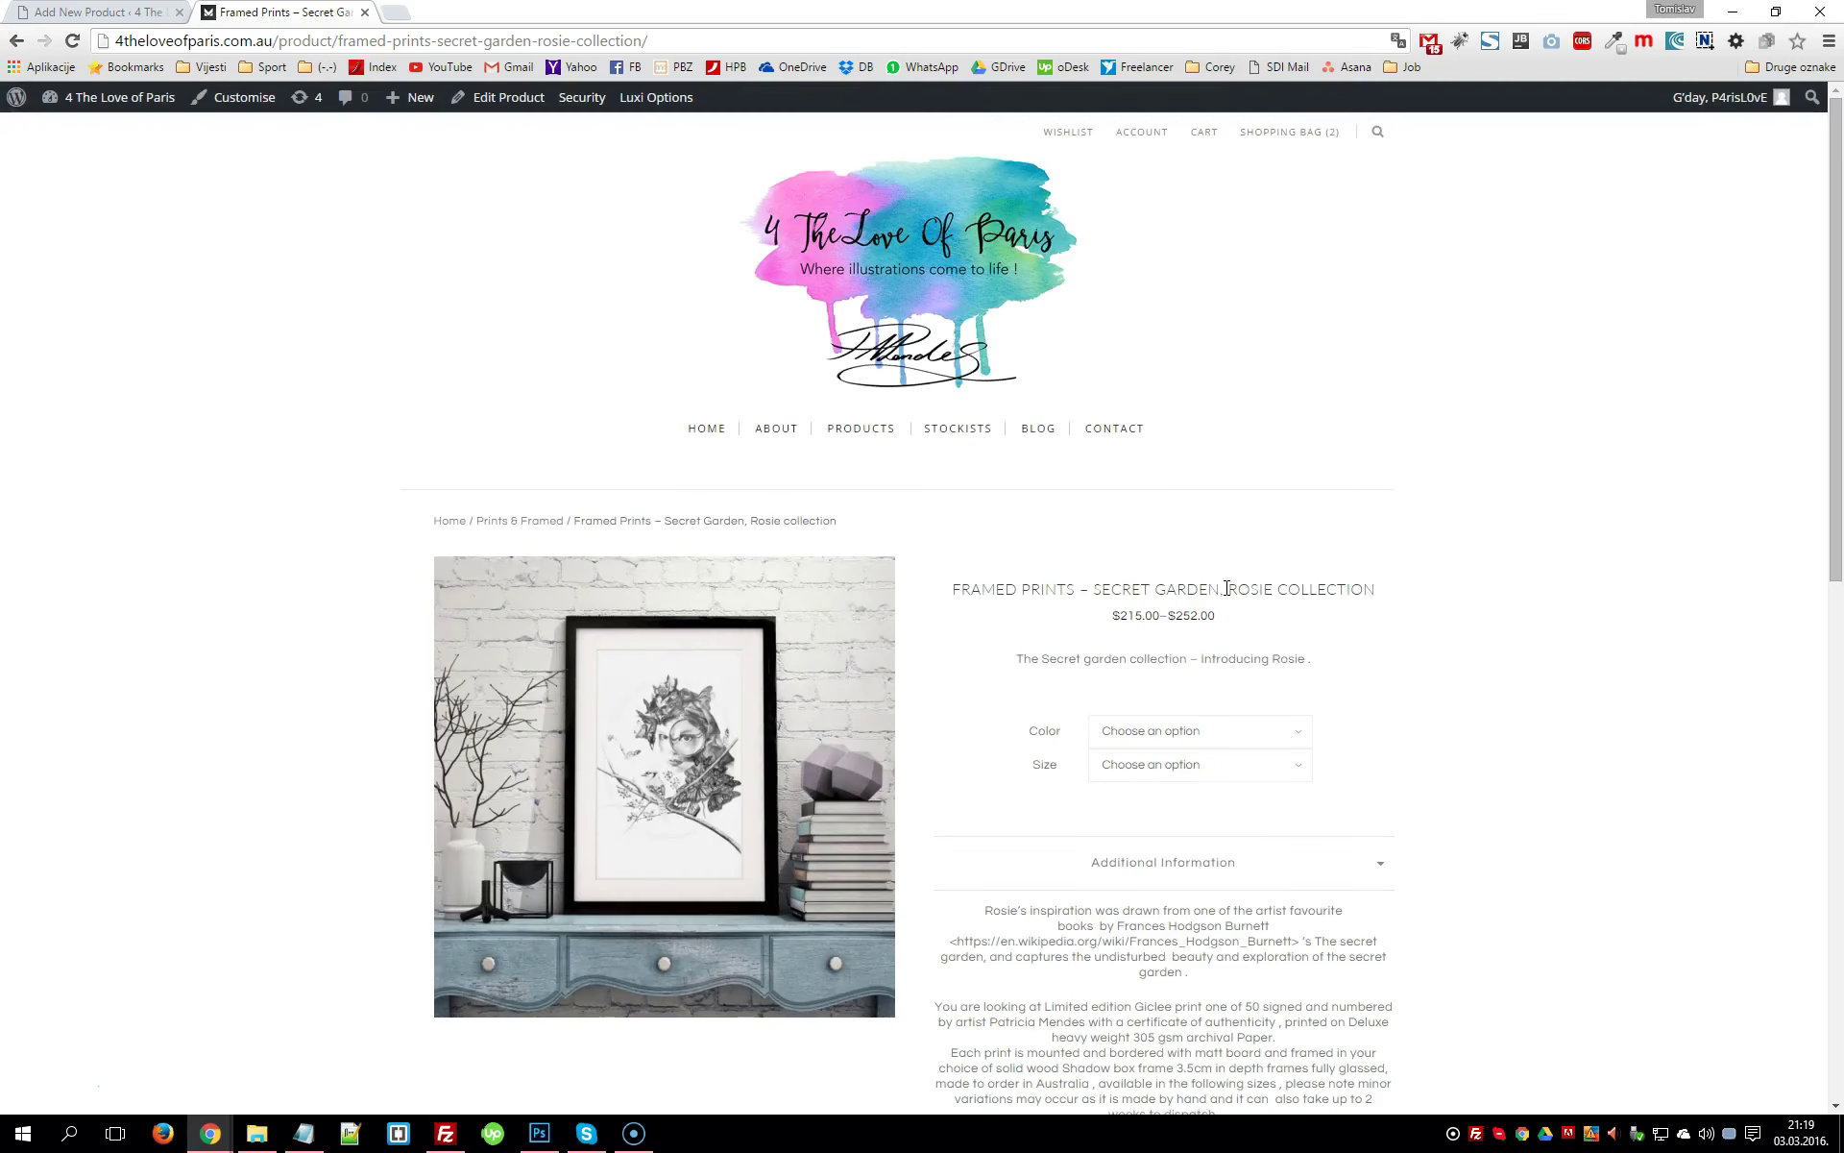
scroll(1266, 631, down, 1)
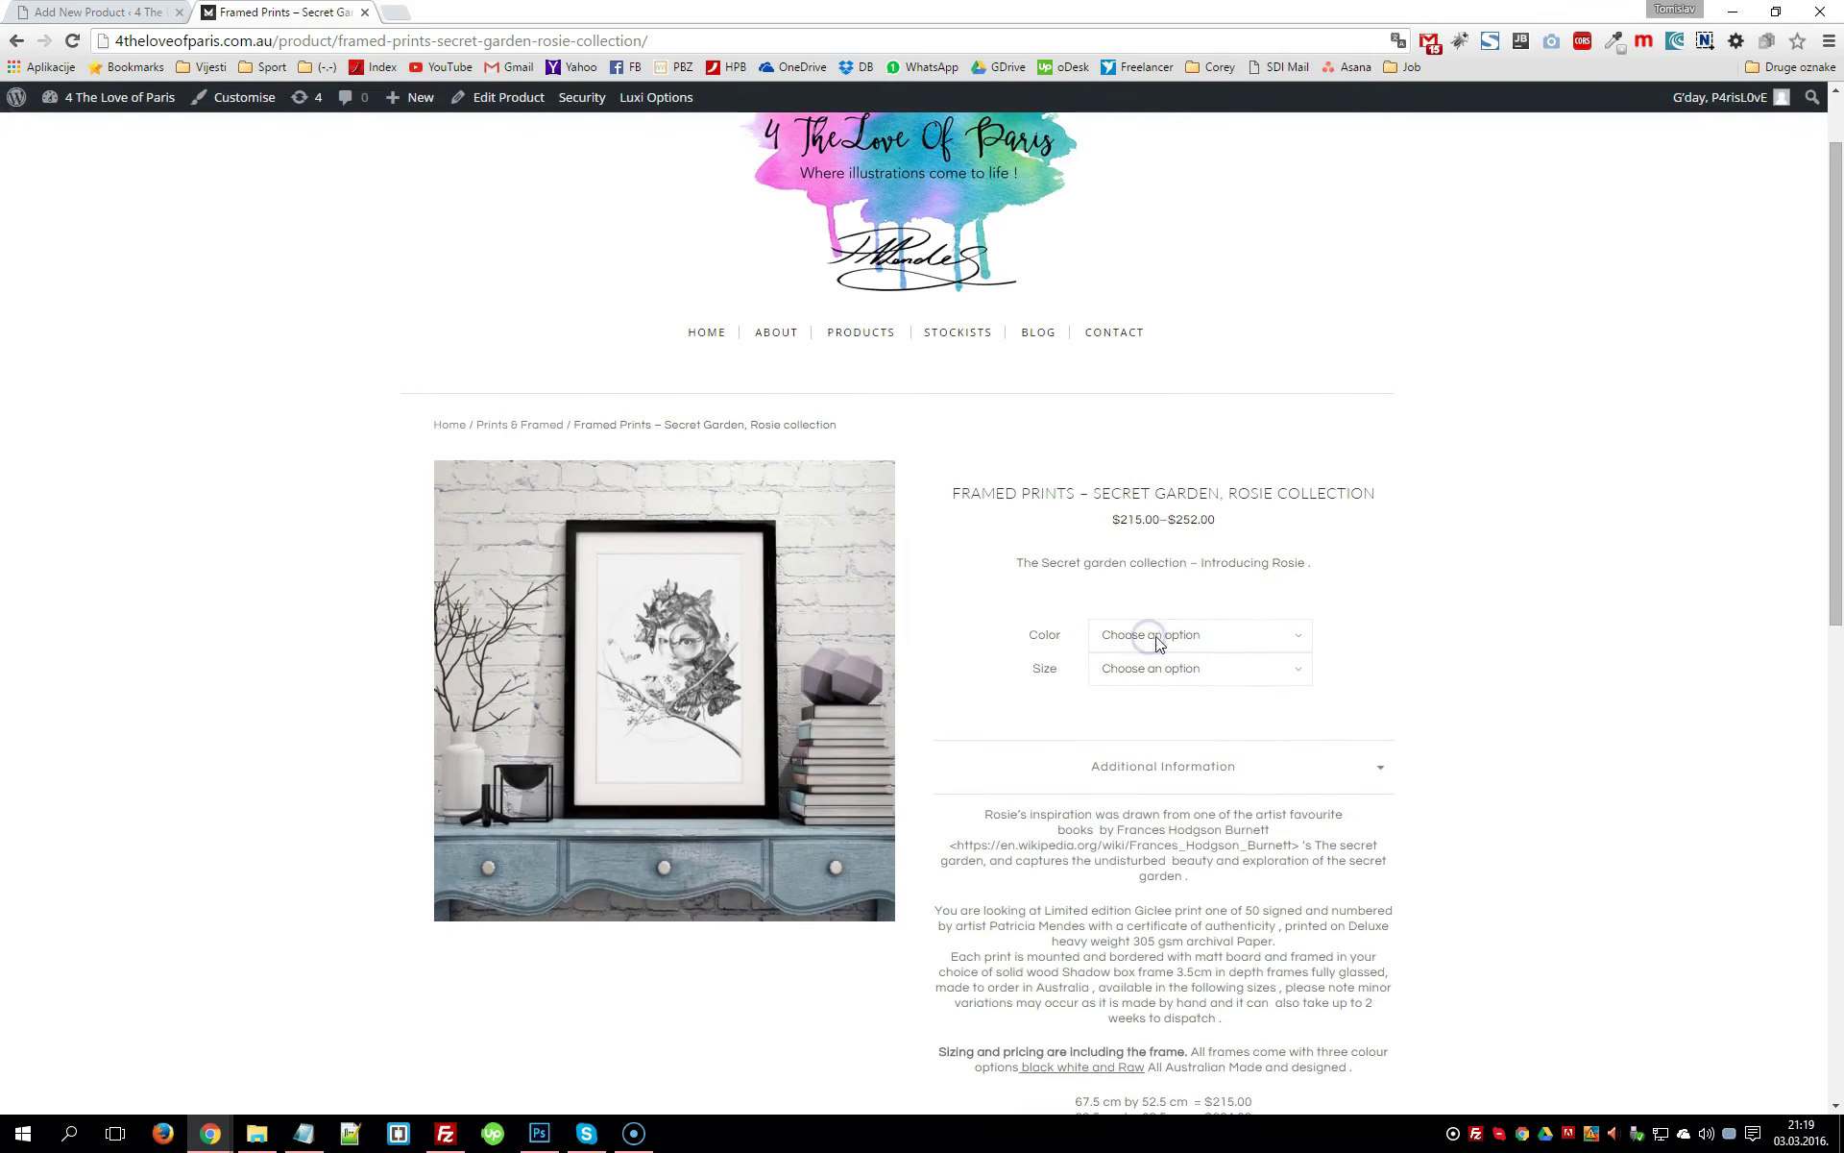
Examine the Color and Size options offered on the framed print's product page without choosing any
click(1265, 637)
click(1283, 634)
click(1286, 670)
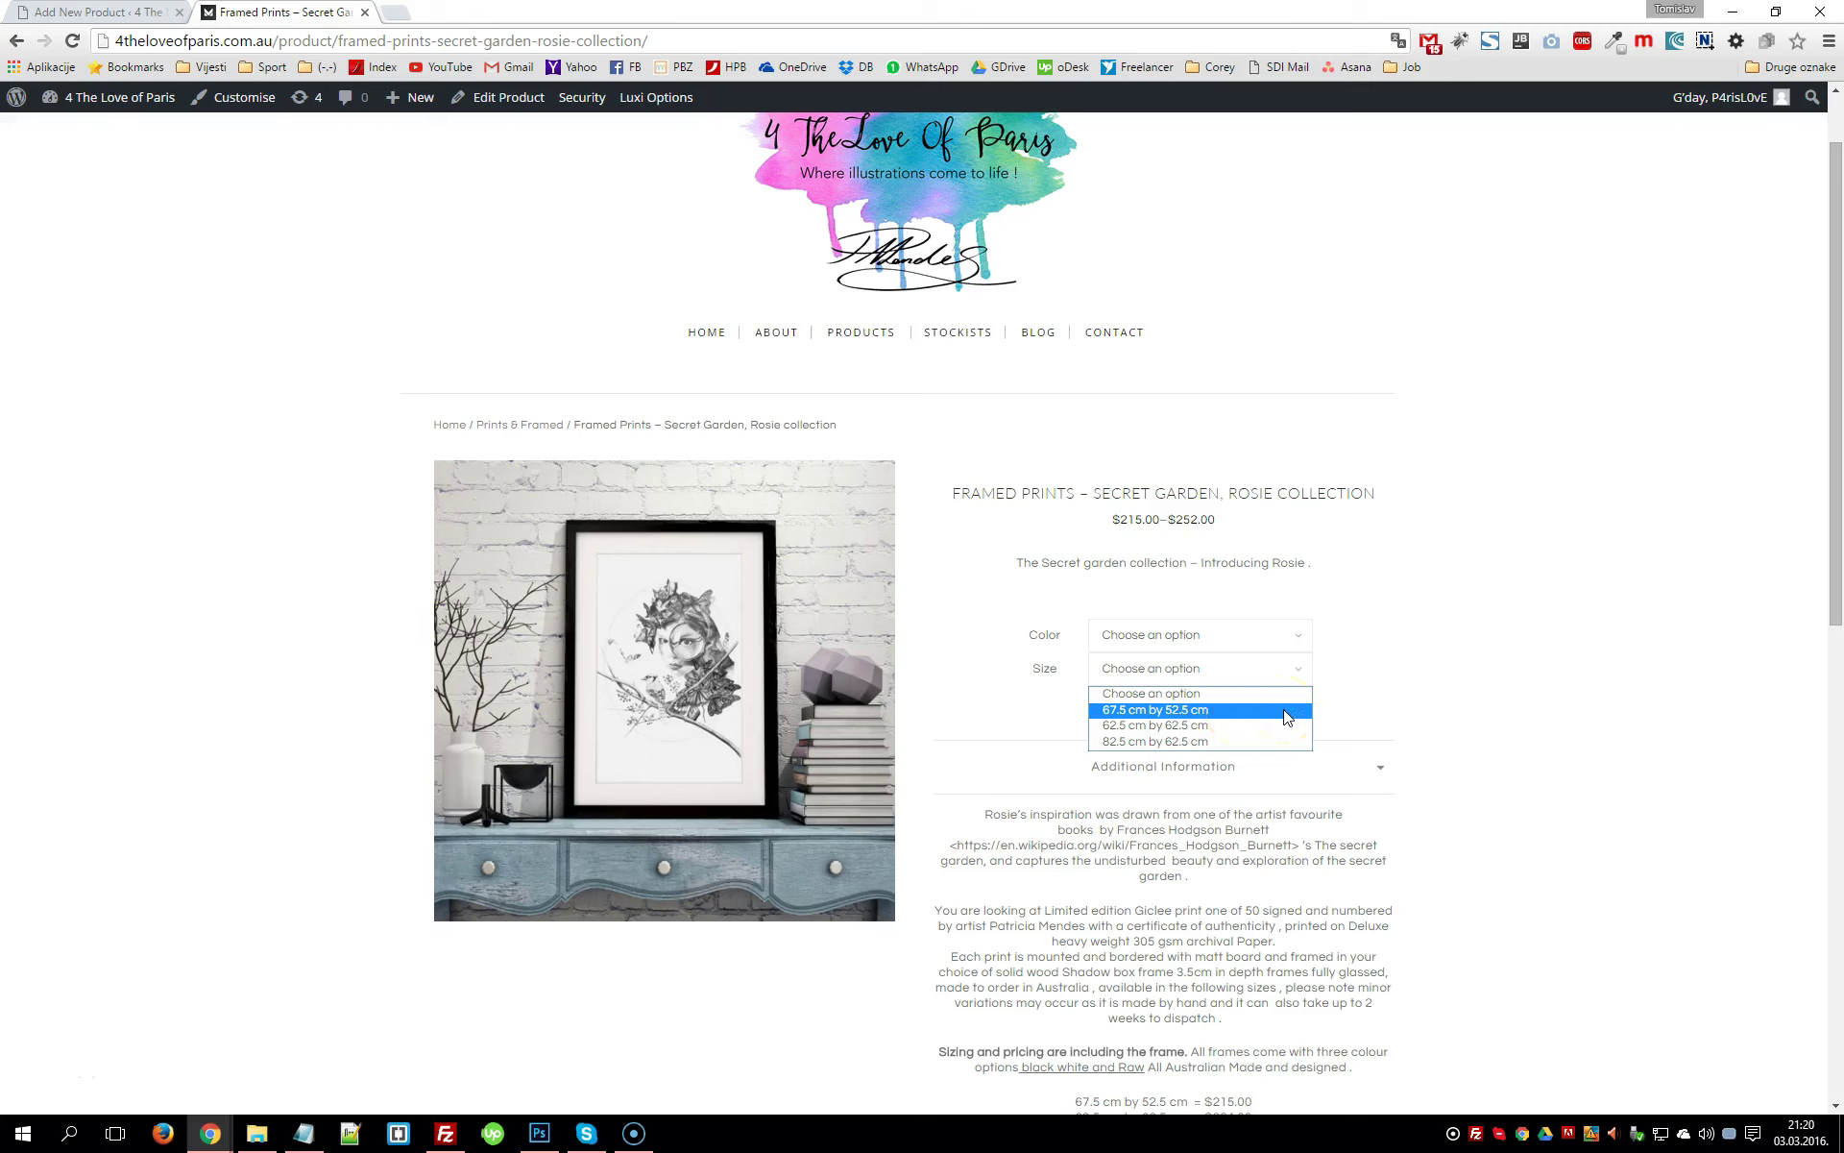
click(1248, 636)
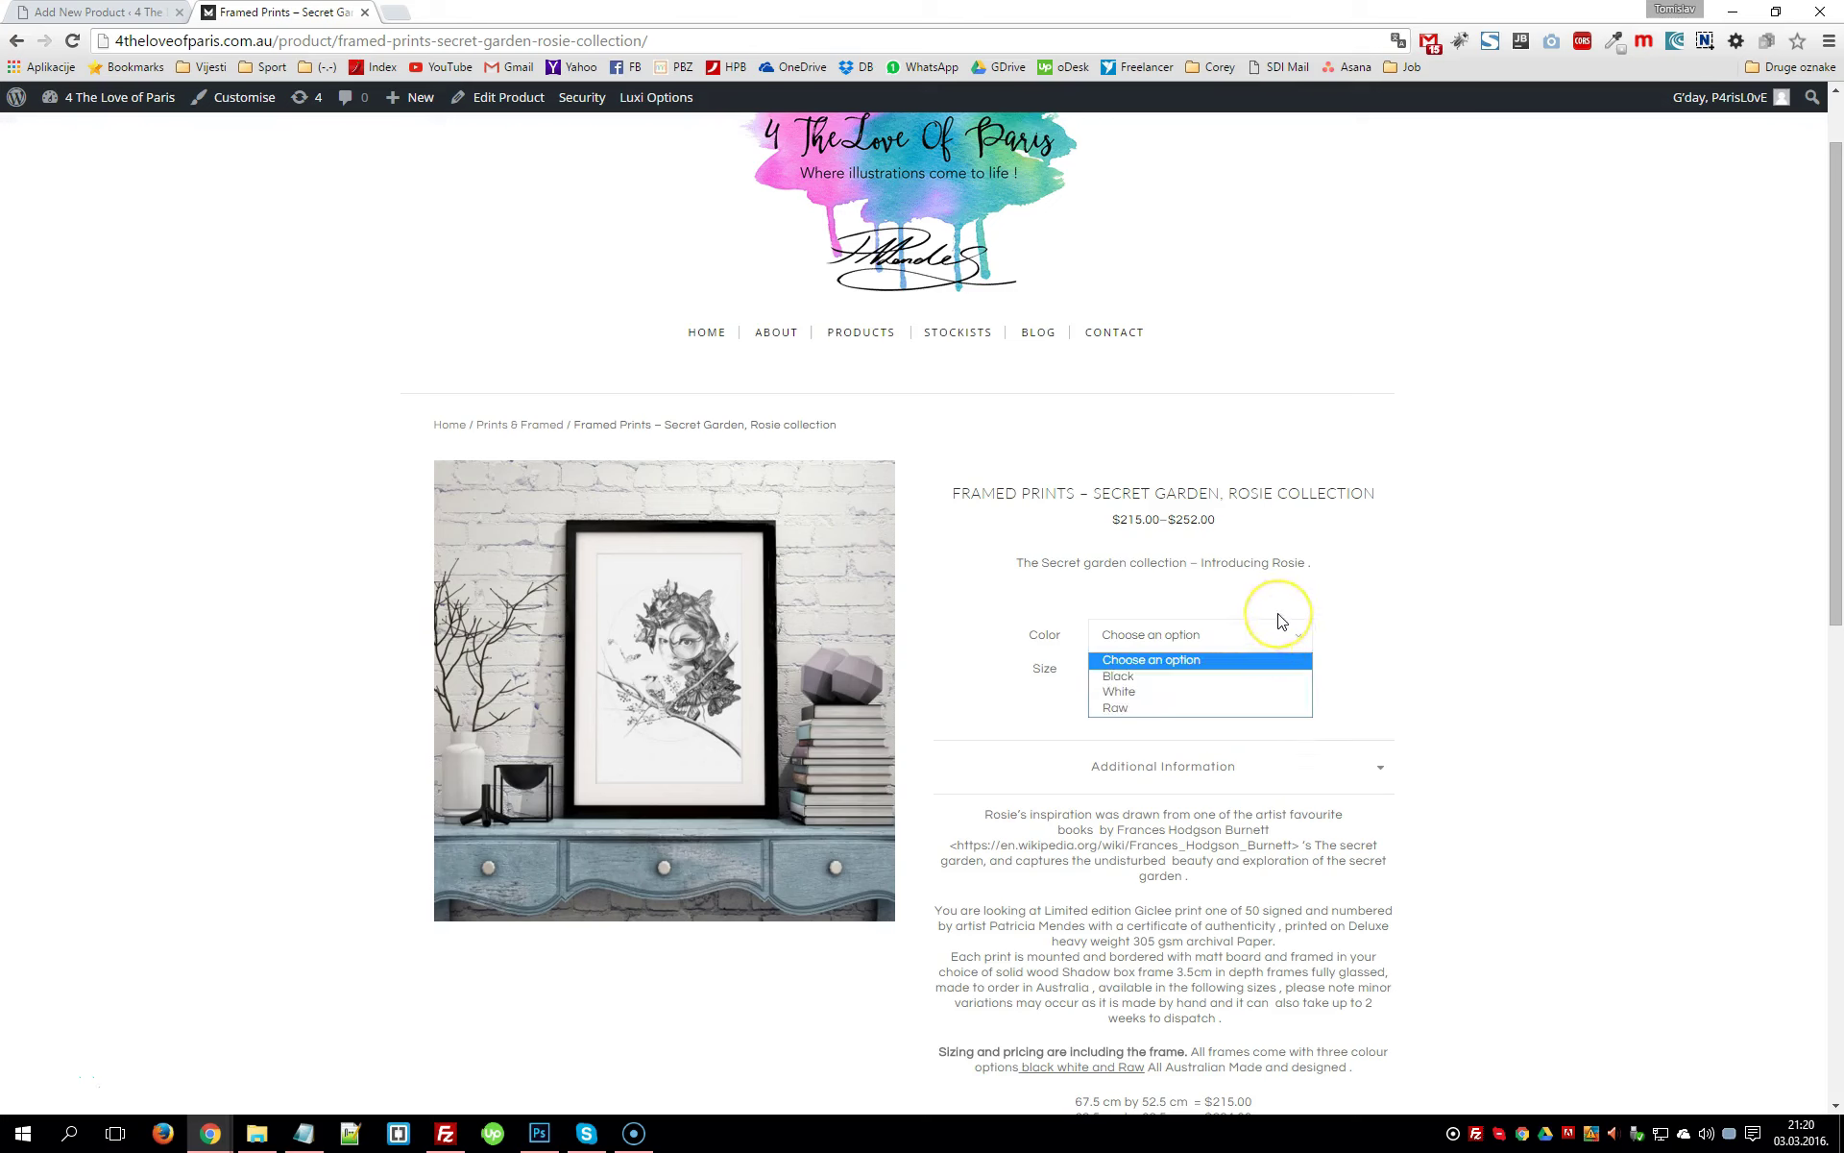
click(1279, 622)
click(1236, 634)
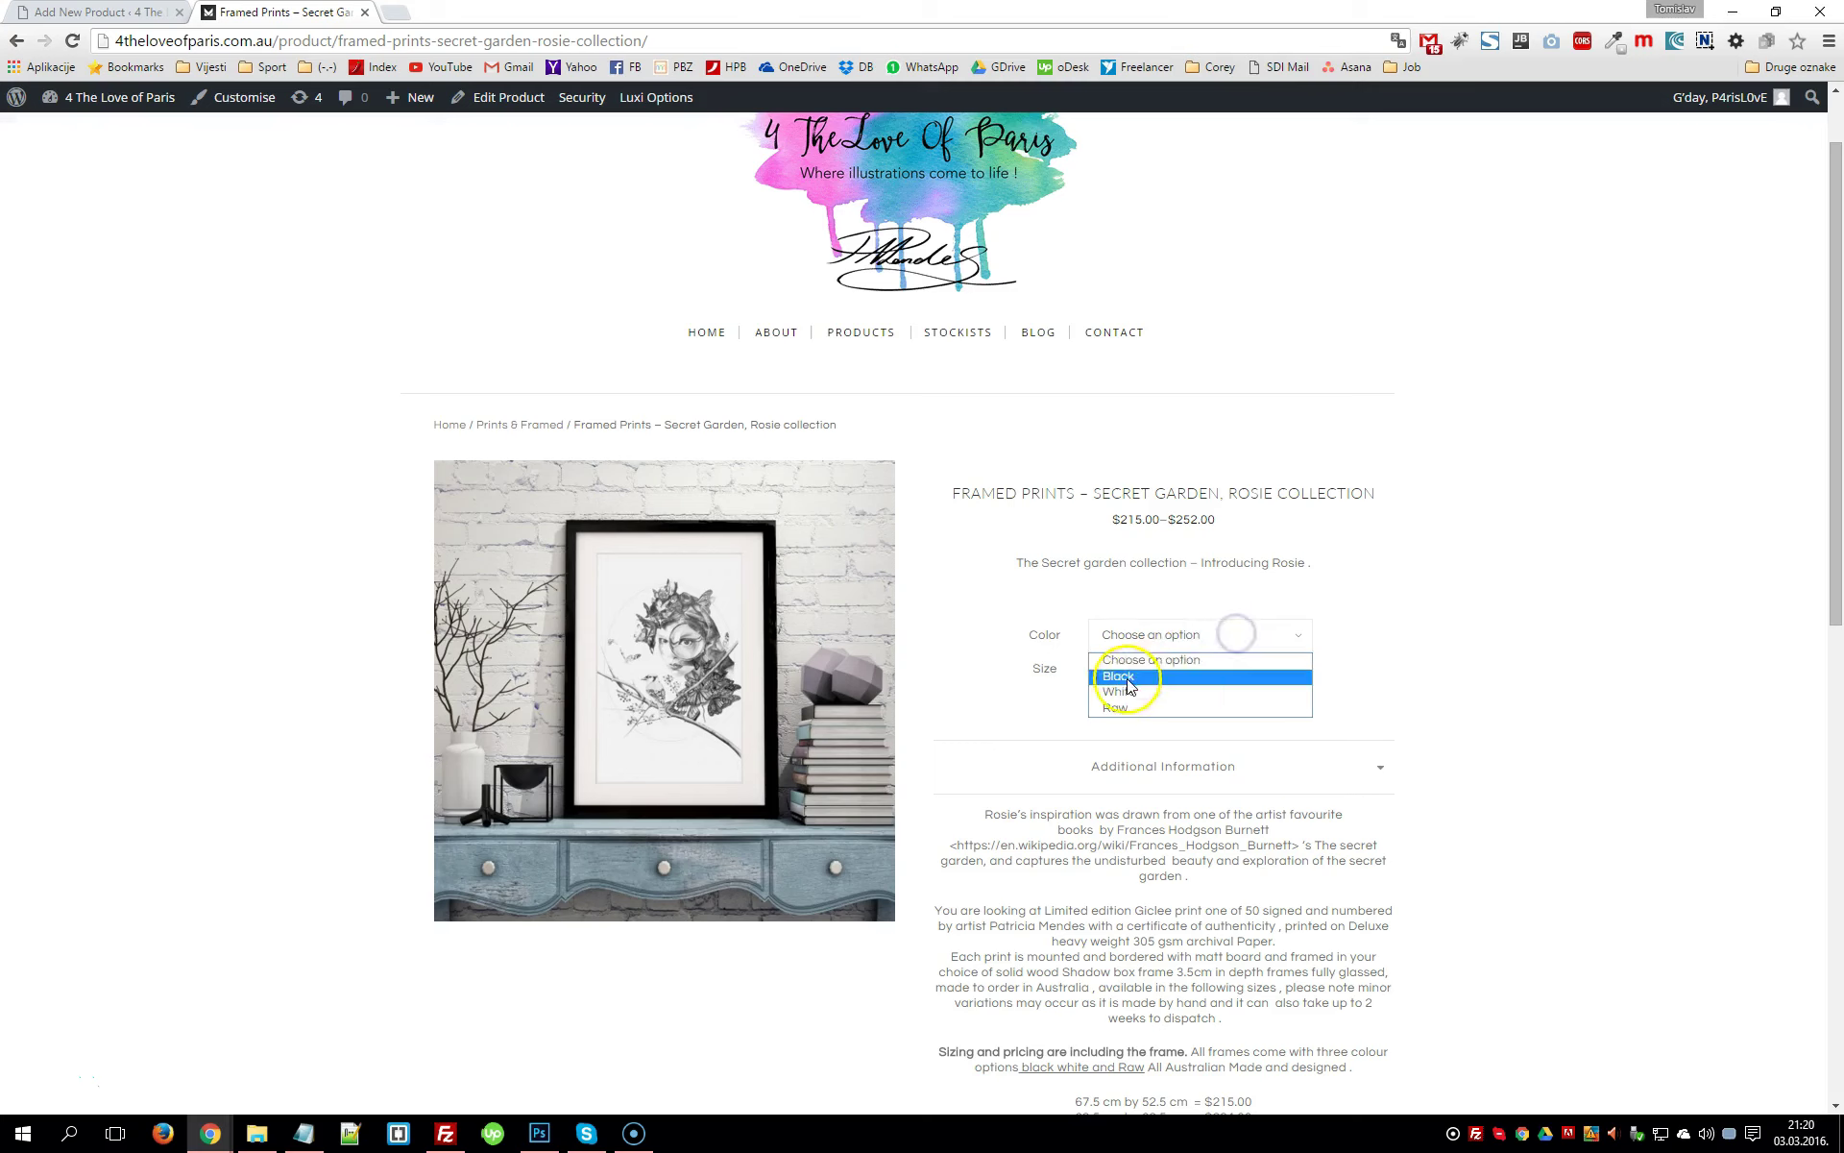
click(1177, 600)
click(1156, 668)
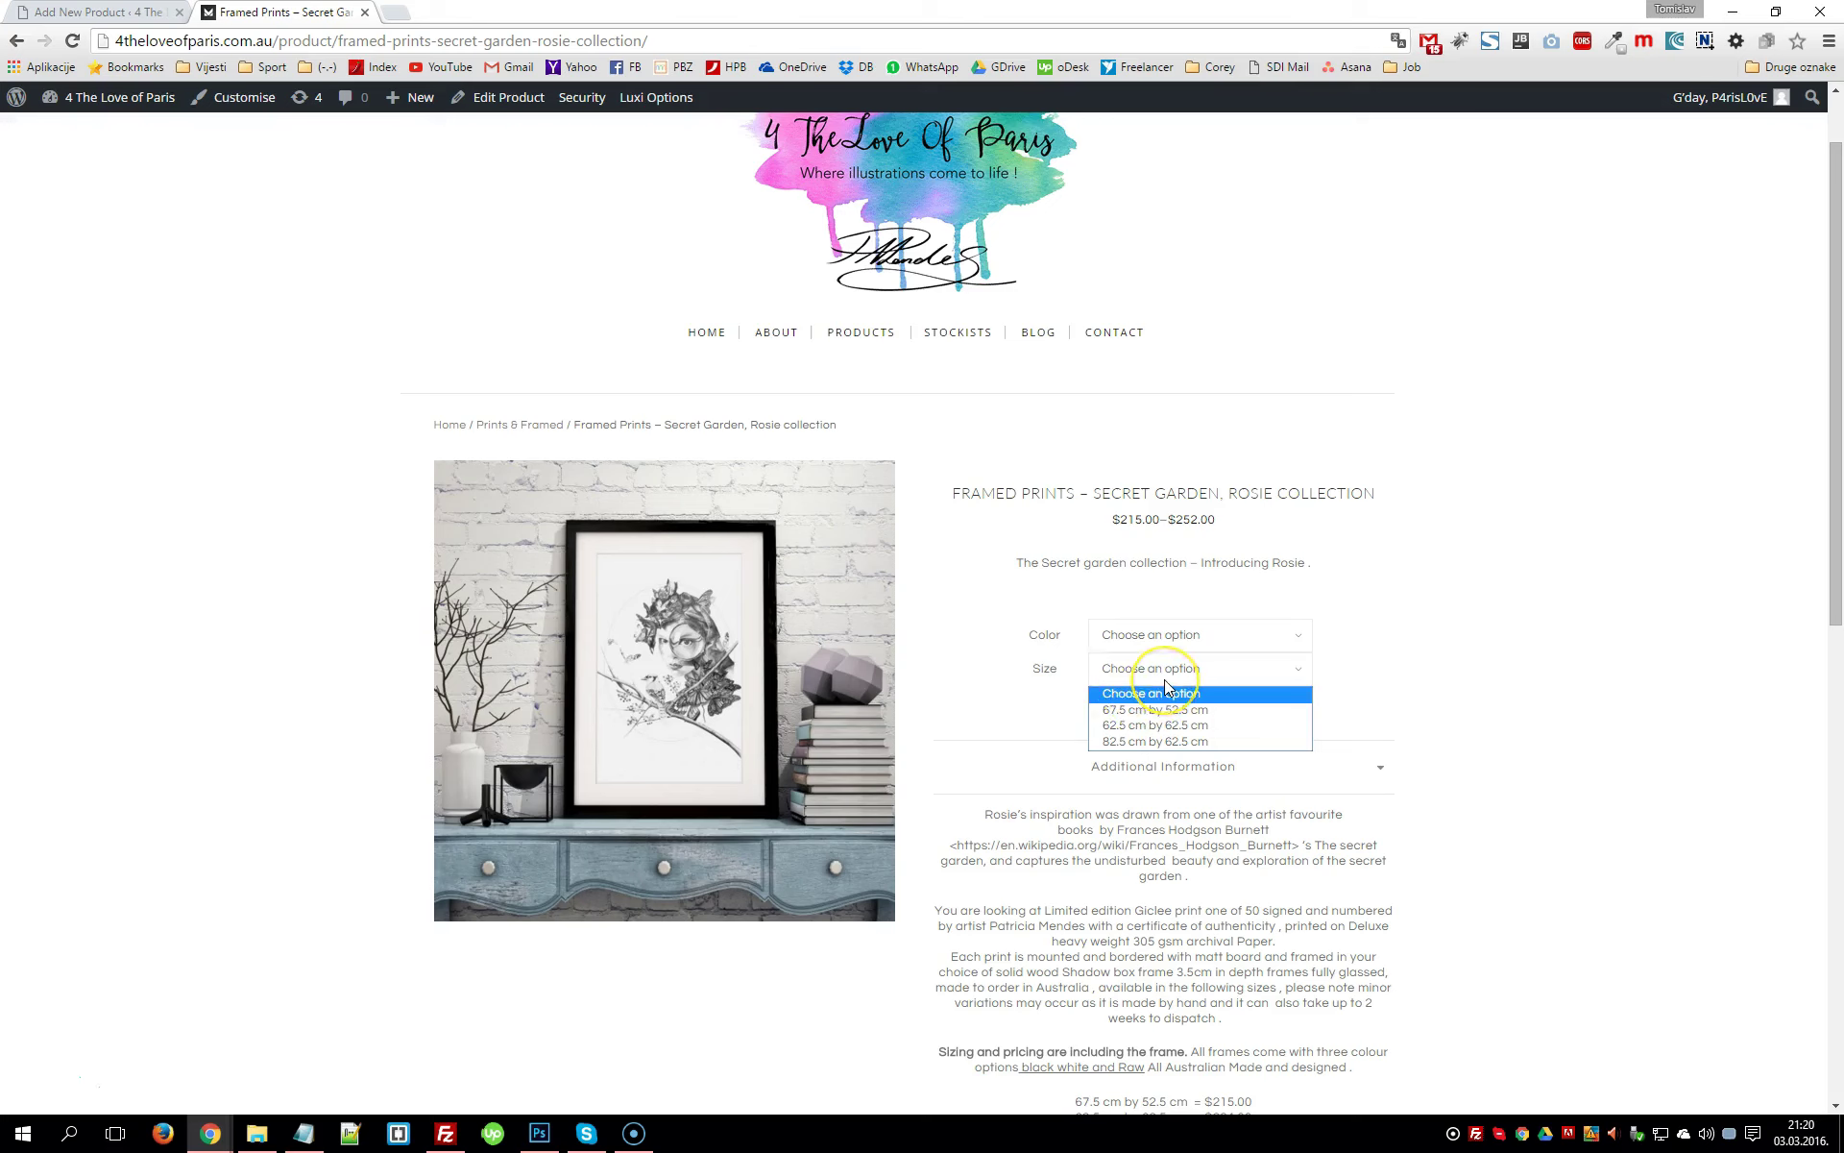
click(1322, 620)
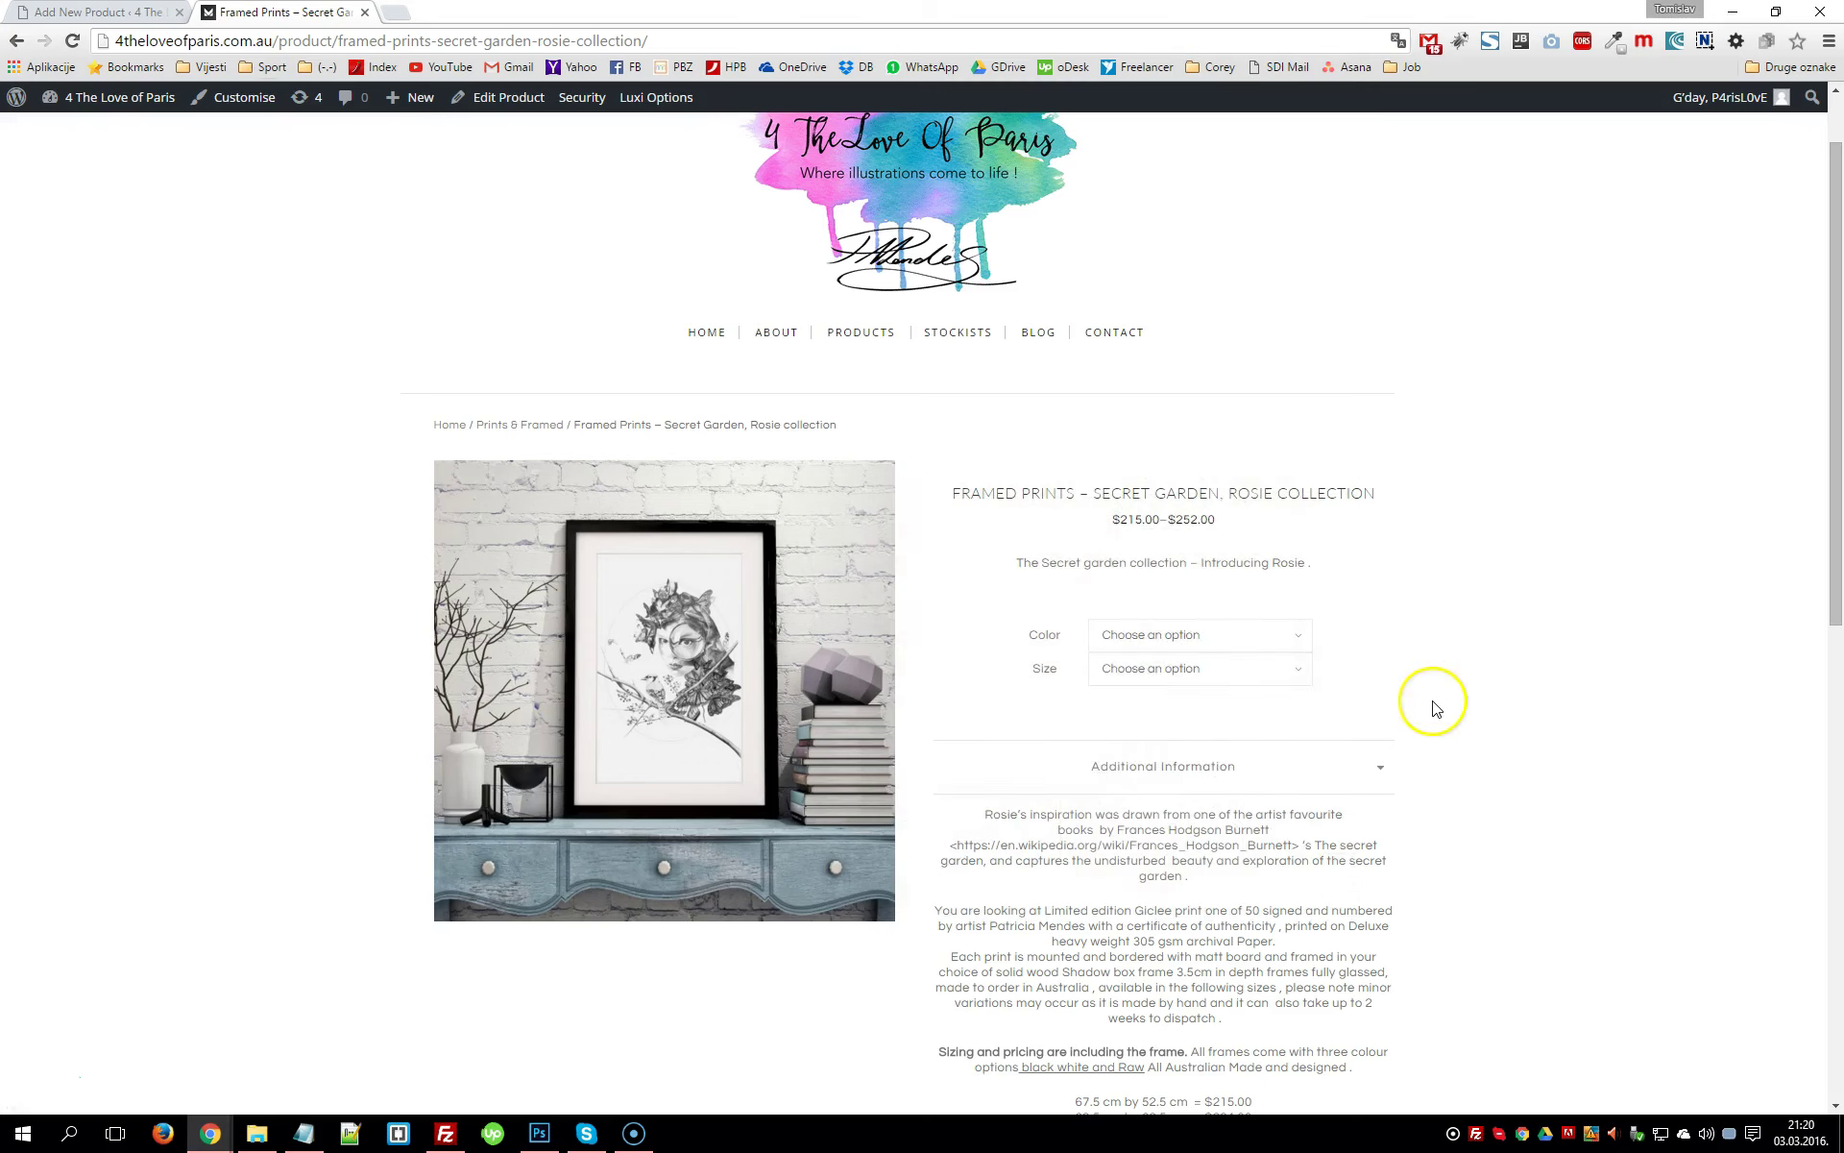
Open the Framed Prints – Secret Garden, Rosie collection product for editing in a separate browser tab
middle_click(509, 100)
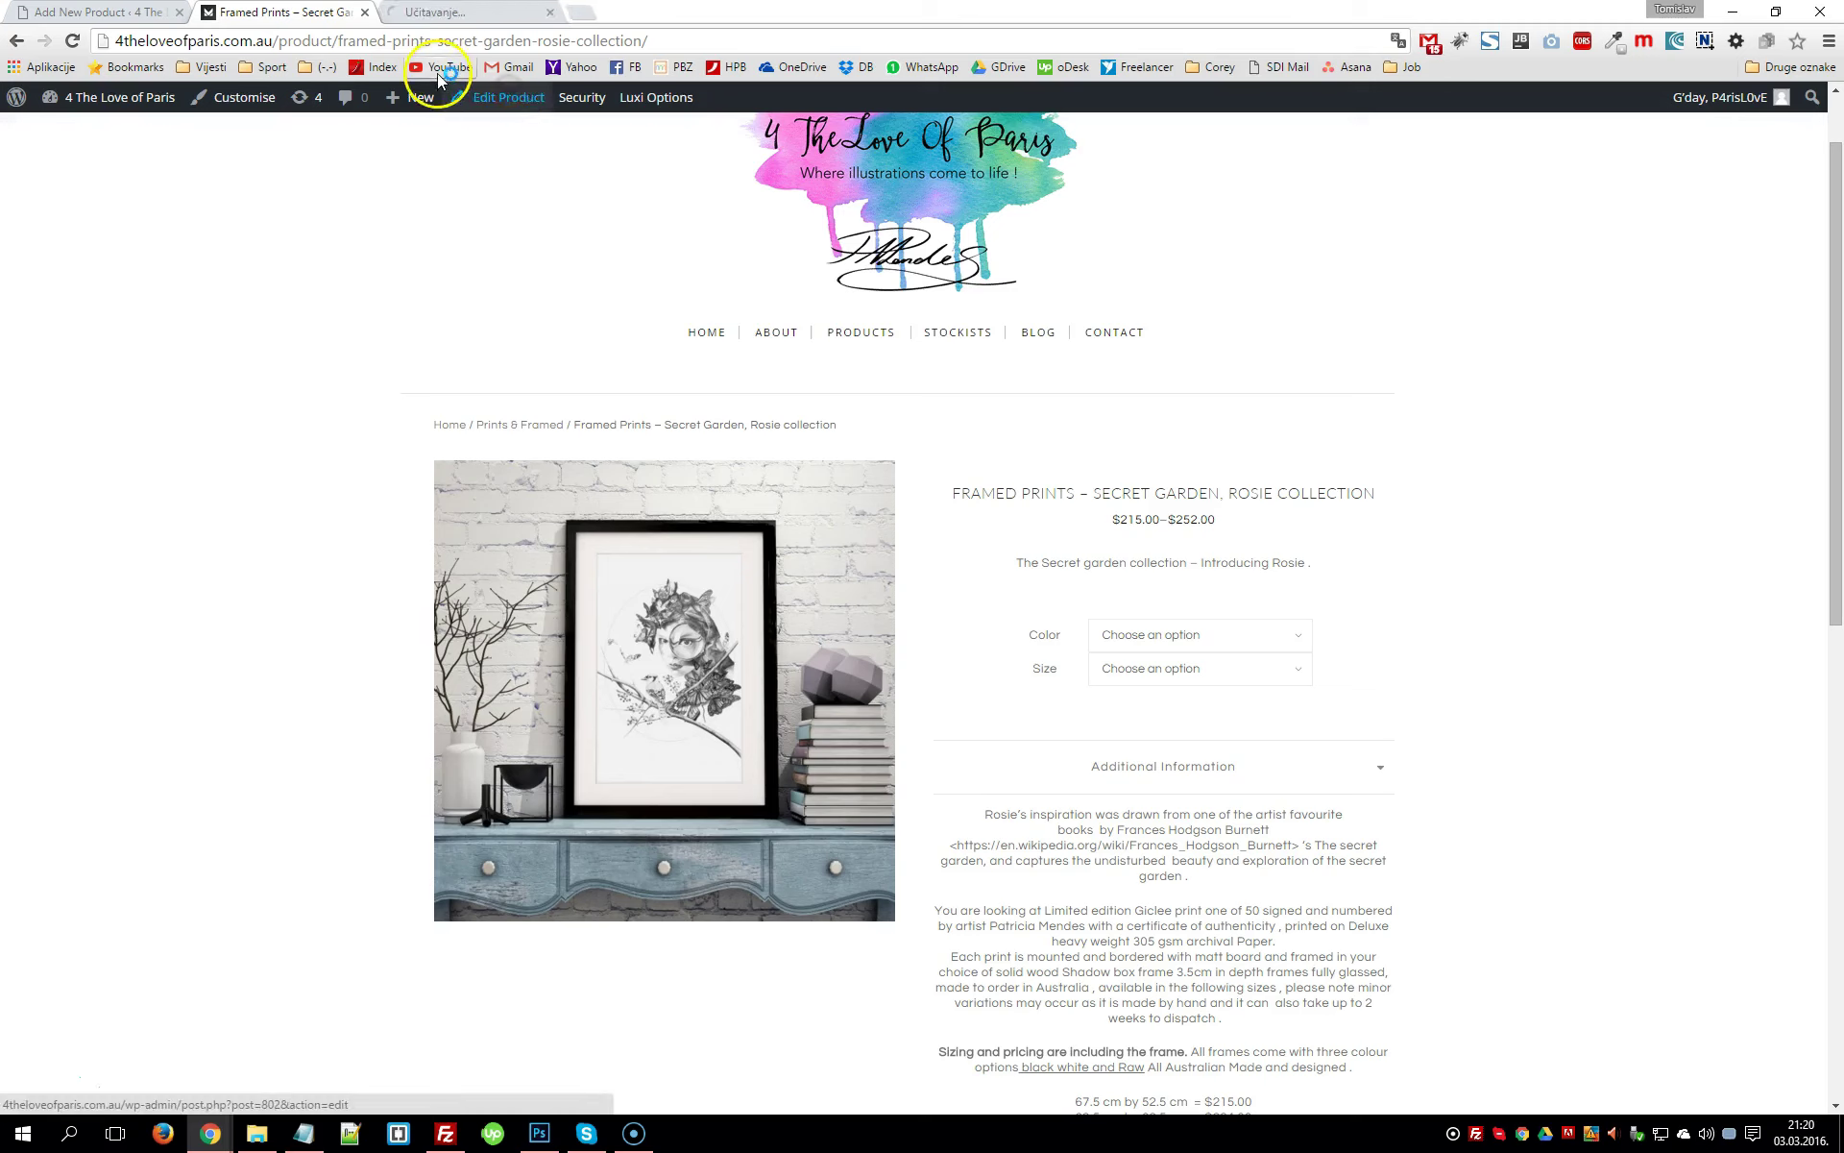
click(460, 12)
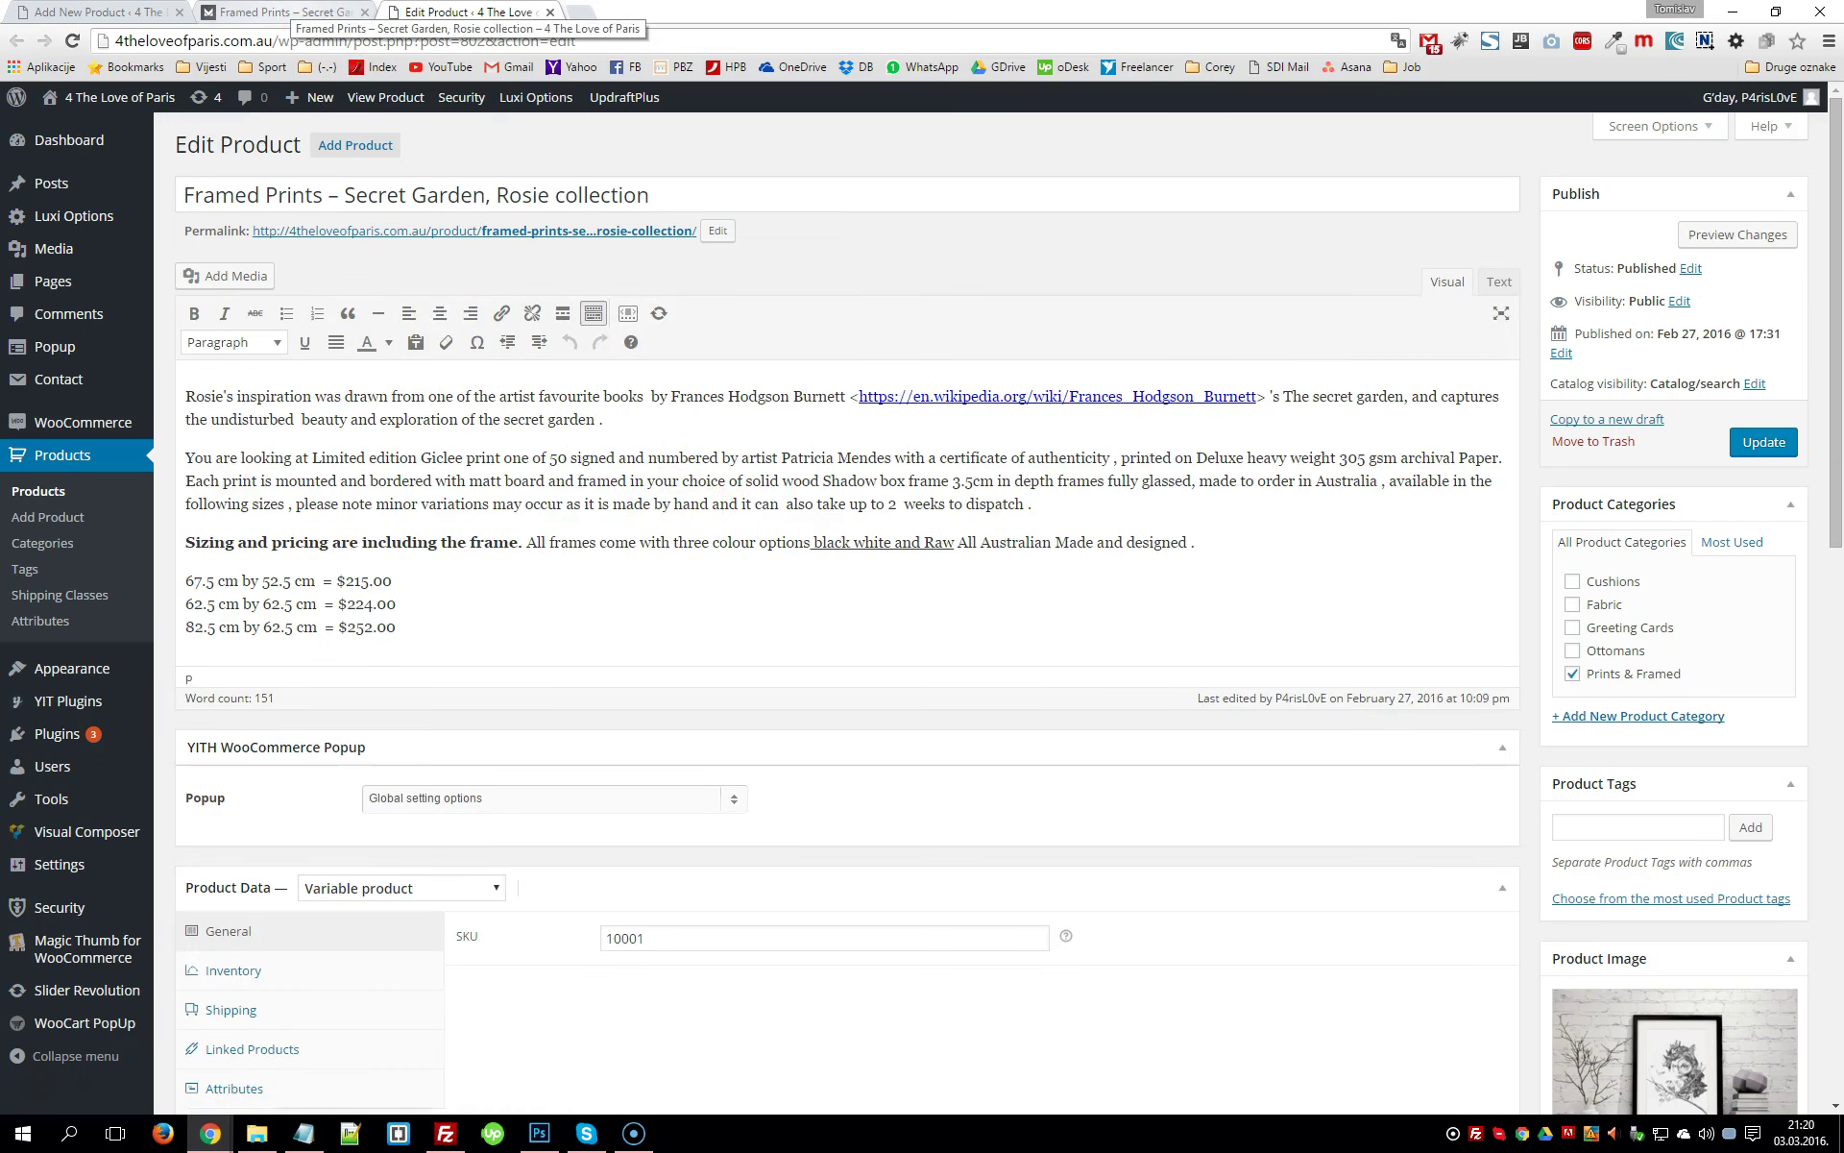
click(288, 13)
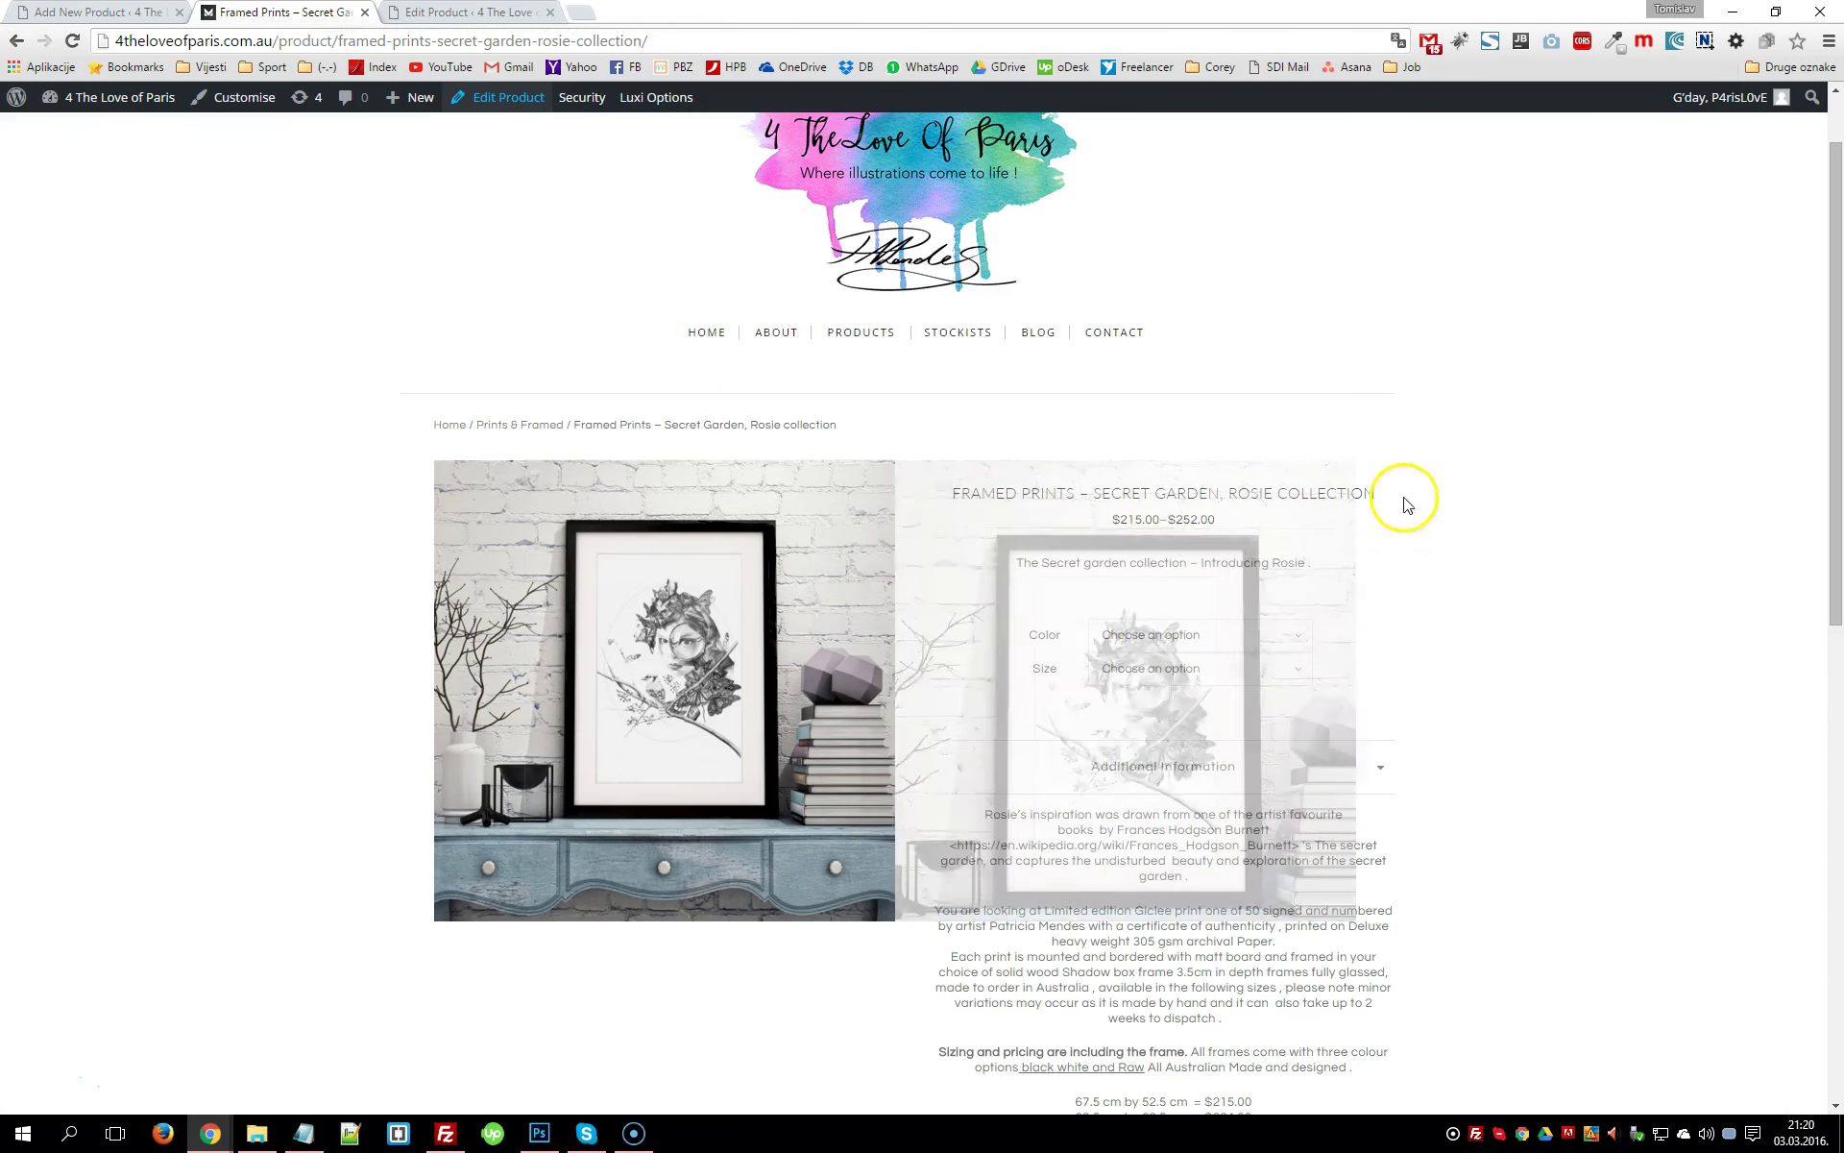
click(462, 13)
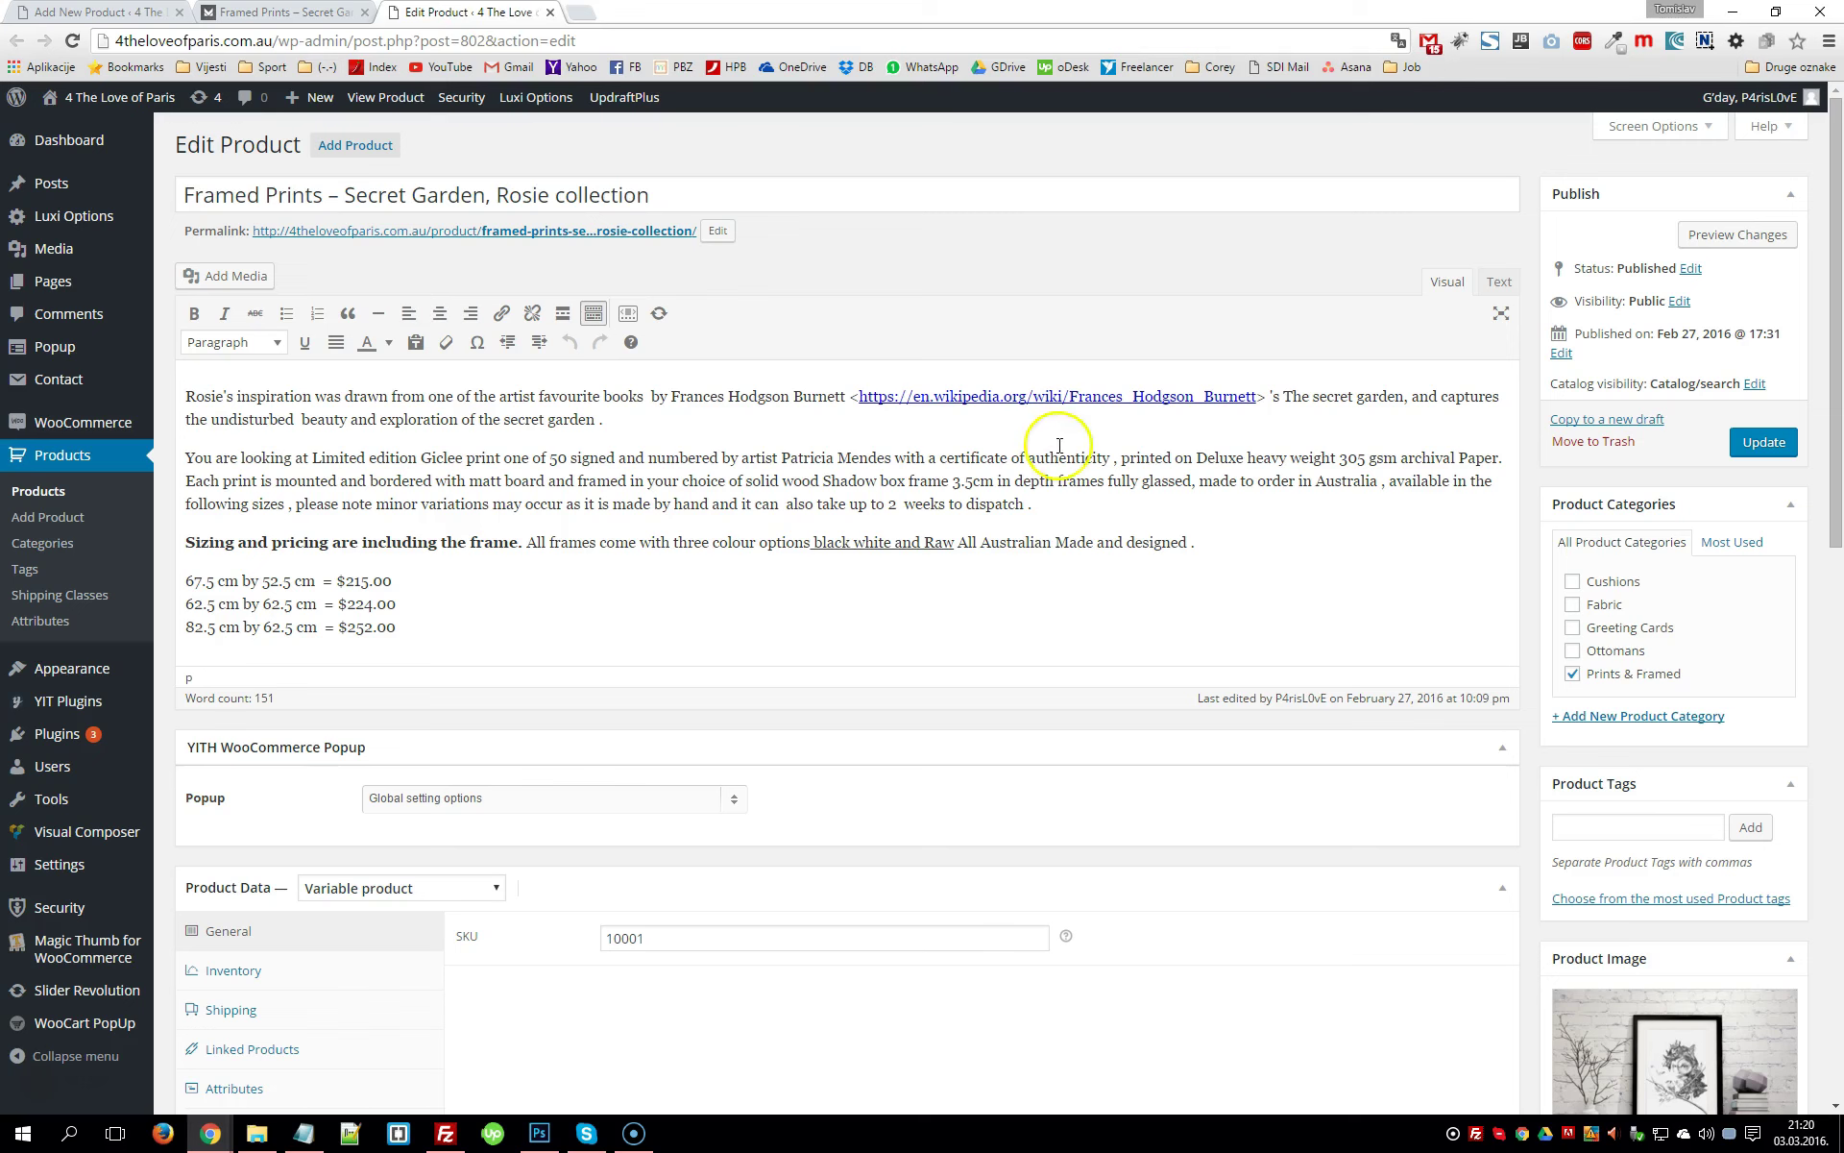
Review the product's title, full description, image and short description on its edit page
drag(609, 671, 230, 354)
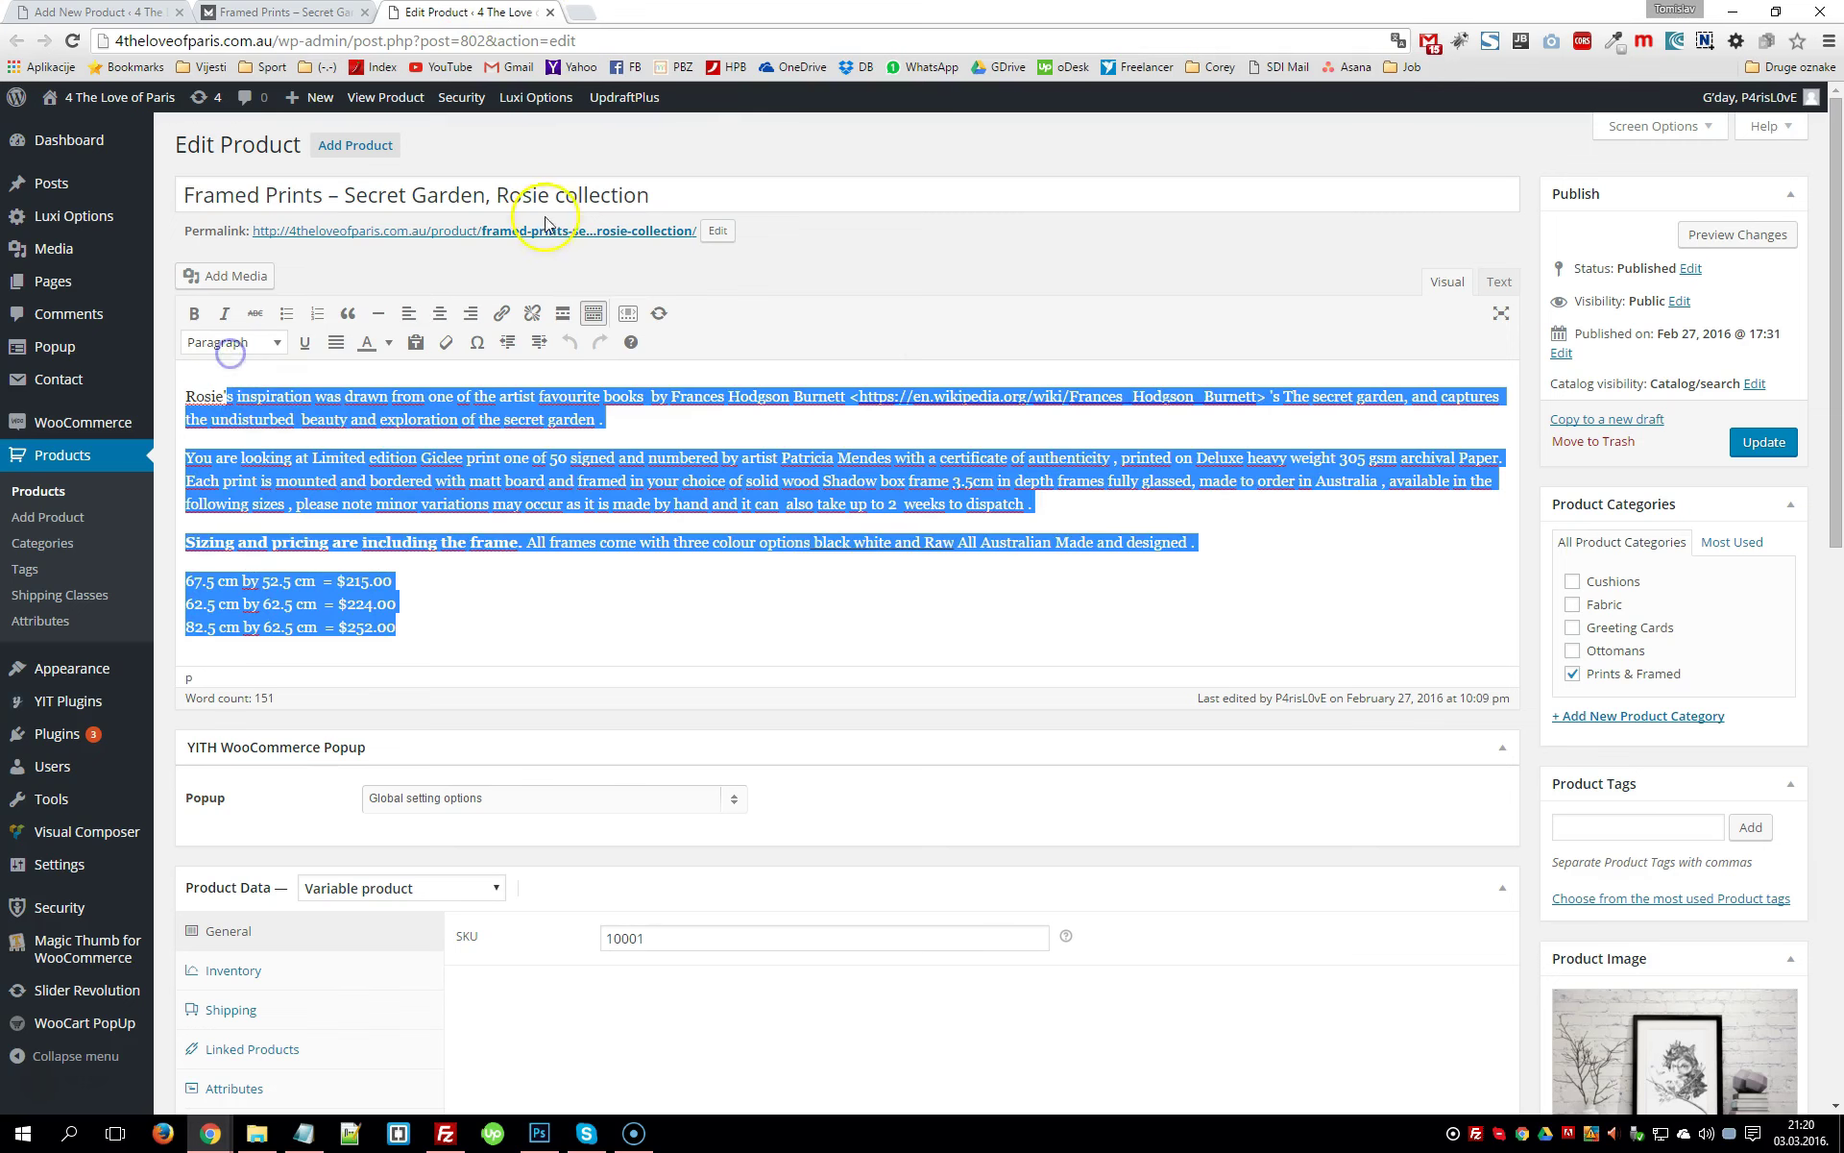
click(578, 195)
key(Tab)
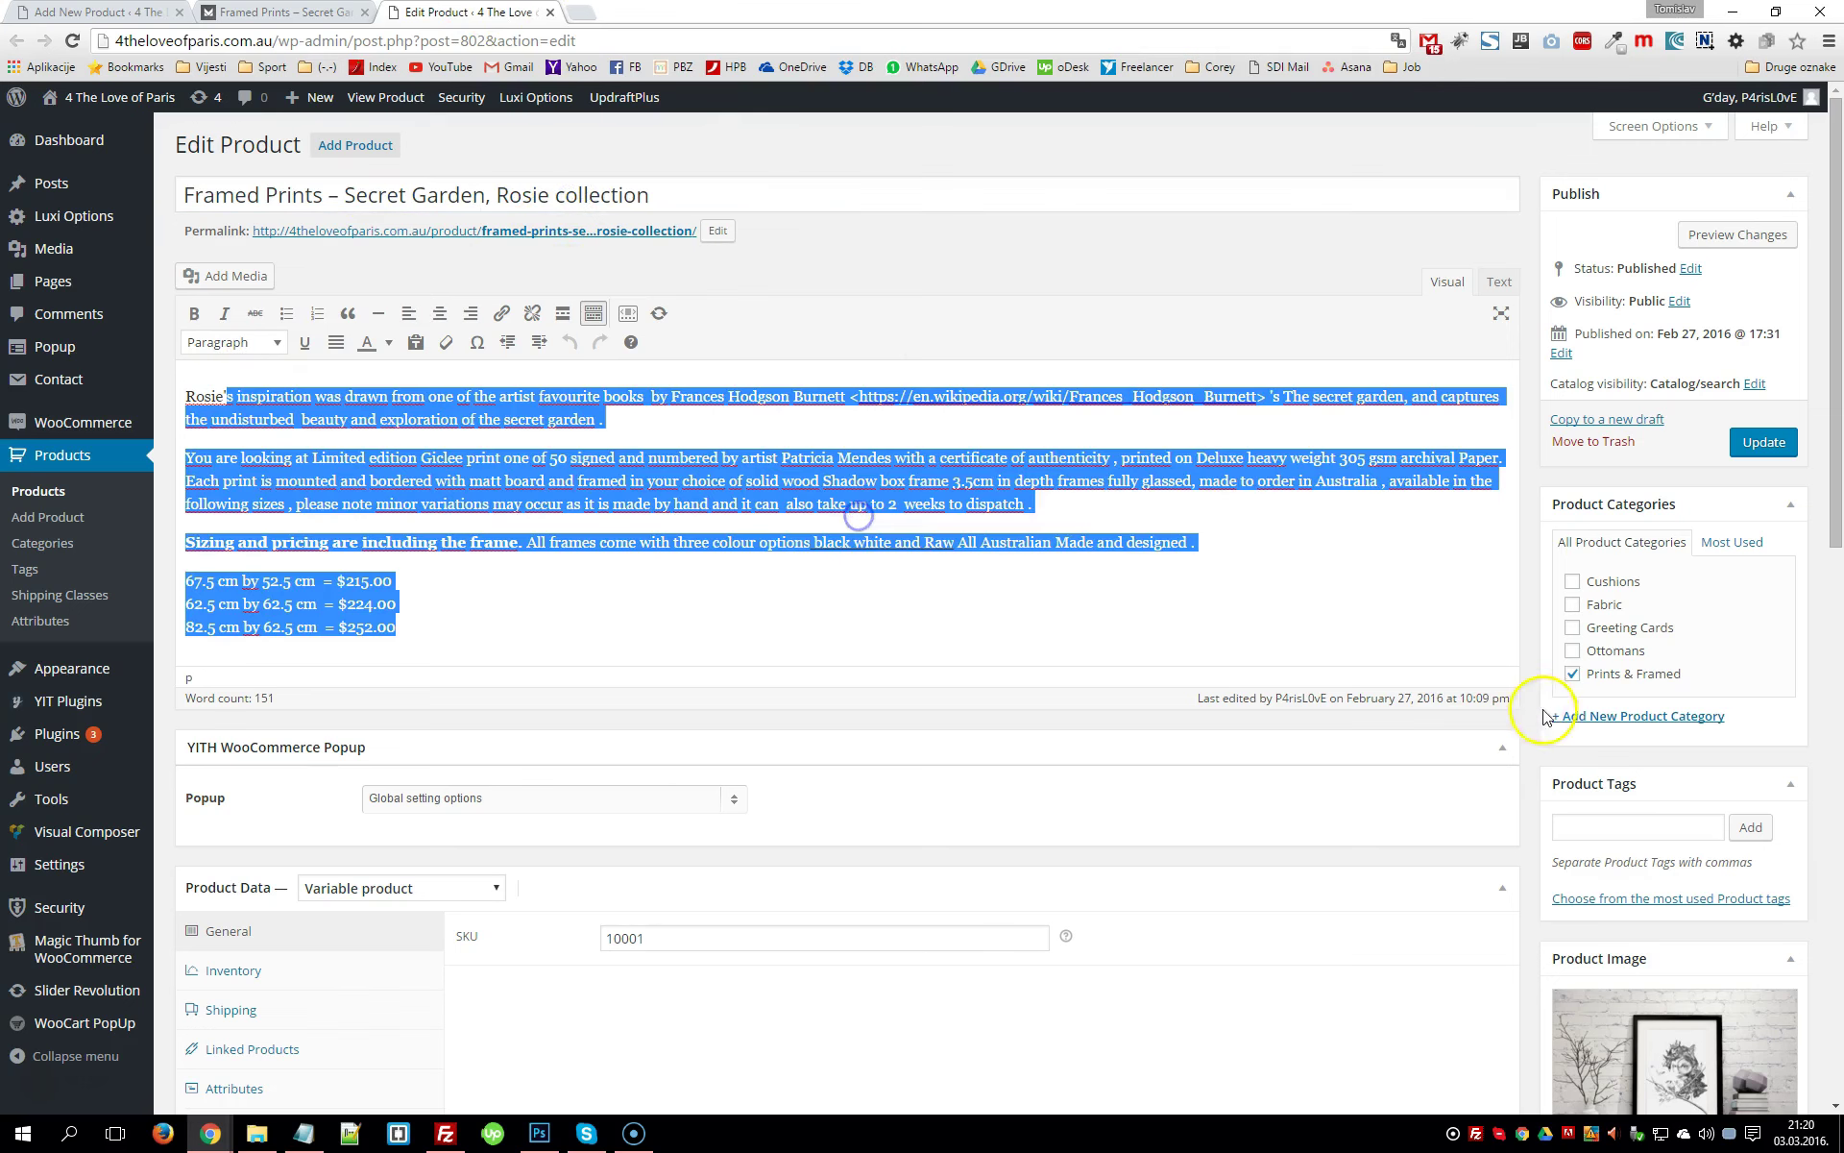
scroll(1587, 687, down, 3)
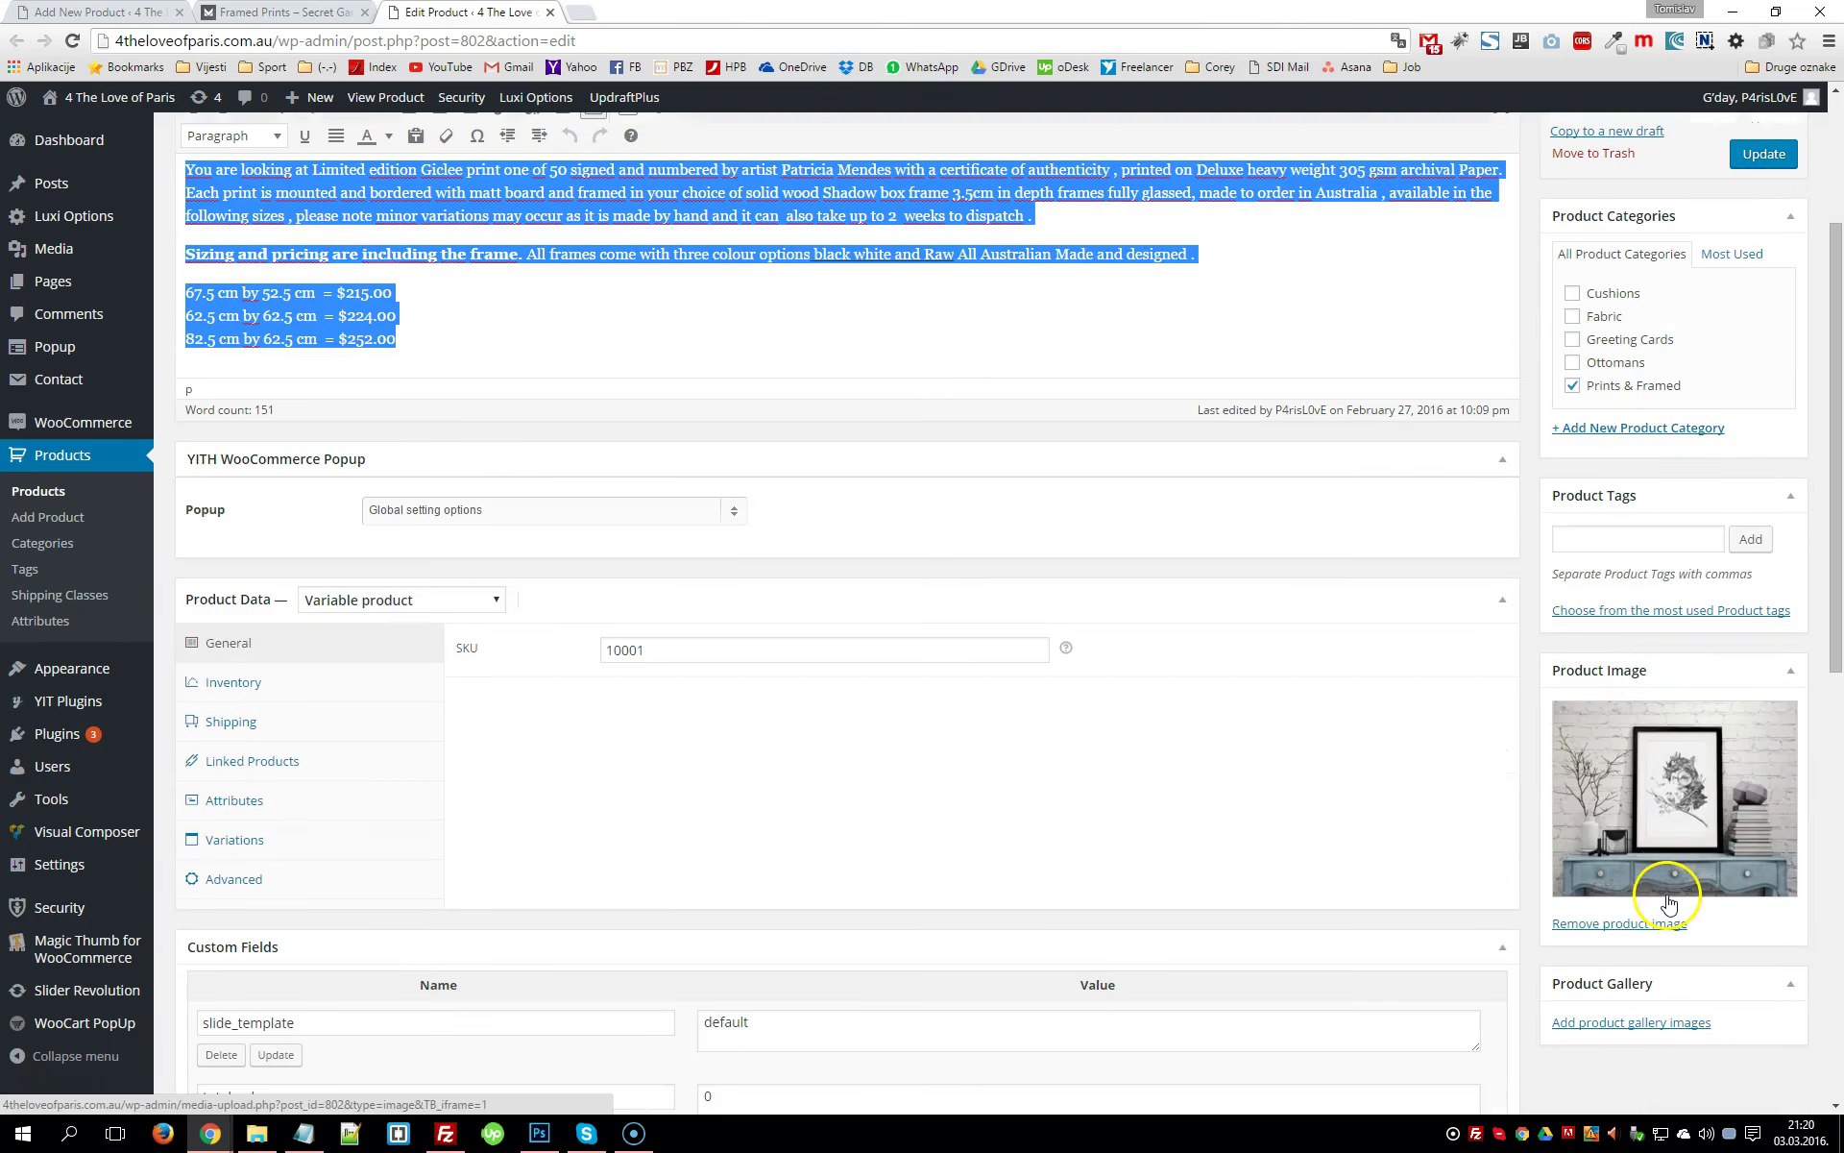
click(576, 306)
scroll(595, 342, down, 6)
scroll(593, 342, down, 4)
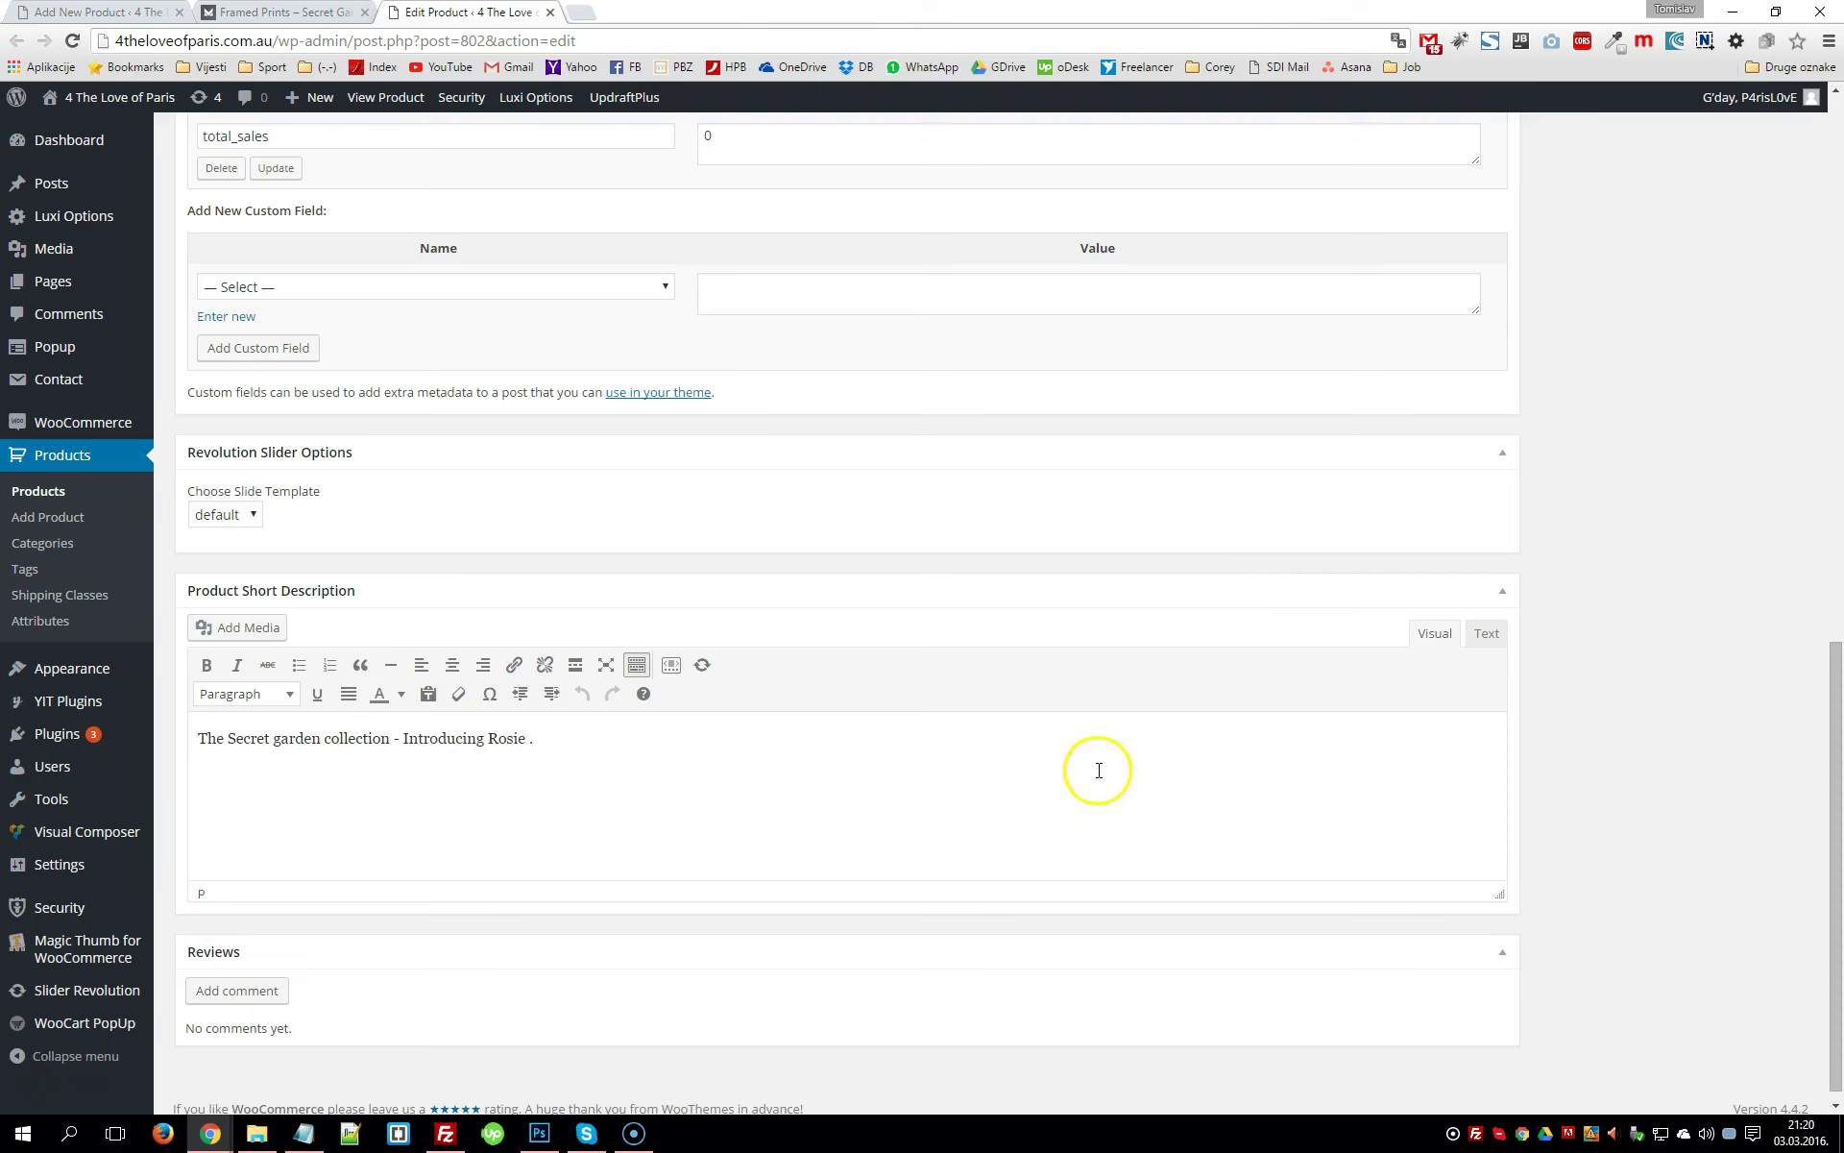
drag(573, 741, 114, 721)
click(502, 782)
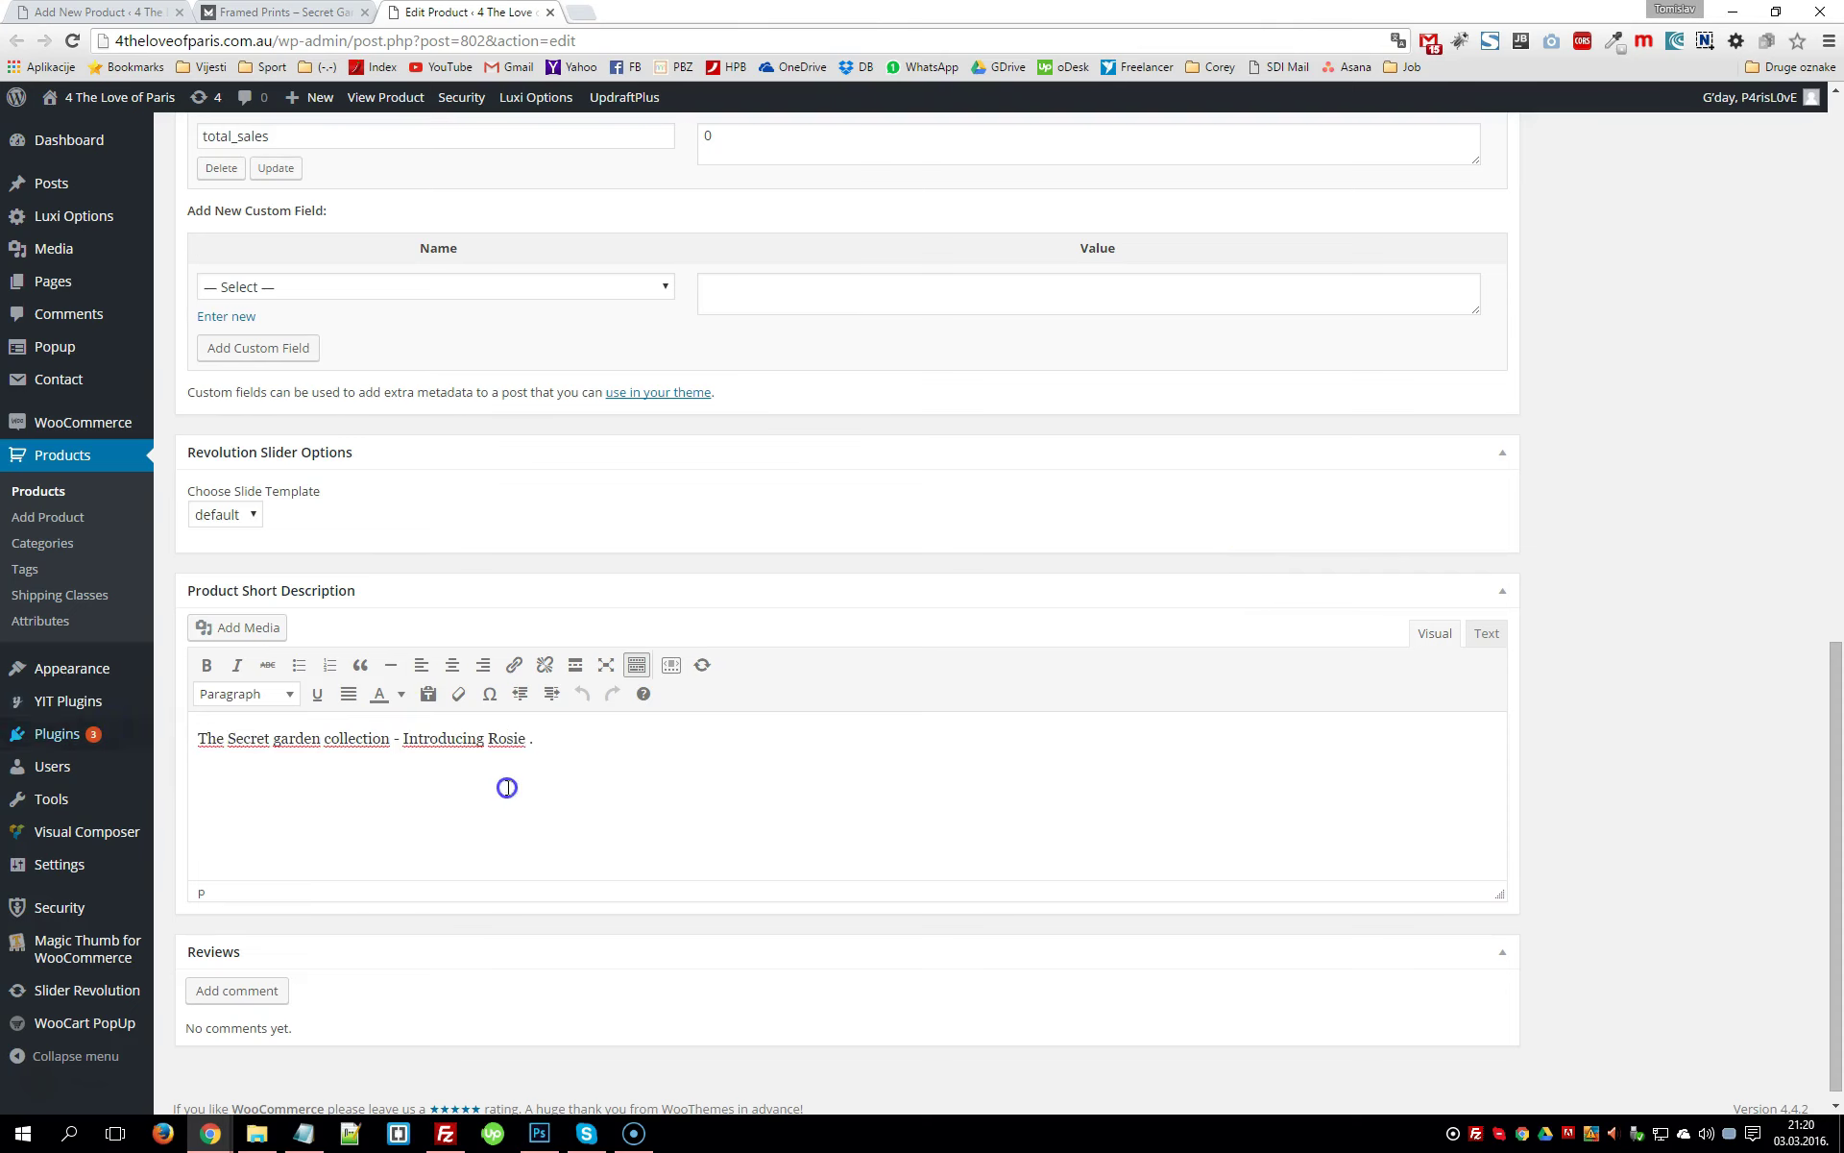
scroll(704, 824, up, 11)
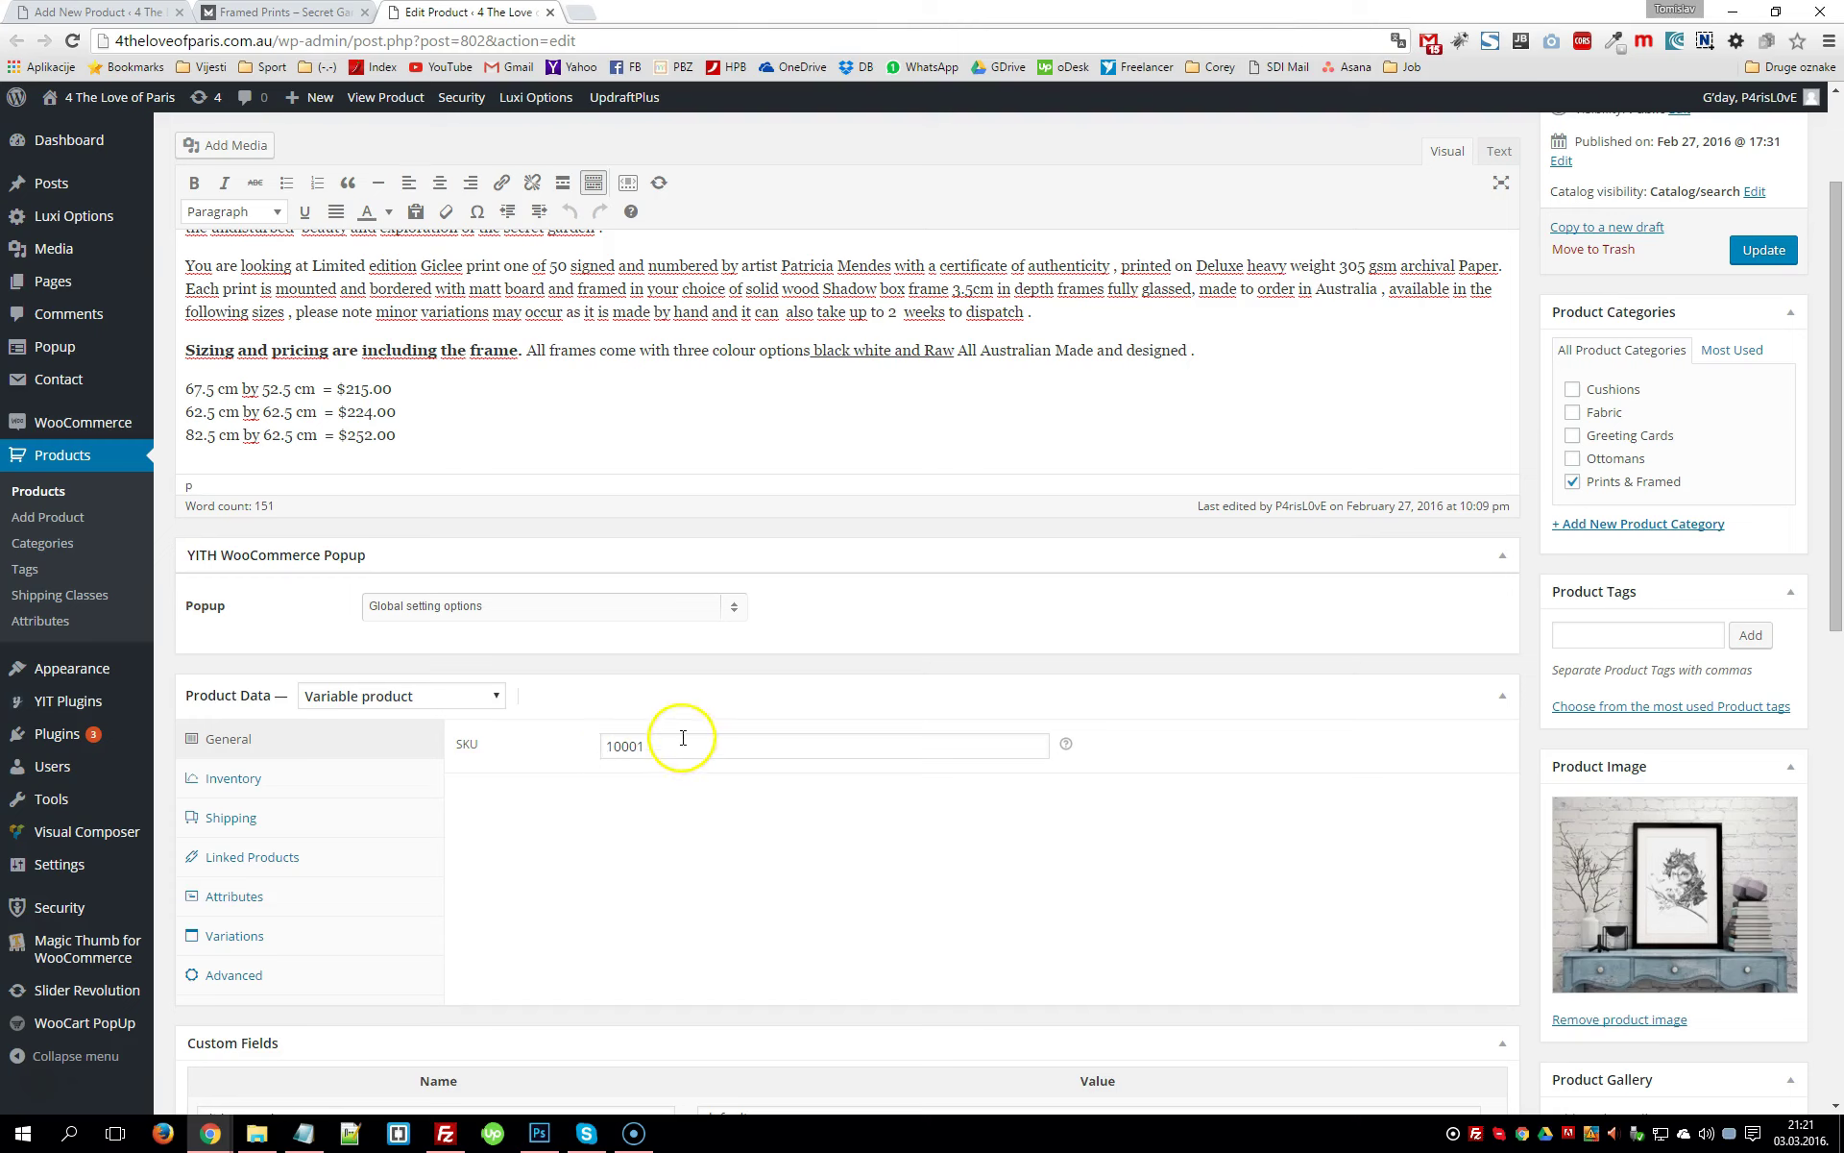
Look through the product's Inventory, Shipping and Linked Products data
click(291, 794)
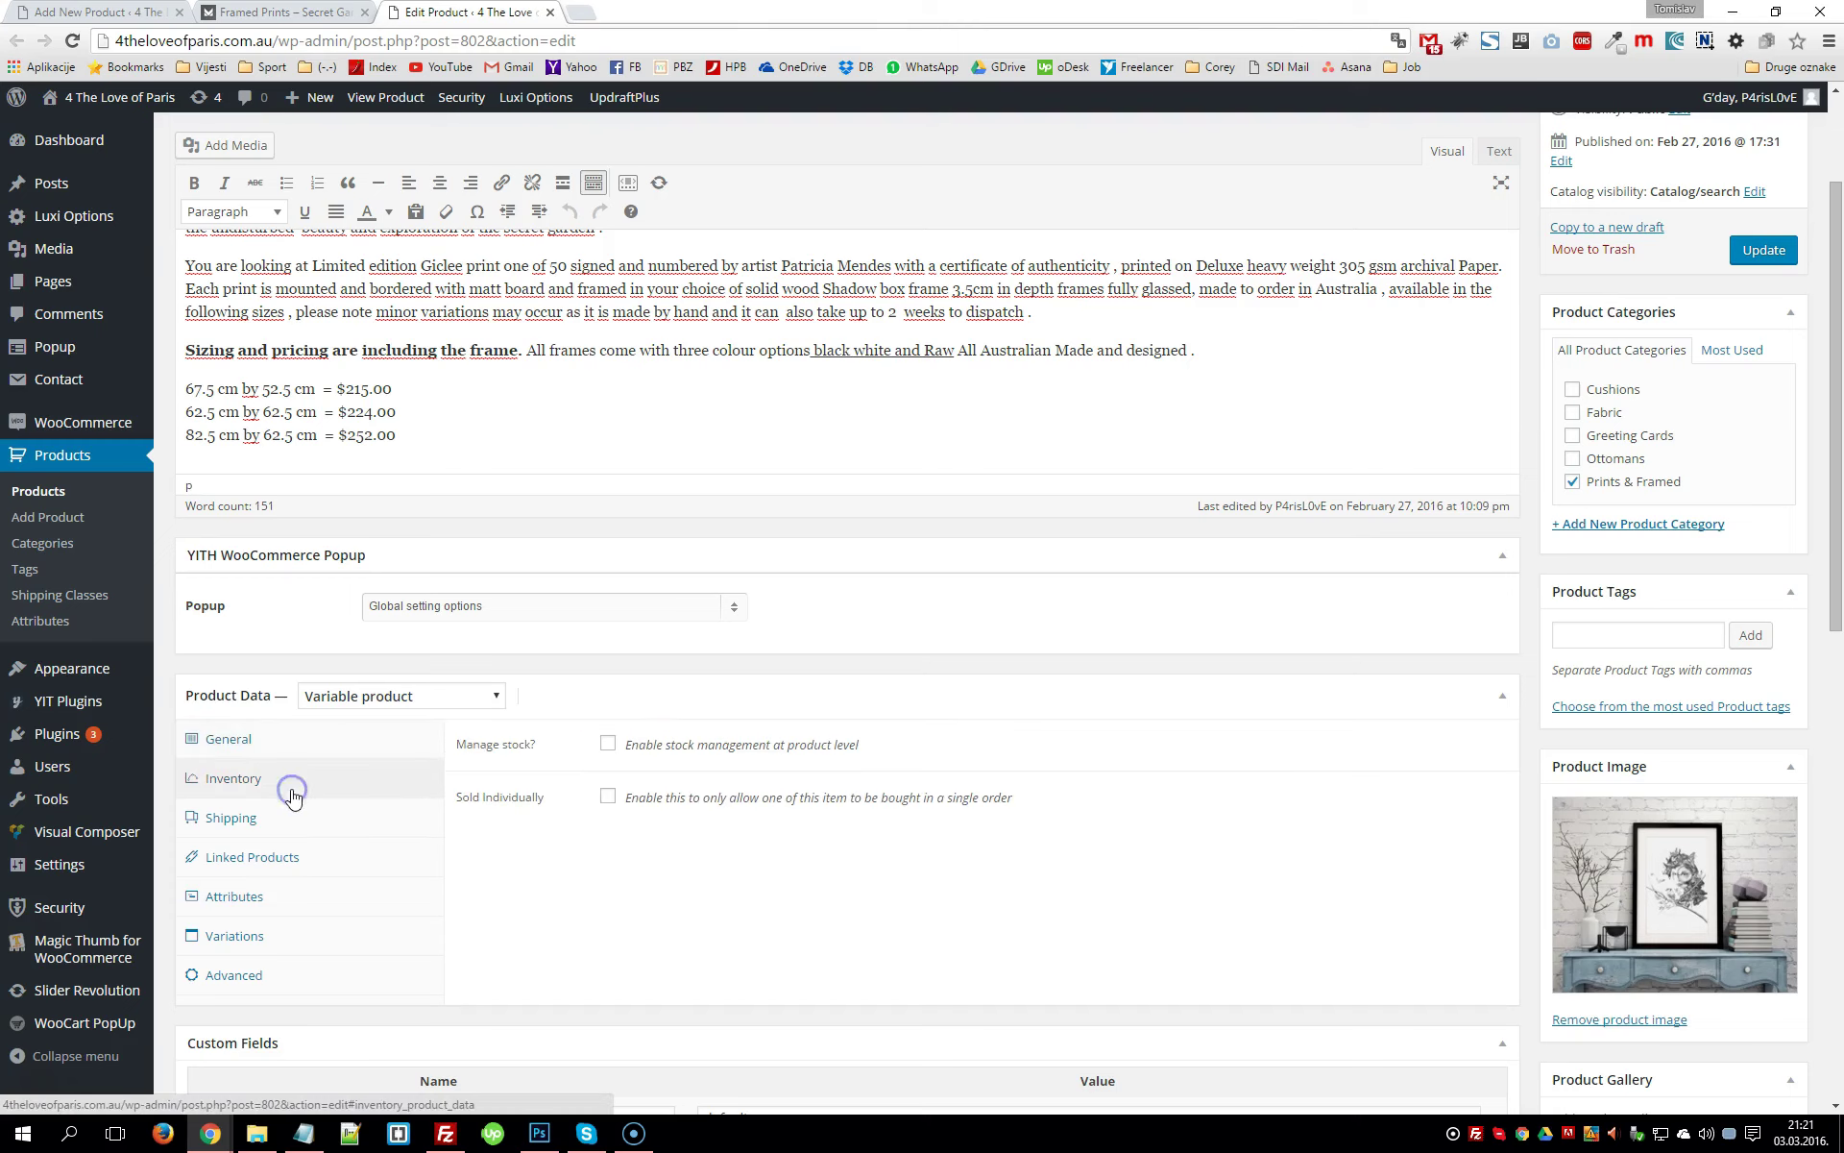
click(317, 813)
click(325, 857)
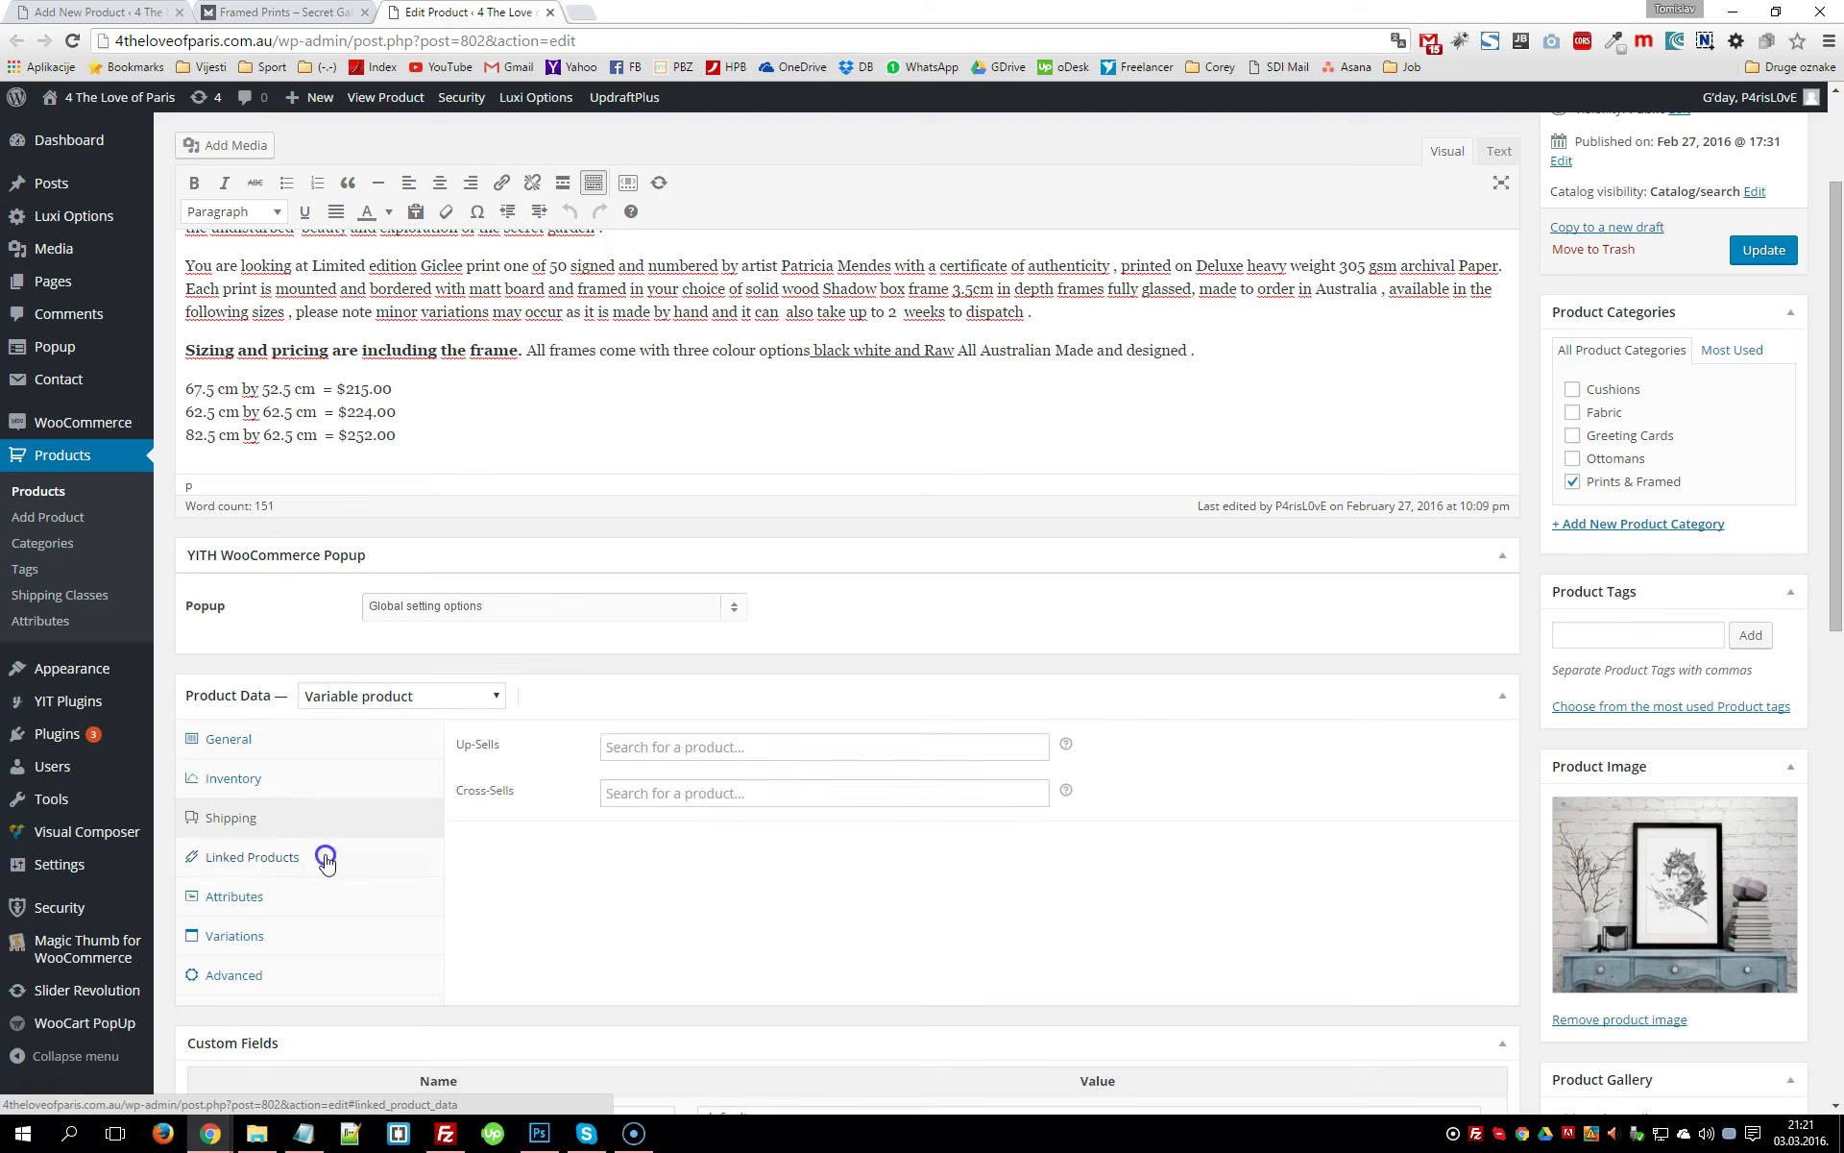
View the product's attributes and inspect the Color attribute's name, values and variation settings, closing its details again
click(282, 892)
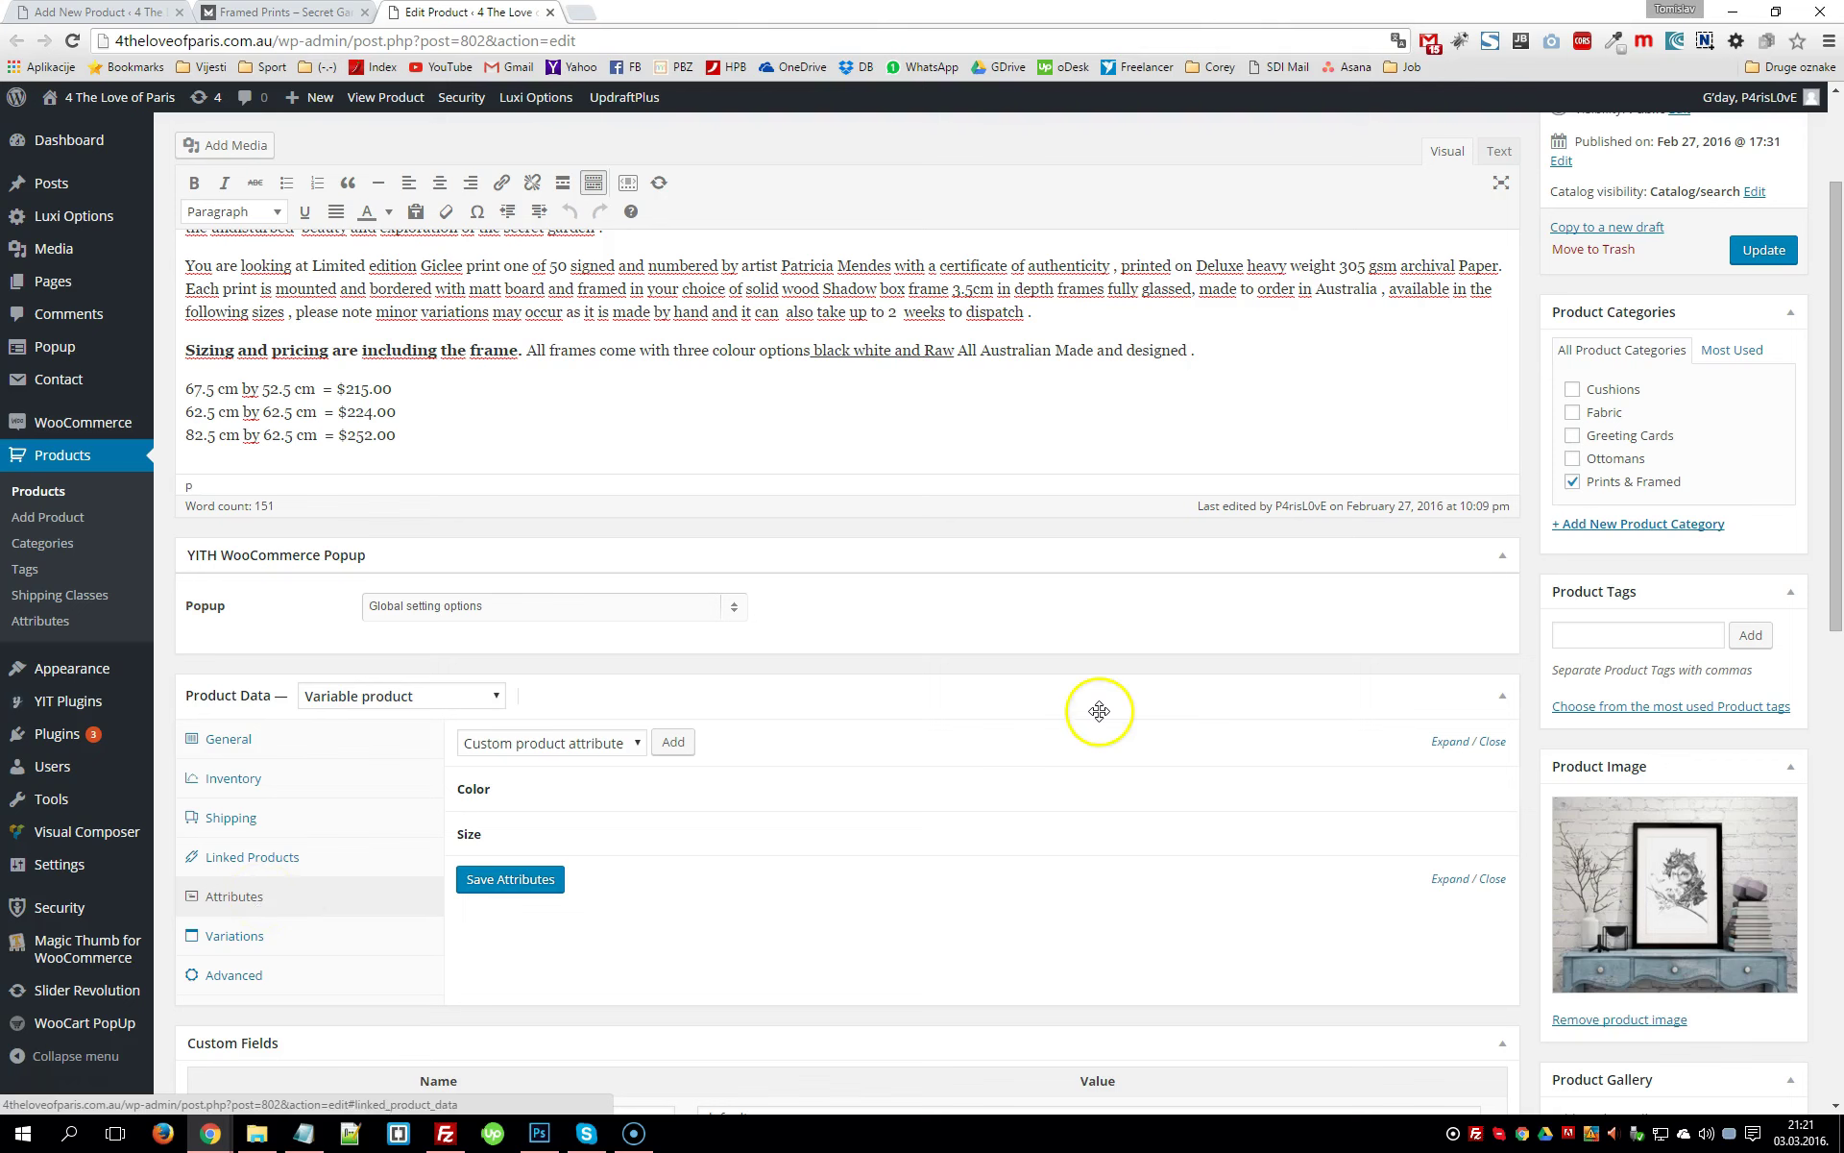
scroll(1095, 713, down, 1)
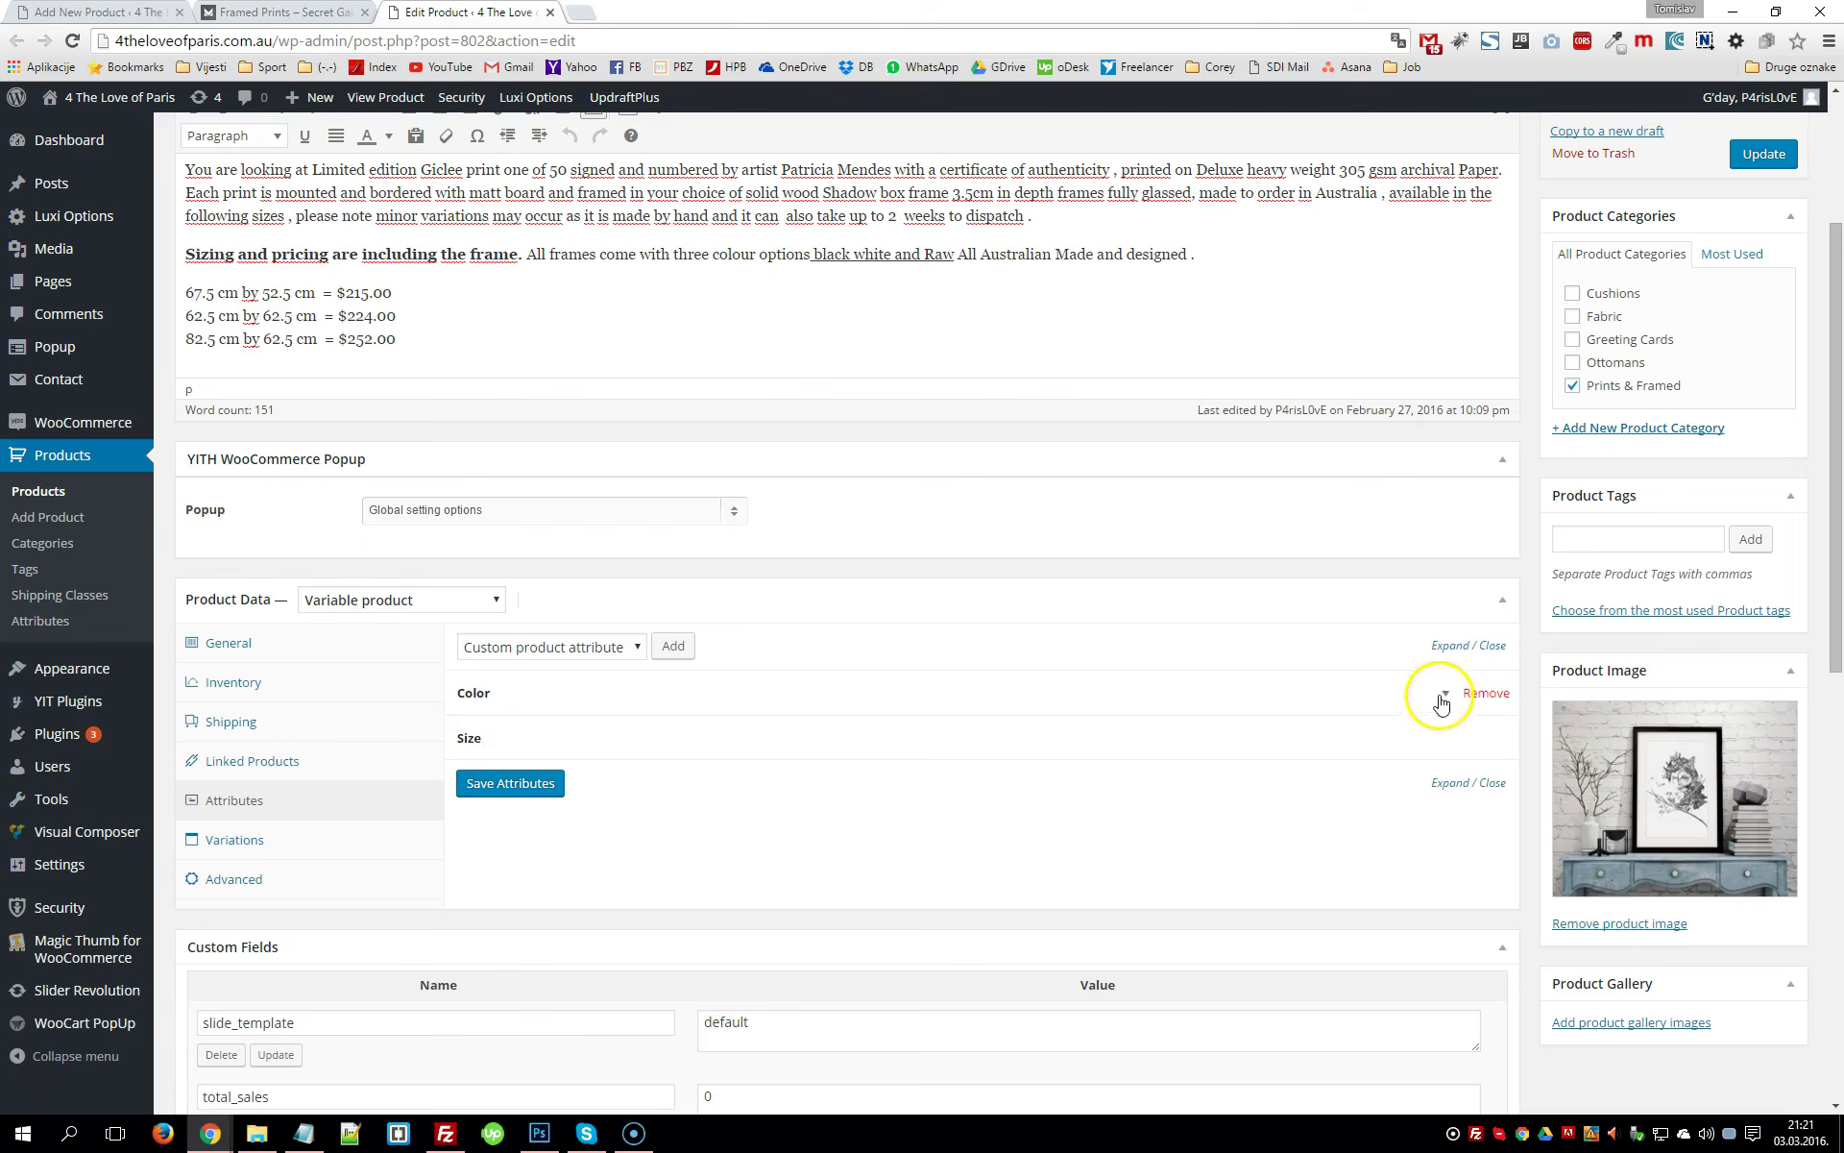
click(1446, 702)
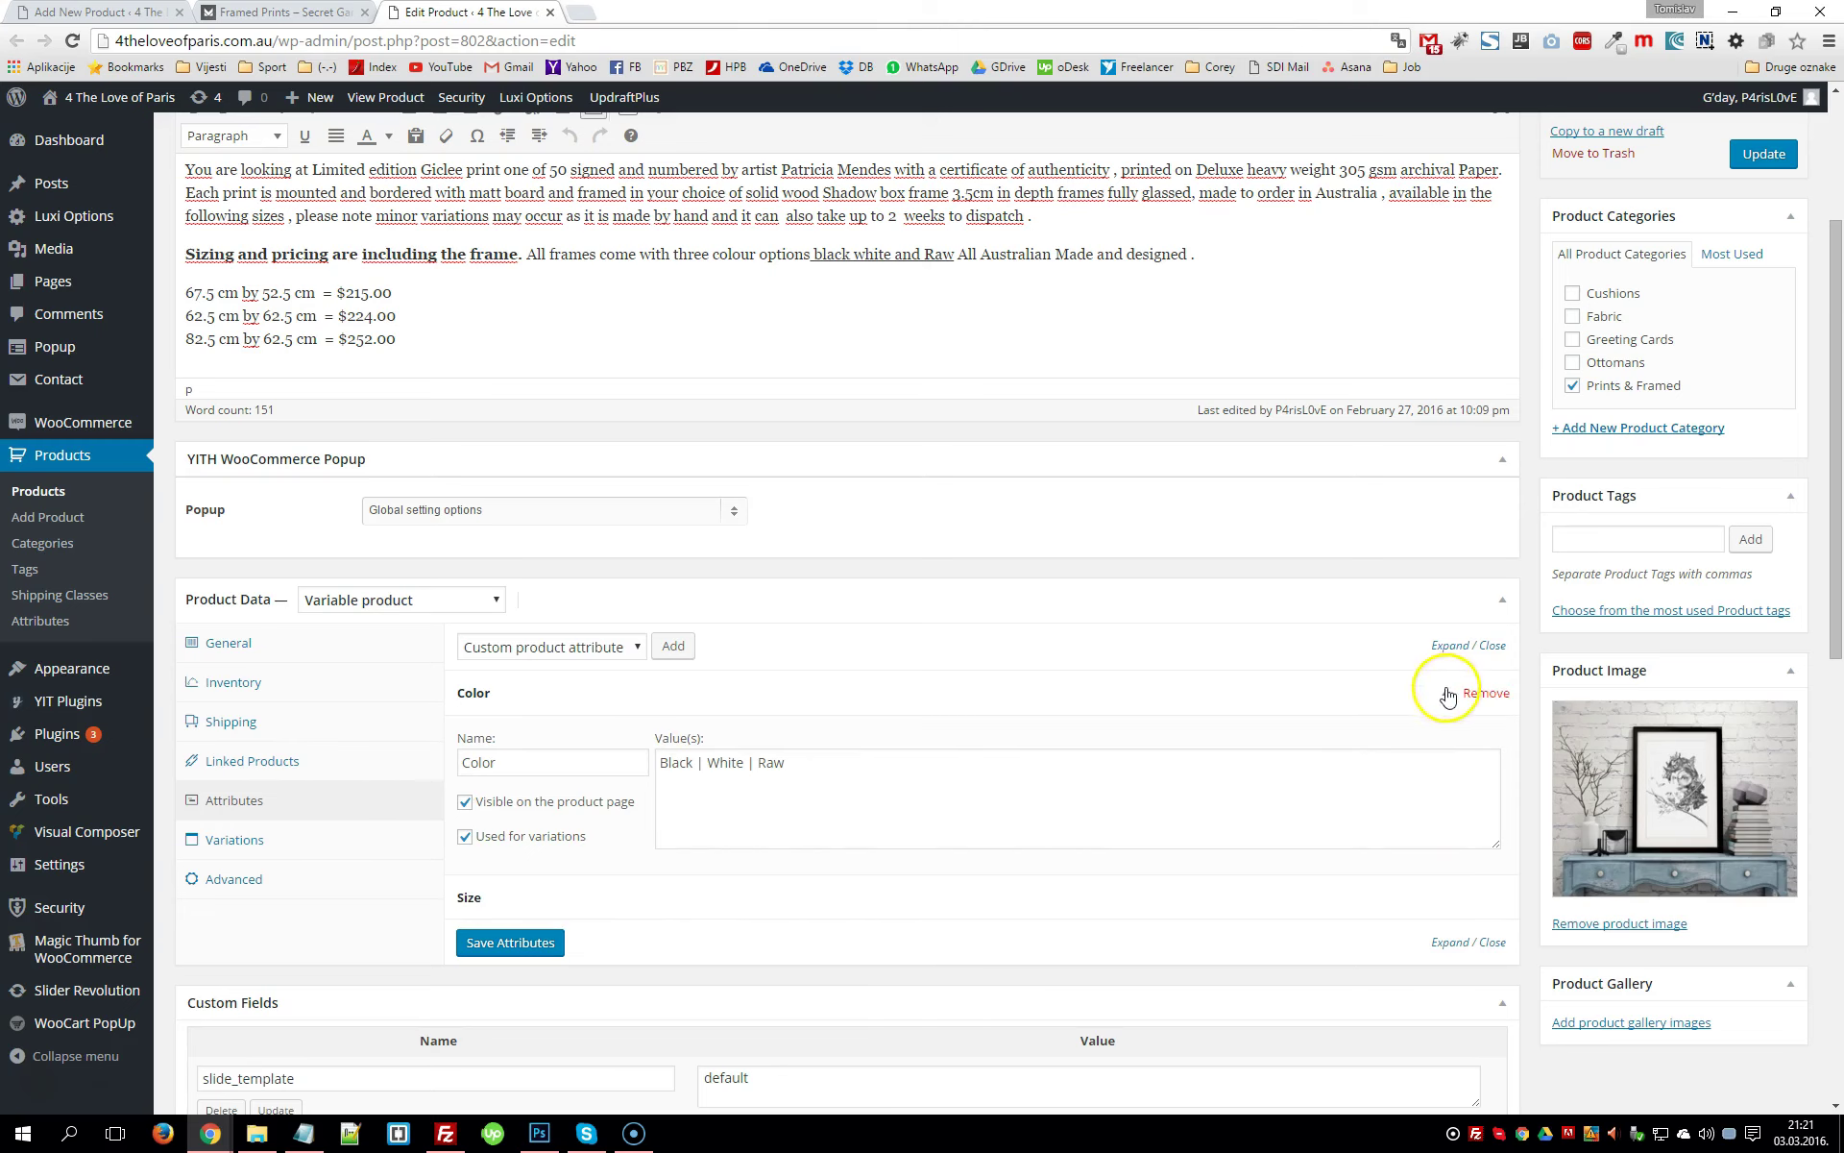
click(1447, 698)
Expand the Size attribute and examine its name and how its dimension values are separated
click(1447, 735)
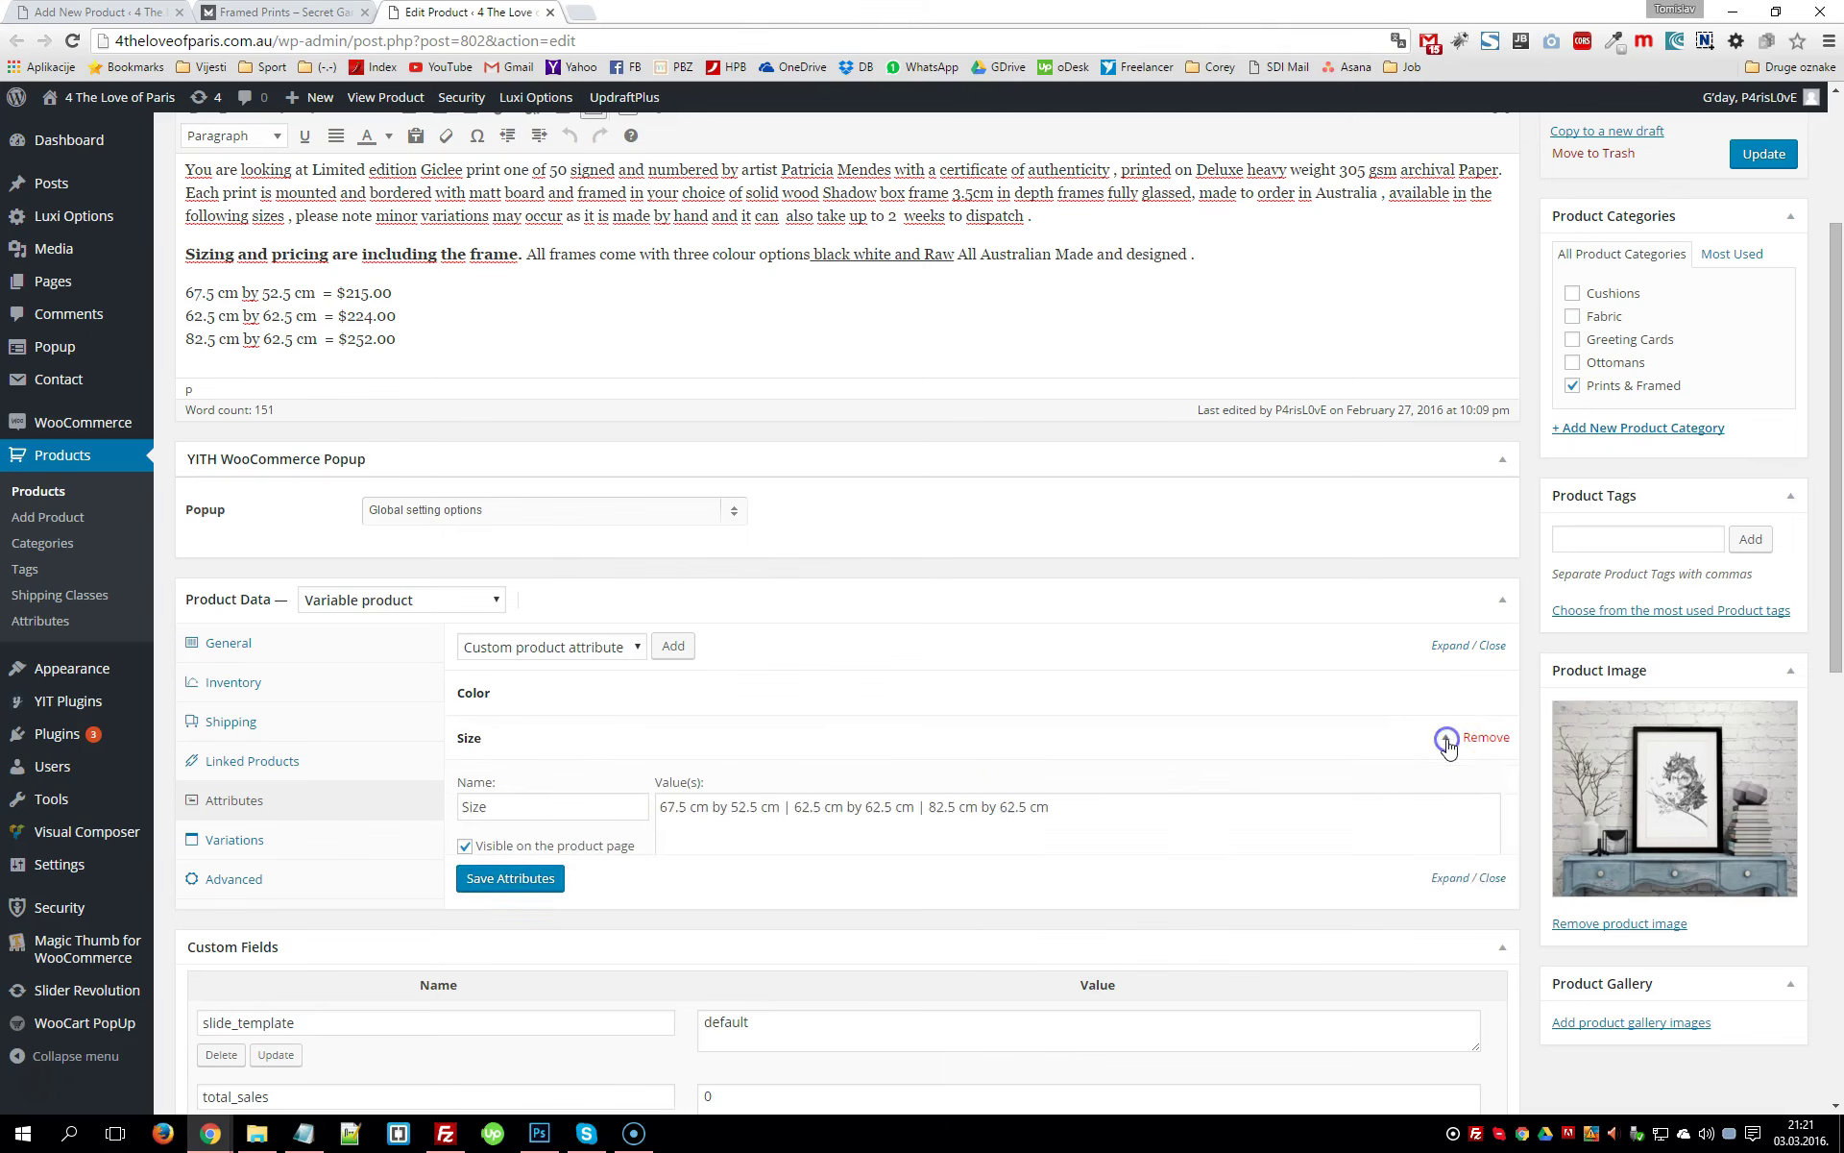
scroll(897, 815, down, 1)
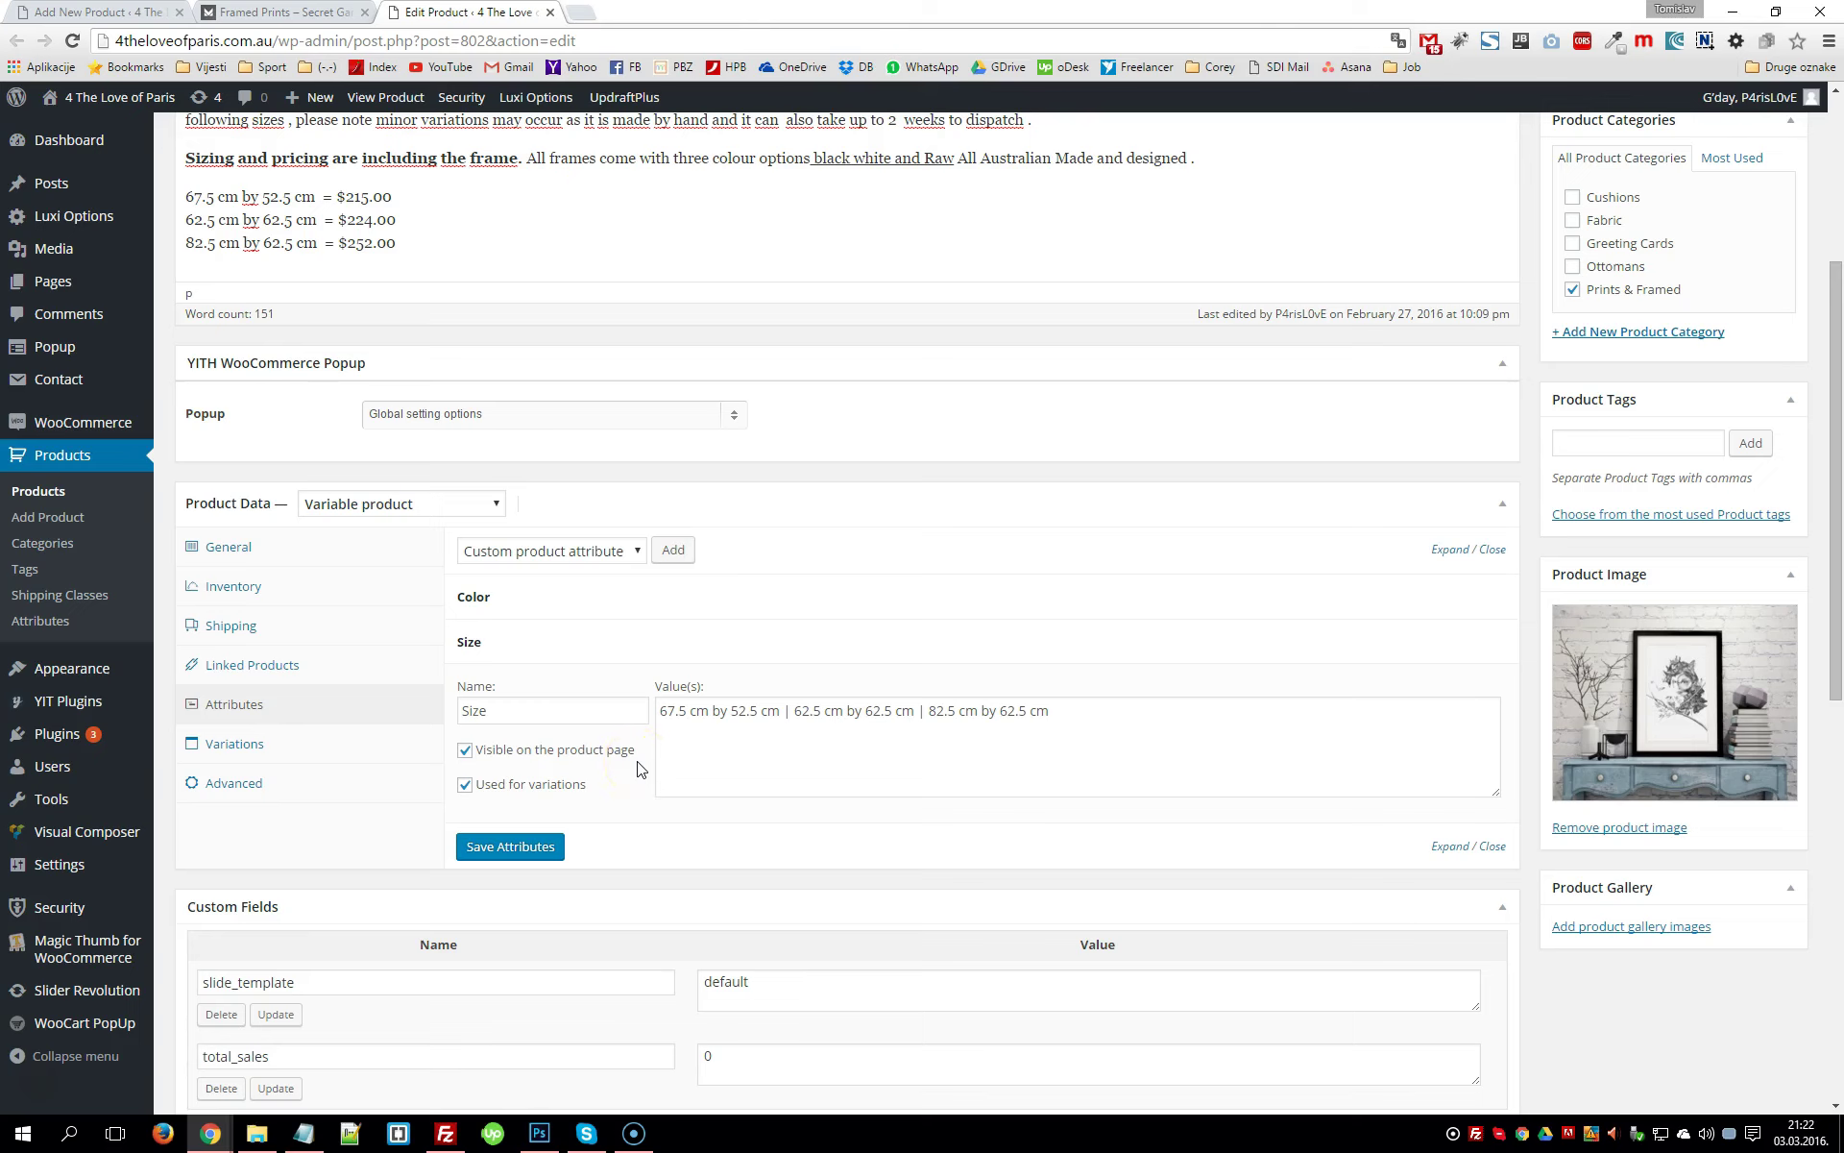
drag(780, 710, 637, 698)
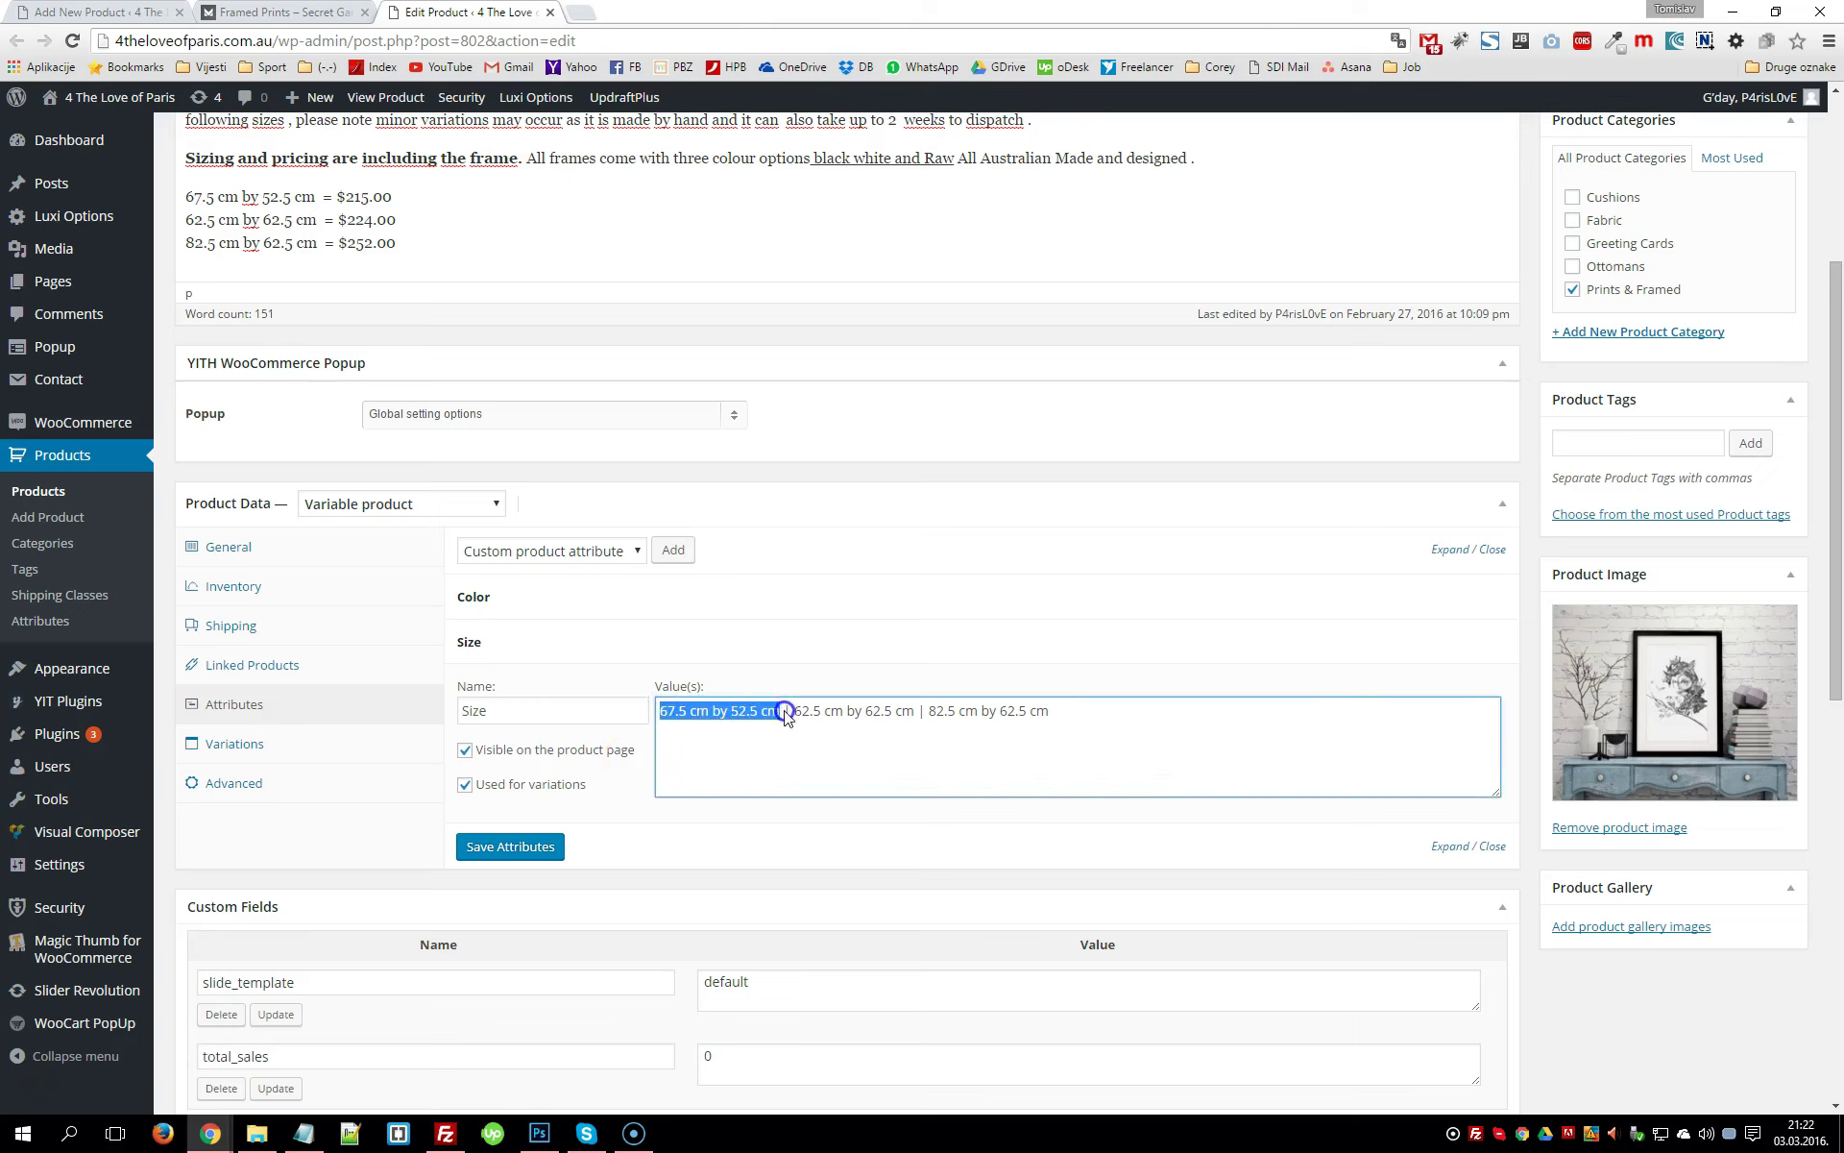
drag(765, 708, 1119, 702)
click(916, 708)
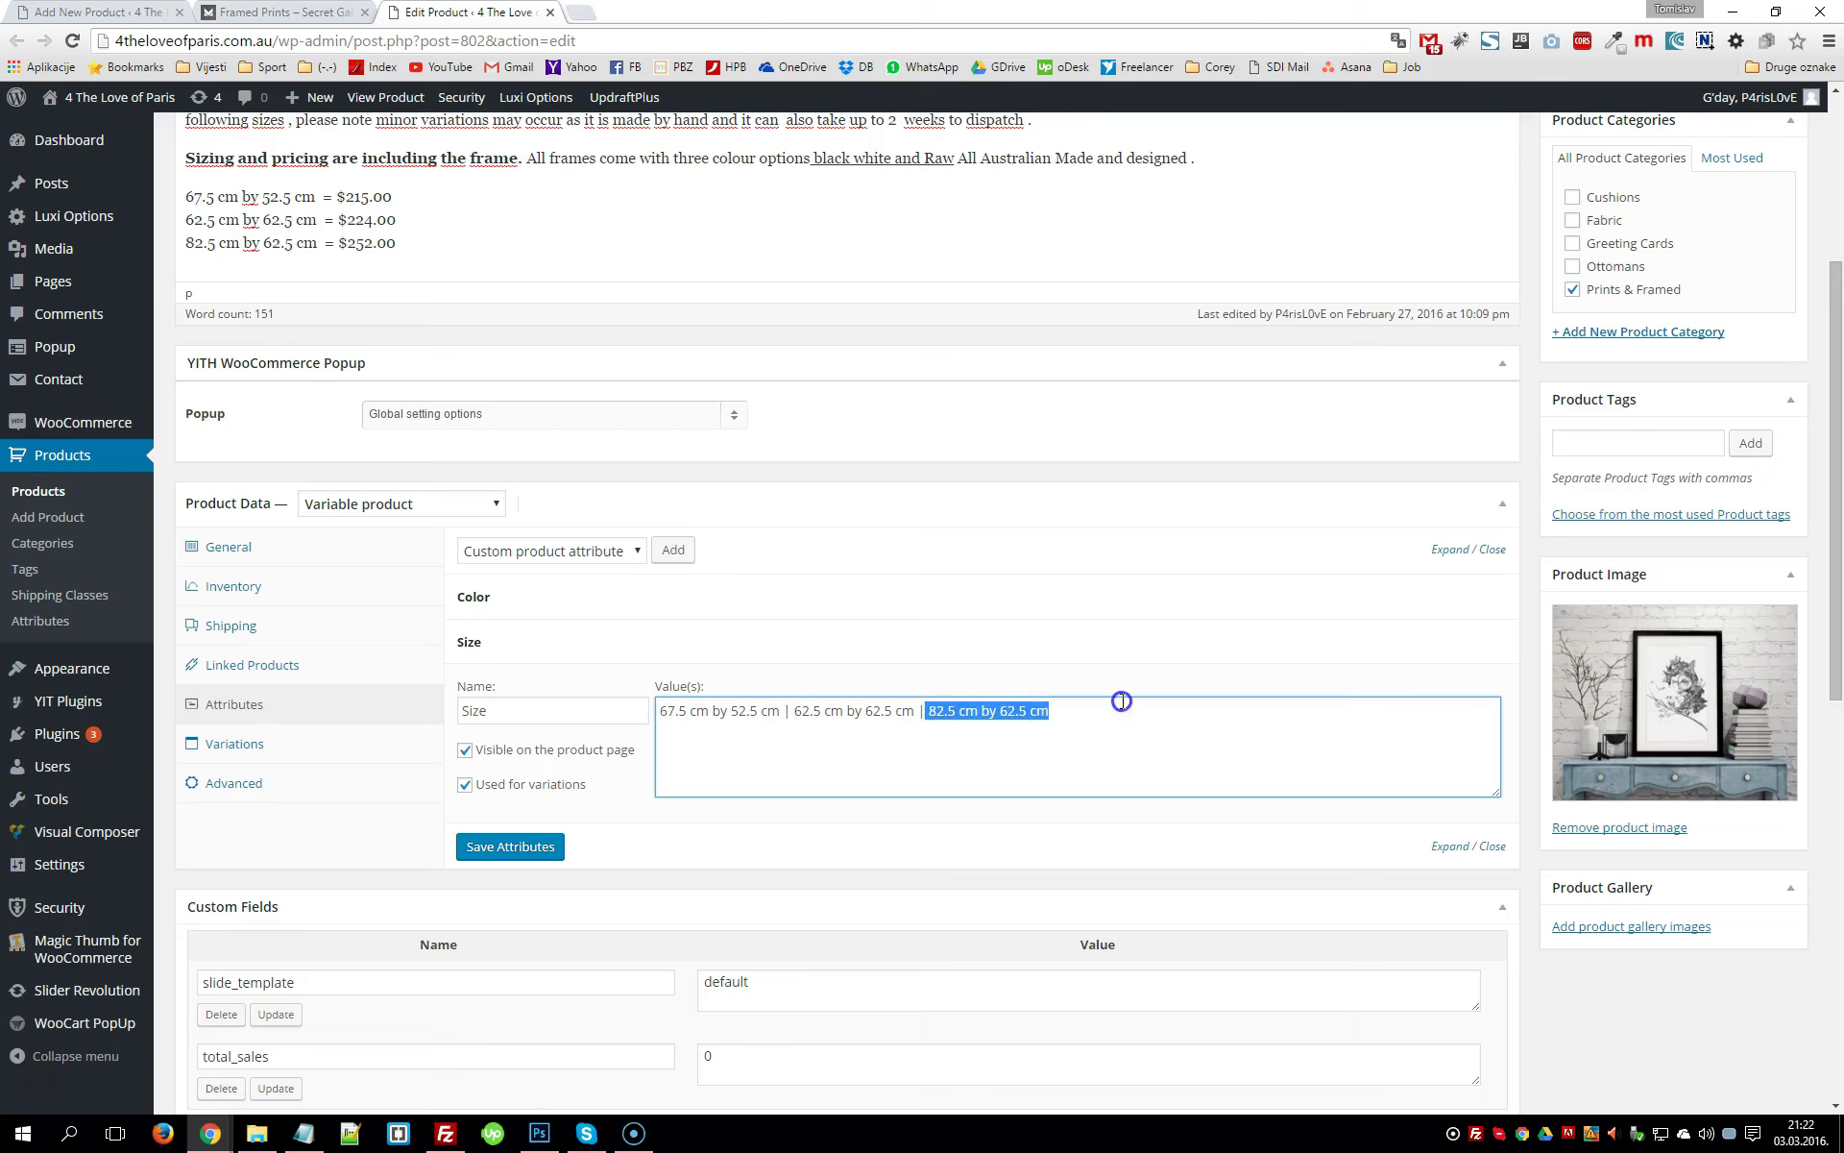
click(1068, 752)
click(516, 706)
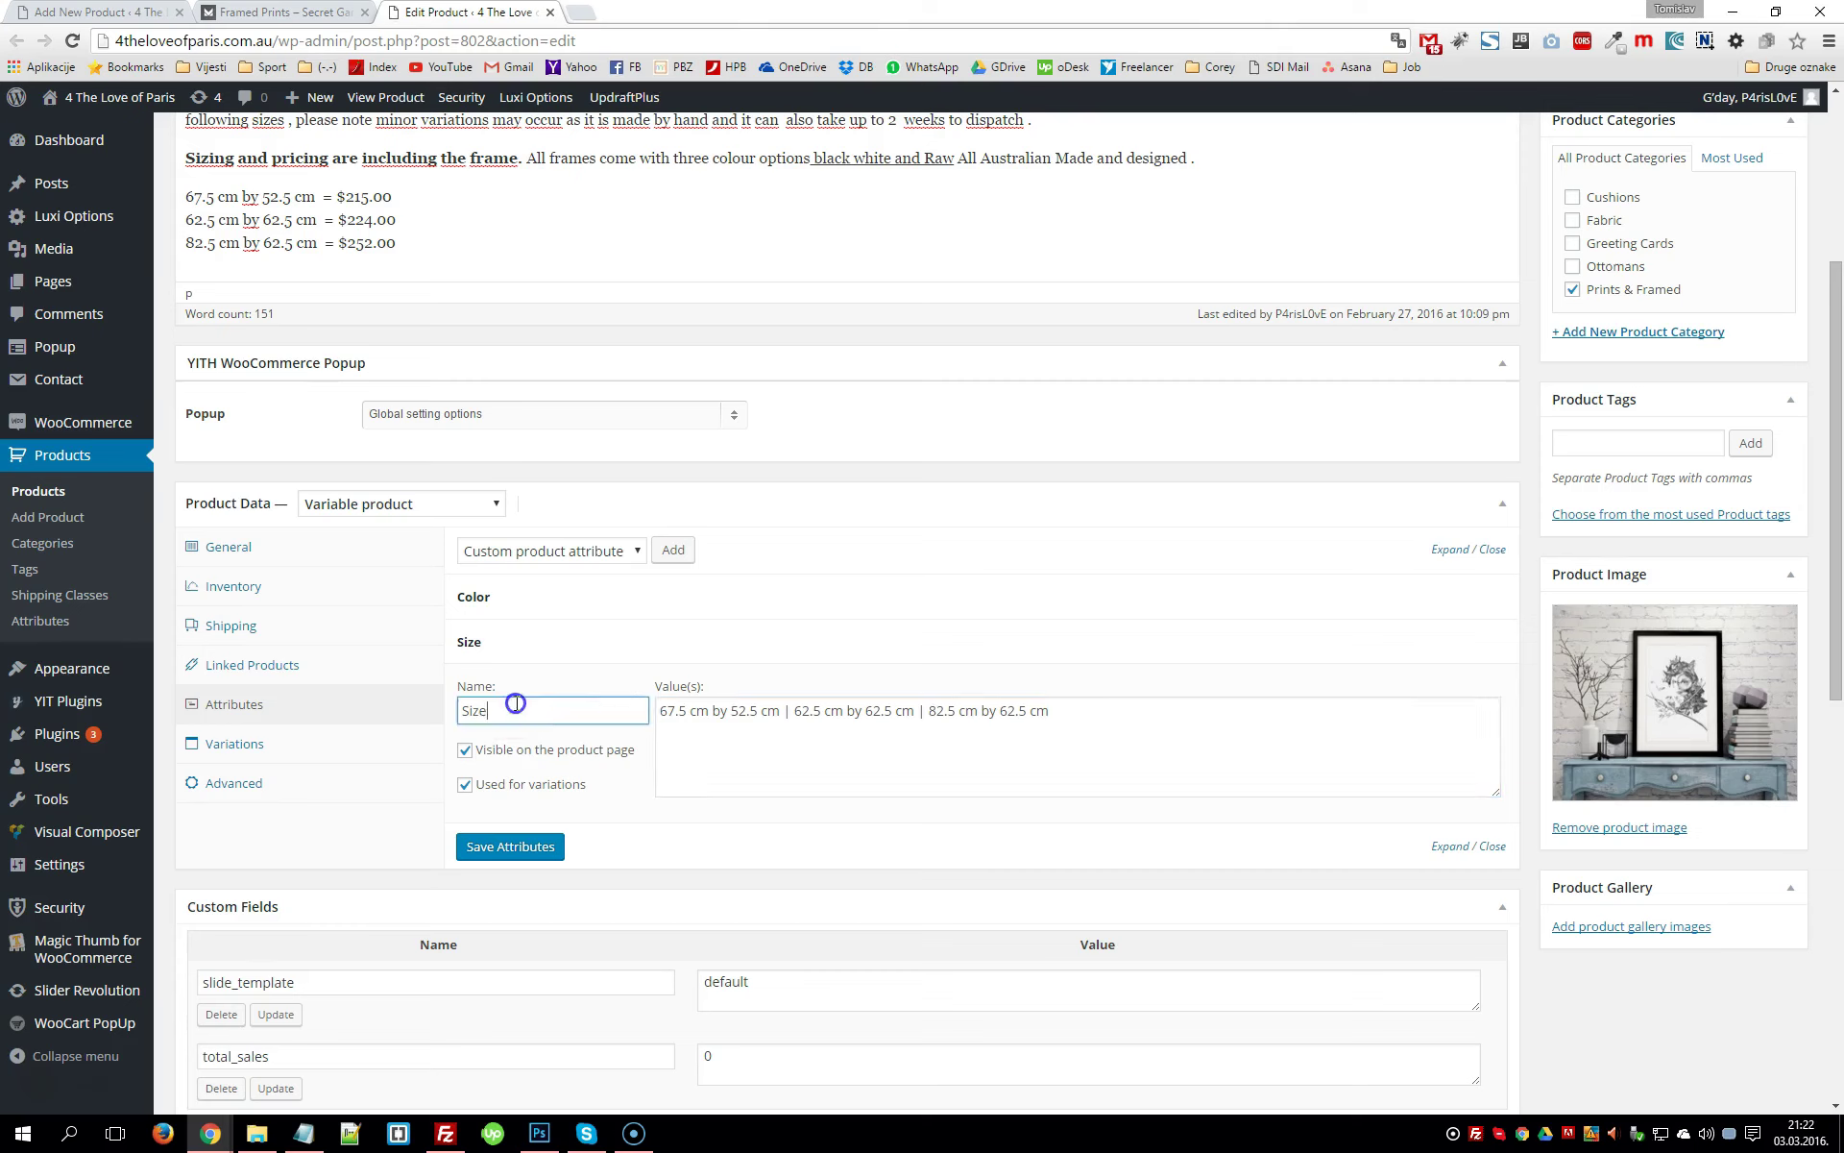
View the product's variations and examine the bulk actions available for adding or creating them
click(269, 752)
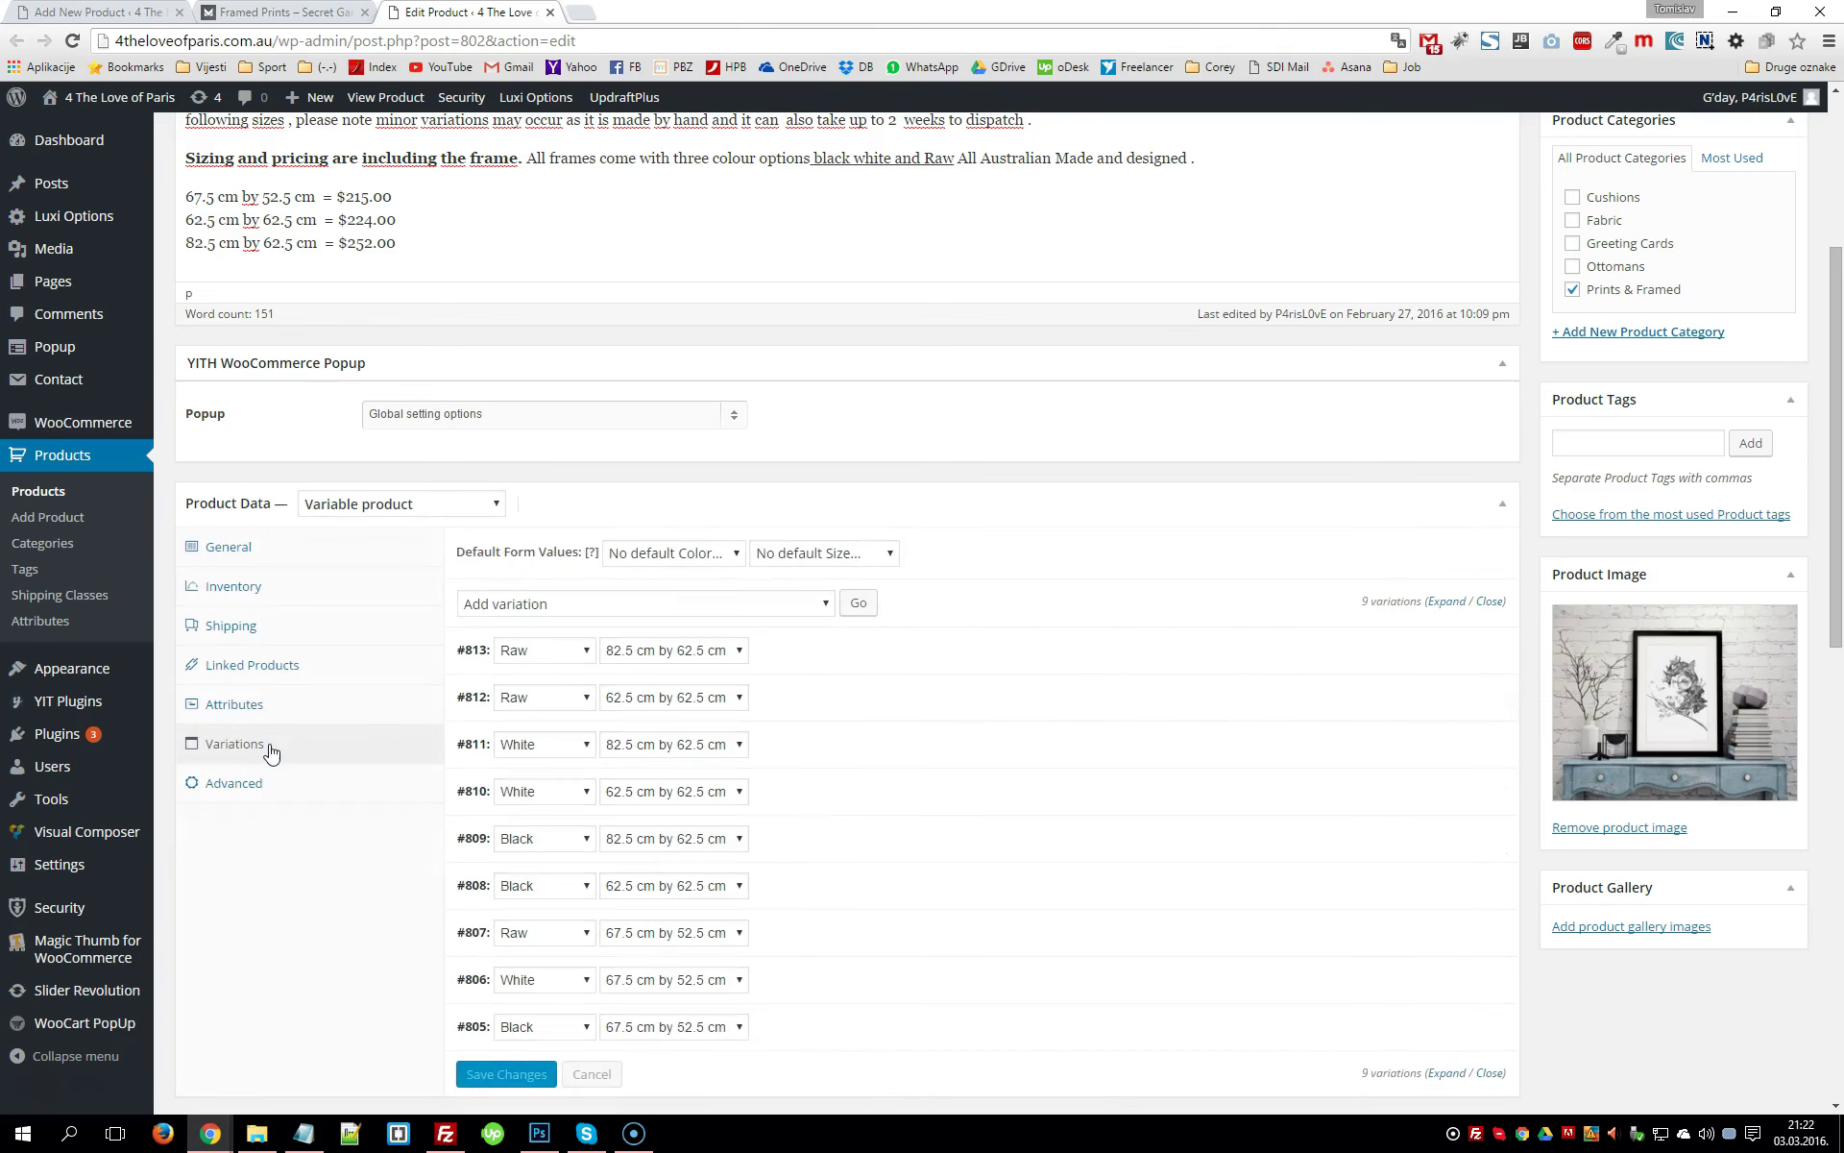
scroll(720, 646, down, 1)
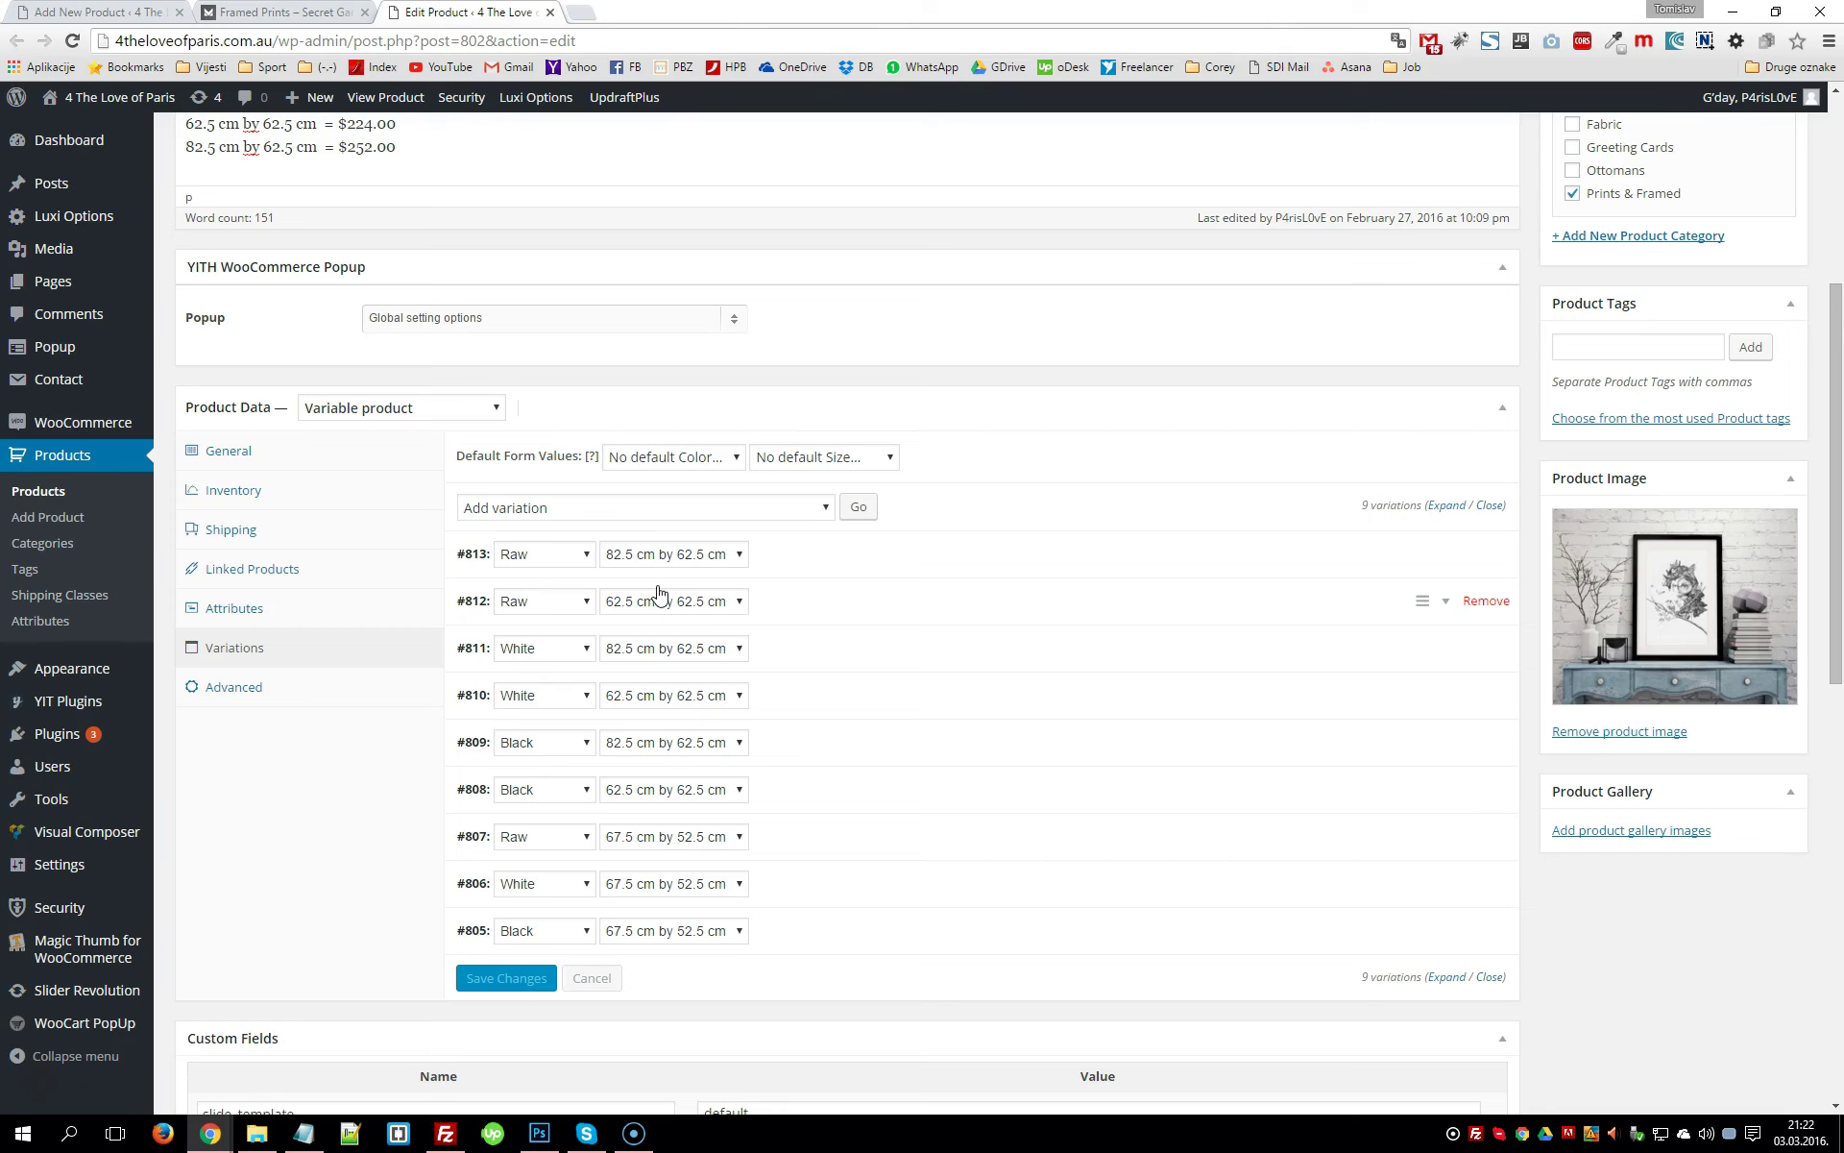
click(588, 509)
click(588, 510)
click(588, 510)
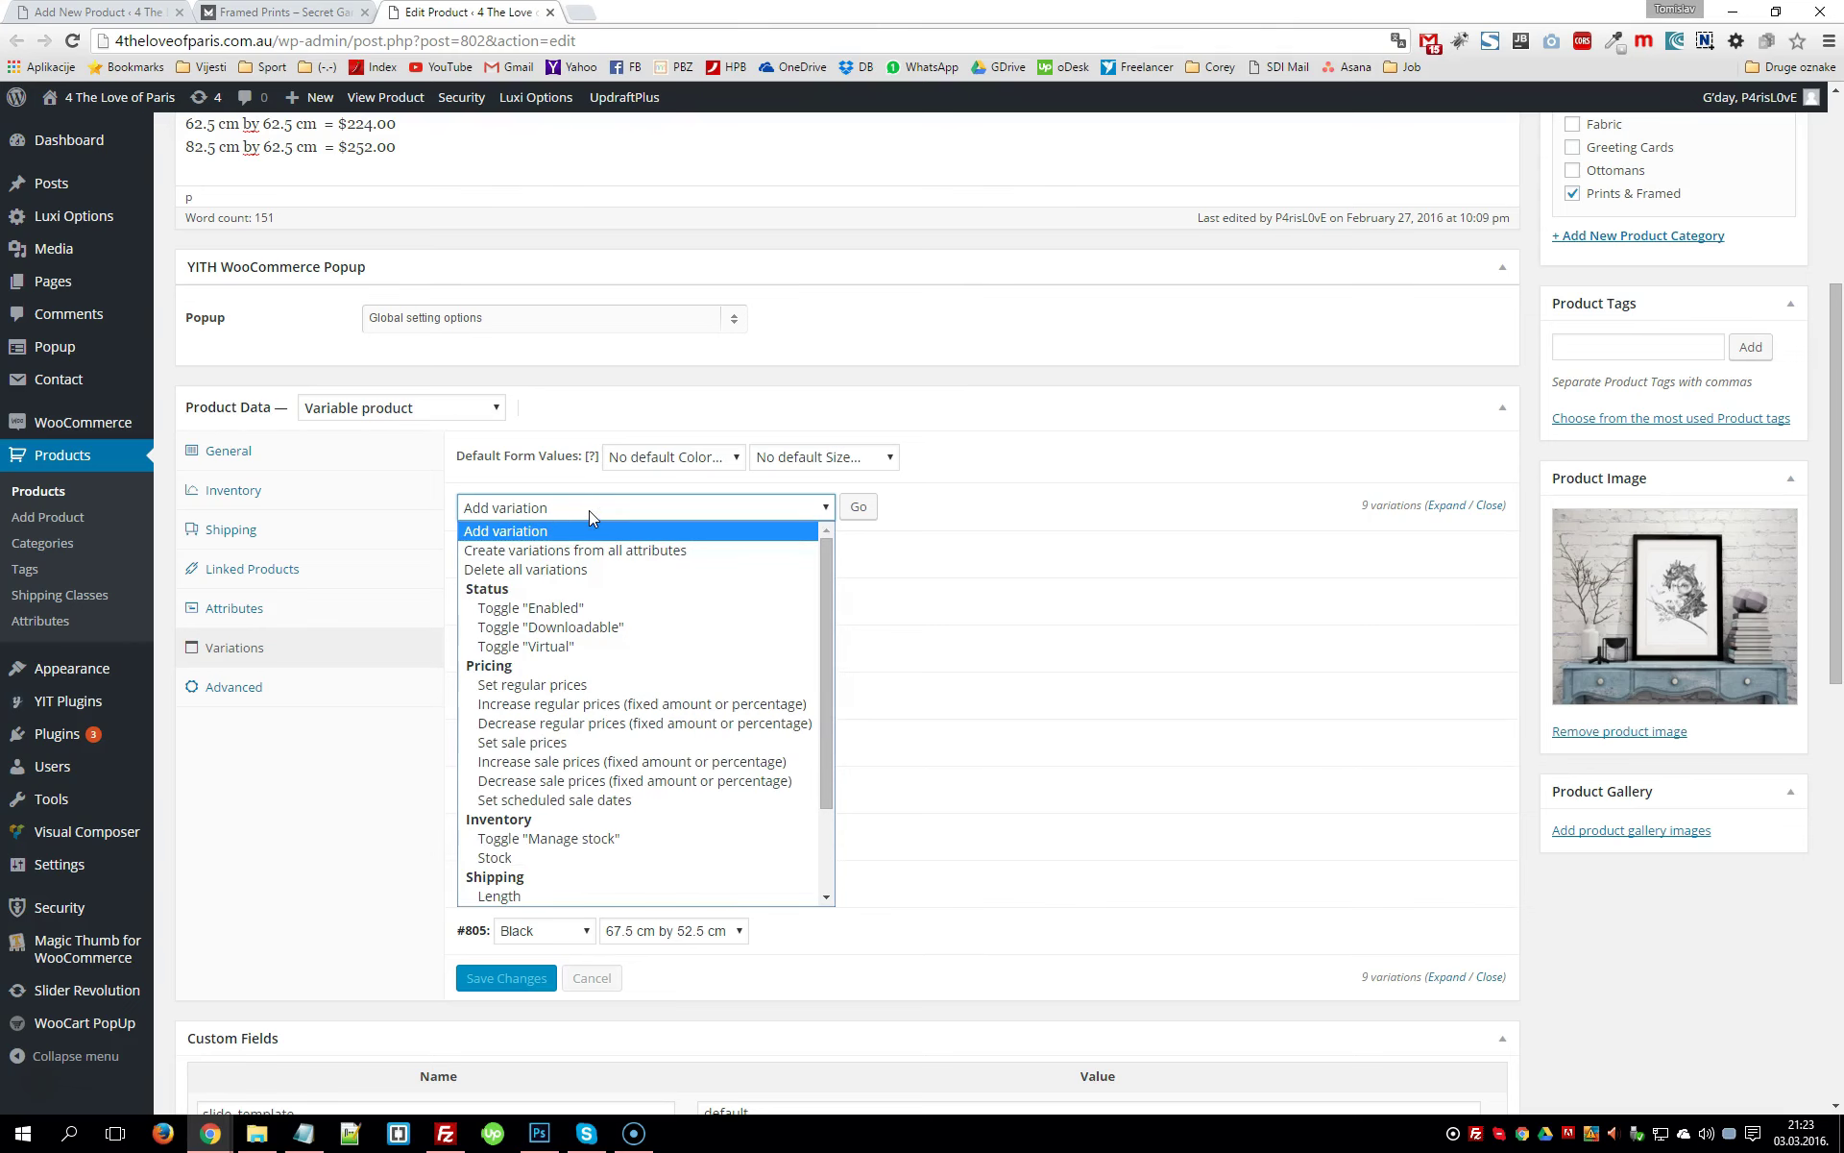
scroll(646, 595, down, 3)
scroll(646, 598, up, 3)
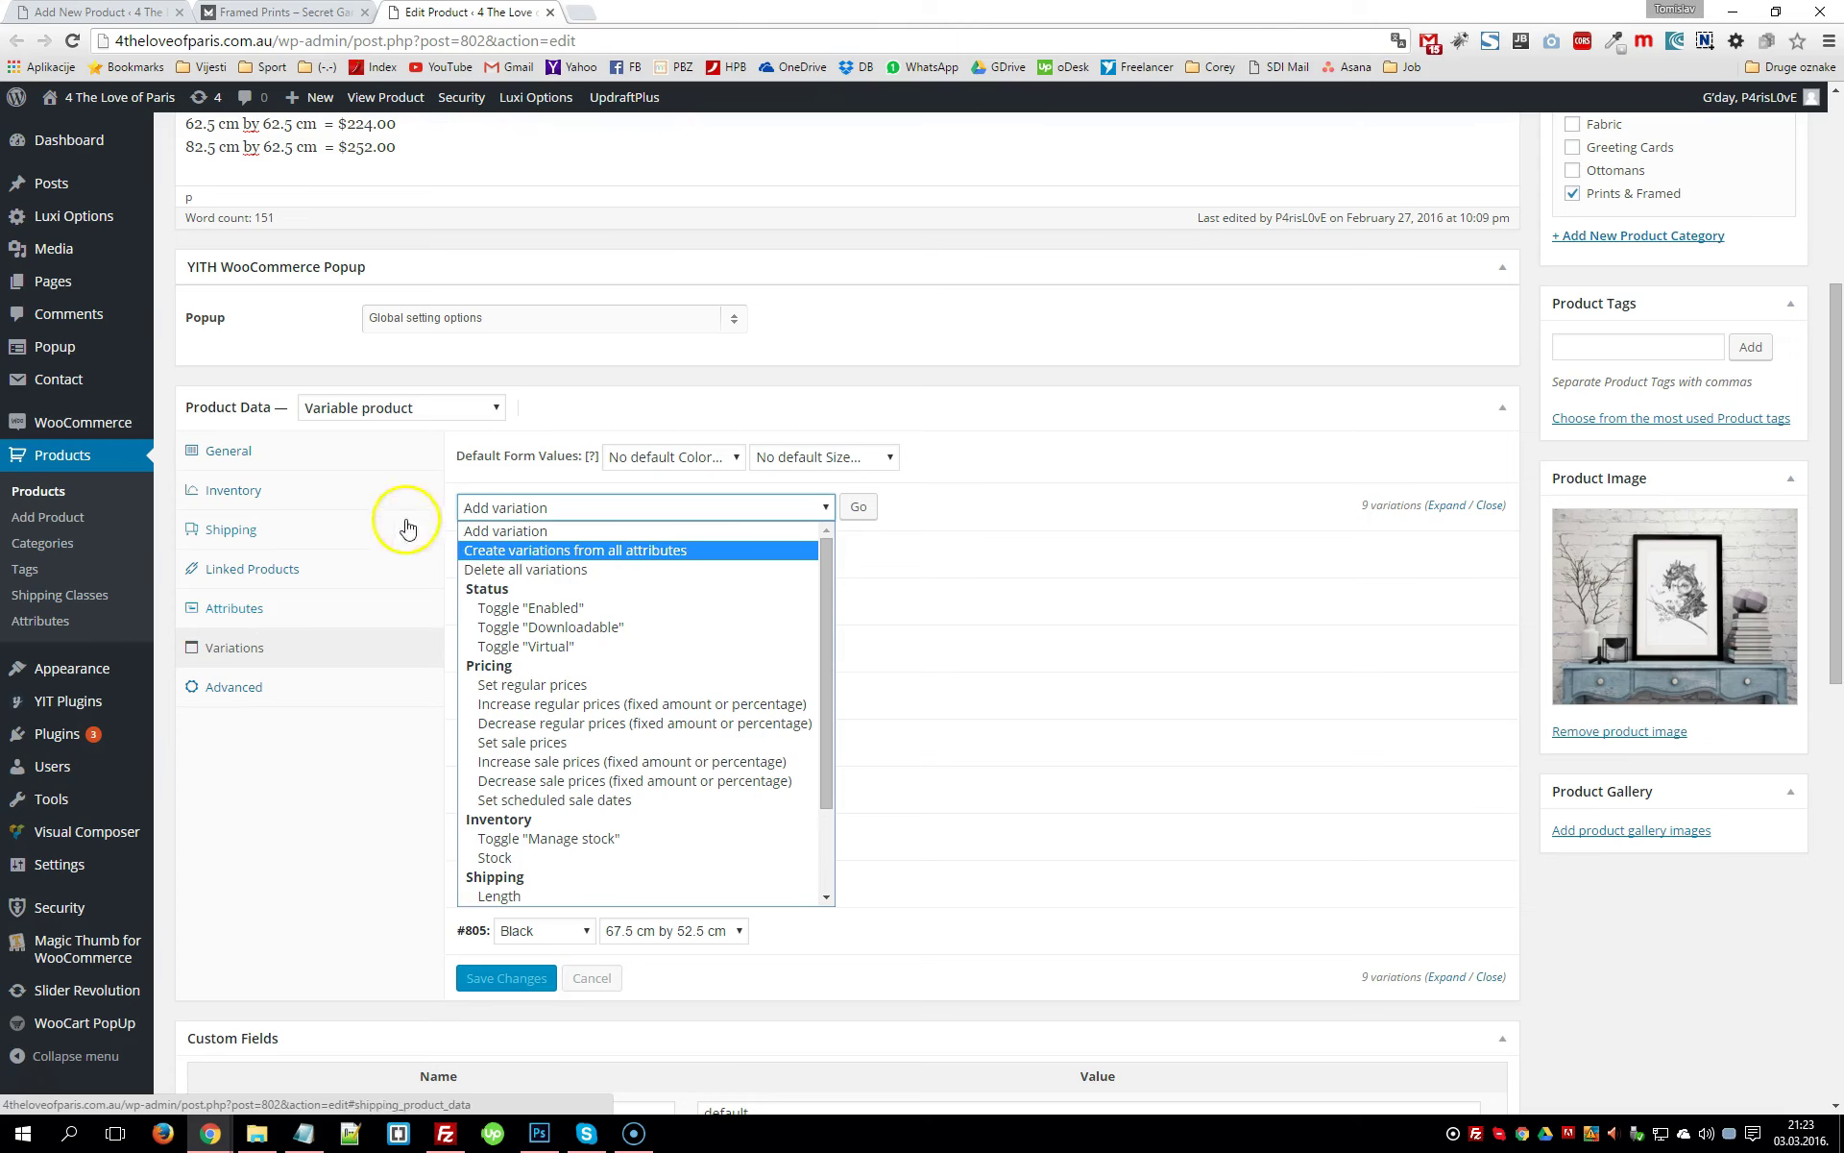
Recheck the product's attributes, return to its variations and review the add-variation choices without applying one
click(243, 620)
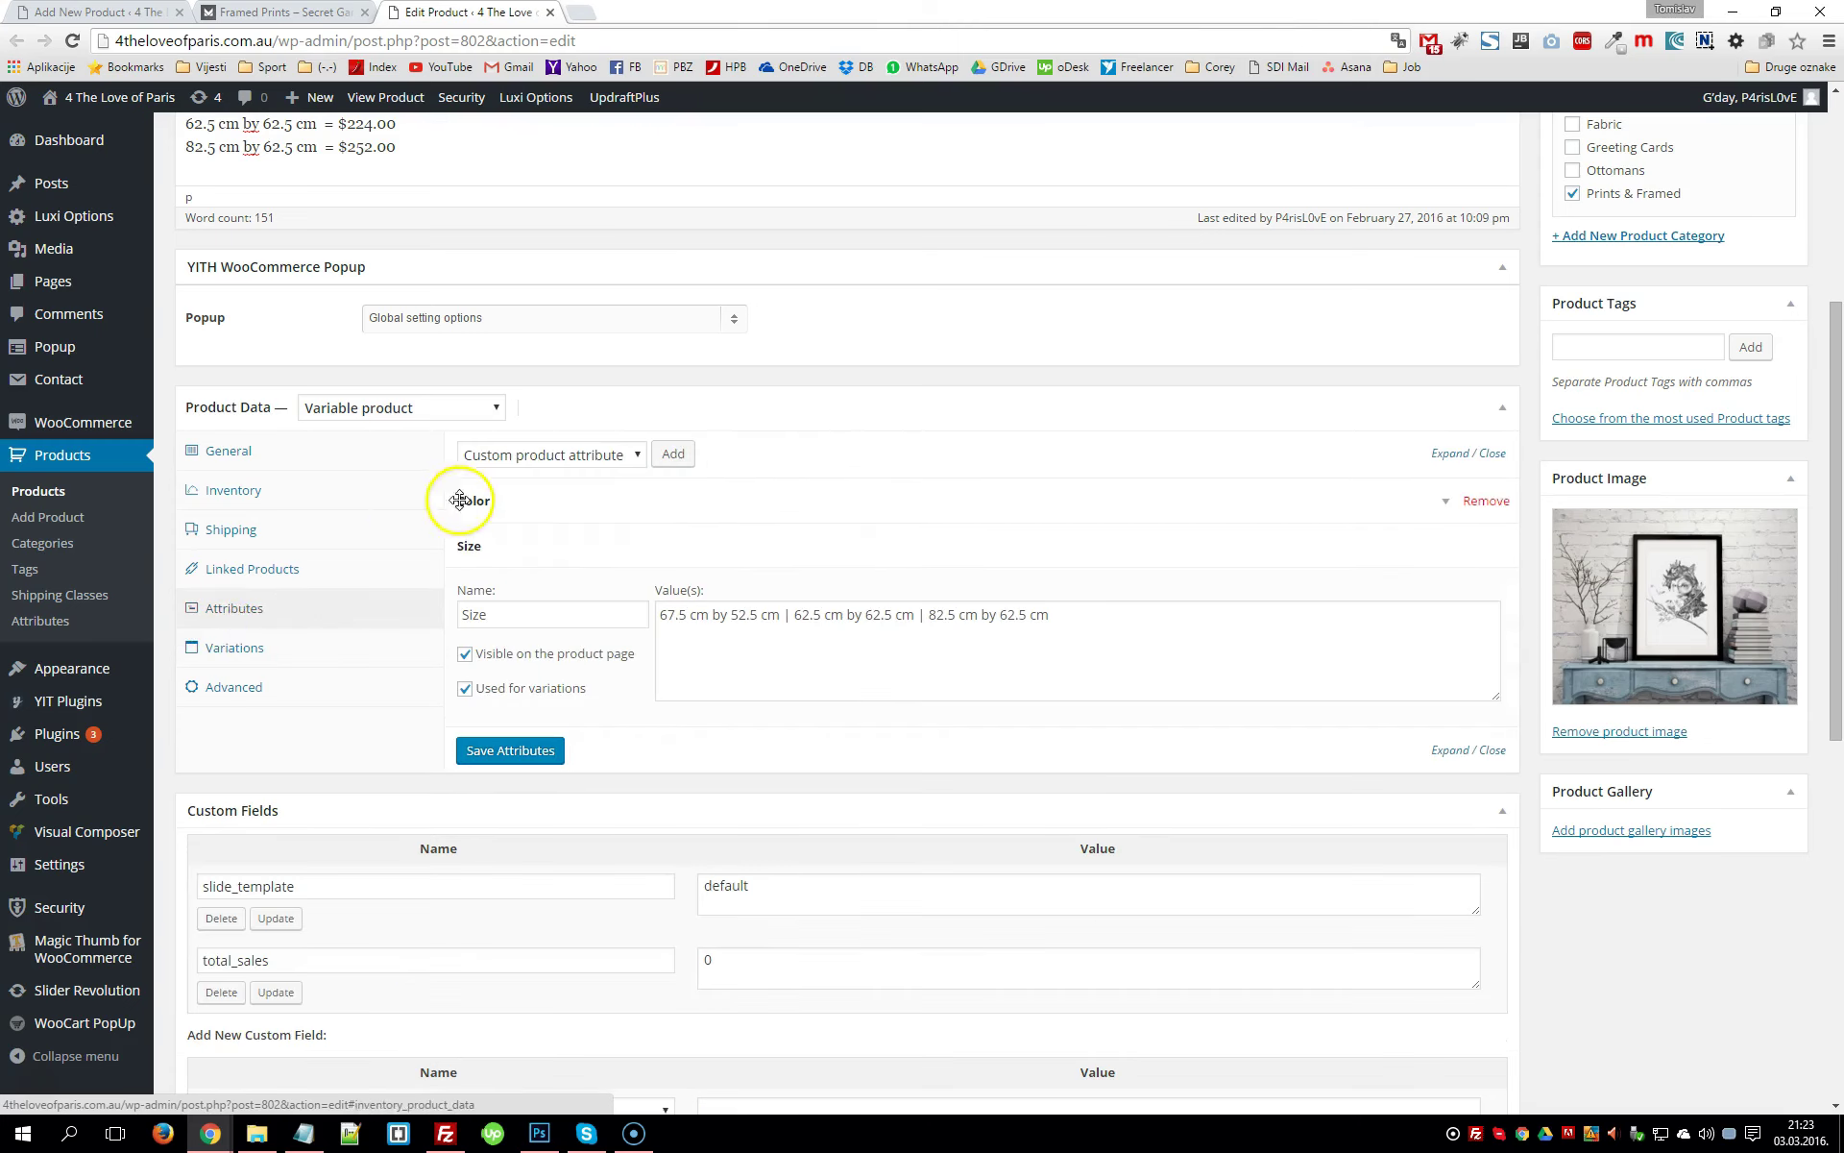
click(267, 648)
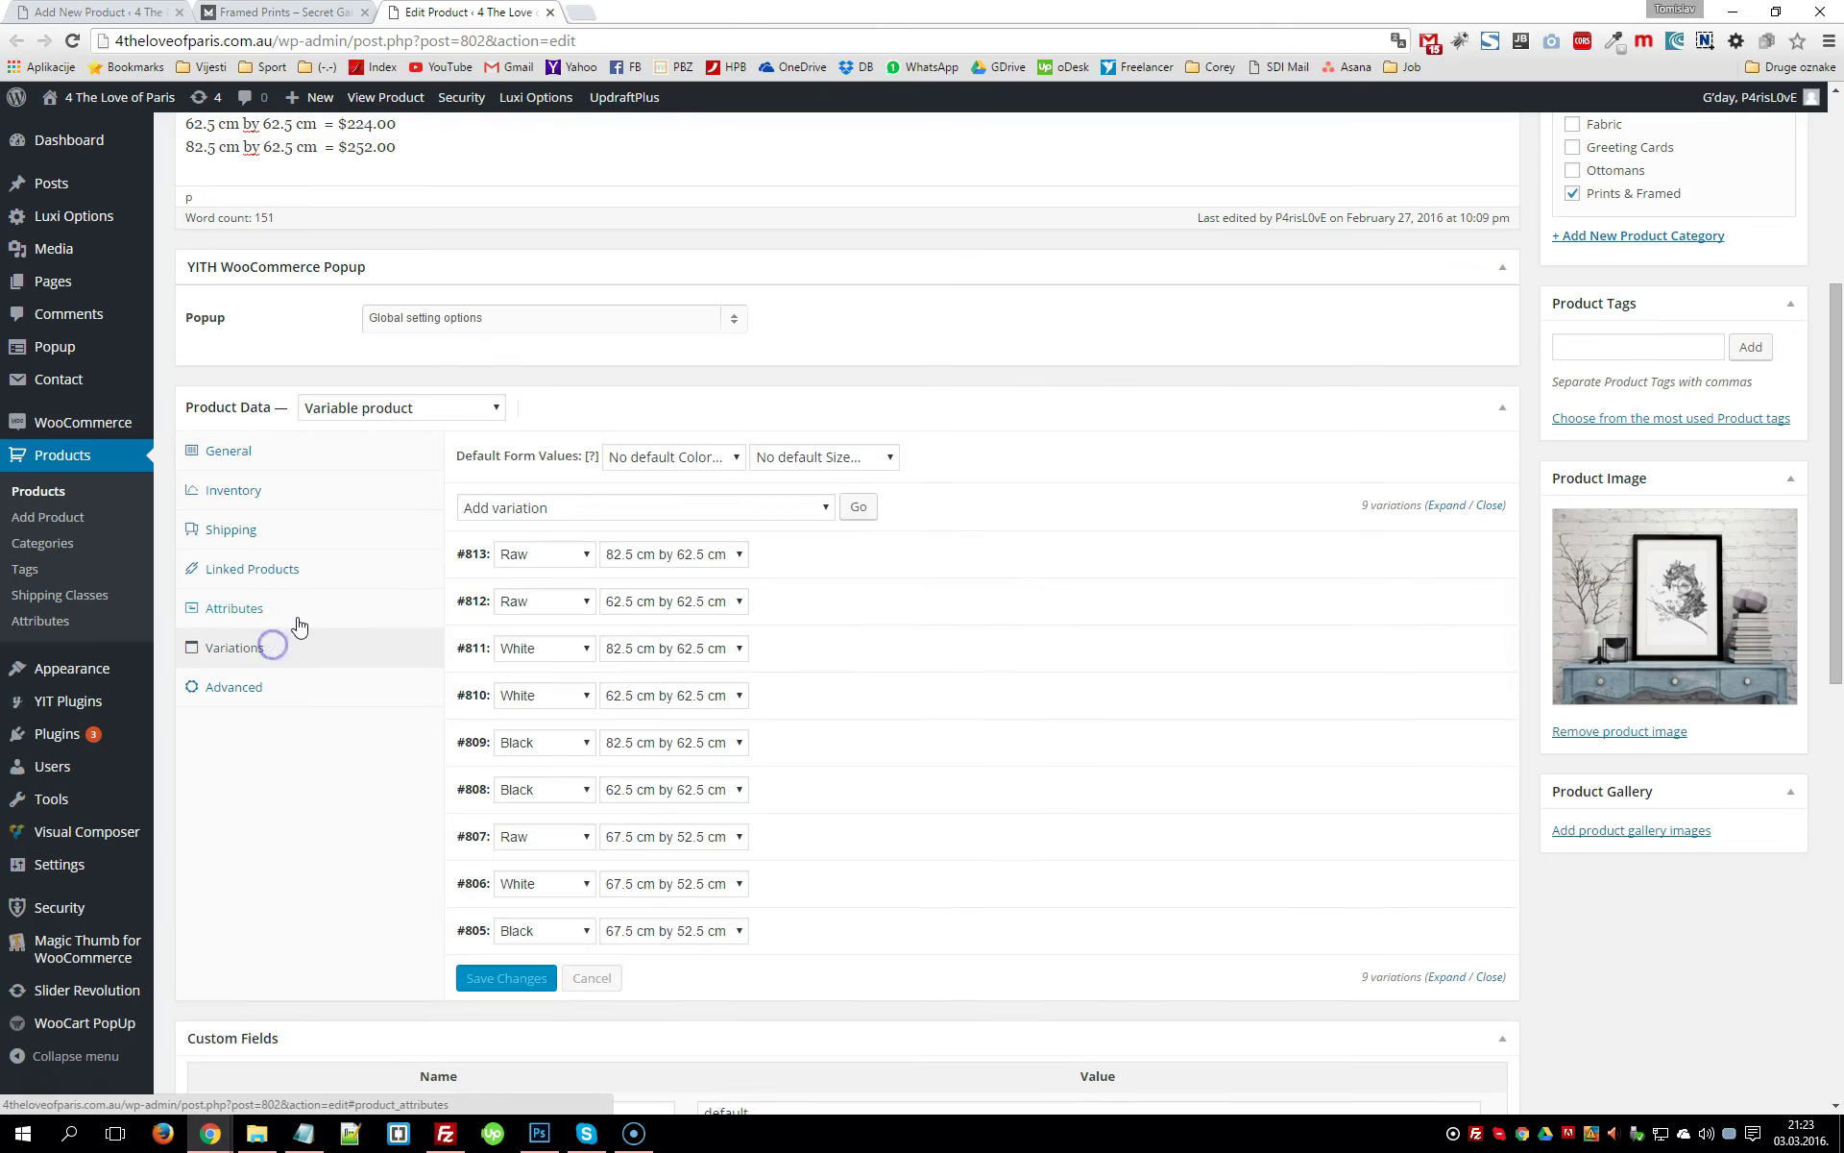
click(628, 512)
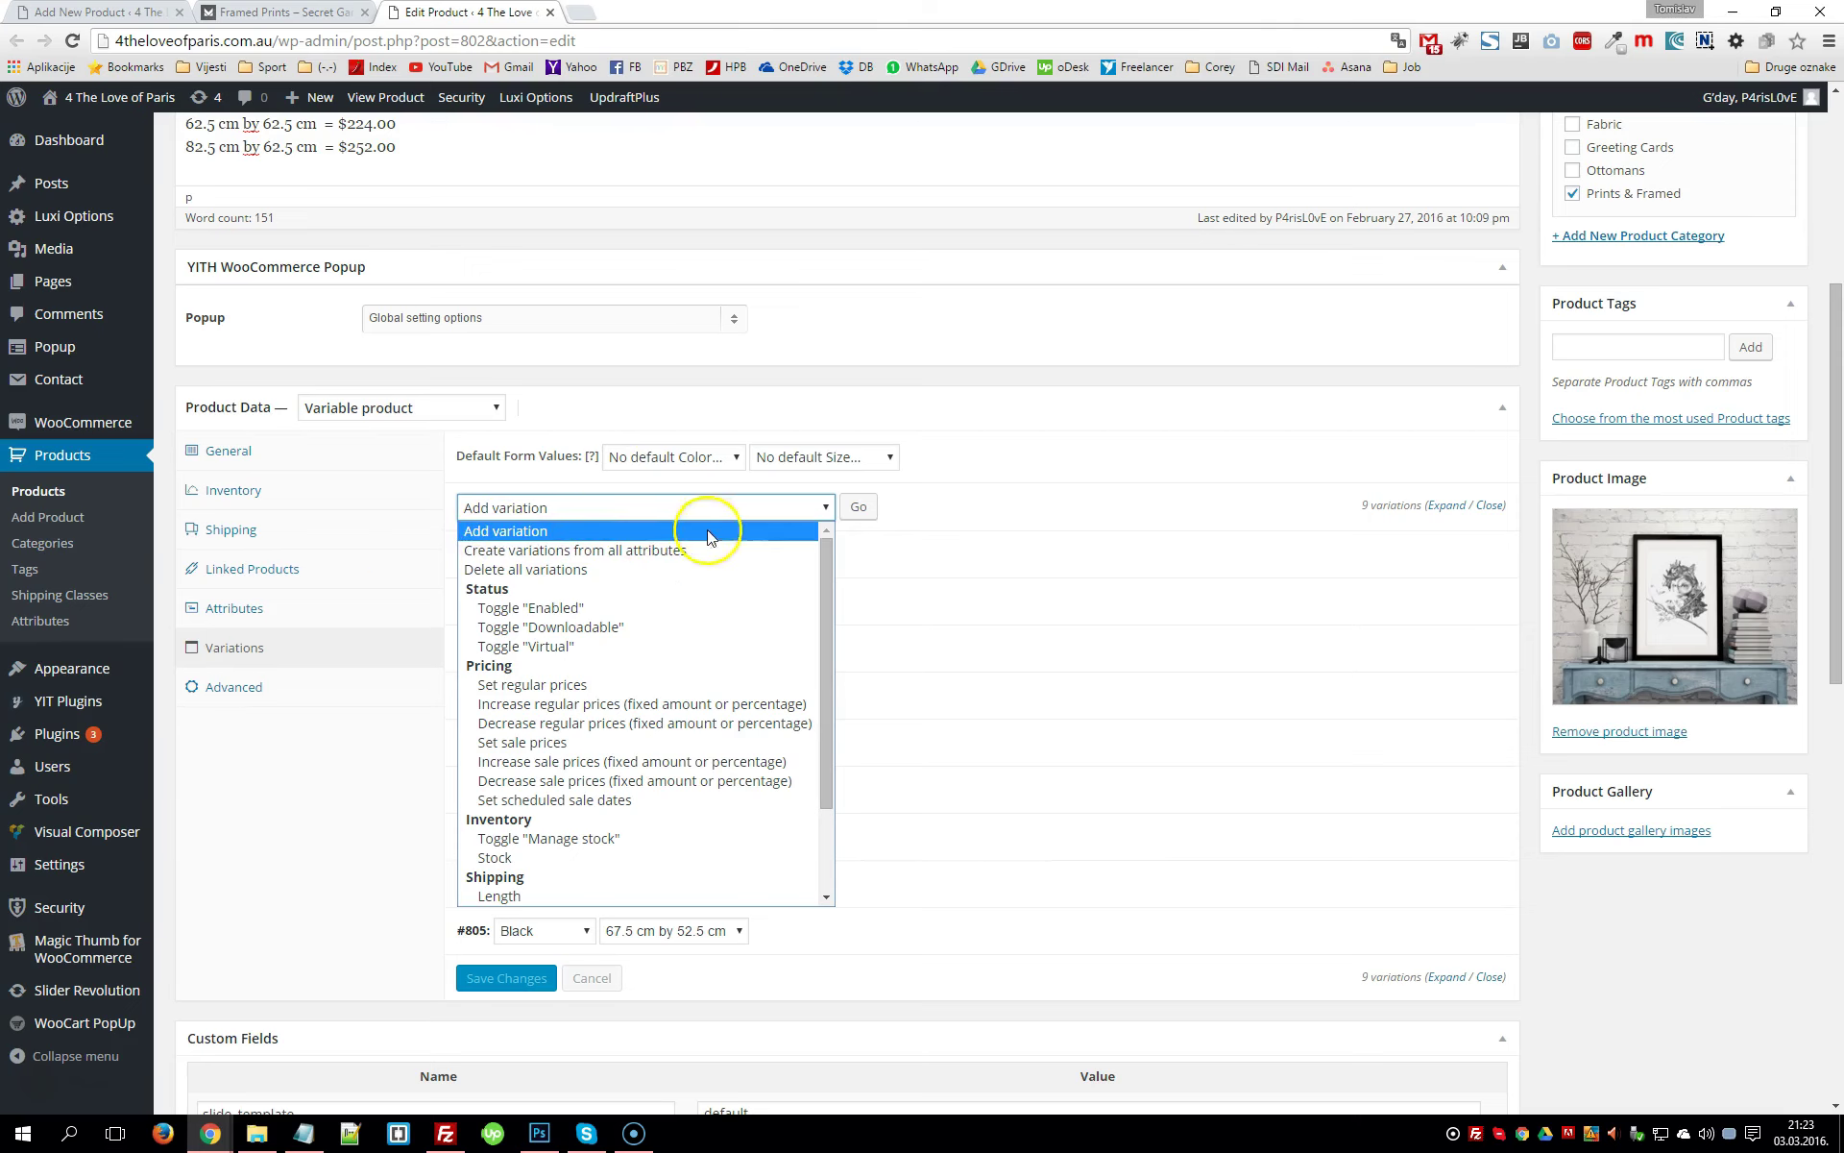
click(1032, 426)
click(1032, 425)
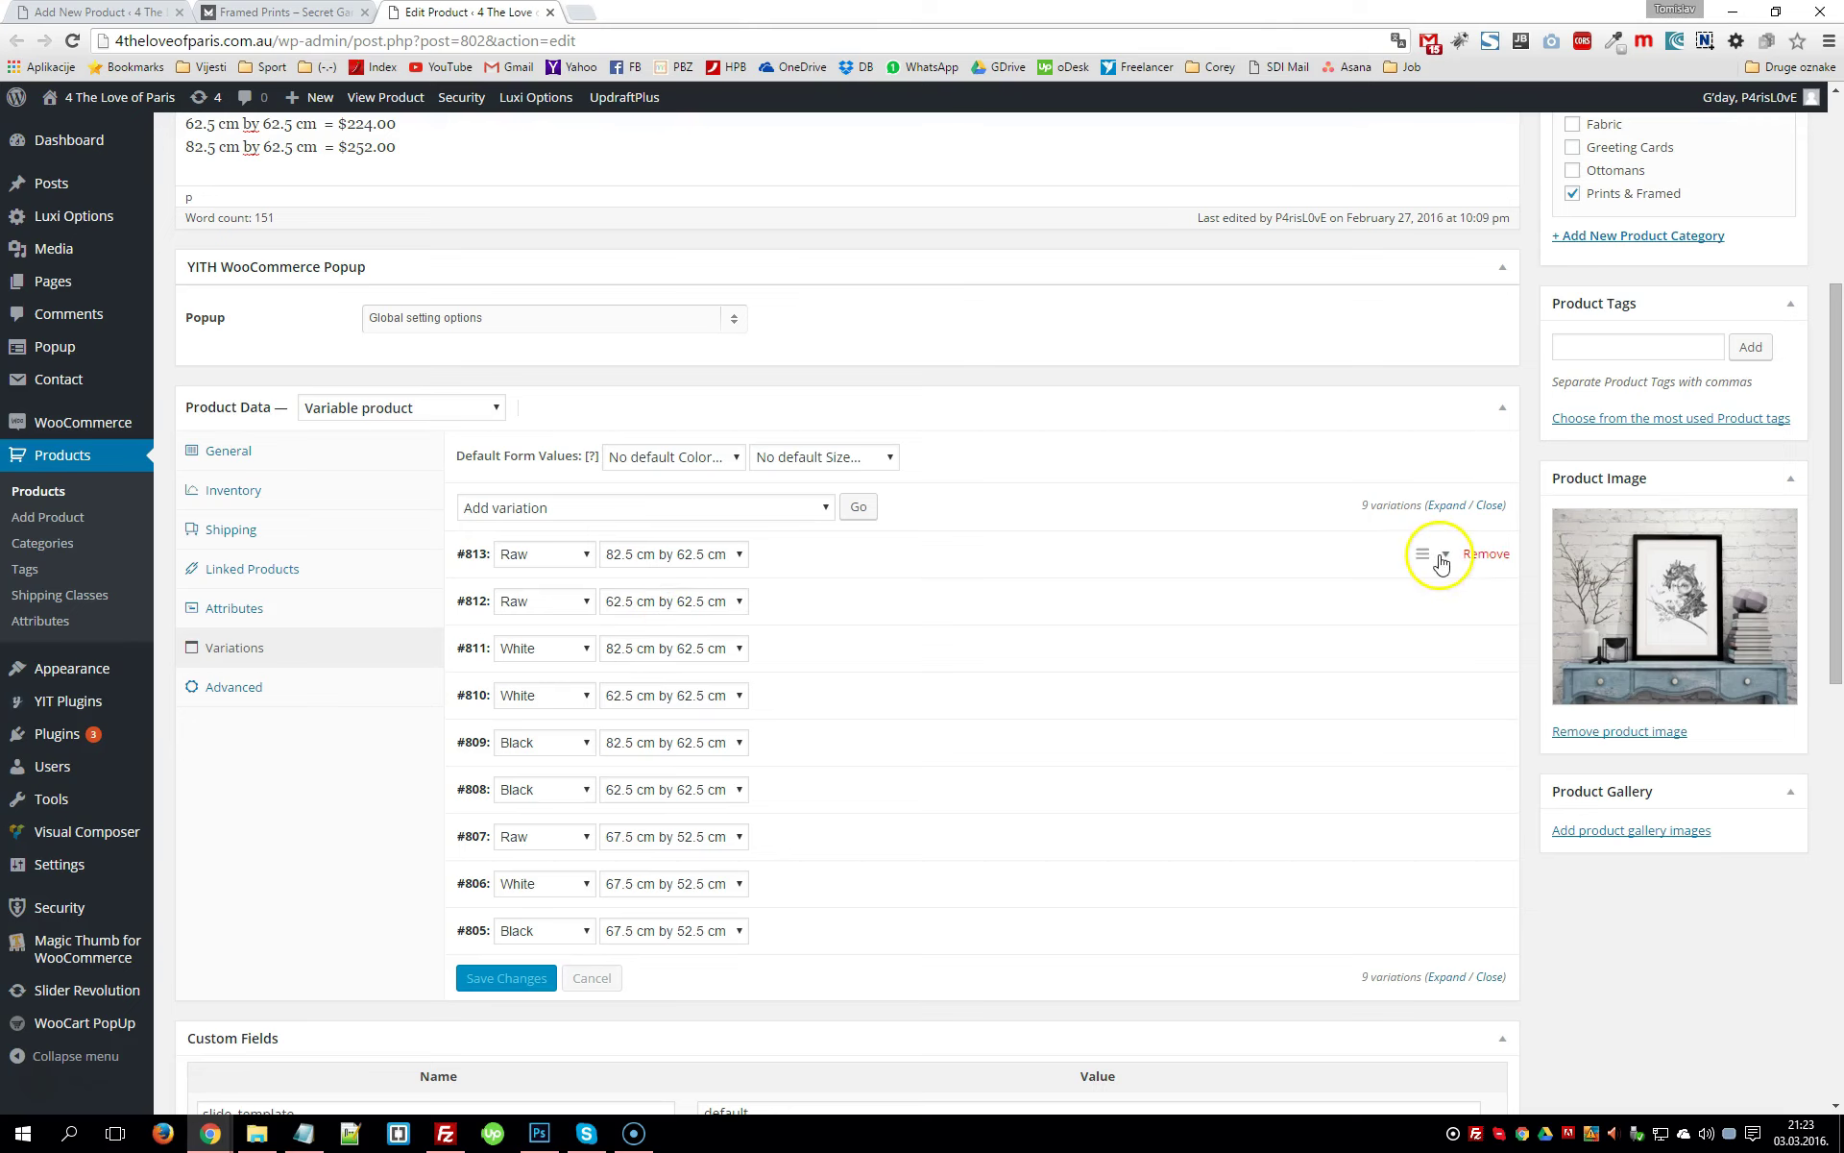
Expand the Raw, 82.5 cm by 62.5 cm variation and examine its image, SKU, price and stock settings
click(1447, 556)
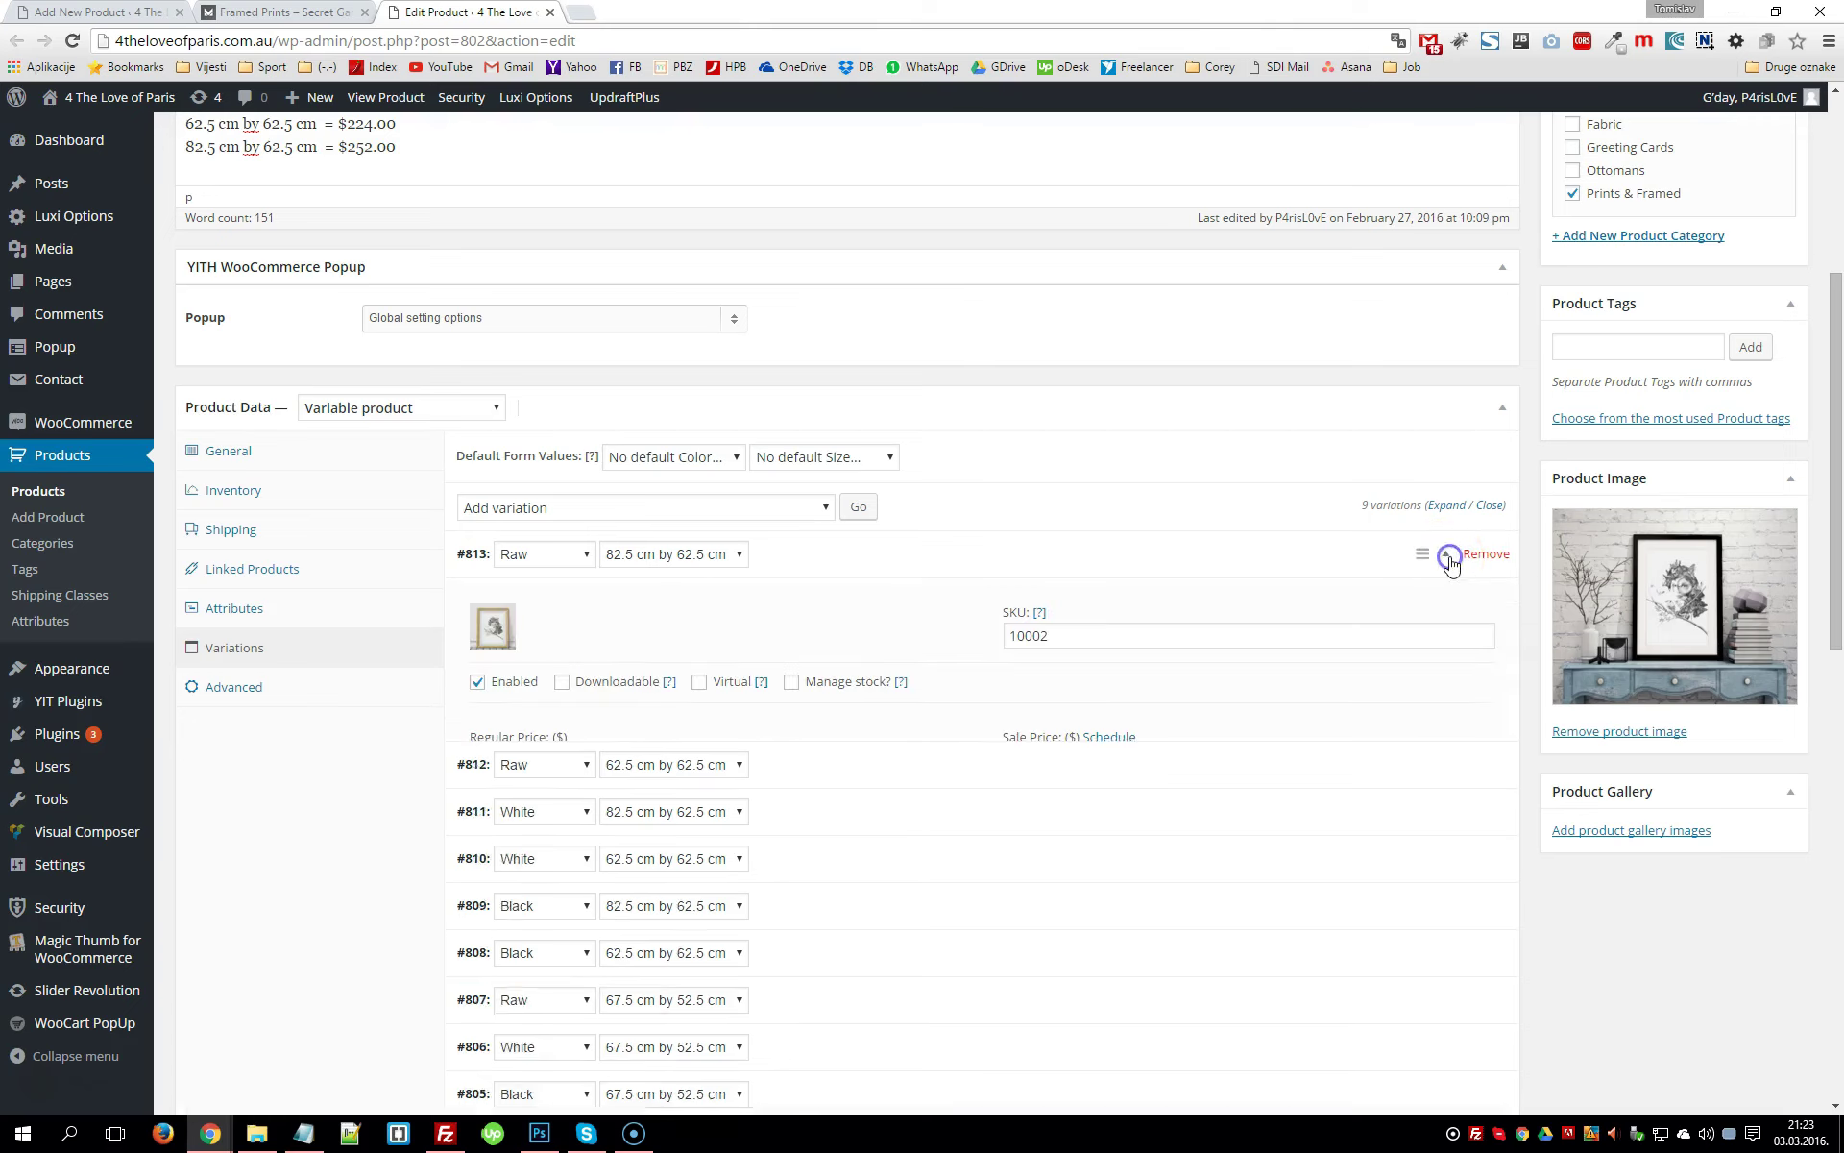
scroll(1451, 564, down, 1)
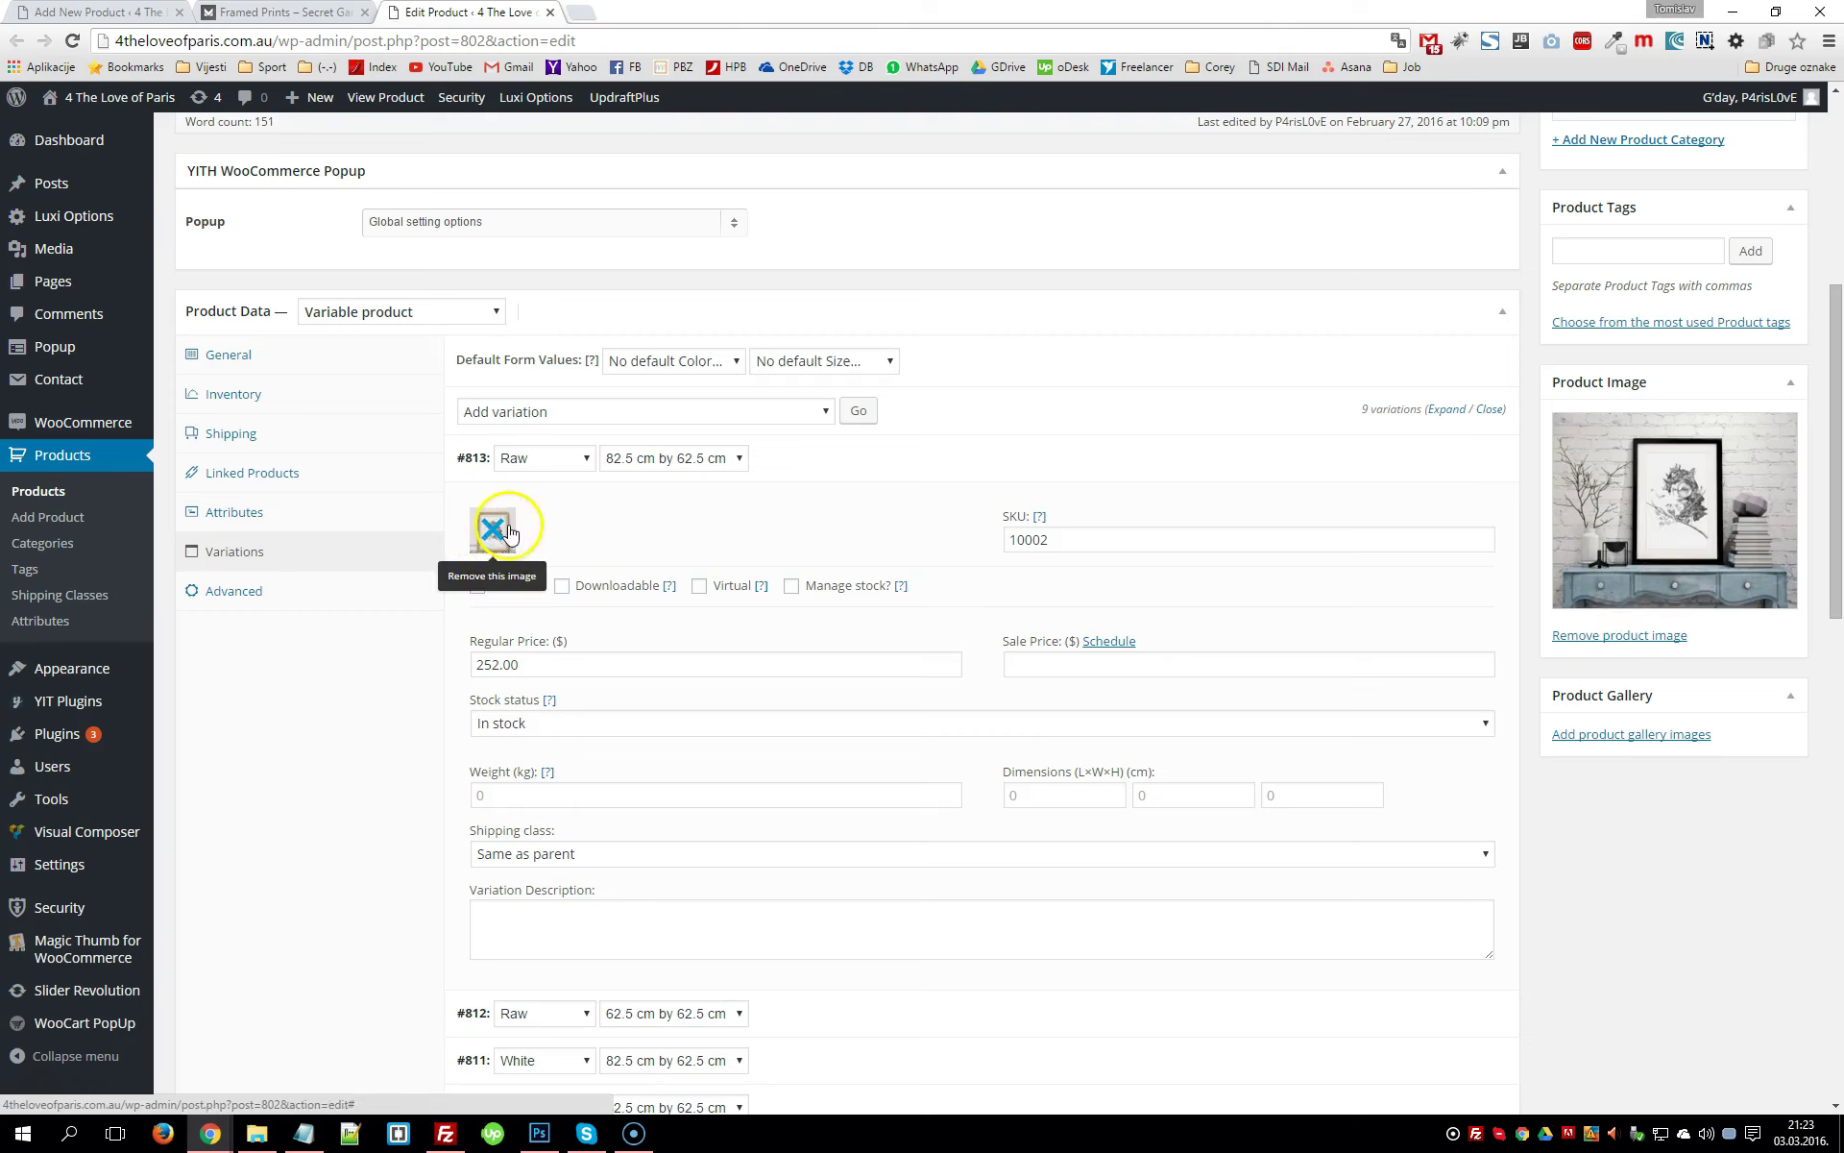
On the live Framed Prints product page, choose color Raw and size 67.5 cm by 52.5 cm to check the variation's image and price
click(294, 16)
click(1229, 636)
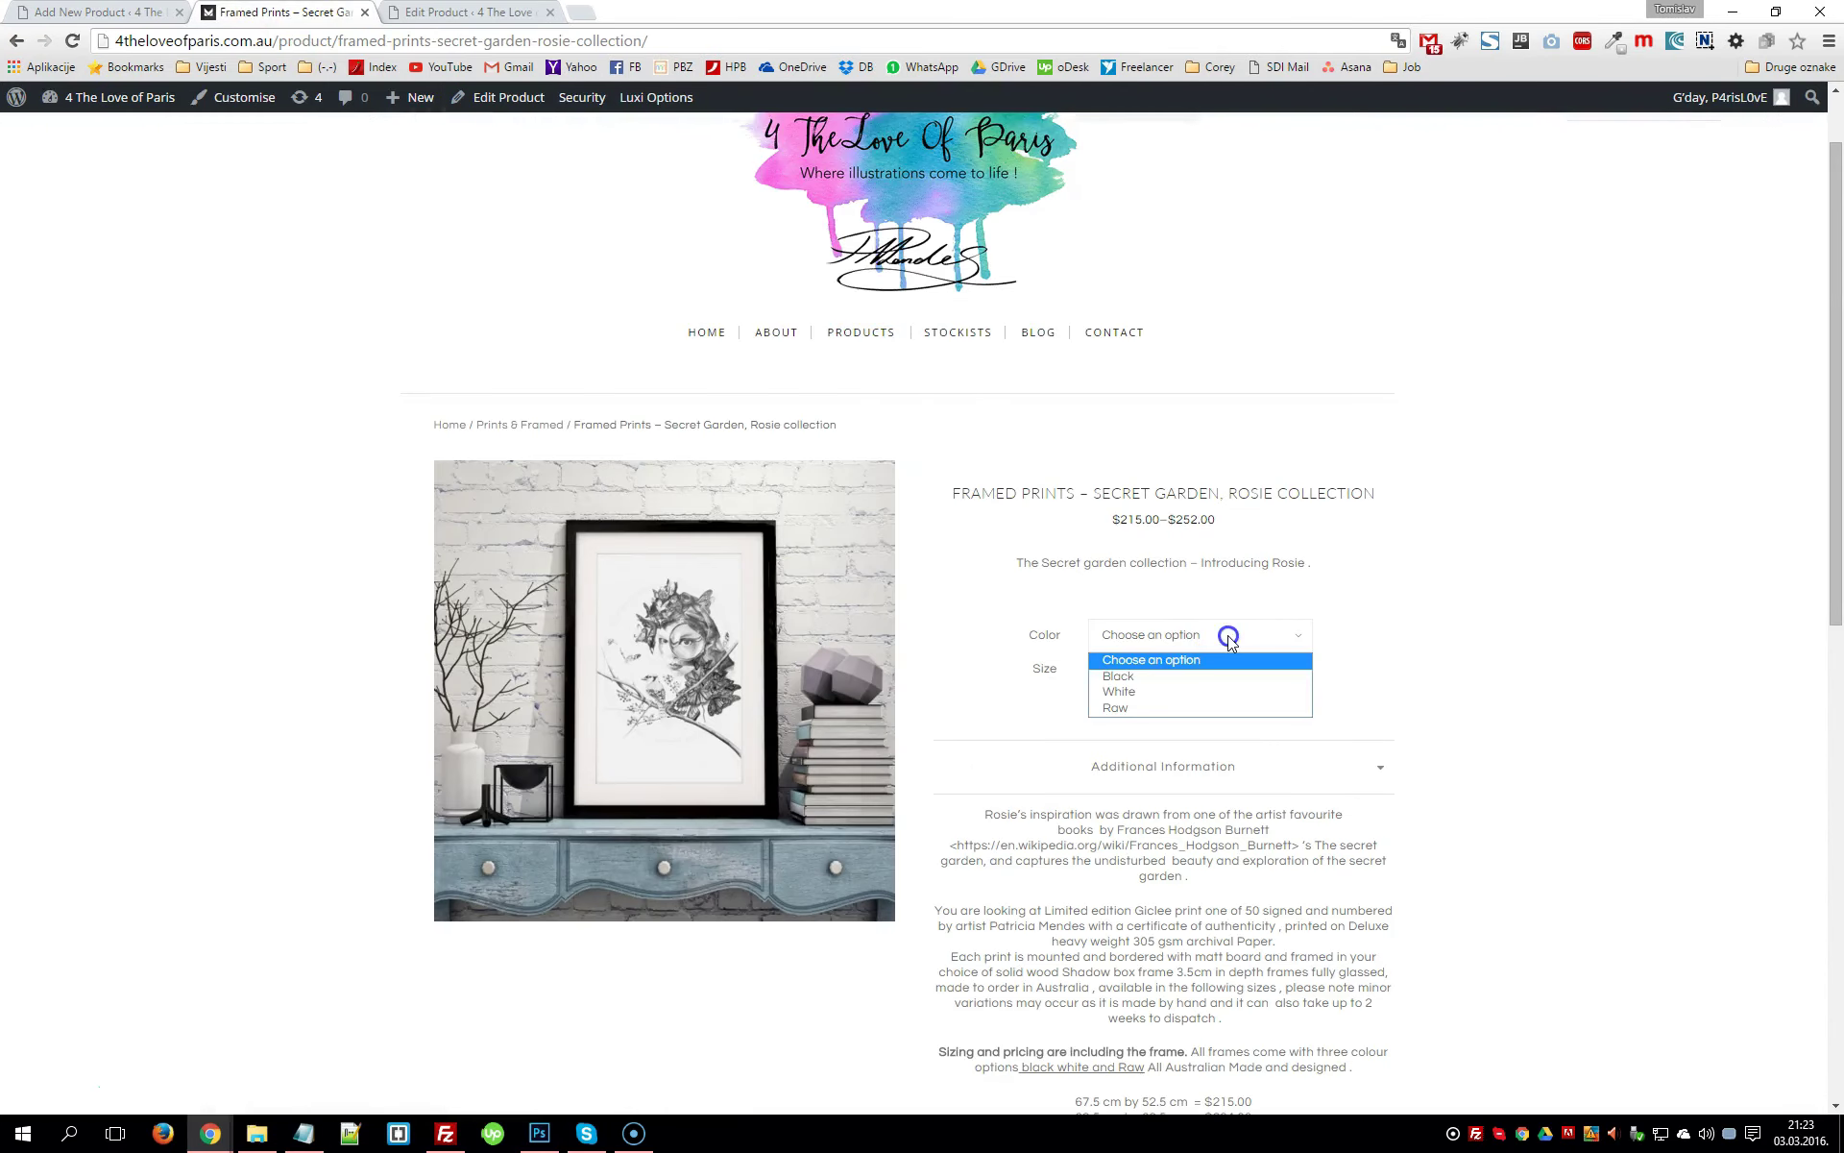
click(1117, 708)
click(1135, 667)
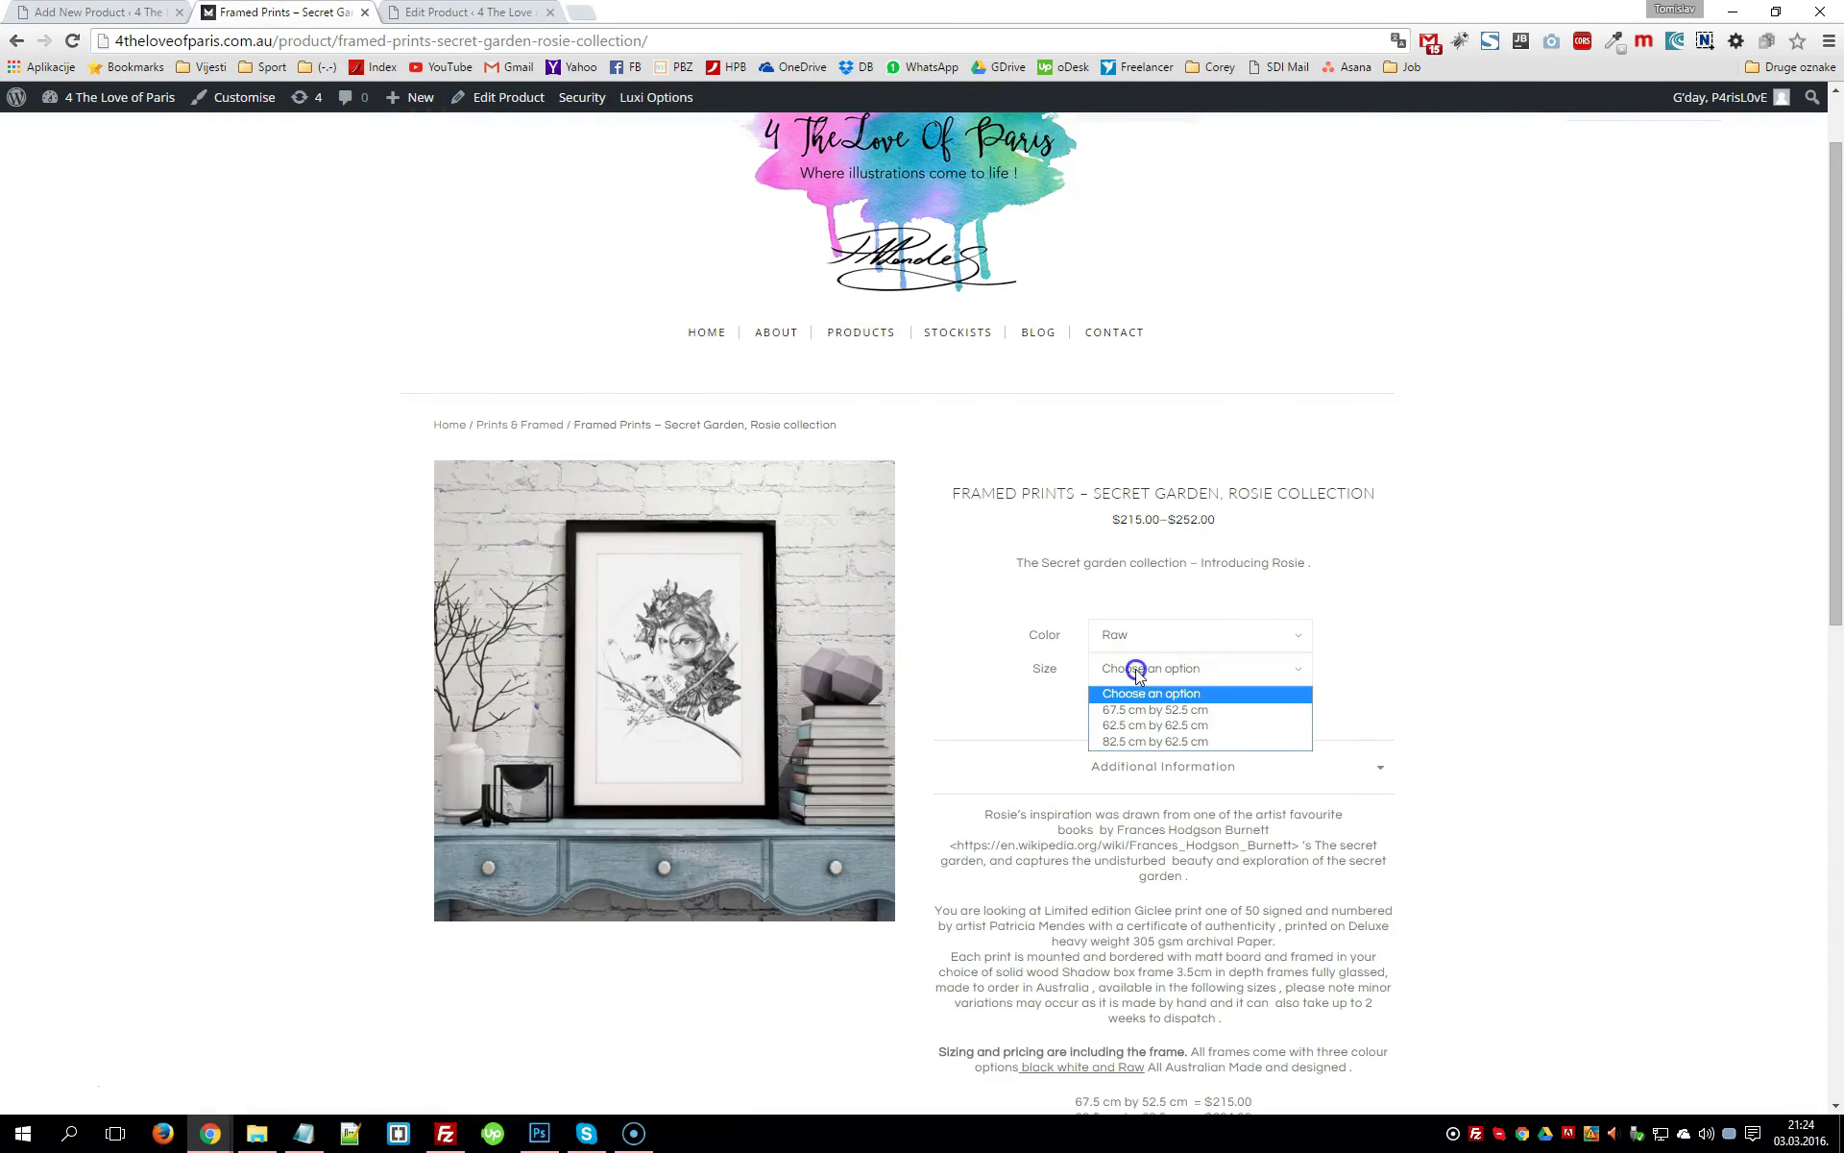
click(1141, 711)
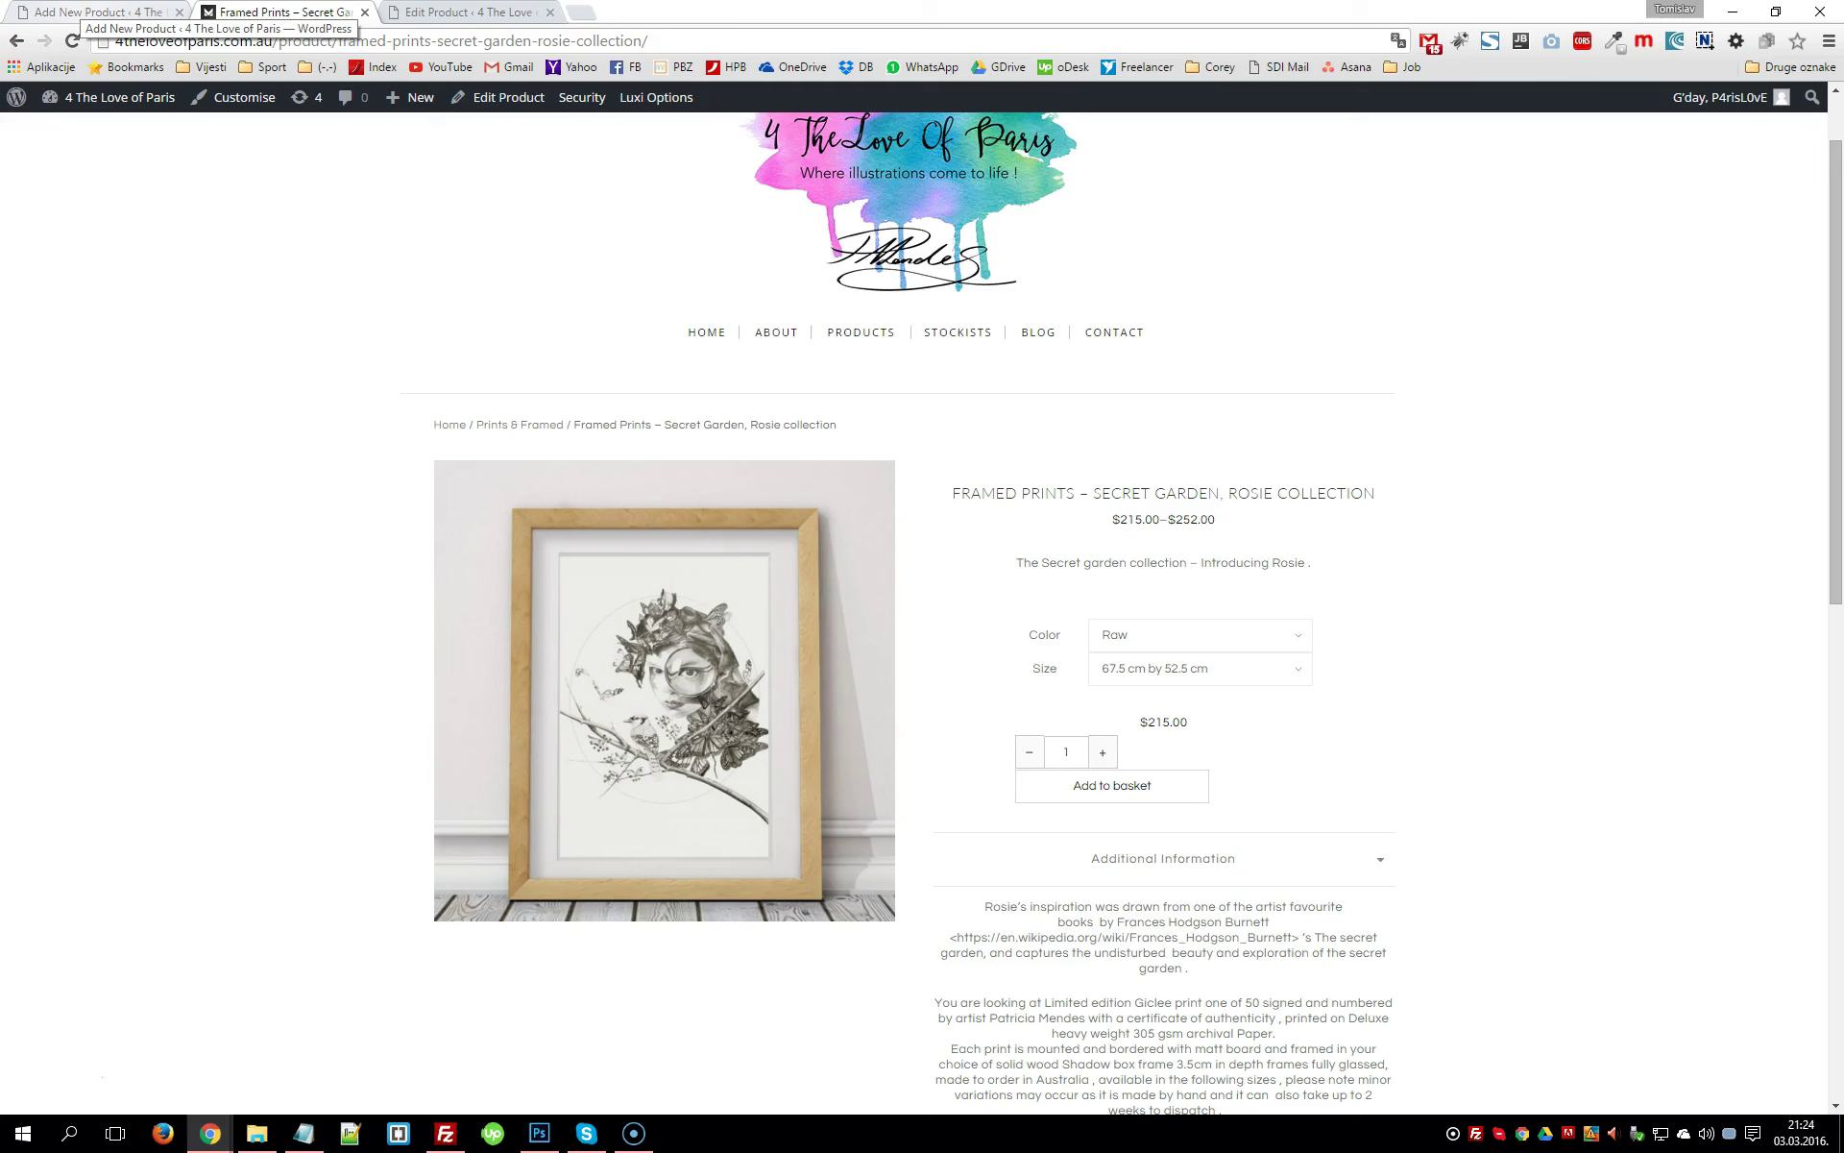
Look over the Black variation's fields in the new product draft and return to the existing framed-print product
click(96, 12)
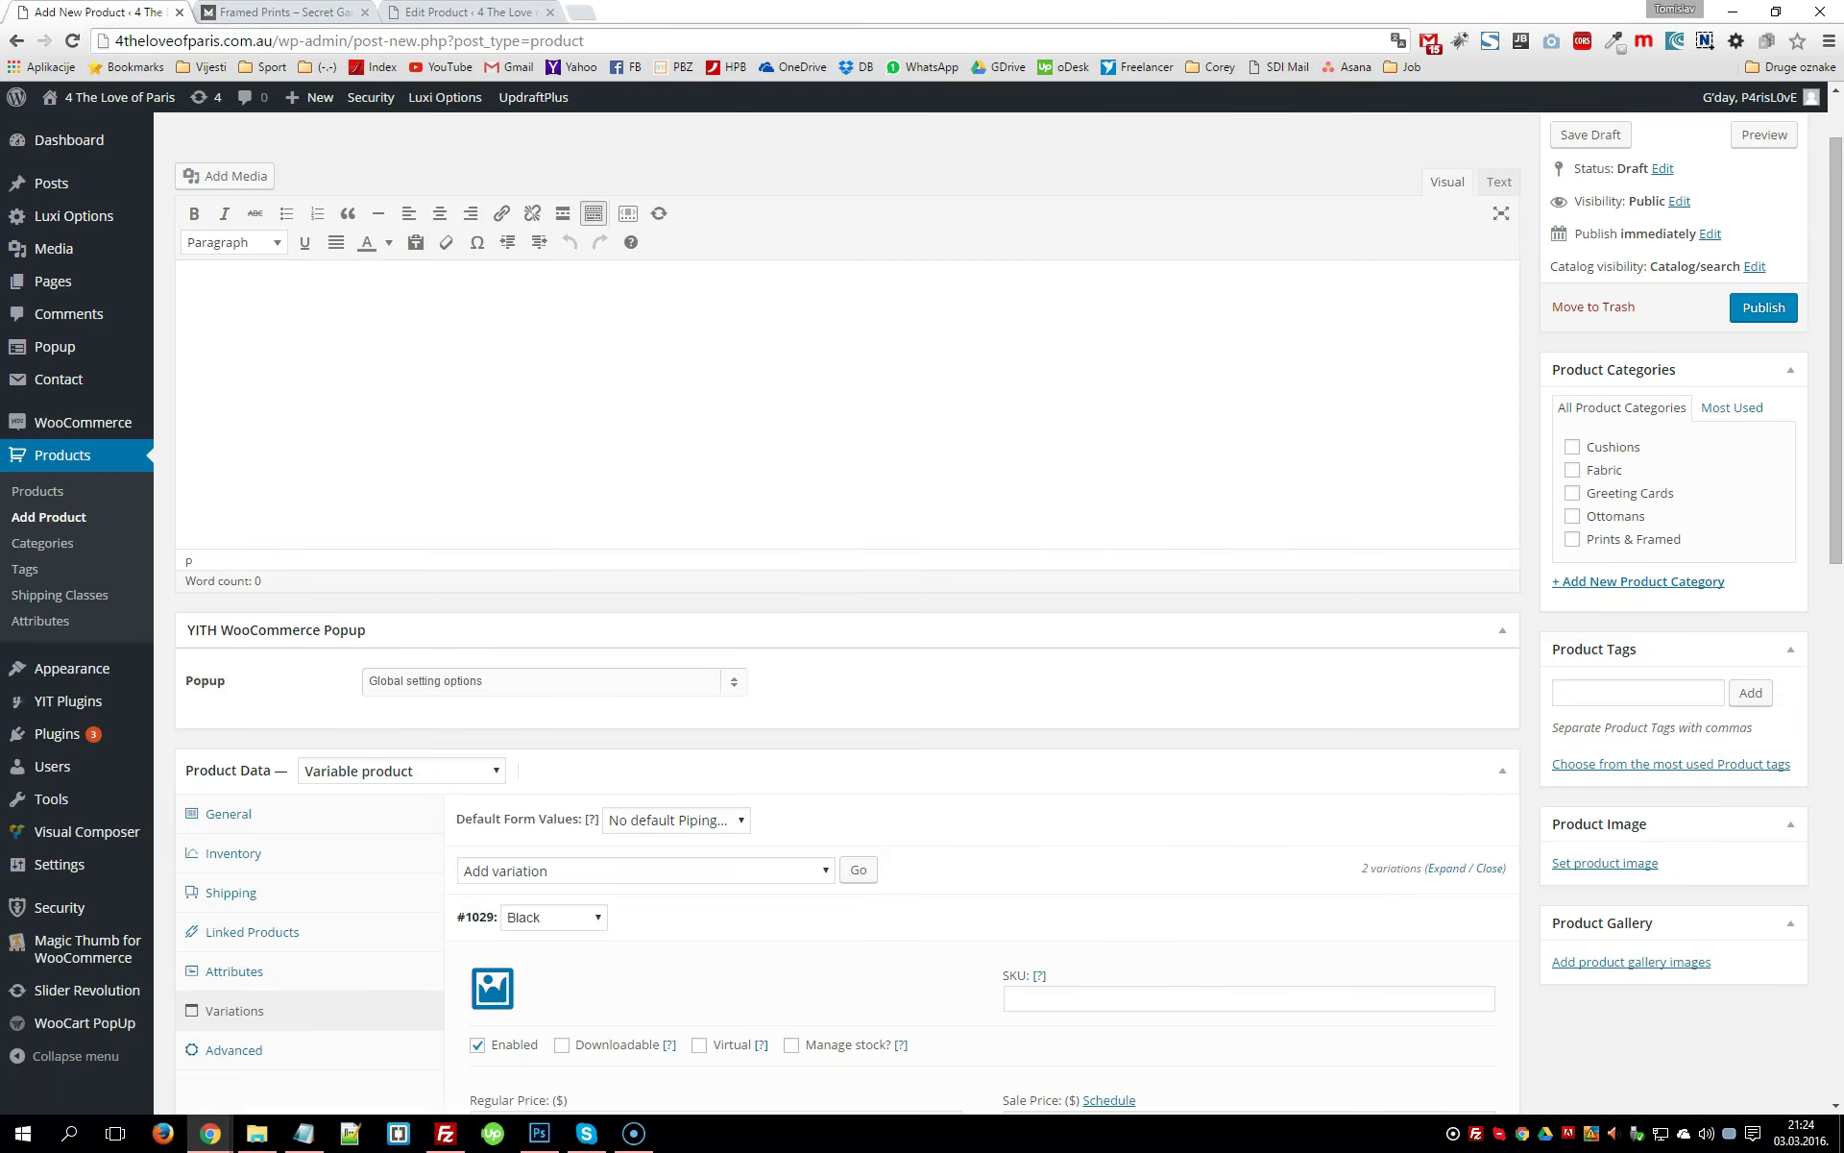
scroll(650, 477, down, 5)
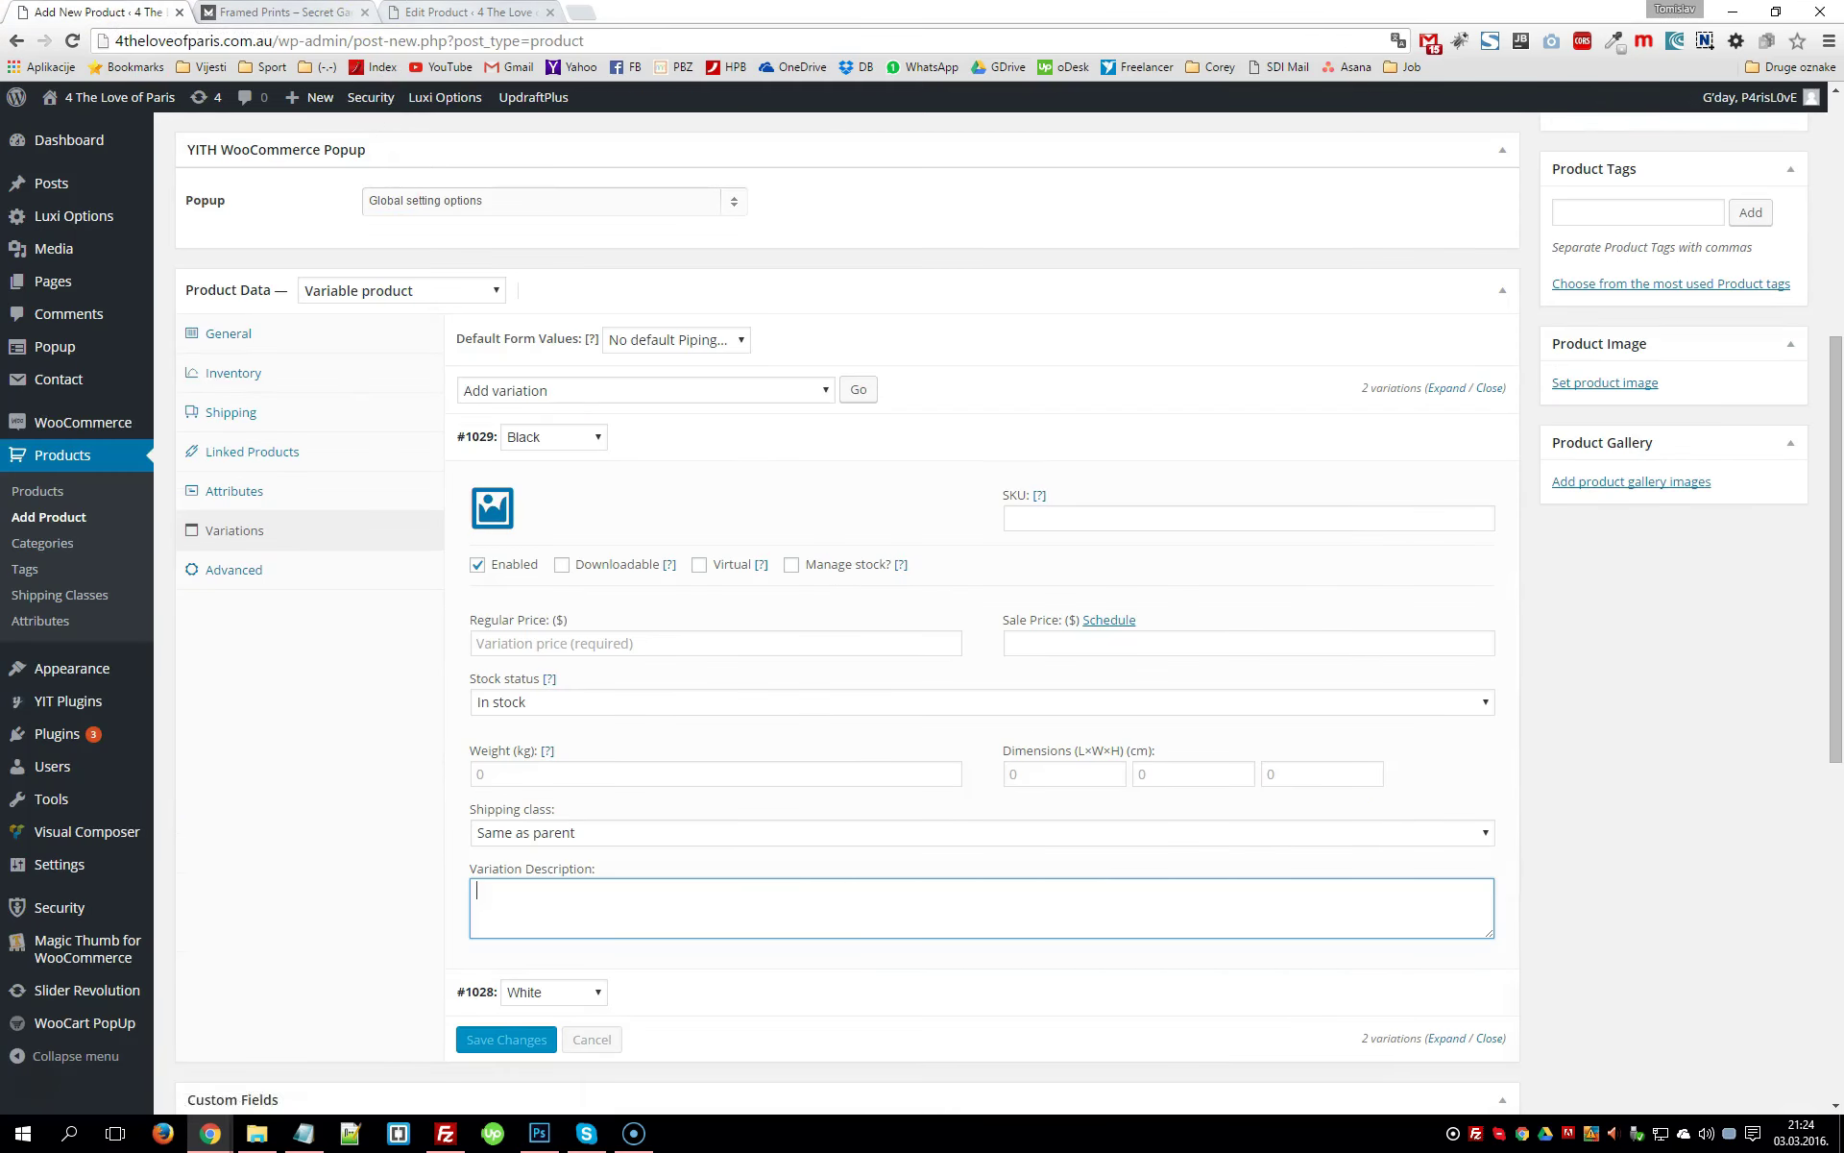
click(461, 12)
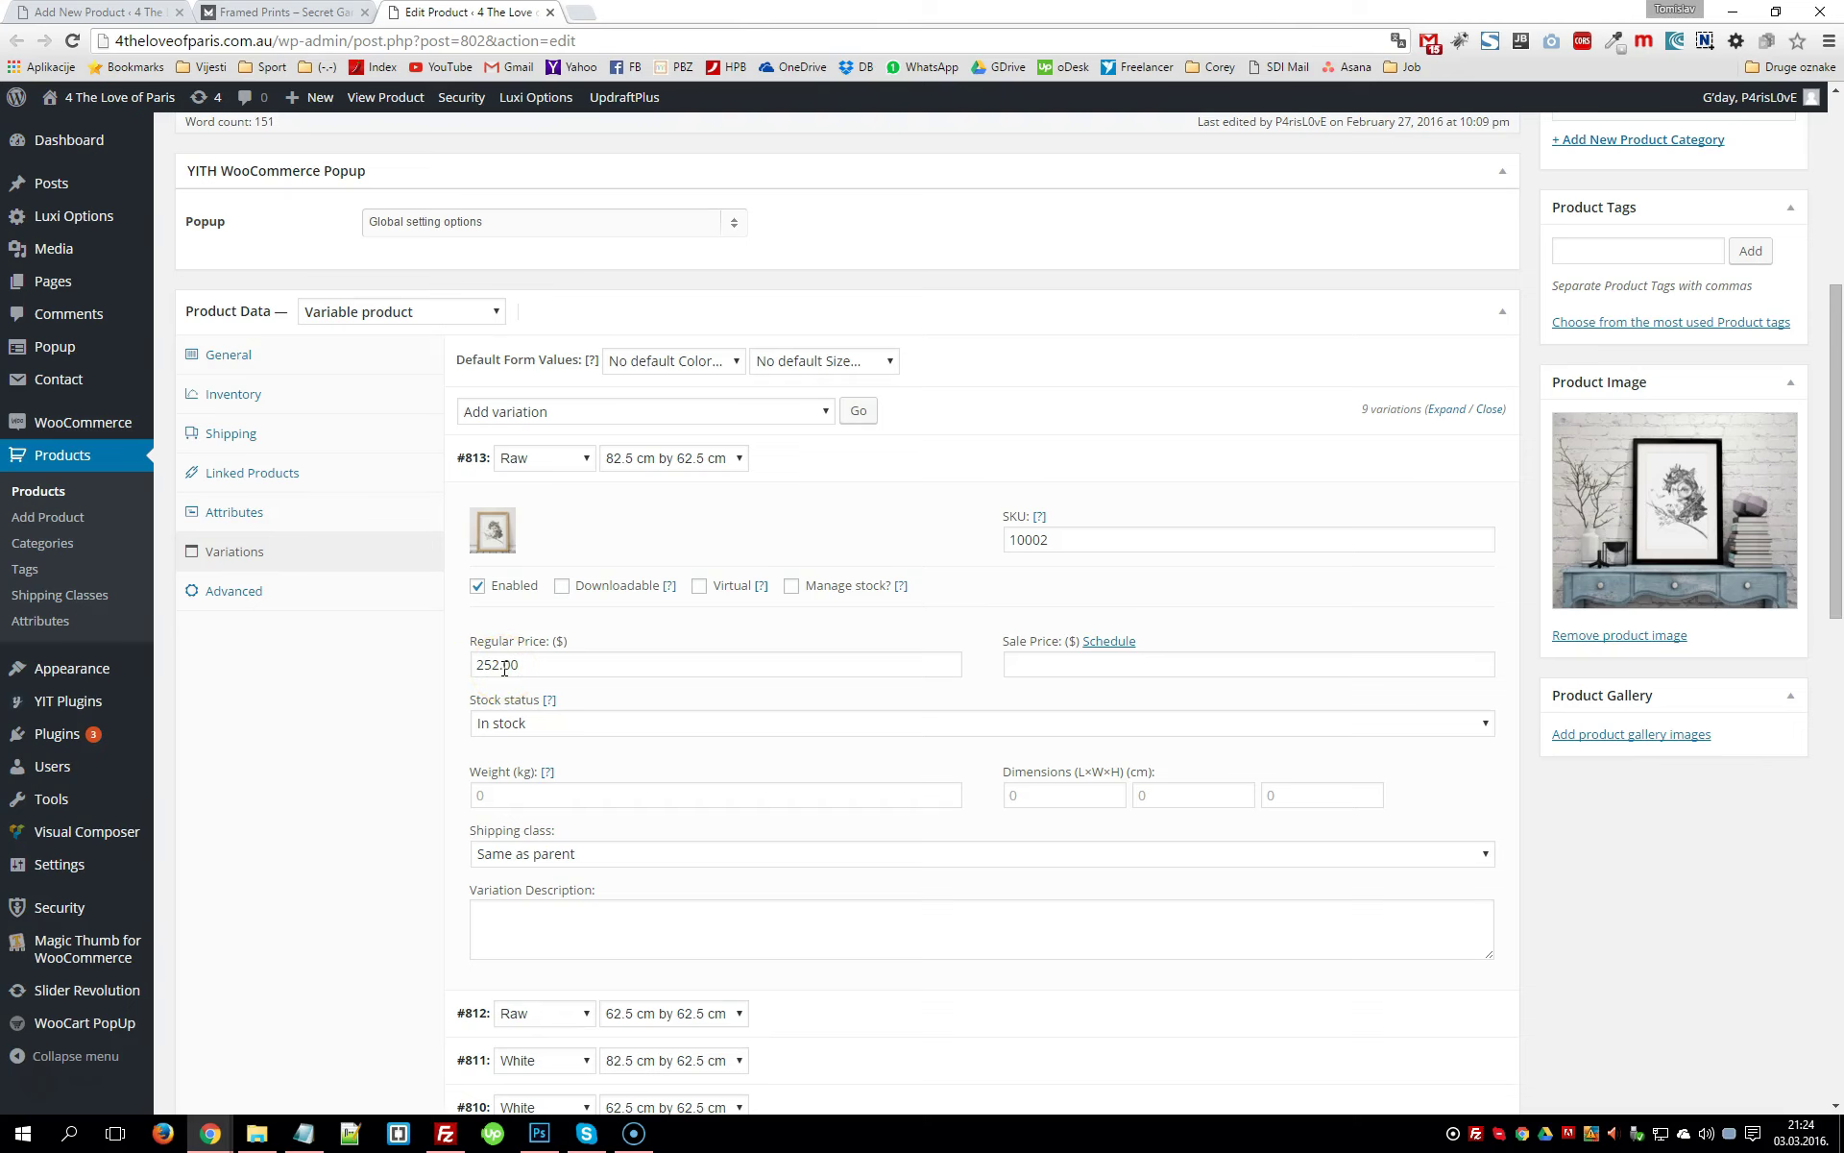
Expand the Raw, 62.5 cm by 62.5 cm variation, examine its image, SKU and price, and collapse both open variations
scroll(1359, 503, down, 4)
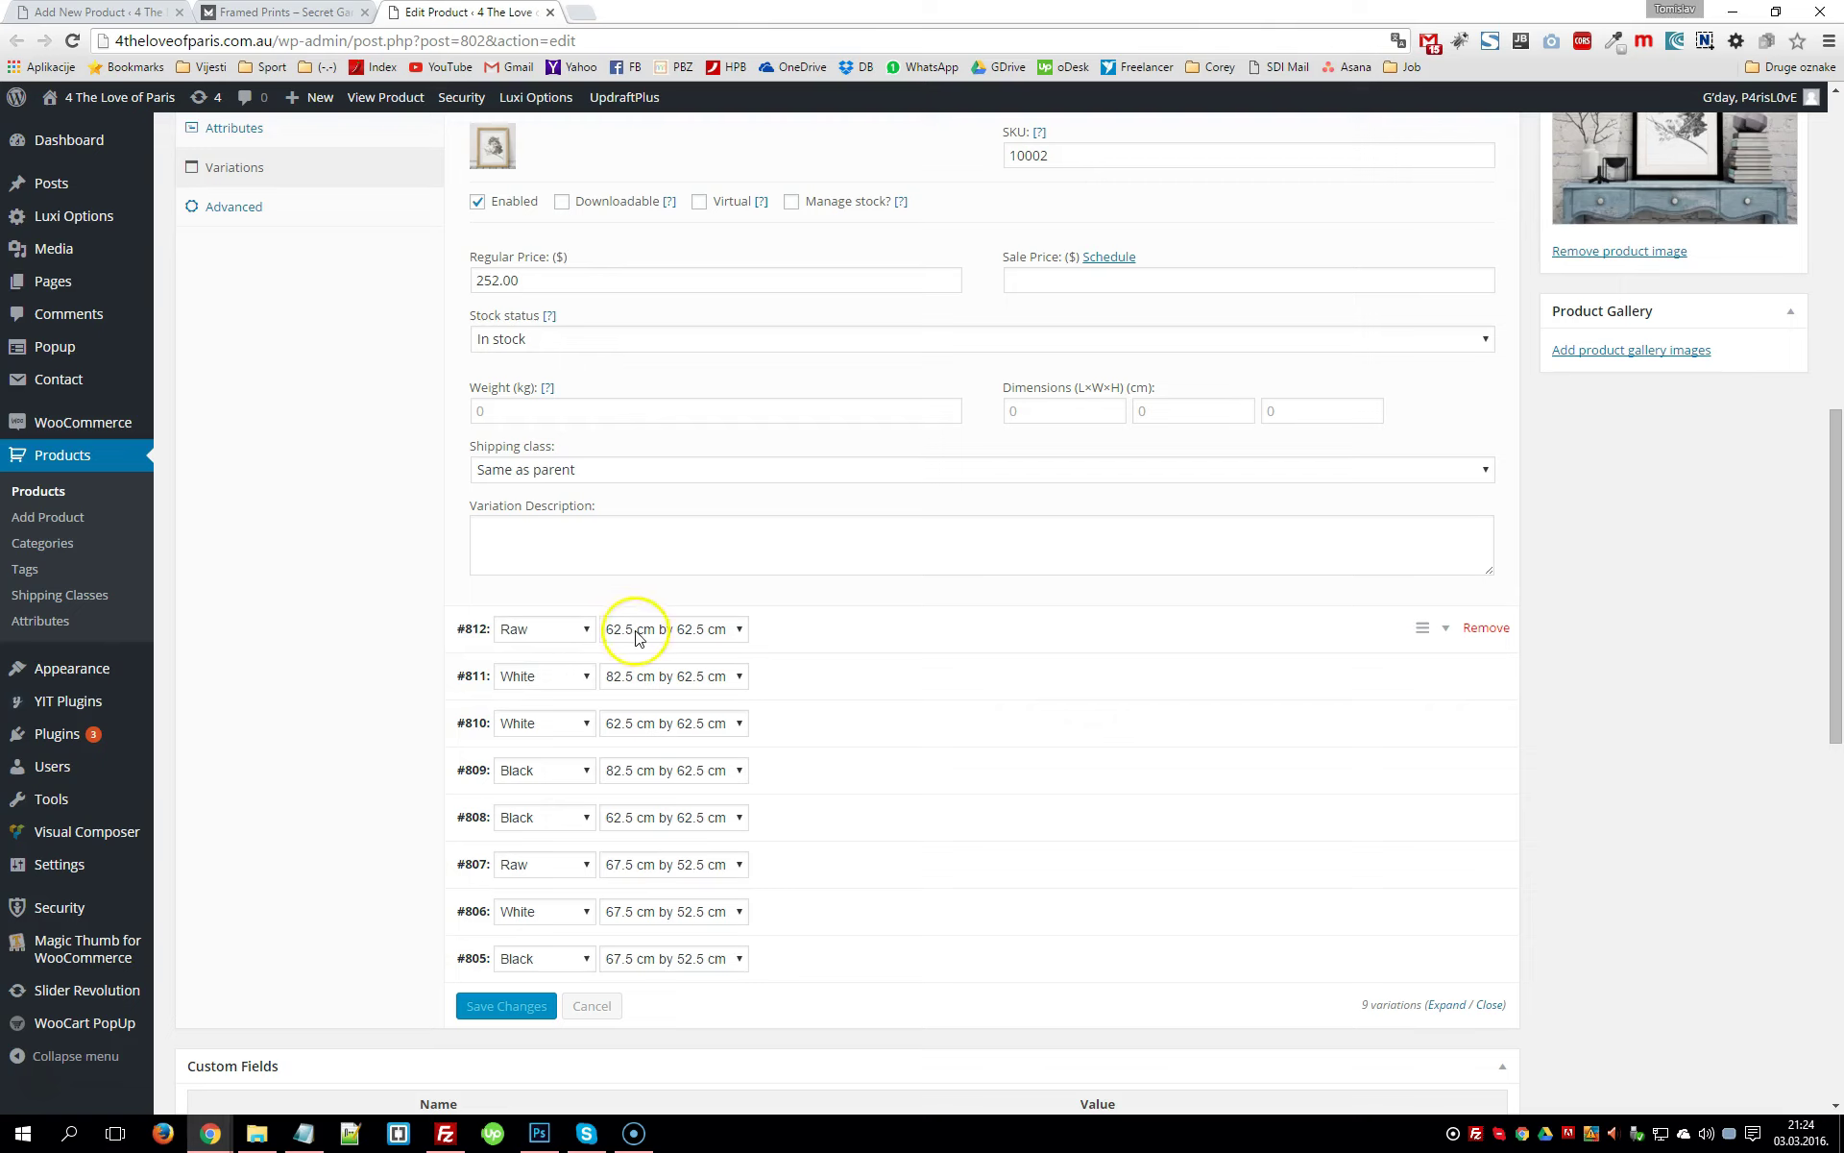
click(1442, 626)
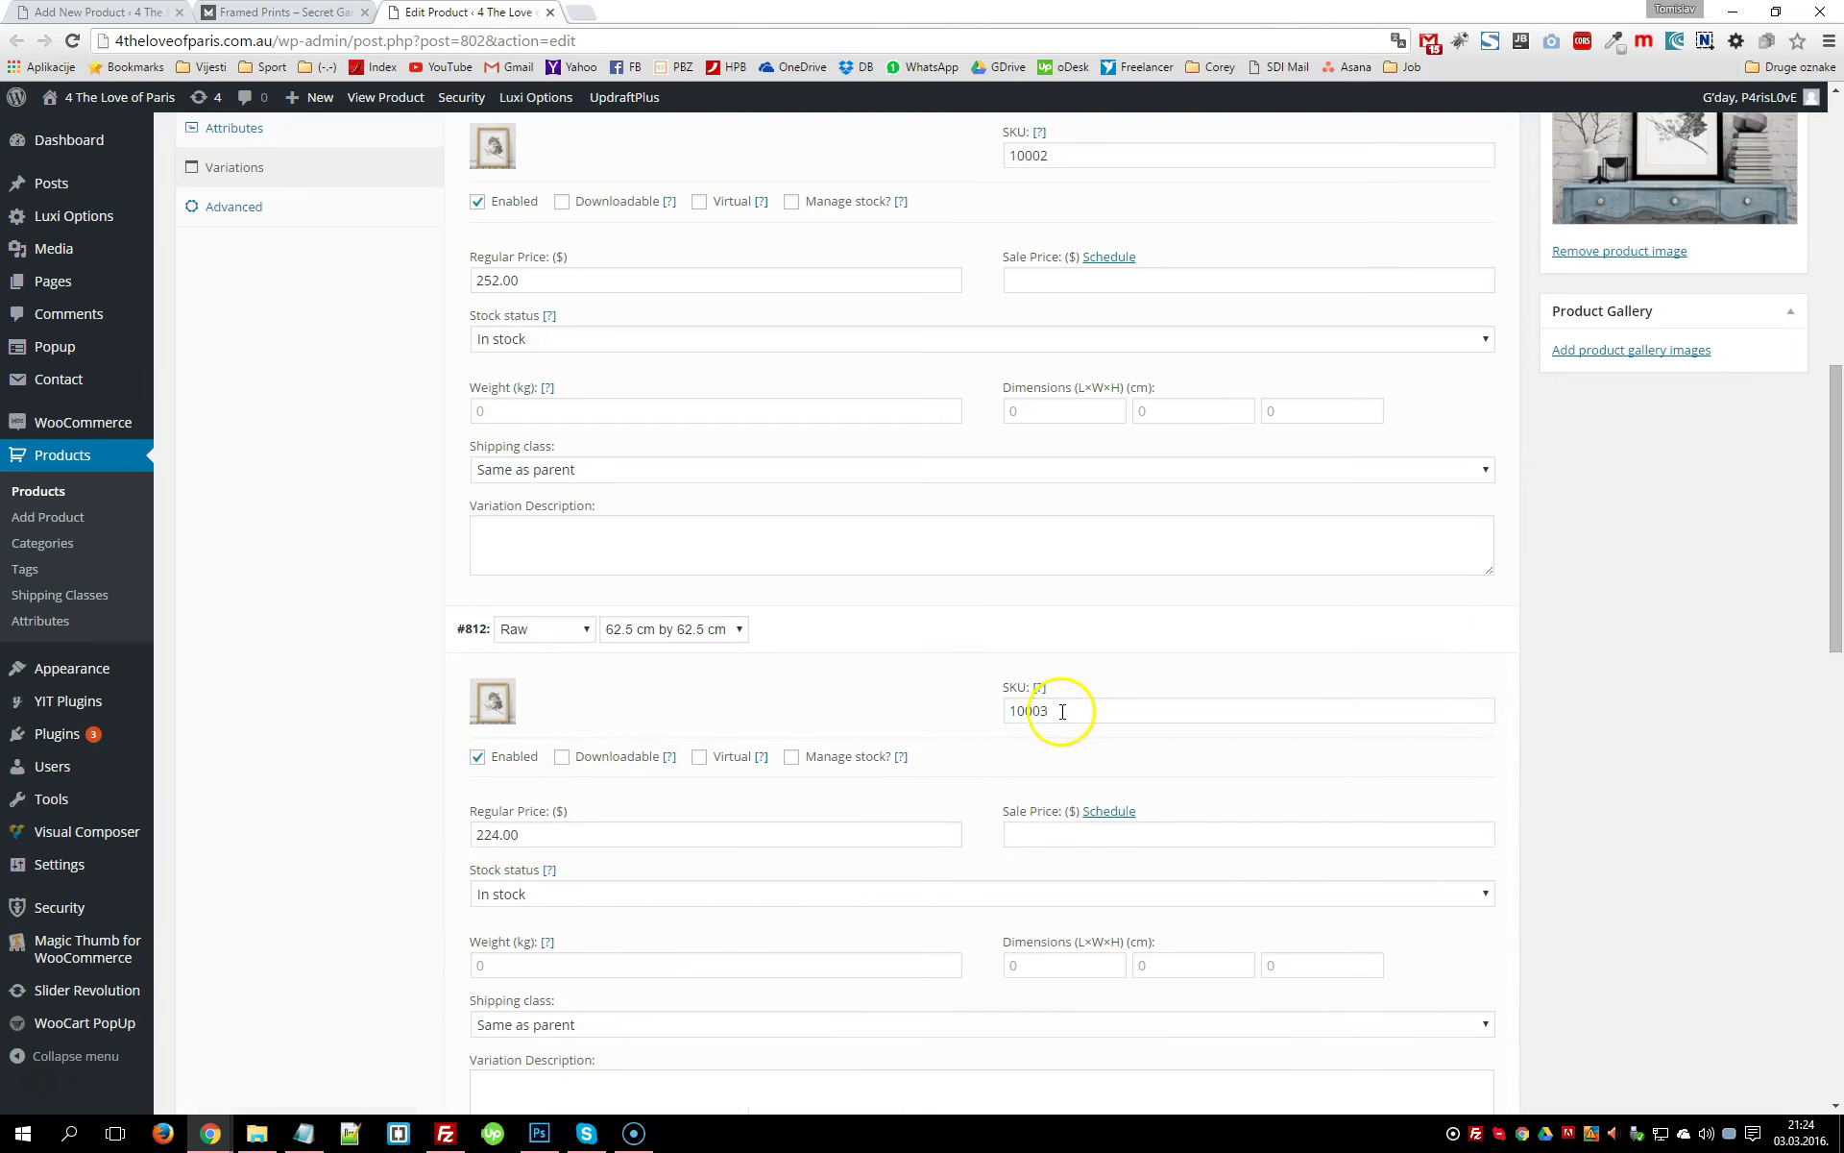
scroll(1062, 711, up, 2)
scroll(1075, 729, down, 3)
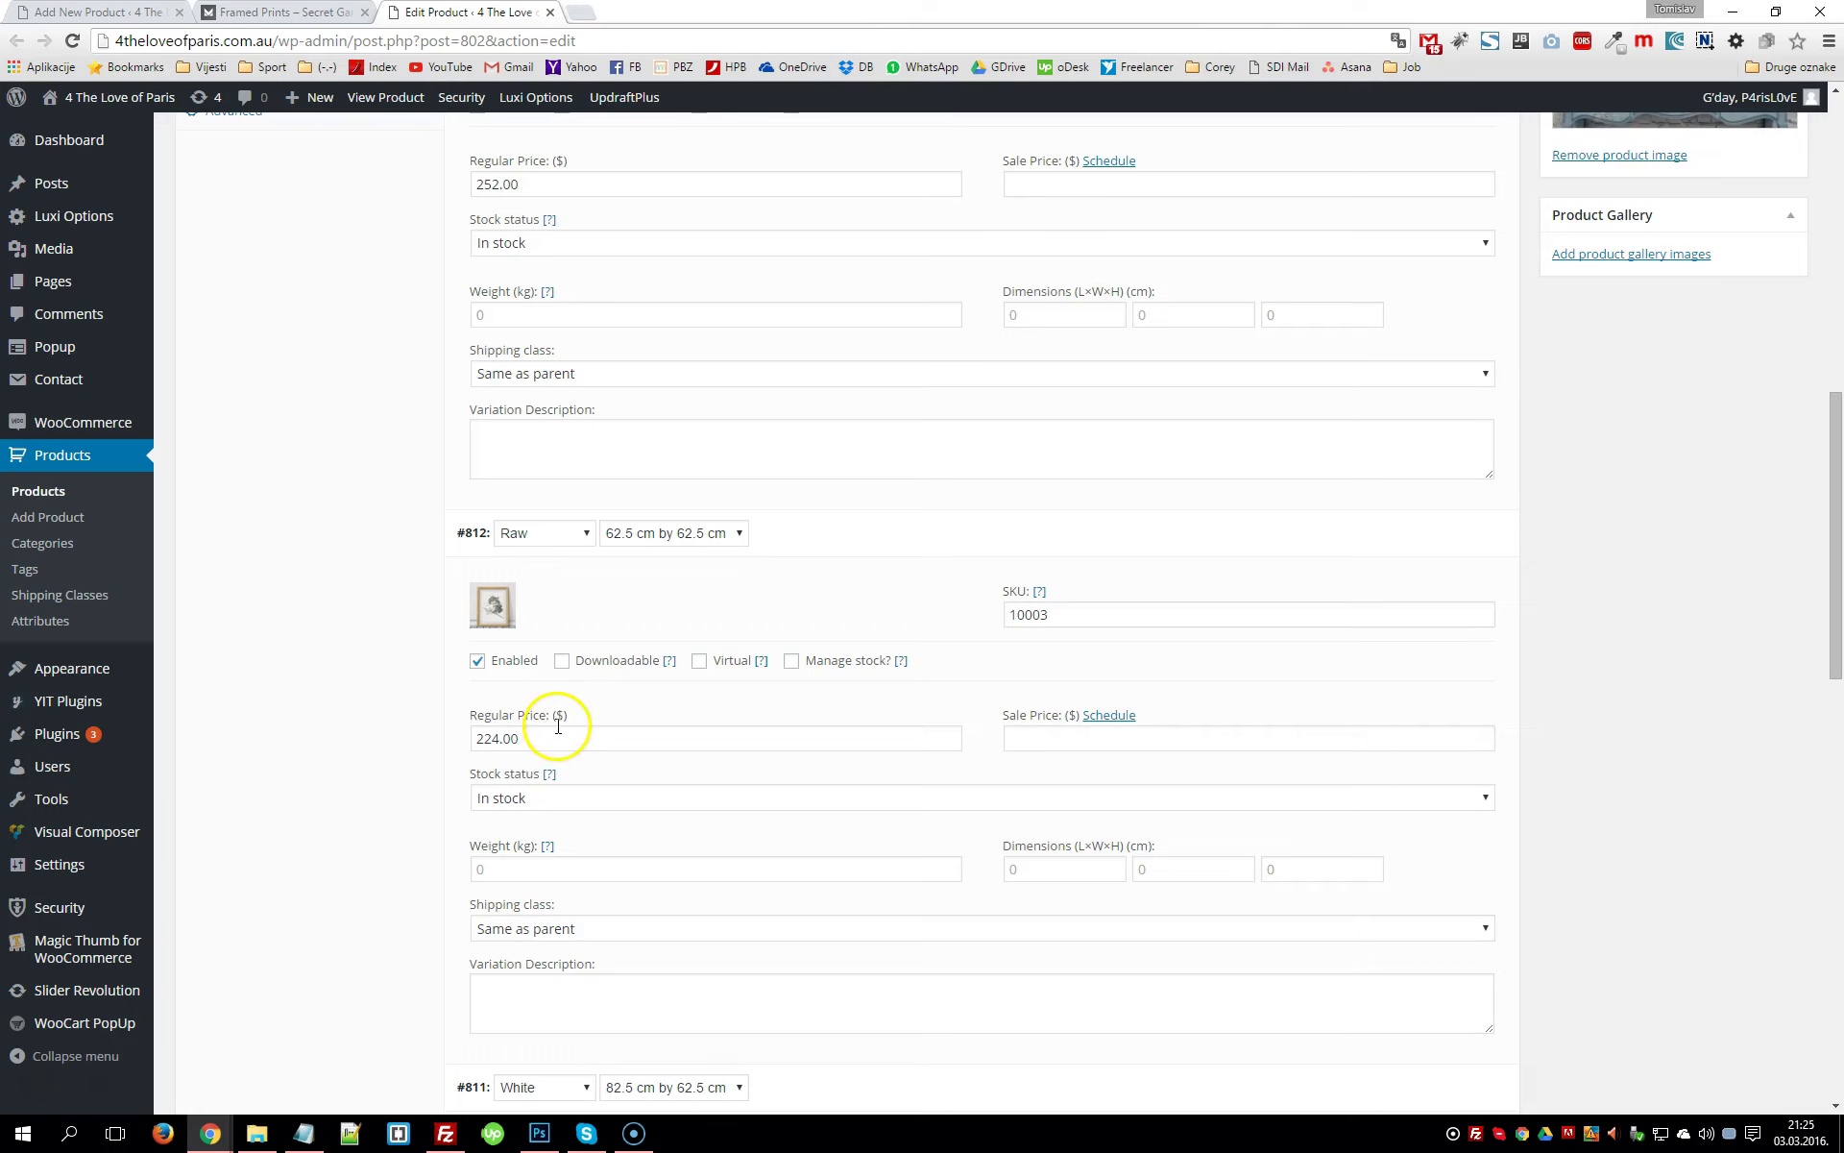
scroll(557, 726, down, 3)
scroll(557, 726, up, 8)
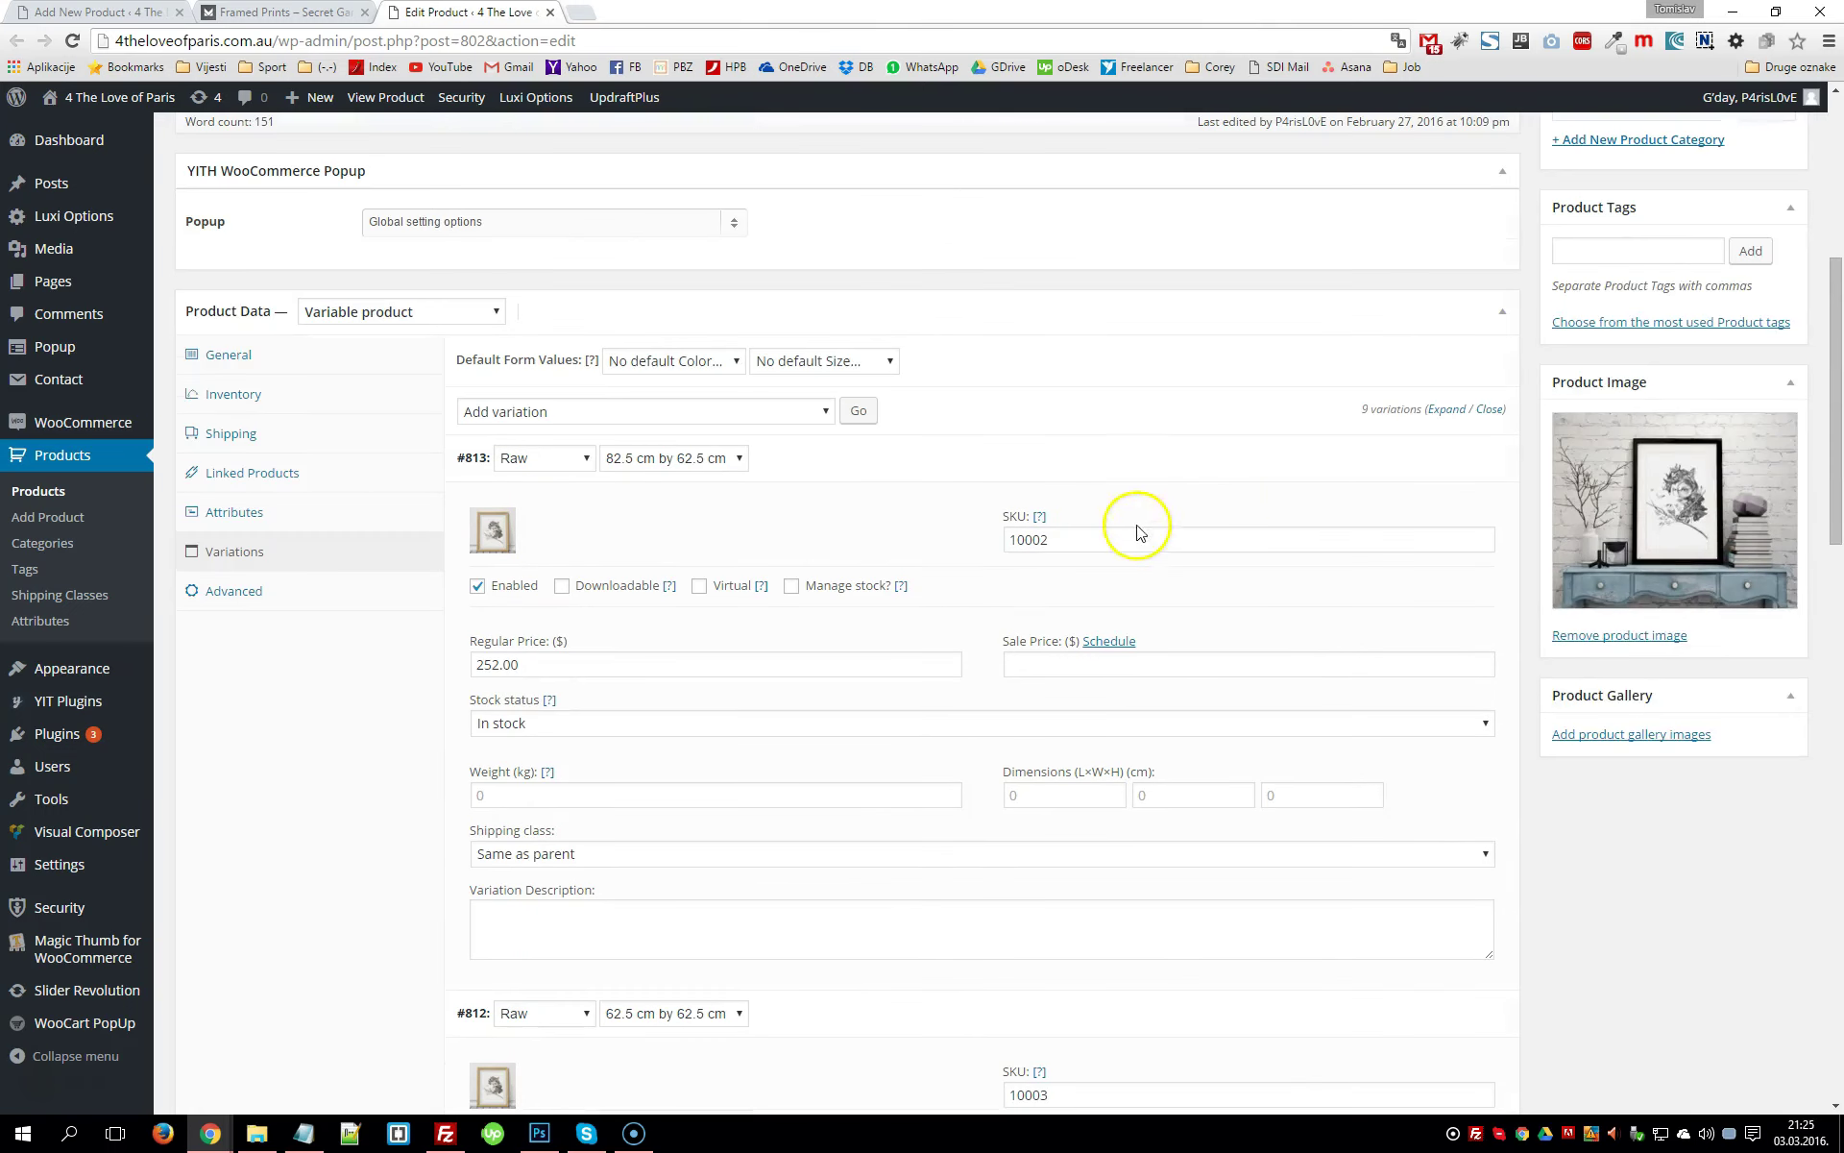
click(1446, 450)
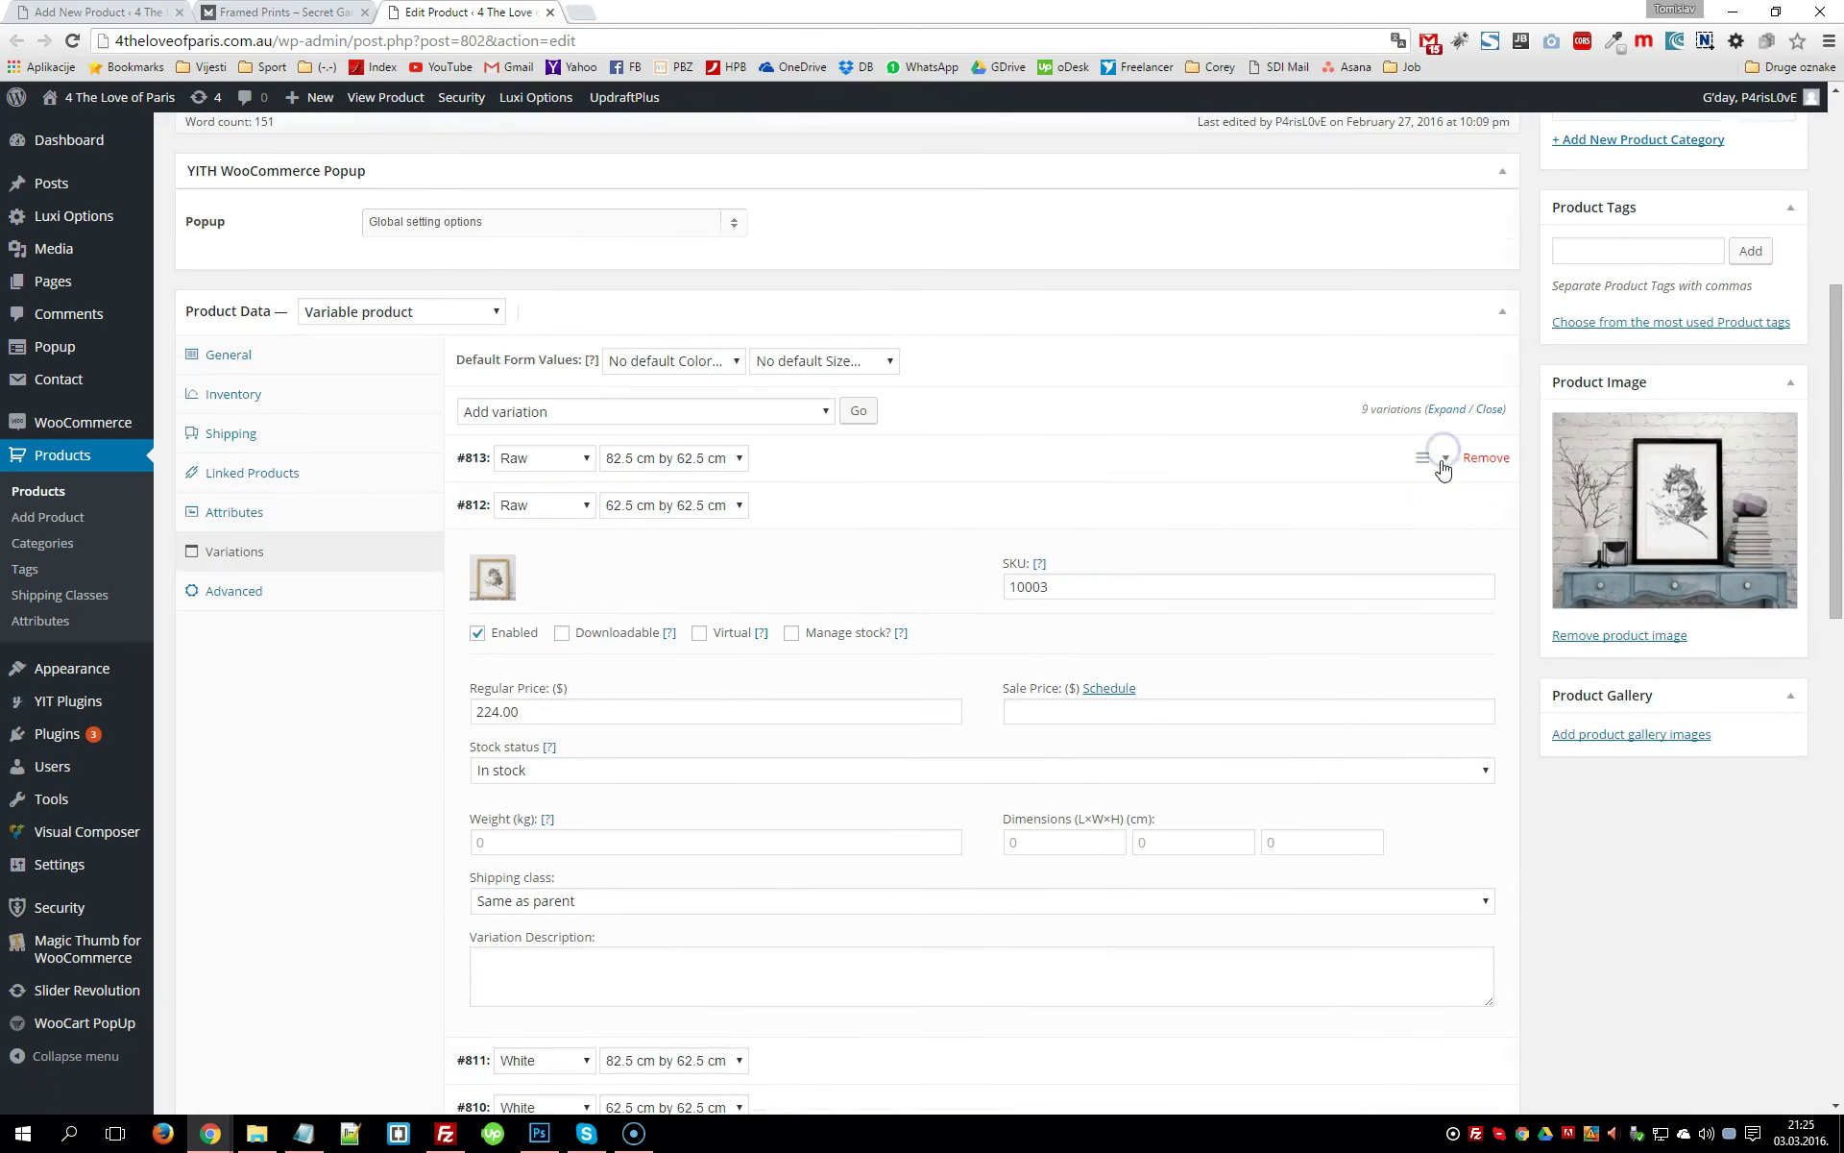
click(1442, 493)
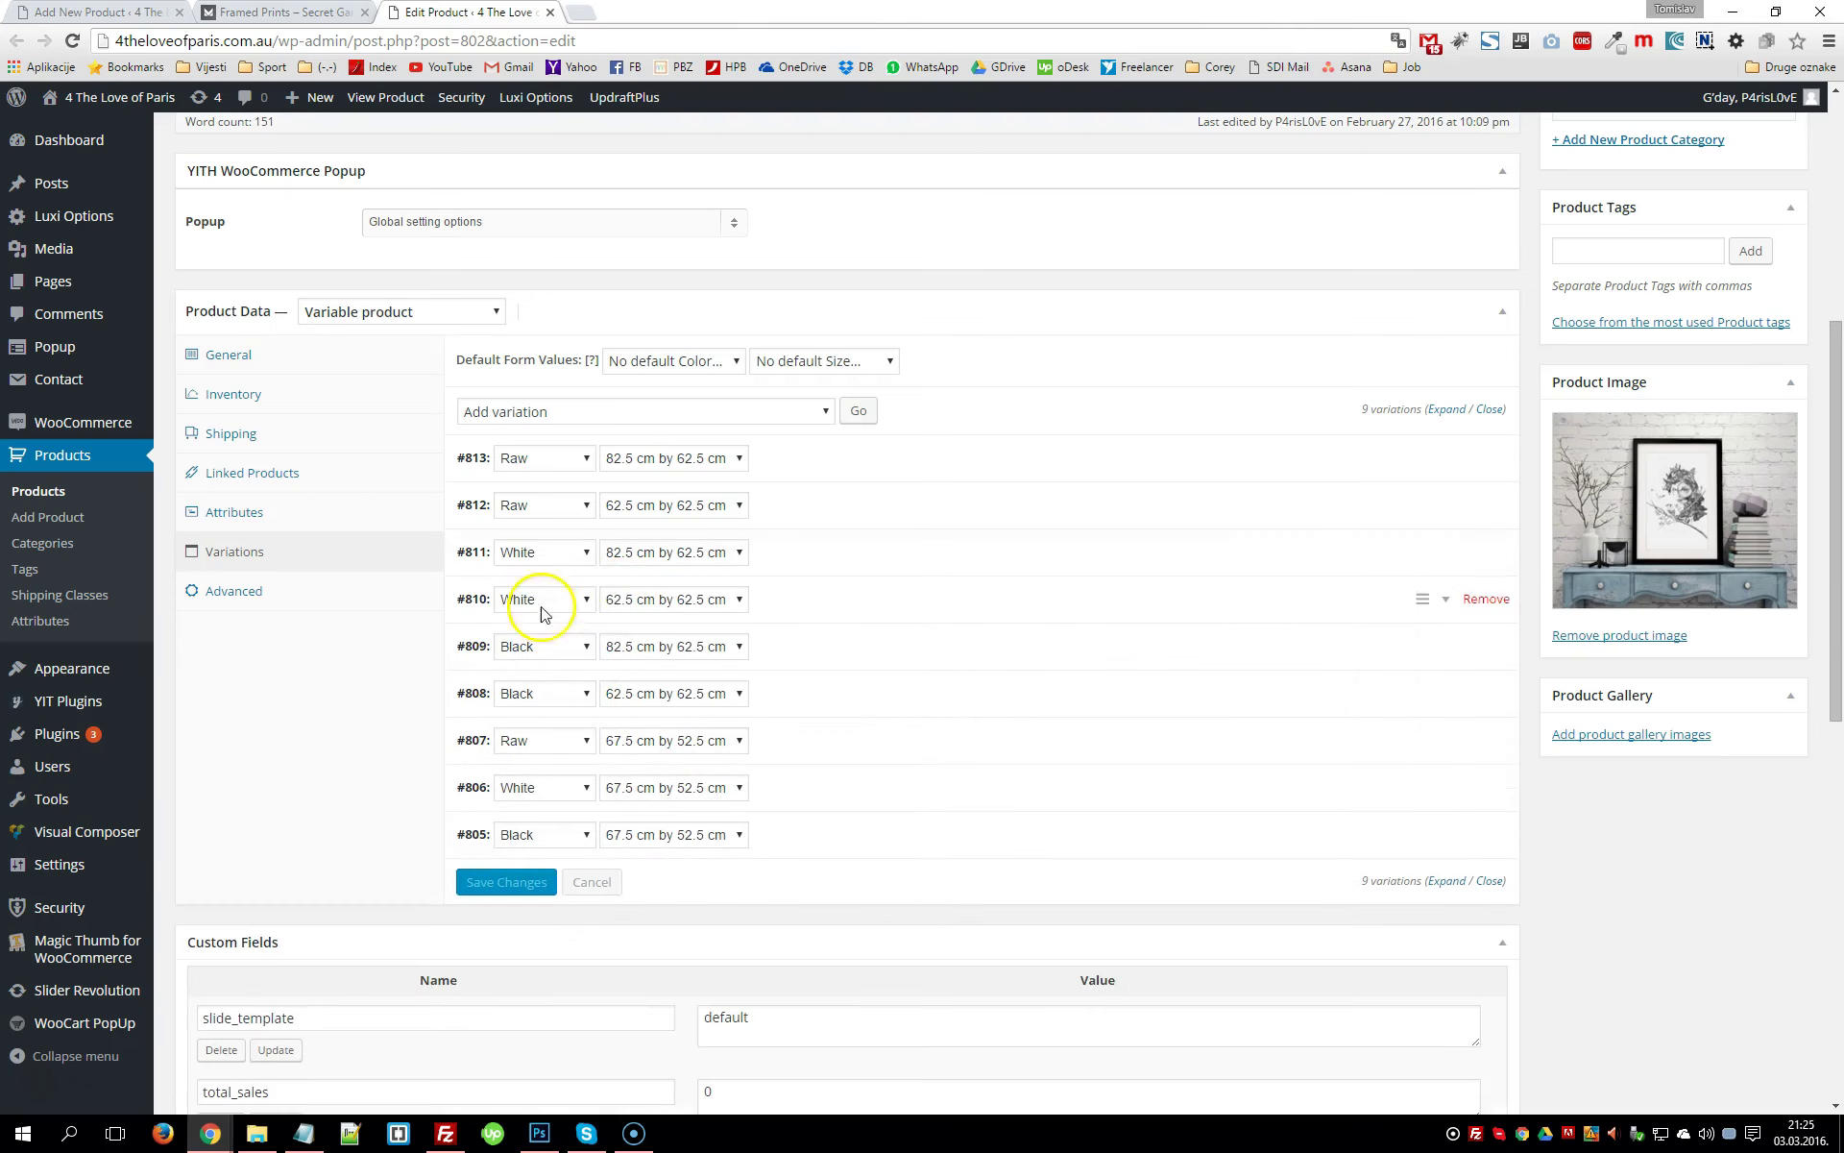
Review the bulk actions for adding or creating variations without applying one
click(519, 410)
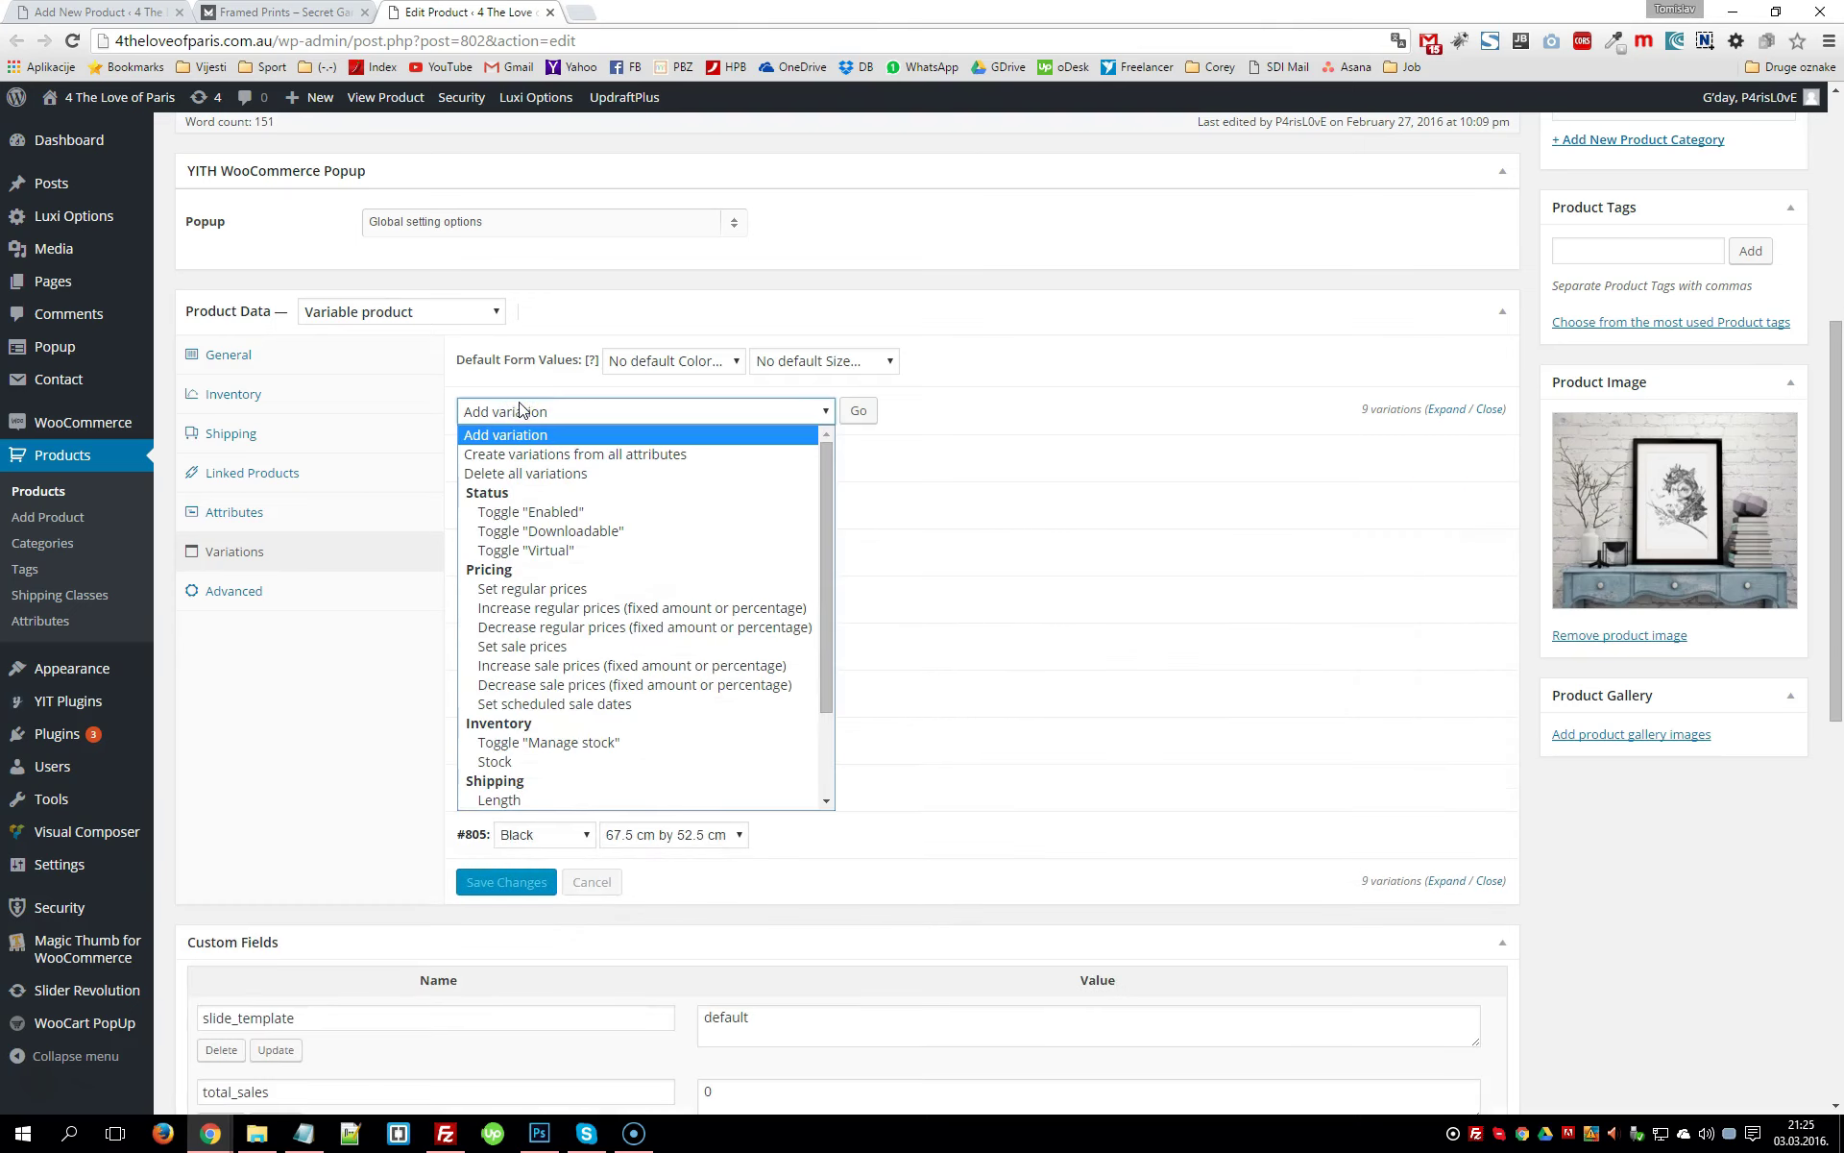
click(518, 410)
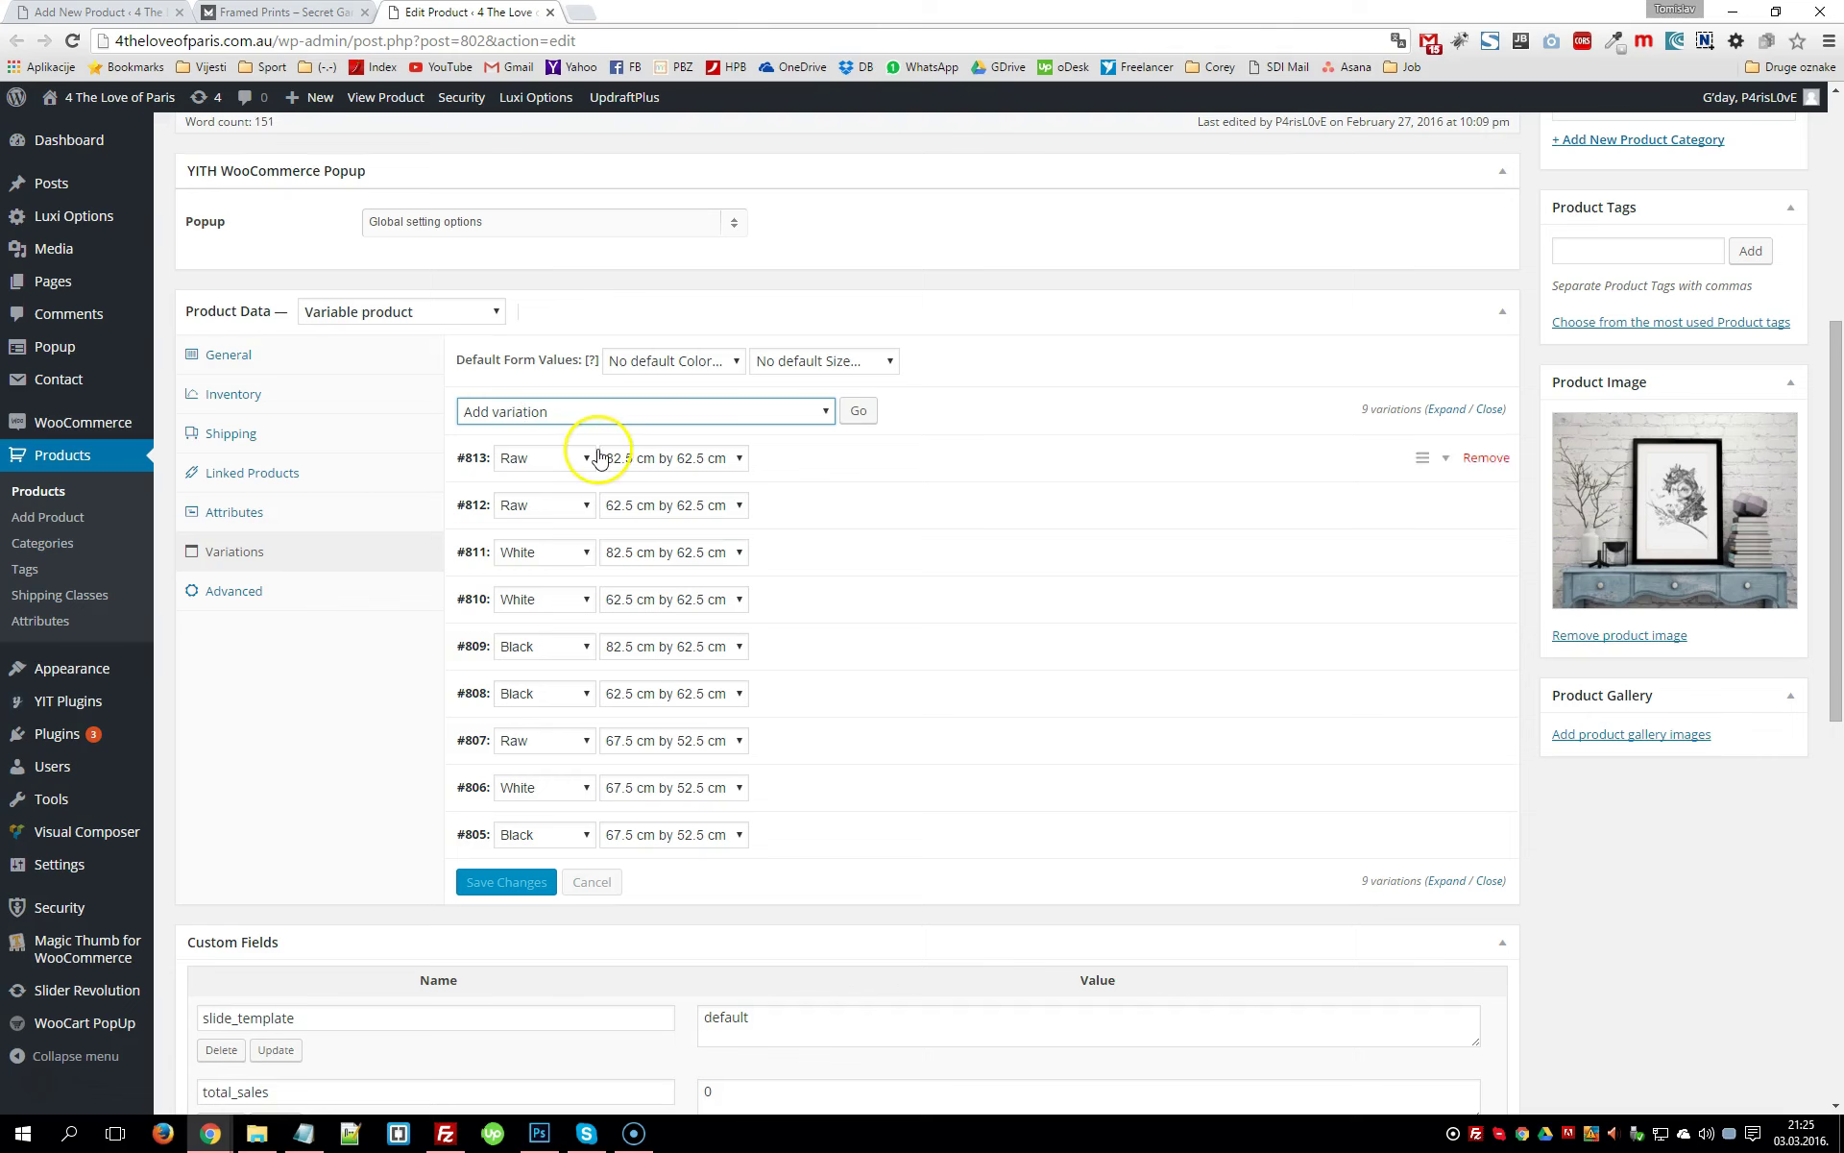
click(596, 411)
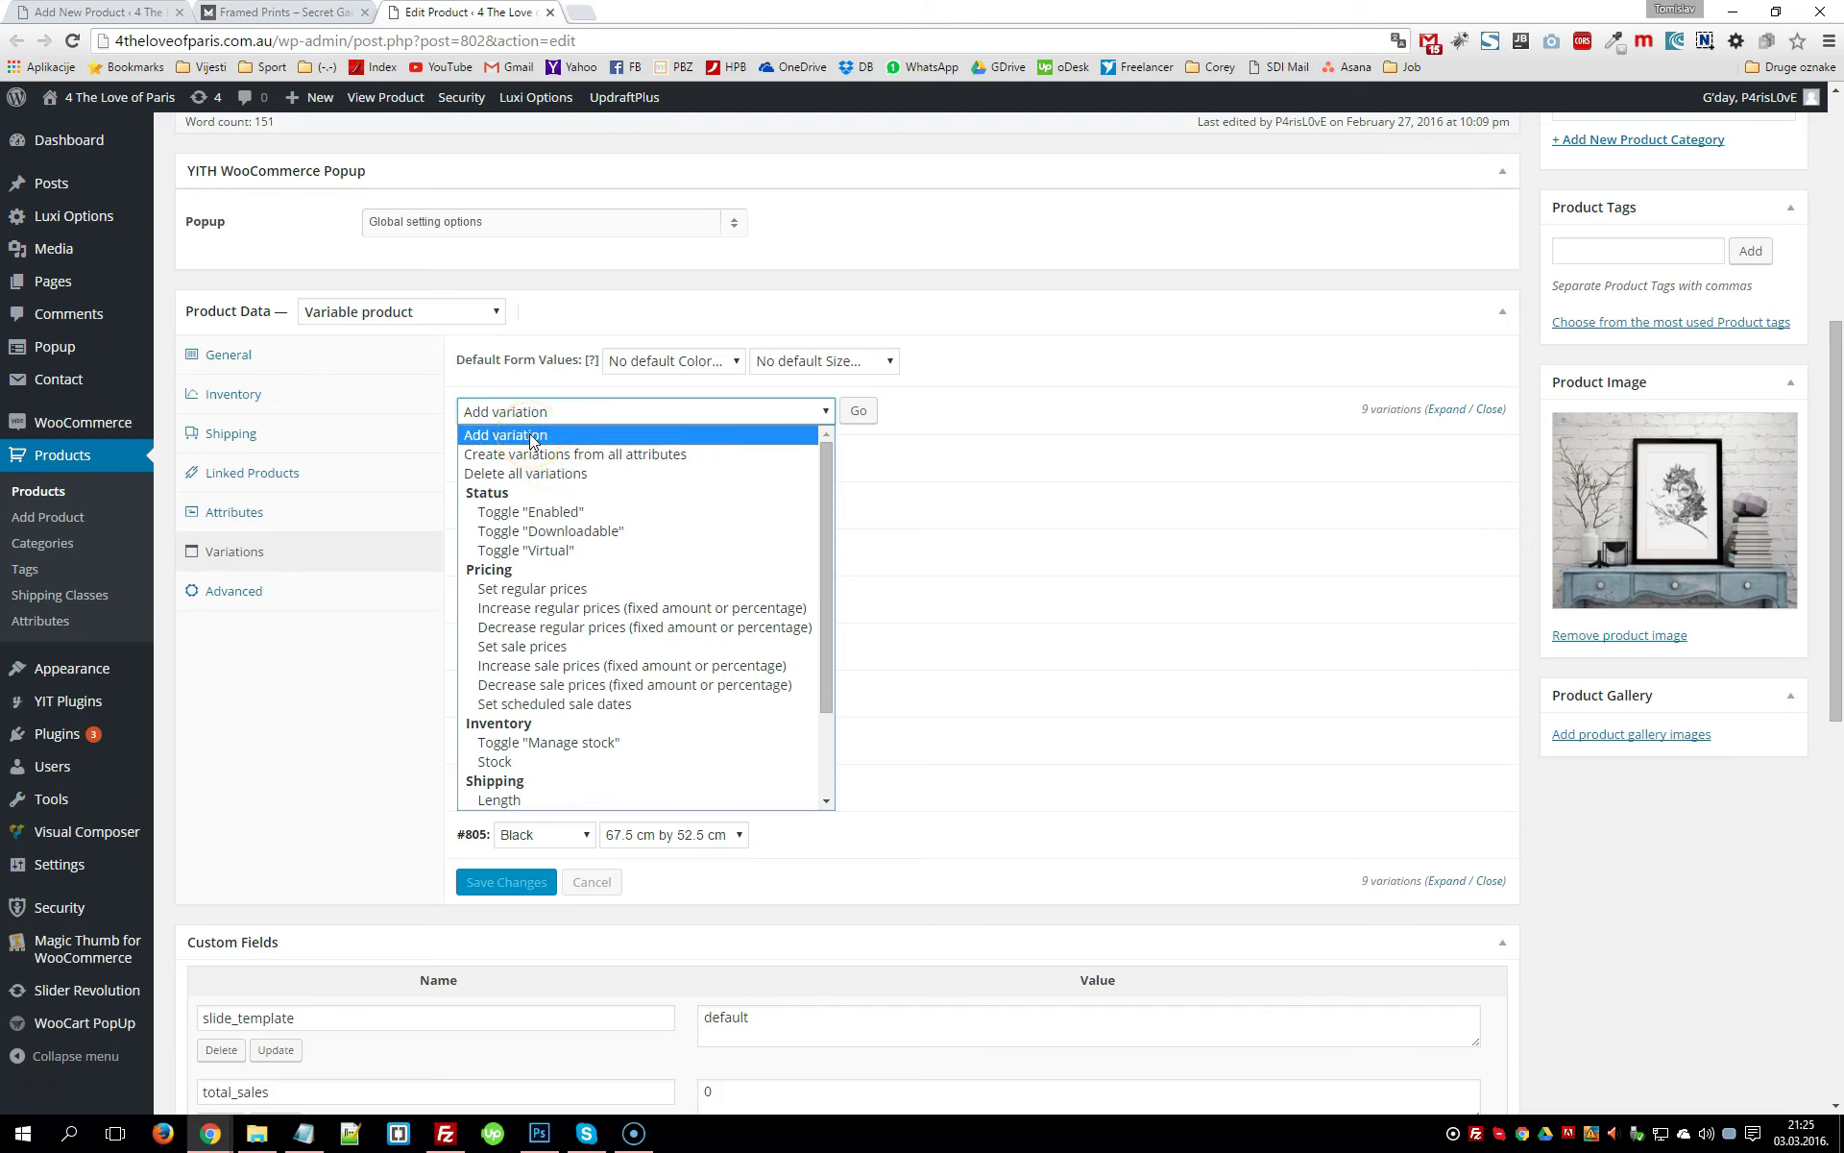
click(506, 388)
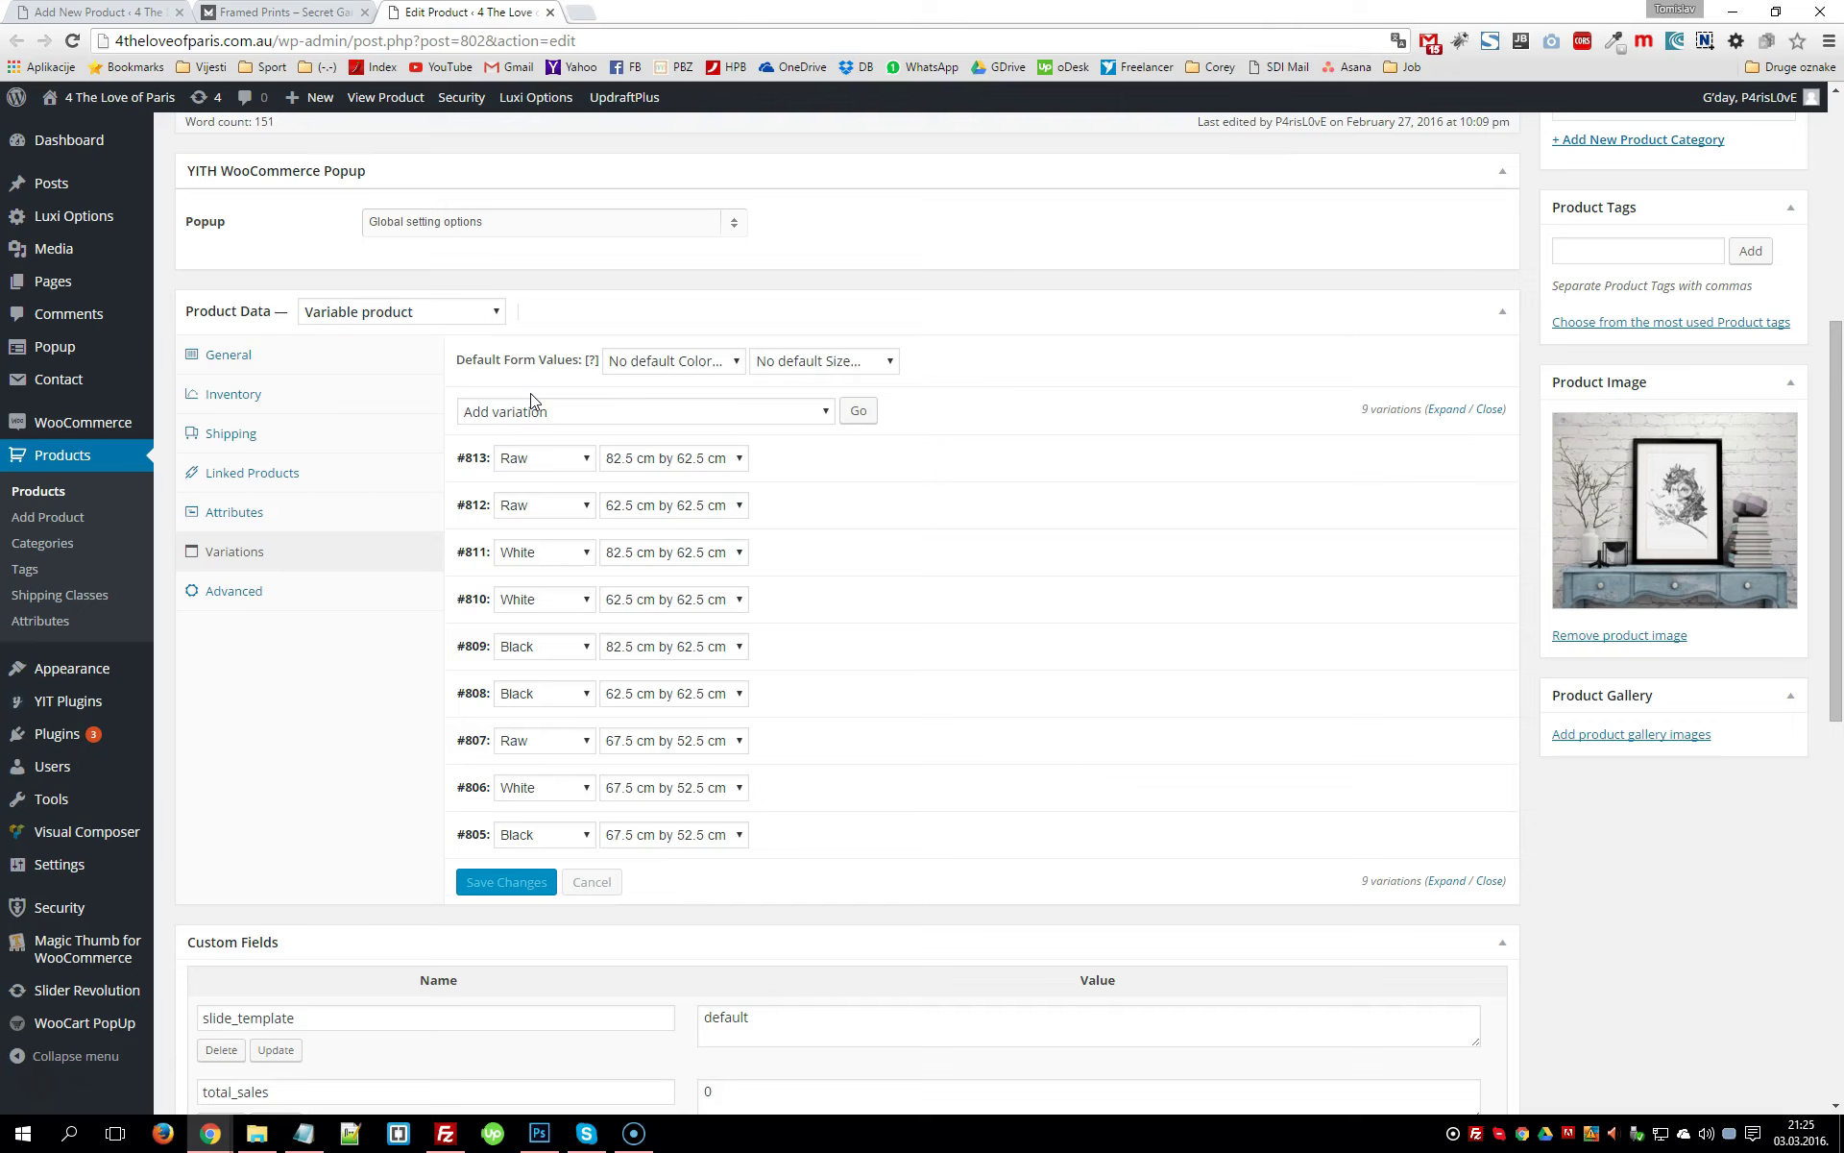
Check the color and size choices of the Raw, 82.5 cm by 62.5 cm variation without changing them
click(584, 459)
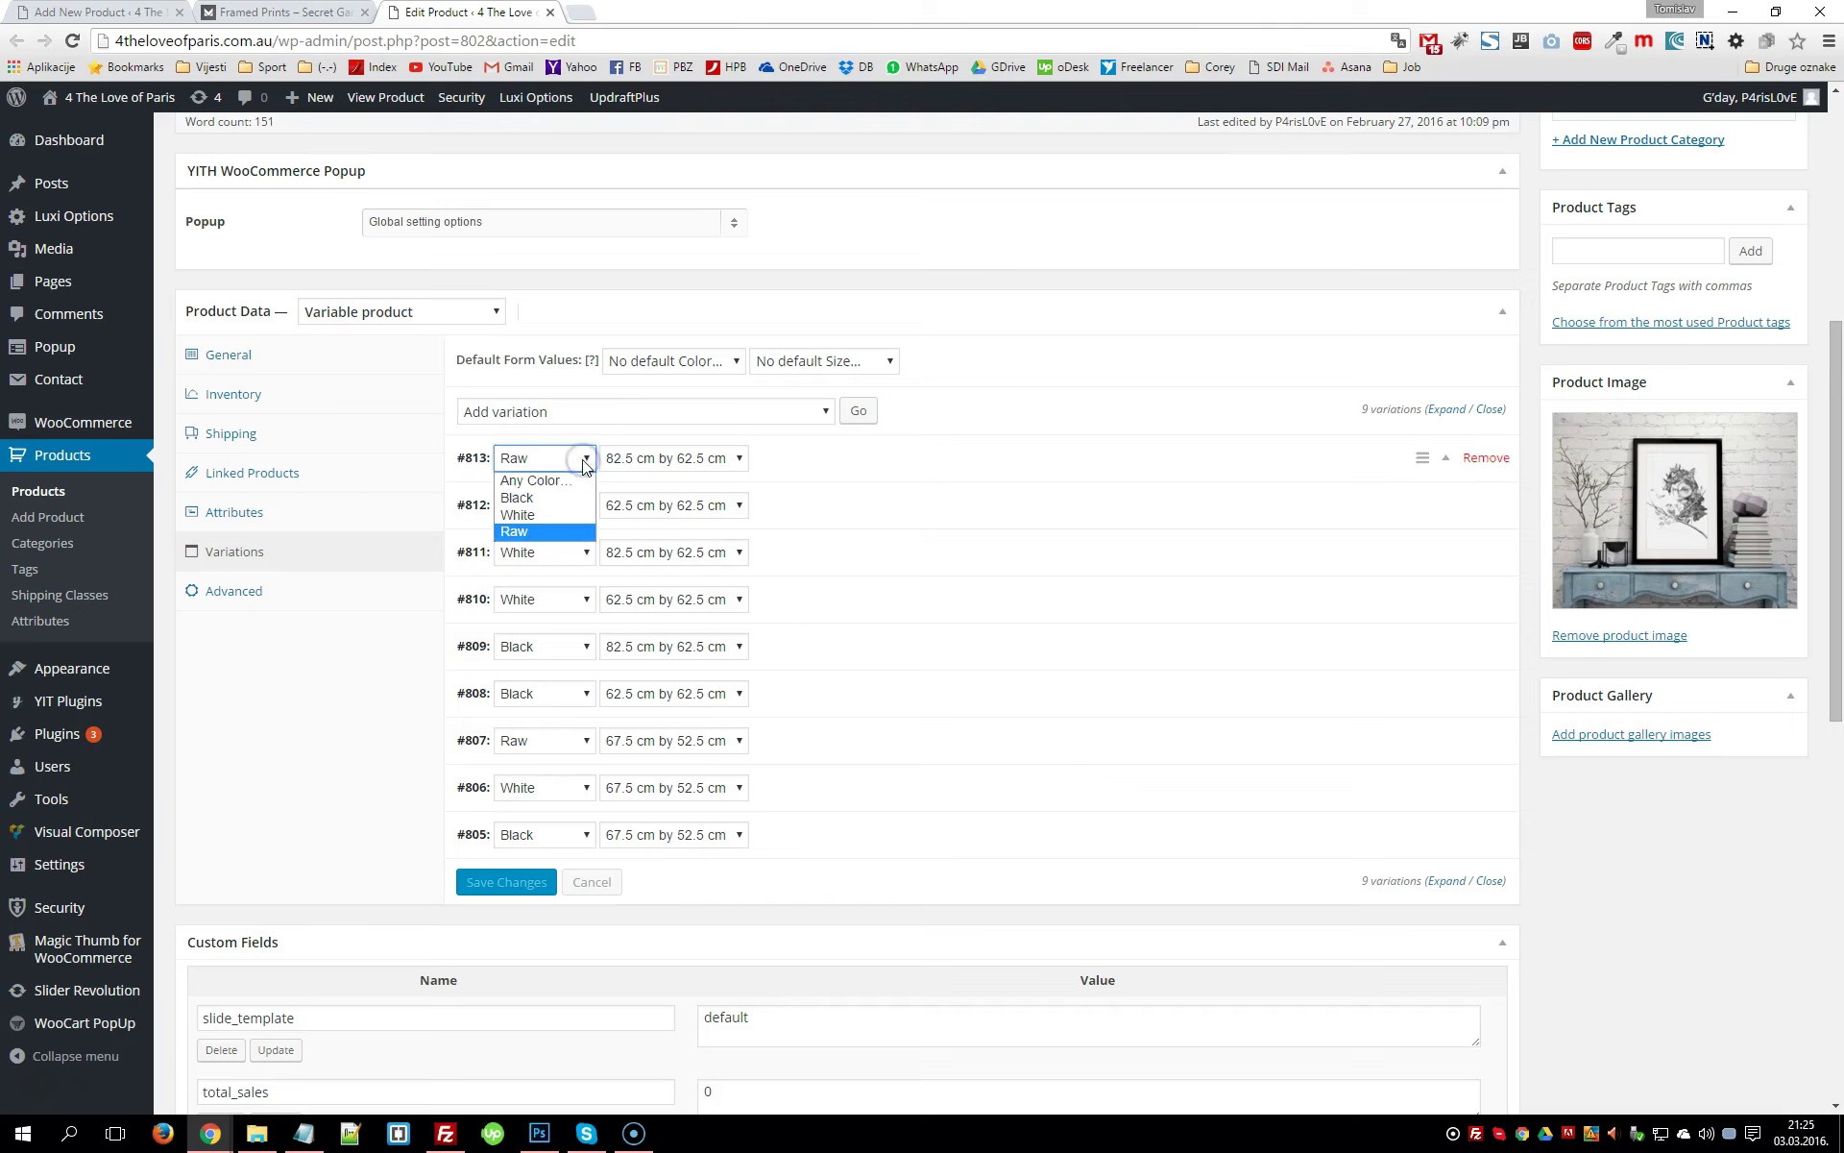
click(583, 465)
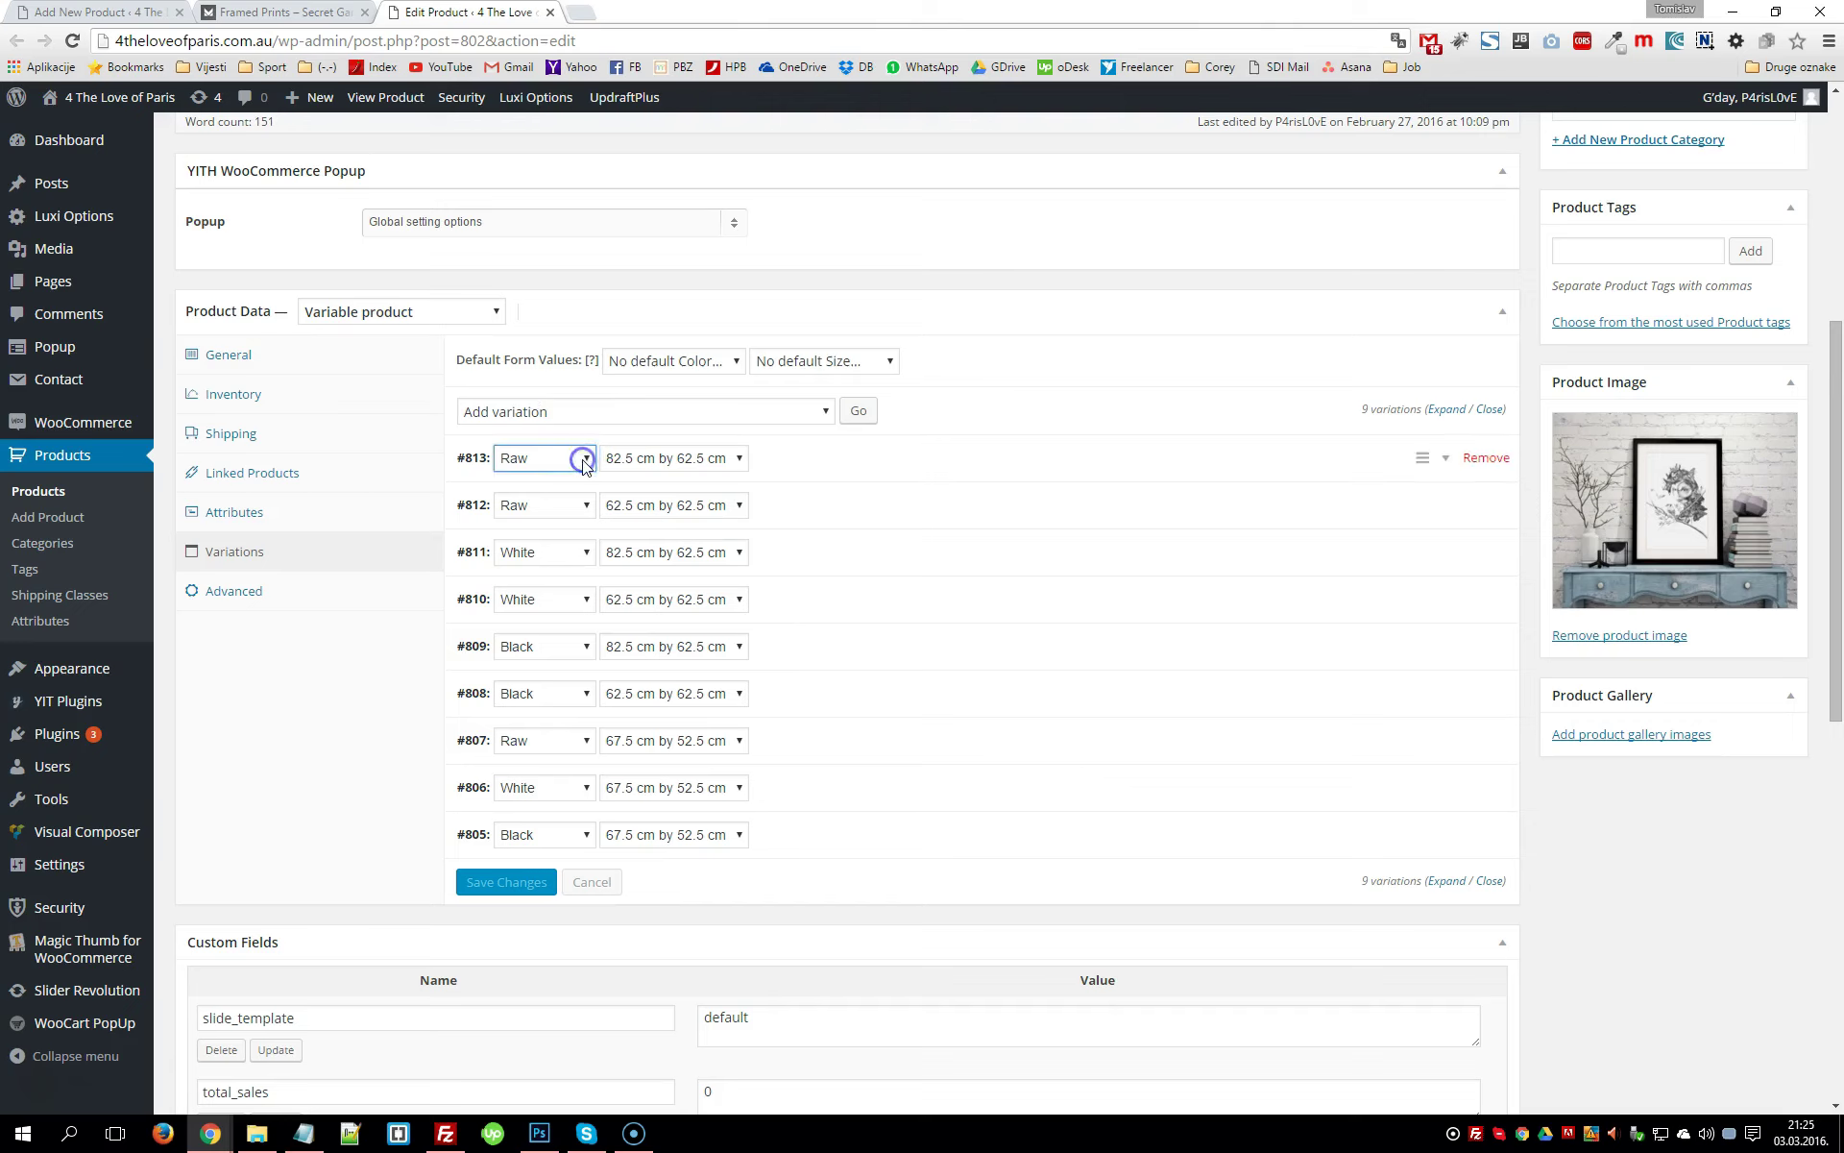
click(732, 457)
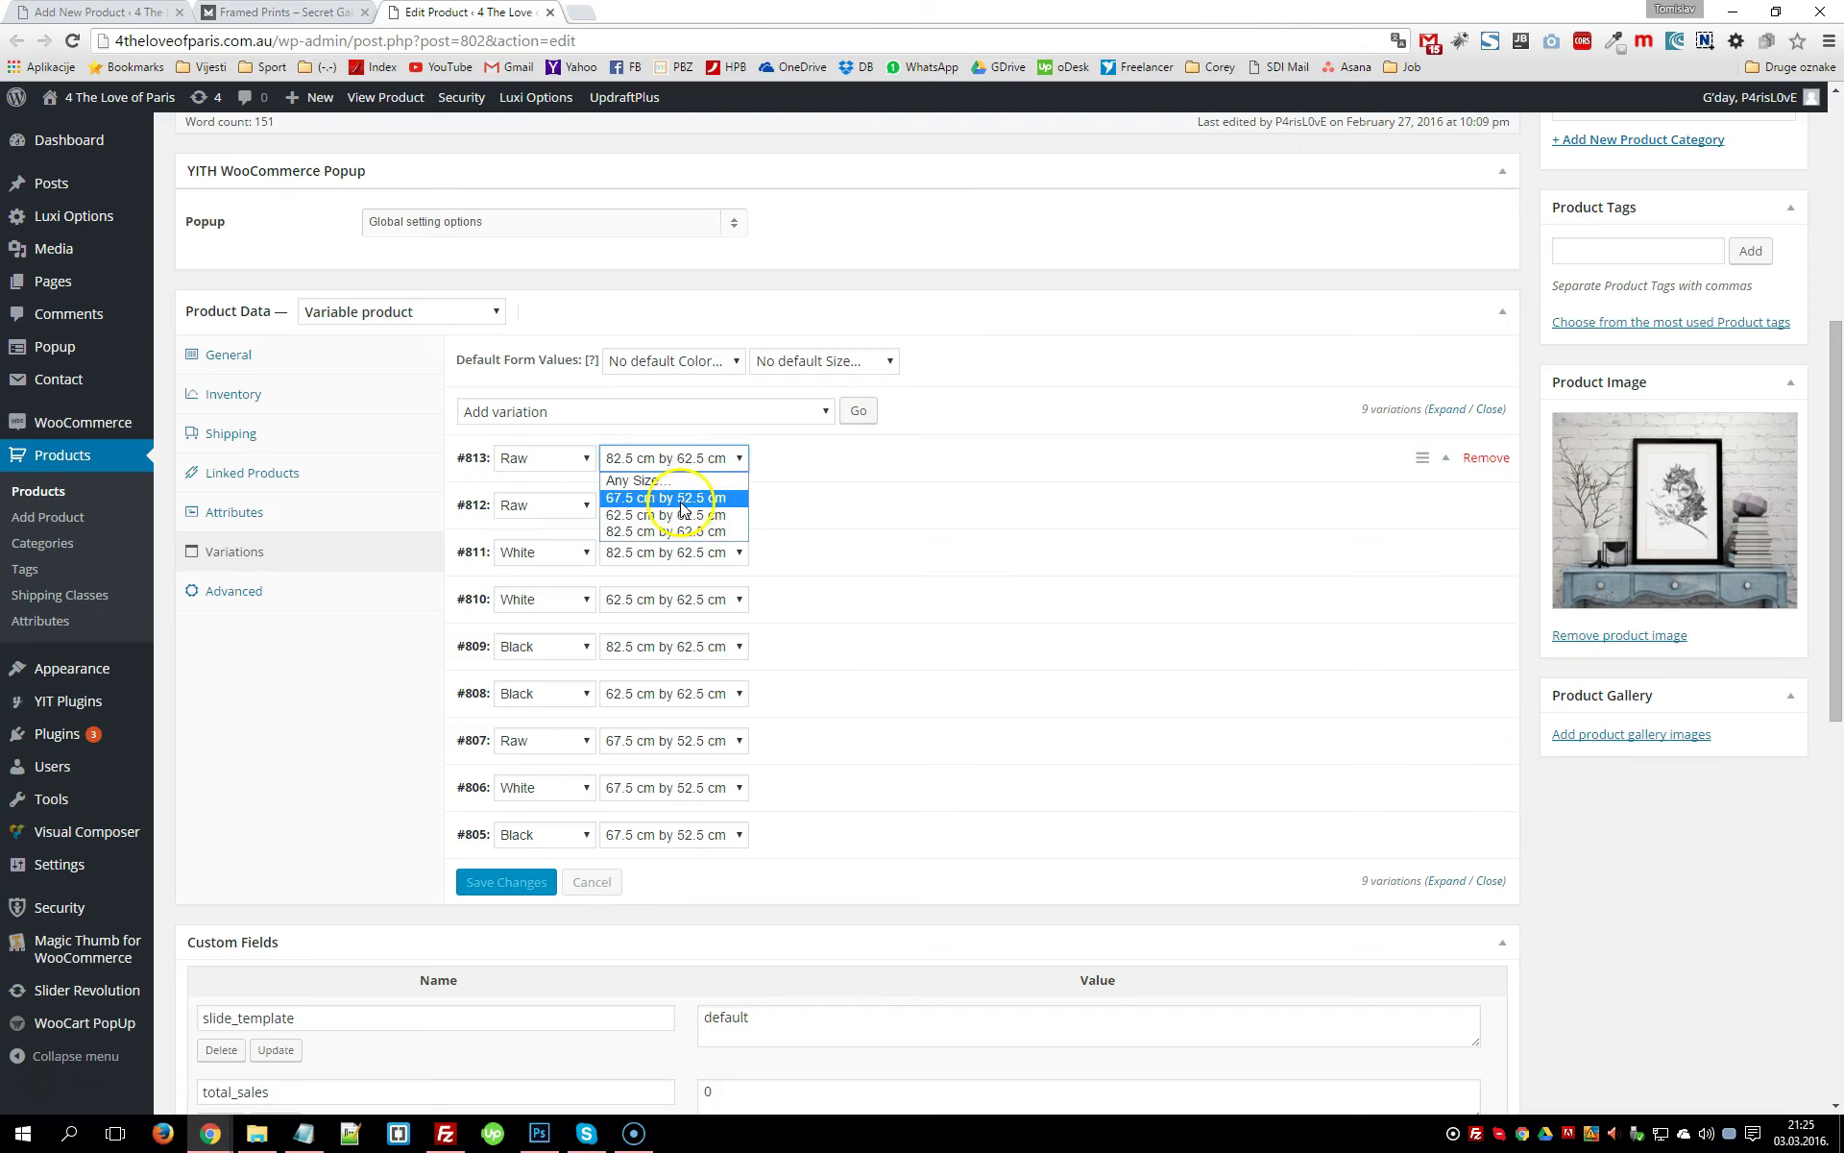
click(681, 452)
click(681, 452)
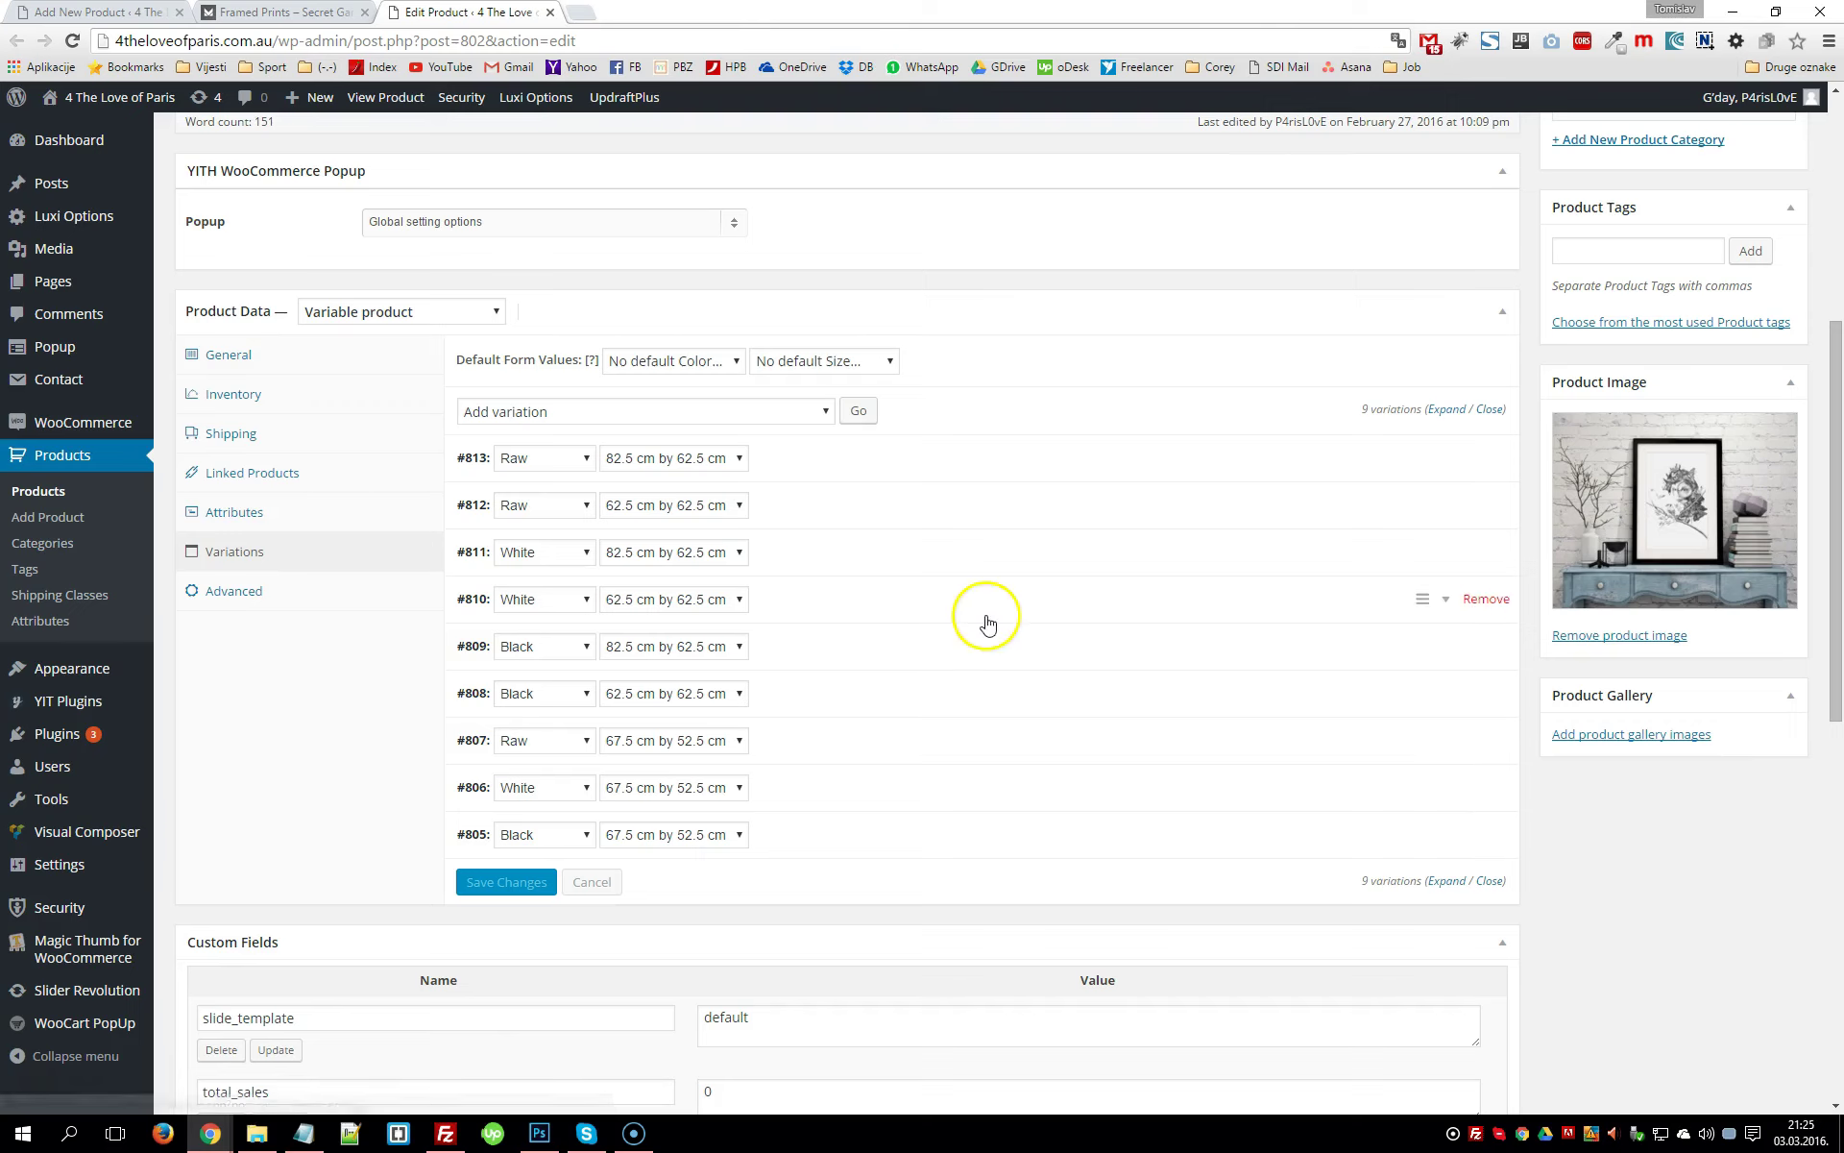
Try to save the variations and look through the rest of the product's edit page, including custom fields and short description
click(519, 882)
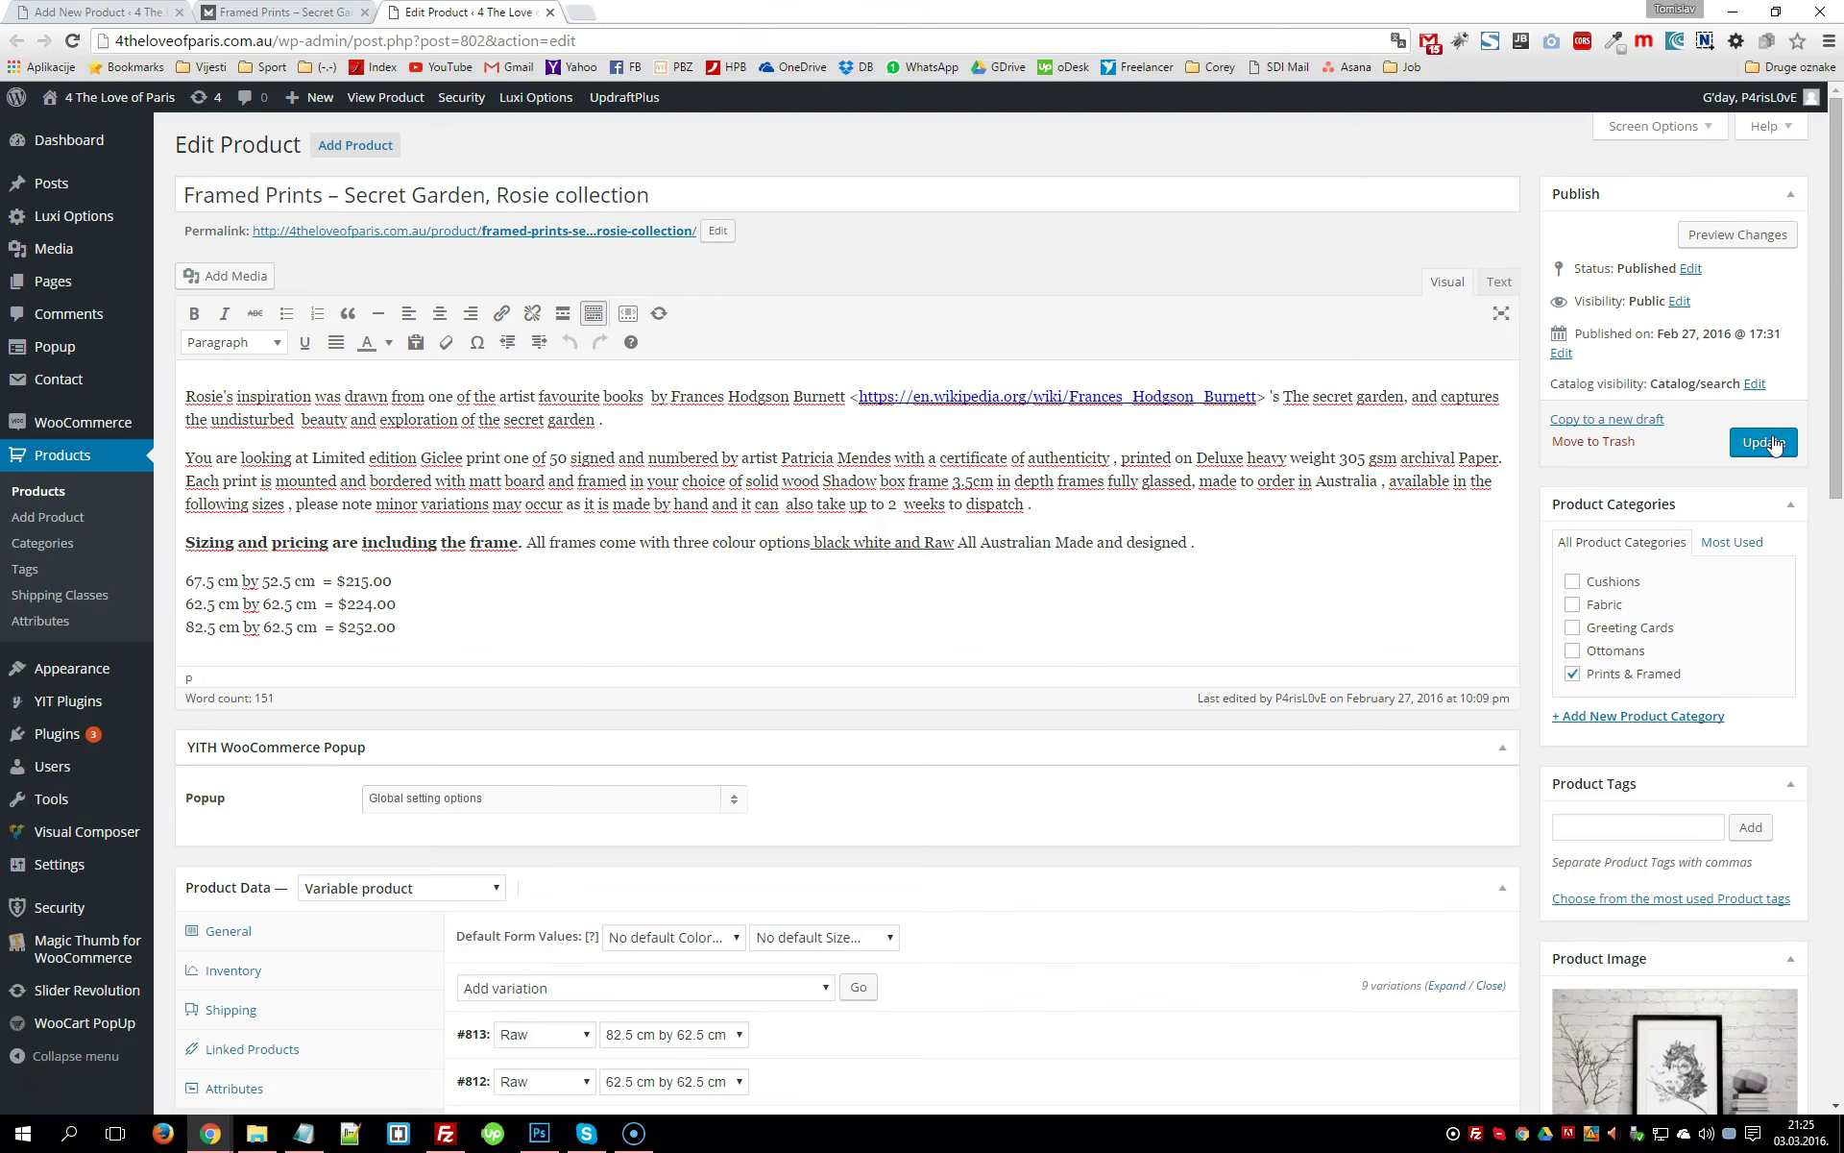
scroll(687, 592, down, 3)
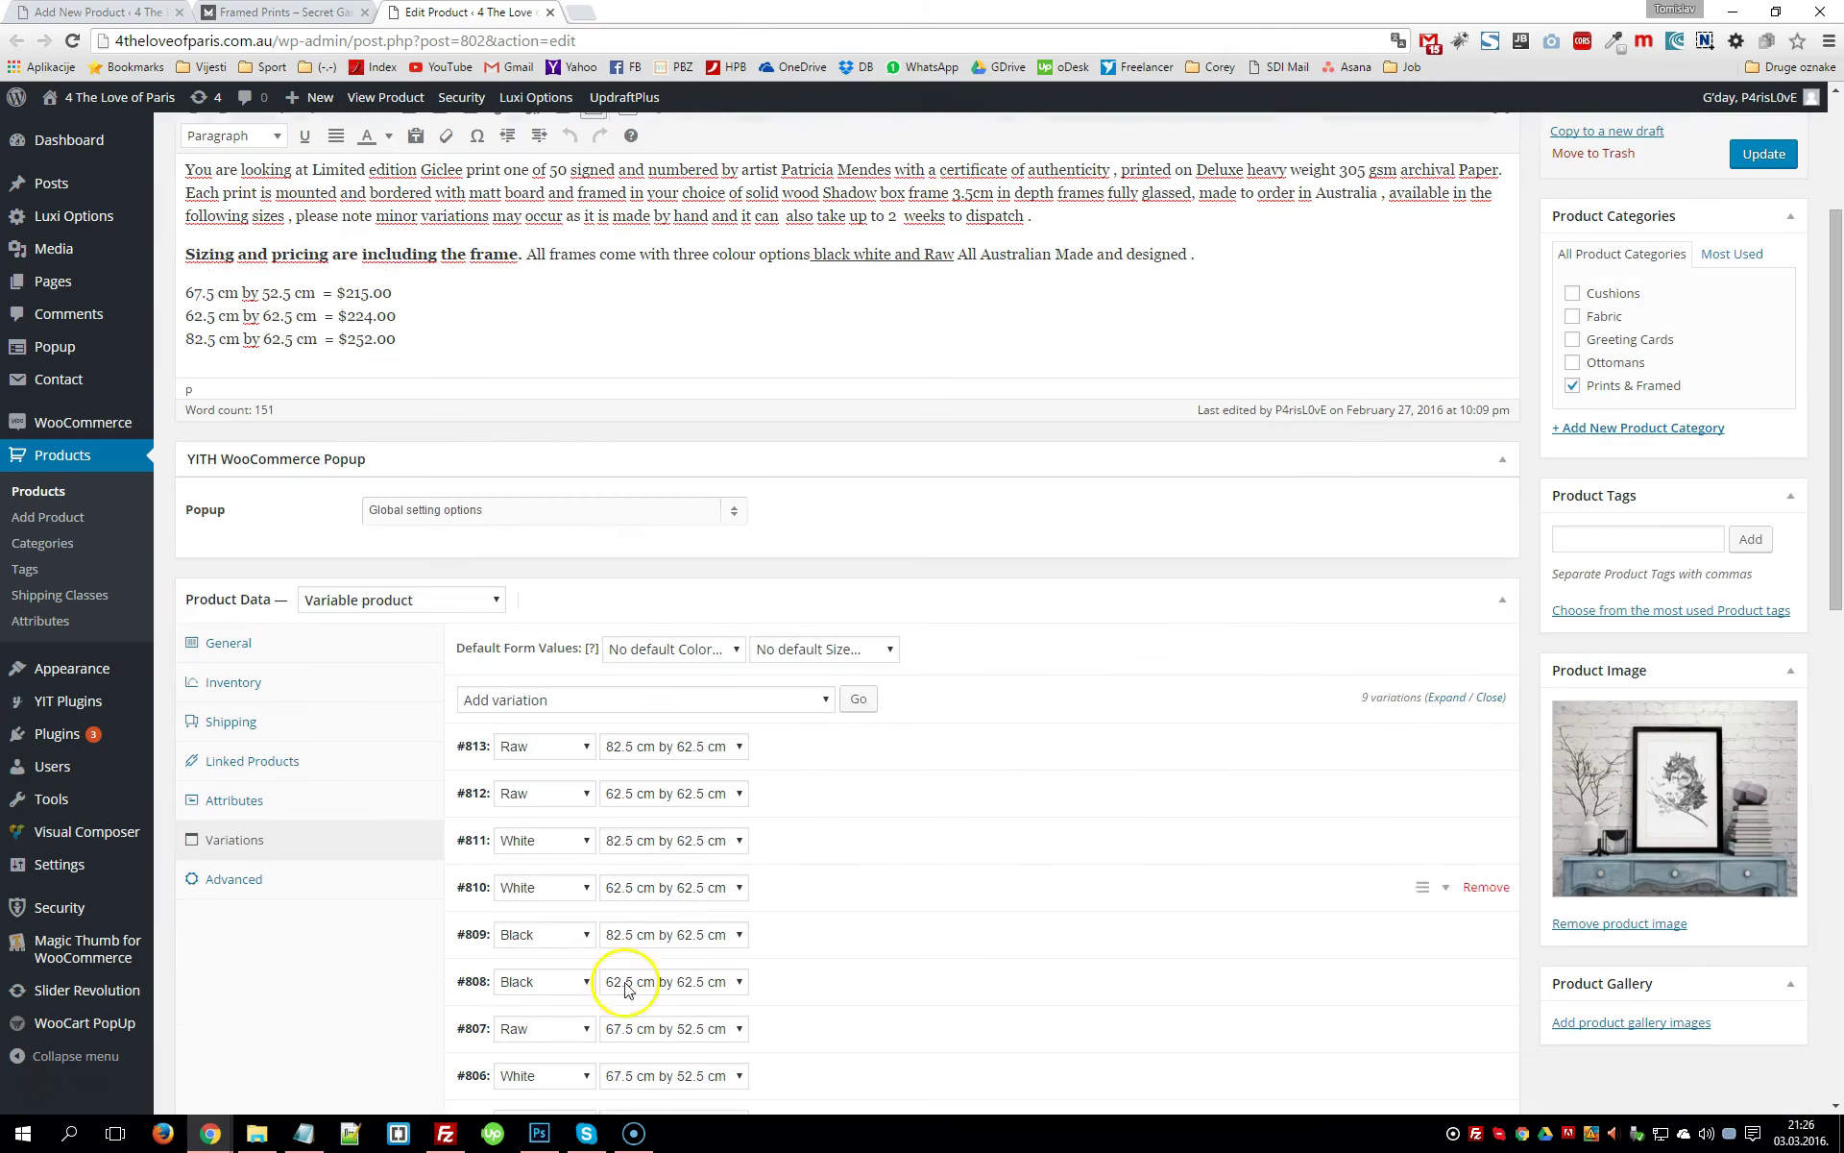
scroll(639, 978, down, 2)
scroll(641, 984, down, 7)
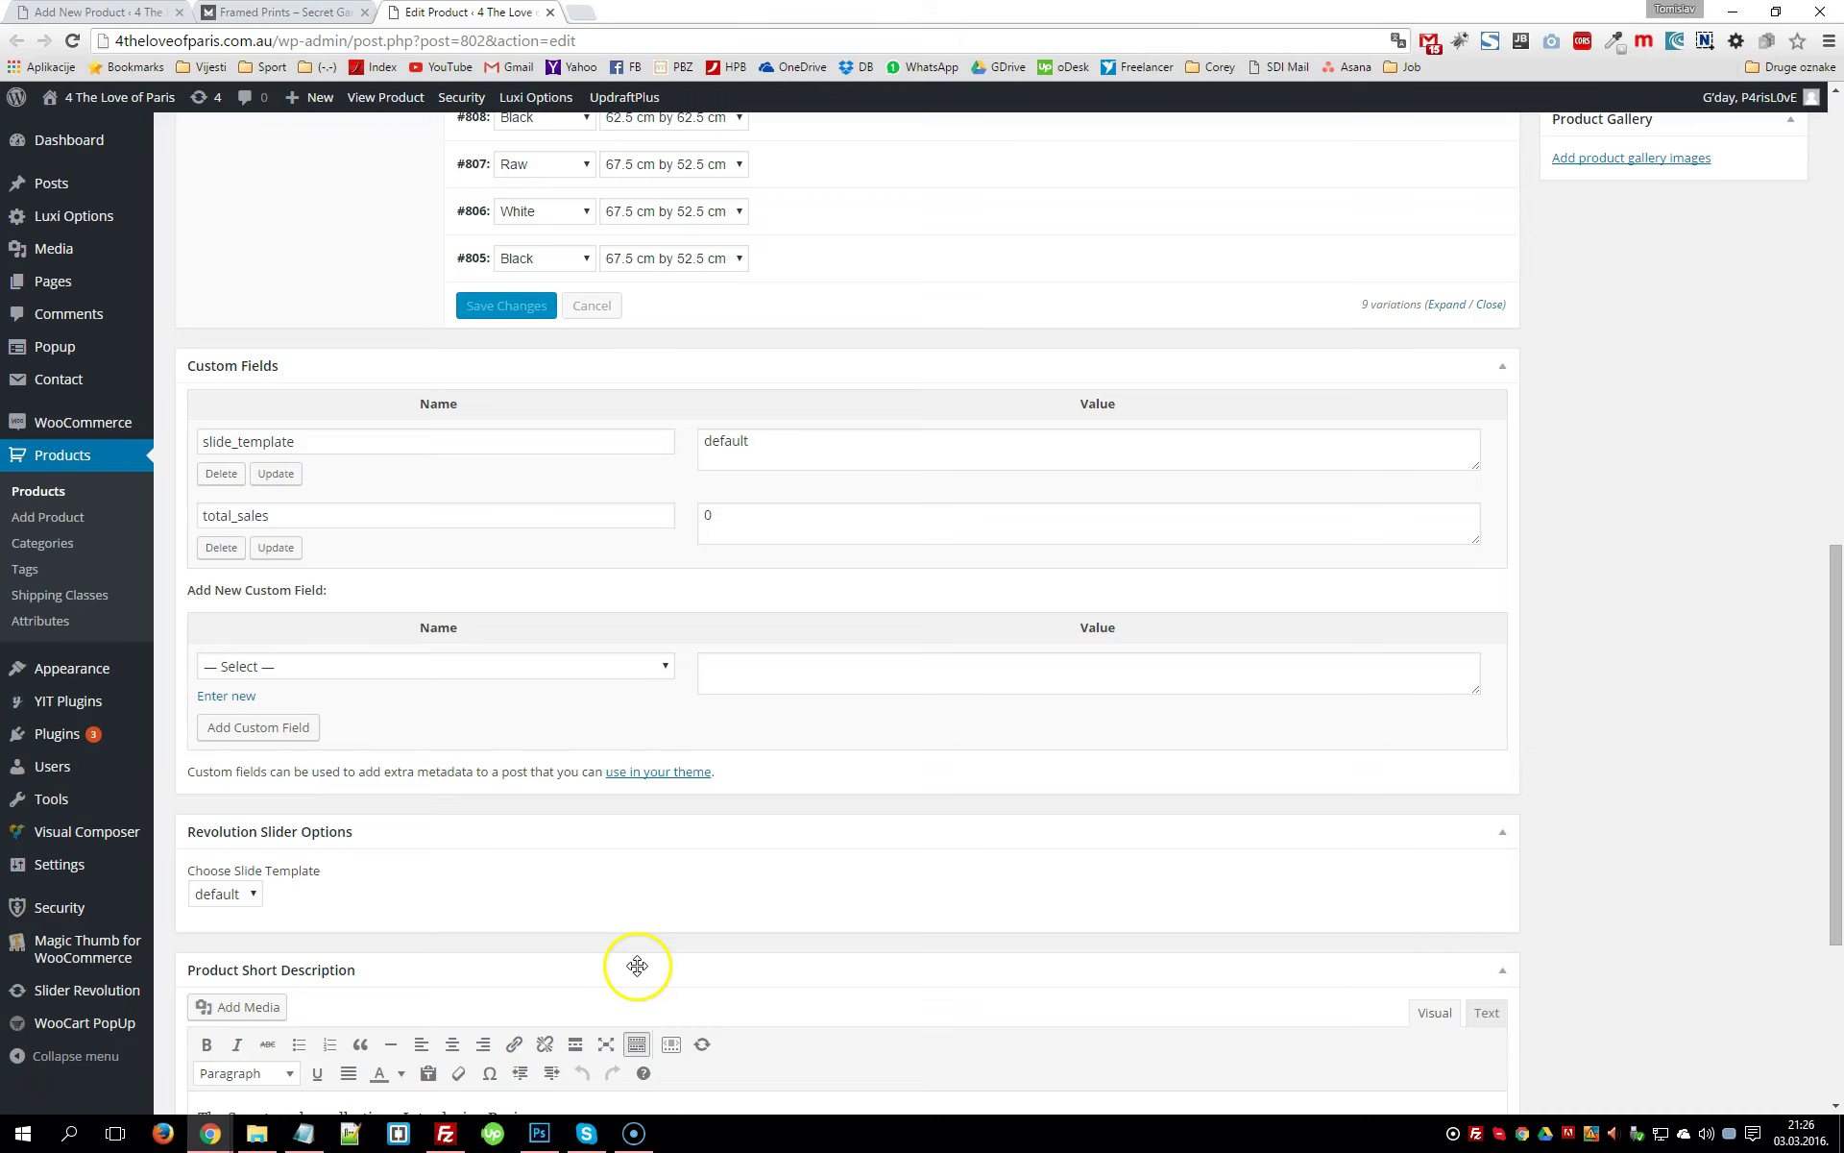
scroll(638, 965, down, 3)
scroll(642, 965, up, 14)
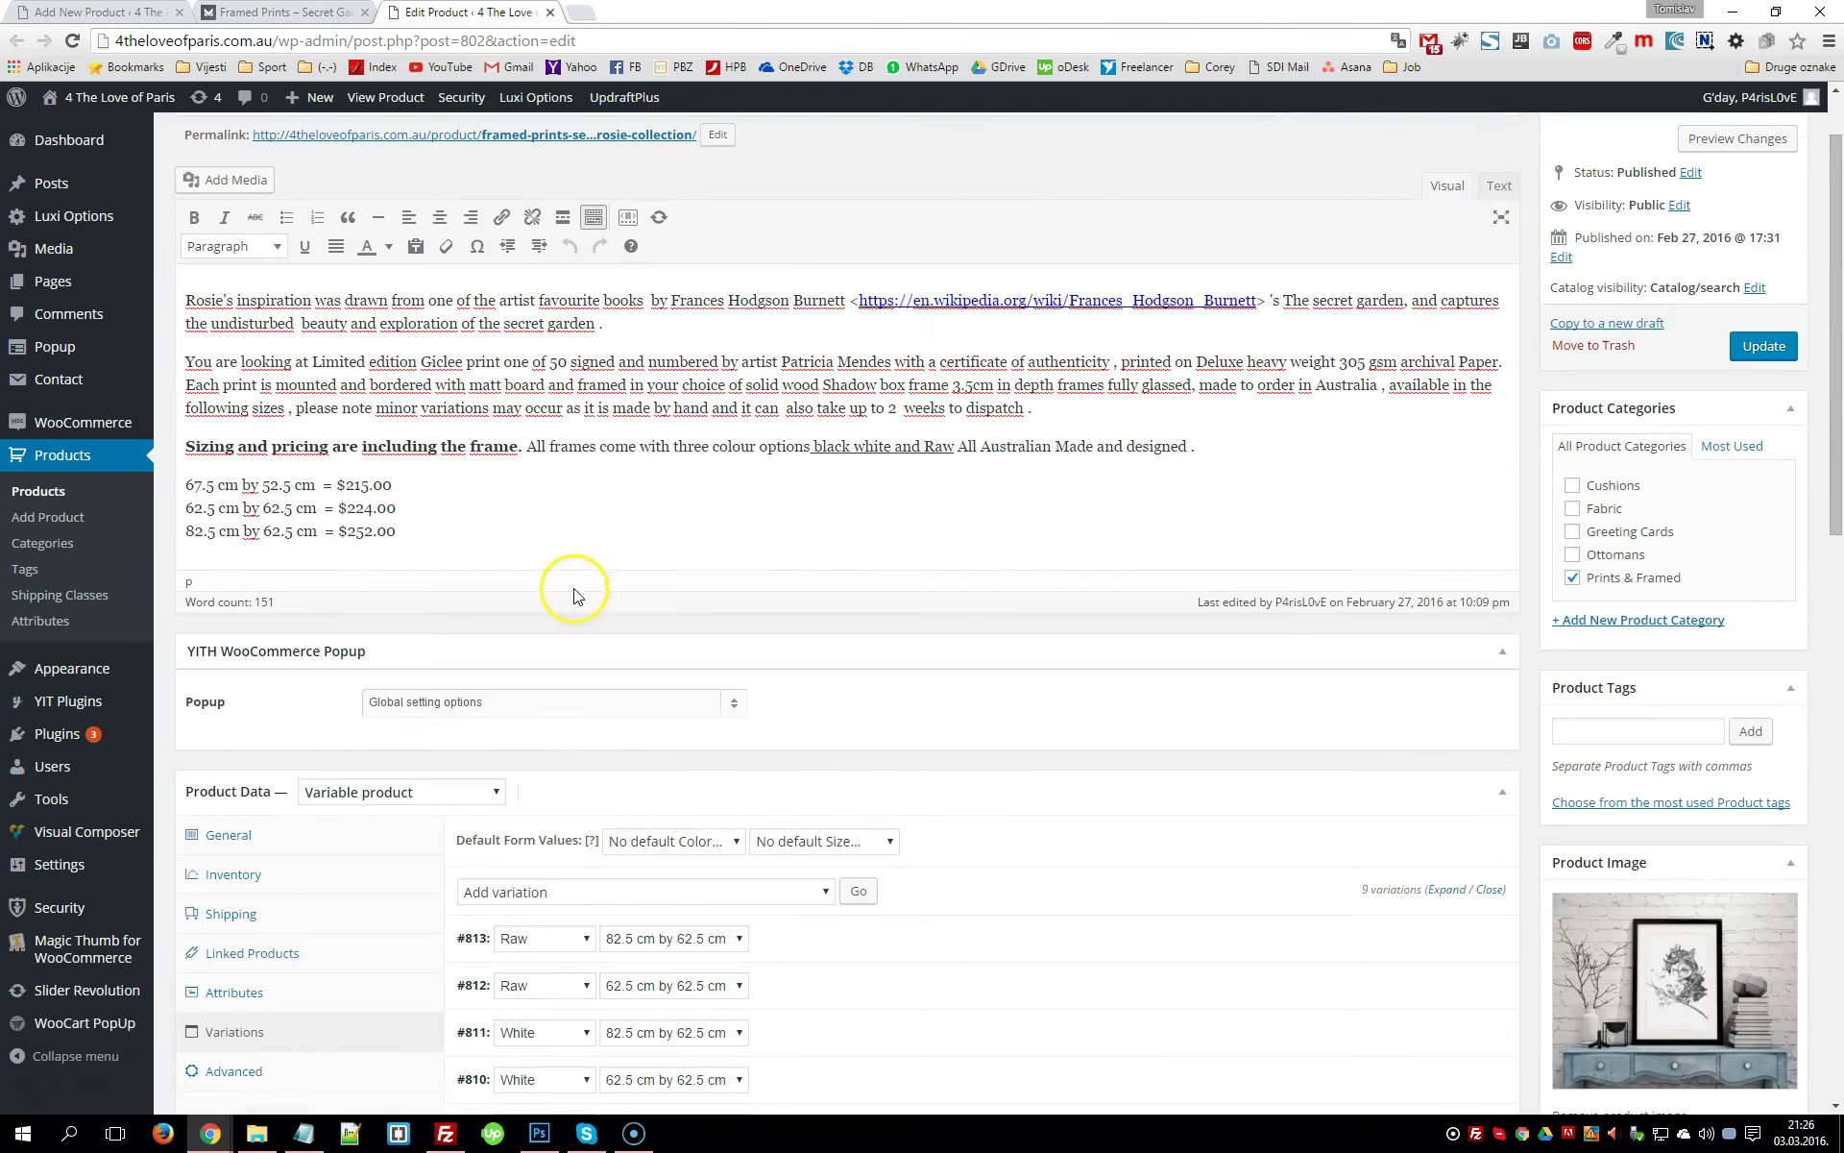
scroll(586, 461, up, 1)
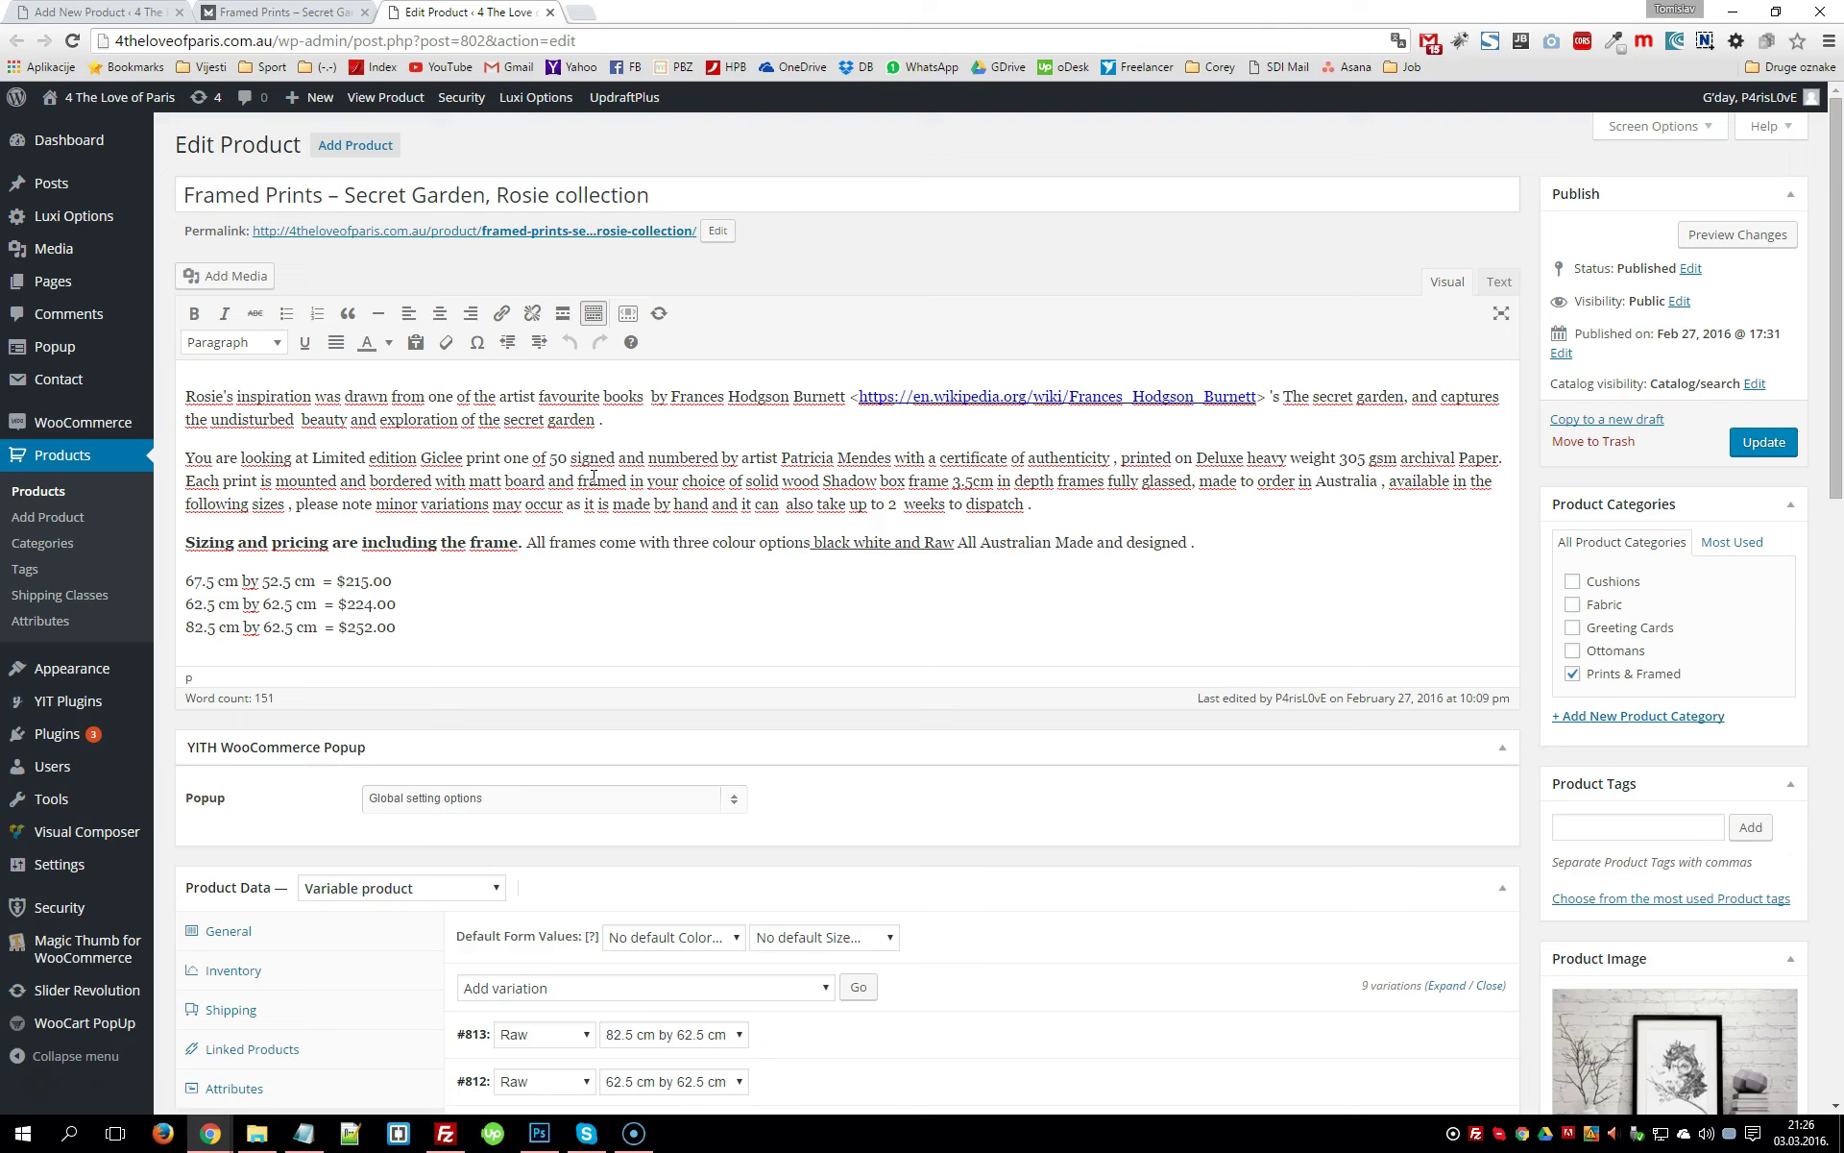
Highlight the three size and price lines in the product description and clear the selection
click(519, 624)
drag(519, 624, 185, 577)
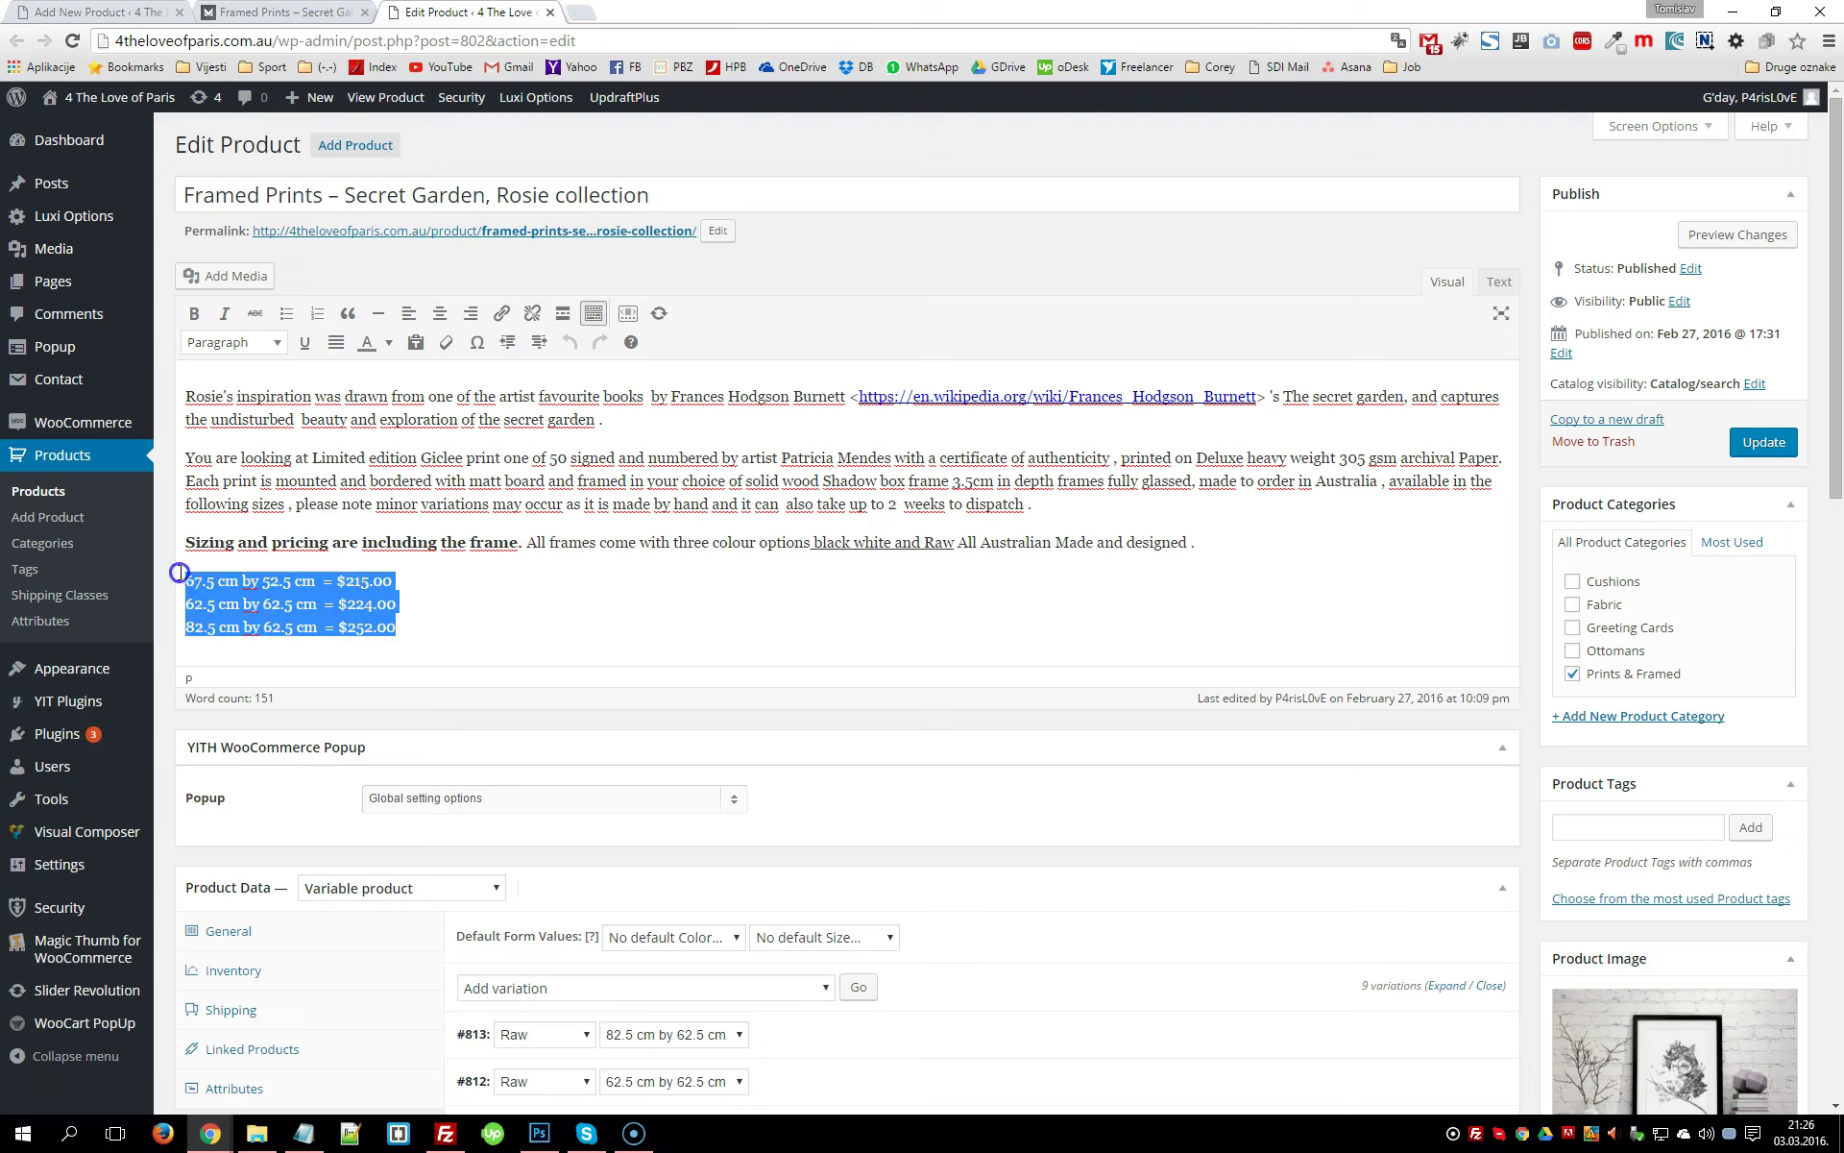
click(268, 574)
View the store's Shipping Classes page and the global product Attributes page with its names and terms
click(70, 525)
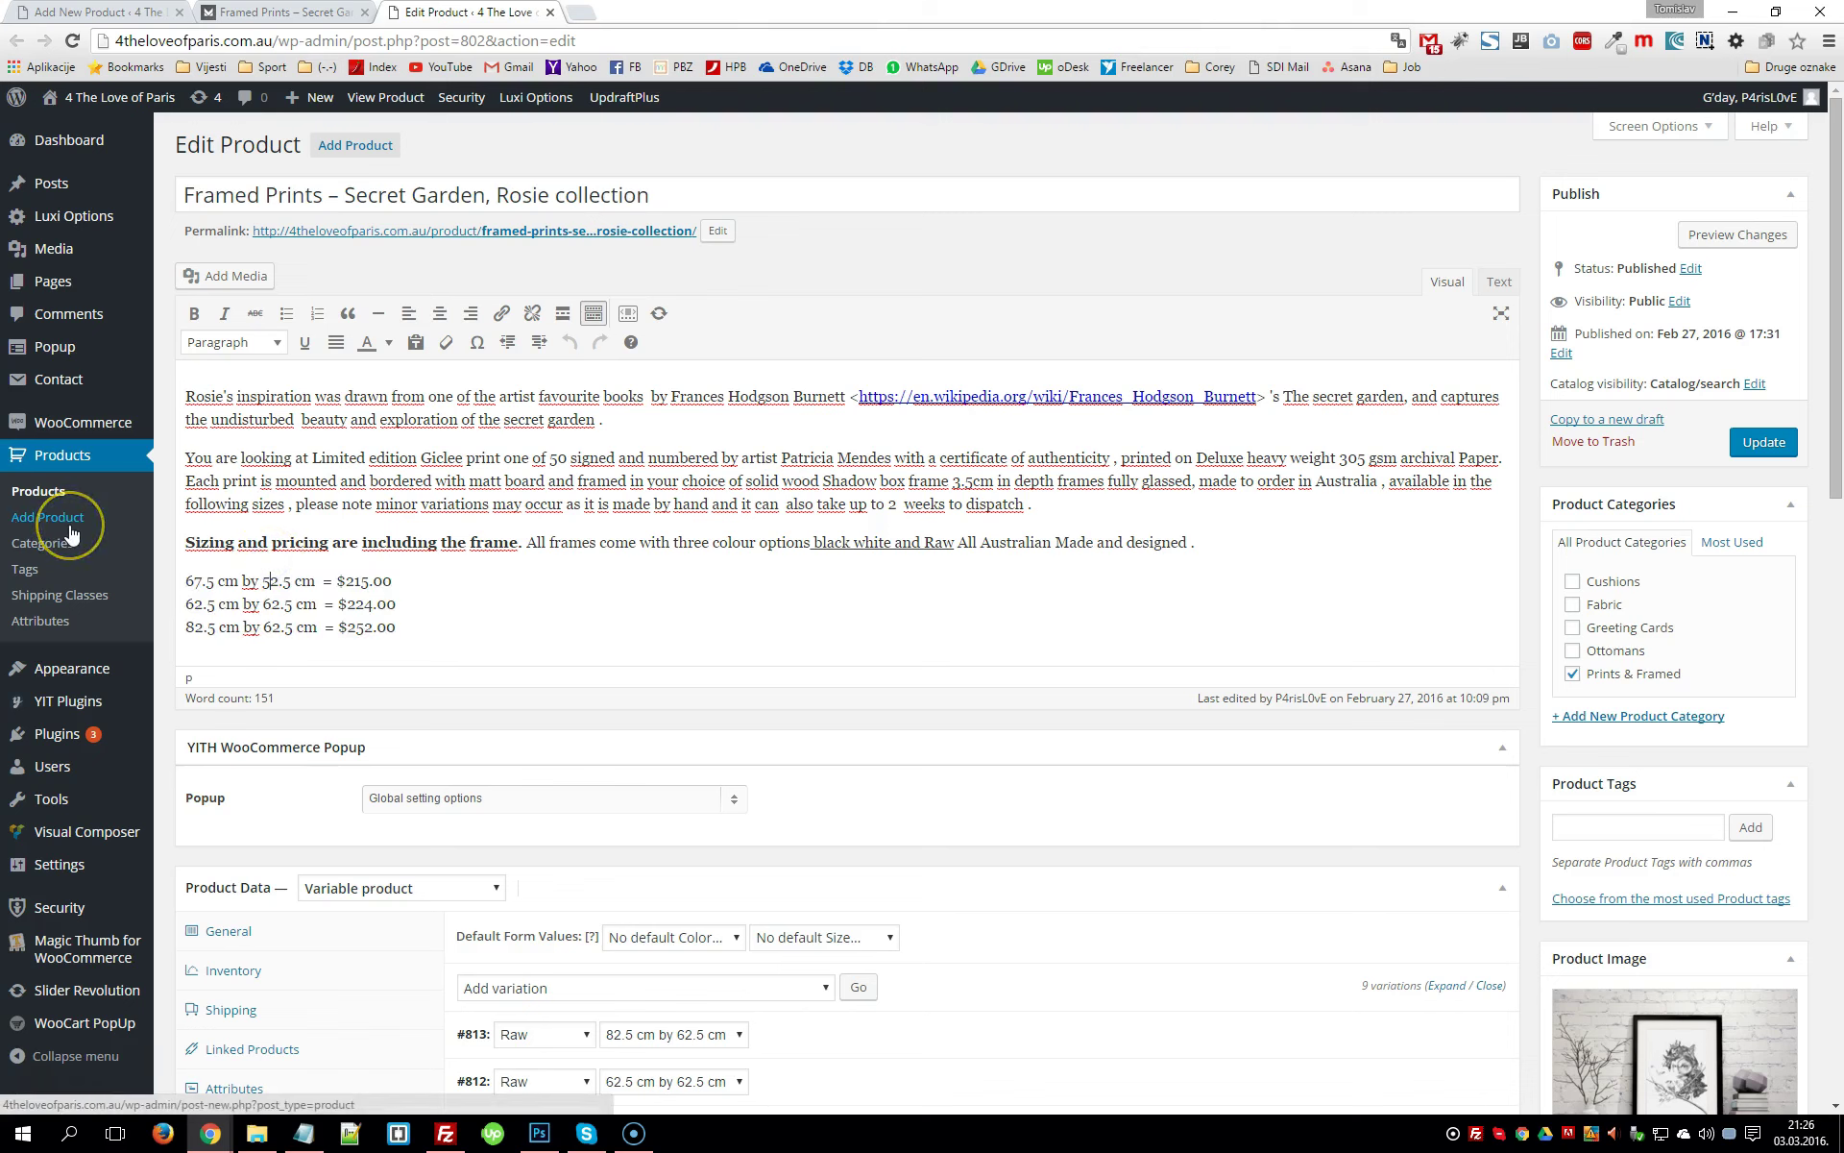
click(73, 546)
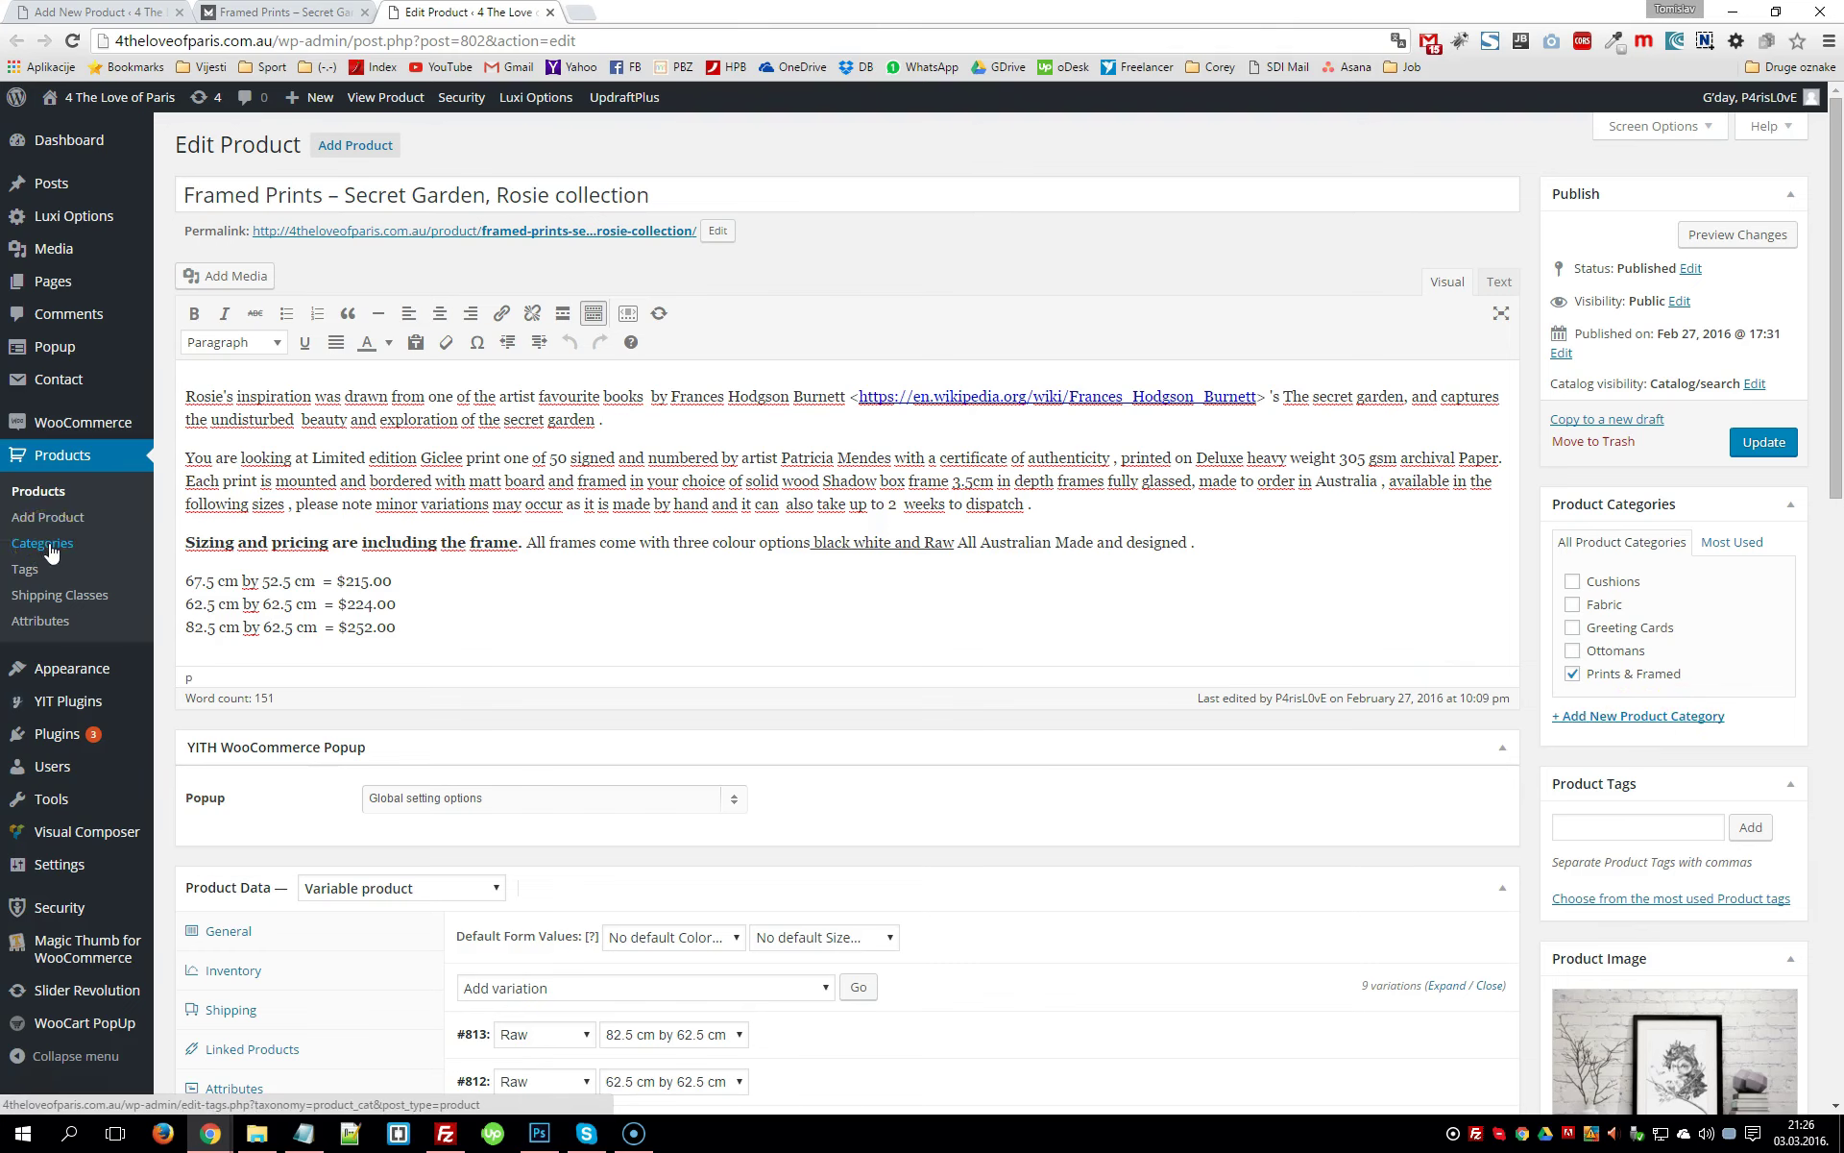
click(87, 599)
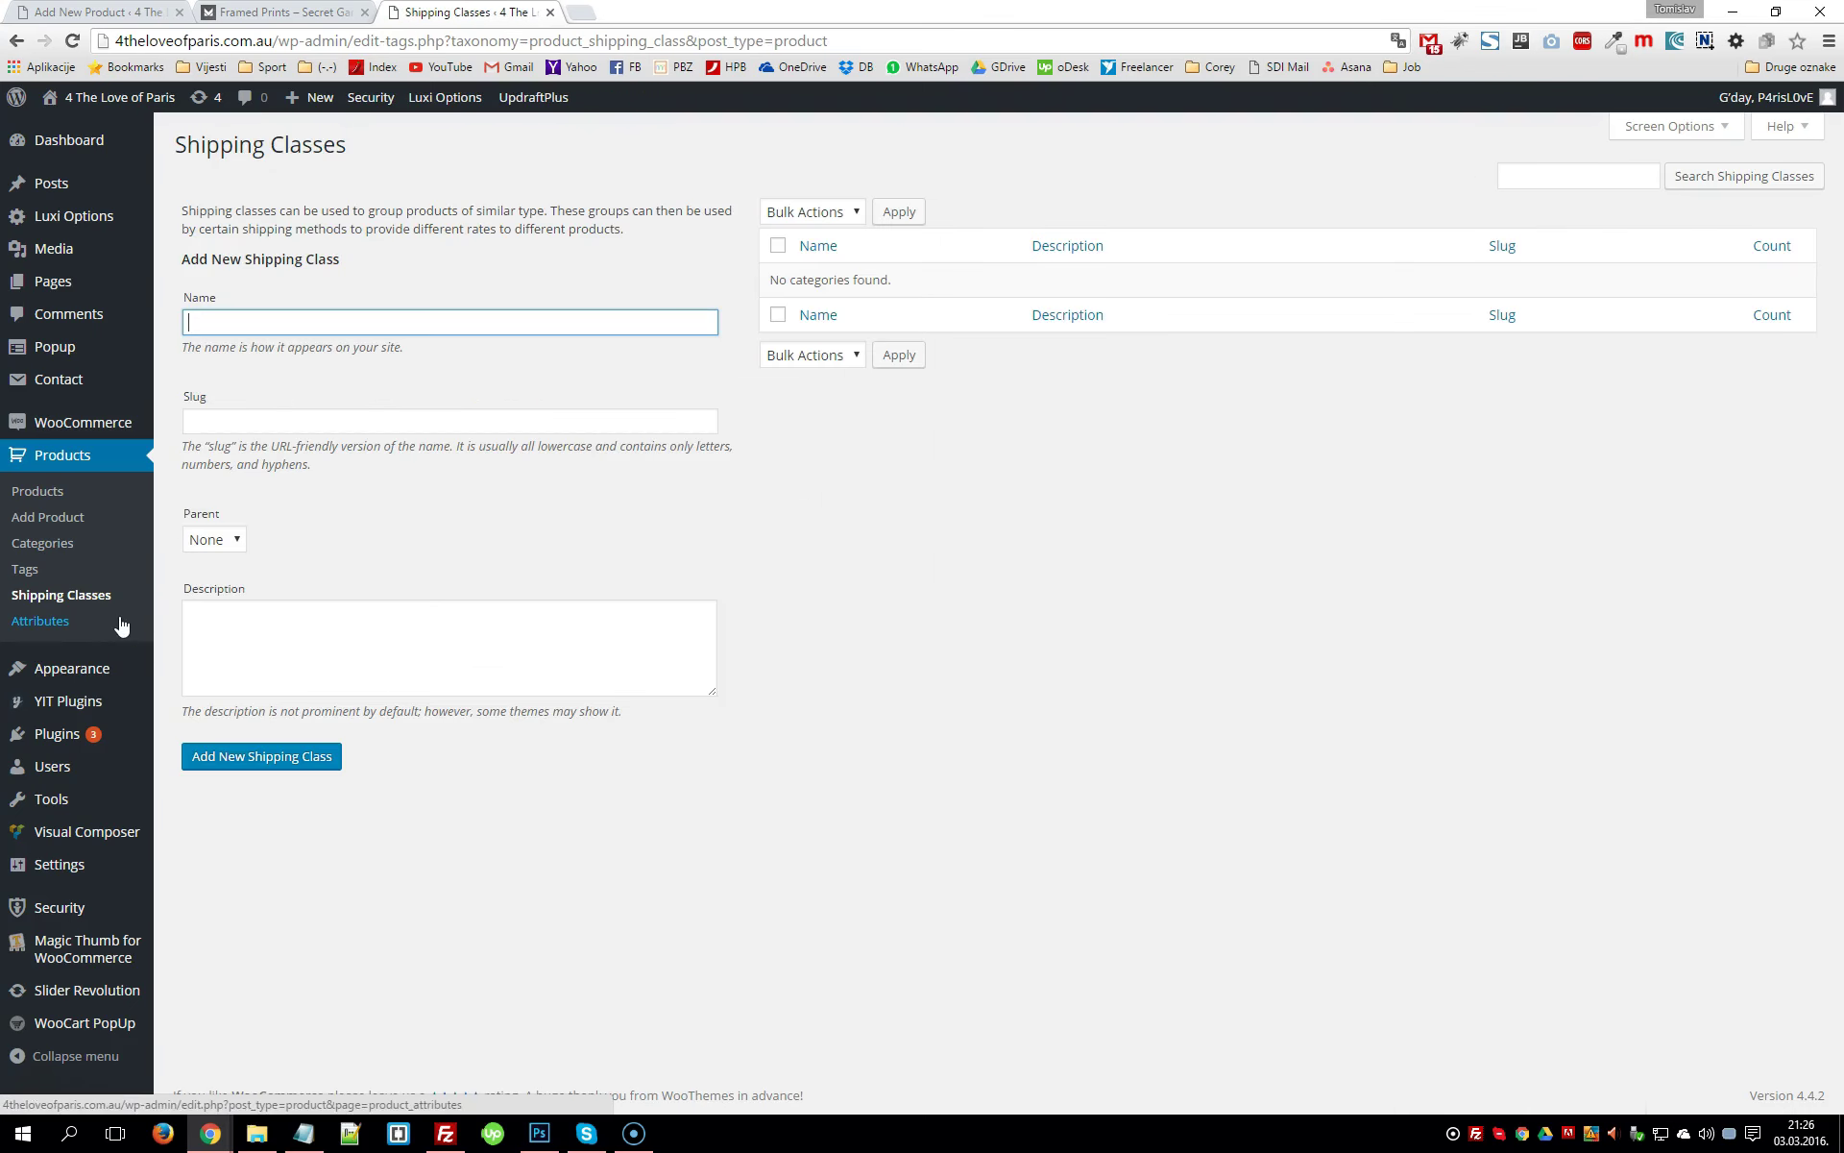
click(58, 623)
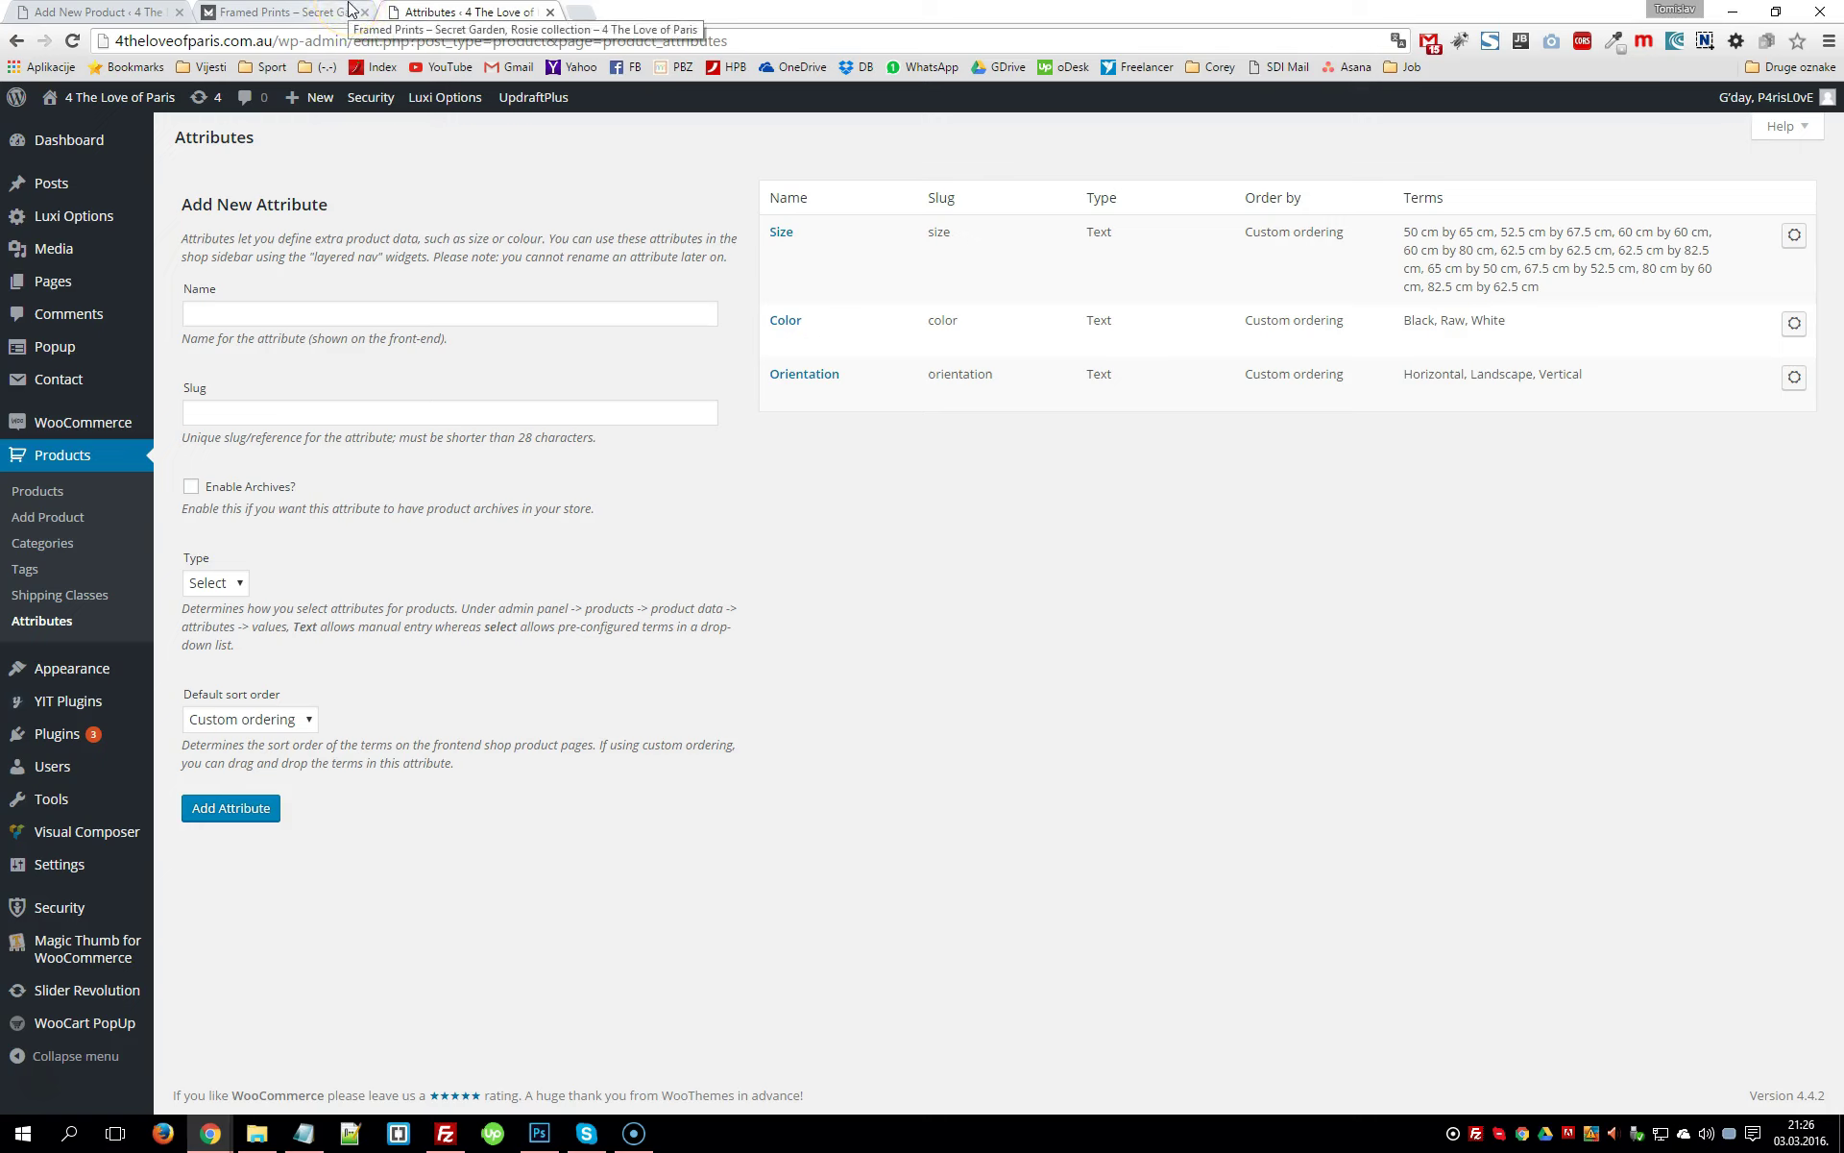
Review the framed print's live page from its options down to the related products, and reload the page
click(280, 14)
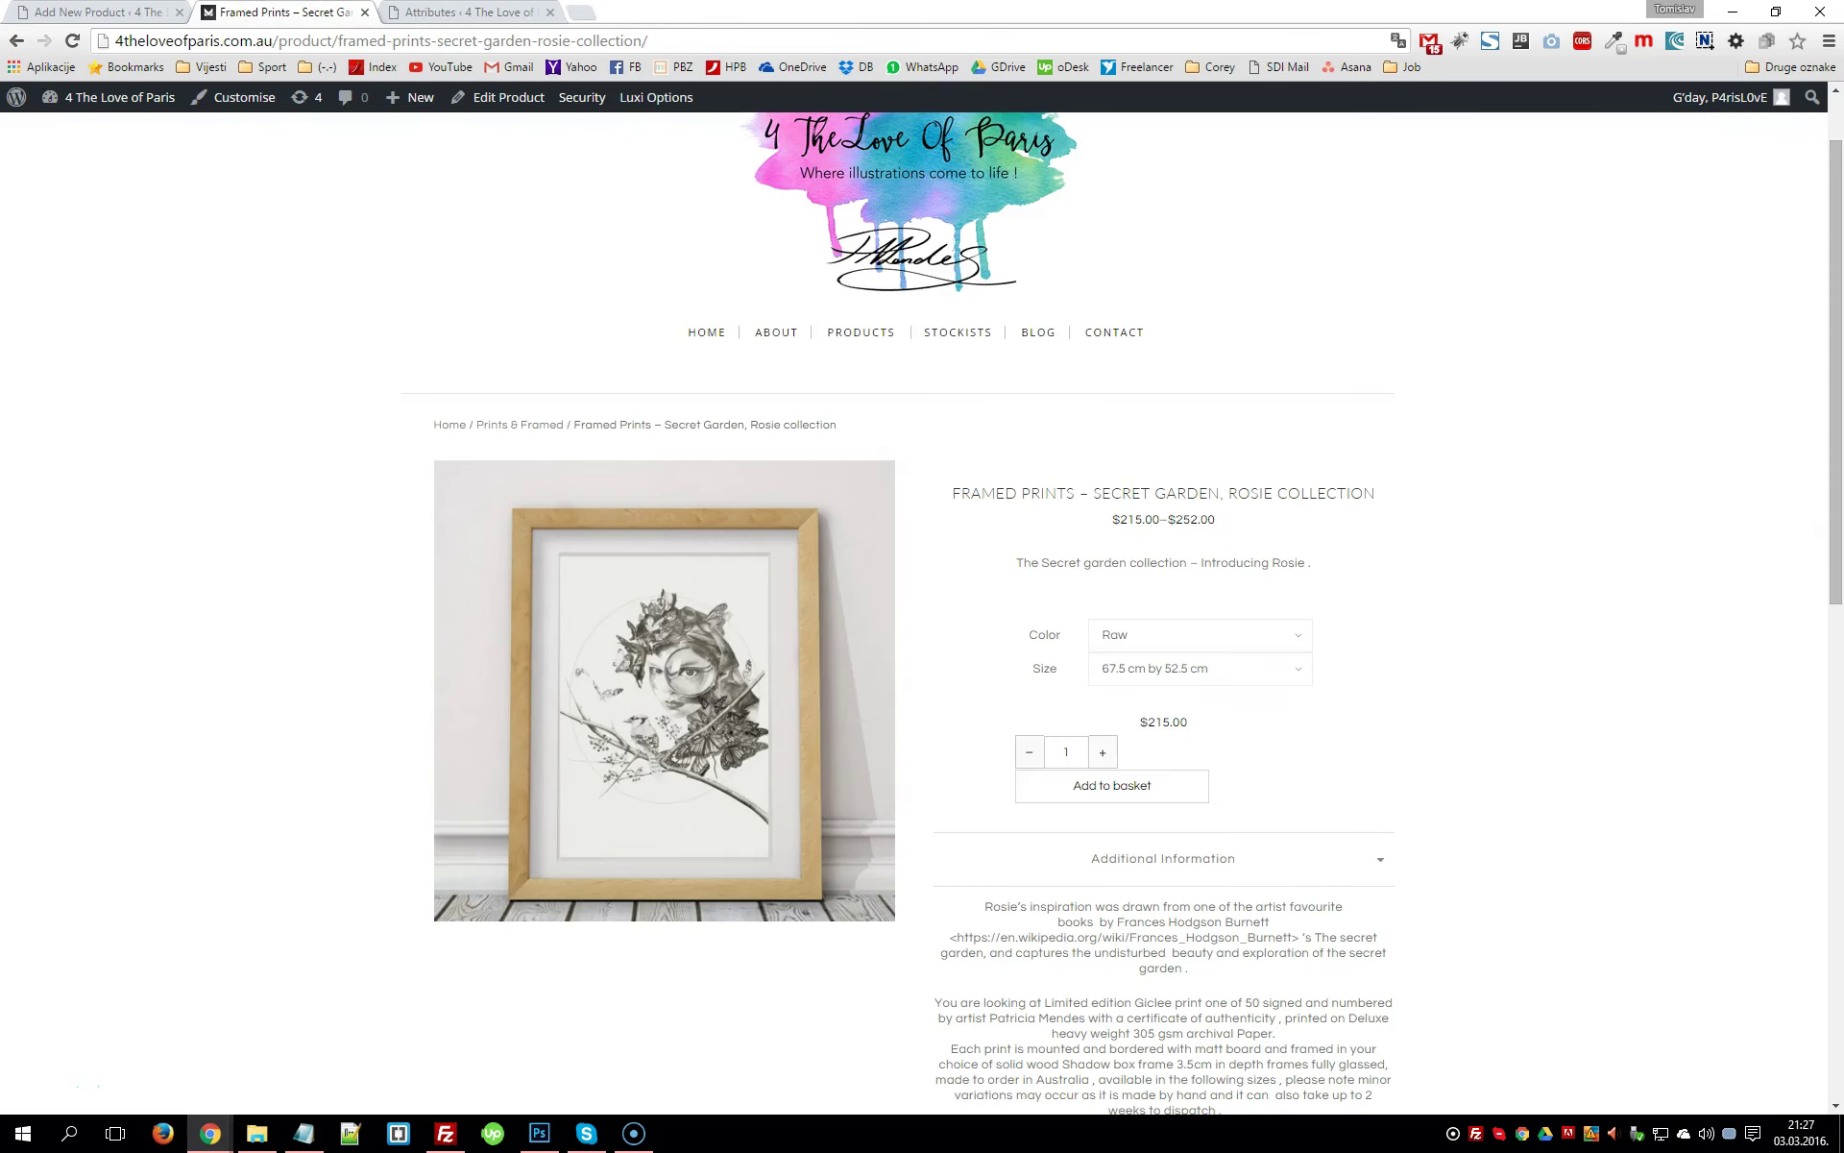
scroll(1451, 655, down, 5)
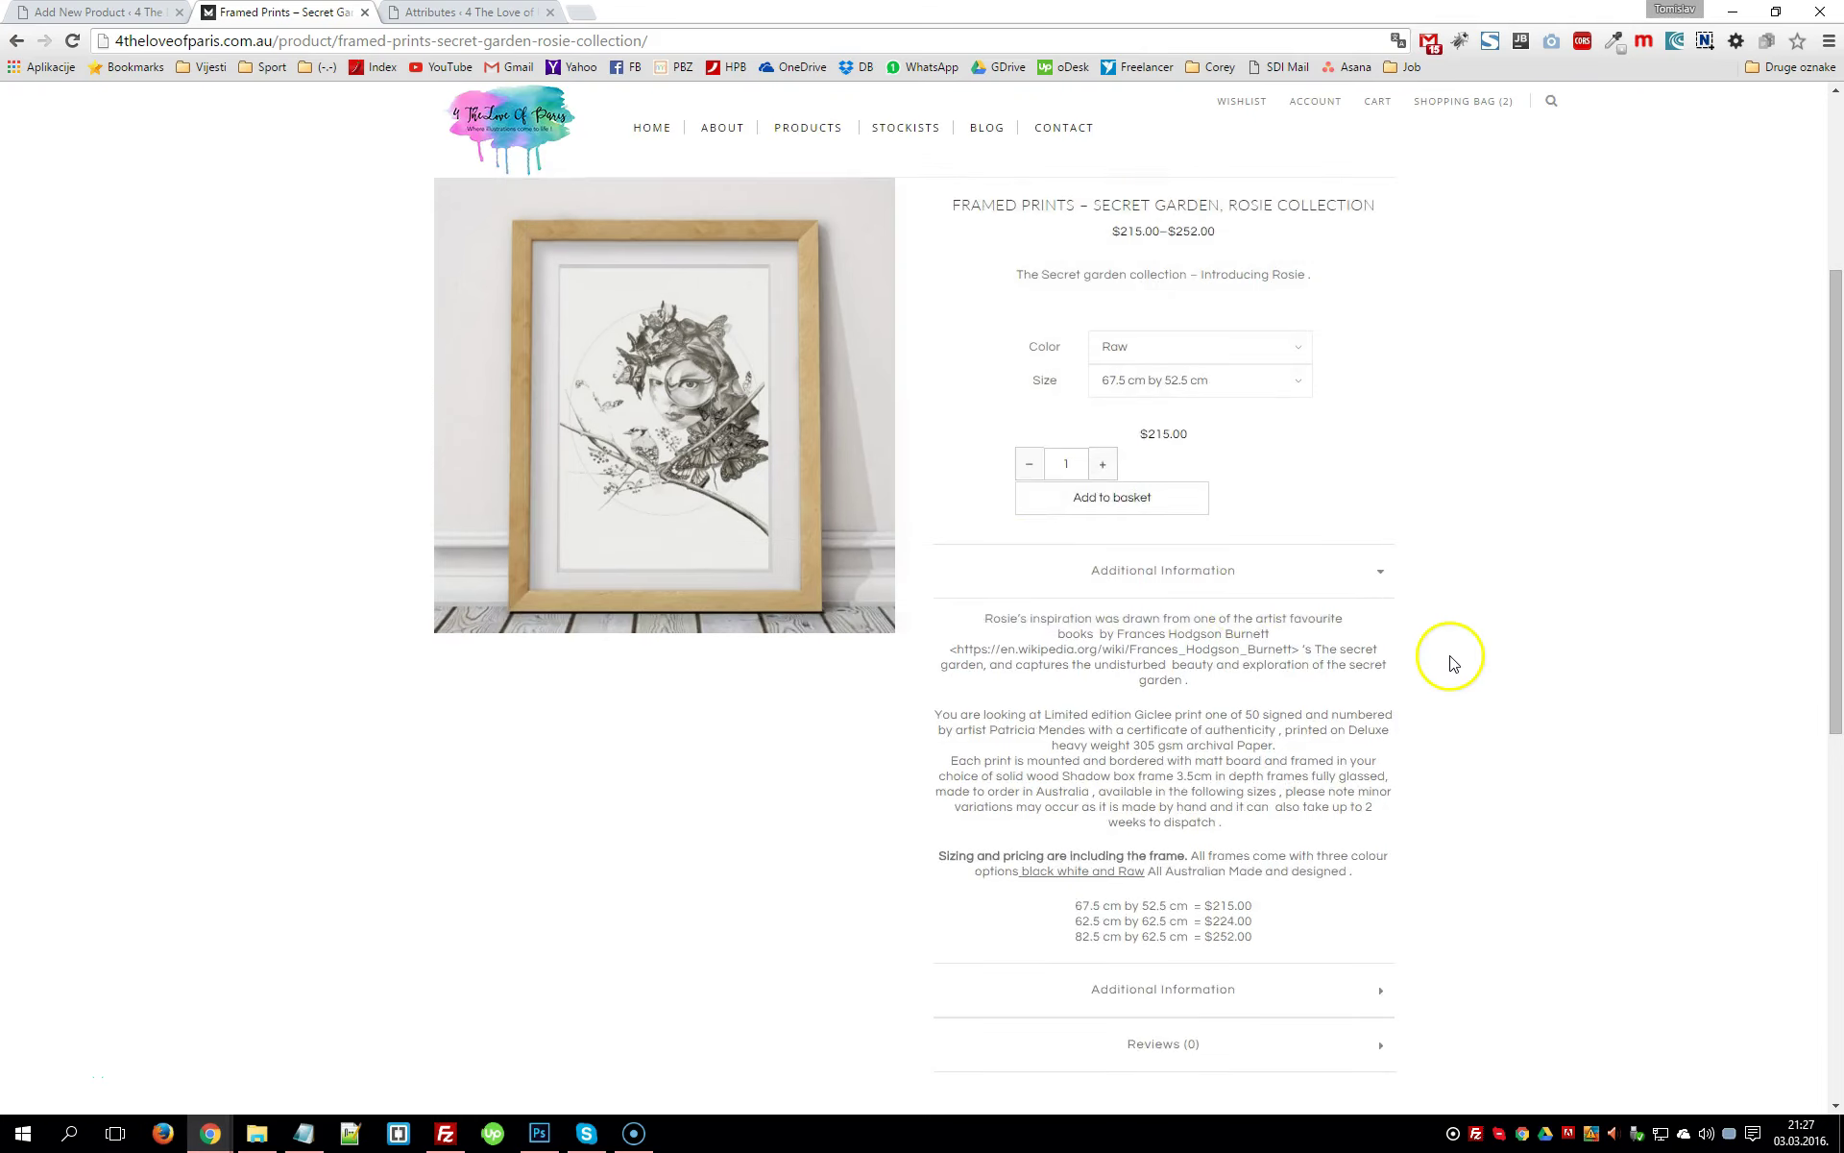
scroll(1453, 649, up, 4)
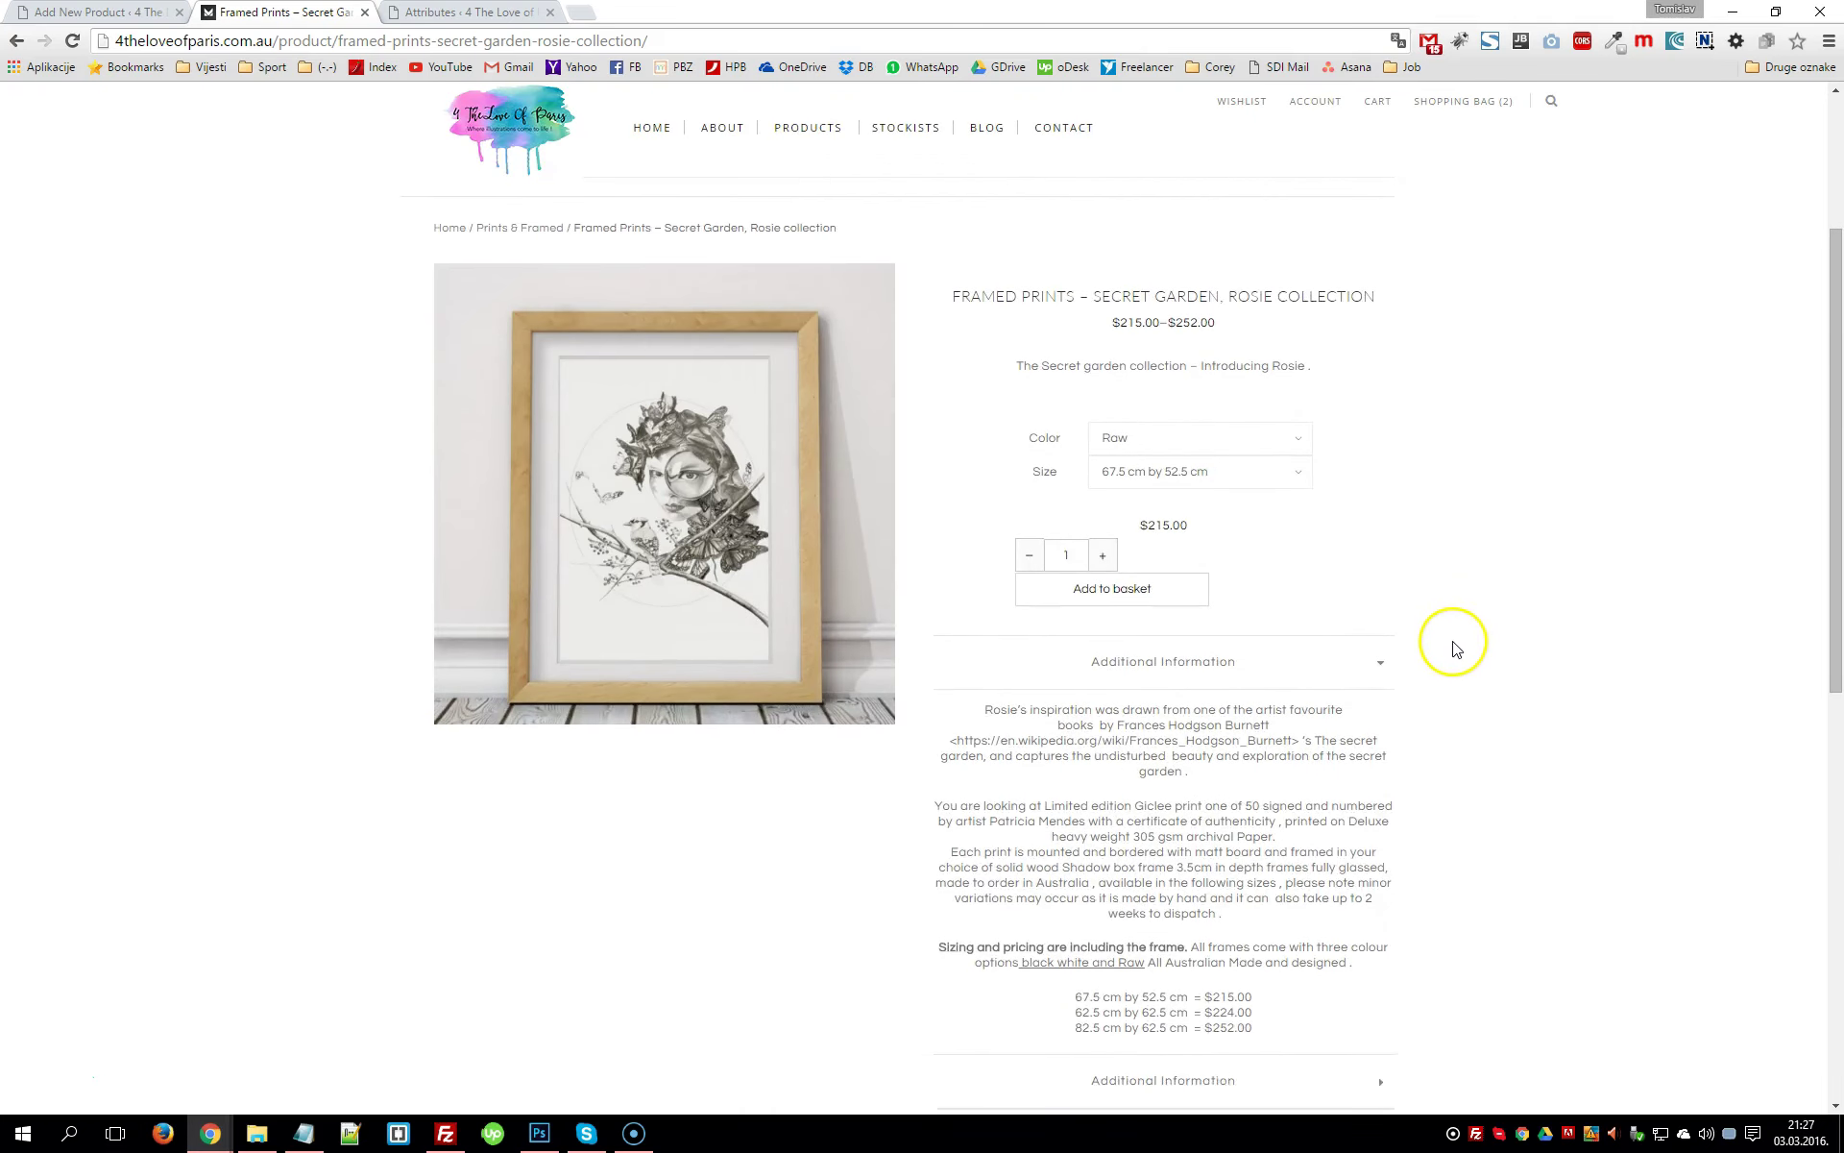
scroll(1453, 646, down, 8)
scroll(1454, 611, down, 1)
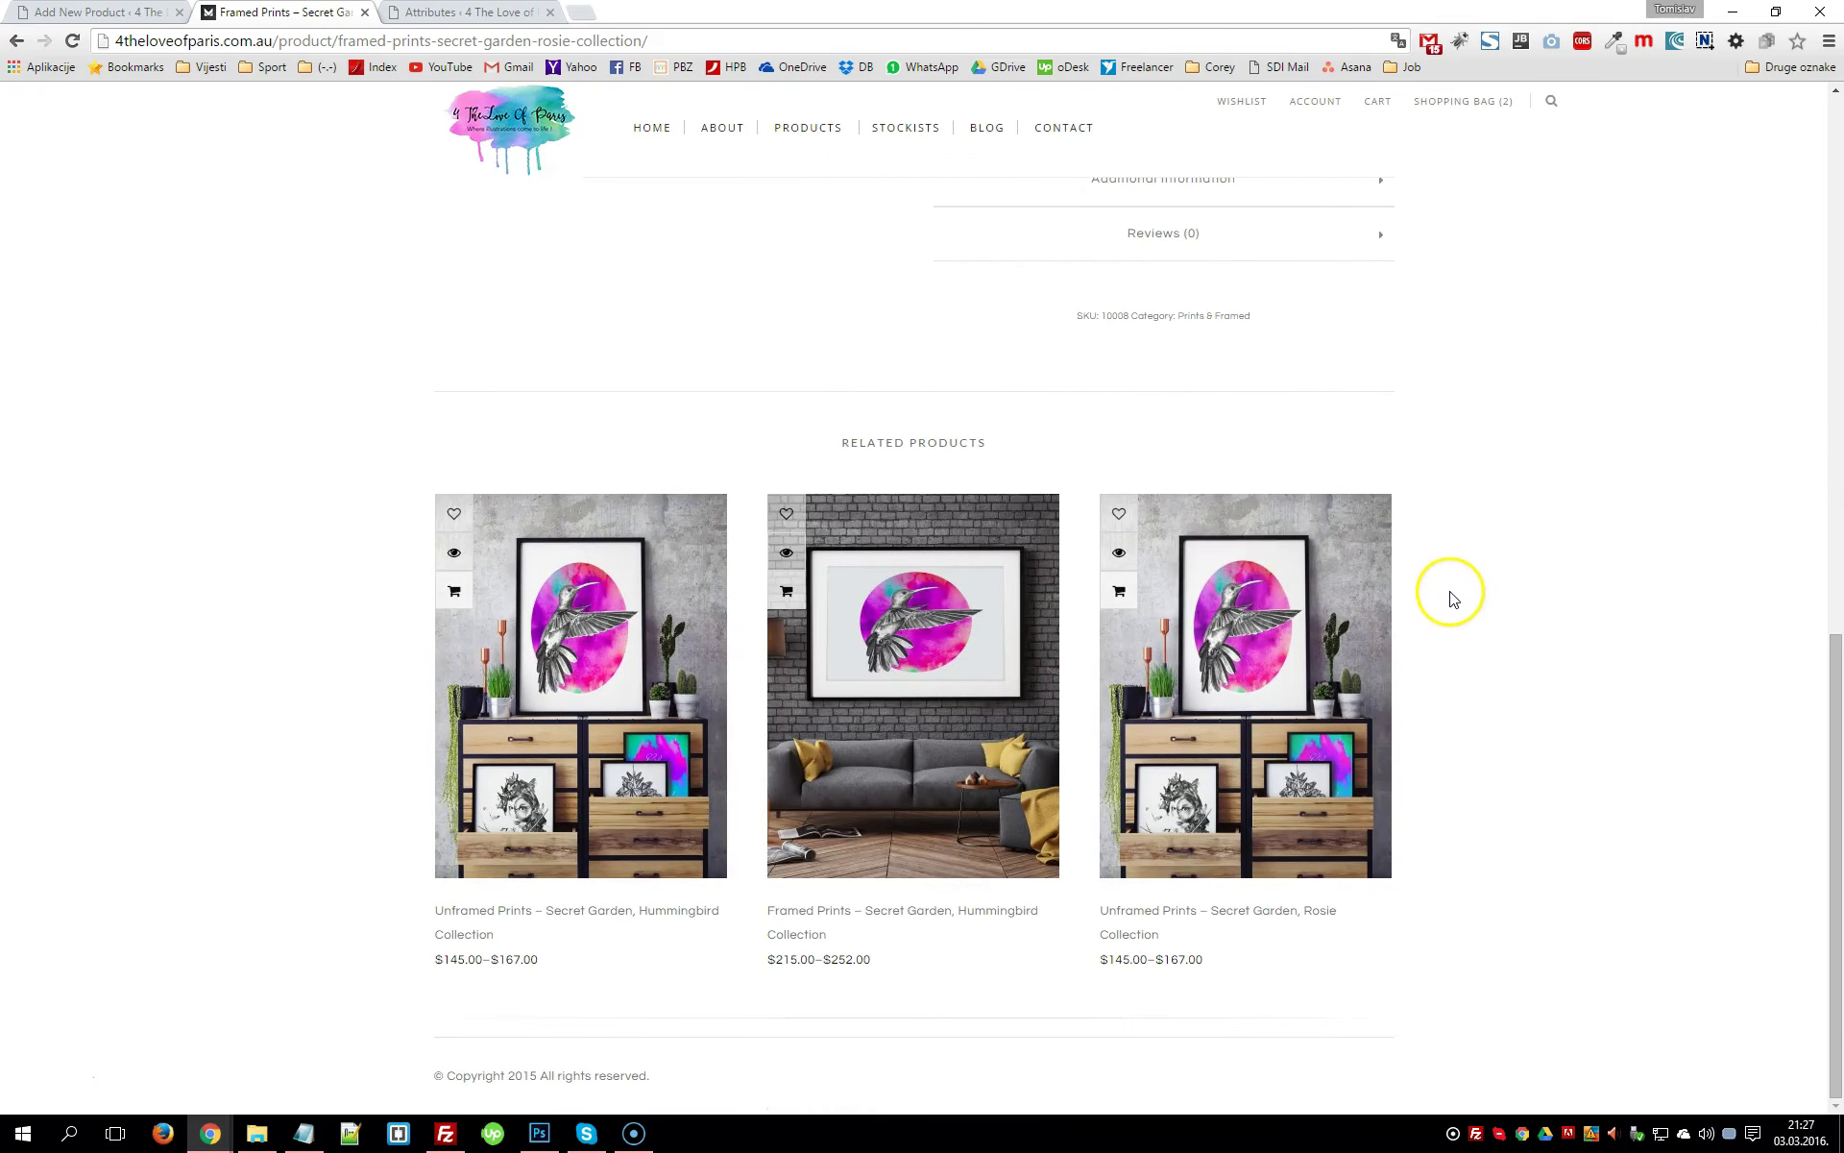
key(F5)
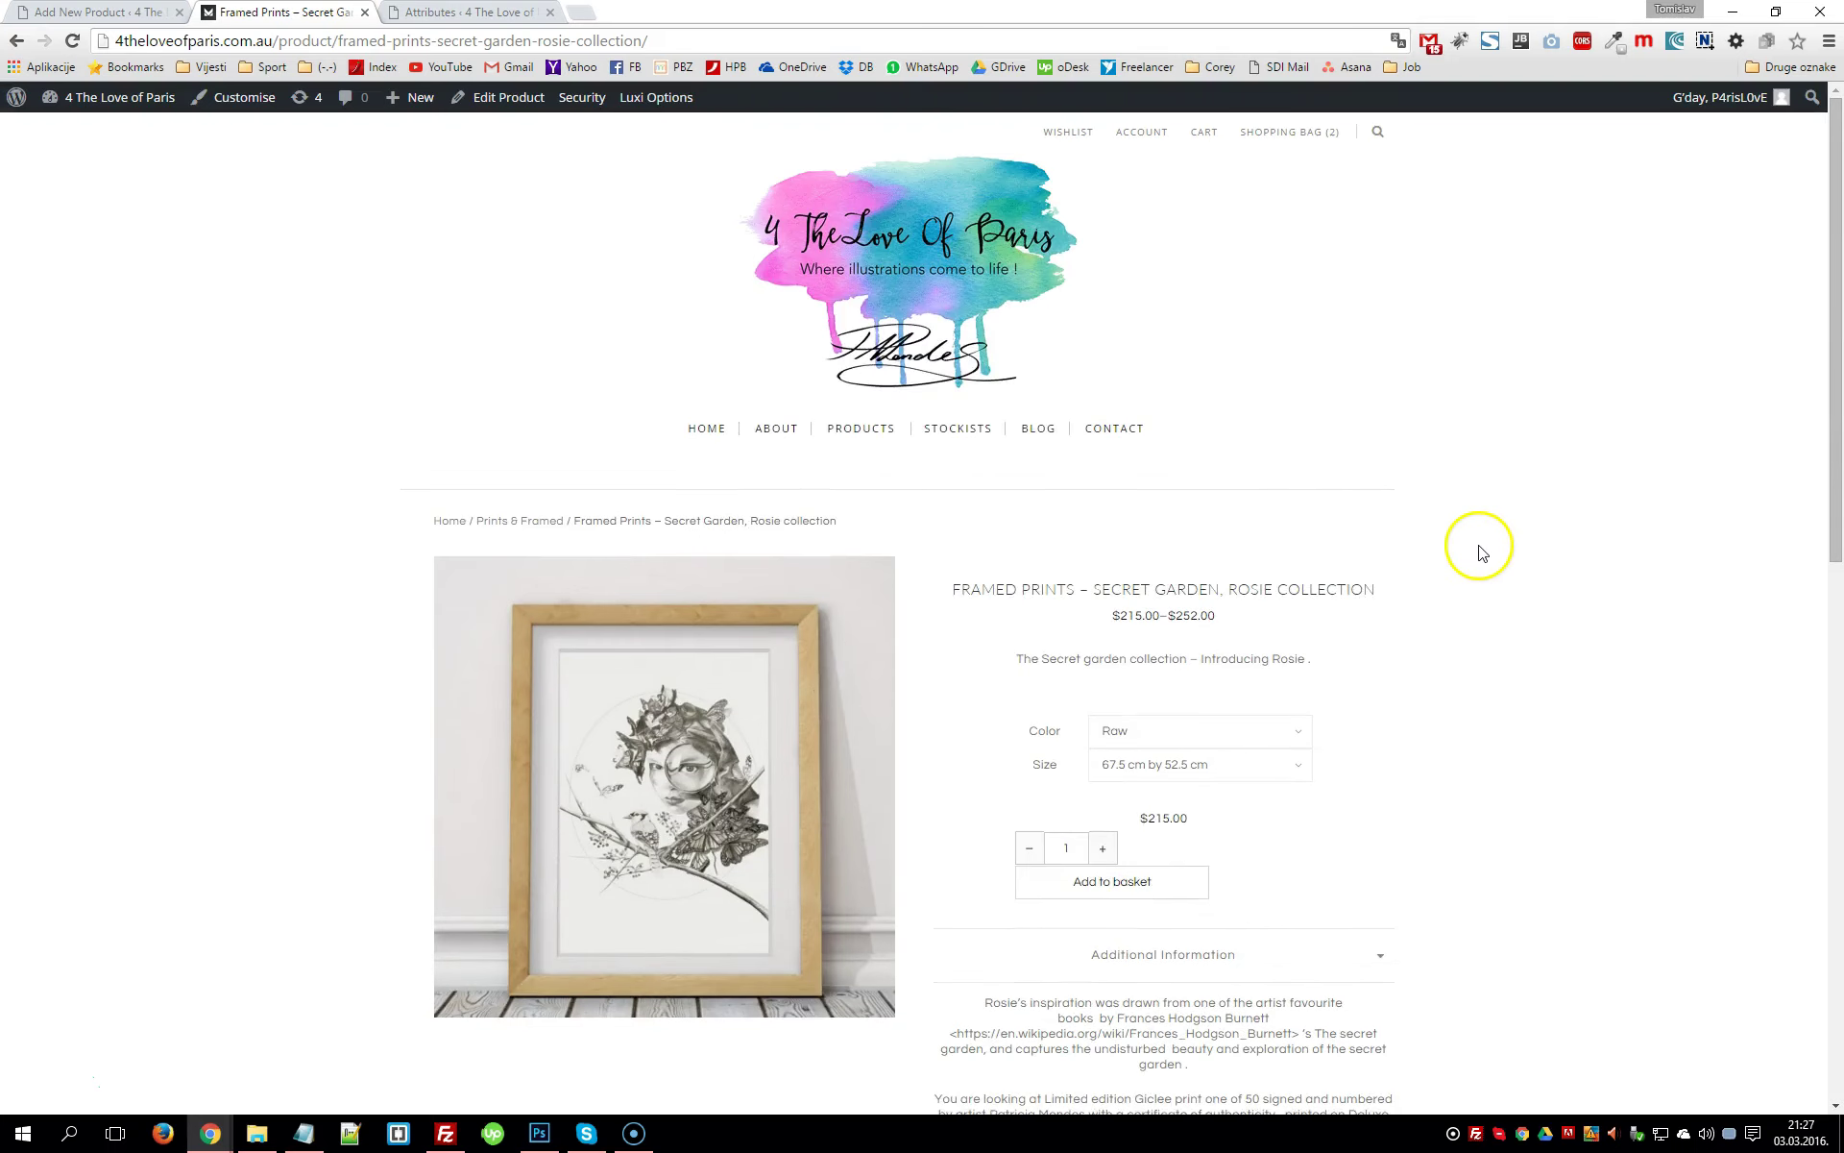
Open the store's home page, close the Attributes page, and look over the home page's banner
click(1074, 142)
key(ctrl+shift+Tab)
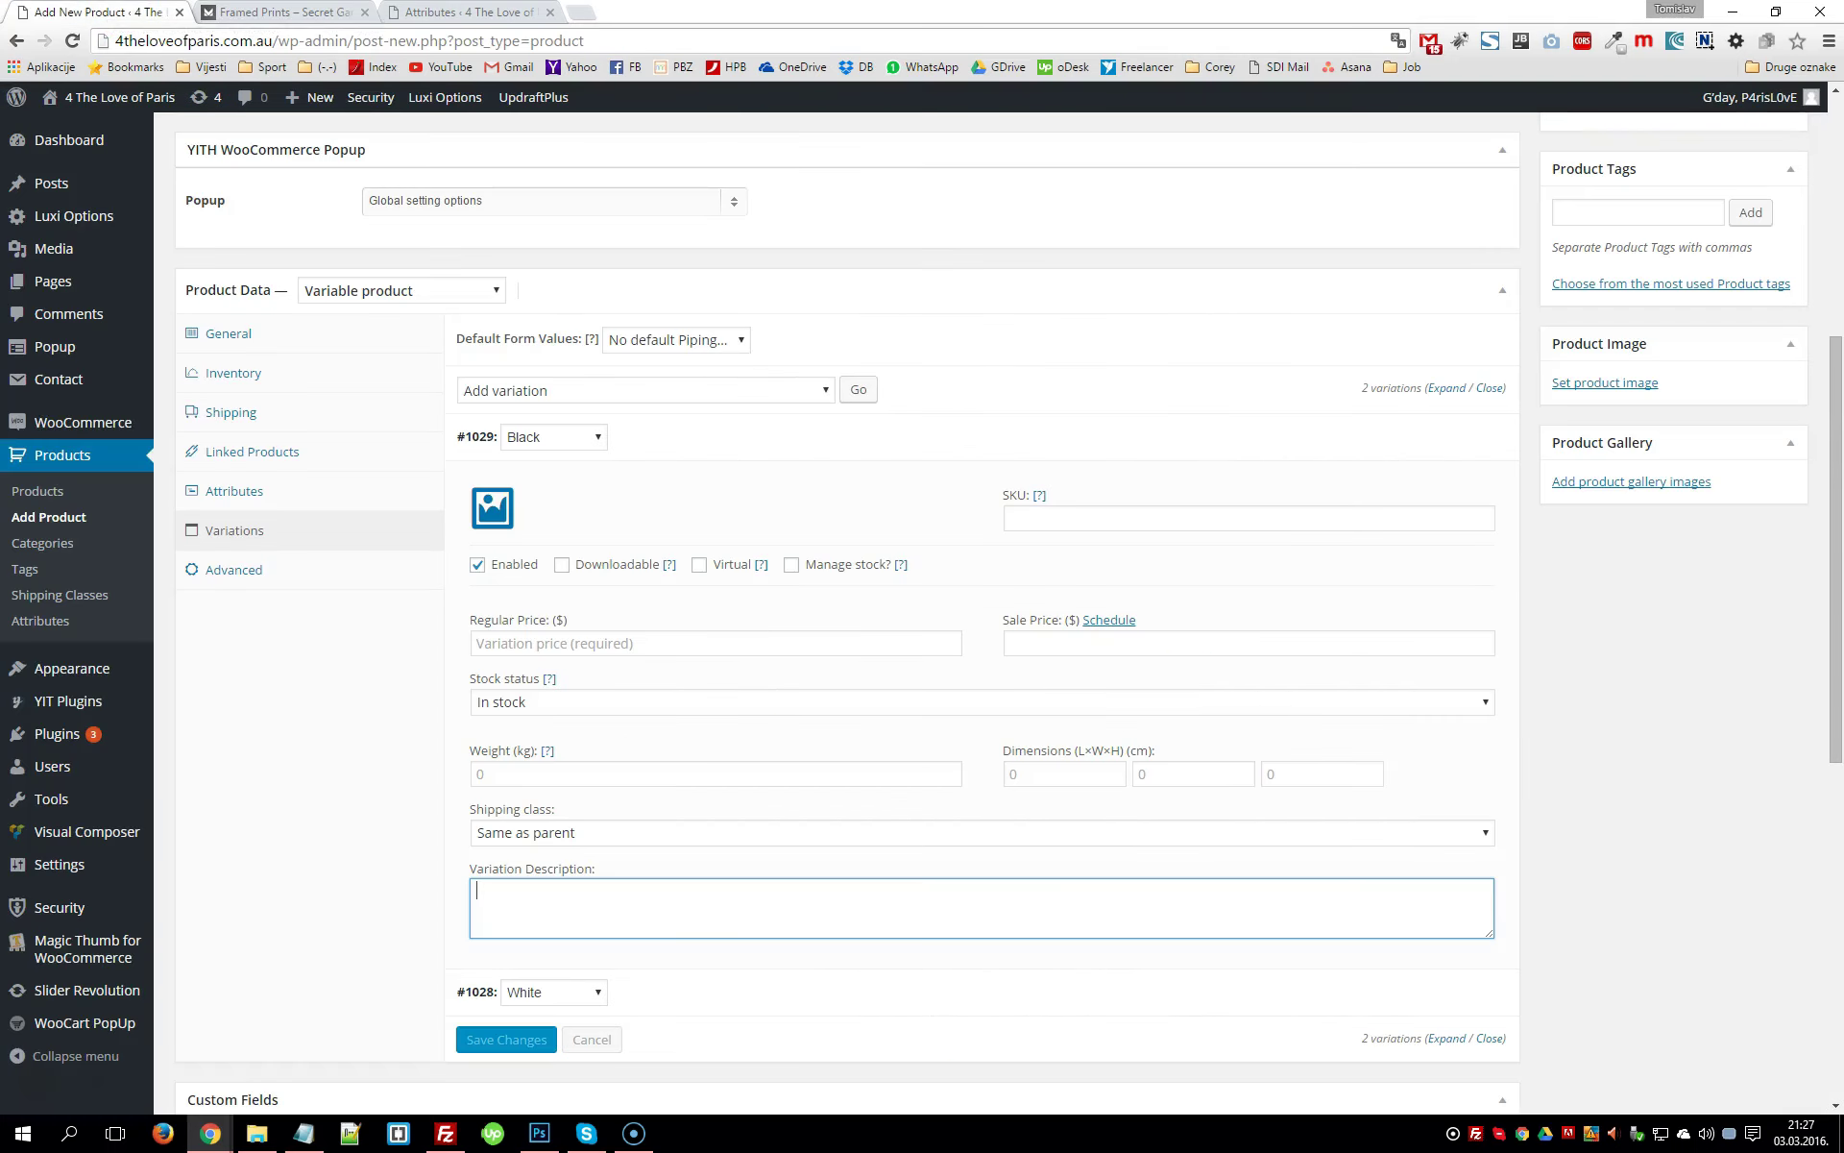
key(ctrl+Tab)
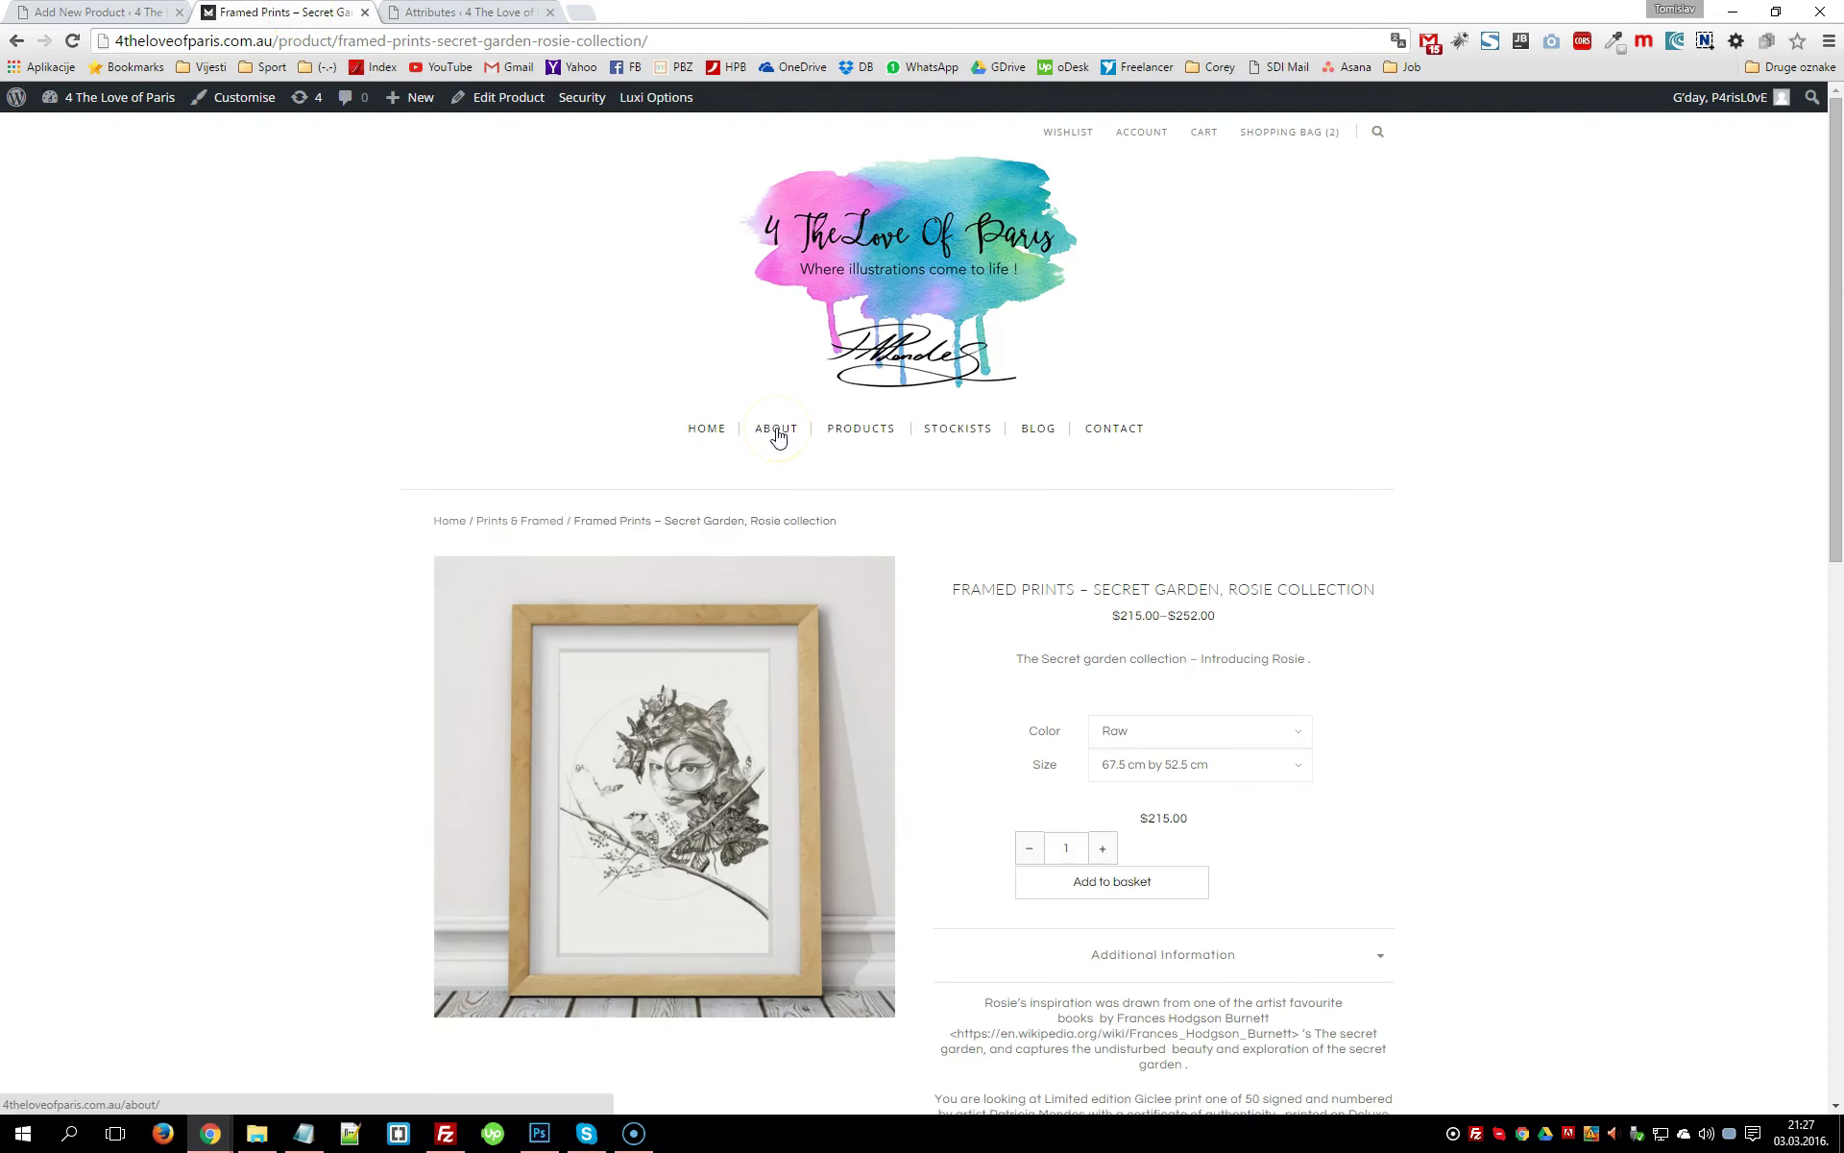
click(722, 430)
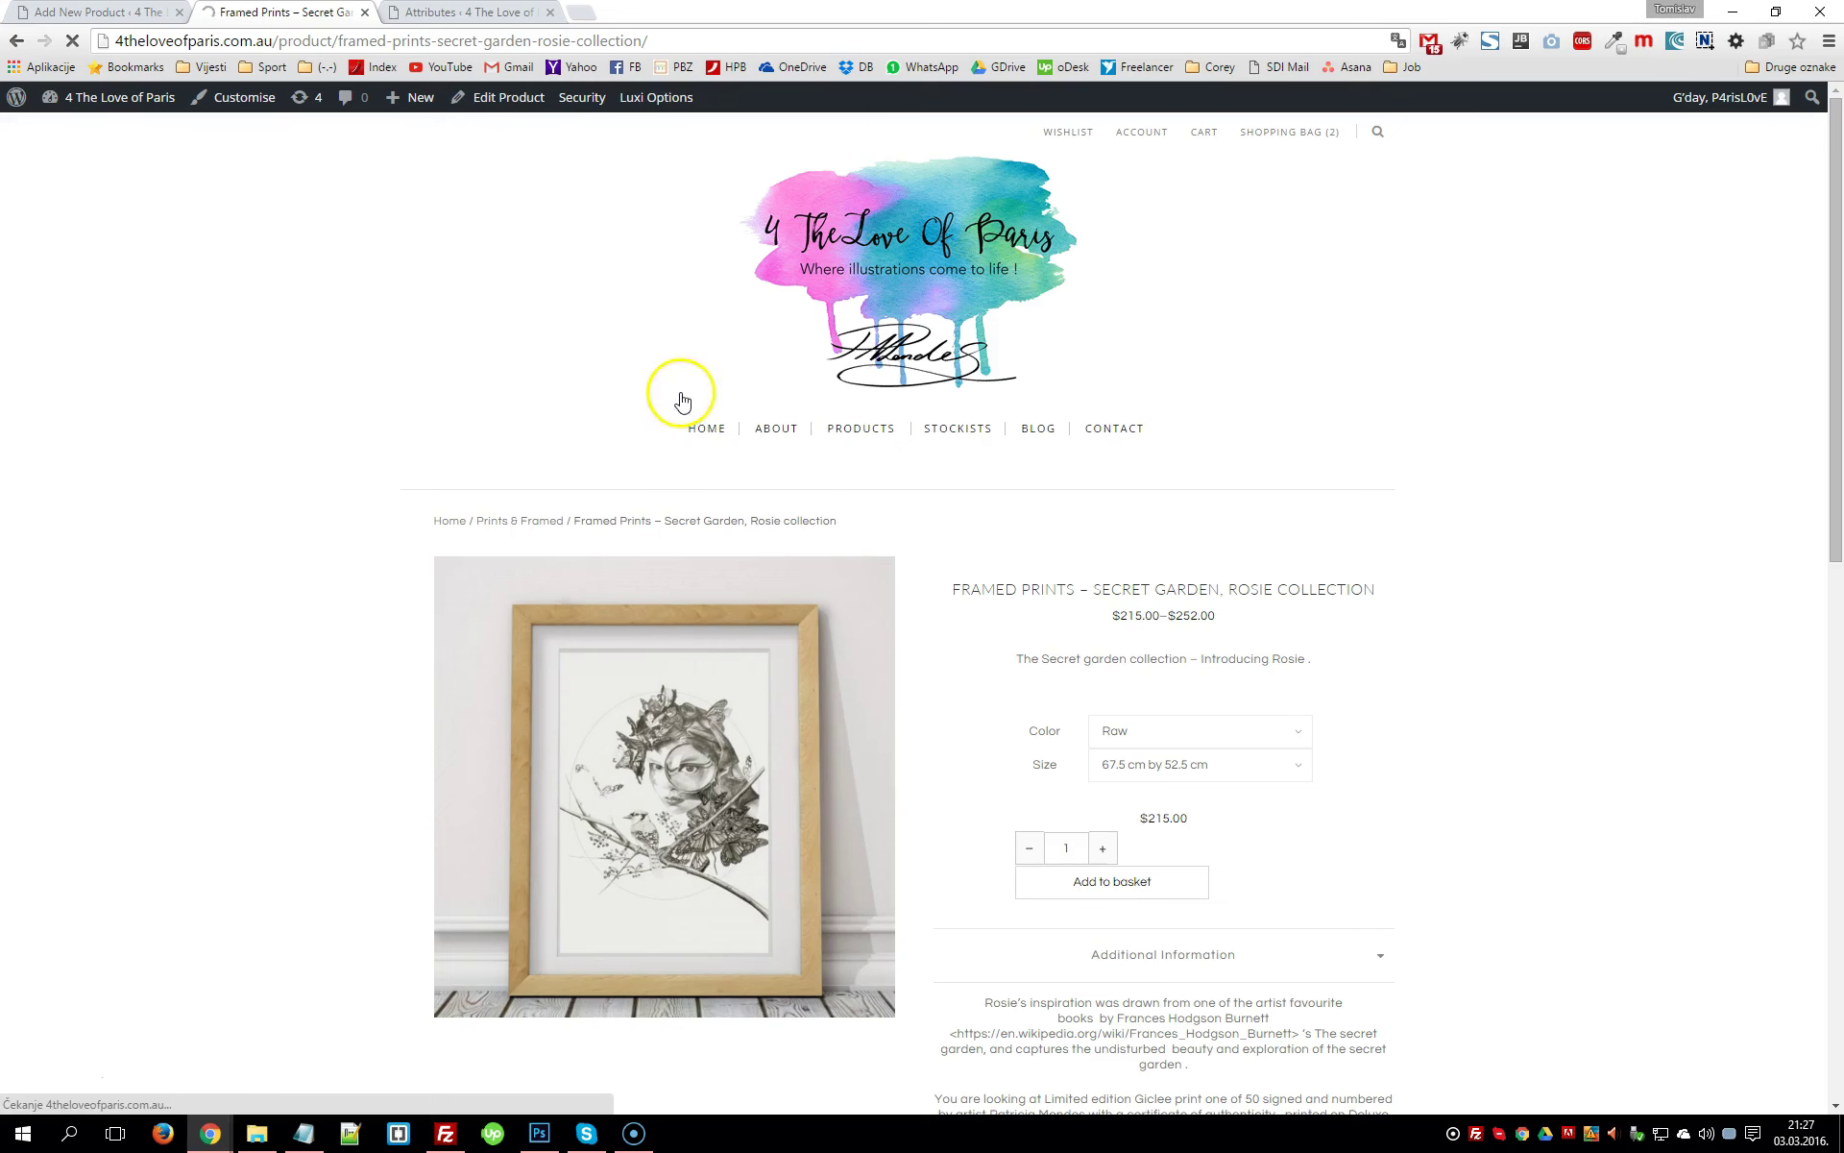
click(550, 13)
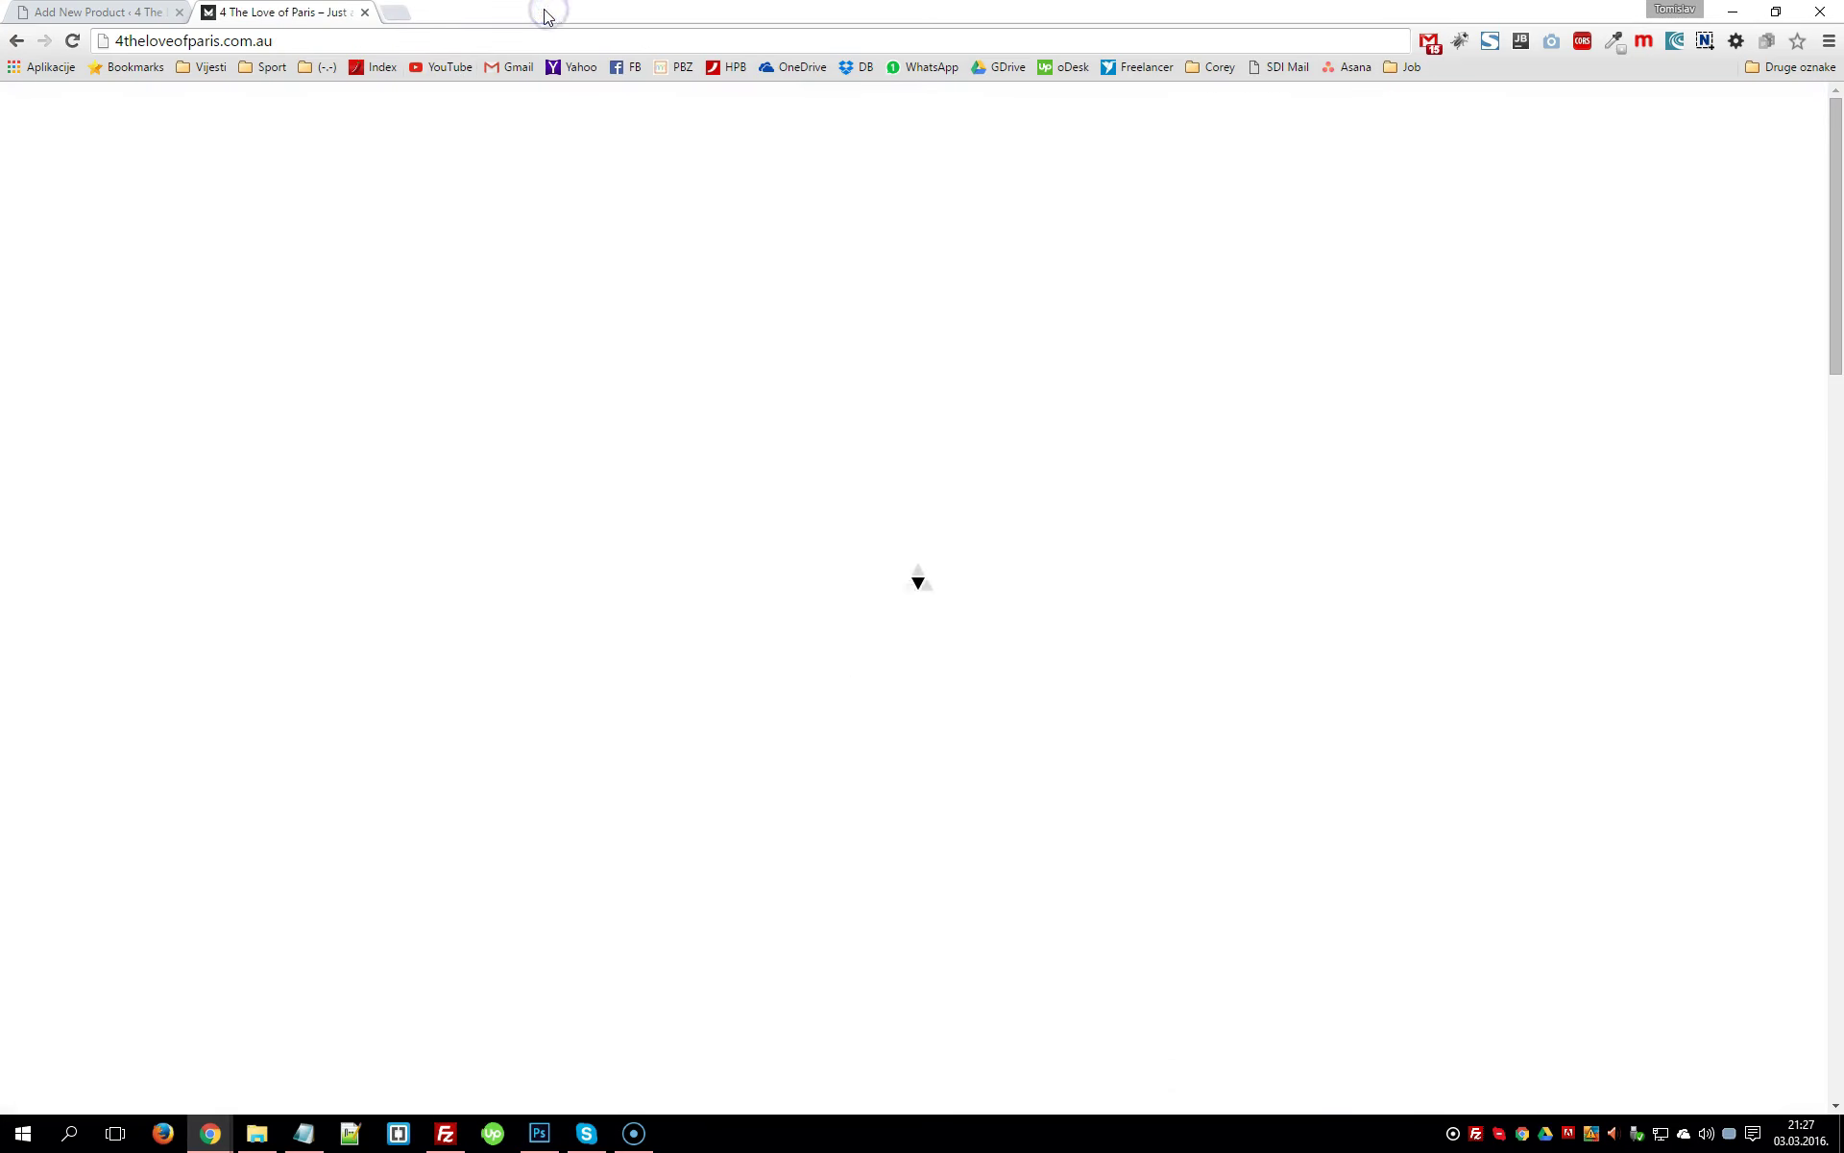
scroll(470, 329, down, 7)
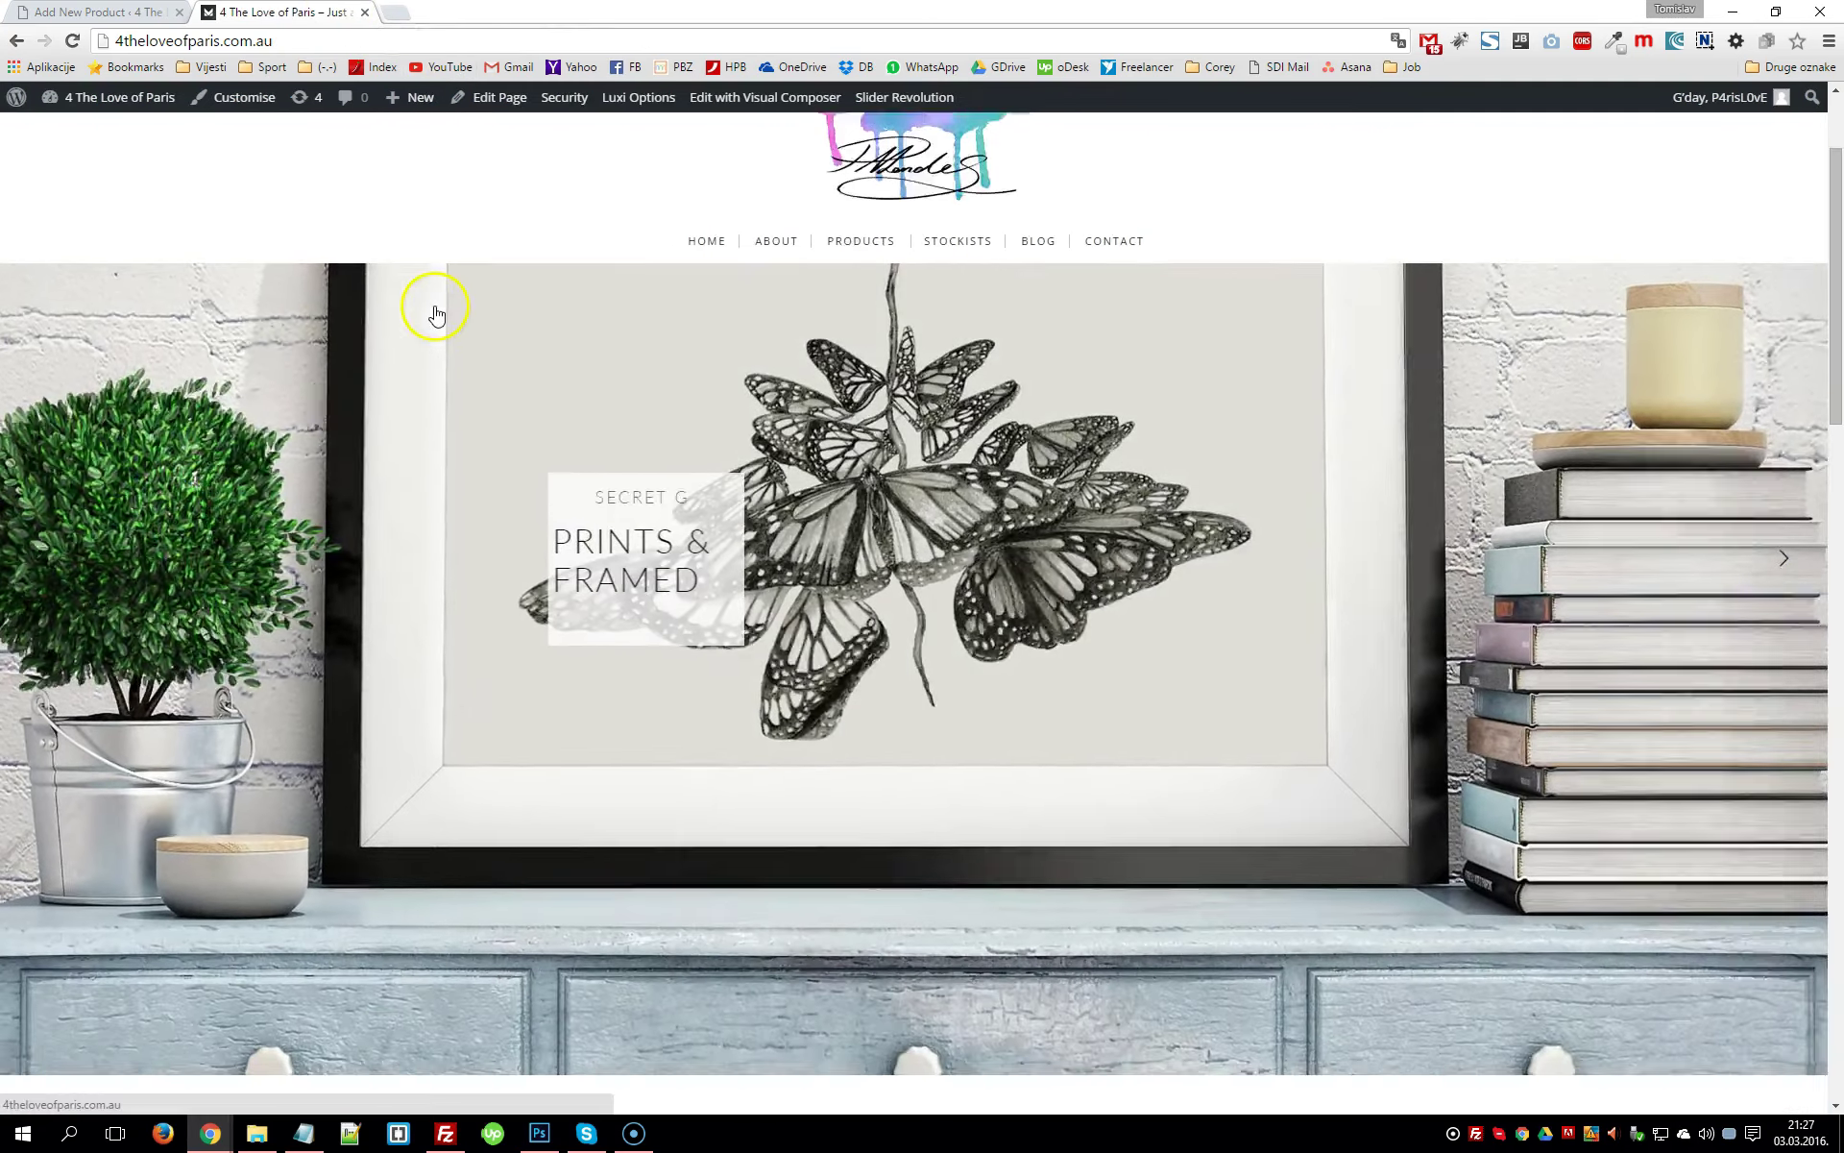
scroll(456, 281, up, 7)
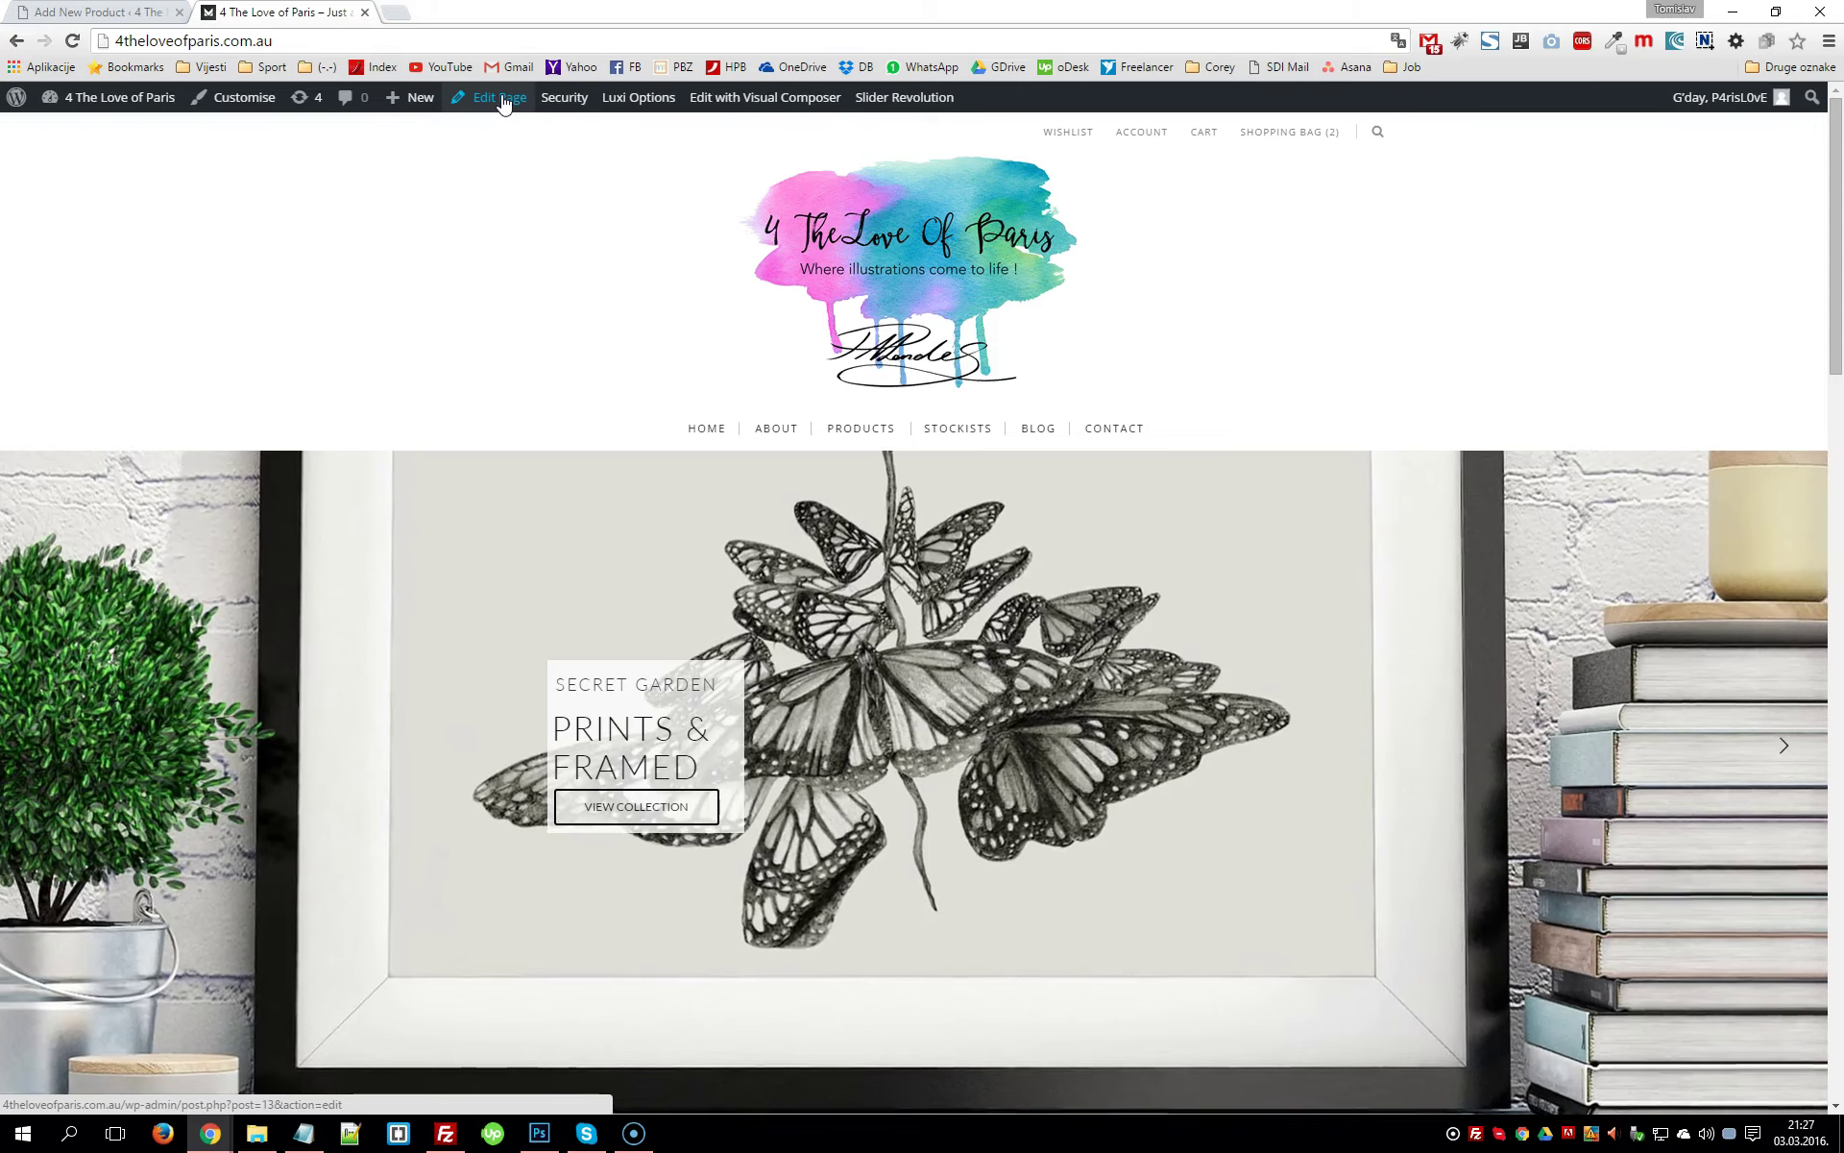
Open the Home page for editing in a new tab and look over its Visual Composer layout
middle_click(501, 100)
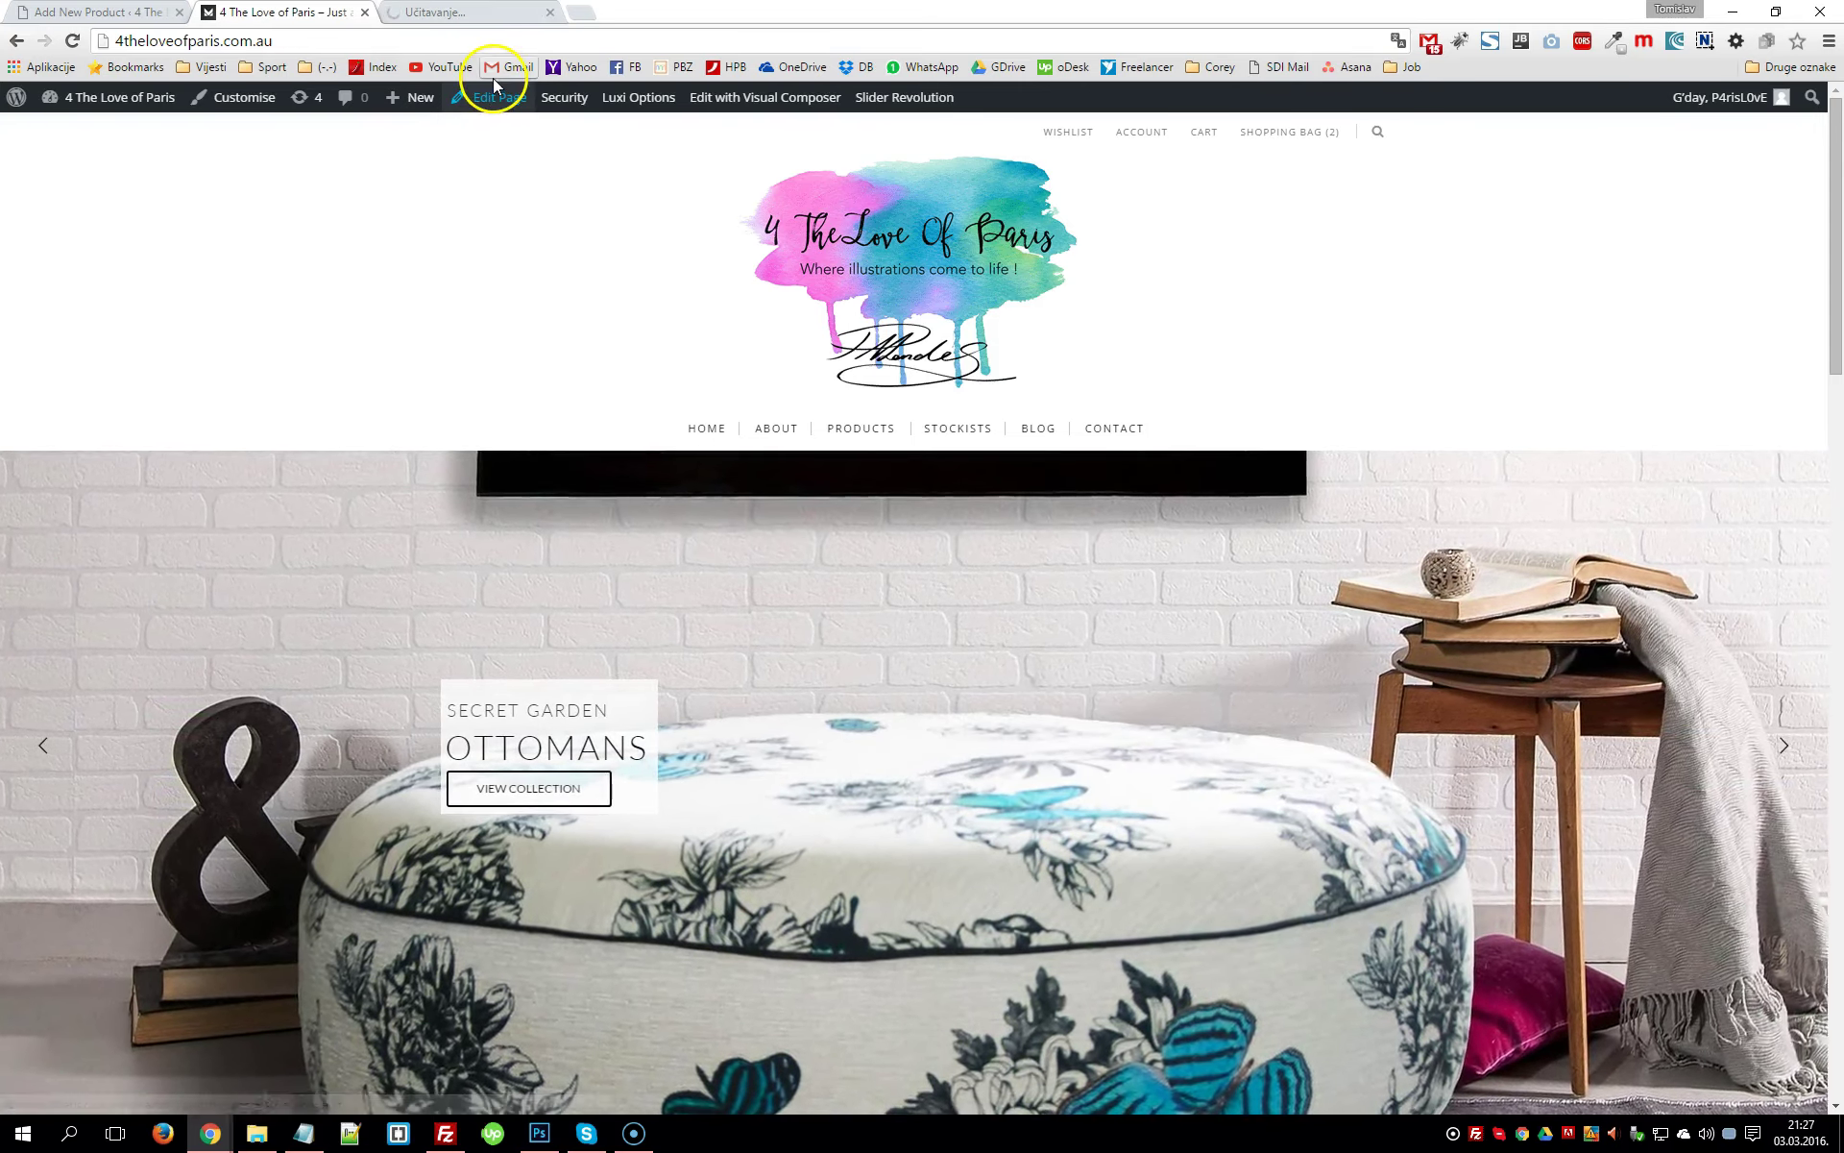
click(480, 13)
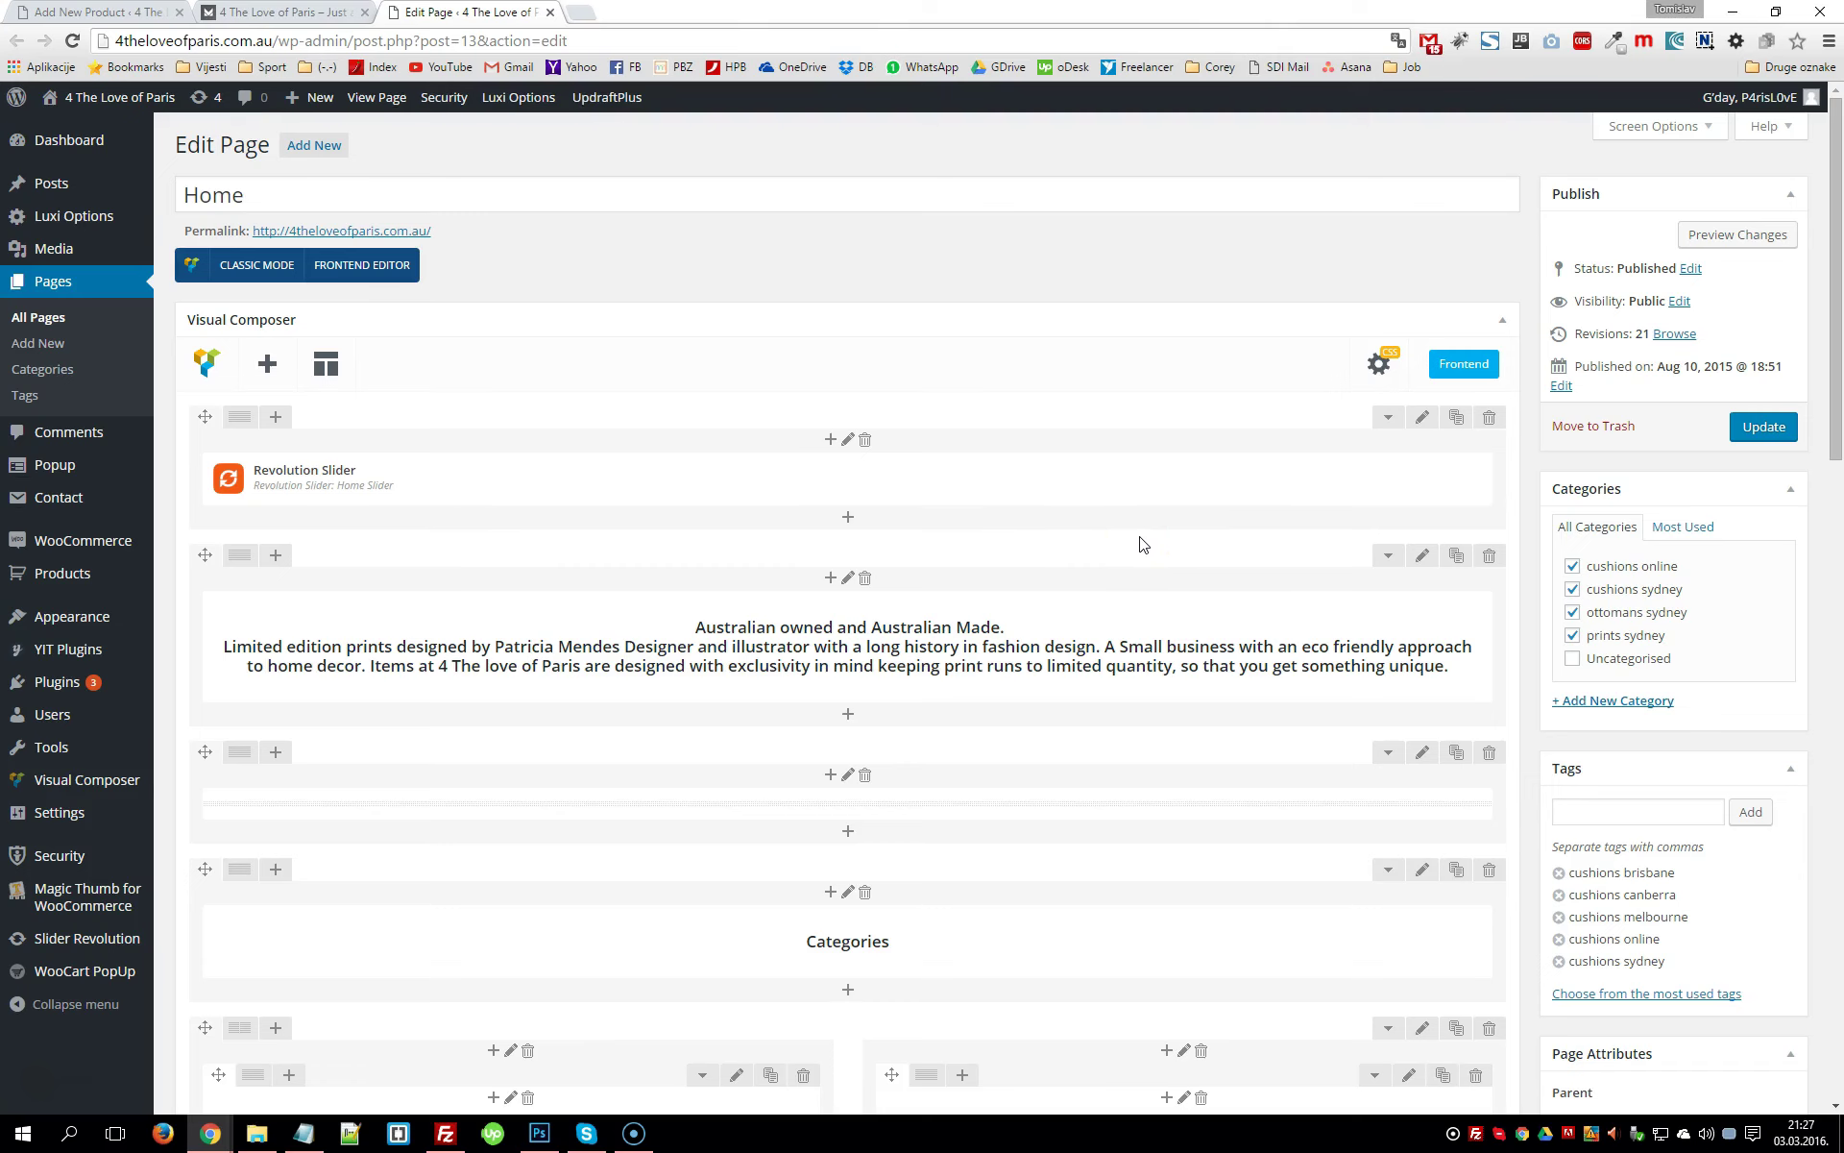
scroll(1141, 541, down, 5)
scroll(1141, 541, up, 5)
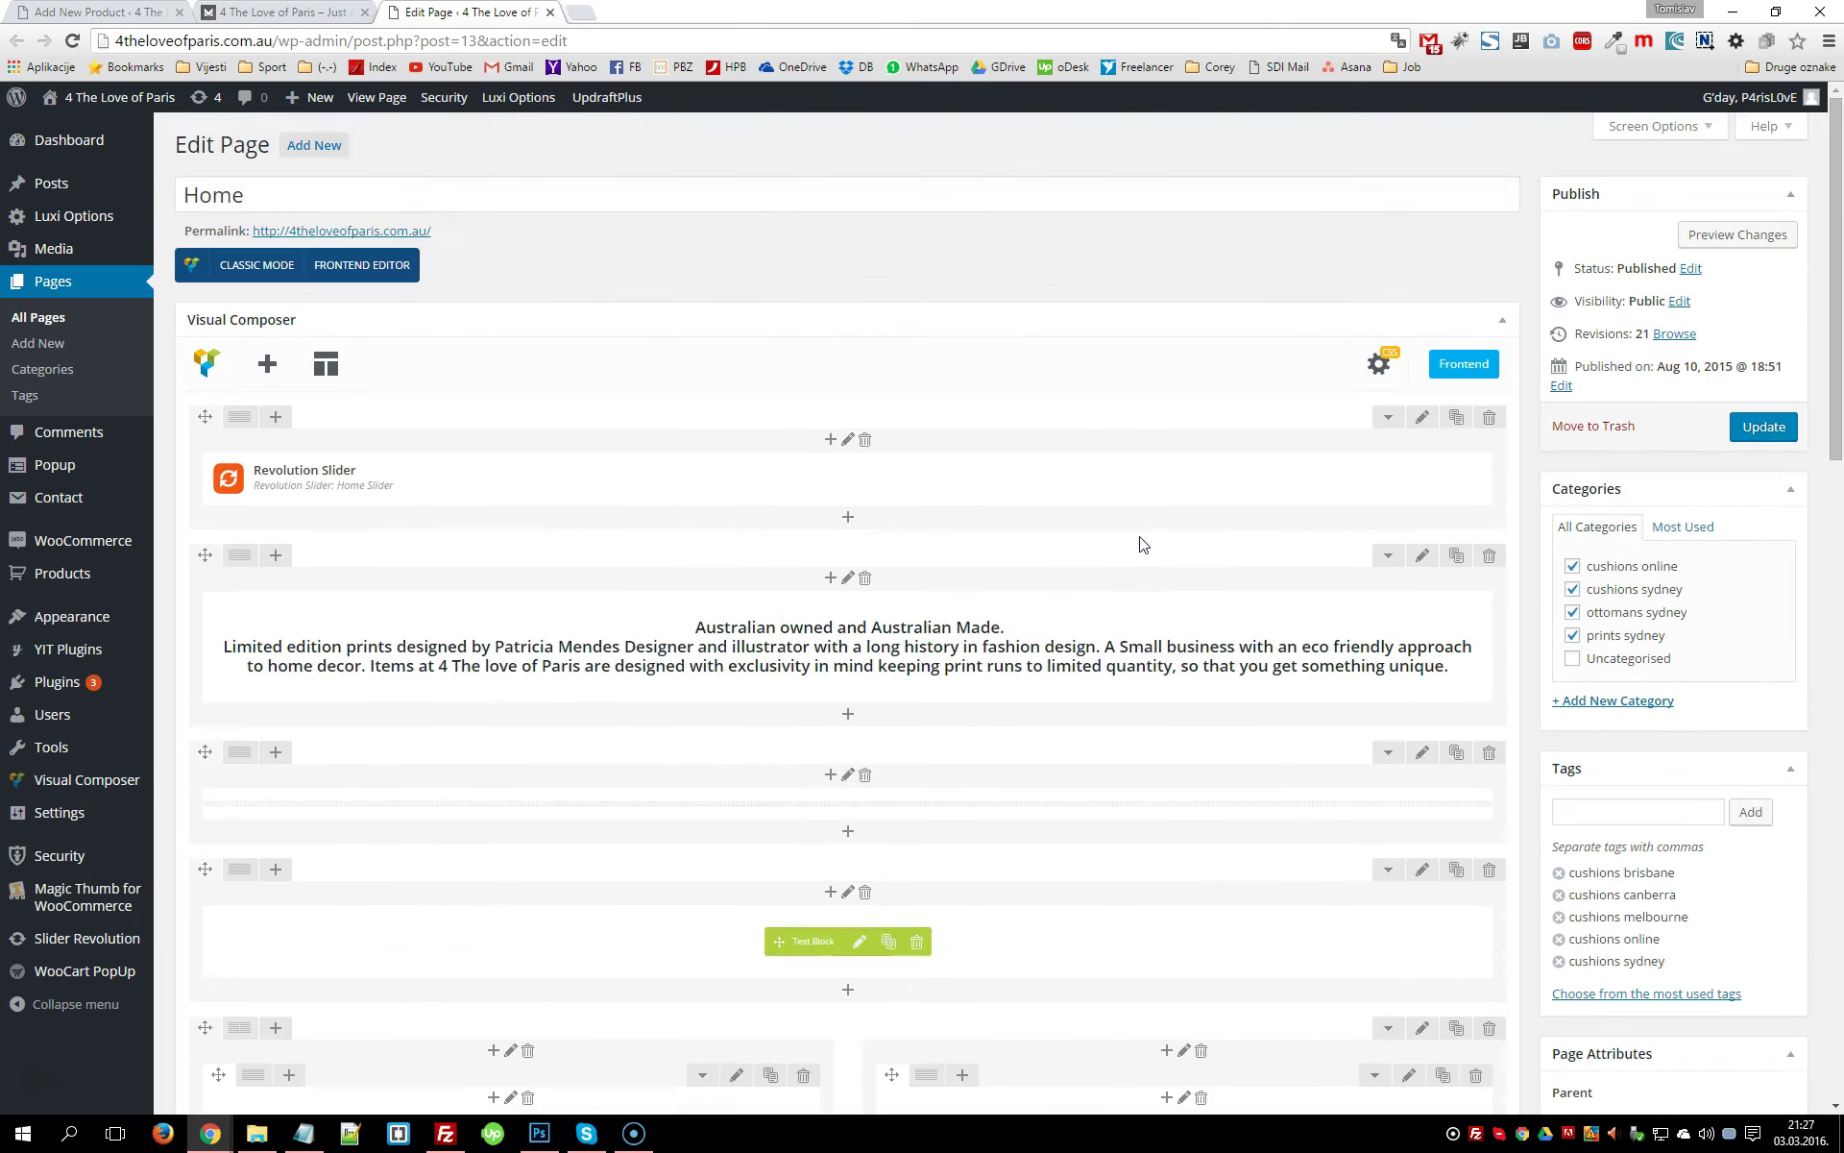
Compare the Revolution Slider element in the Home page layout with the slider on the live home page
mouse_move(734, 457)
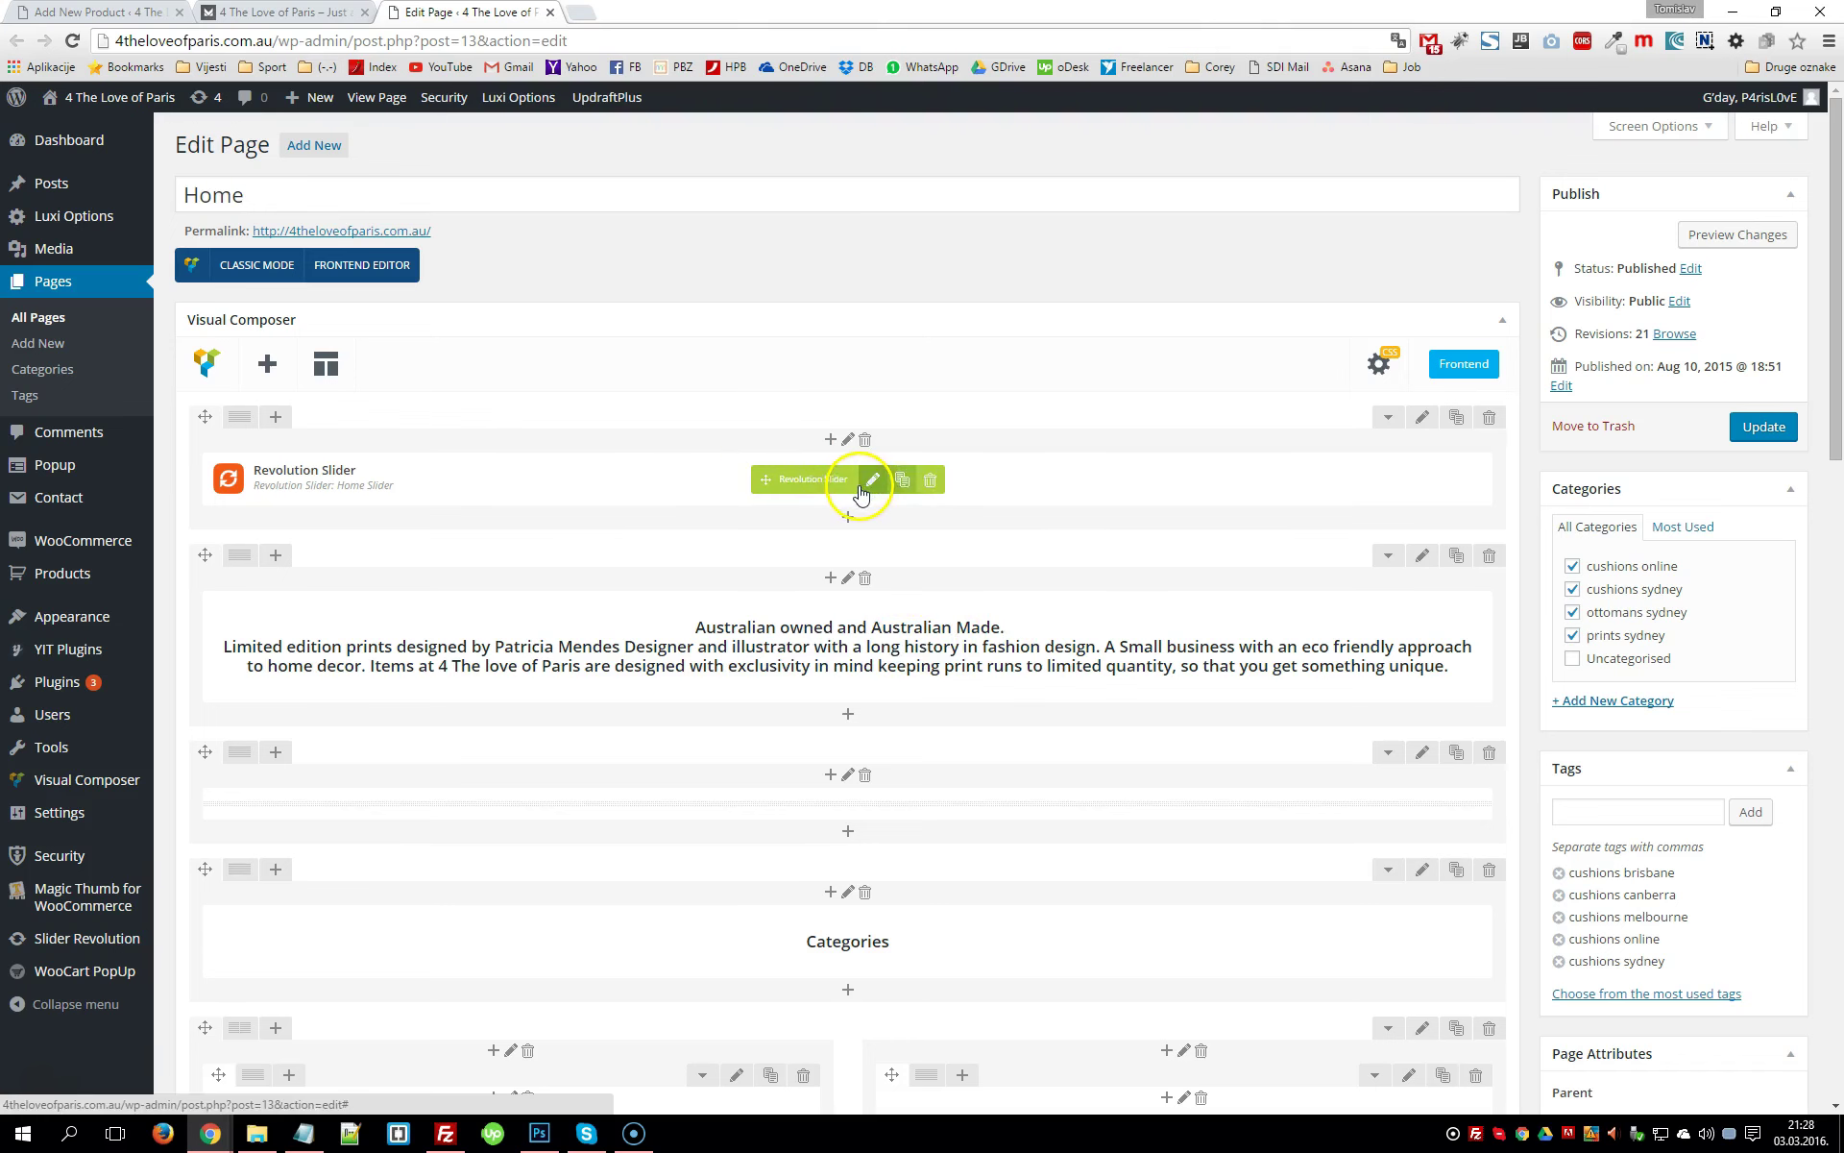
click(317, 12)
scroll(638, 256, down, 2)
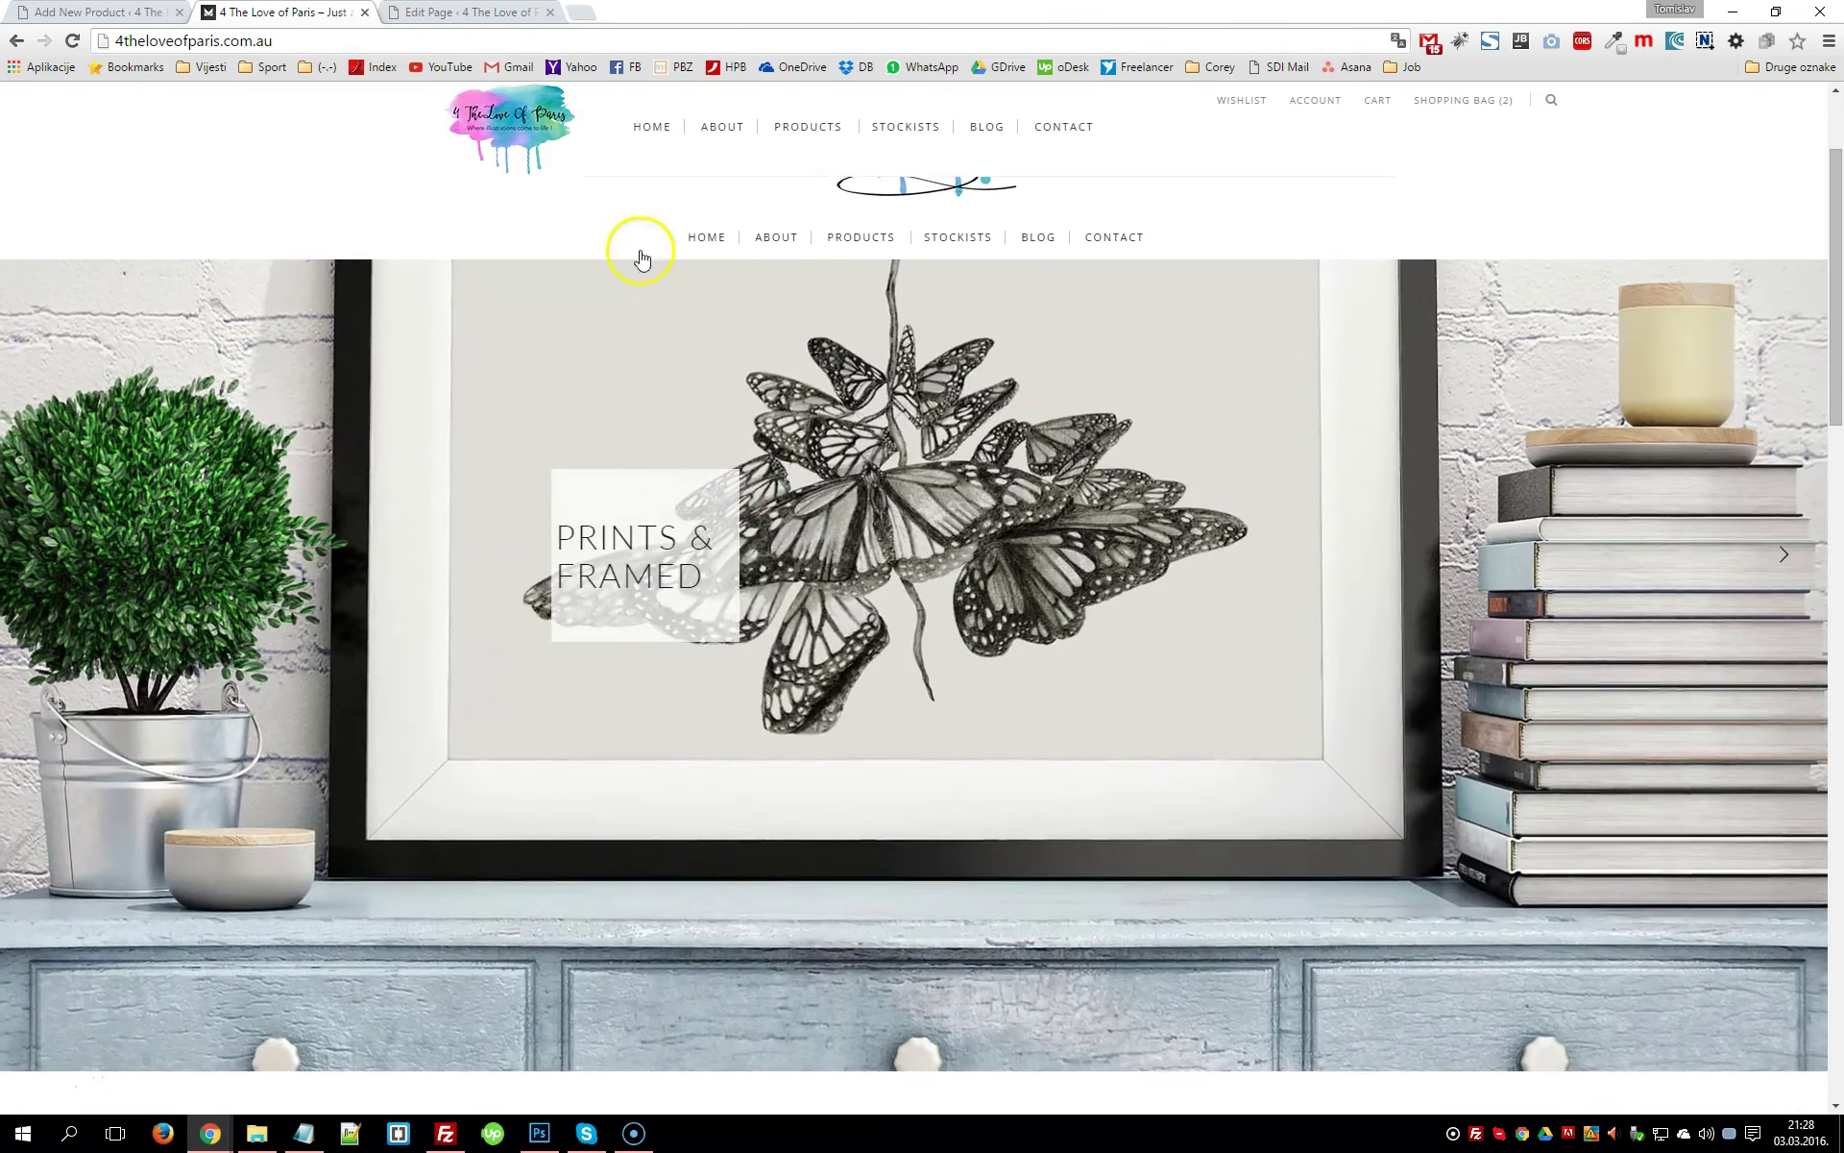
click(471, 11)
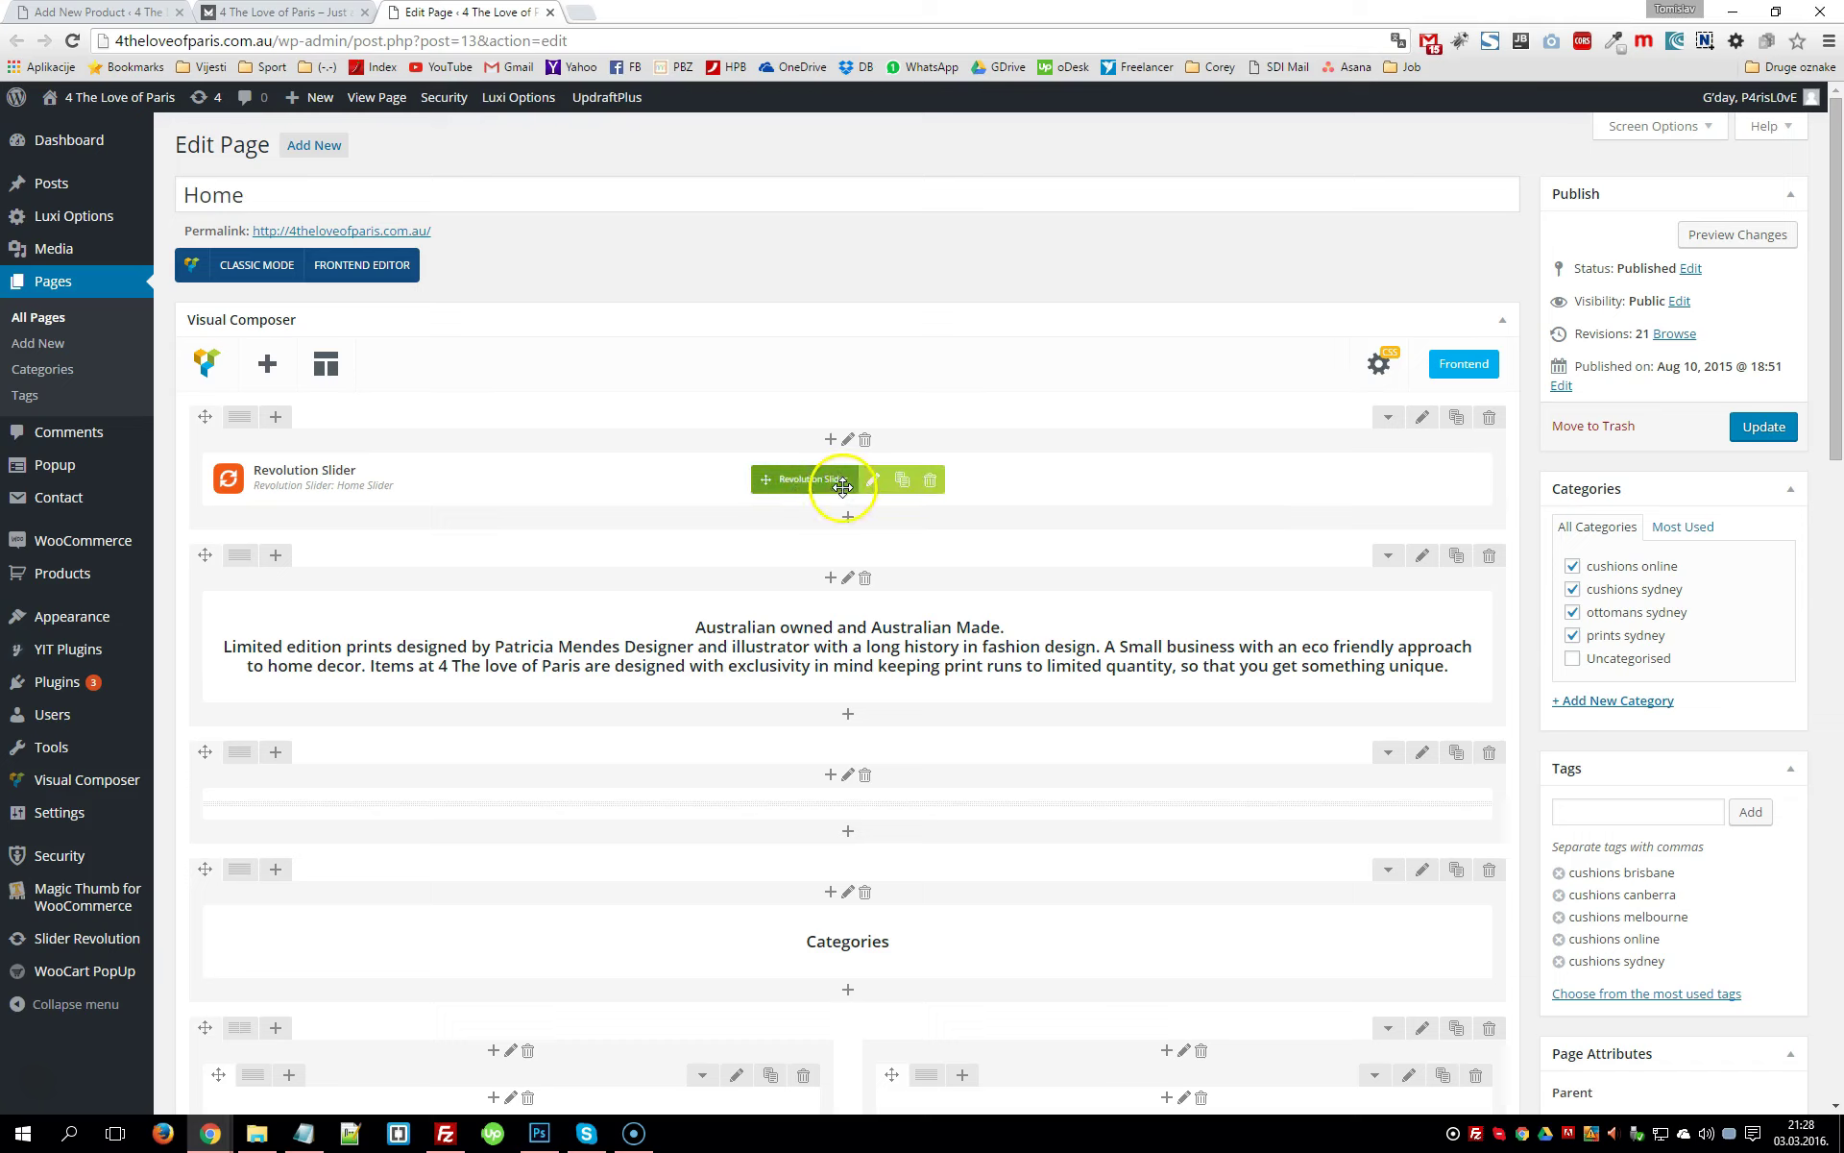
Highlight the introductory text below the slider on the live home page and clear the selection
key(ctrl+shift+Tab)
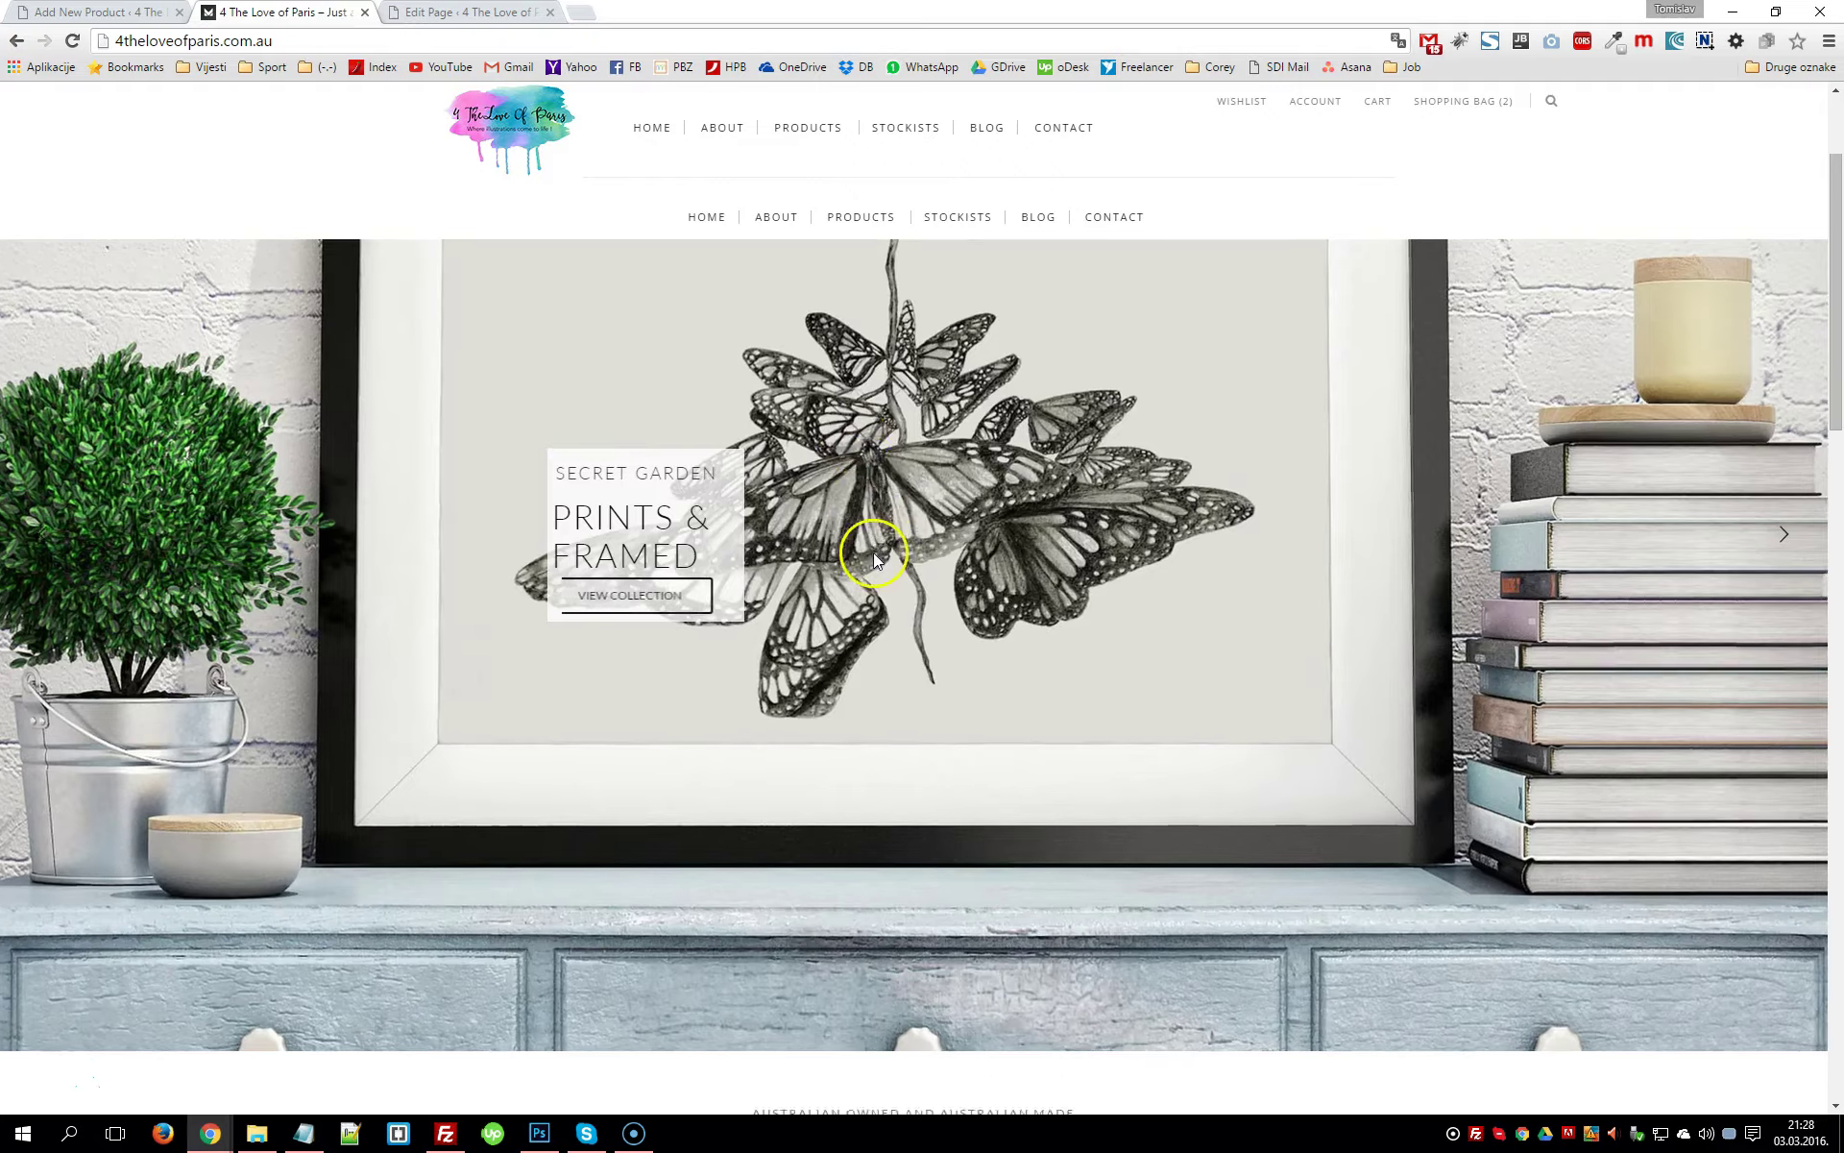
scroll(865, 538, down, 10)
drag(745, 460, 1280, 560)
click(1280, 560)
Open the settings of the Home page's introductory Text Block, highlight its text, and close them without saving
click(451, 13)
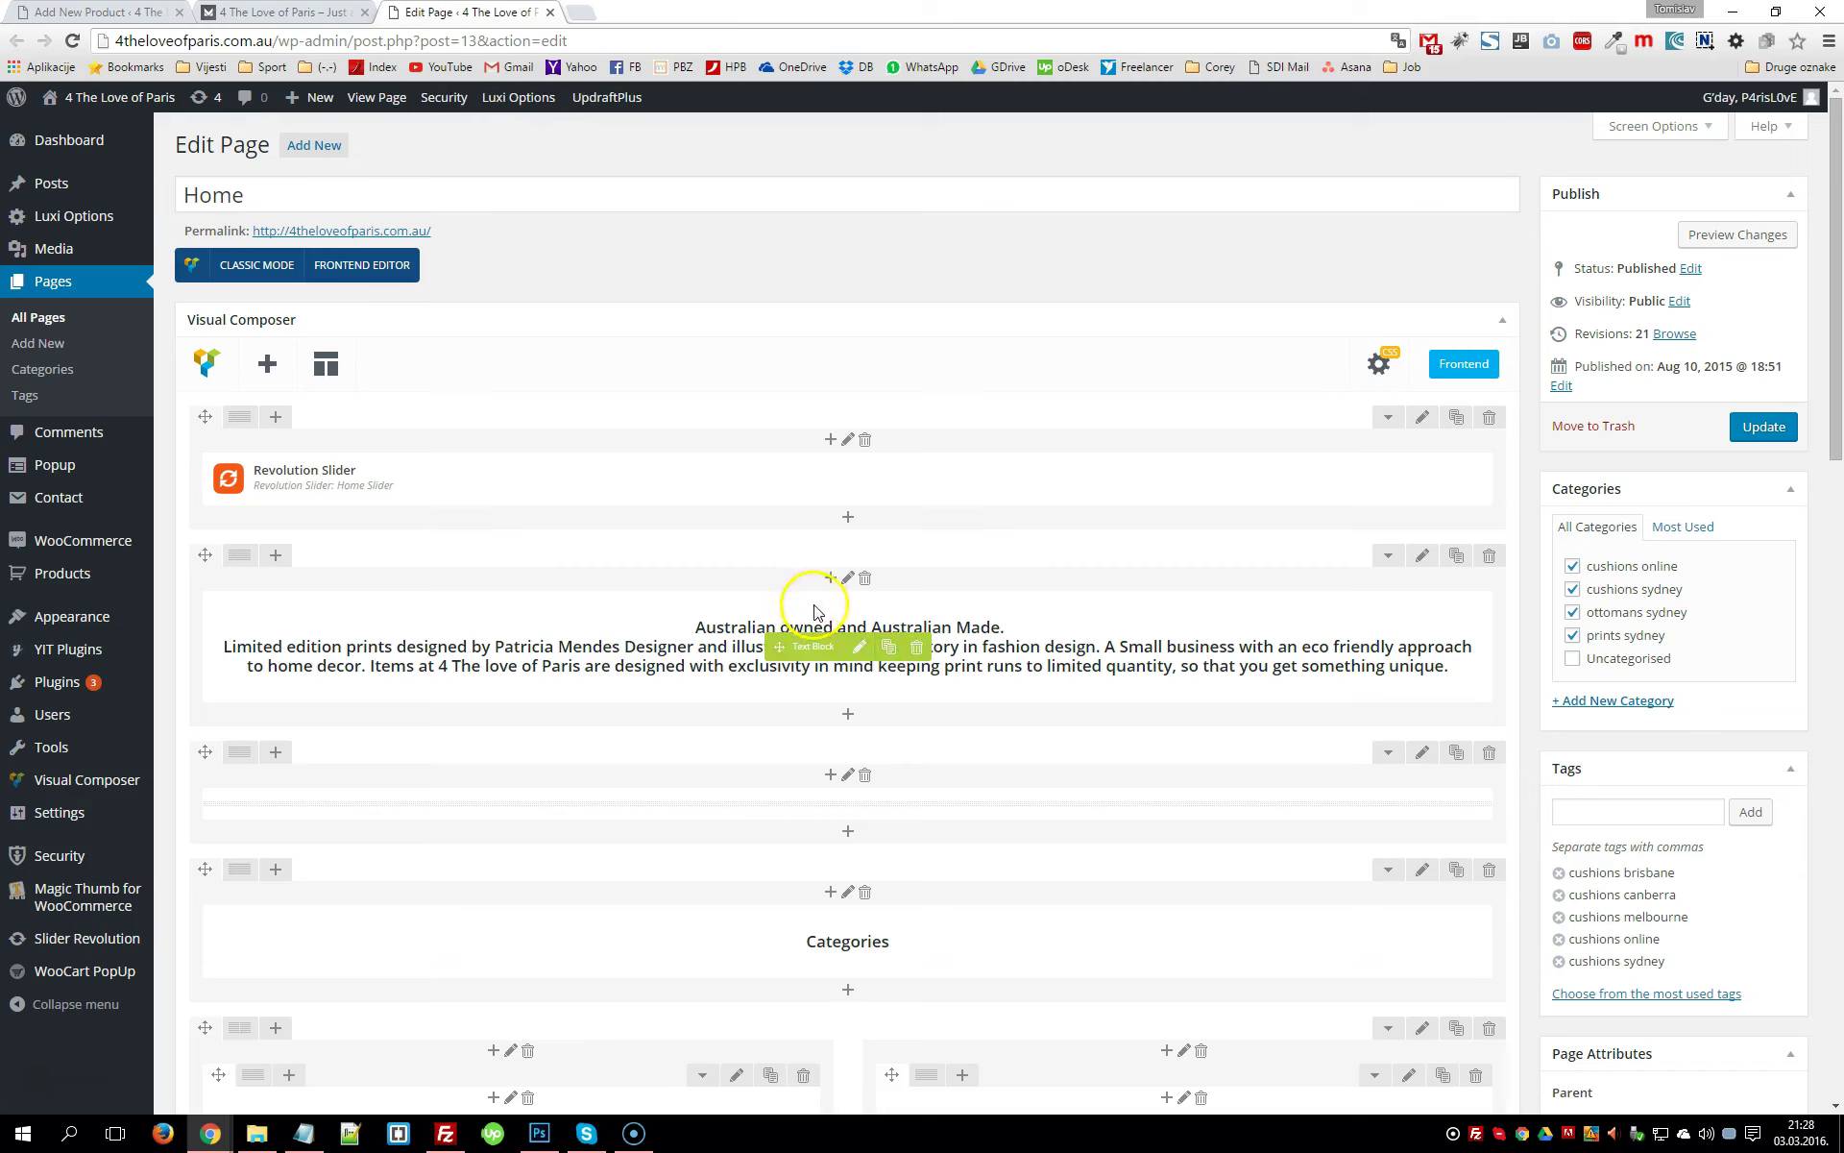
click(861, 649)
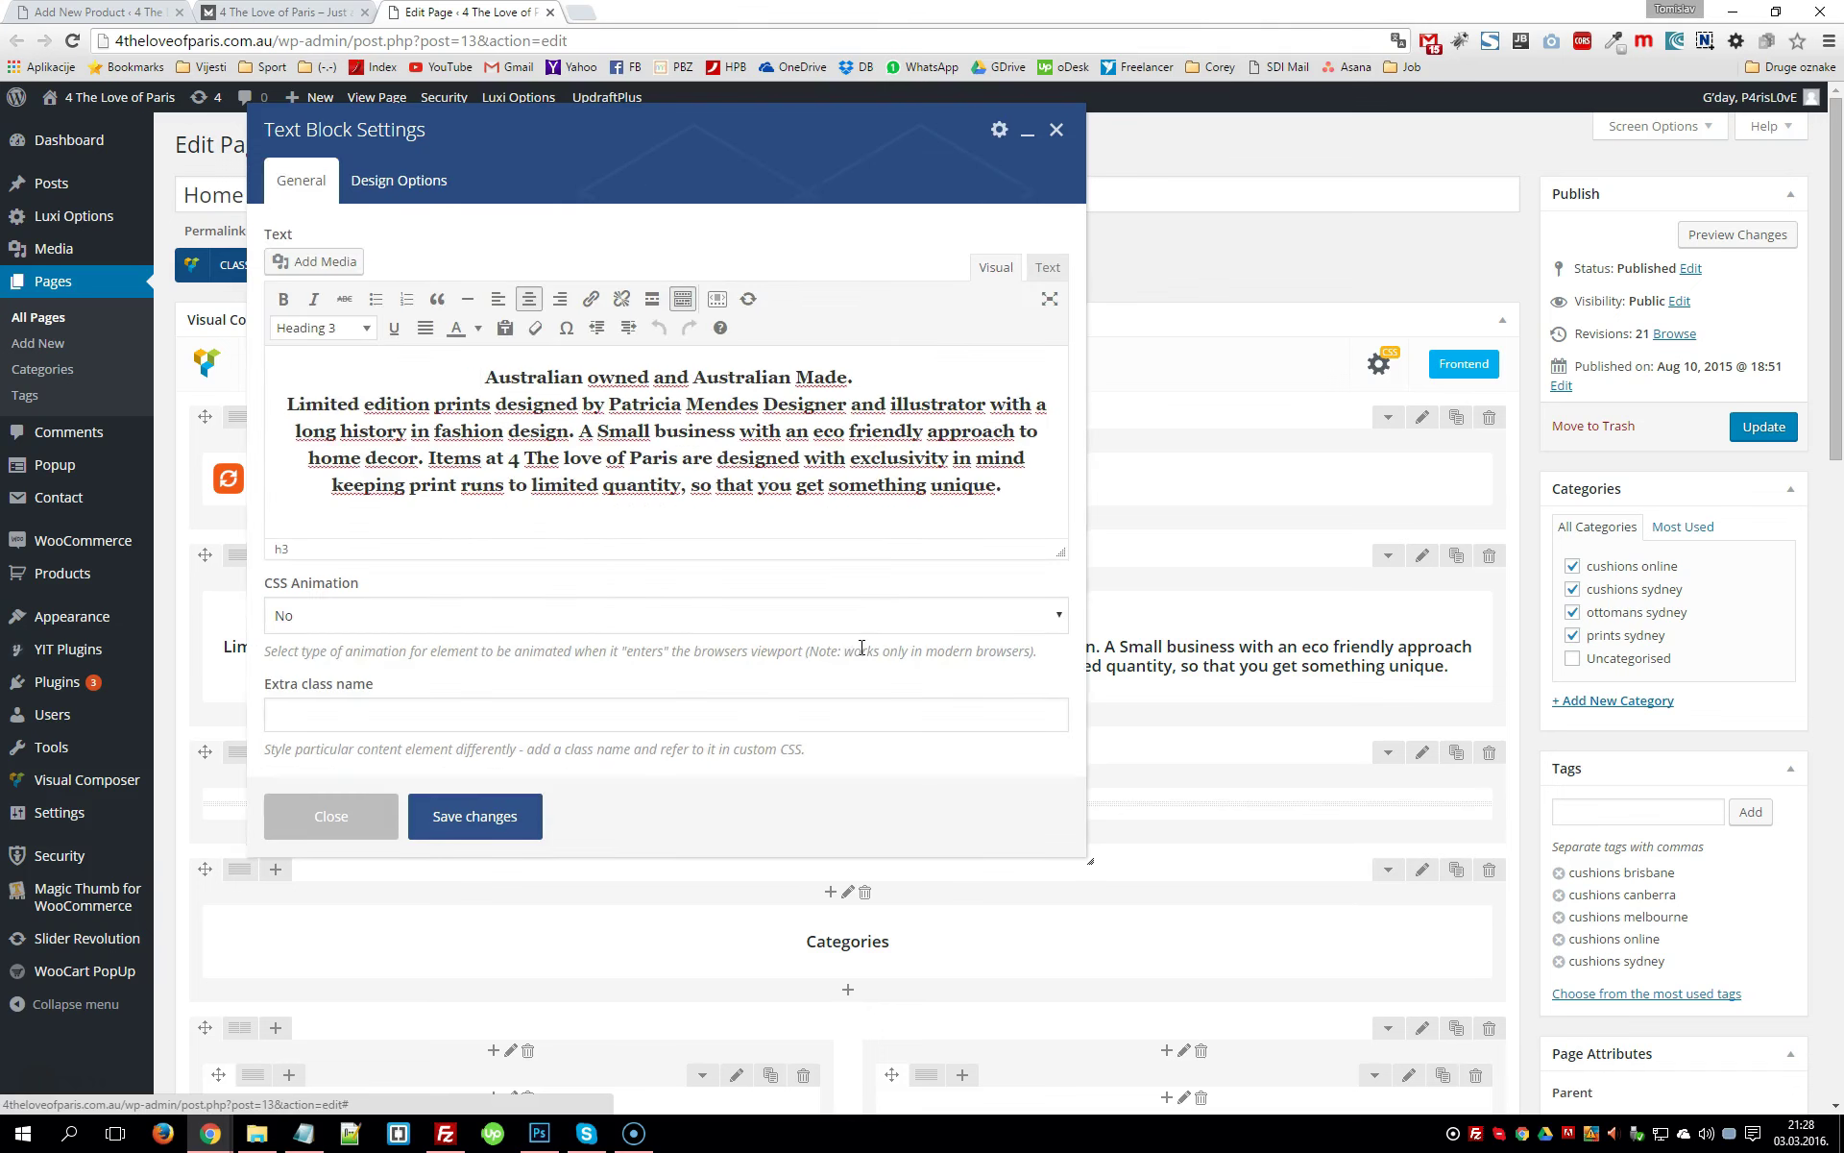
click(634, 405)
drag(488, 375, 1110, 519)
click(332, 815)
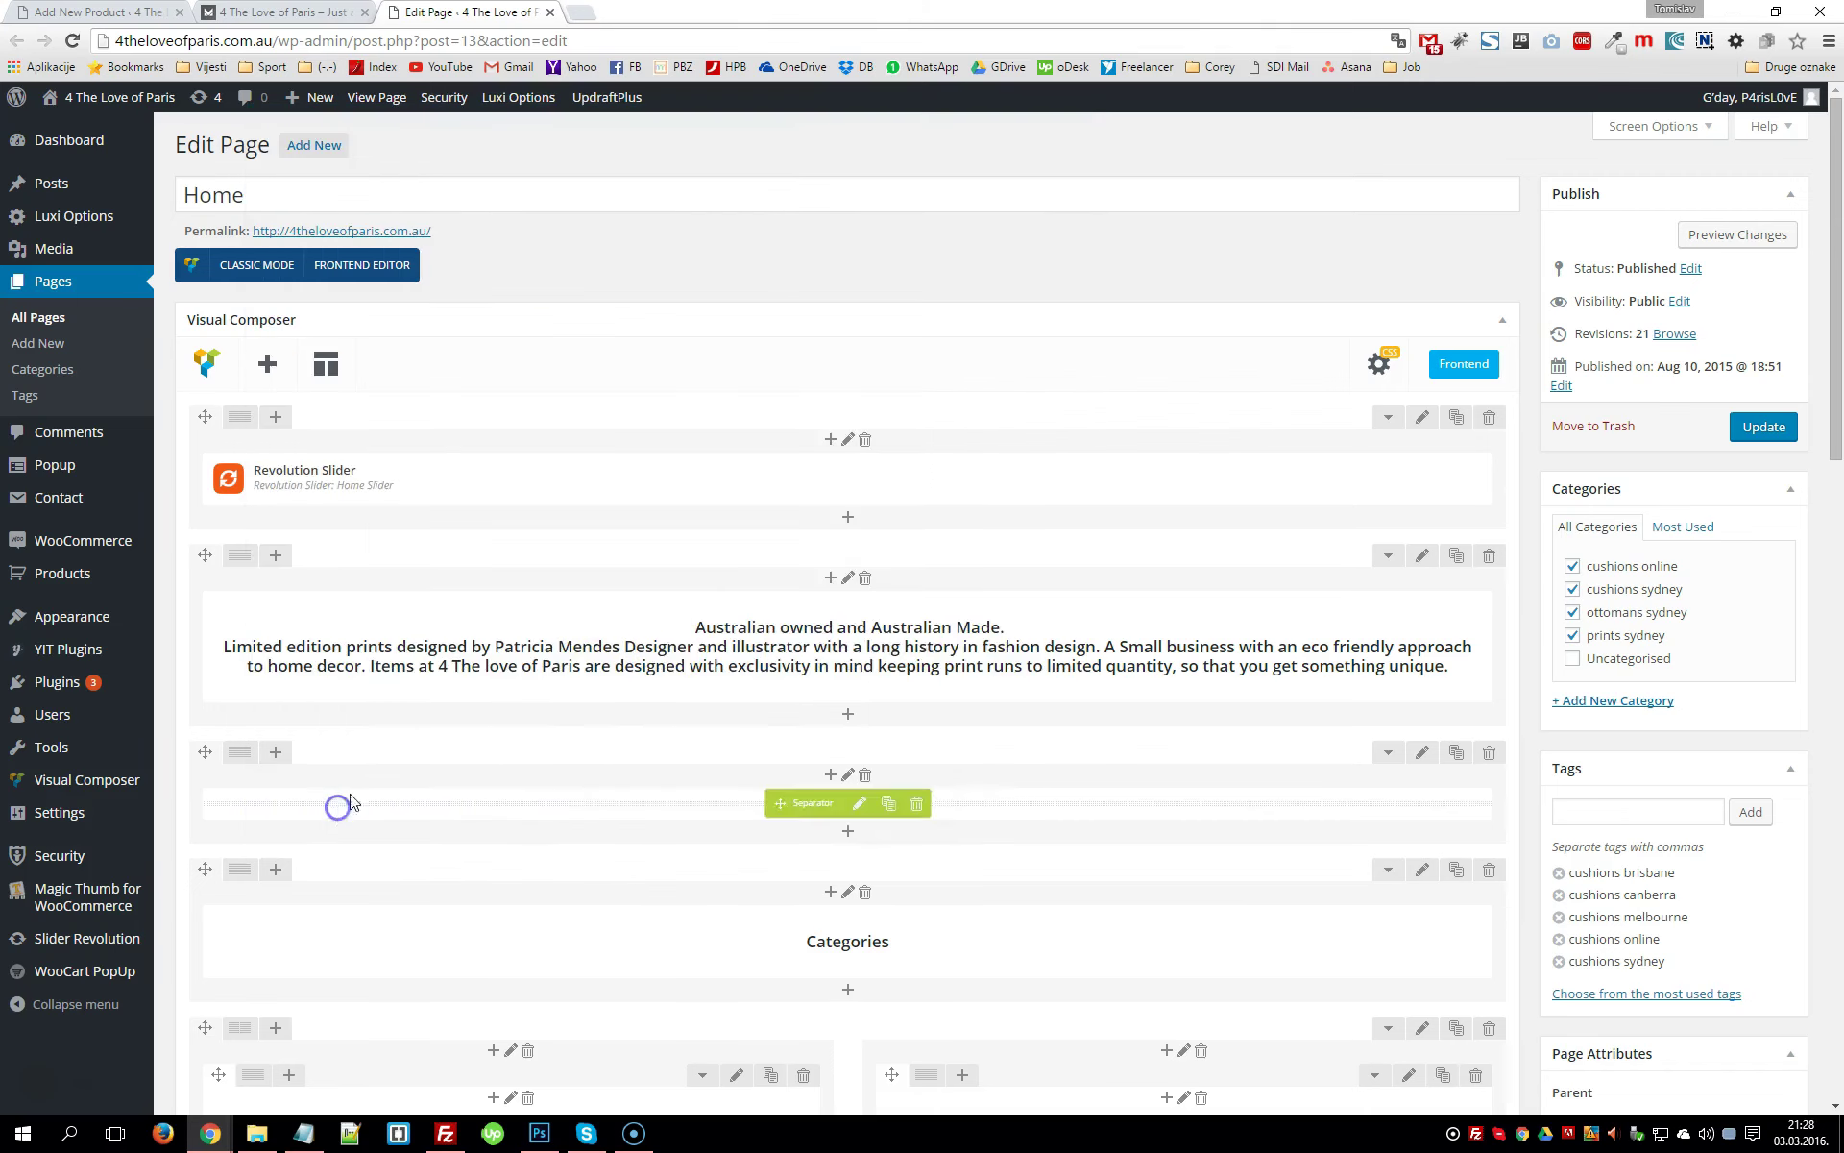
Compare the Categories section of the Home page layout with the category images on the live page
scroll(749, 618, down, 4)
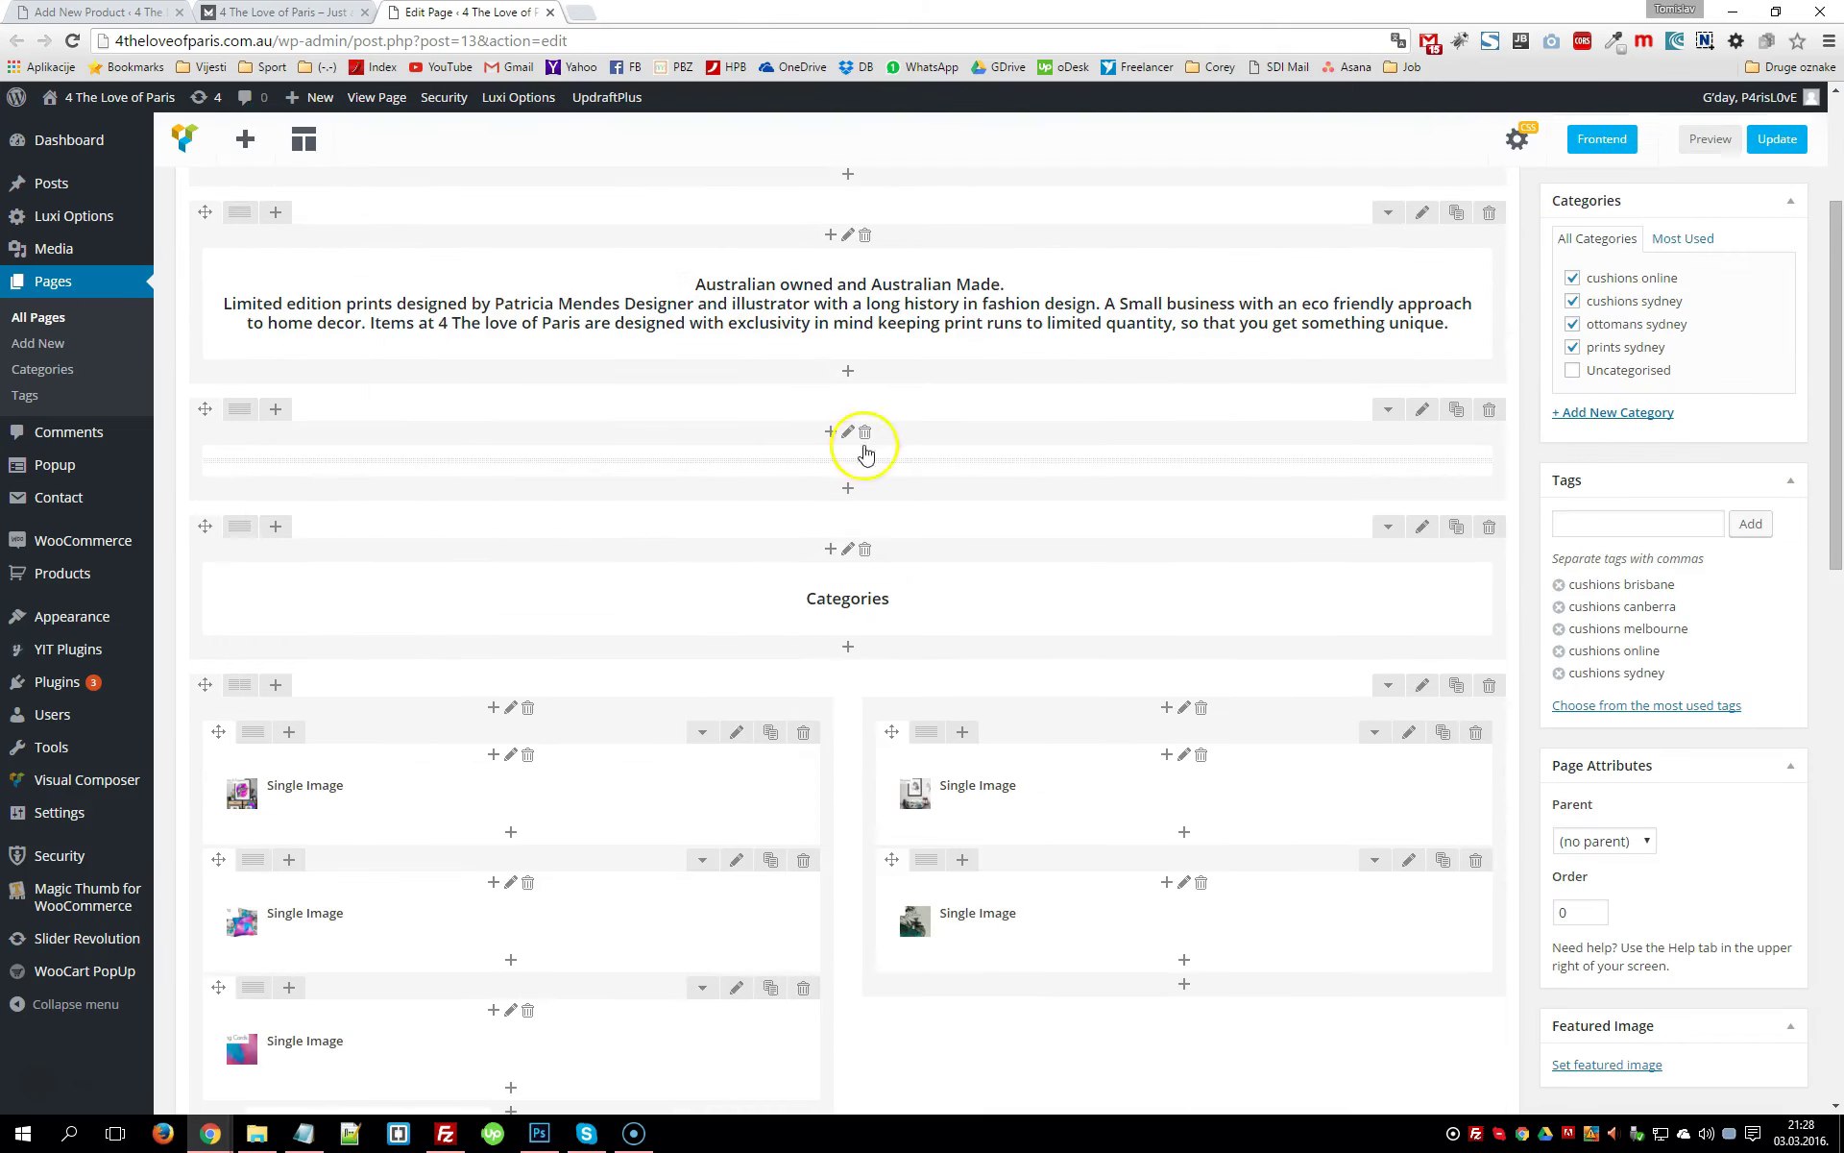
click(284, 12)
scroll(527, 549, down, 4)
scroll(538, 562, up, 2)
scroll(768, 596, down, 3)
scroll(889, 588, down, 1)
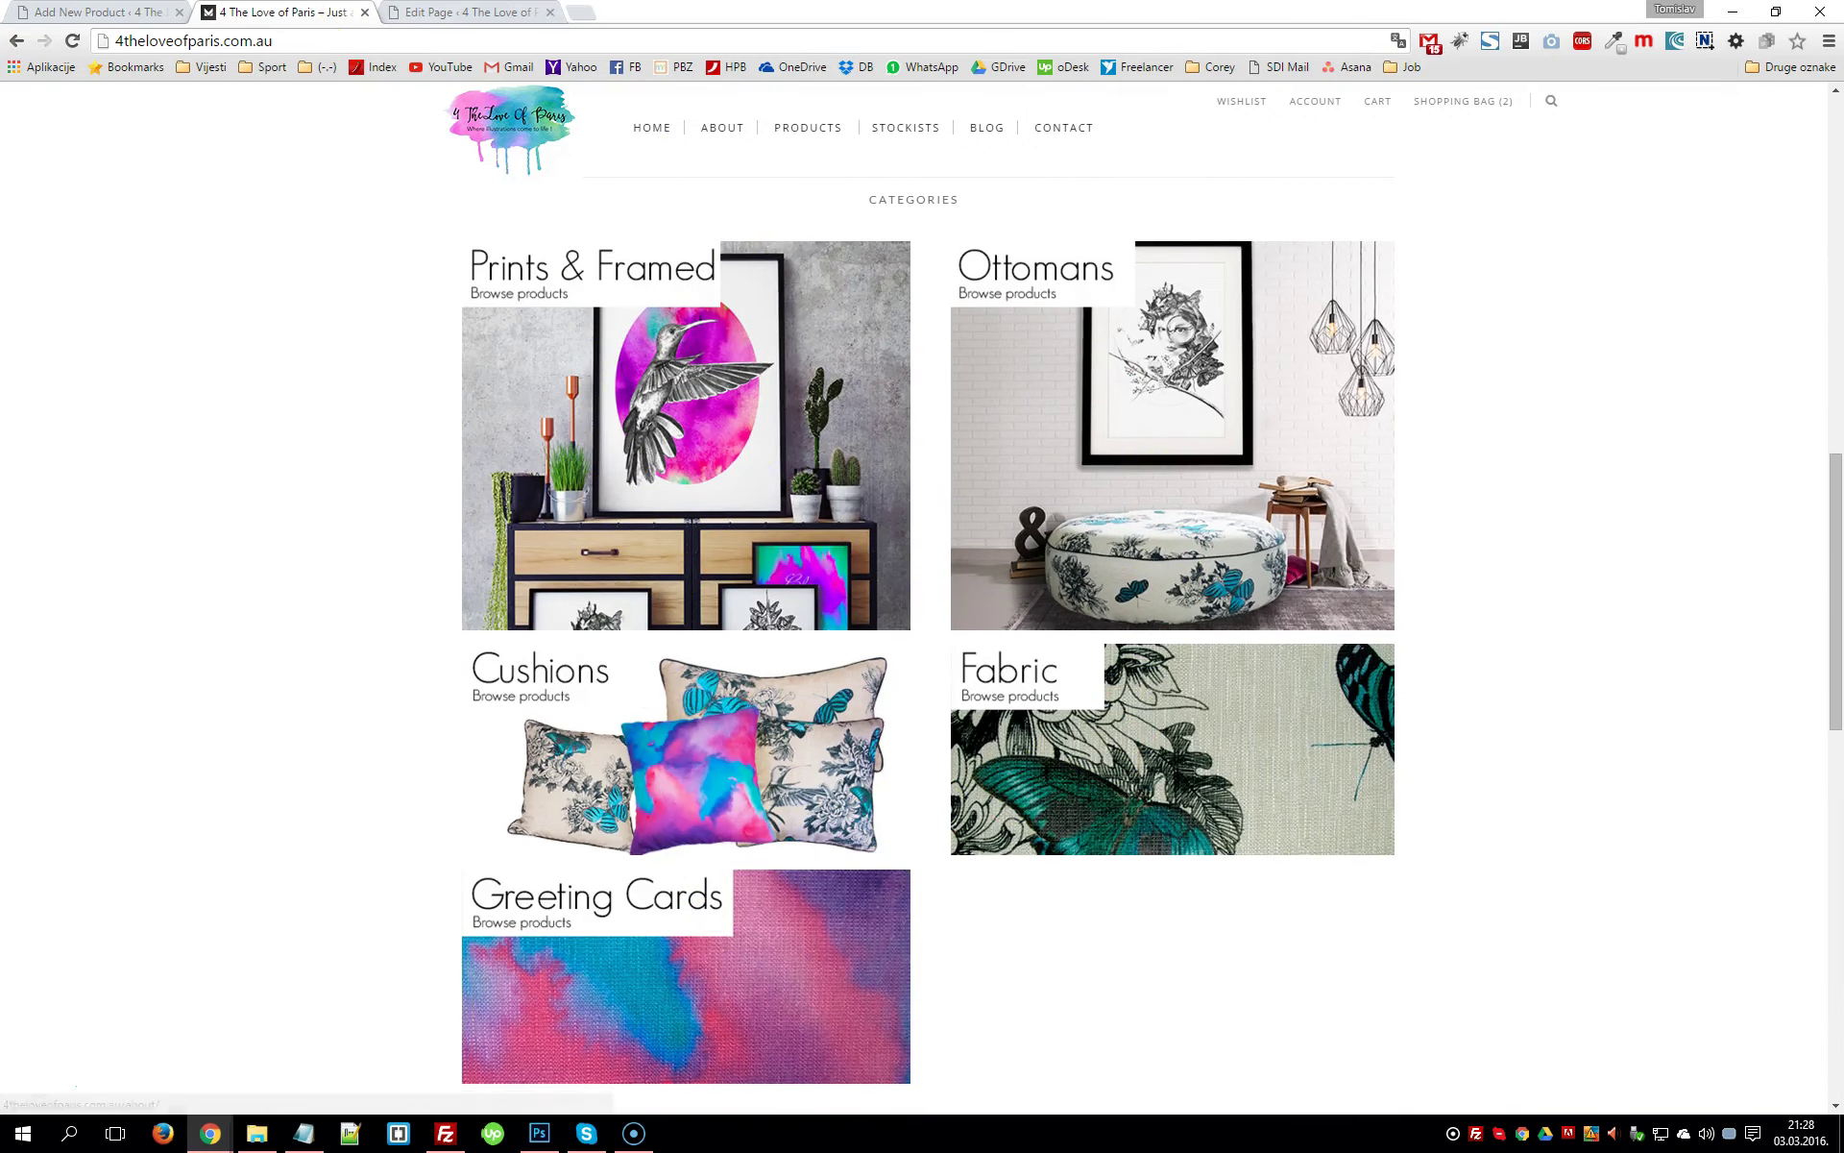
Duplicate the row holding the Fabric Single Image in the second column of the Categories section
key(ctrl+Tab)
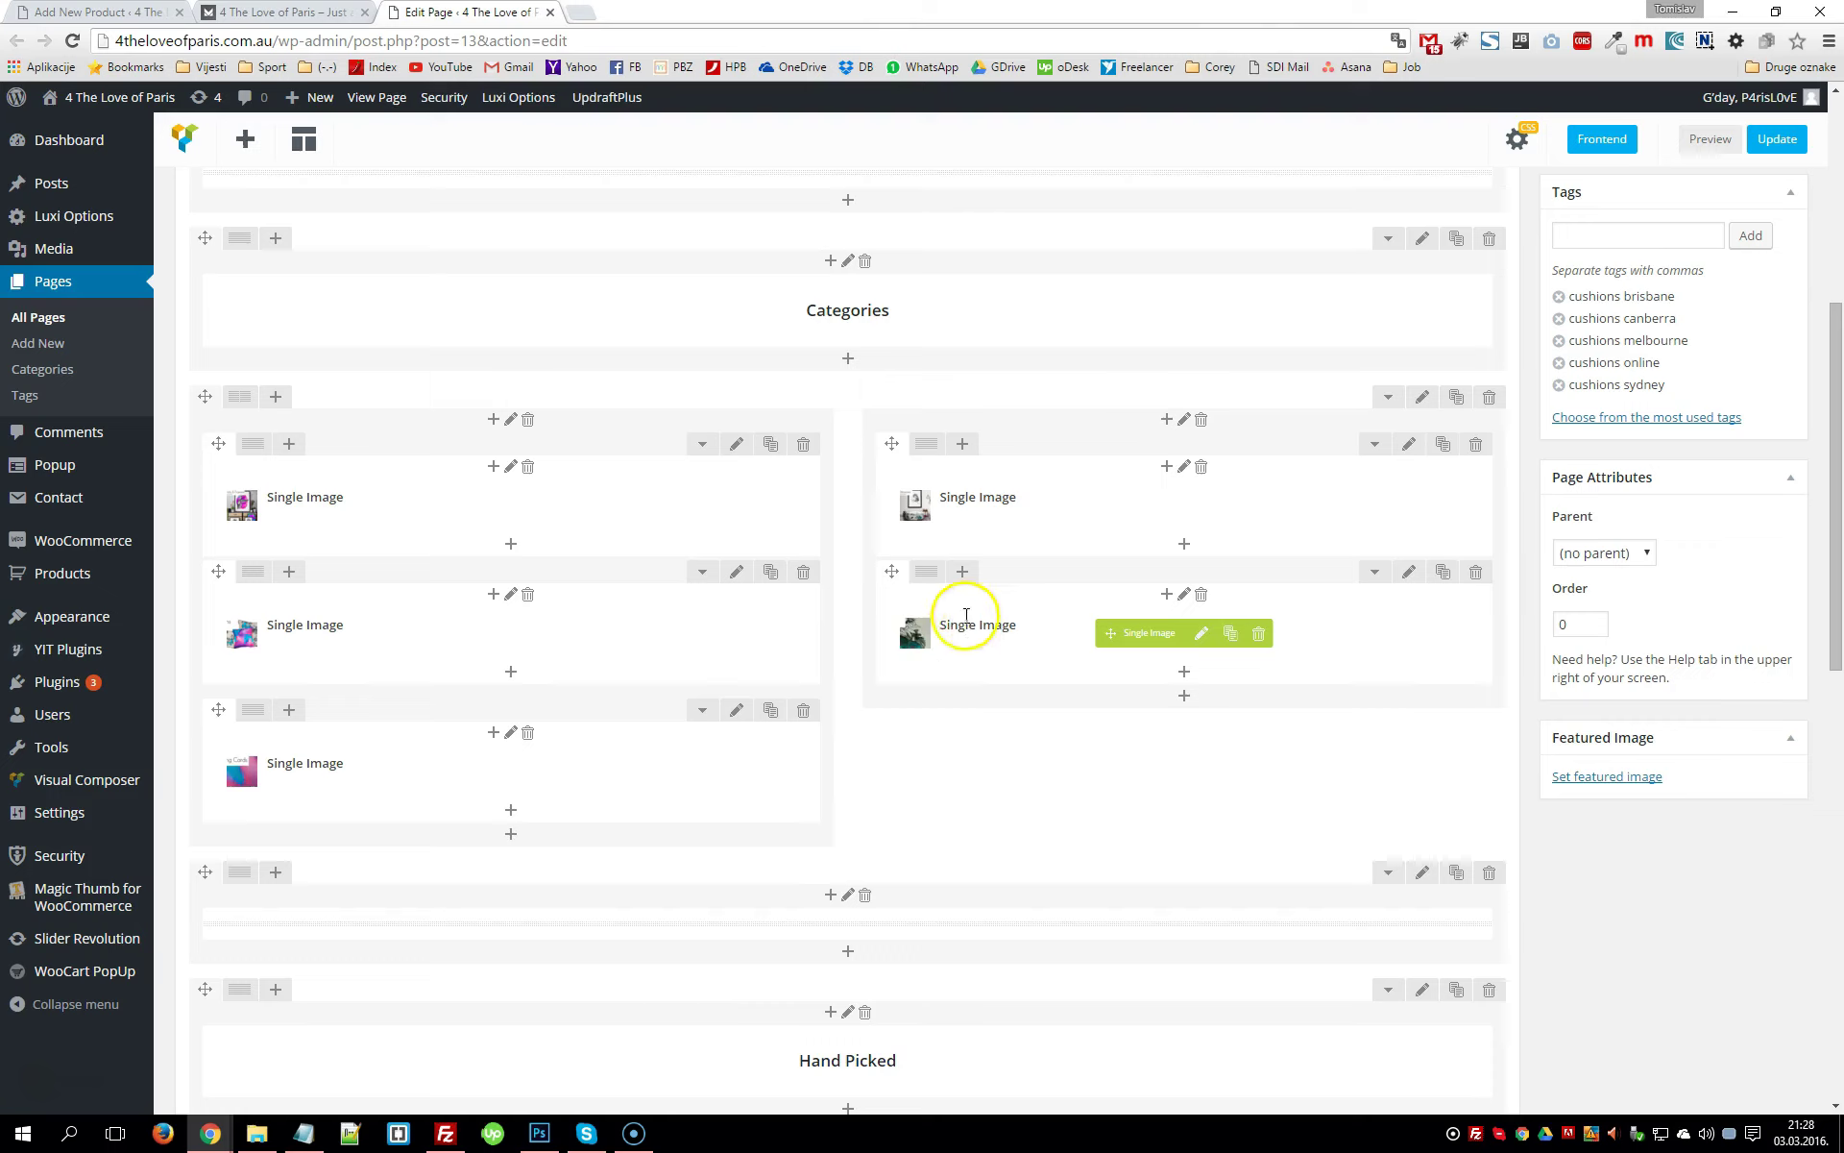
mouse_move(980, 623)
mouse_down()
mouse_move(1035, 633)
mouse_move(997, 625)
mouse_up()
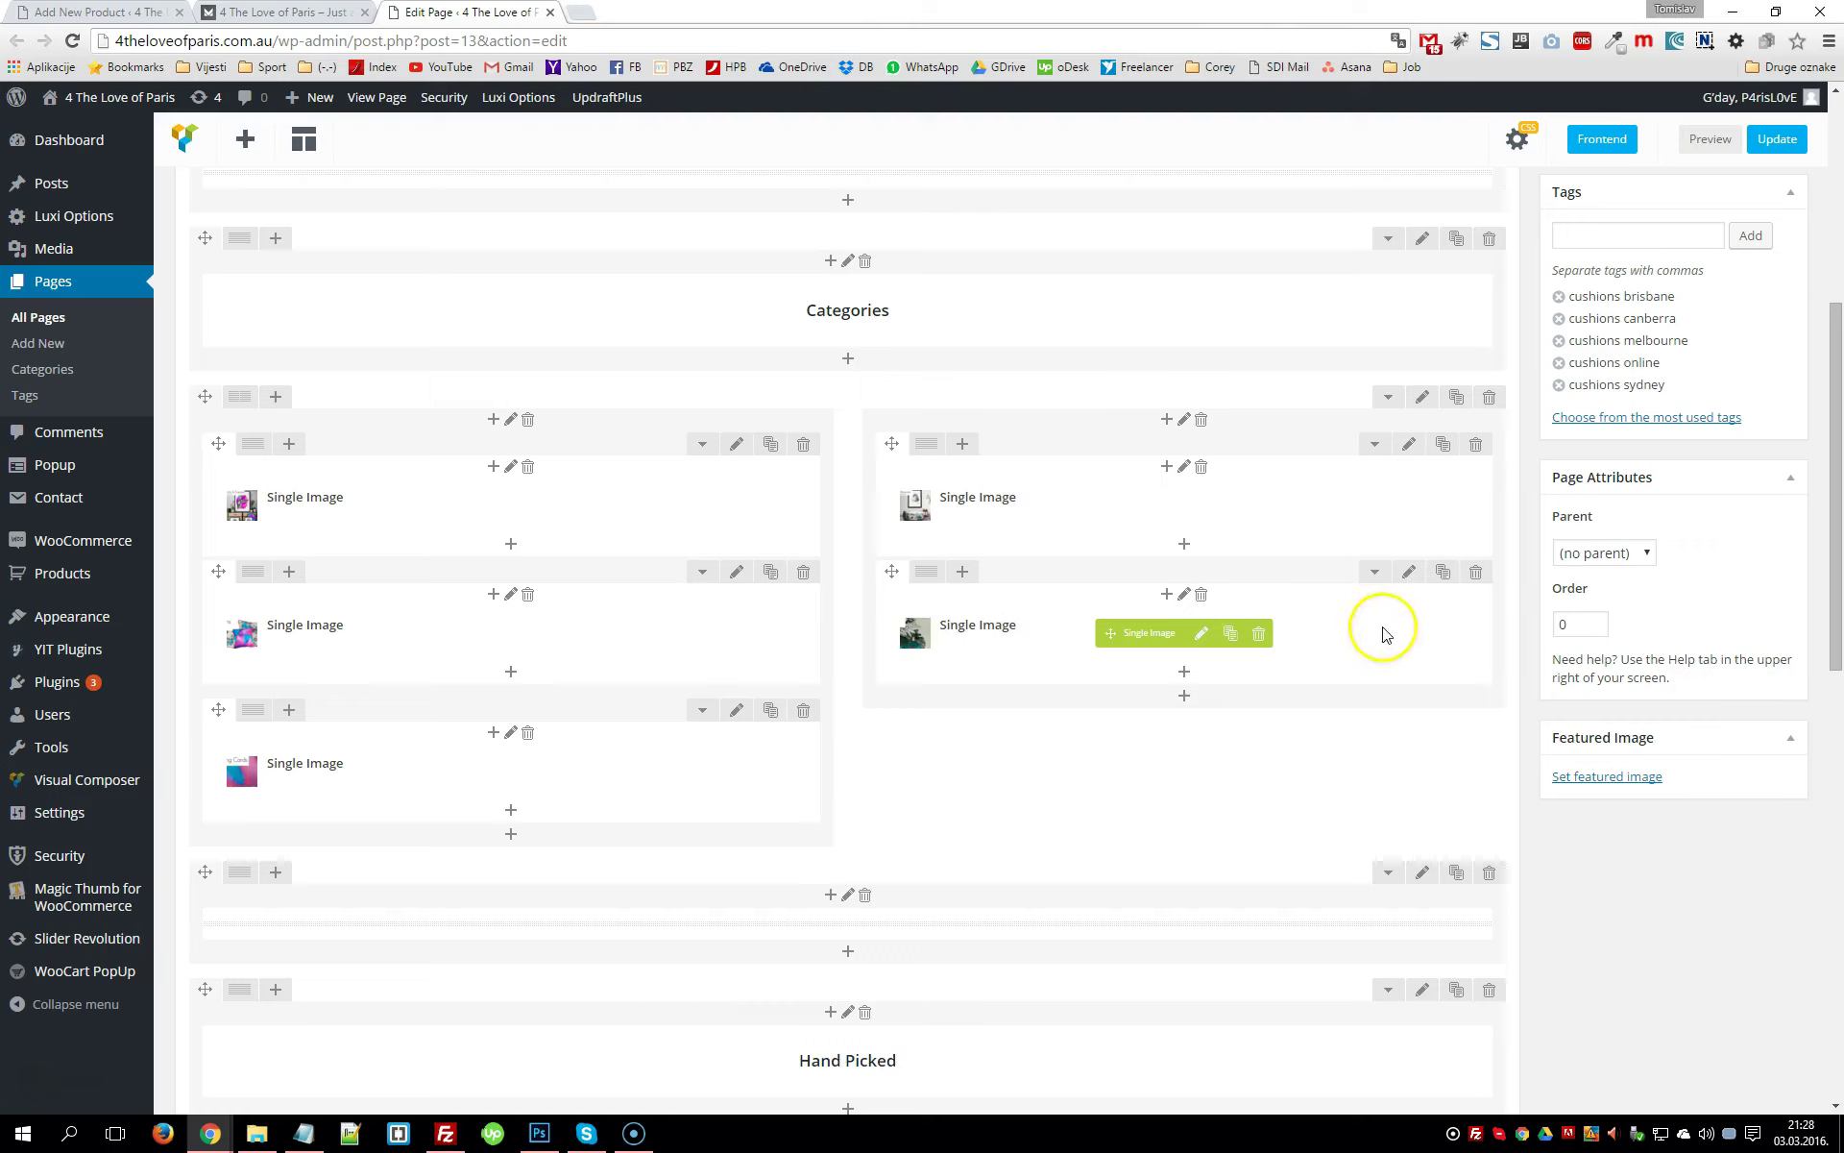
click(1442, 576)
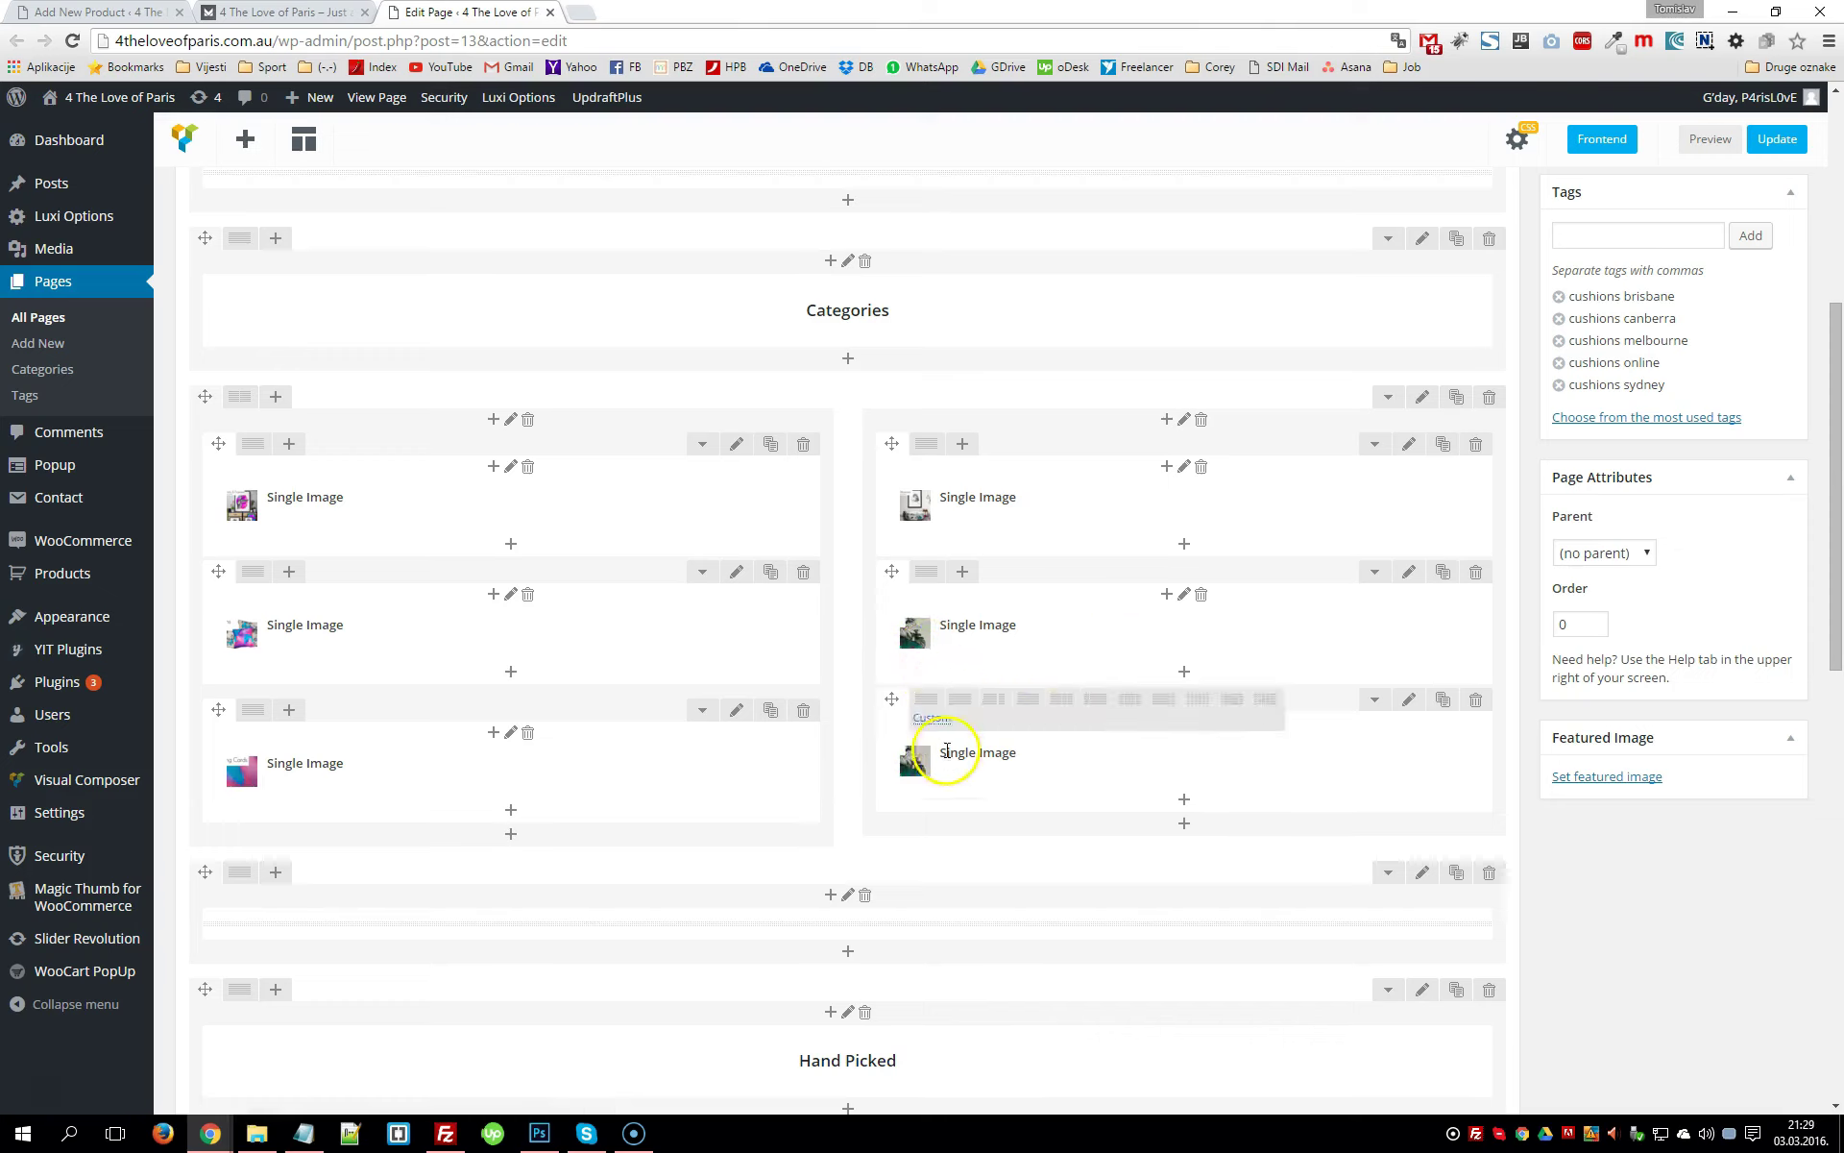
Check the Fabric category image on the live home page and return to the Home page layout
key(ctrl+shift+Tab)
scroll(1230, 711, down, 1)
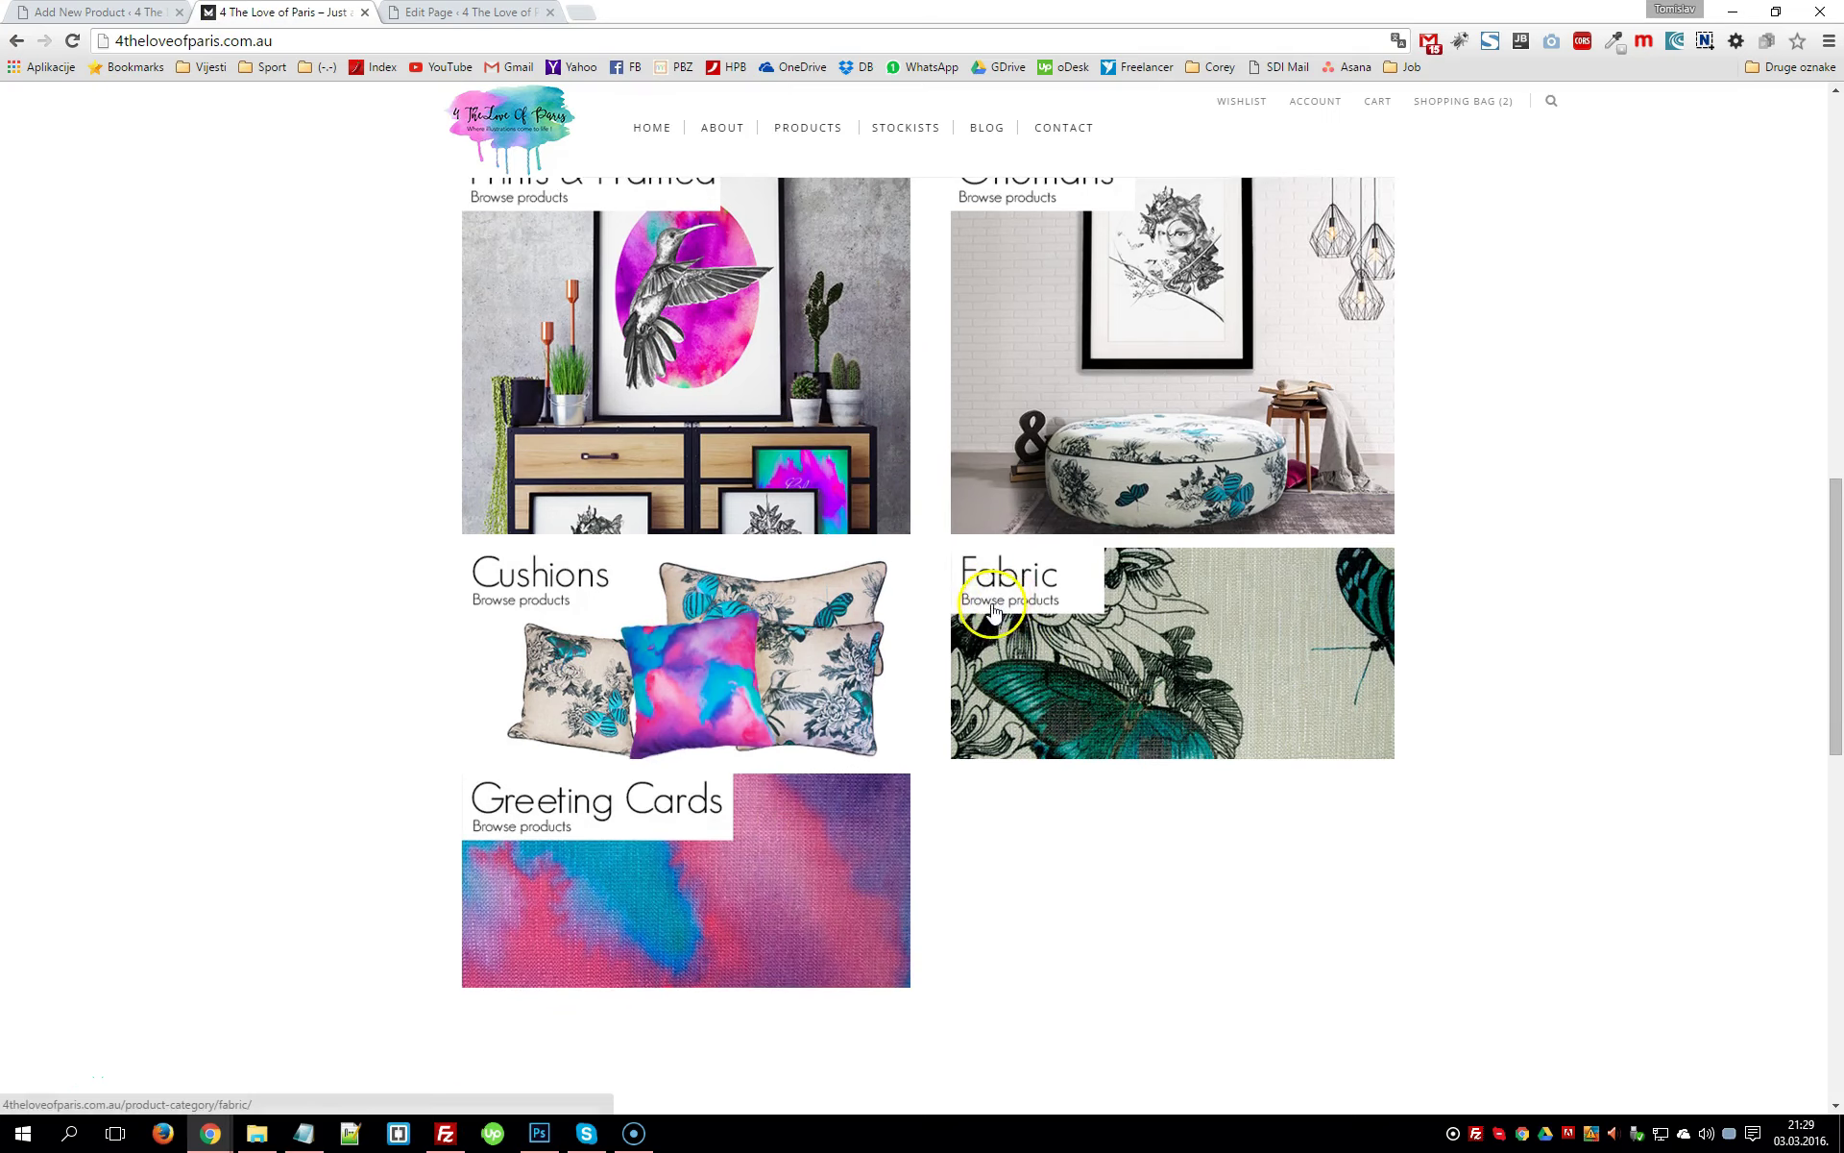
click(466, 12)
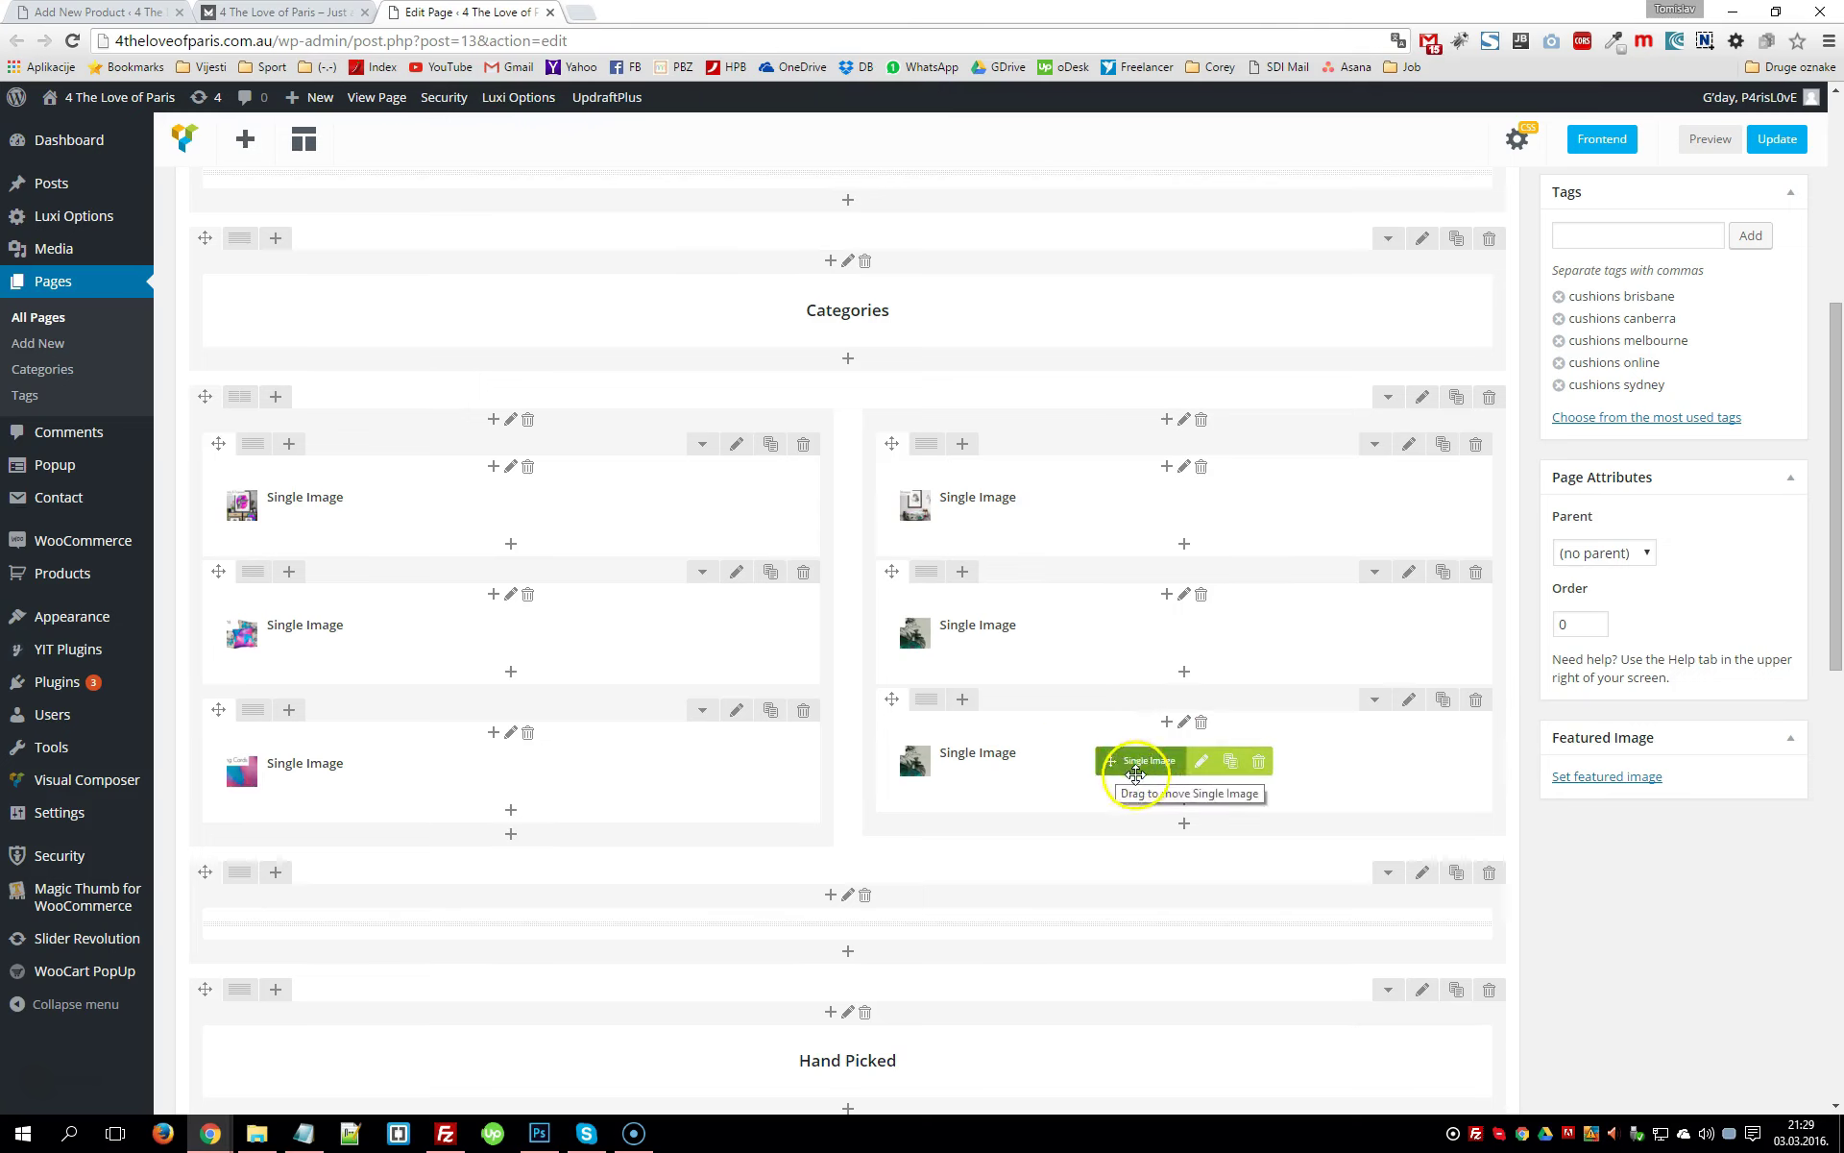
Review the duplicated Single Image's settings, including the image chooser and the image link, and close them without saving
click(1203, 766)
click(1205, 765)
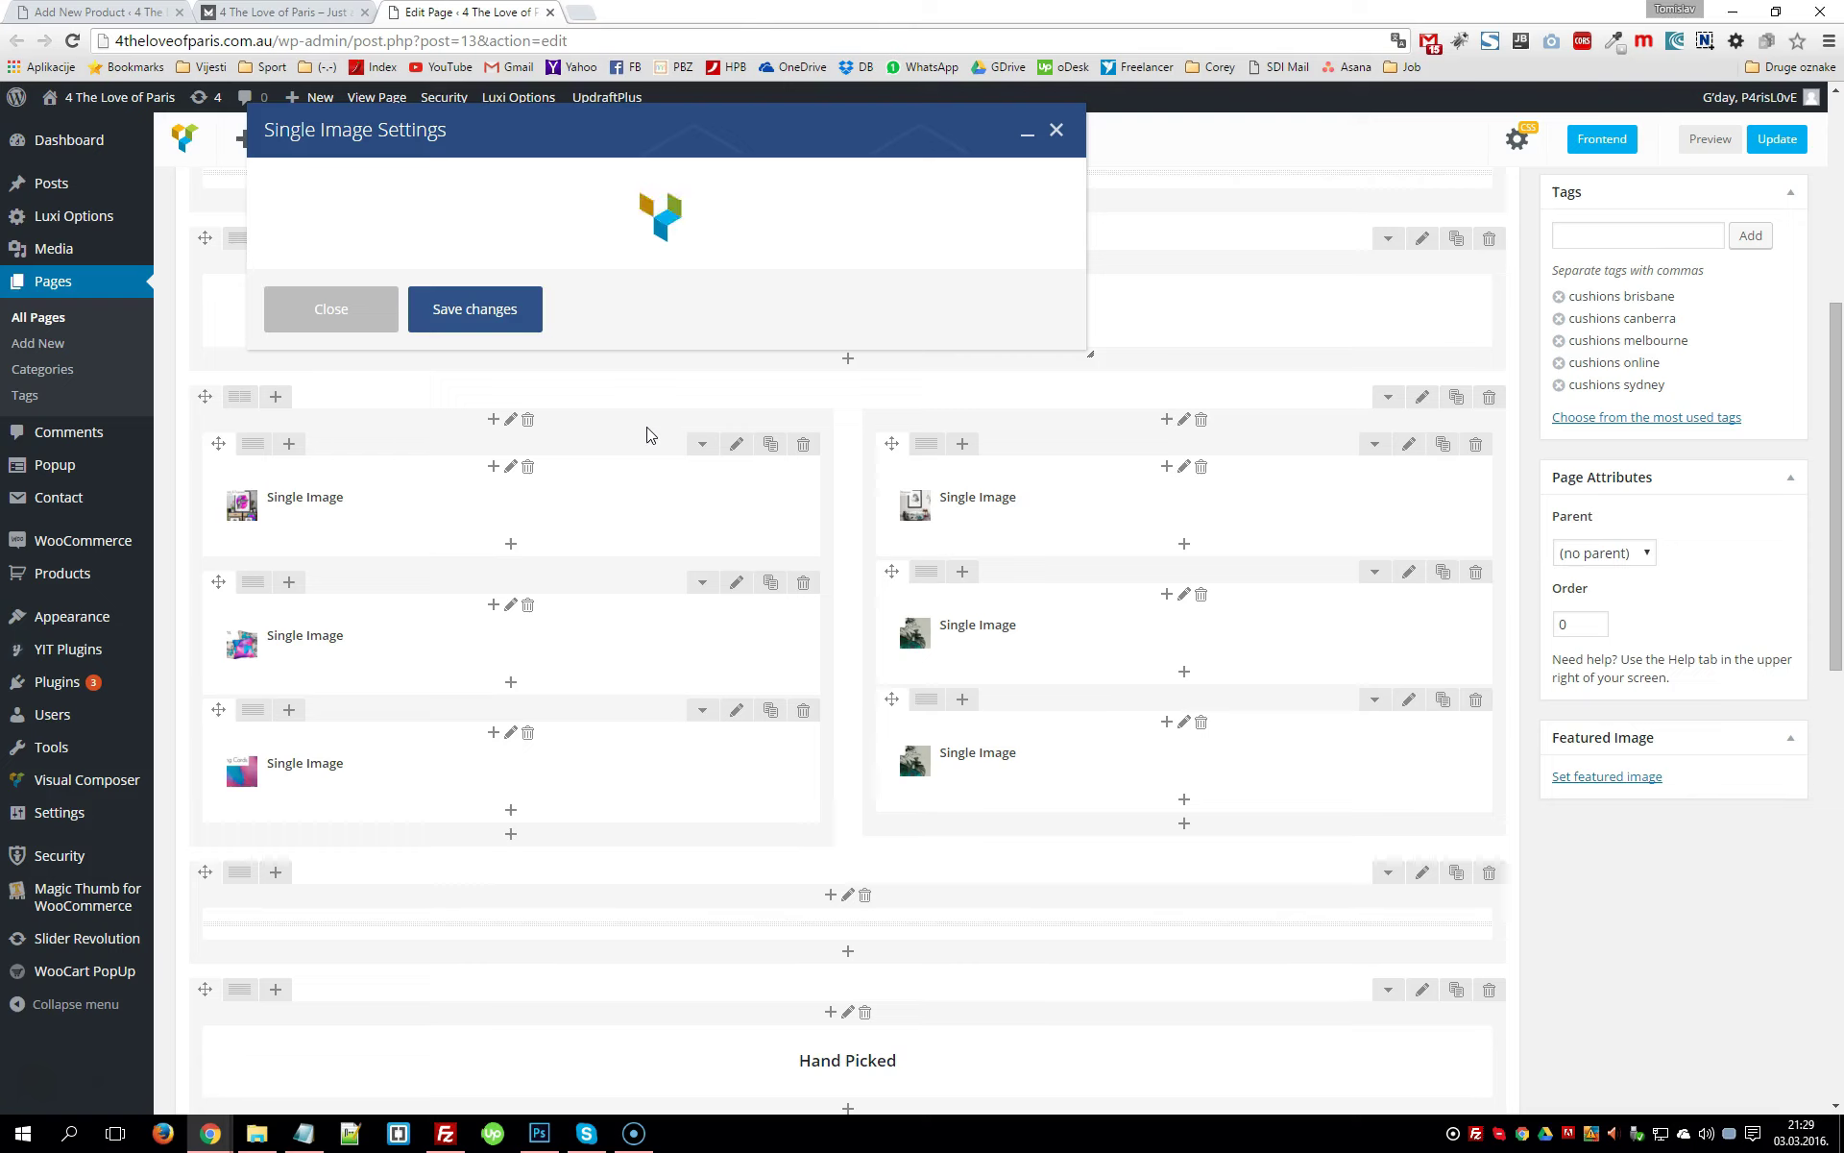
click(654, 427)
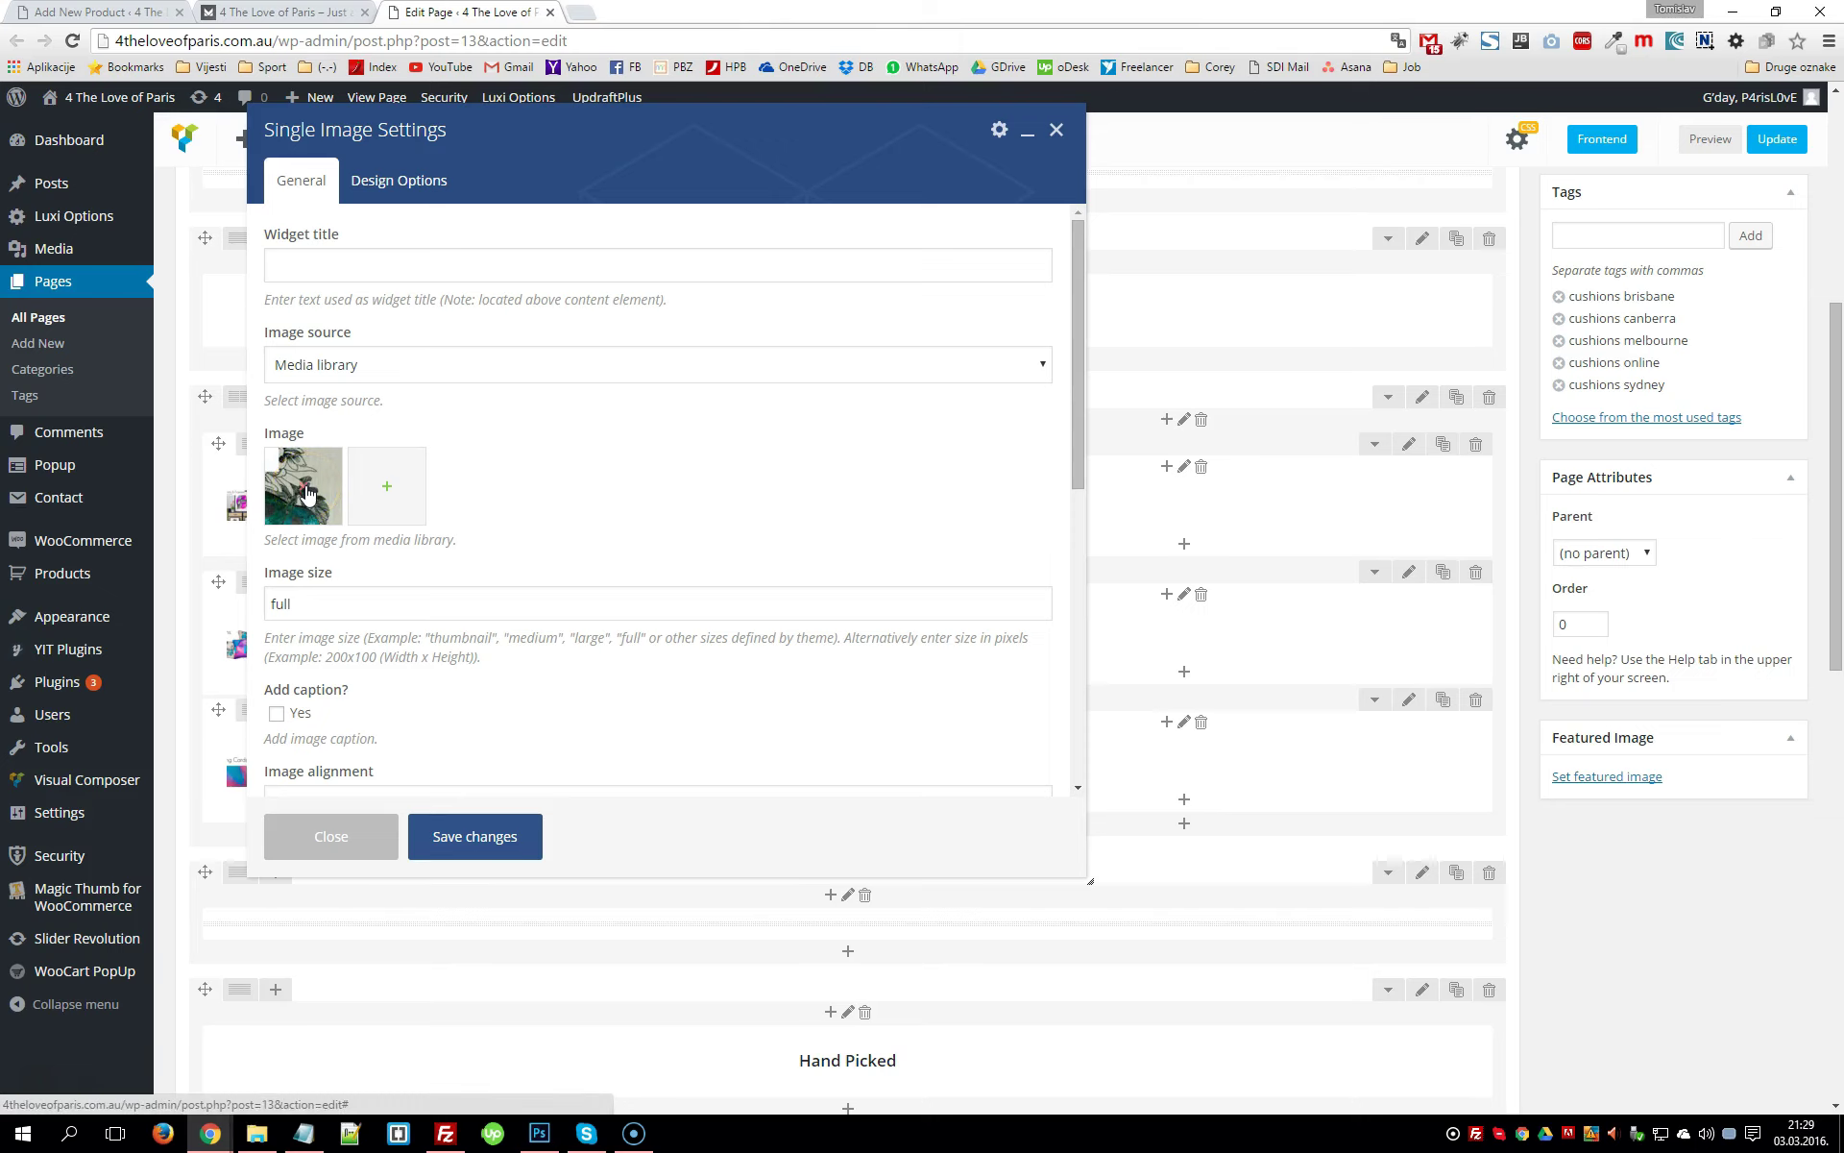
click(394, 490)
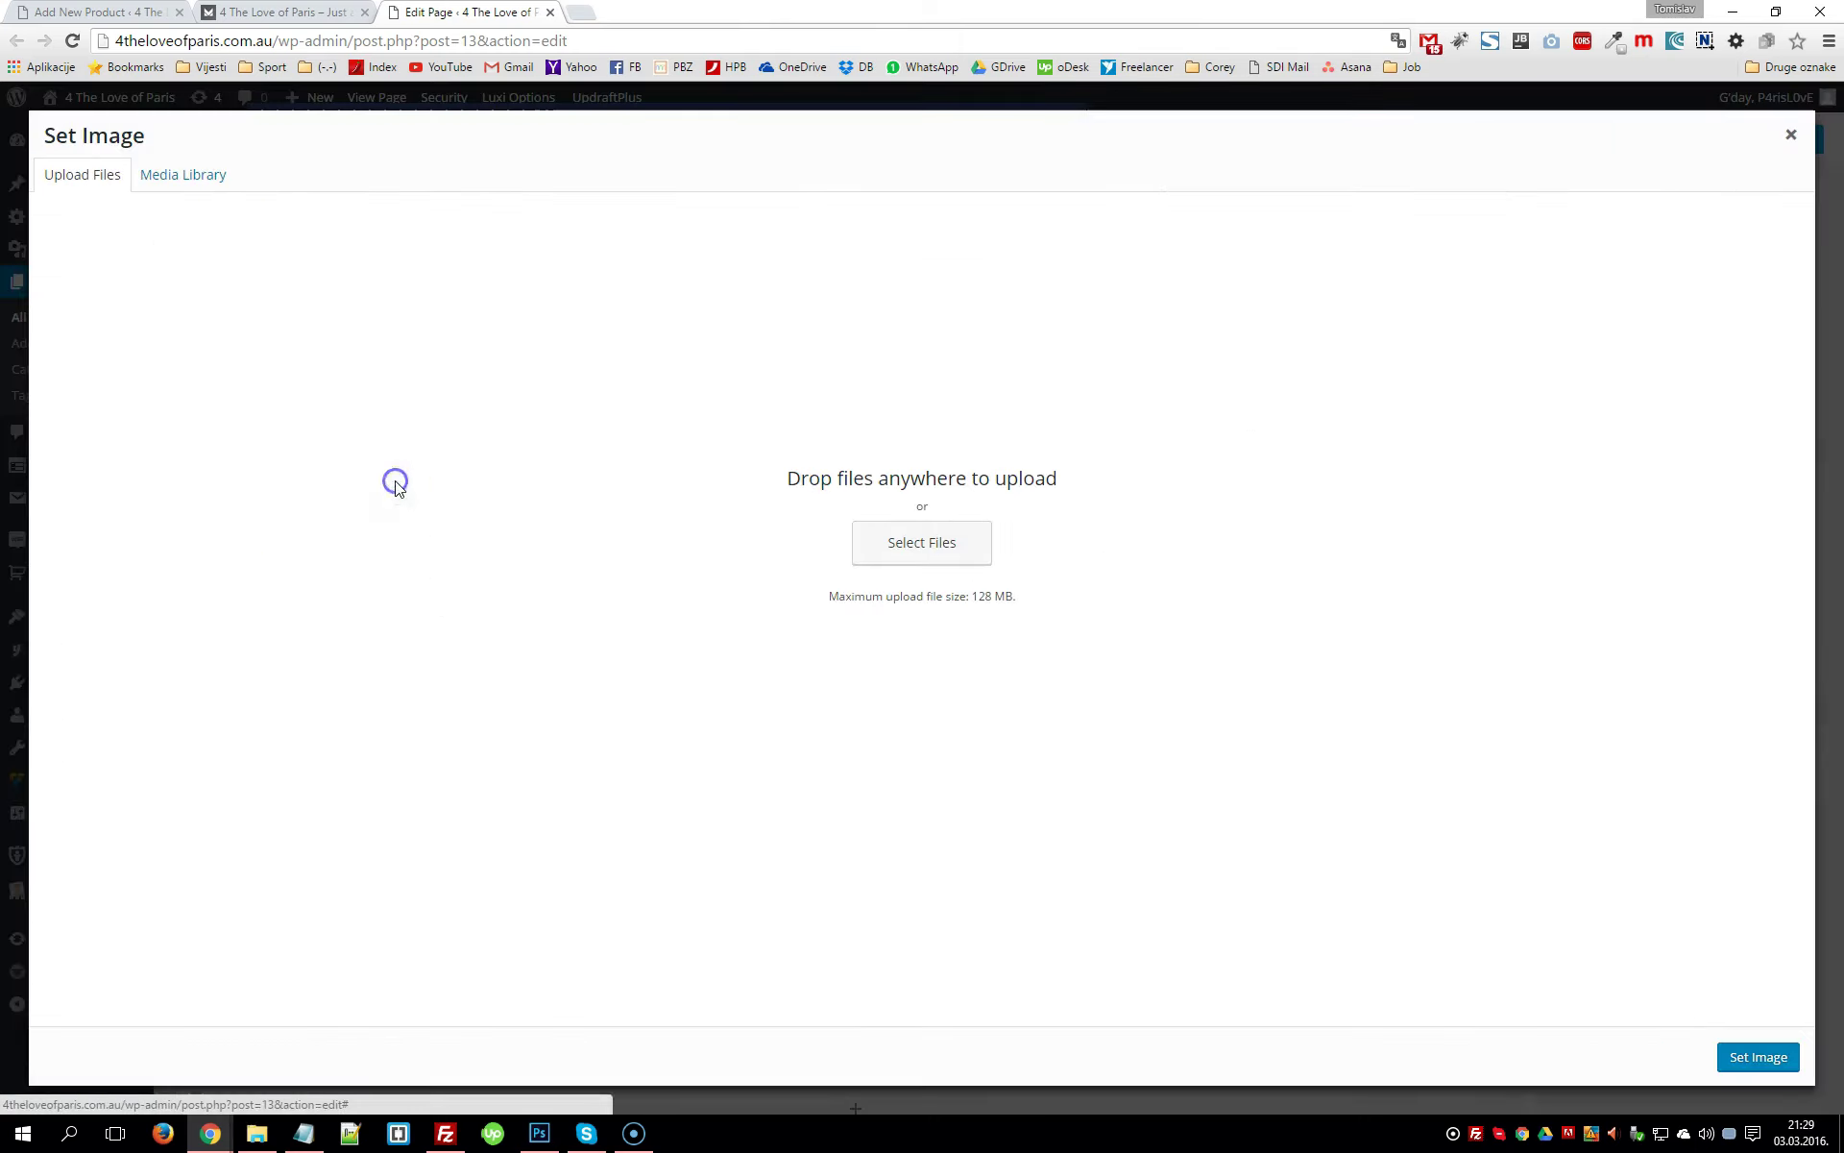
click(1798, 138)
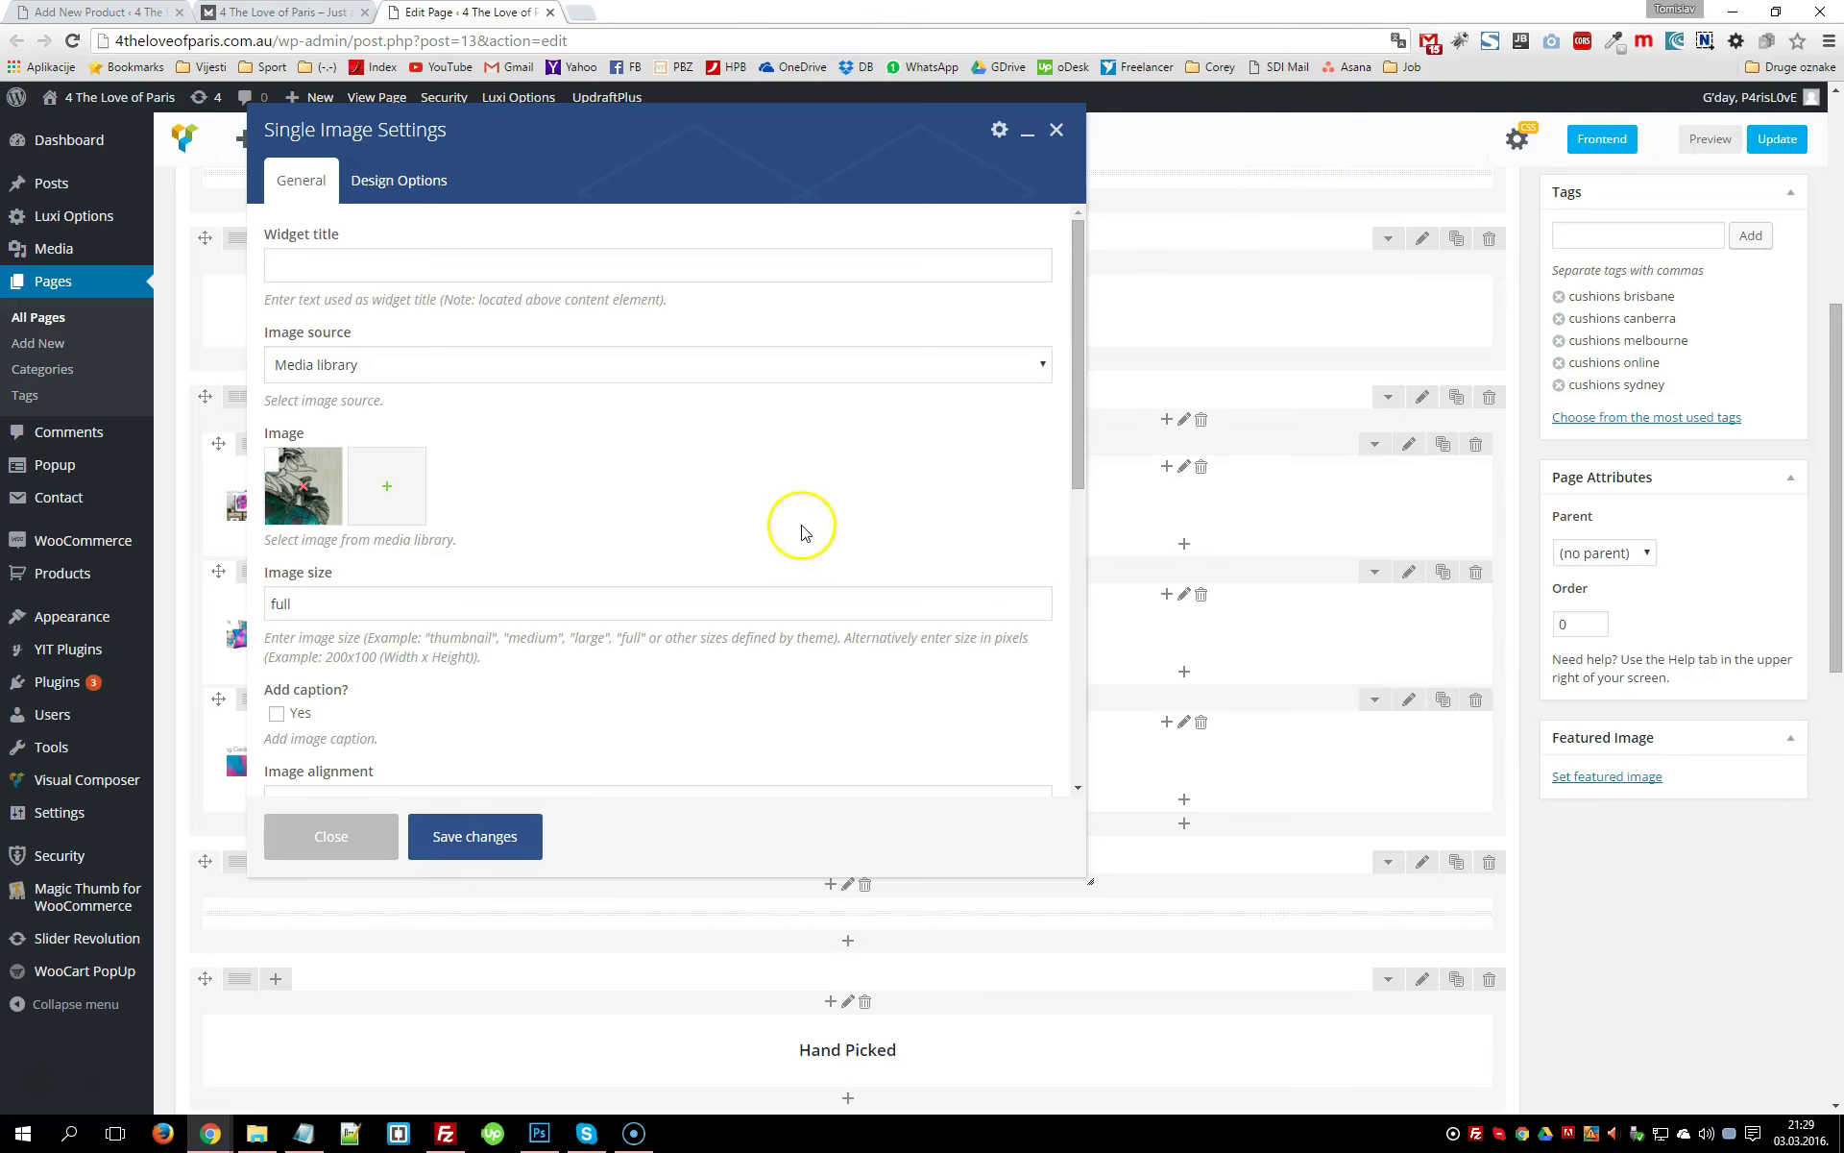
scroll(812, 538, down, 4)
scroll(811, 538, down, 1)
drag(619, 625, 325, 638)
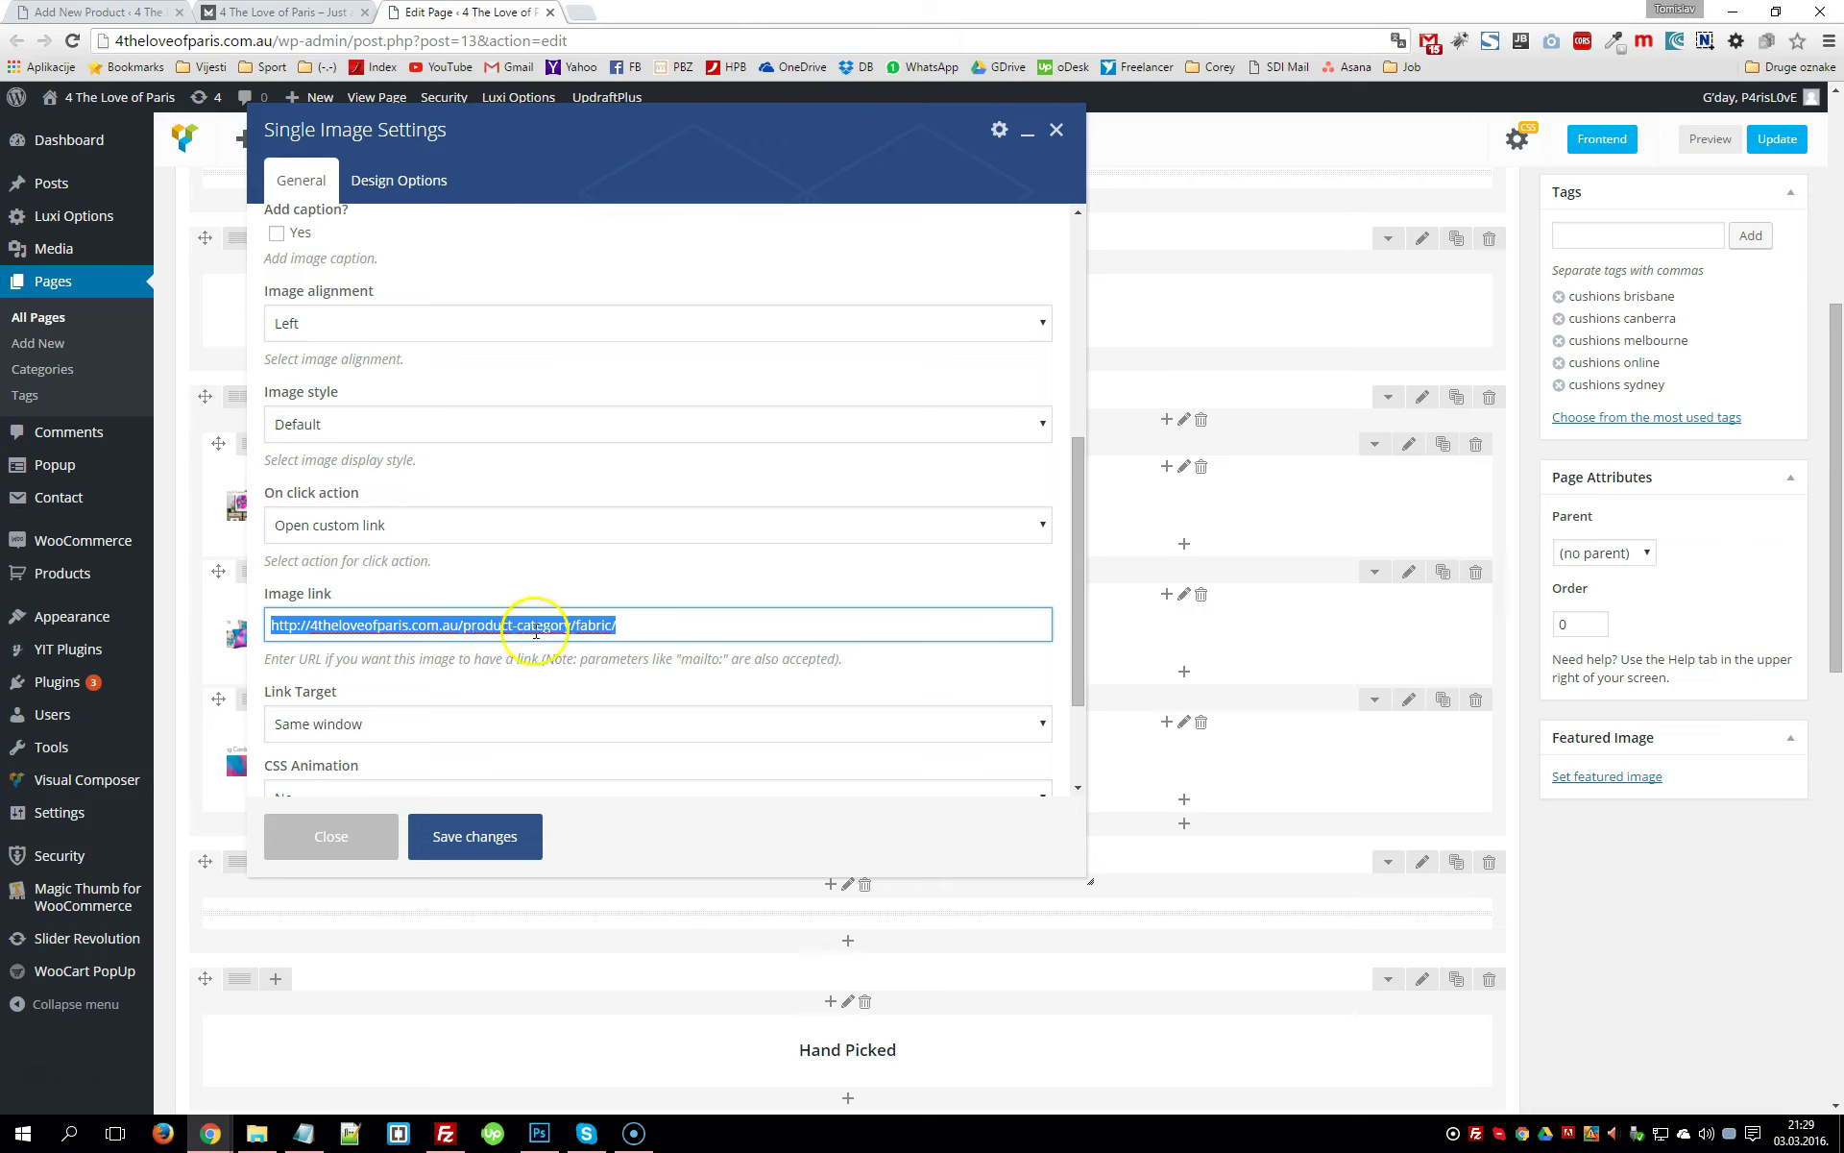
click(355, 843)
Look through the rest of the Home page layout, from Hand Picked down to the final text block
scroll(1194, 770, down, 6)
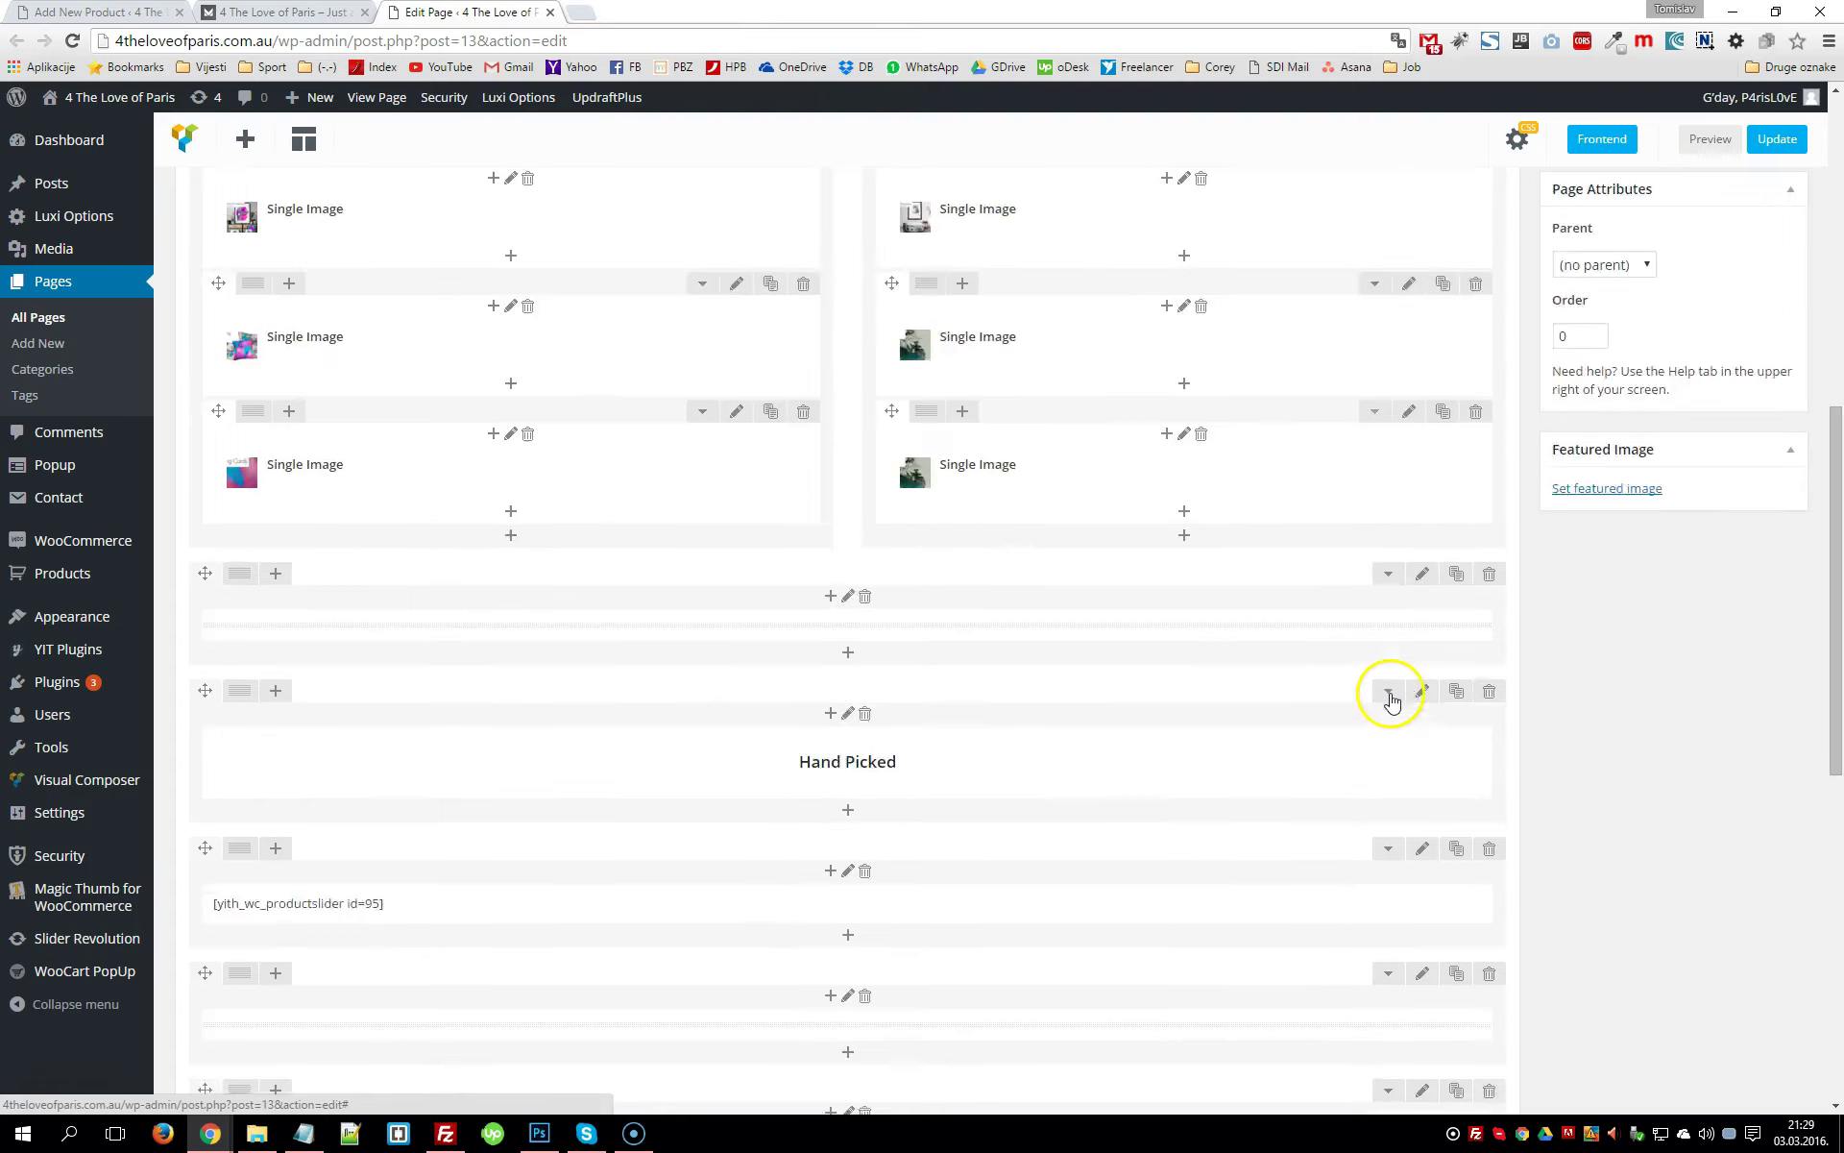
scroll(1101, 681, down, 4)
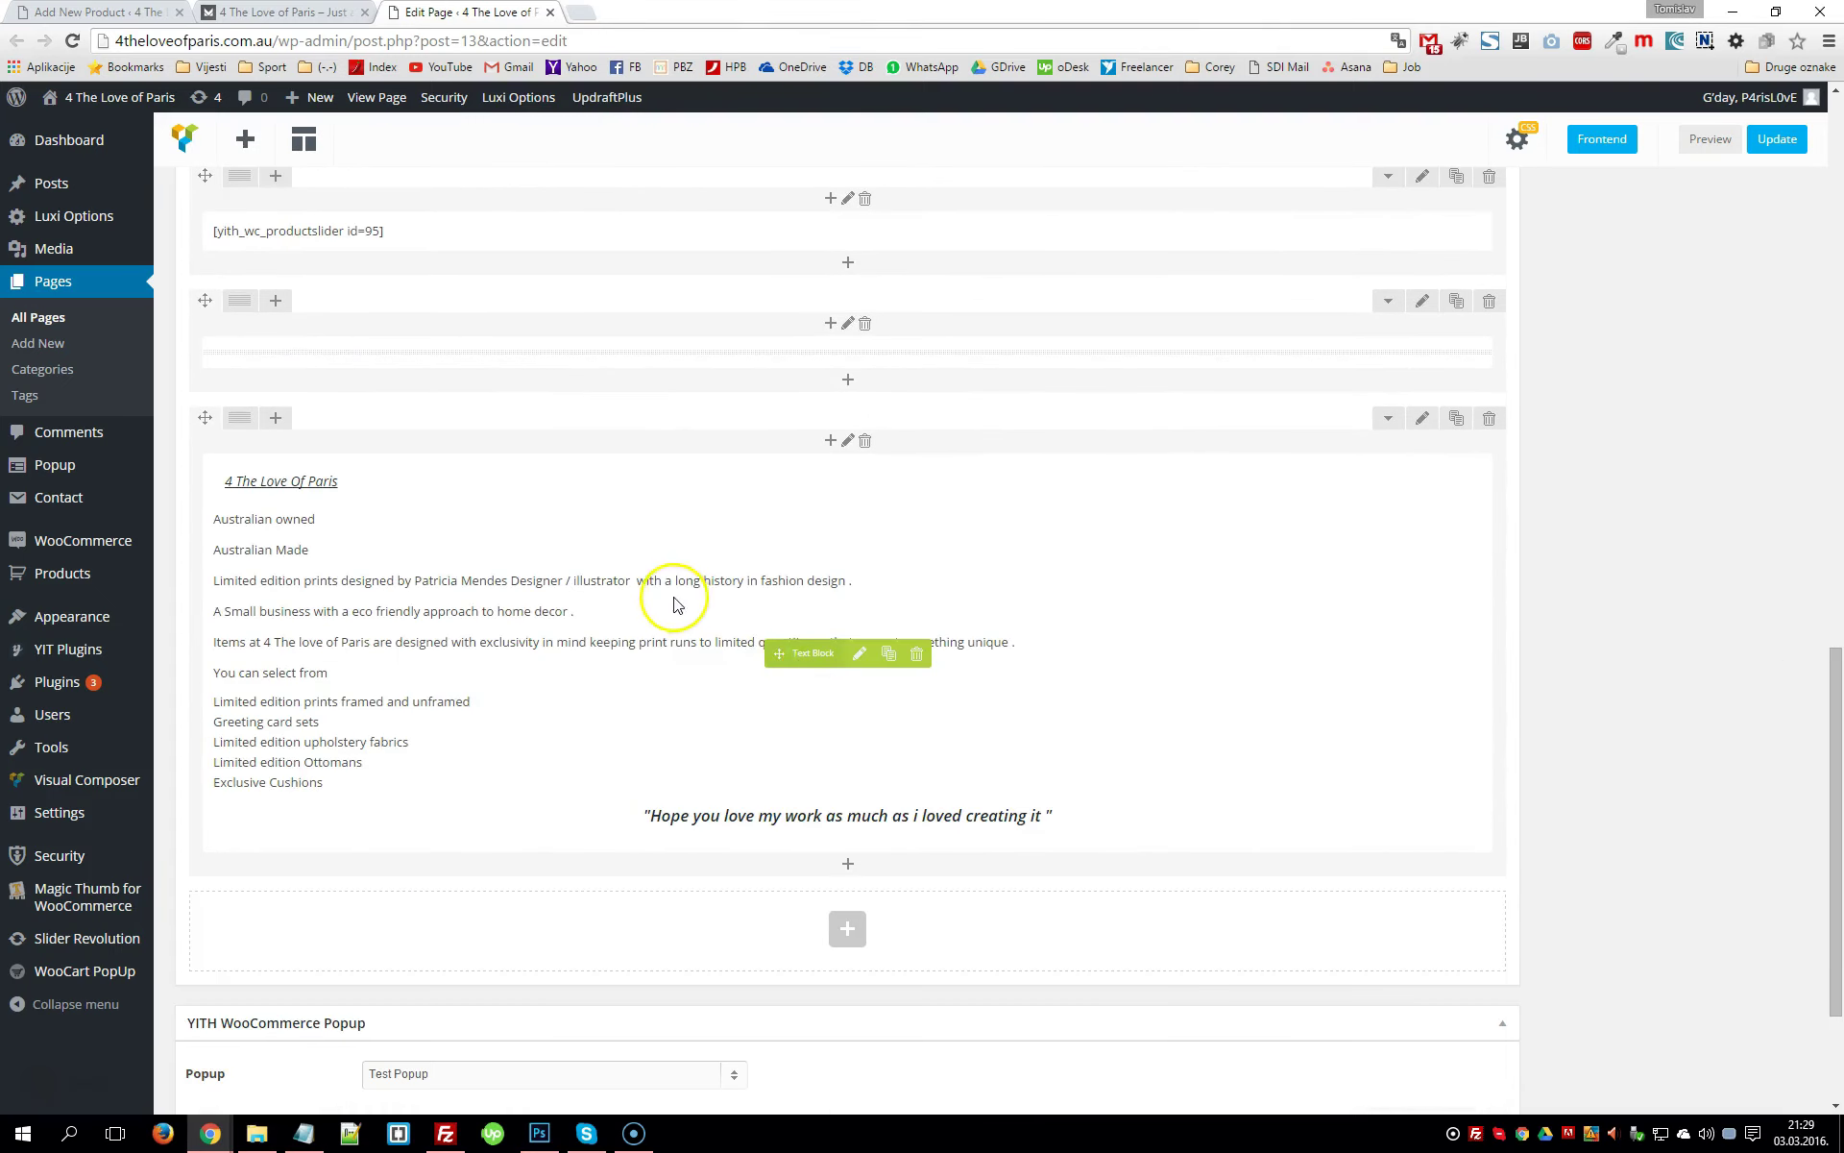
scroll(663, 600, up, 1)
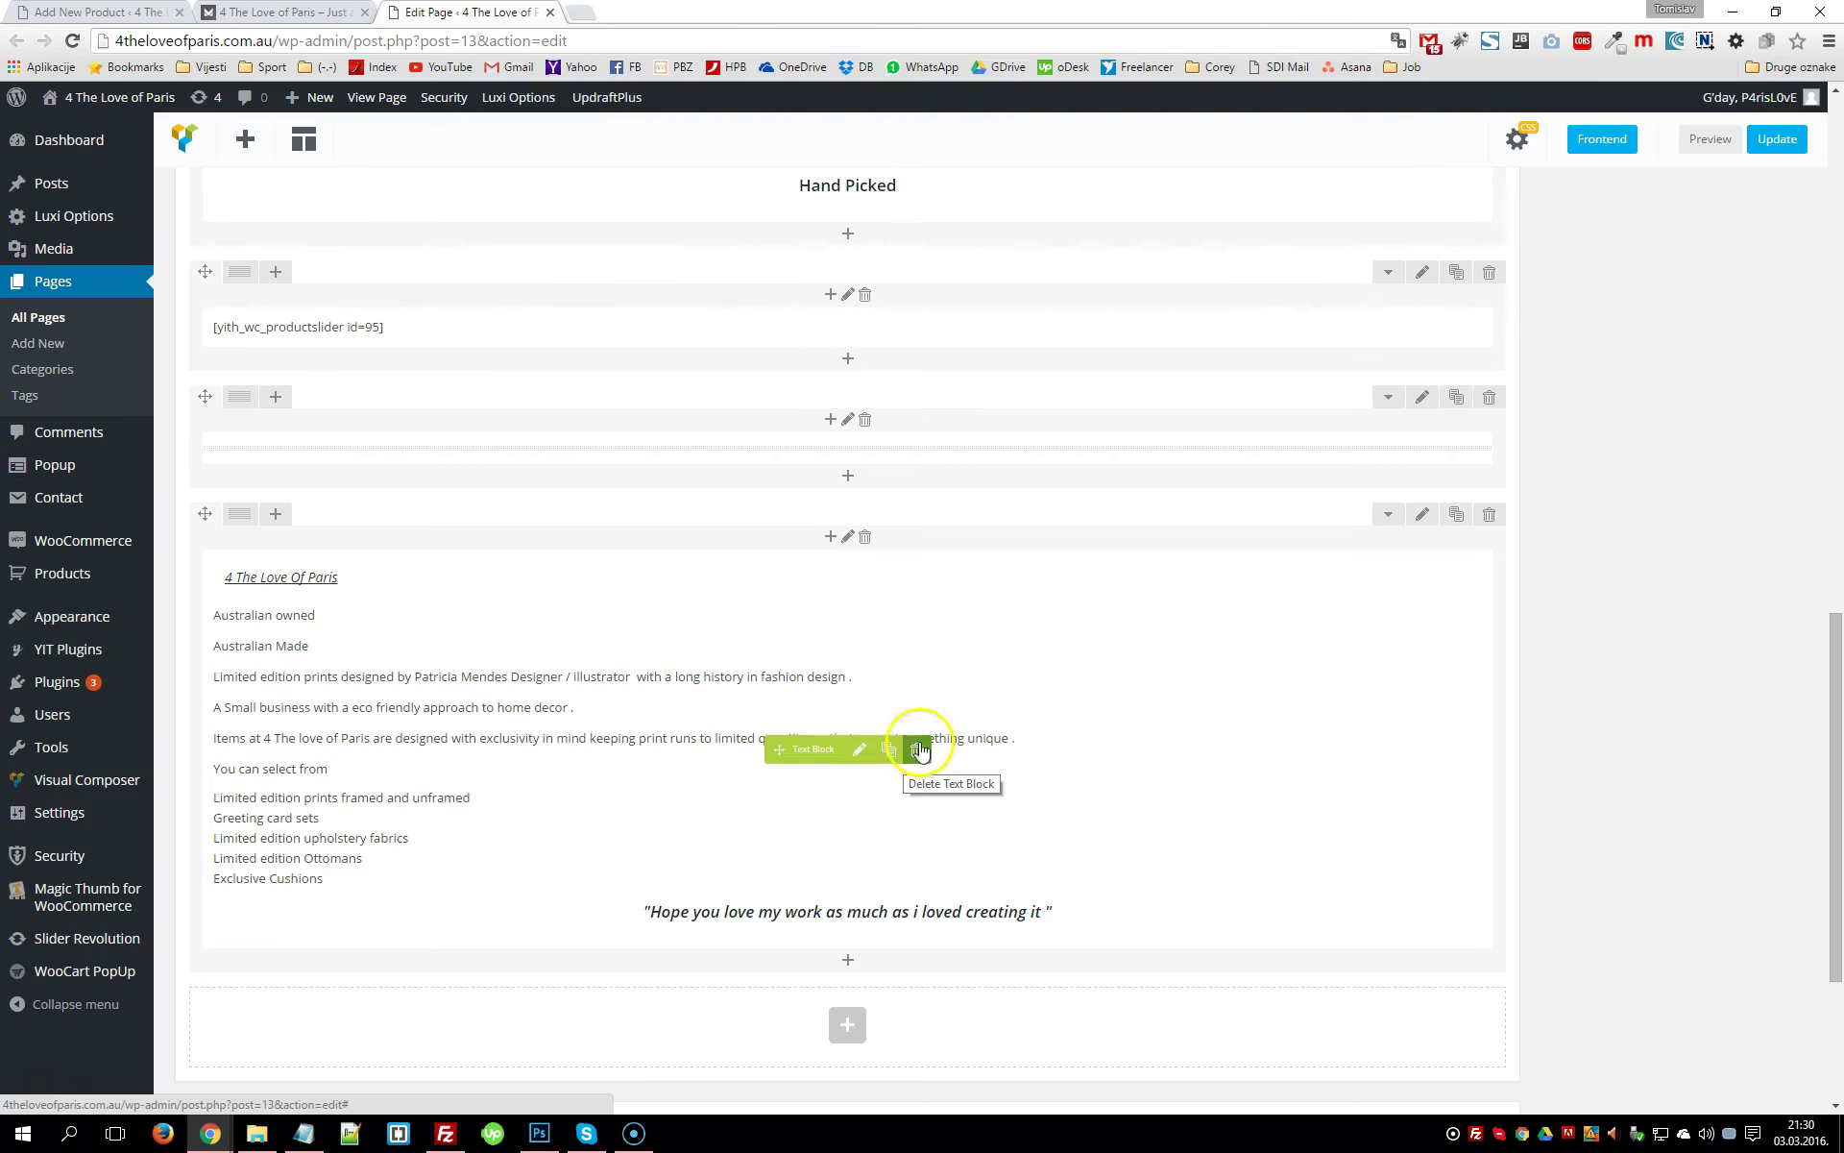
scroll(1317, 666, up, 15)
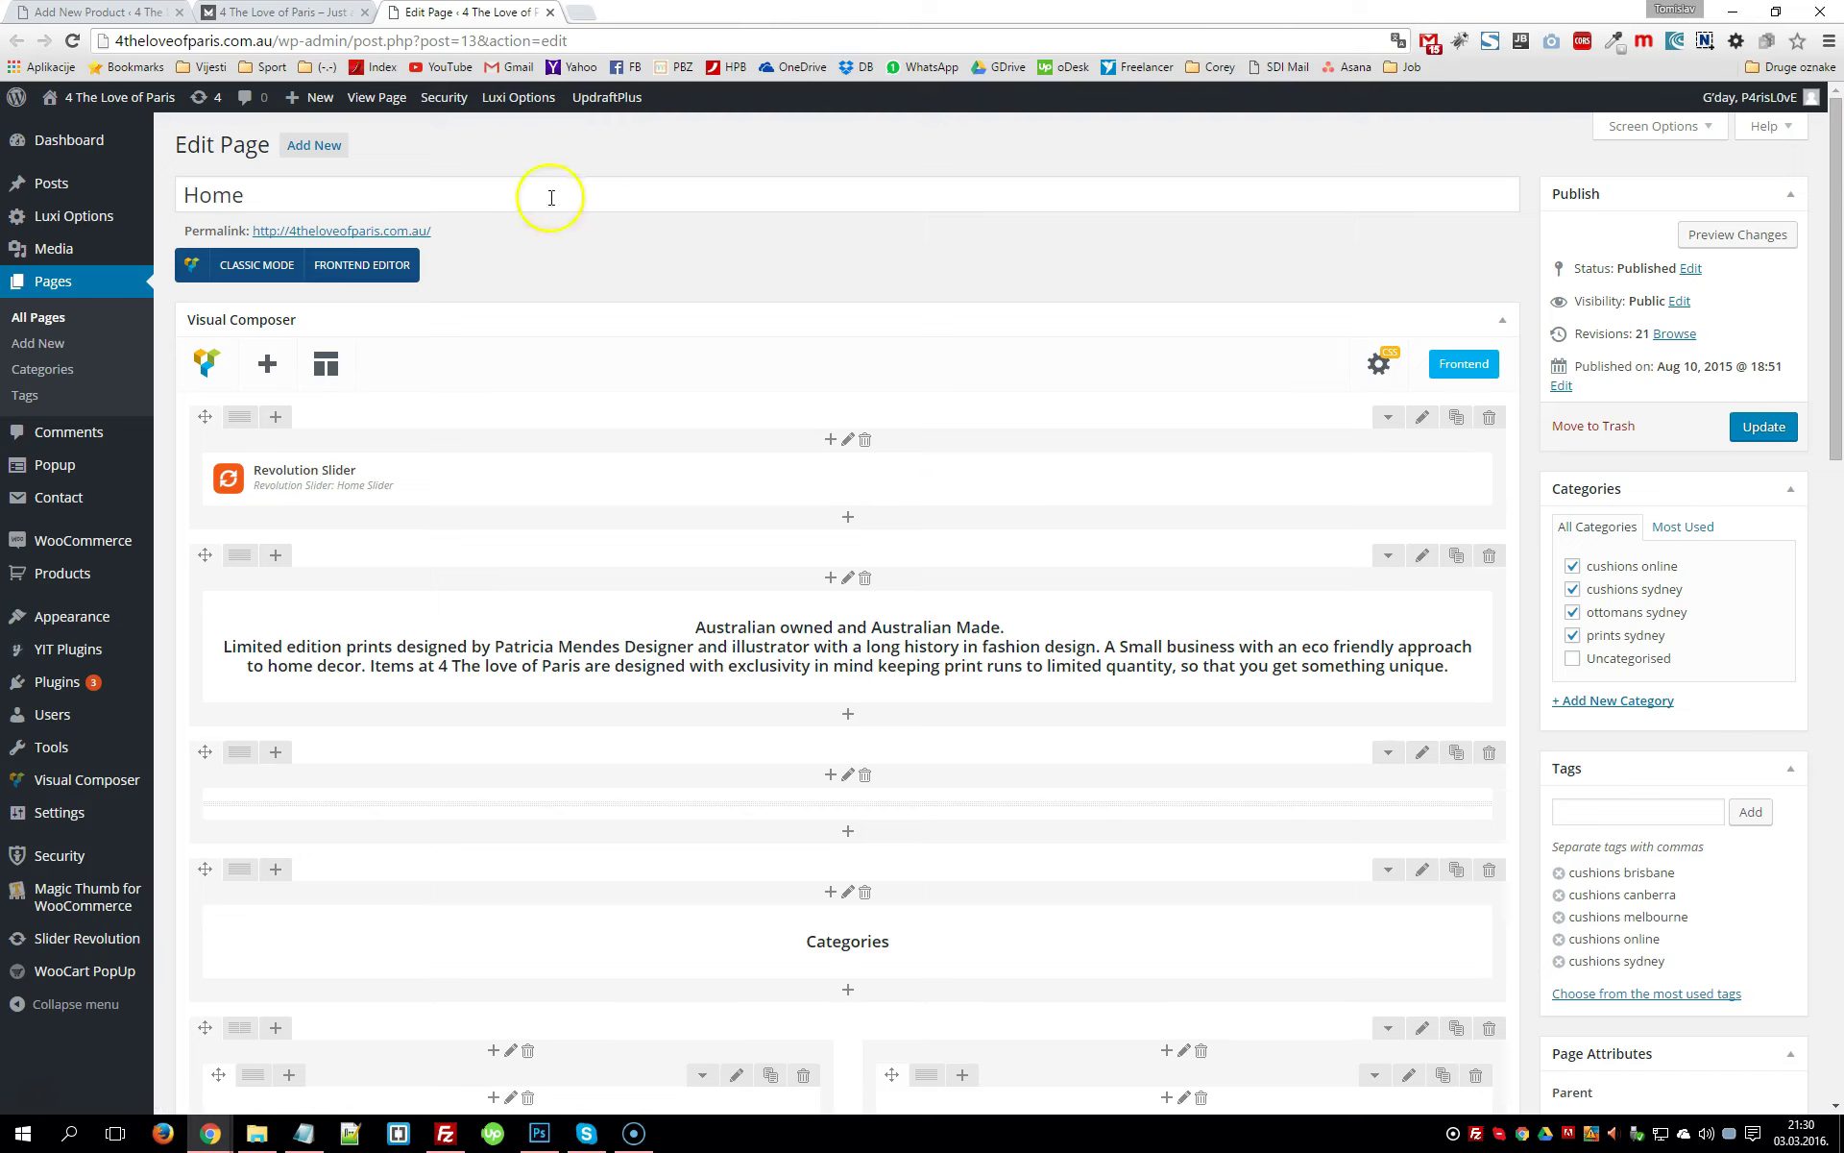
Try to close the Home page editor, keep it open, and return to the live home page
click(313, 14)
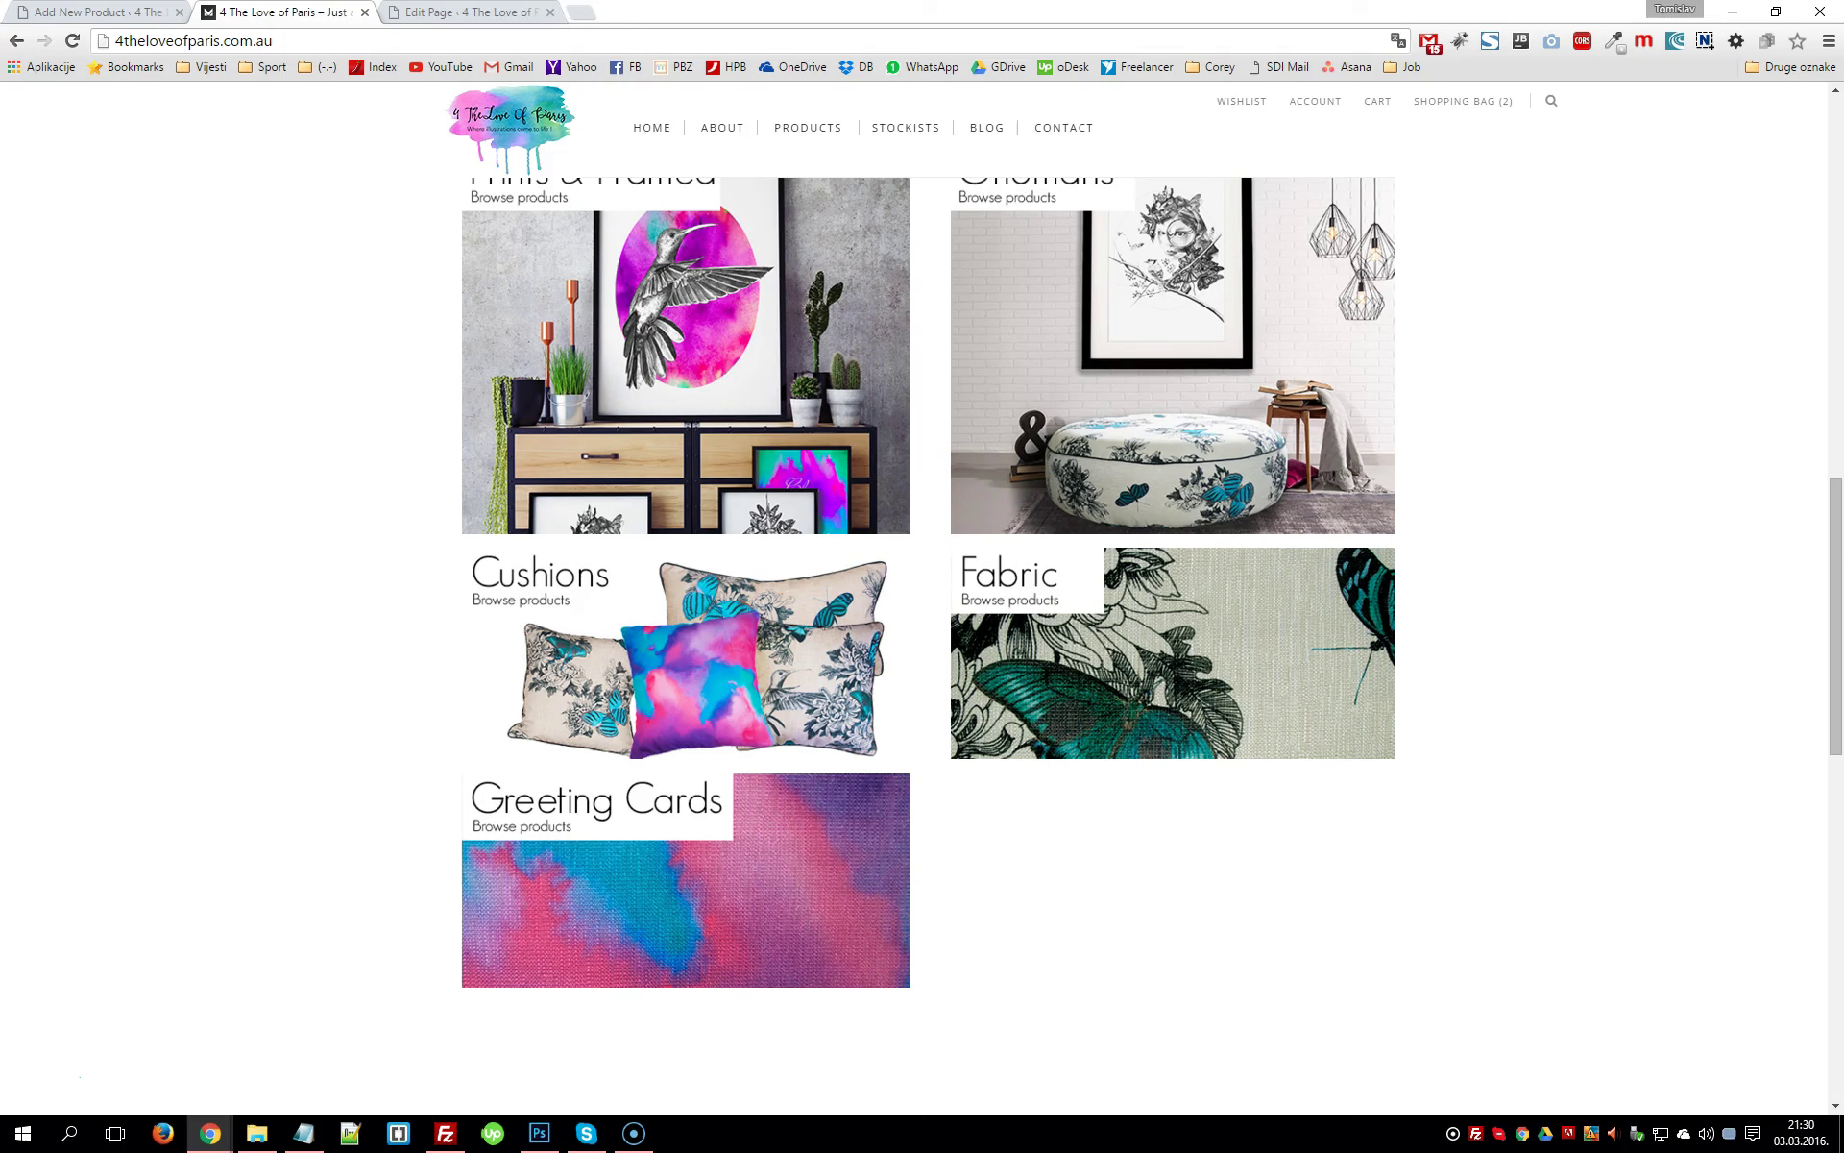
click(551, 12)
click(892, 220)
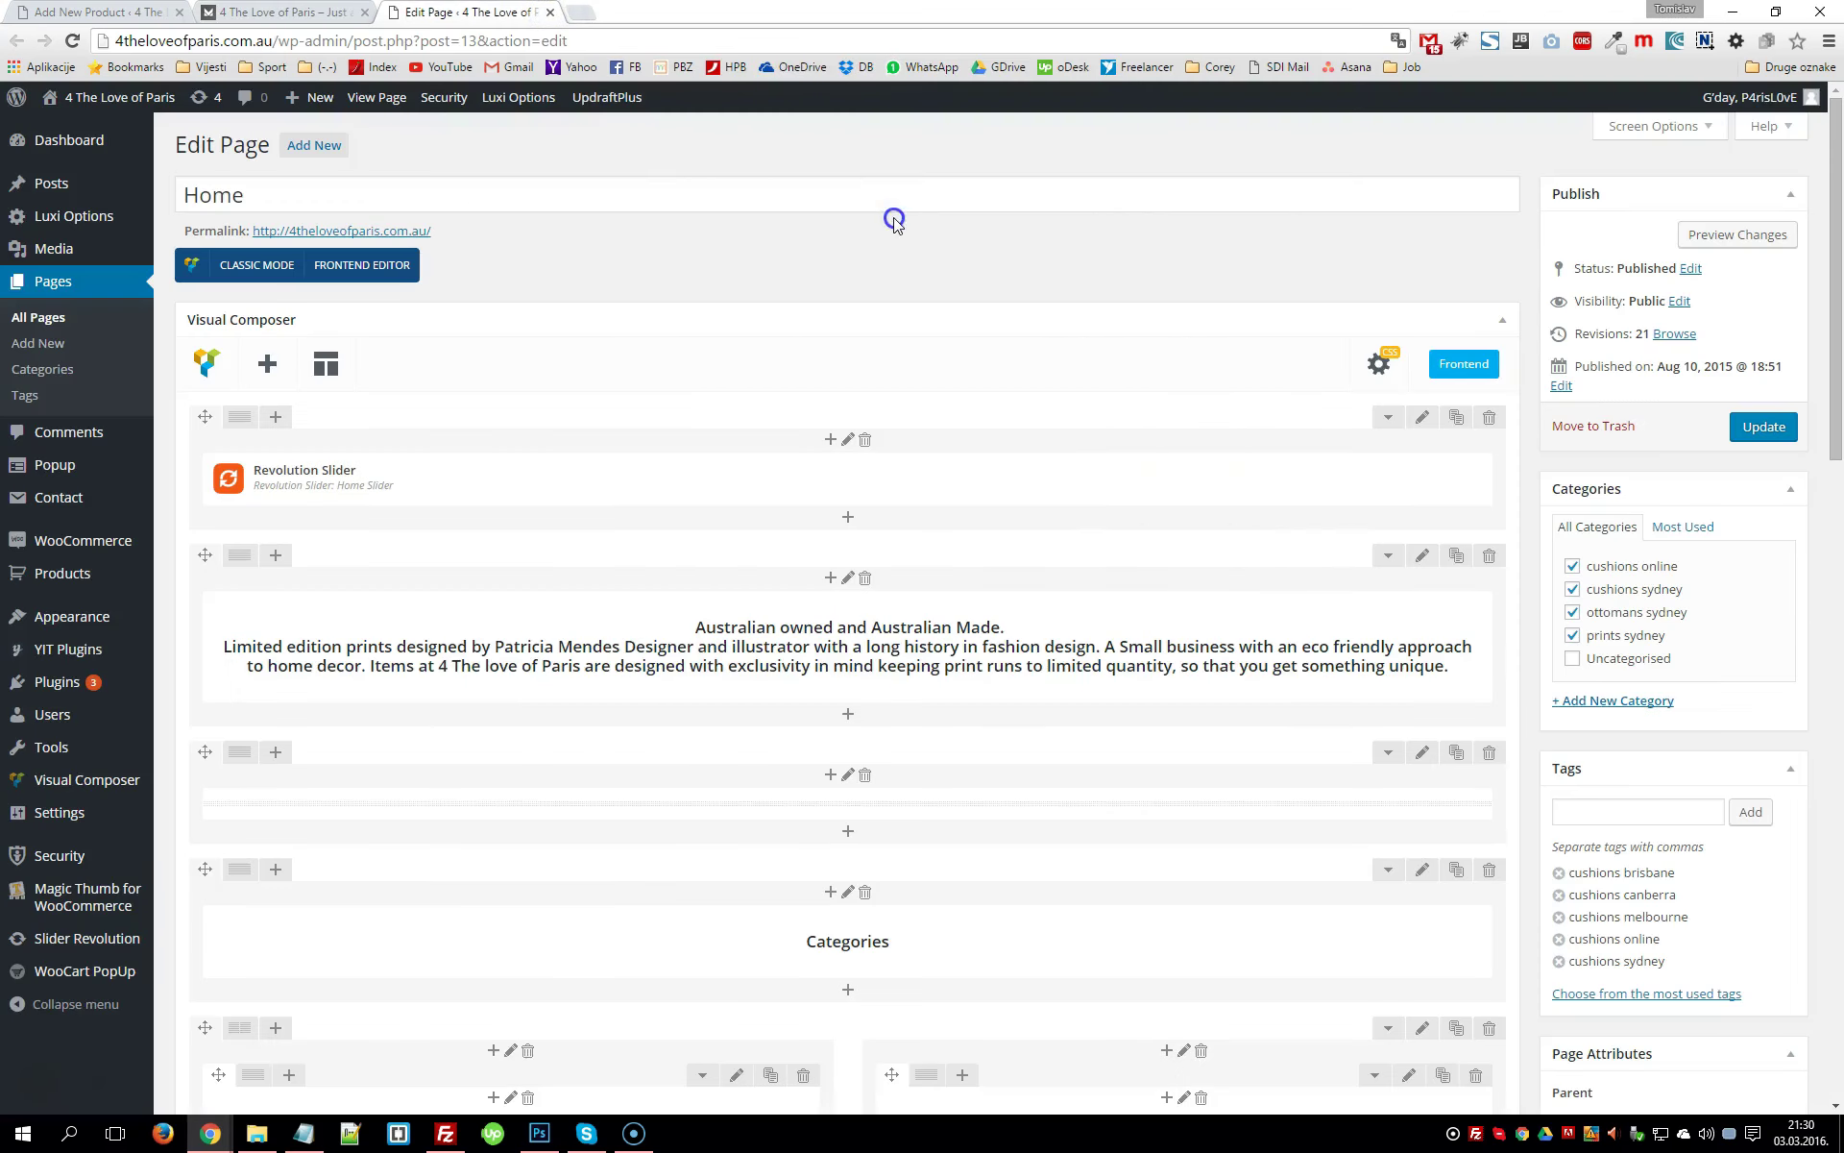
click(307, 13)
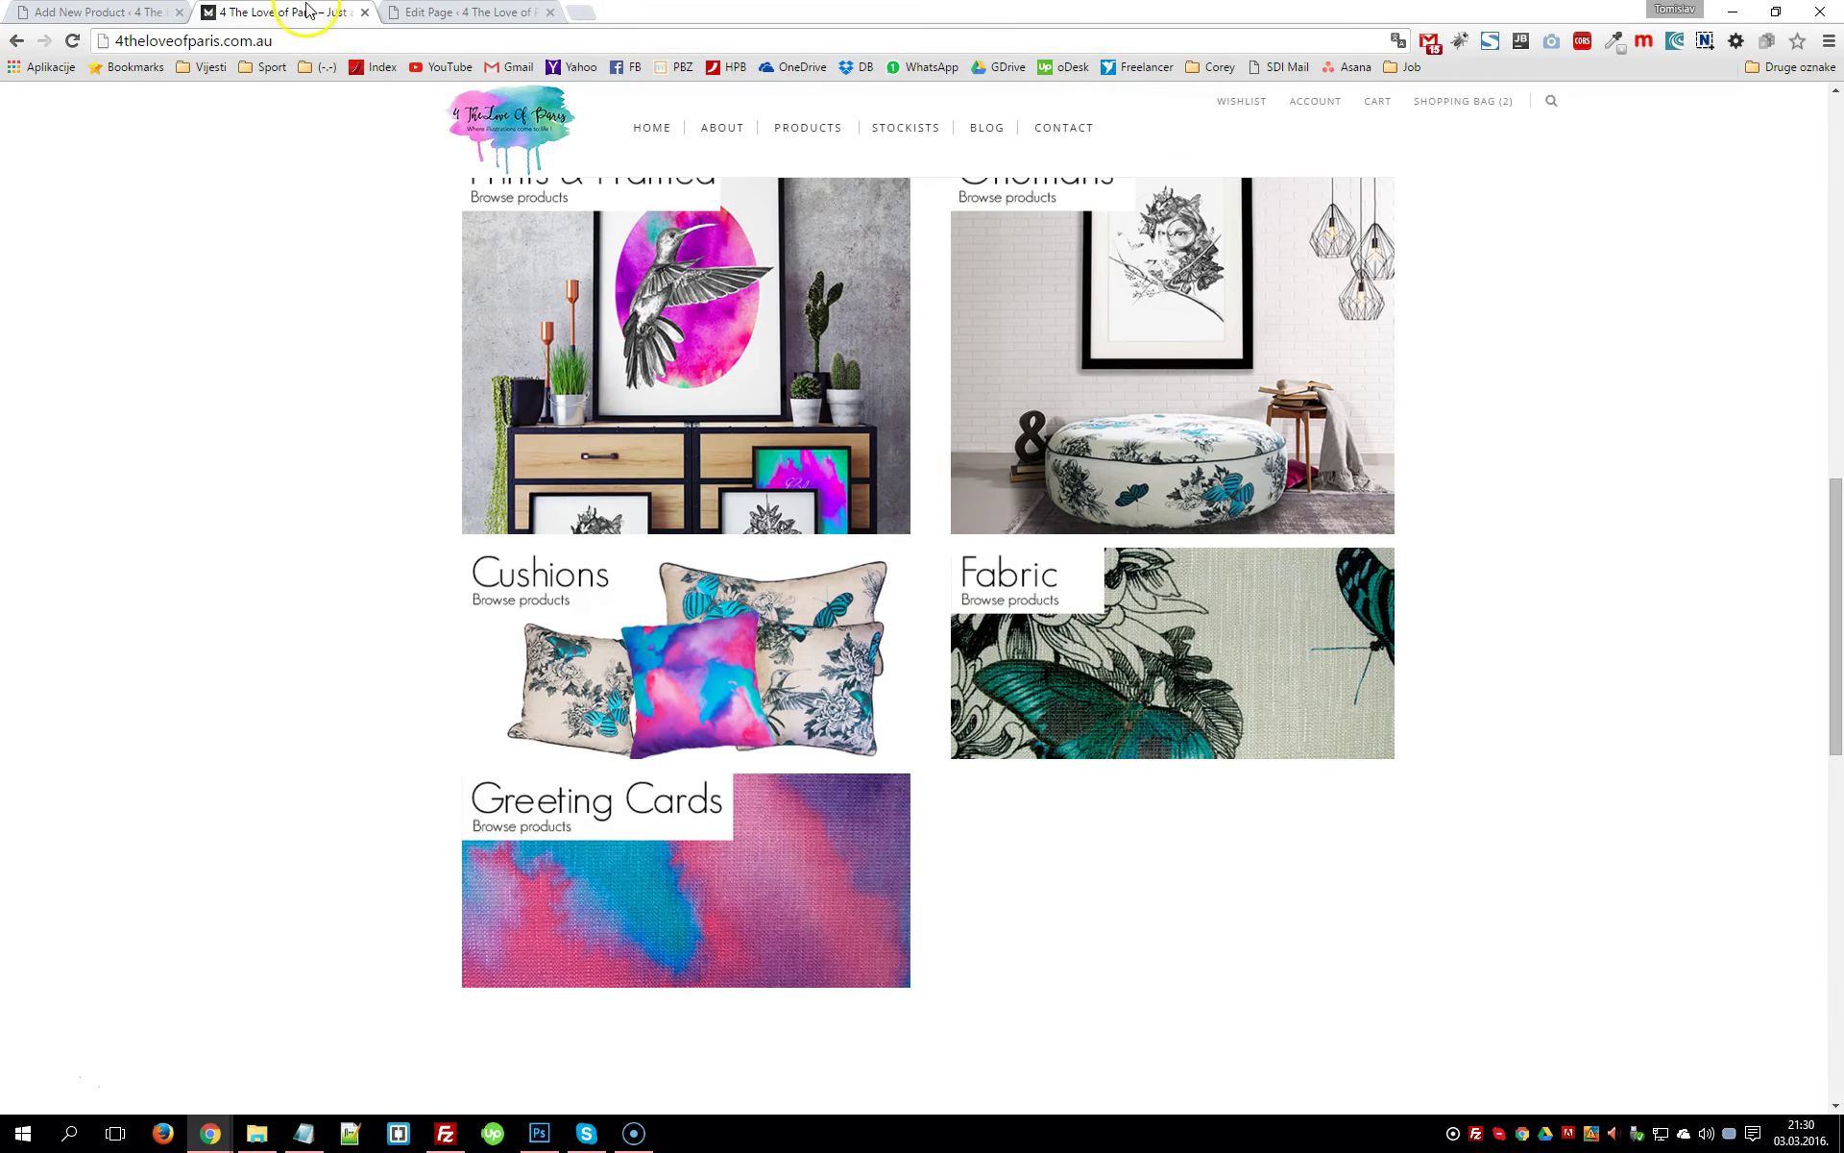
Go to the About page from the live site's navigation and open it for editing
scroll(805, 512, up, 15)
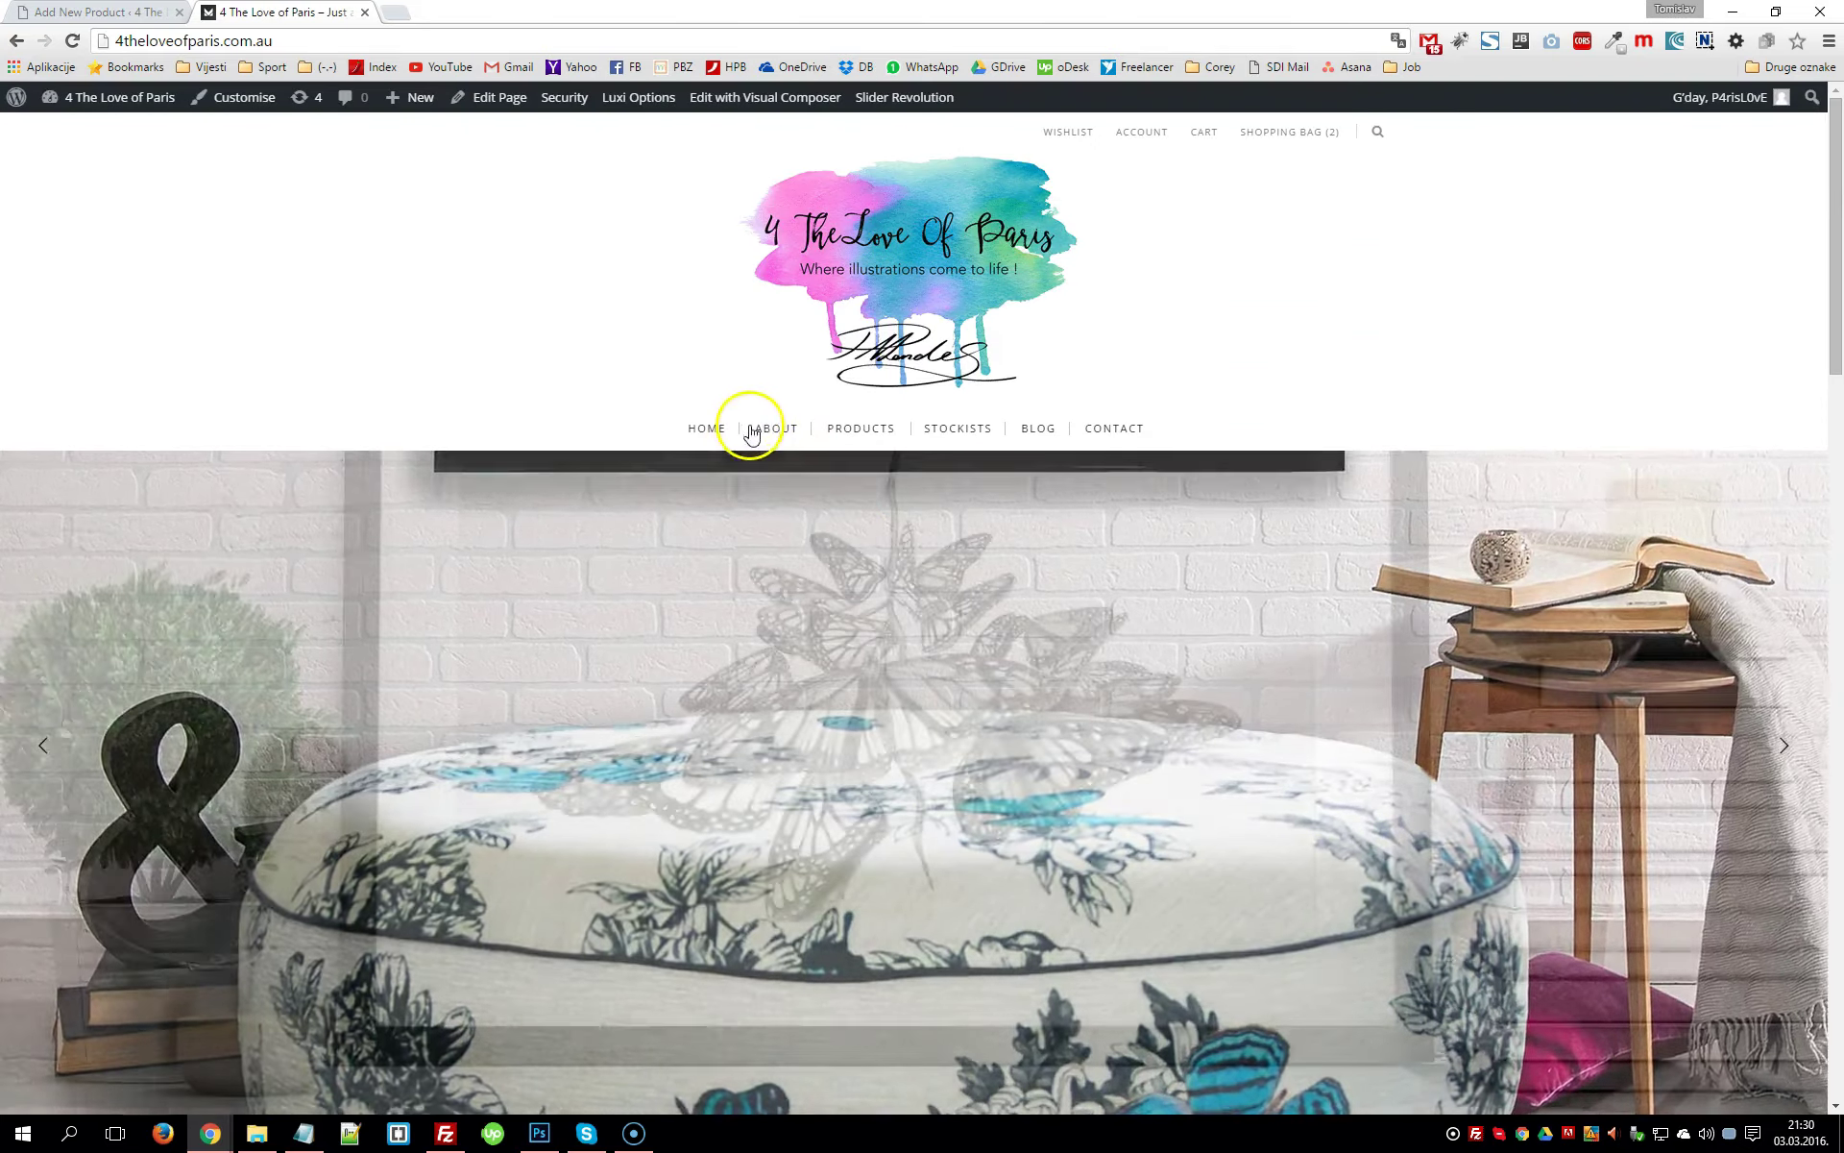
click(768, 434)
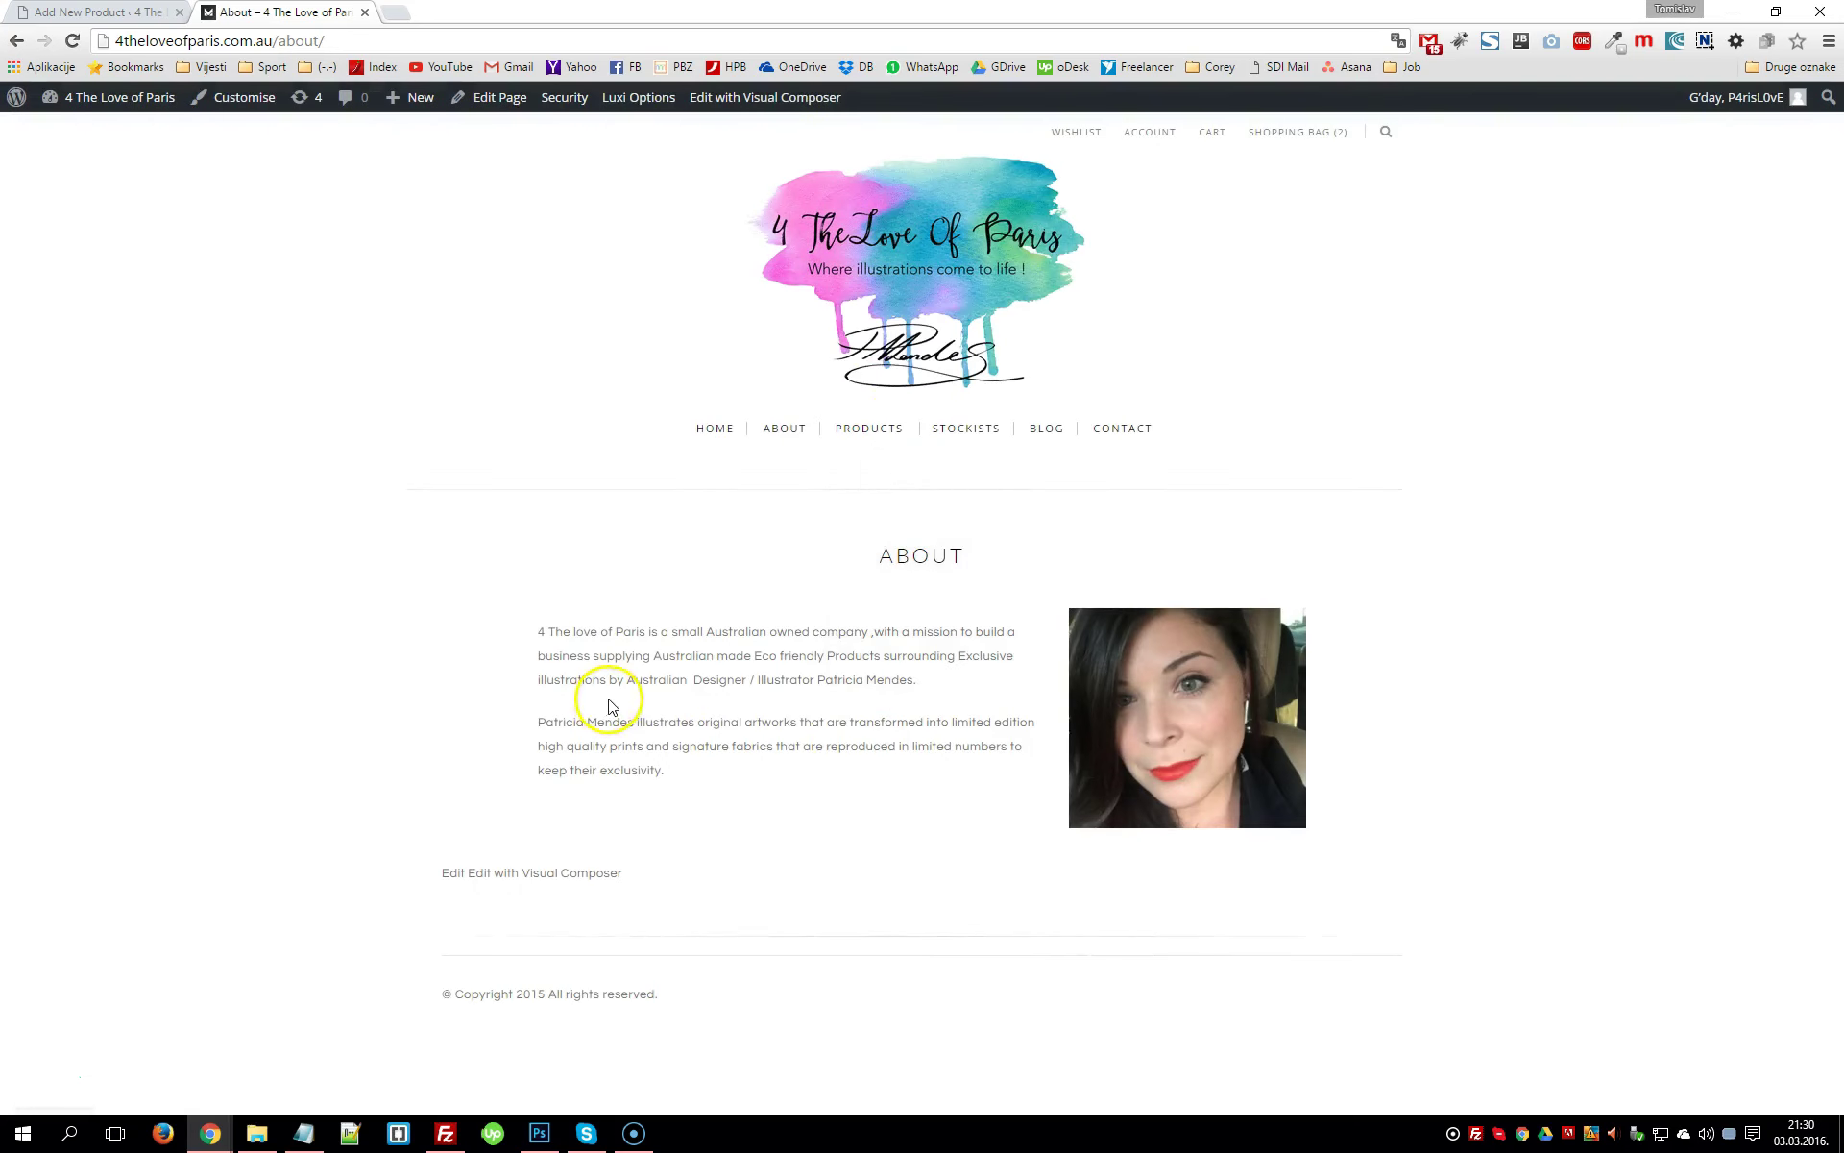
click(496, 100)
click(491, 99)
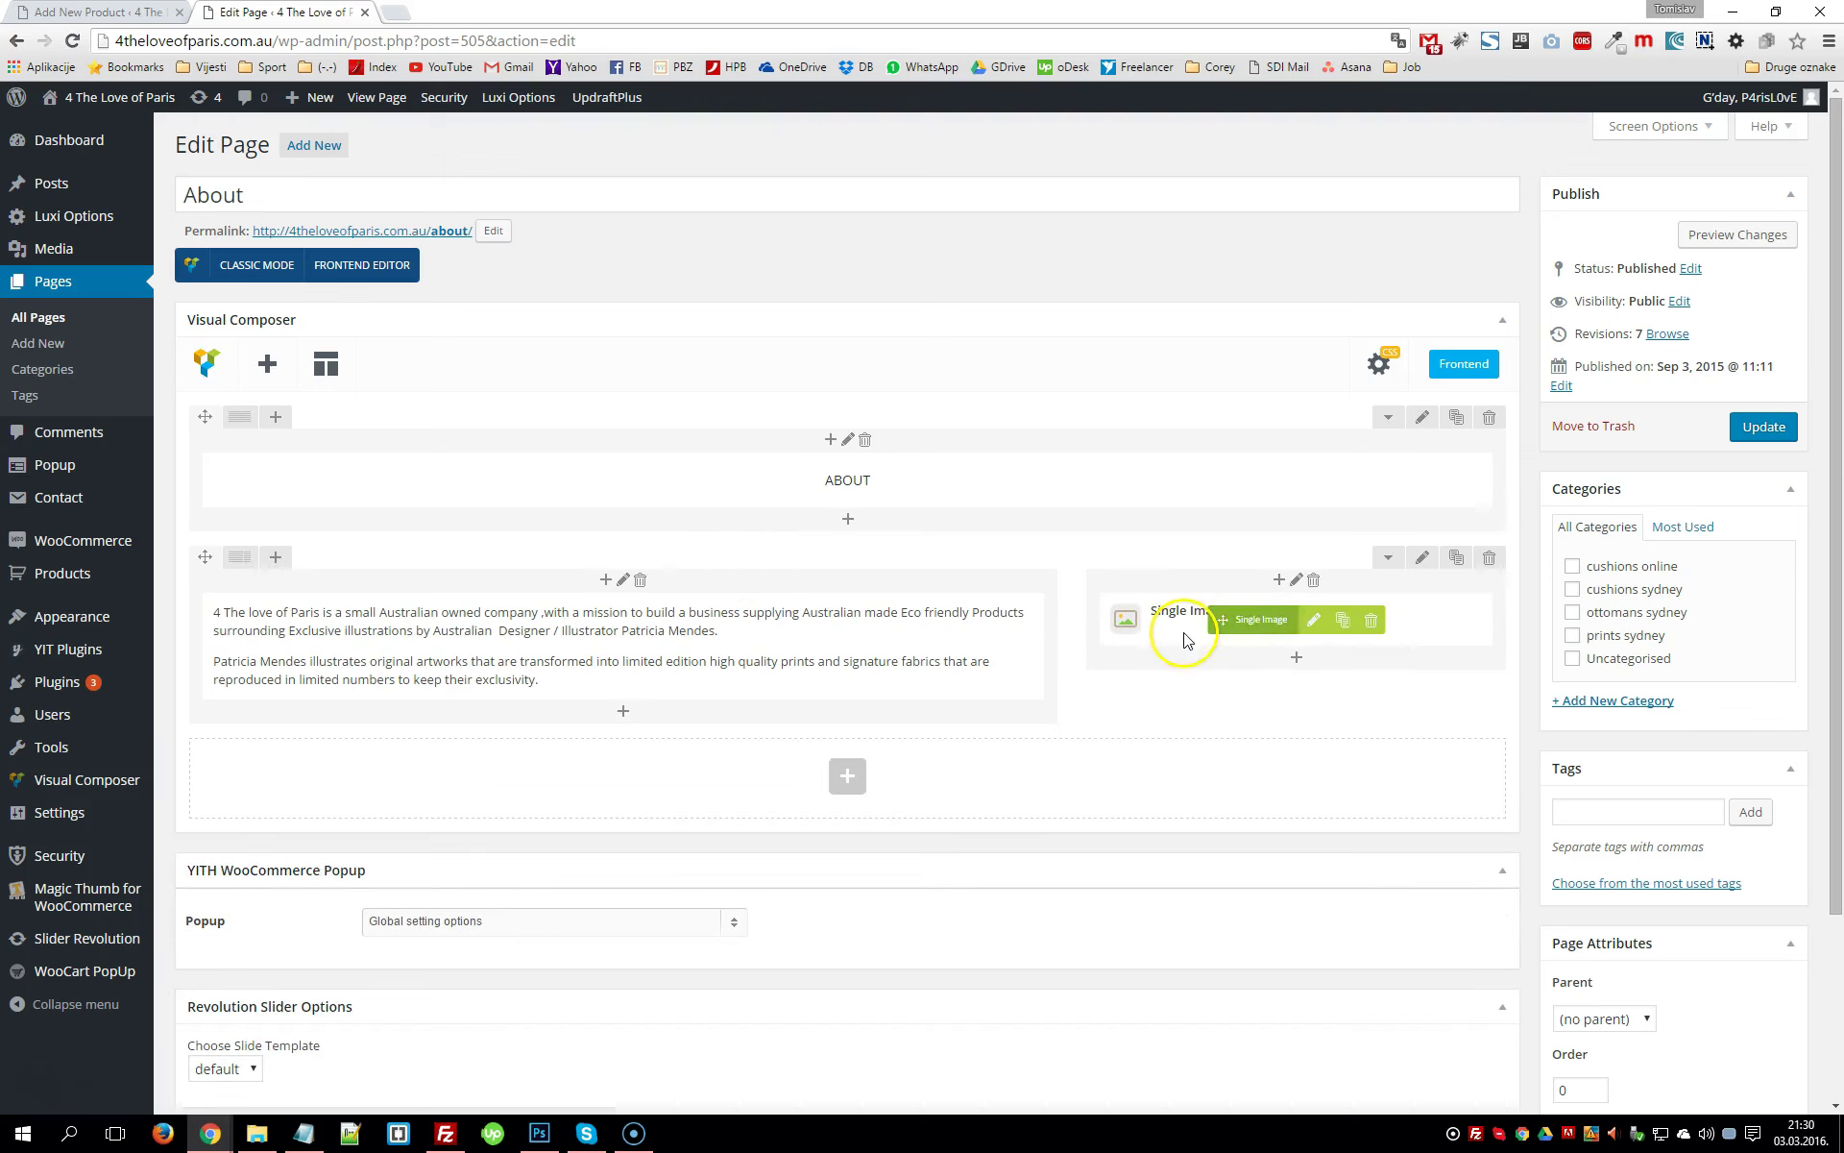
Review the About page's Single Image settings, from the image chooser to the extra class name, and close them without saving
click(1312, 625)
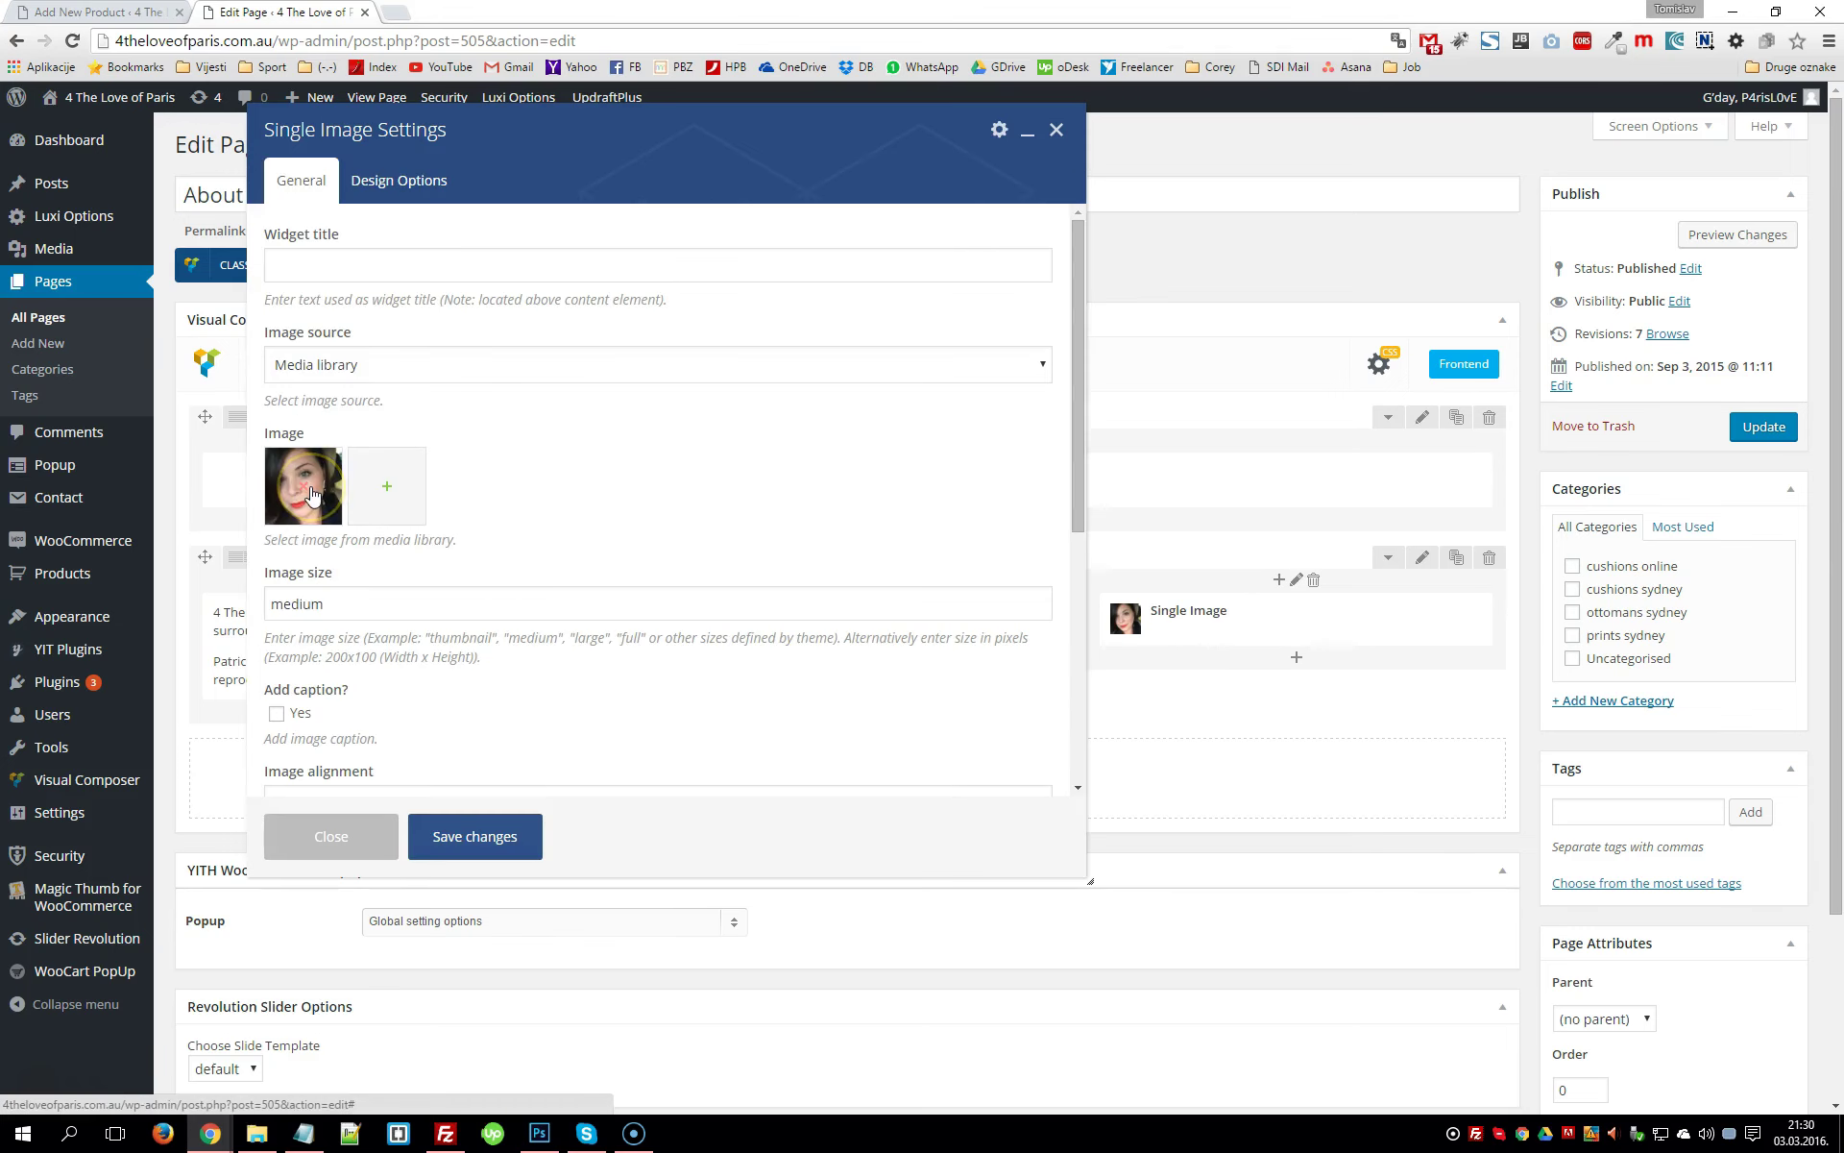
click(387, 492)
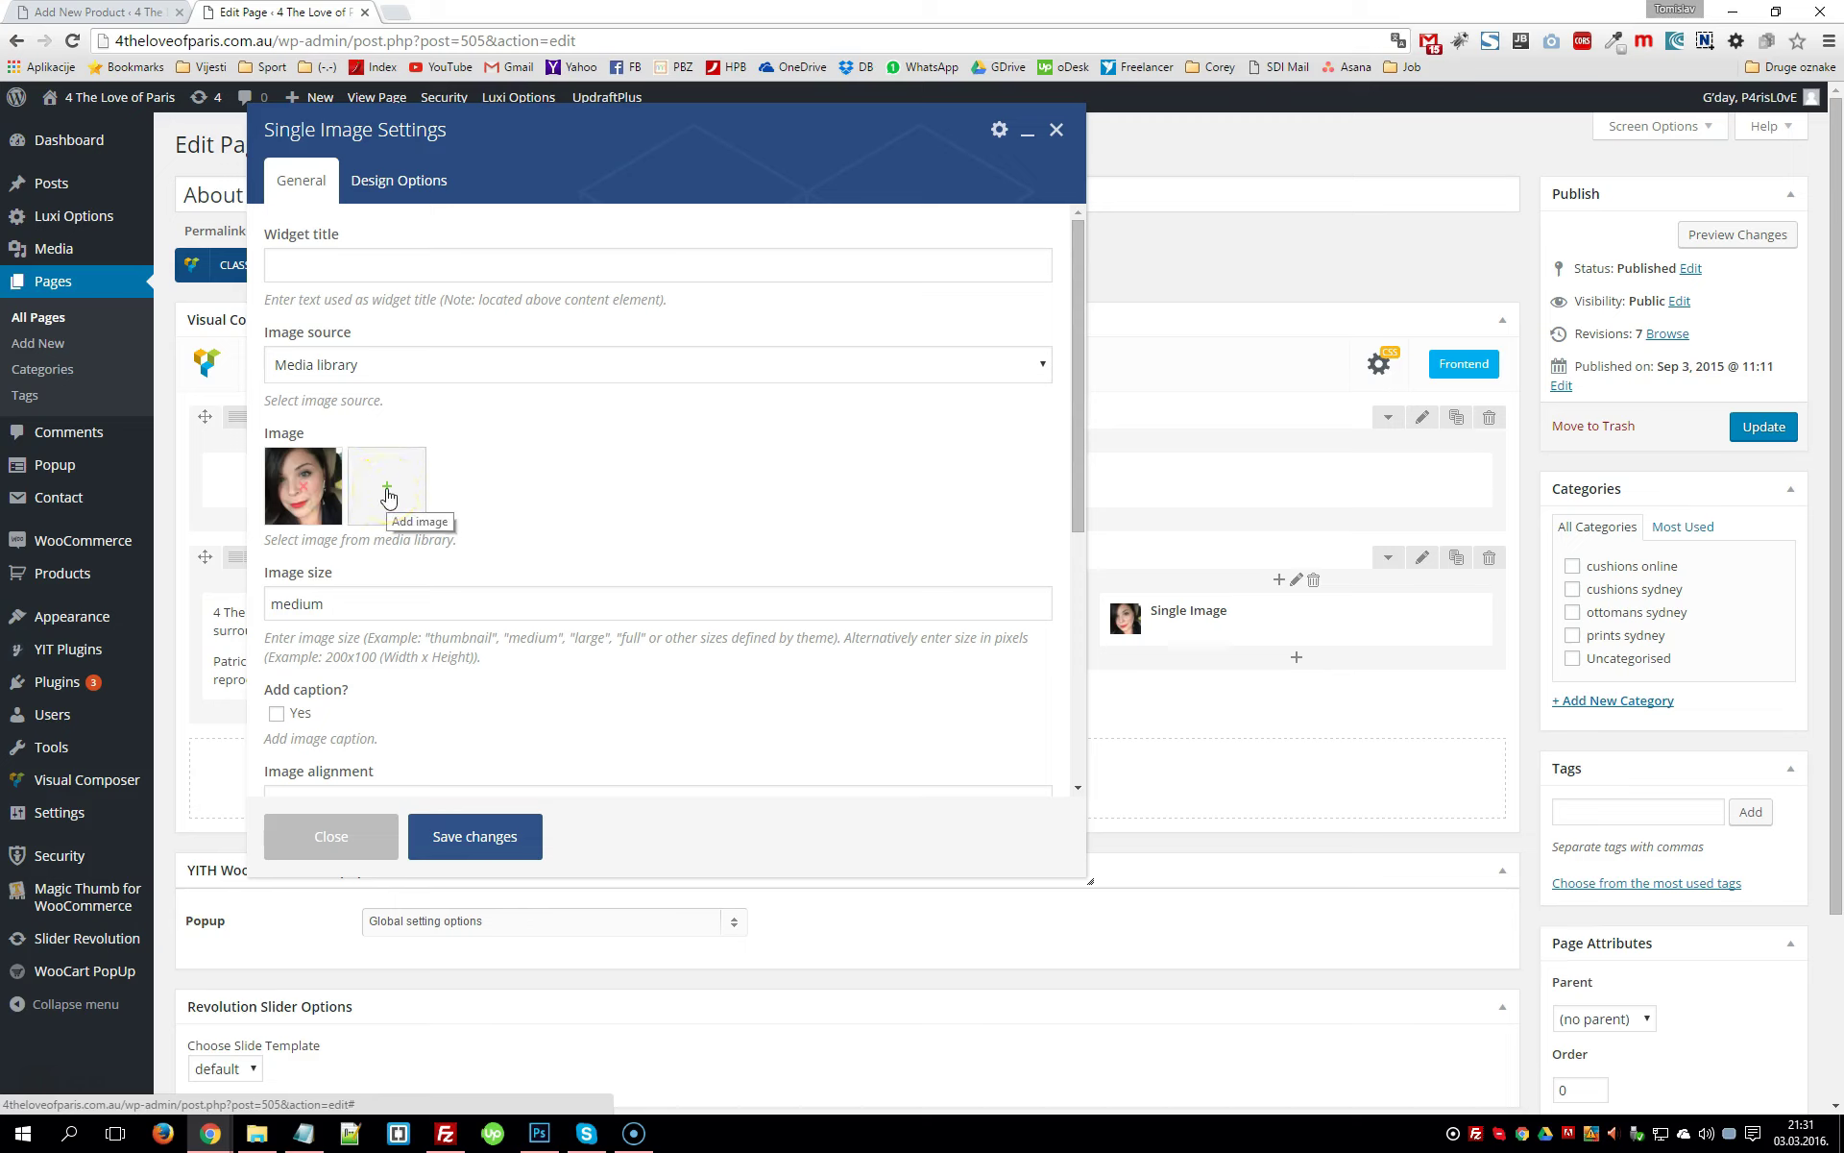
scroll(473, 486, down, 6)
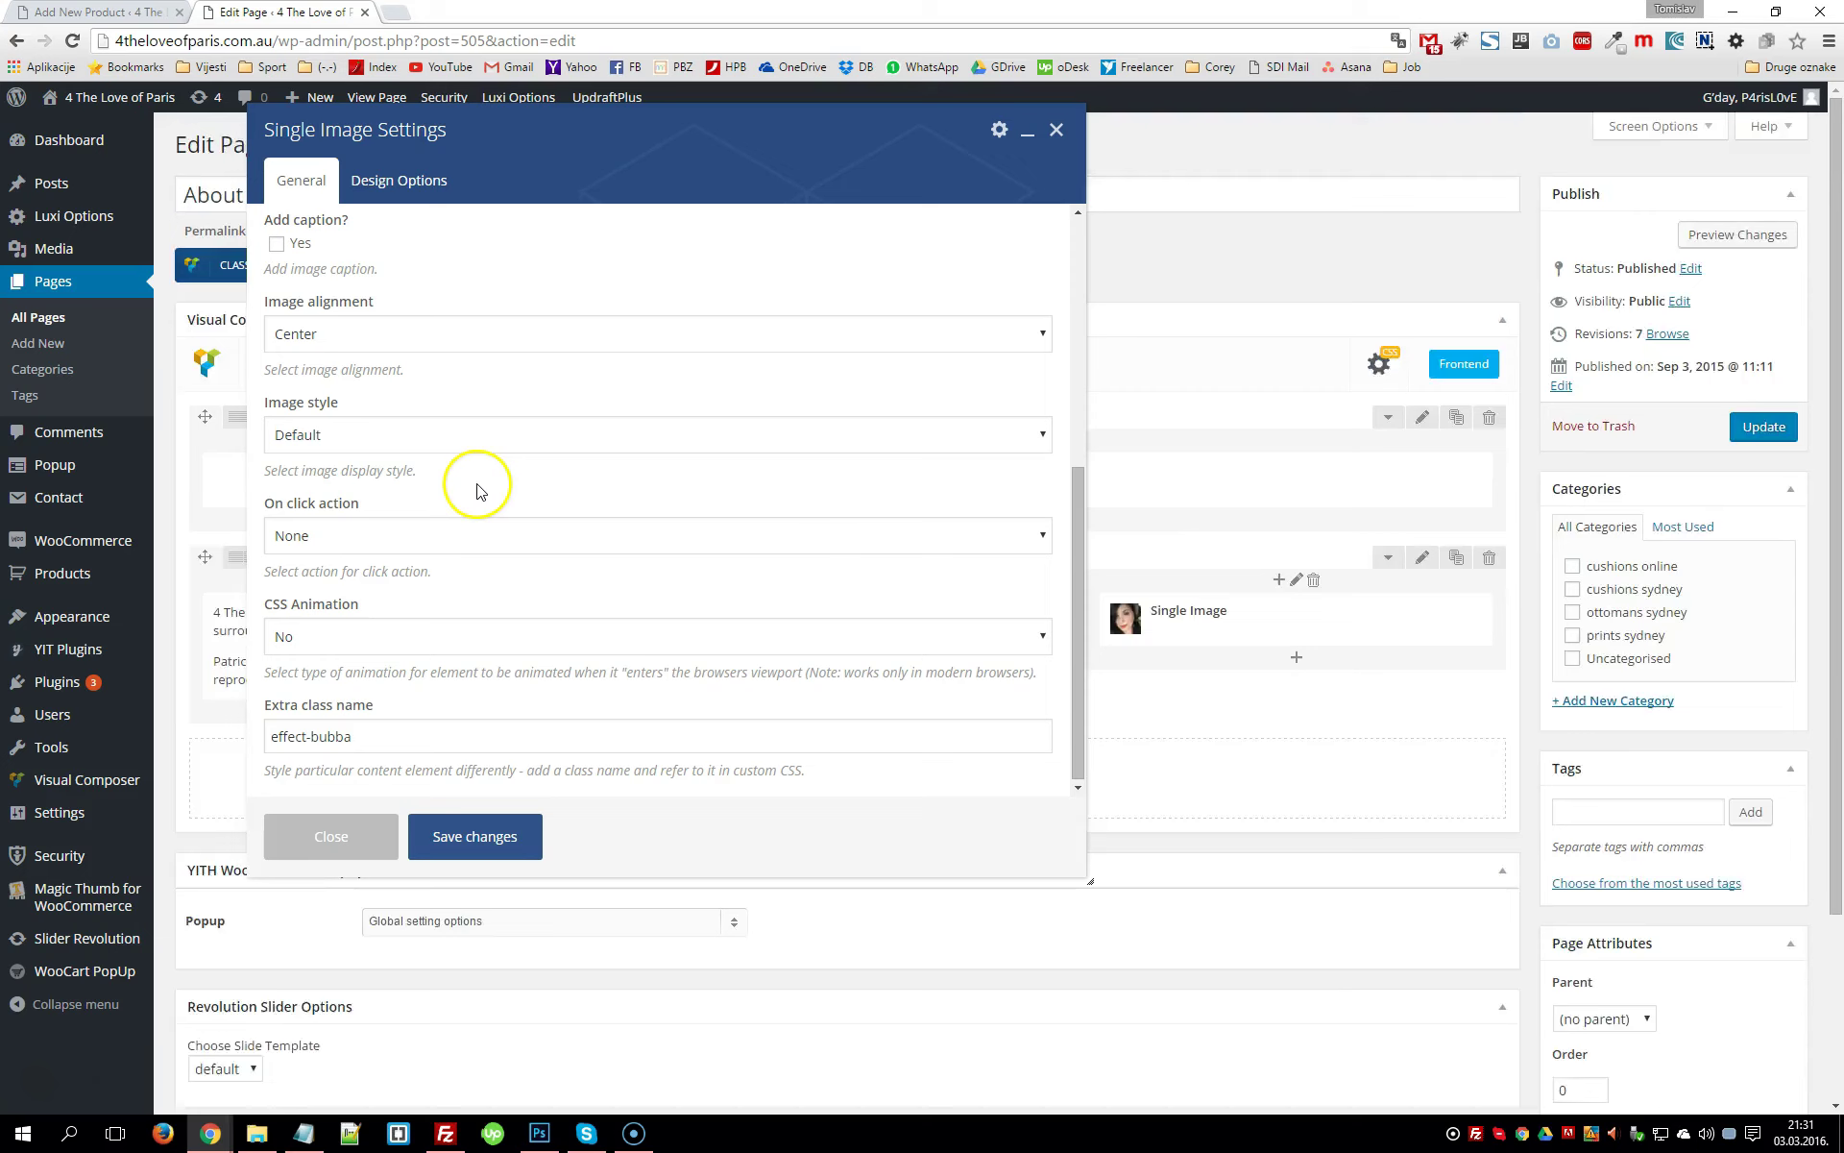
click(322, 843)
scroll(1184, 716, up, 1)
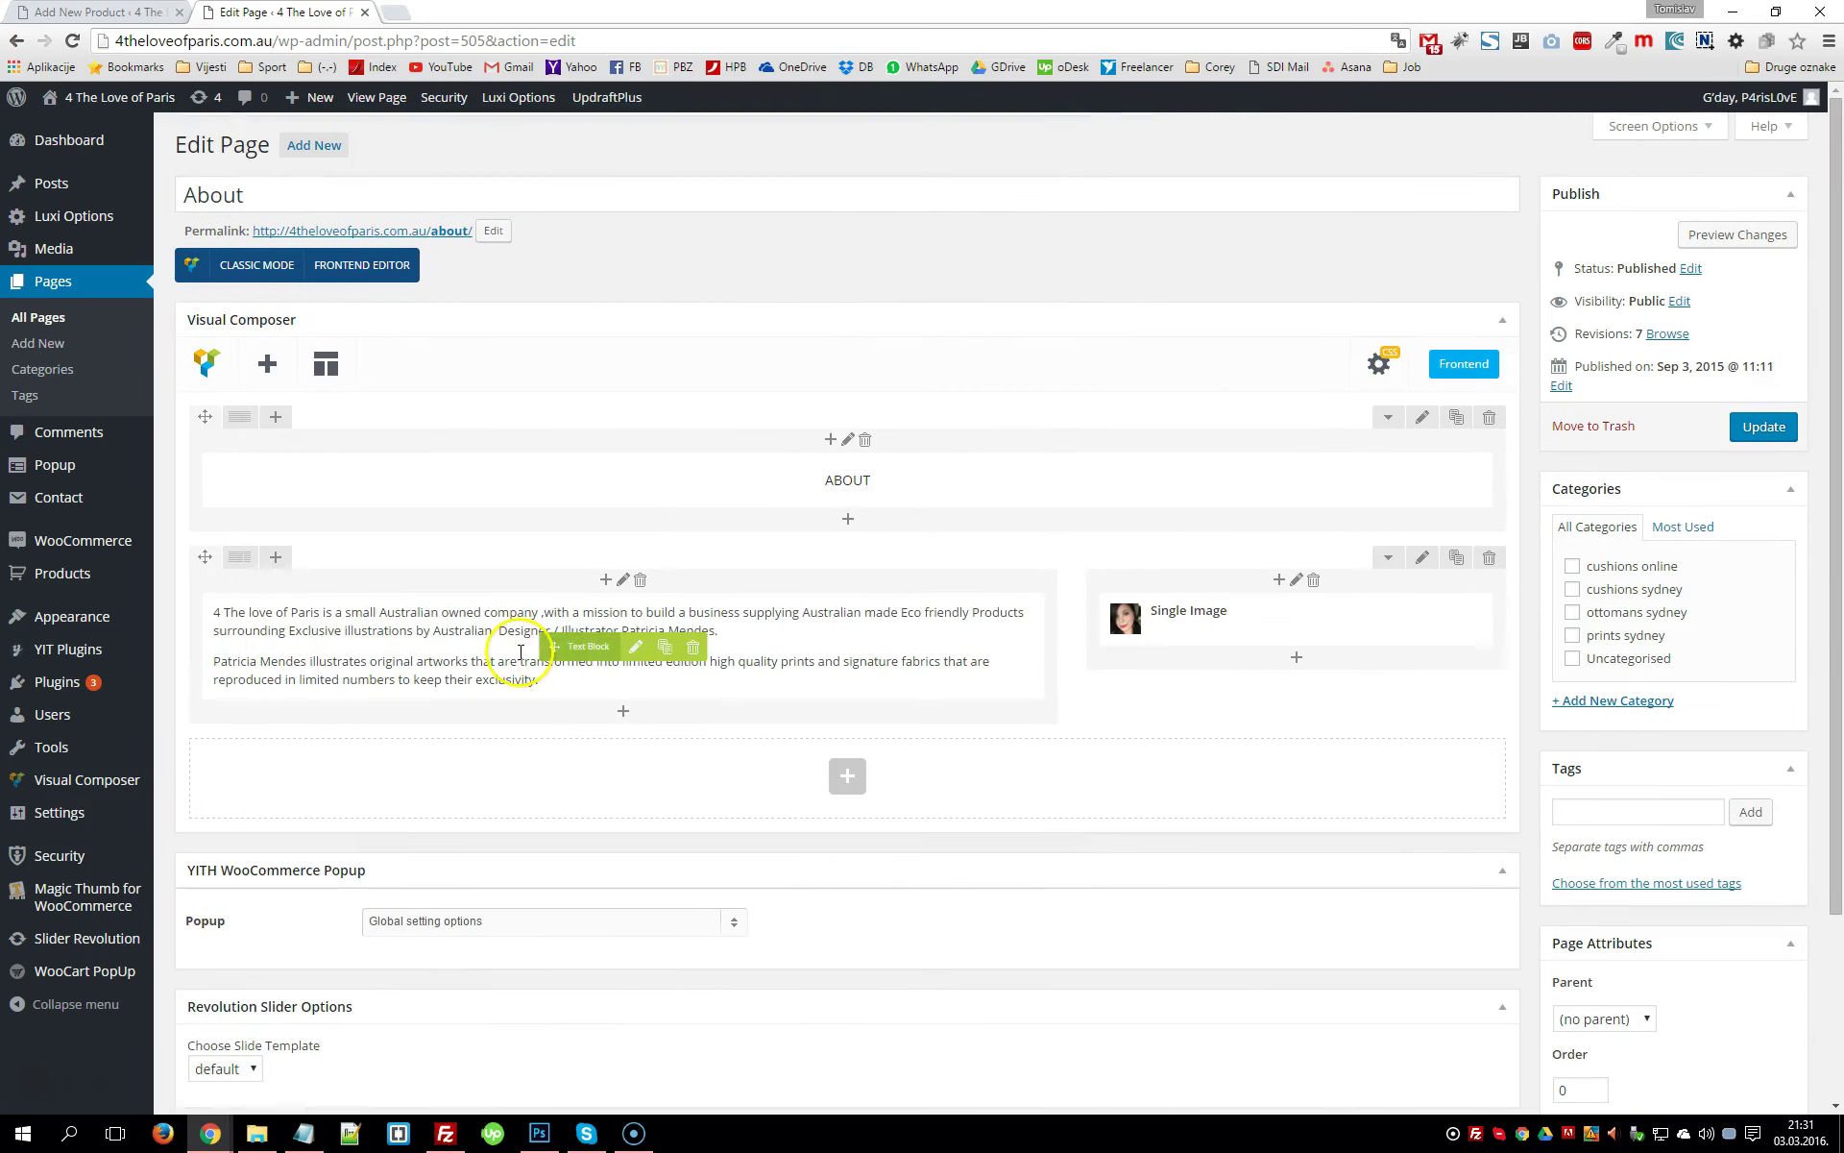
Compare the live About page's paragraphs, opened in a new tab, with the text block in its layout, and close the About editor
click(115, 12)
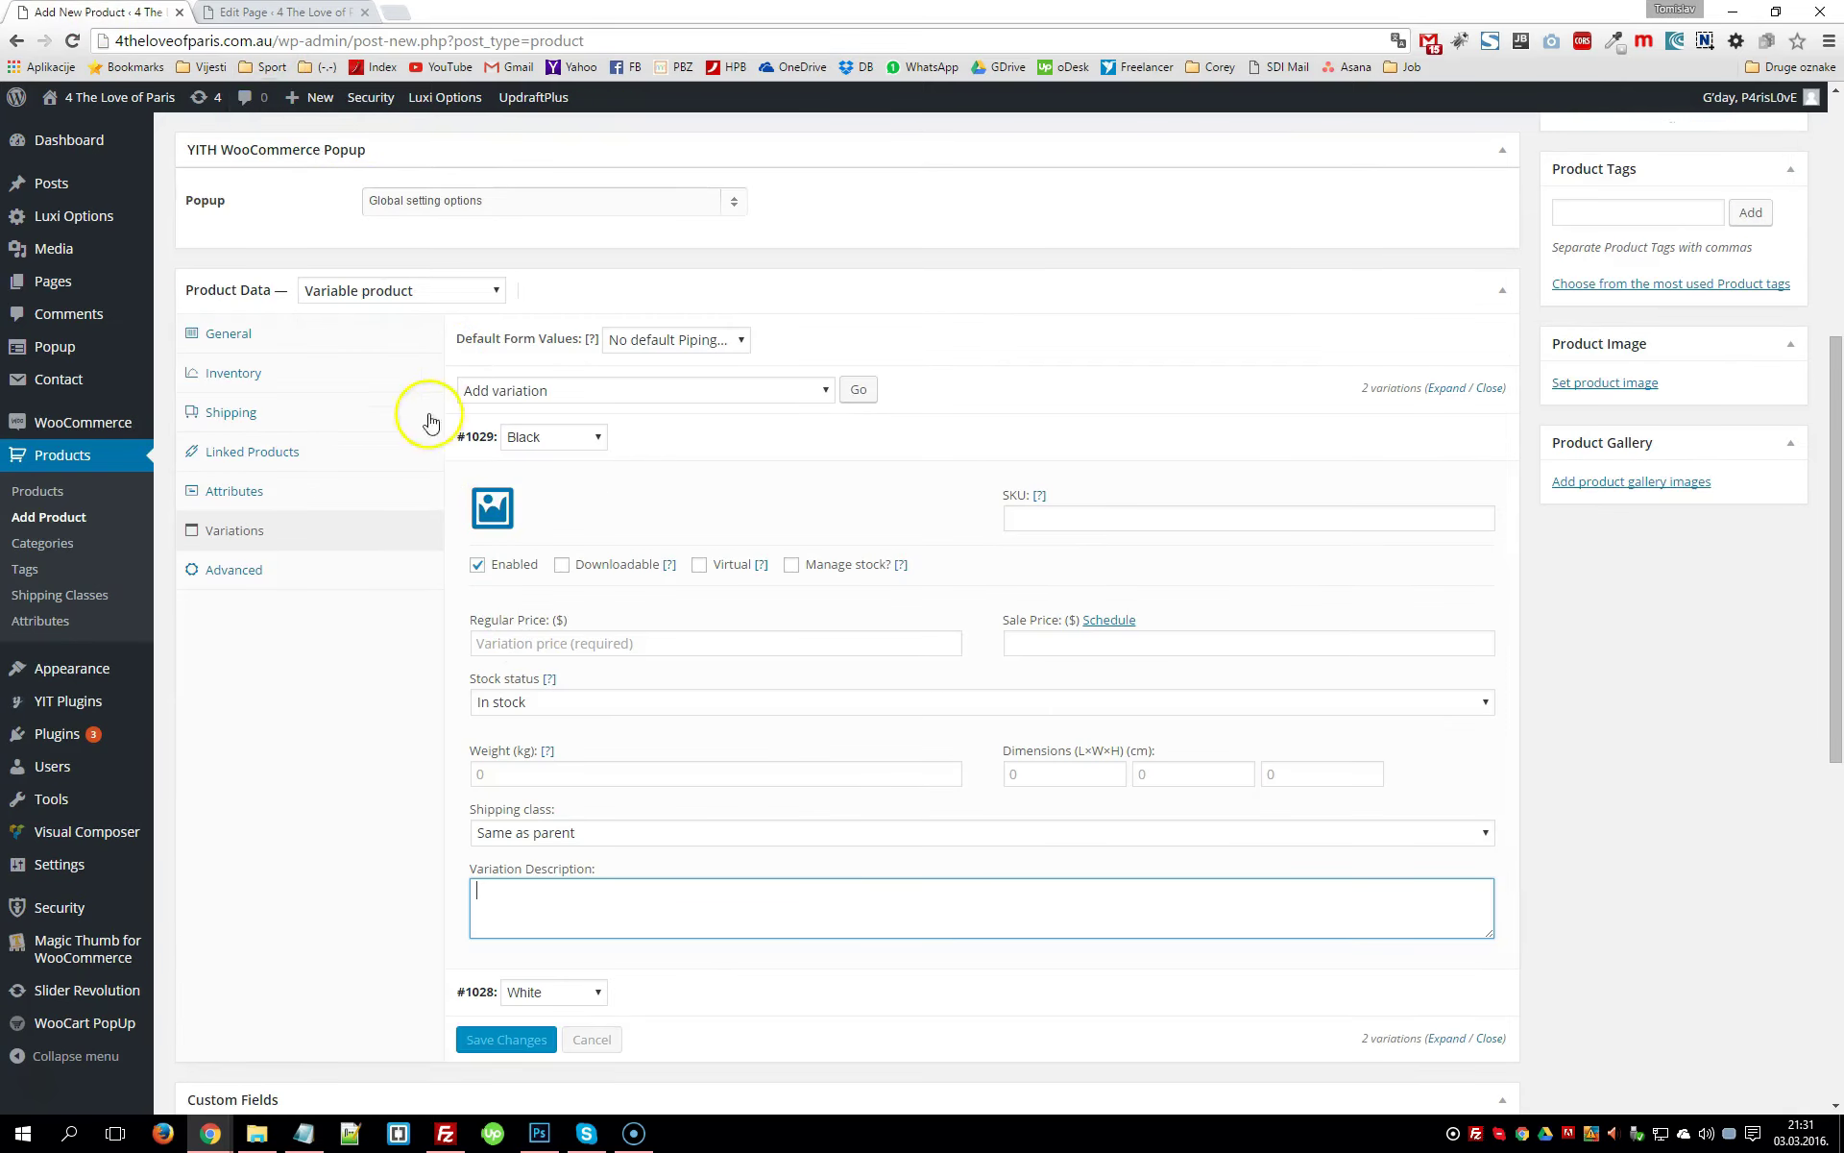
click(279, 12)
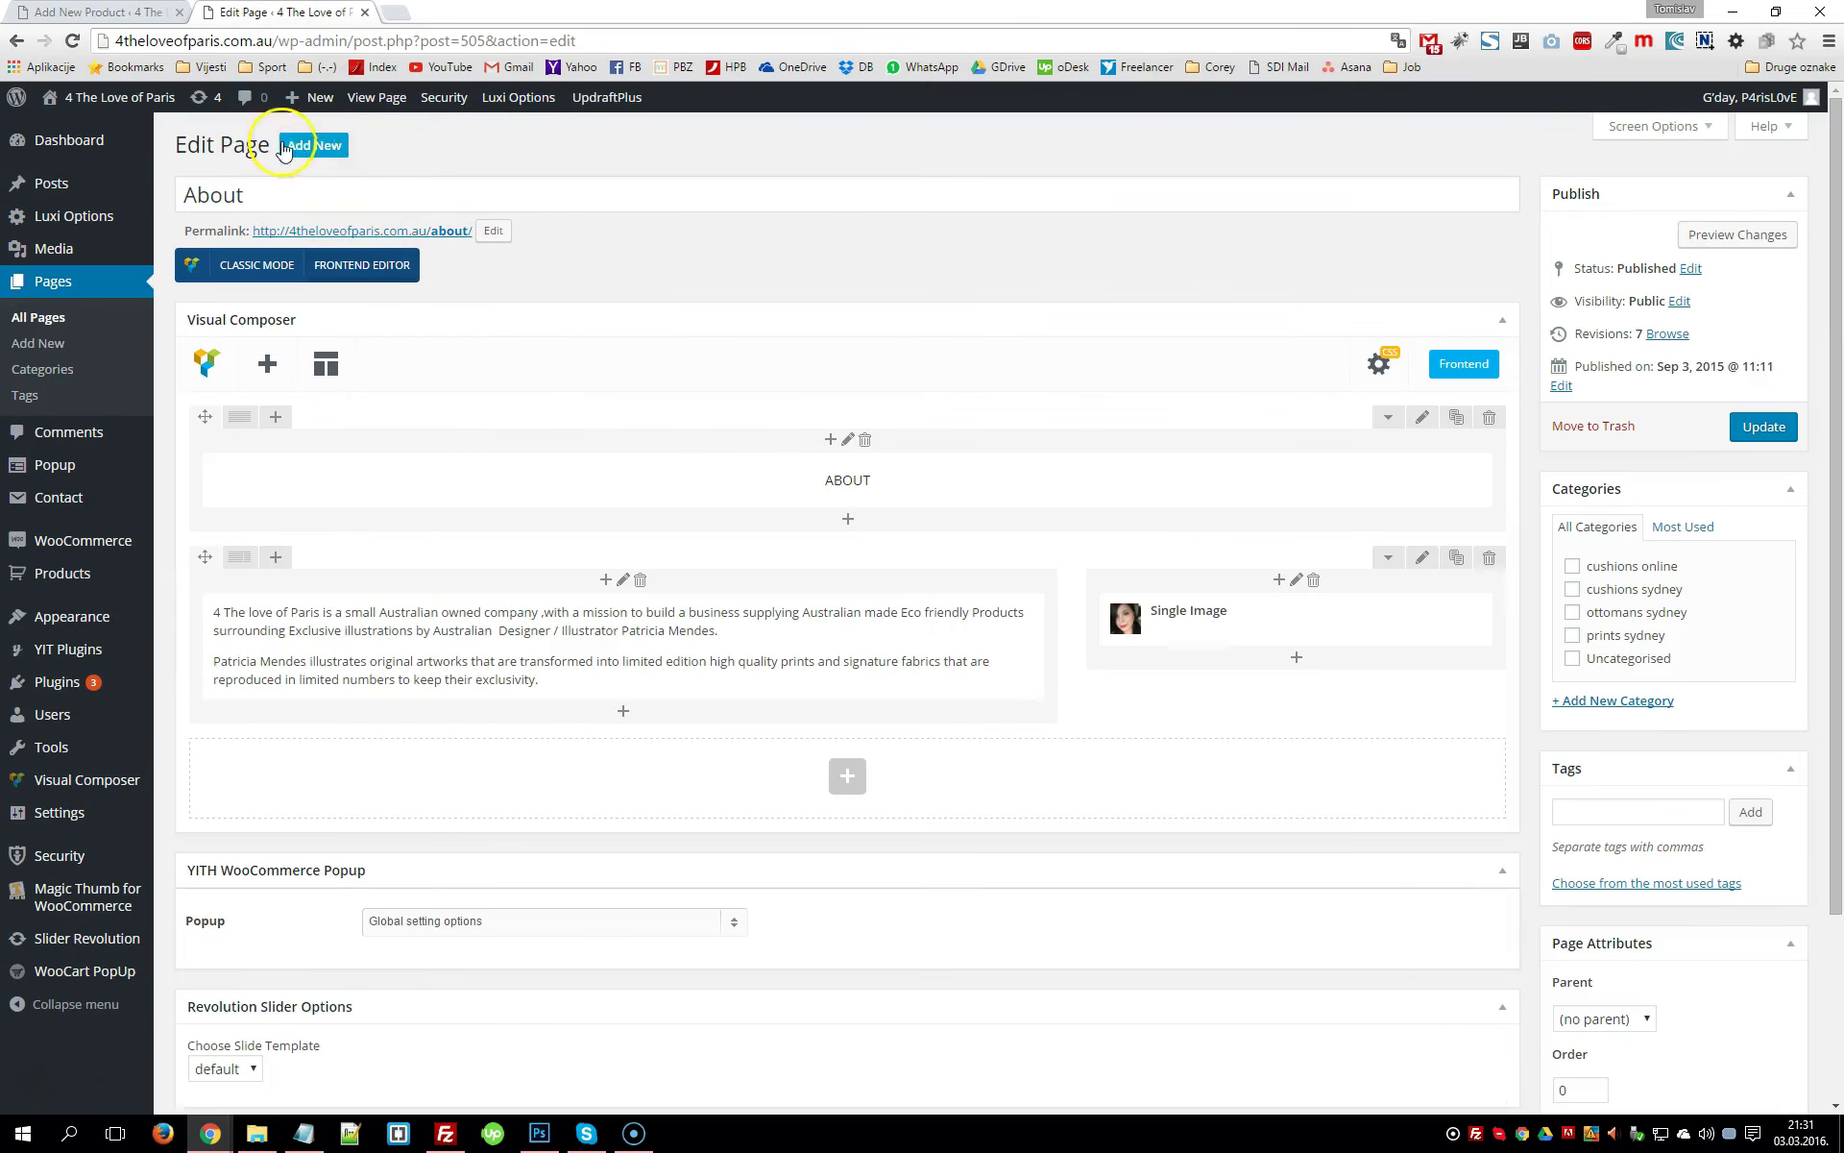
middle_click(392, 106)
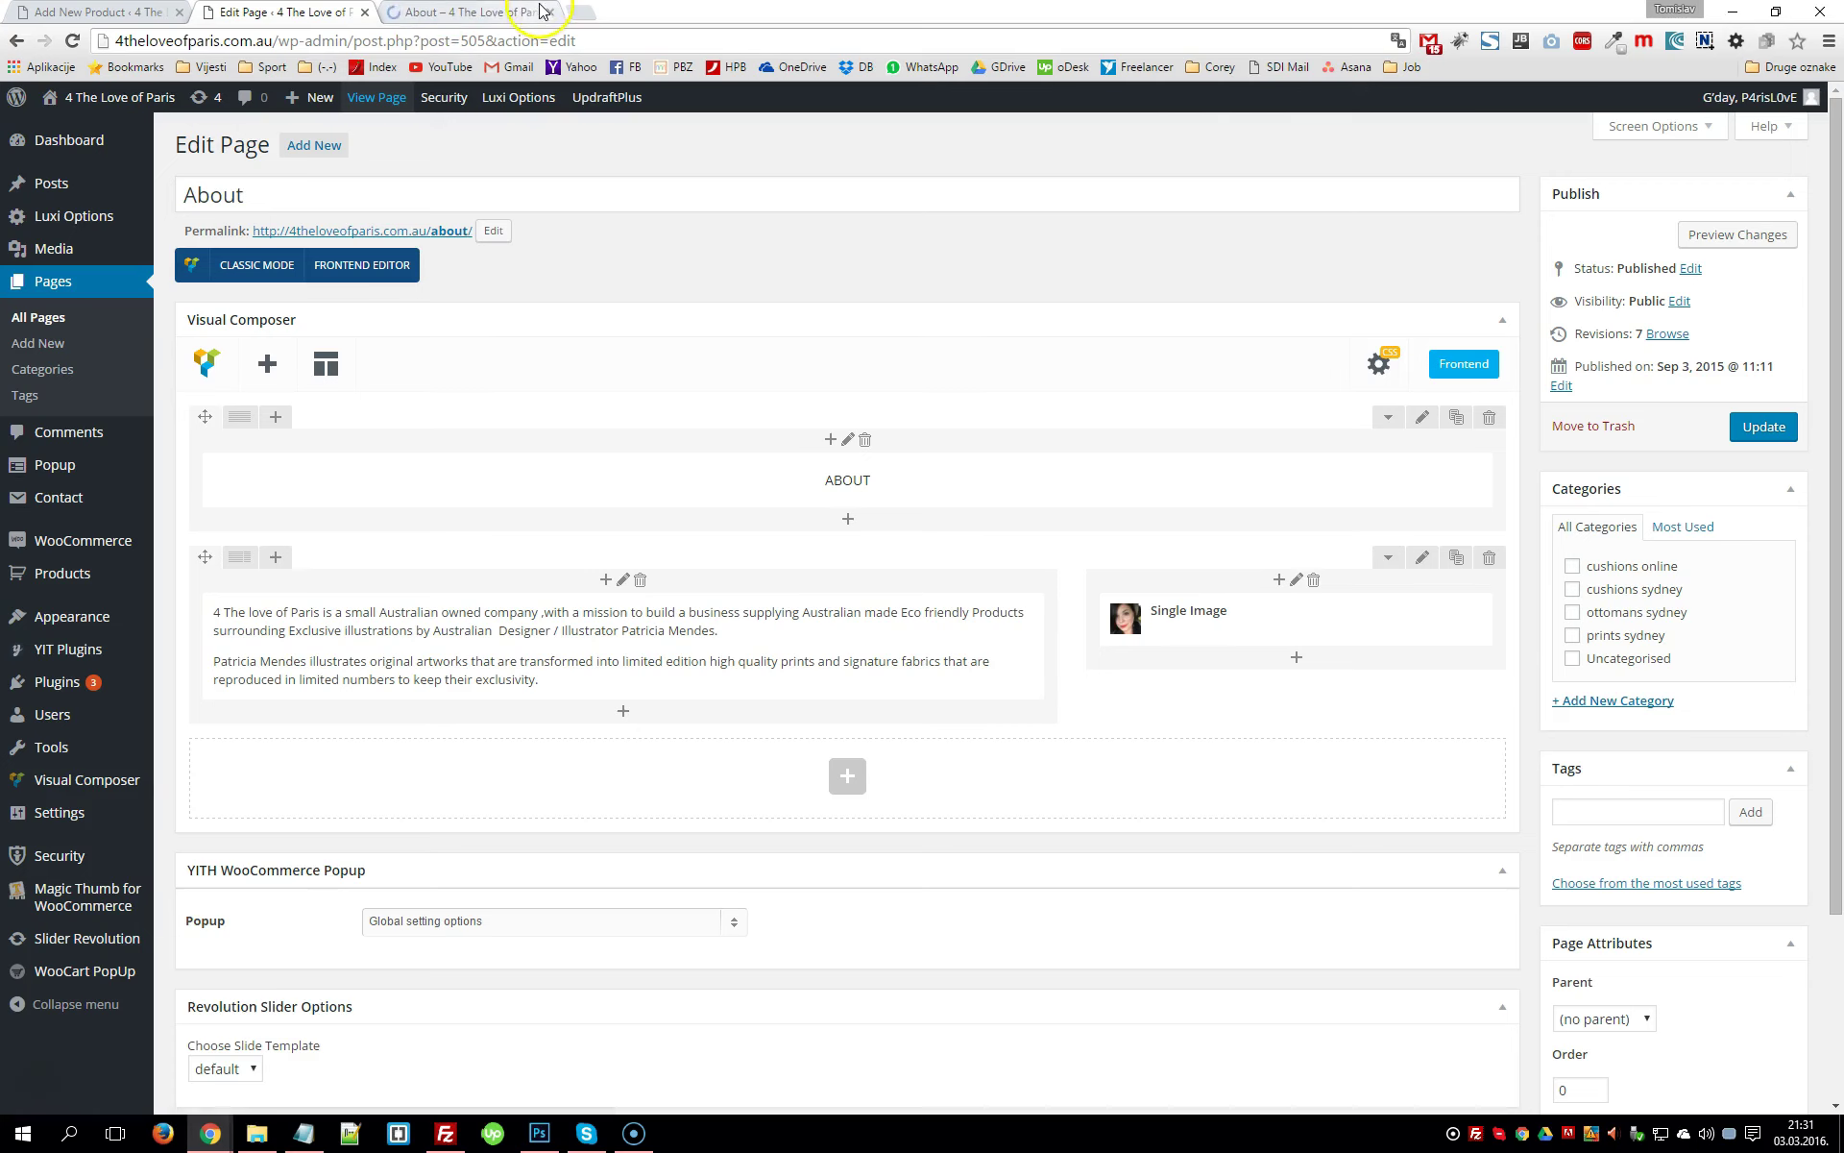
click(461, 11)
drag(533, 630, 770, 765)
key(ctrl+shift+Tab)
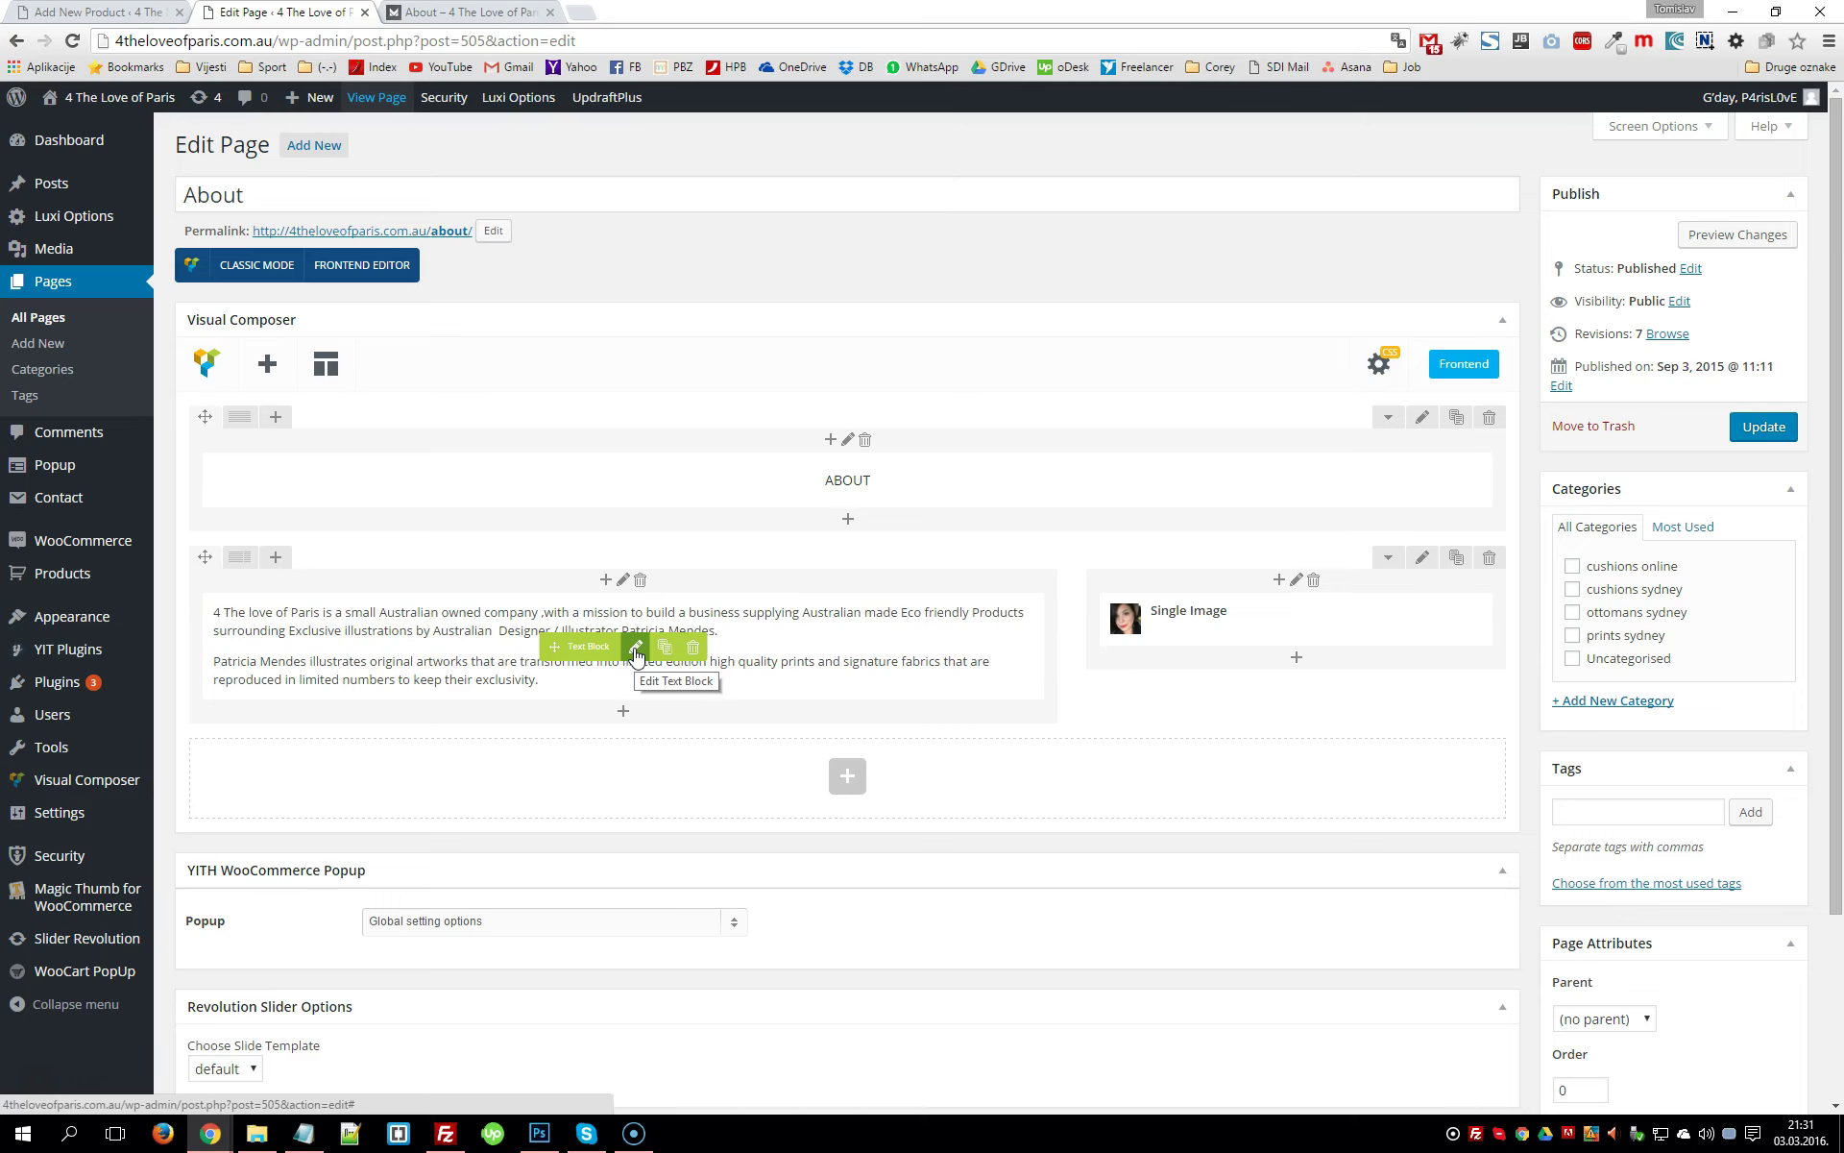
scroll(853, 630, down, 3)
scroll(869, 639, up, 3)
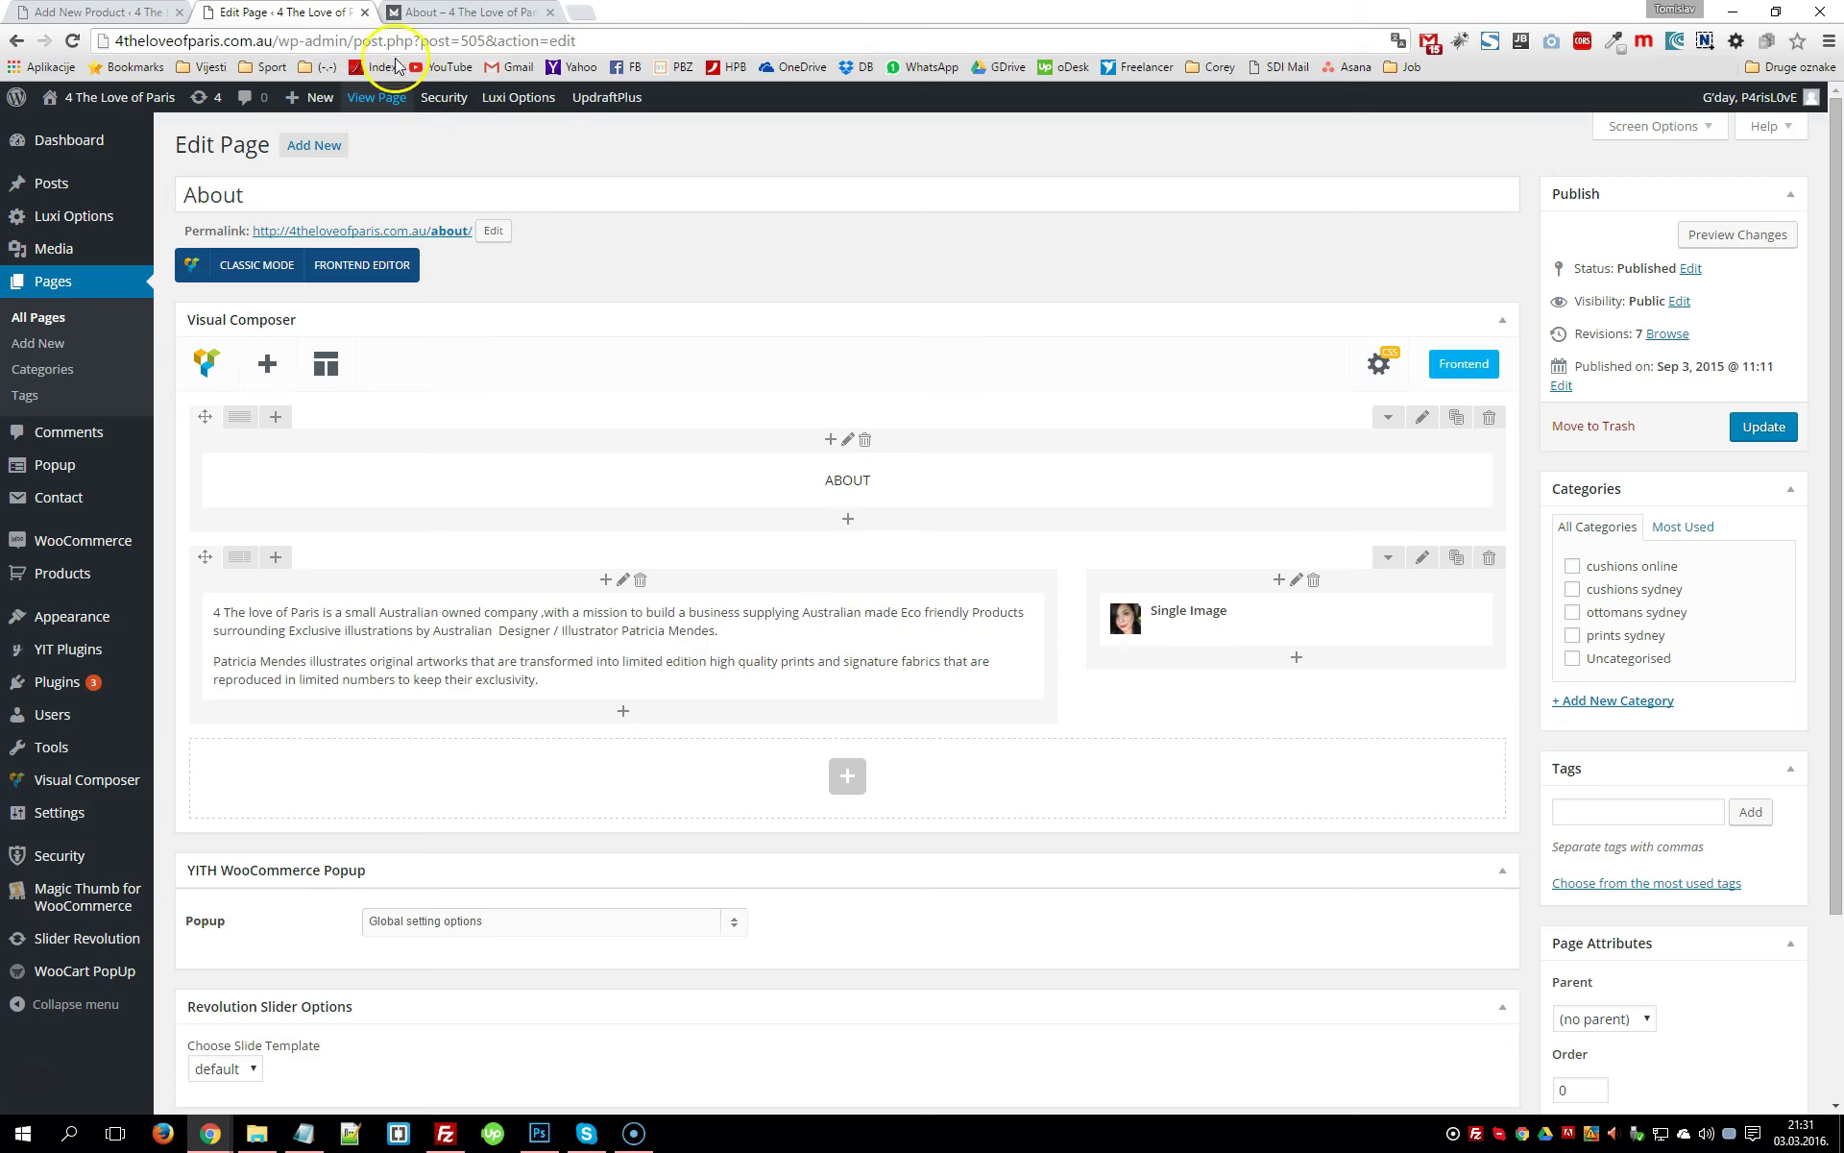
click(365, 12)
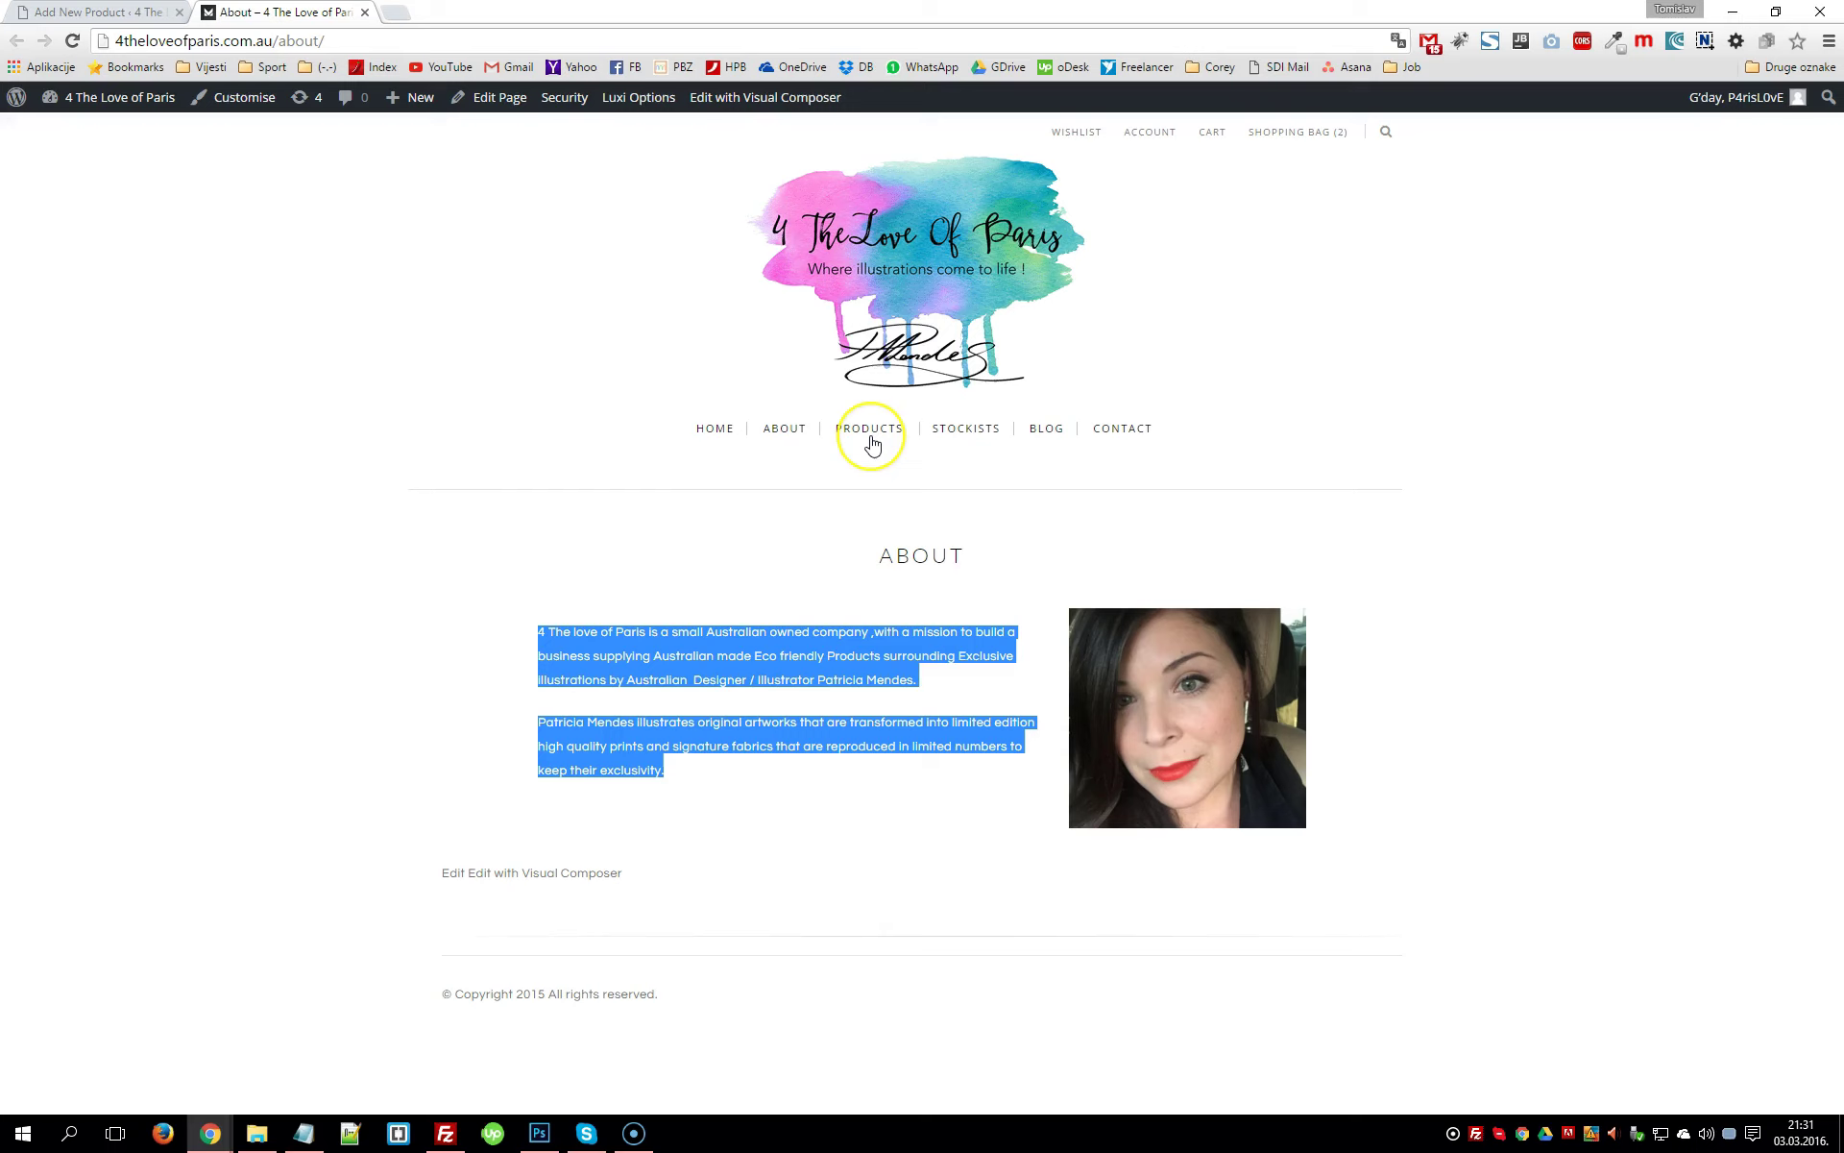
Check the Products submenu, open the Contact page on the live site and look through its map, Get in touch text and contact form
mouse_move(874, 438)
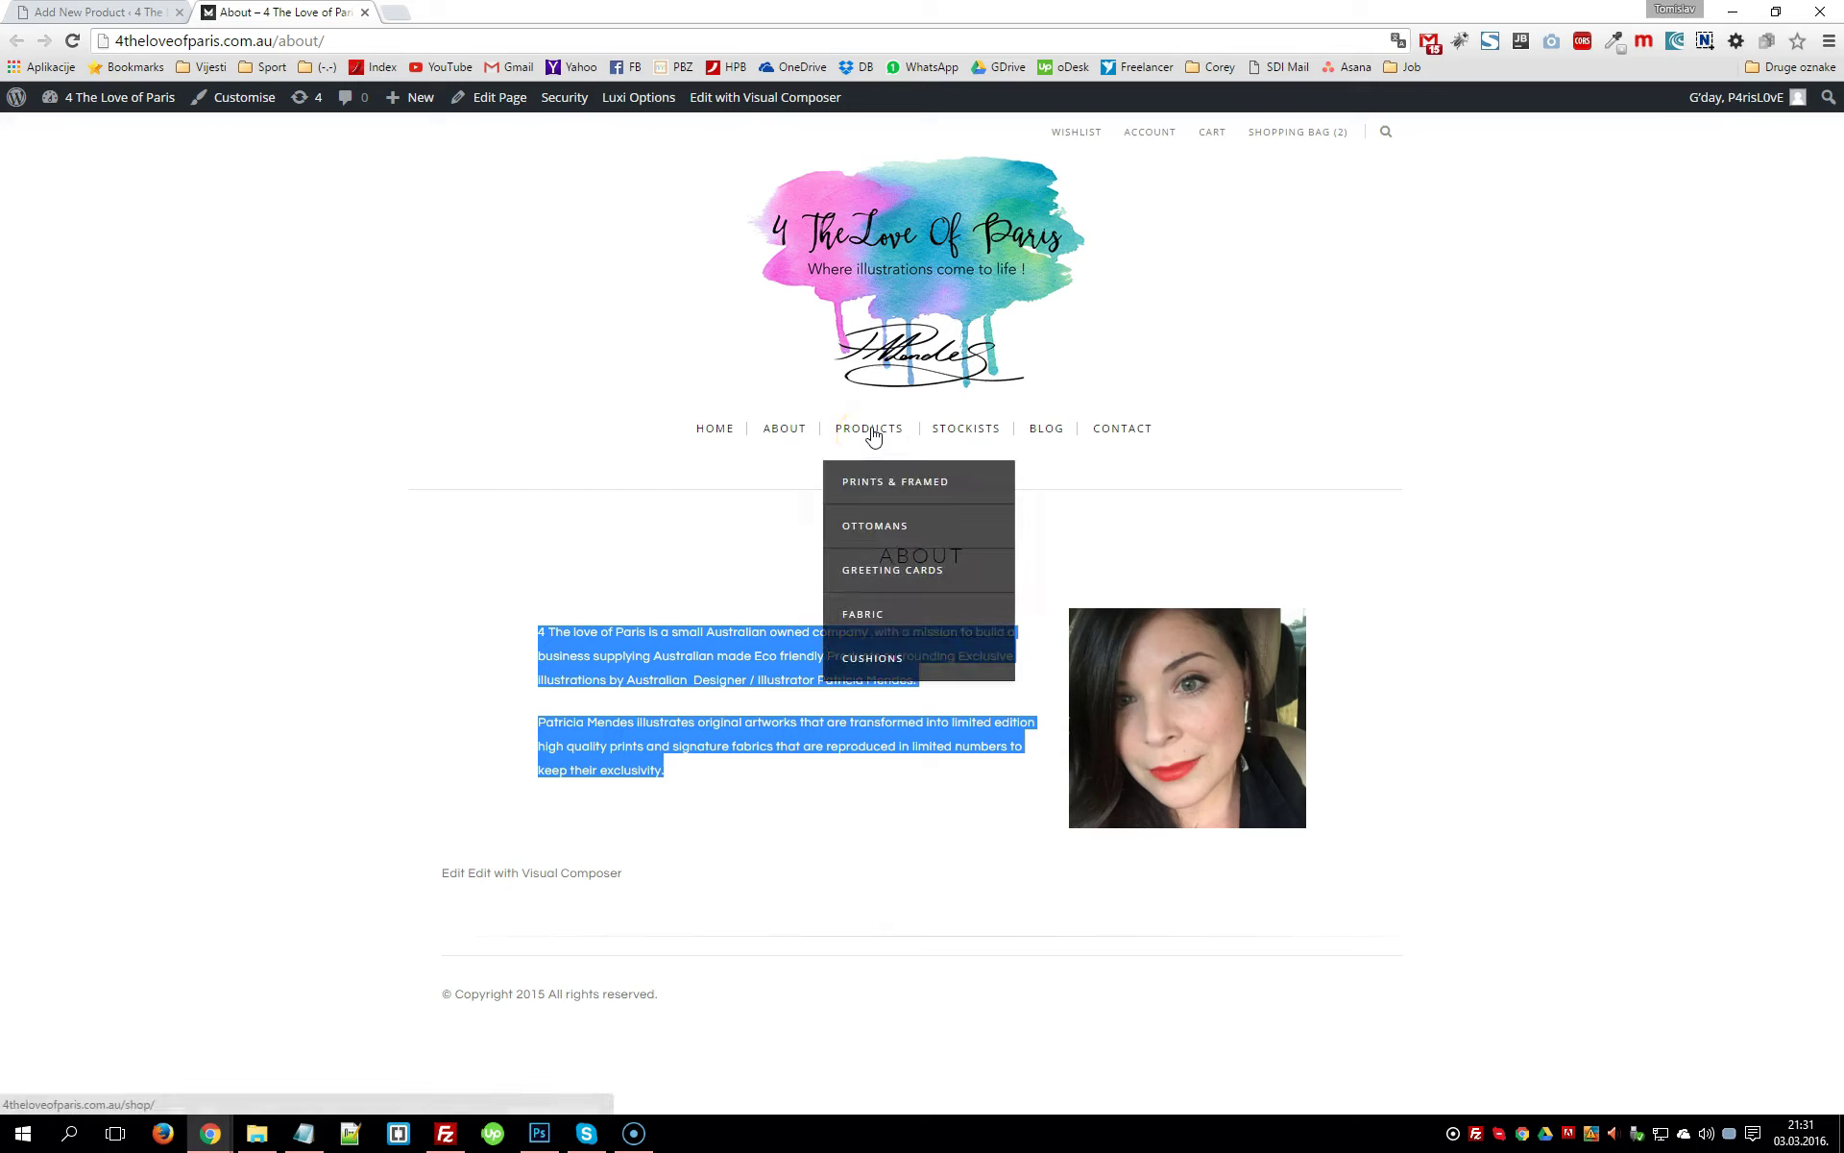
click(967, 432)
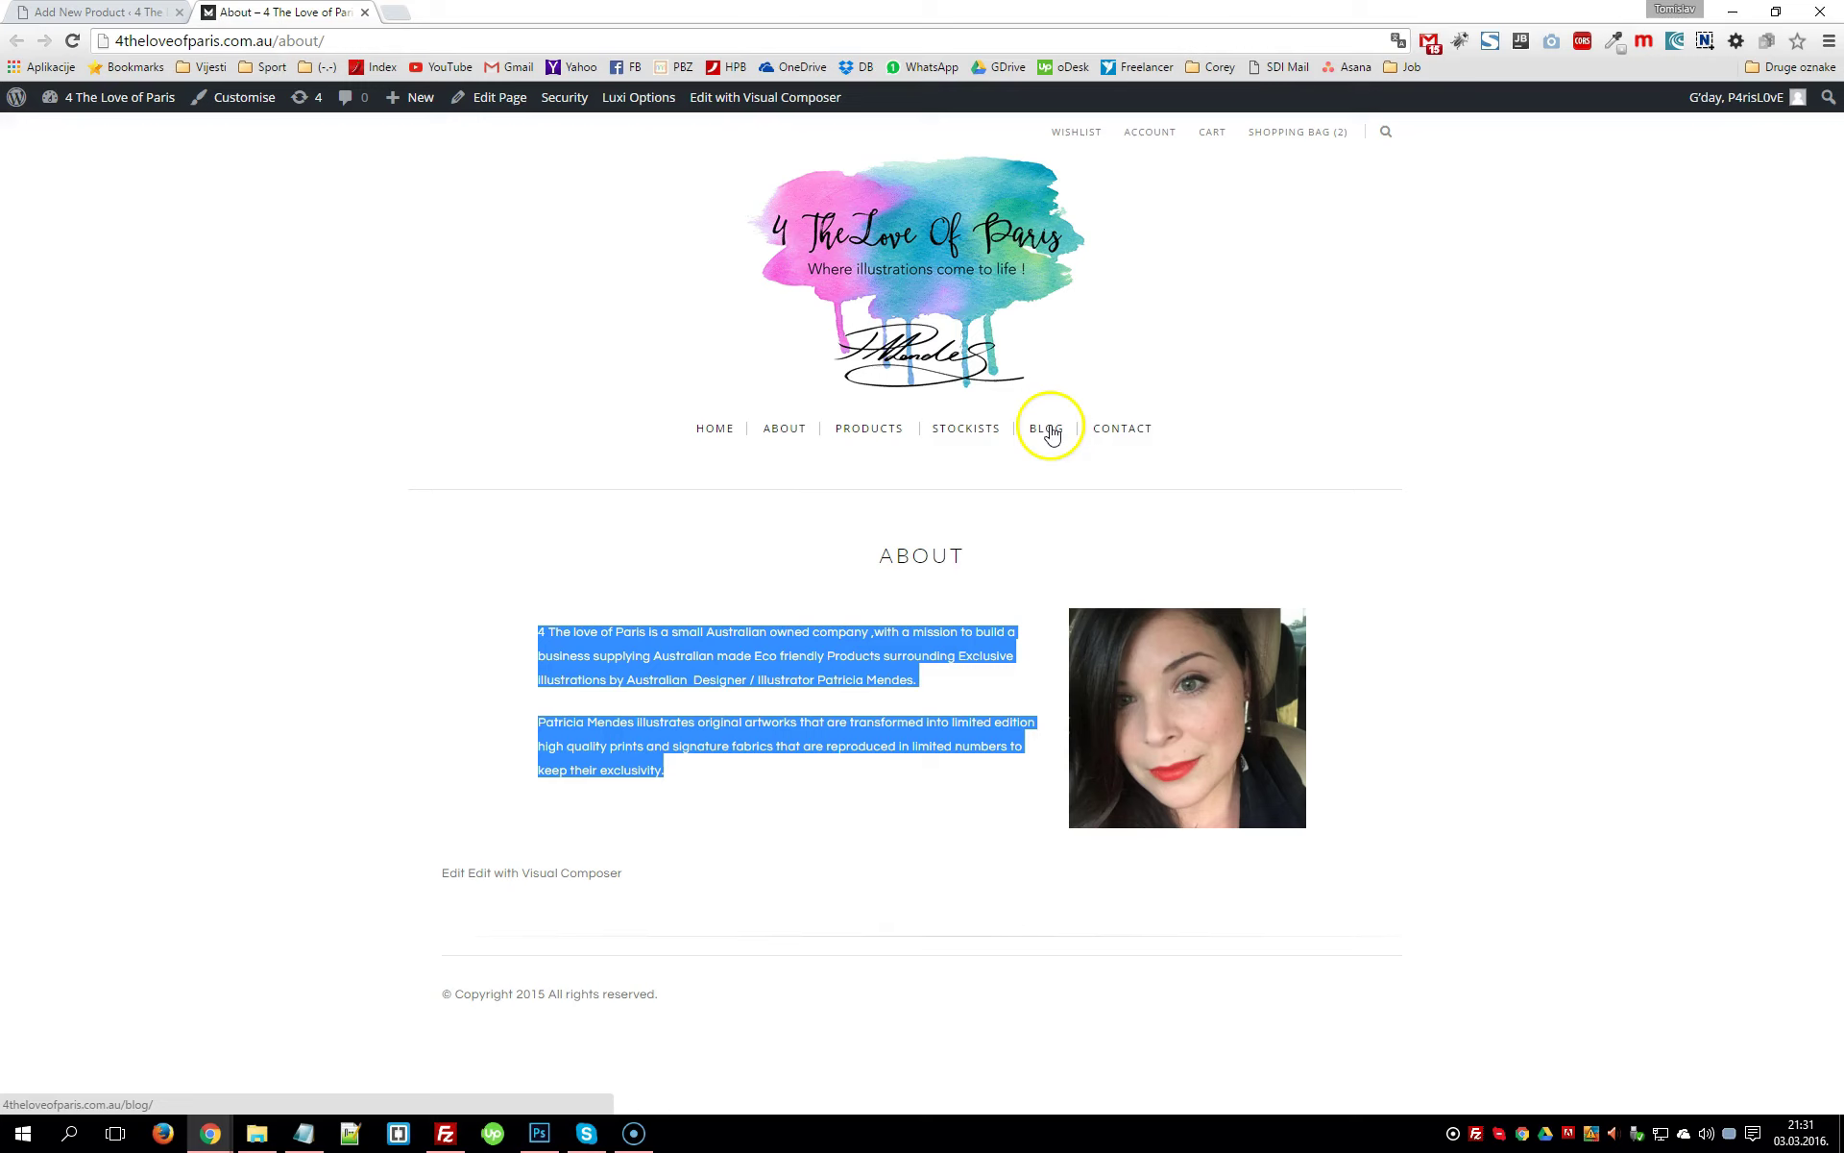
click(1129, 432)
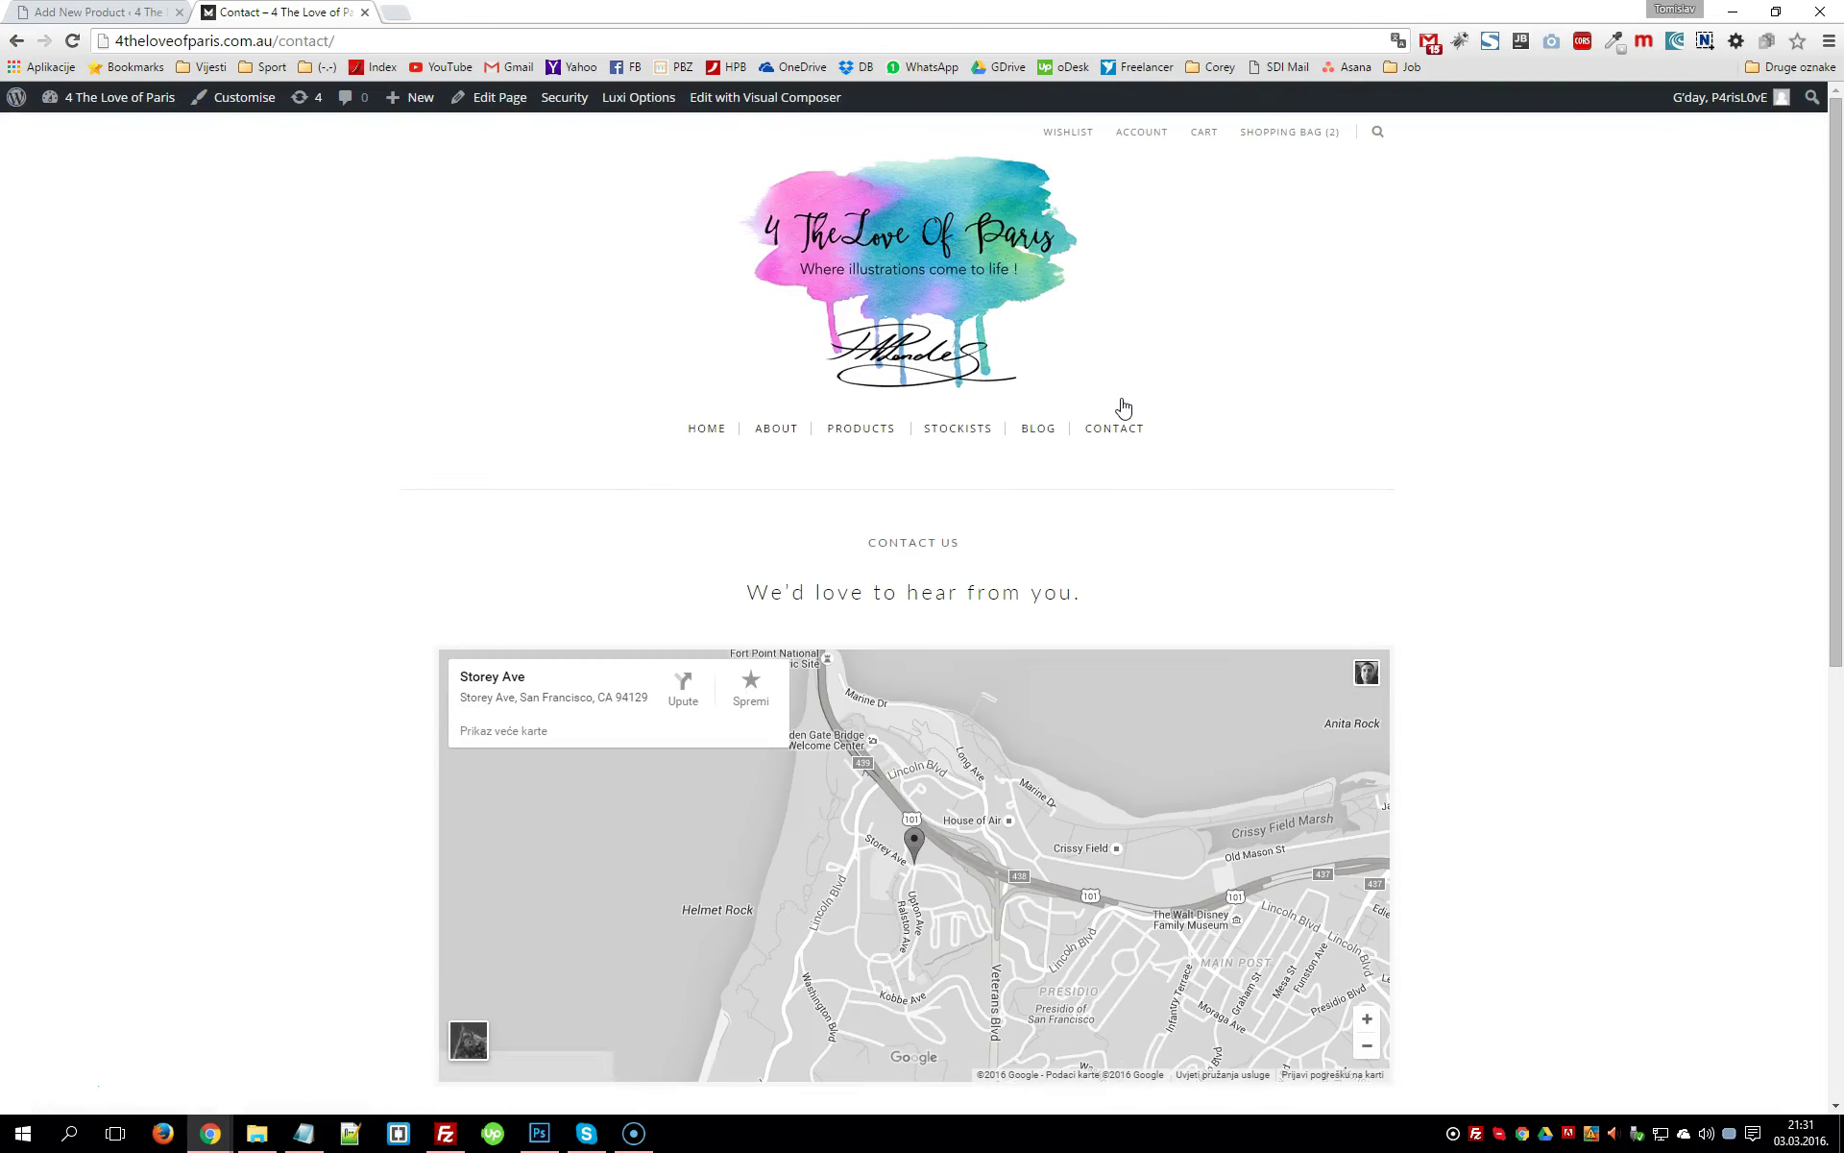
scroll(1398, 391, down, 2)
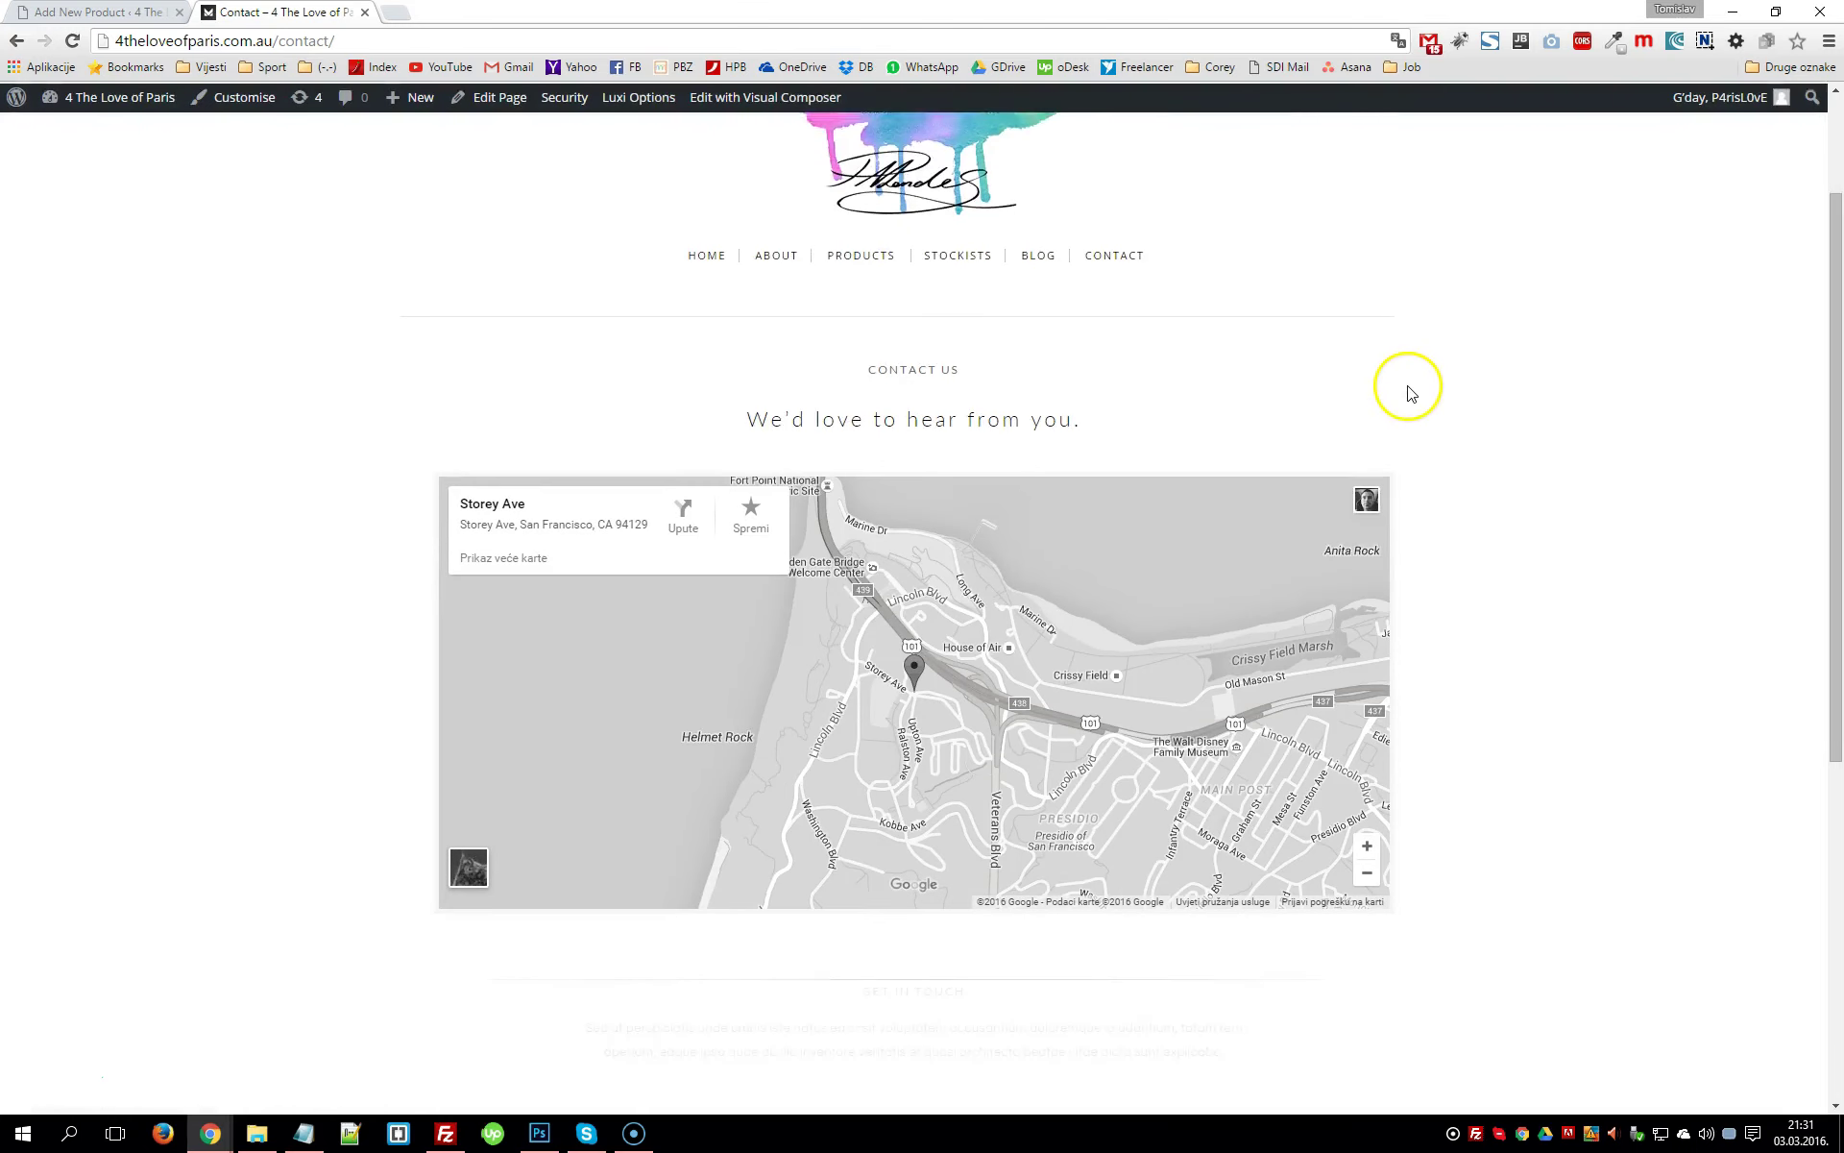
scroll(1412, 393, down, 2)
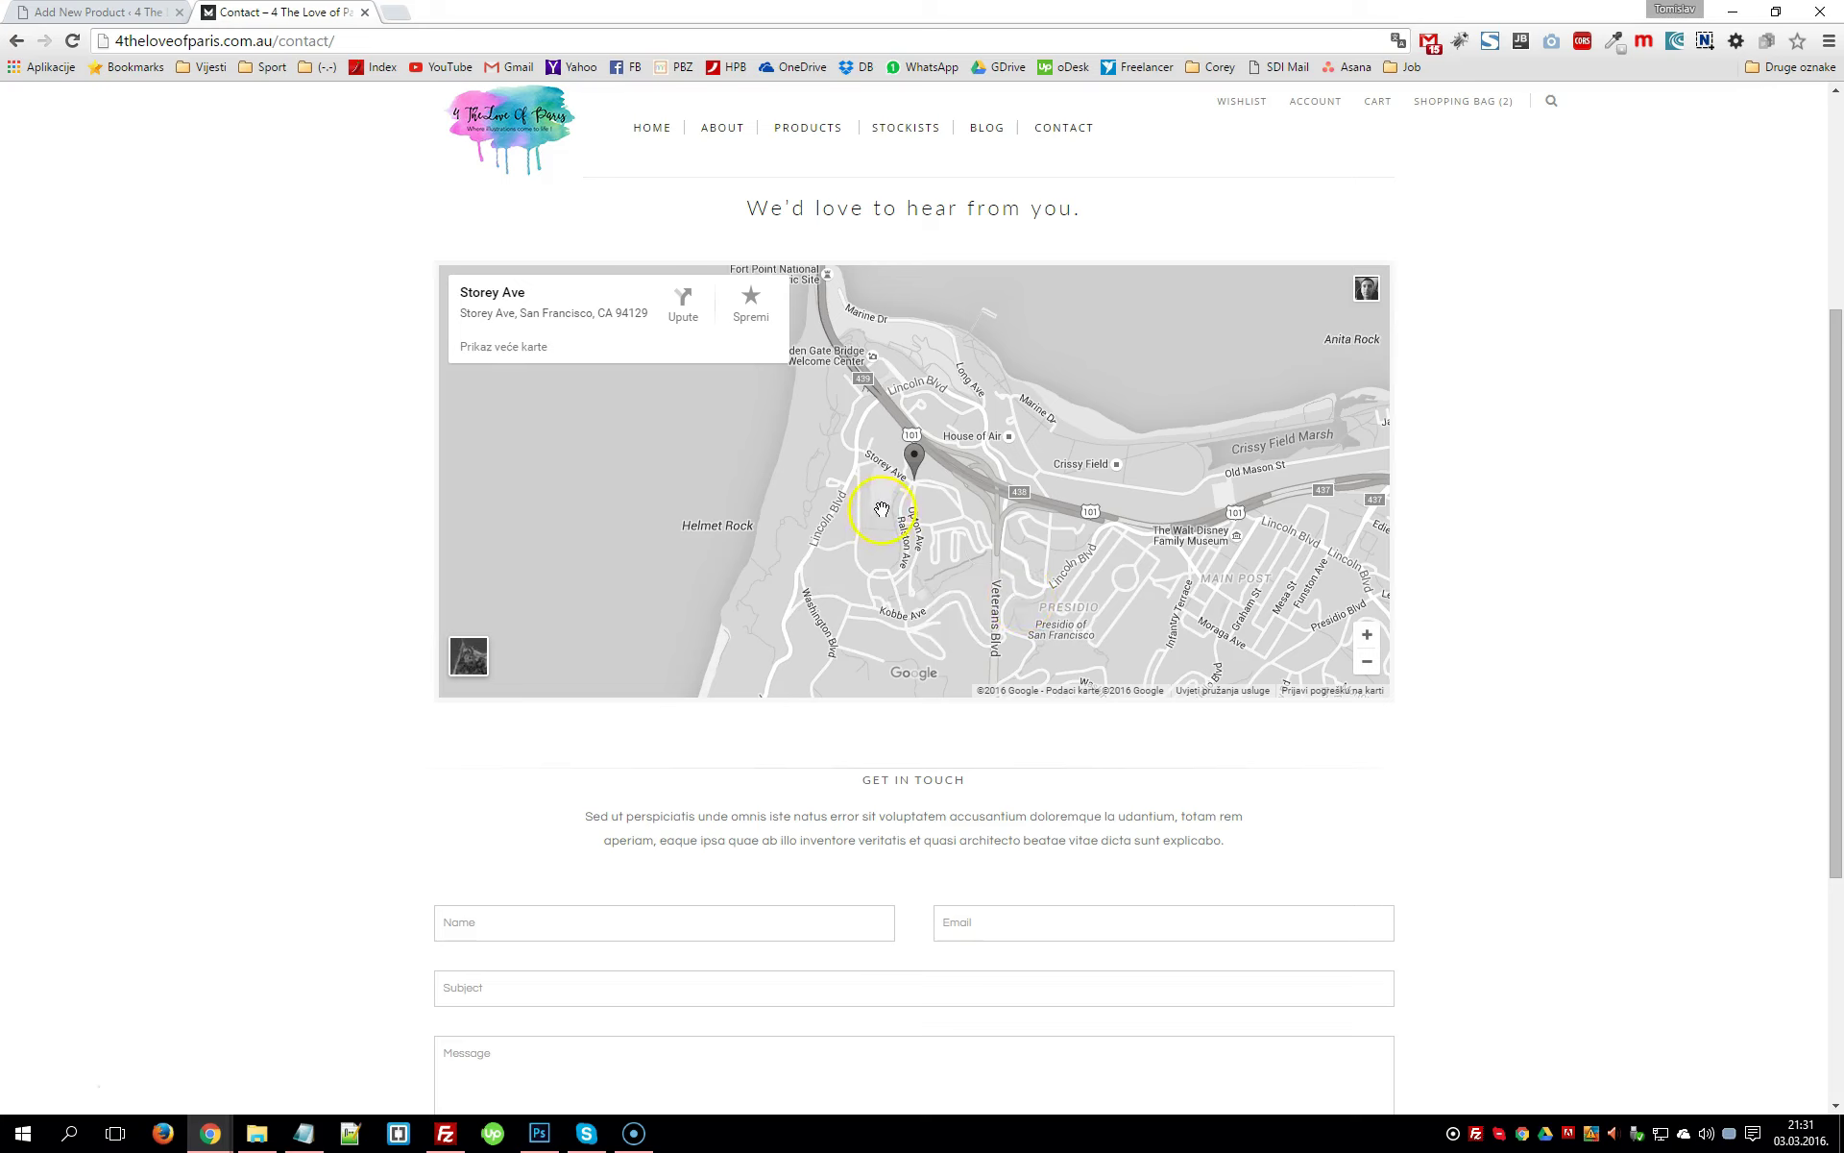
scroll(882, 509, down, 1)
scroll(615, 821, down, 2)
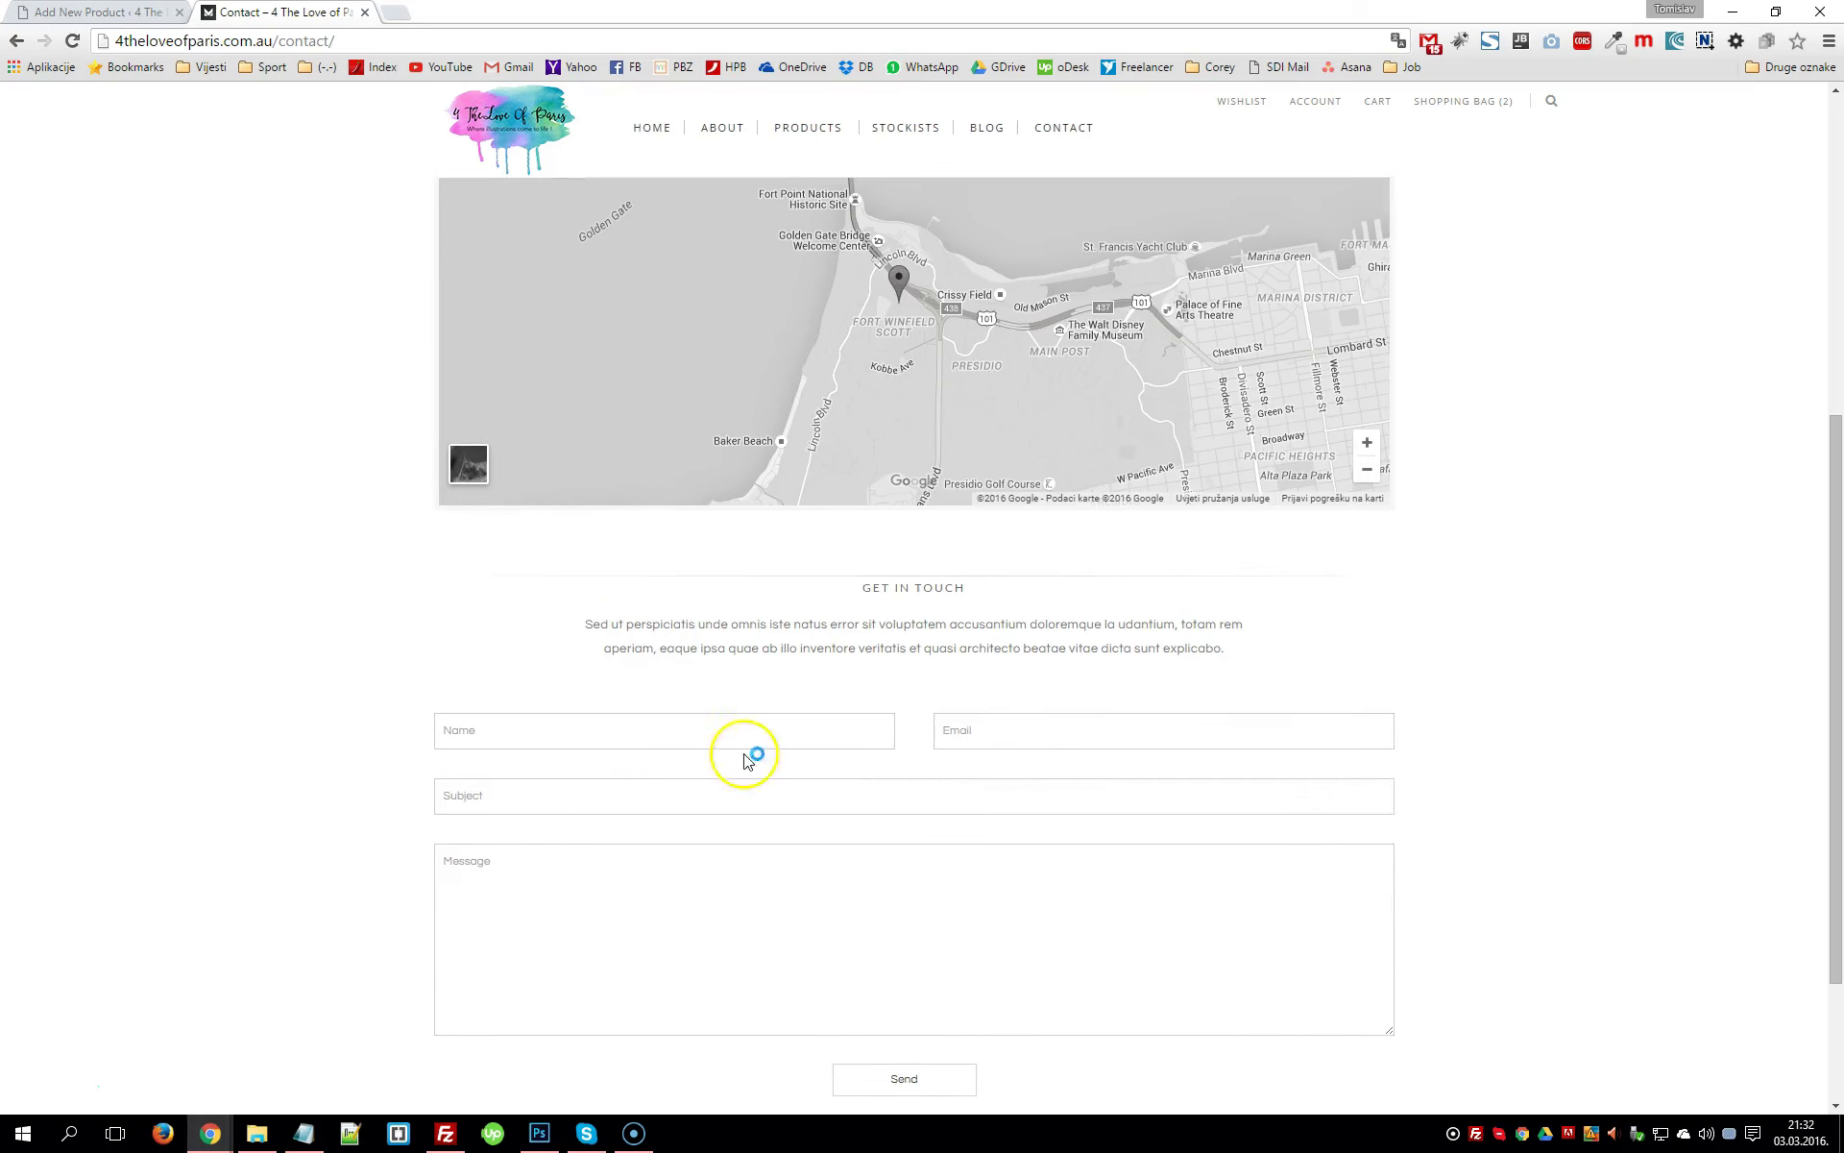
scroll(961, 768, down, 2)
scroll(965, 769, up, 2)
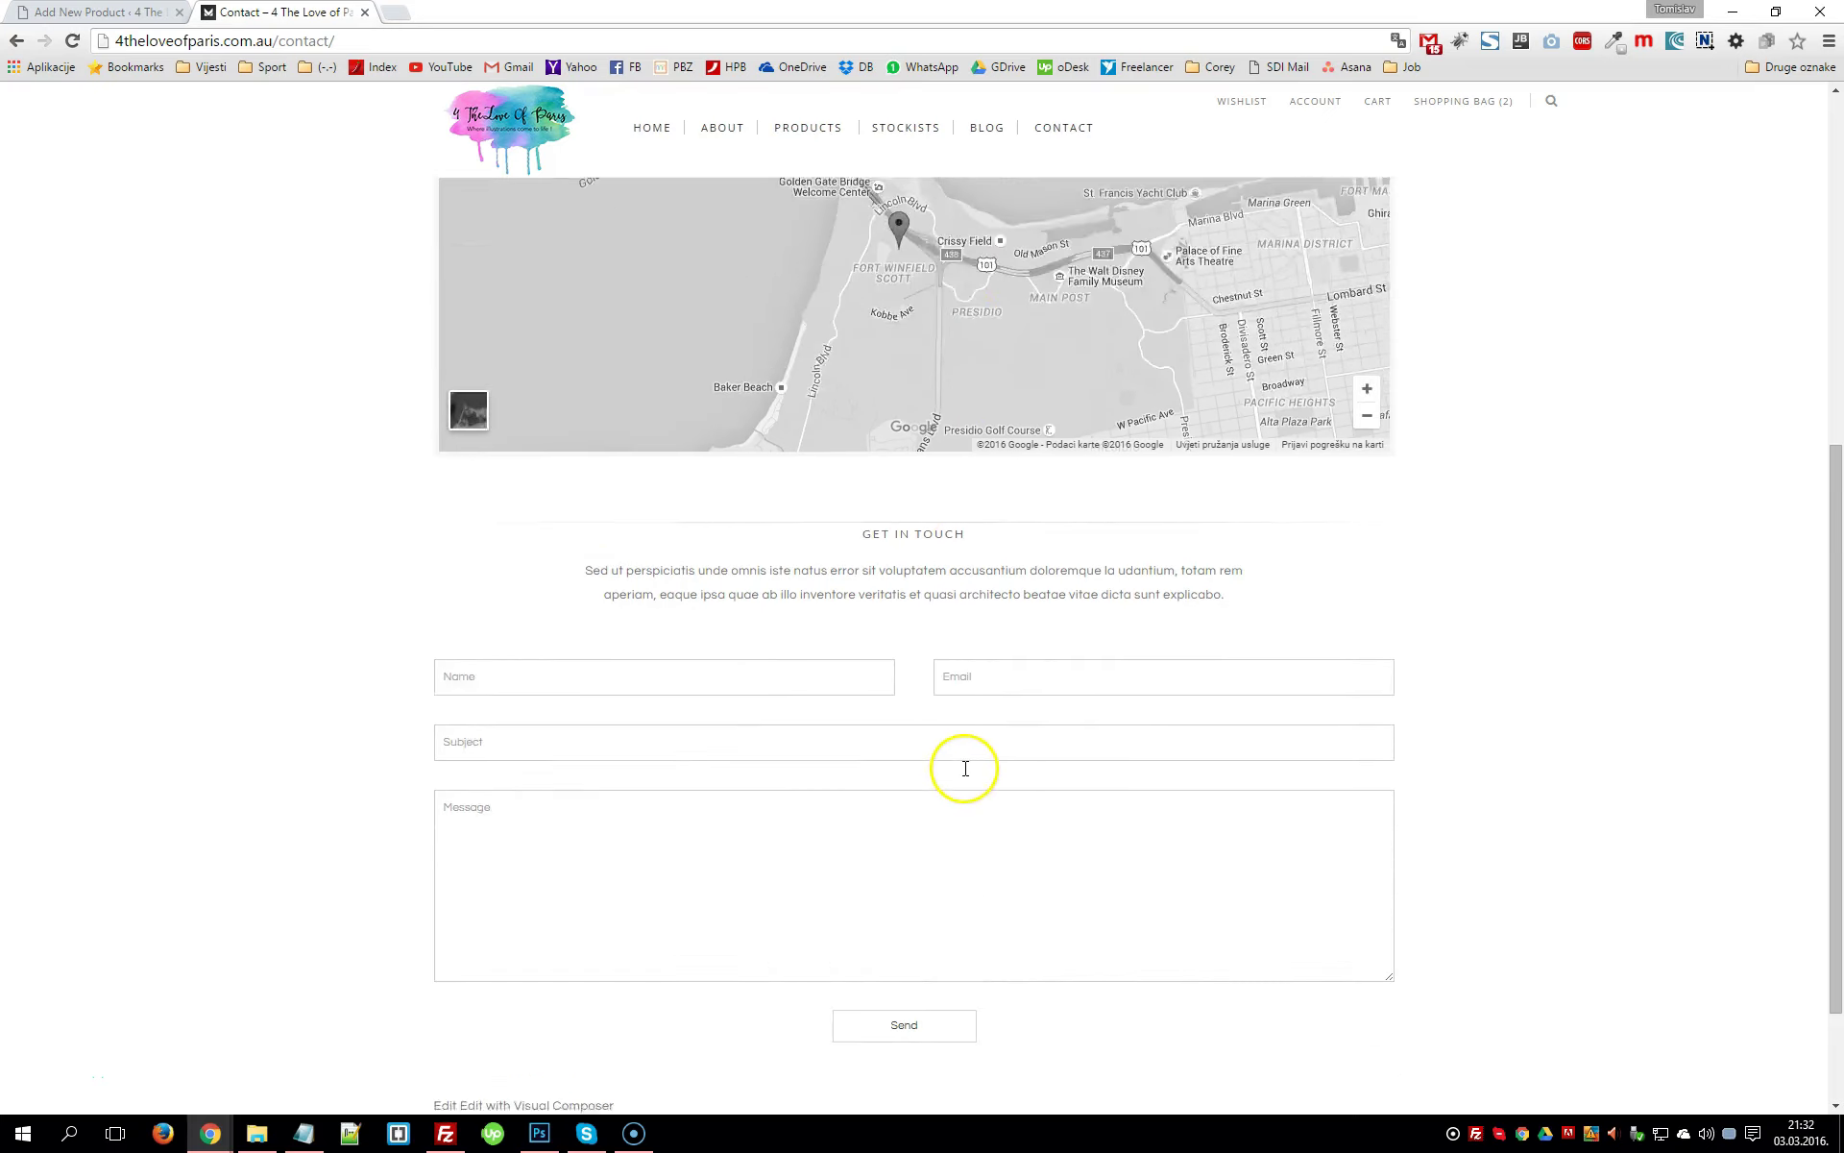
scroll(967, 766, up, 6)
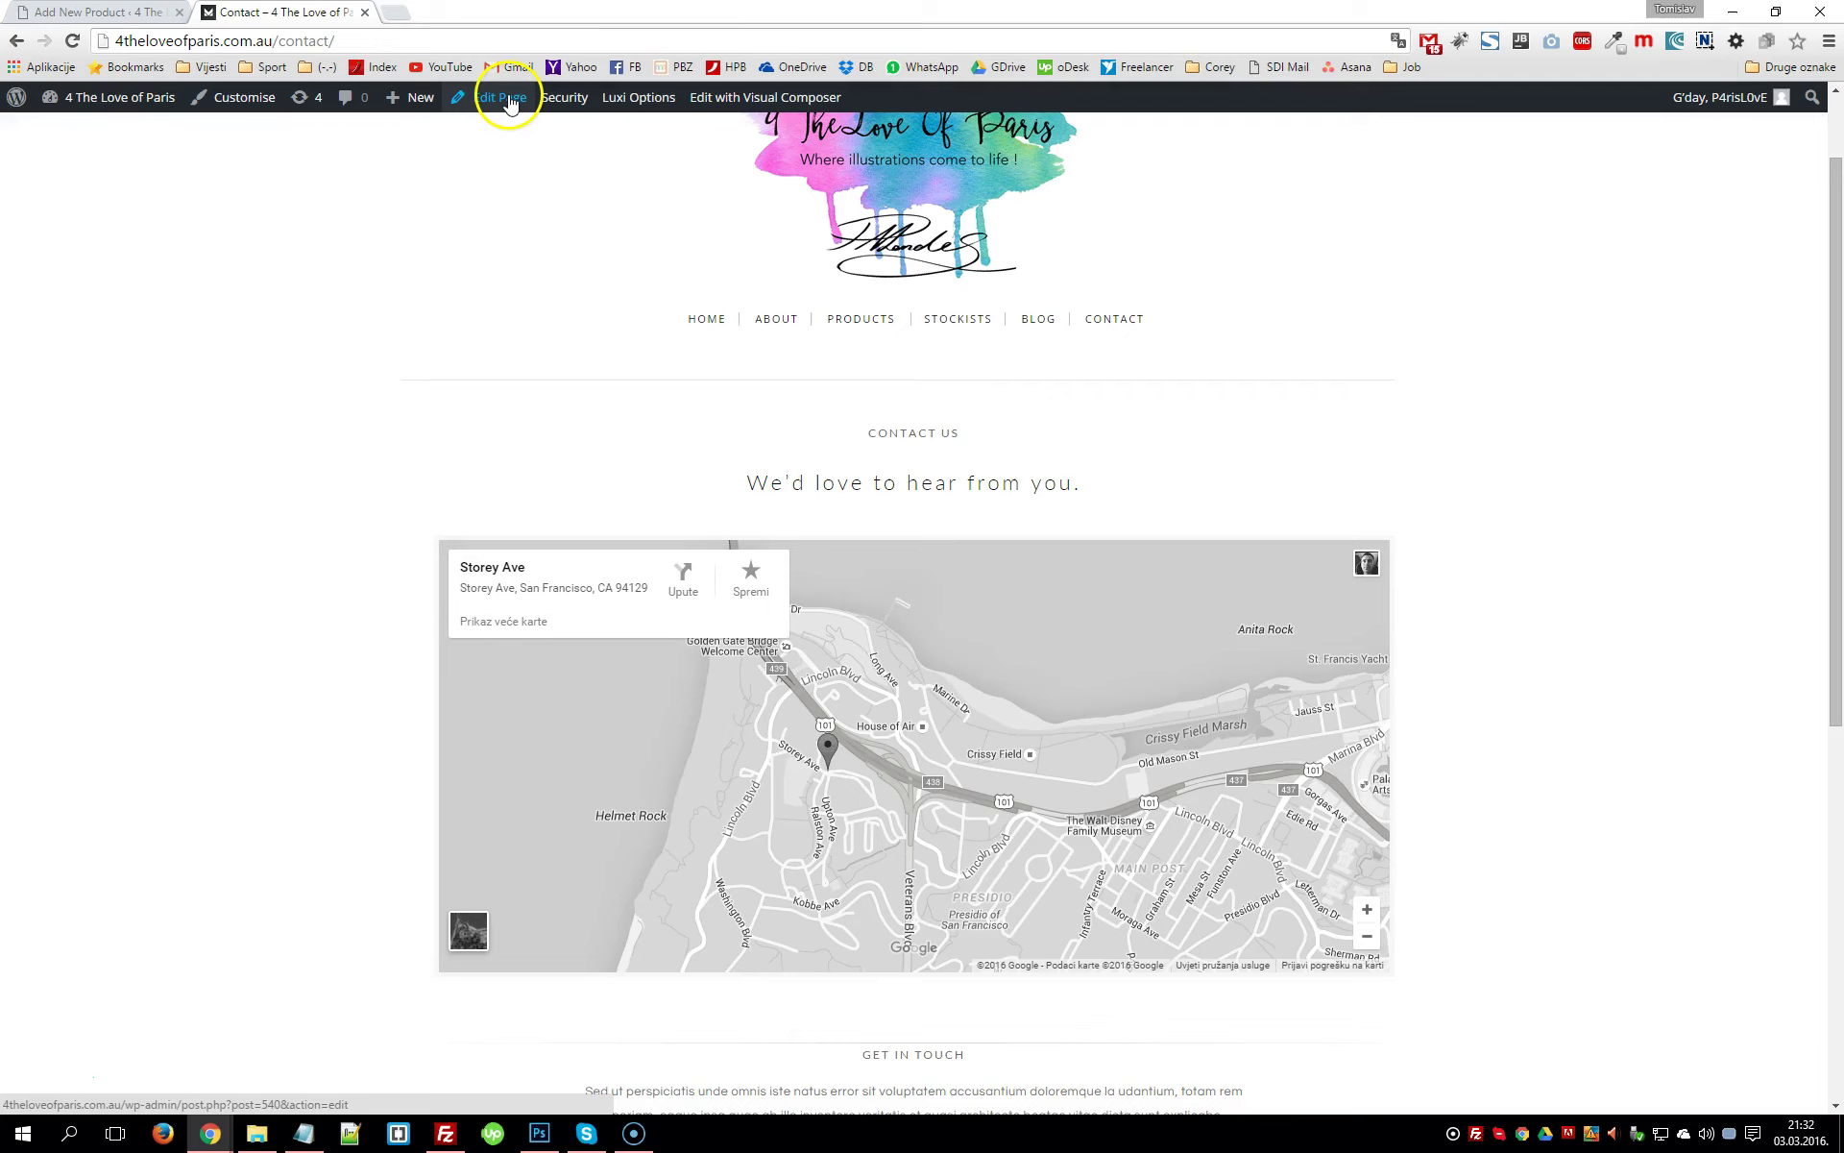
Open the Contact page for editing in a new tab and compare its live heading text with the Contact Us text block
middle_click(509, 99)
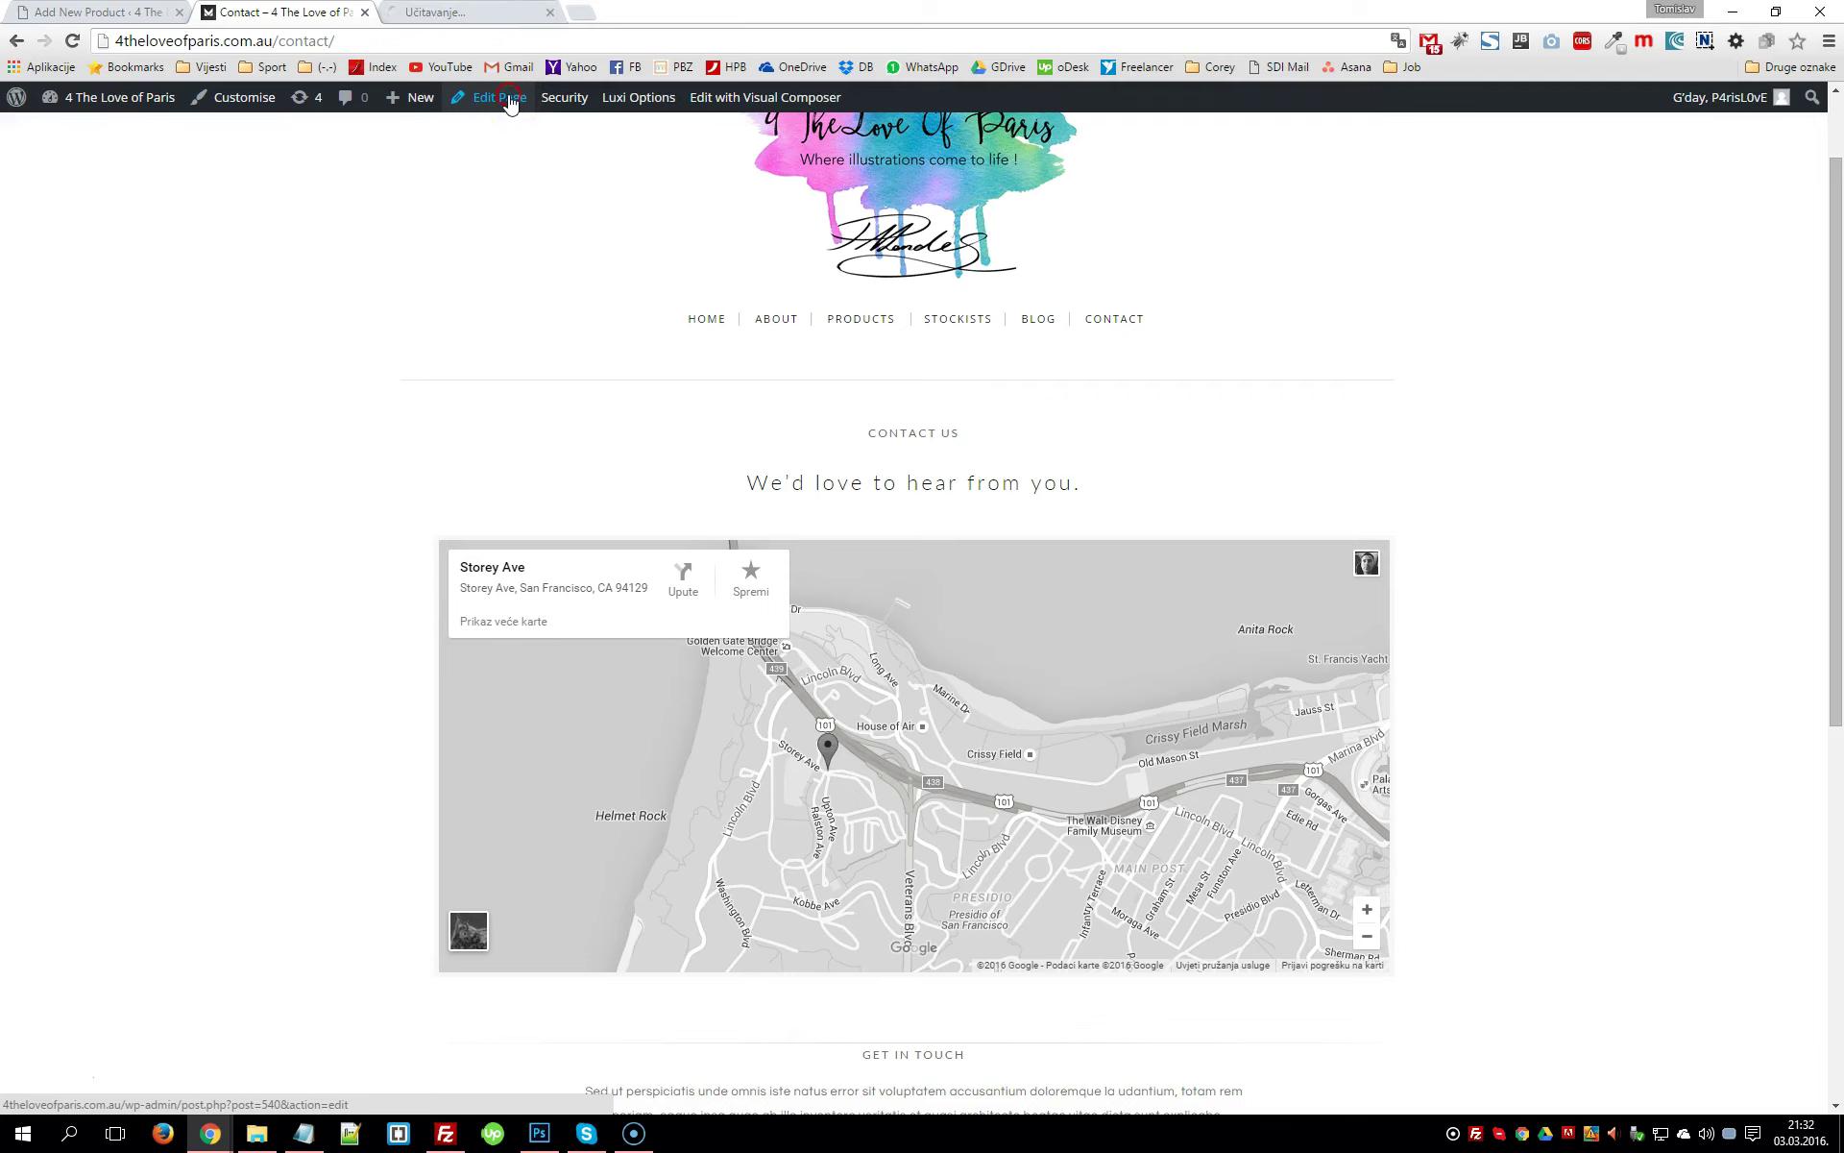
click(462, 13)
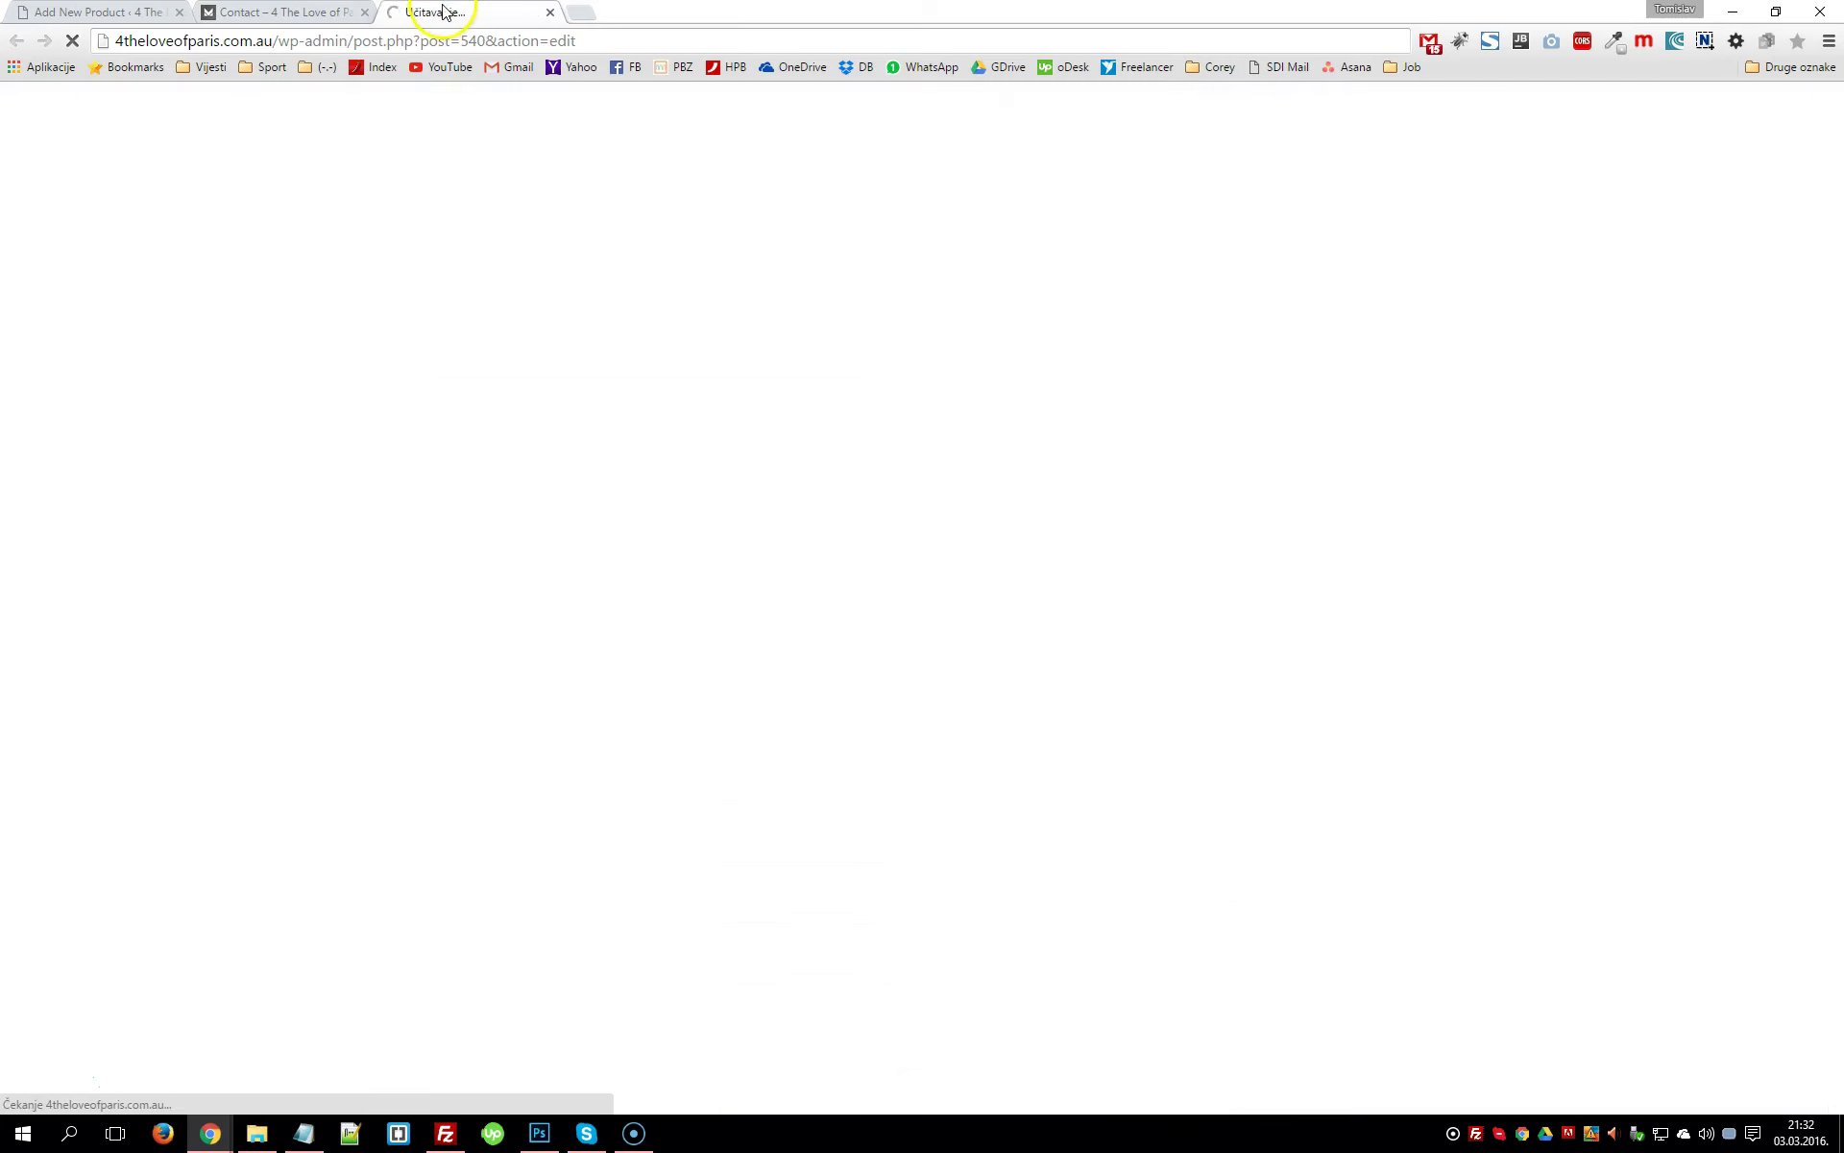
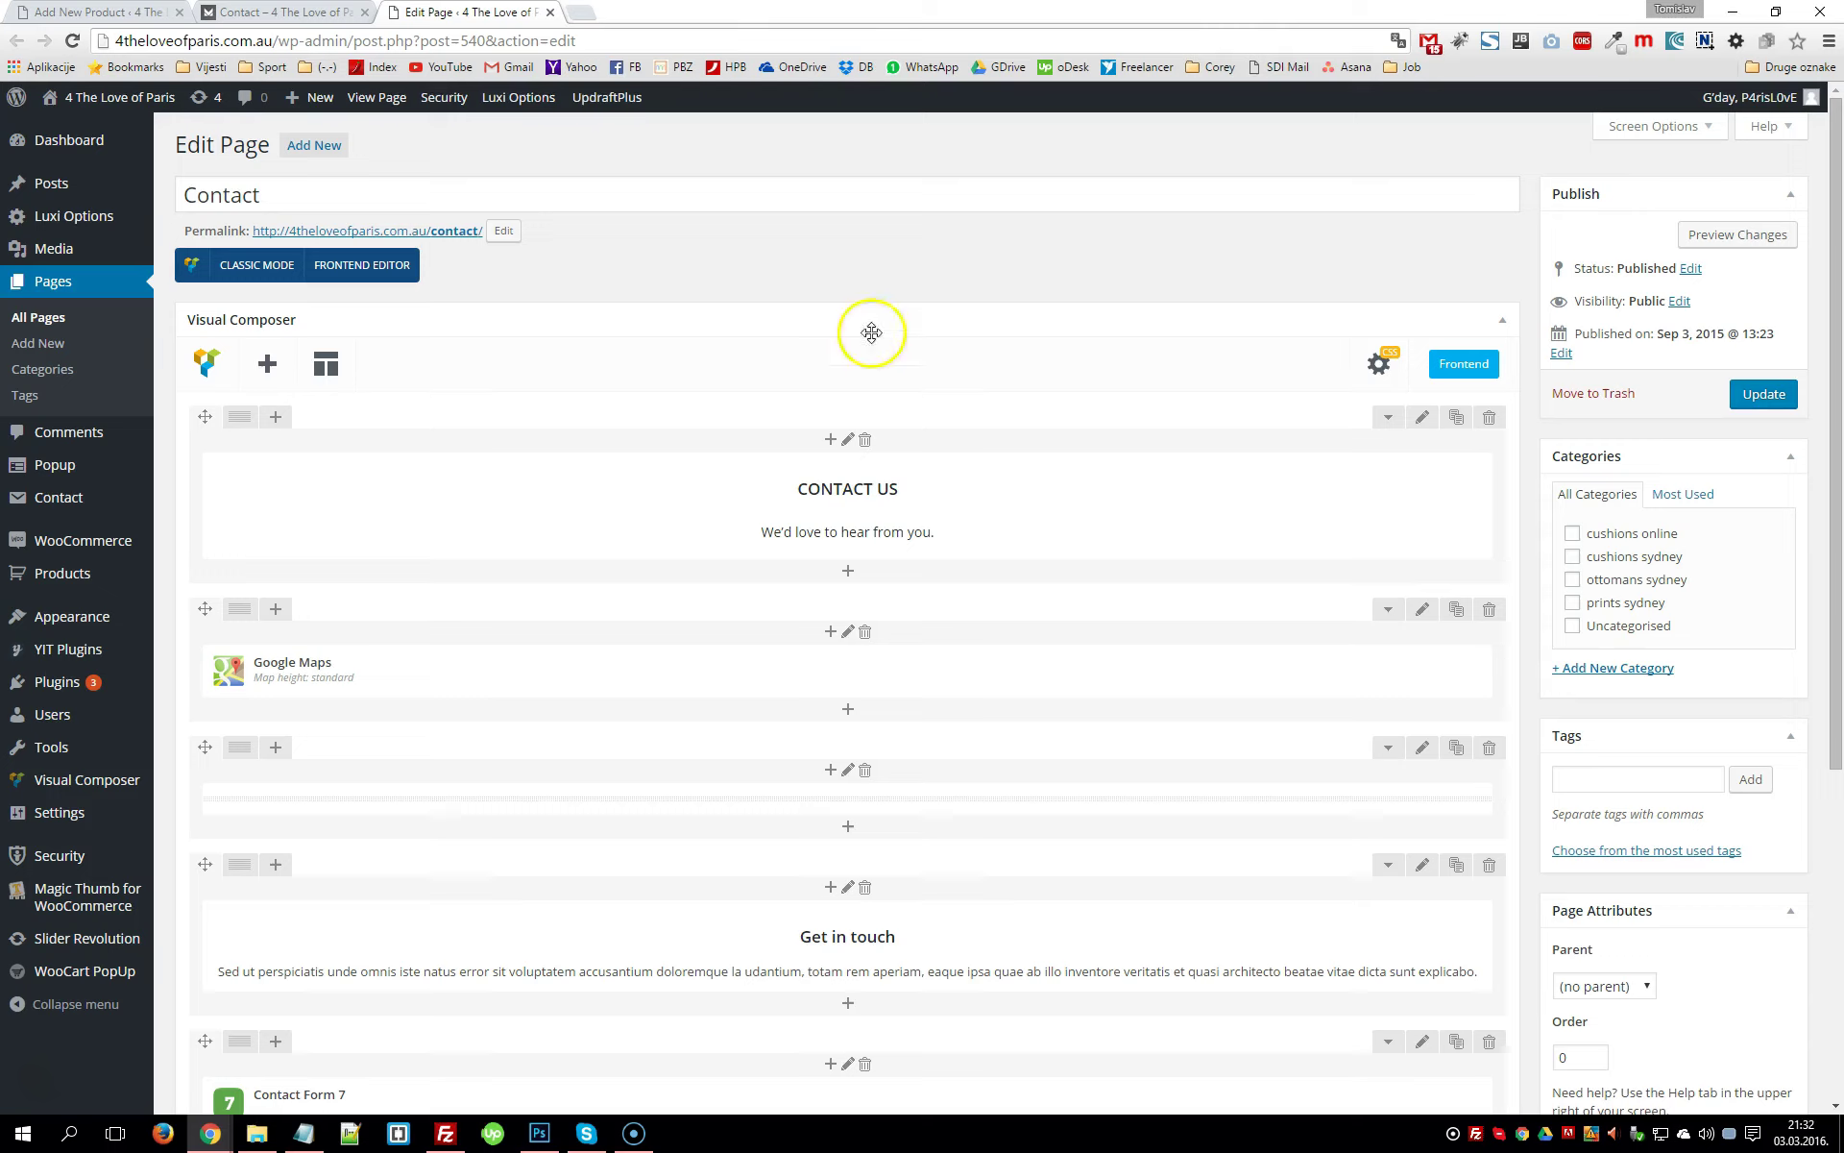
click(283, 12)
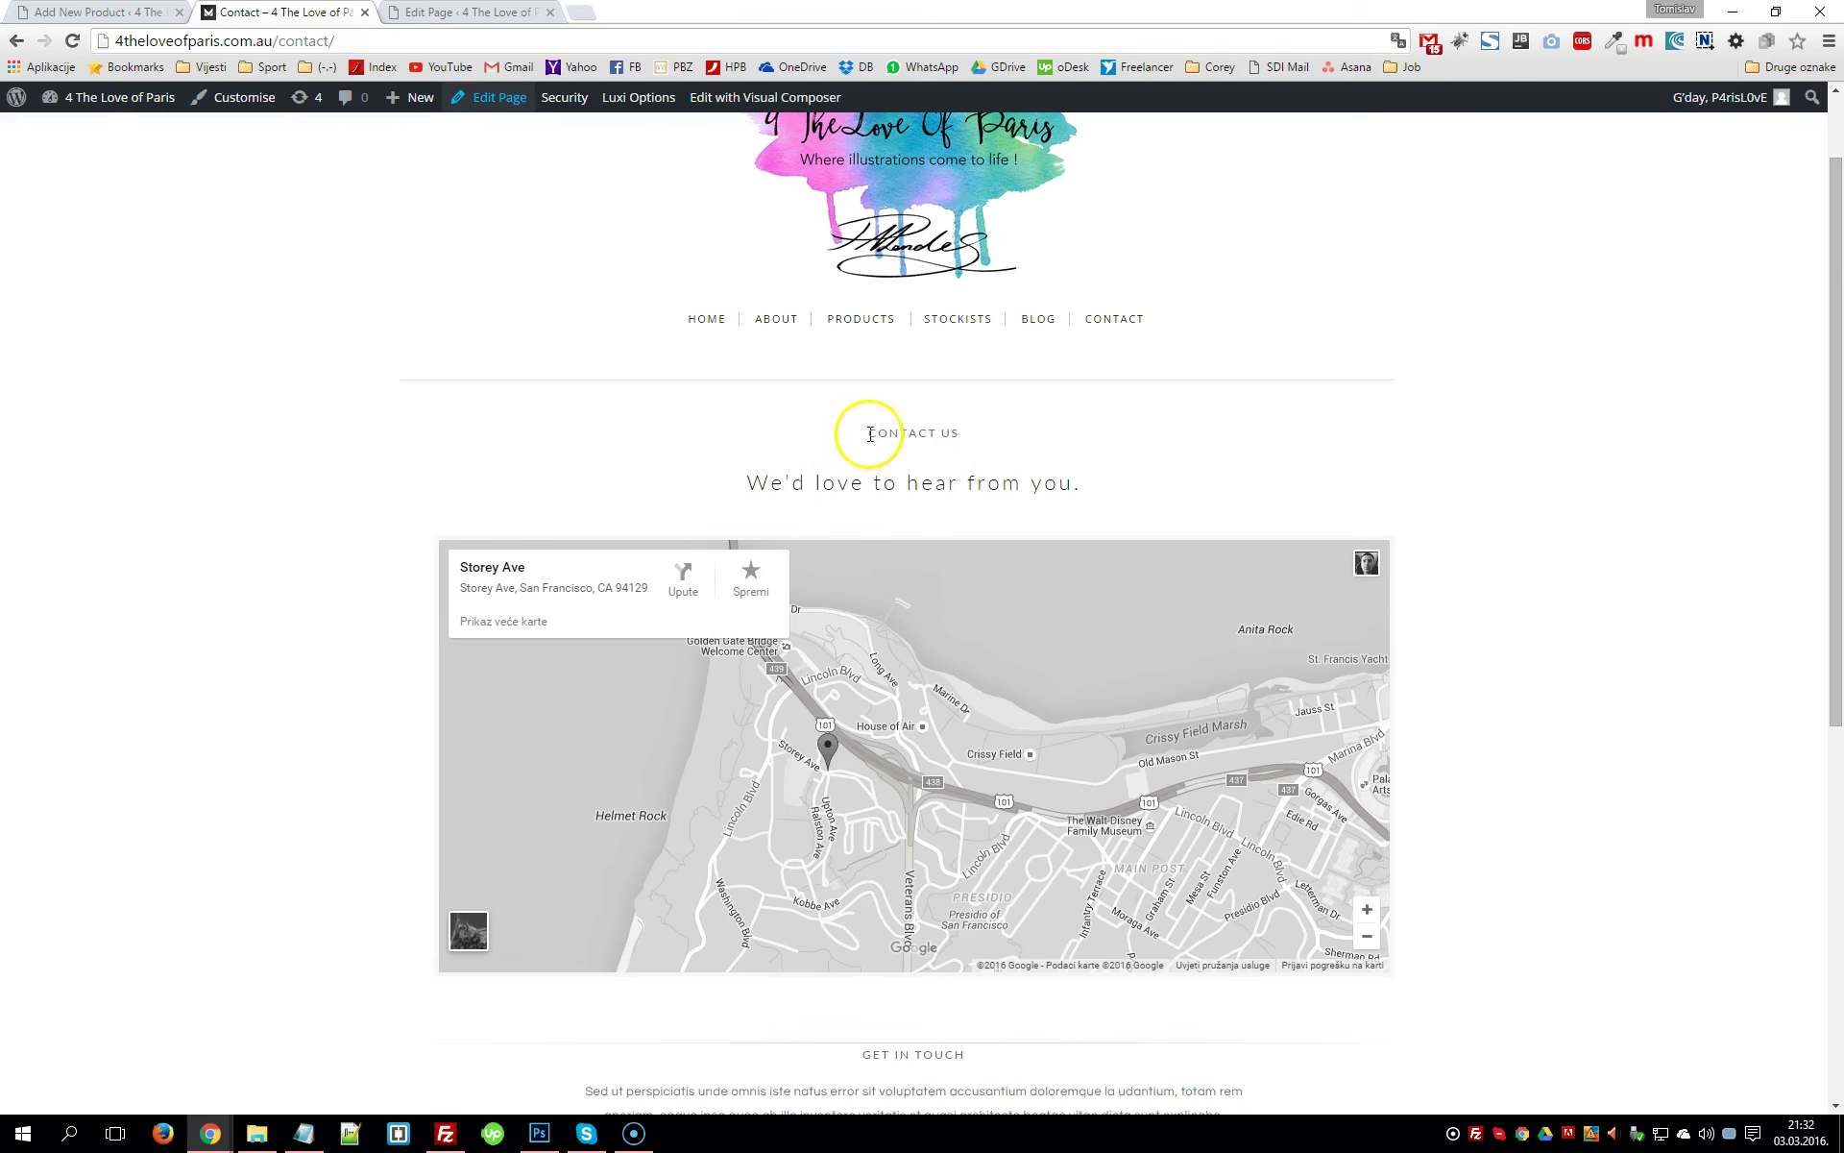
drag(745, 486, 1108, 497)
key(ctrl+Tab)
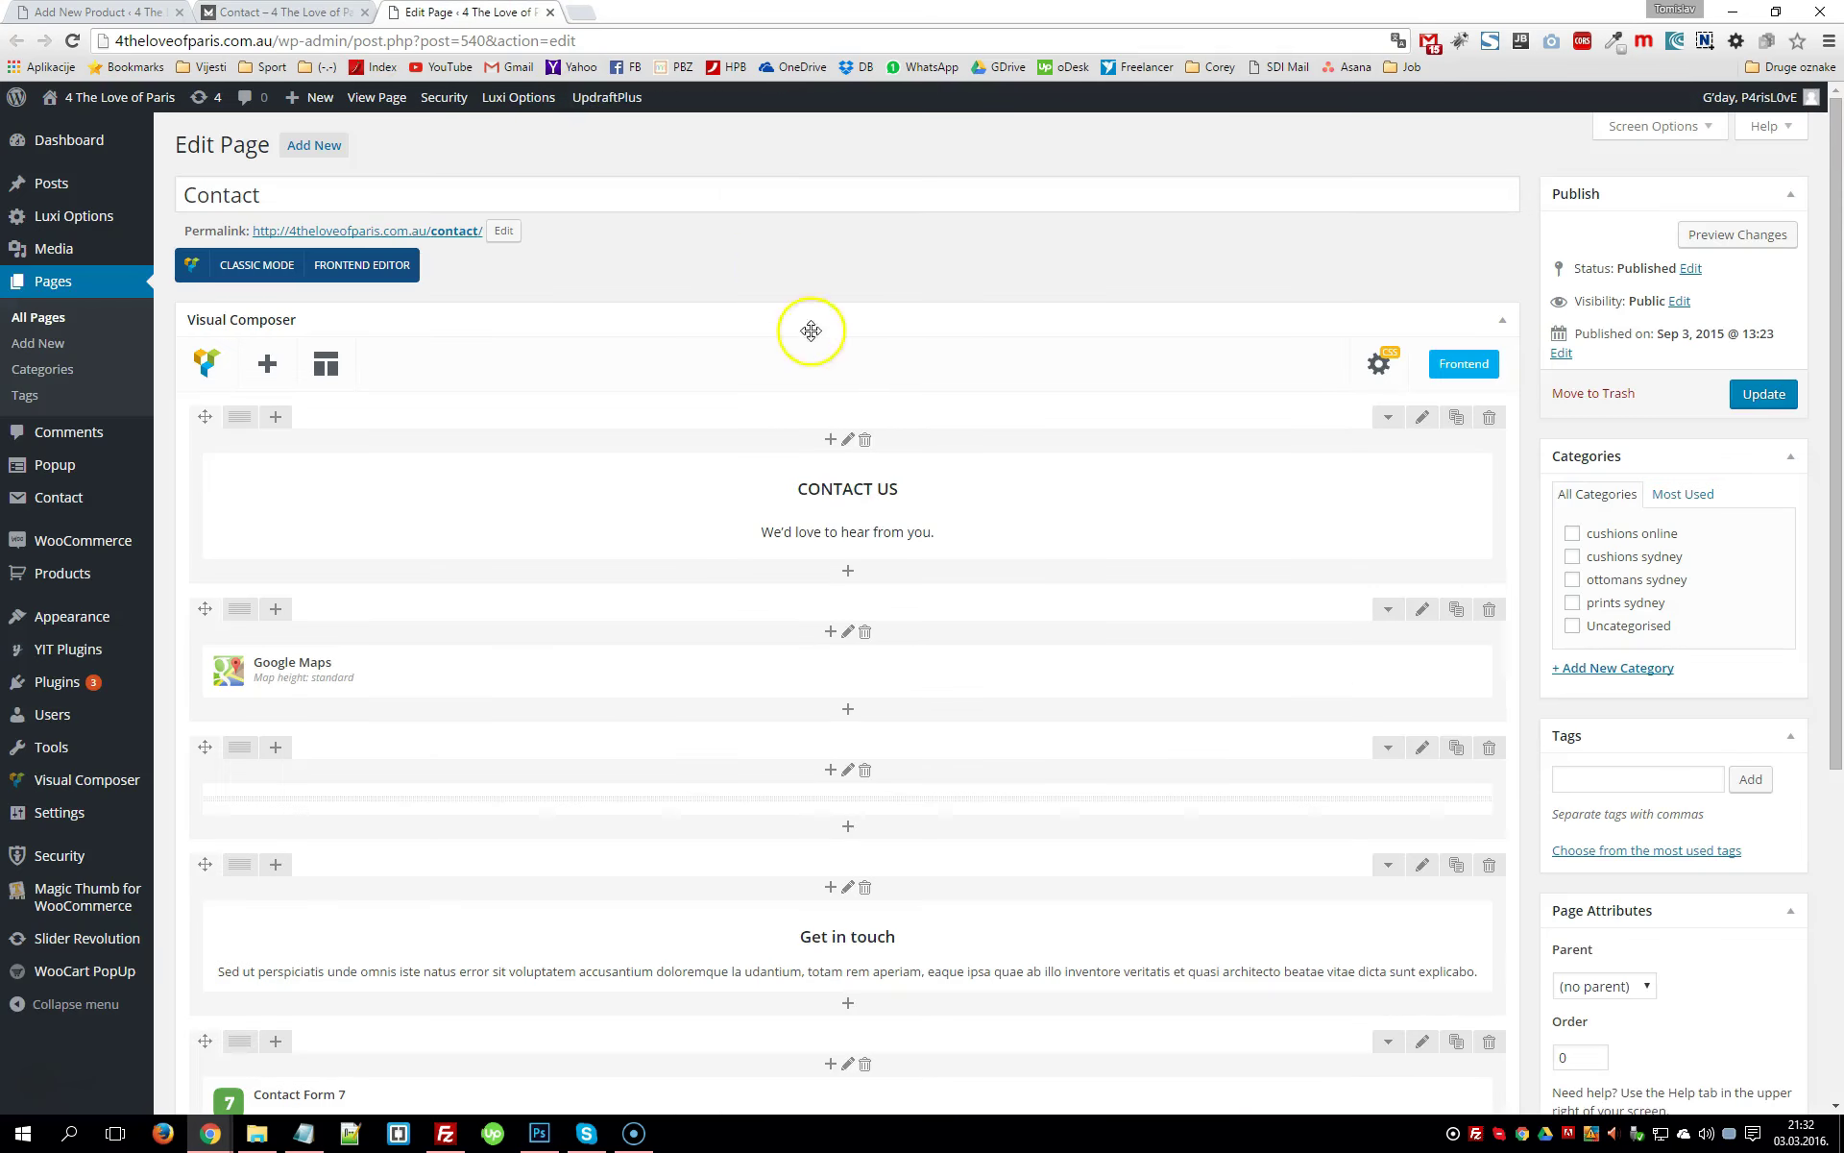
mouse_move(951, 523)
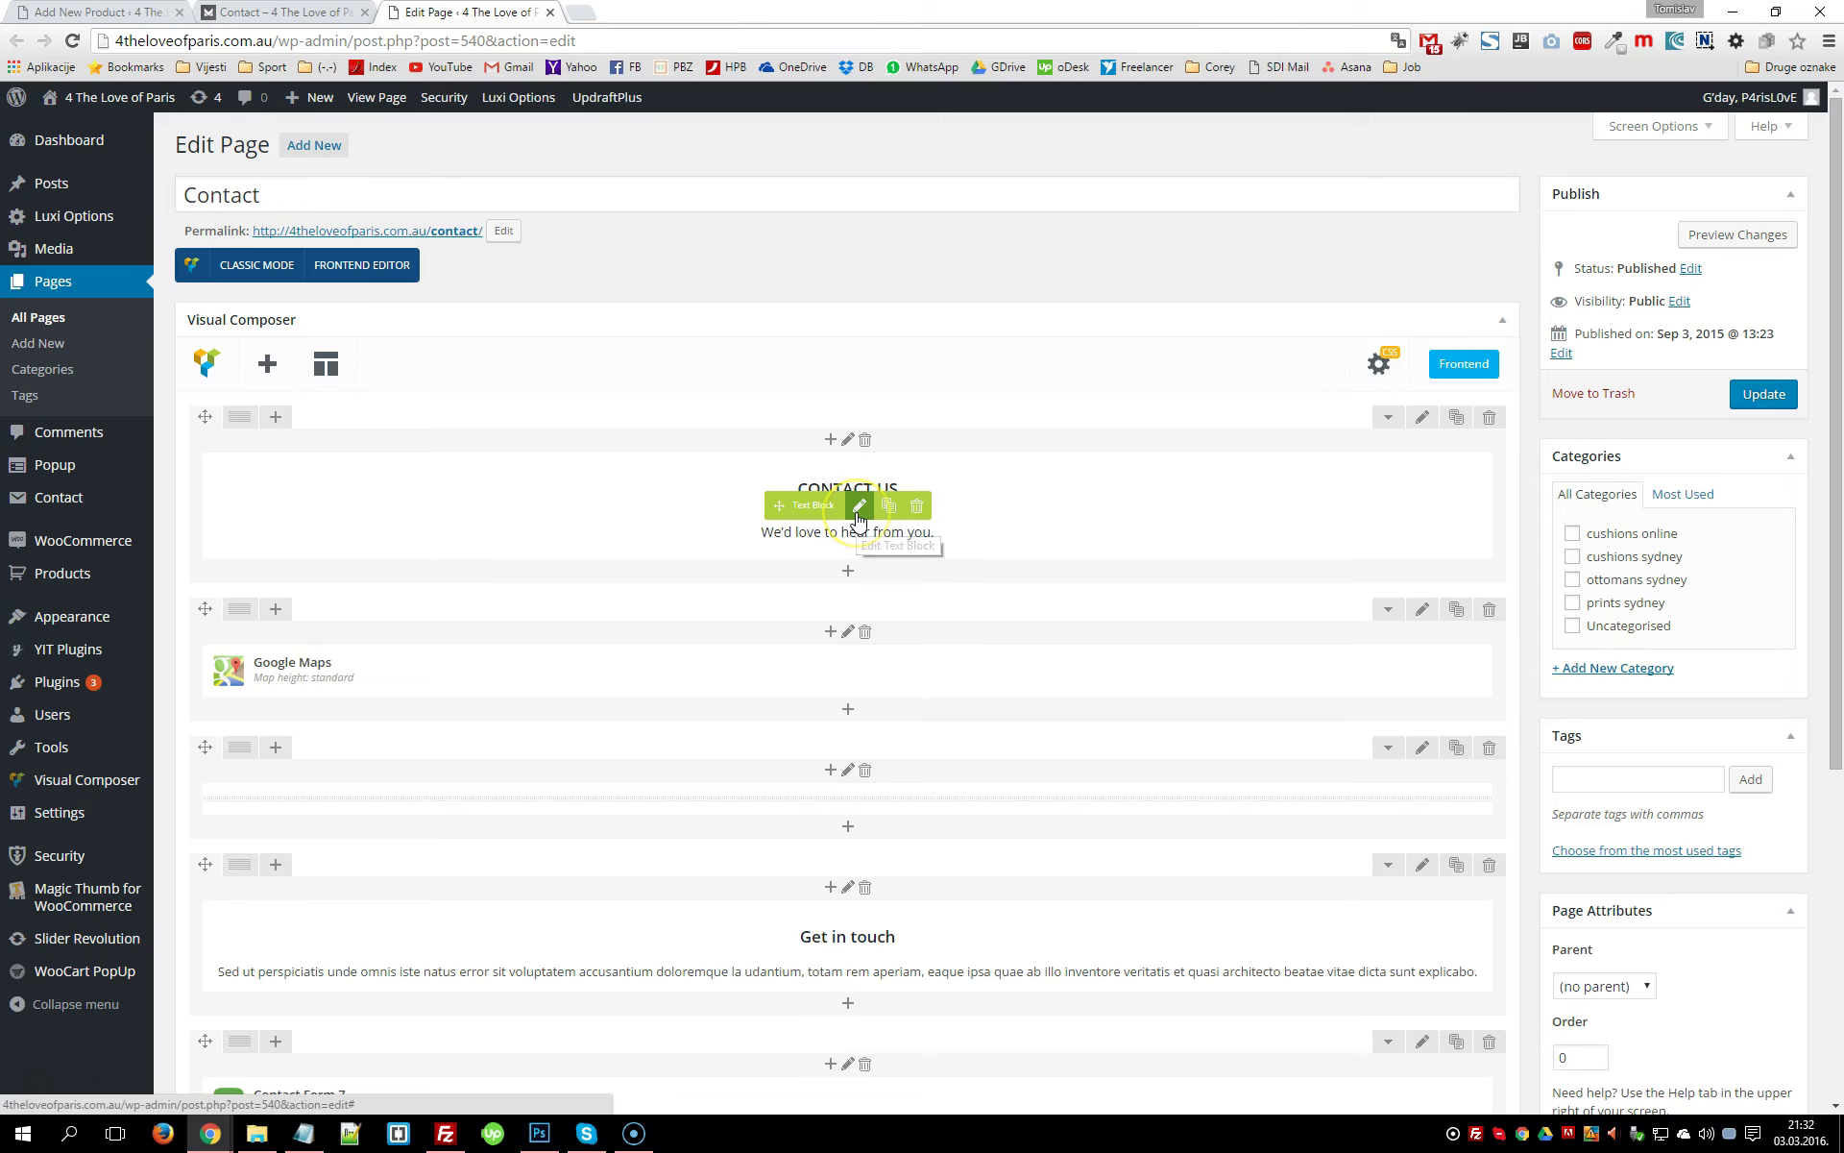
mouse_move(391, 659)
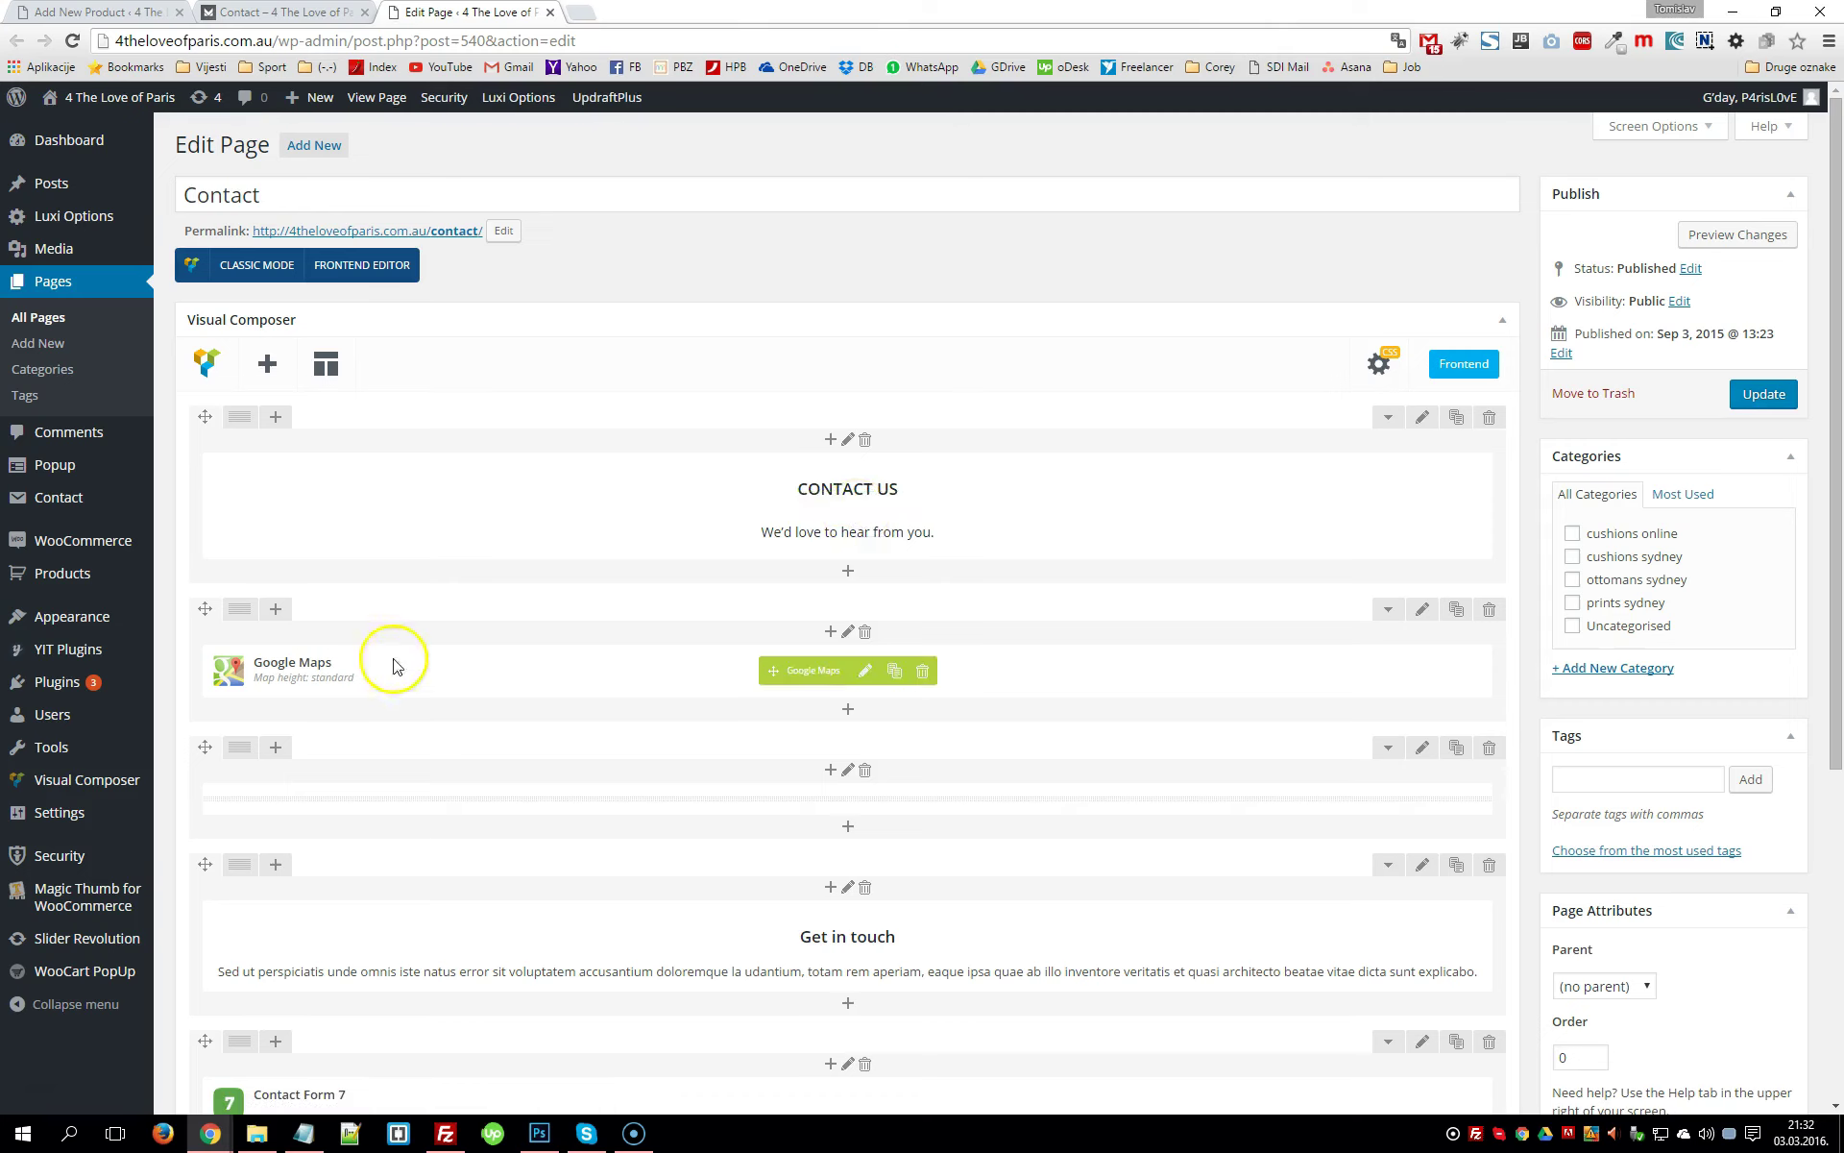
Review the Google Maps element's embed iframe code and map instructions on the Contact page, and close the settings without saving
click(860, 676)
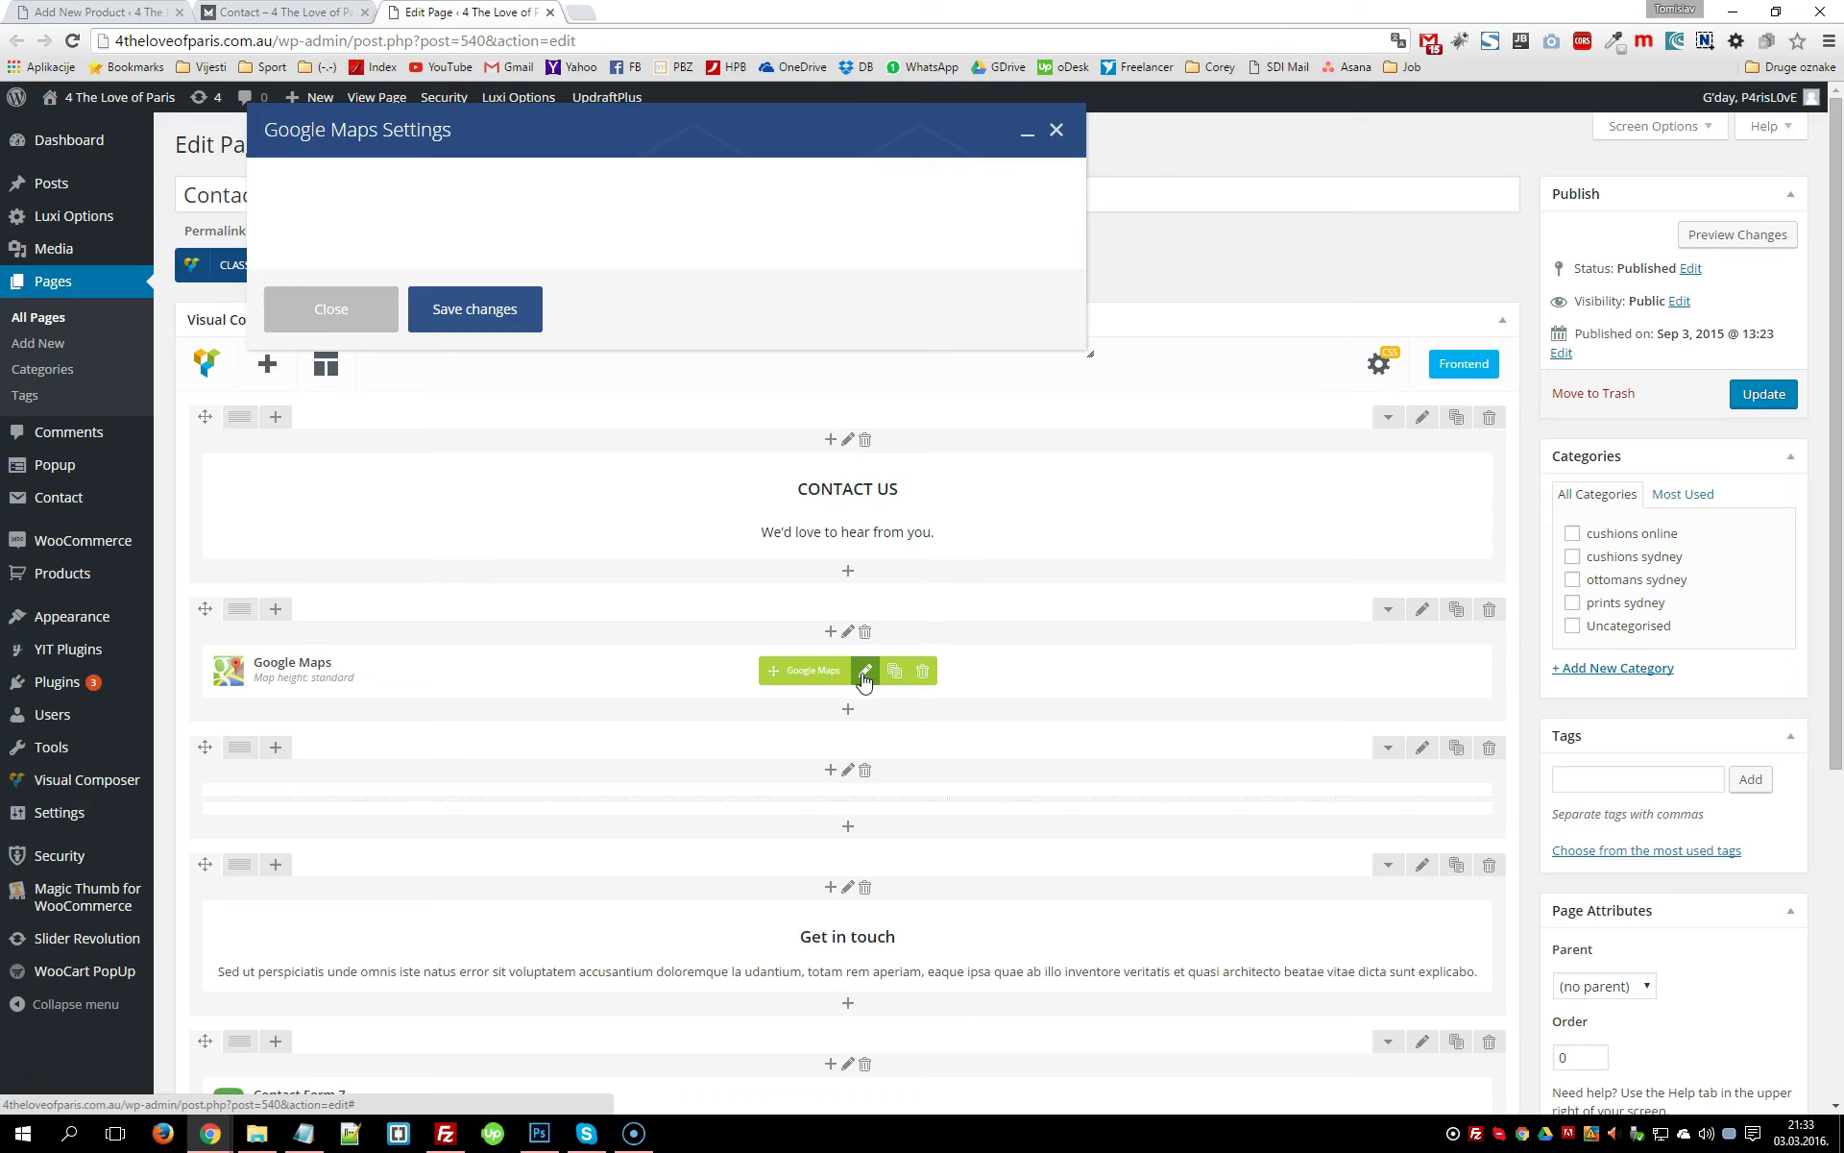
drag(1055, 402, 1062, 516)
drag(793, 566, 279, 551)
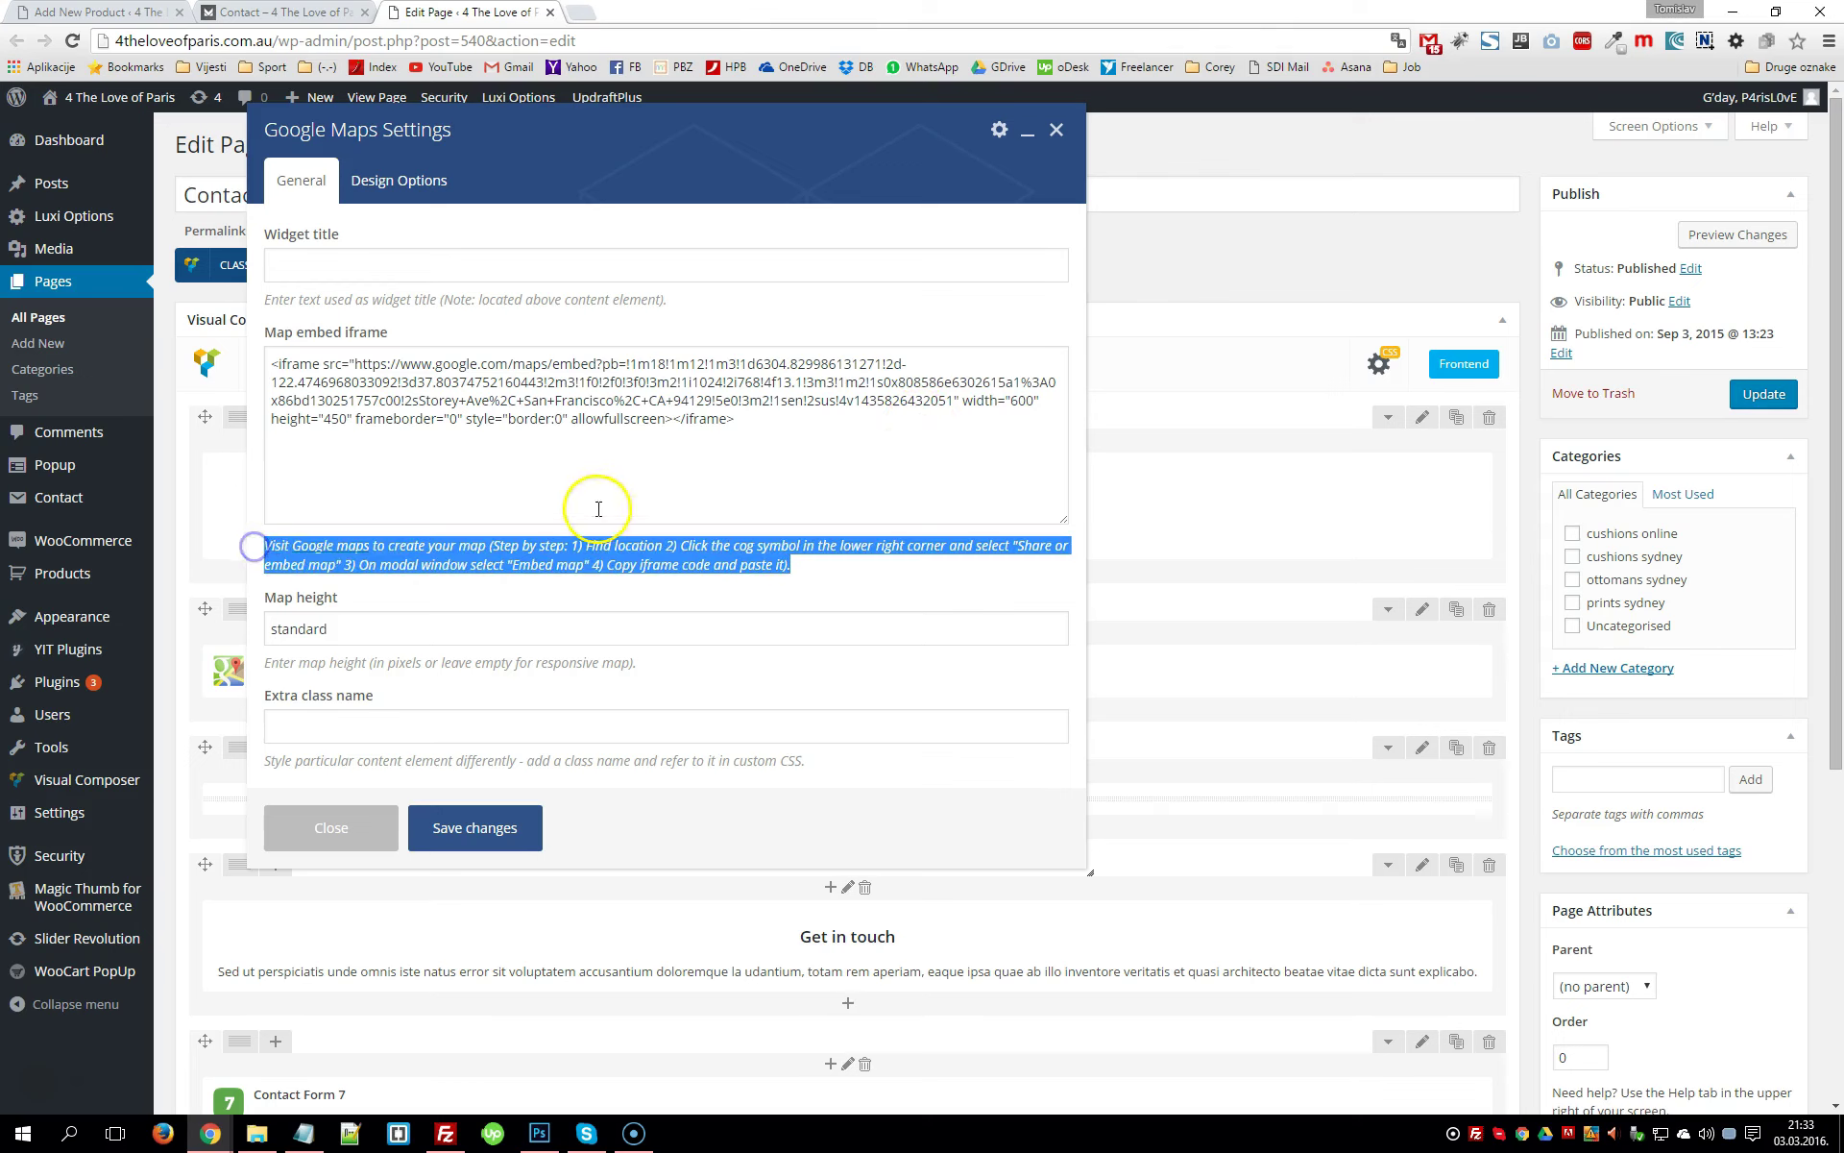
drag(797, 459, 154, 317)
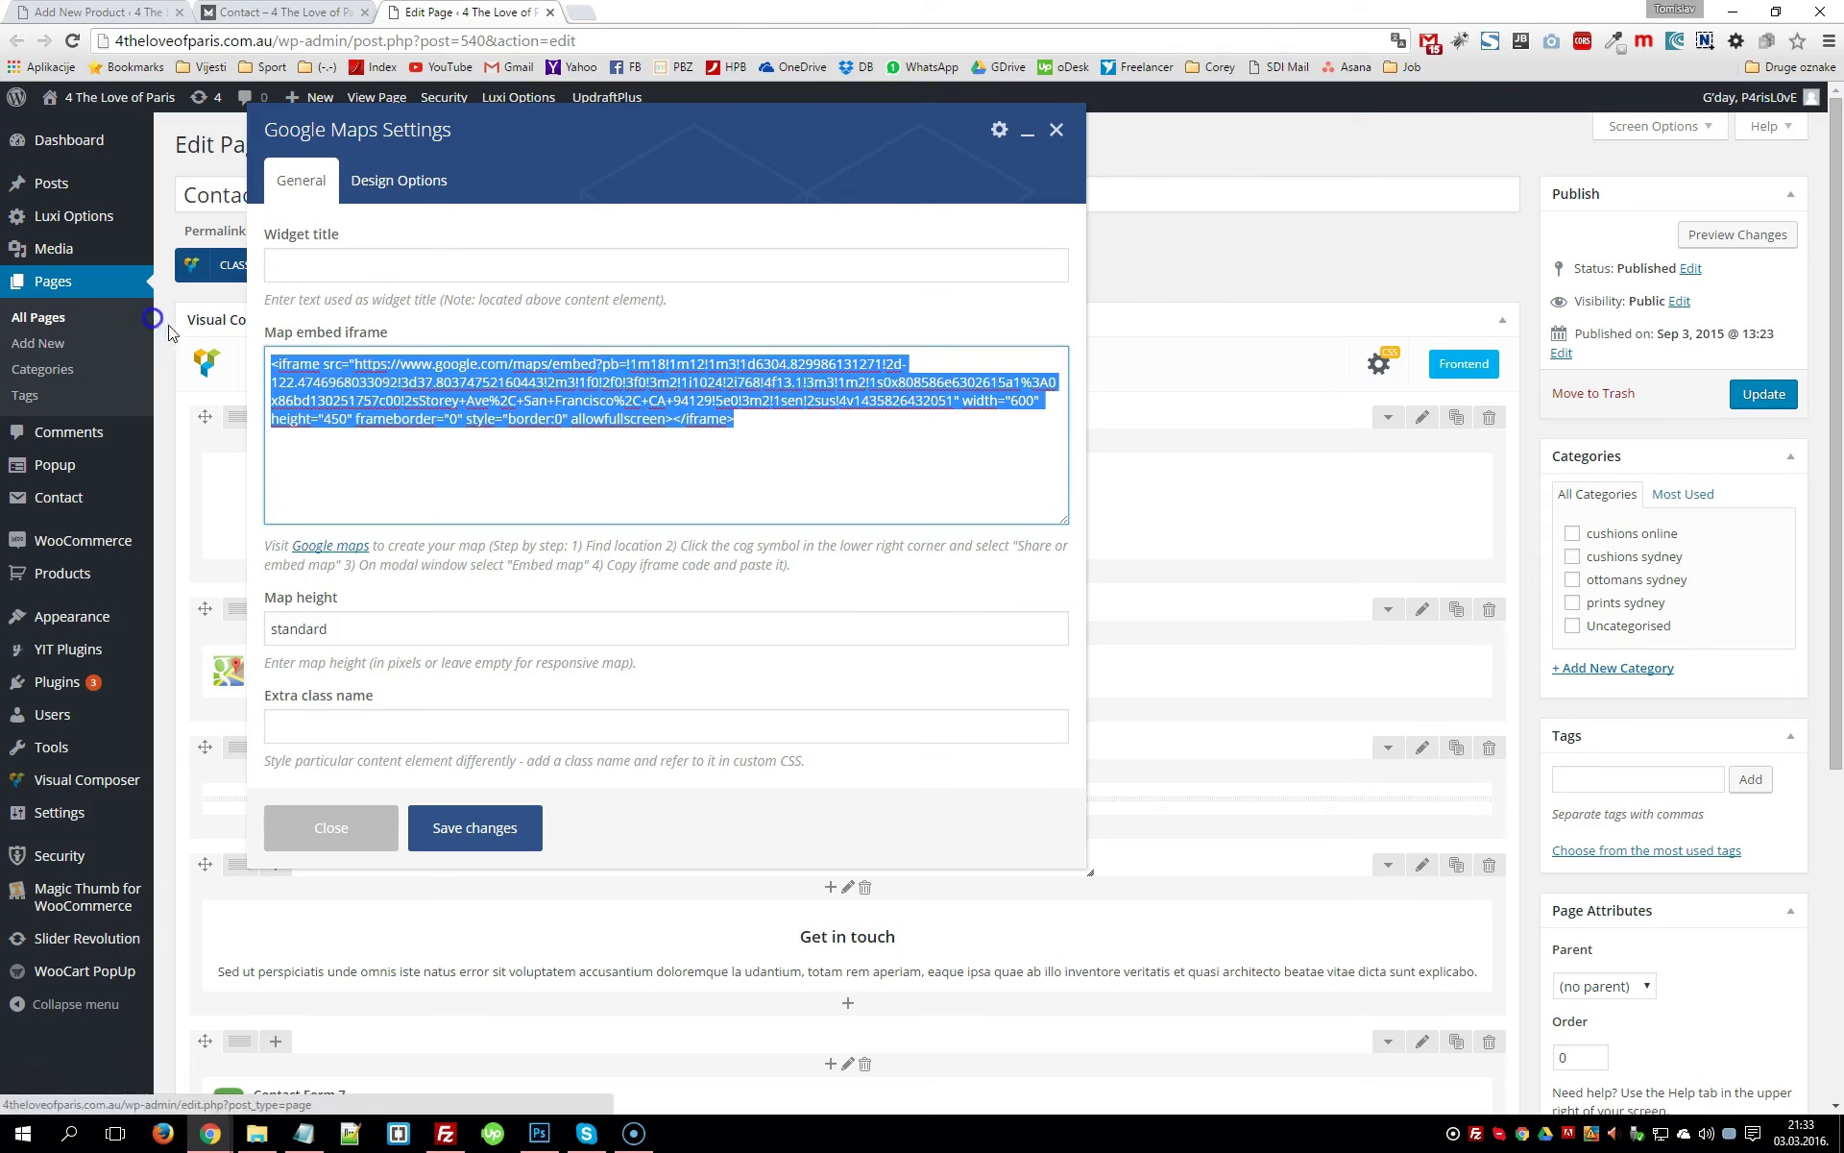
click(823, 453)
drag(861, 452, 197, 348)
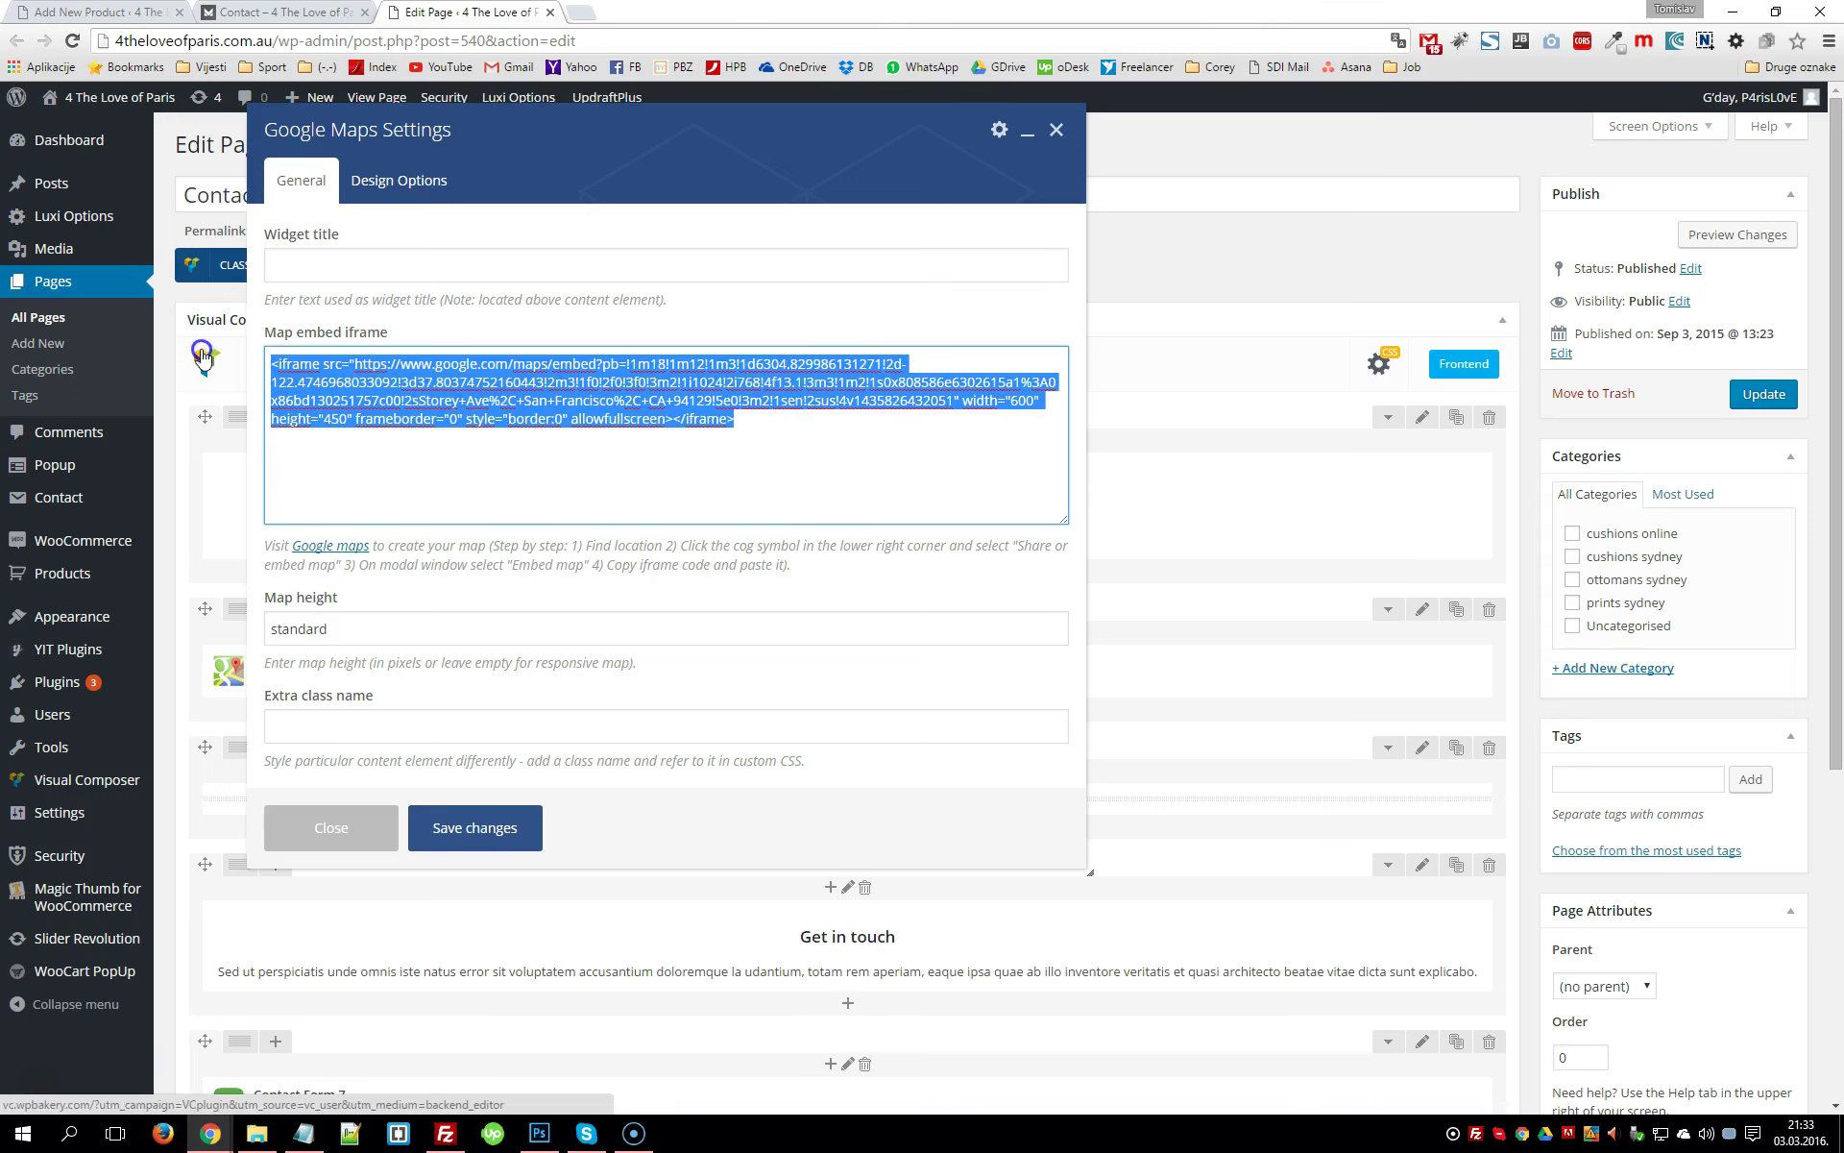
click(788, 452)
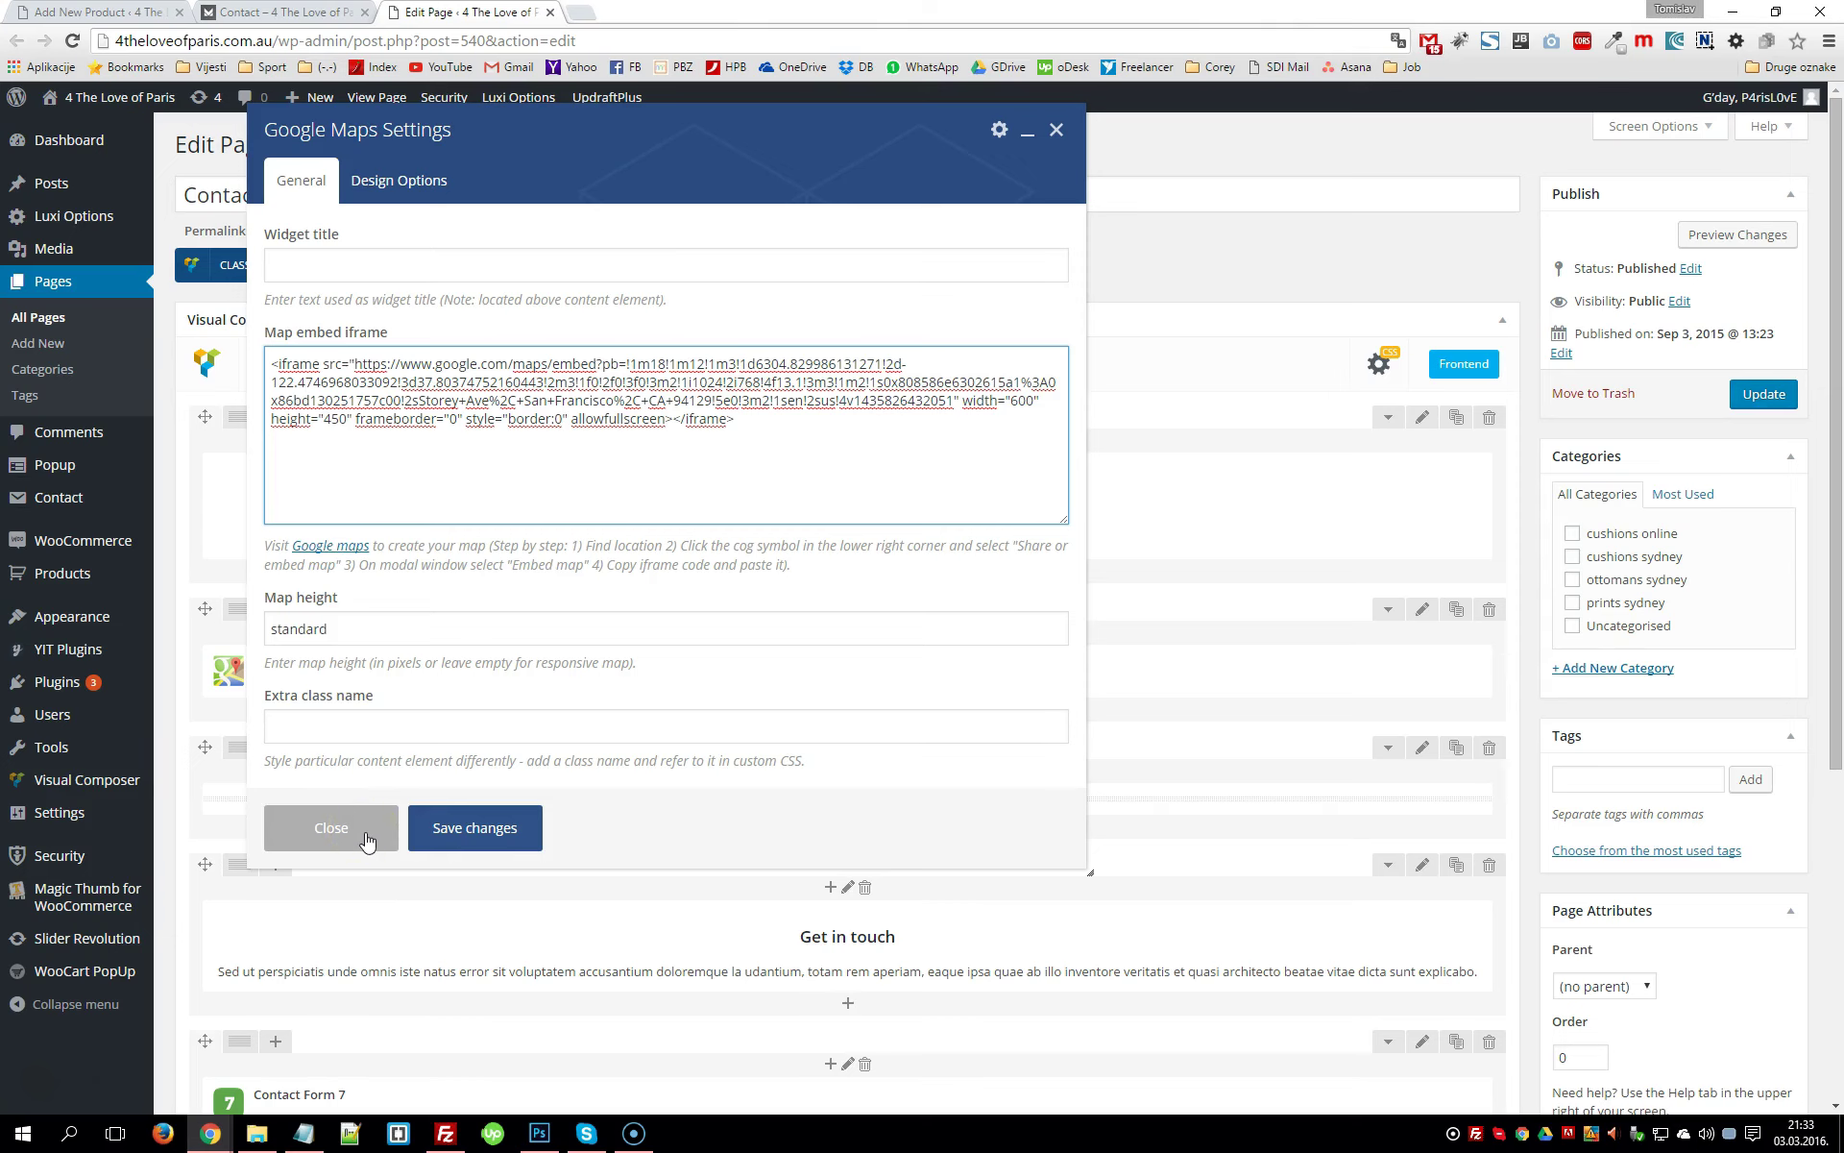
click(332, 828)
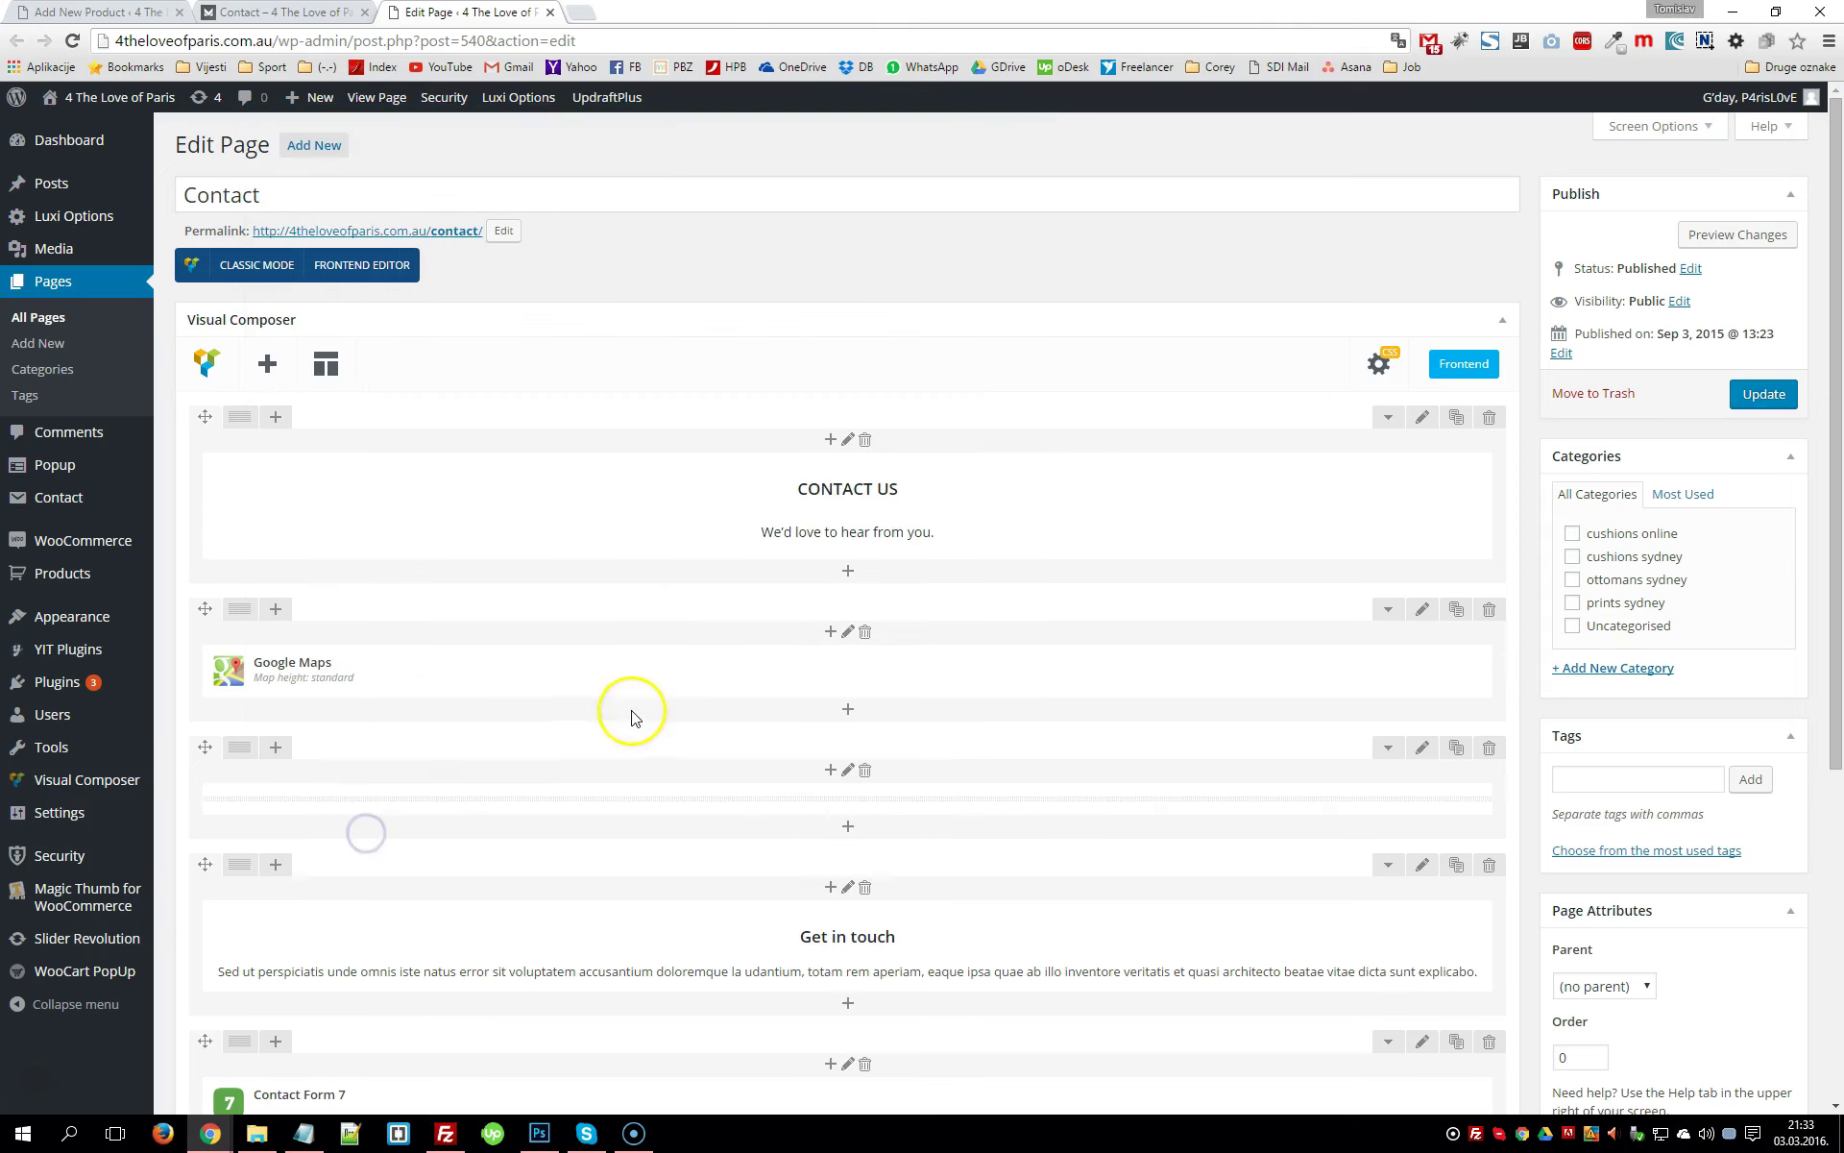
scroll(634, 701, down, 4)
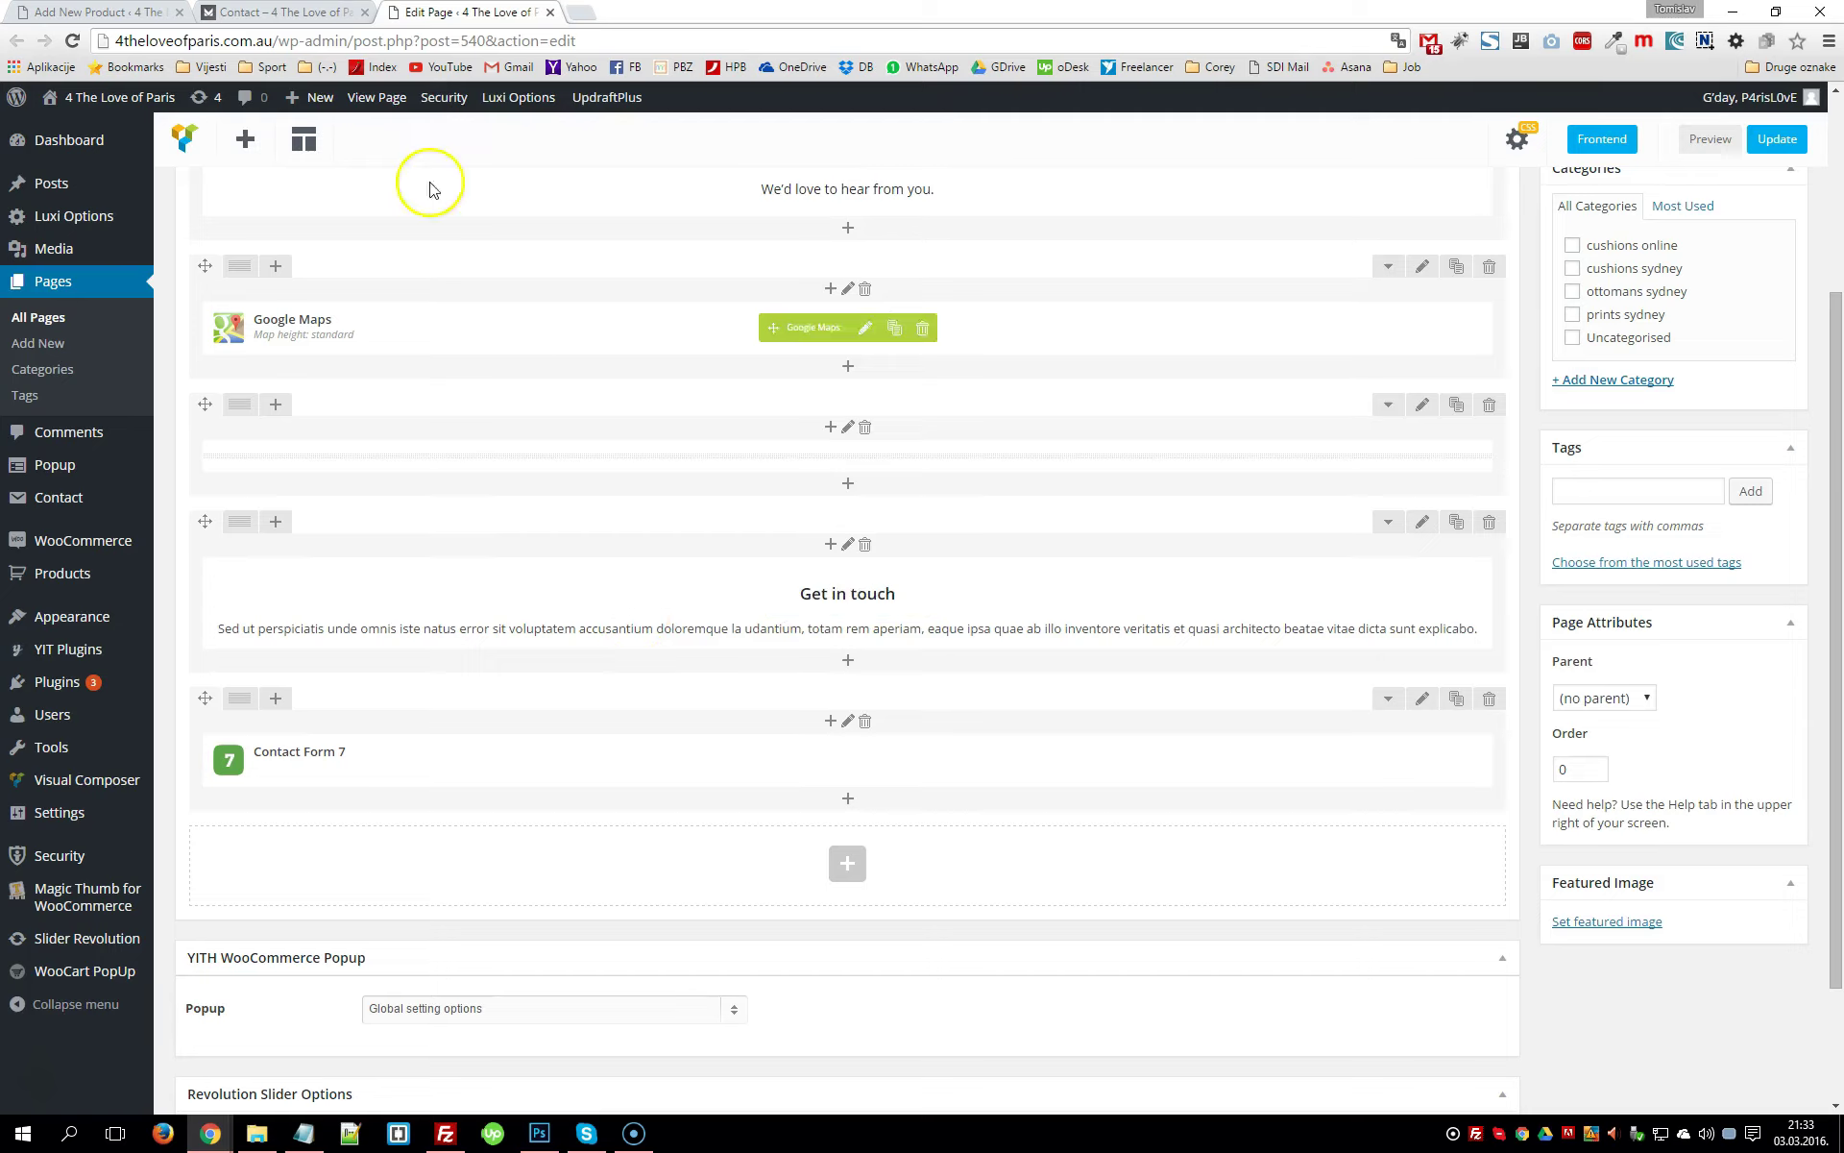
Compare the live Contact page's Get in touch text with its text block in the editor, and locate the Contact Form 7 element
click(284, 12)
scroll(552, 439, down, 4)
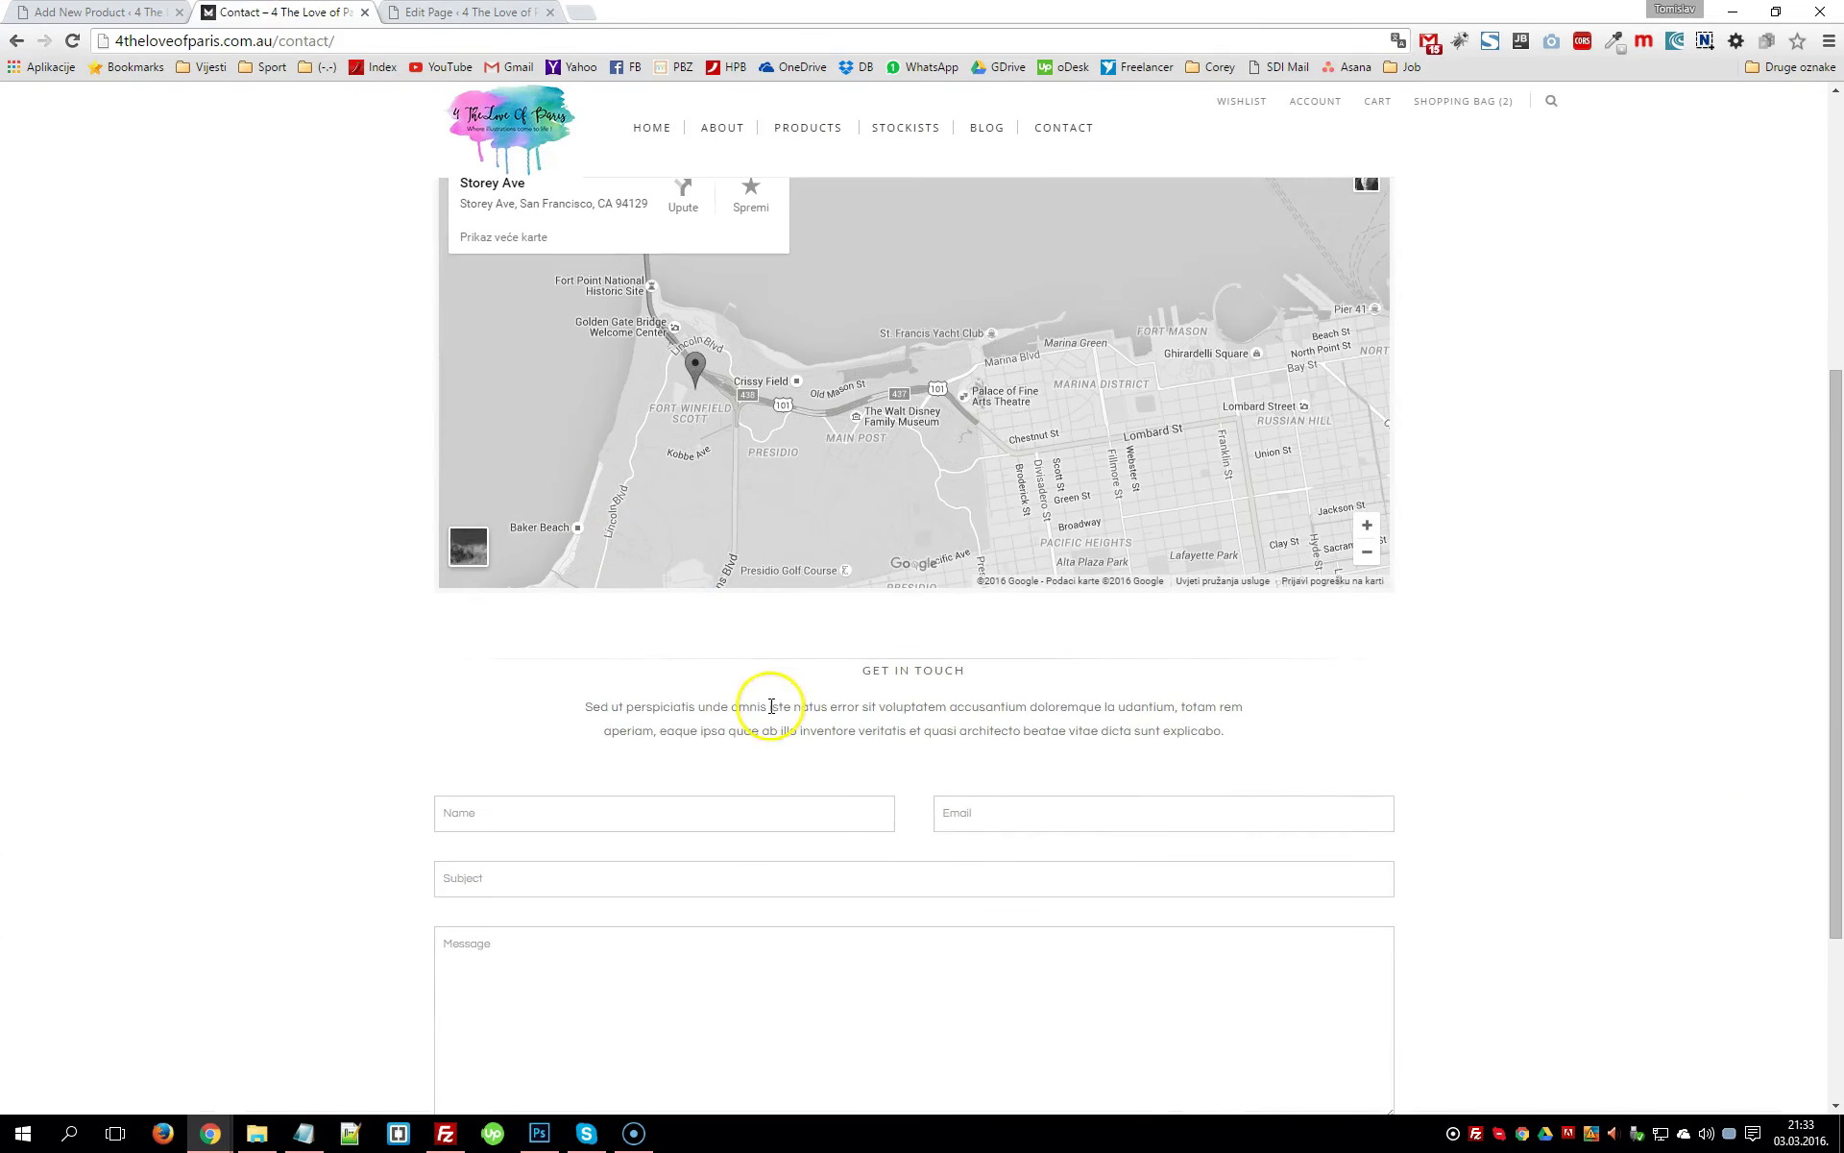
drag(579, 687, 1305, 733)
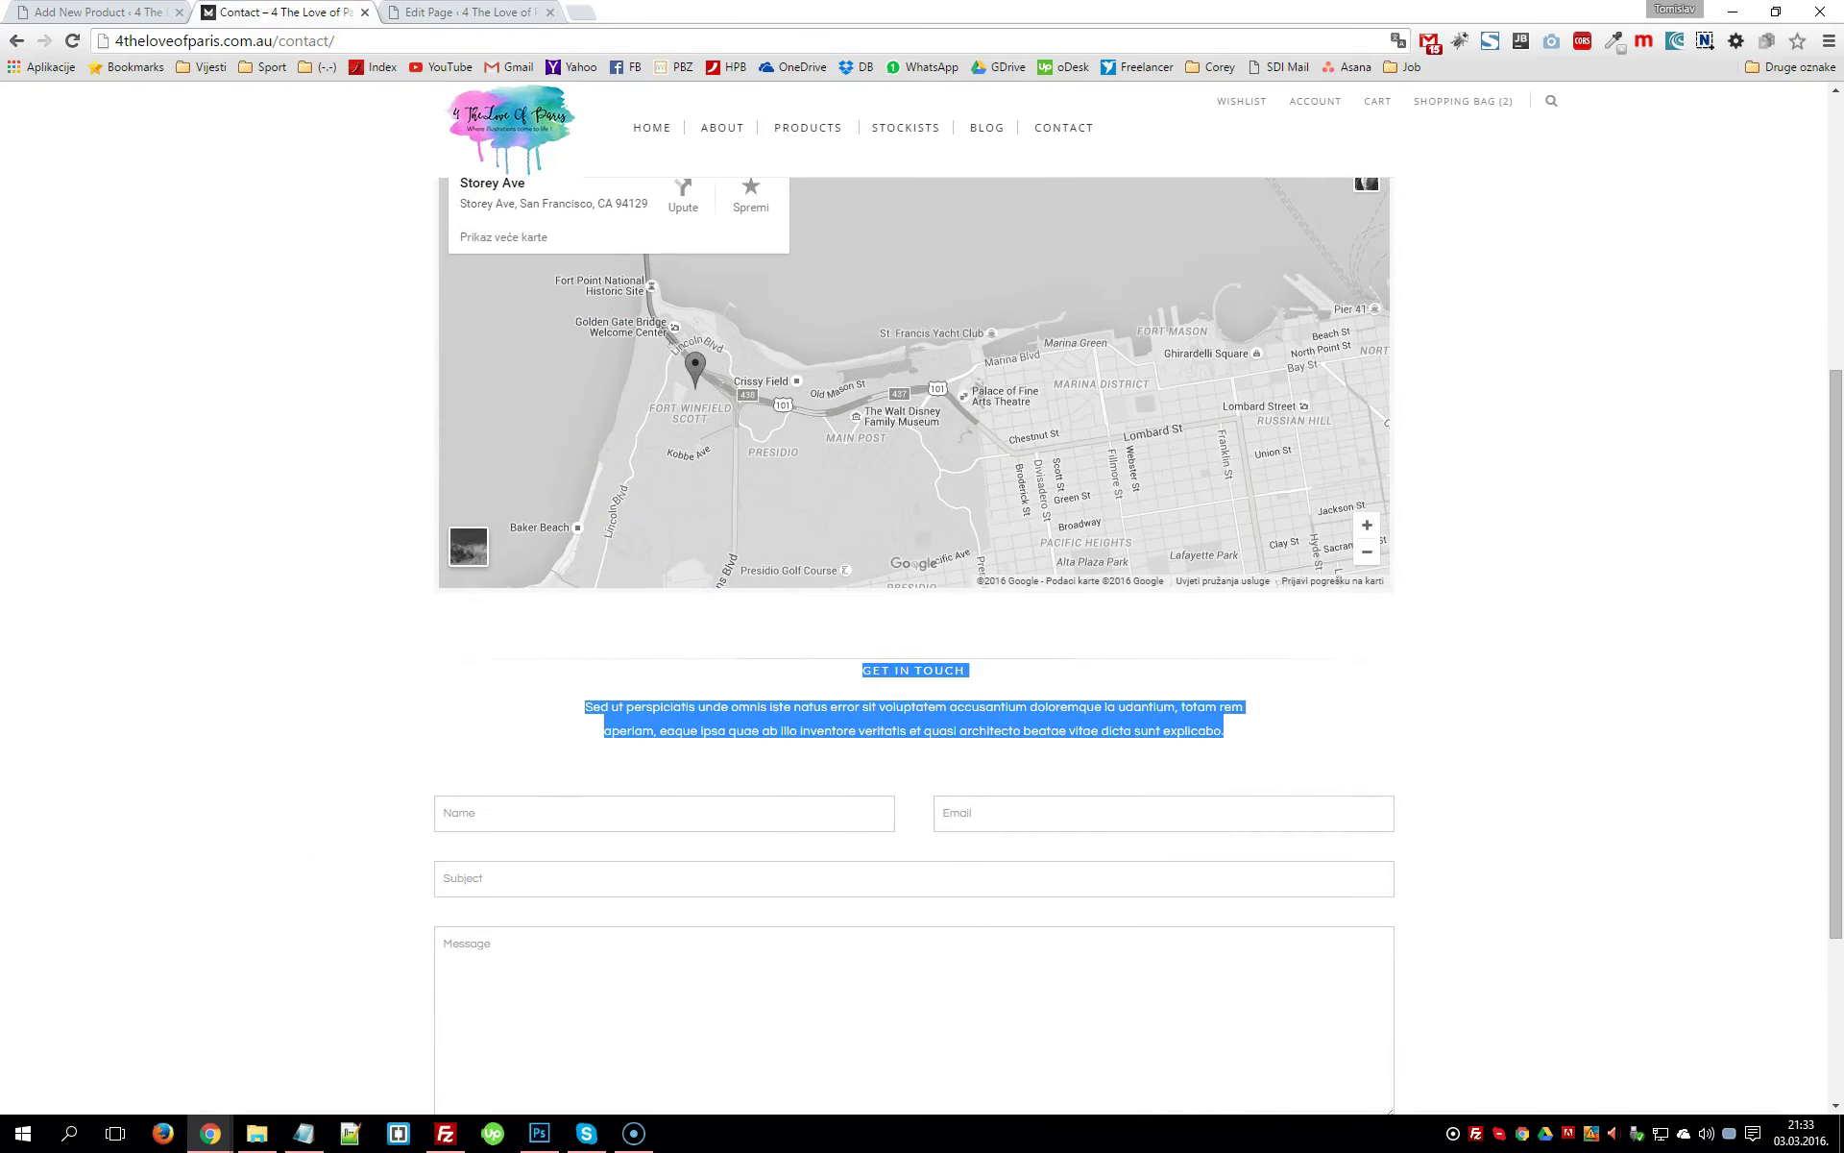
click(466, 12)
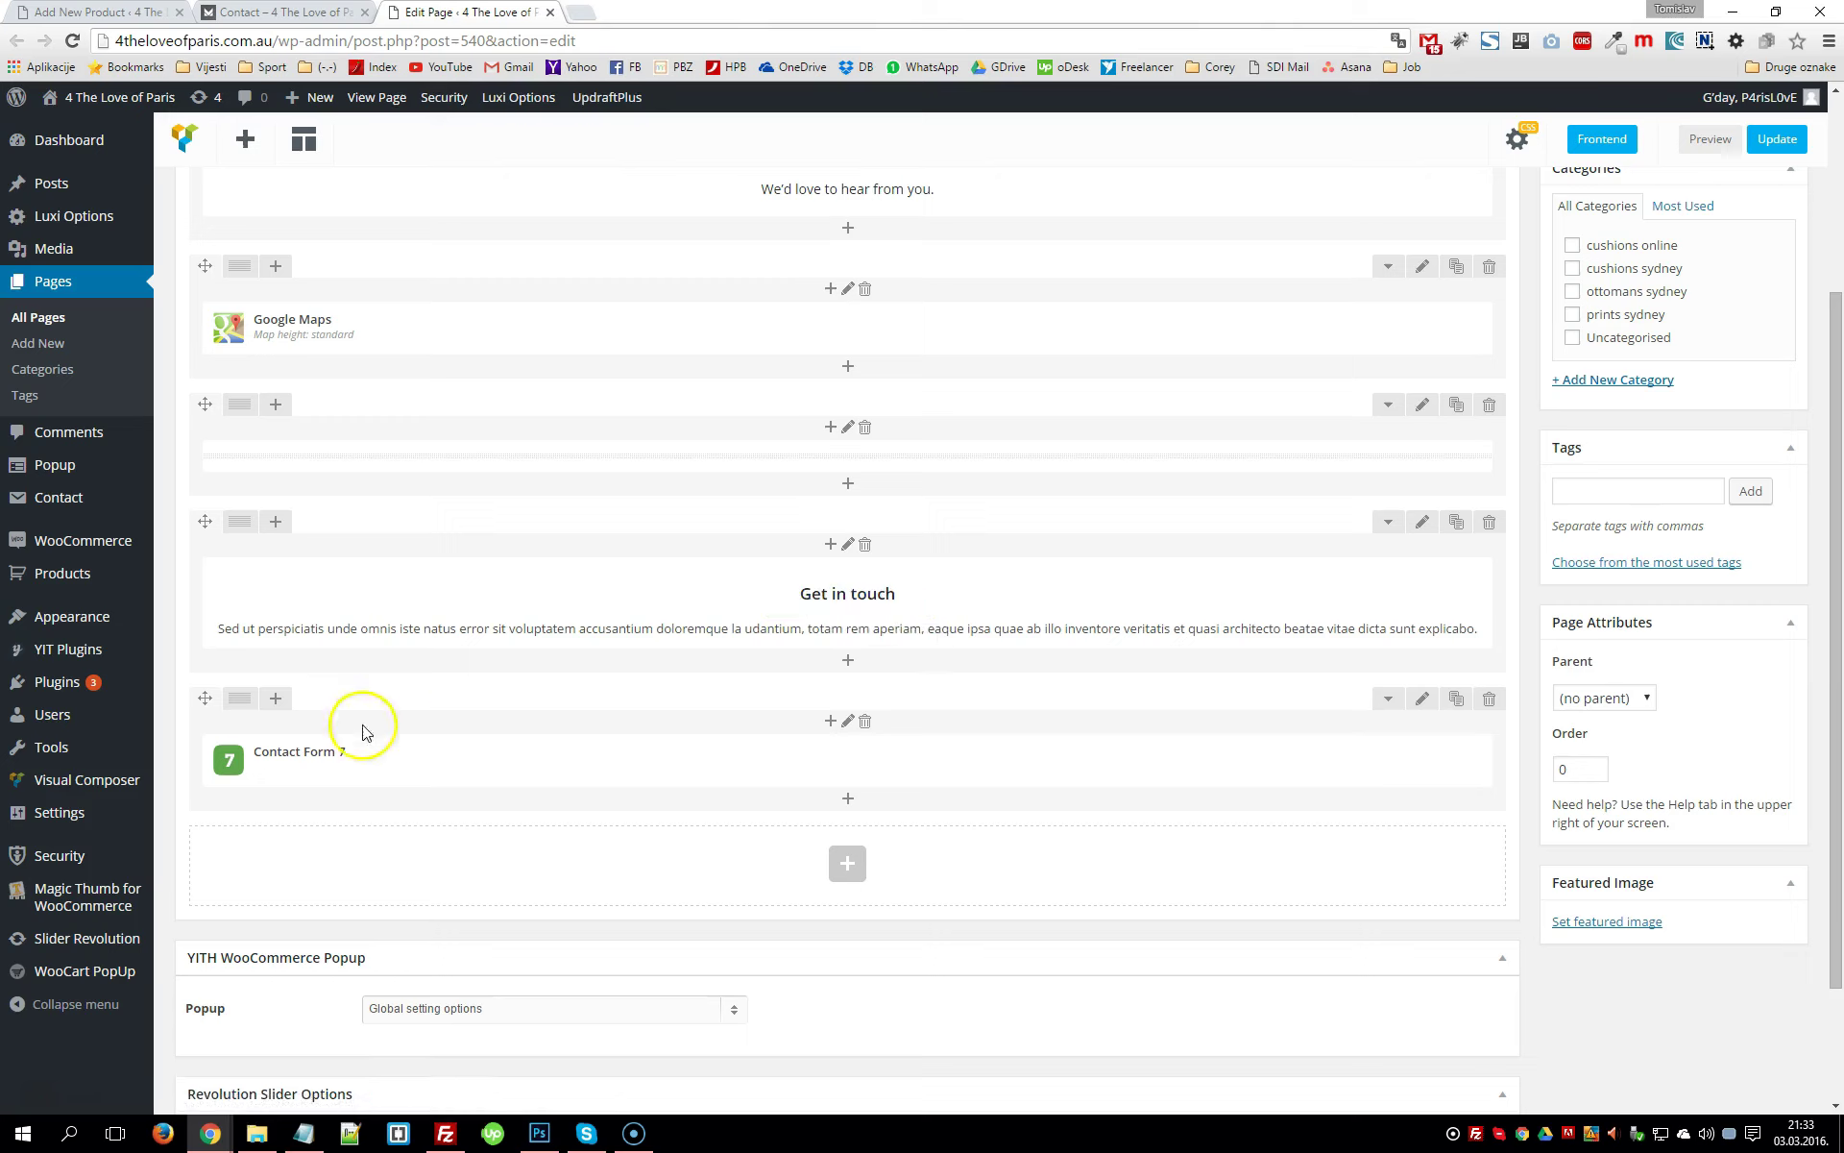
click(332, 758)
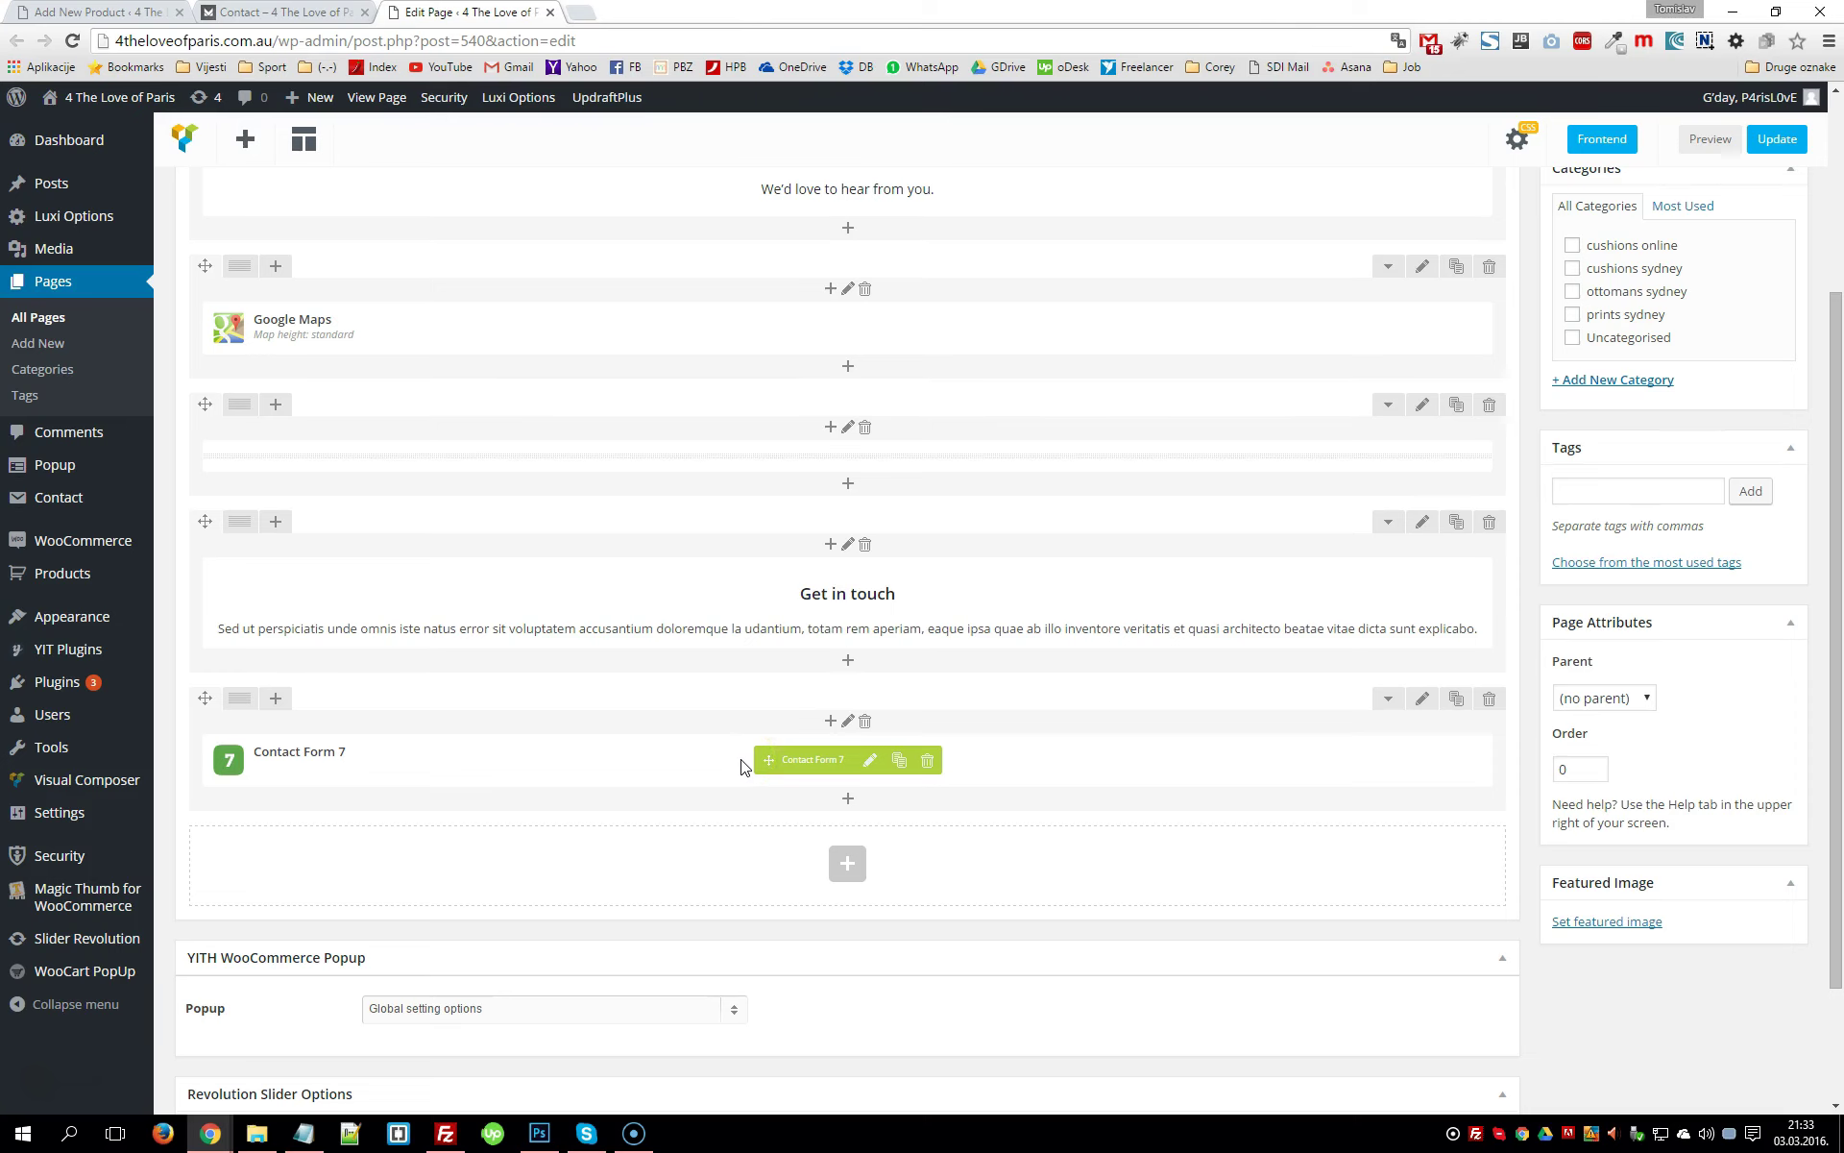
Open the Contact Forms list and look at the contact form's fields on the live Contact page
scroll(317, 672, up, 4)
mouse_move(31, 576)
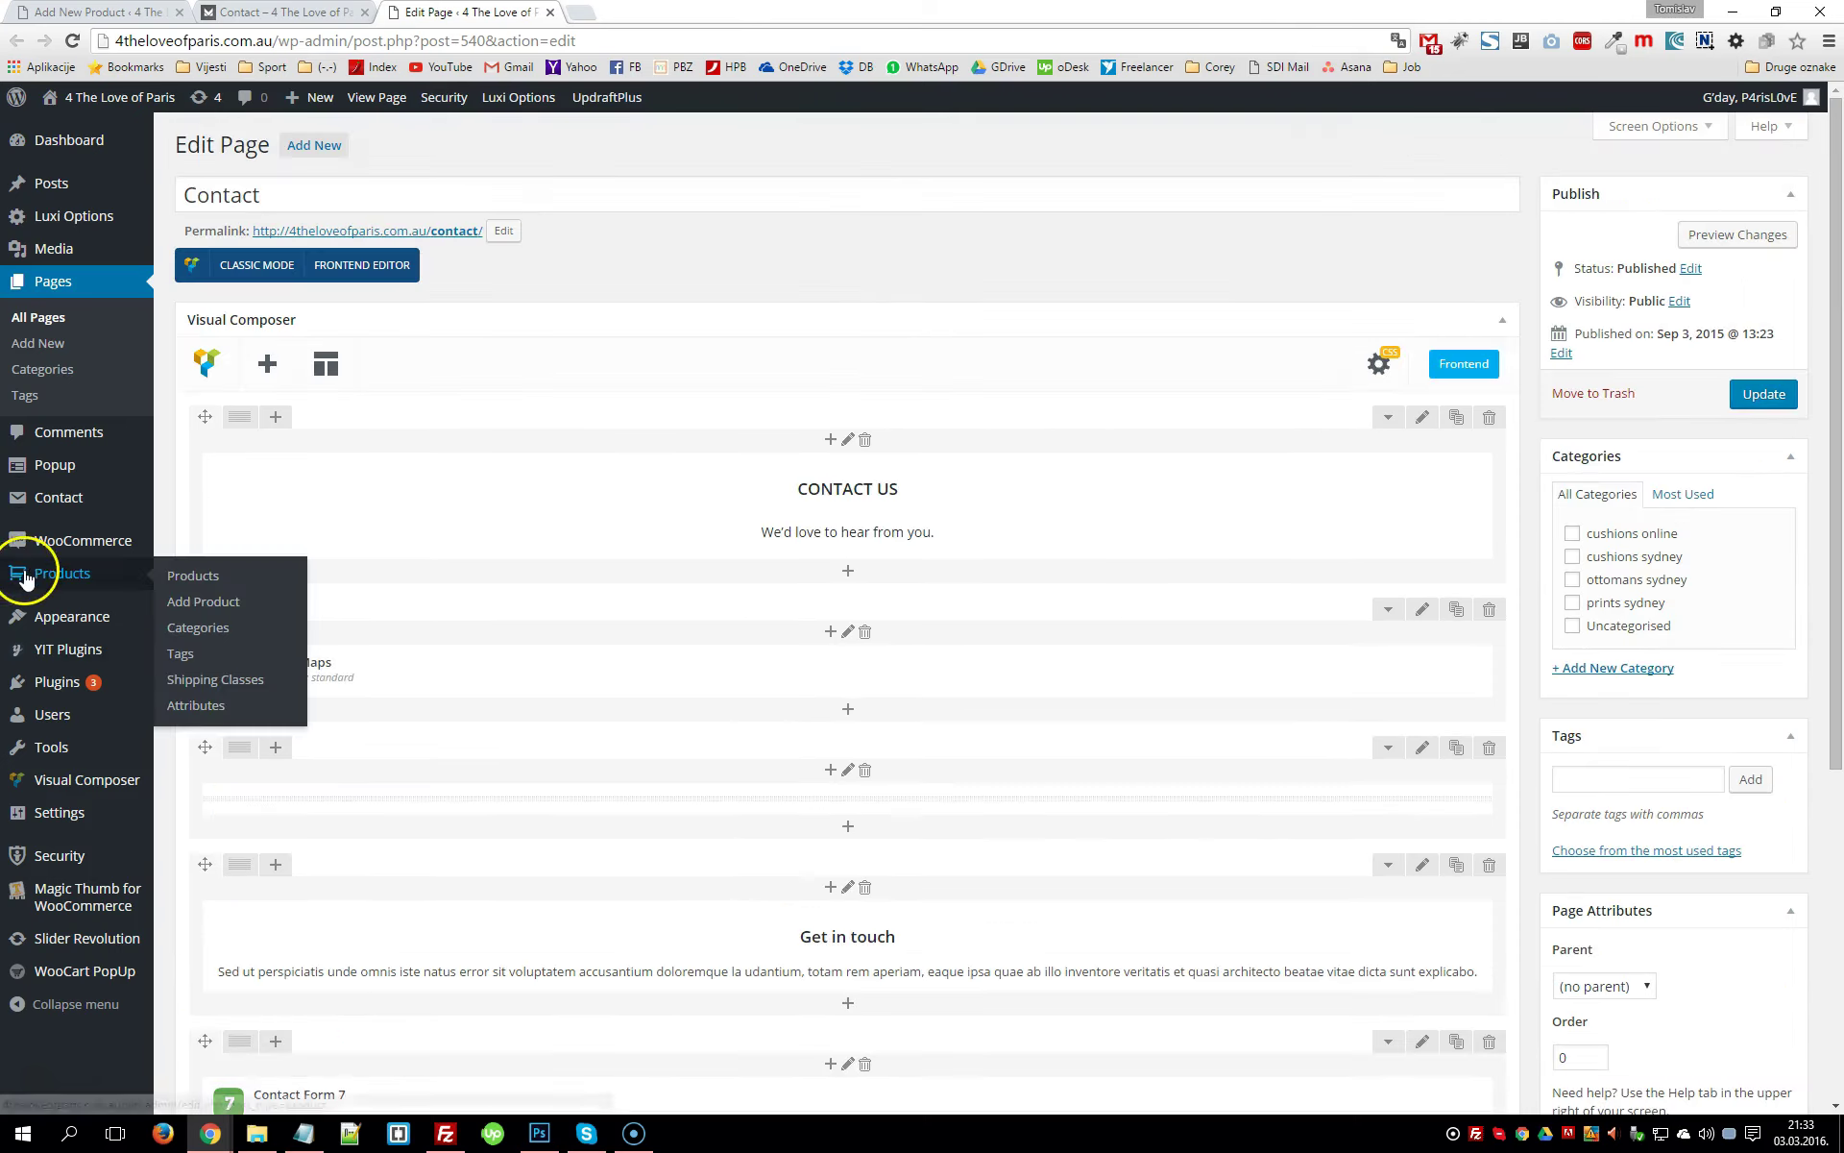
mouse_move(79, 473)
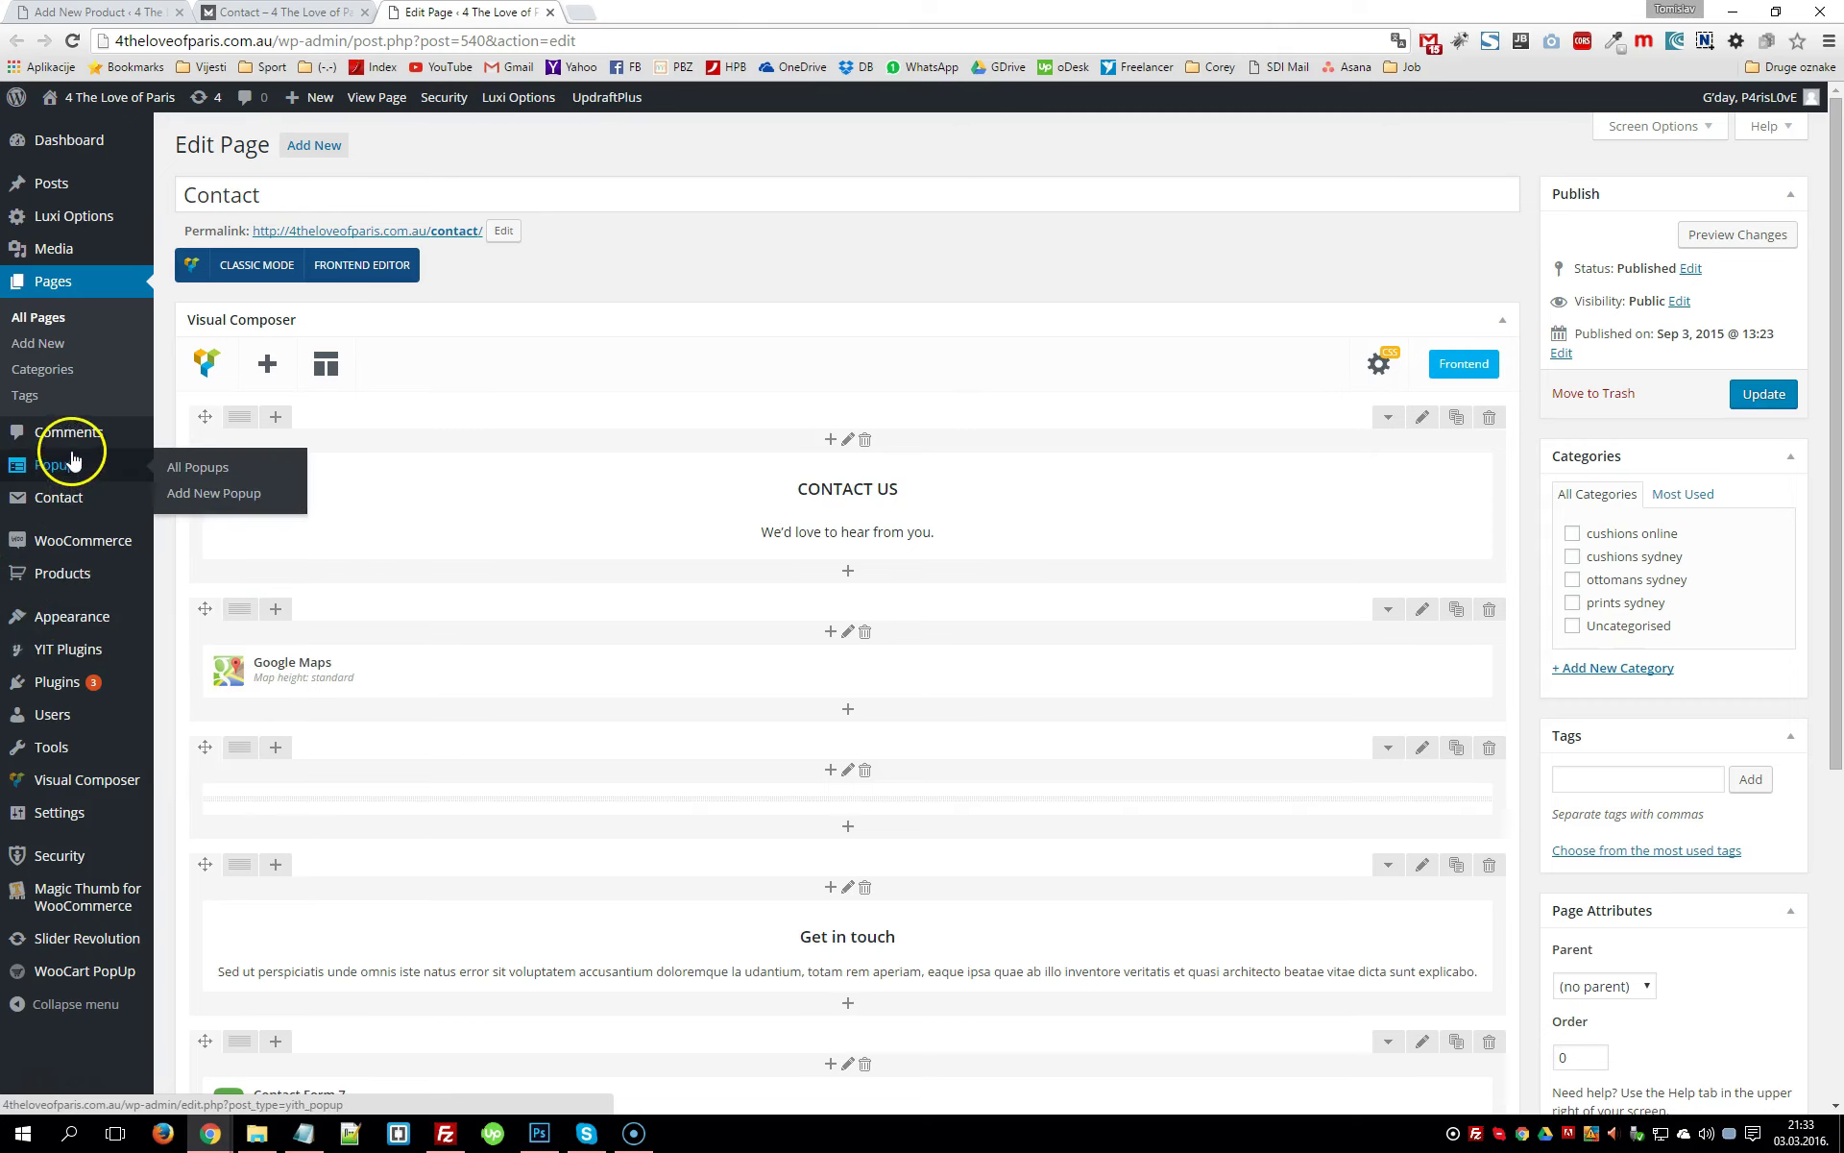
click(196, 501)
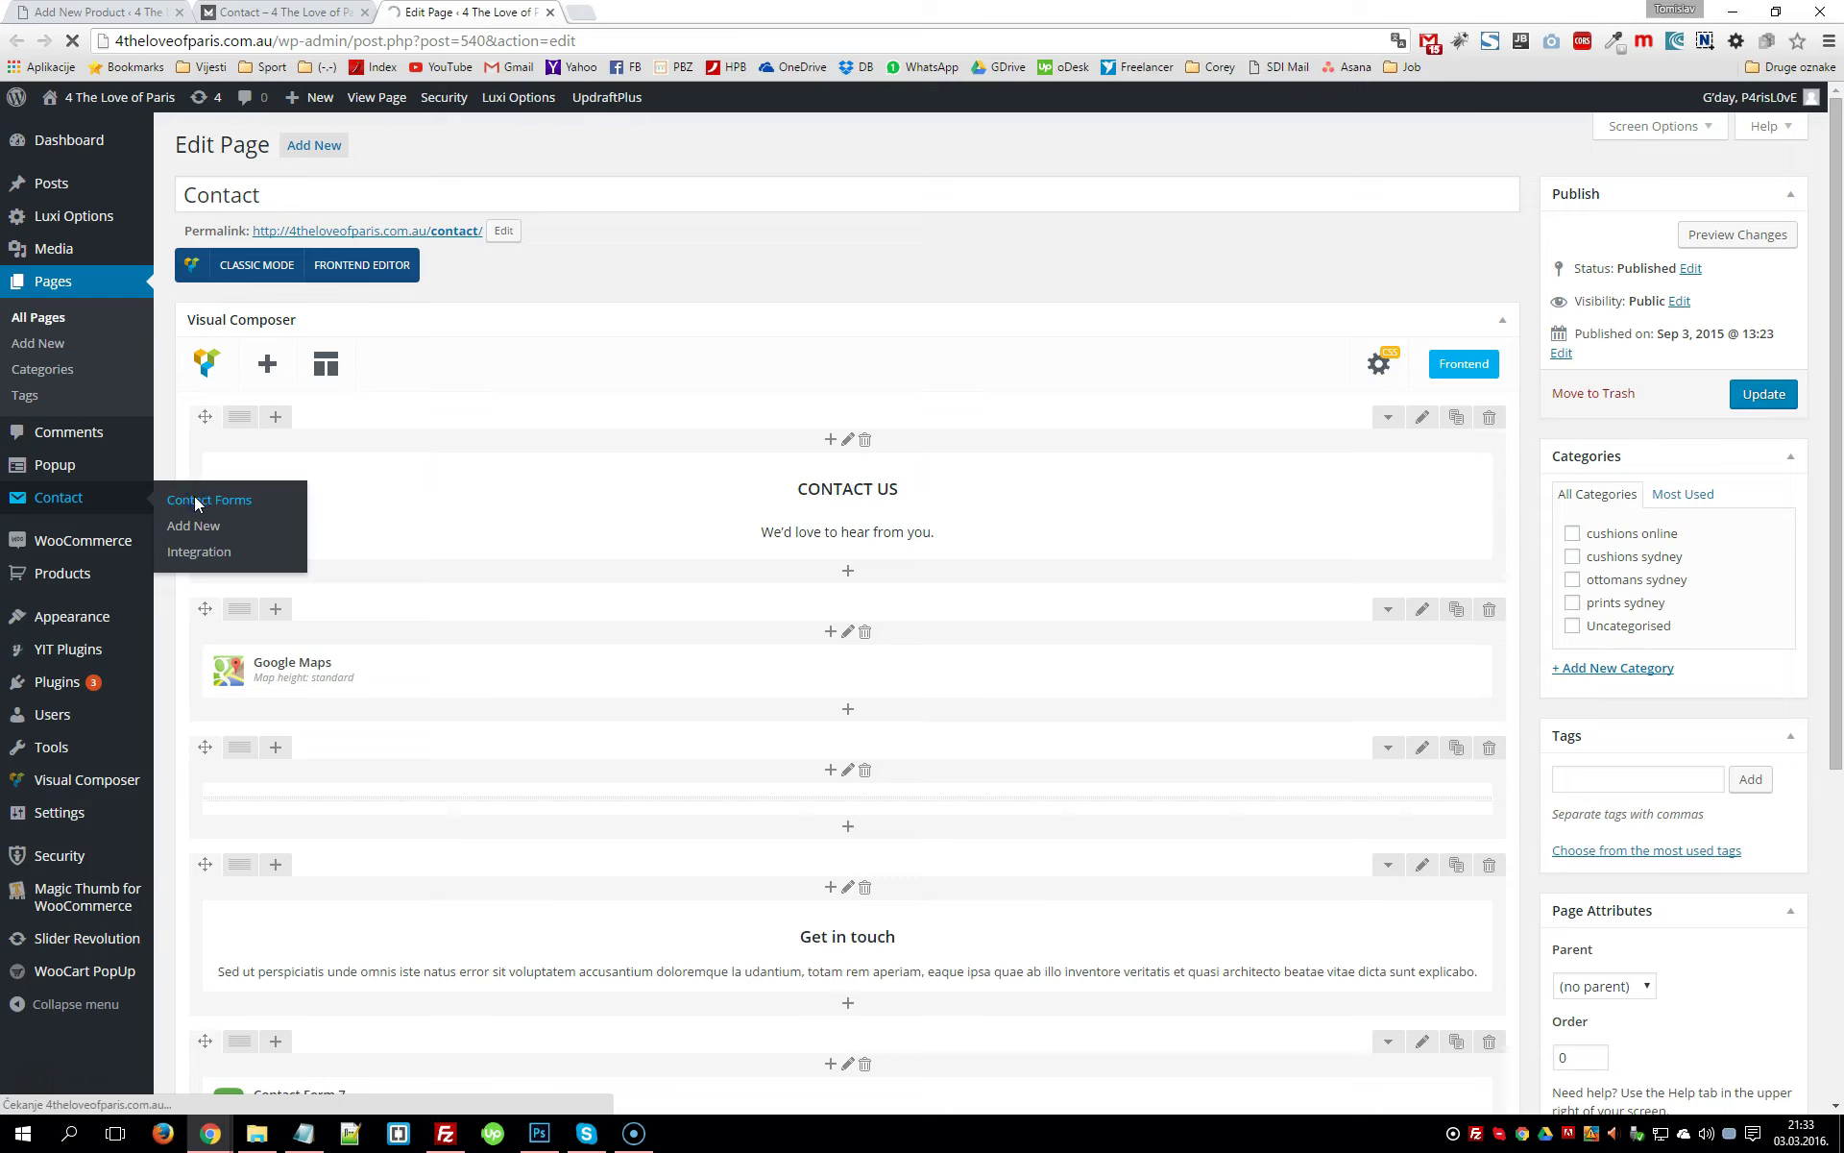
click(279, 15)
scroll(835, 762, down, 3)
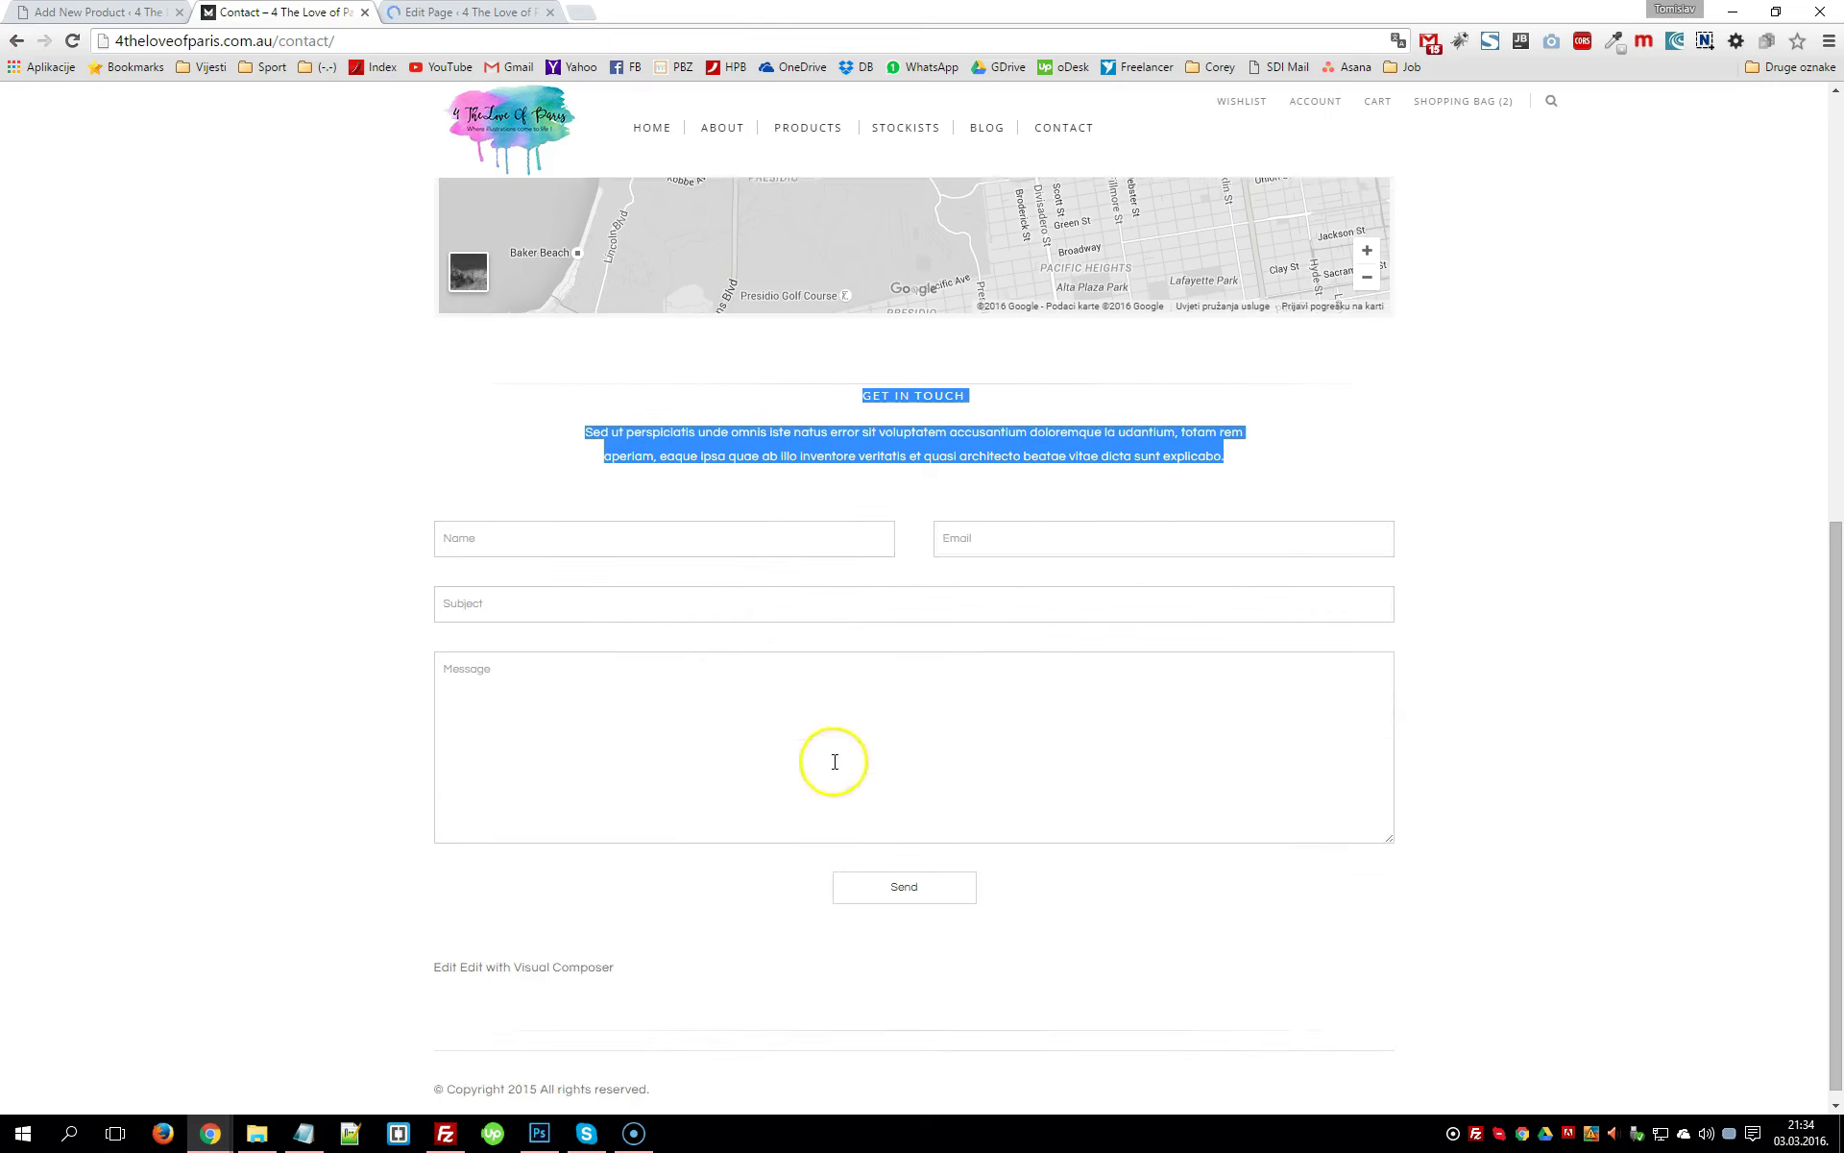
click(432, 12)
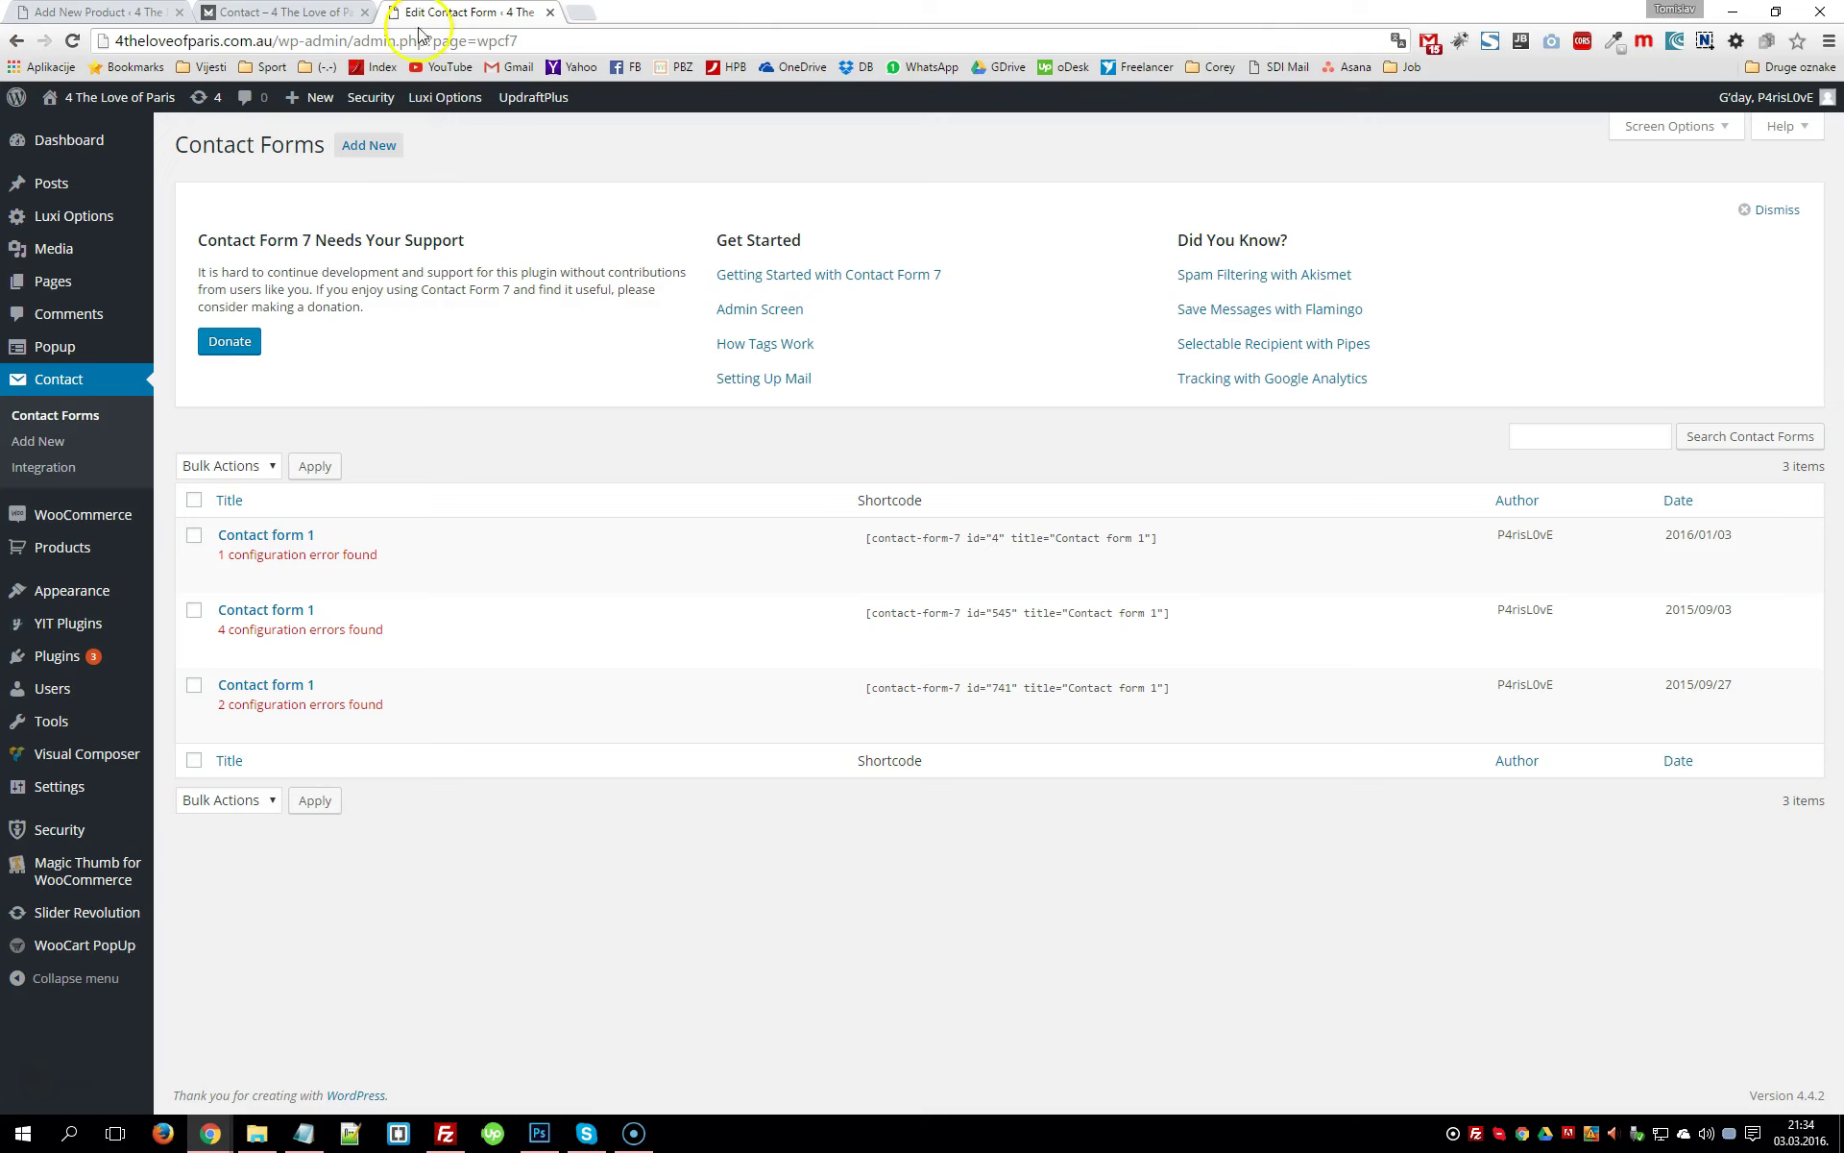
Open the list of all blog posts in the admin area
mouse_move(72, 185)
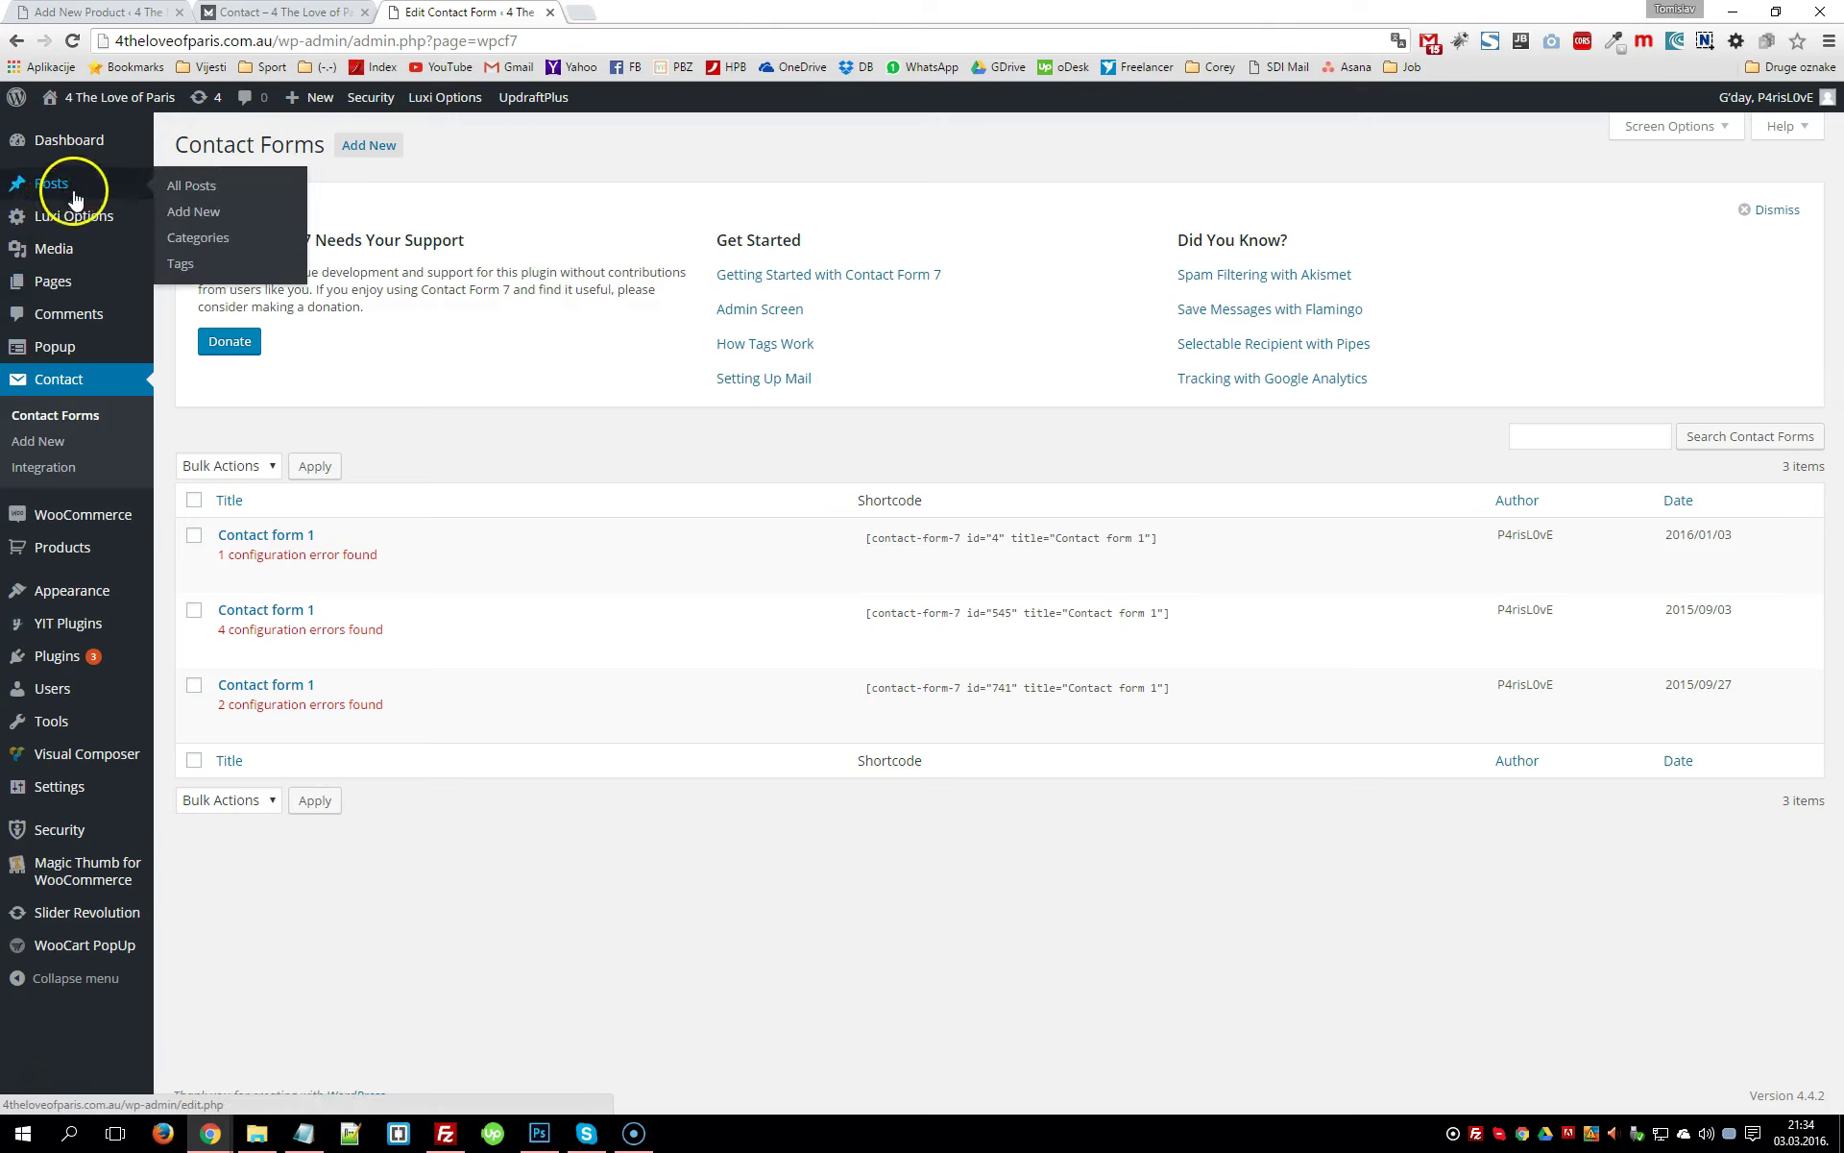
click(208, 187)
click(206, 213)
Open the home page on the live site and look at its Secret Garden slider
click(288, 13)
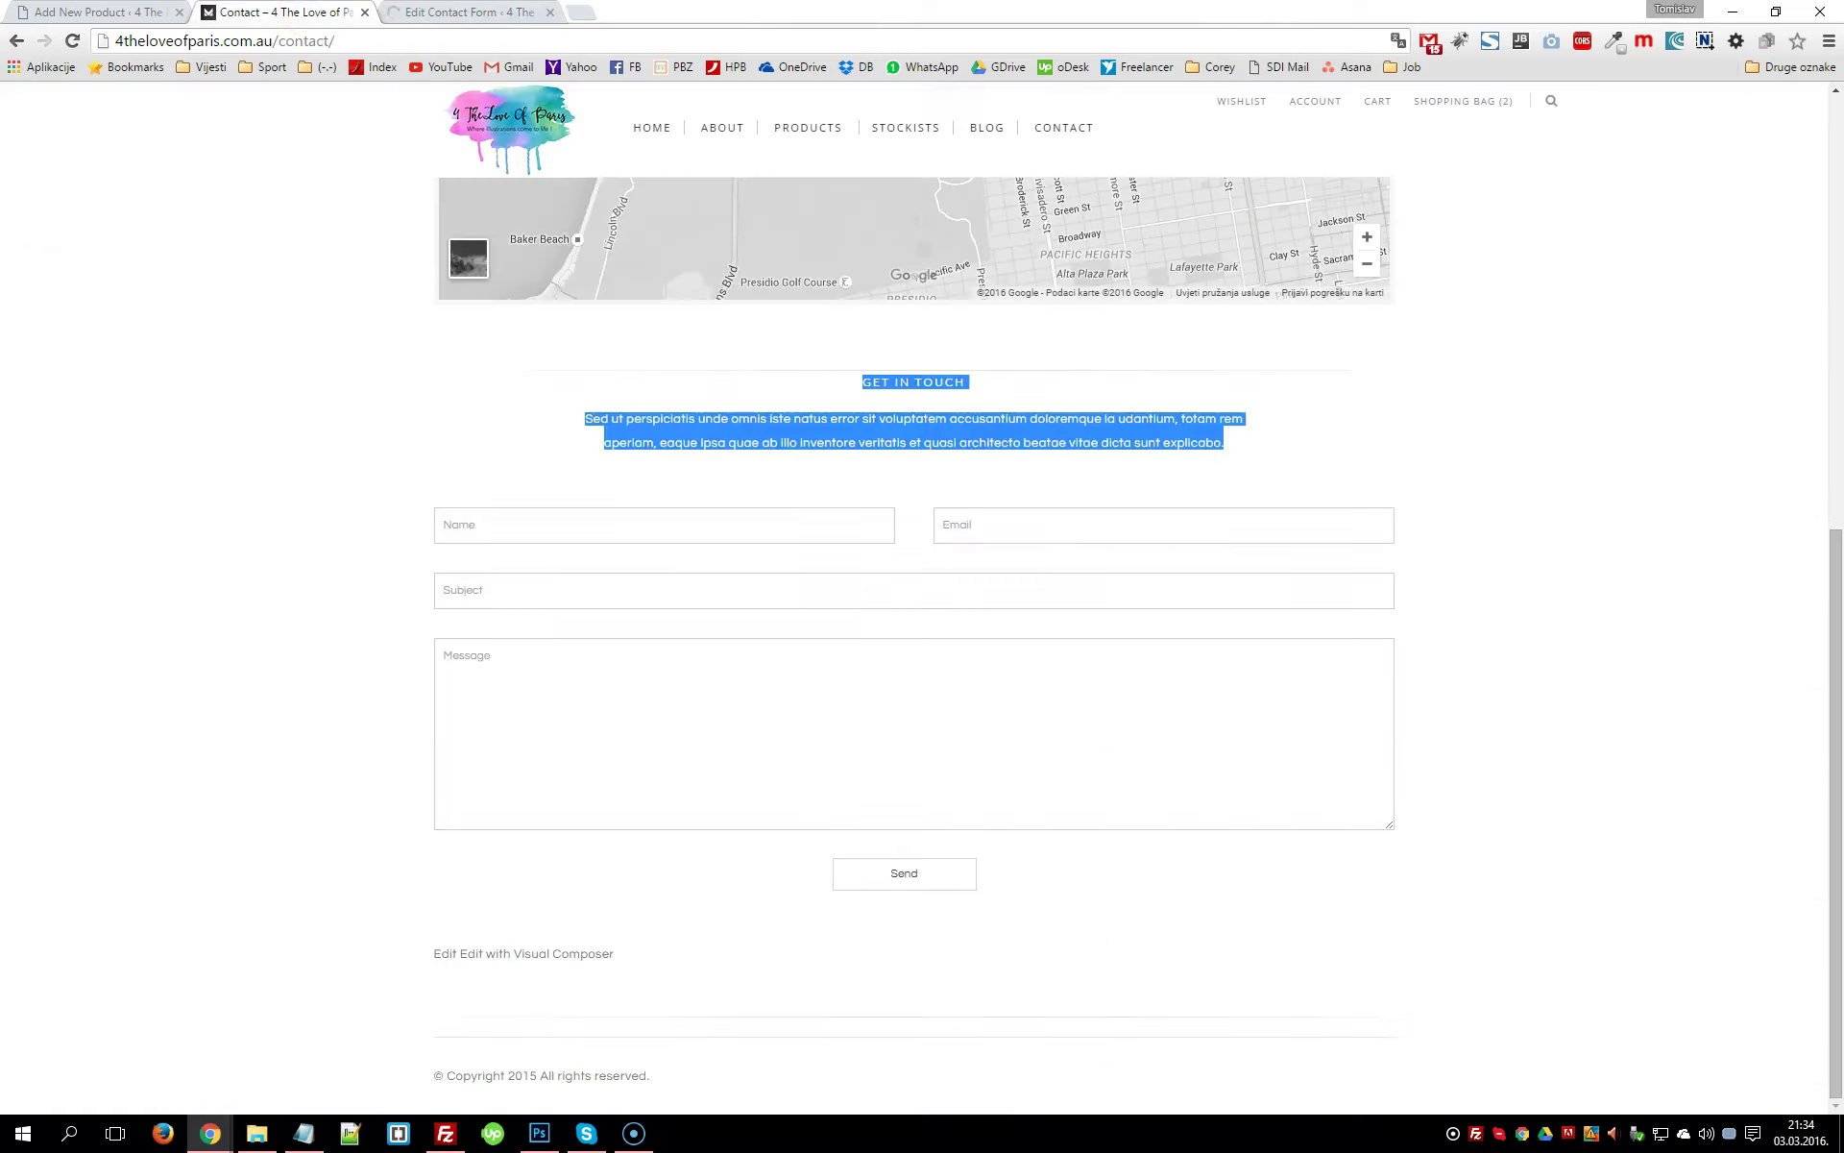
scroll(846, 635, up, 6)
scroll(846, 635, up, 2)
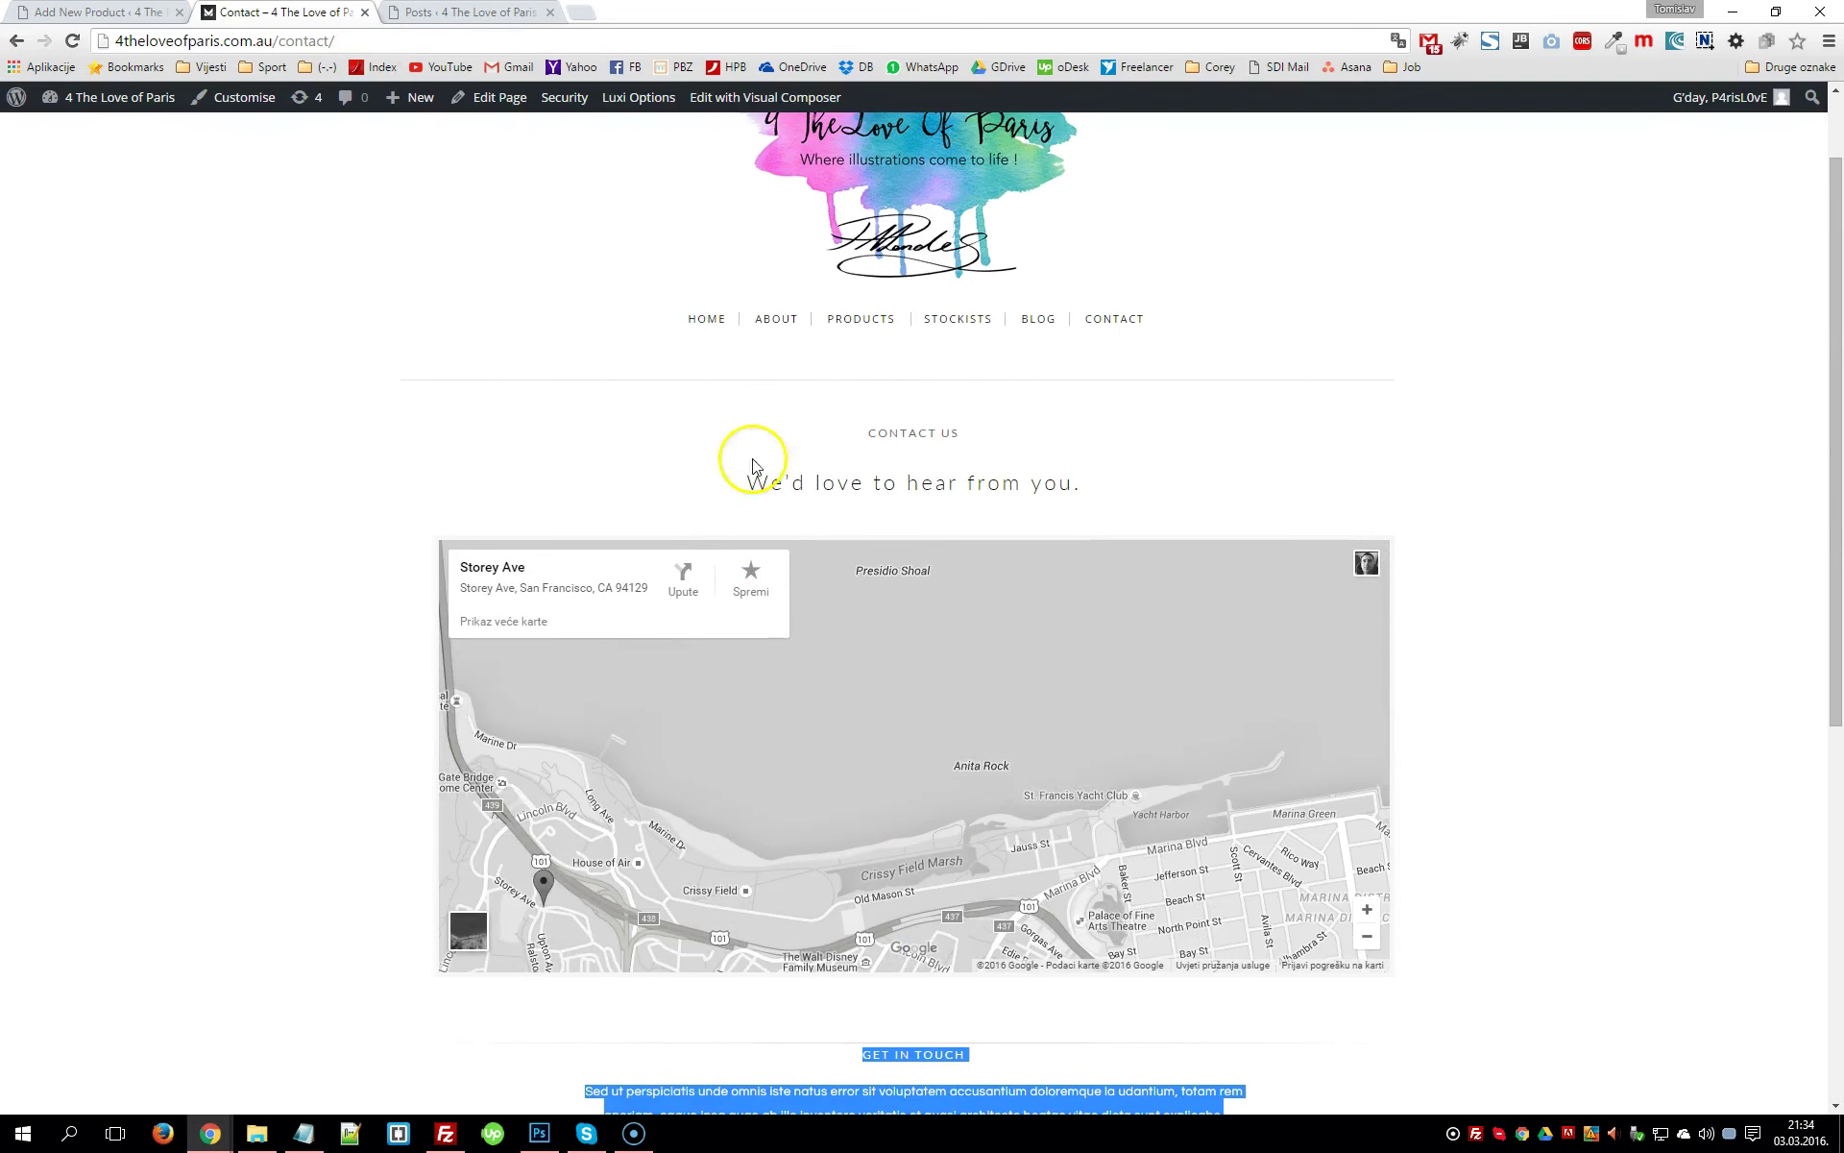
click(710, 320)
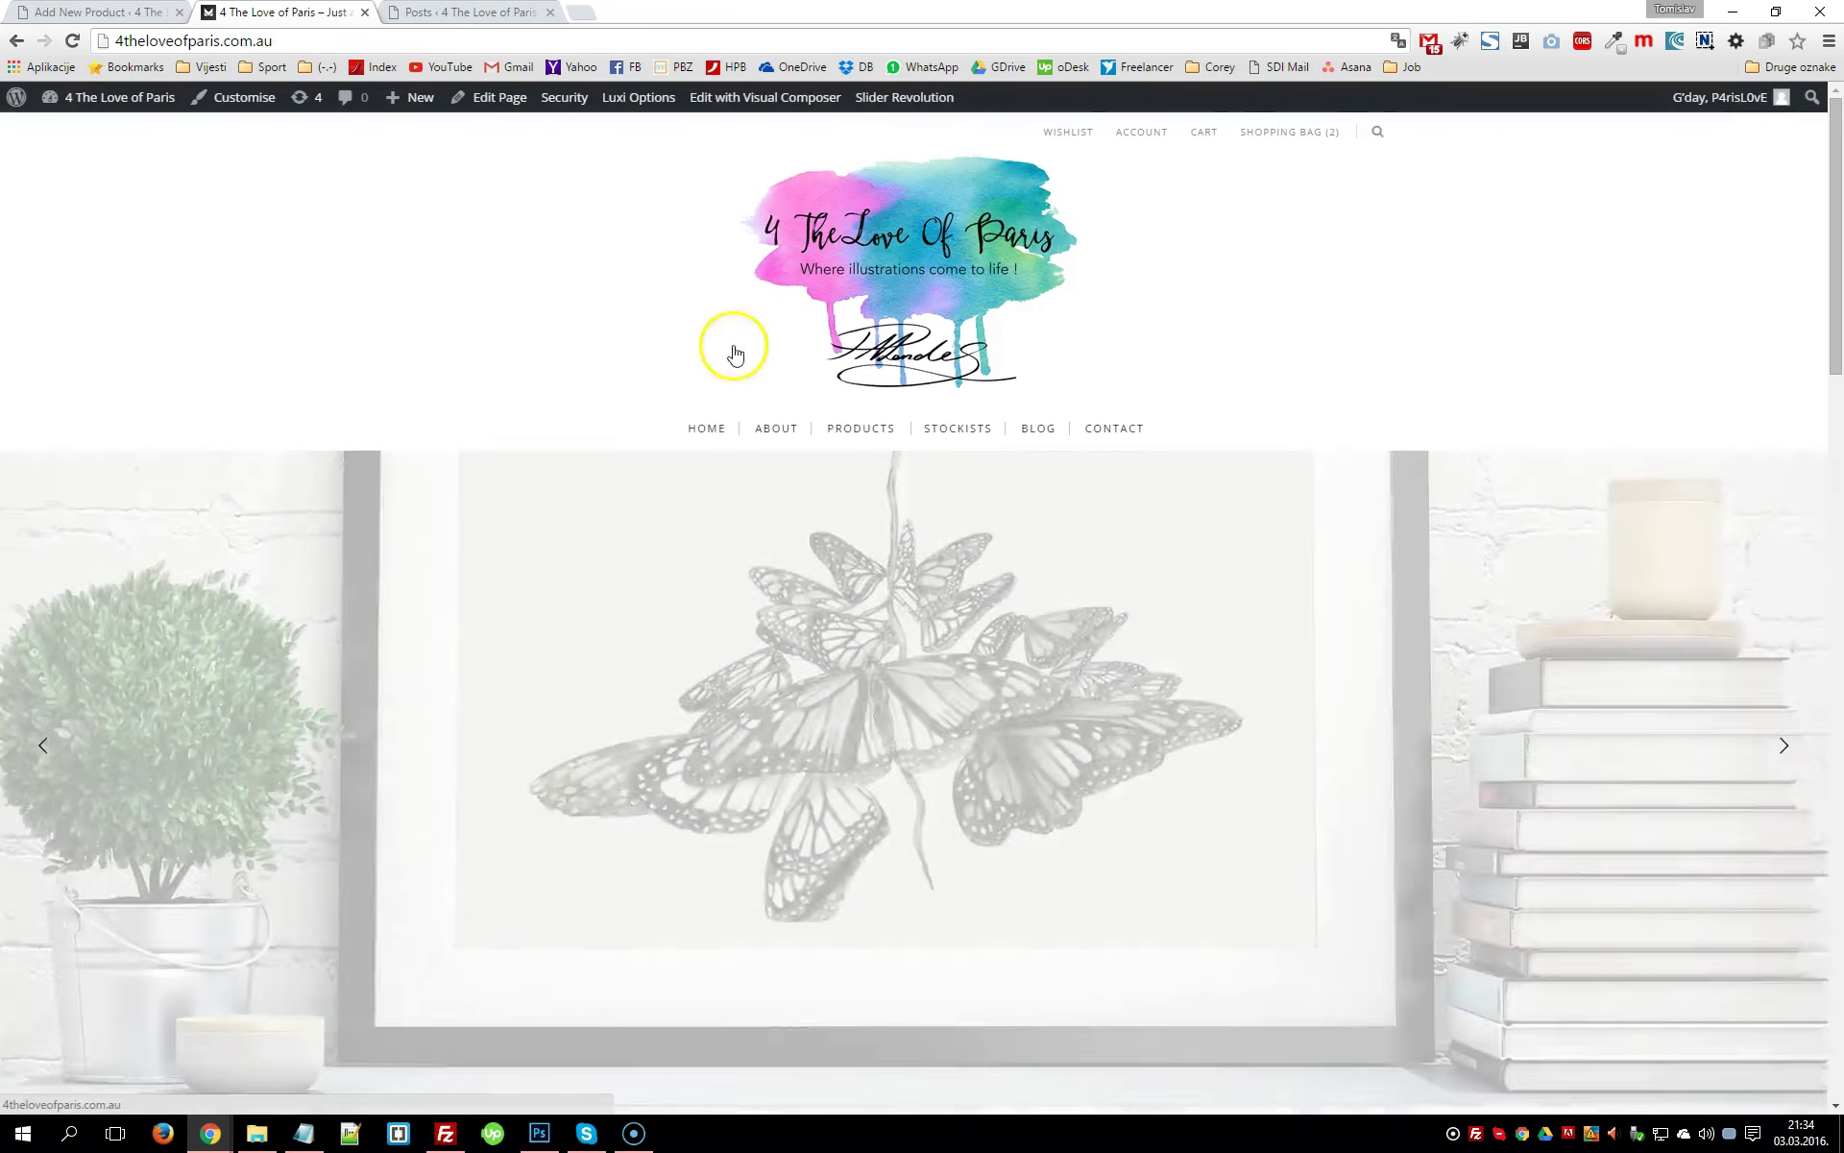
scroll(897, 486, down, 3)
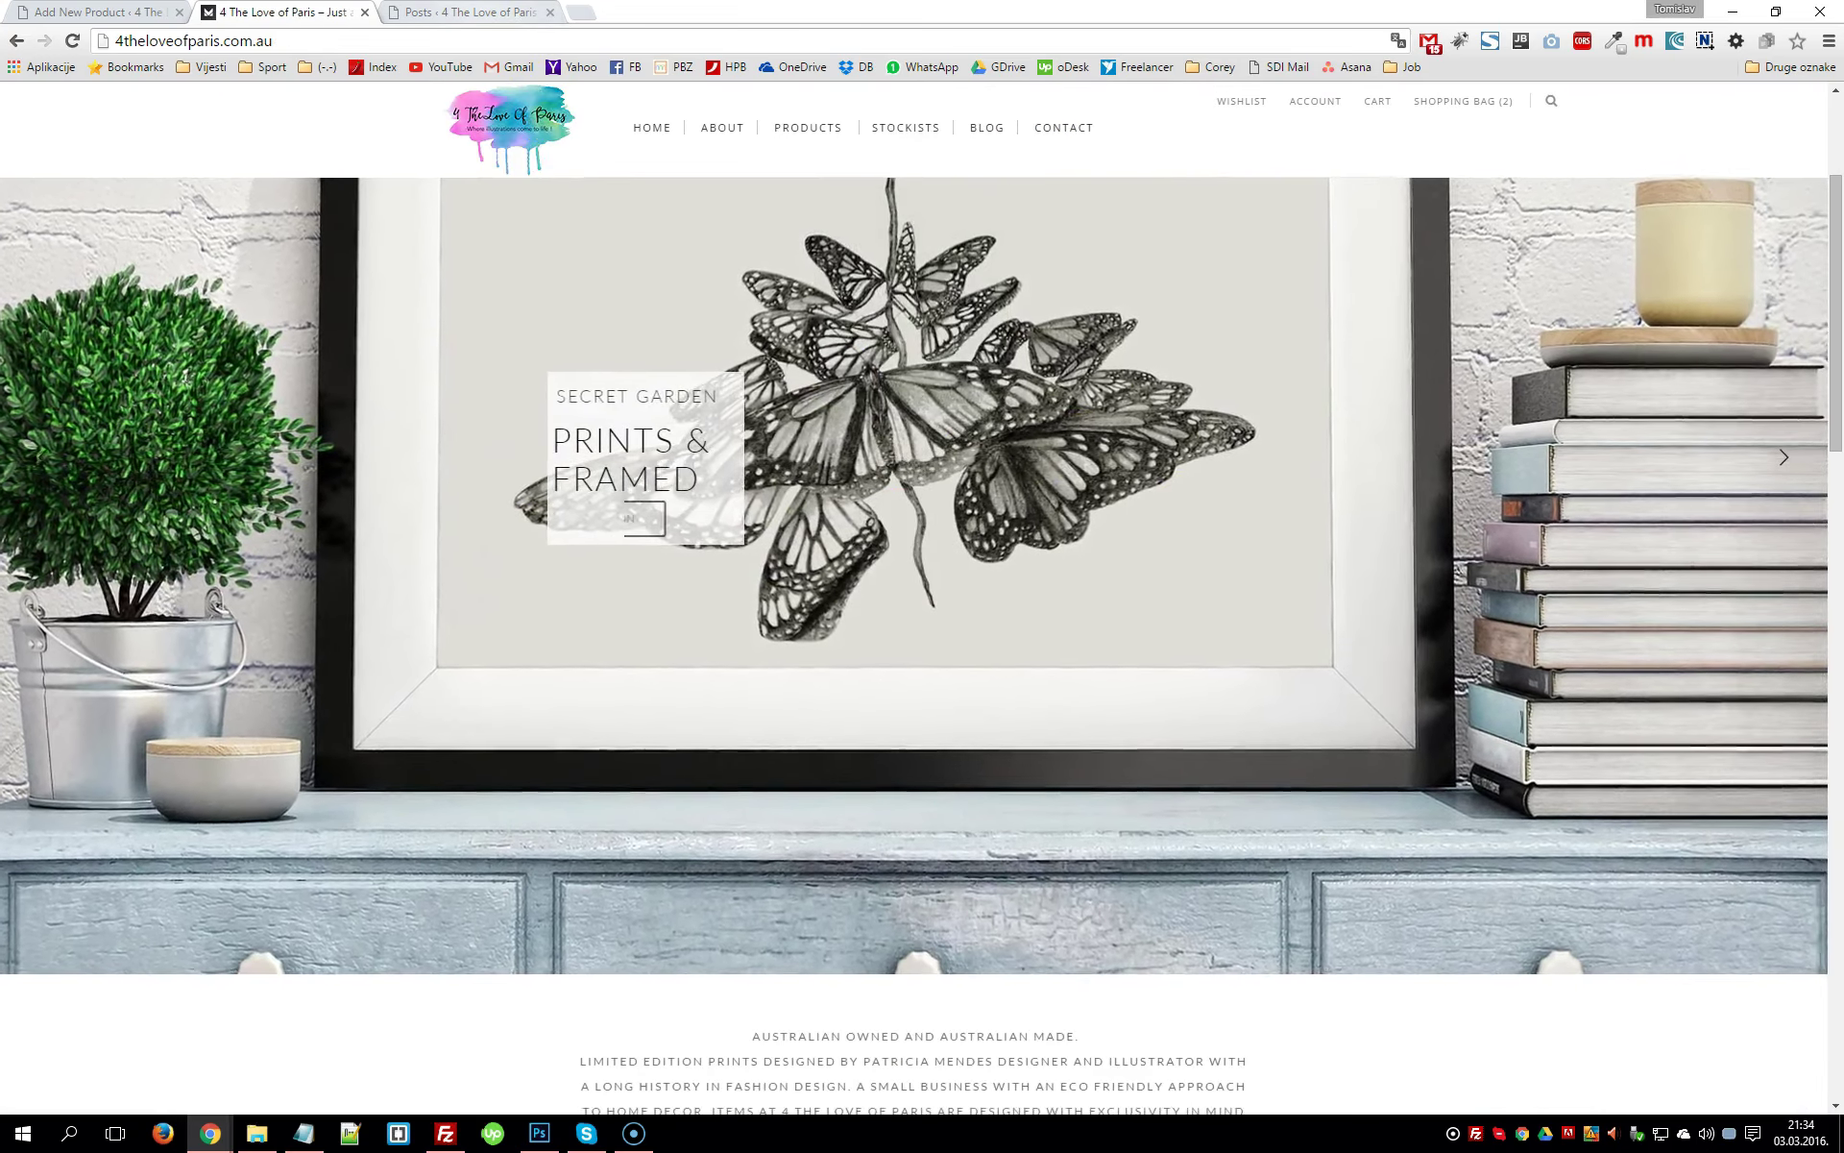
Open the Home Slider in the Slider Revolution slide editor
key(ctrl+Tab)
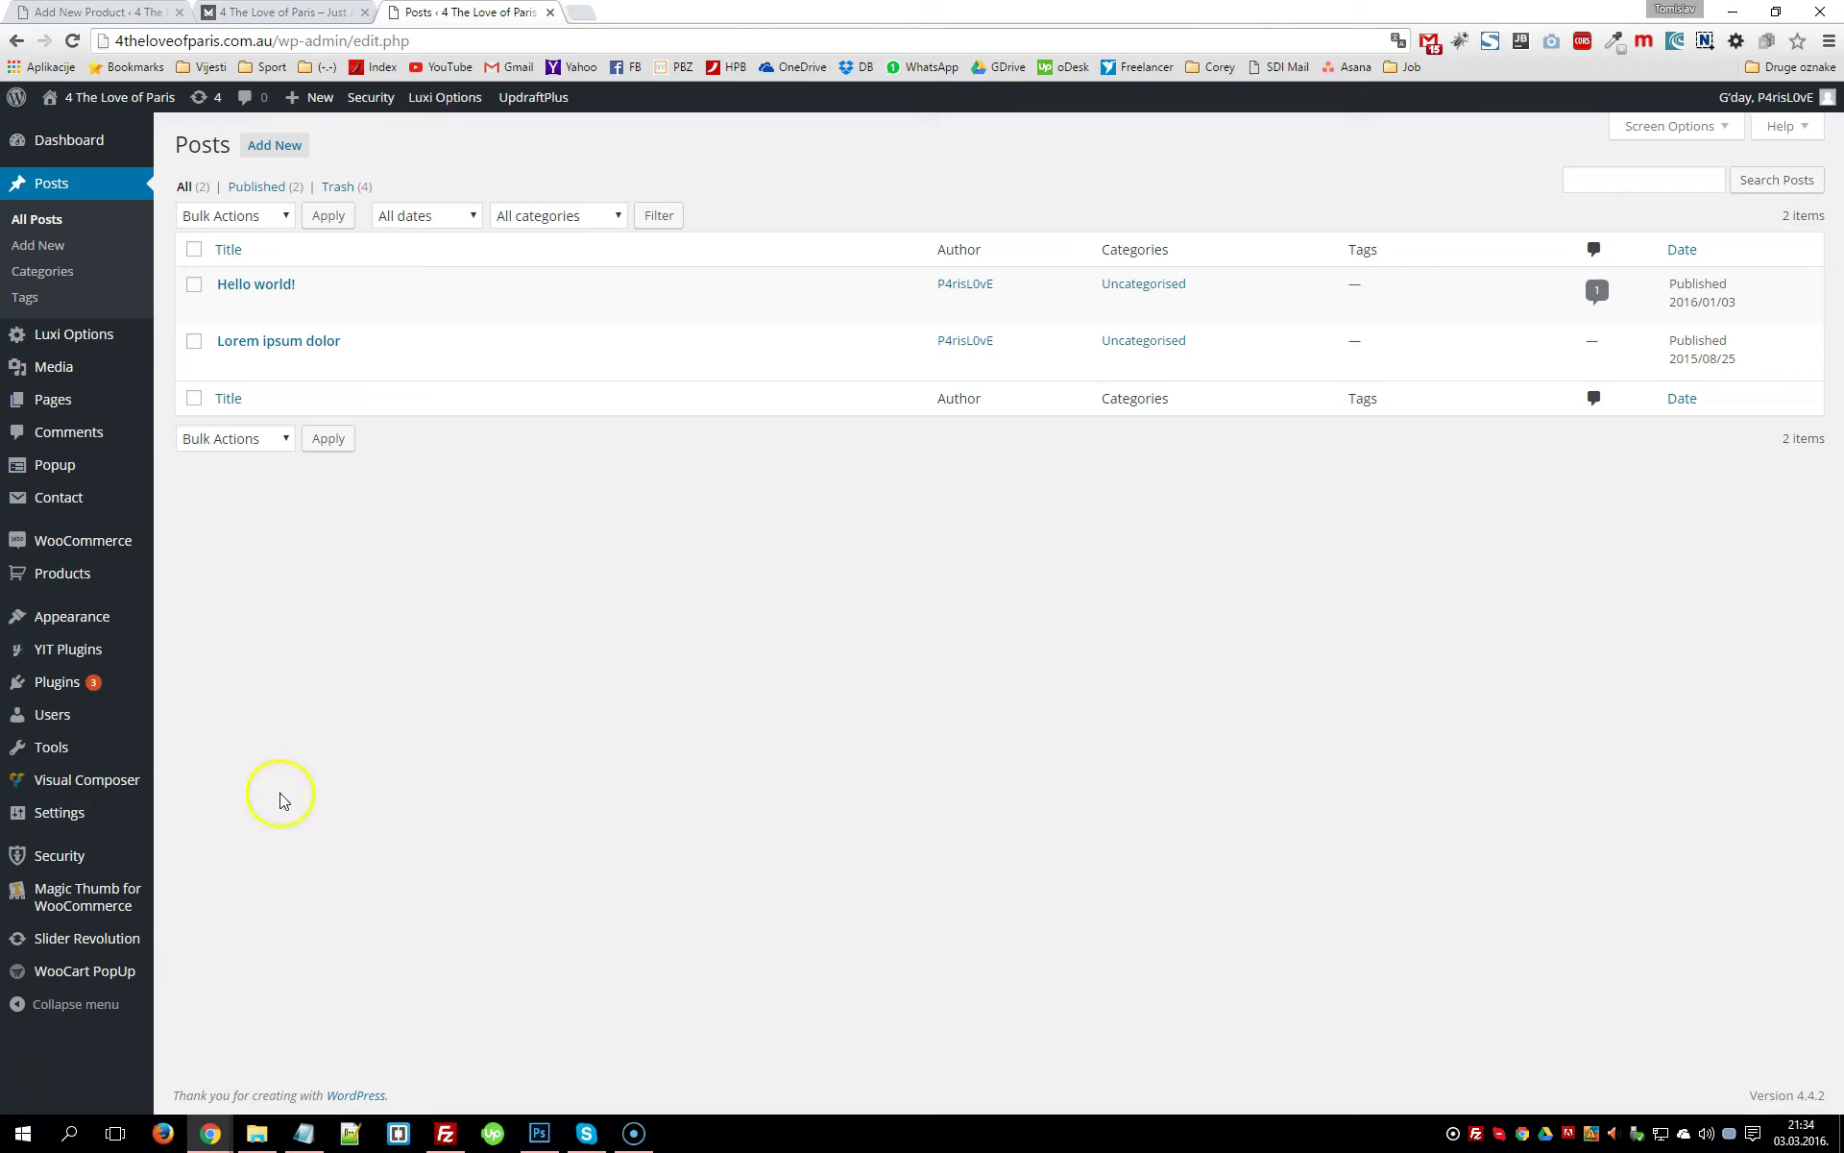
mouse_move(110, 934)
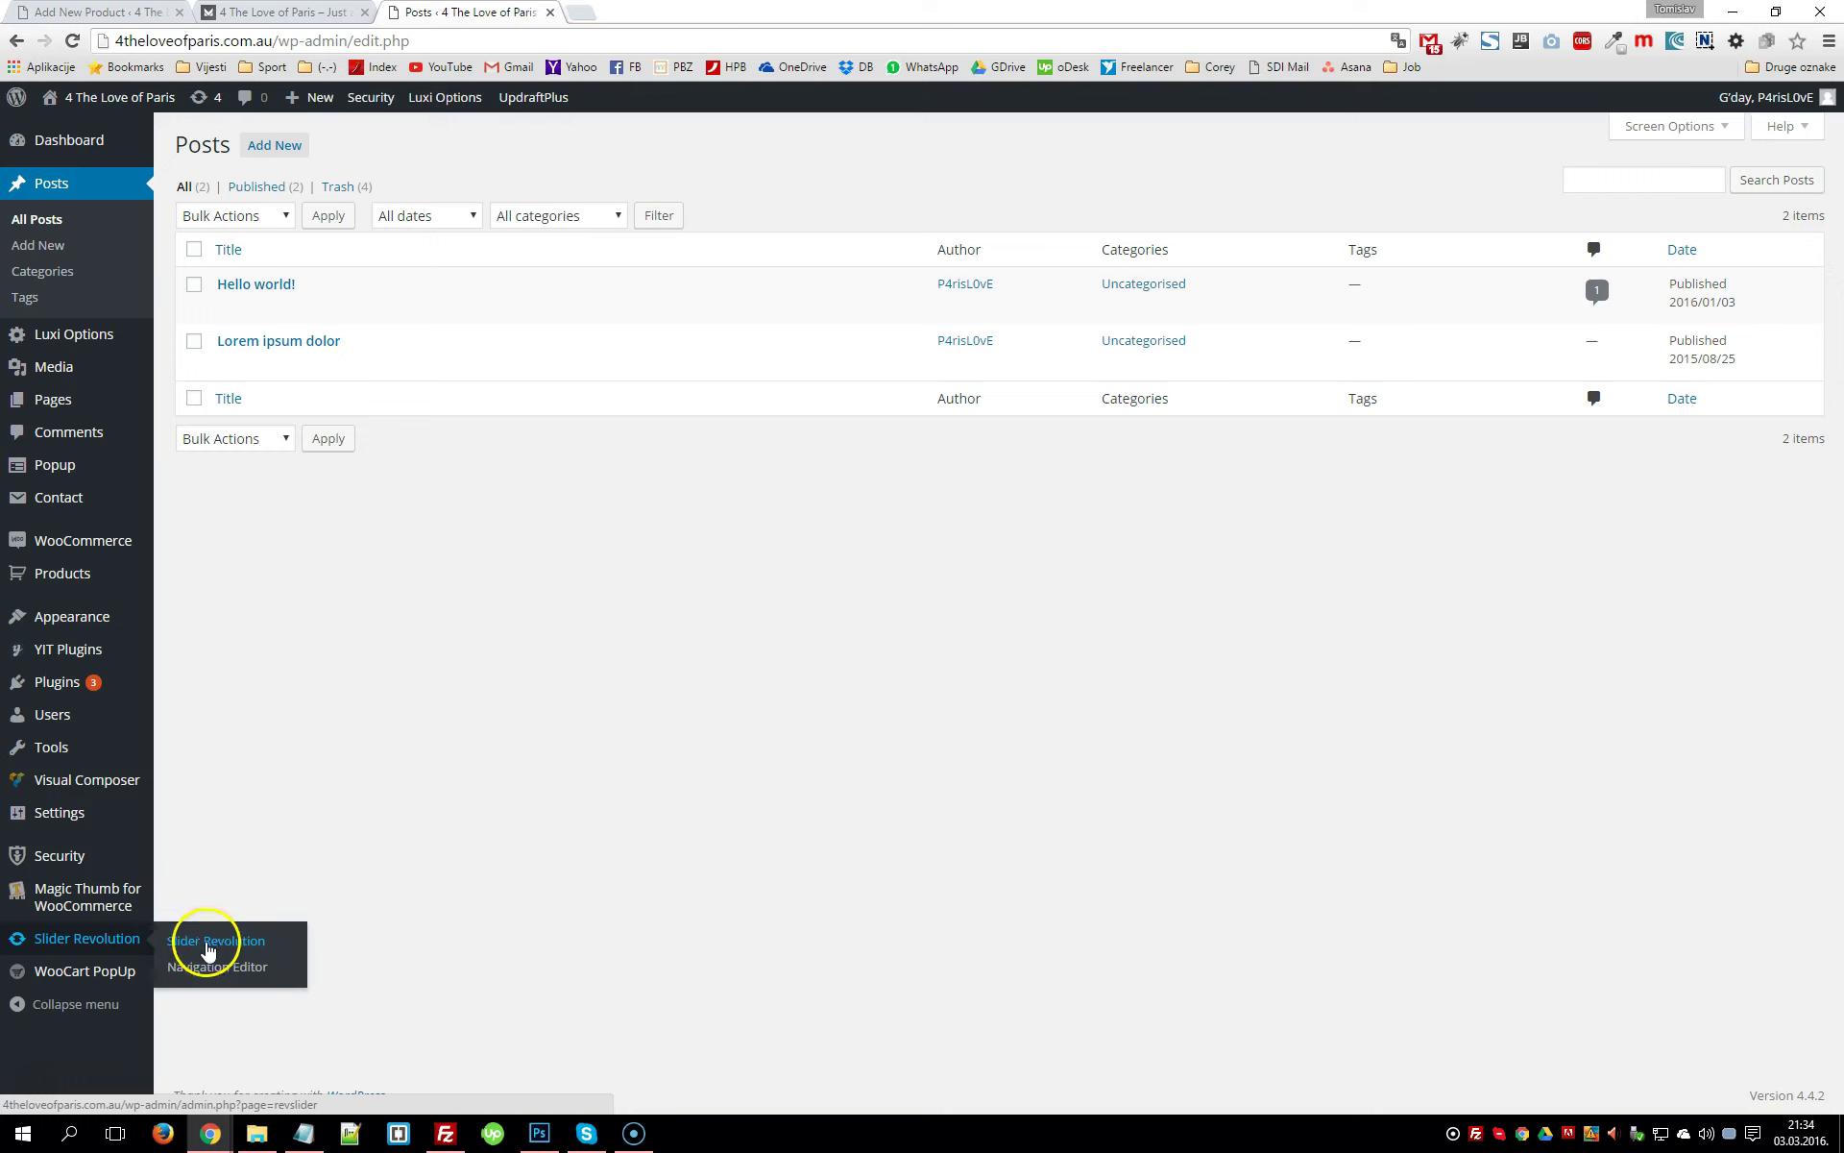
click(208, 950)
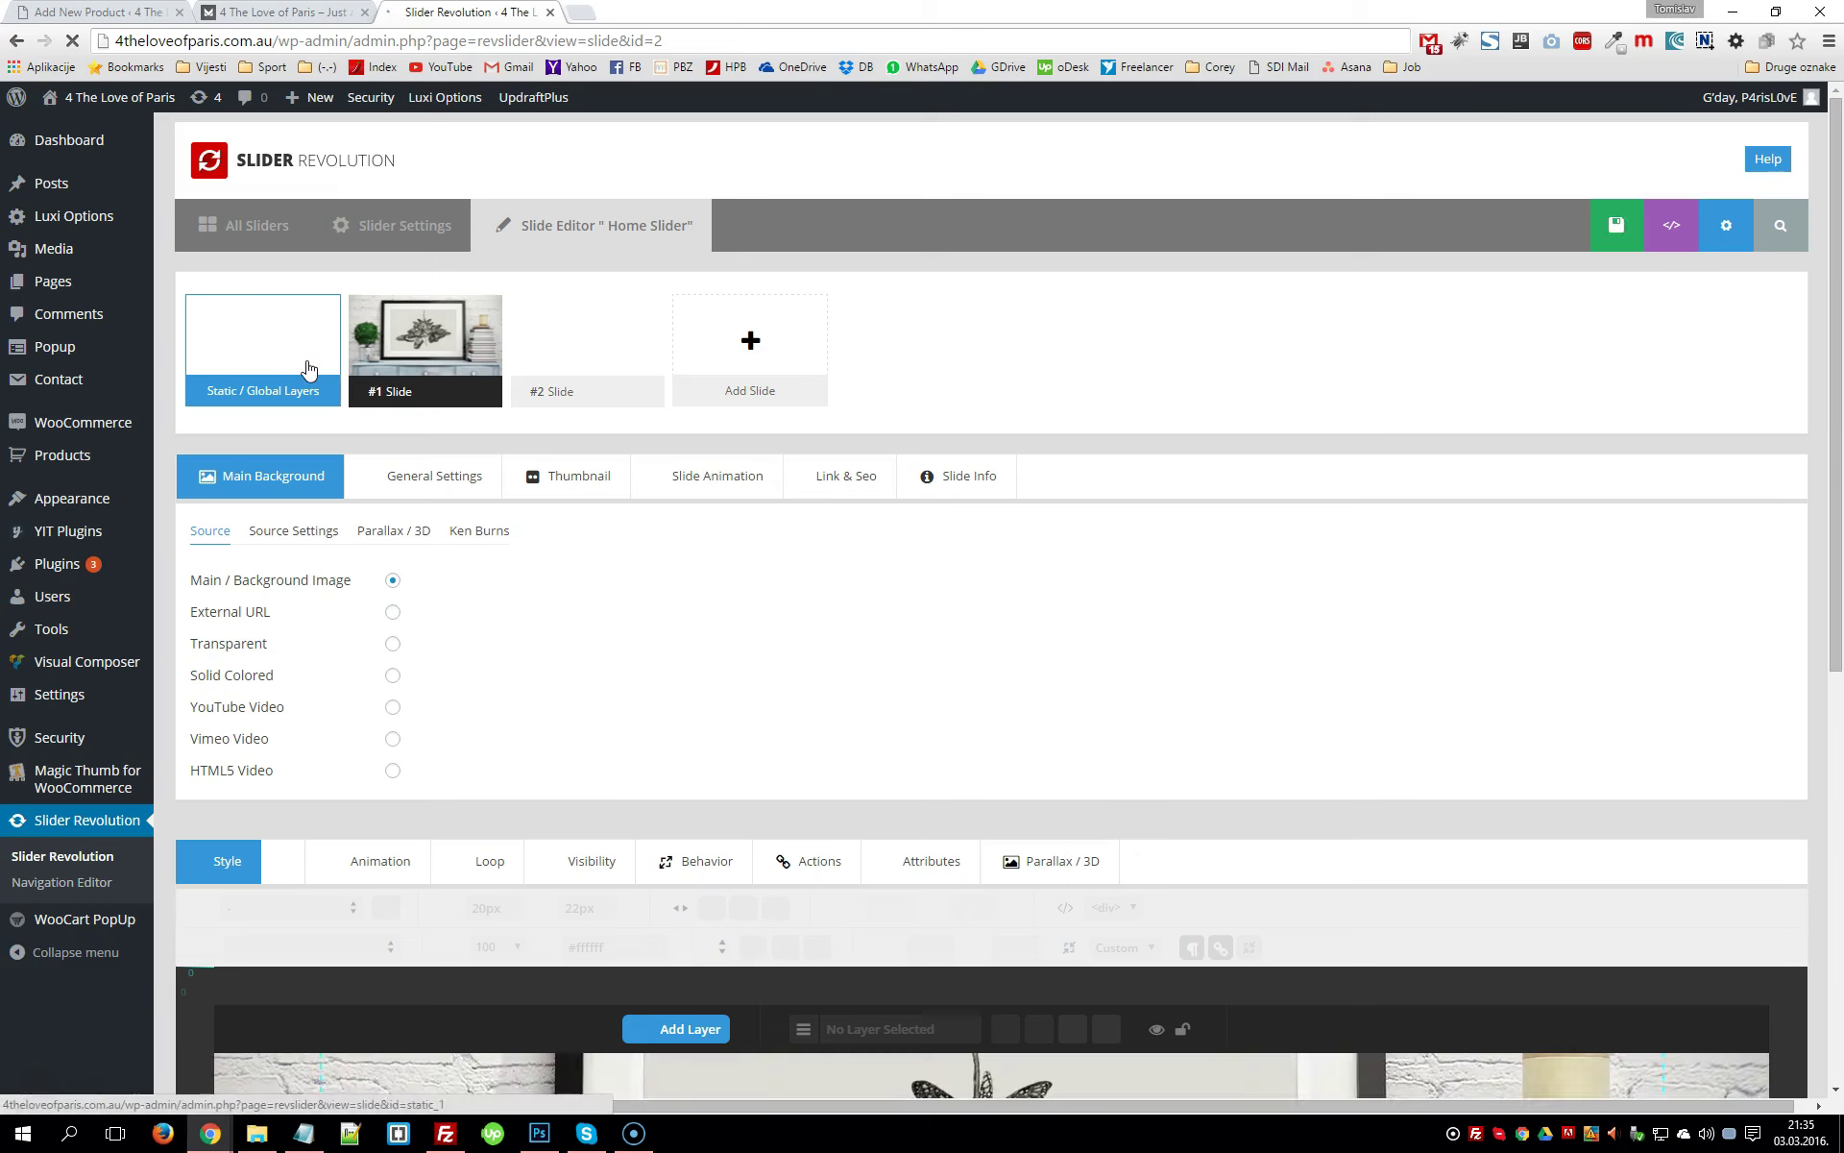
click(329, 234)
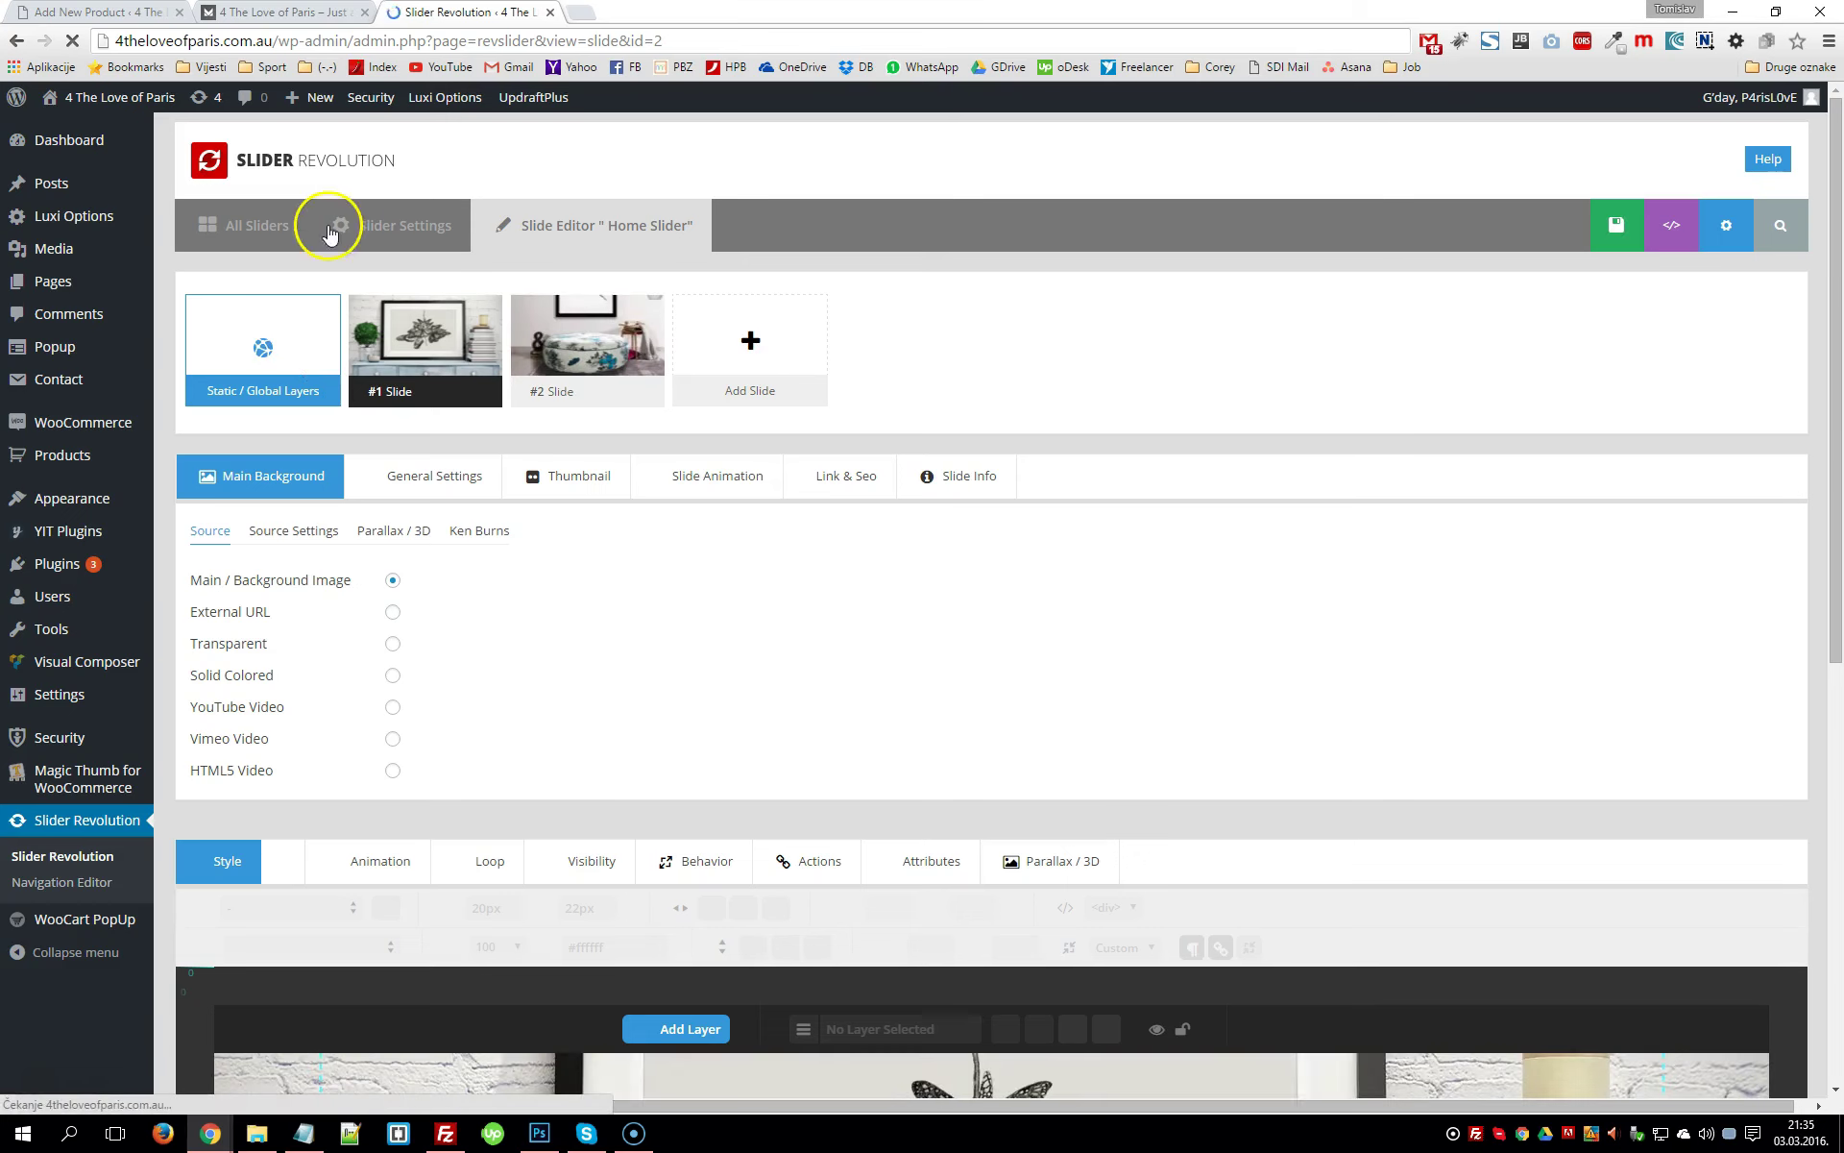
Look over the options of both Home Slider slides and examine the first slide's layer canvas and timeline
mouse_move(477, 424)
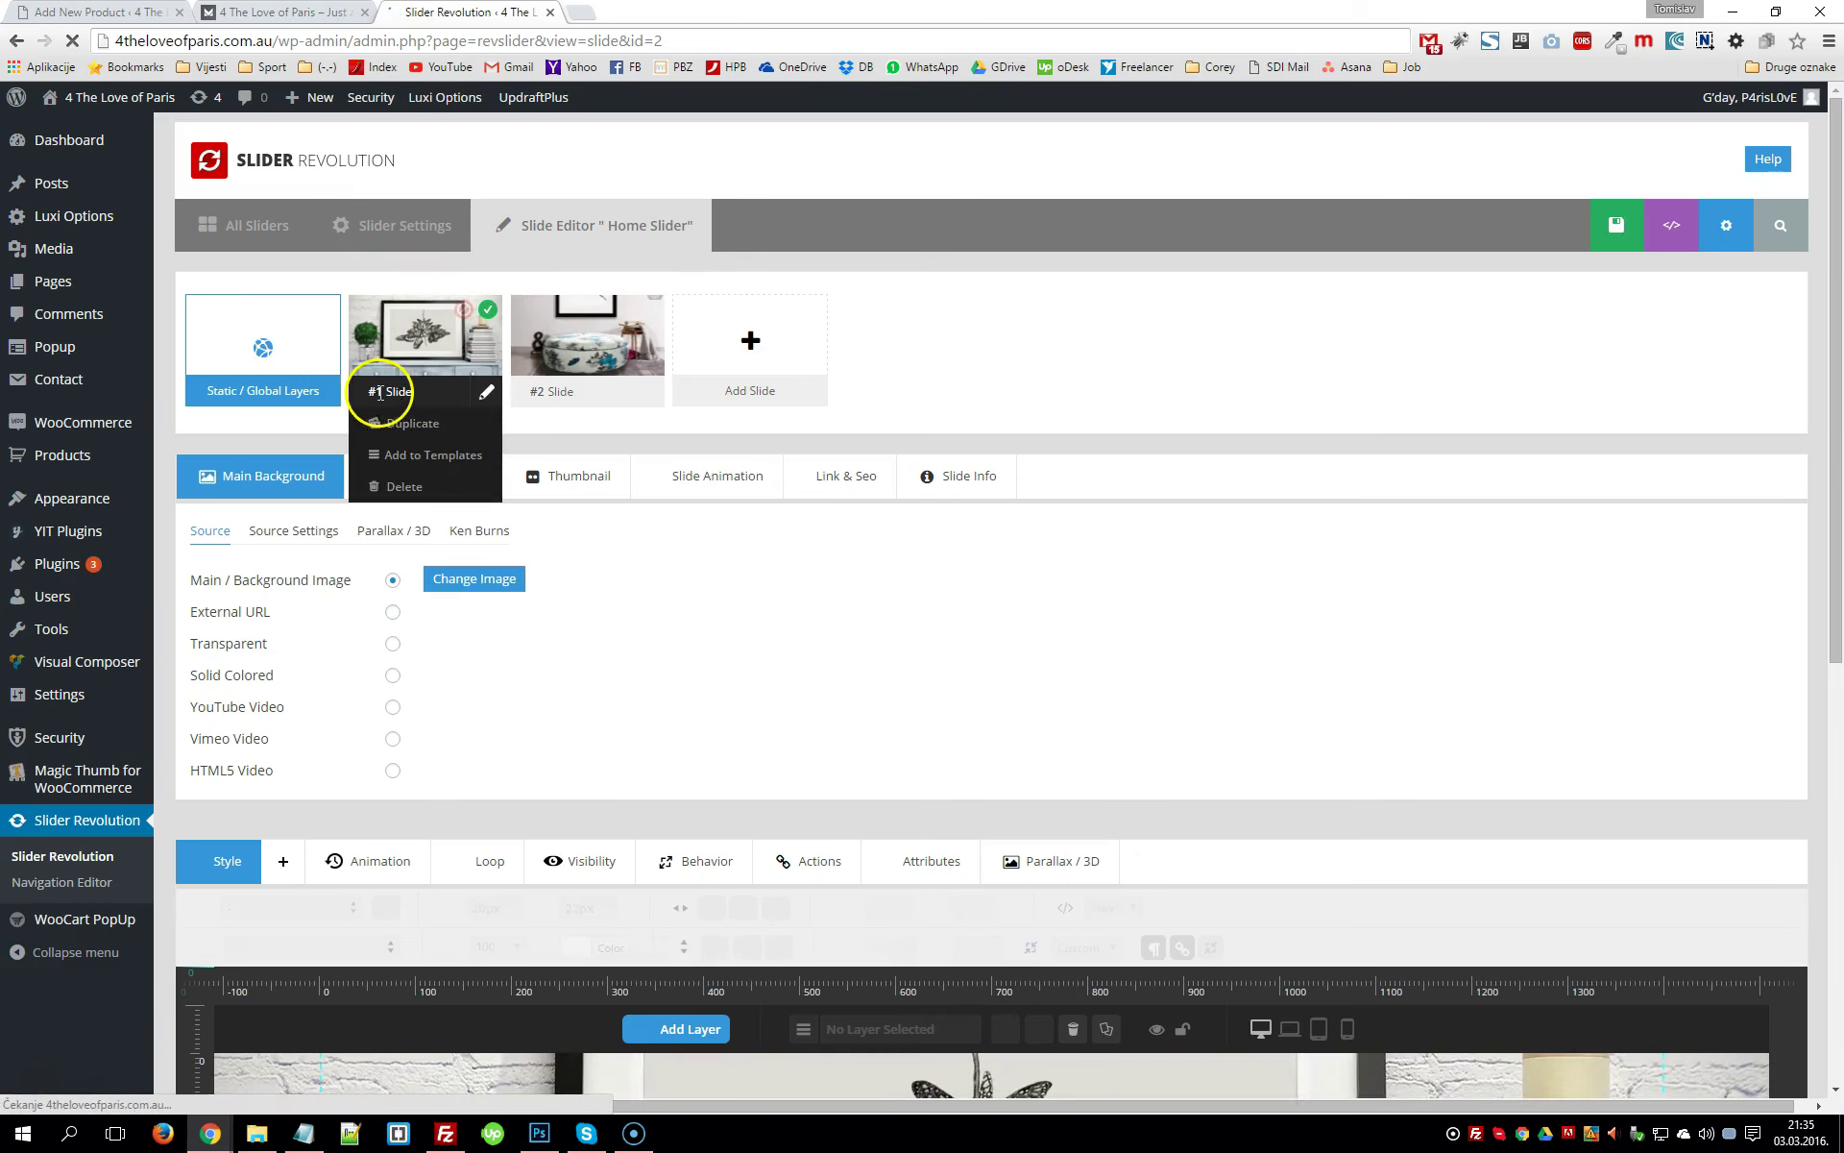
mouse_move(573, 386)
scroll(571, 383, down, 7)
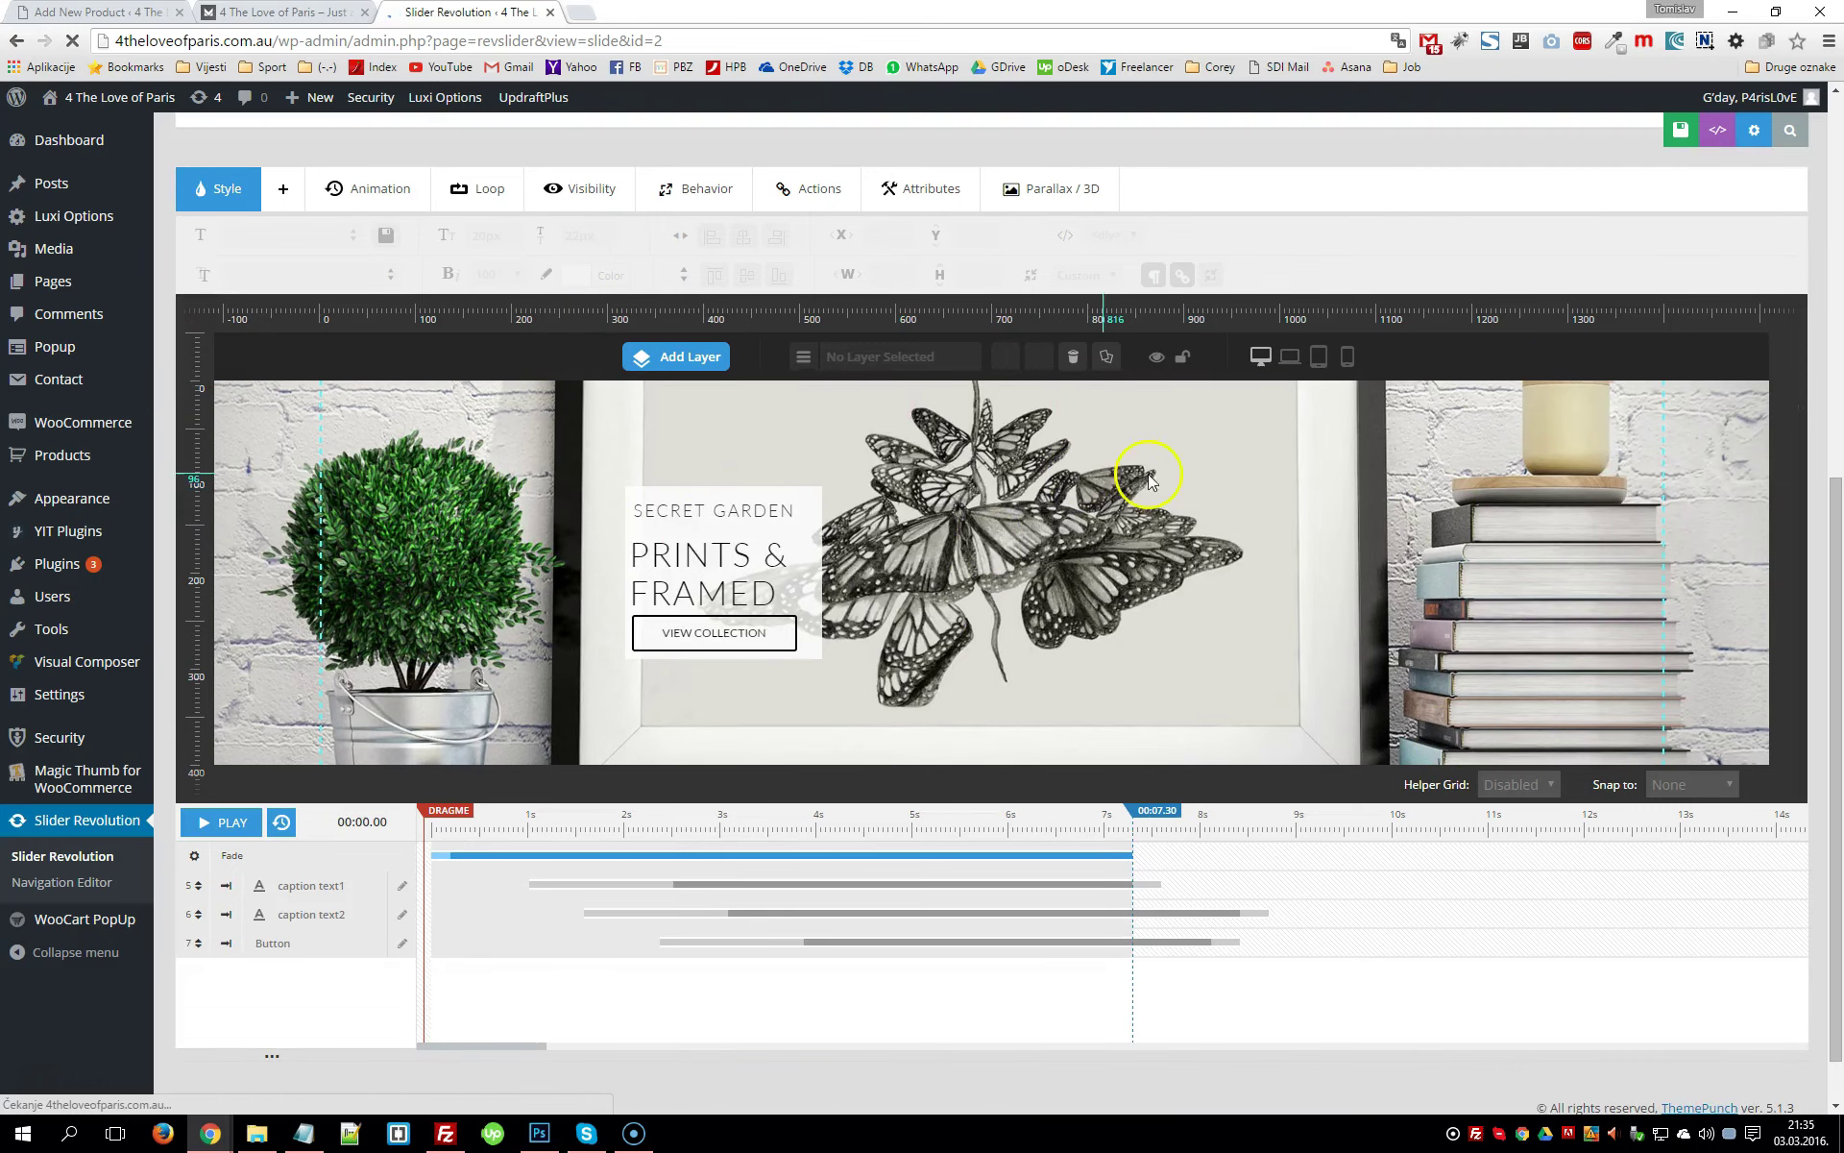
scroll(1112, 547, up, 2)
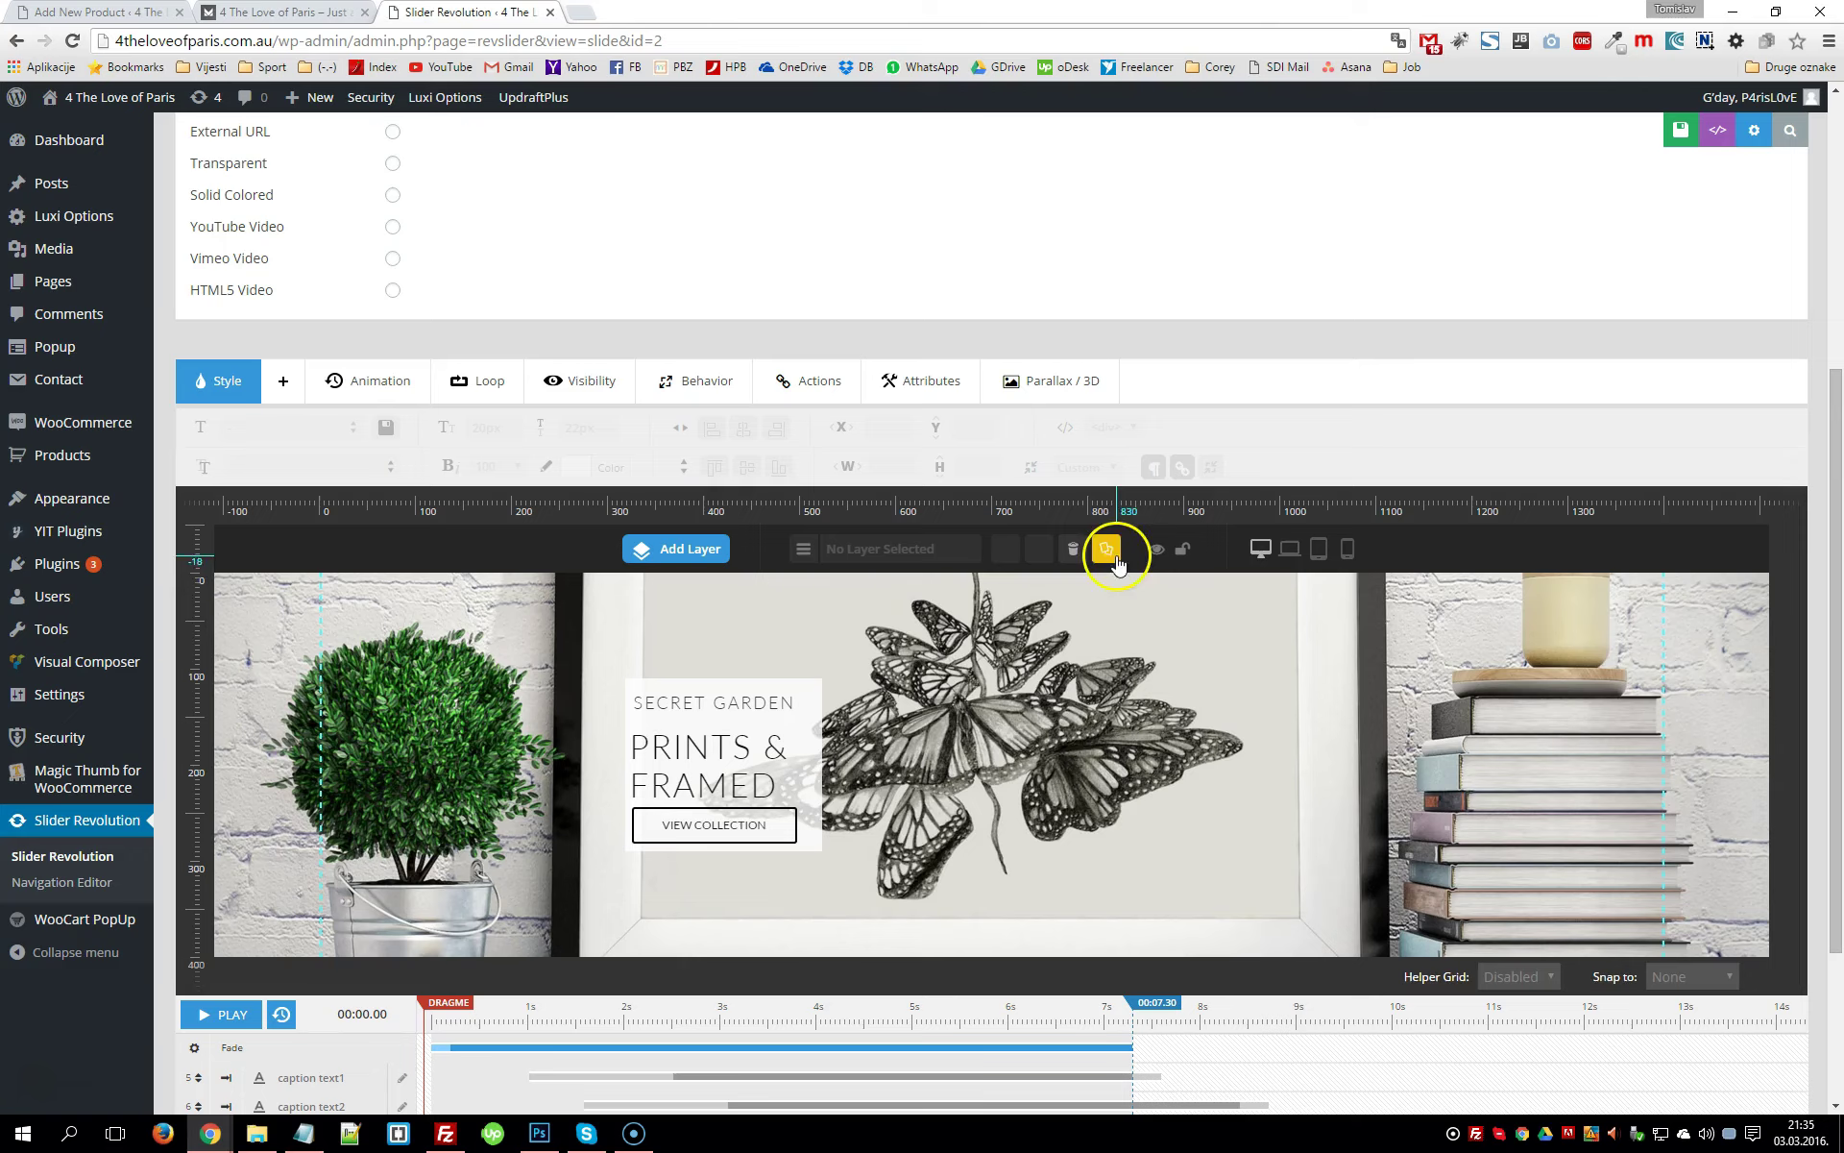
scroll(1079, 617, down, 2)
scroll(1080, 615, up, 5)
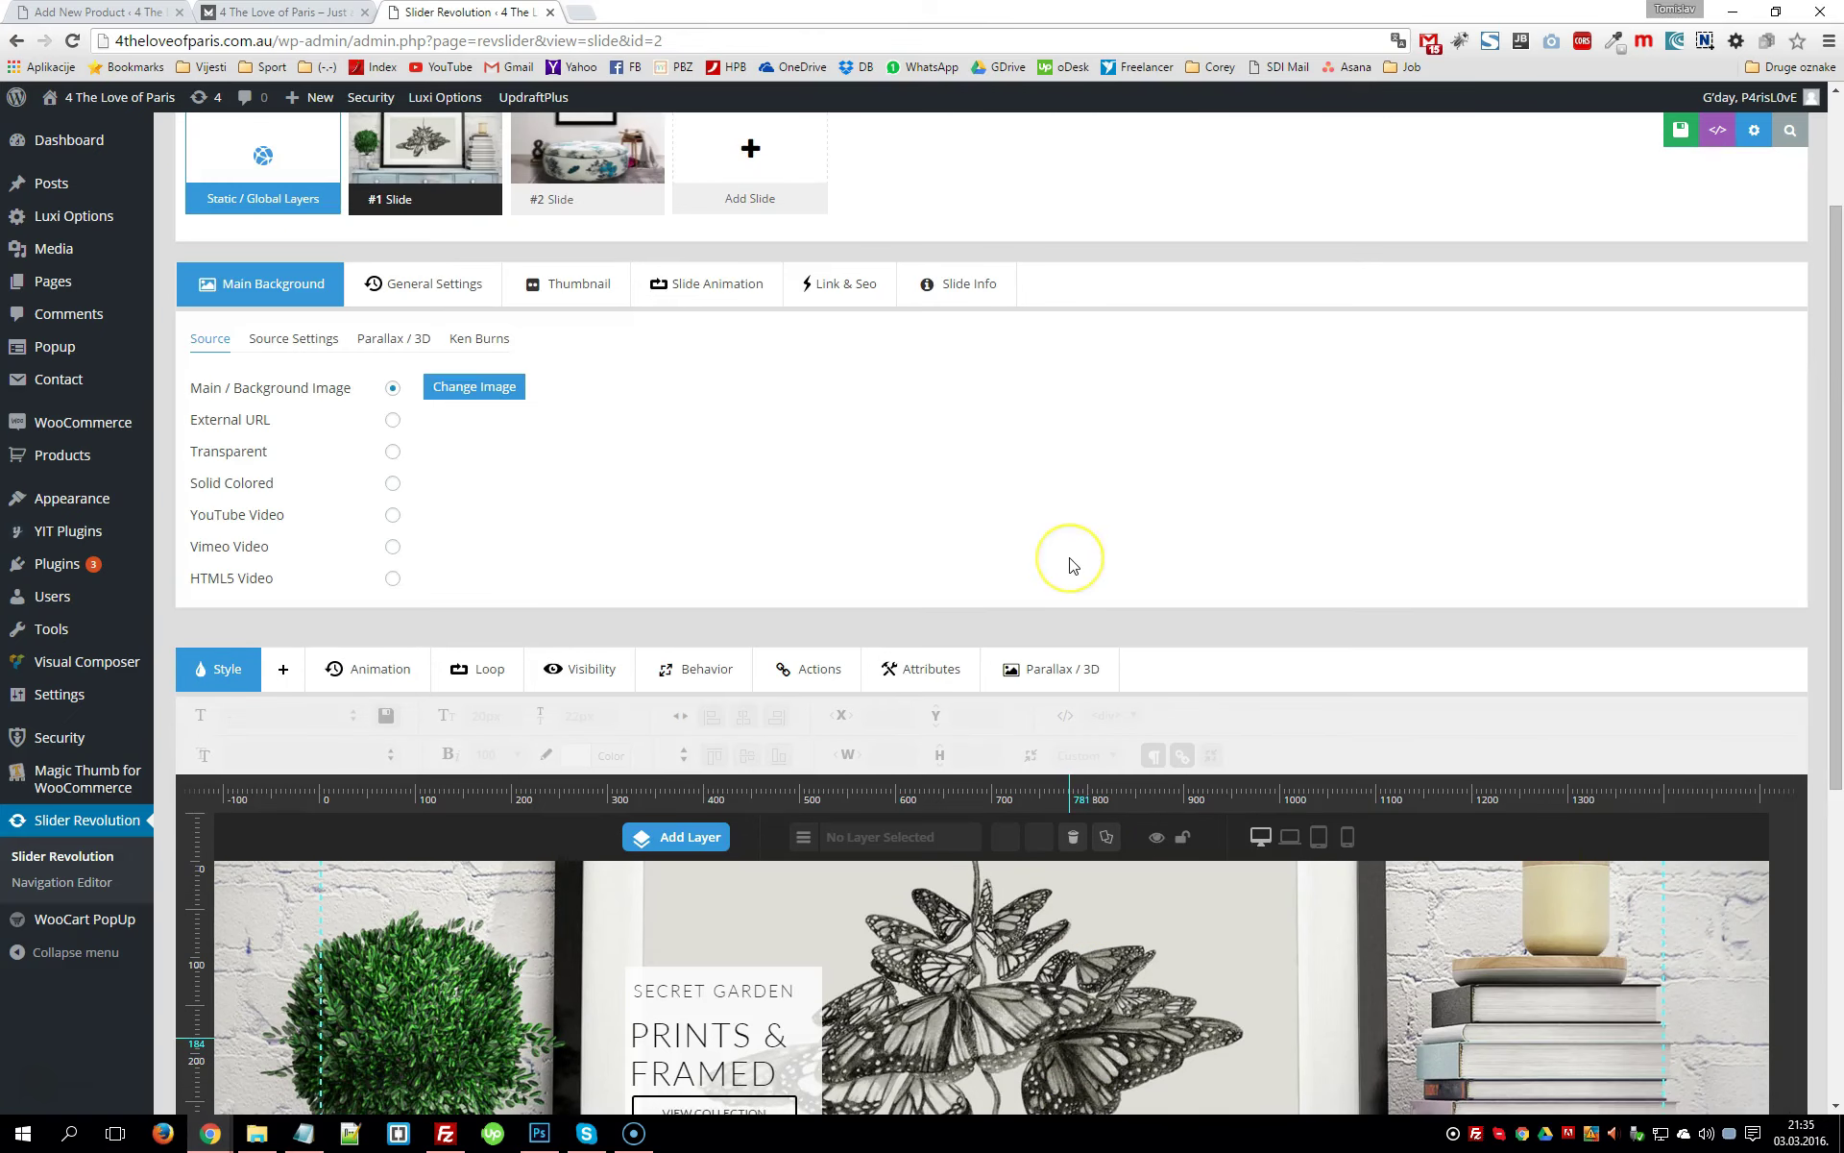
Review the first slide's Main / Background Image source setting together with its preview and layer timeline
click(320, 389)
drag(173, 368, 530, 412)
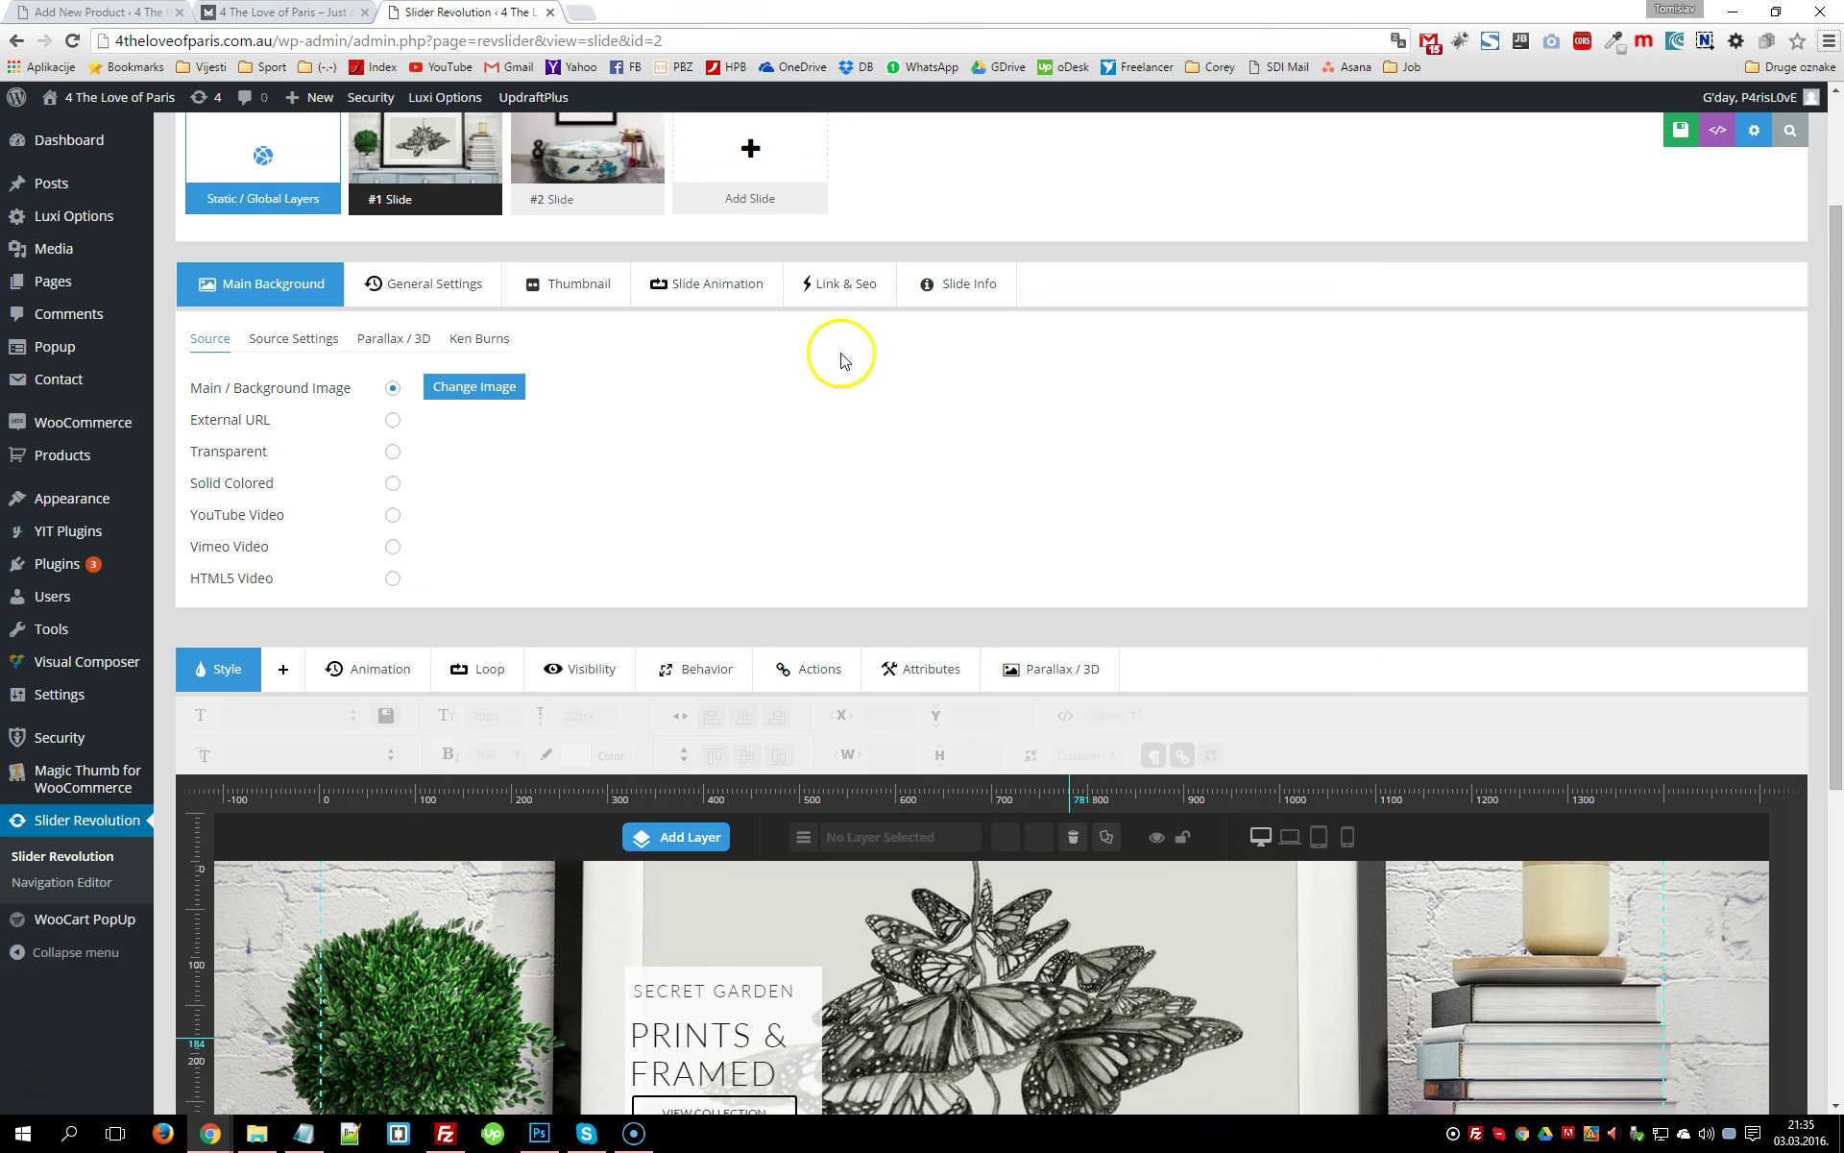
scroll(844, 375, down, 1)
scroll(844, 375, down, 1)
scroll(971, 827, down, 4)
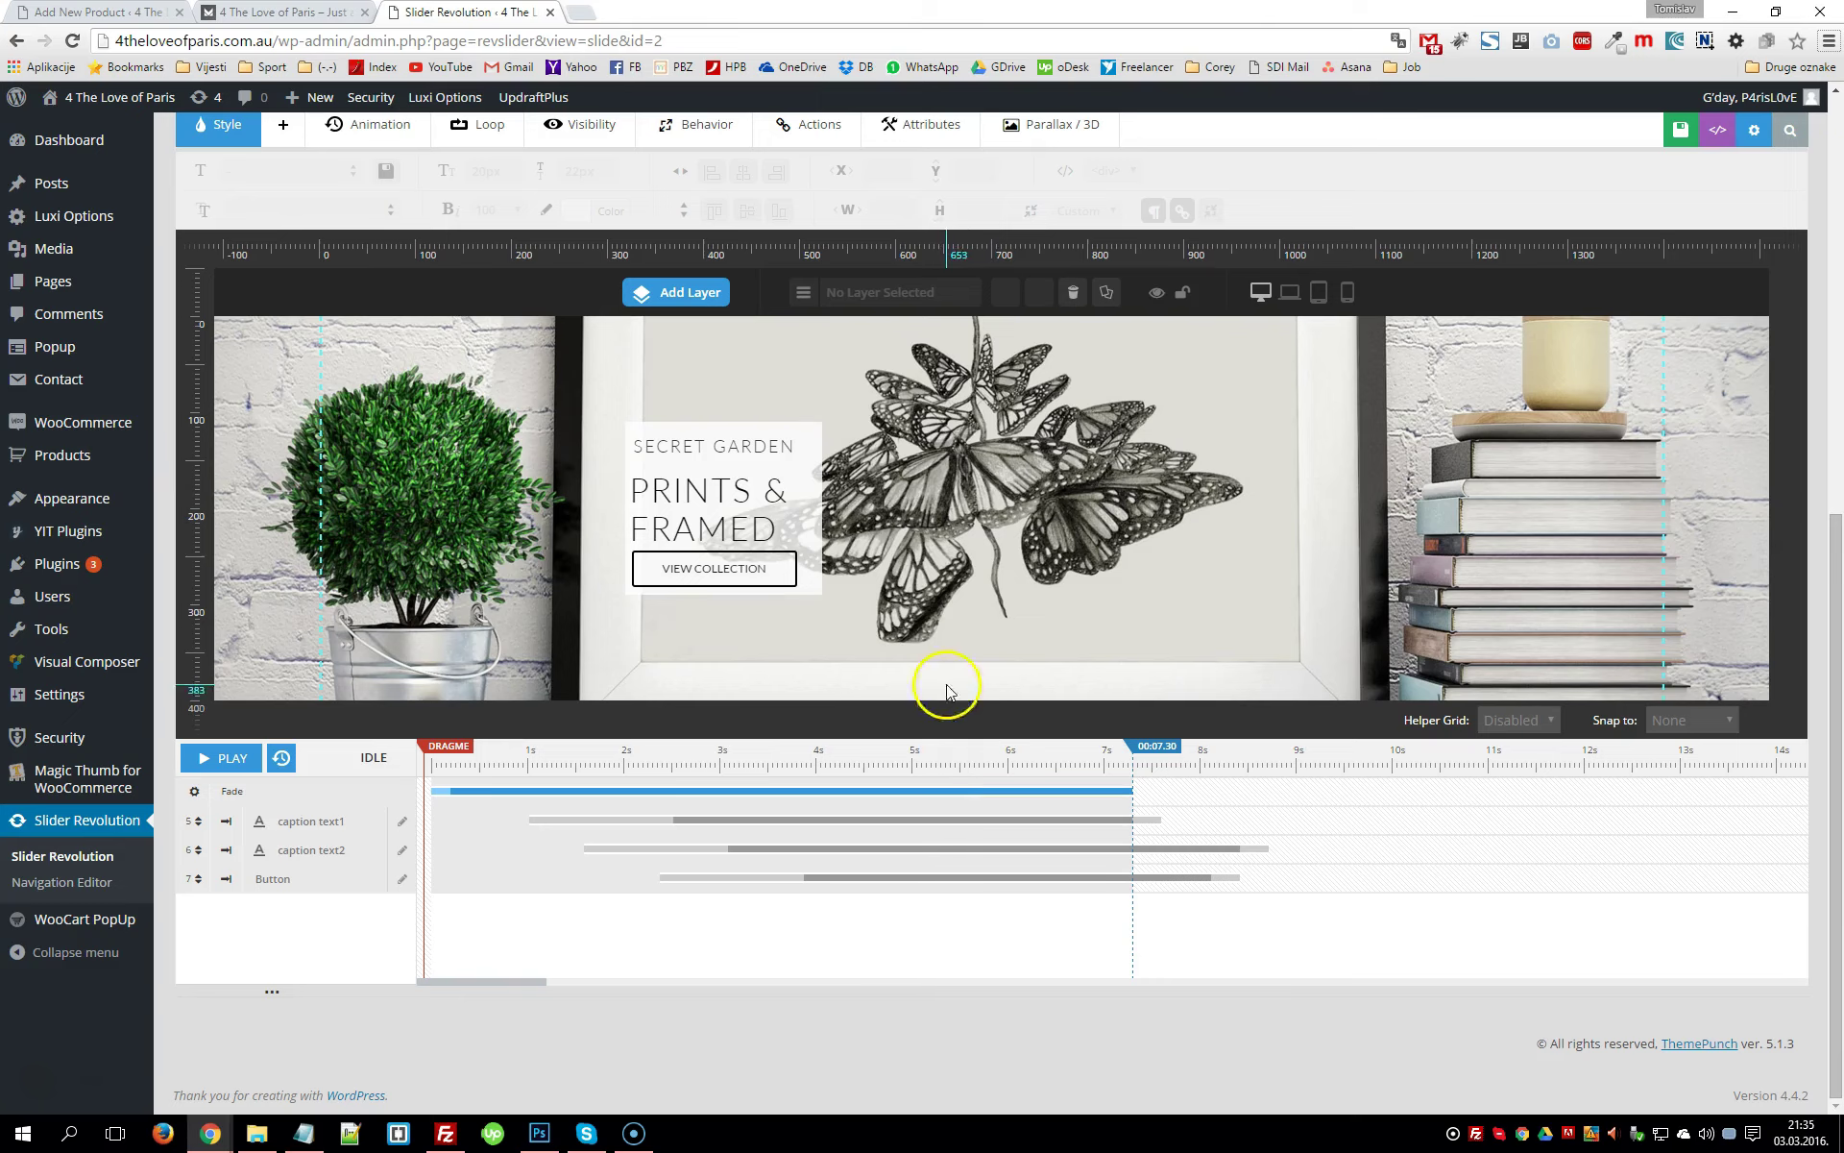
scroll(920, 614, up, 1)
scroll(920, 615, up, 4)
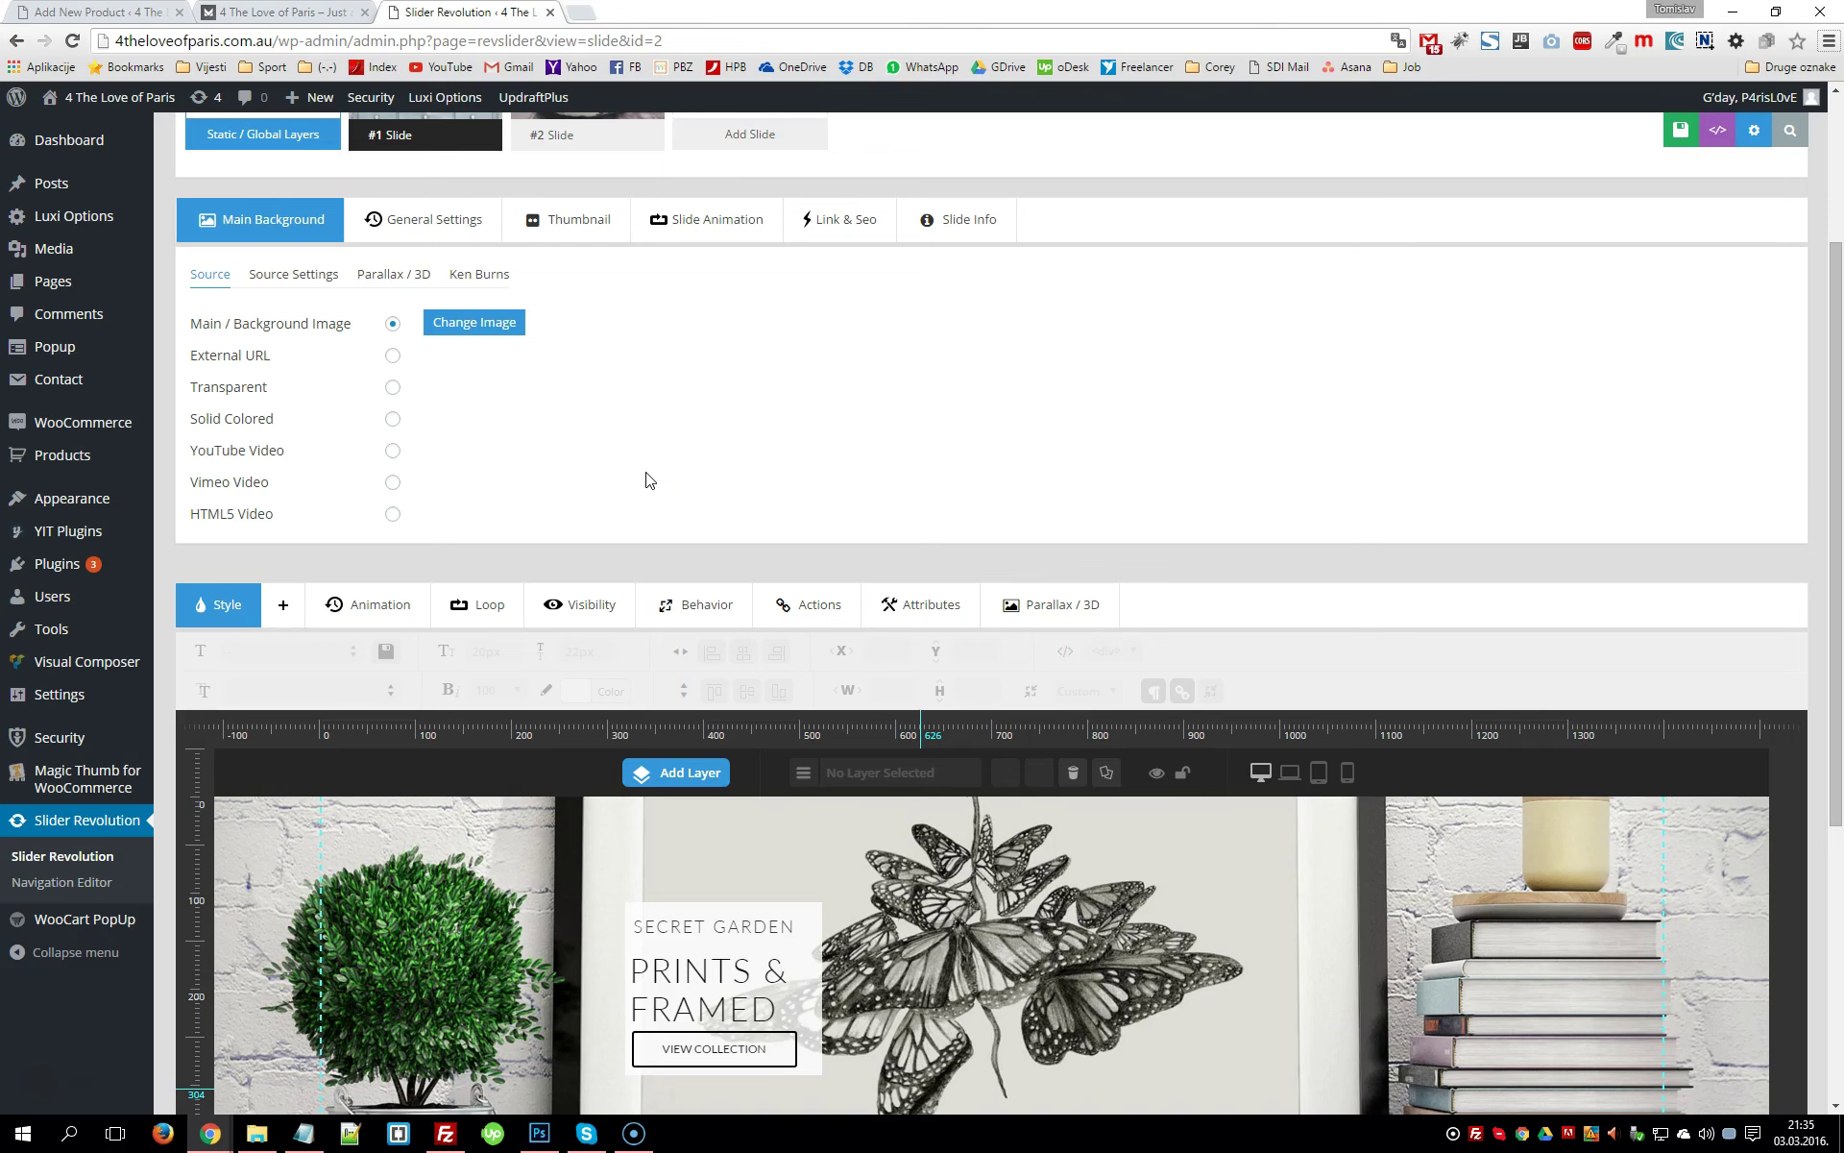
Open the text of the PRINTS & FRAMED caption layer on the first slide, and close it without changing it
scroll(645, 480, down, 5)
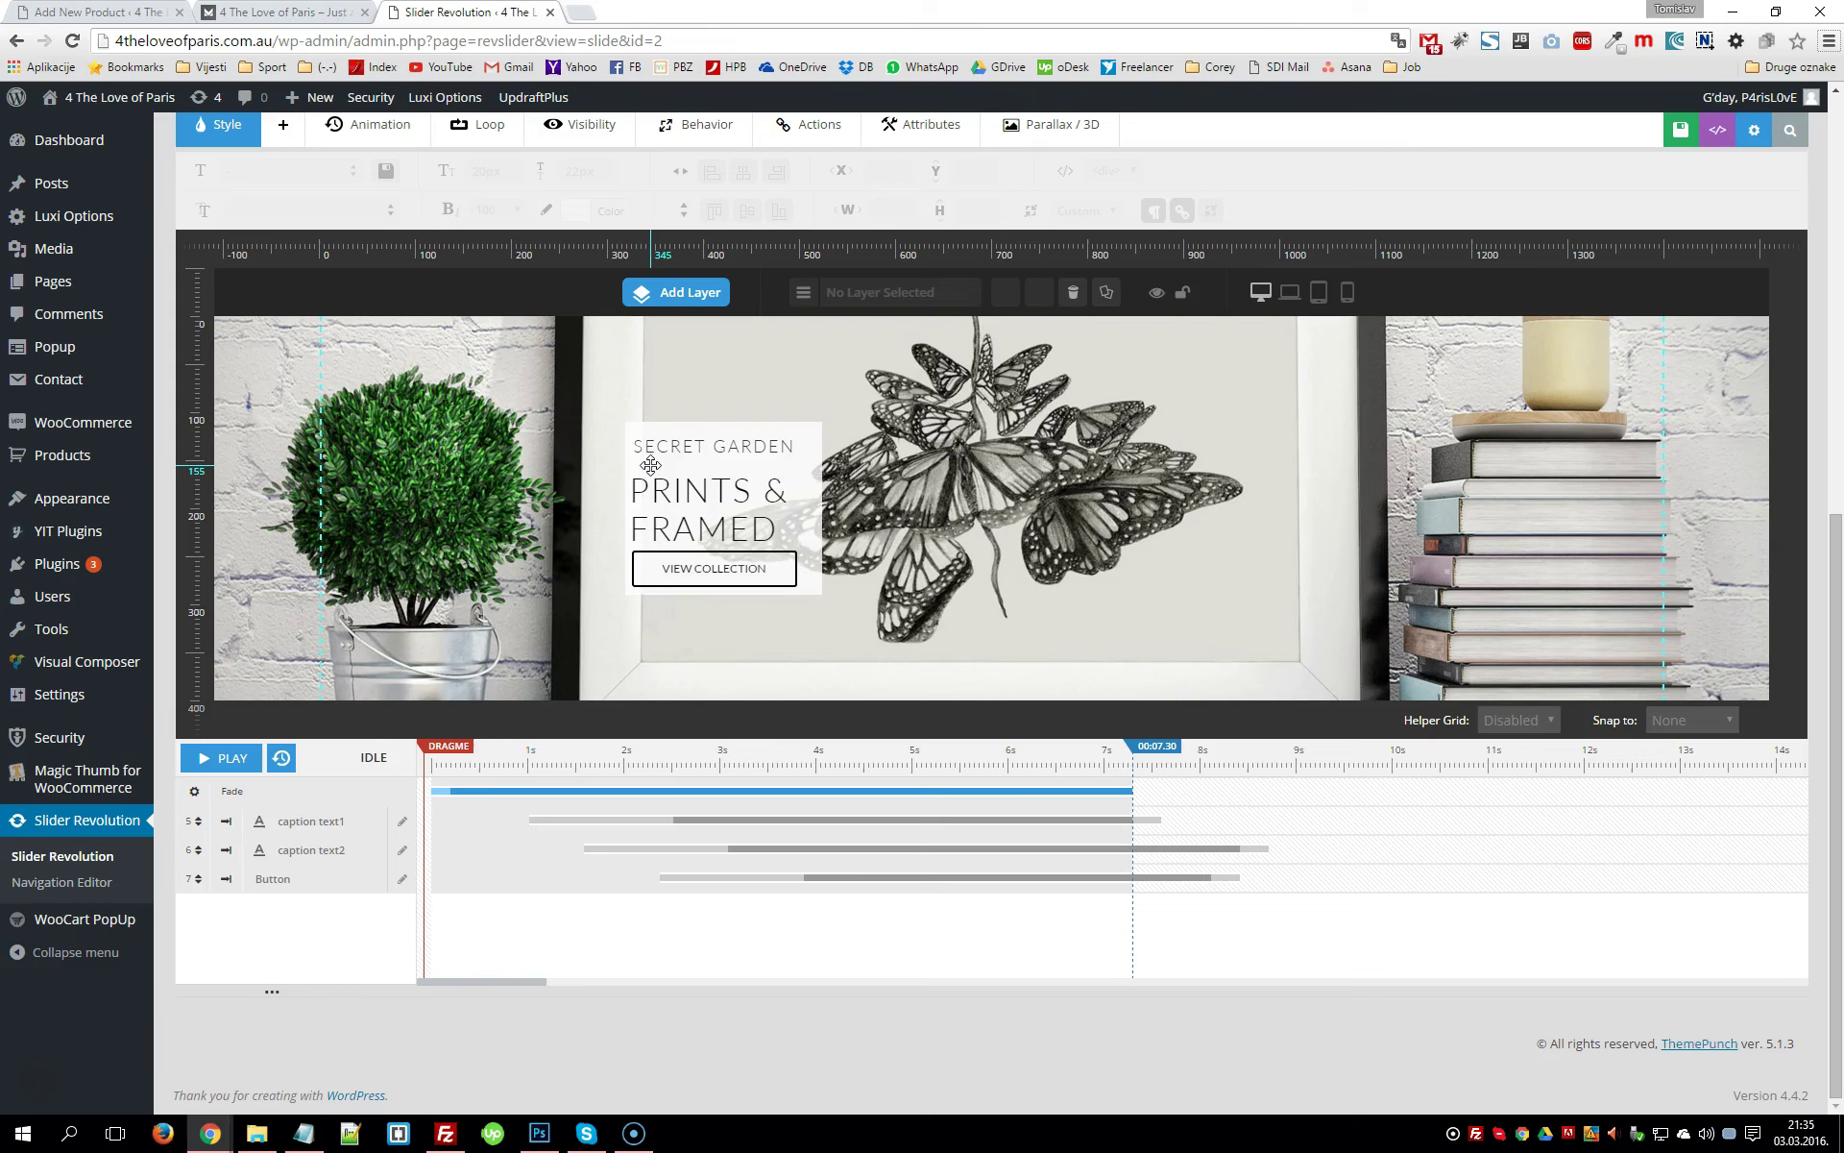
click(695, 505)
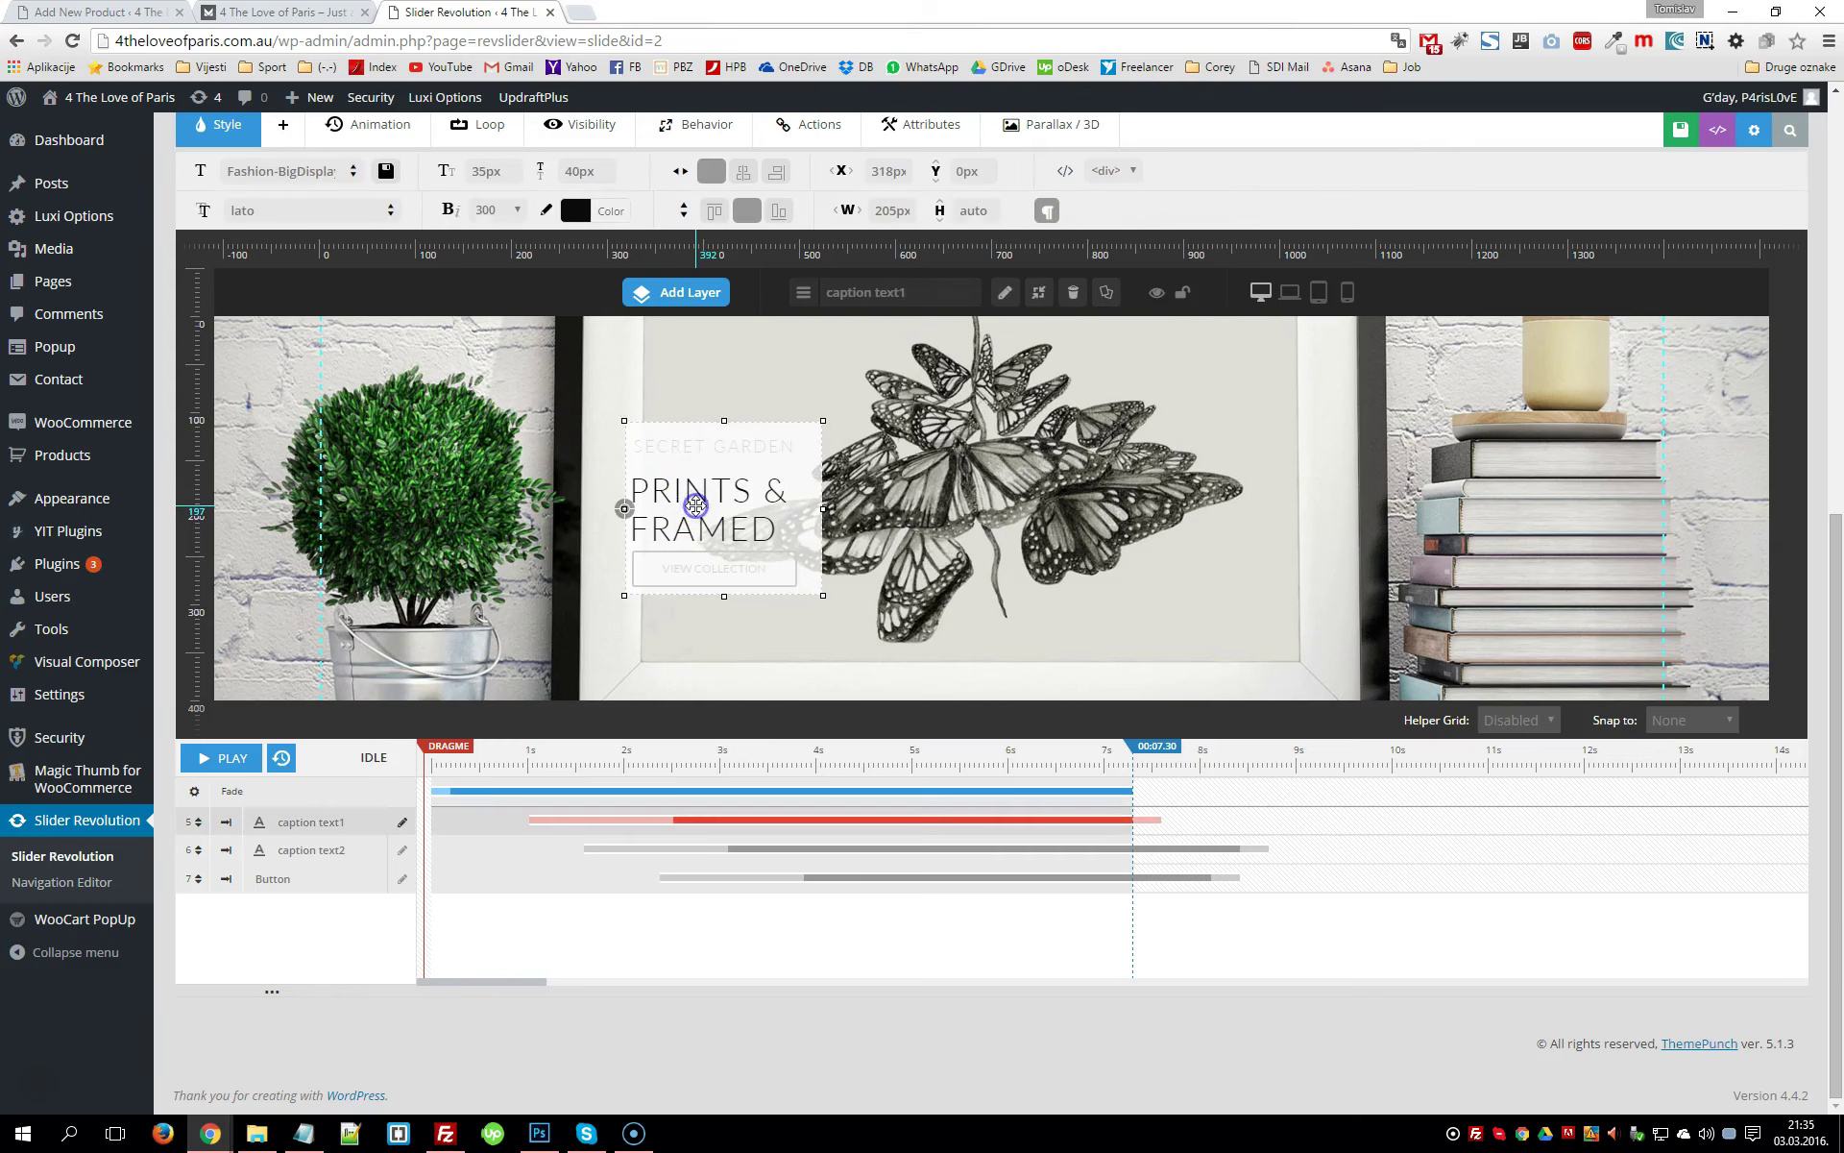
double_click(680, 498)
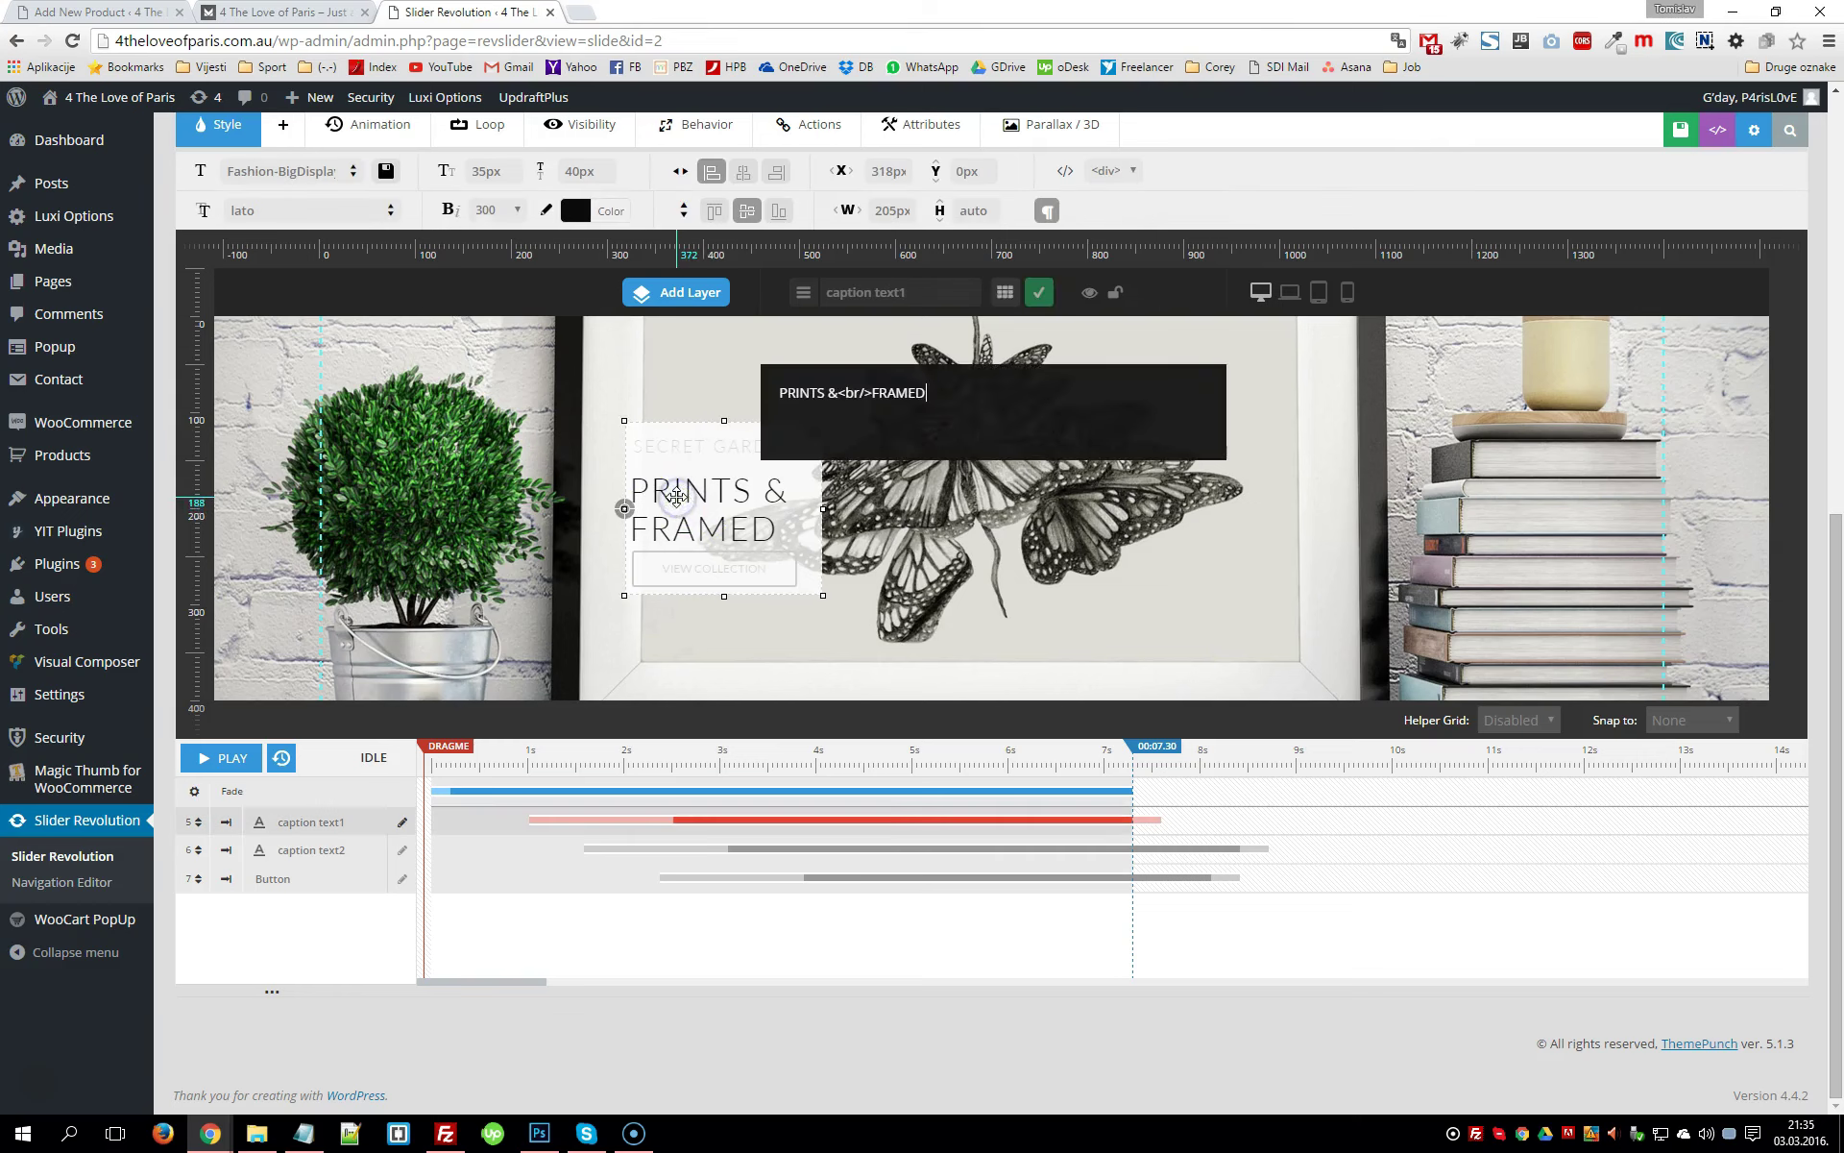
click(1143, 495)
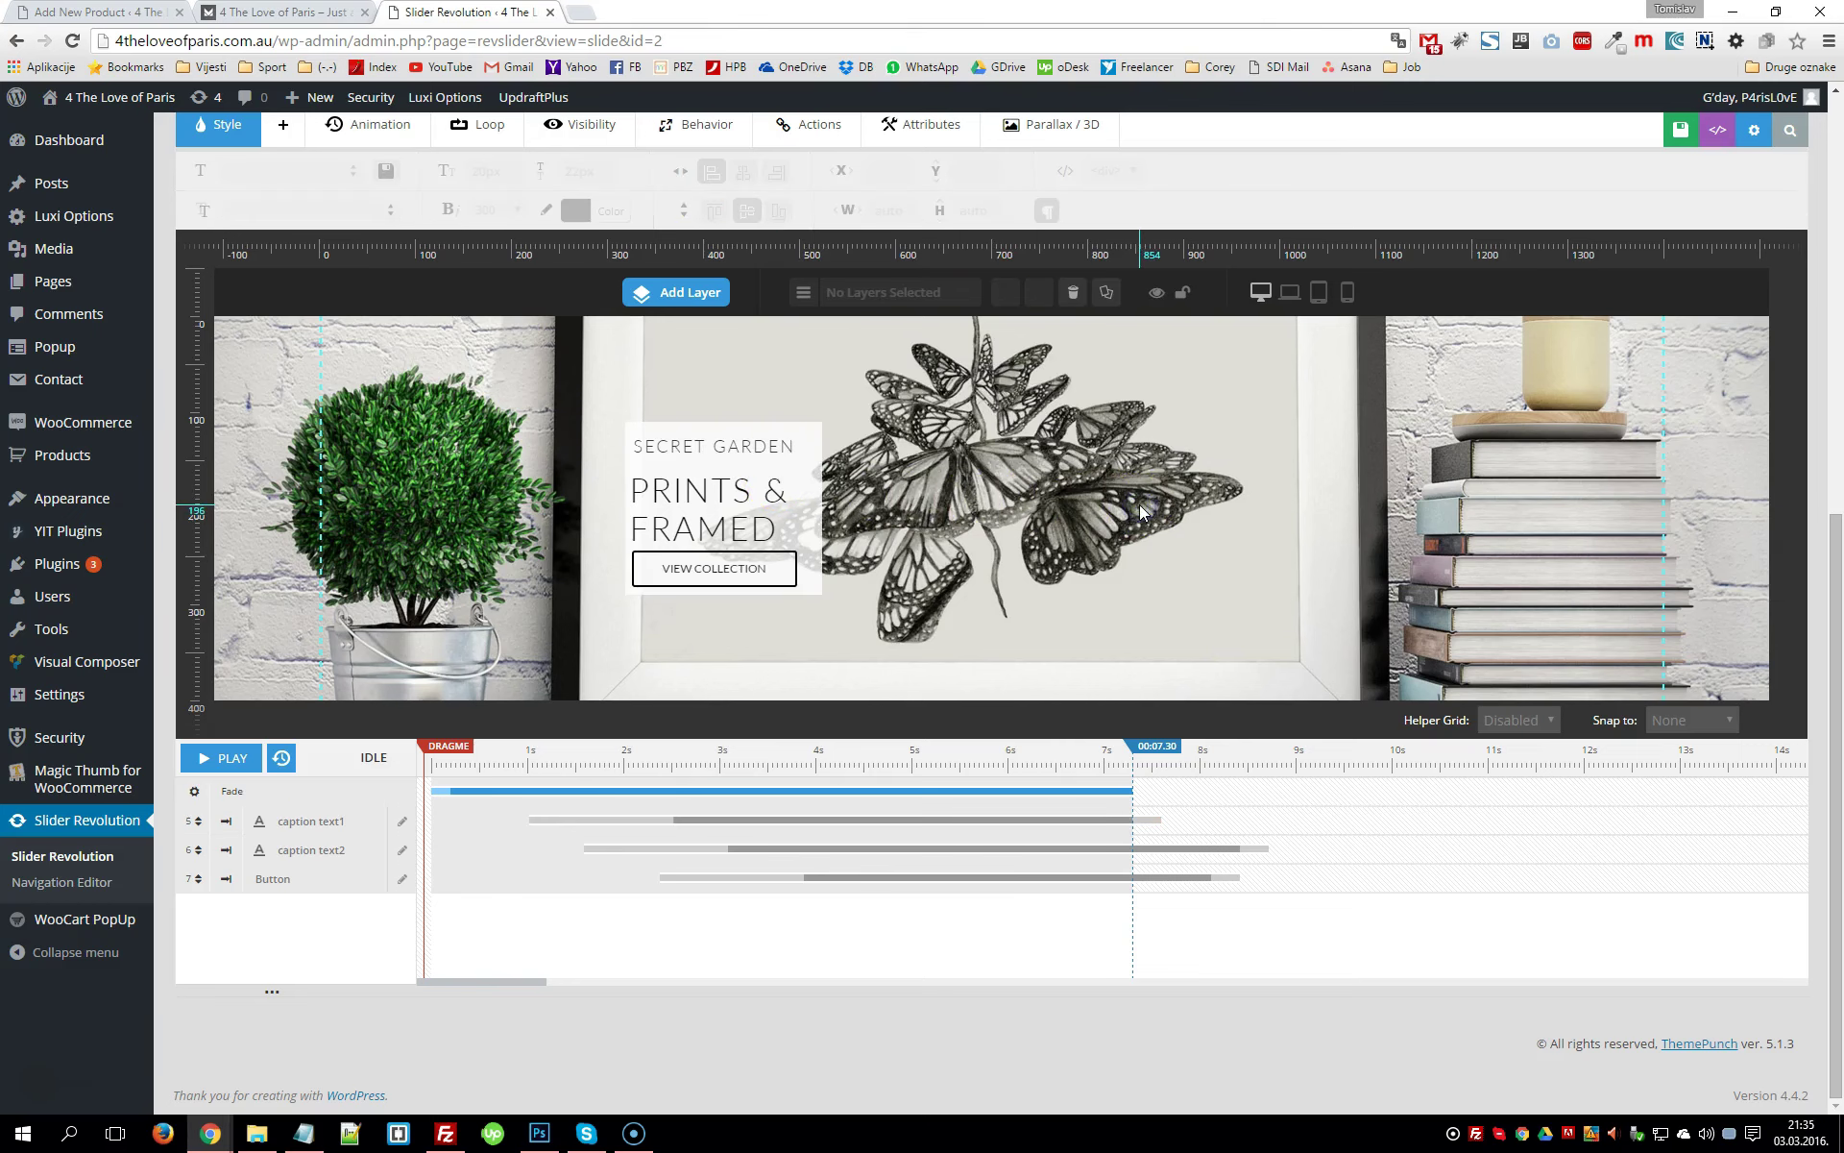
Review the second slide's options and the option for adding a slide to the Home Slider
scroll(1144, 494, up, 1)
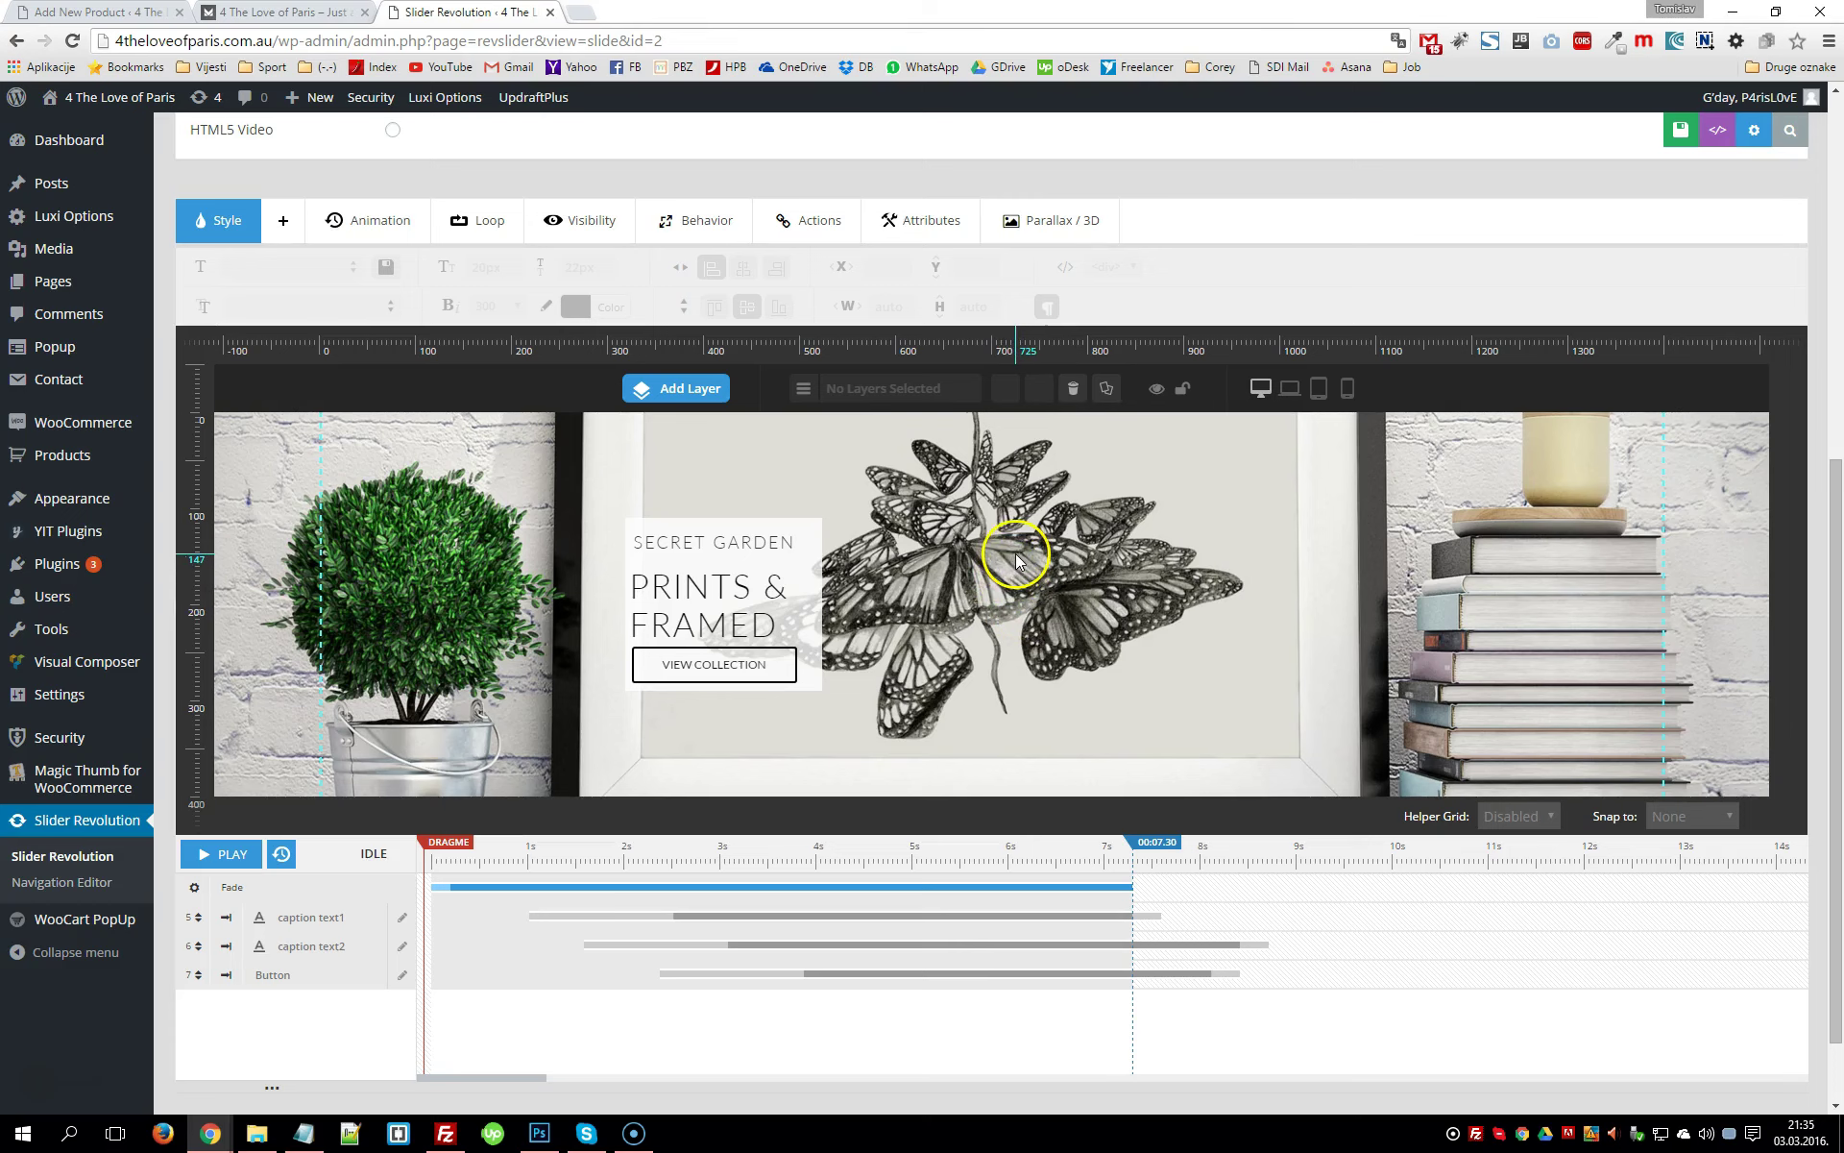
scroll(1018, 562, up, 7)
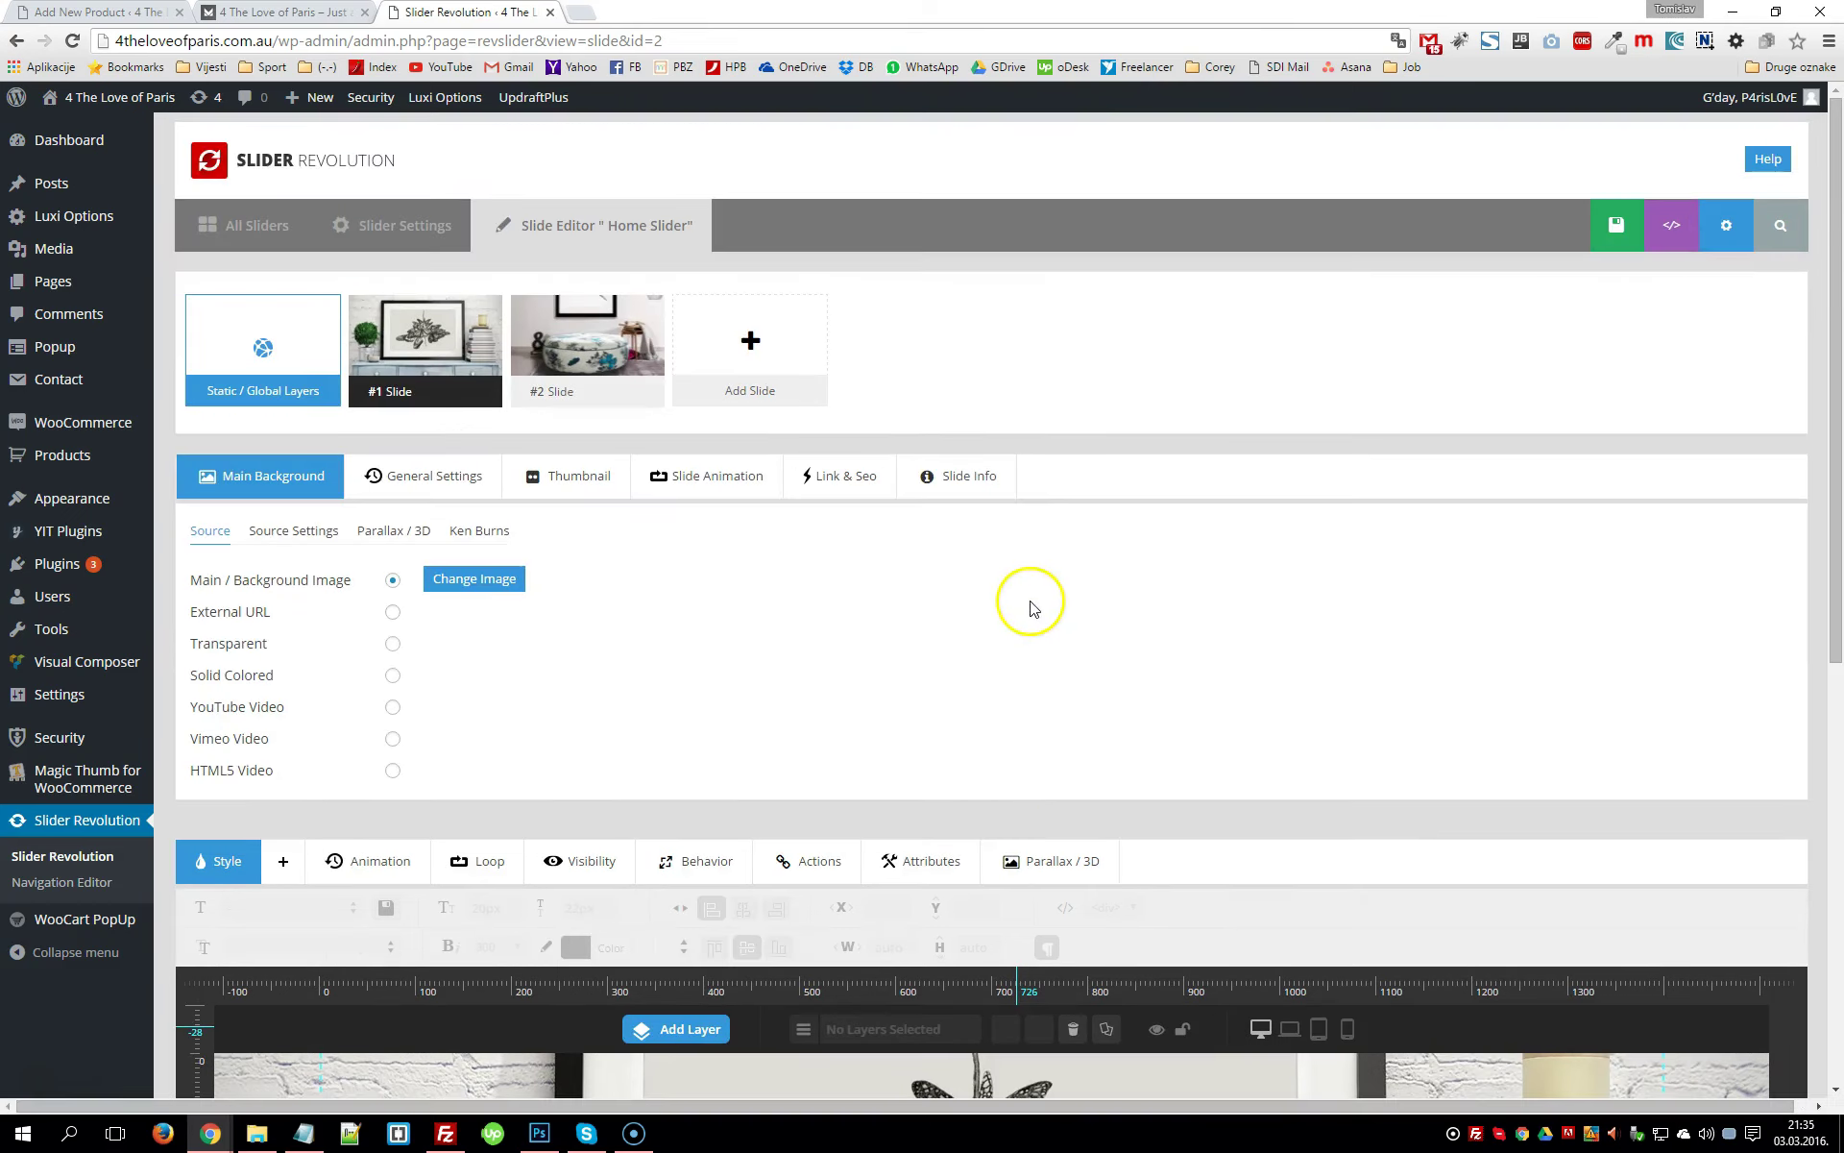
mouse_move(580, 333)
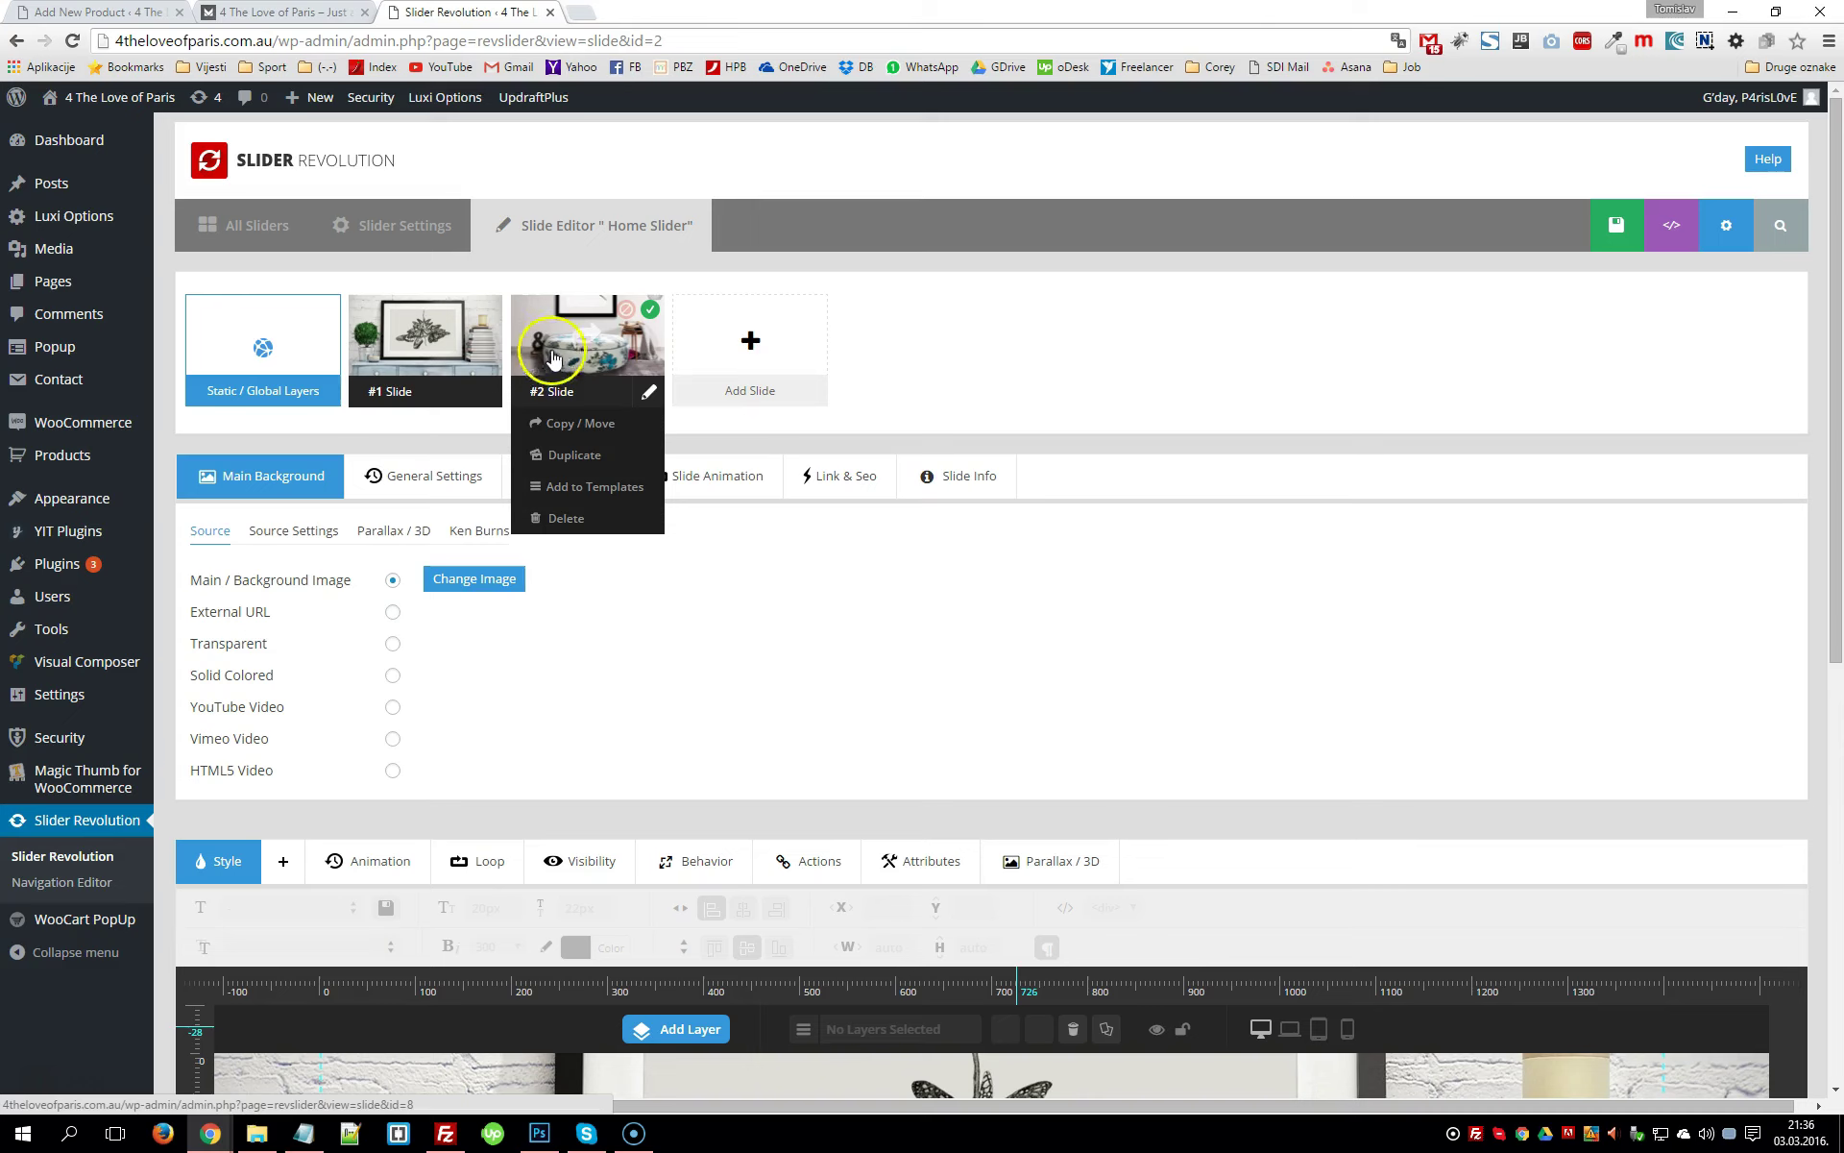
click(790, 331)
Open the Menus page in the site's Appearance settings
mouse_move(67, 149)
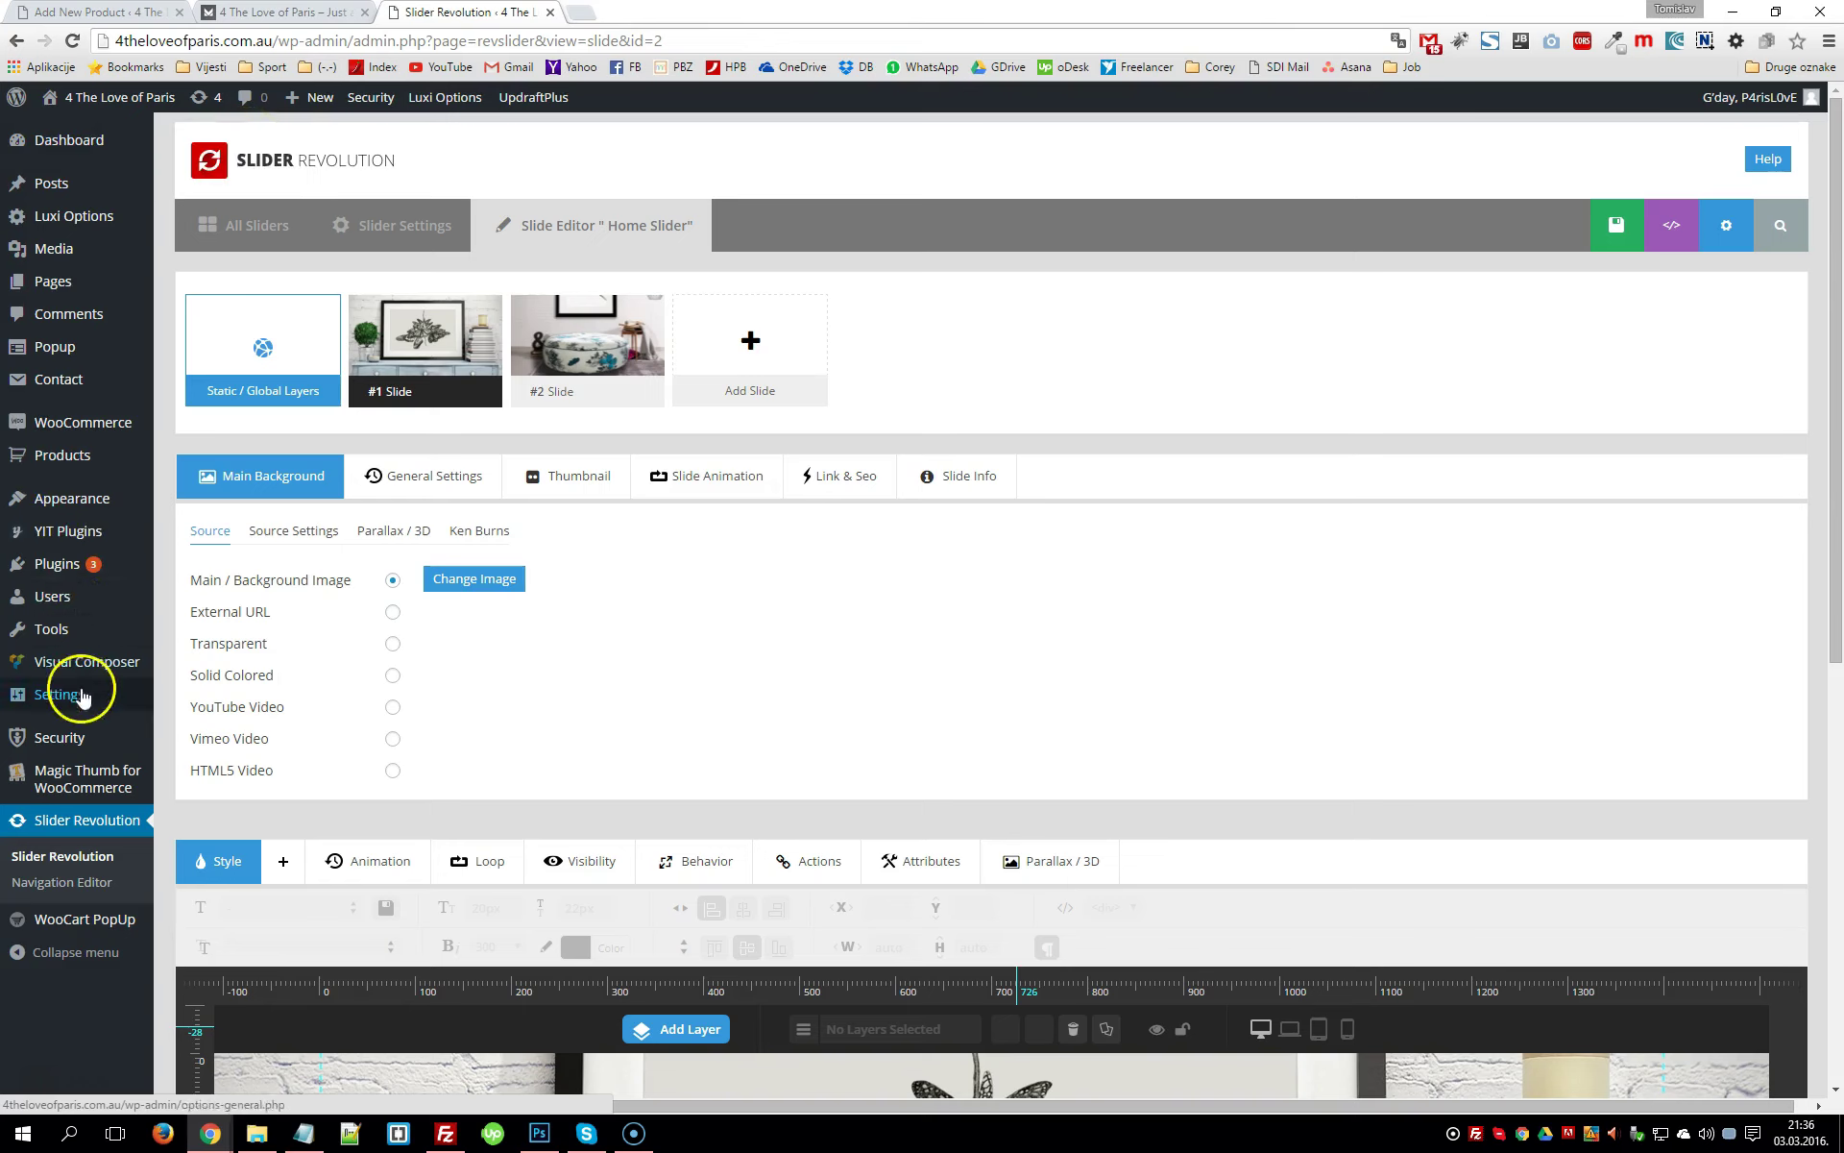
mouse_move(83, 495)
click(186, 584)
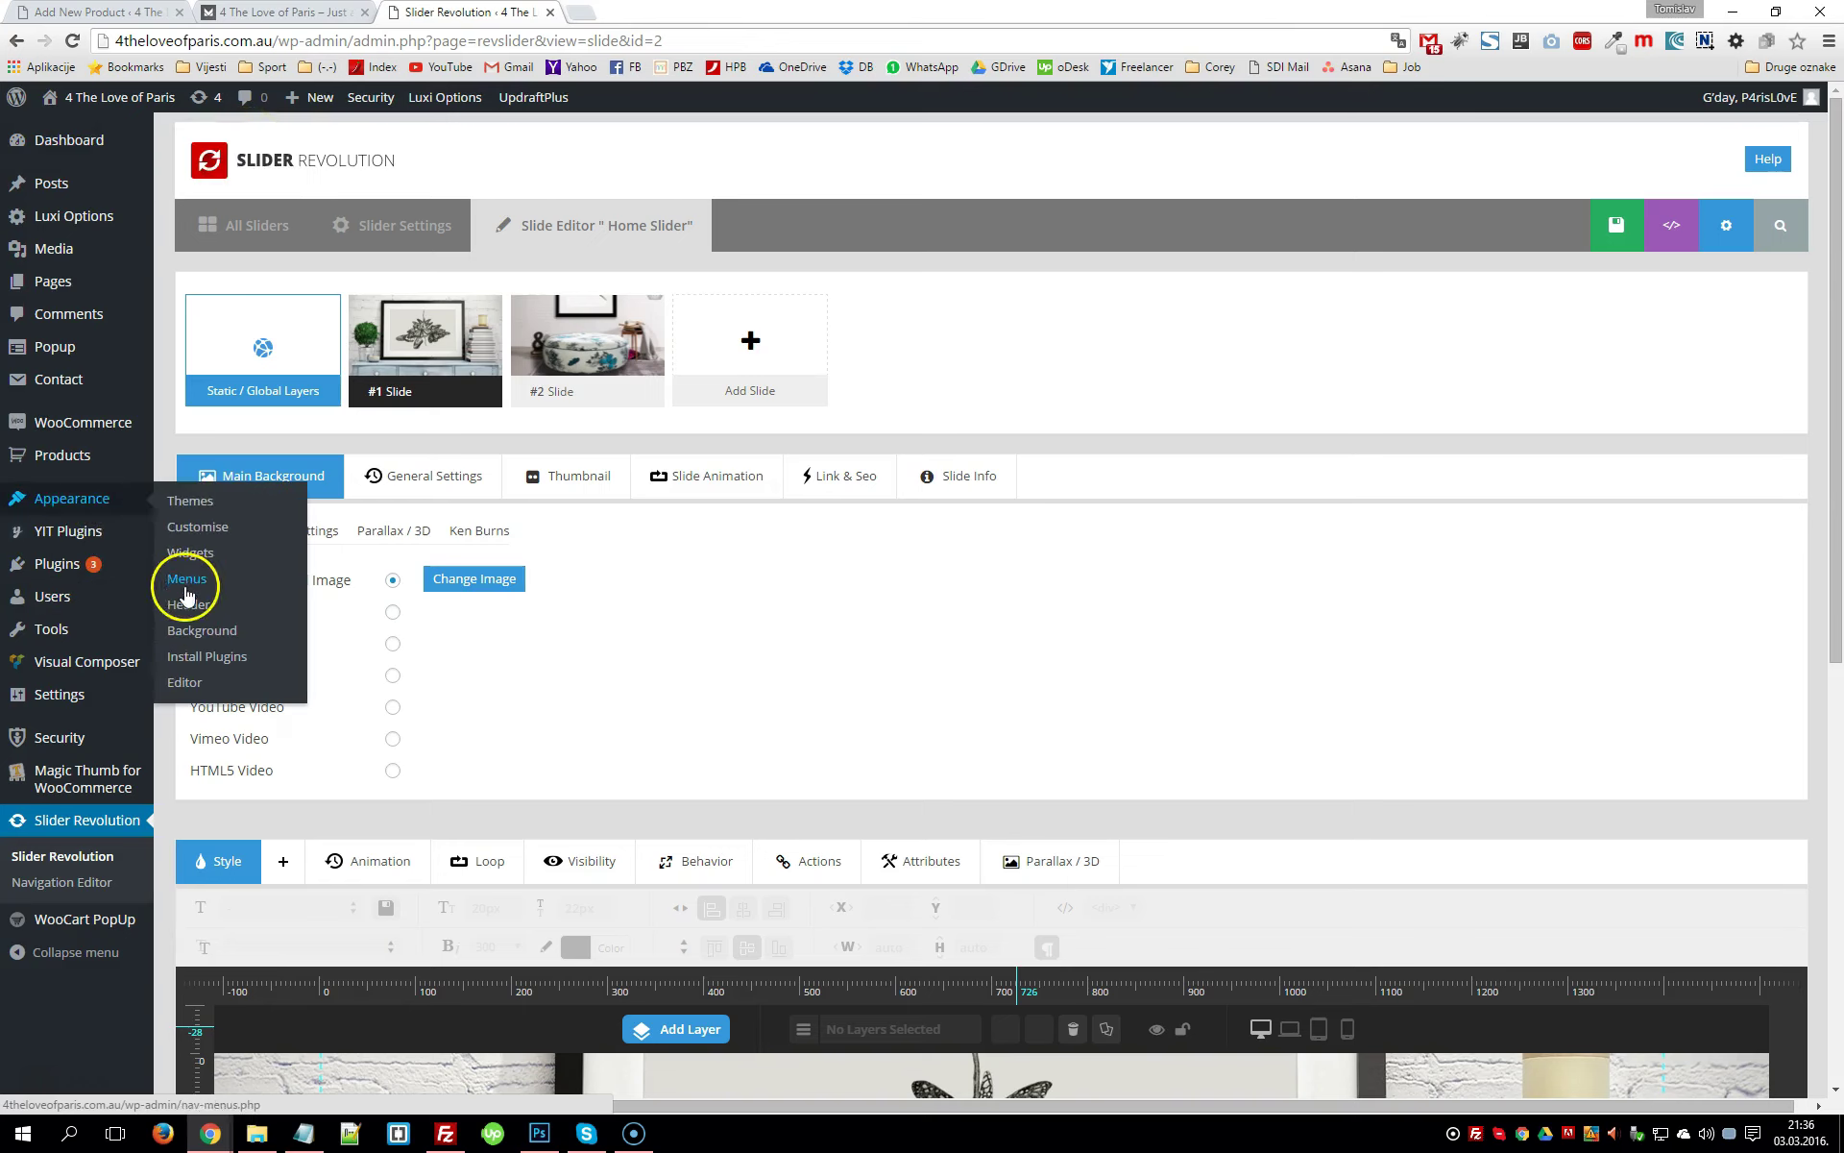
click(188, 577)
click(218, 574)
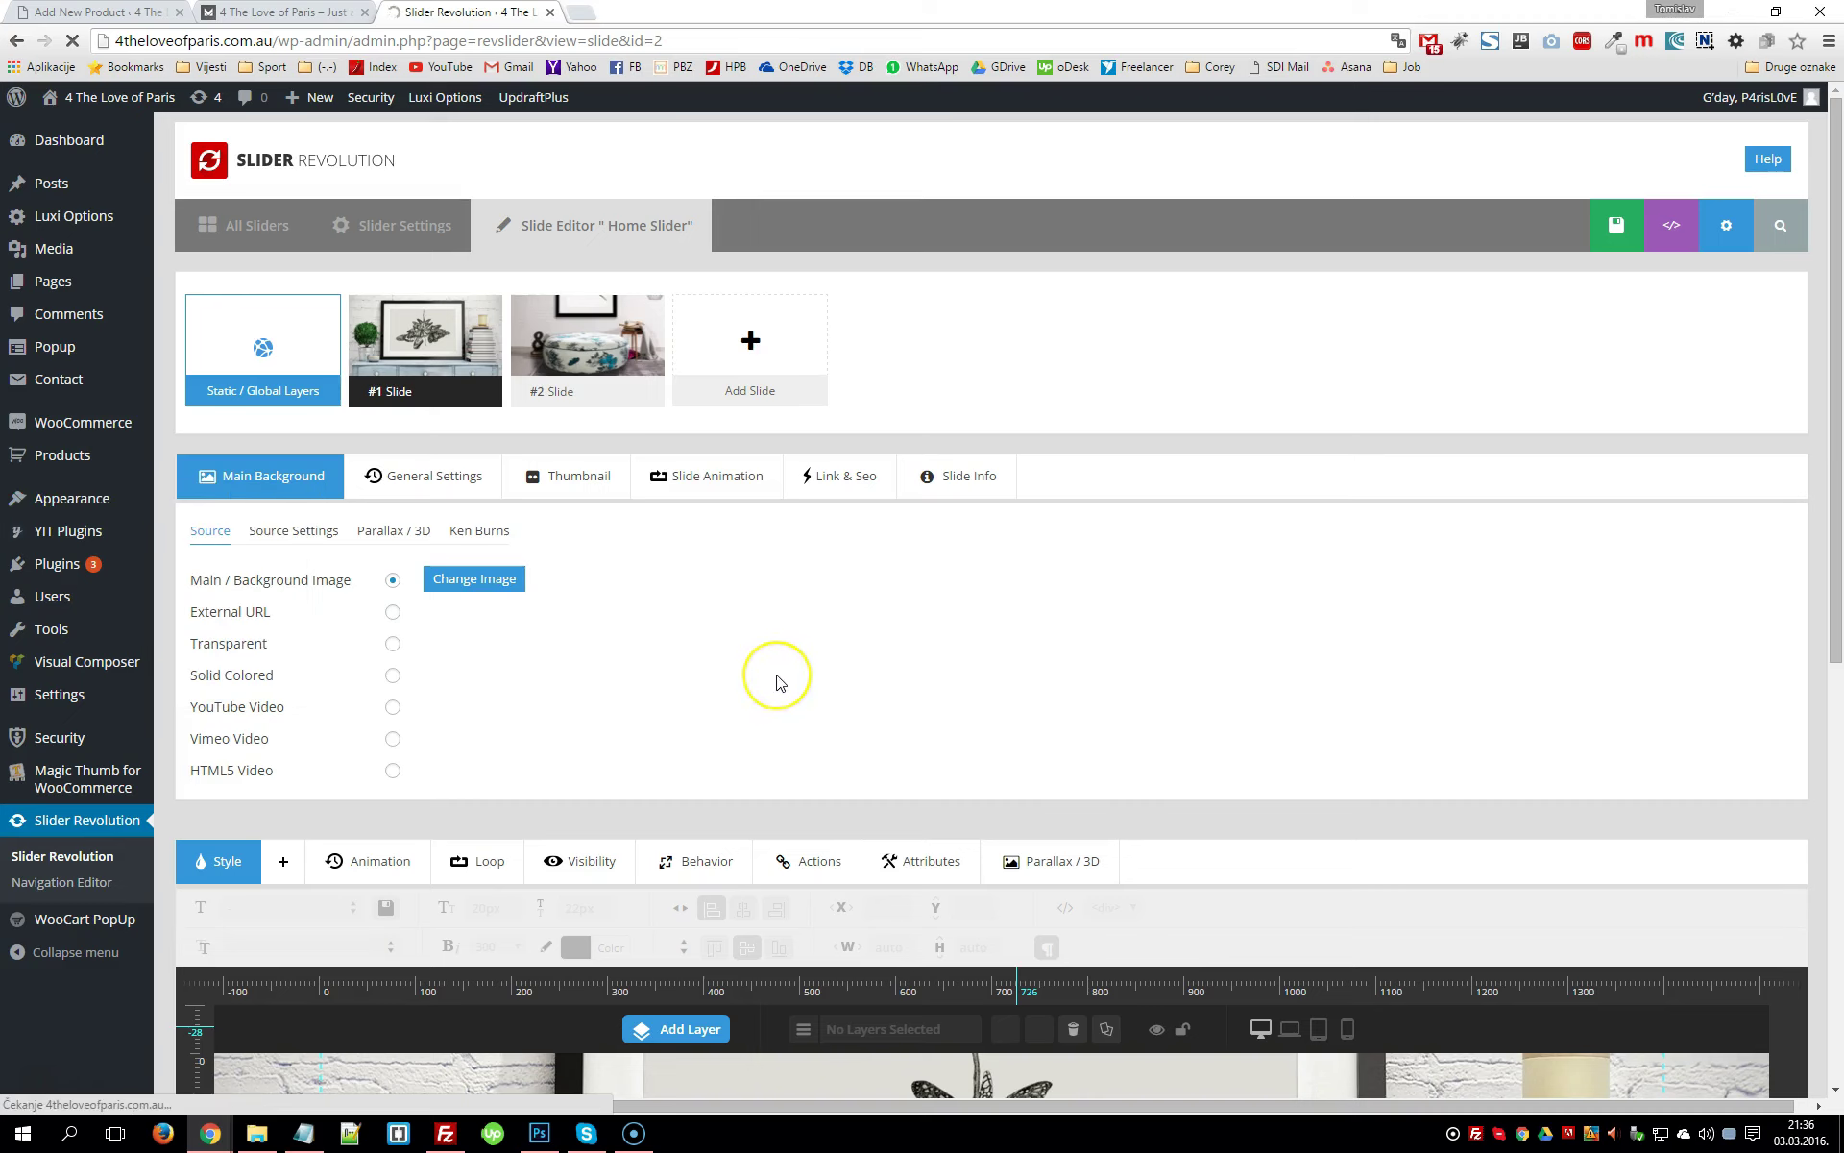
Review the structure of 4ParisMenu and the full list of pages that can be added to it
click(864, 645)
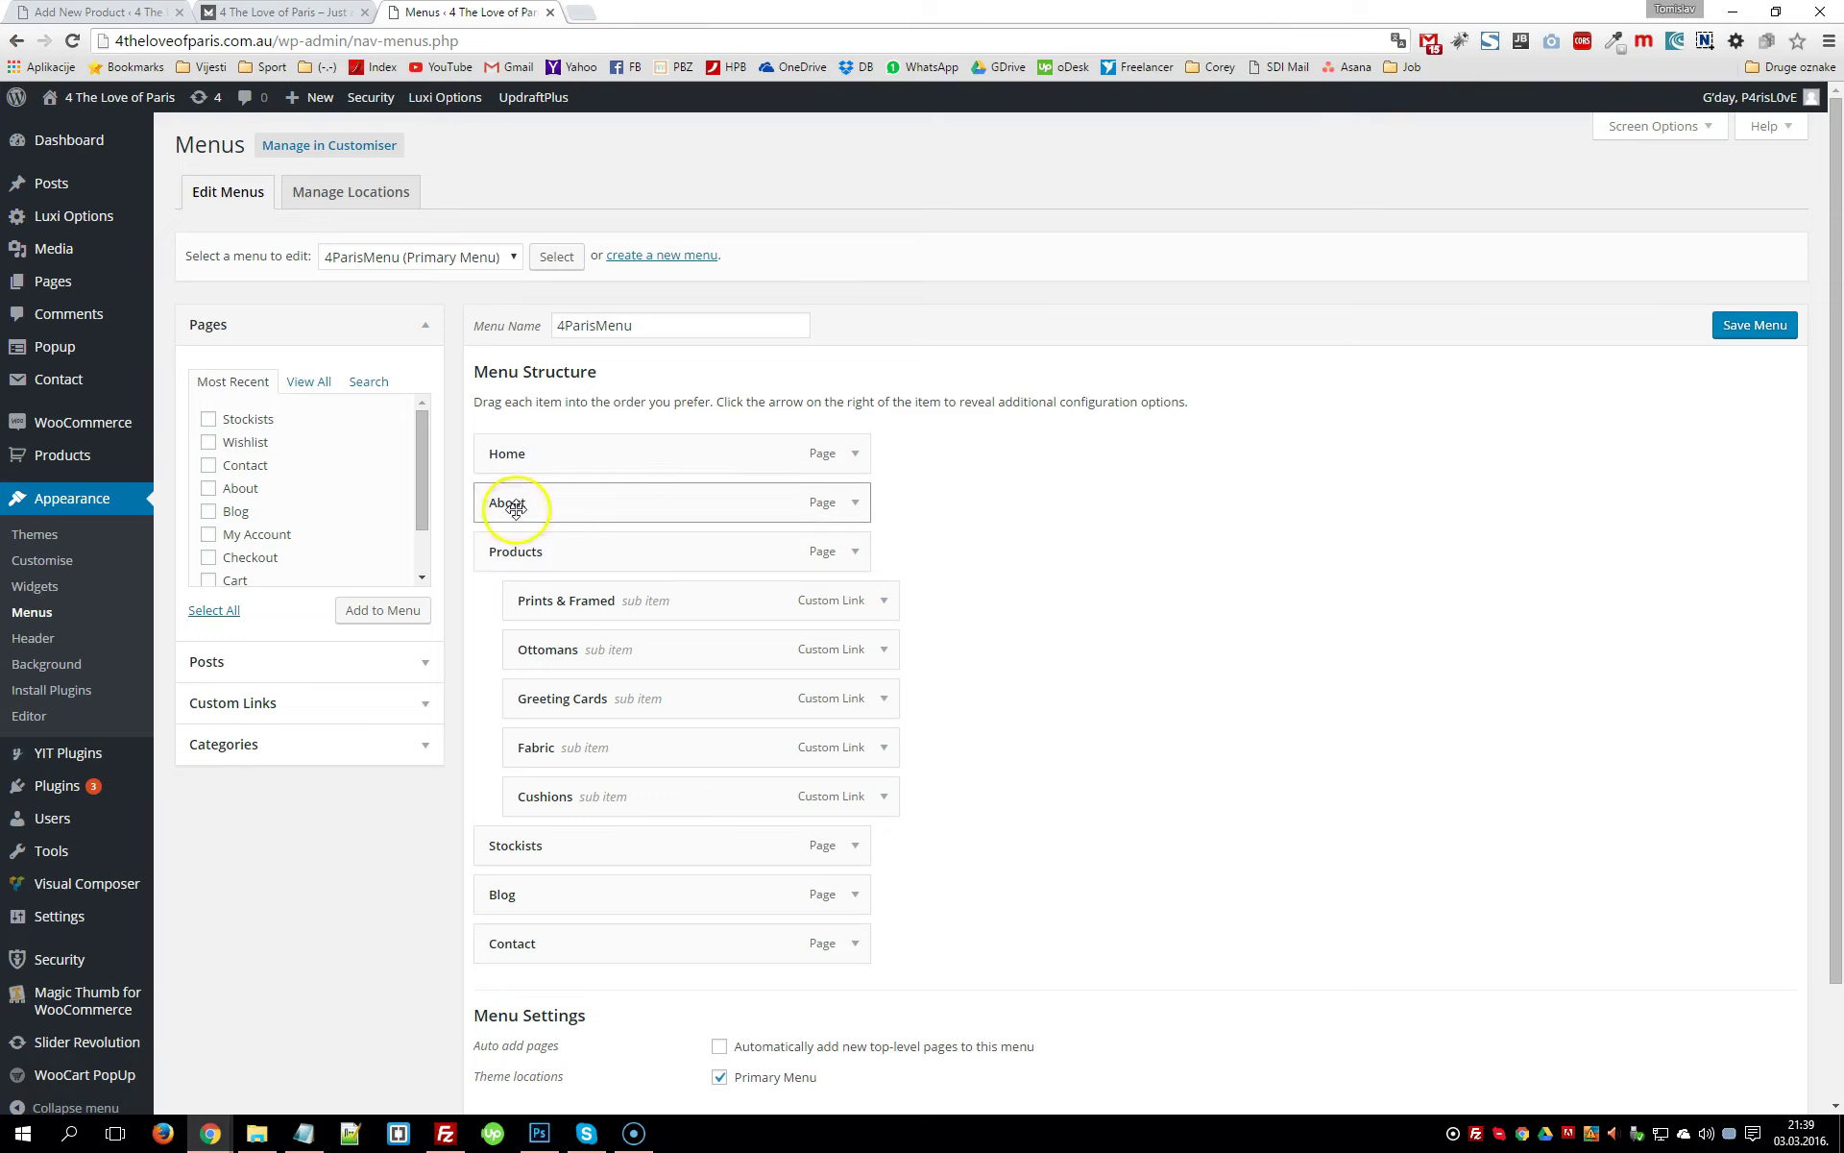
scroll(585, 616, down, 2)
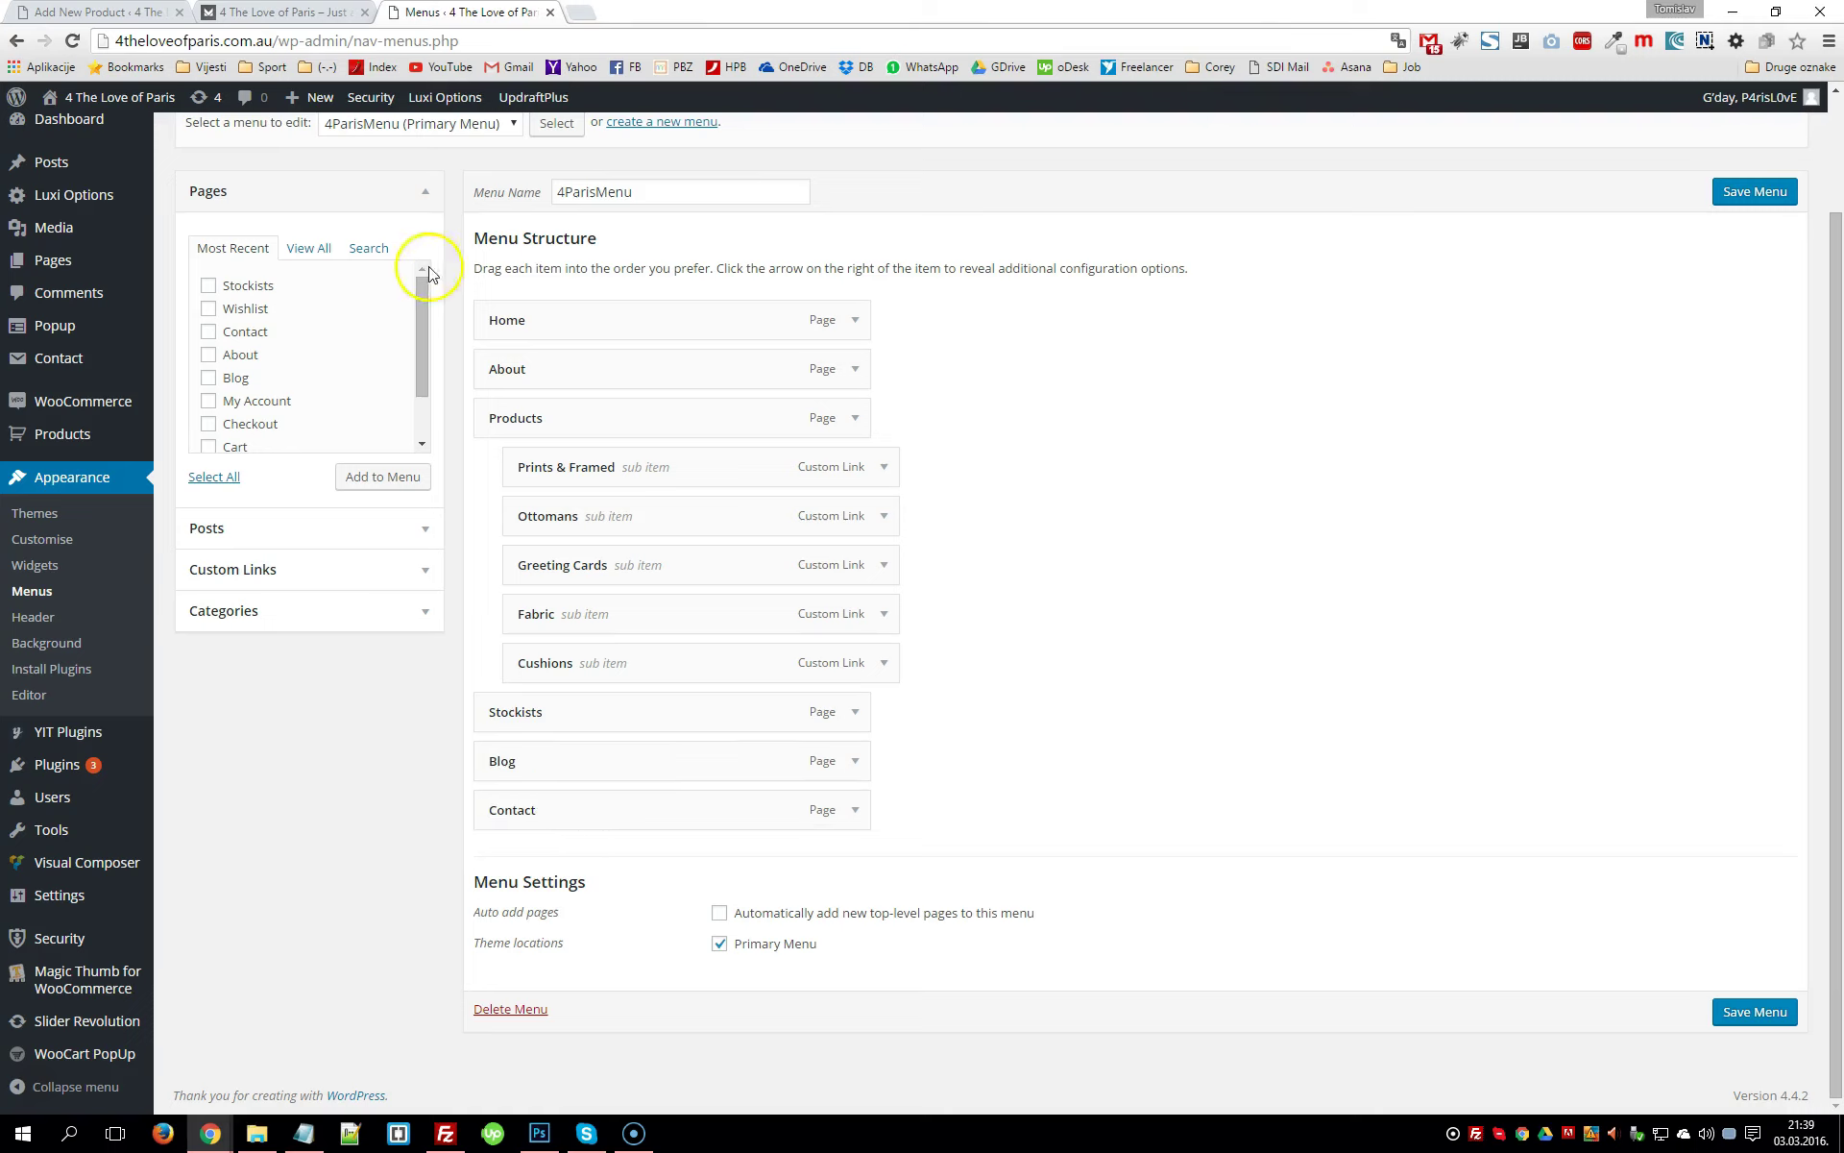
click(308, 248)
mouse_move(423, 343)
mouse_down()
mouse_move(419, 412)
mouse_move(415, 329)
mouse_up()
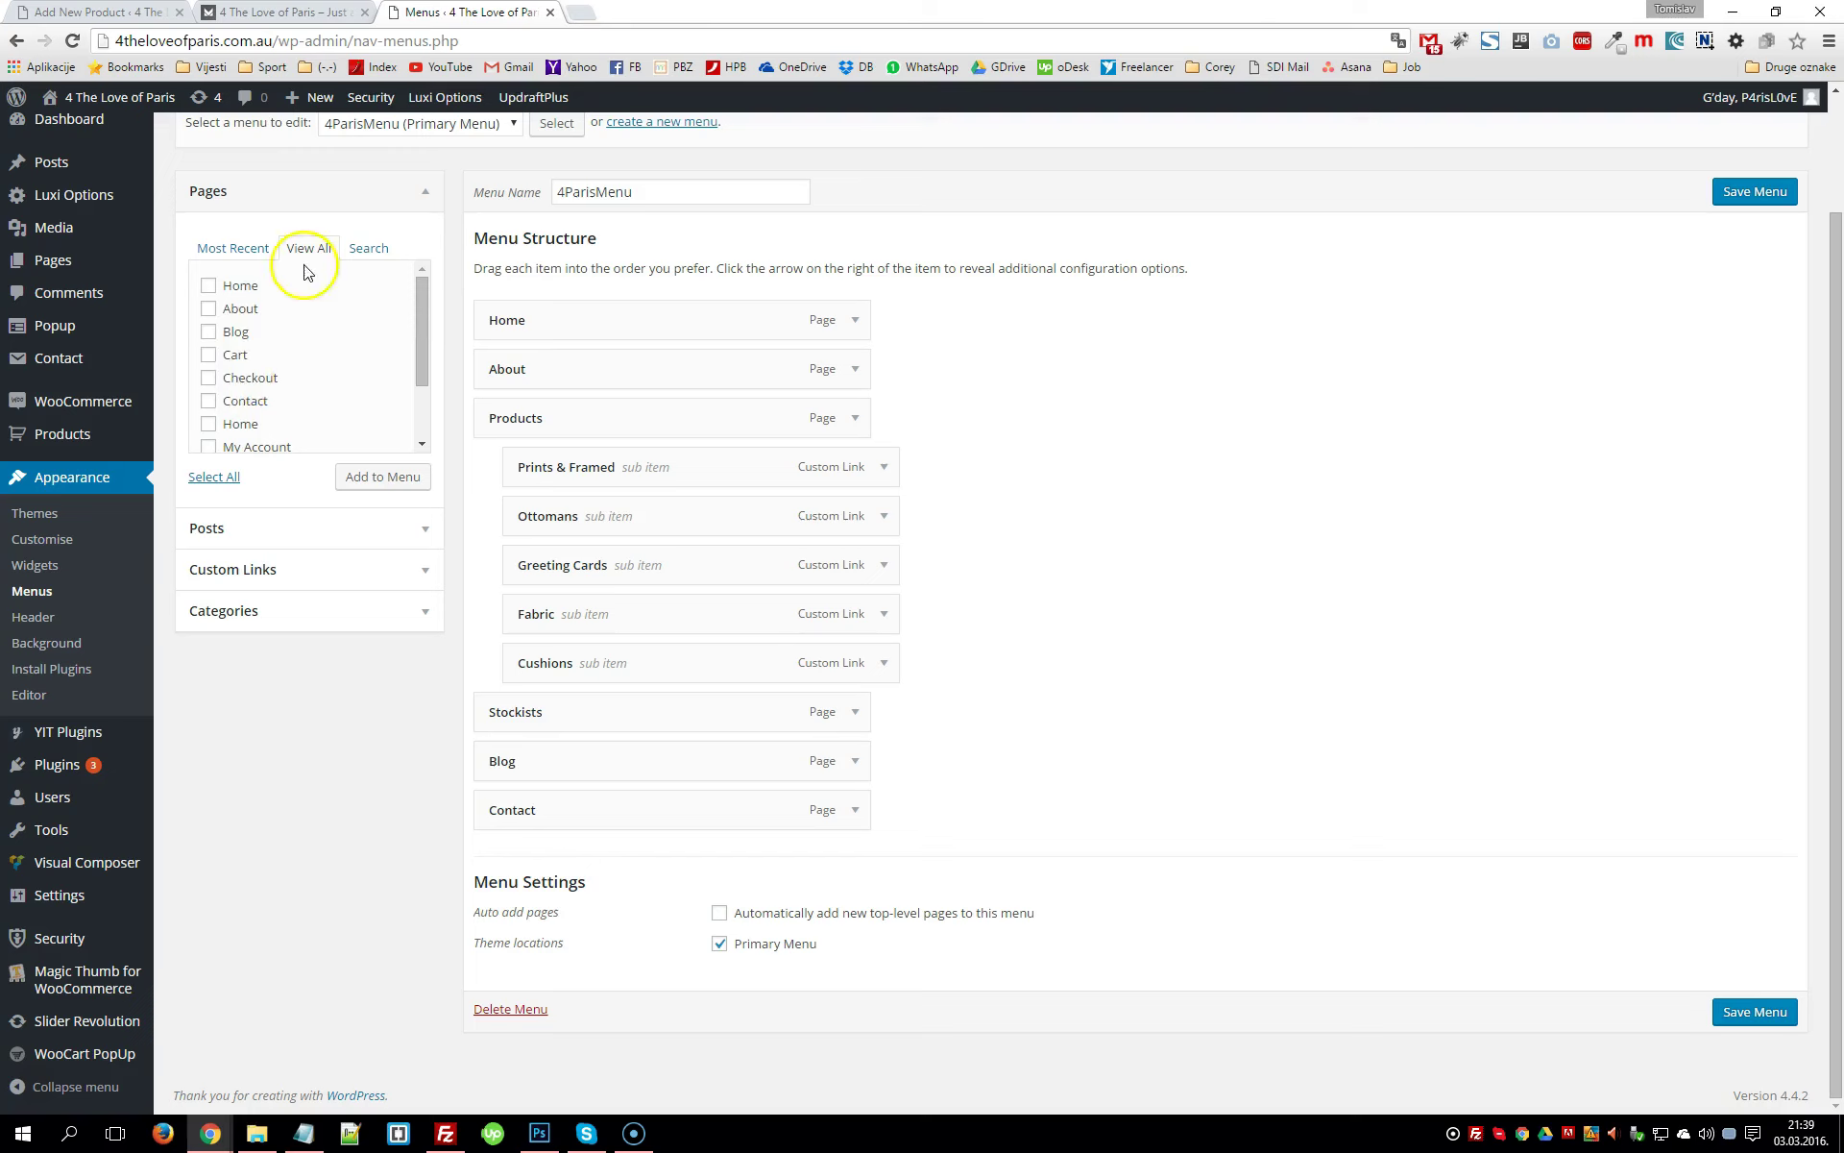
scroll(319, 353, down, 2)
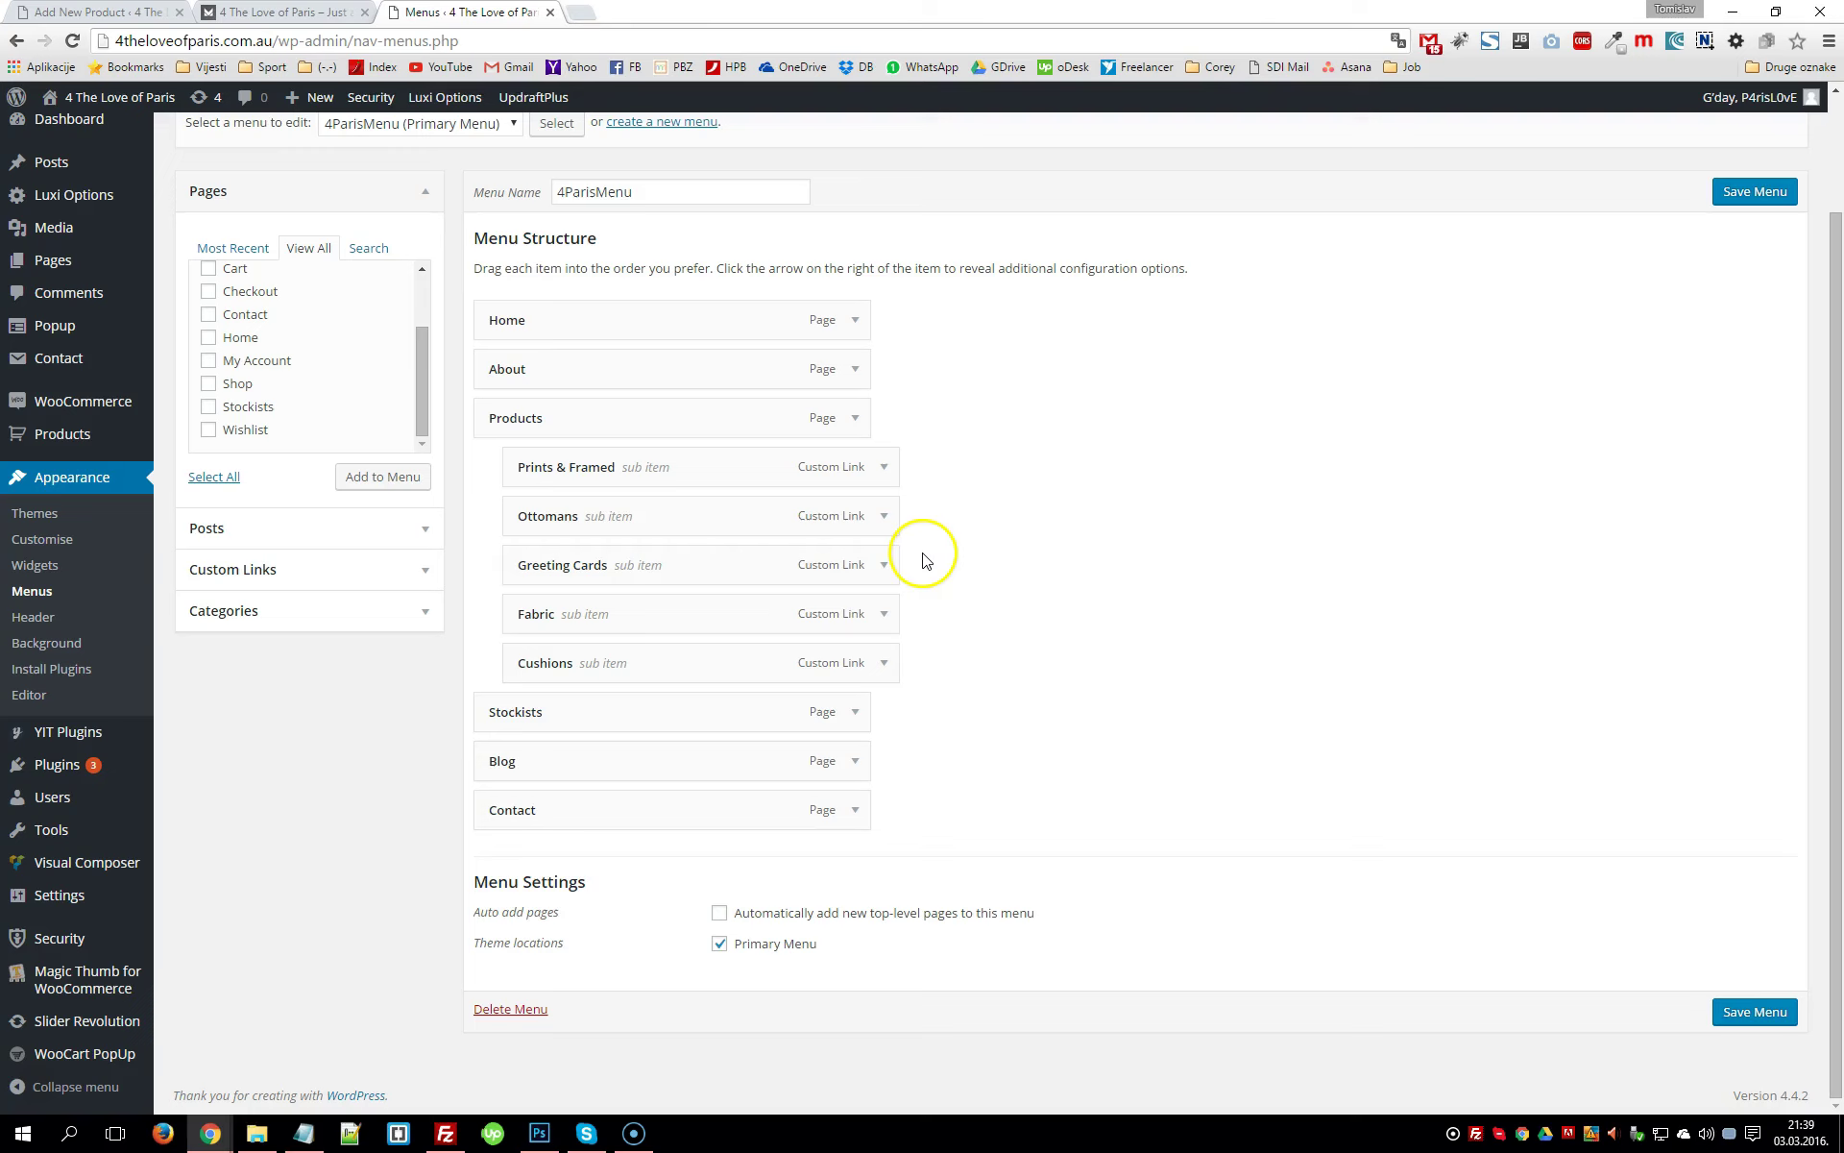
Expand and collapse the Stockists menu item's settings, and try moving the Blog item below Contact
click(854, 712)
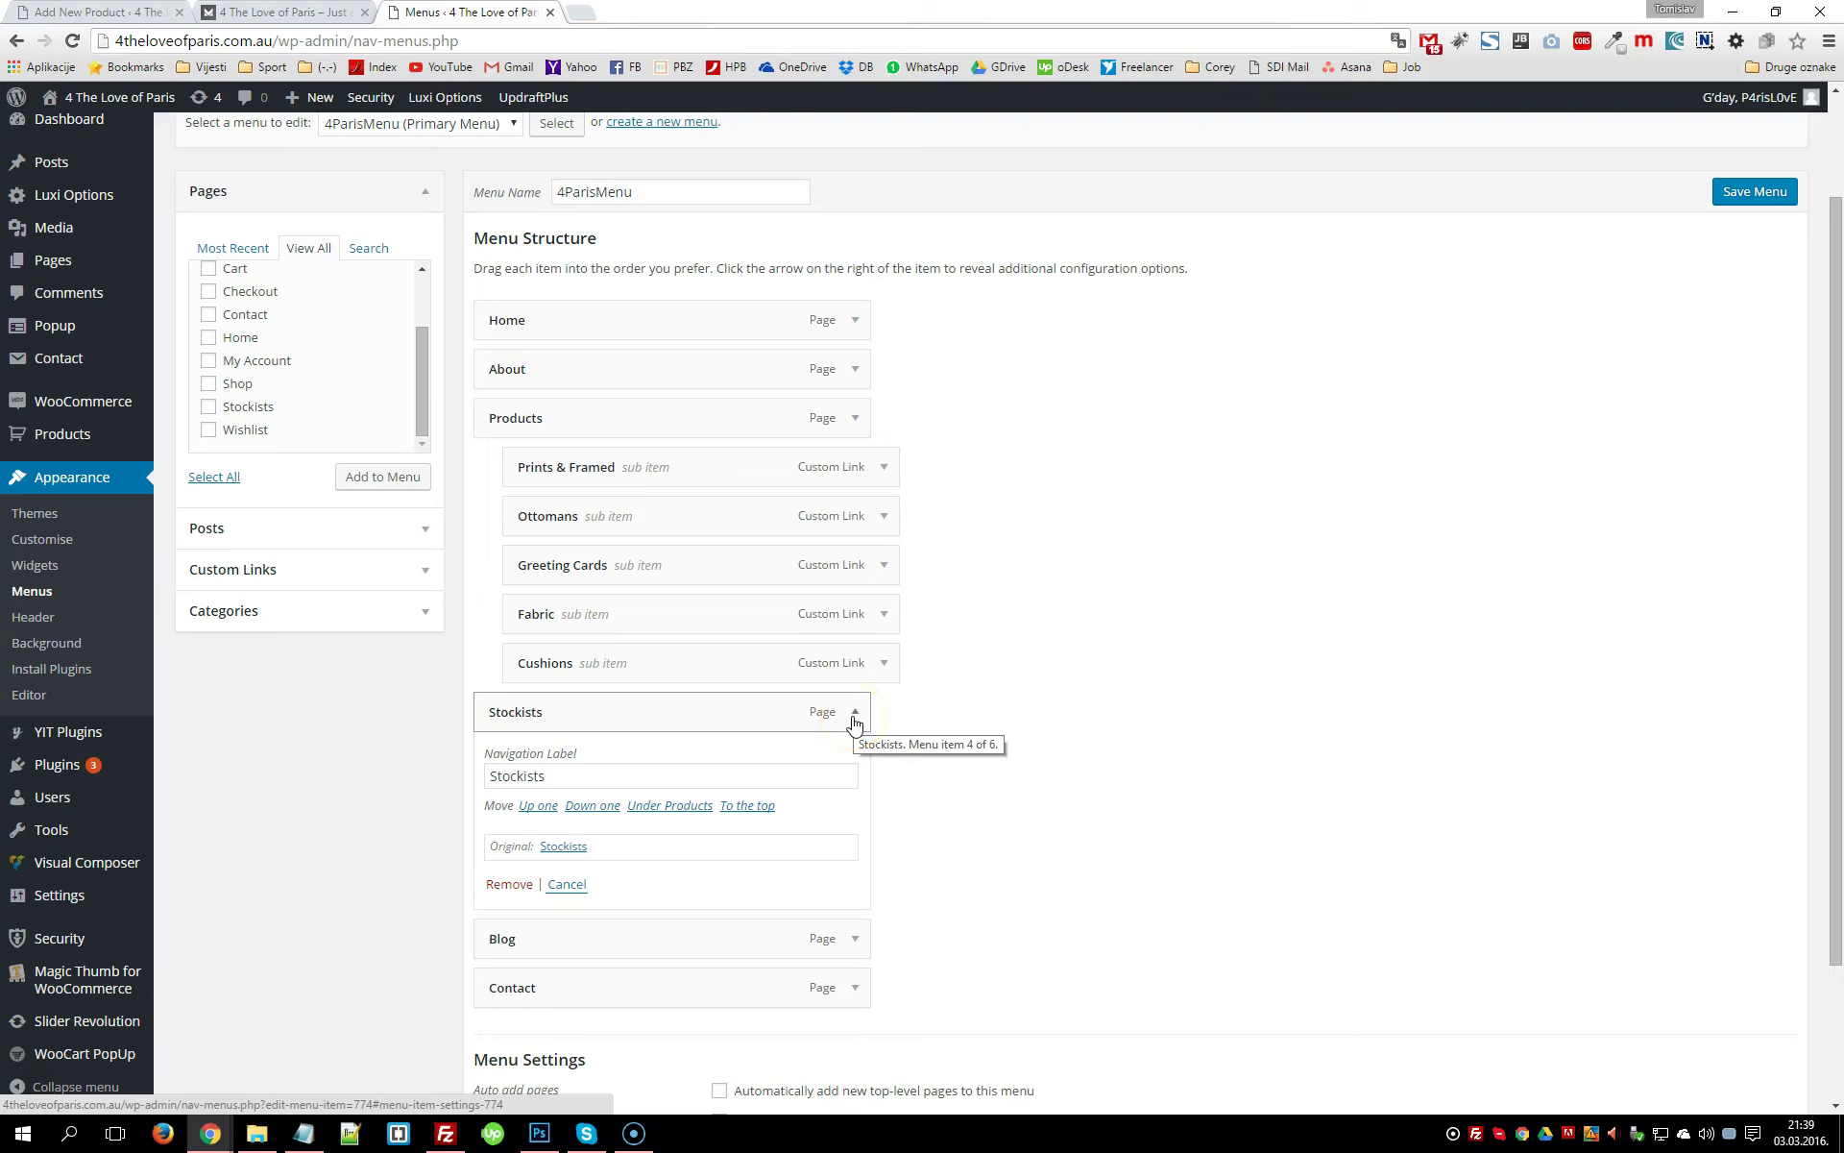
click(510, 888)
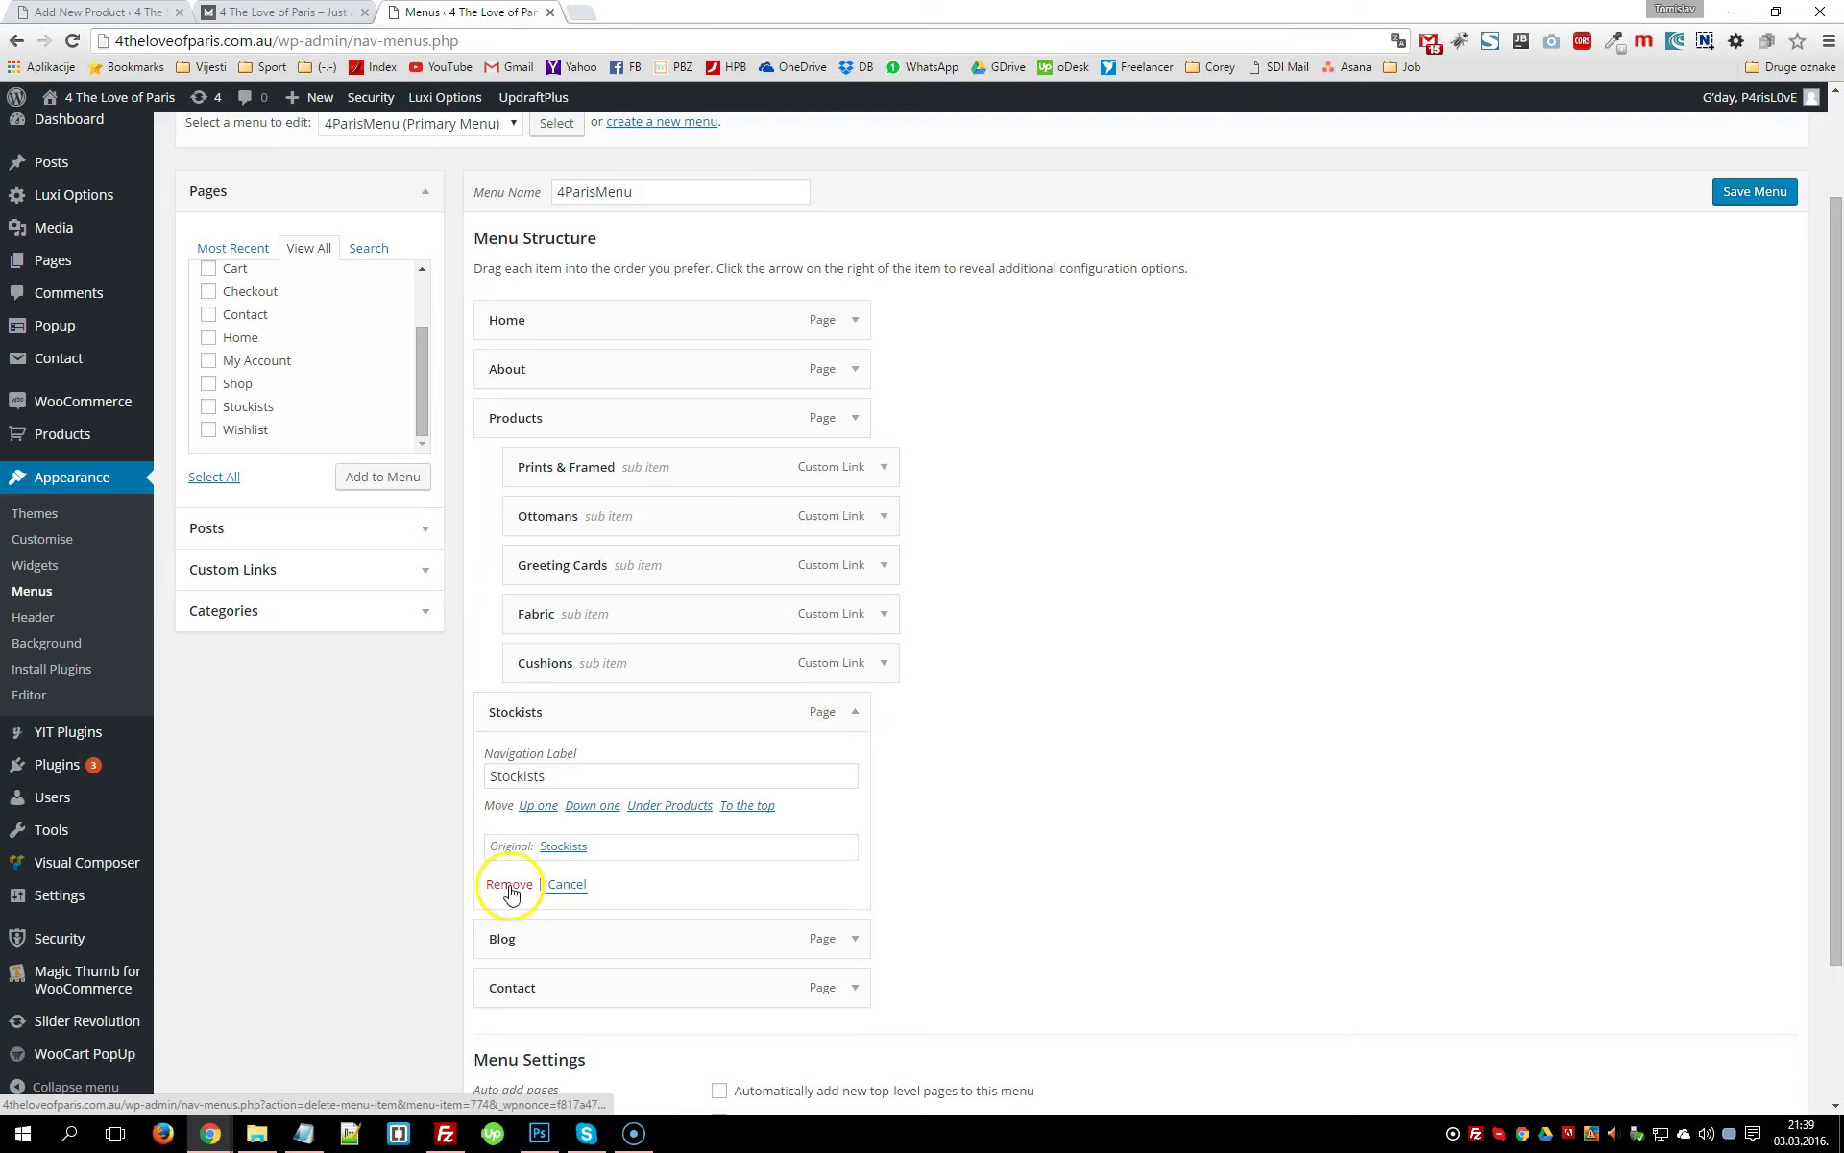
click(854, 710)
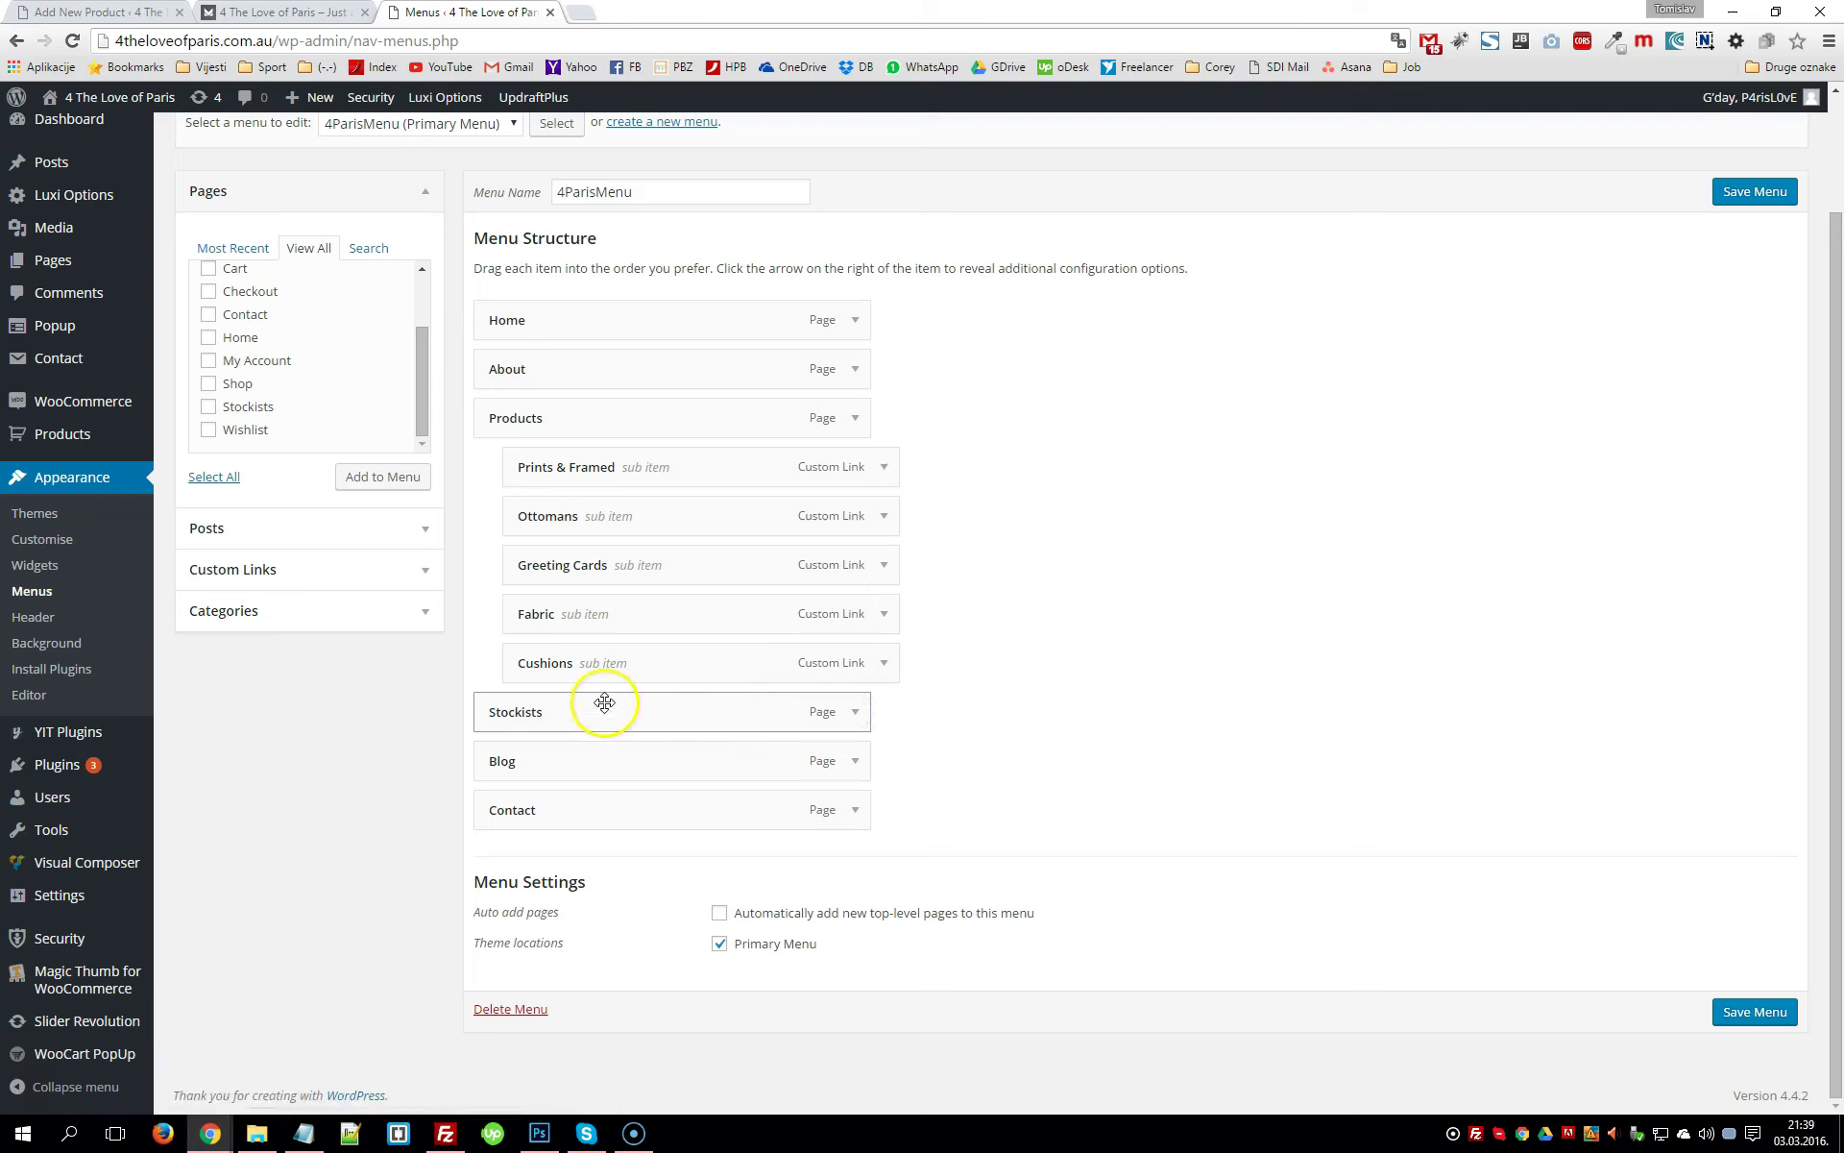
drag(577, 761, 568, 819)
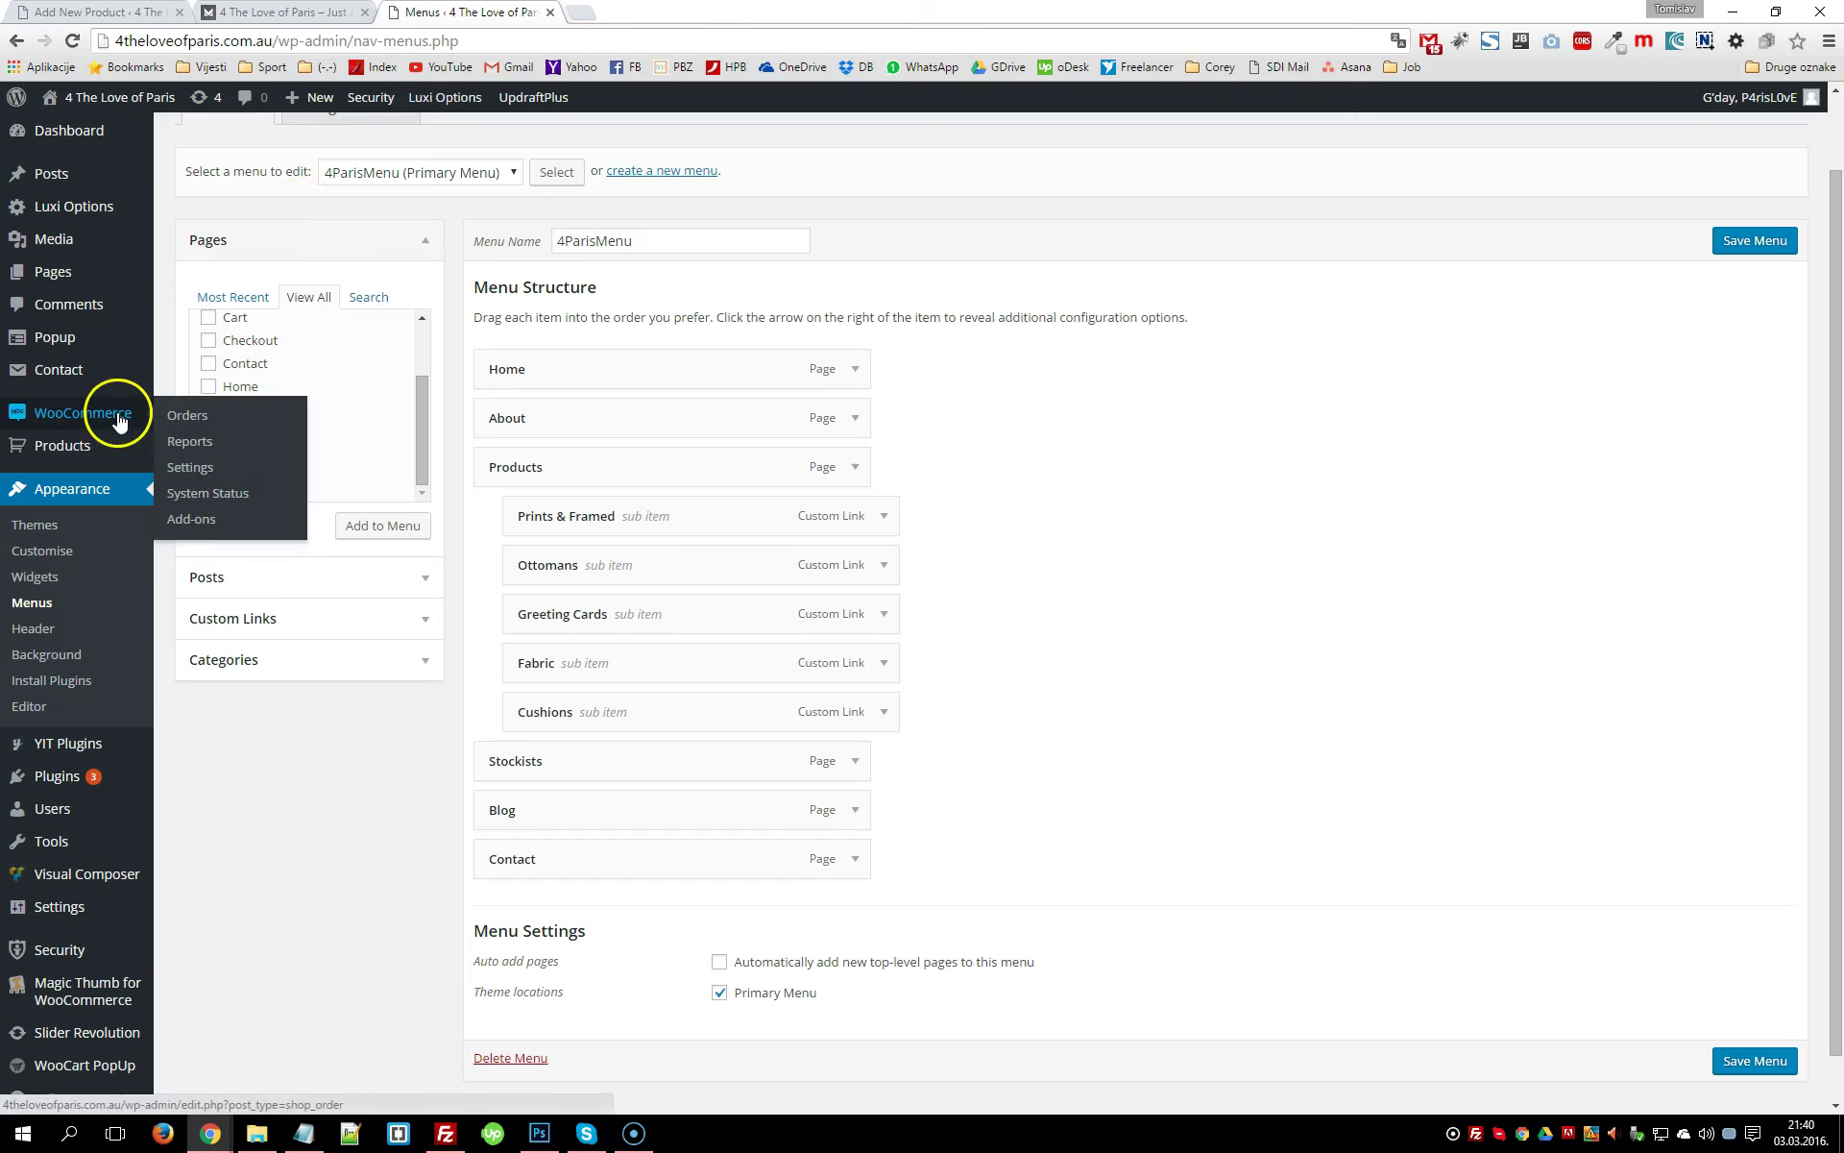
Open the WooCommerce orders list, leaving the Menus page without saving its changes
mouse_move(91, 442)
mouse_move(118, 411)
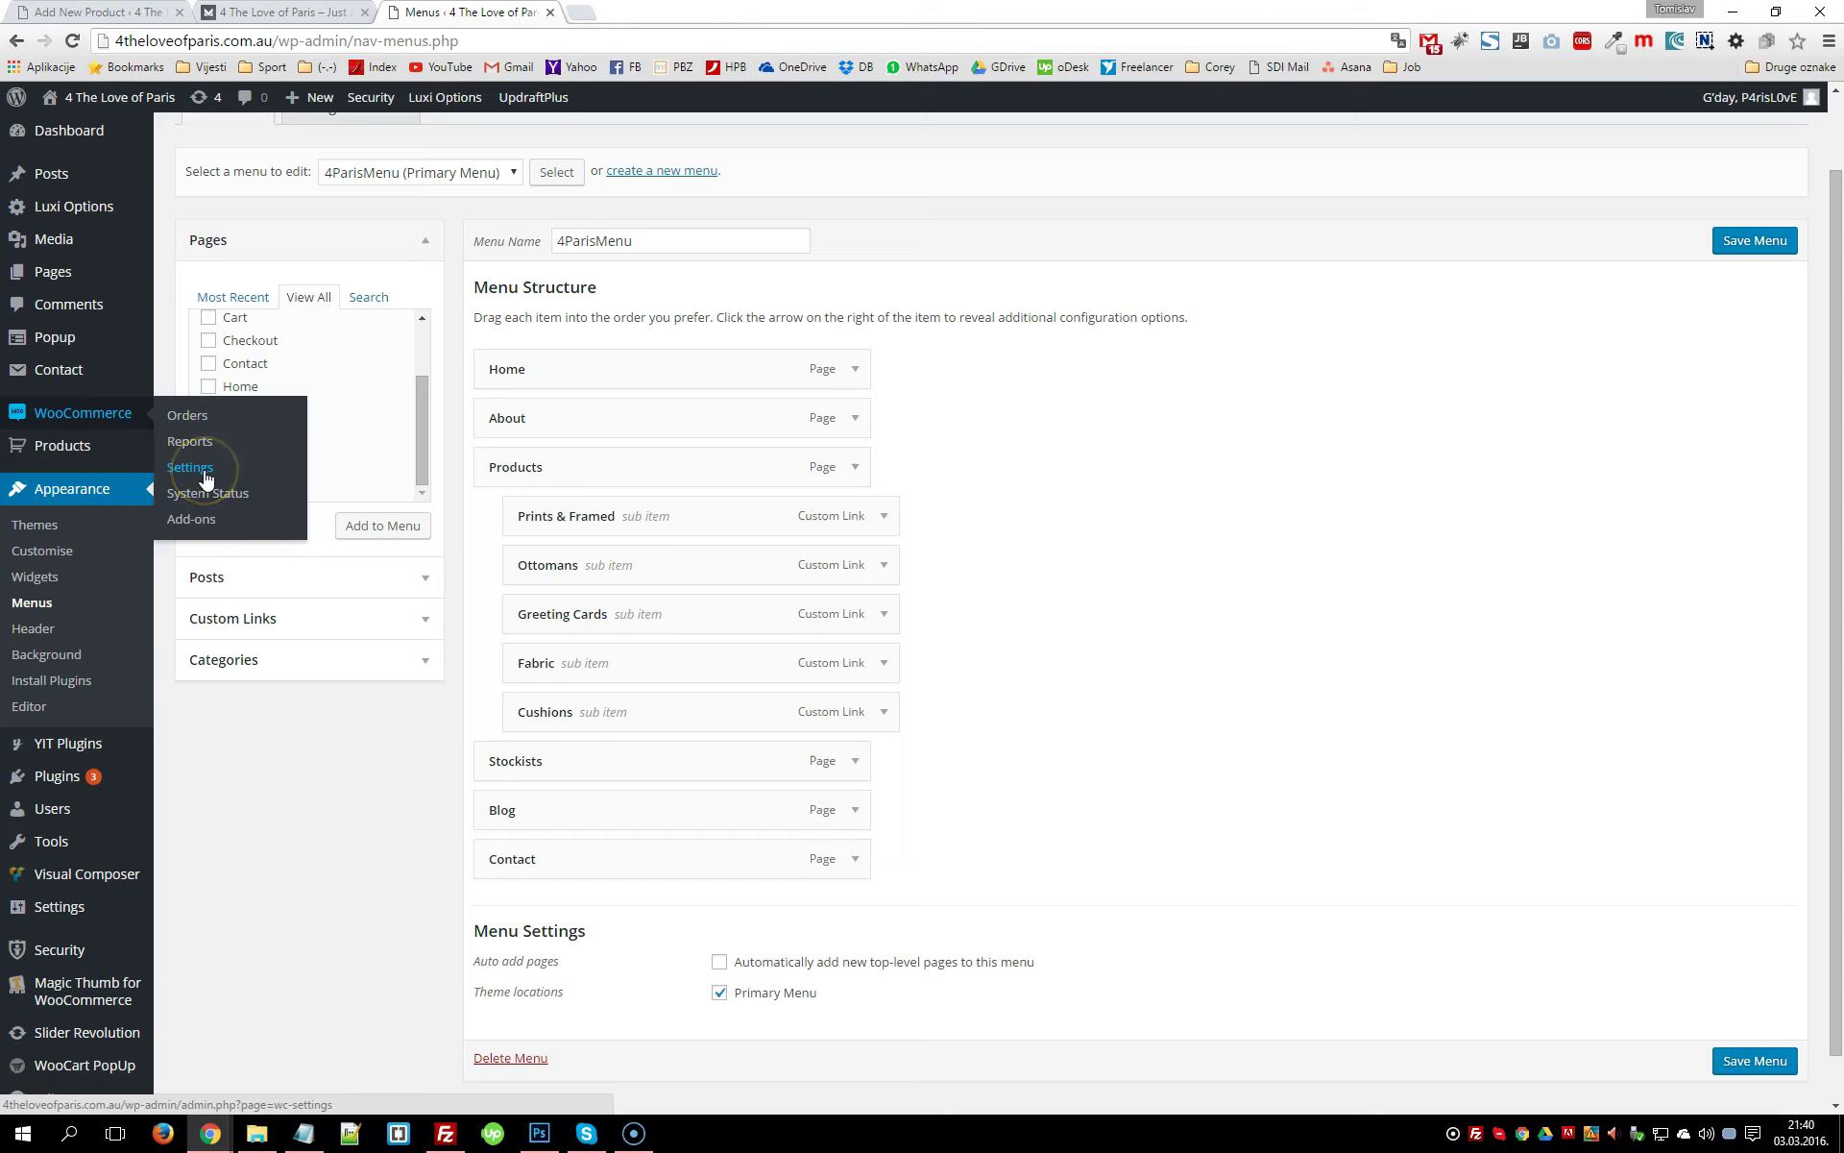
click(209, 419)
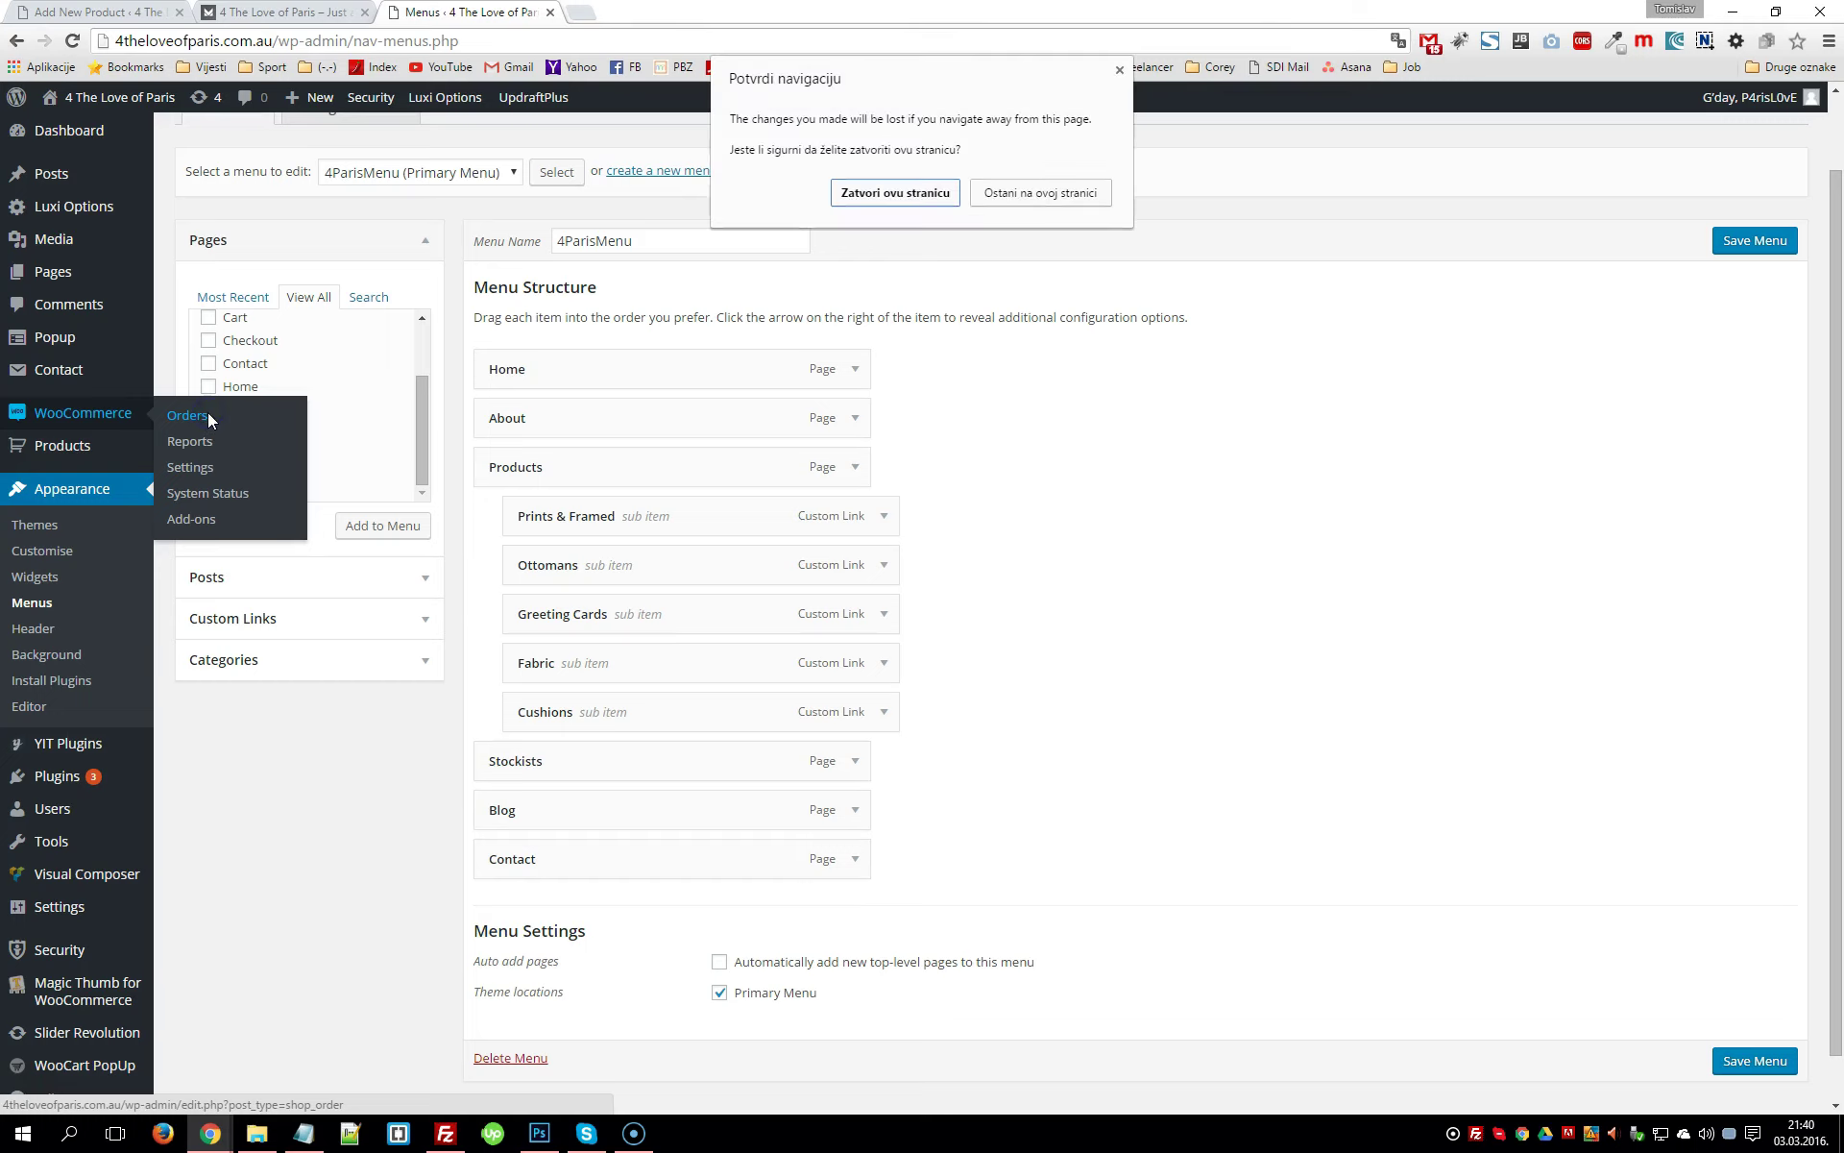
click(922, 192)
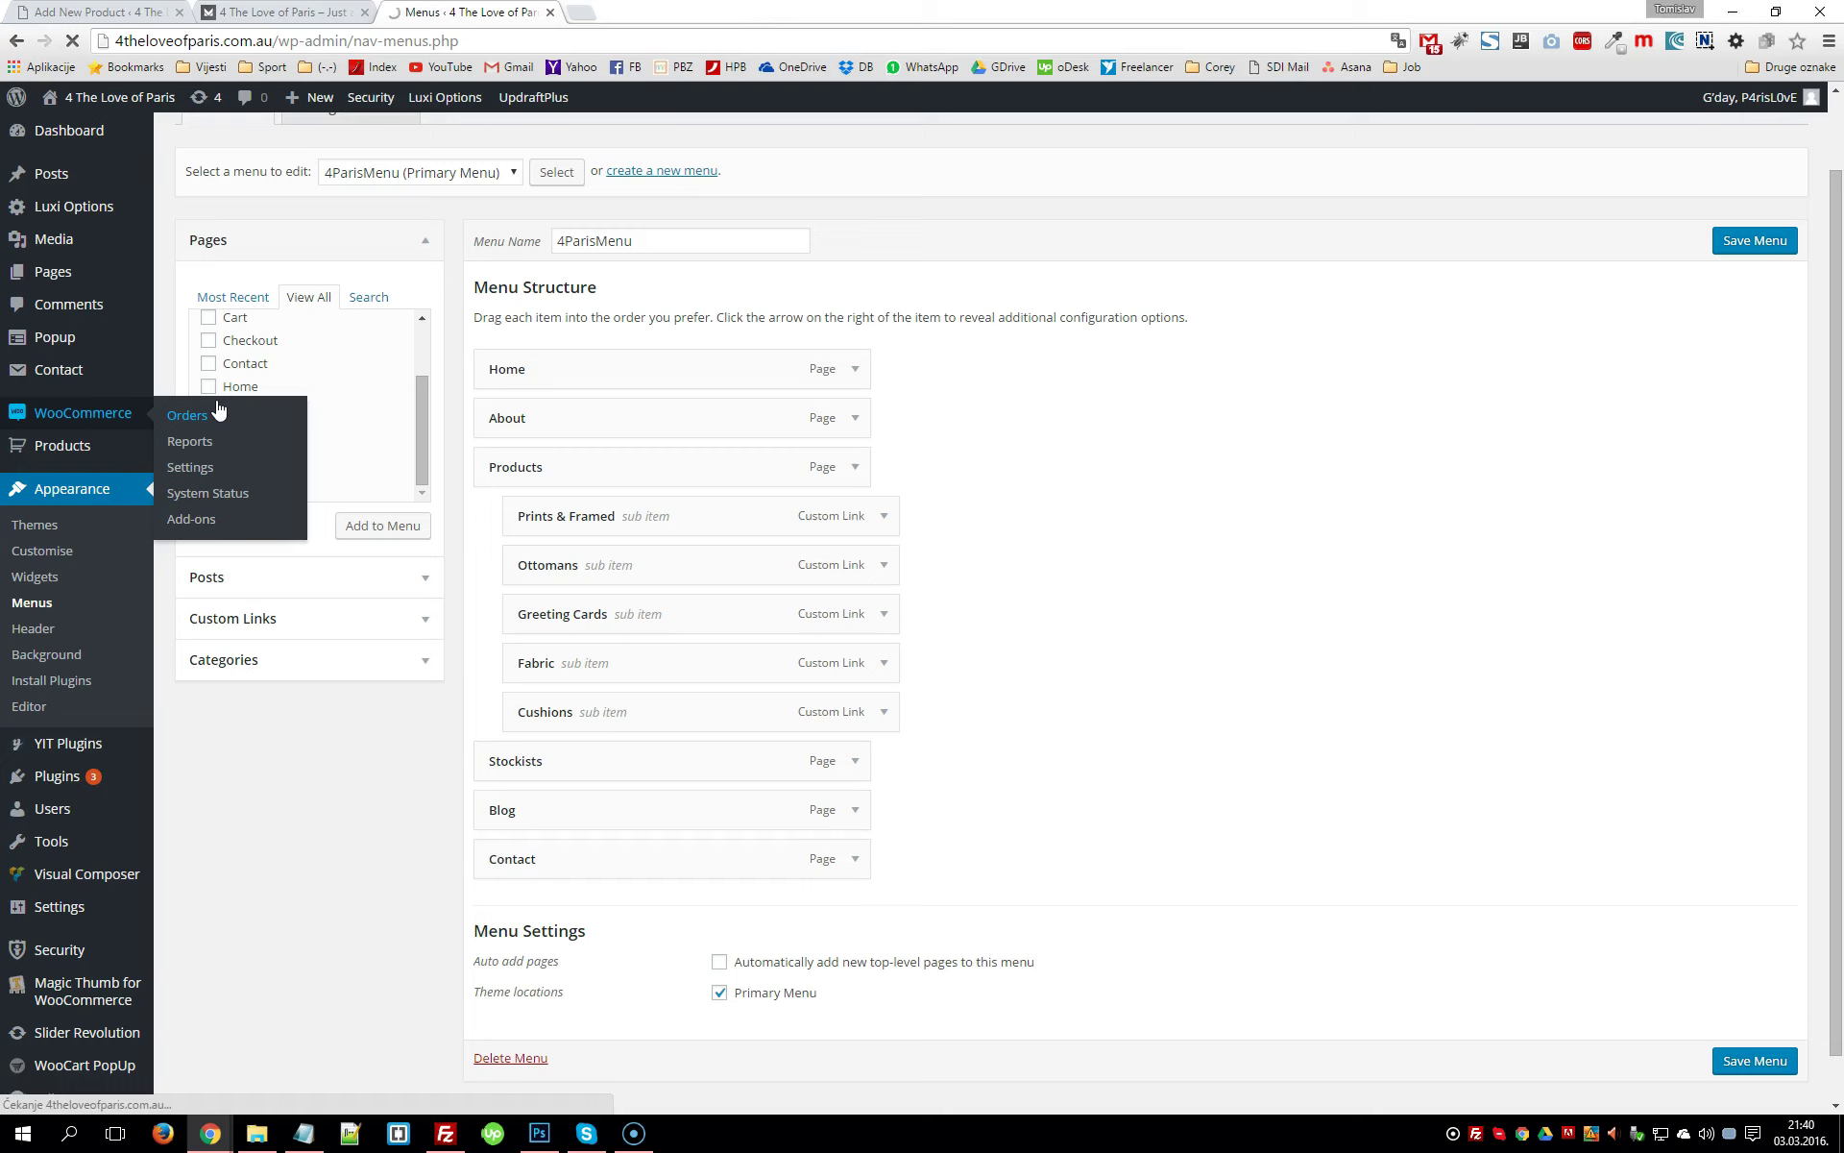
click(288, 293)
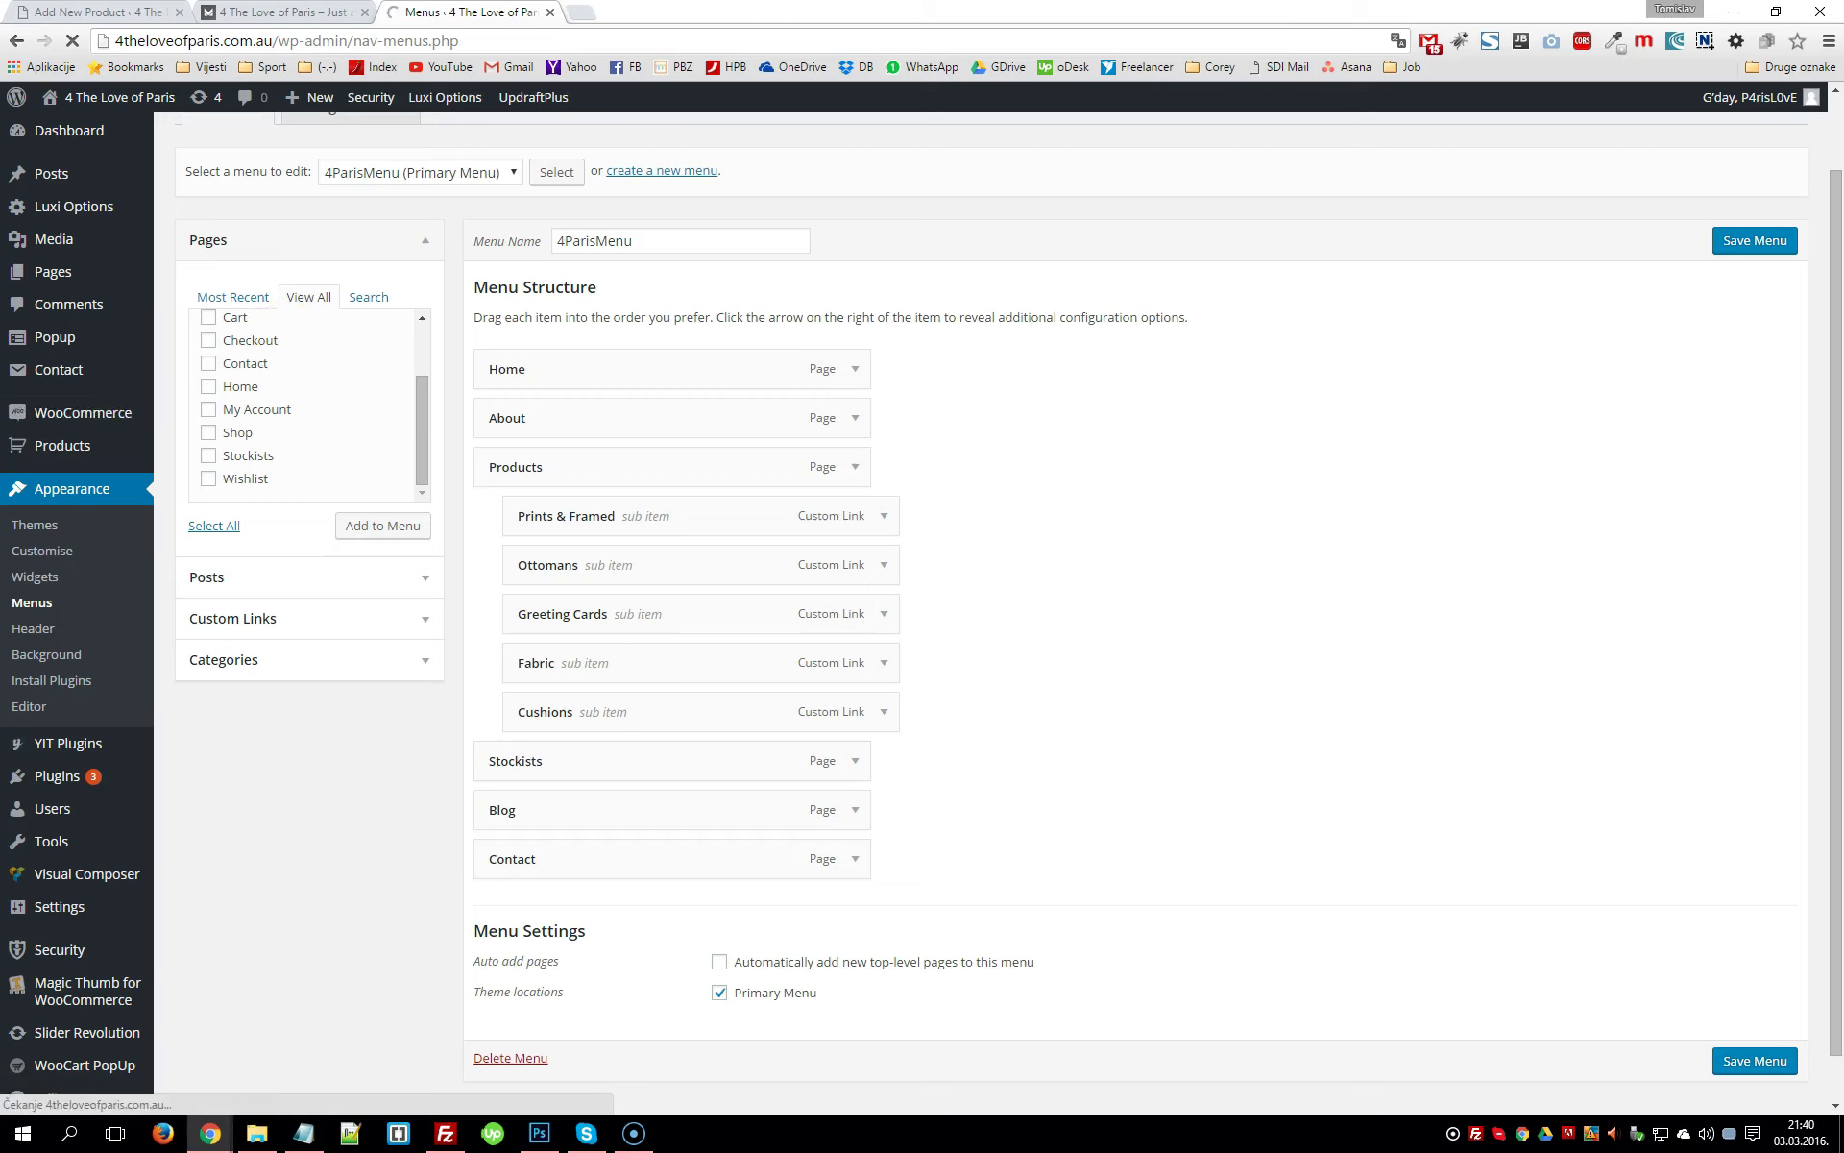
click(280, 297)
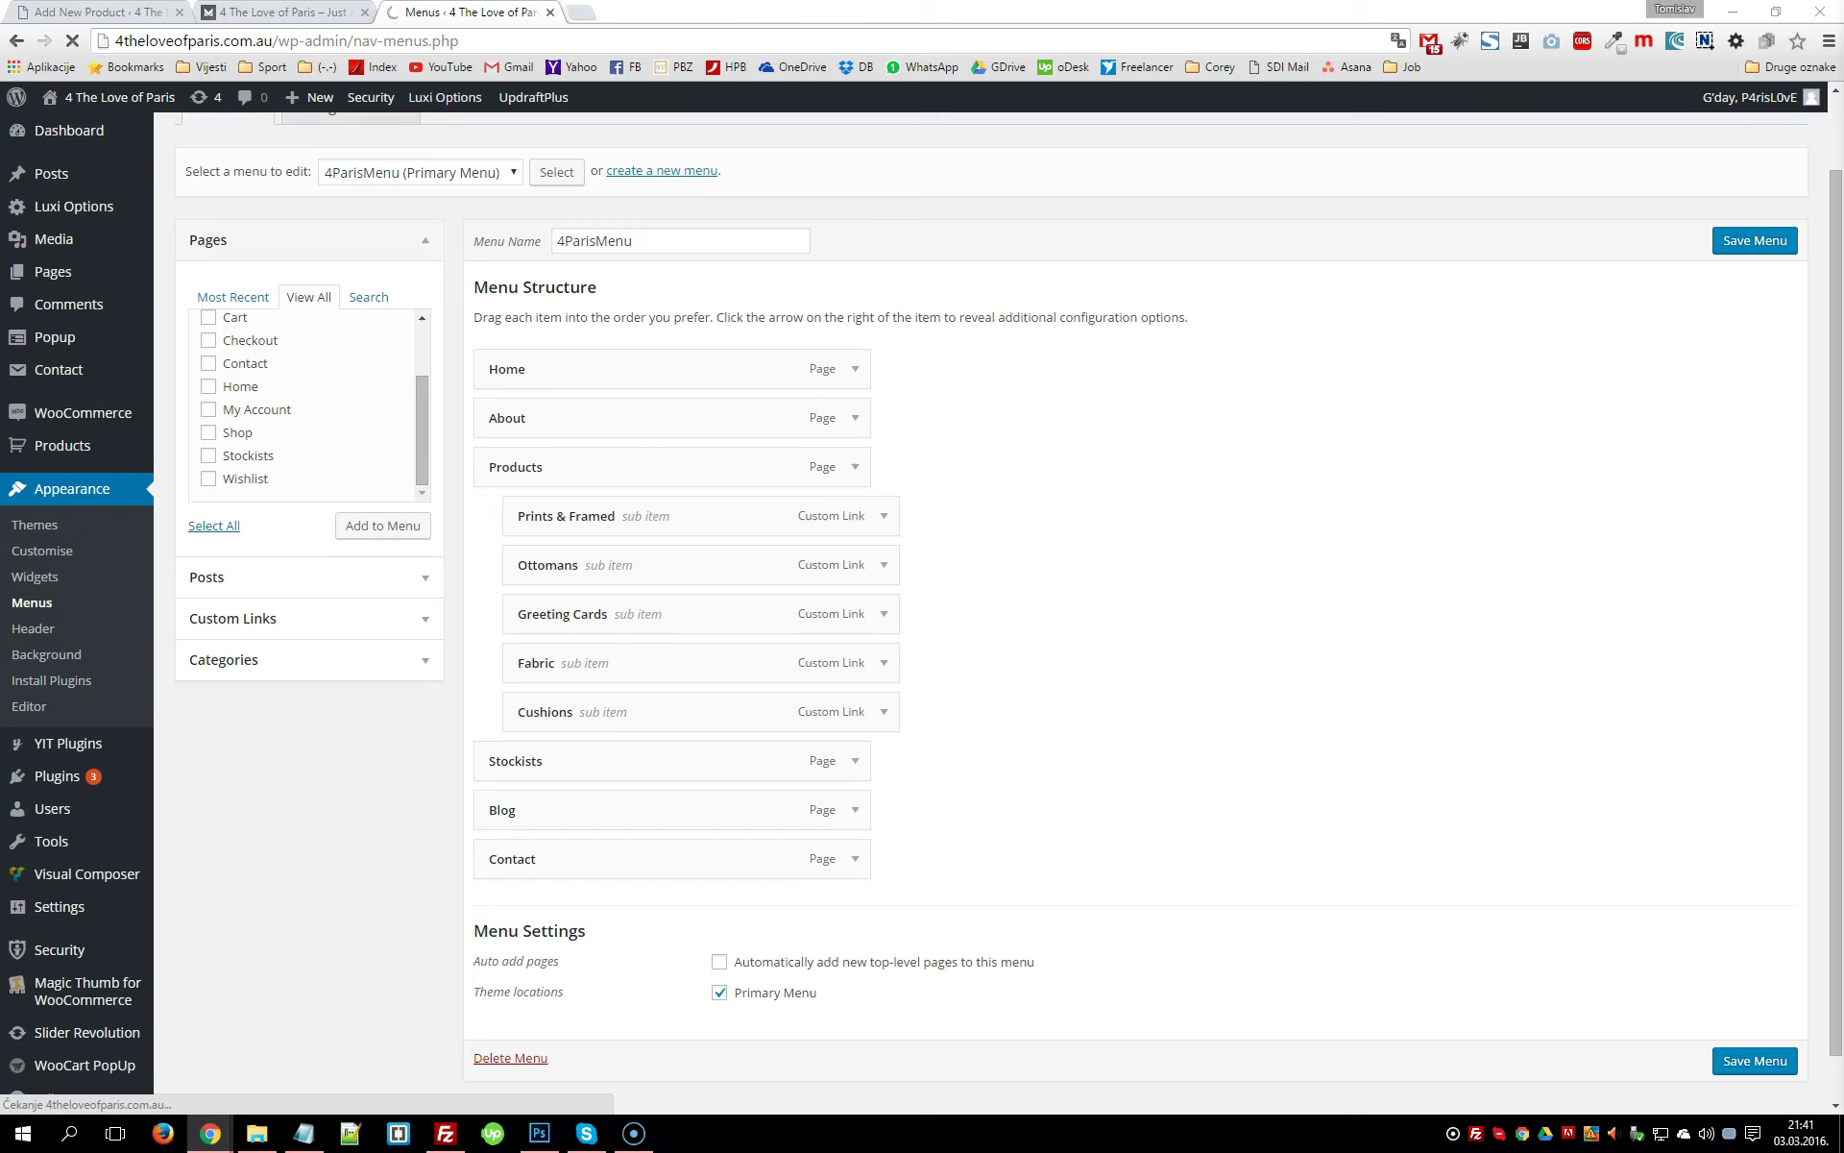
click(814, 142)
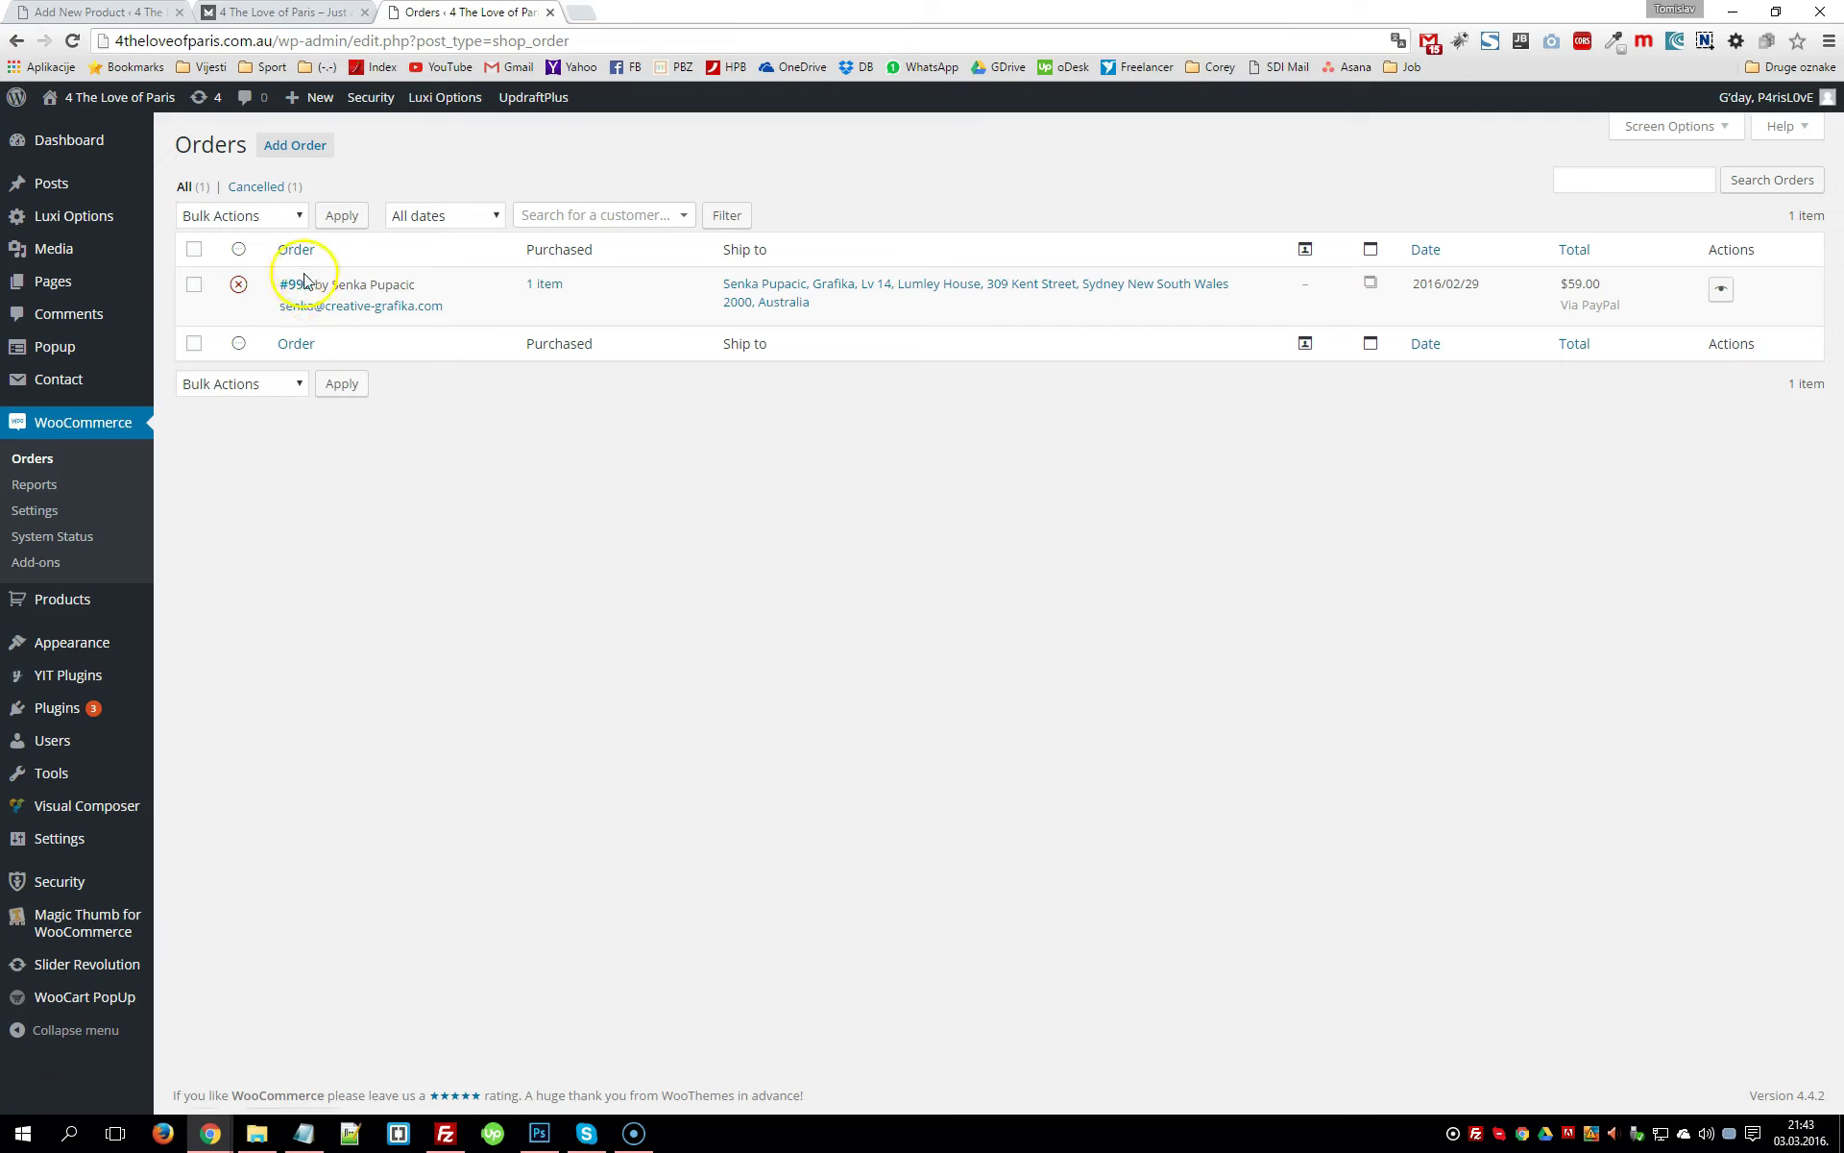
Open the customer's order from the orders list and view the available order statuses without changing the status
drag(324, 285, 420, 293)
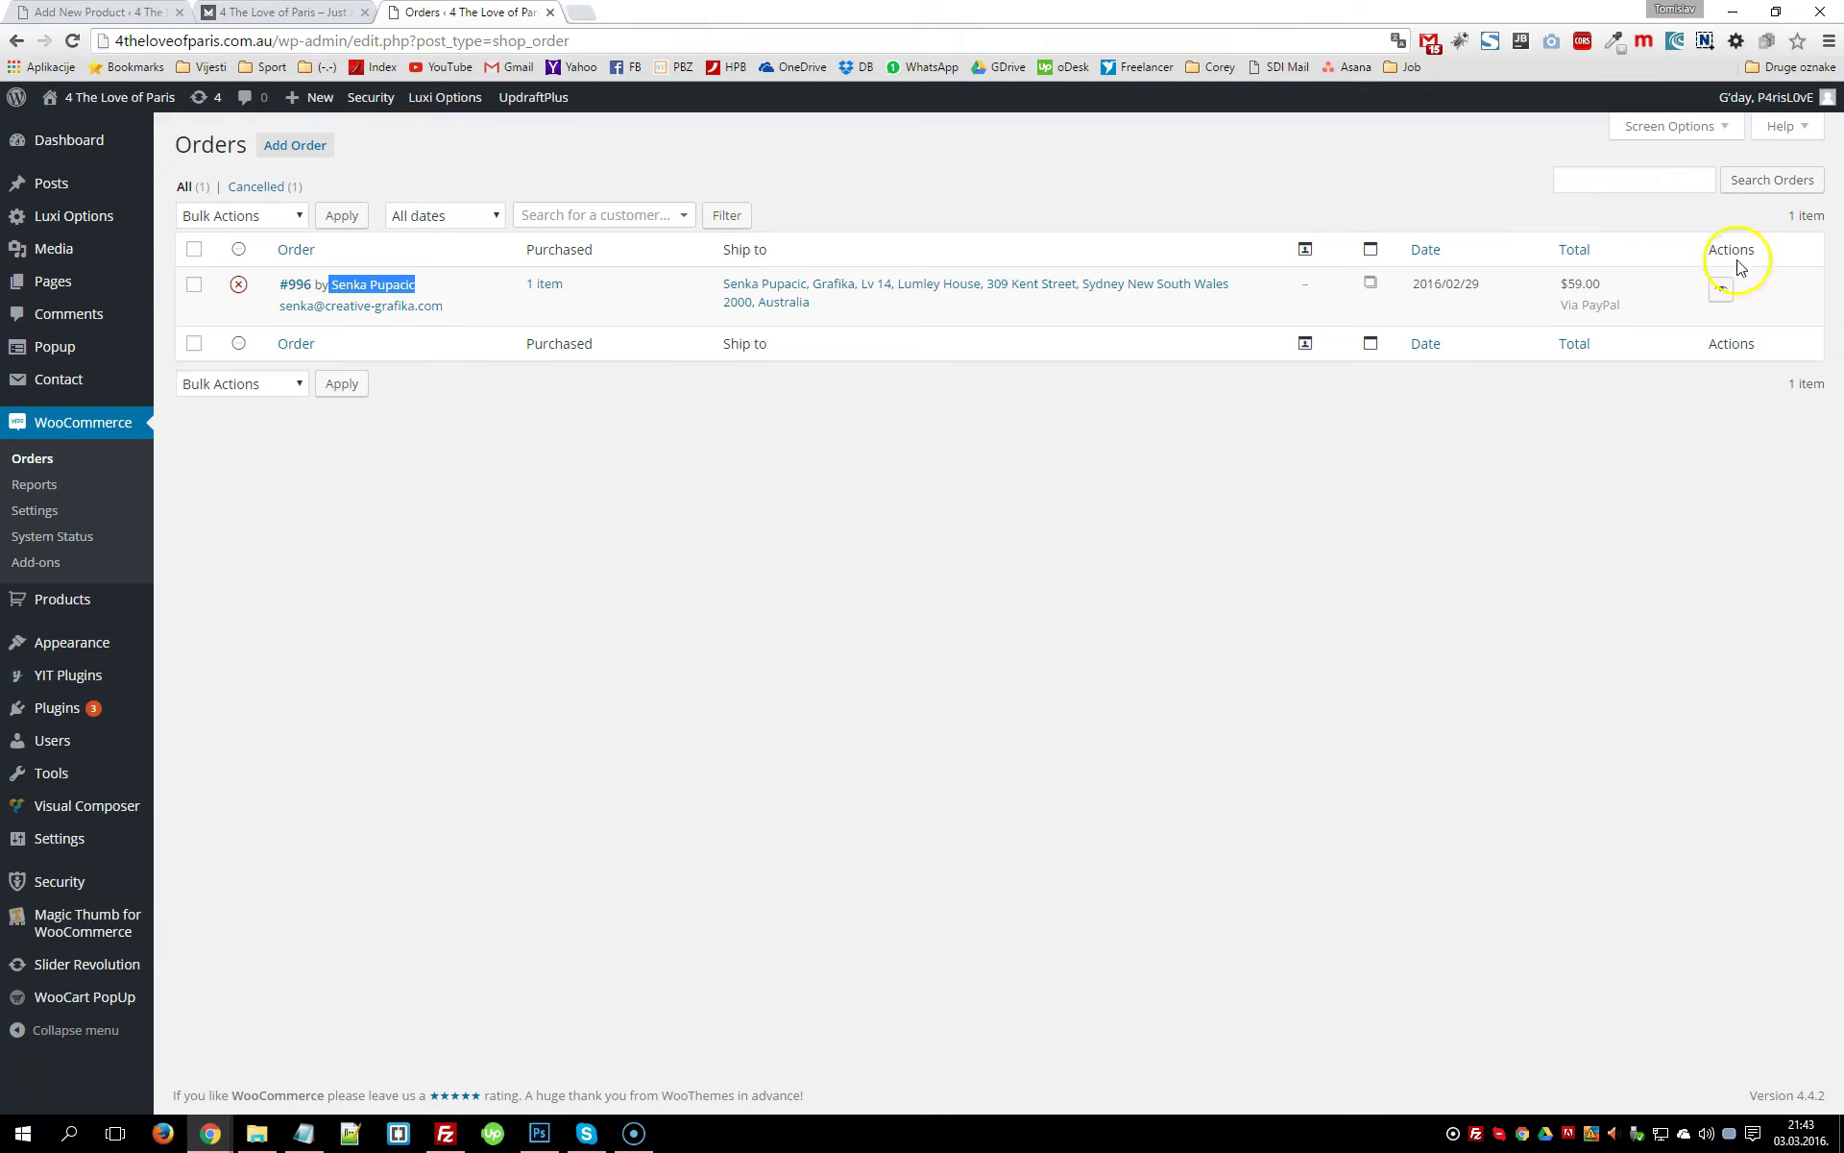
click(1719, 298)
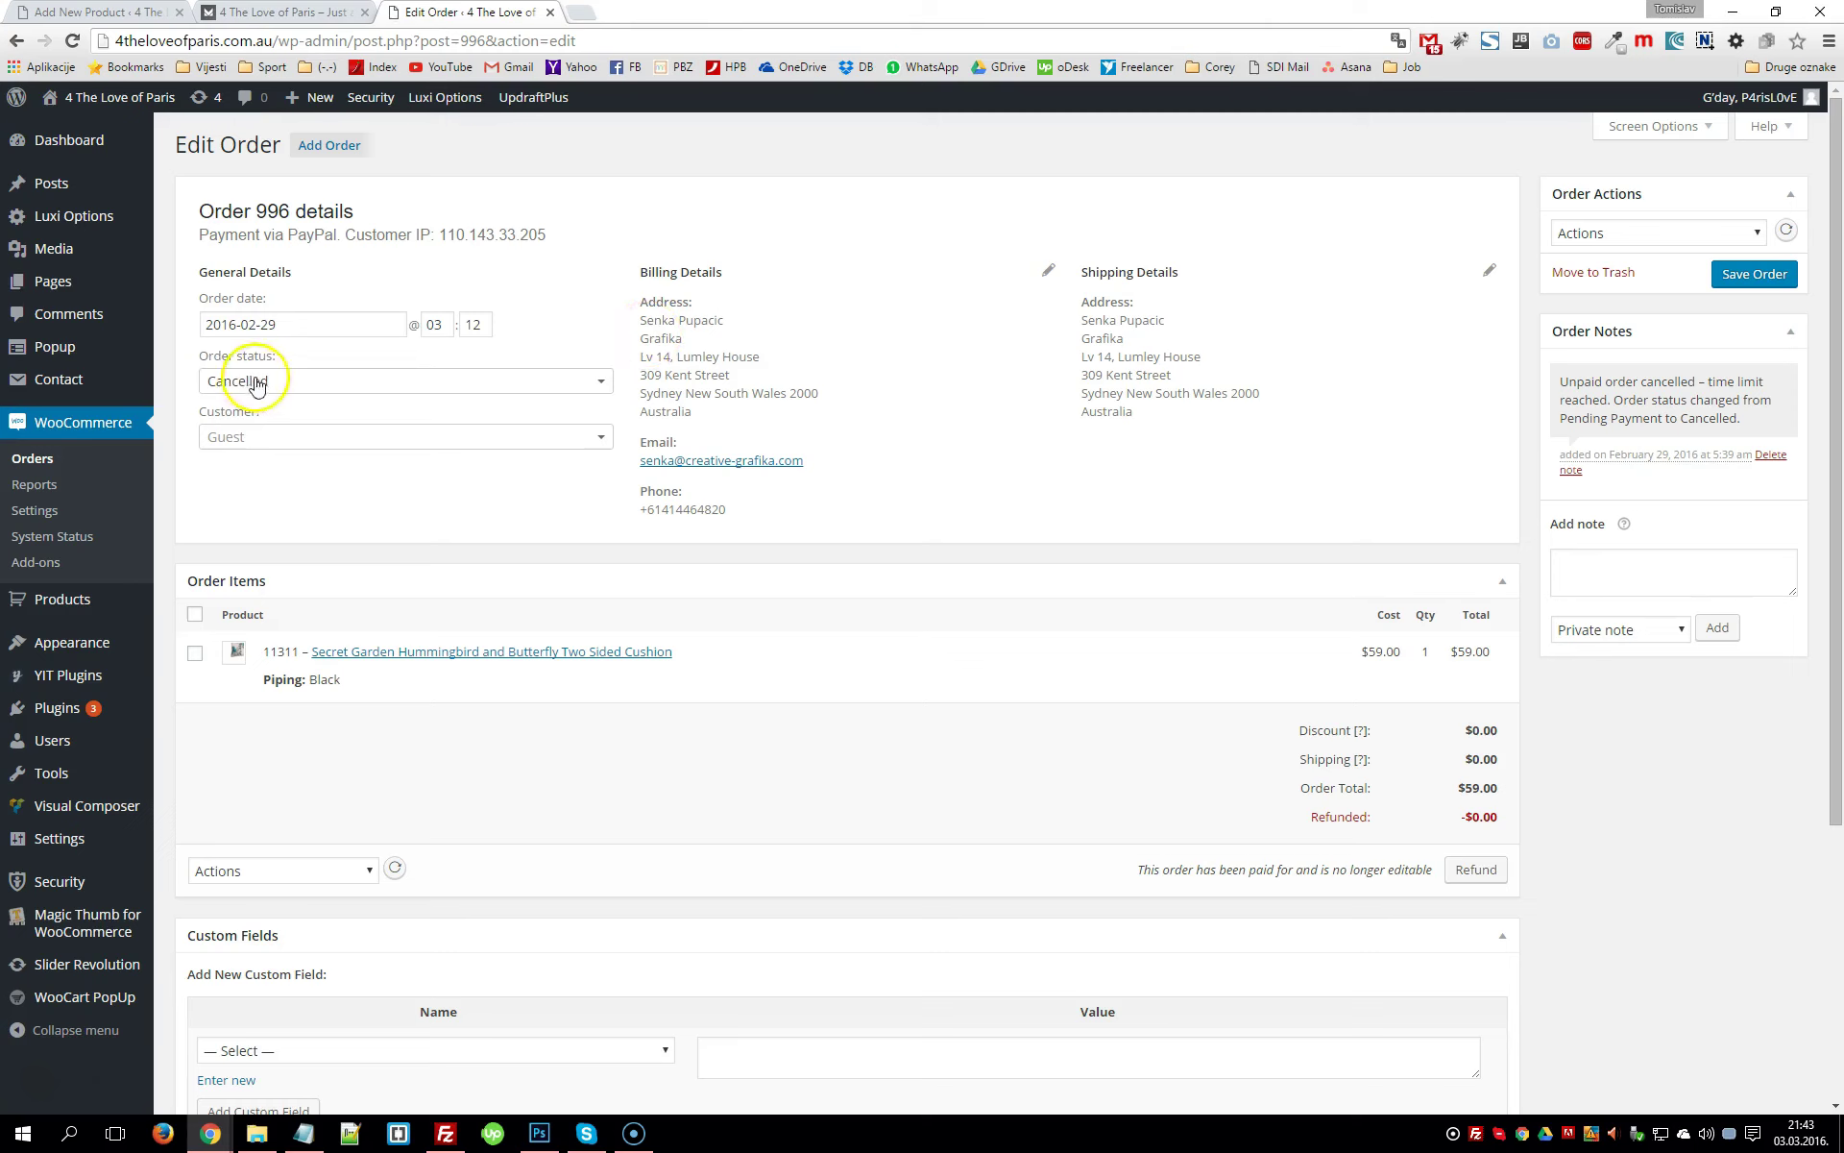
click(298, 384)
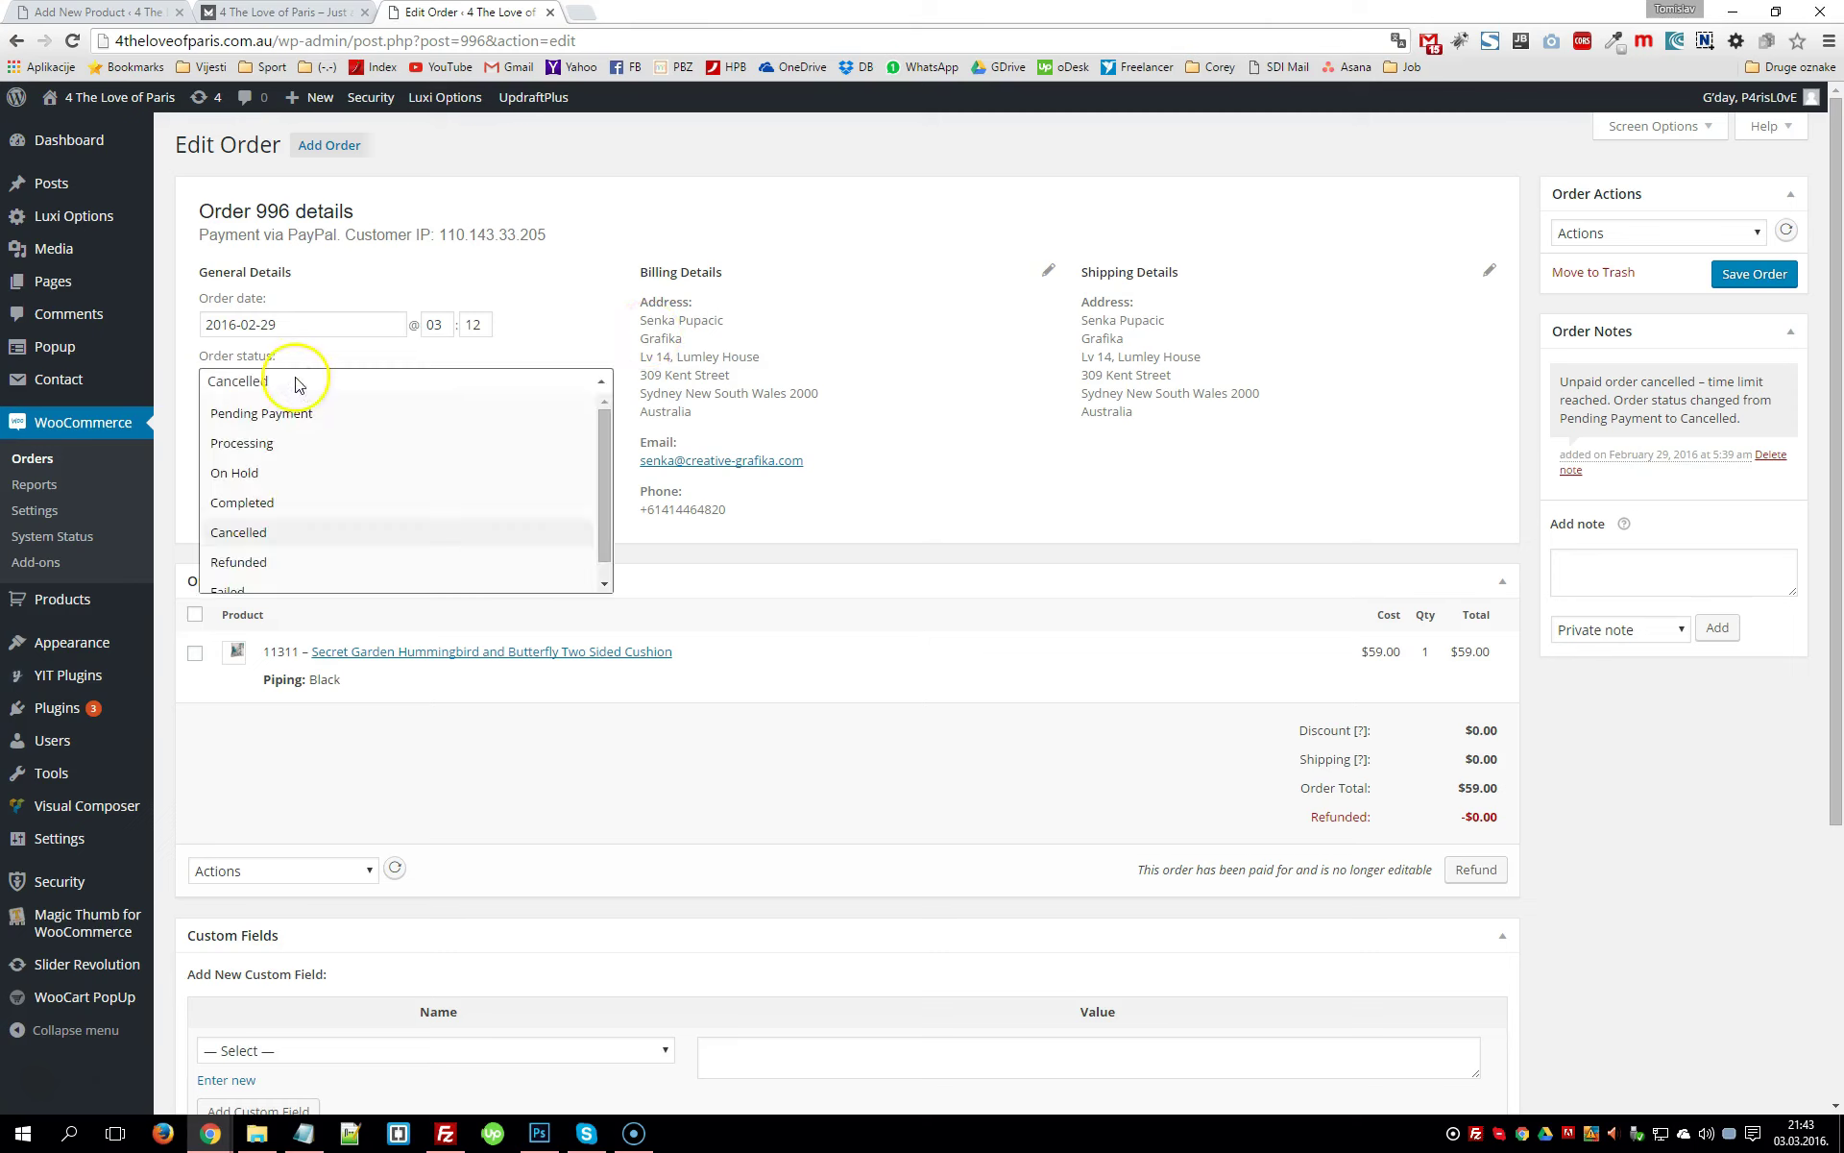
click(296, 380)
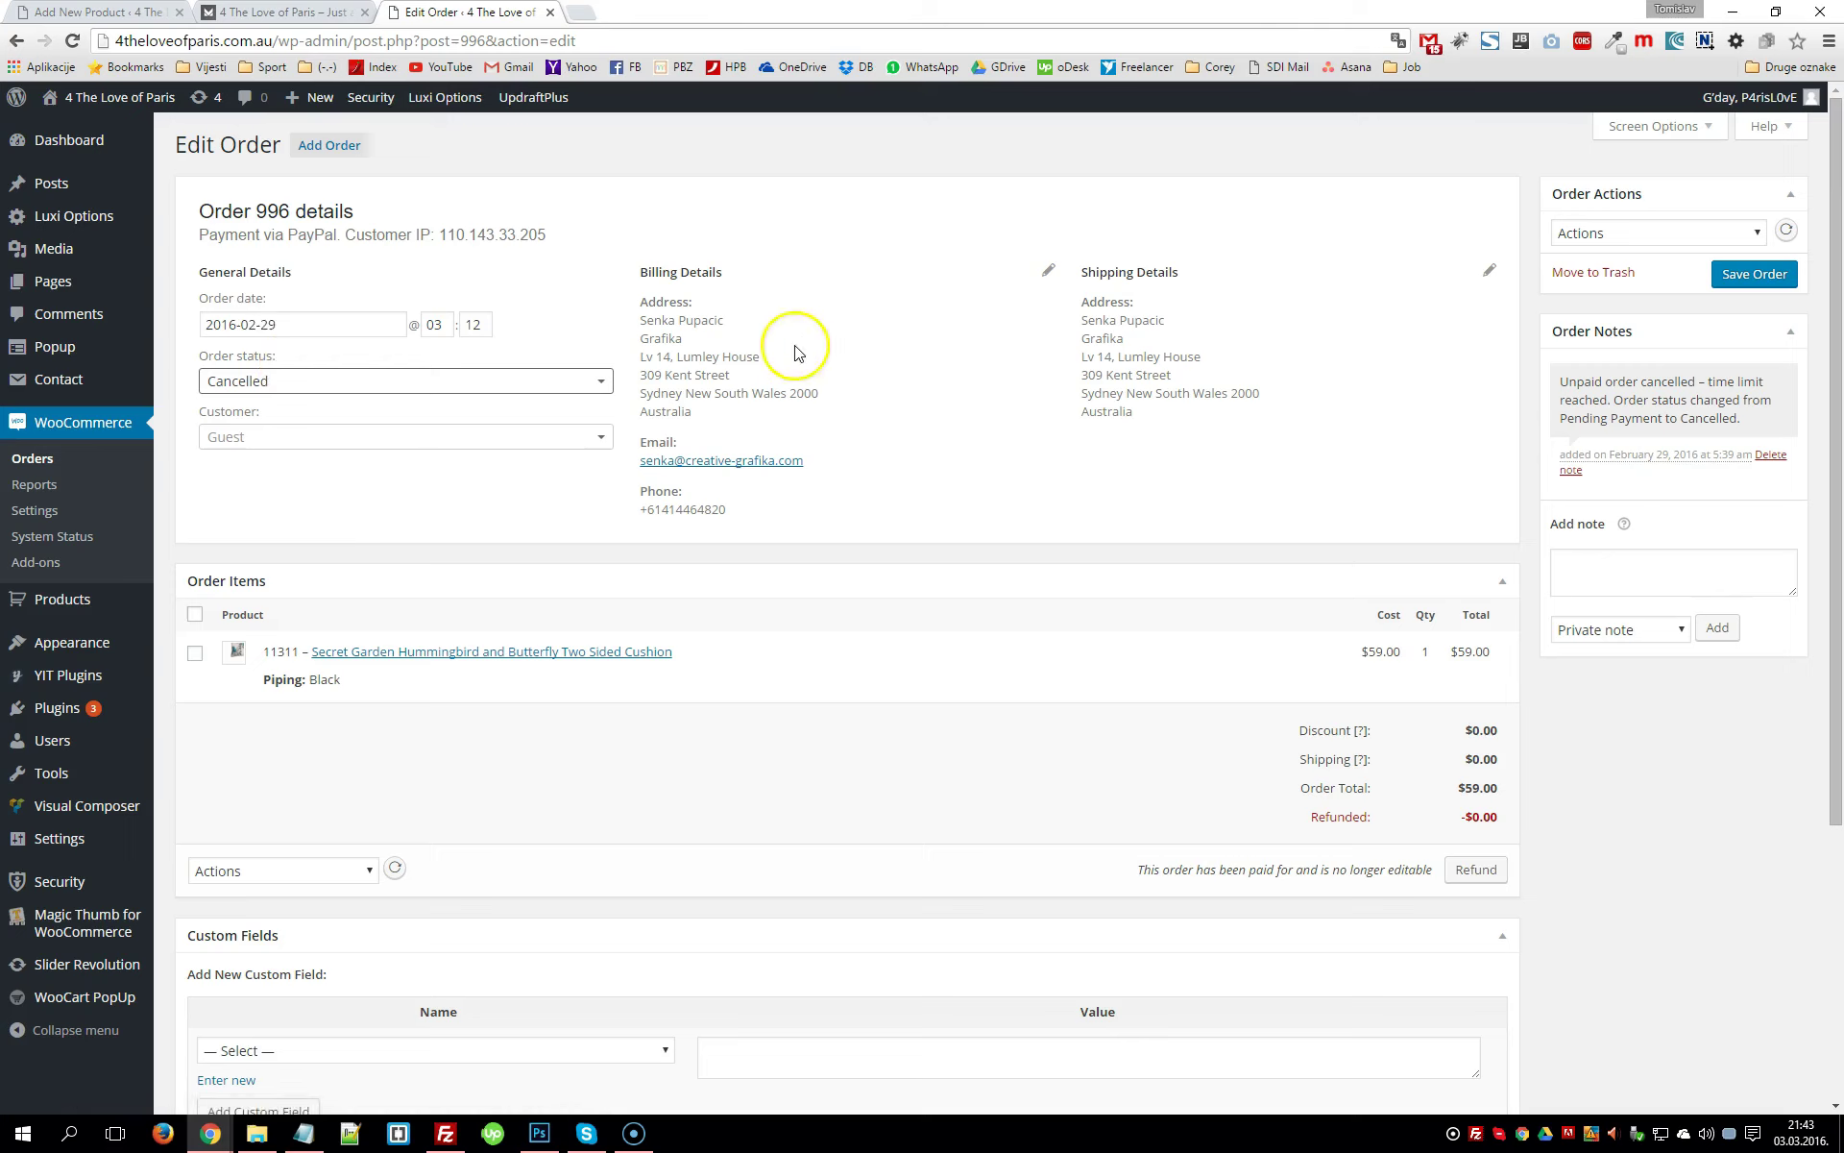
Examine the customer's billing and shipping details, including the contact information, on the order
drag(659, 306, 845, 378)
drag(1098, 302, 719, 508)
click(727, 512)
Review the ordered cushion's Piping option, the order totals and the remaining sections of the order page
scroll(329, 659, down, 2)
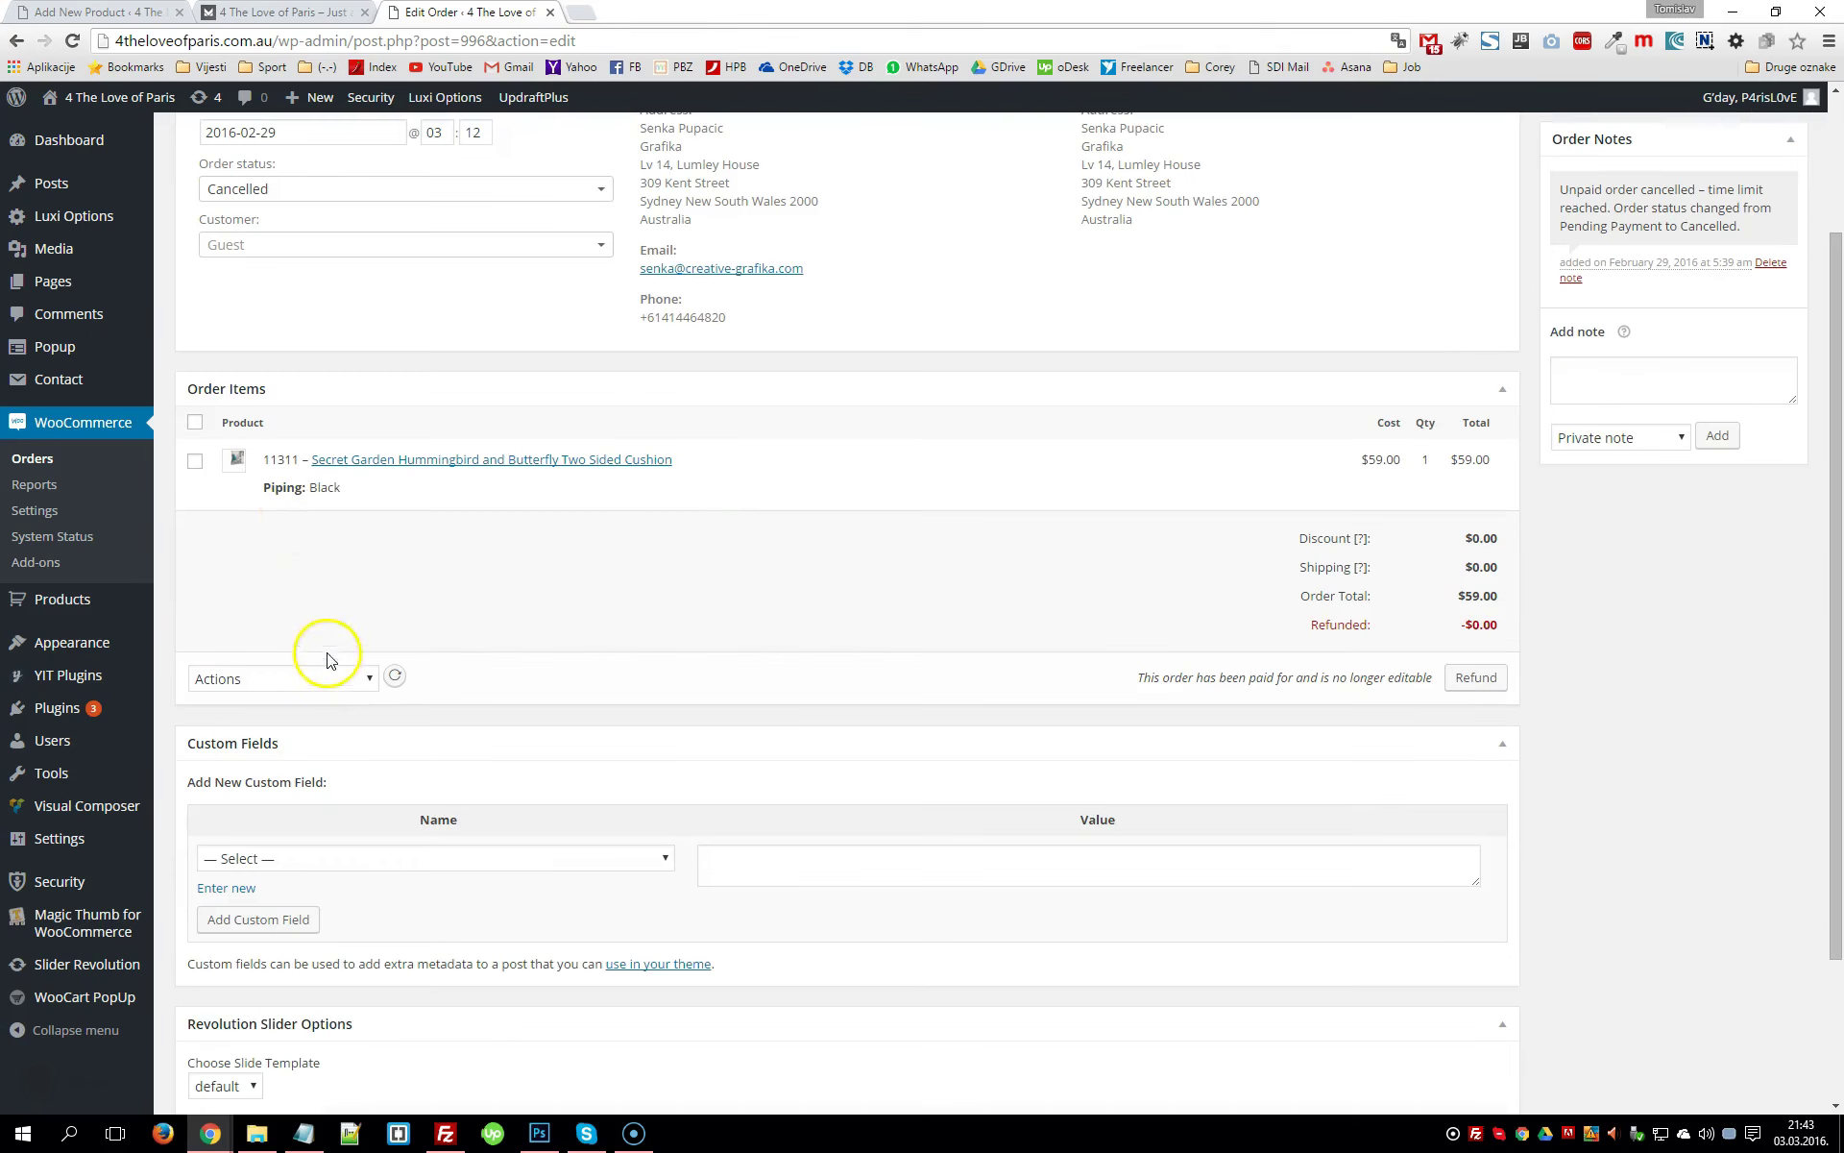
drag(265, 491, 352, 489)
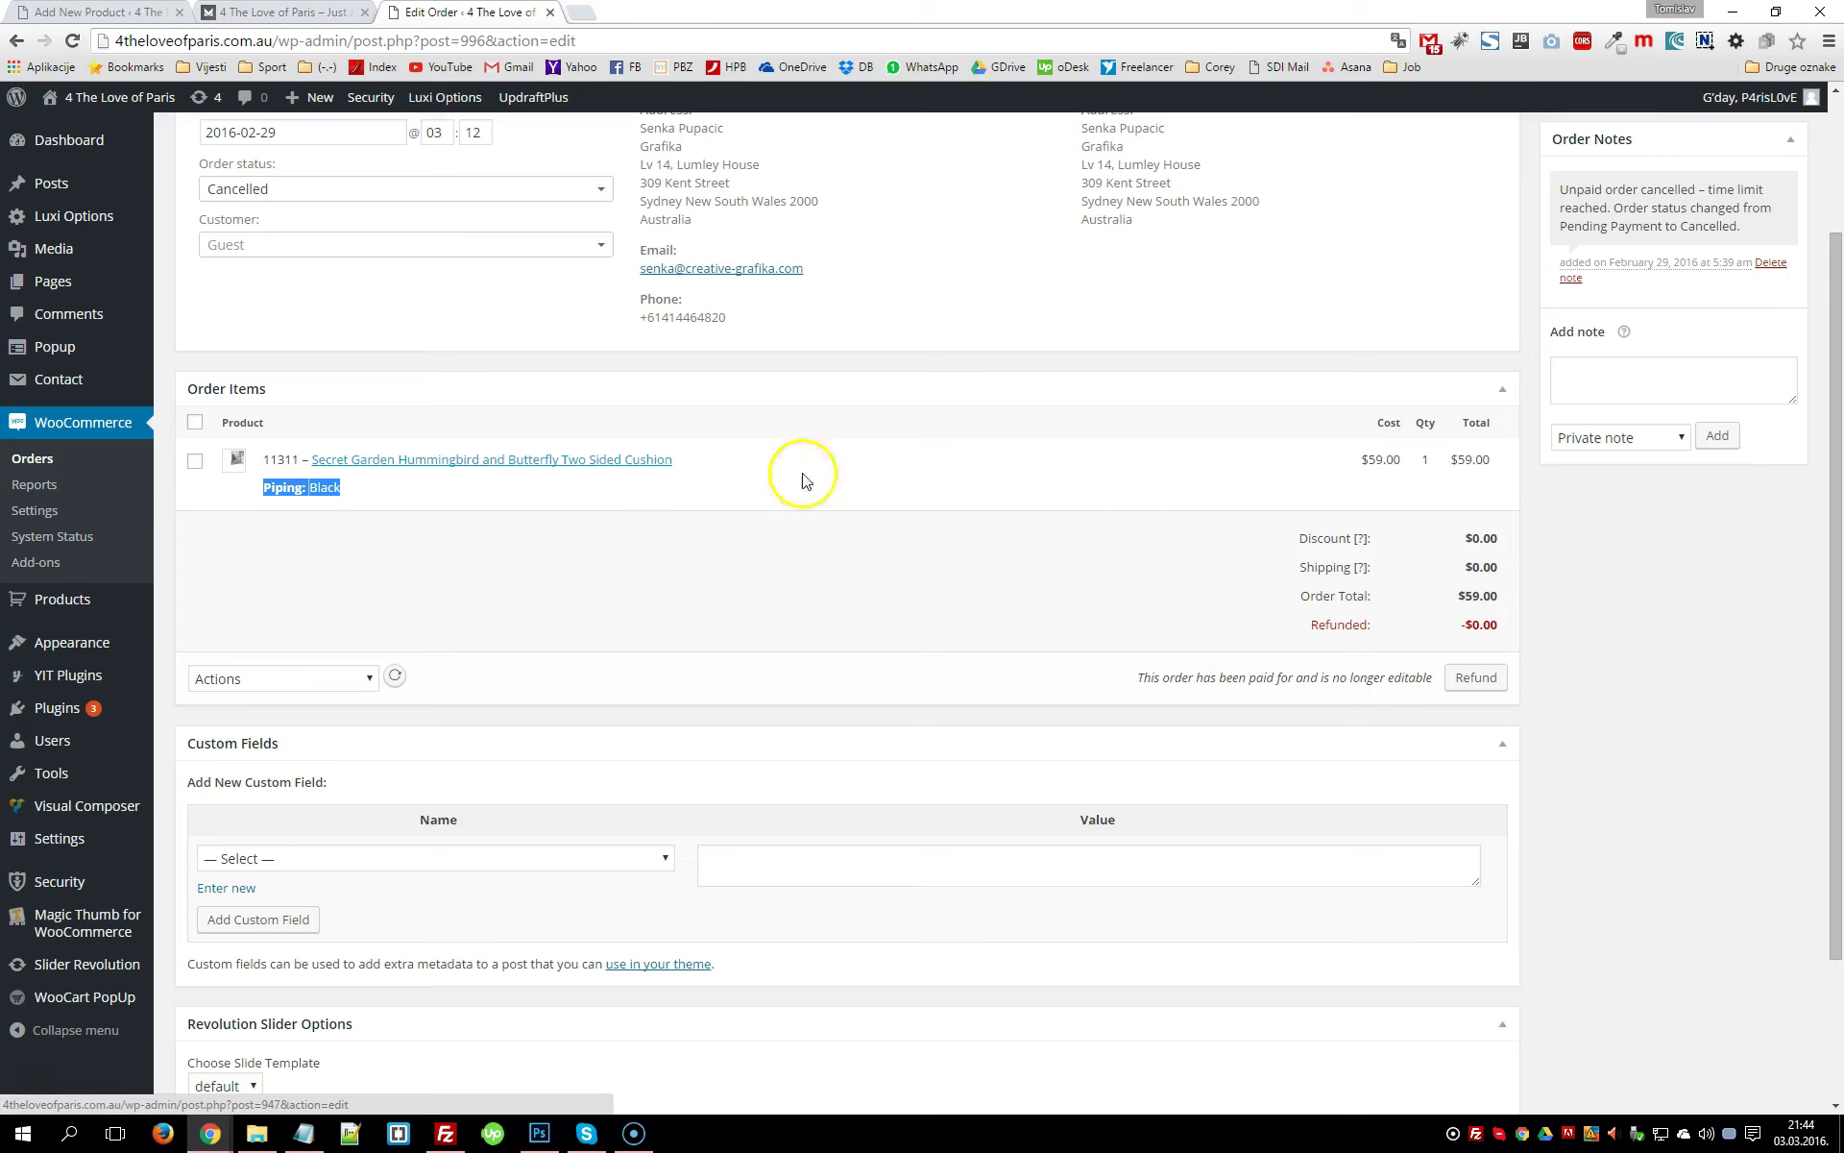
click(1303, 531)
drag(1303, 531, 1507, 625)
click(1507, 598)
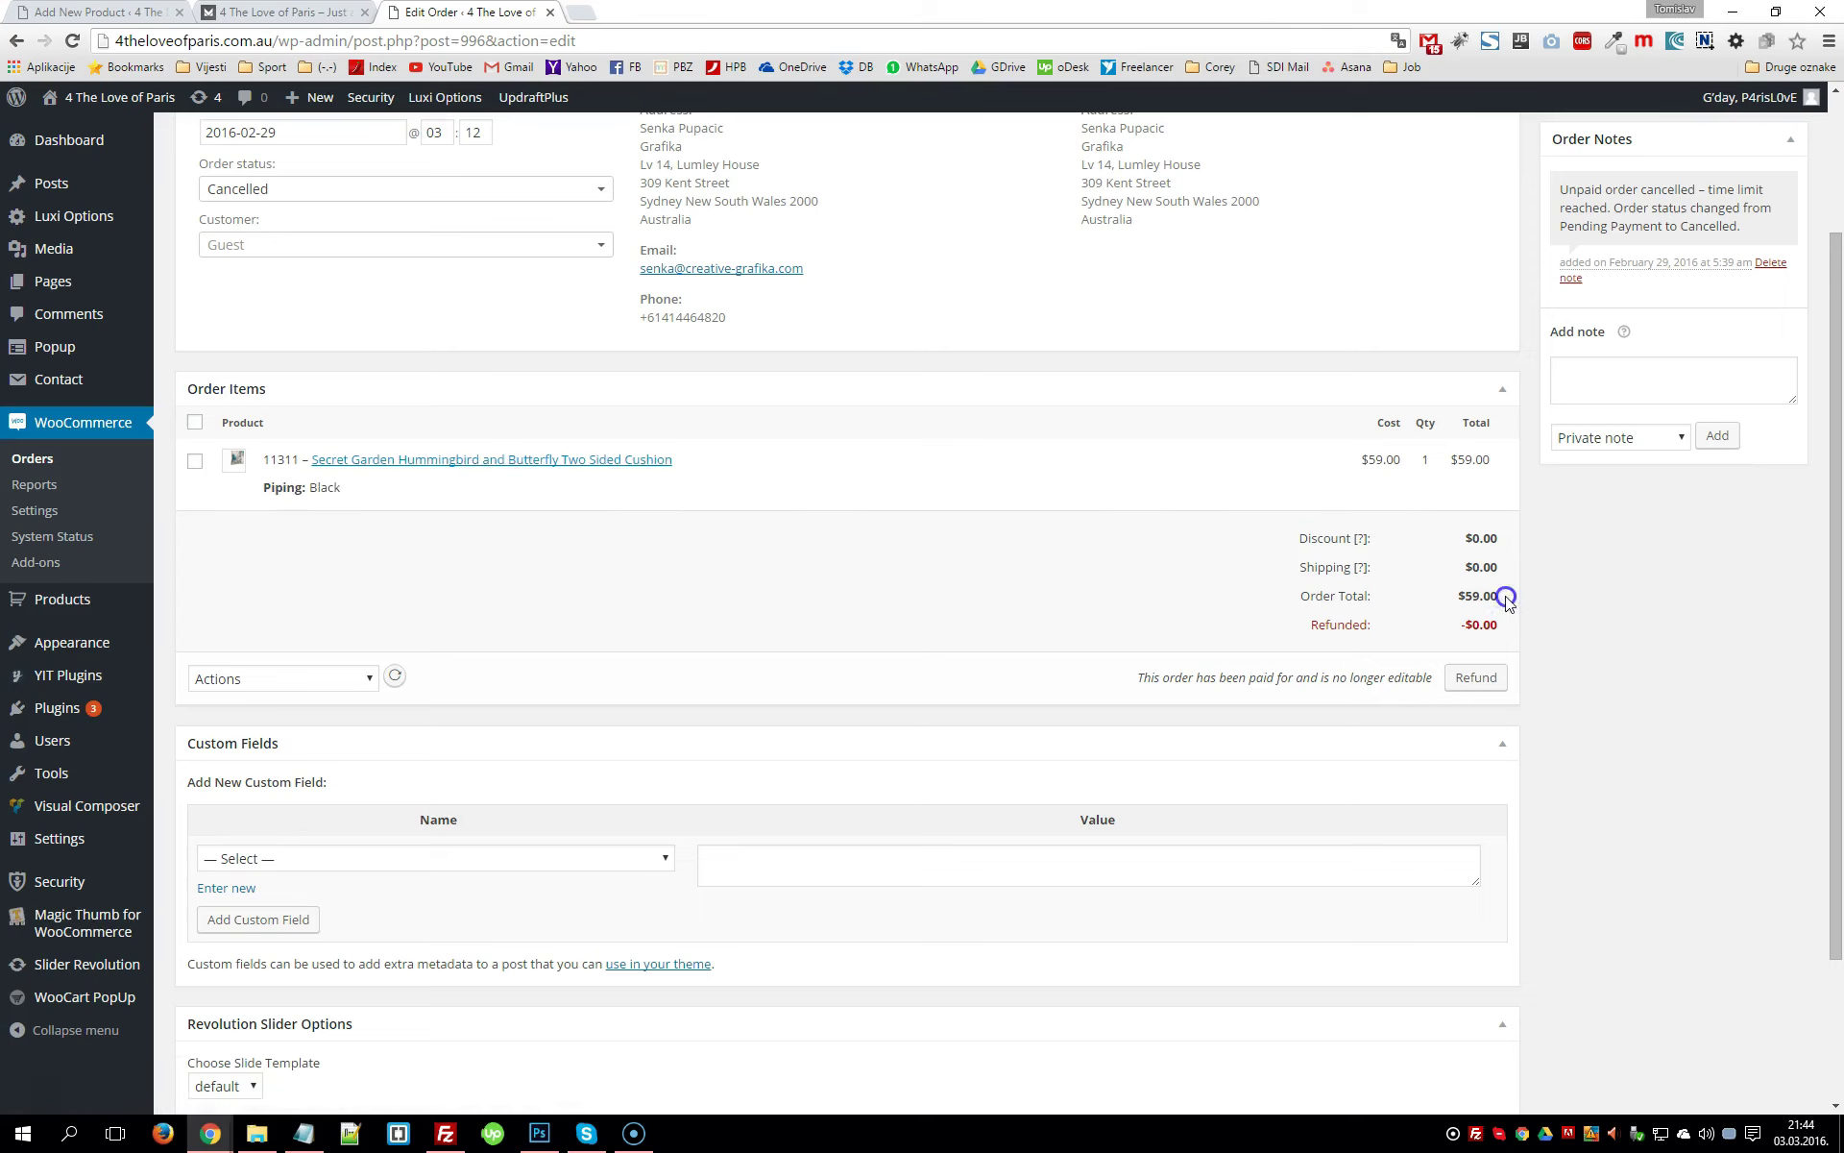
scroll(1507, 601, down, 2)
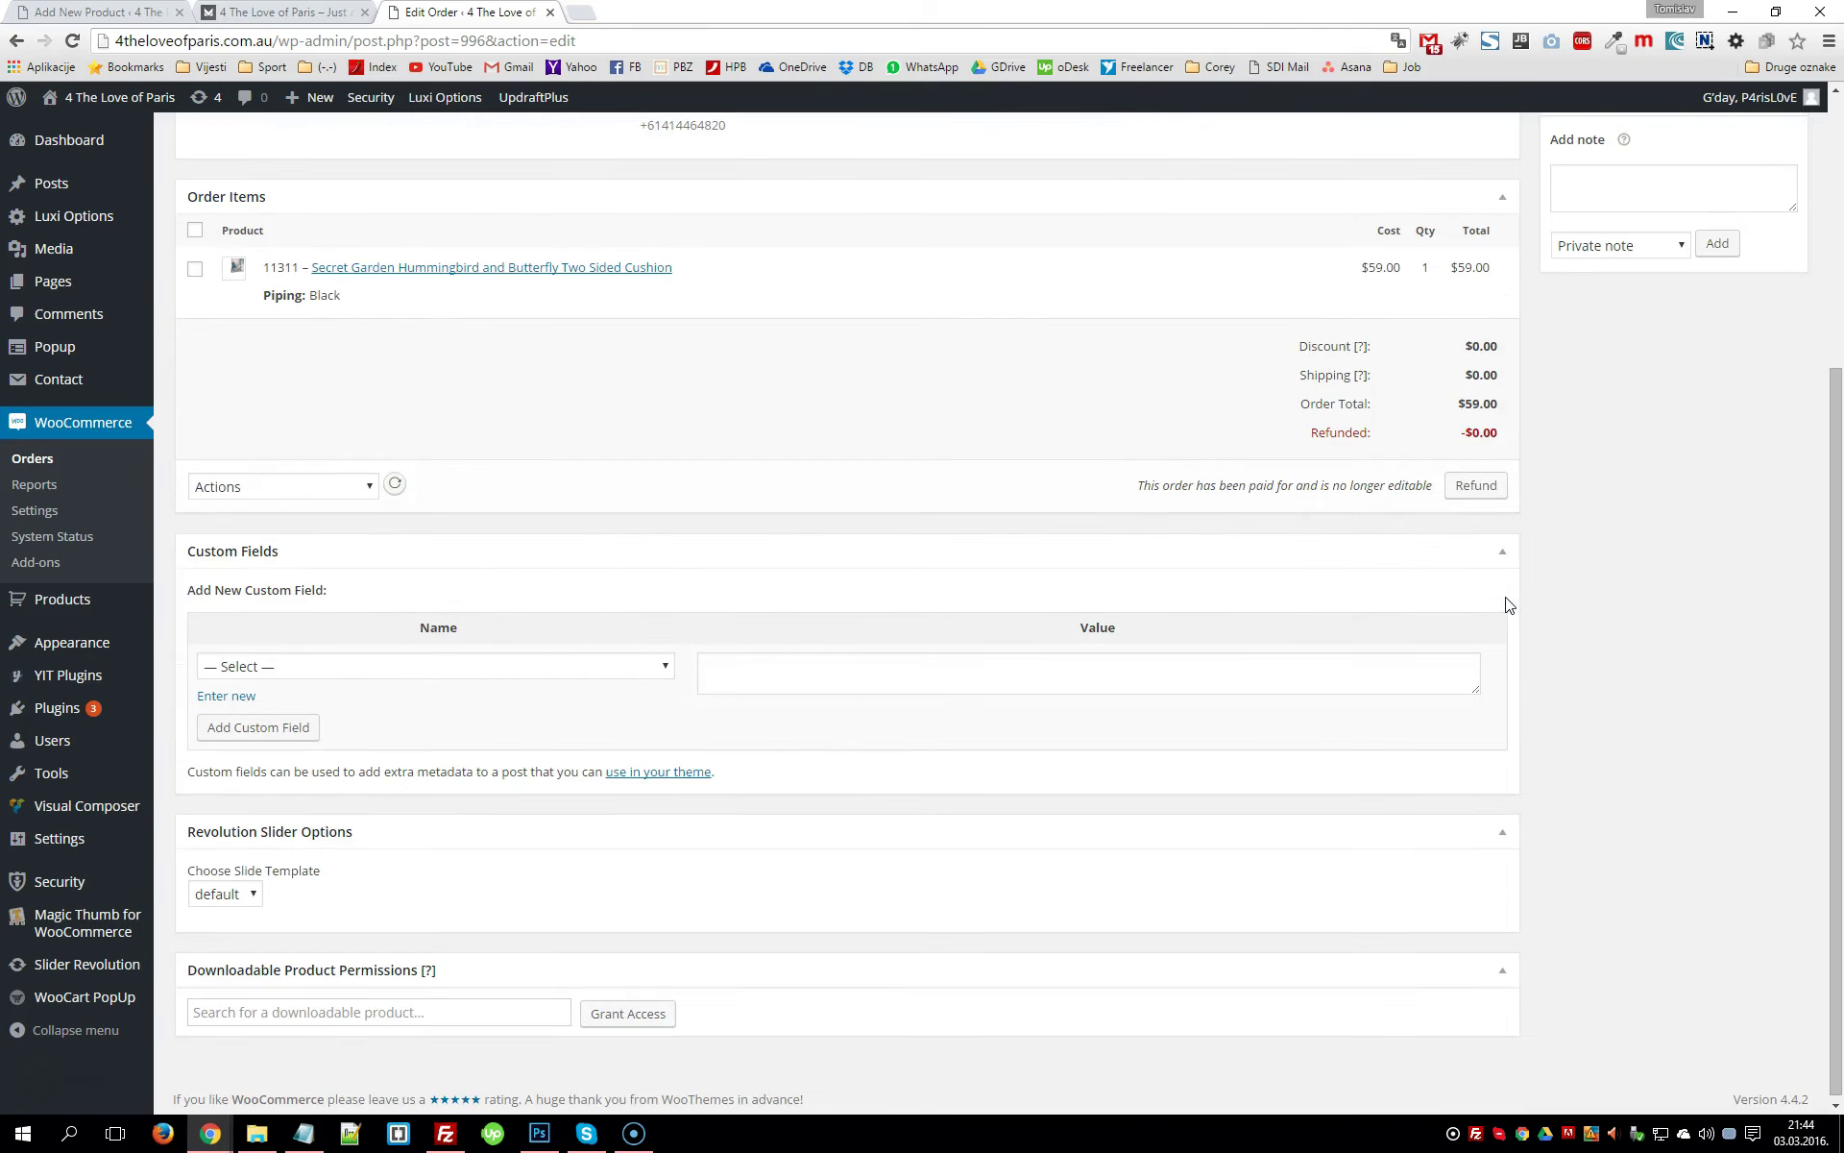
scroll(1506, 604, down, 1)
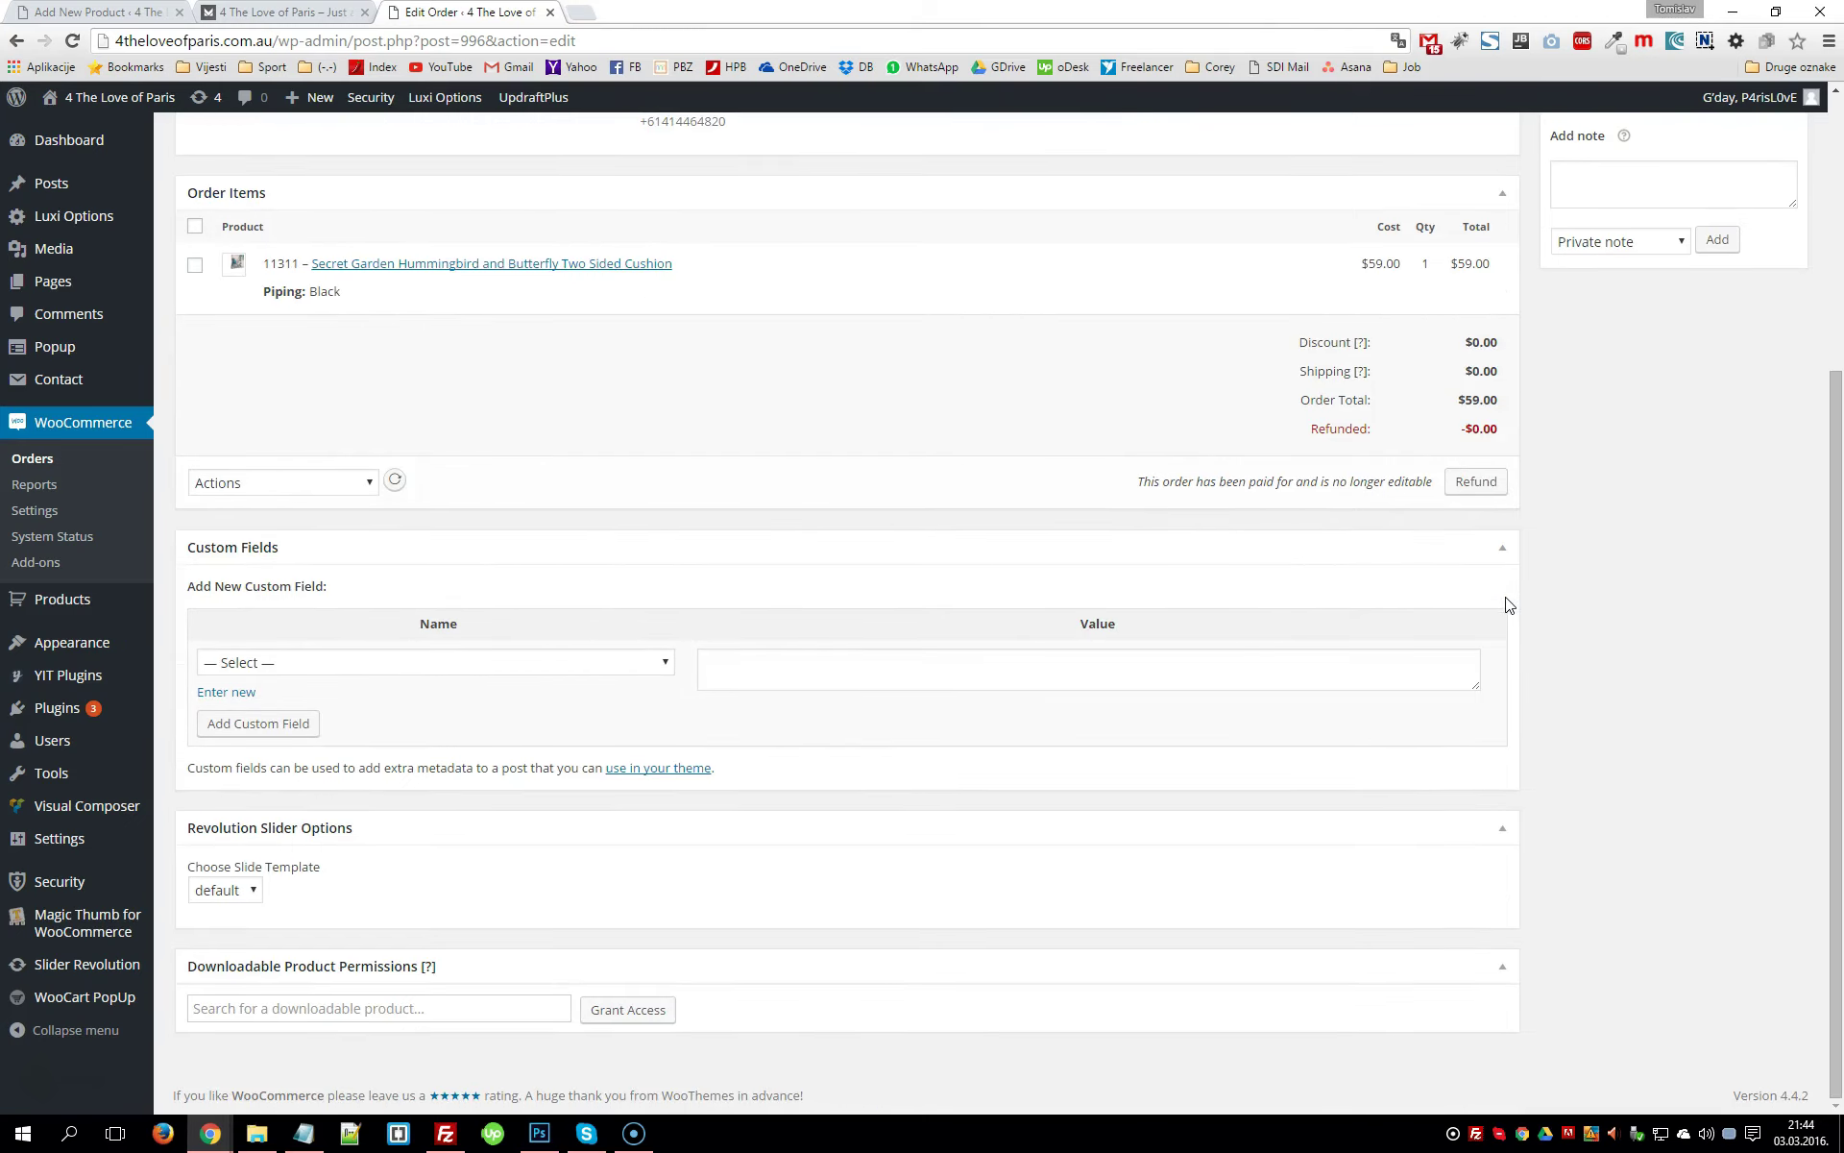
scroll(1506, 603, up, 4)
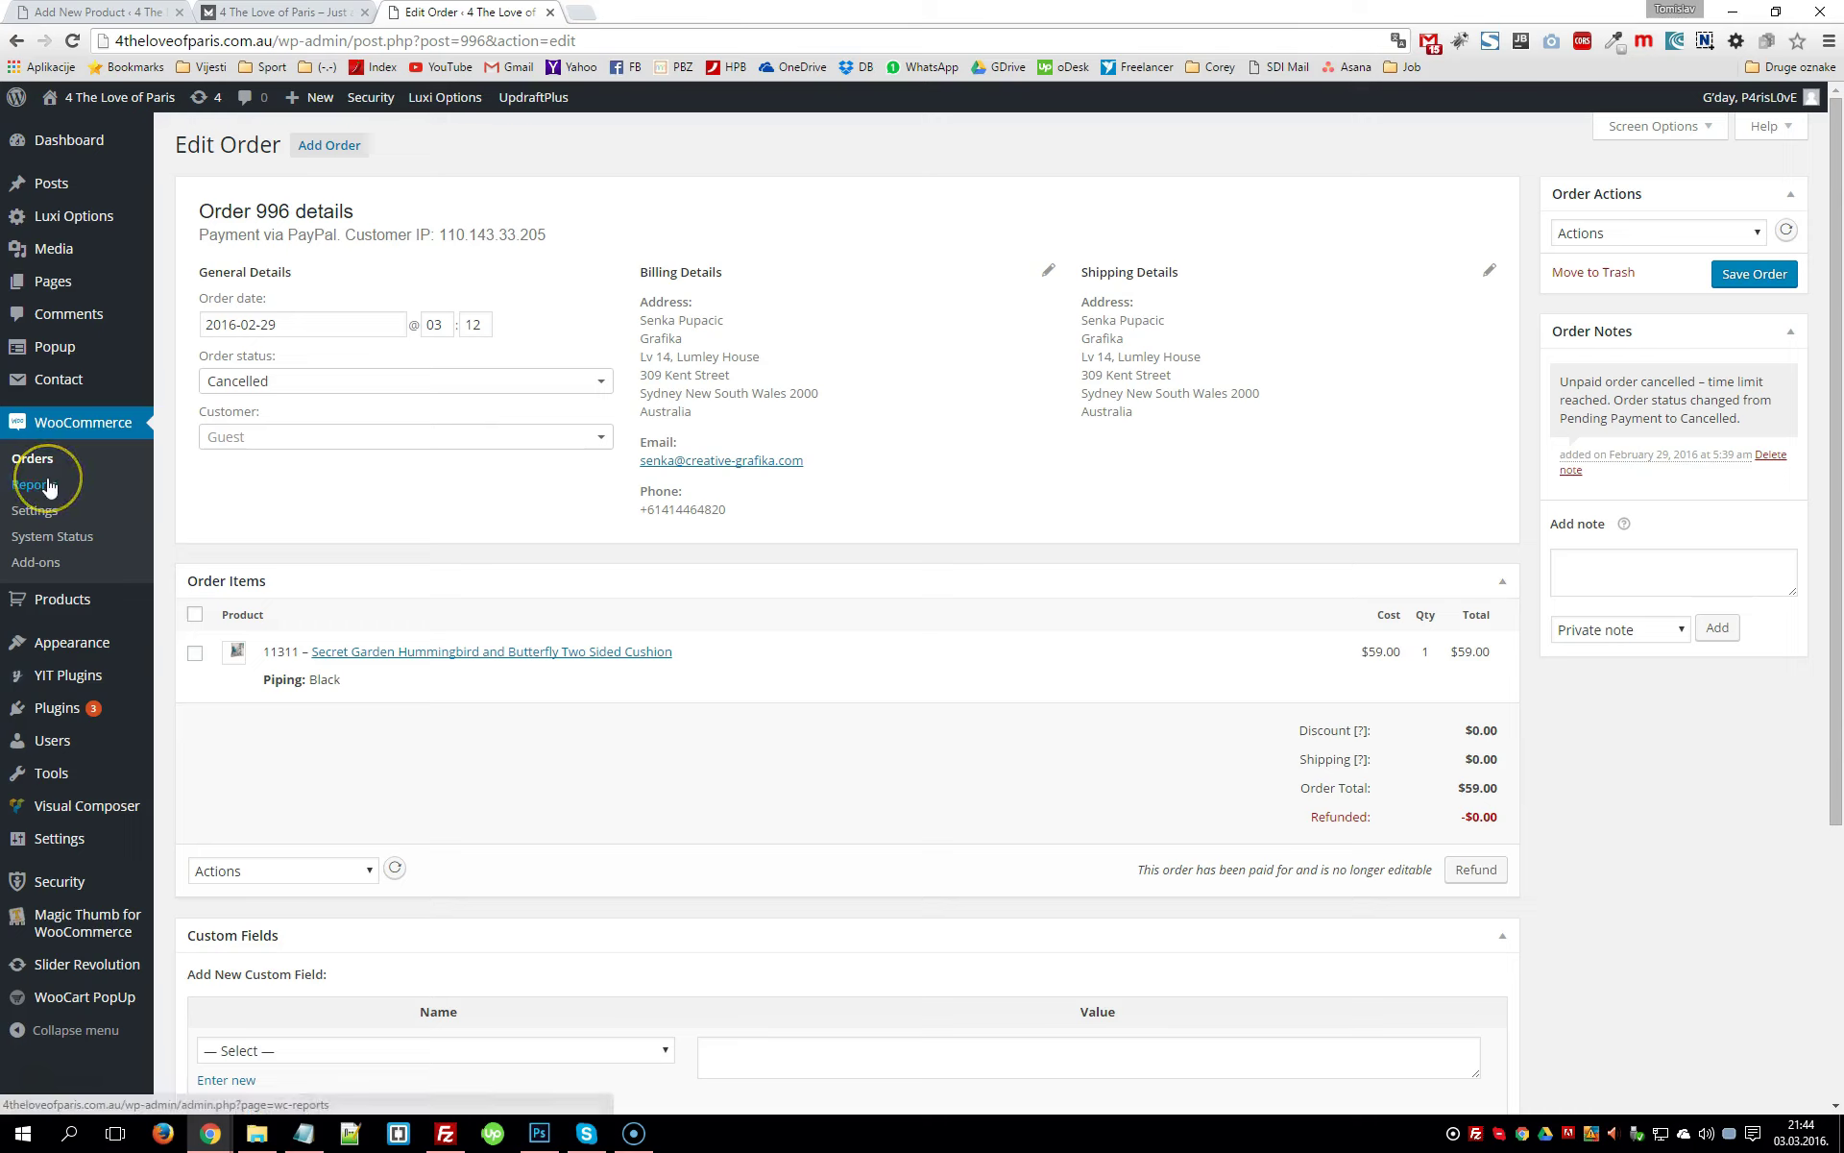
Open the WooCommerce general settings and set the Base Location to Australia — Northern Territory
click(33, 511)
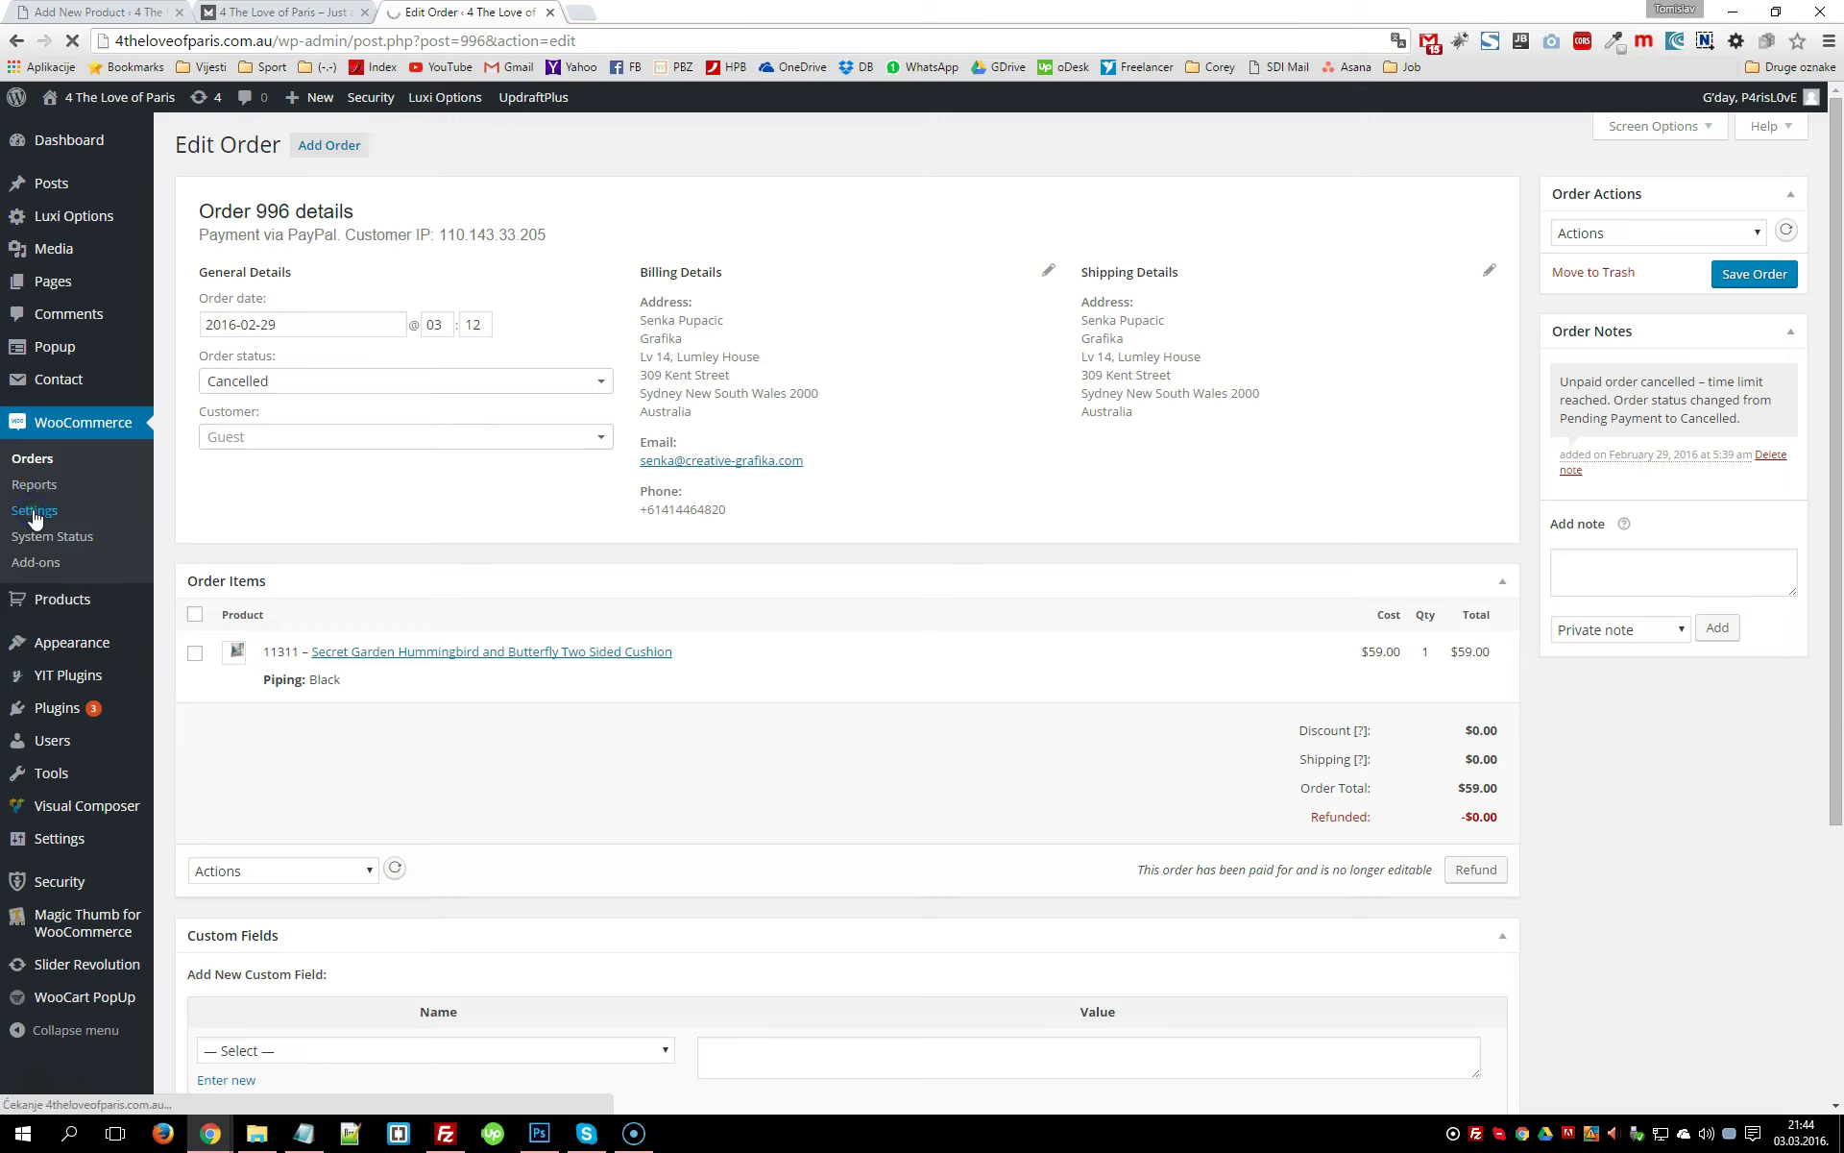
click(36, 519)
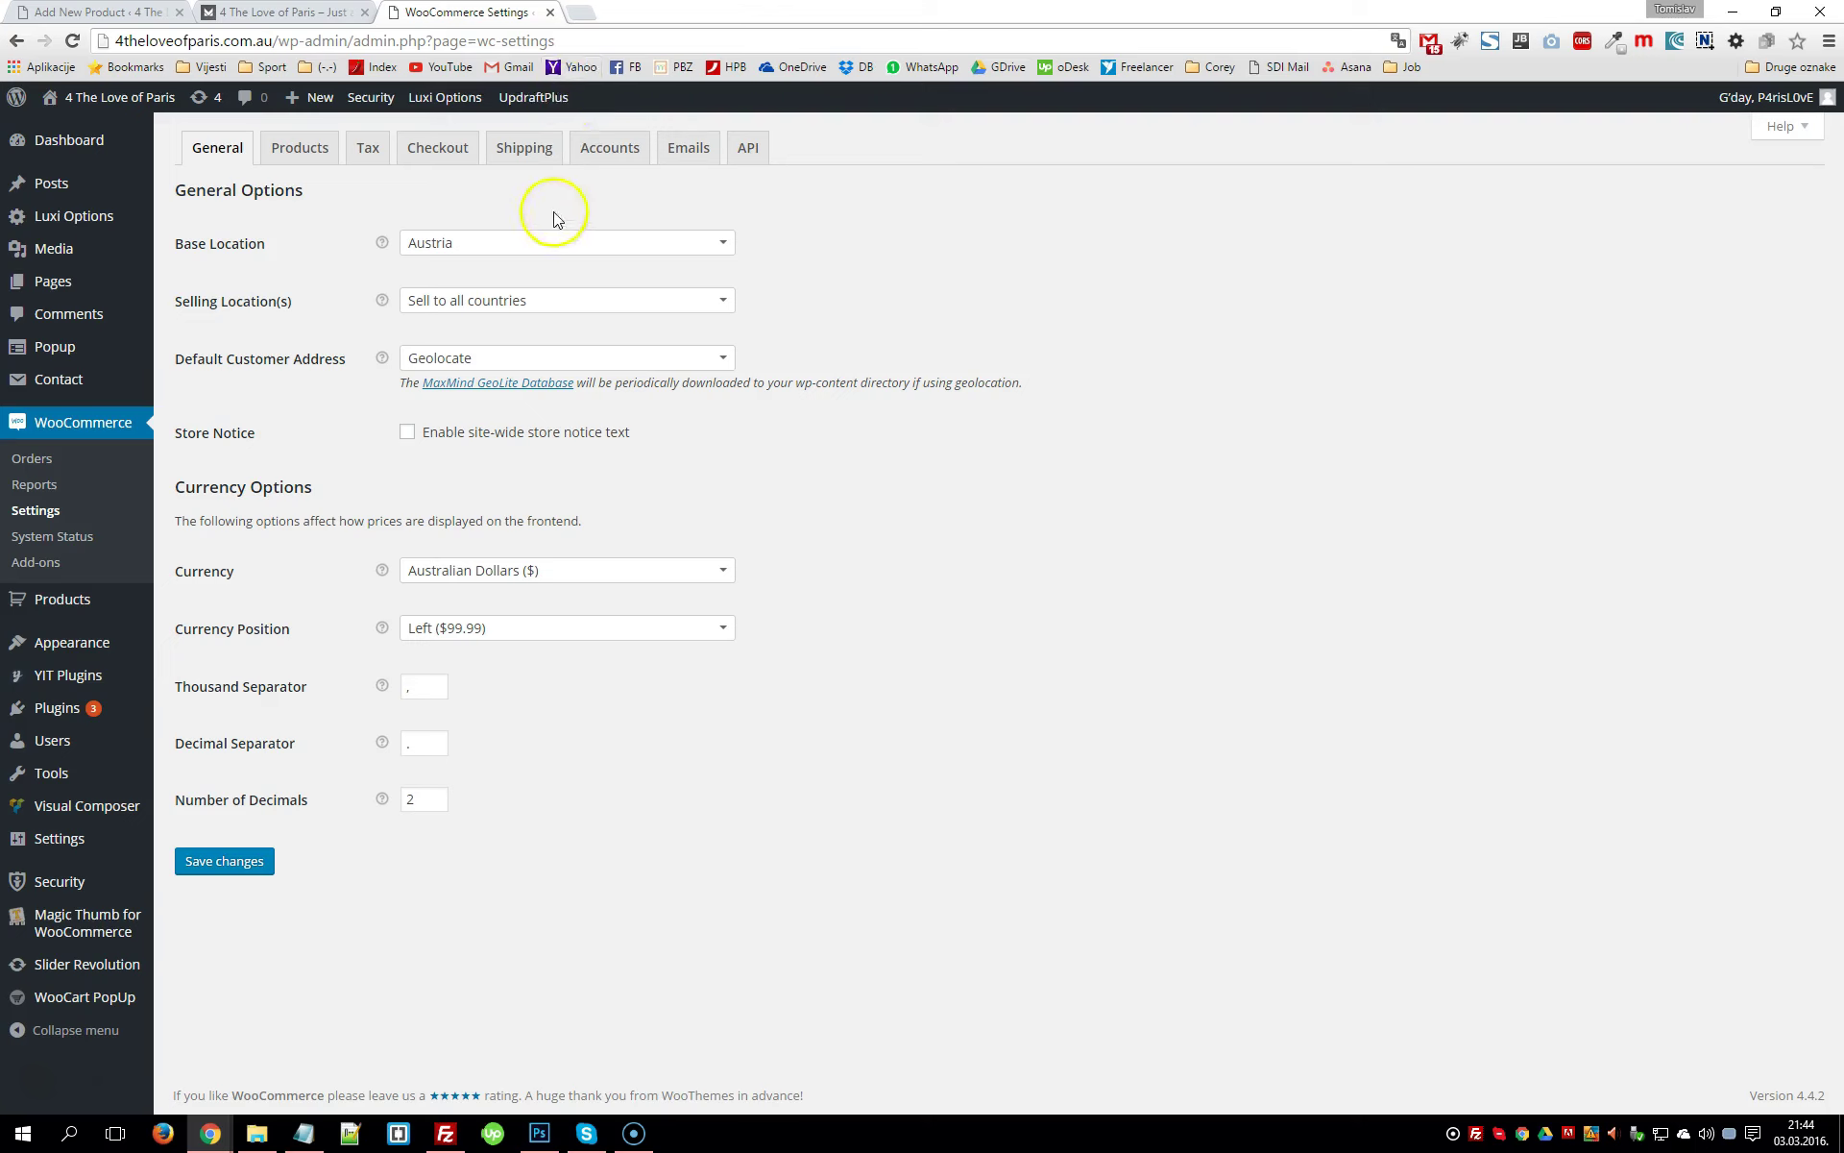
click(560, 245)
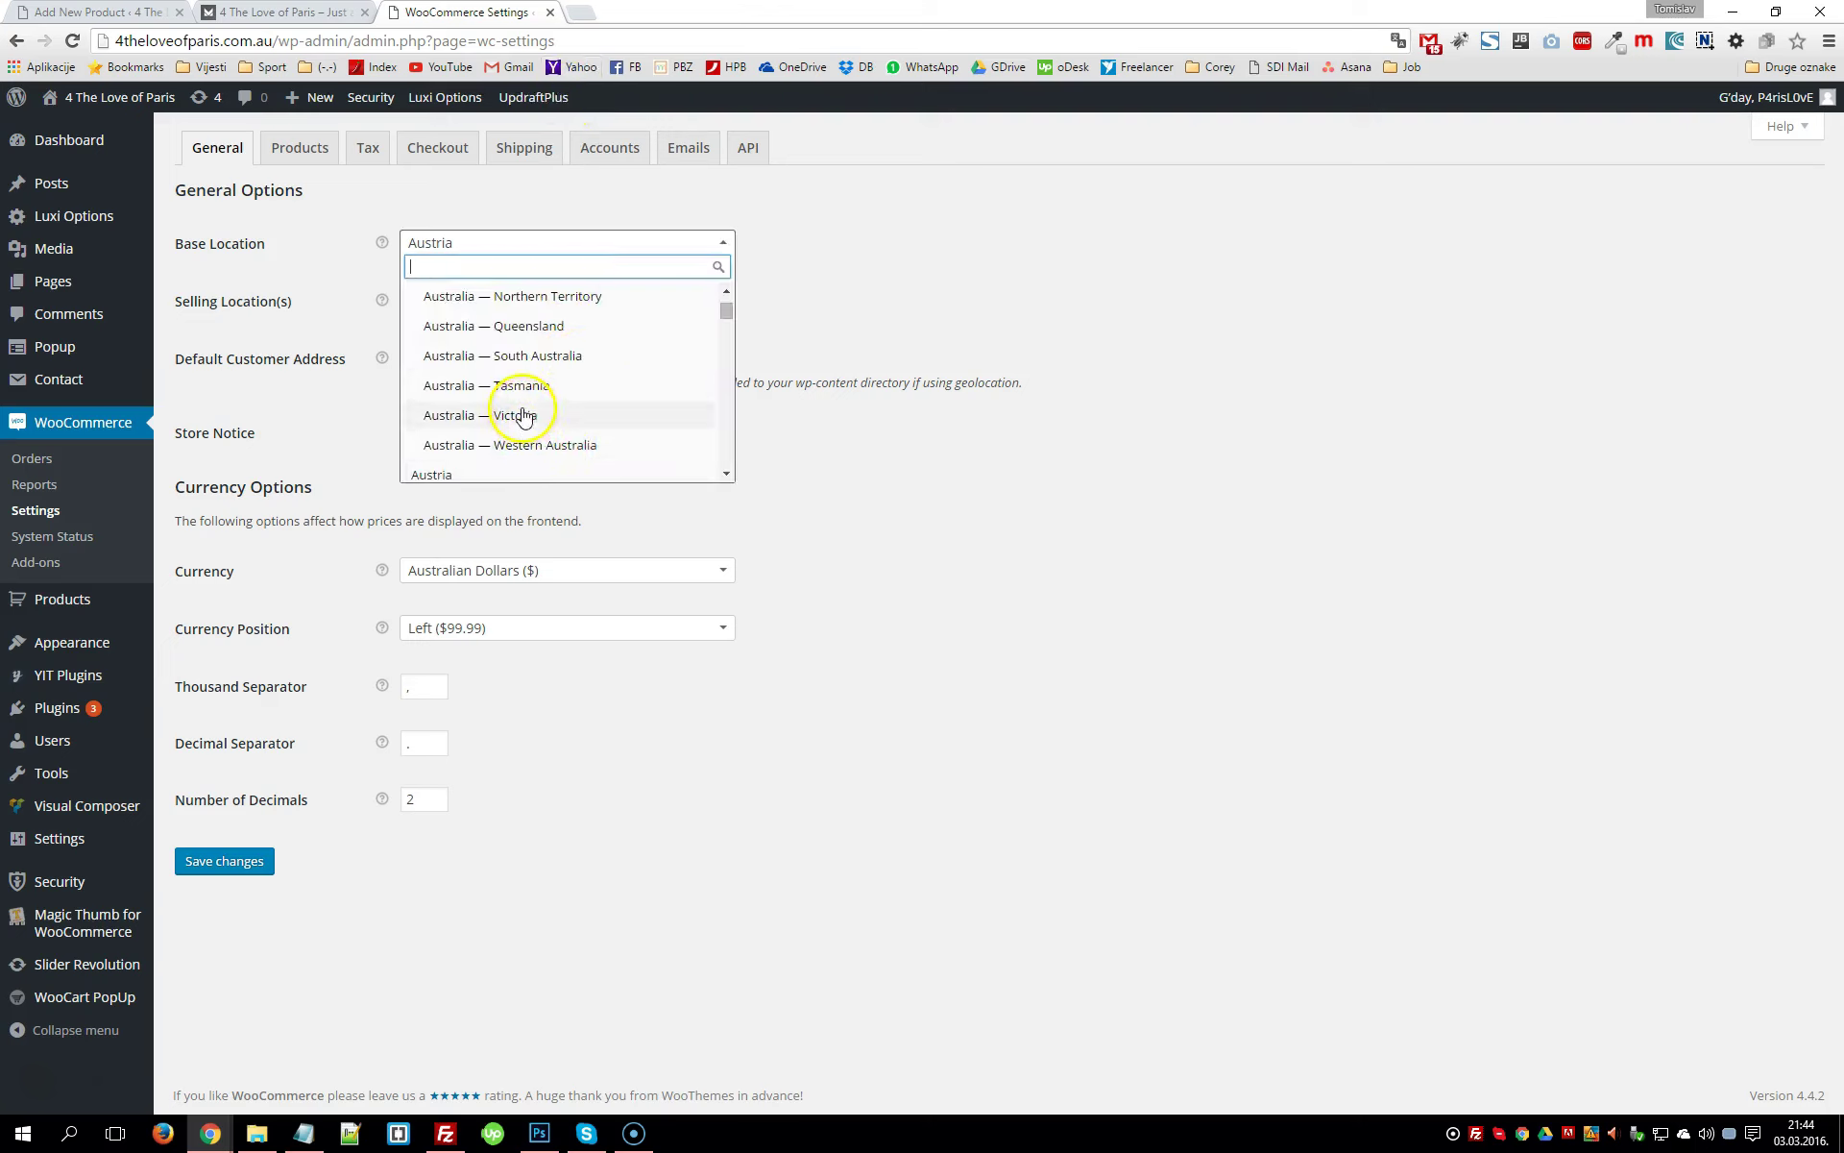
scroll(557, 384, up, 1)
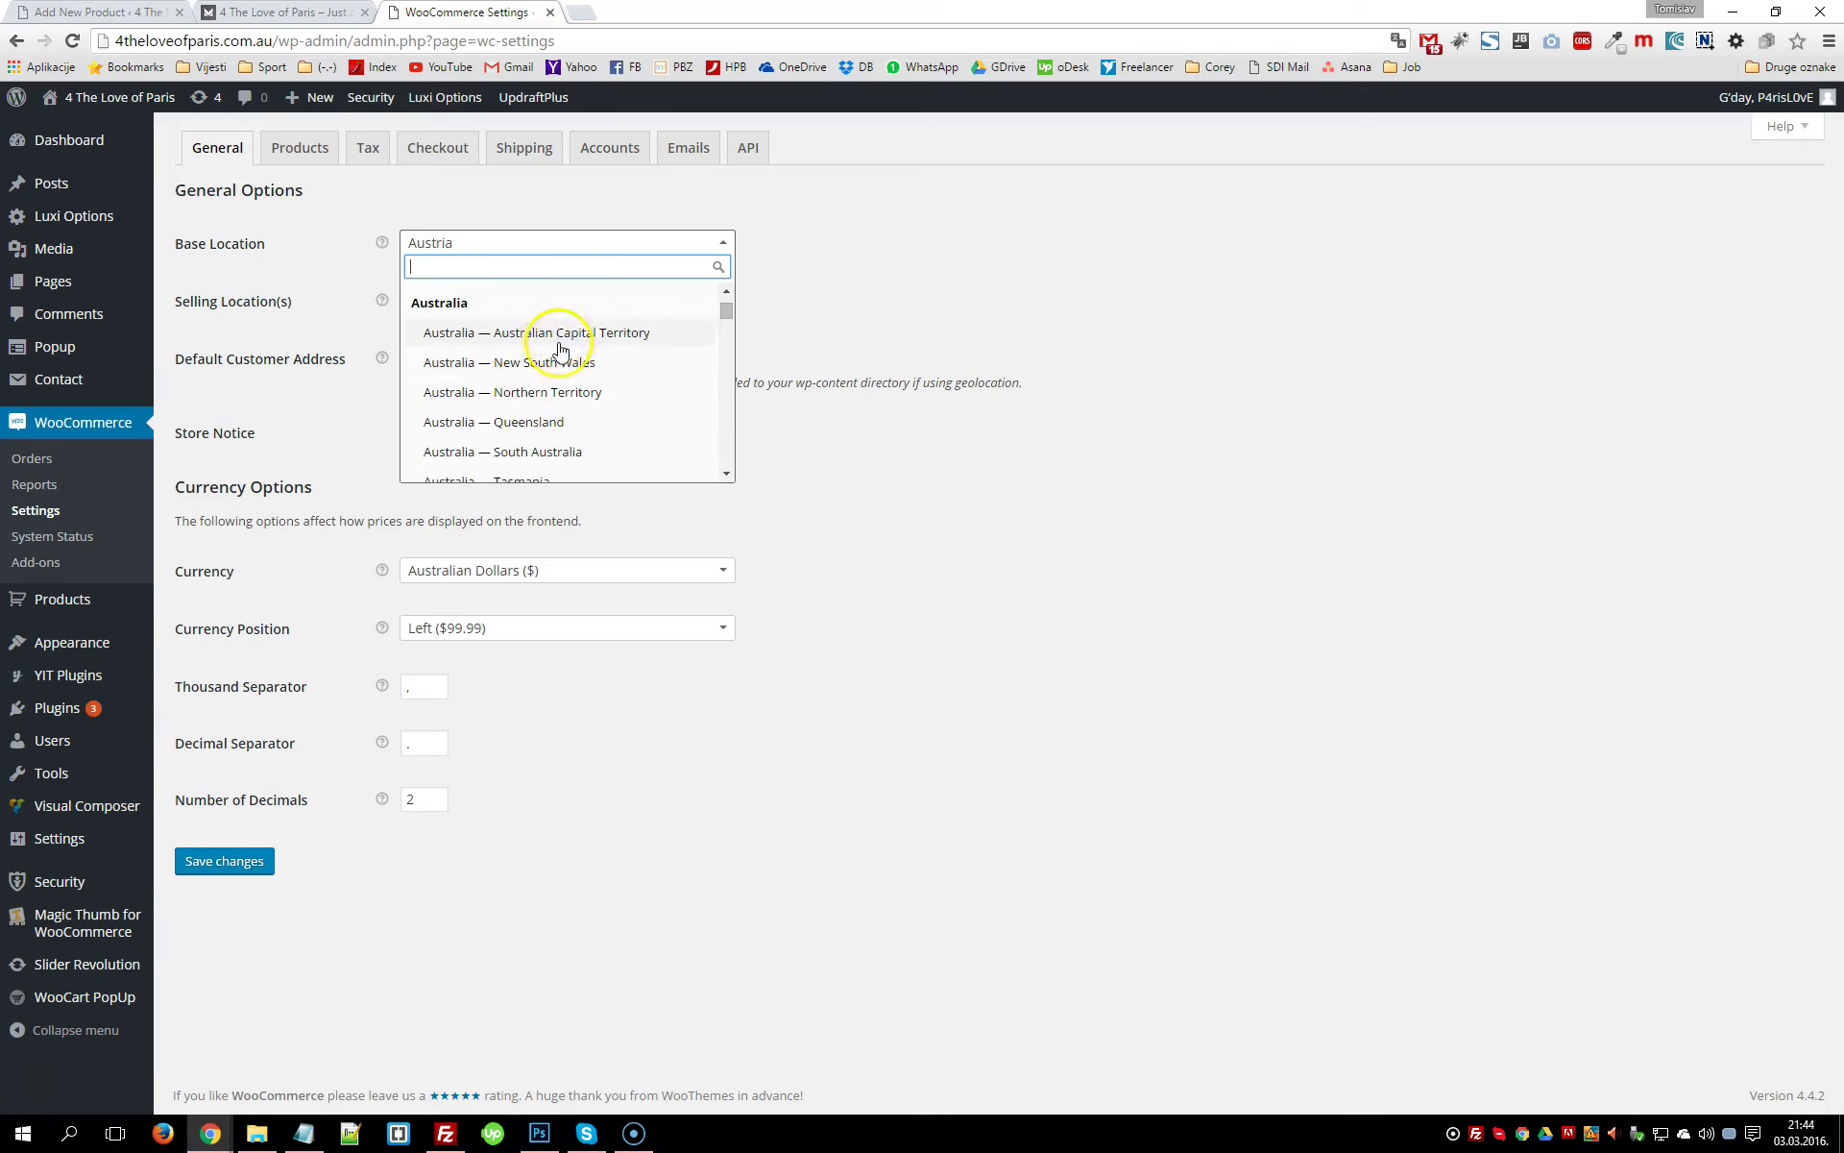
scroll(562, 355, down, 1)
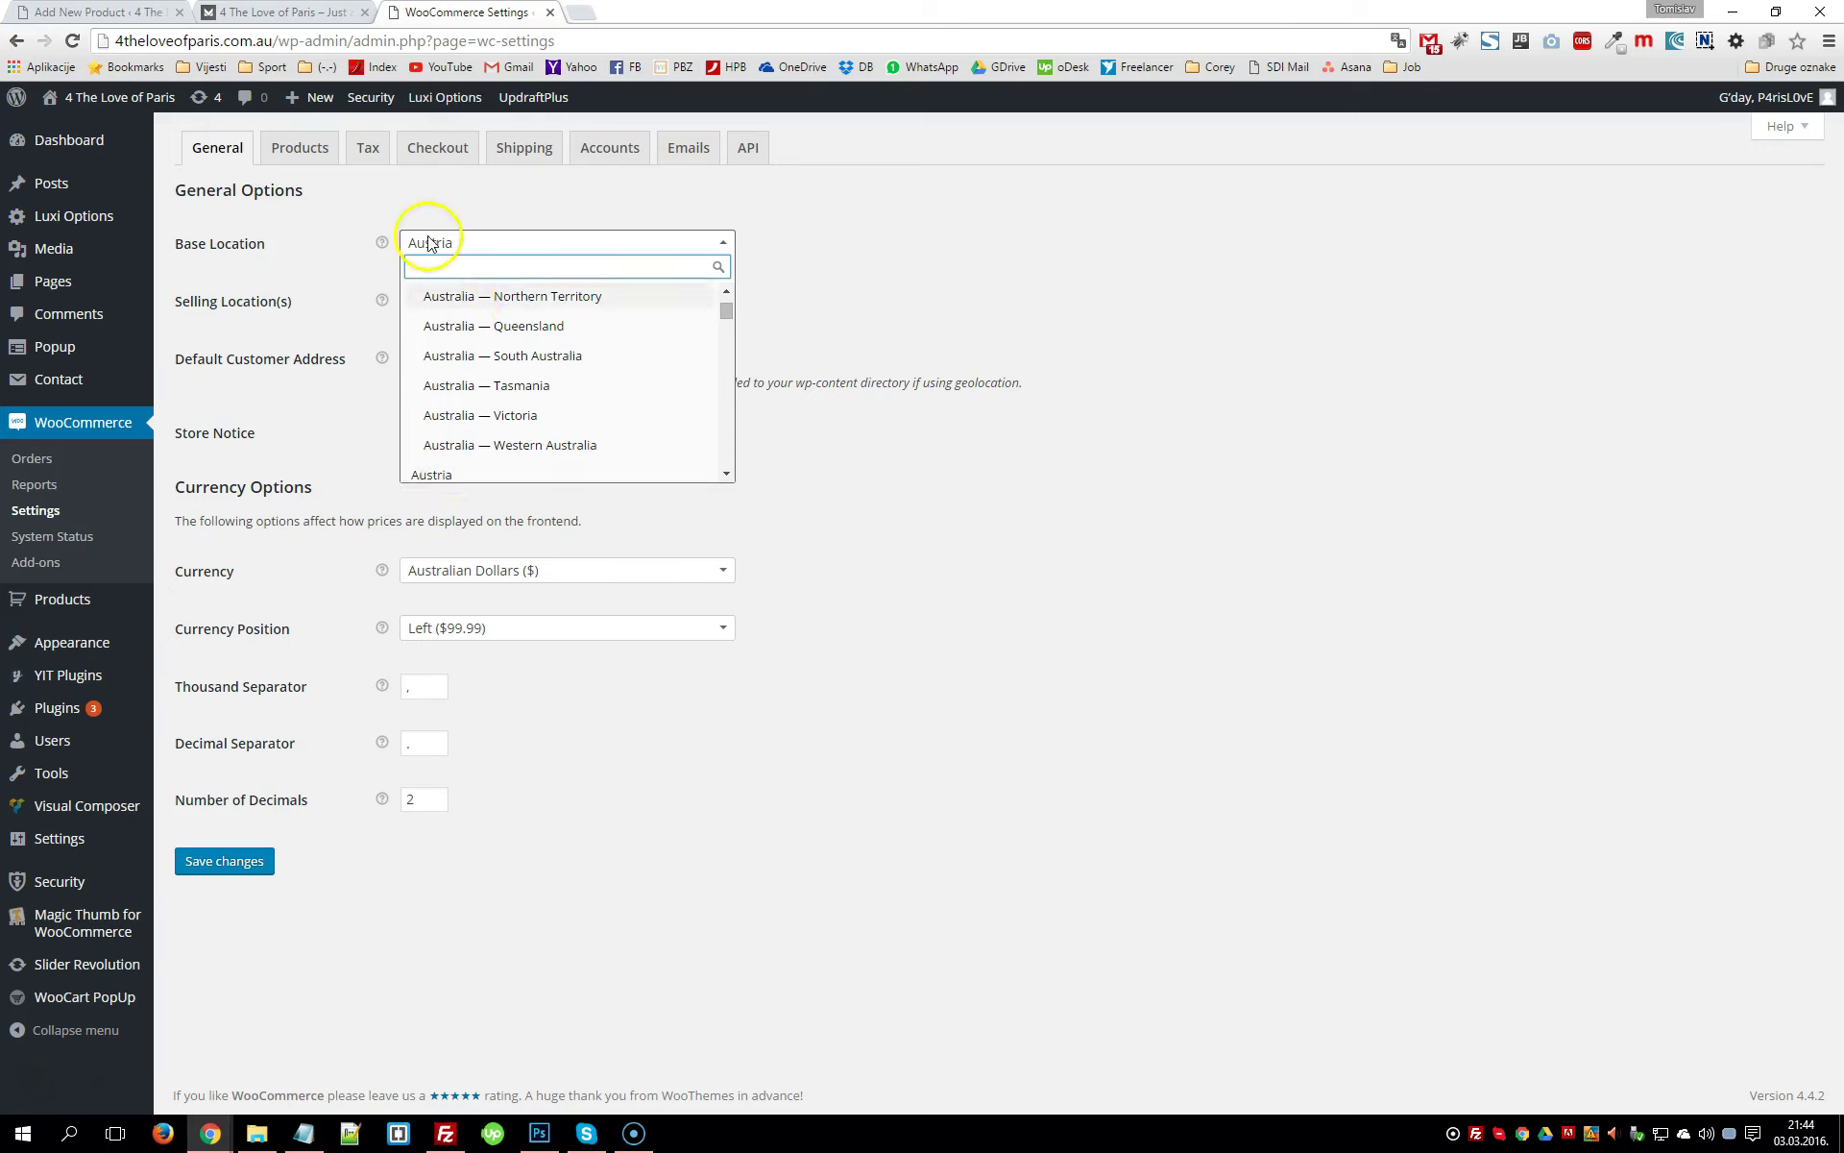
scroll(497, 455, up, 1)
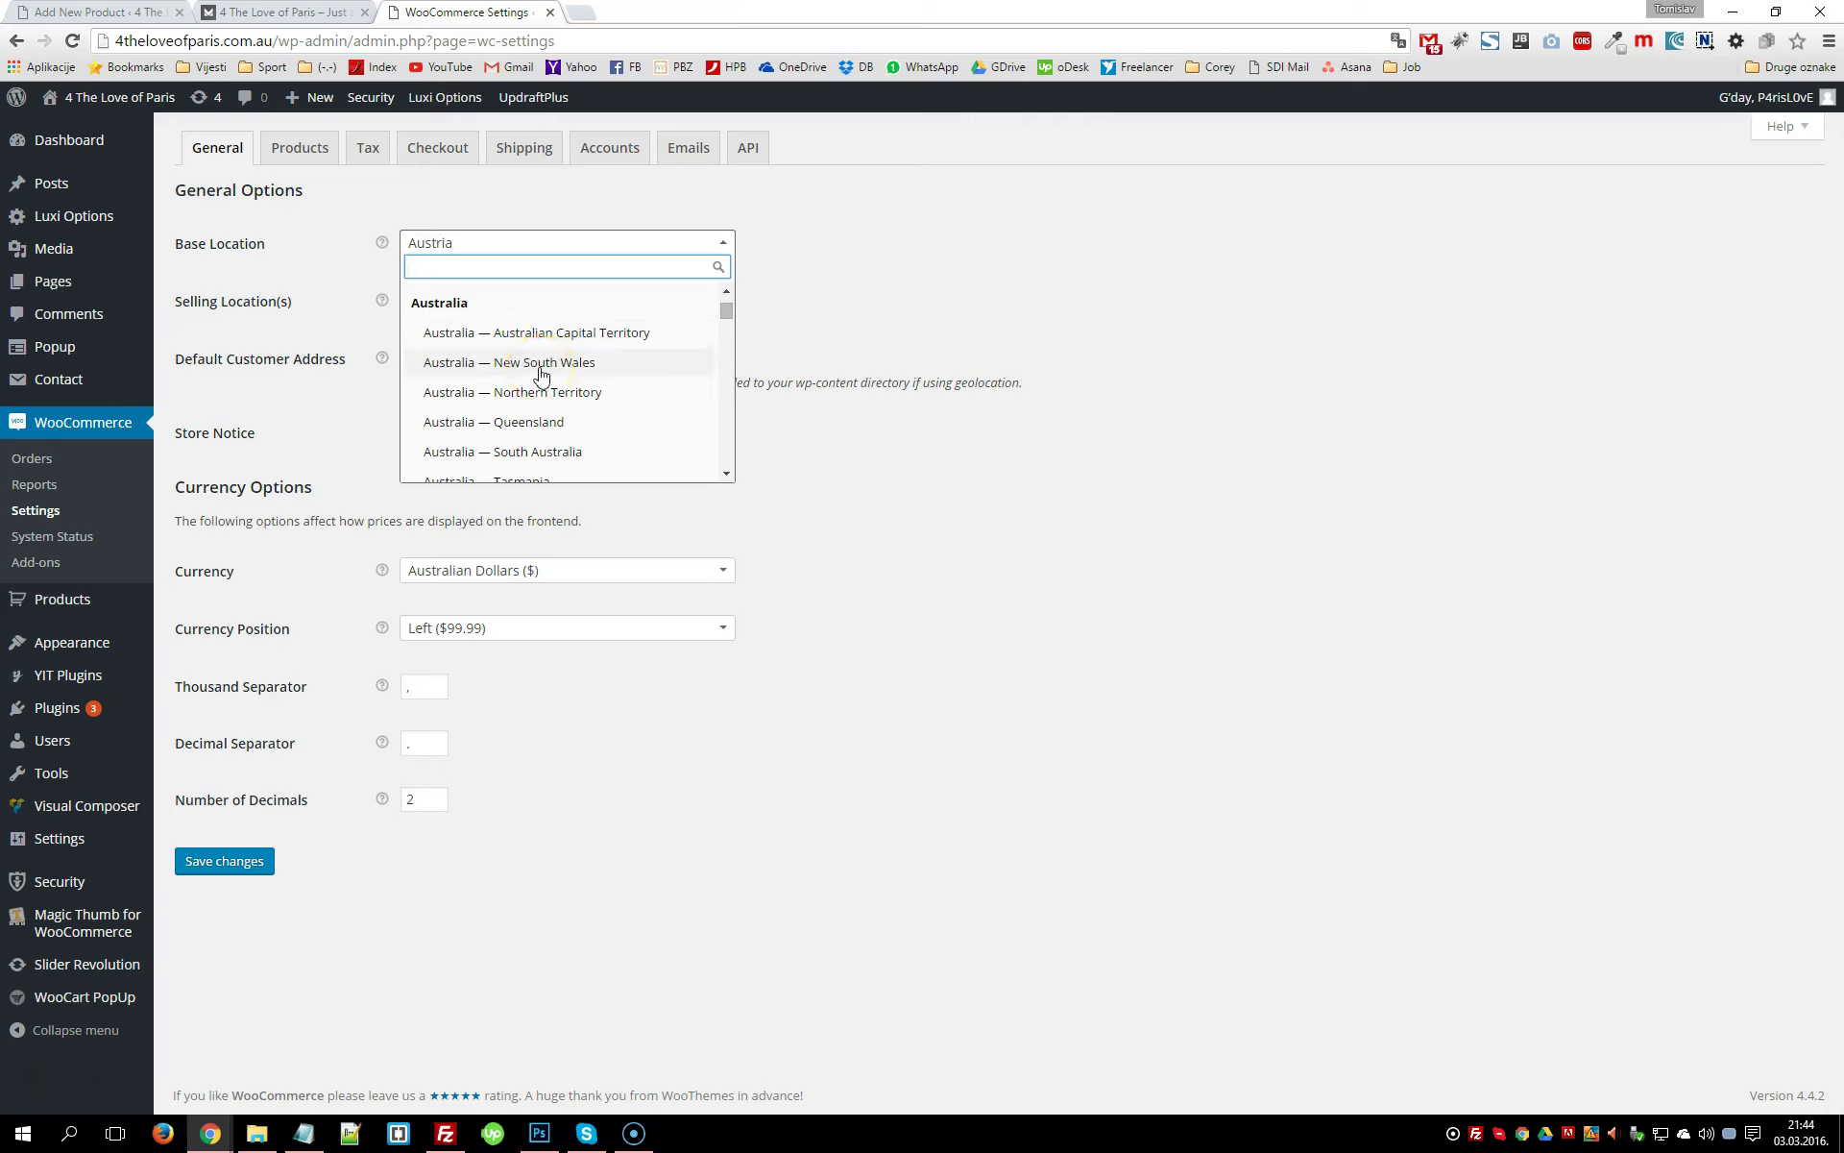
scroll(541, 374, down, 1)
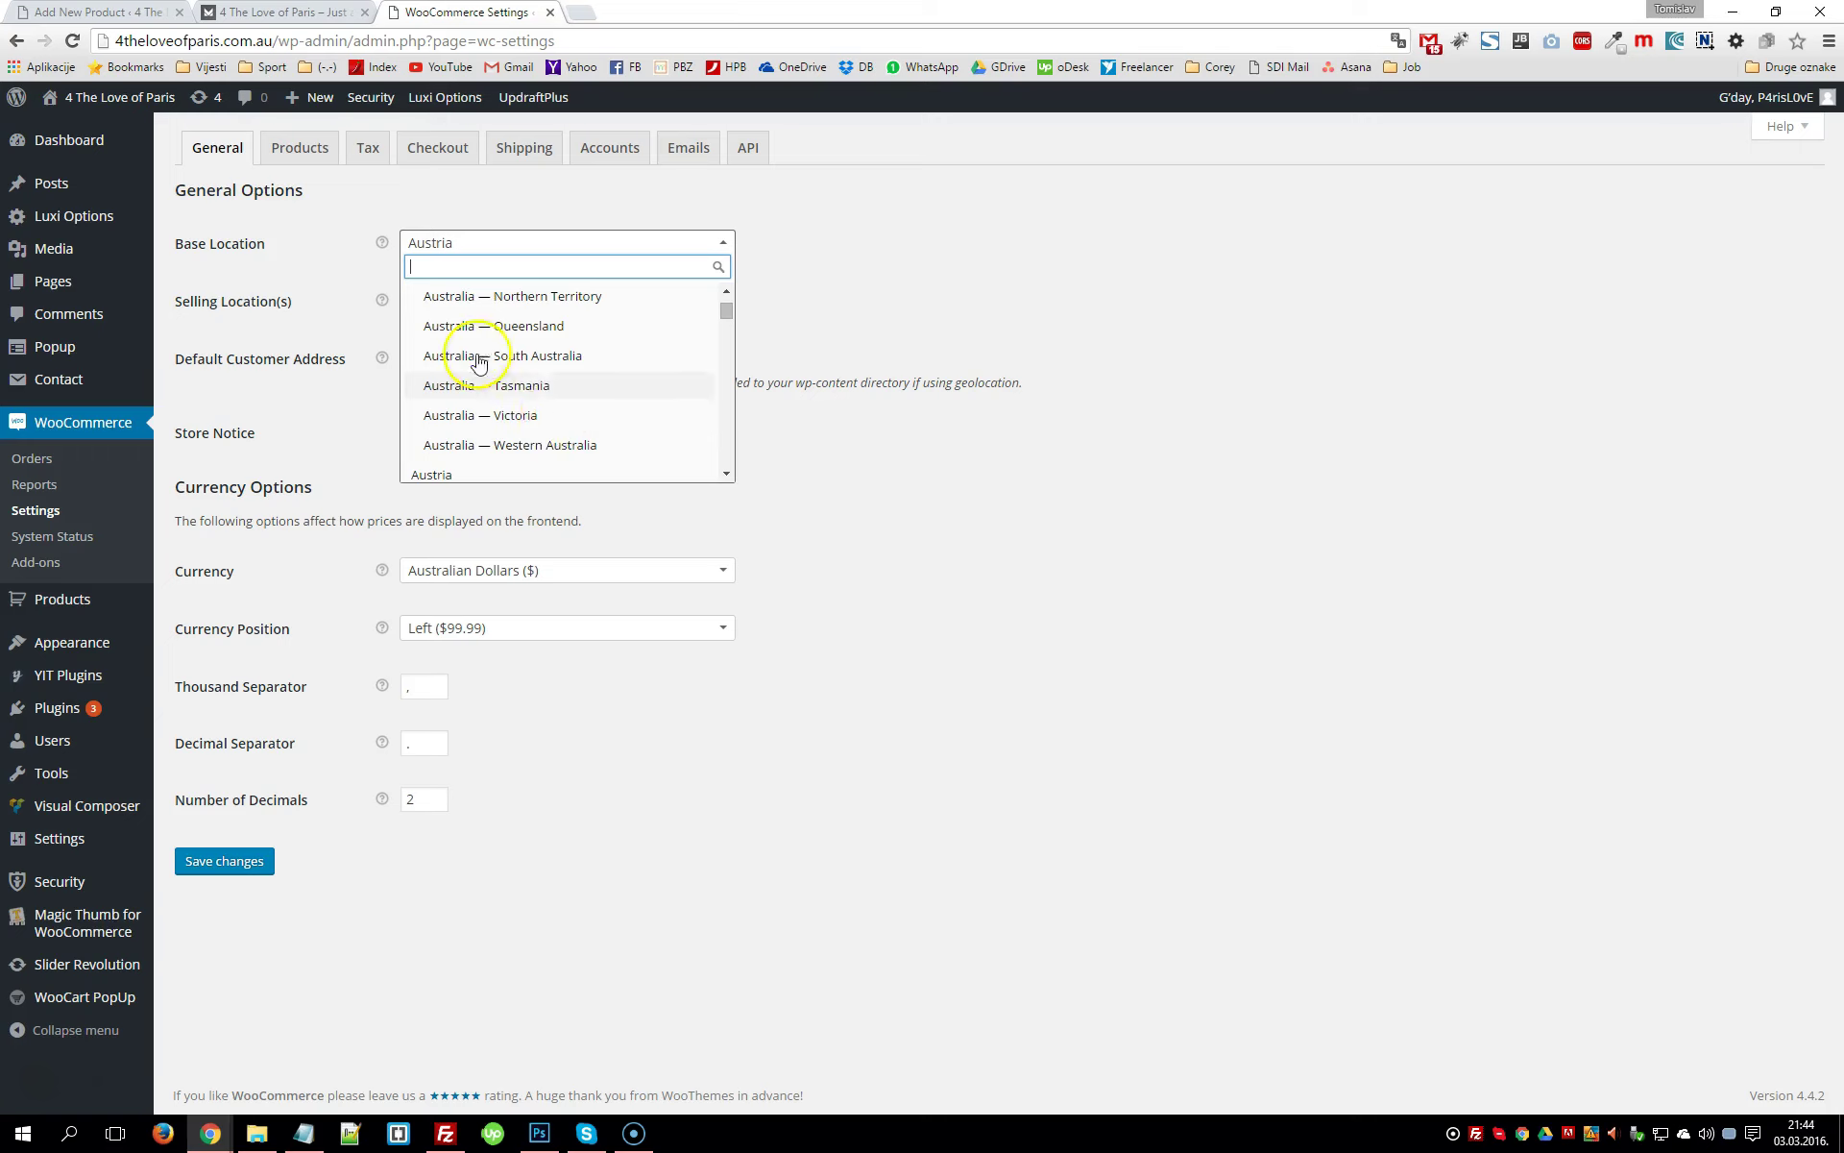
scroll(538, 394, up, 1)
click(541, 394)
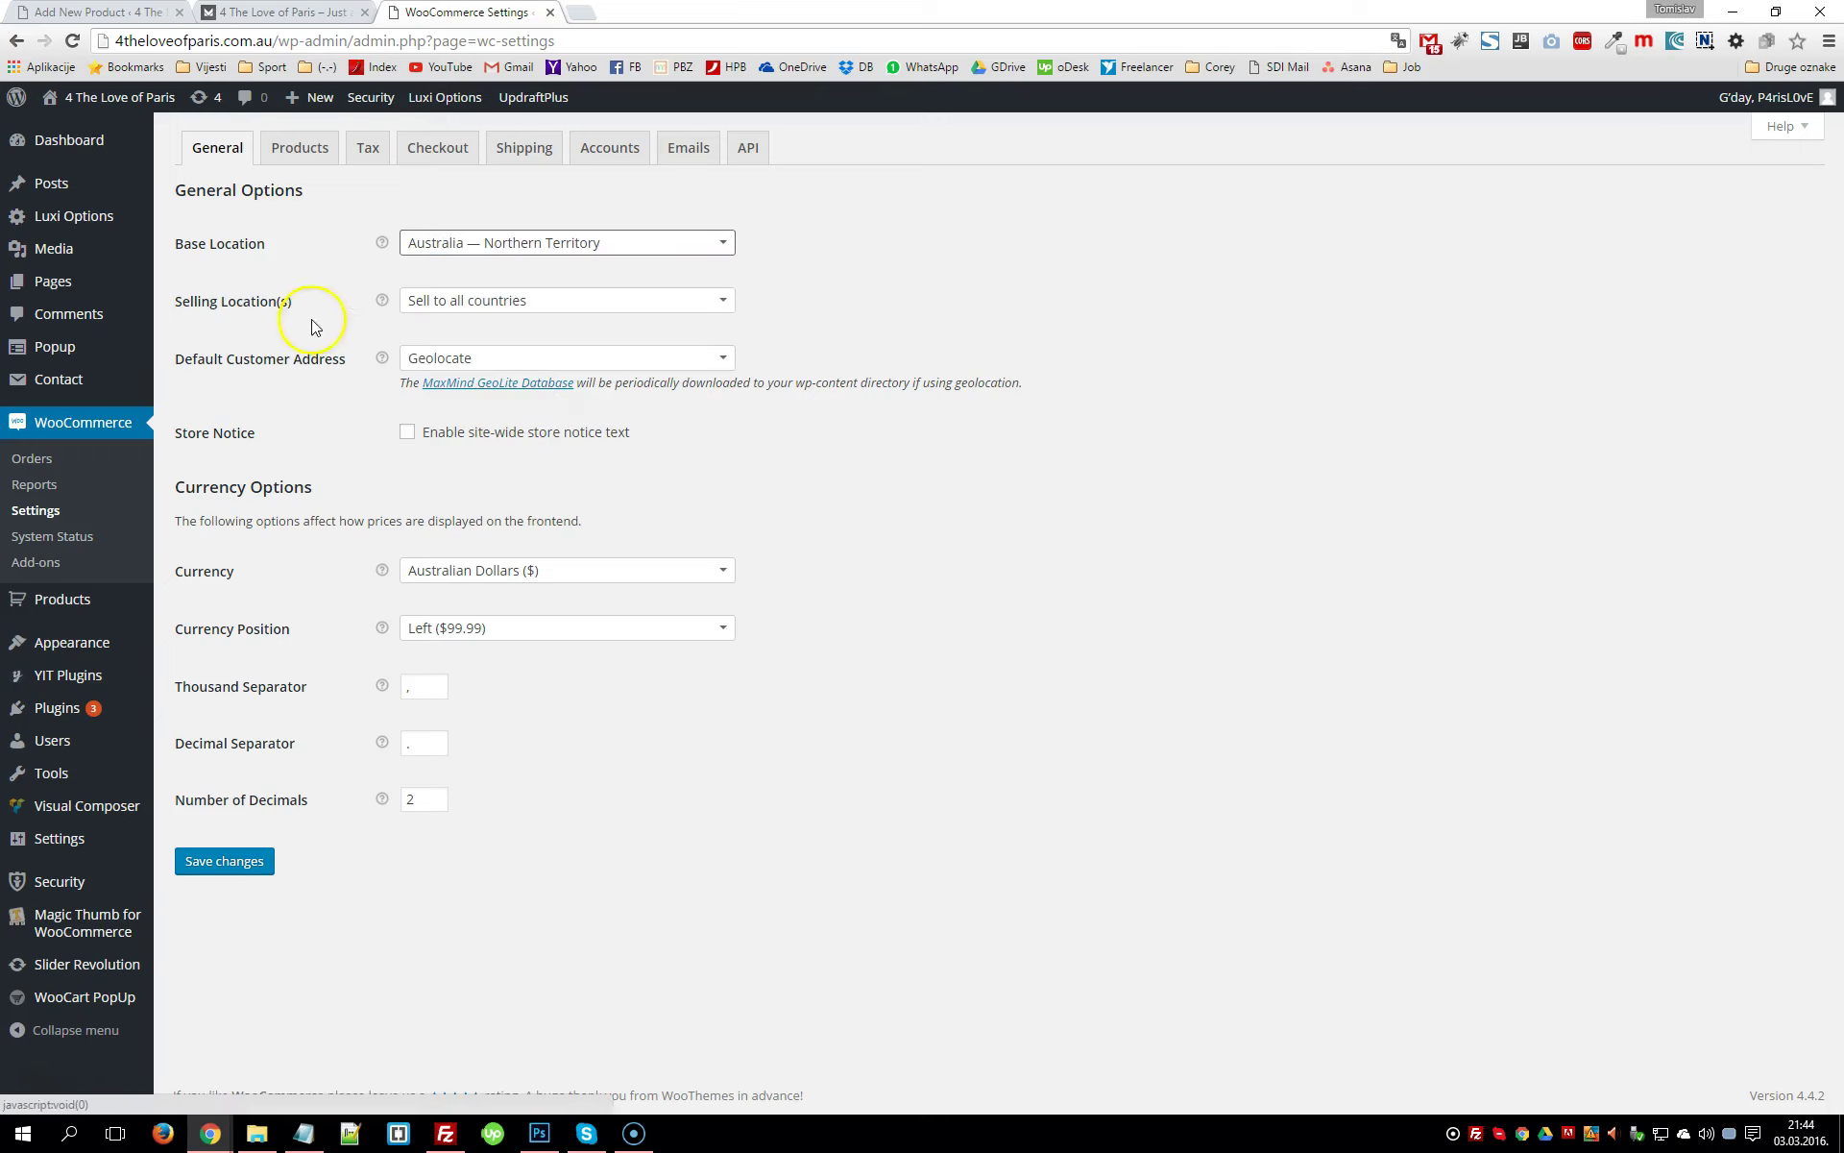
click(474, 302)
click(491, 365)
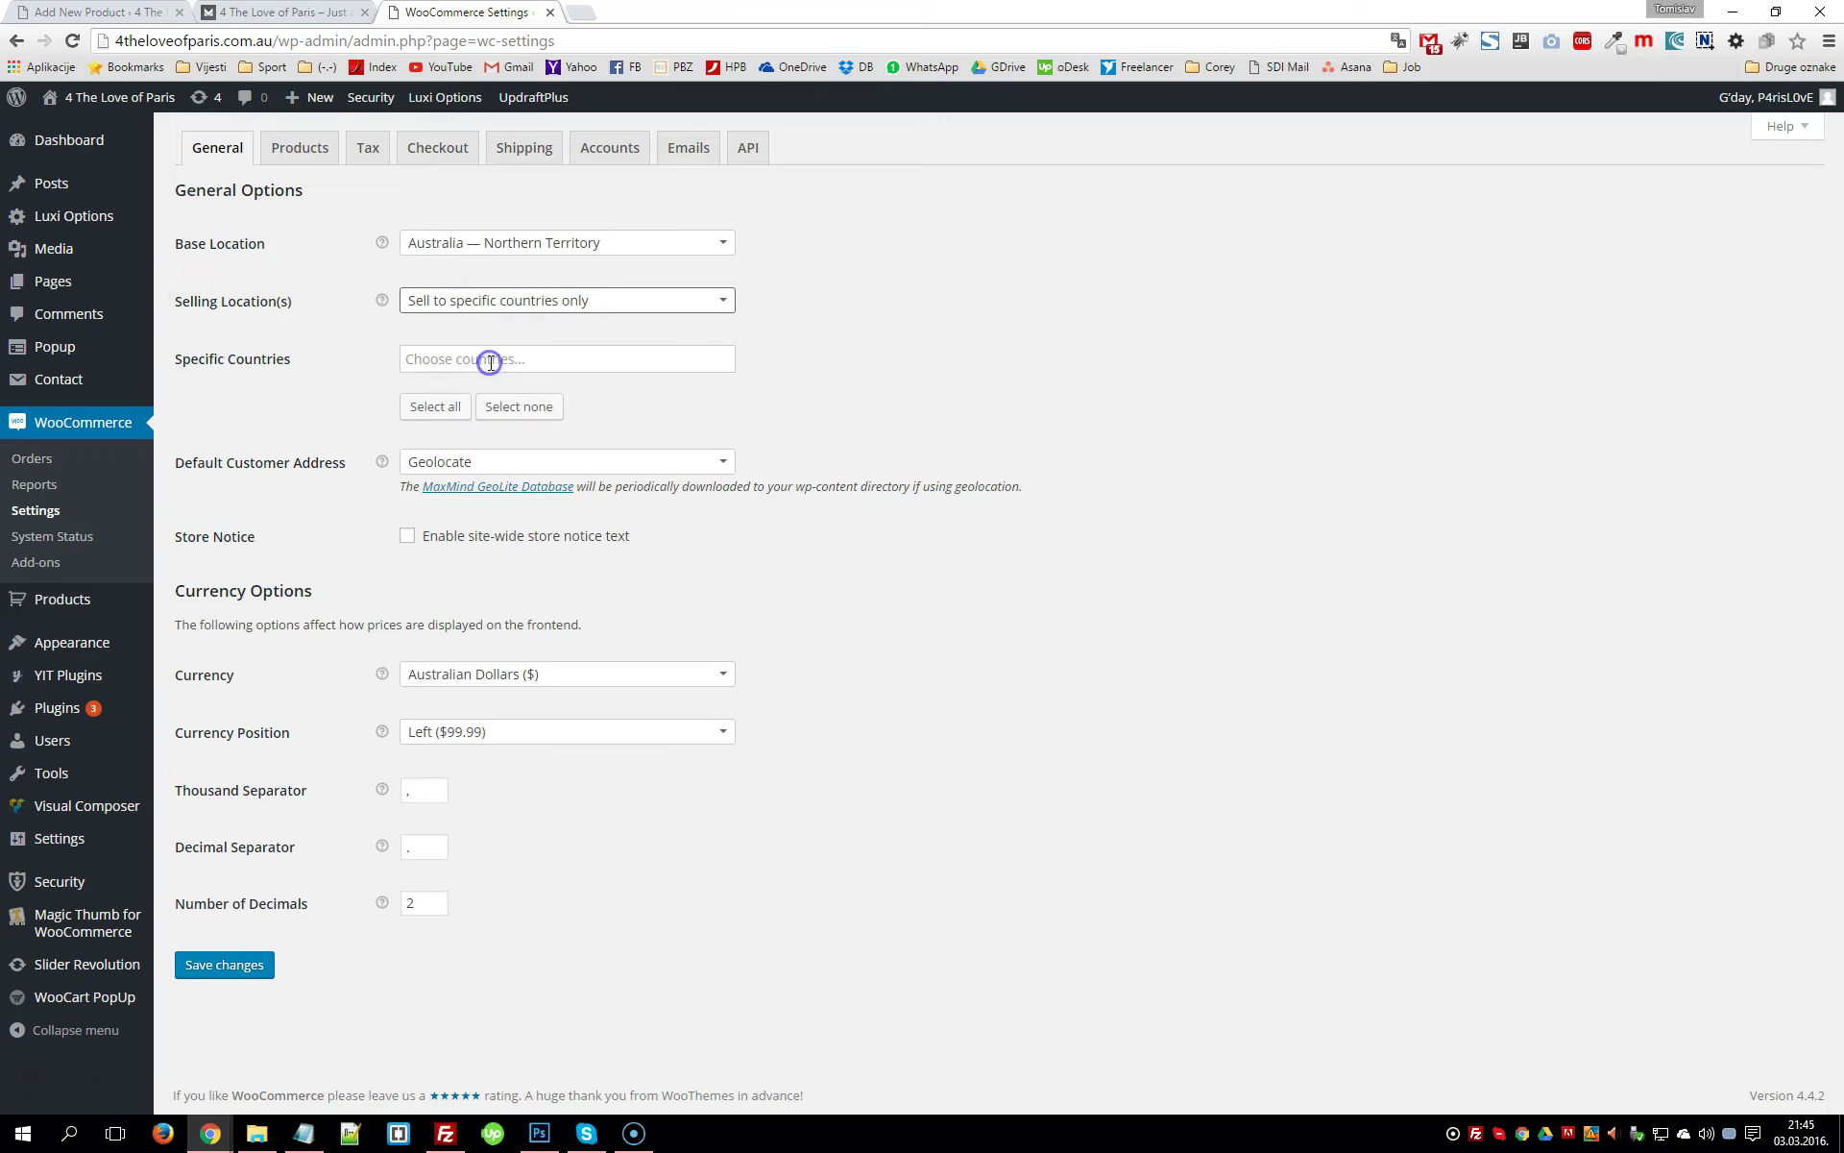
click(485, 362)
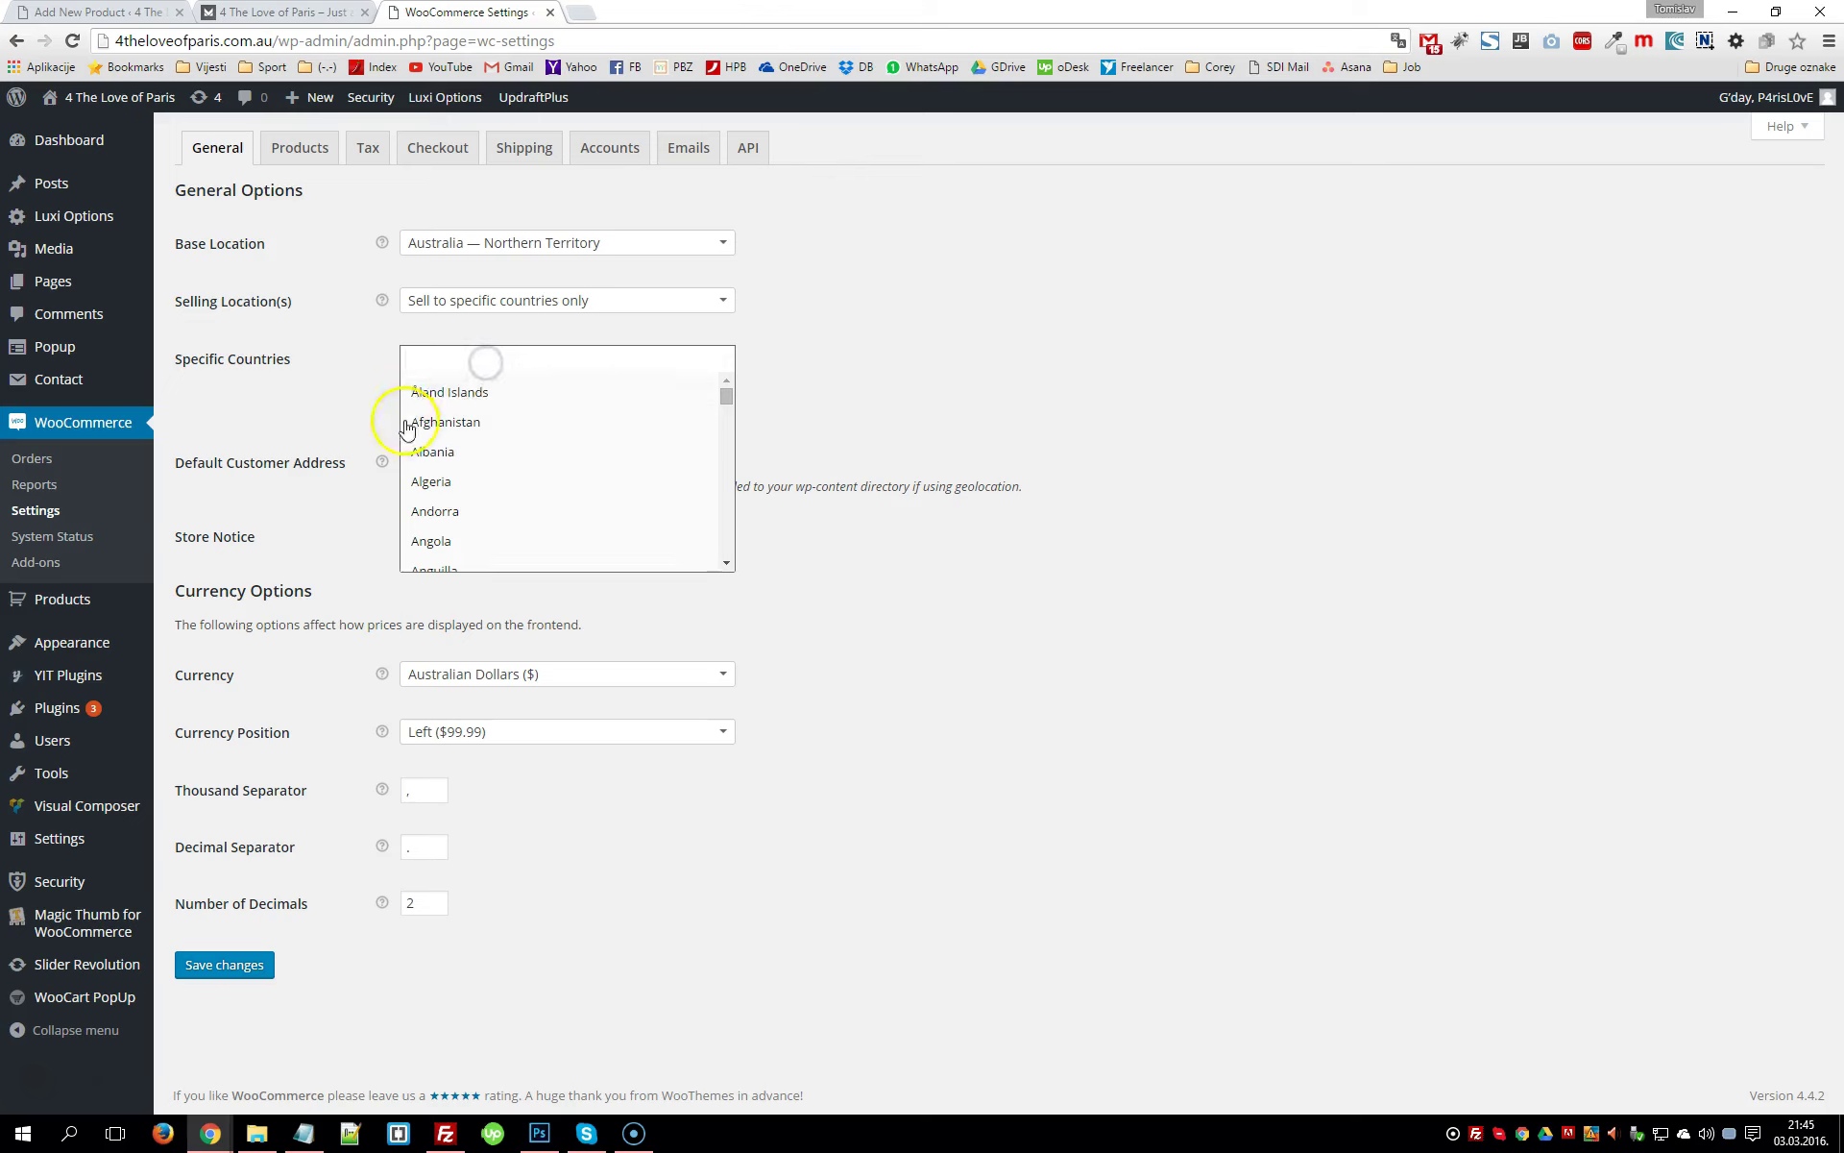
click(476, 300)
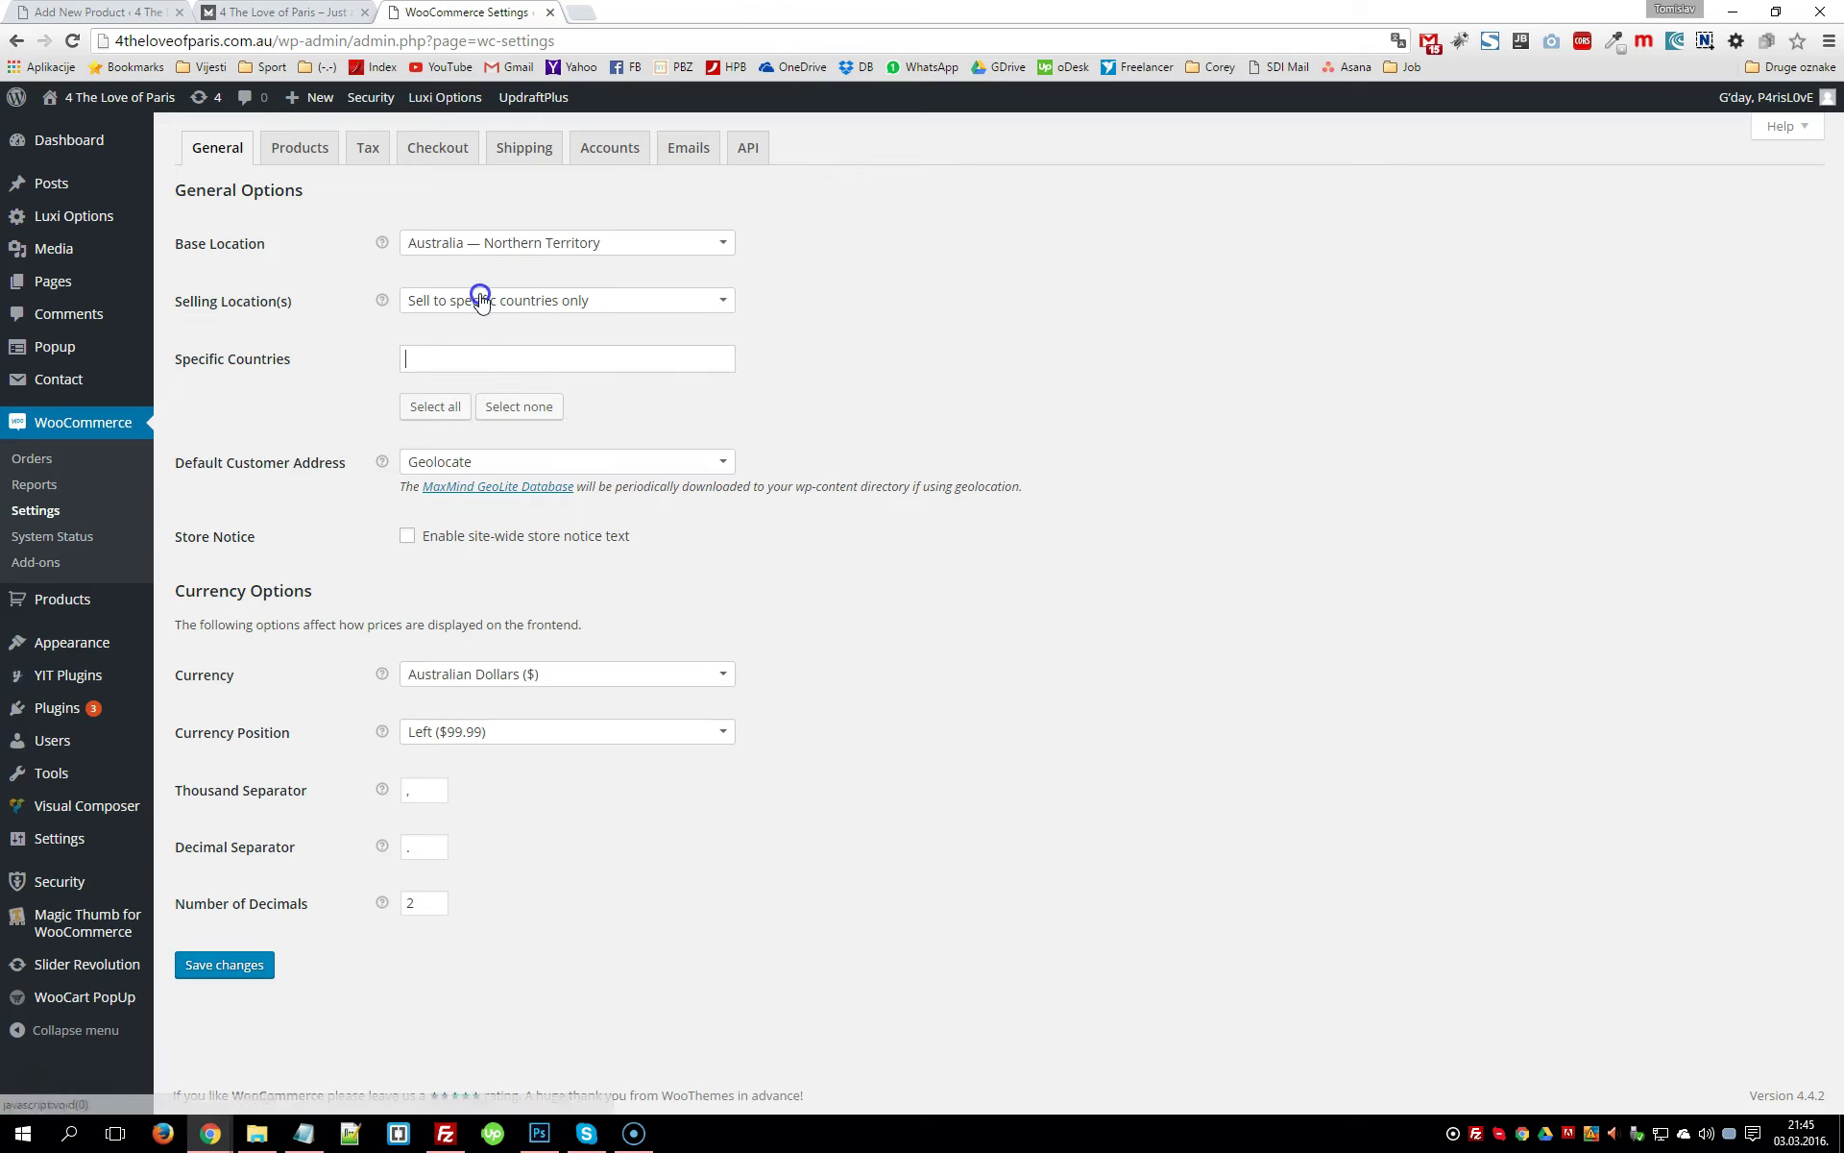
click(475, 303)
click(471, 333)
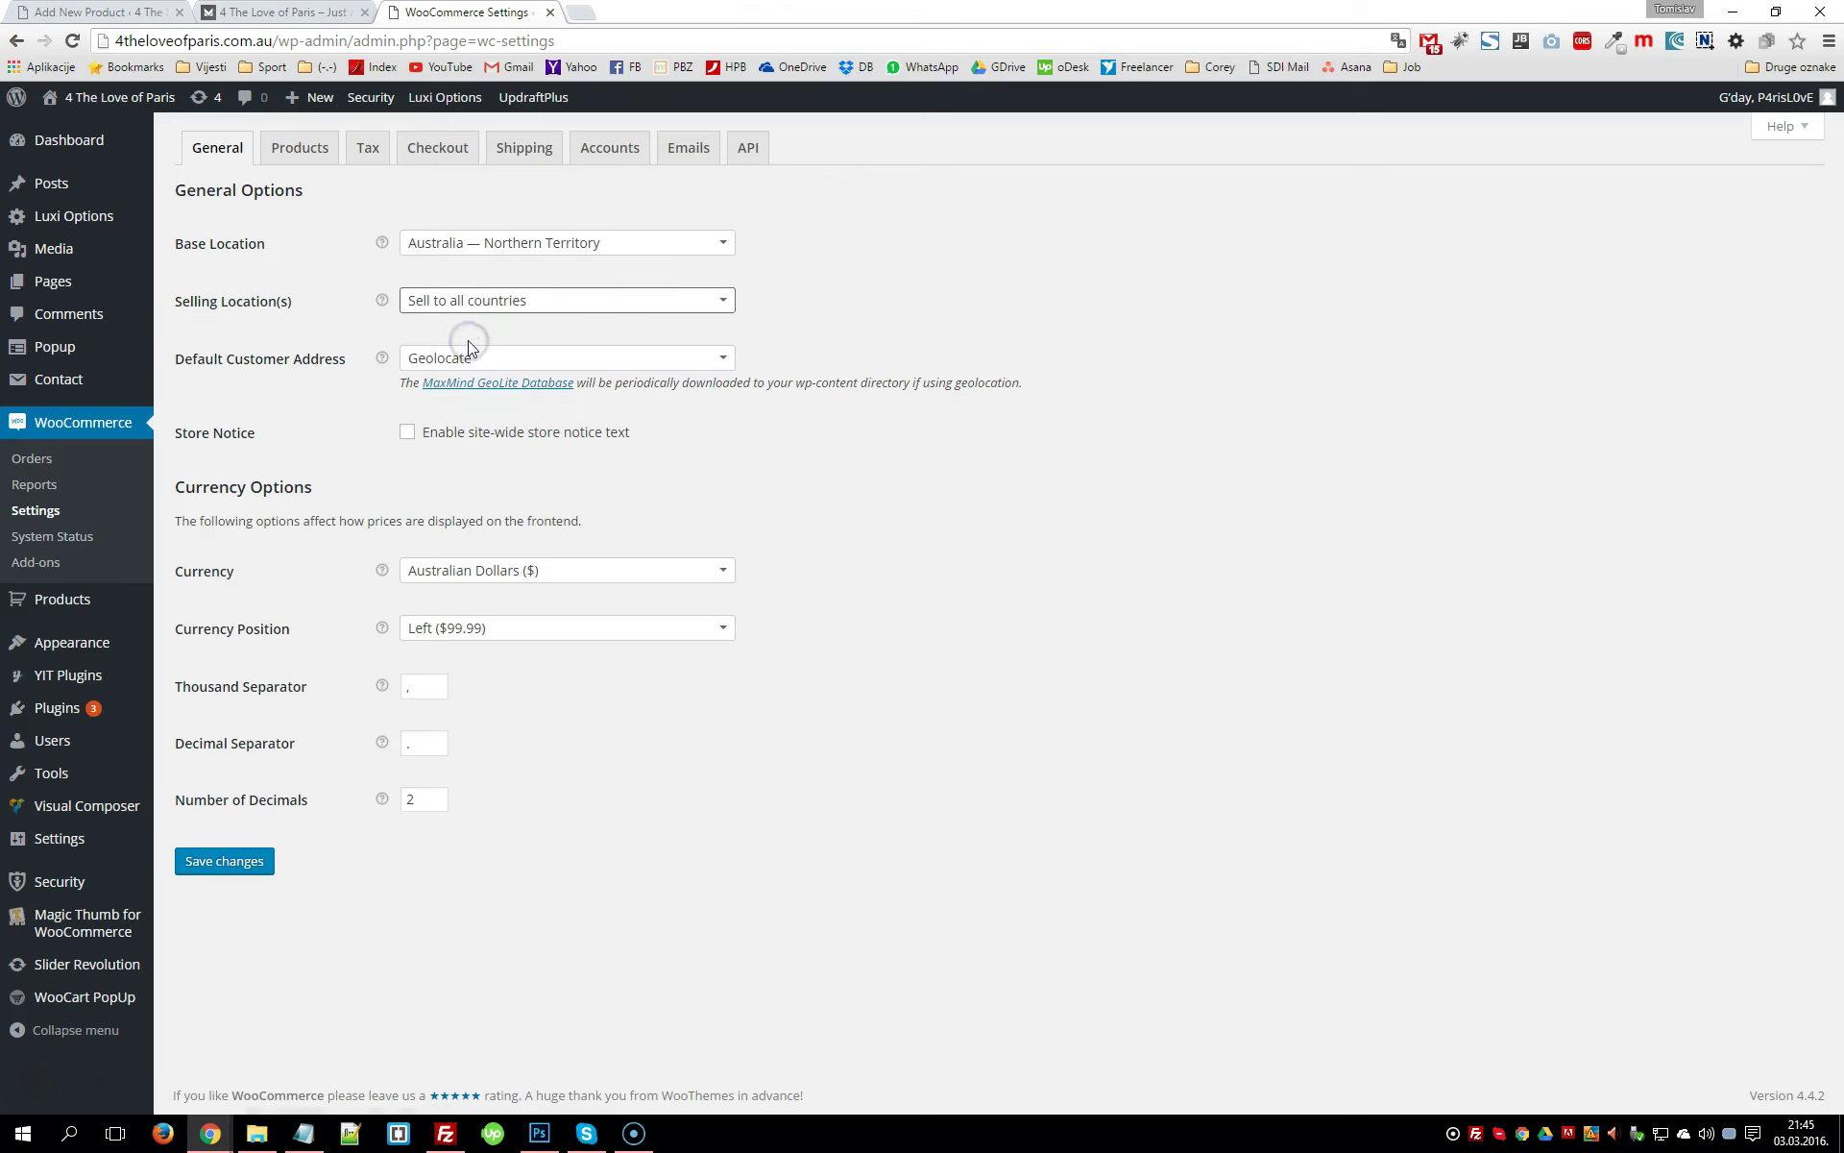
Restrict the Selling Location(s) to specific countries only and add Australia as the permitted country
click(461, 300)
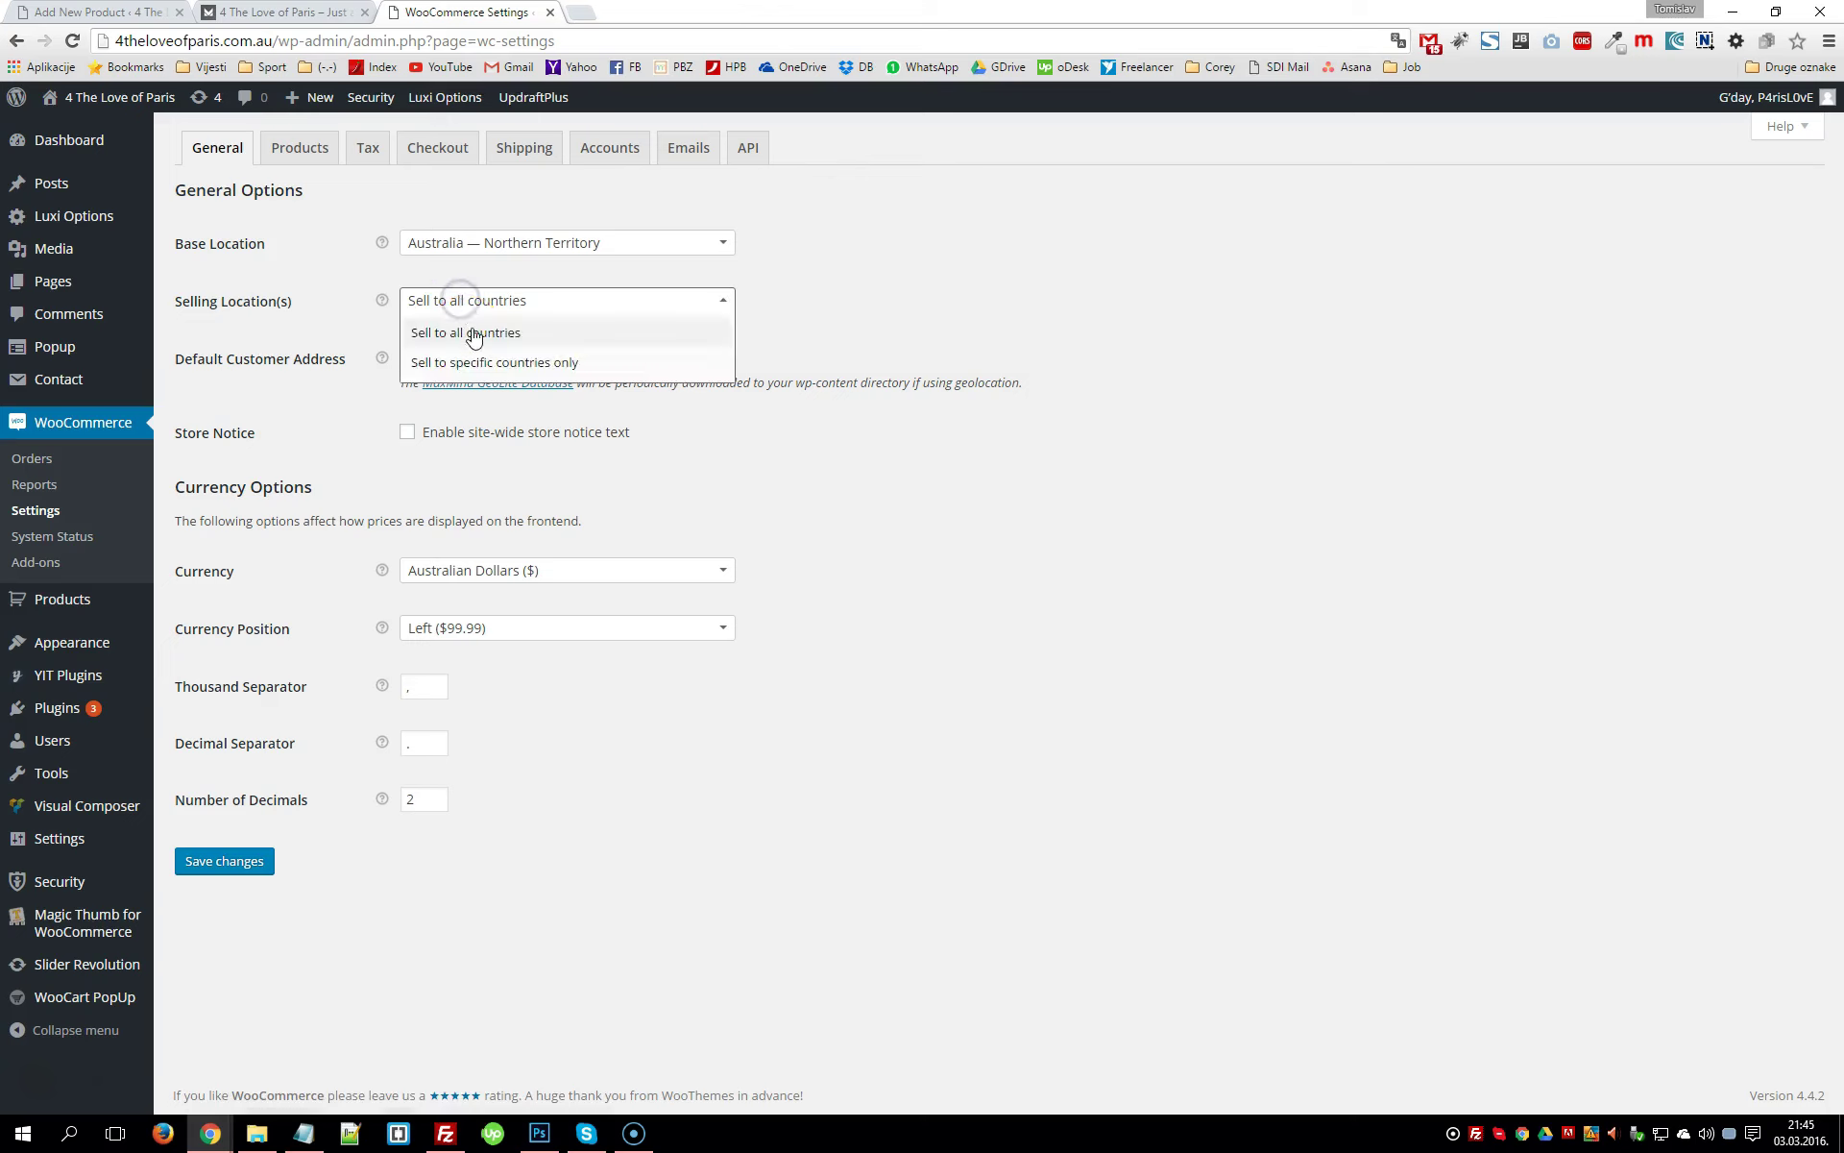
click(490, 365)
click(487, 362)
text(A)
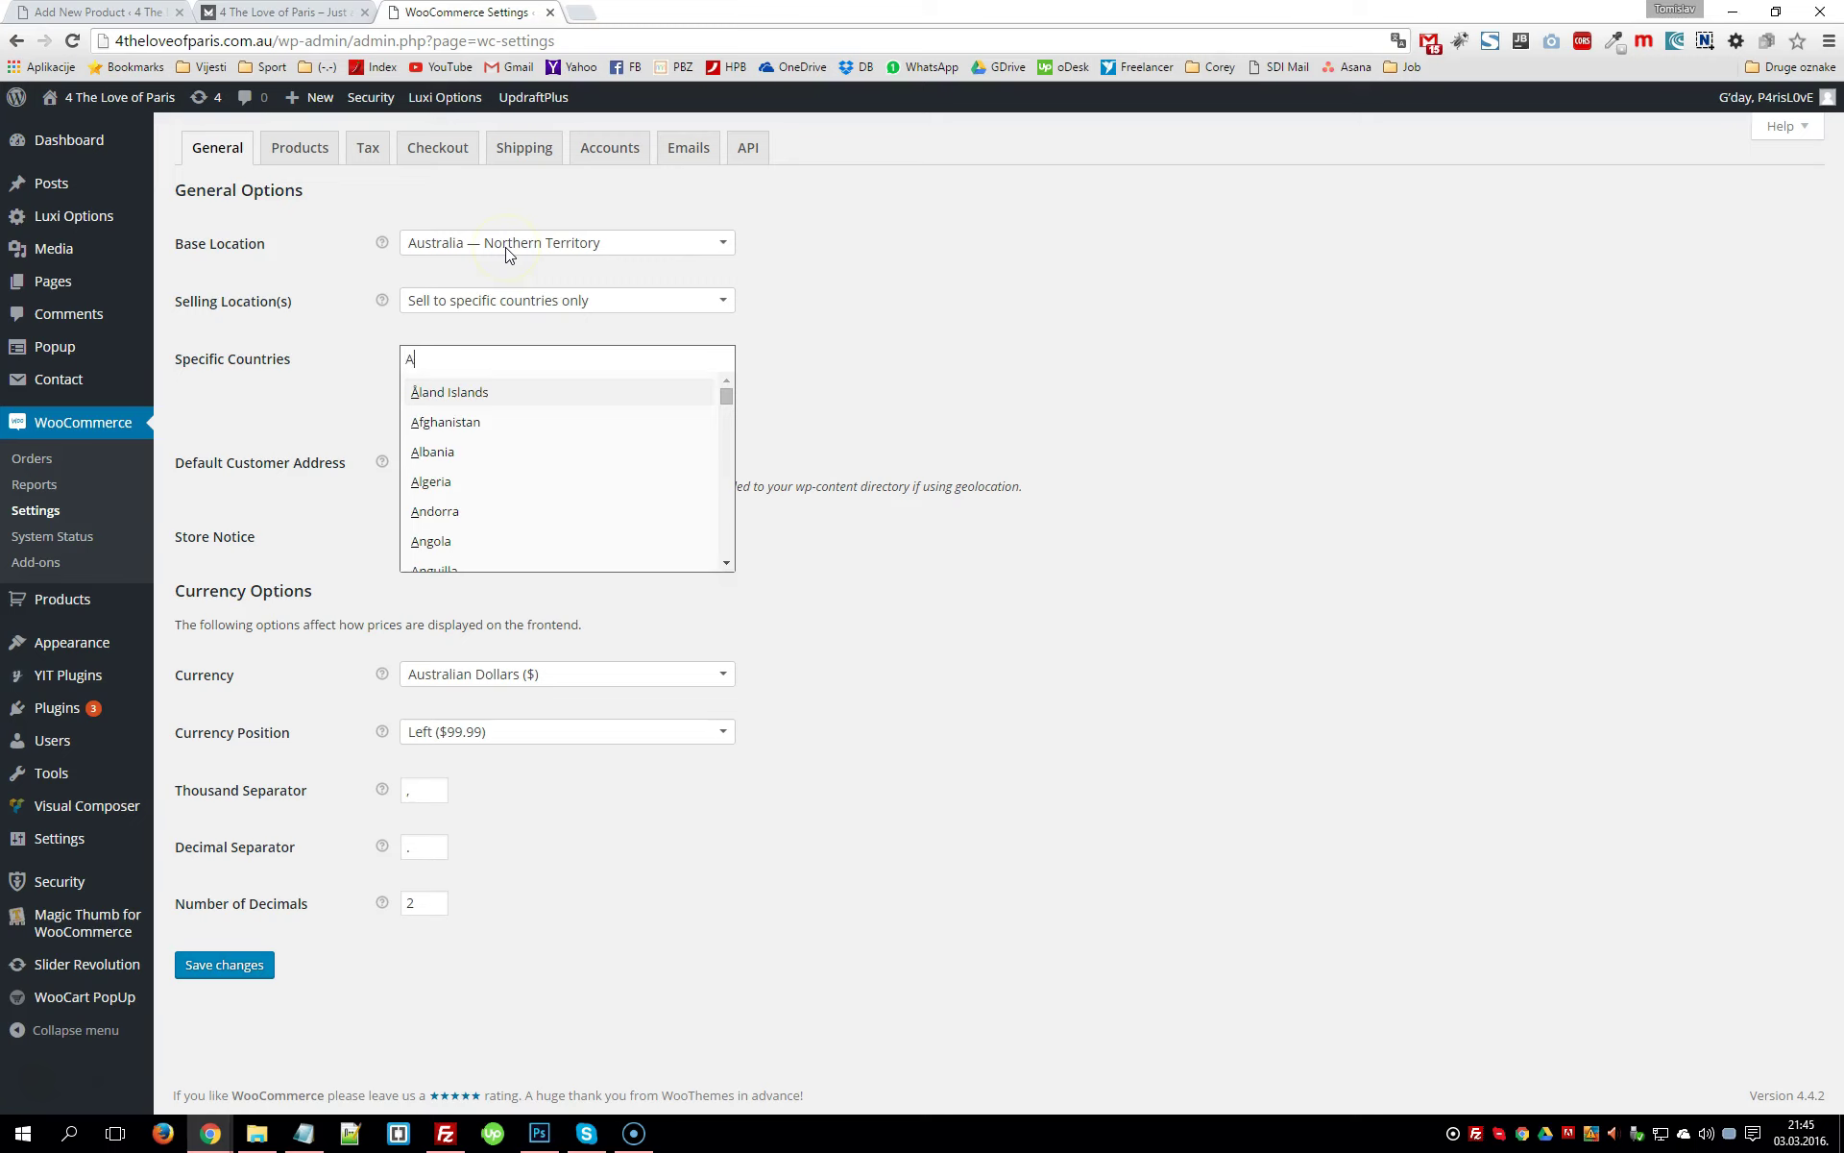
text(us)
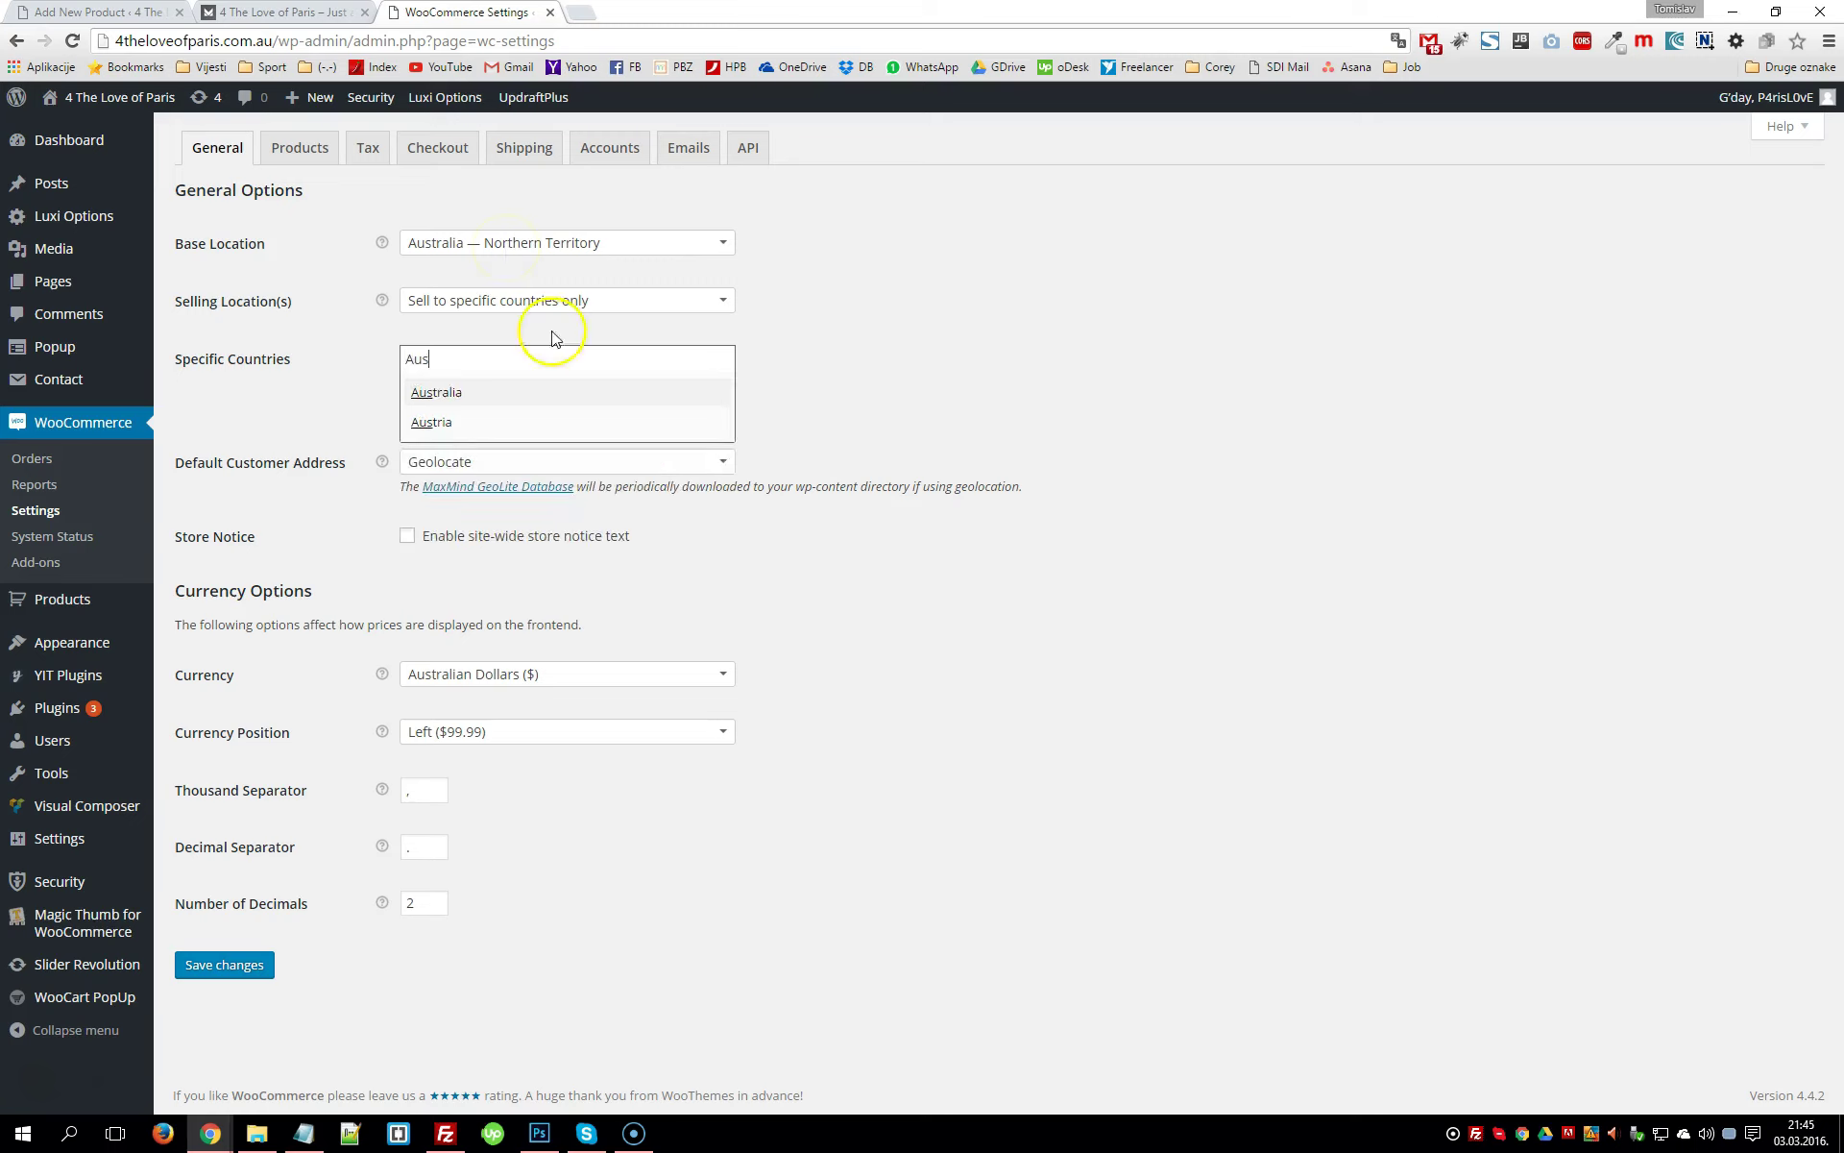
click(516, 392)
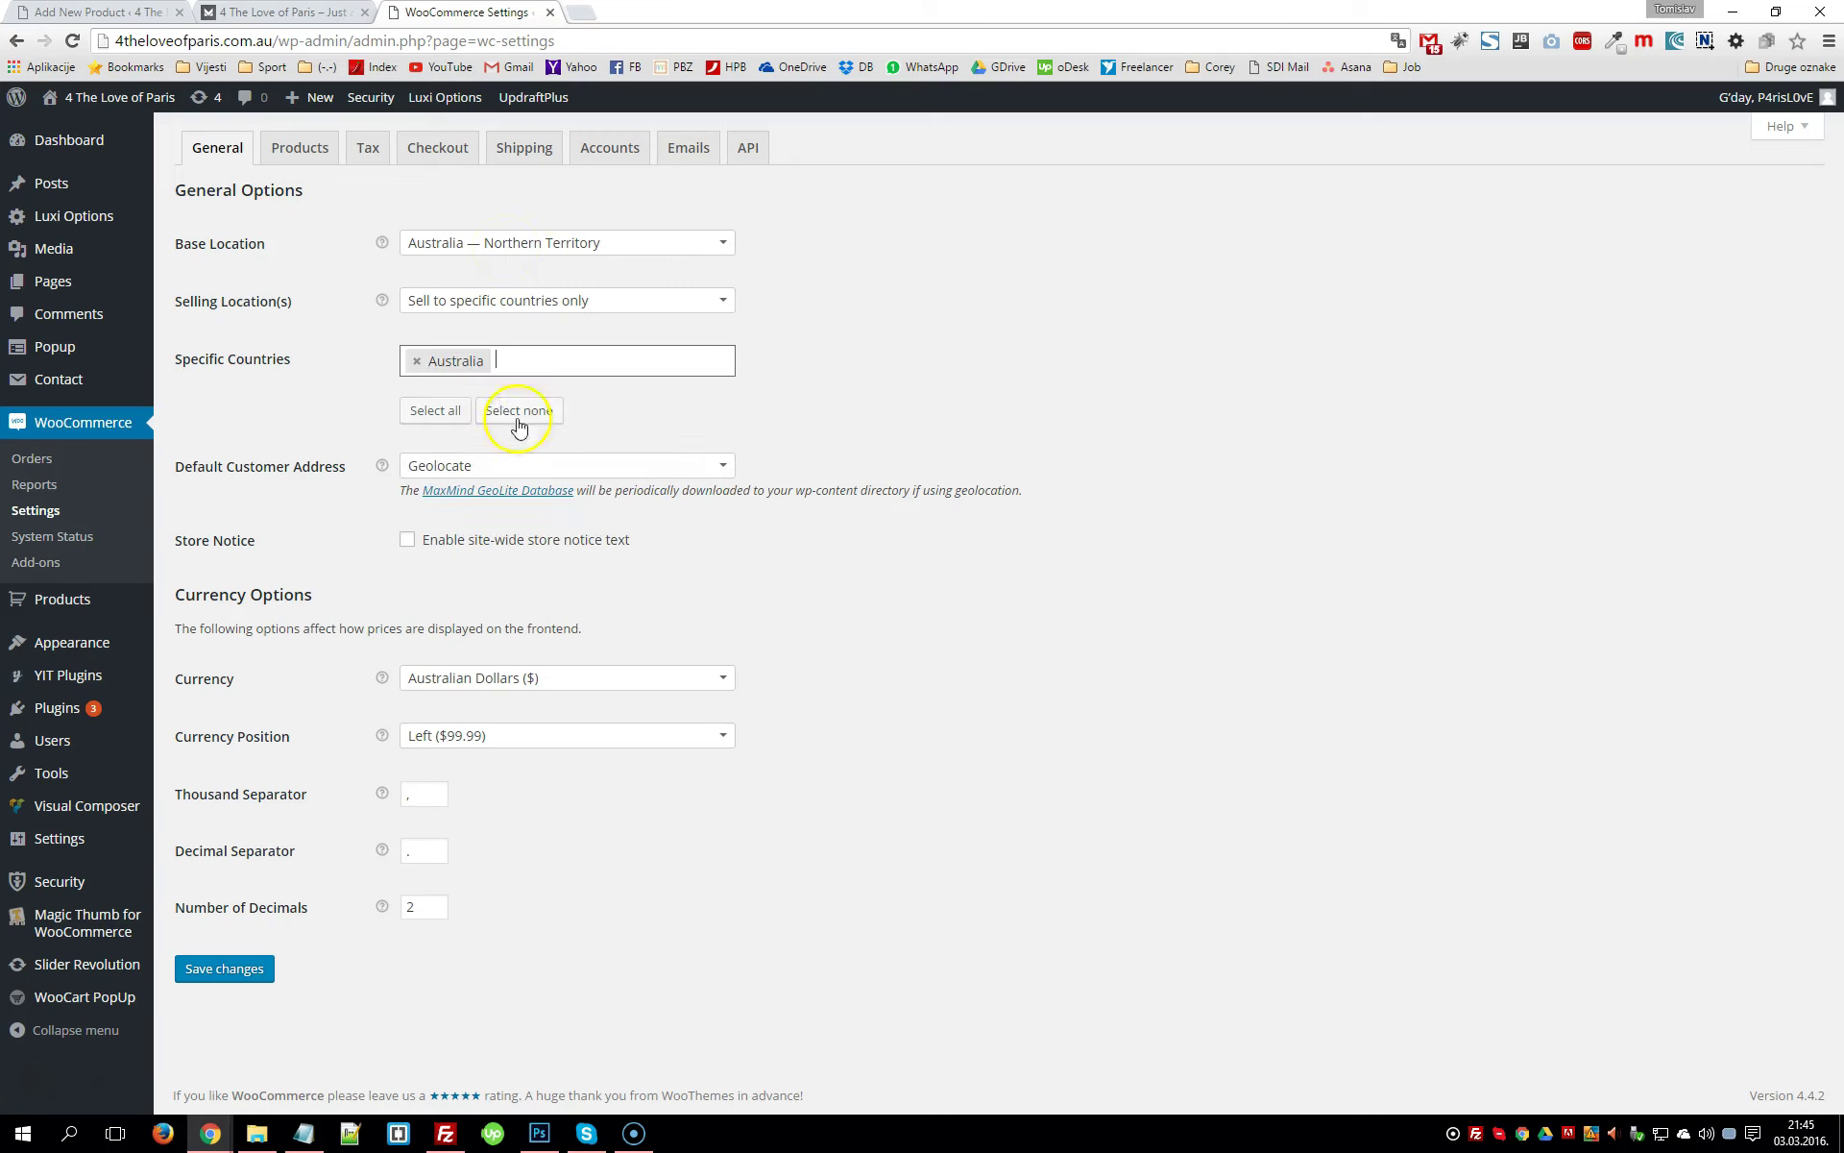
Review the Default Customer Address choices and the currency, currency position, separator and decimals options without changing them
click(472, 468)
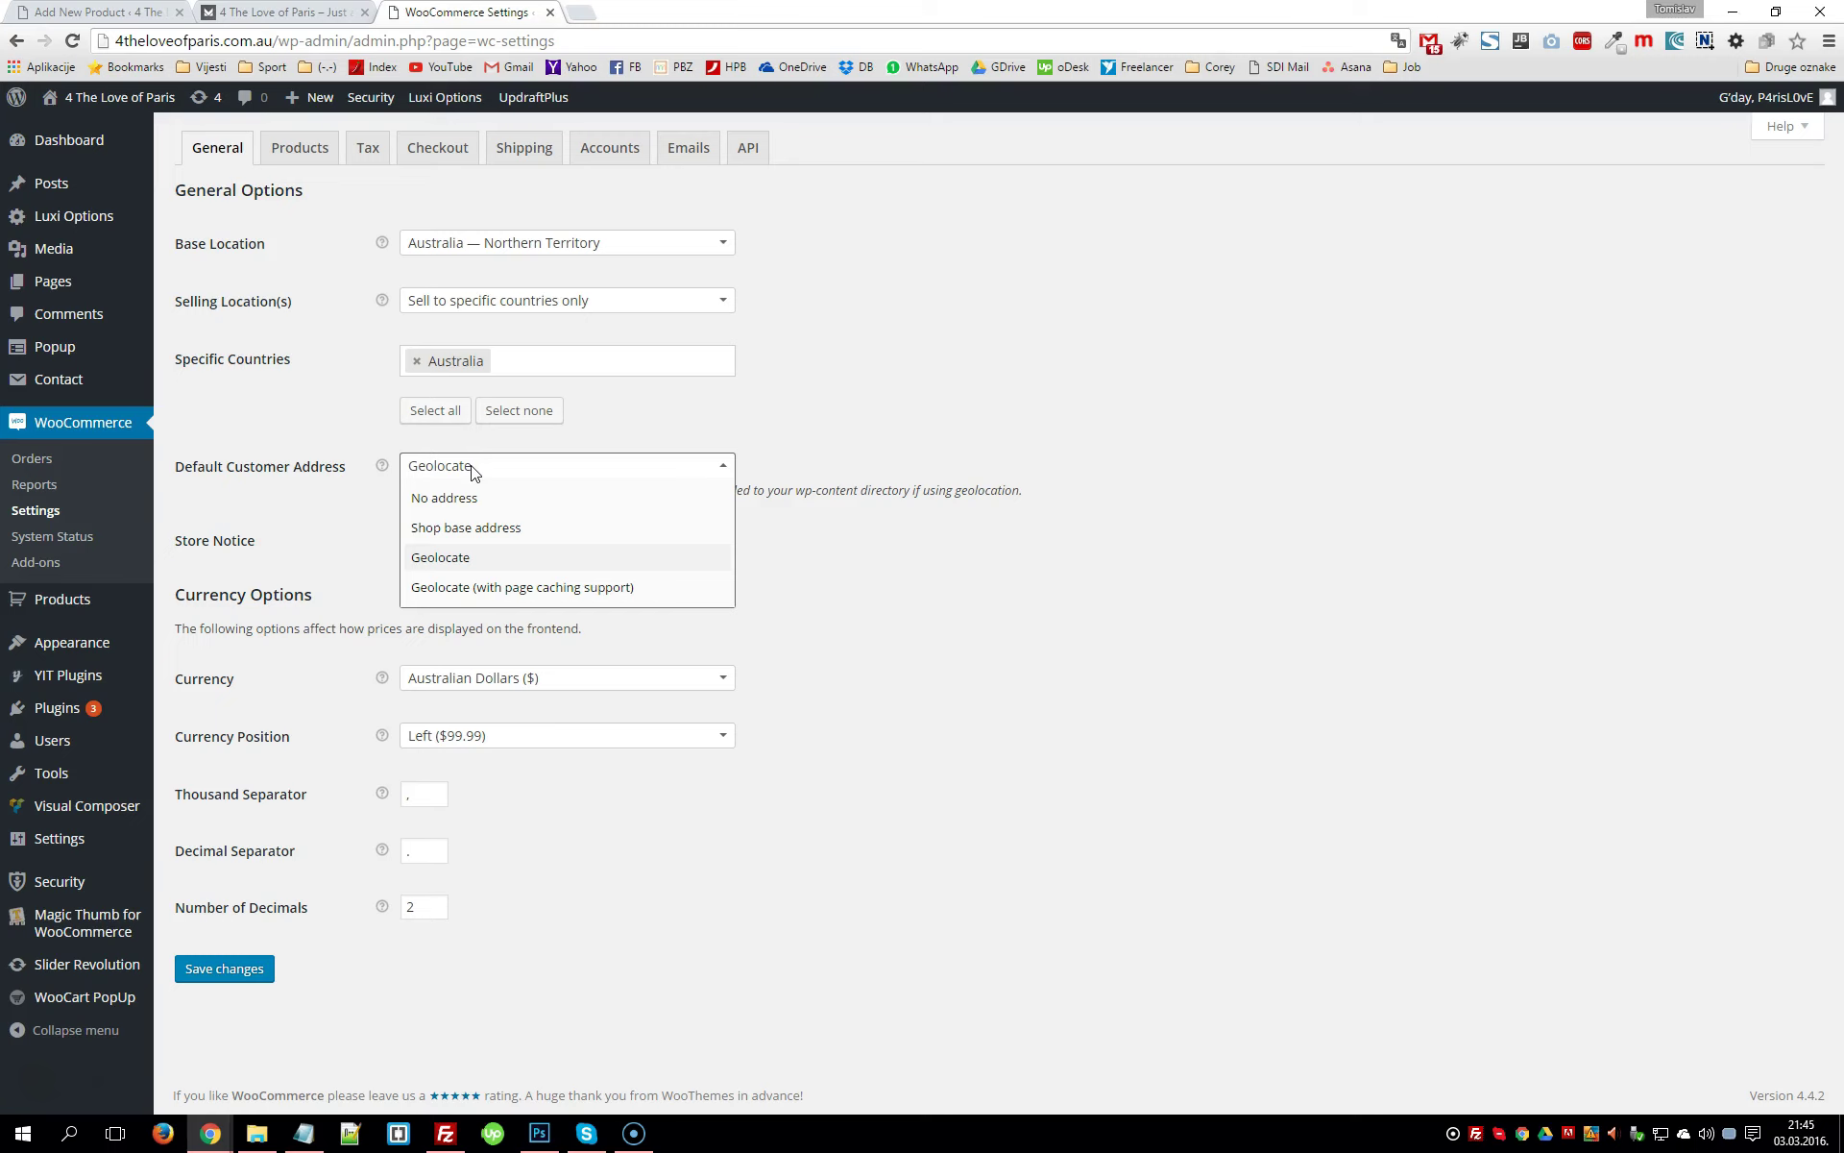
click(958, 434)
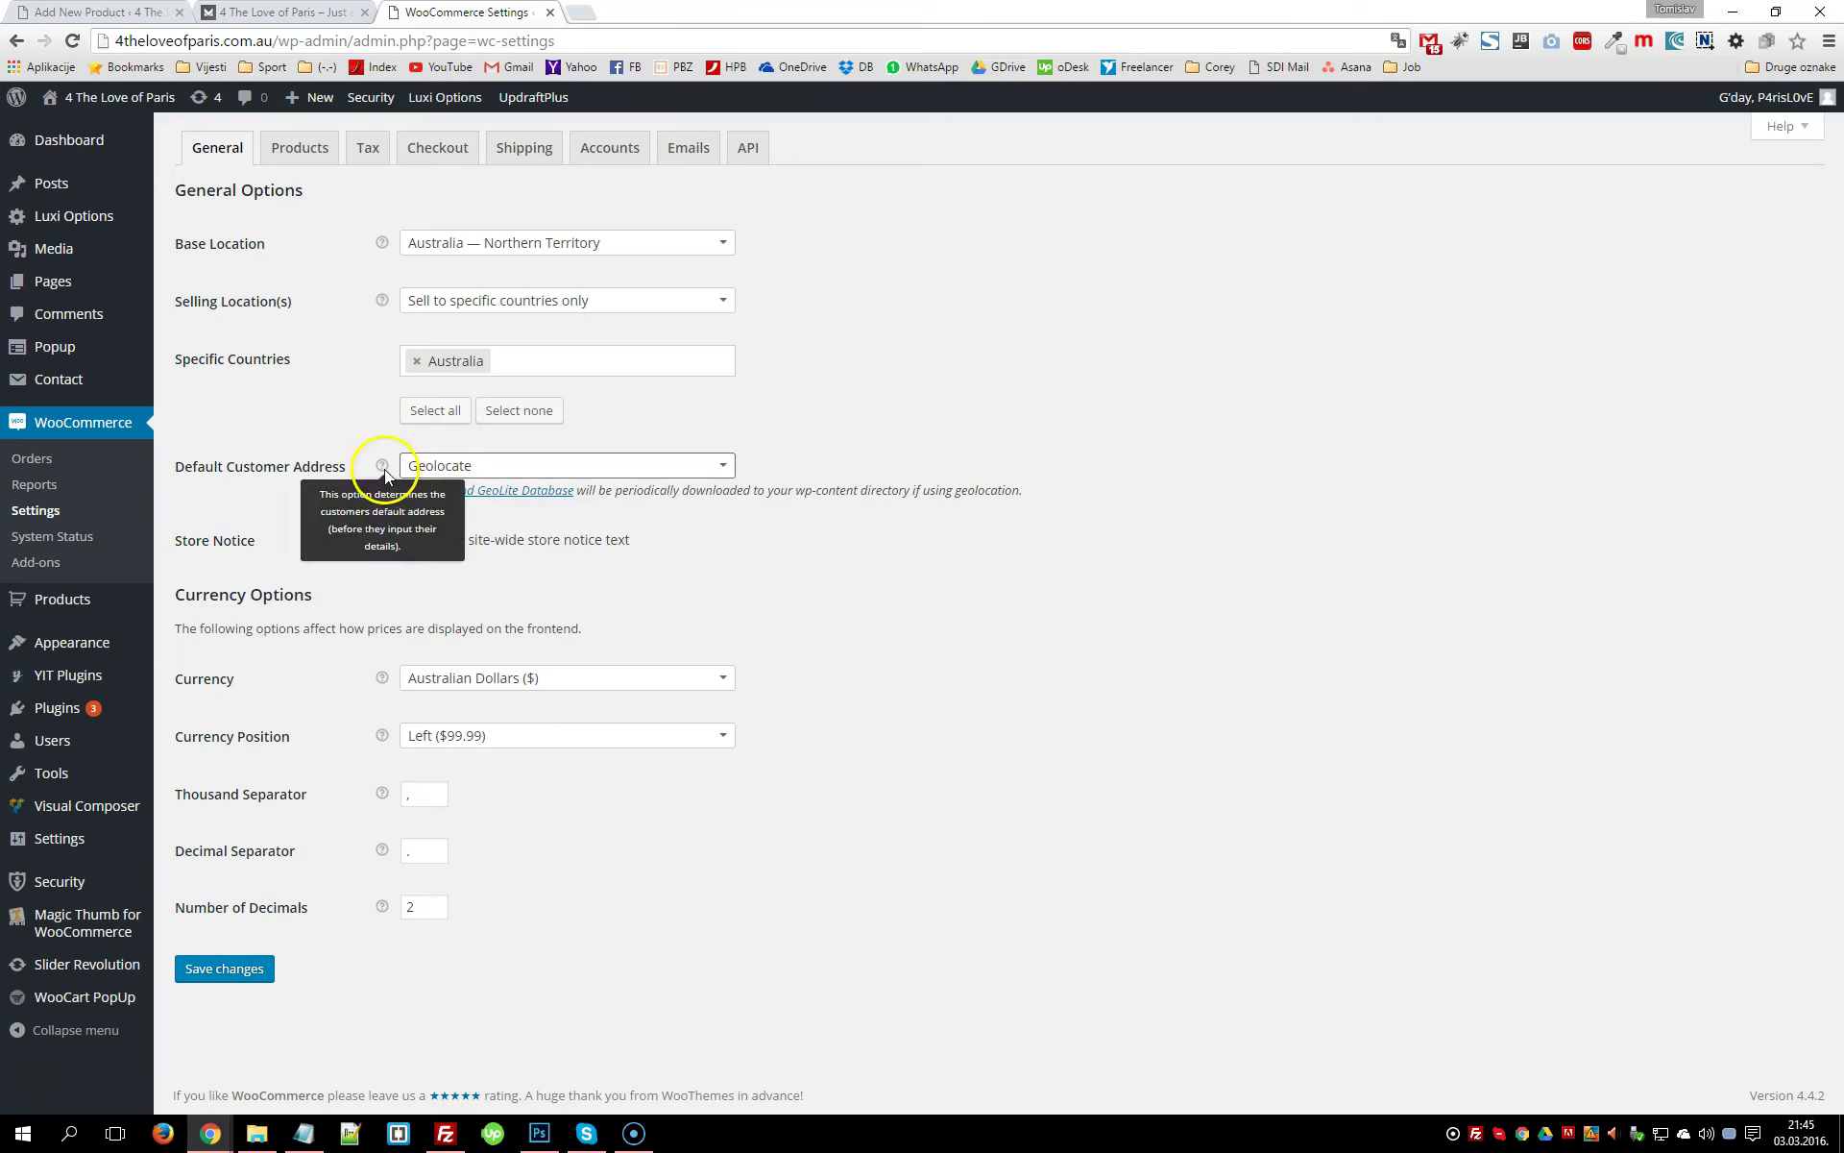
click(1124, 445)
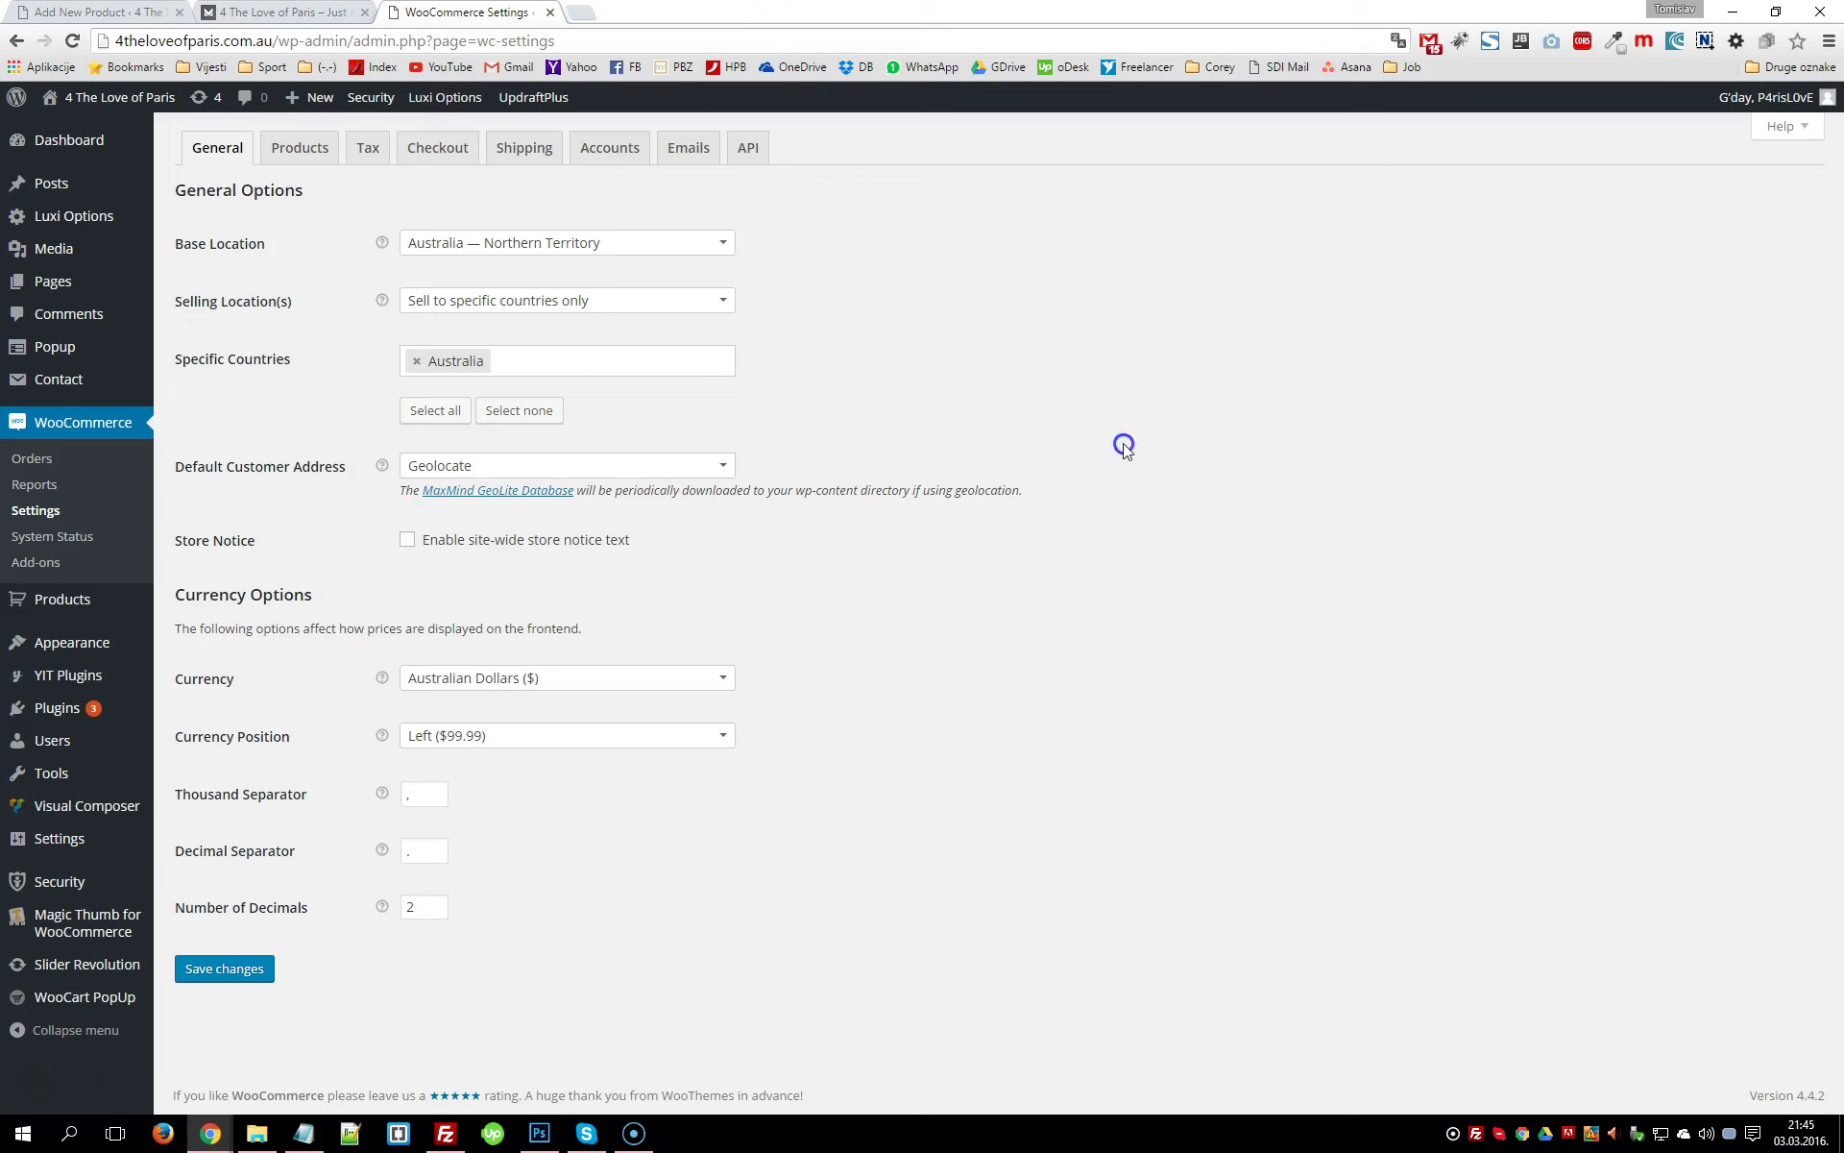
click(476, 690)
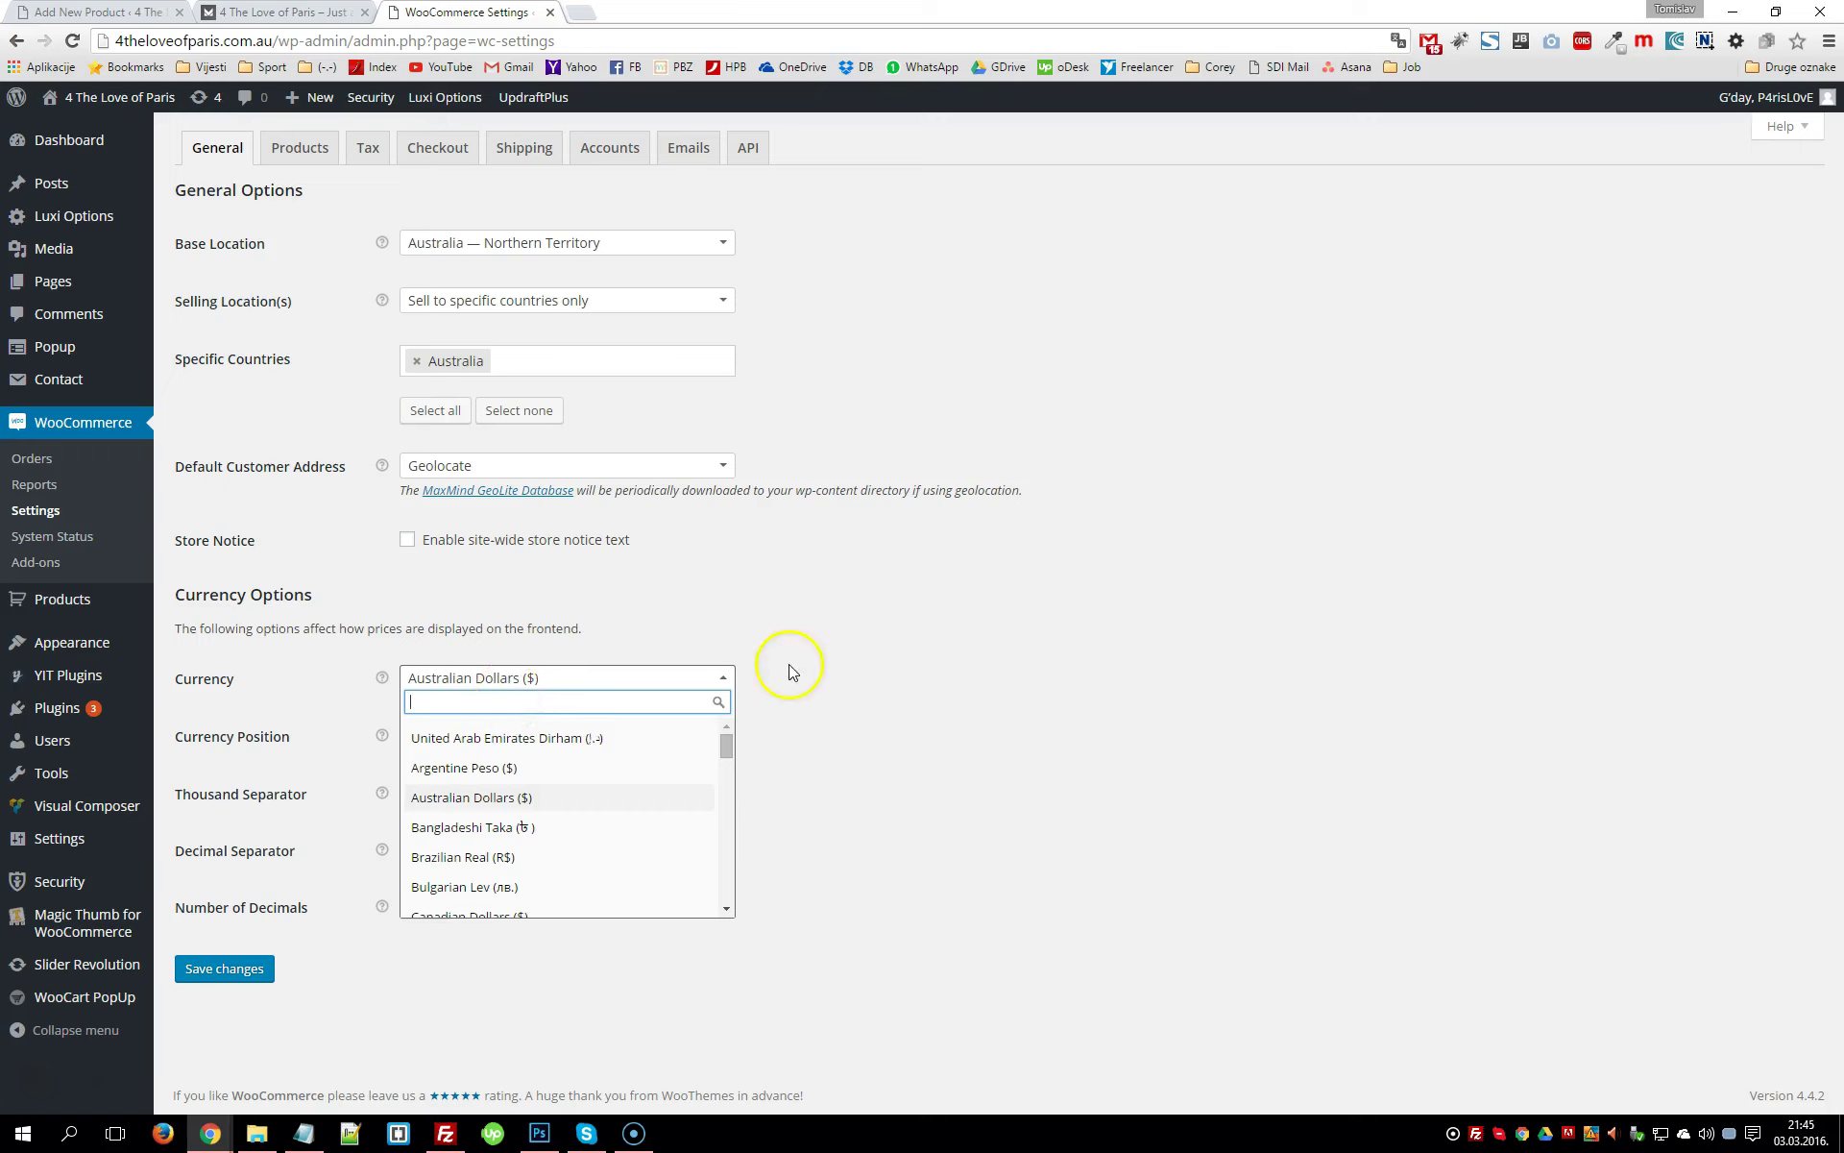
click(1061, 683)
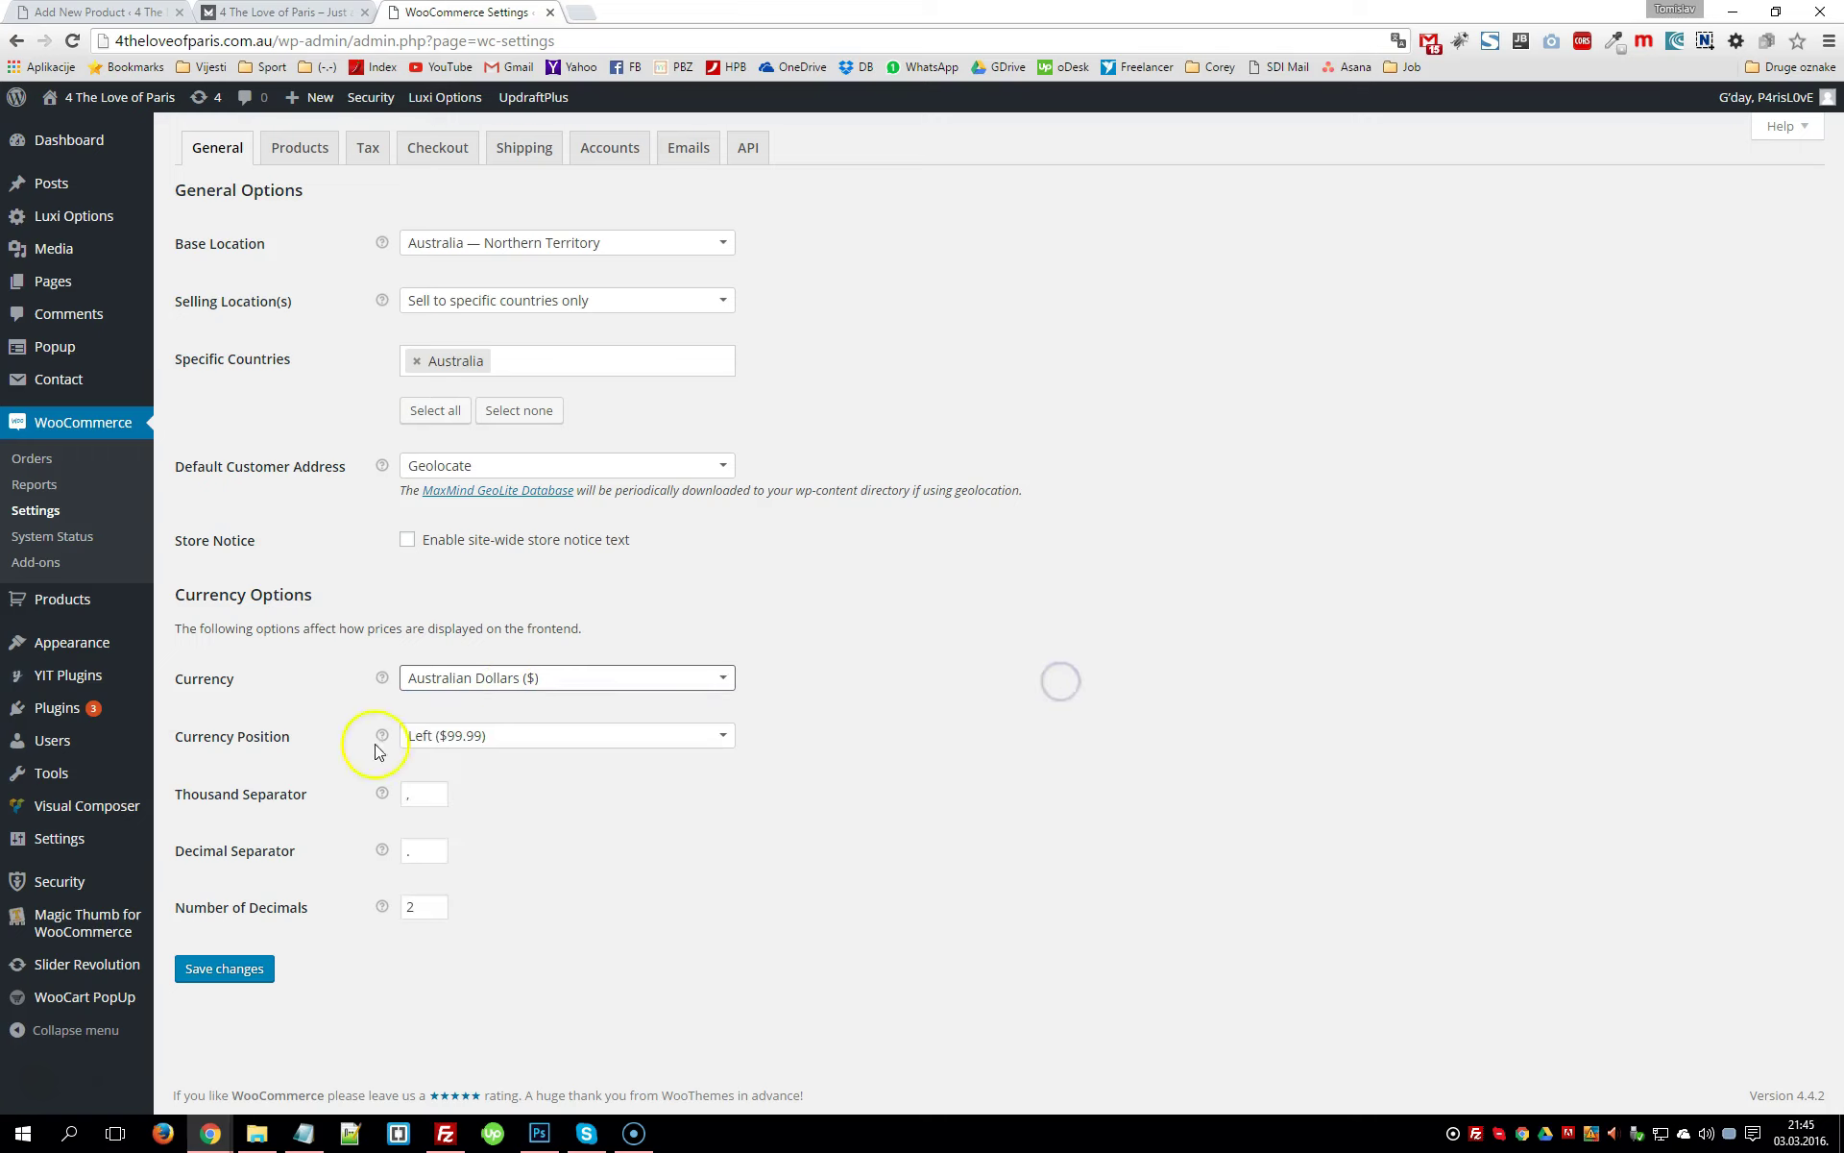
click(484, 736)
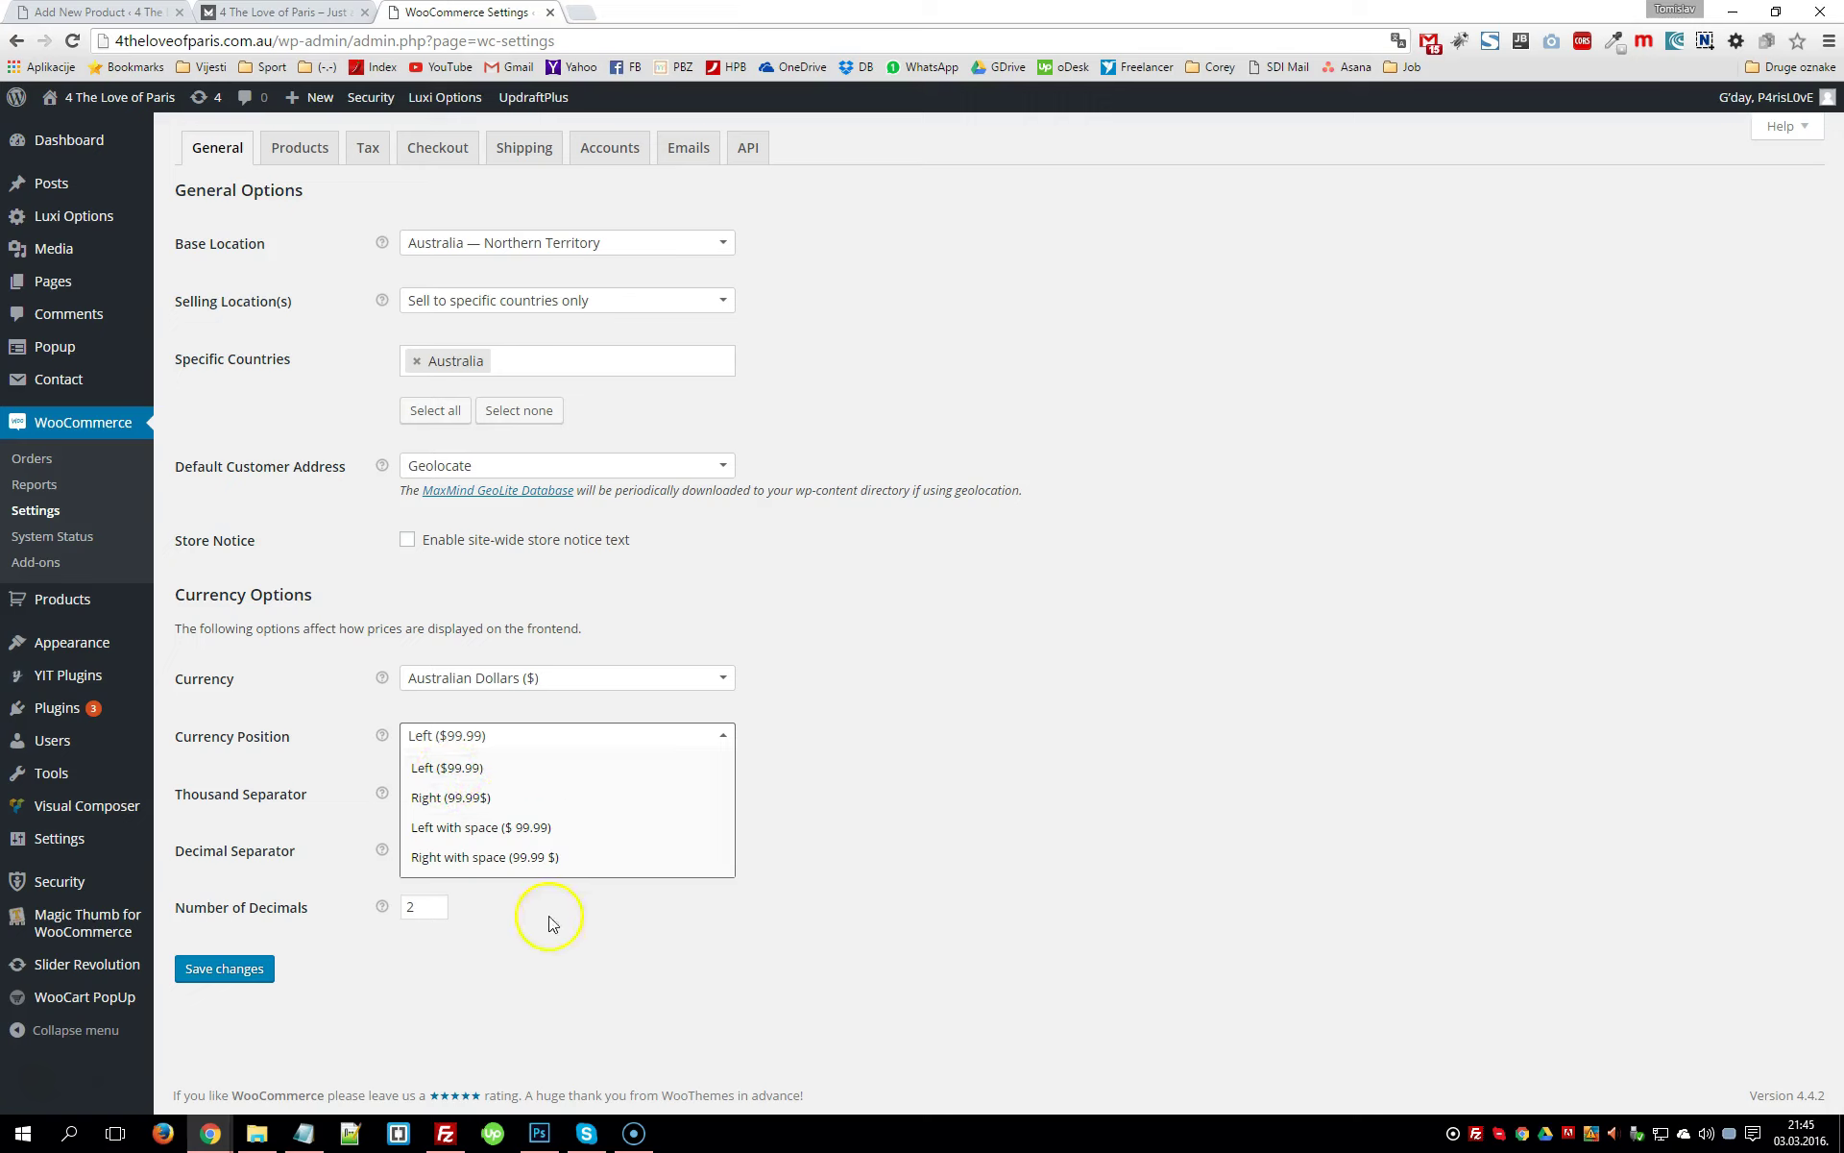
click(1462, 476)
click(341, 788)
click(381, 858)
click(369, 901)
click(716, 828)
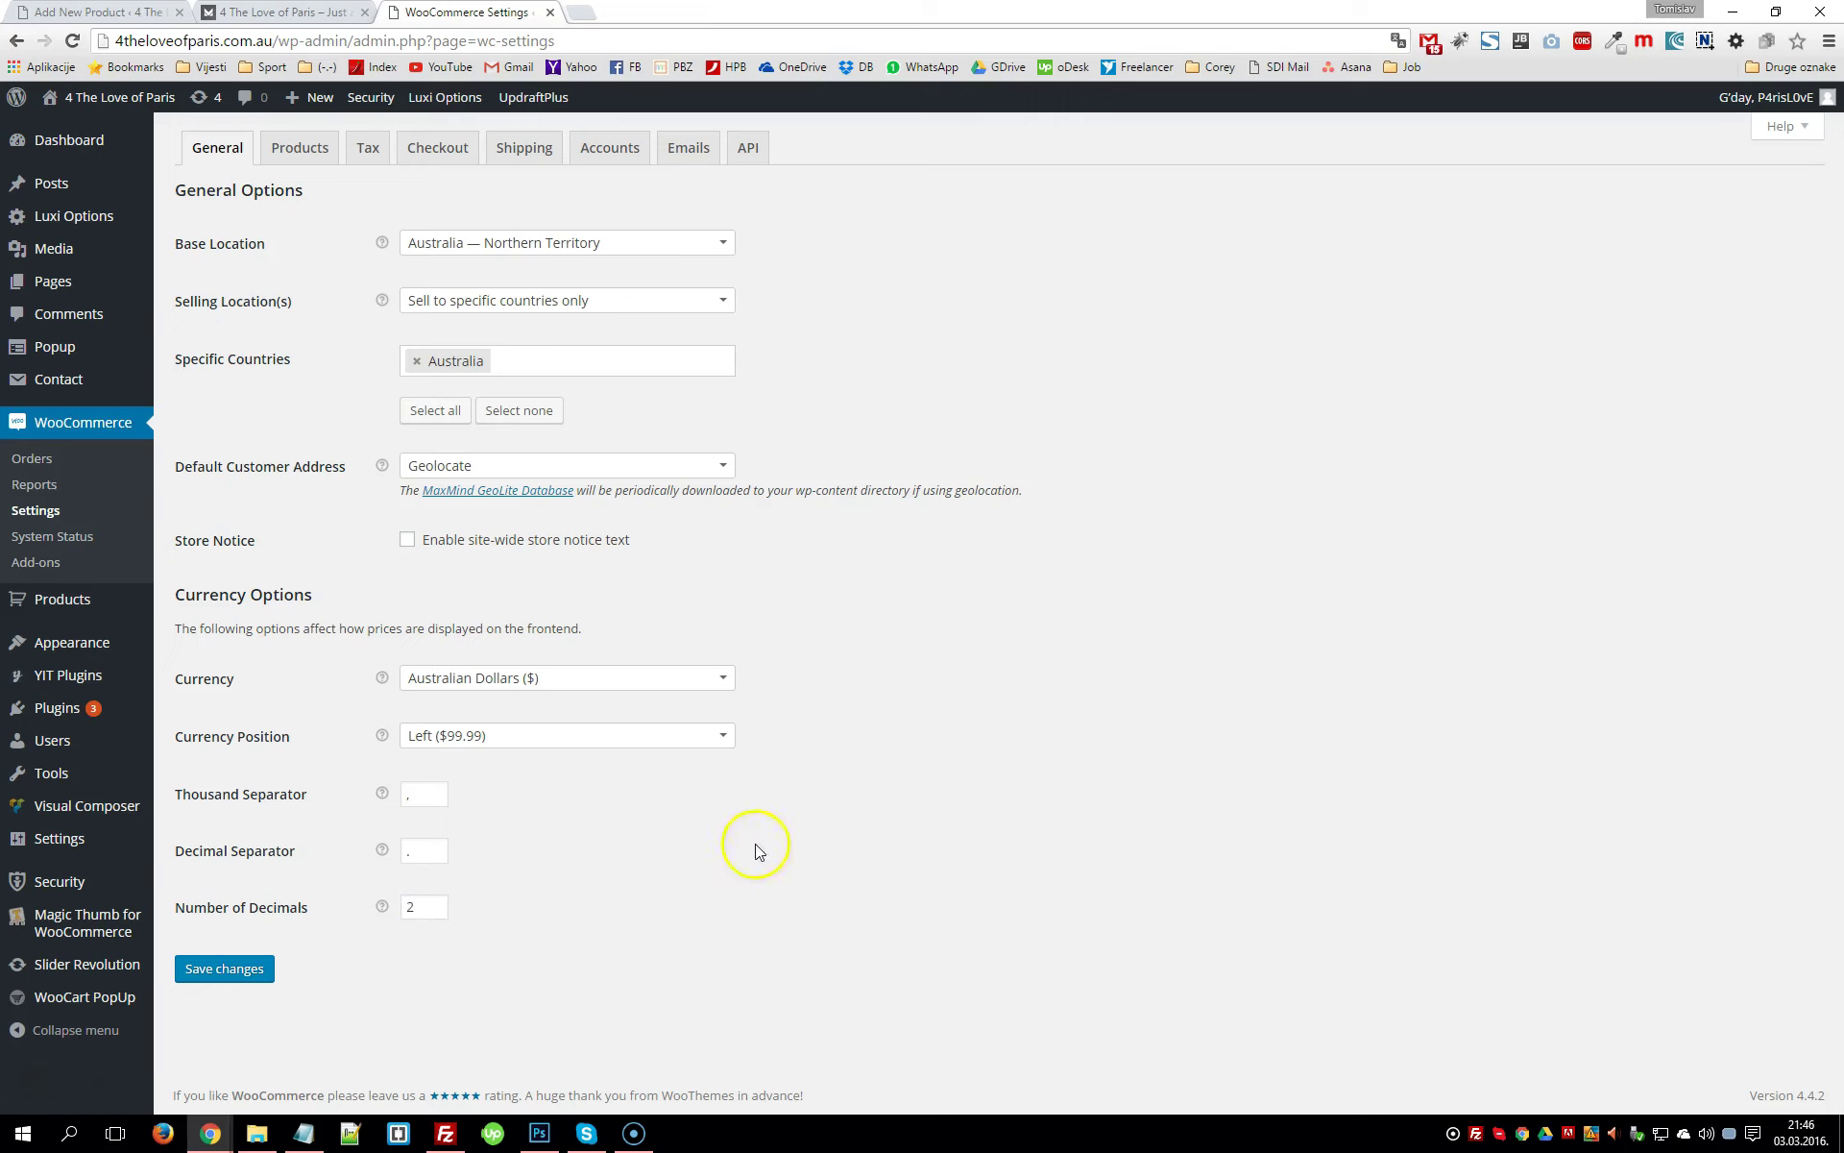
Save the WooCommerce general settings and check that the save went through
click(233, 978)
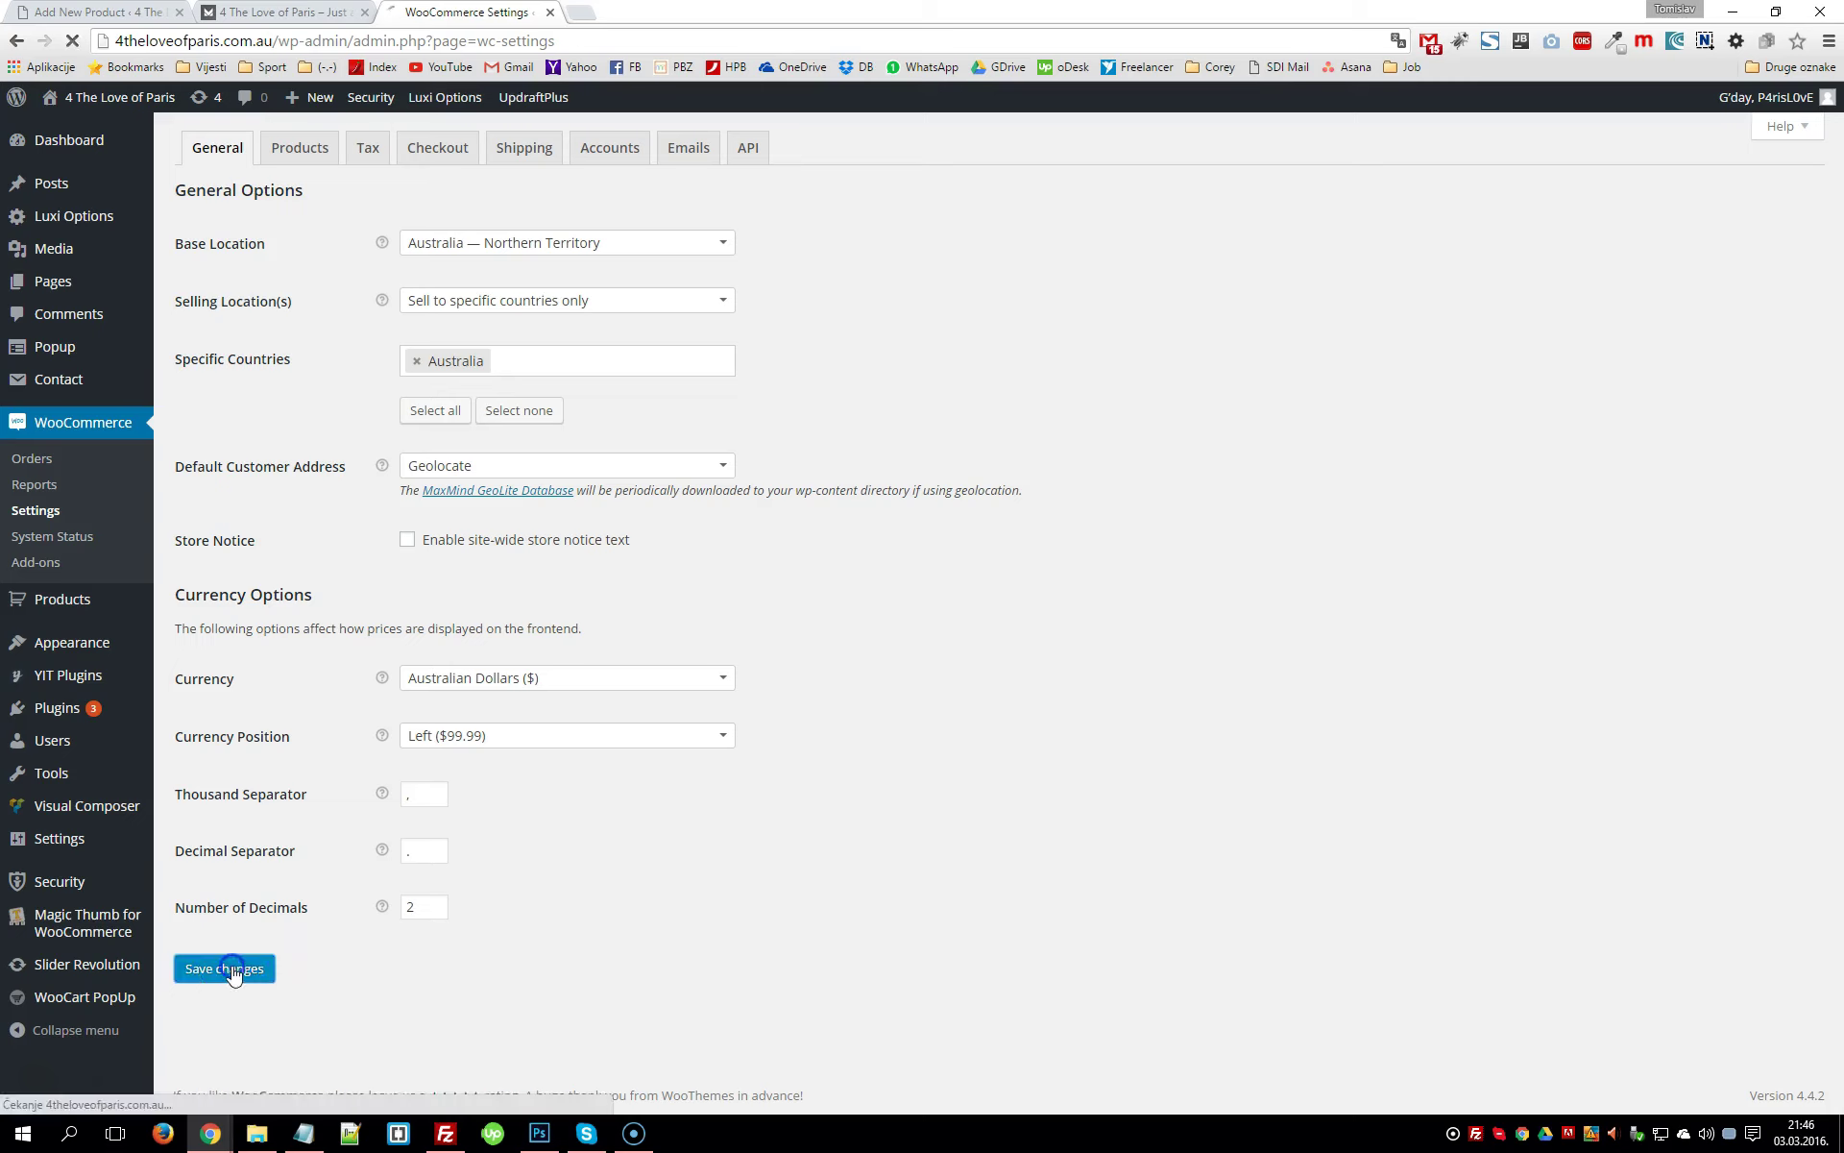
click(245, 972)
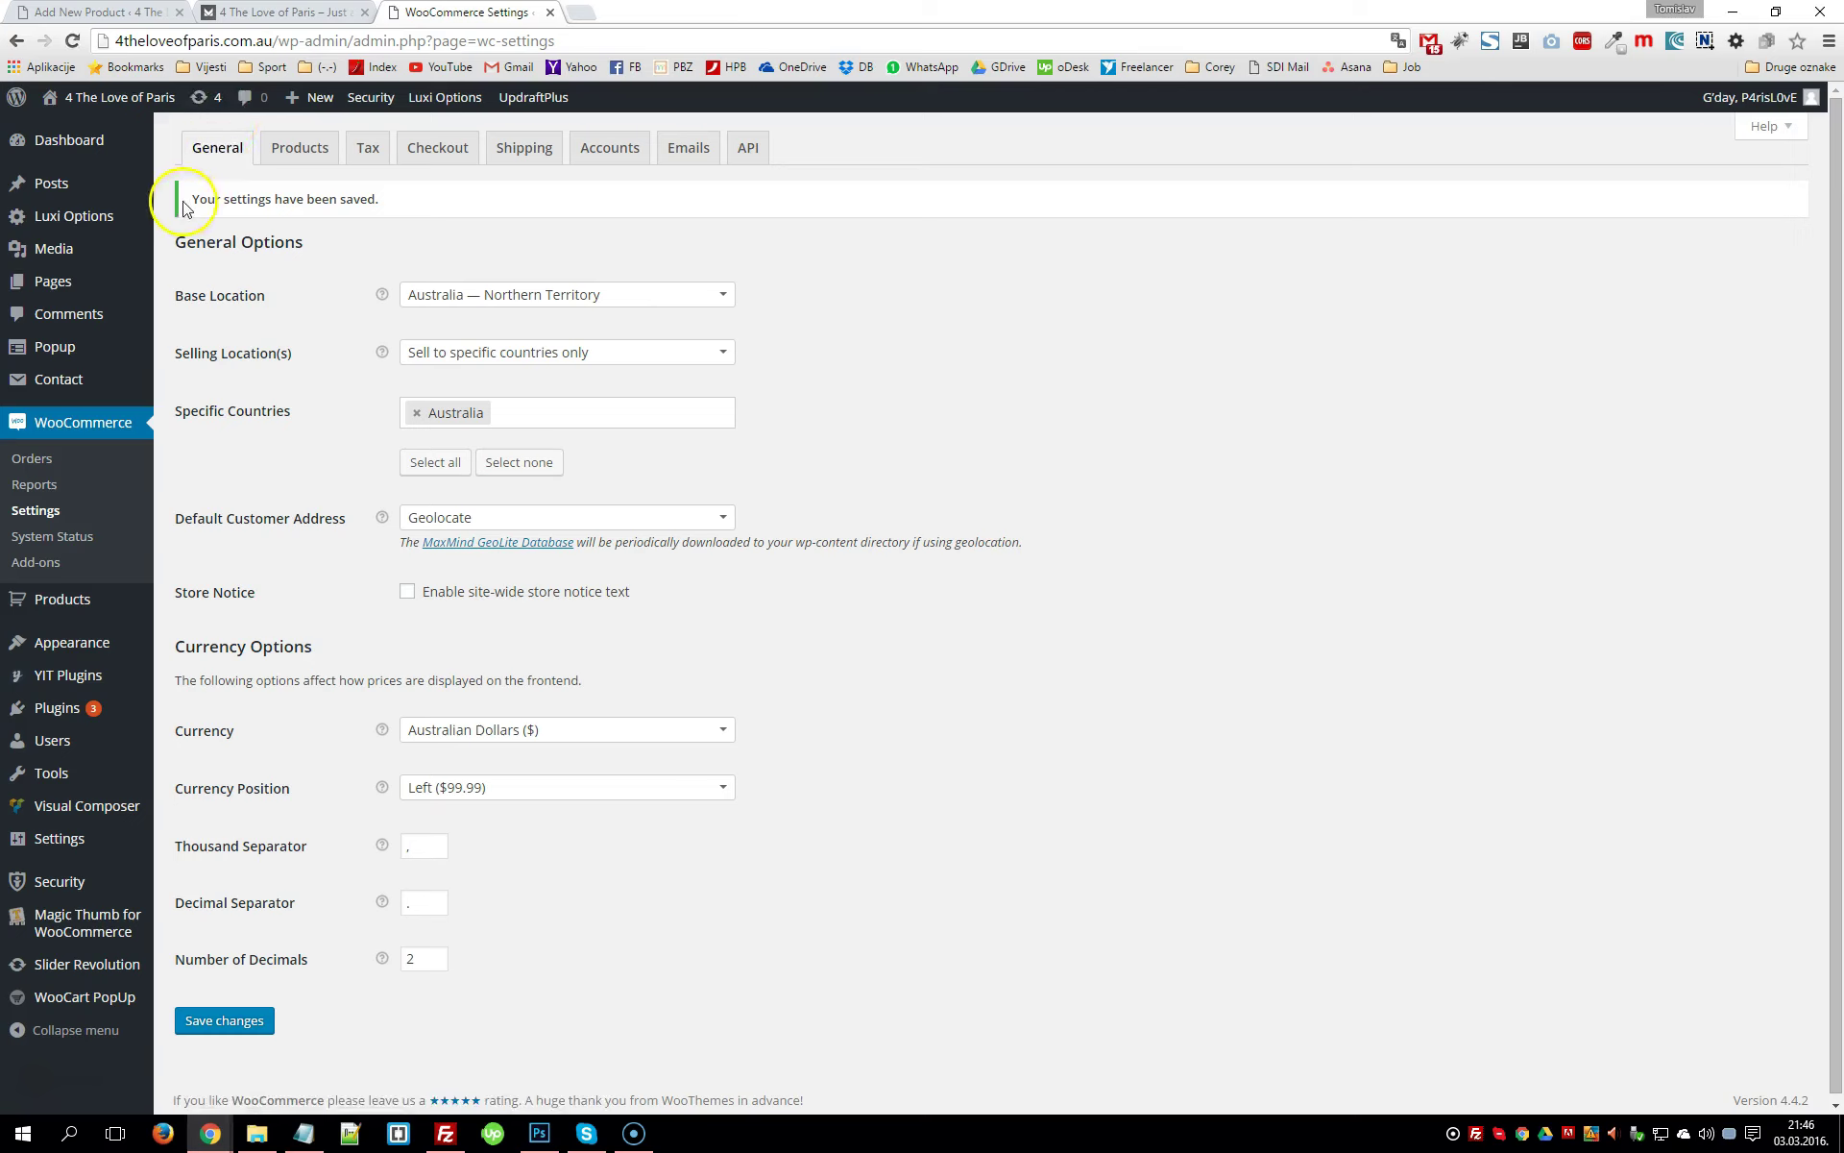
drag(199, 198, 411, 200)
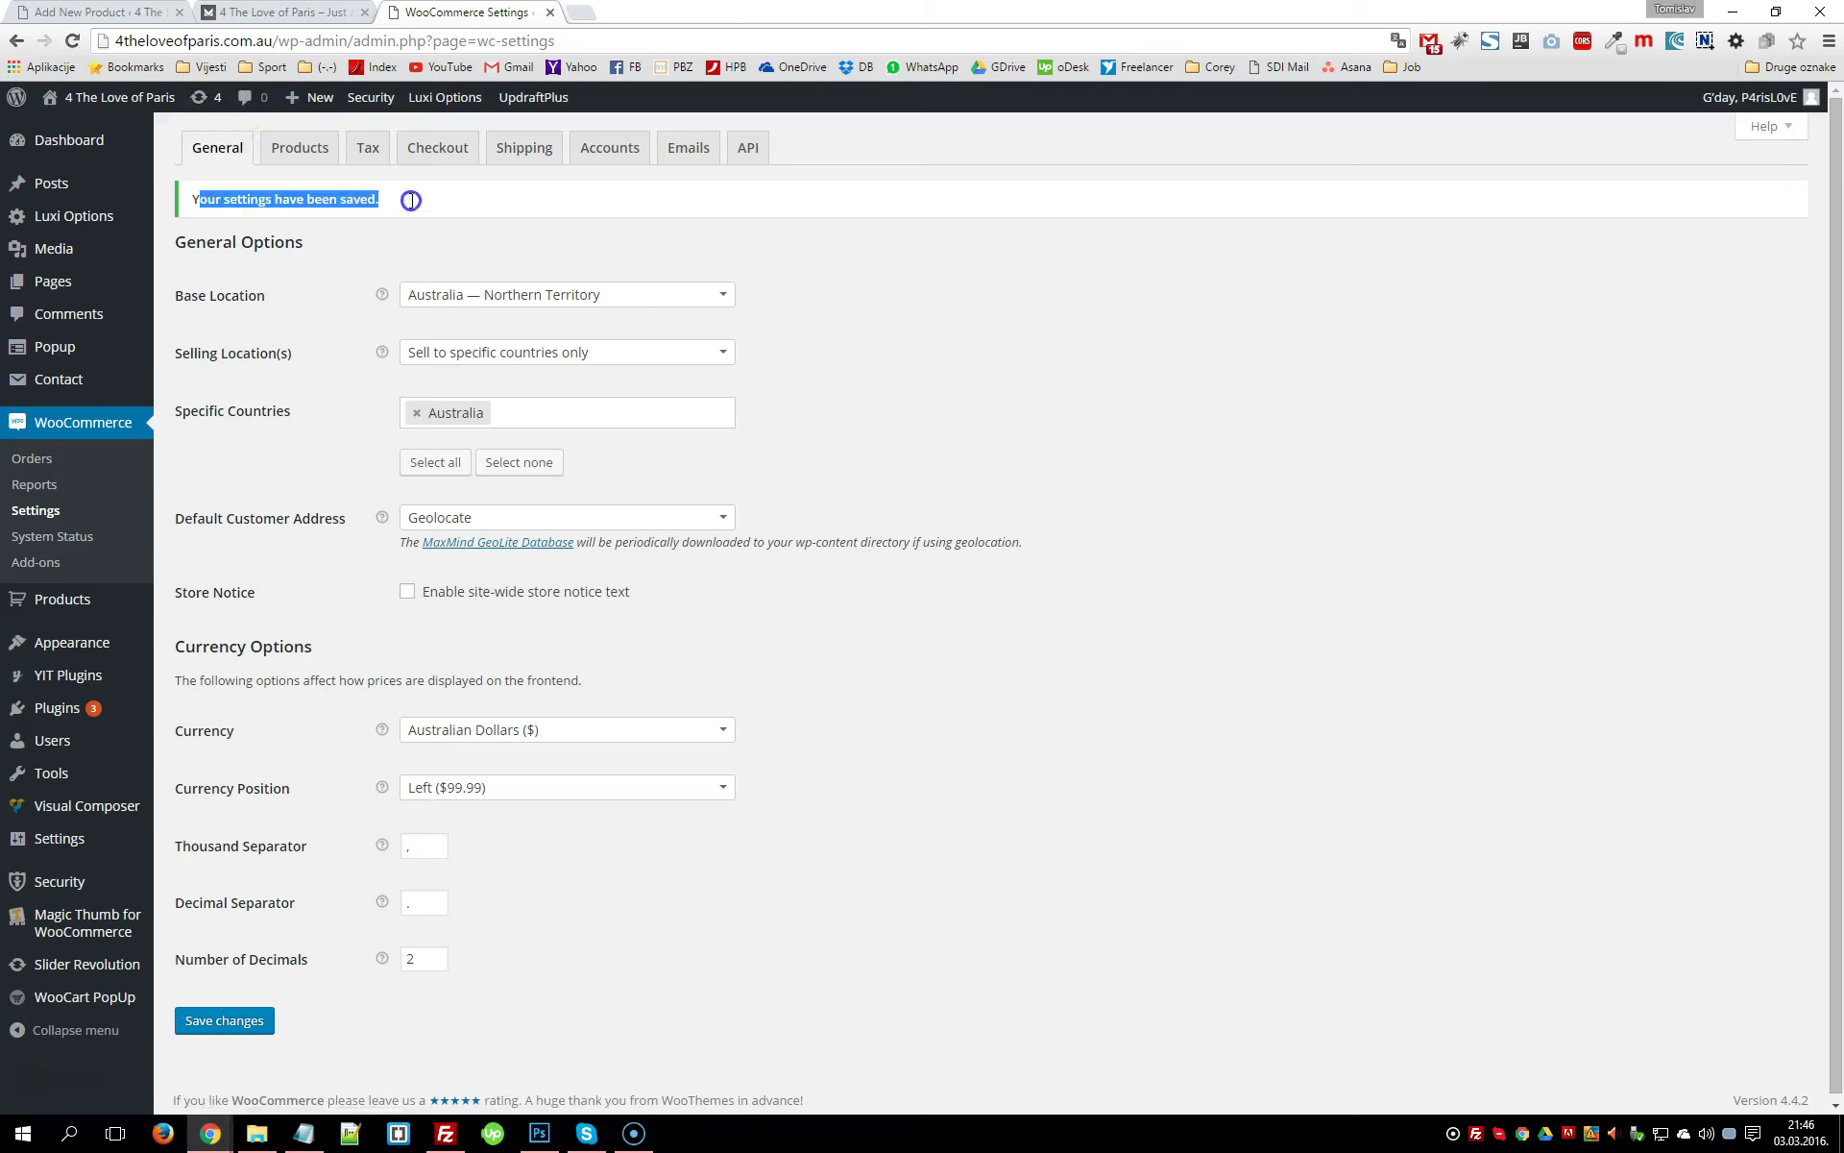
Review the Products settings, covering the weight unit choices and the Display options for shop pages, product images and products per page
click(300, 150)
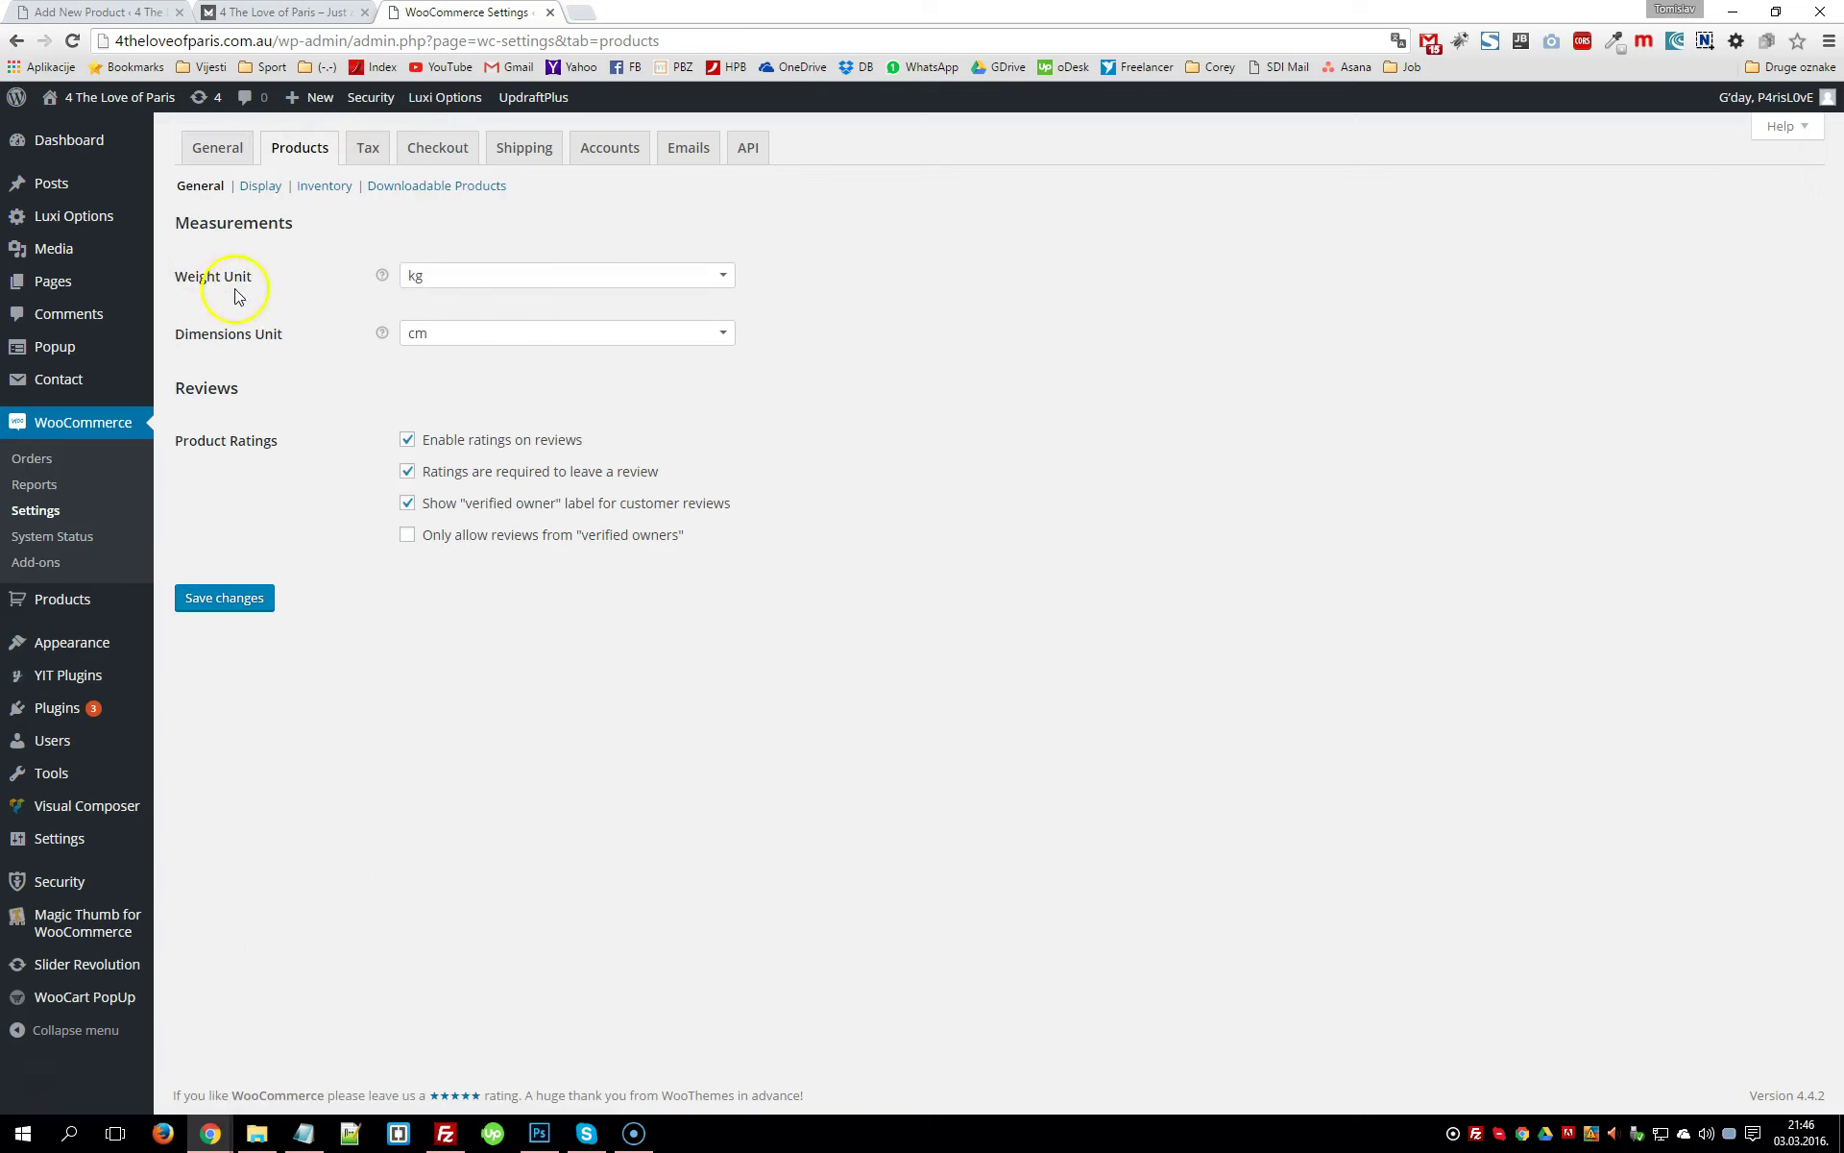
click(457, 279)
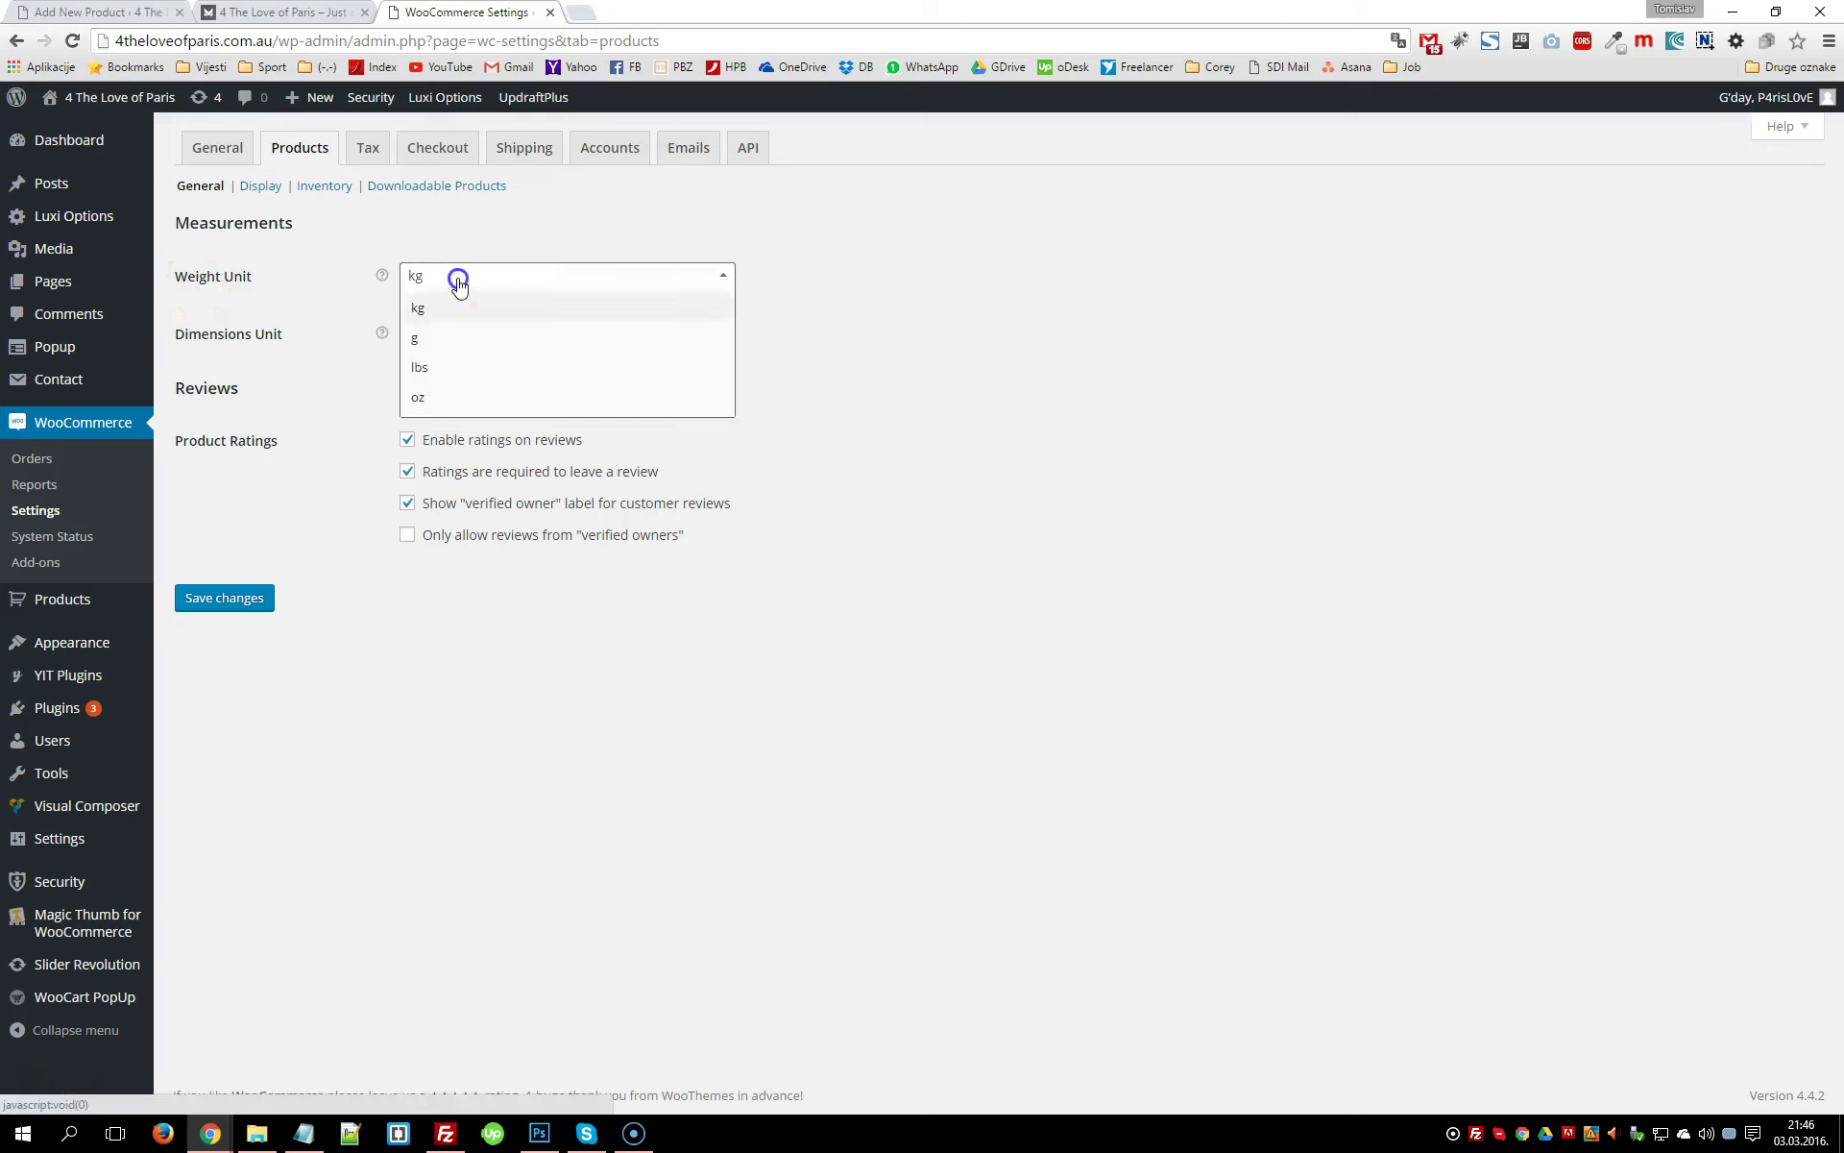
click(985, 272)
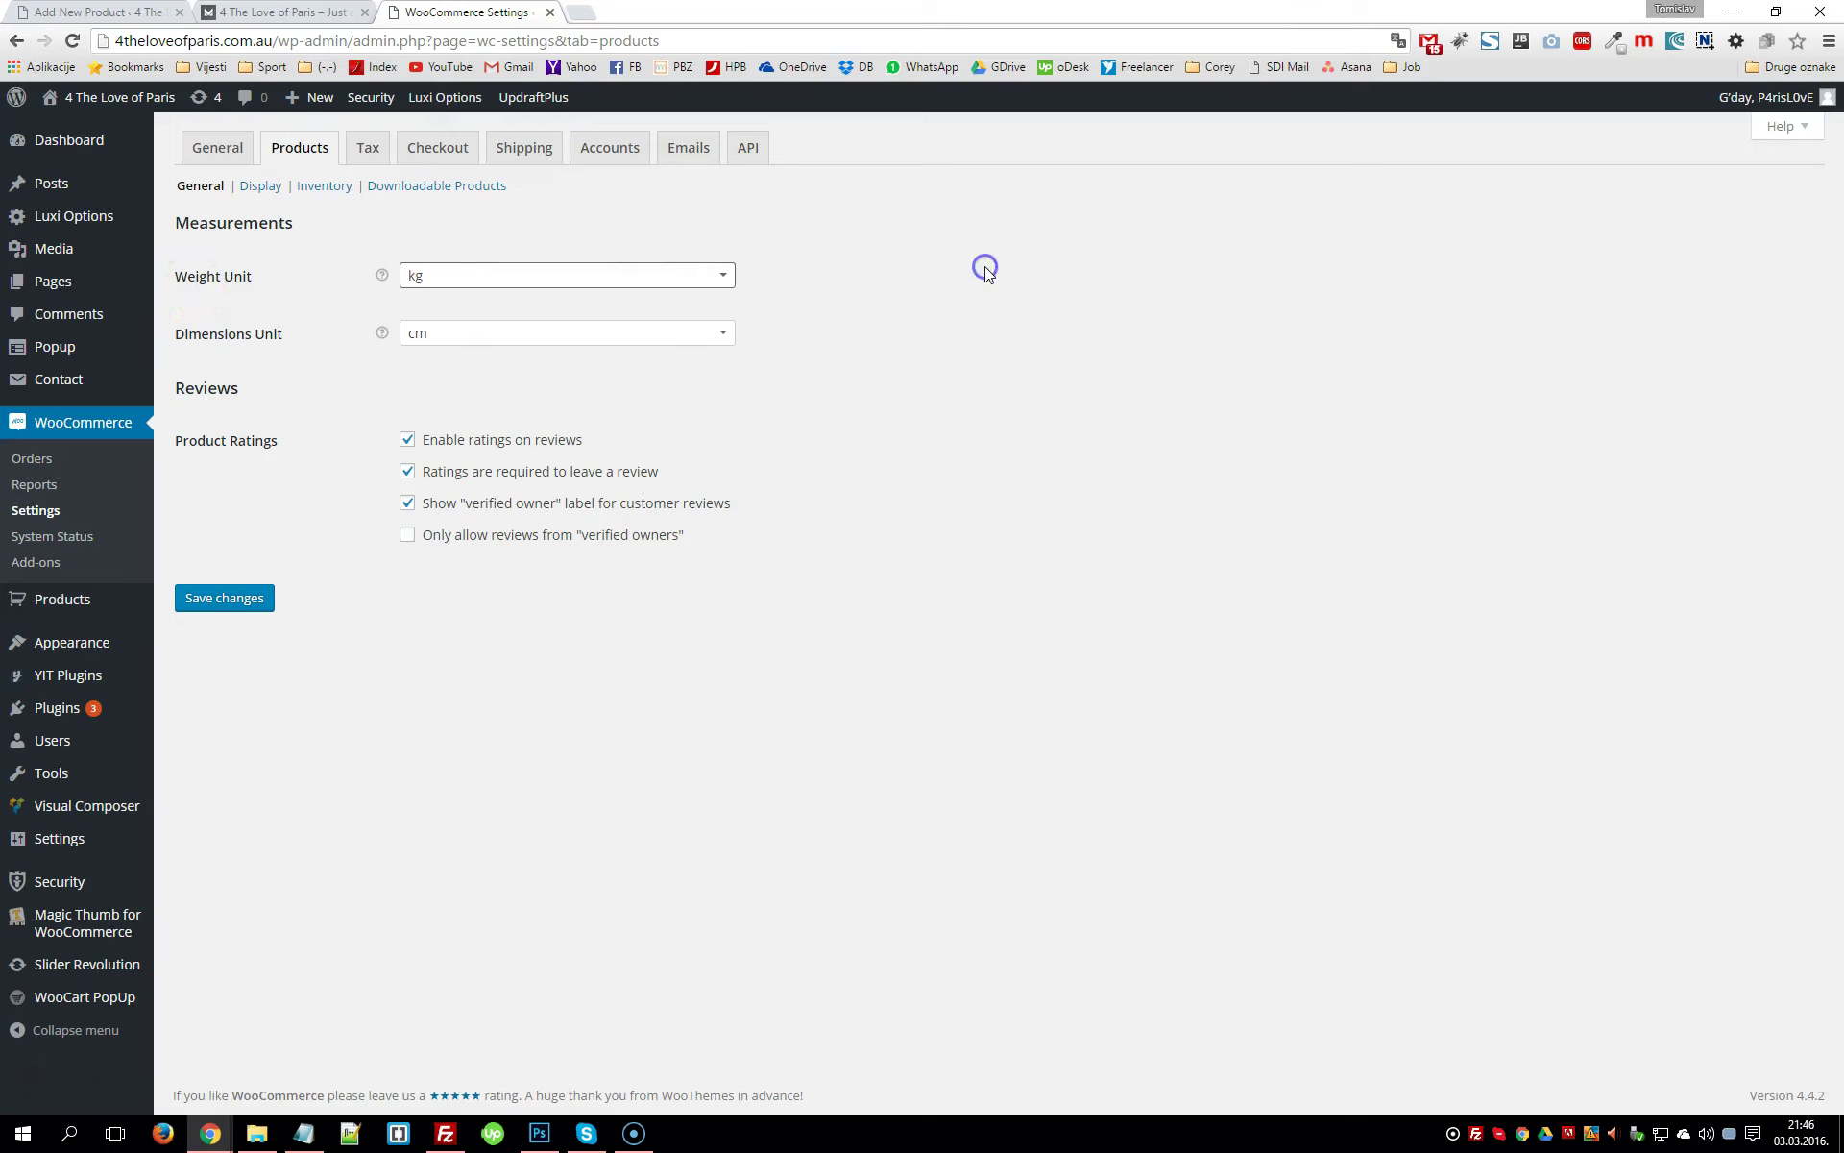
click(223, 290)
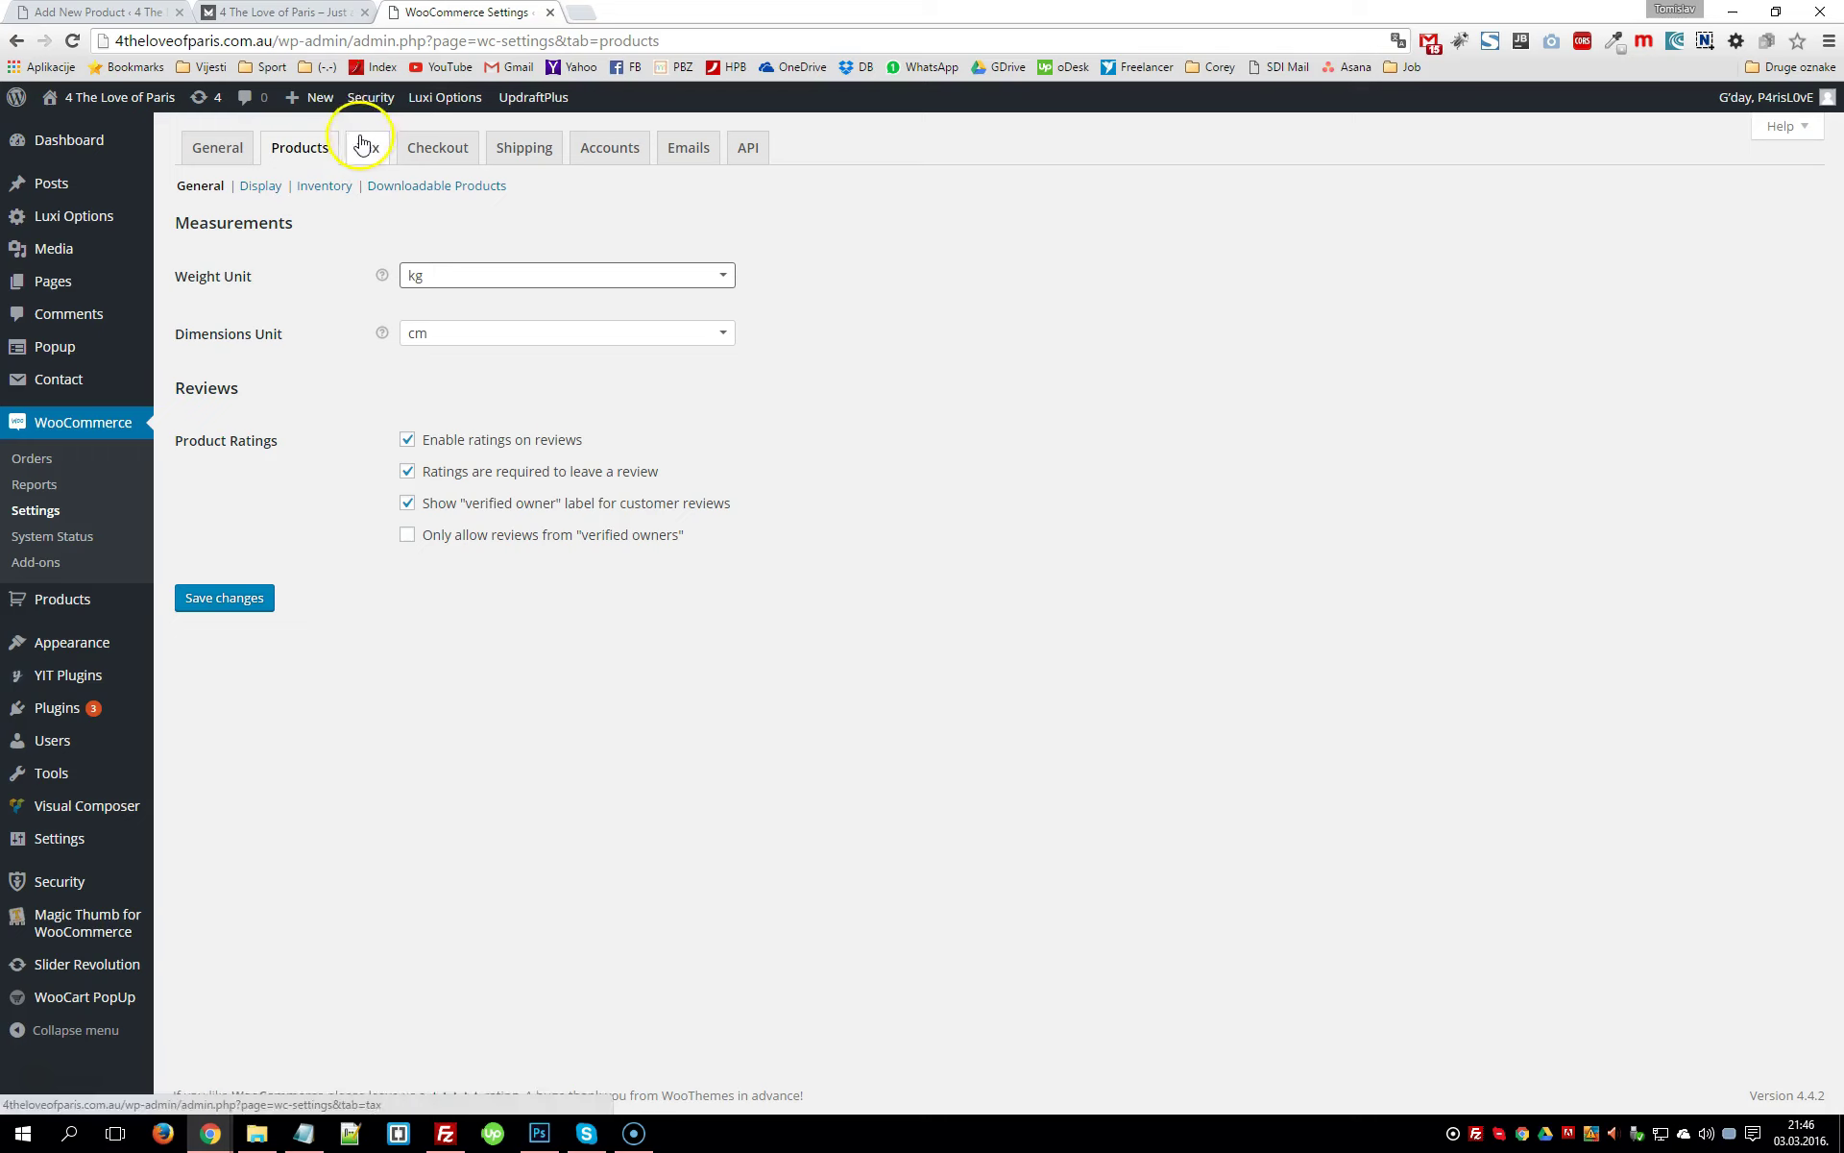
click(256, 188)
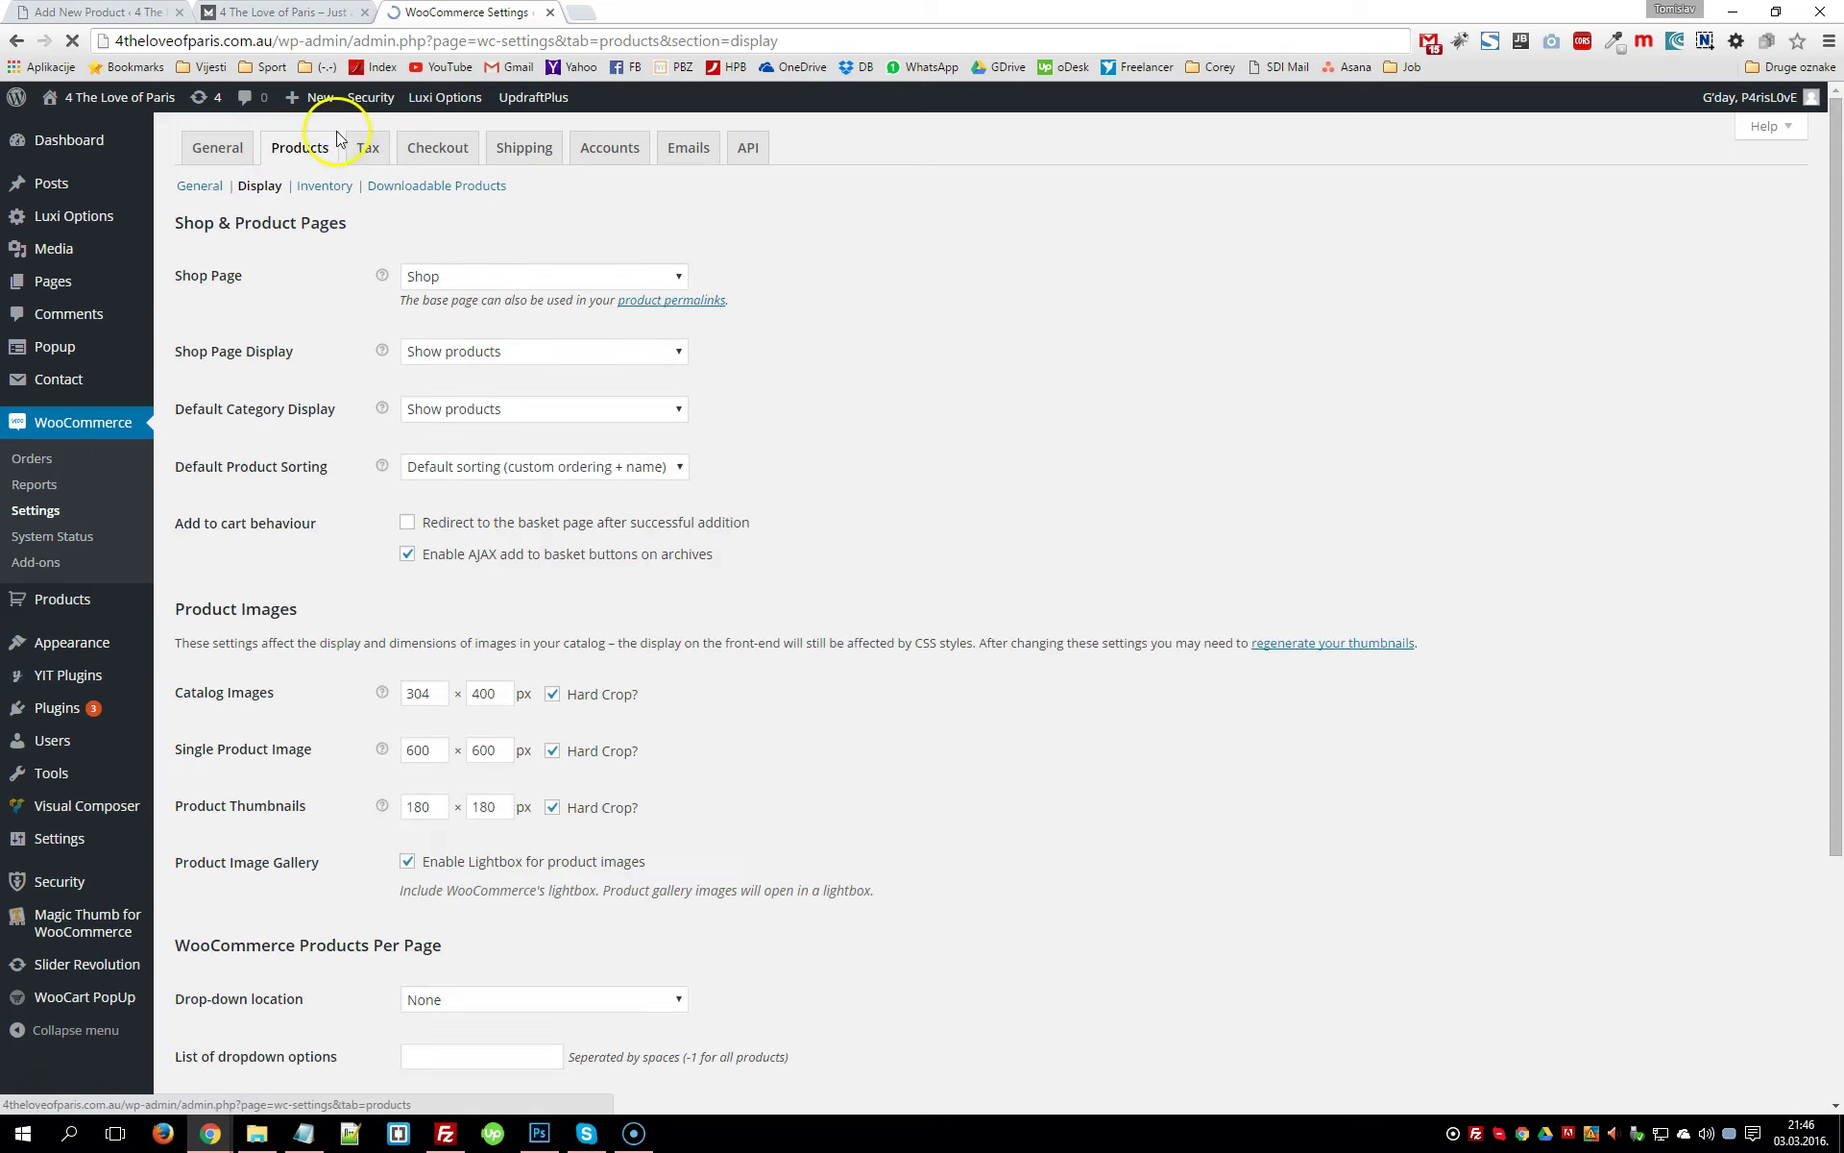
scroll(976, 523, down, 3)
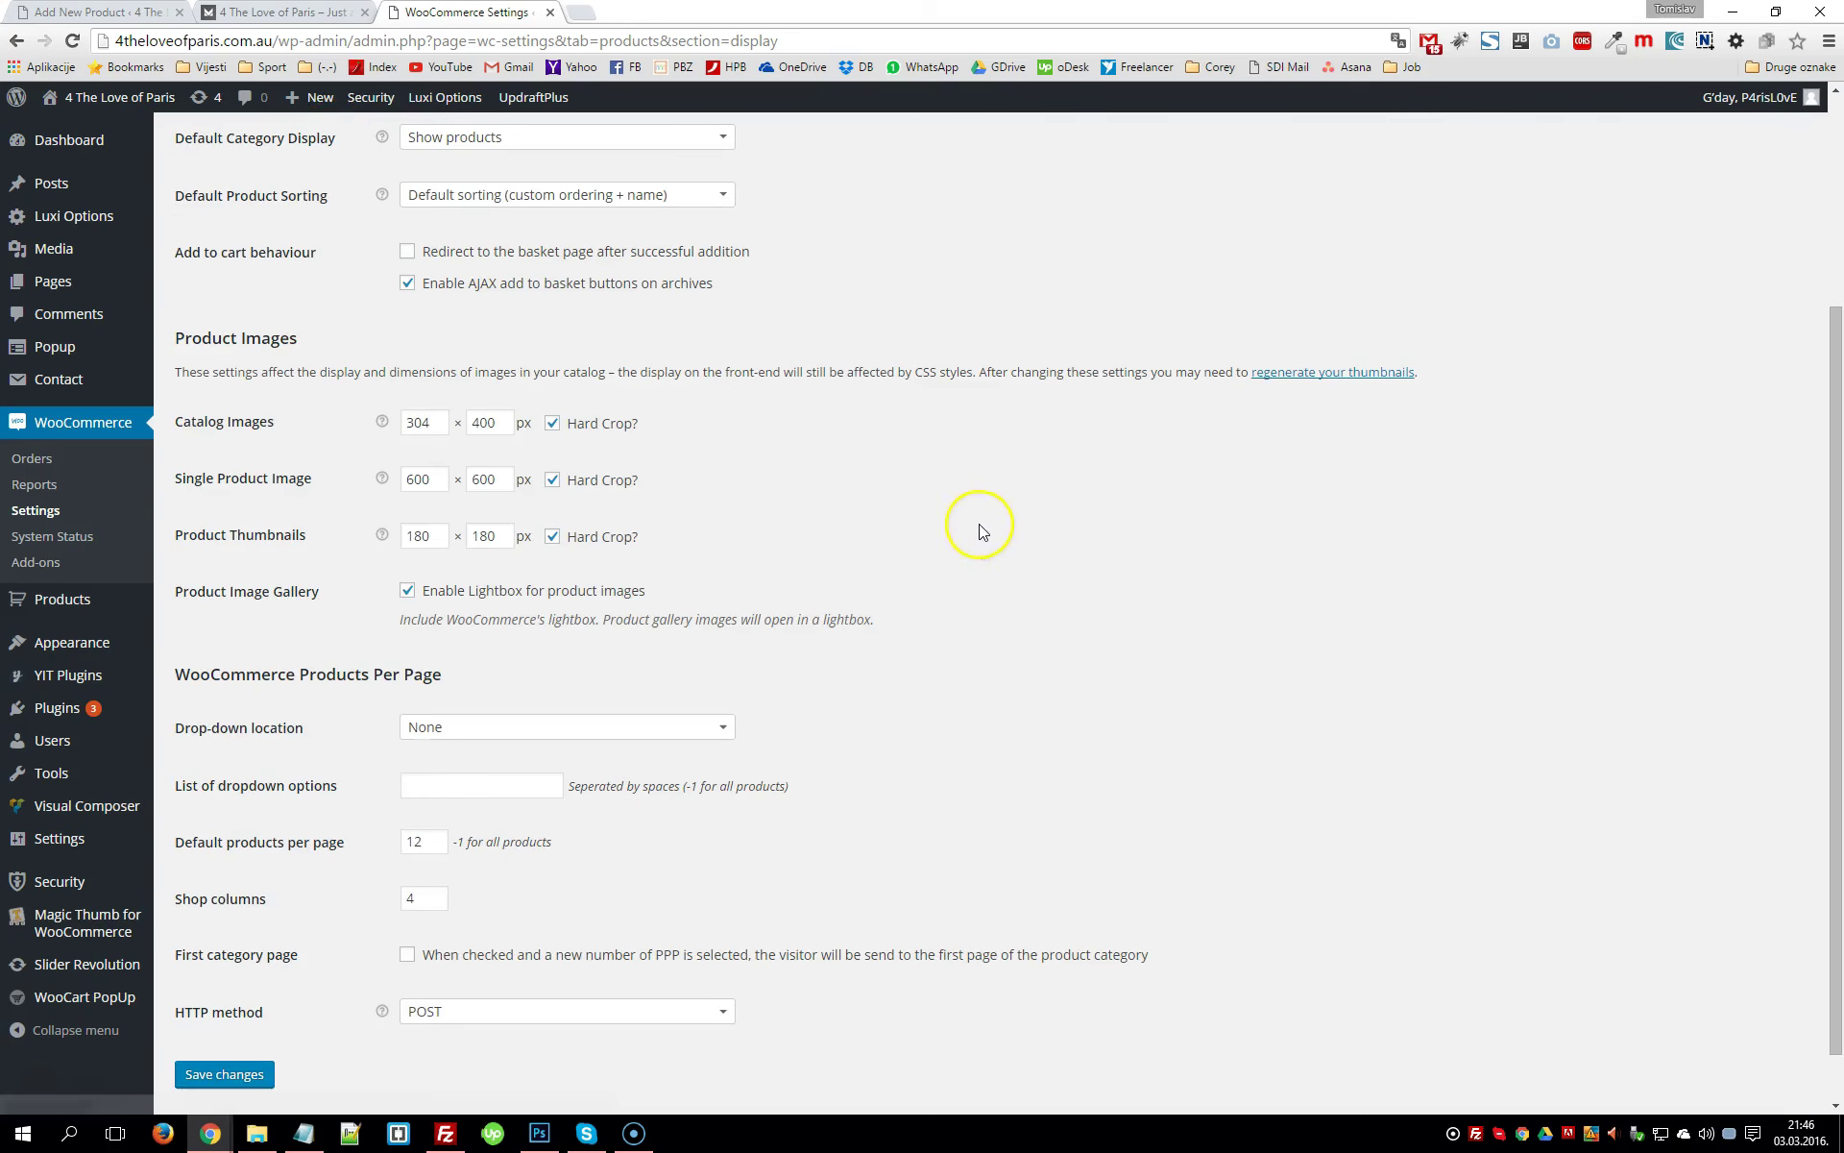
click(985, 530)
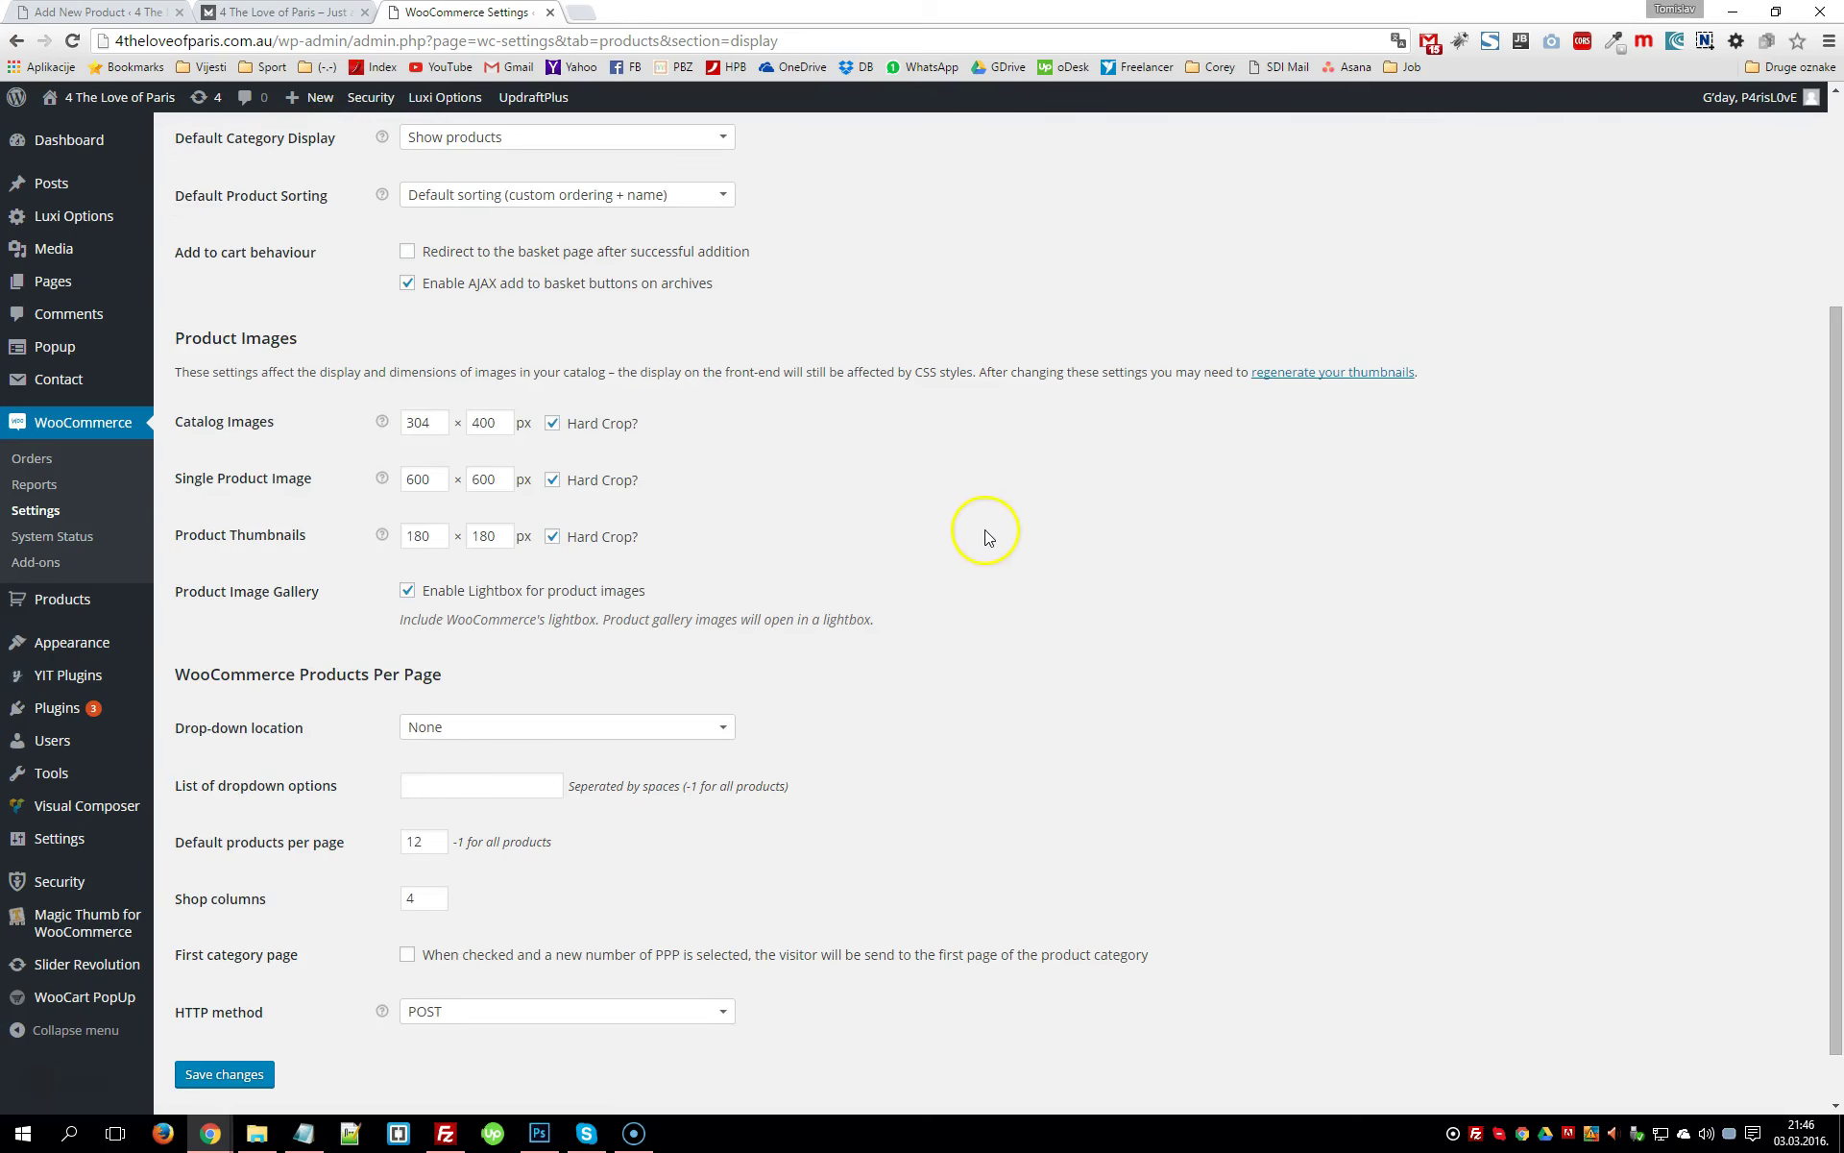
scroll(989, 535, up, 3)
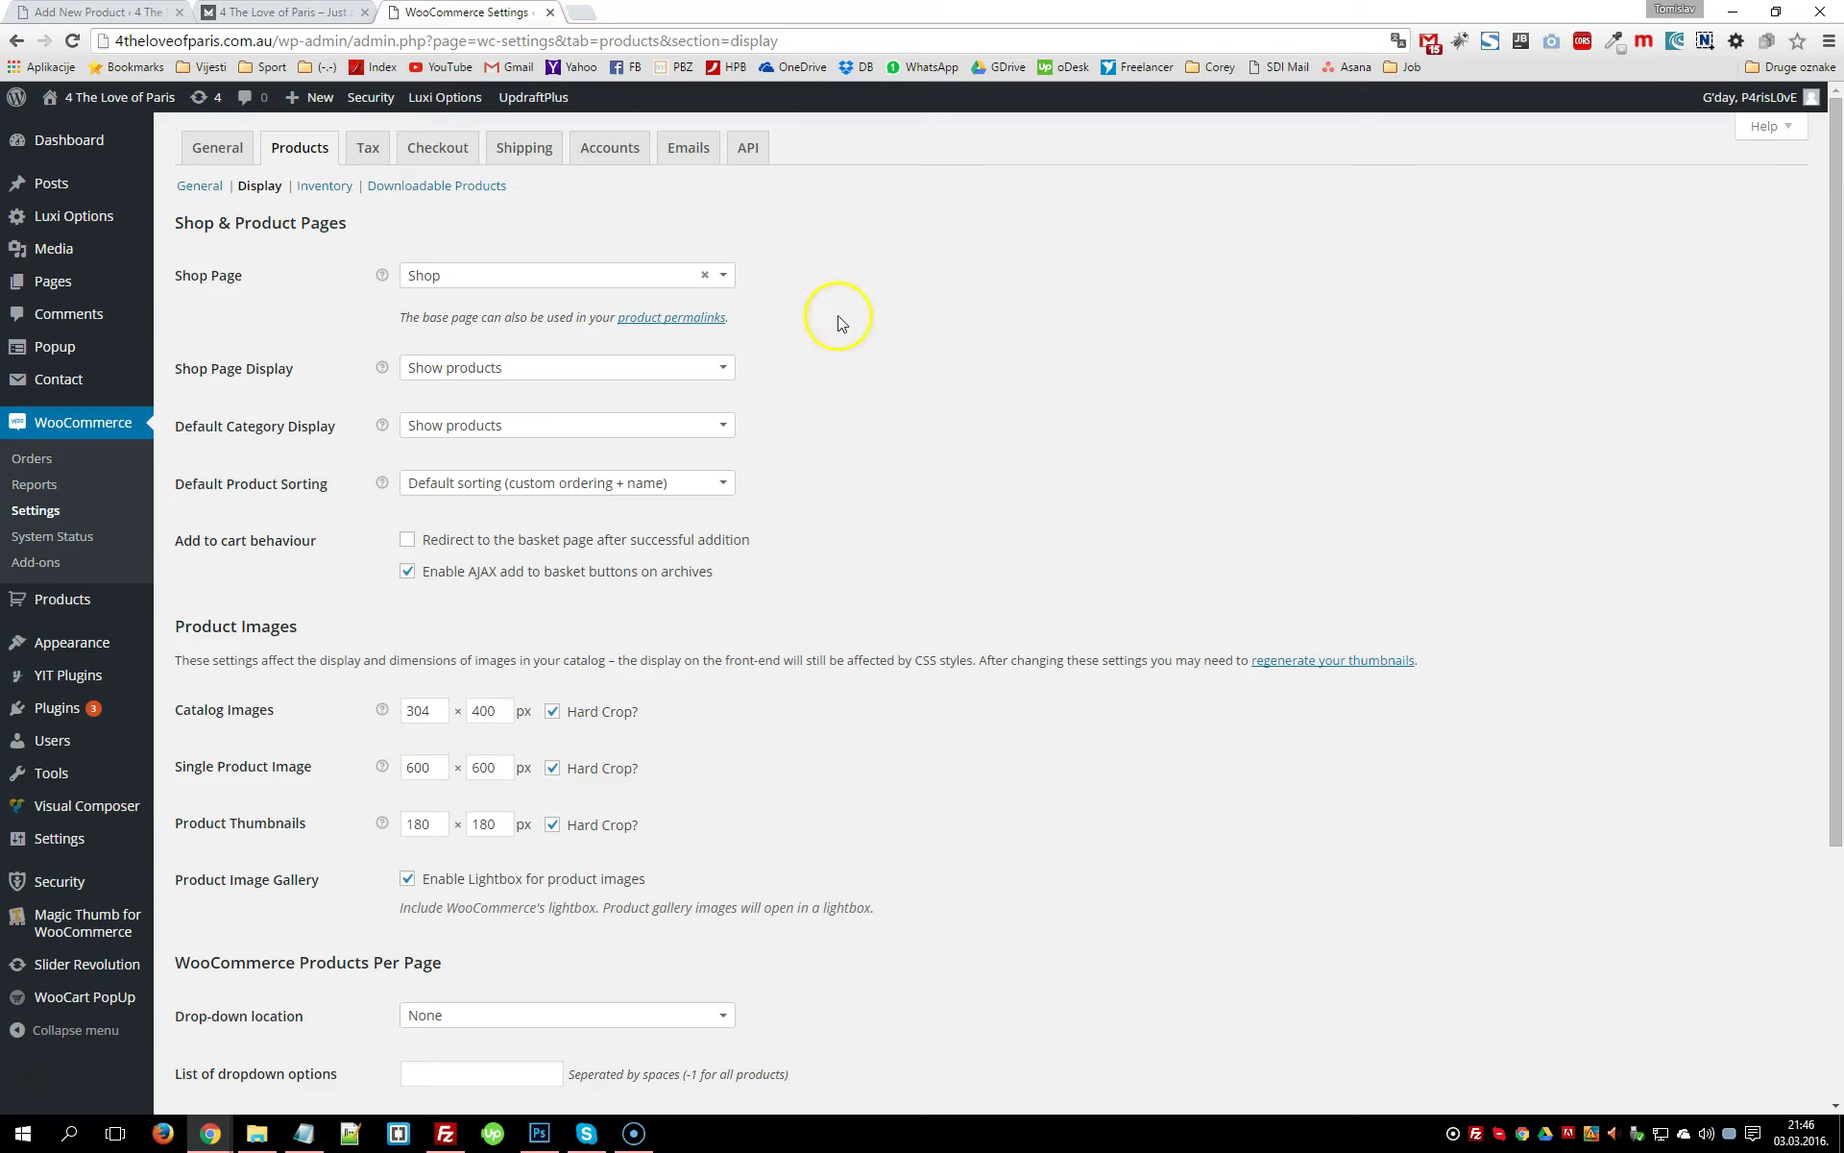
Open the Tax settings and view the Calculate Tax Based On choices without changing the selection
click(366, 157)
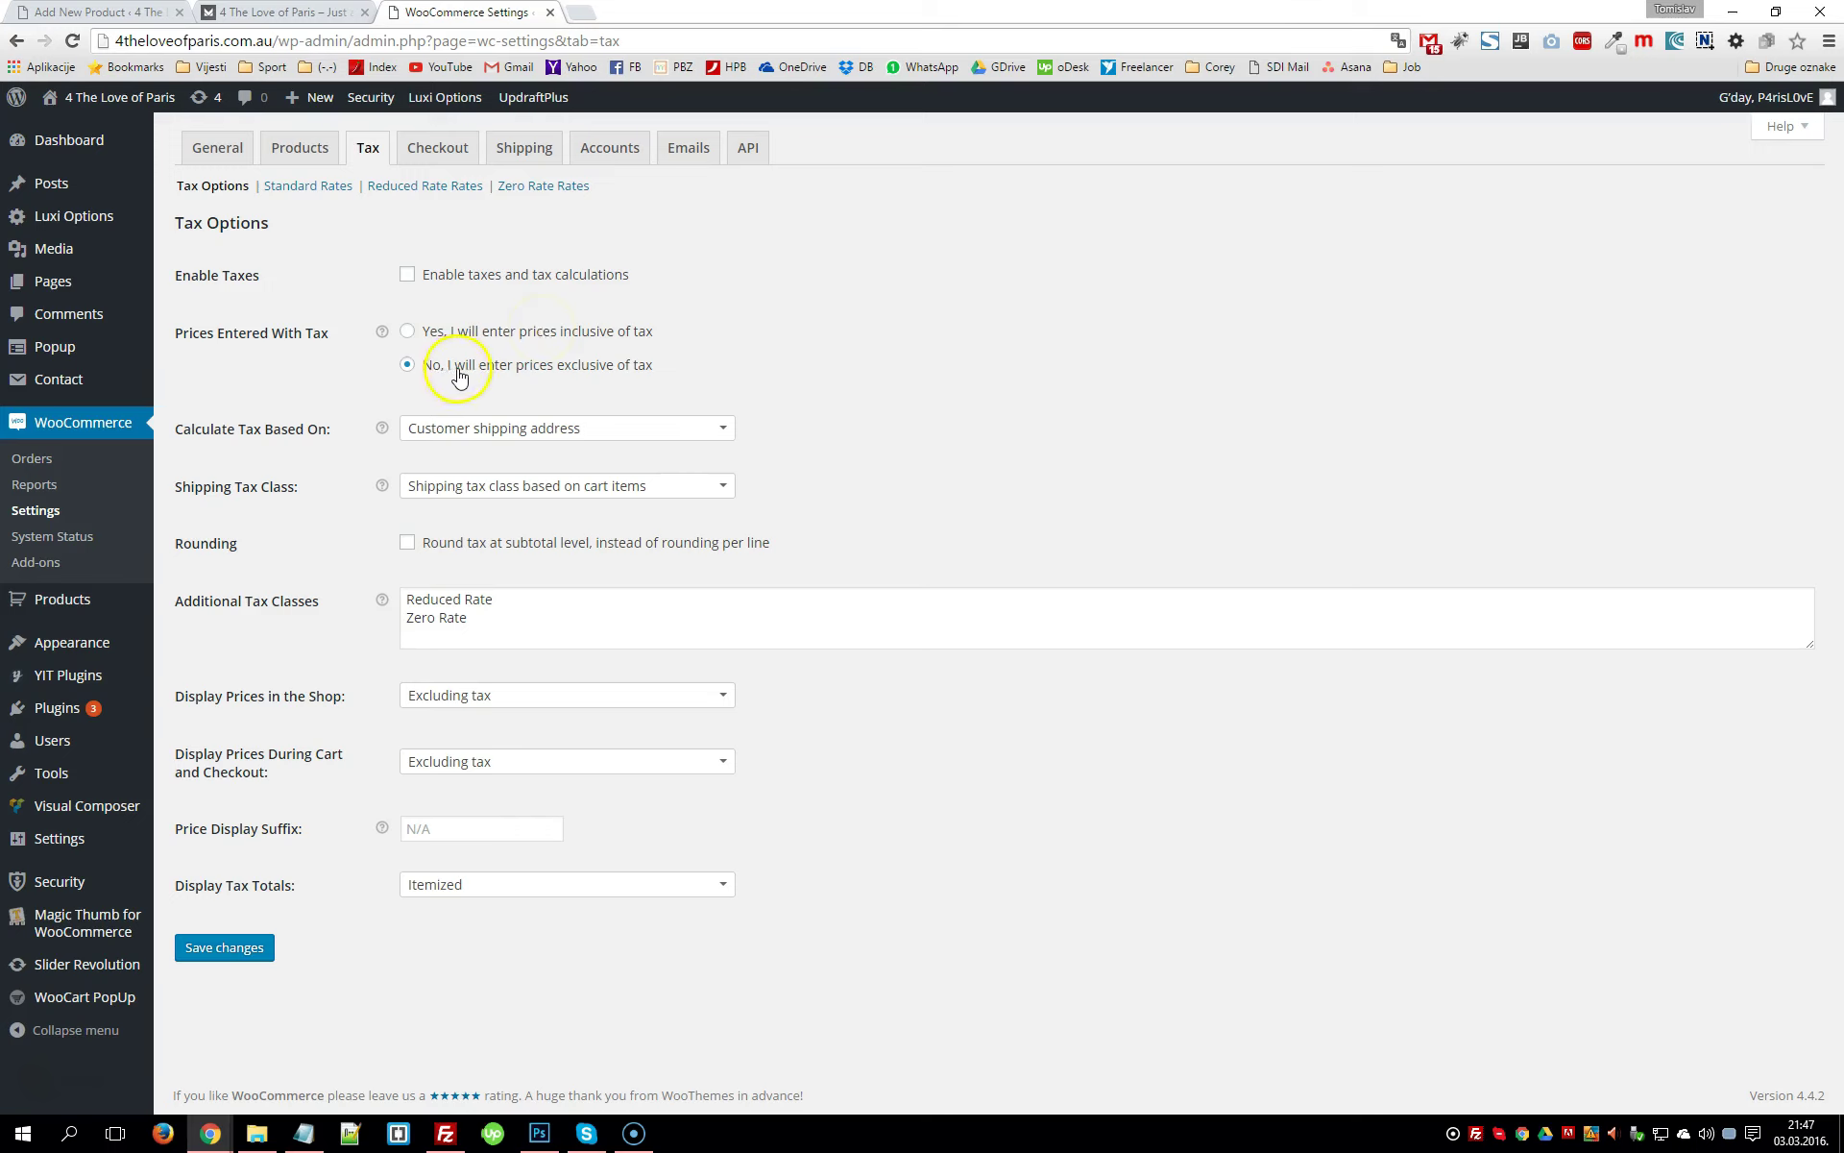
click(492, 429)
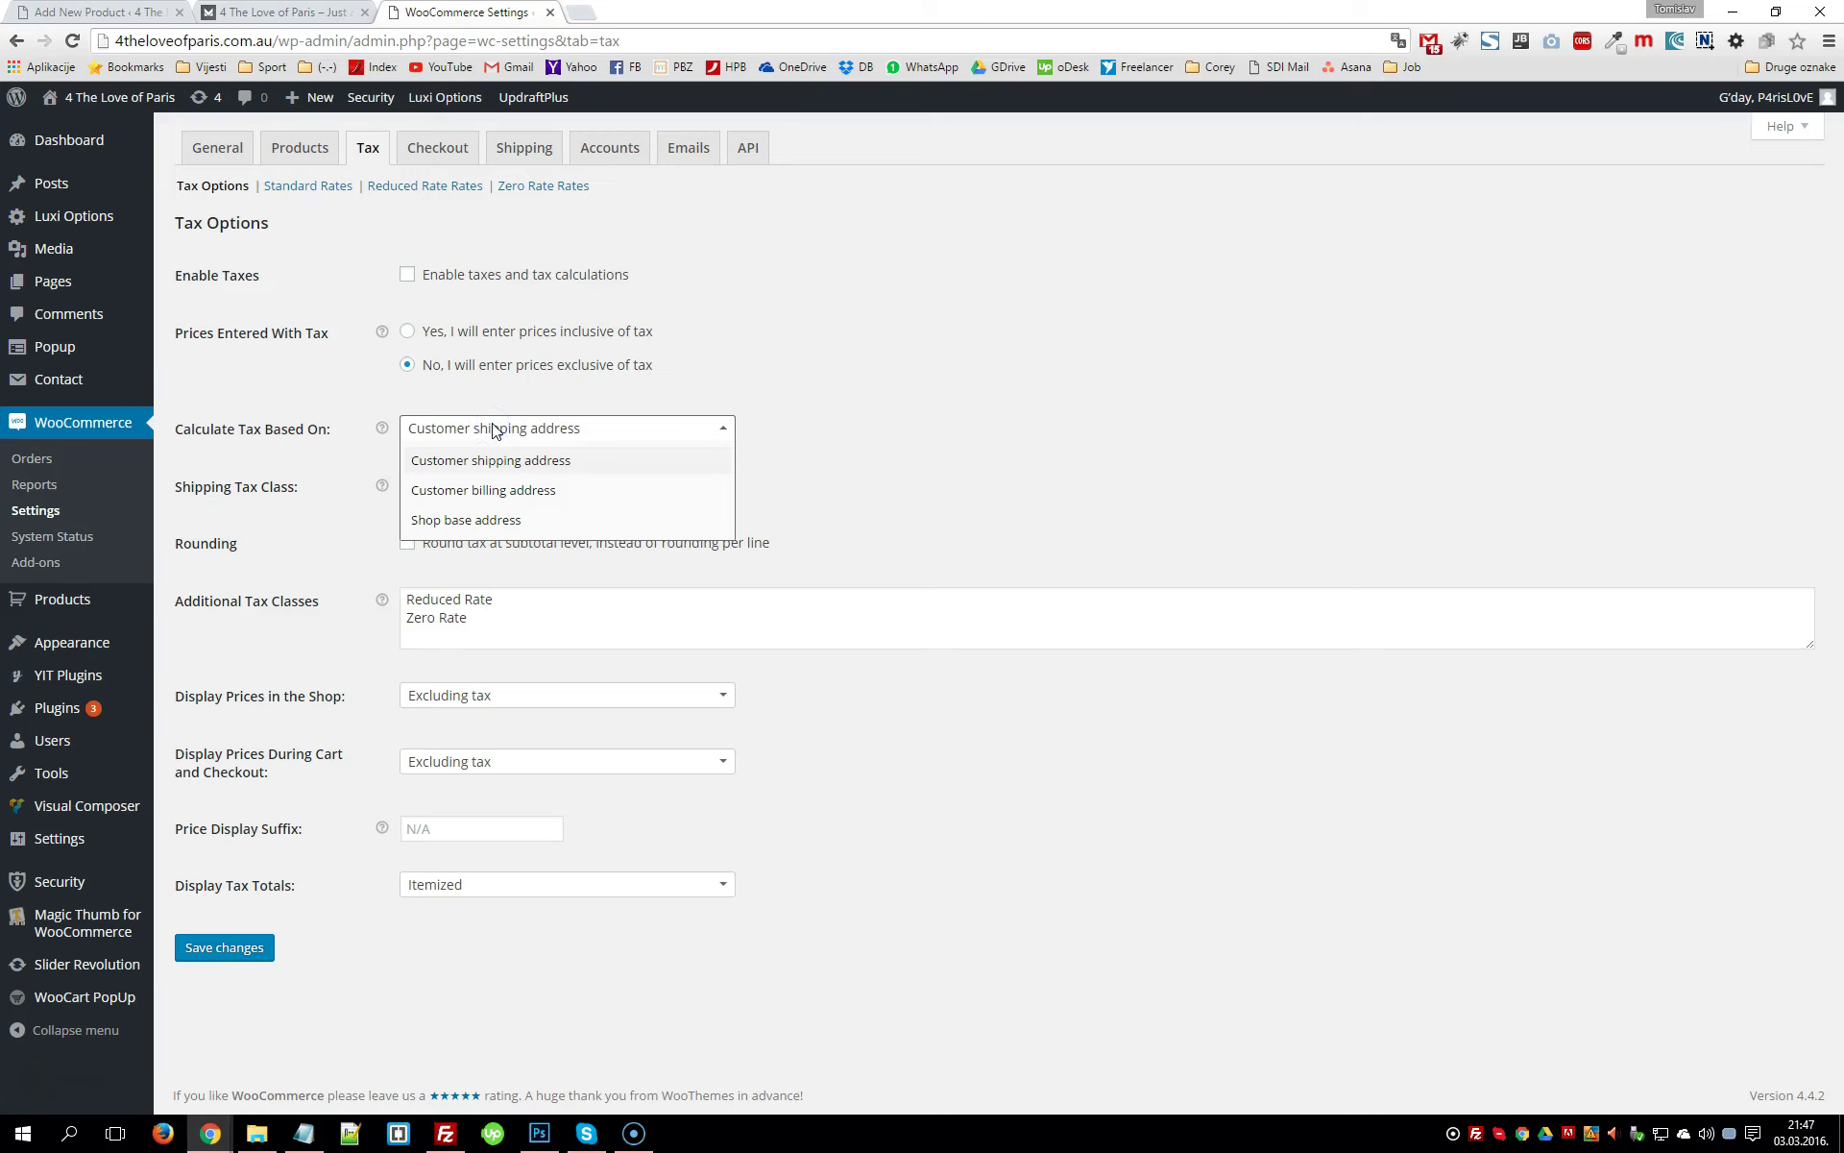
click(492, 429)
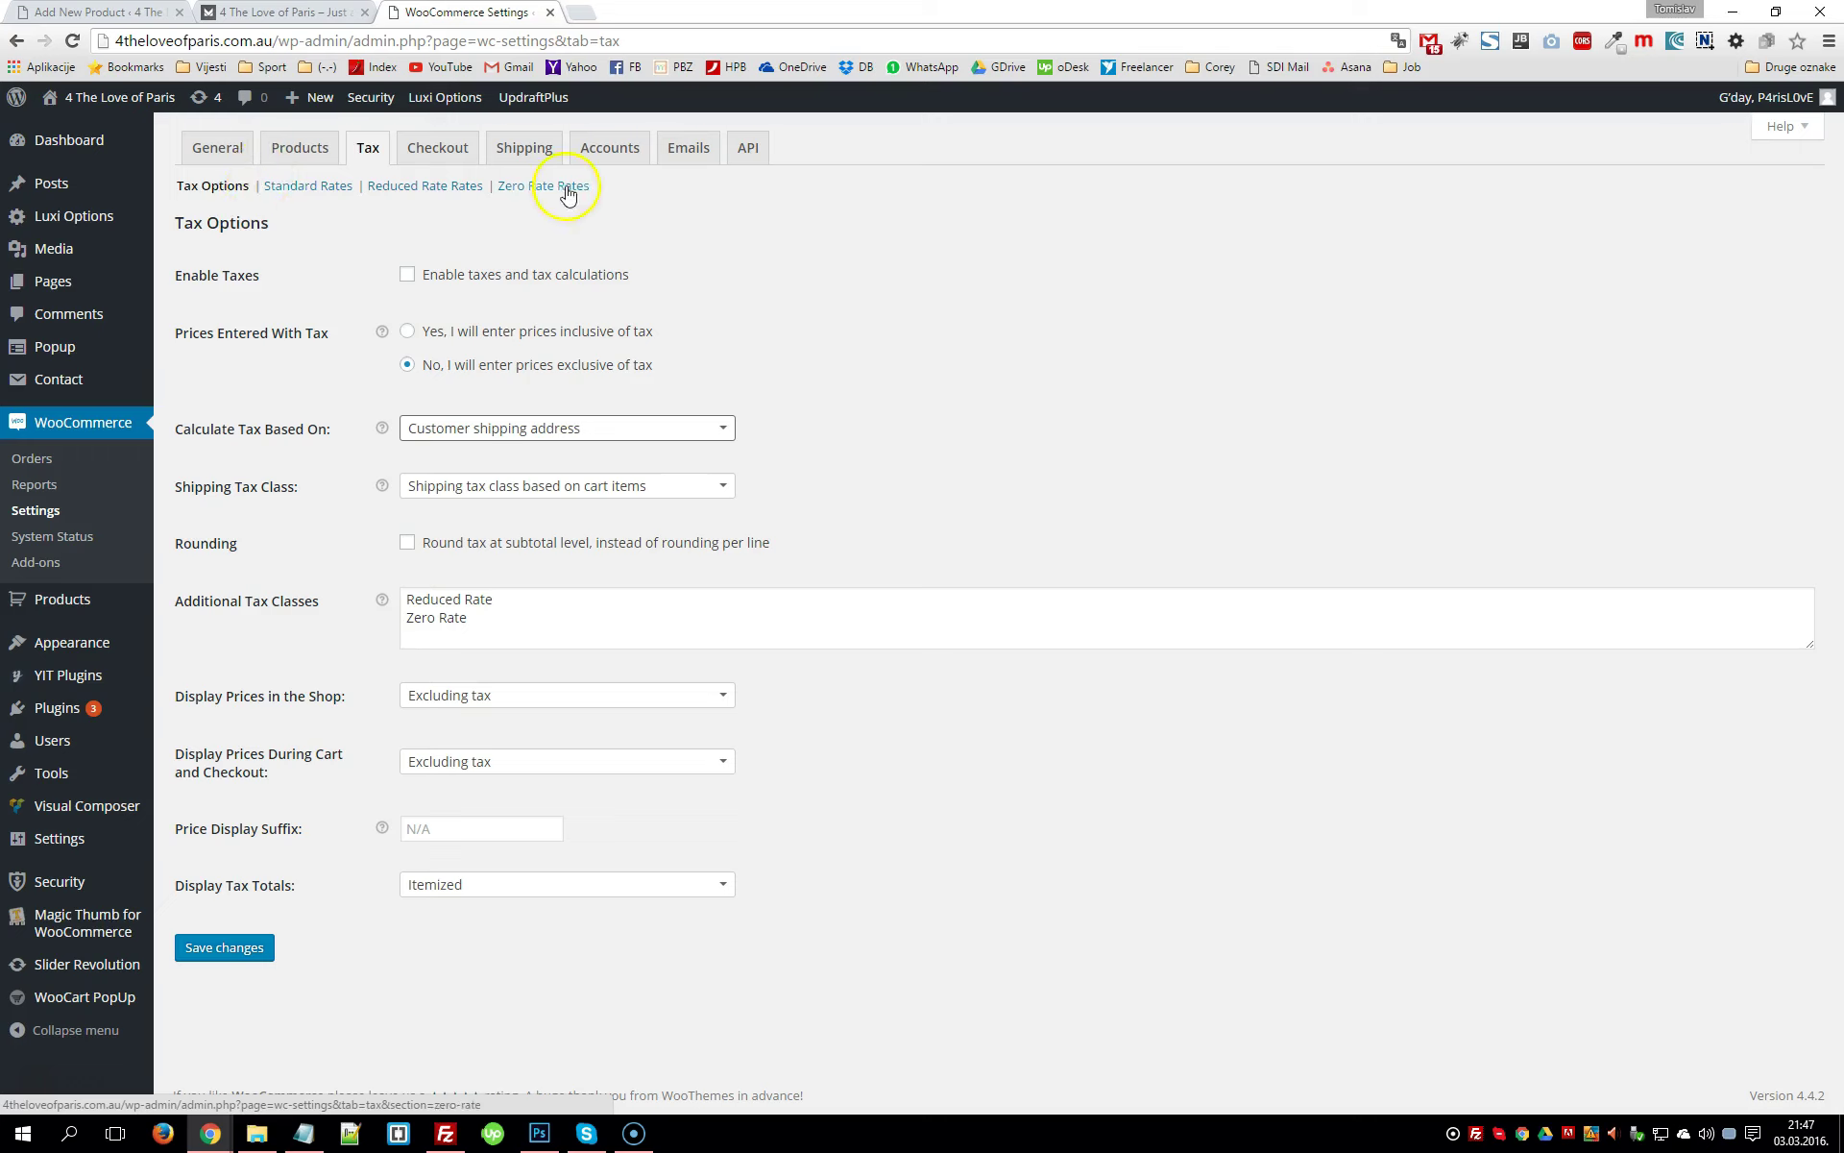
Examine the Checkout settings, including coupons, guest checkout, checkout pages, endpoints and the list of payment gateways
click(434, 156)
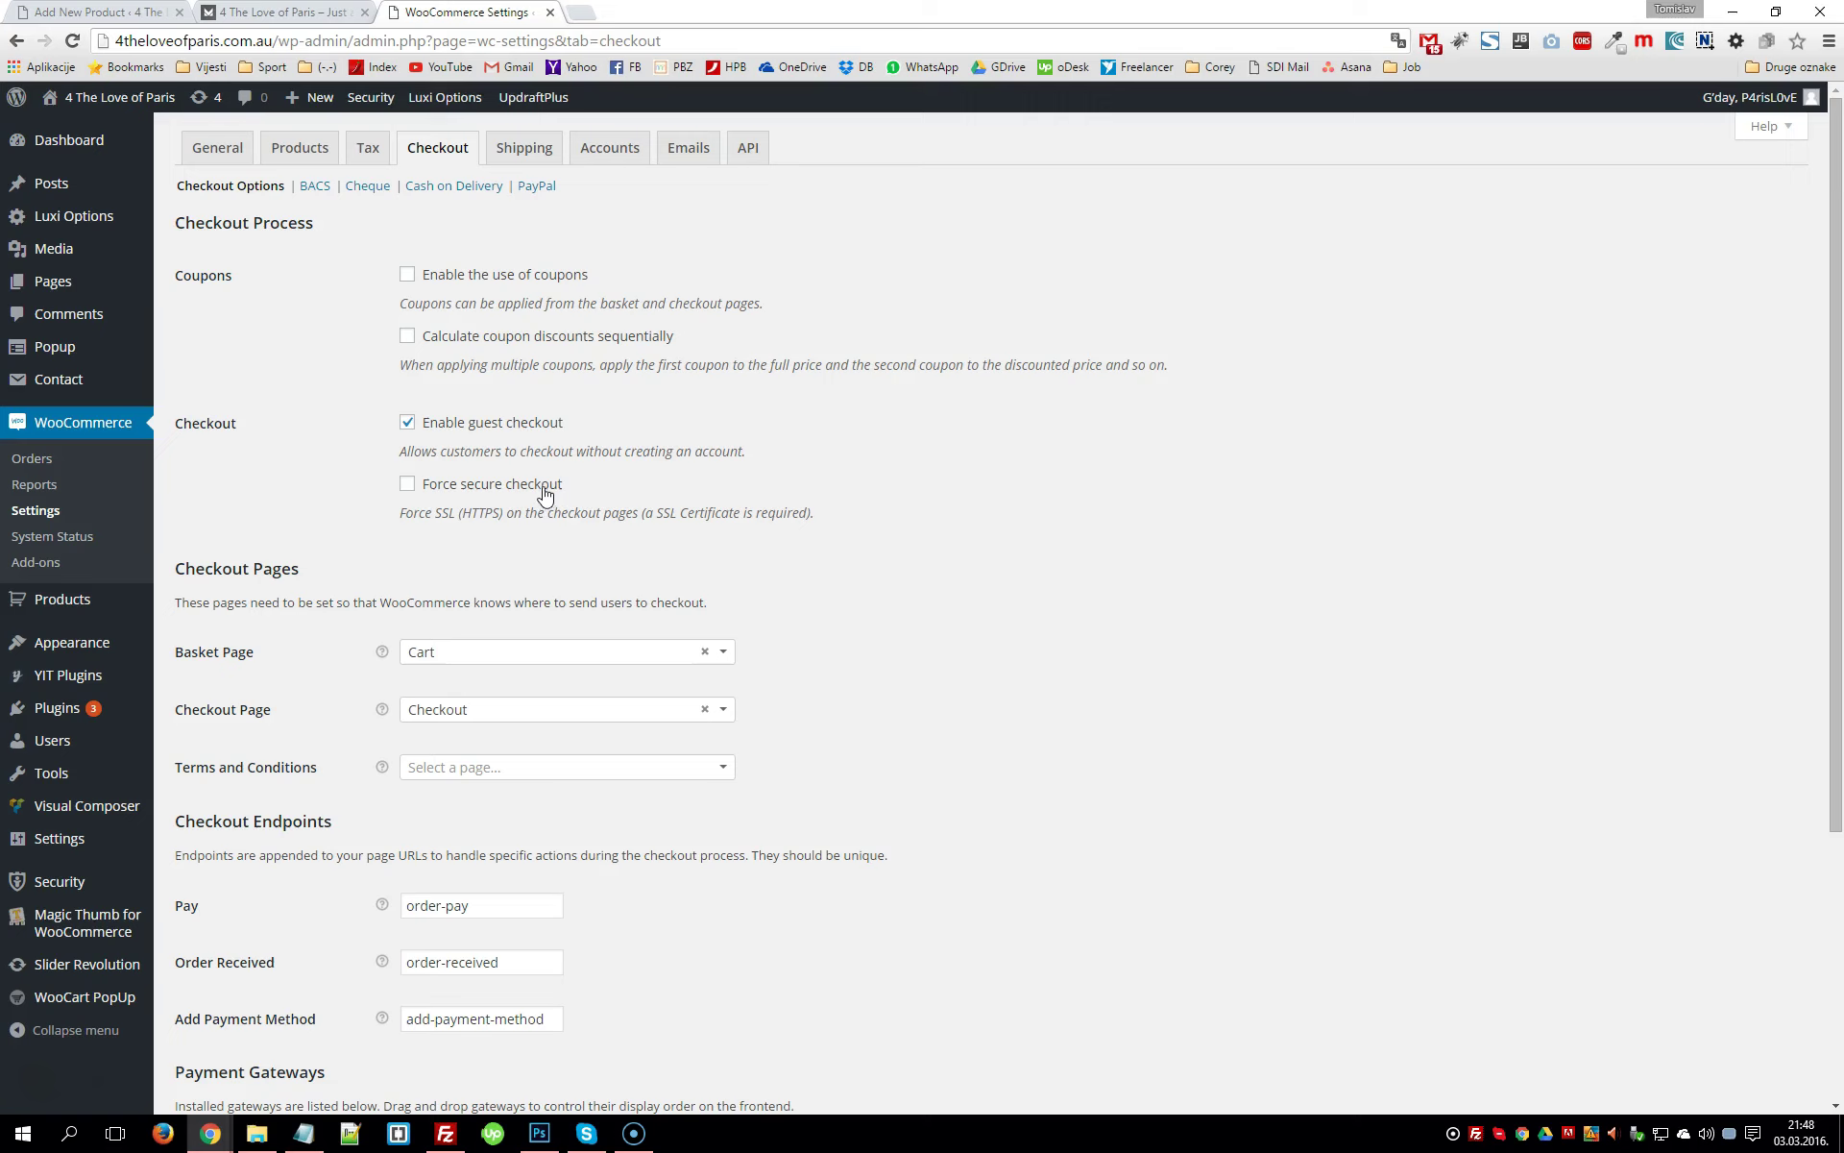
click(543, 431)
drag(77, 18, 292, 63)
scroll(745, 502, down, 4)
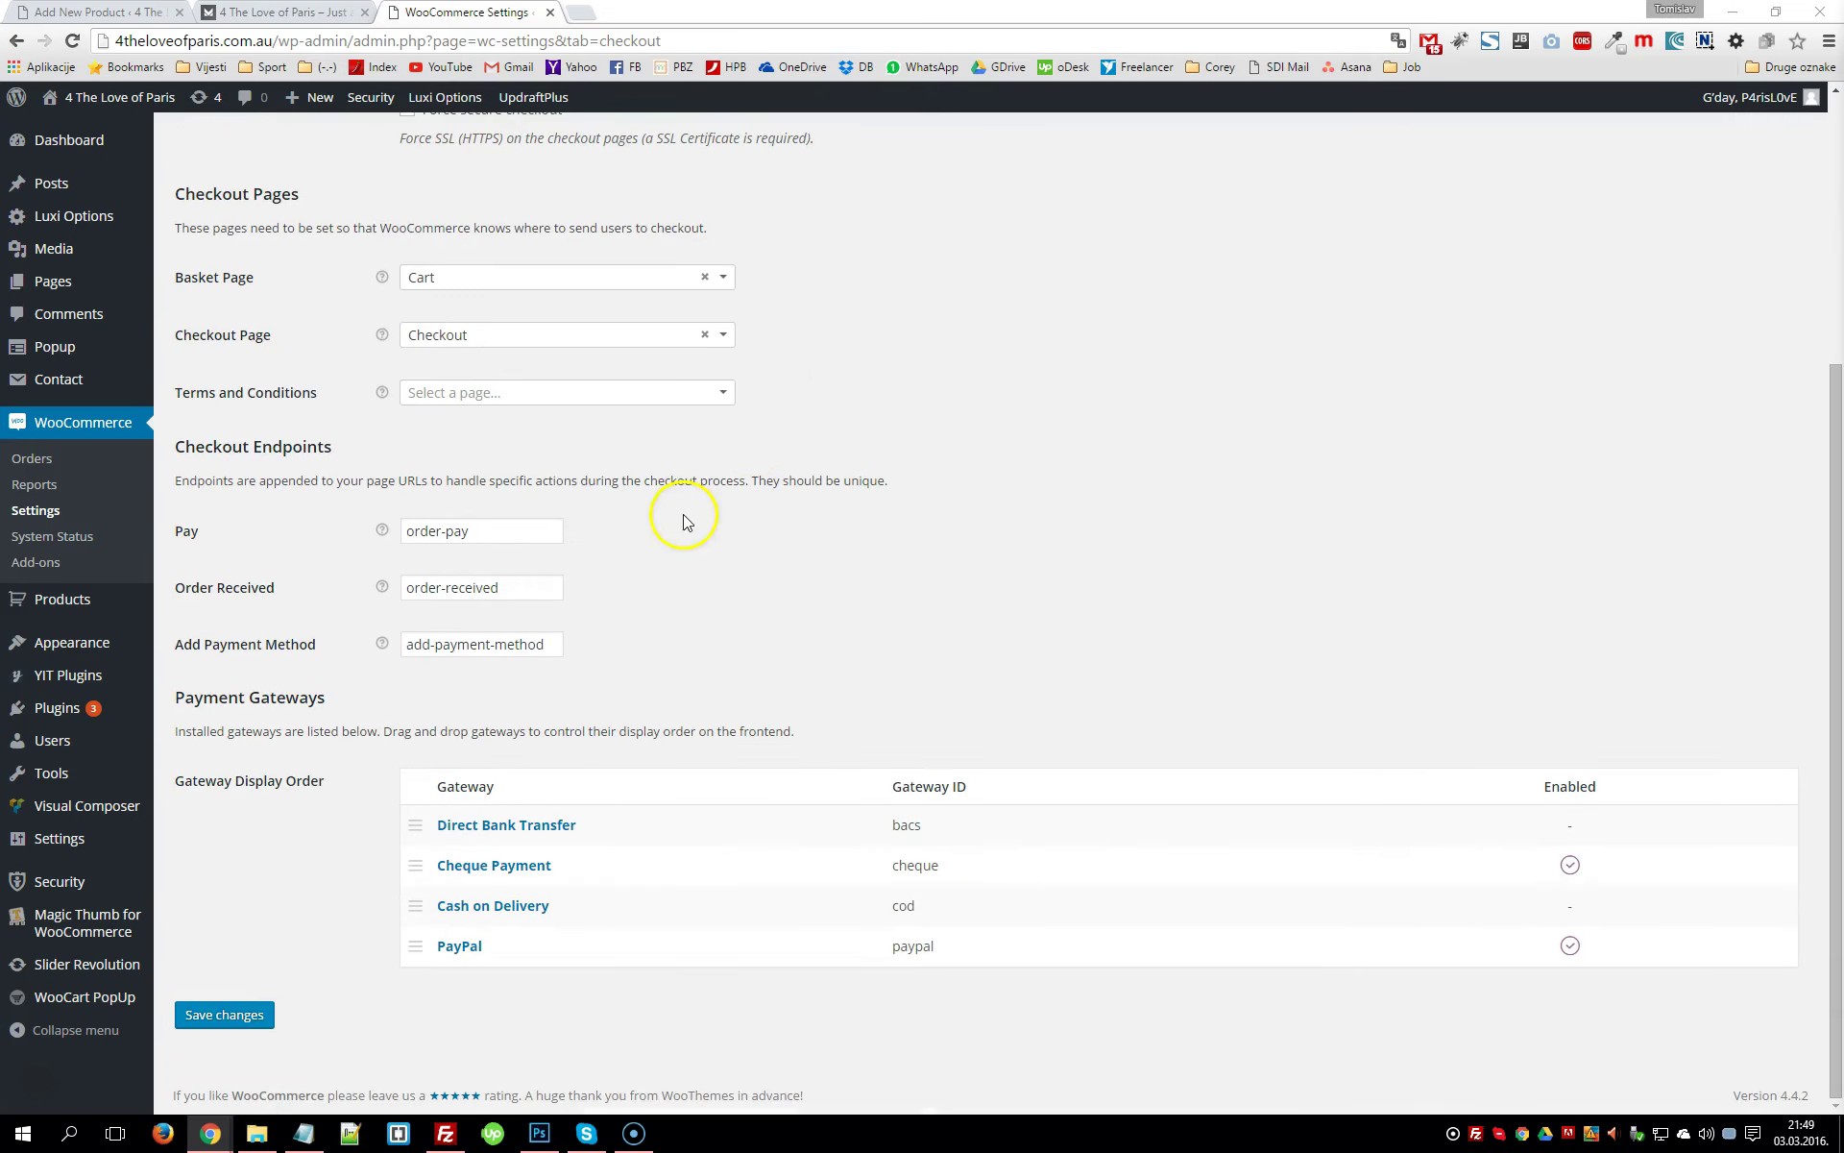
scroll(721, 720, up, 4)
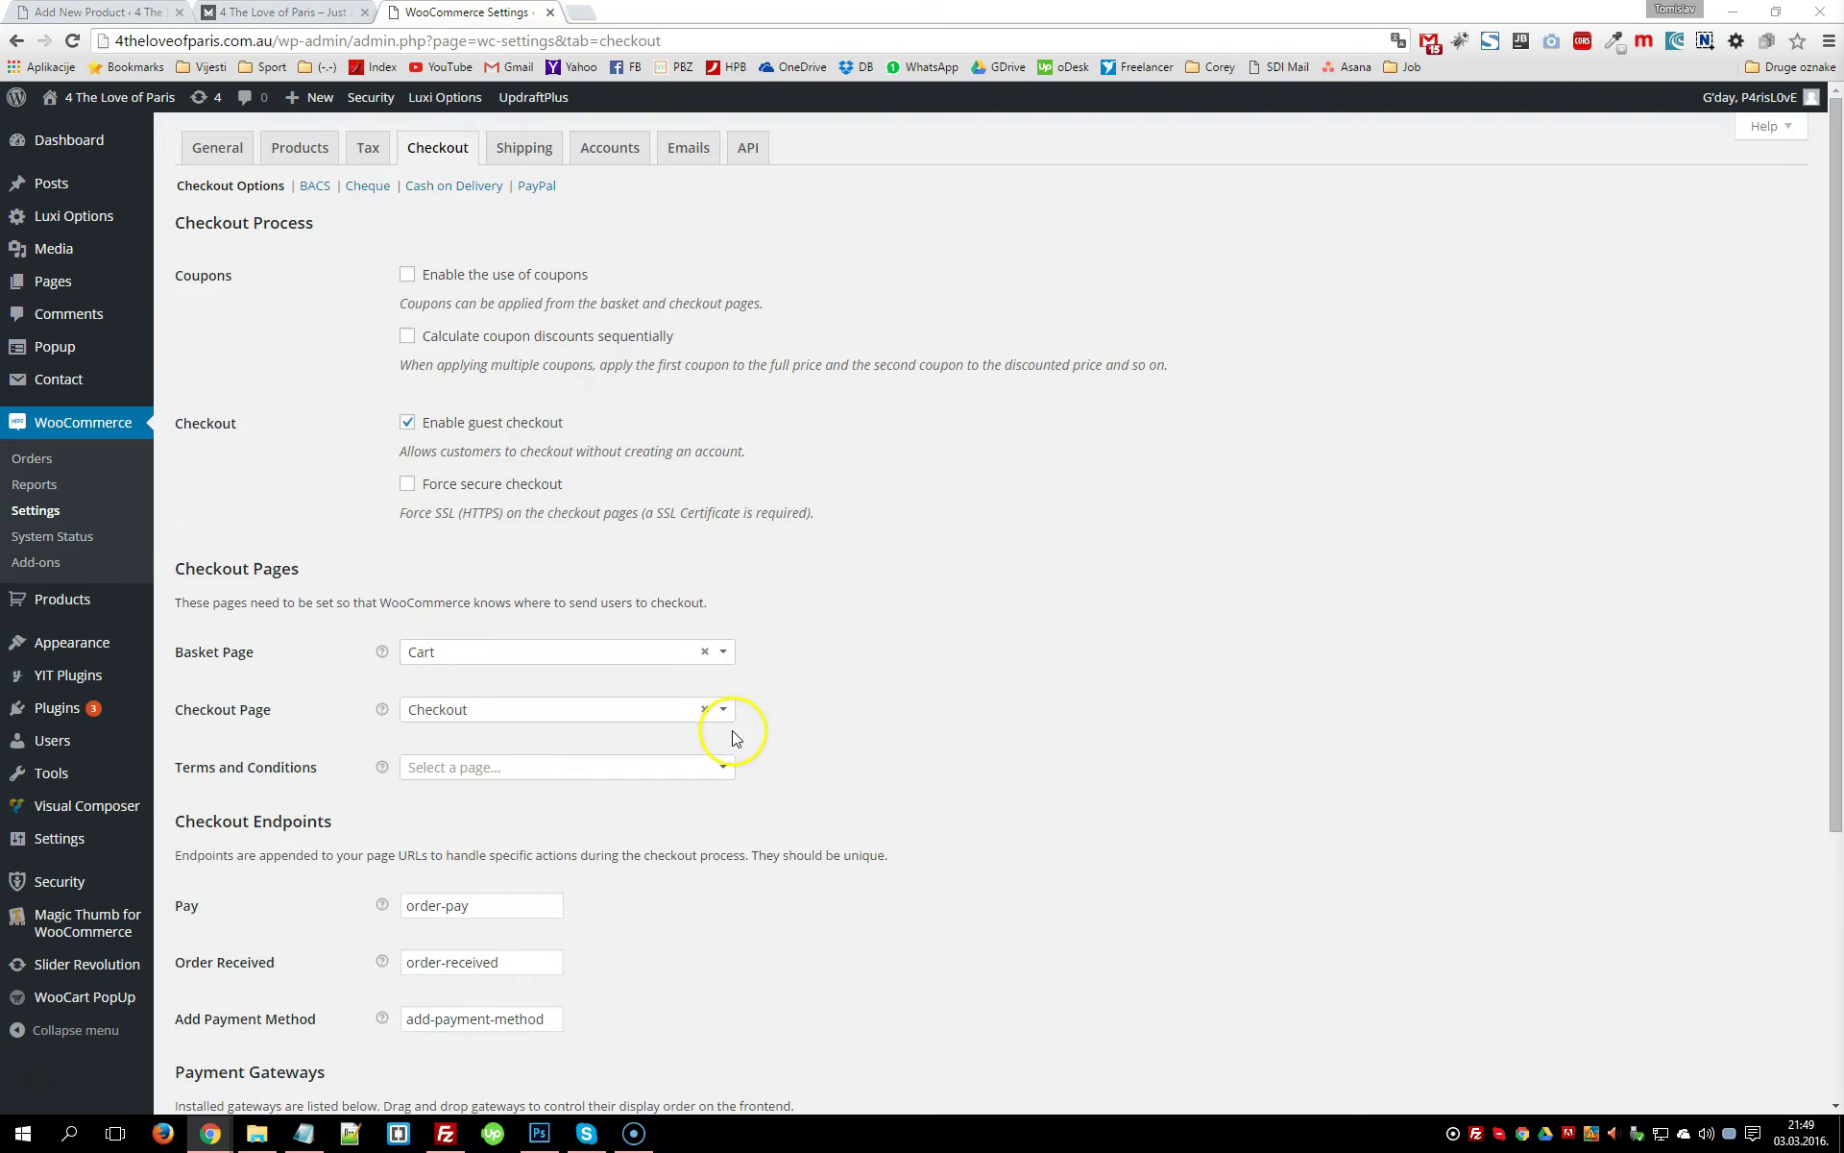
scroll(735, 738, down, 4)
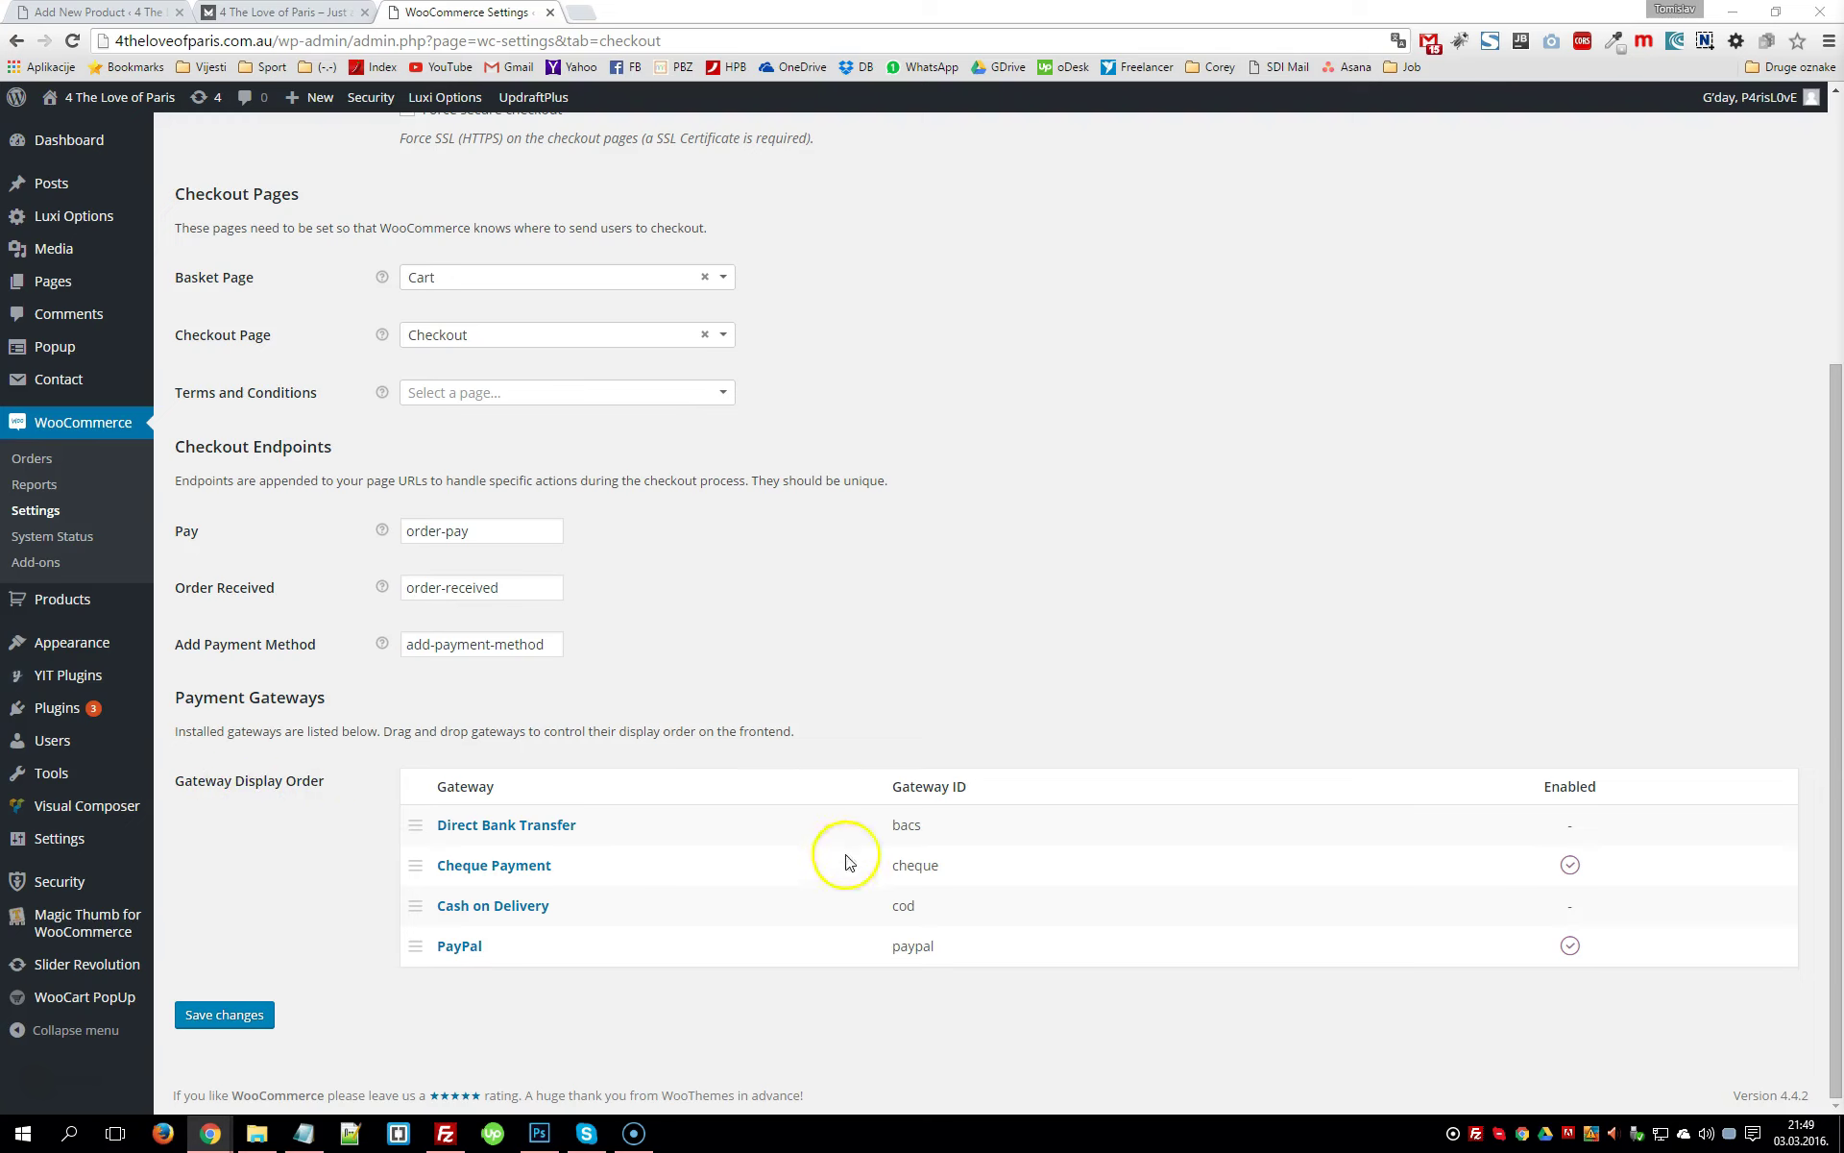
scroll(878, 951, up, 5)
scroll(588, 433, down, 5)
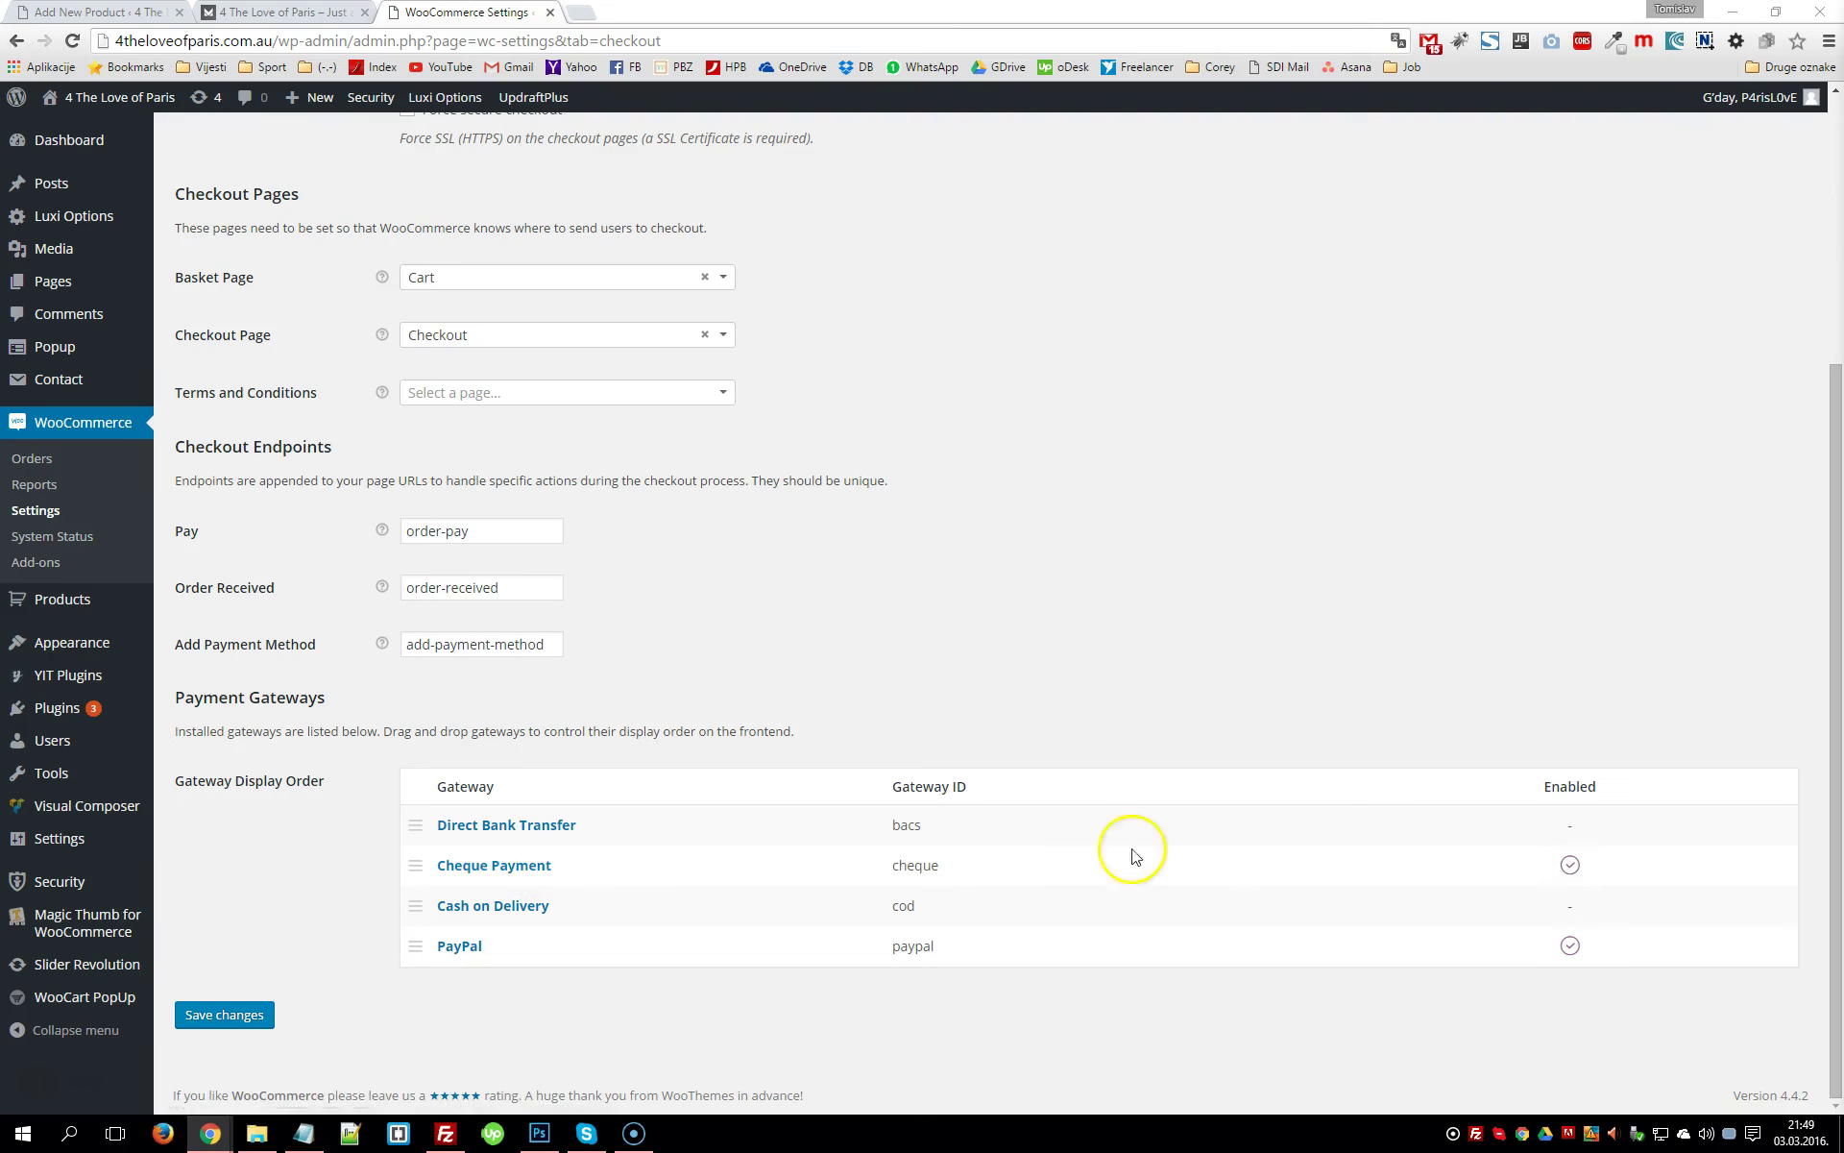
scroll(724, 836, up, 4)
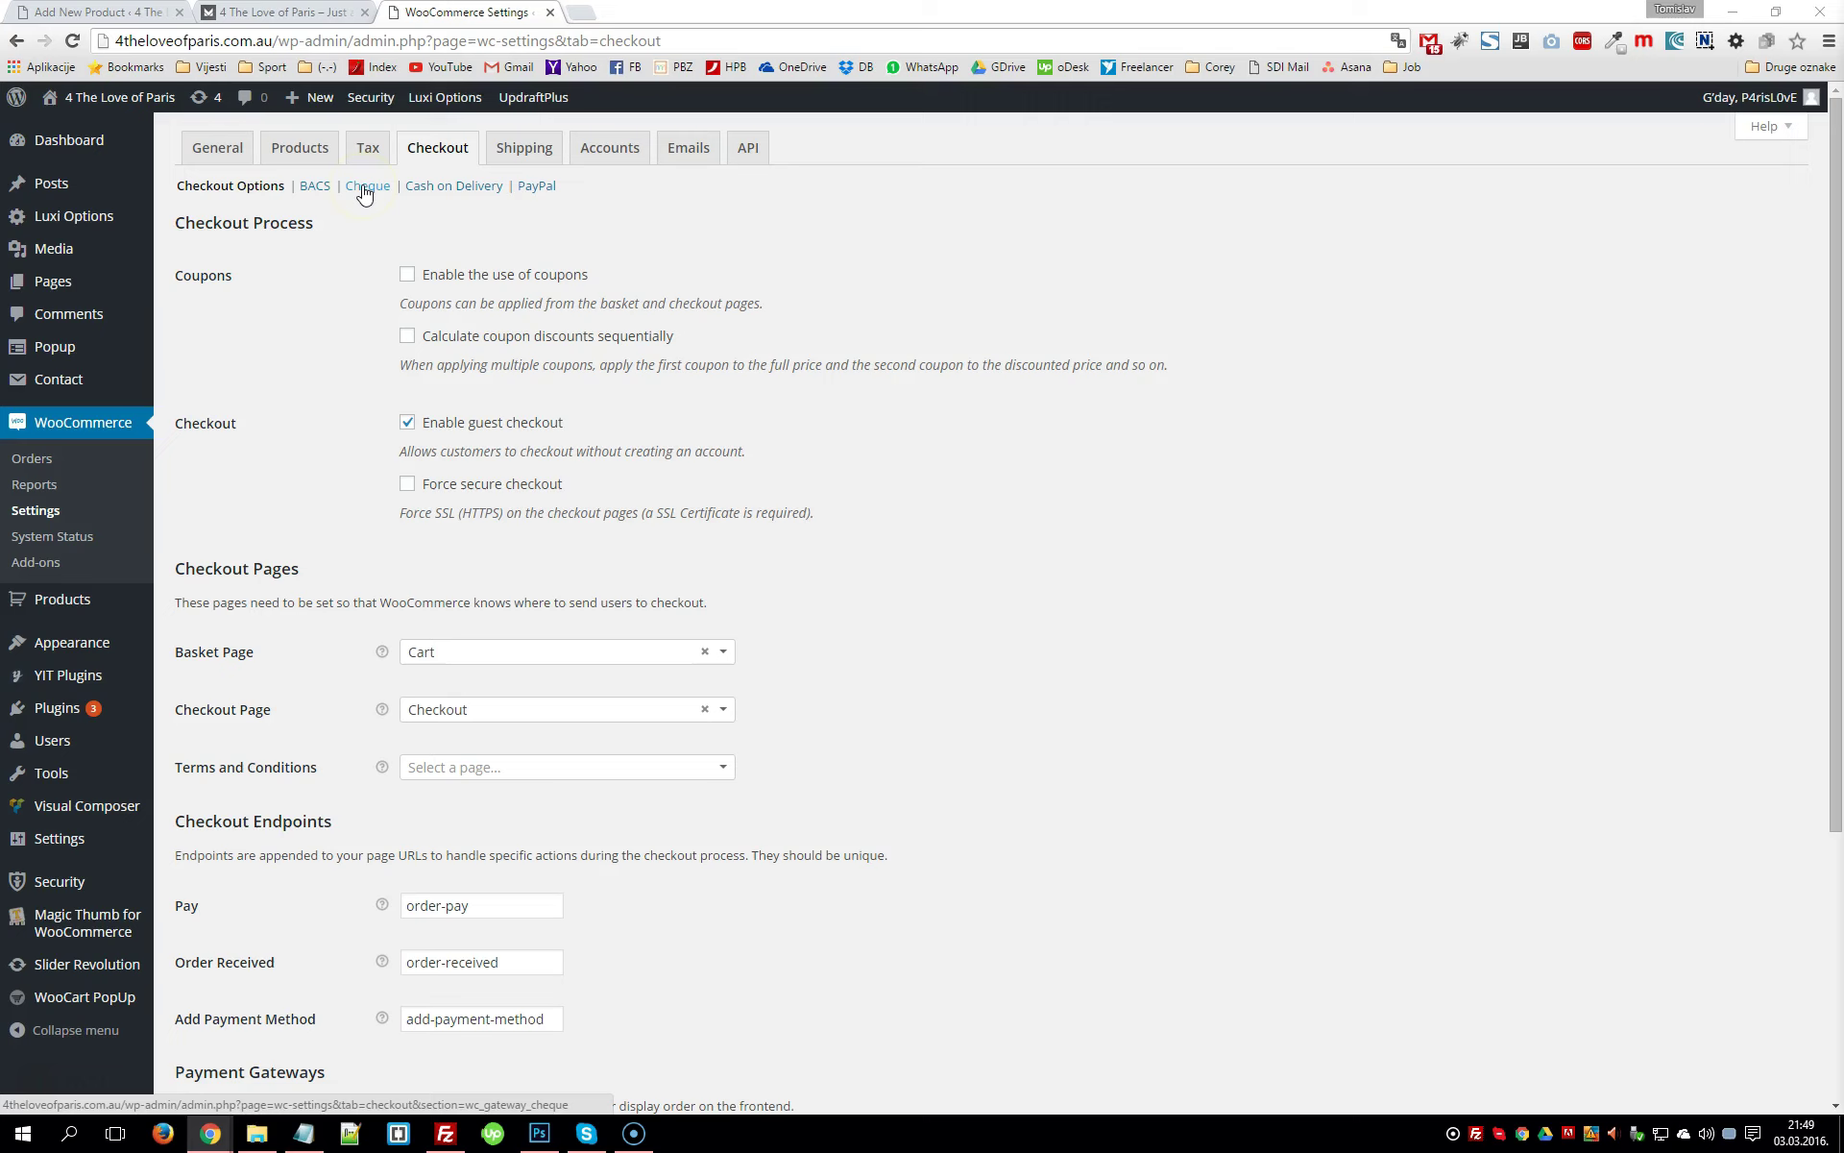
Open the PayPal checkout settings and review the enable option, the PayPal email field and the sandbox option
click(537, 187)
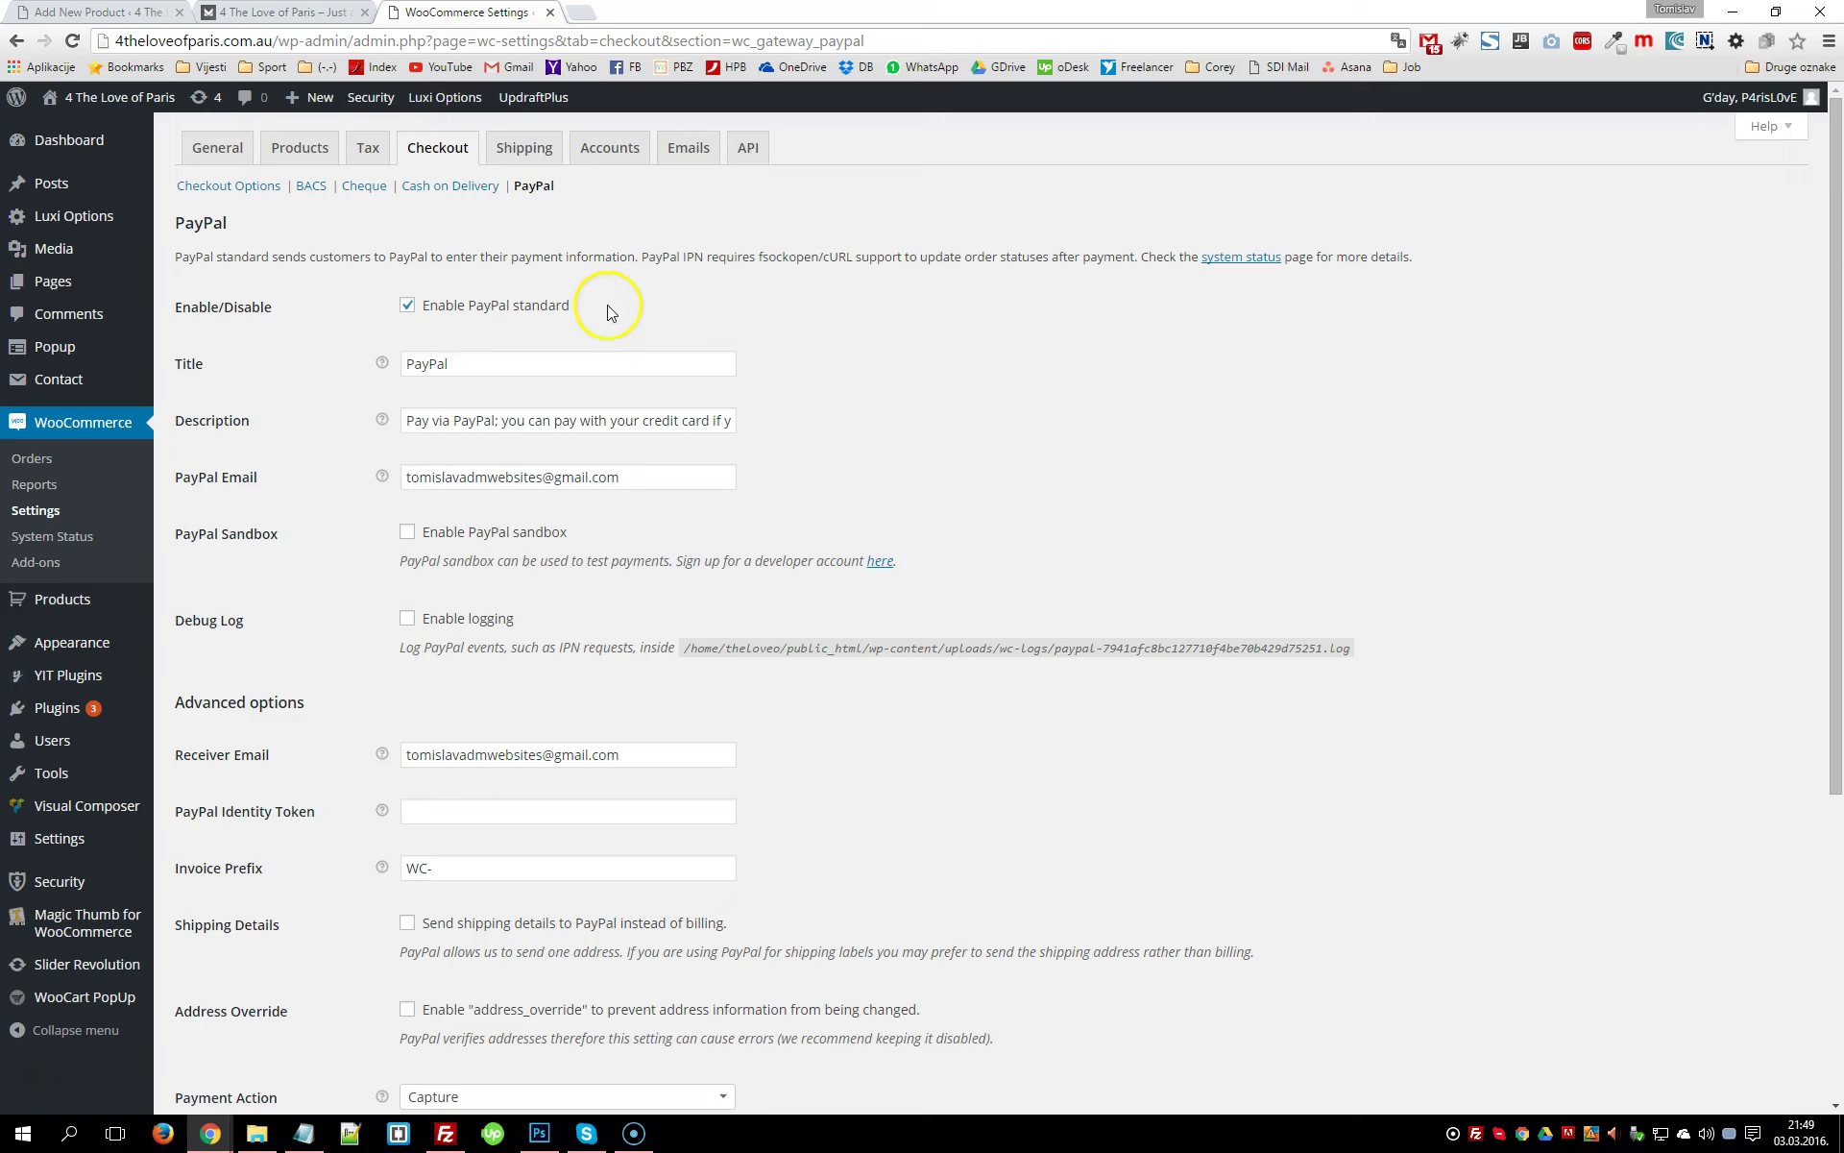
drag(663, 479, 383, 490)
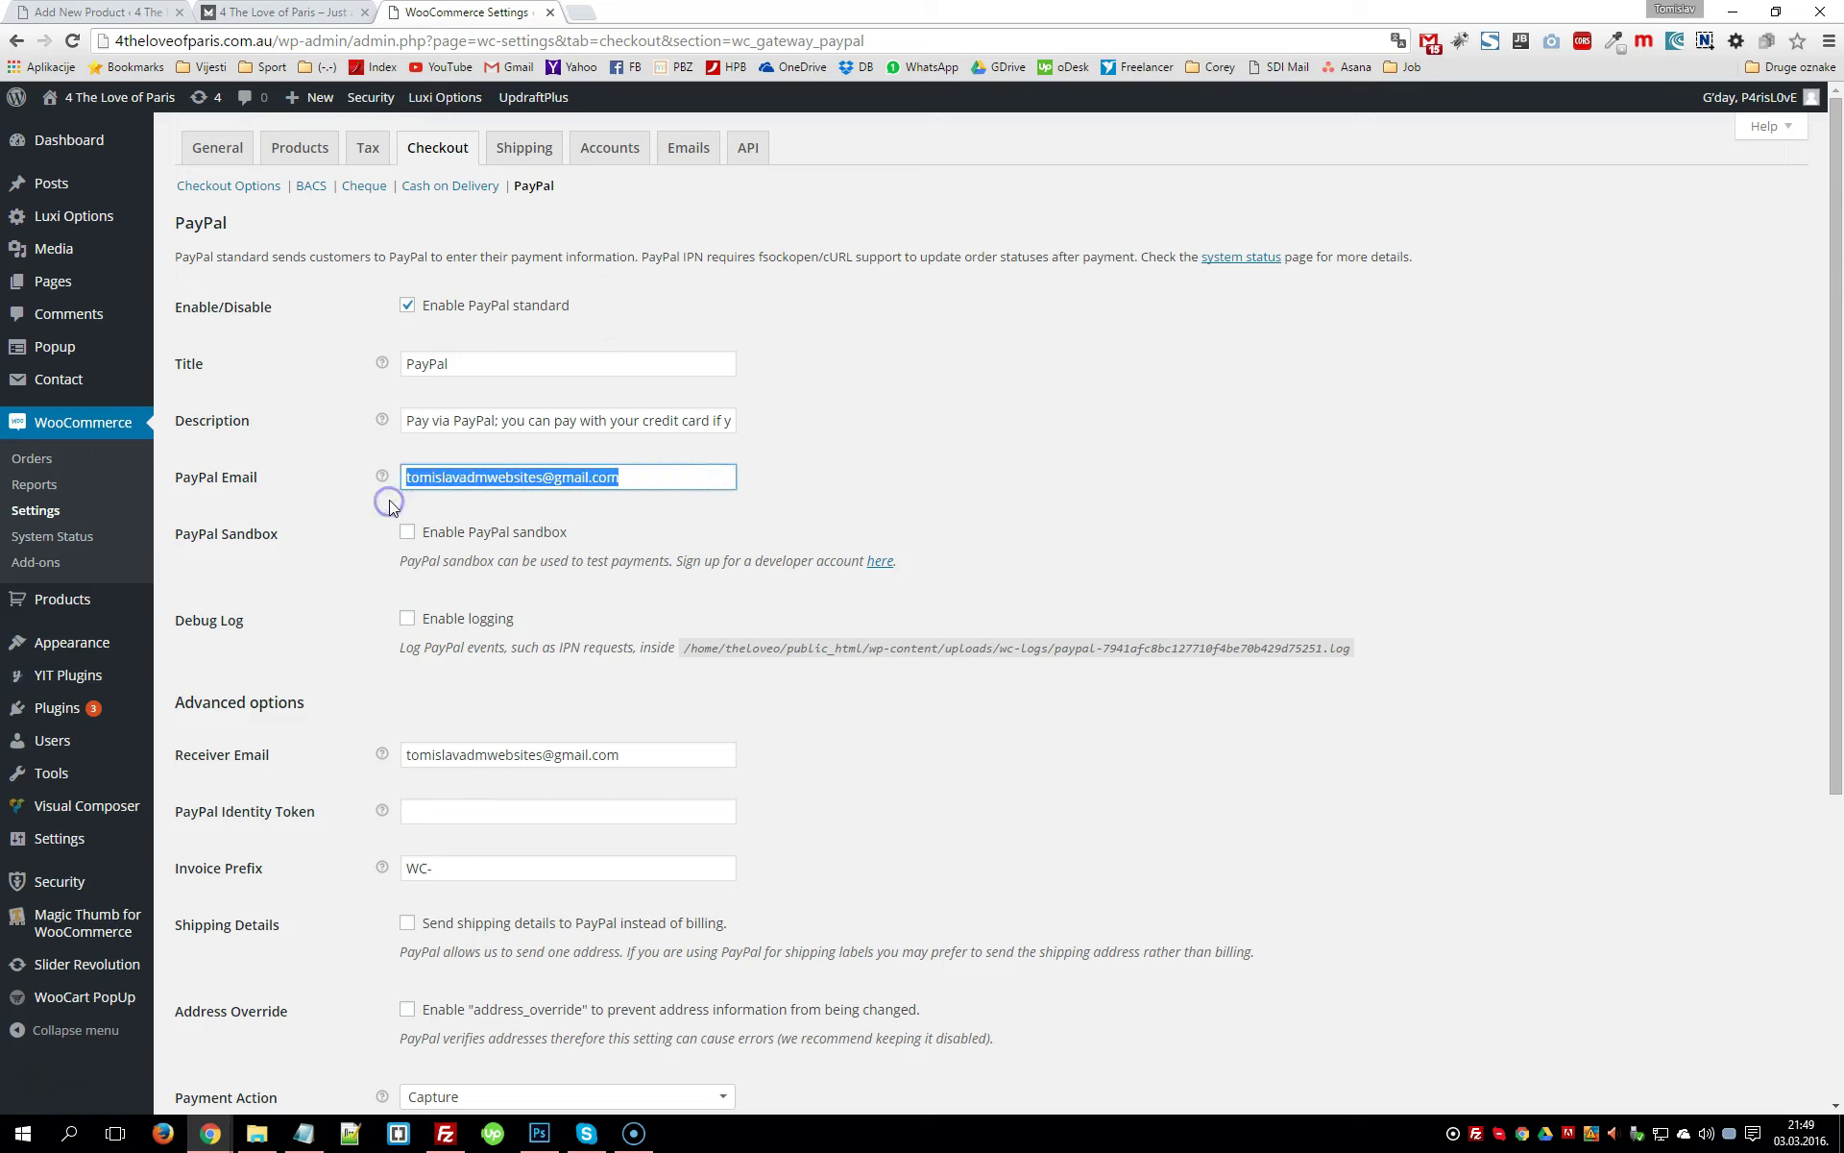
click(569, 480)
drag(629, 480, 382, 488)
mouse_move(384, 490)
click(406, 531)
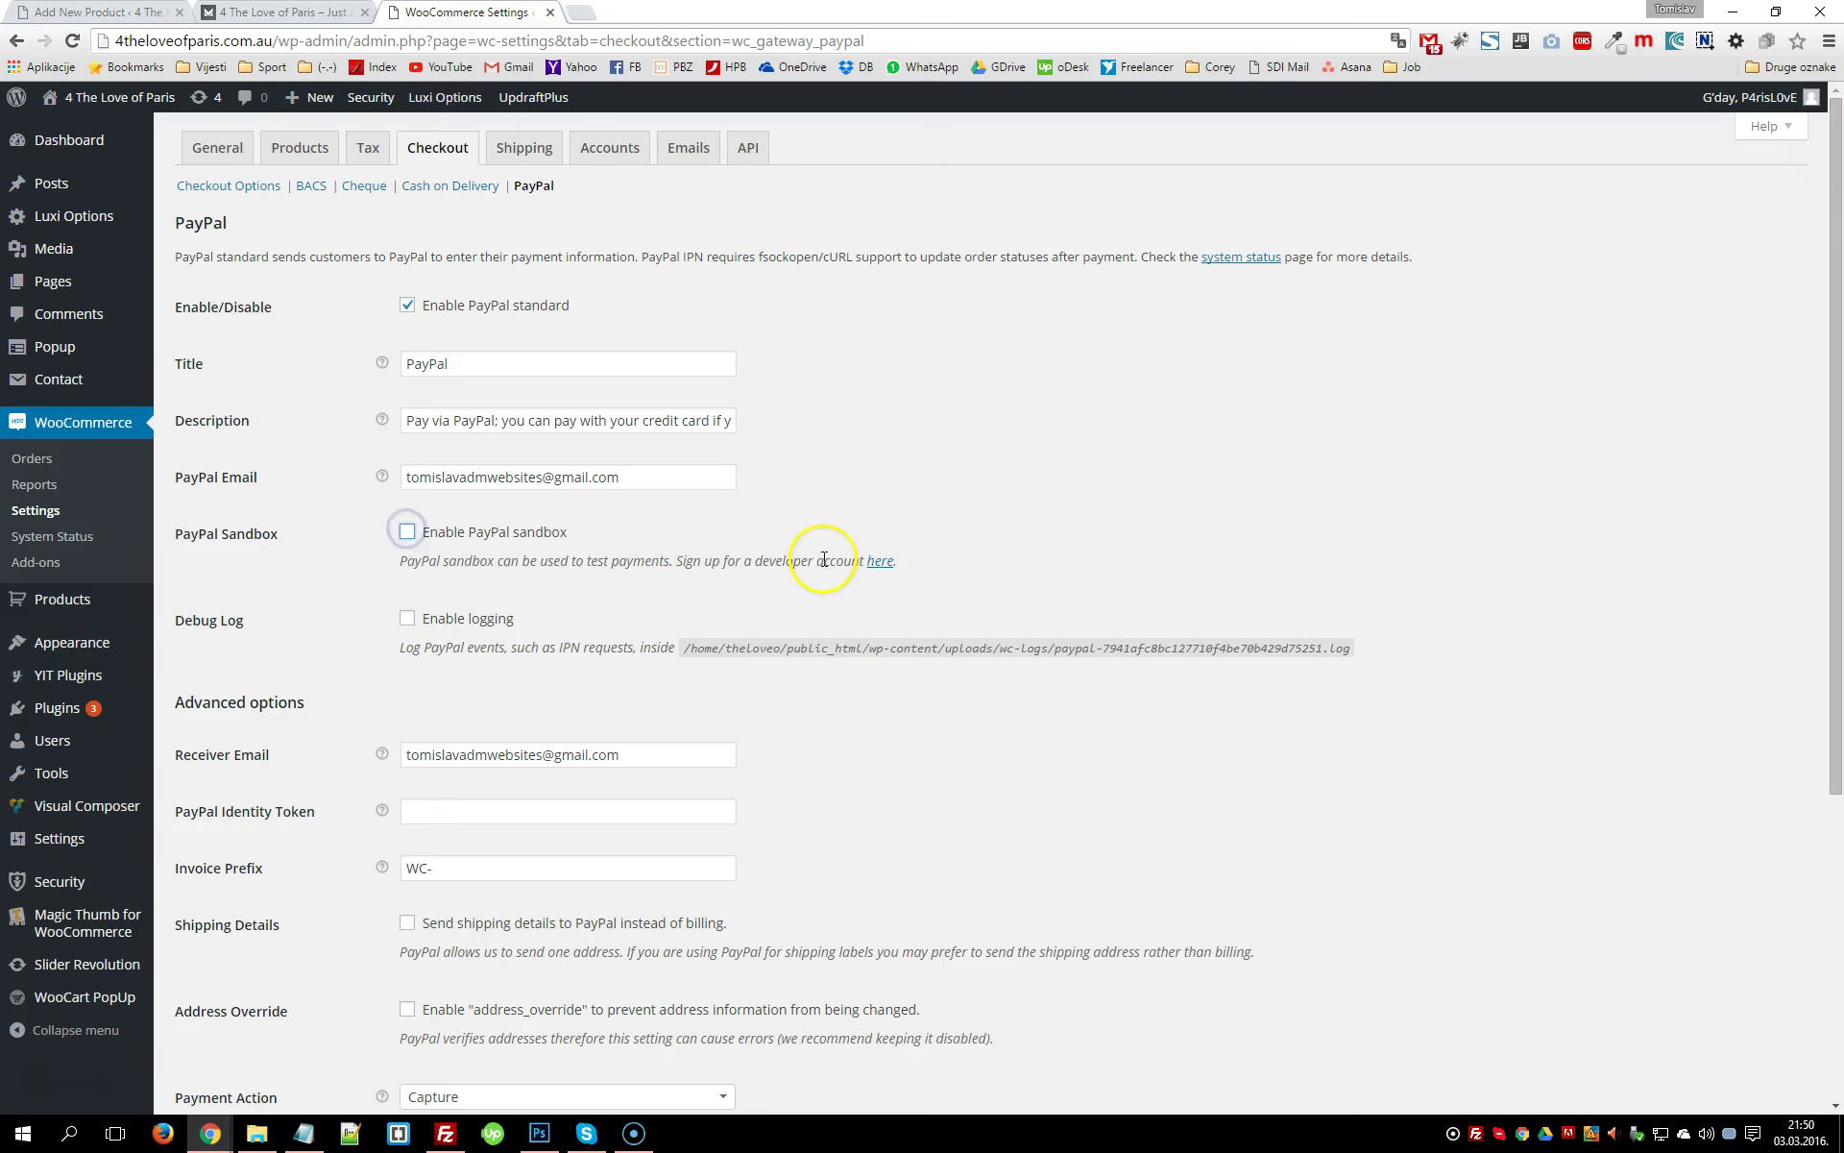
Examine the remaining PayPal settings, covering the receiver email, the advanced options and the API credentials used for refunds
scroll(824, 555, down, 2)
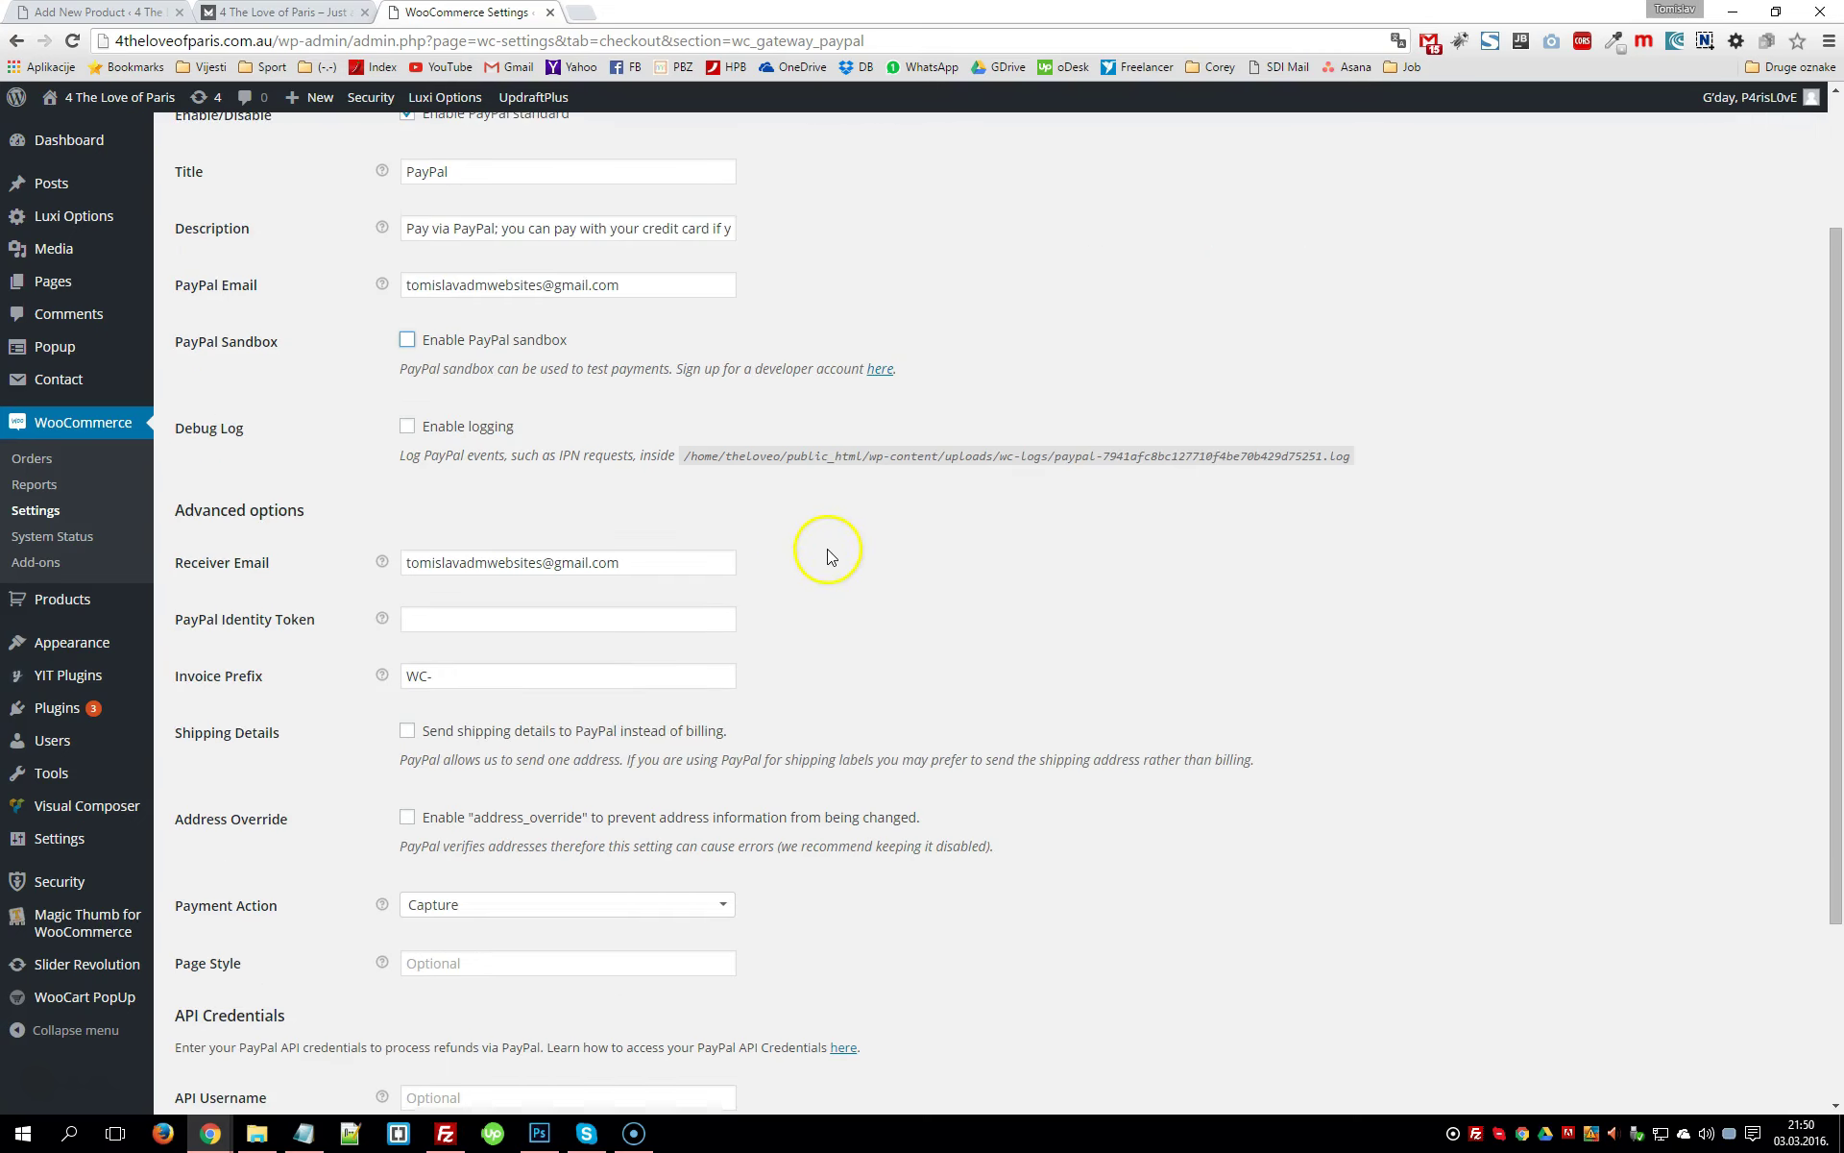
drag(700, 560, 352, 545)
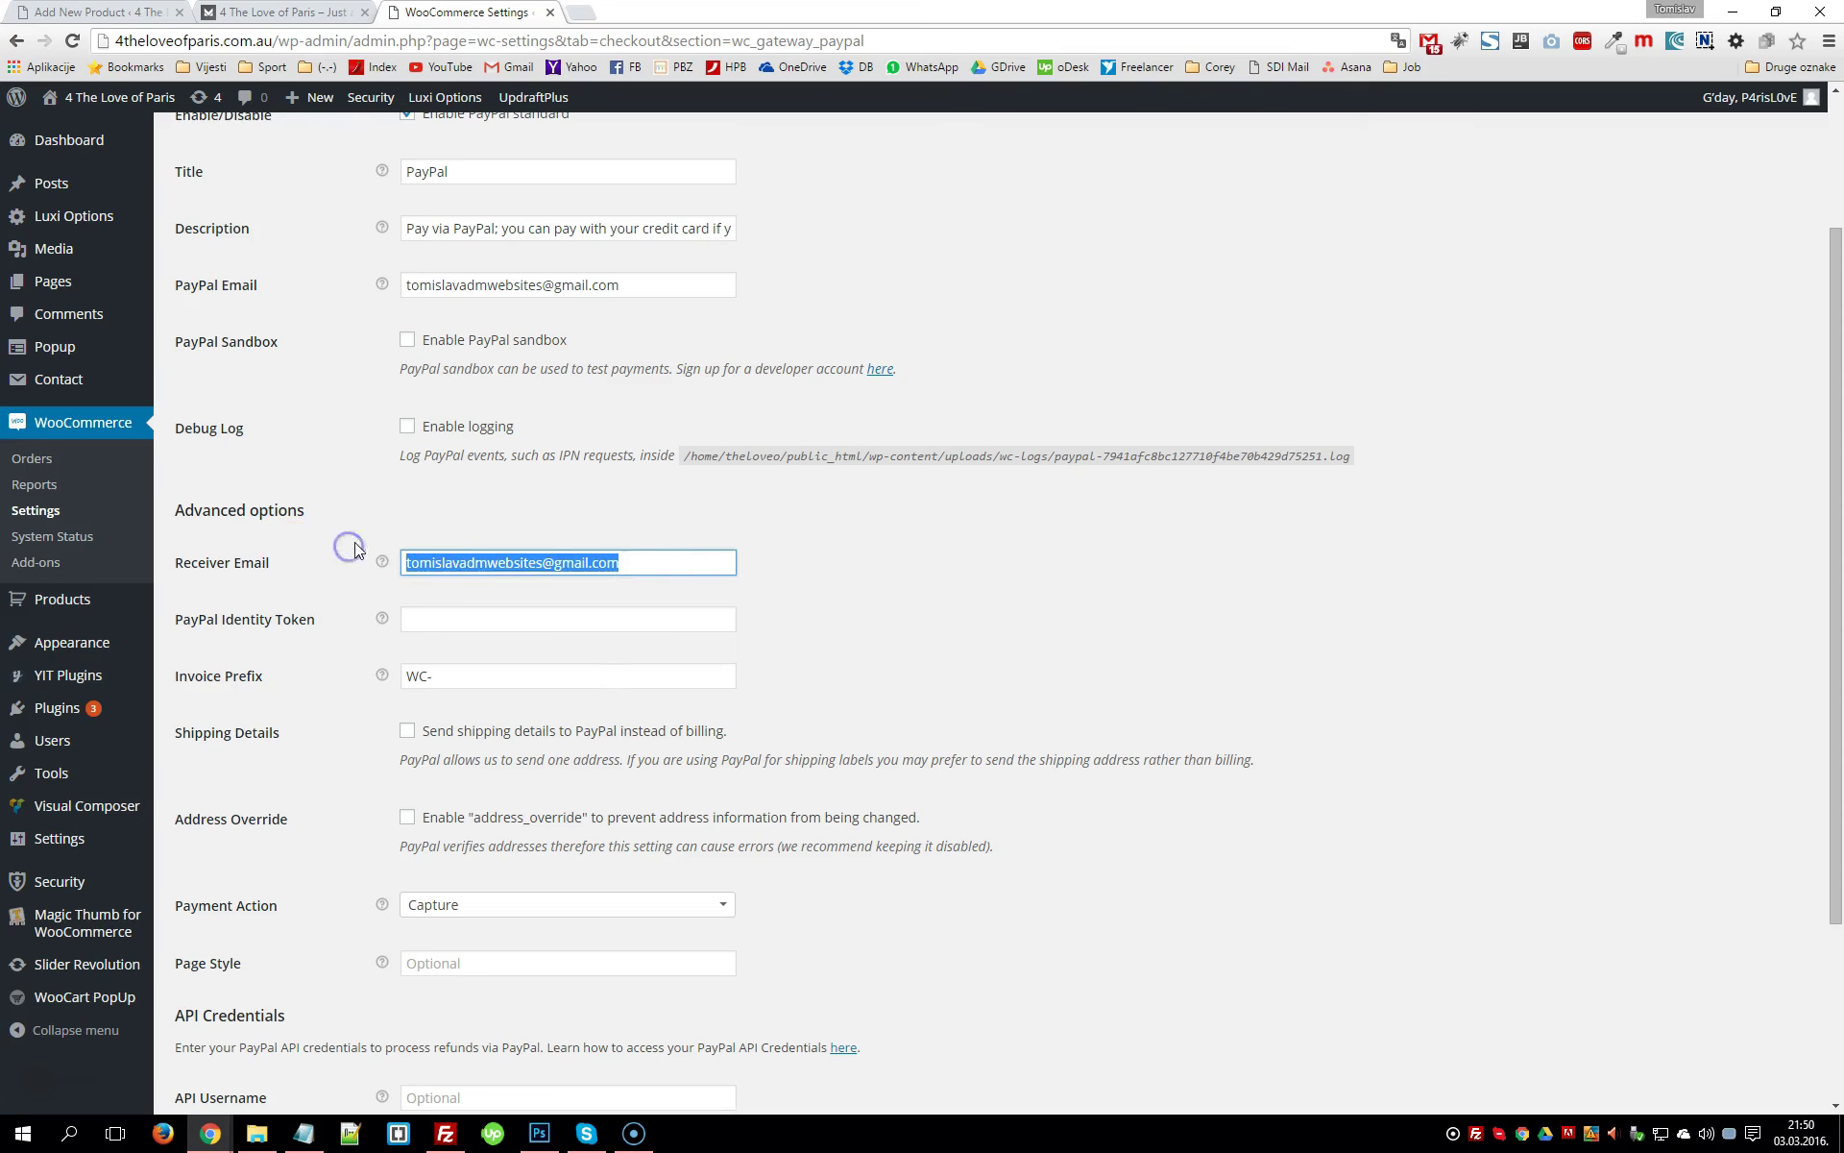
scroll(499, 548, down, 2)
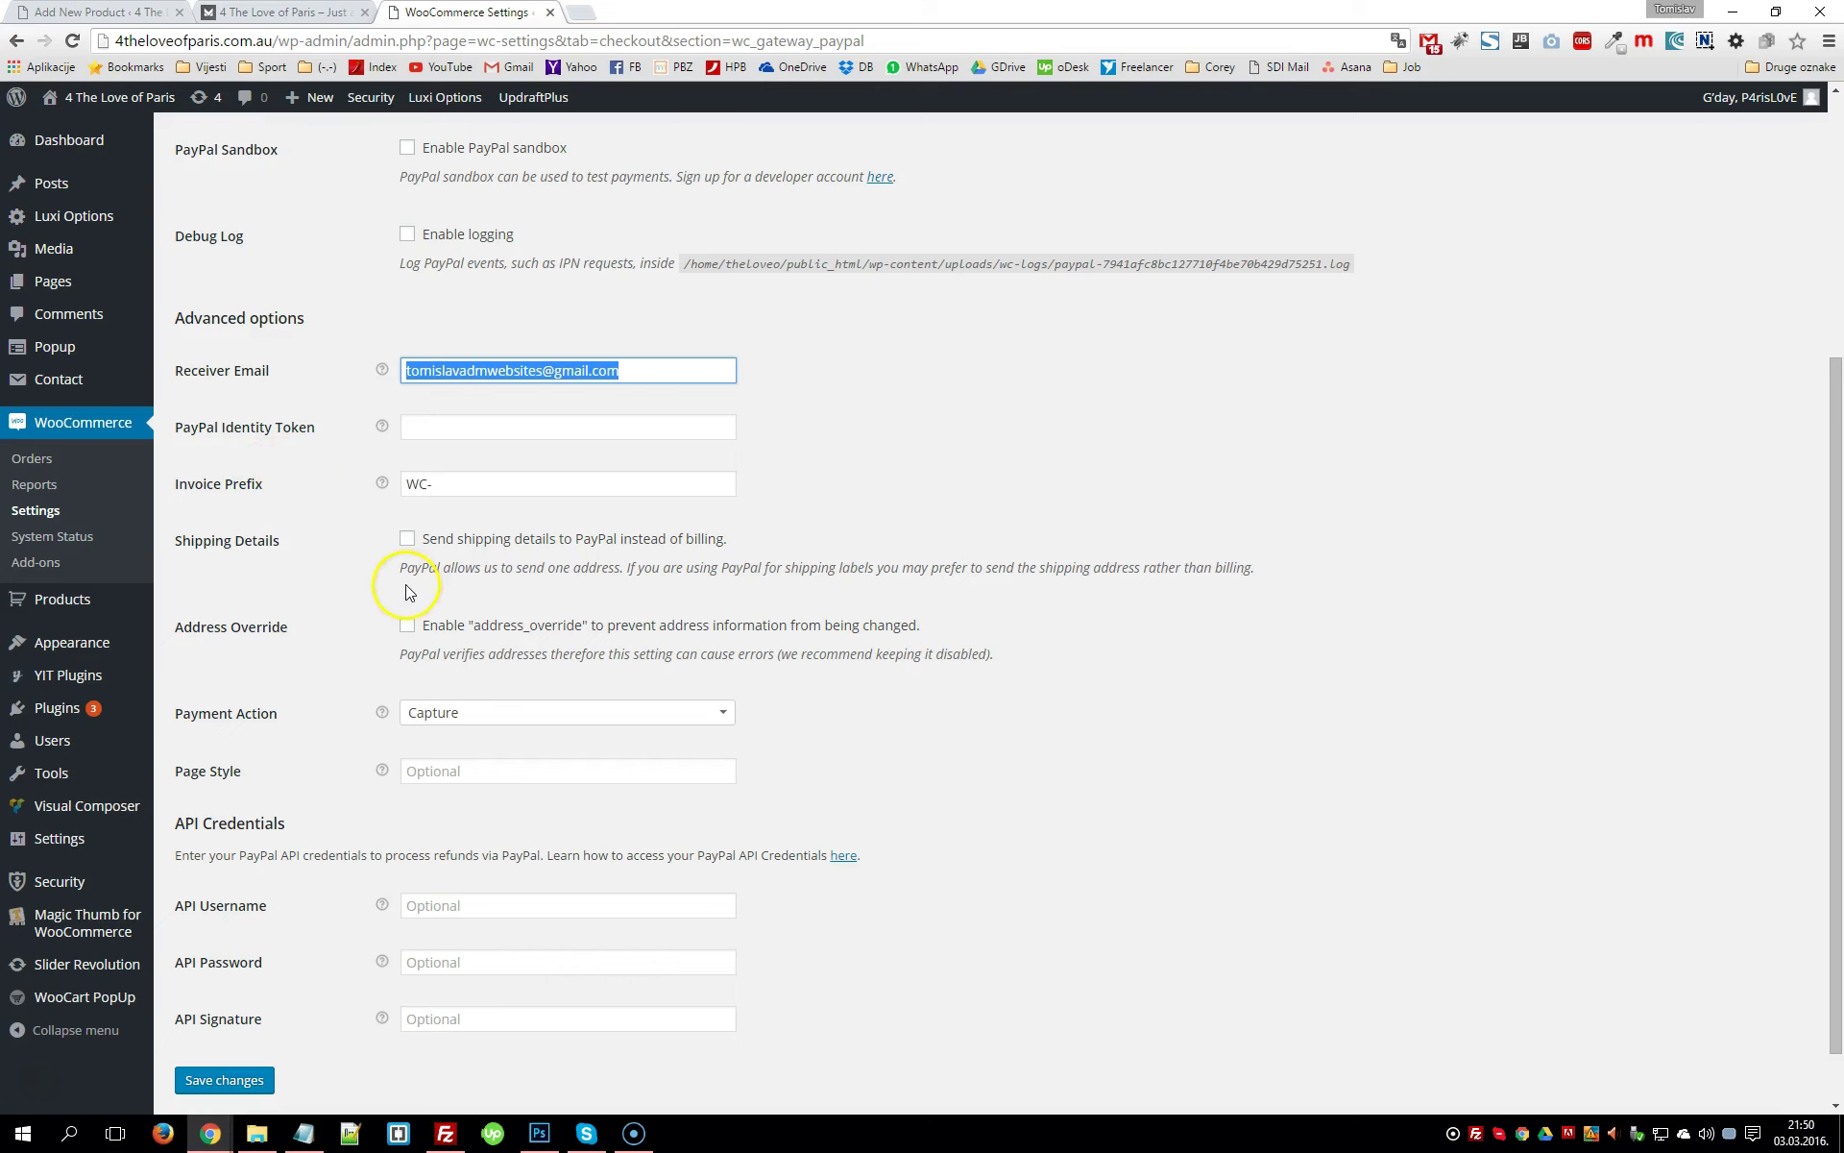
scroll(407, 592, down, 1)
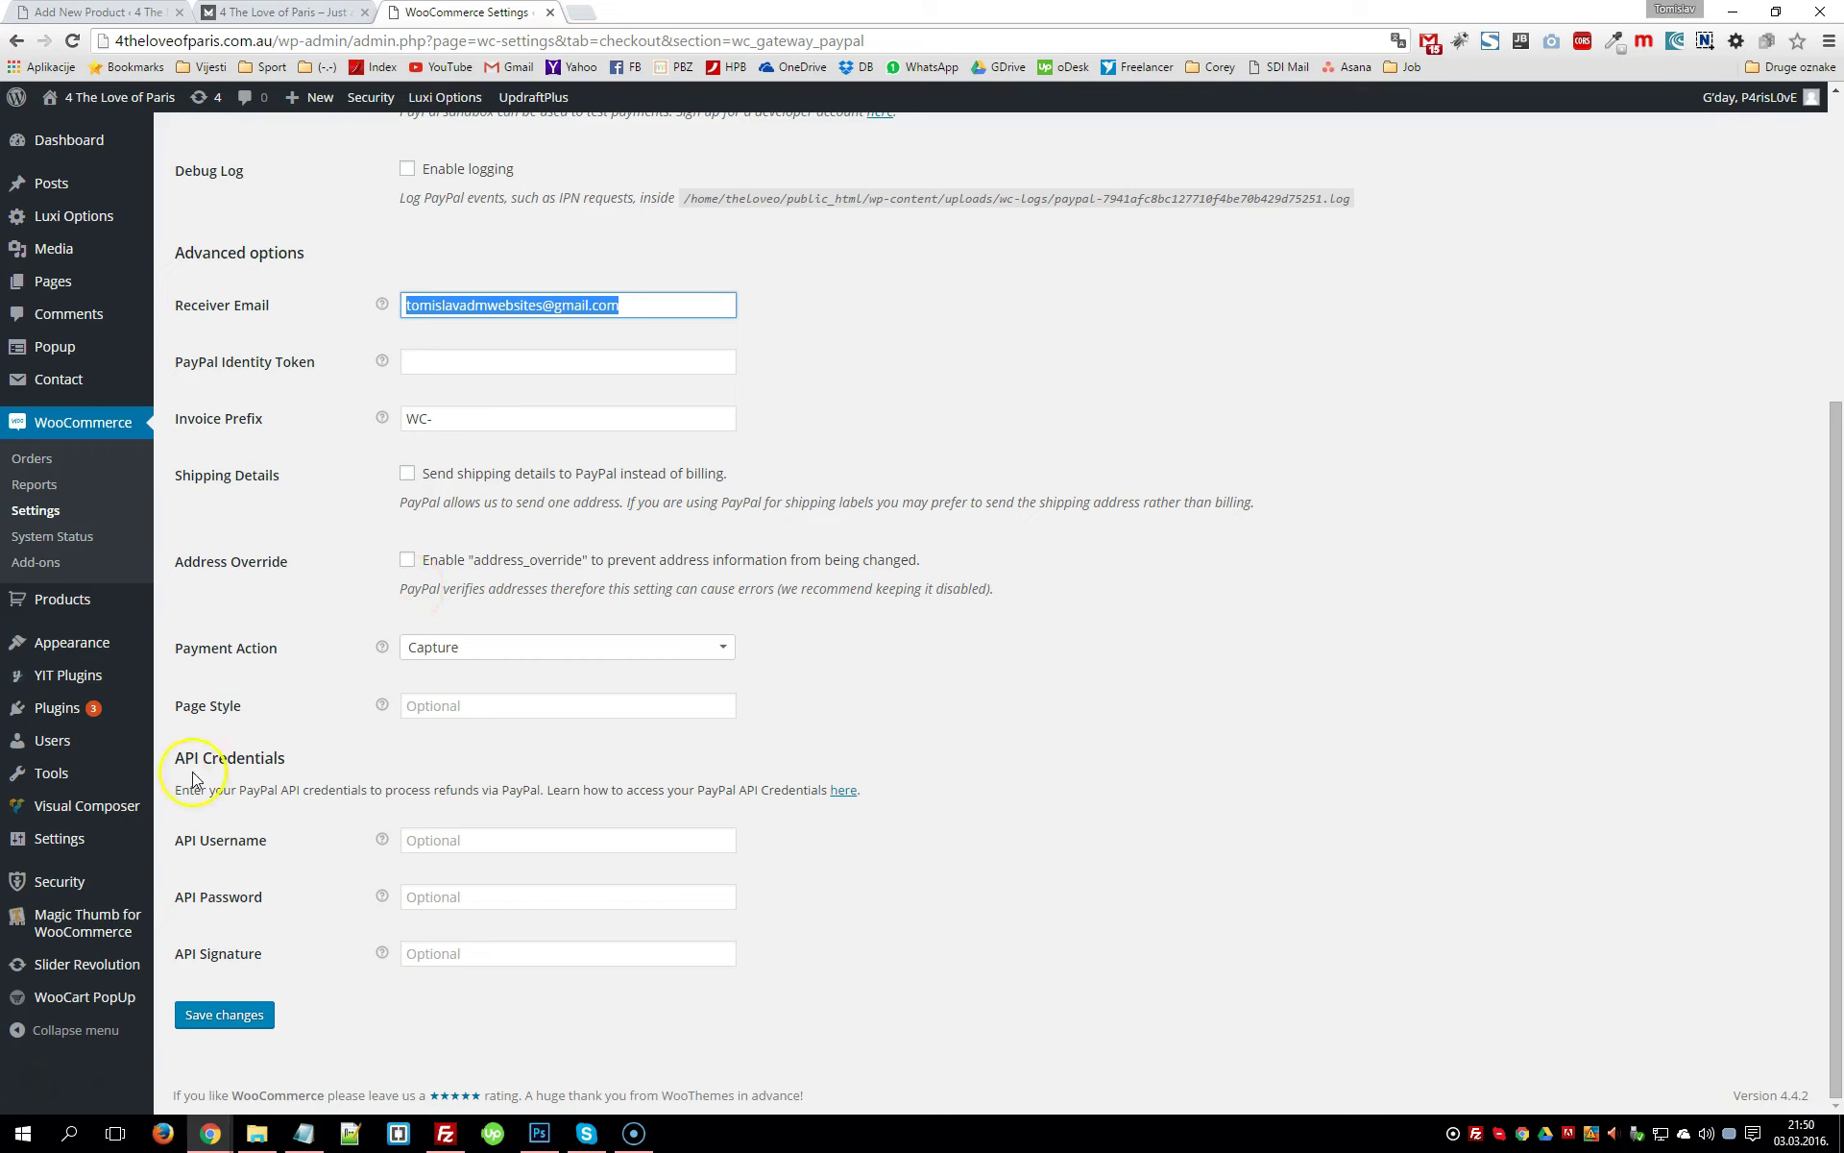
drag(184, 757, 800, 792)
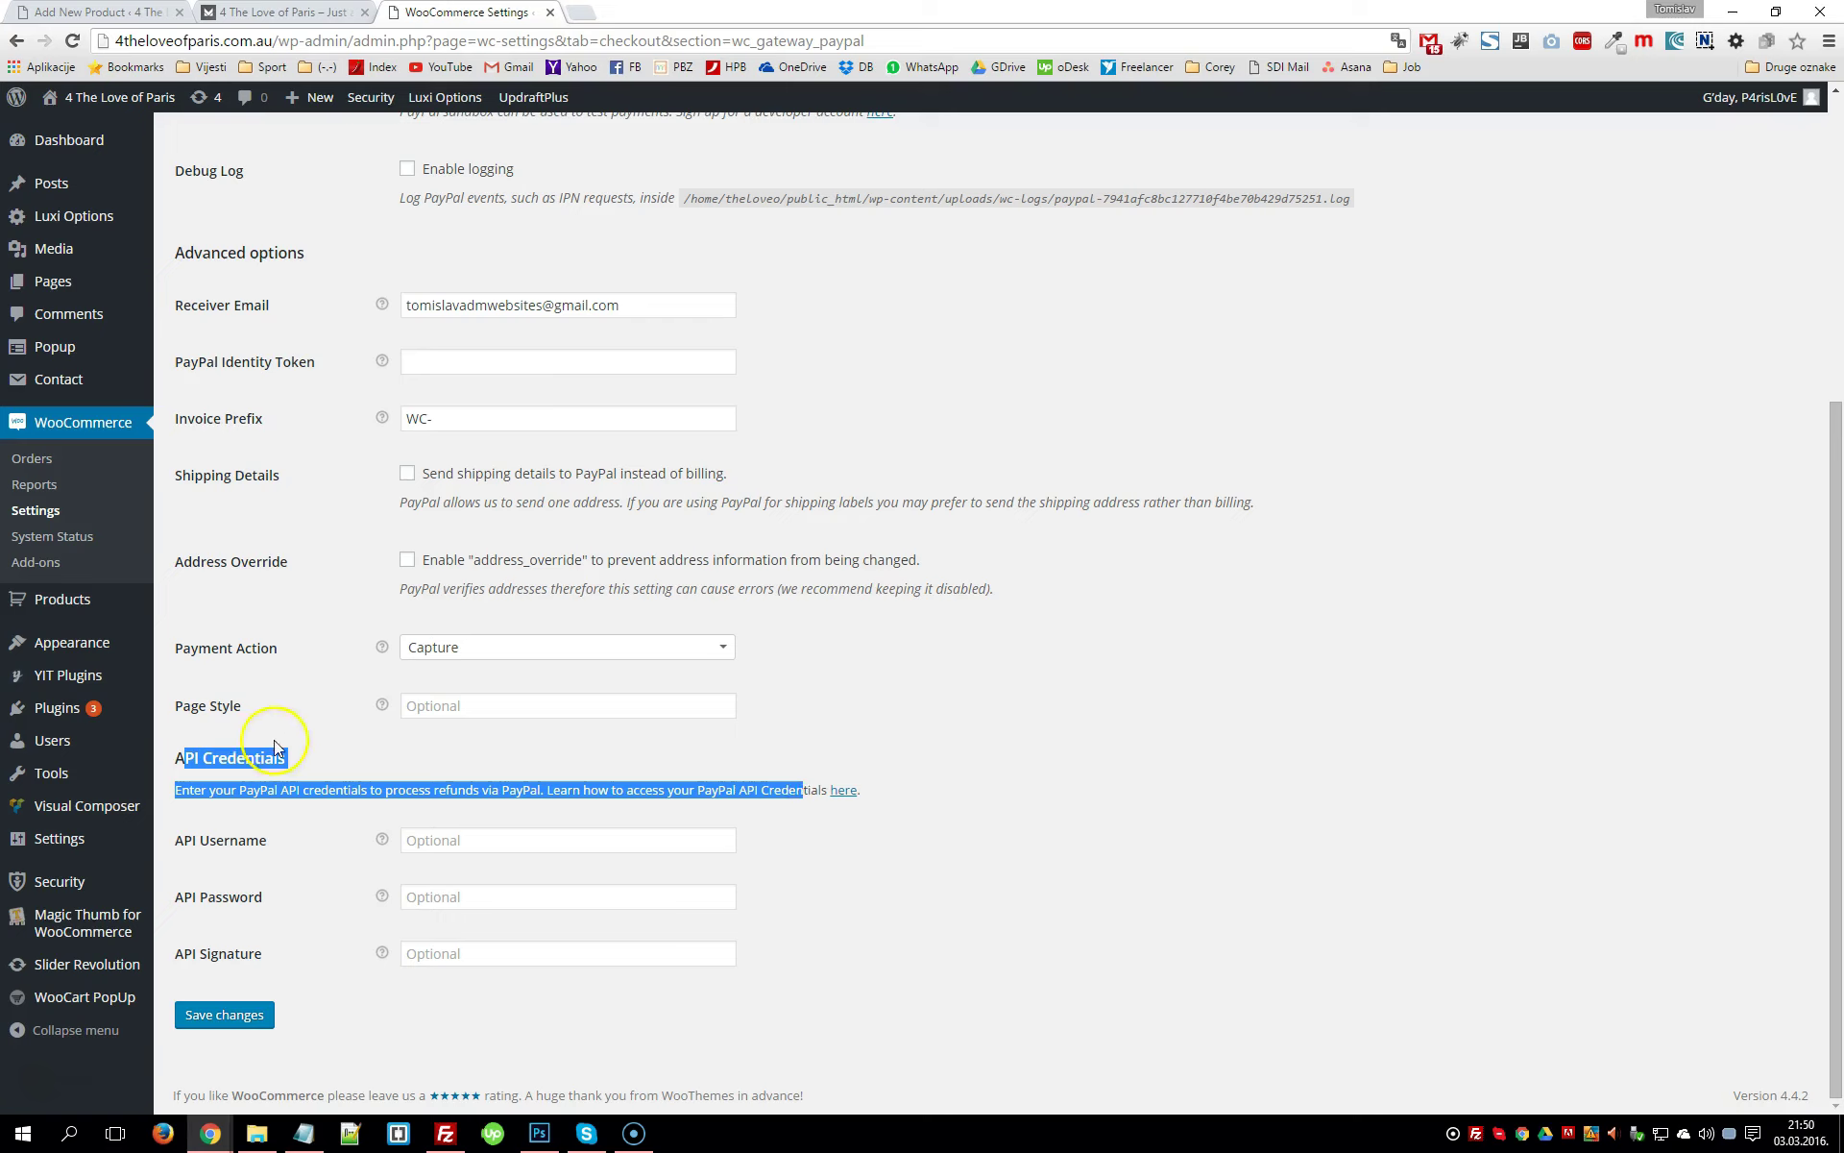
click(226, 781)
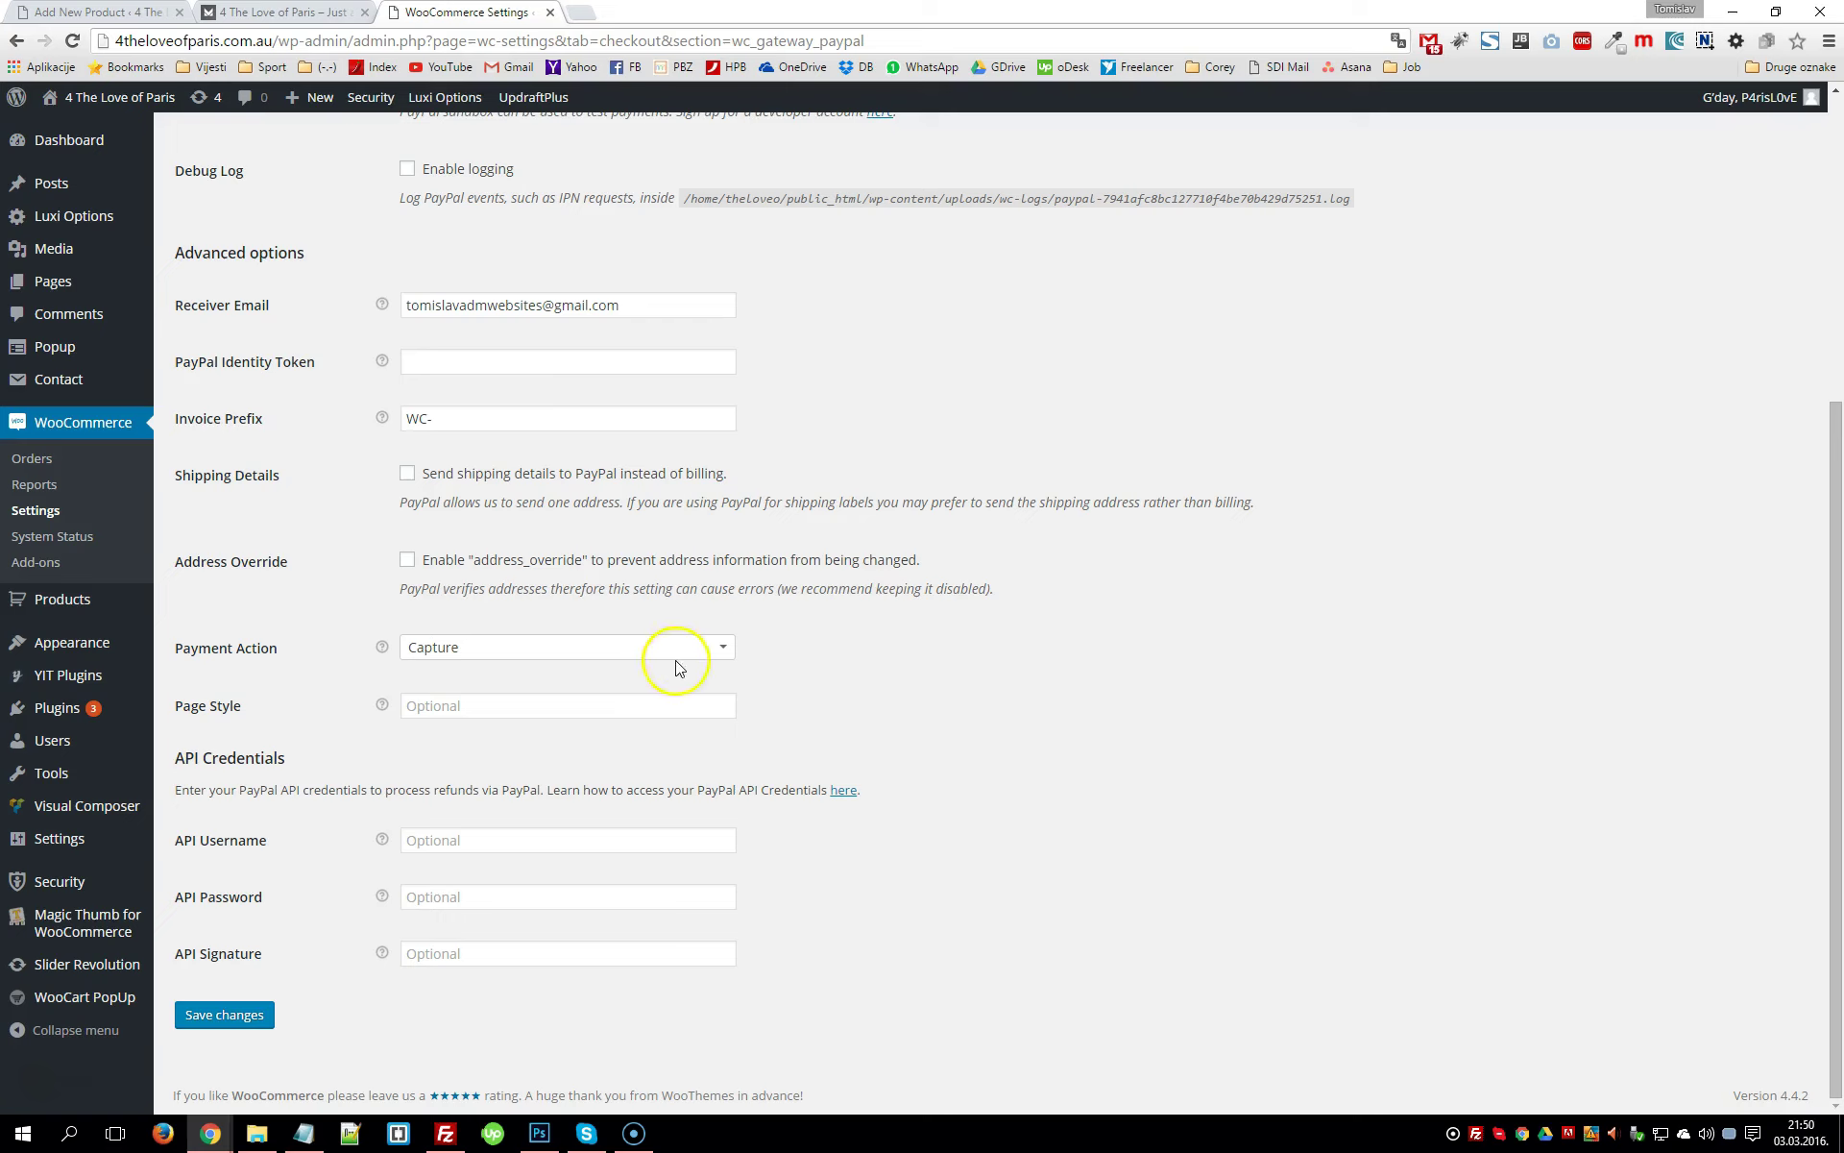
scroll(1022, 786, up, 5)
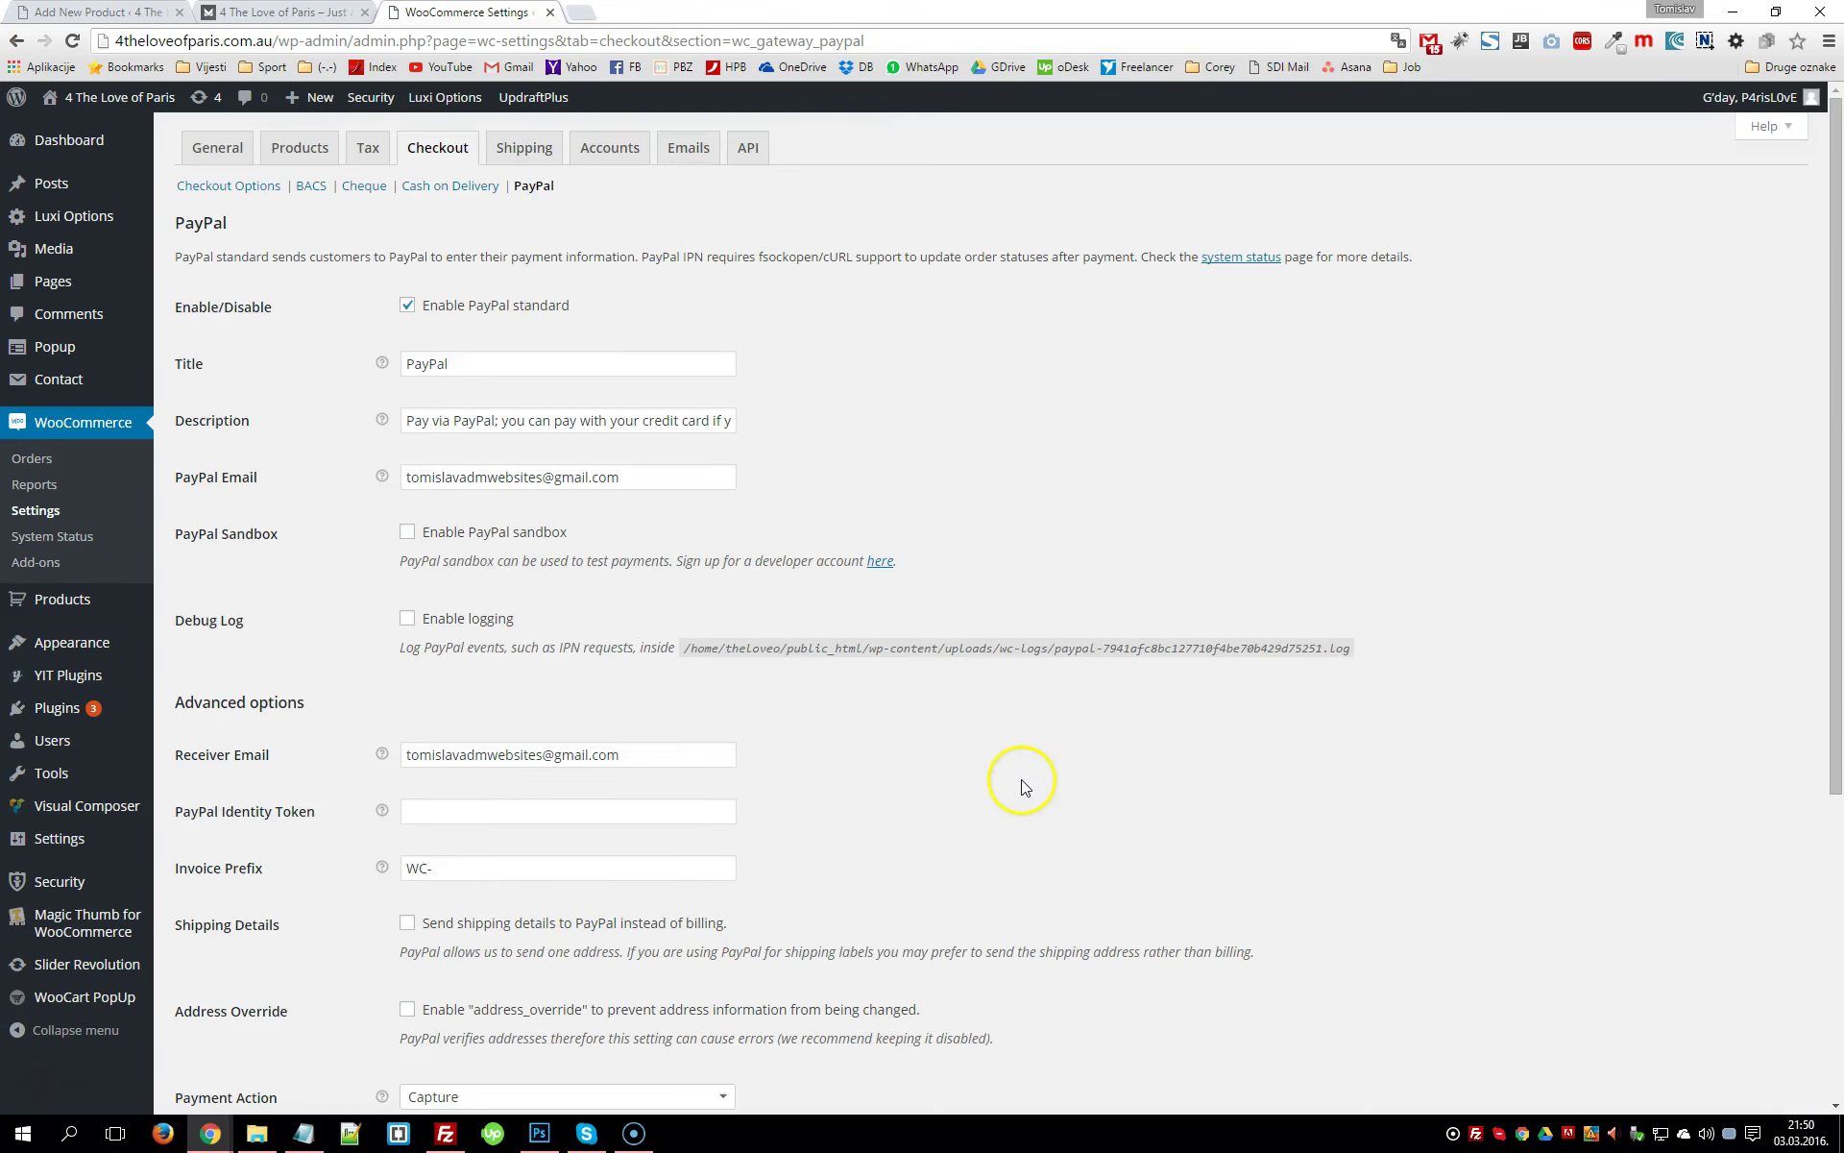
scroll(1013, 775, down, 5)
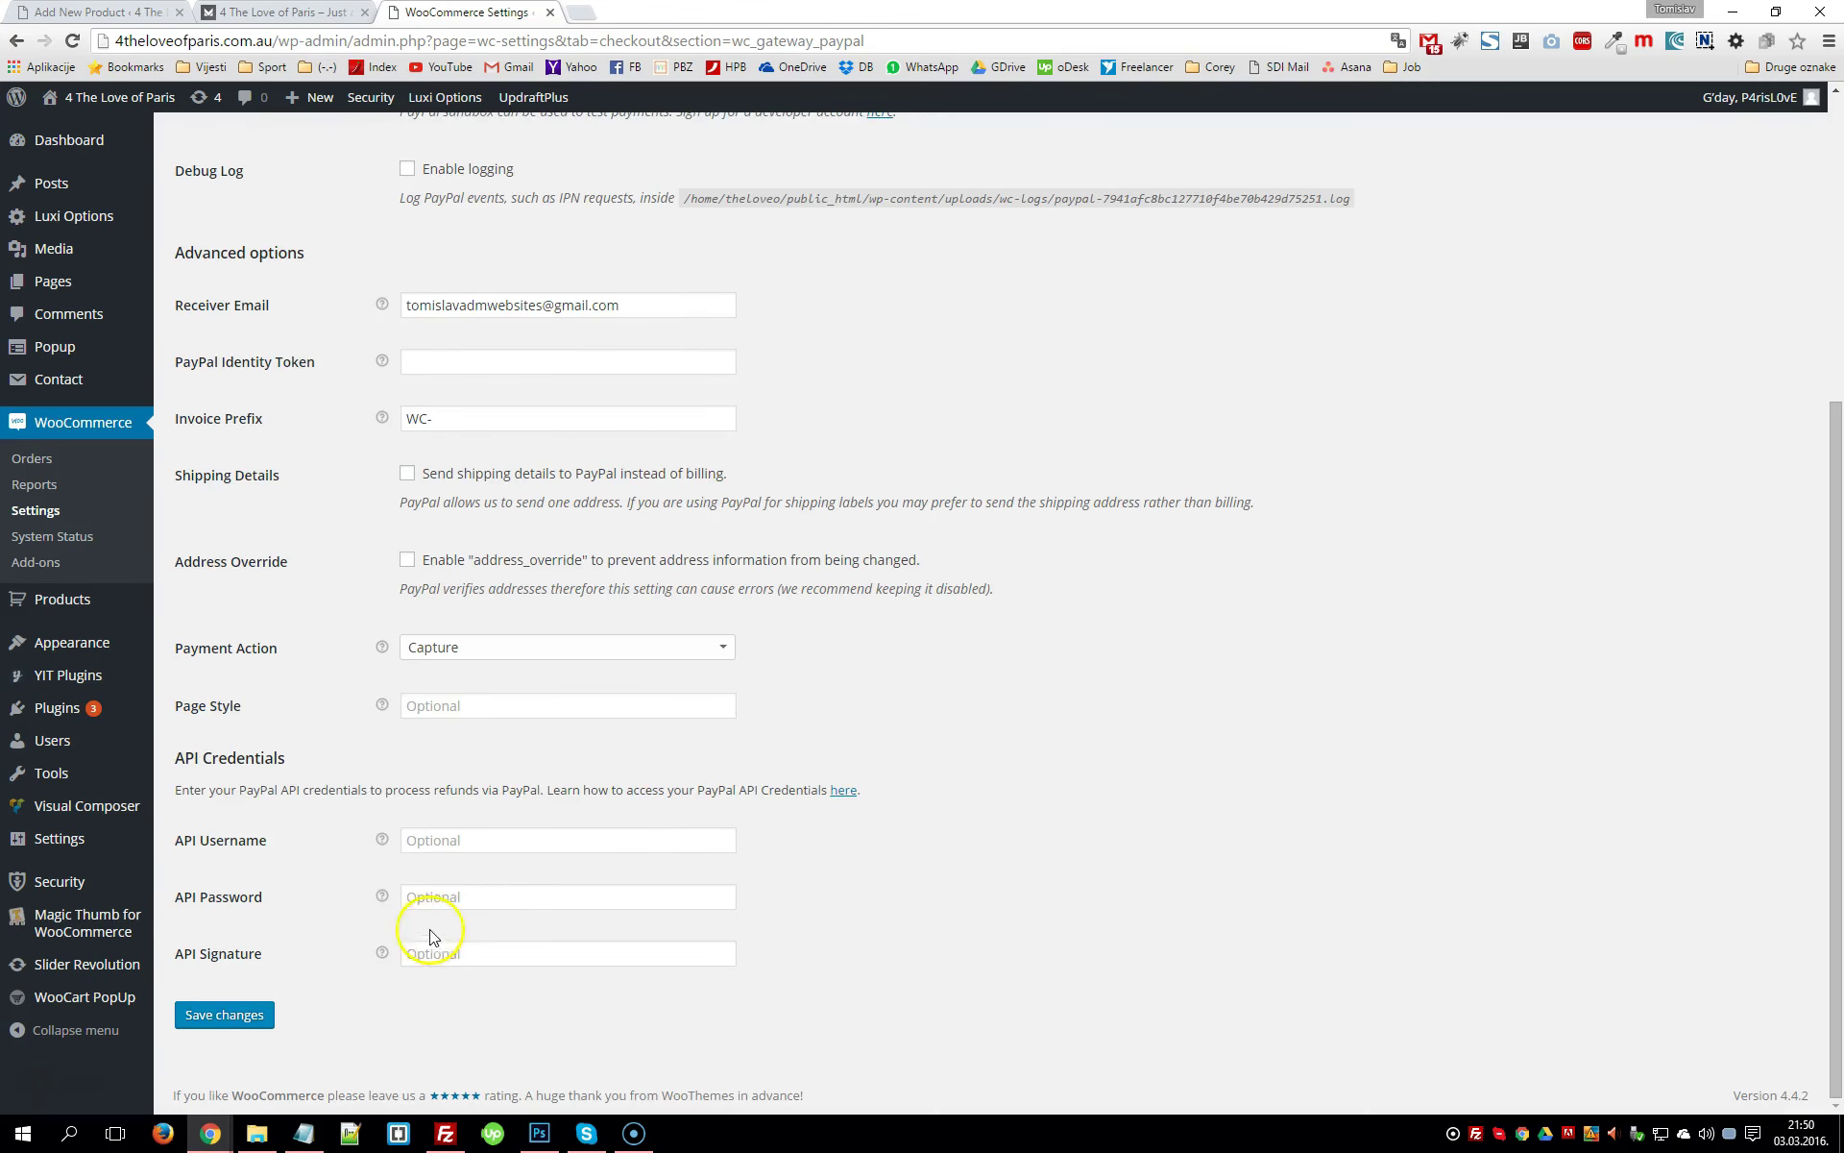
scroll(428, 894, up, 5)
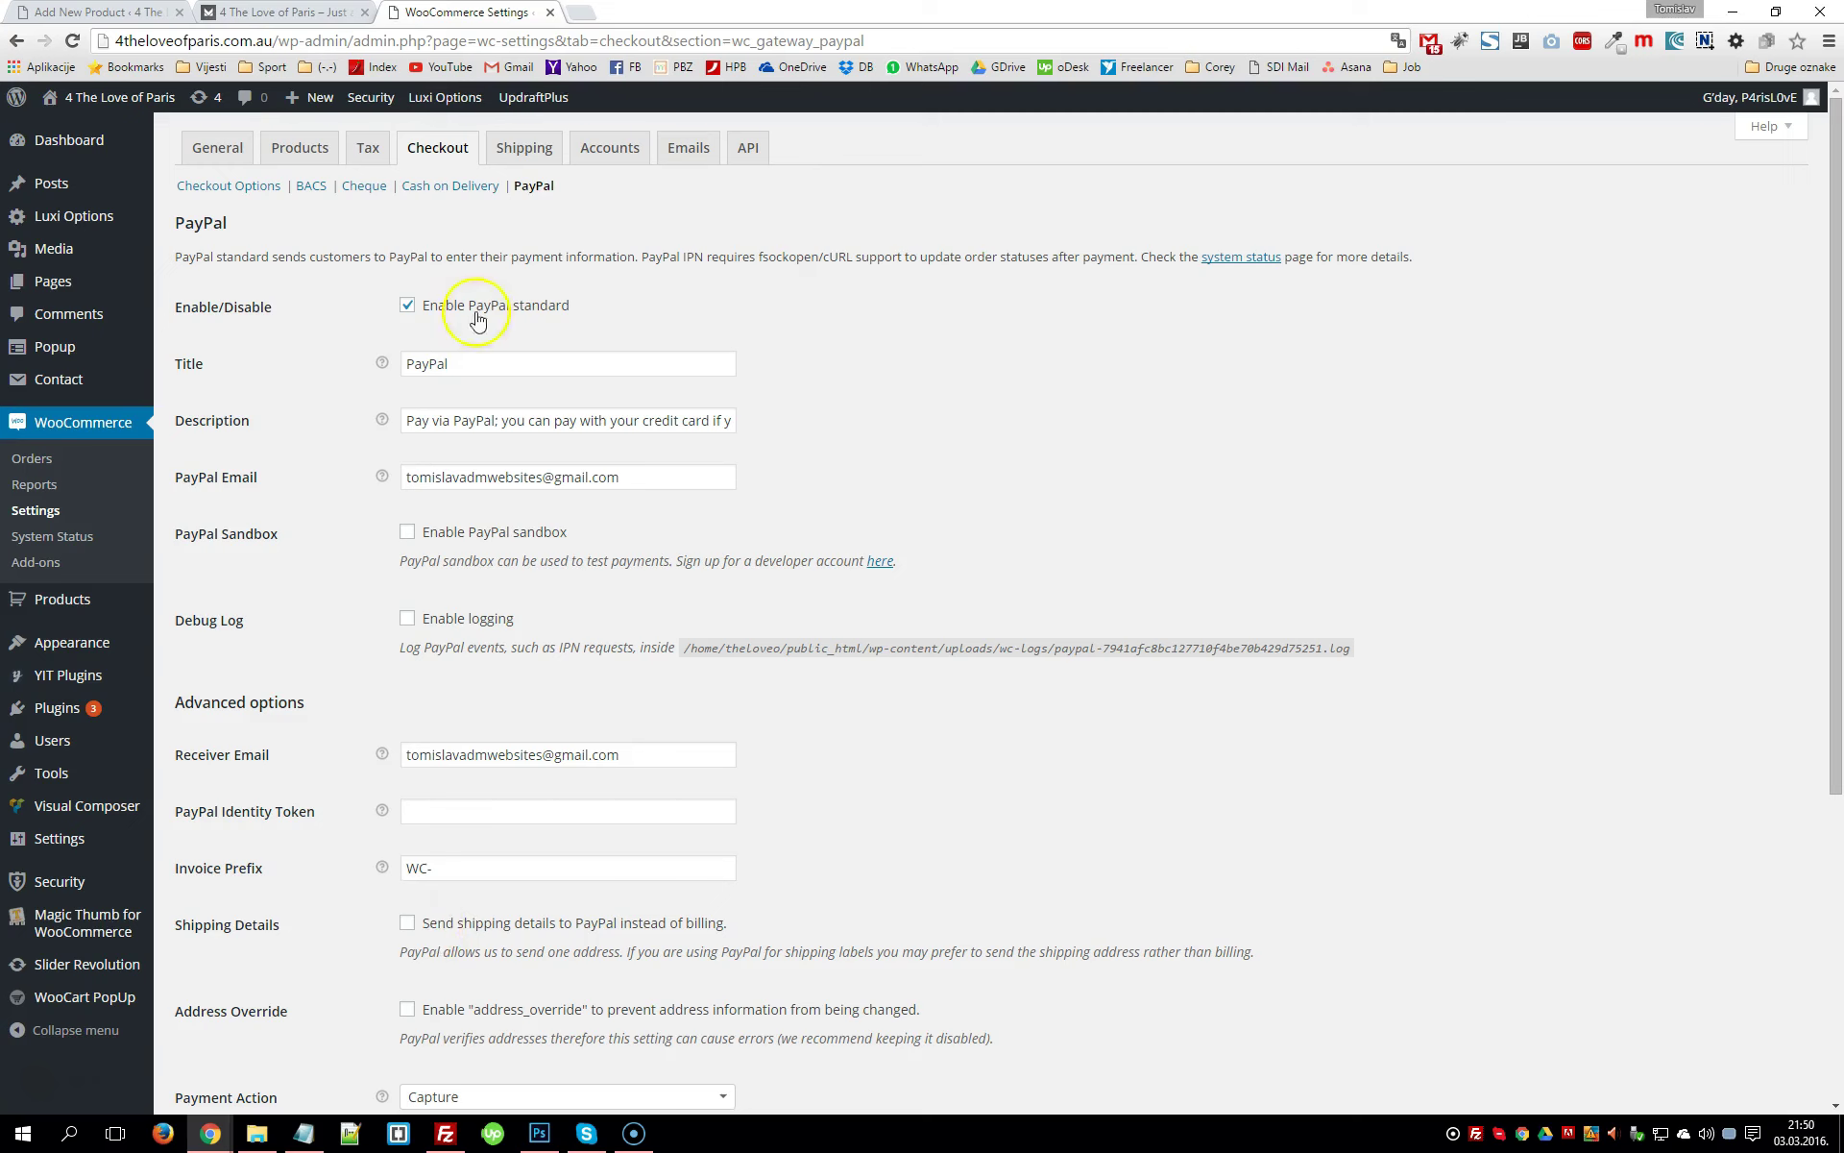
Leave the PayPal page without saving and review the Shipping options, including the list of shipping methods and which are enabled
click(524, 163)
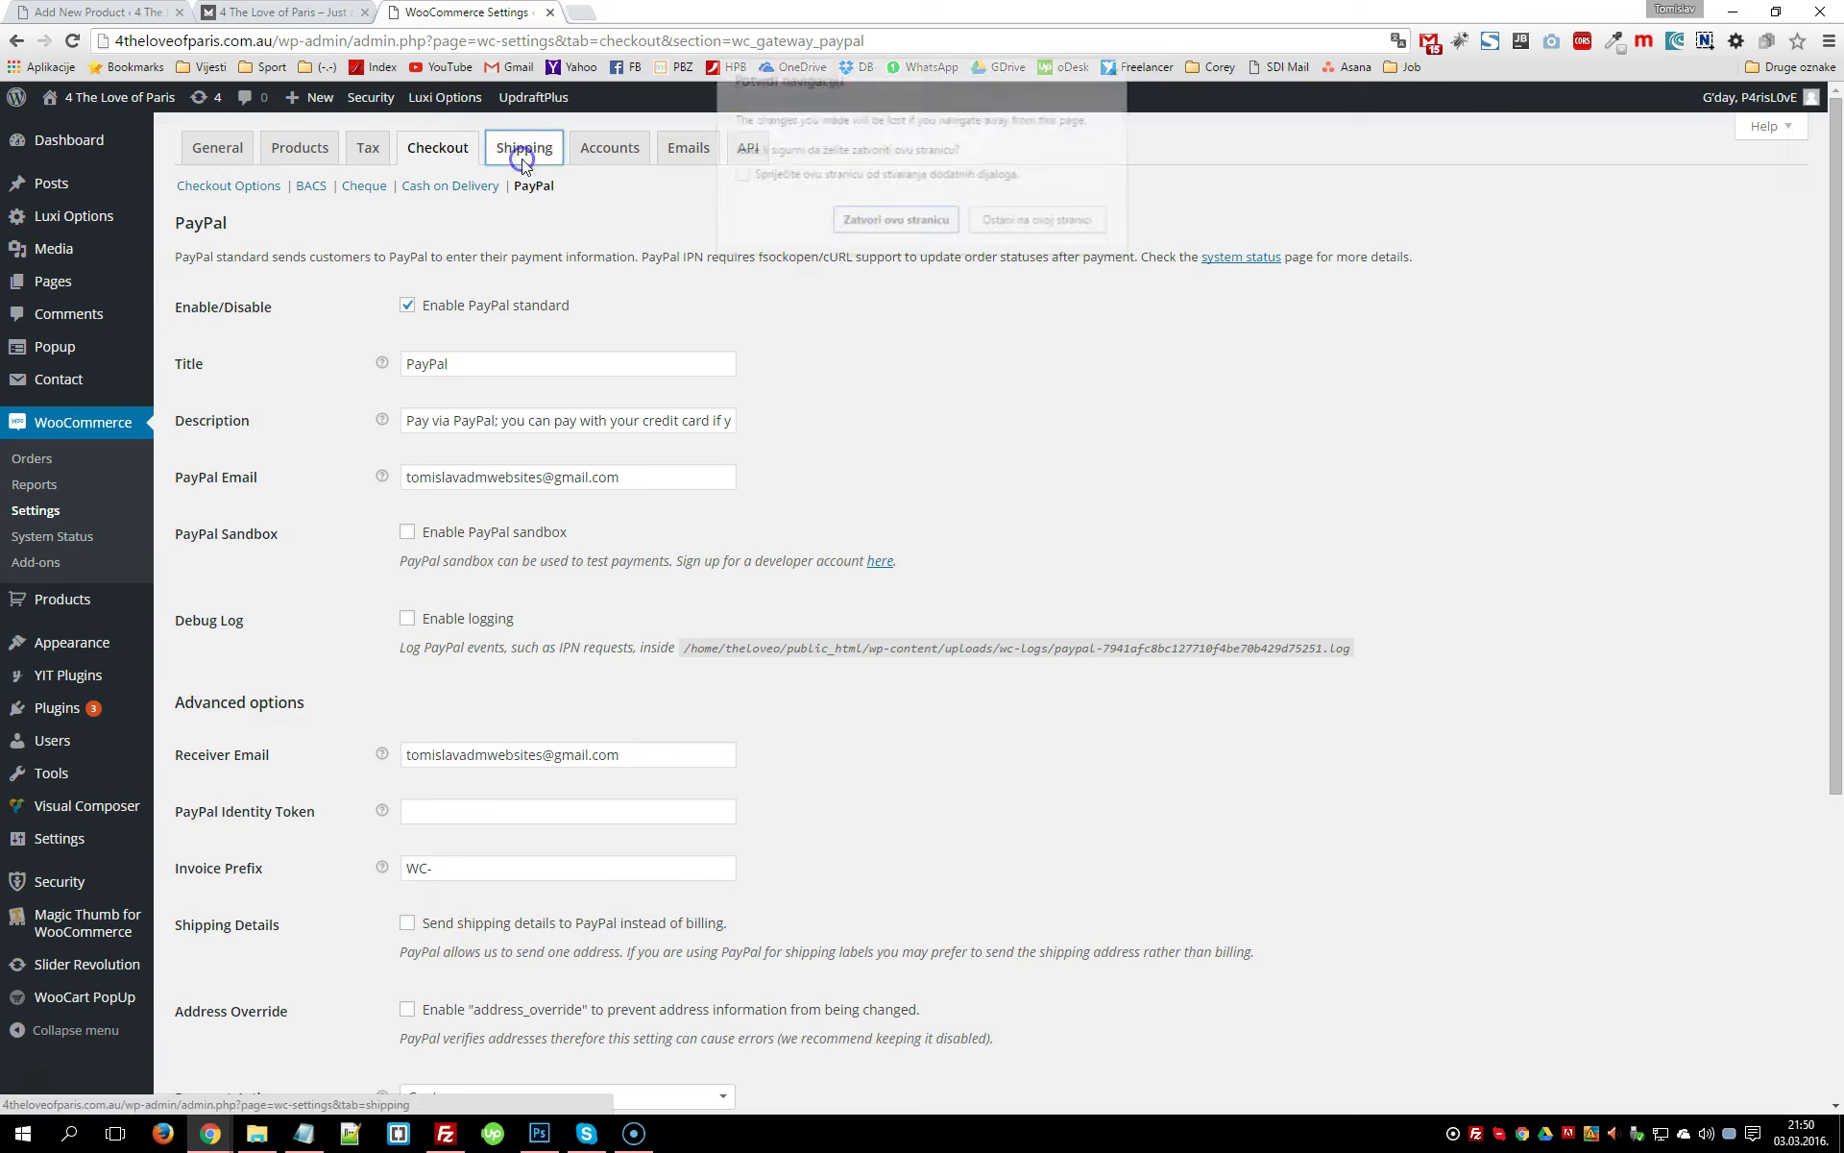
click(876, 223)
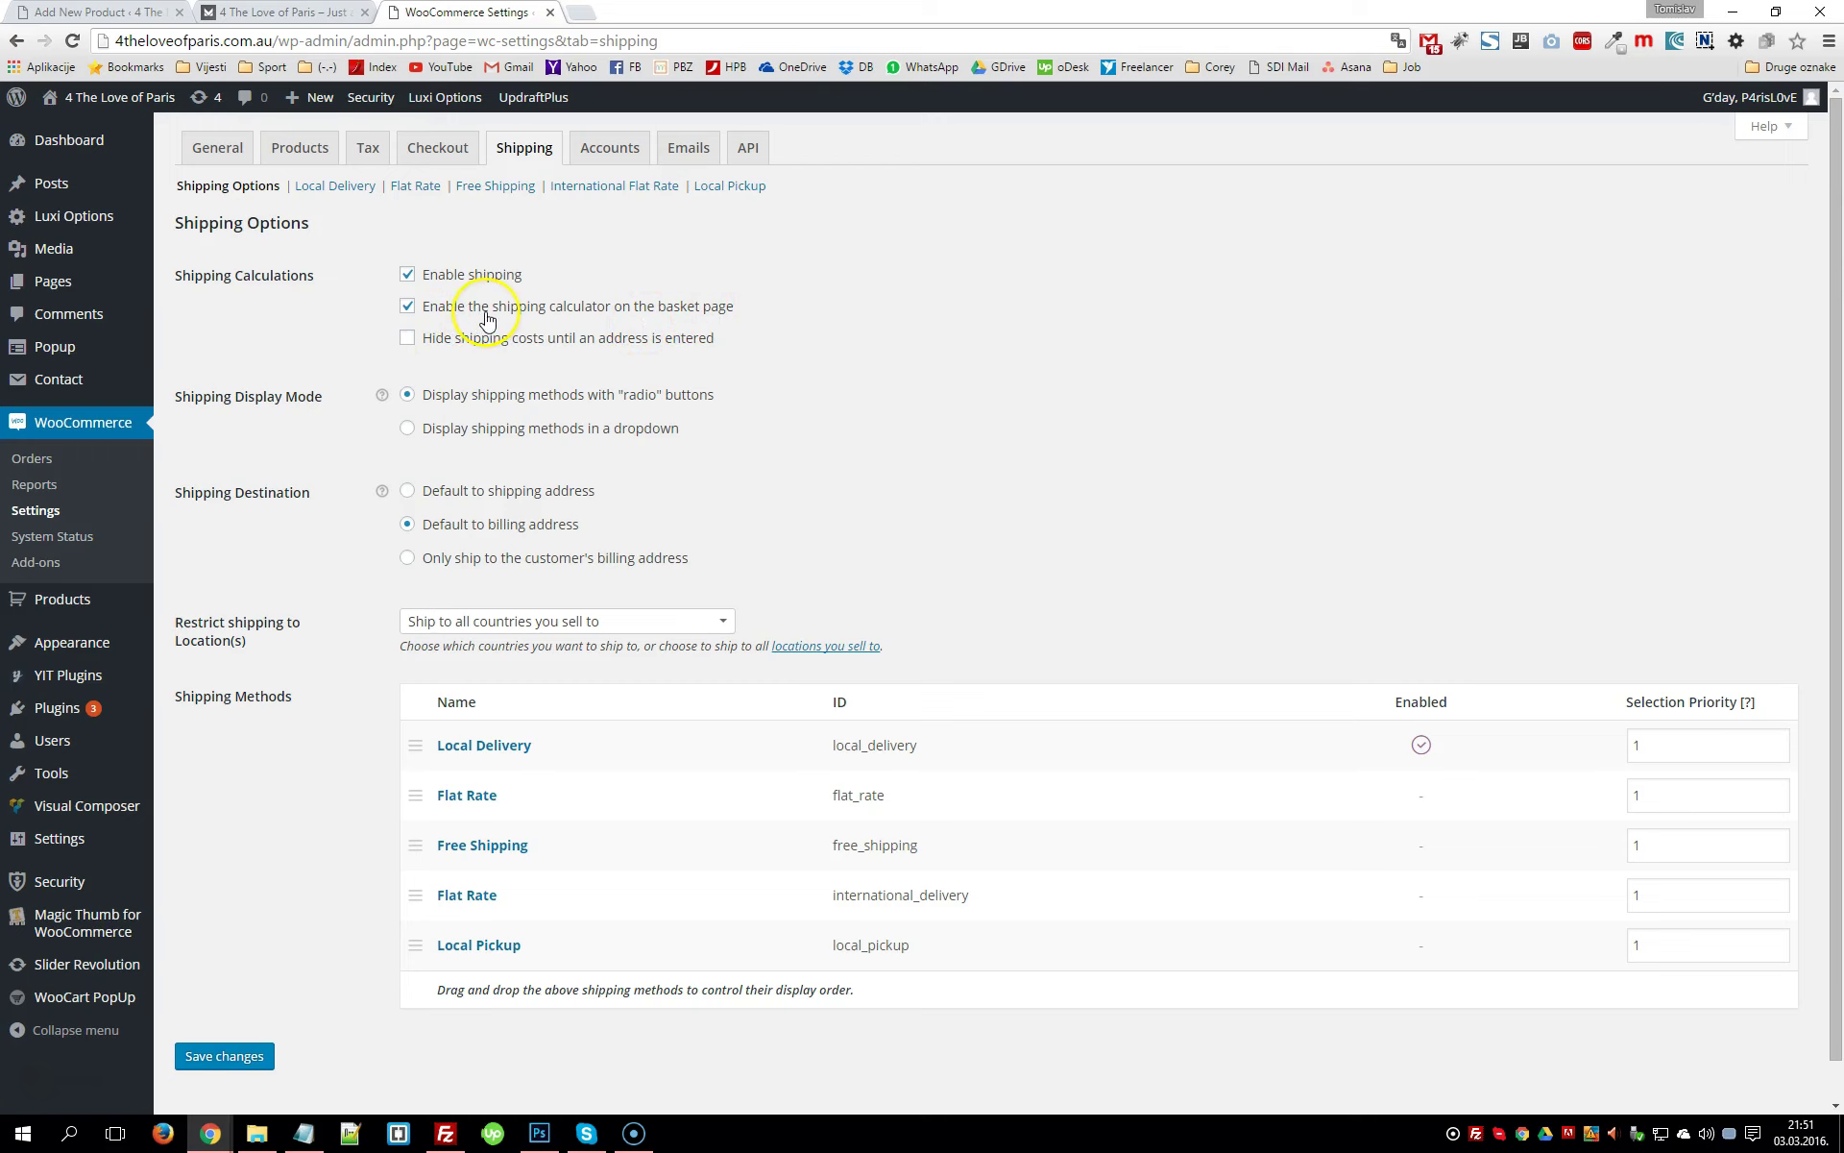
scroll(489, 319, down, 1)
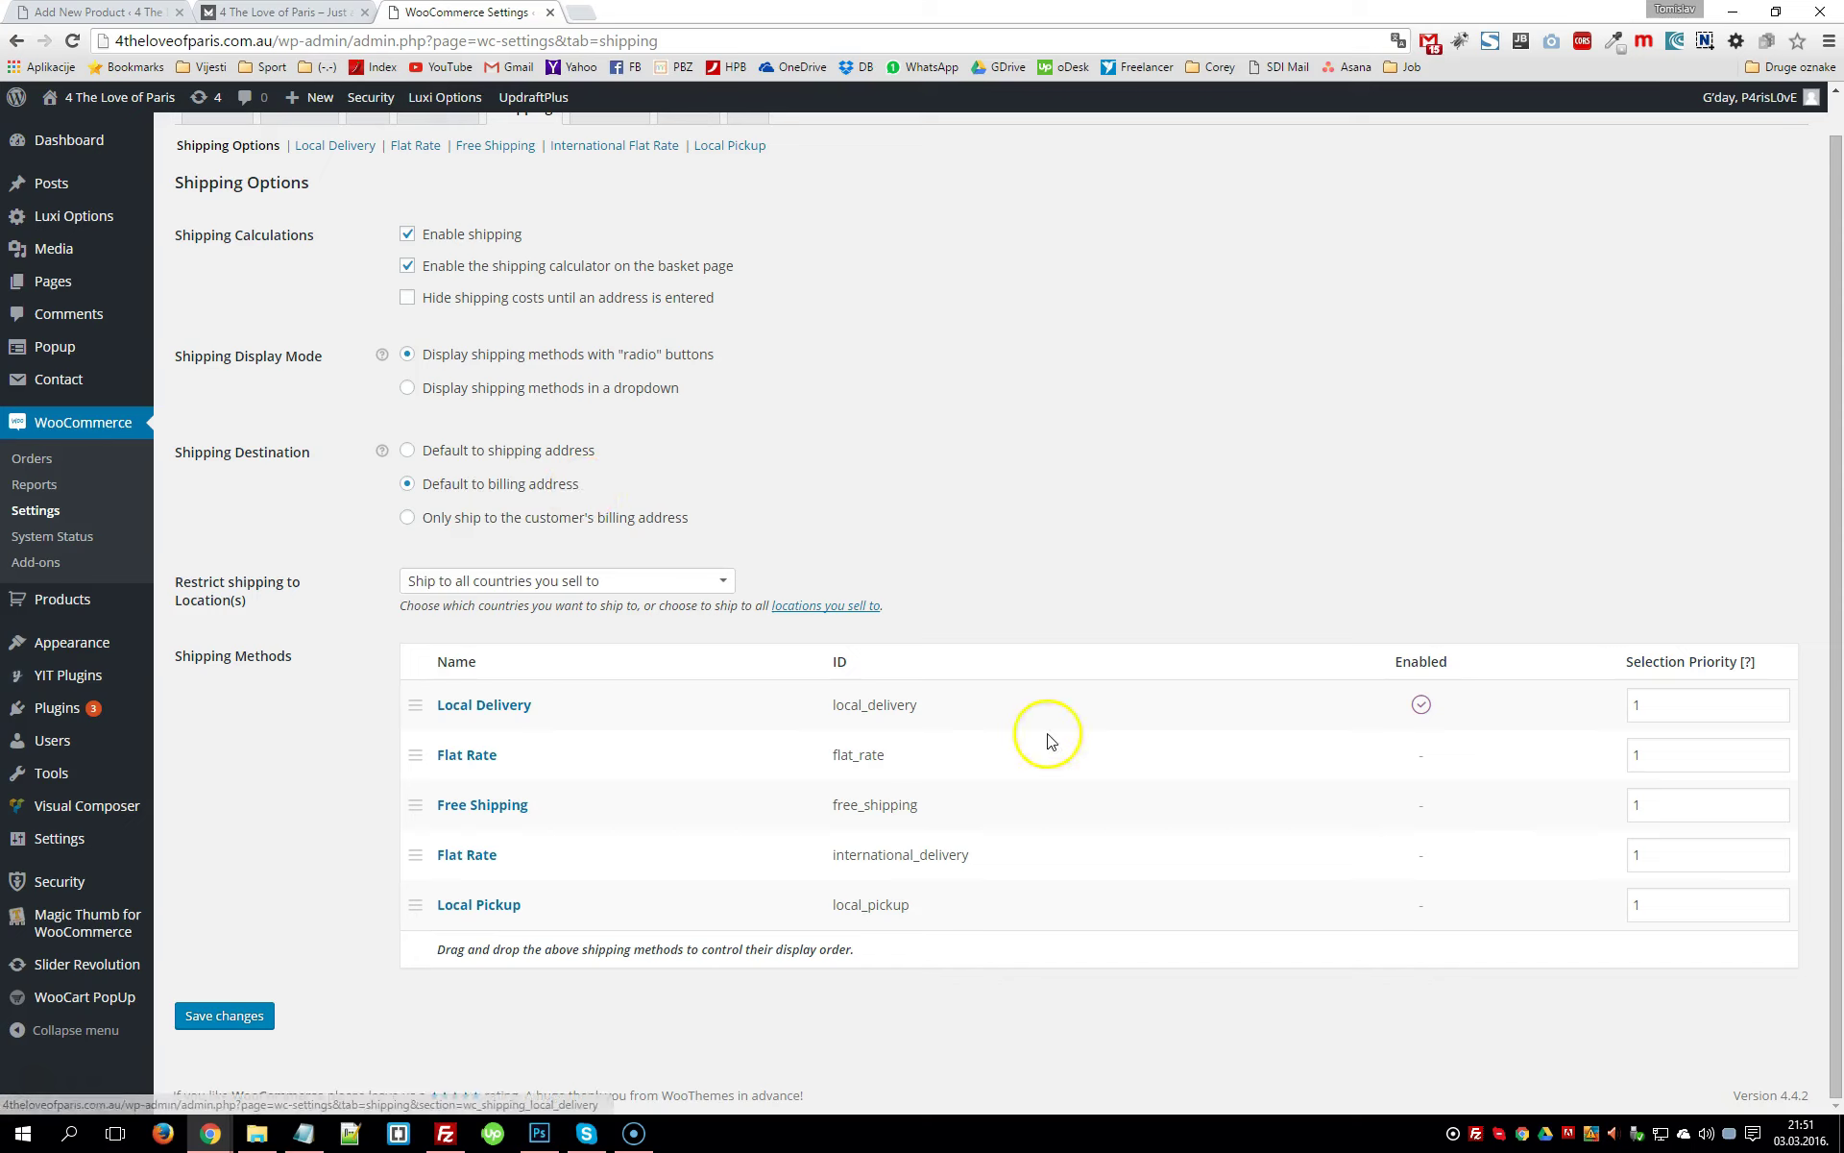
drag(845, 705, 955, 707)
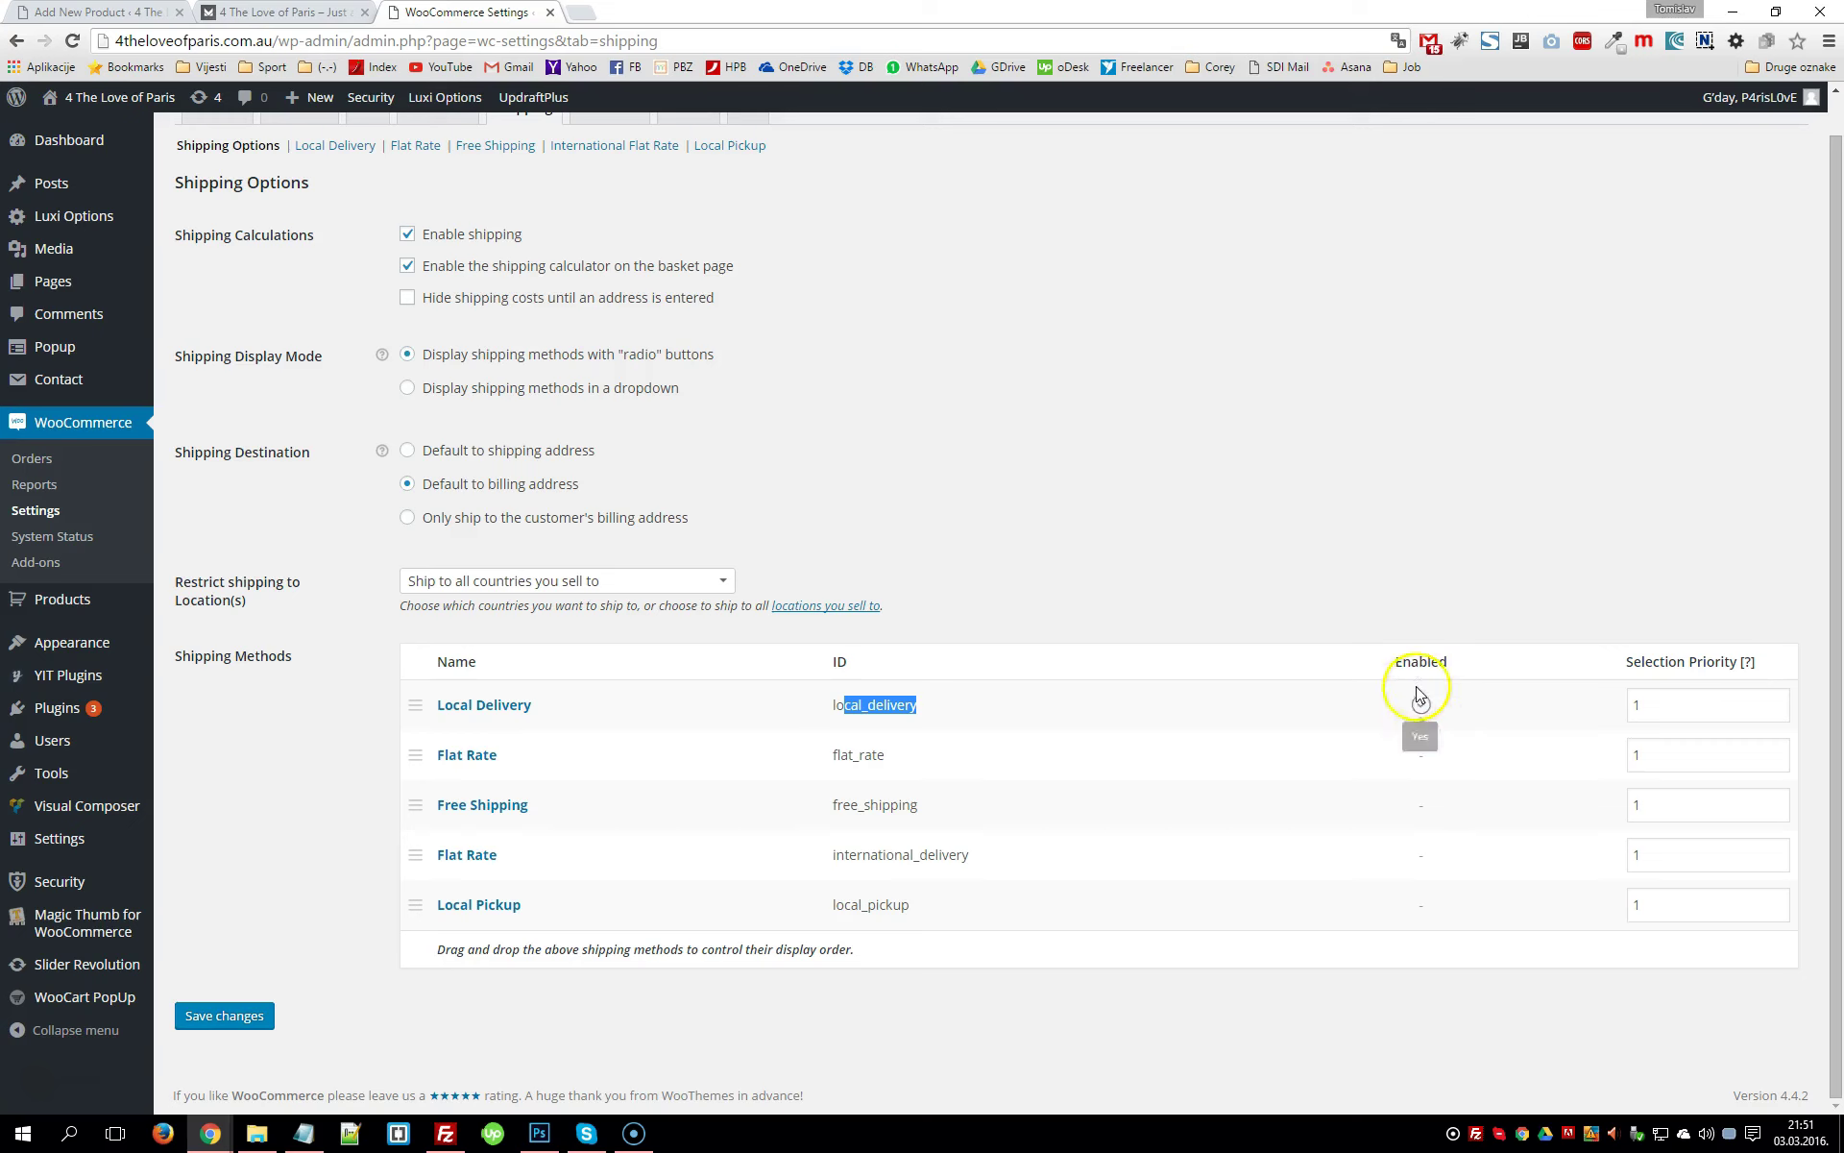
scroll(1420, 730, up, 1)
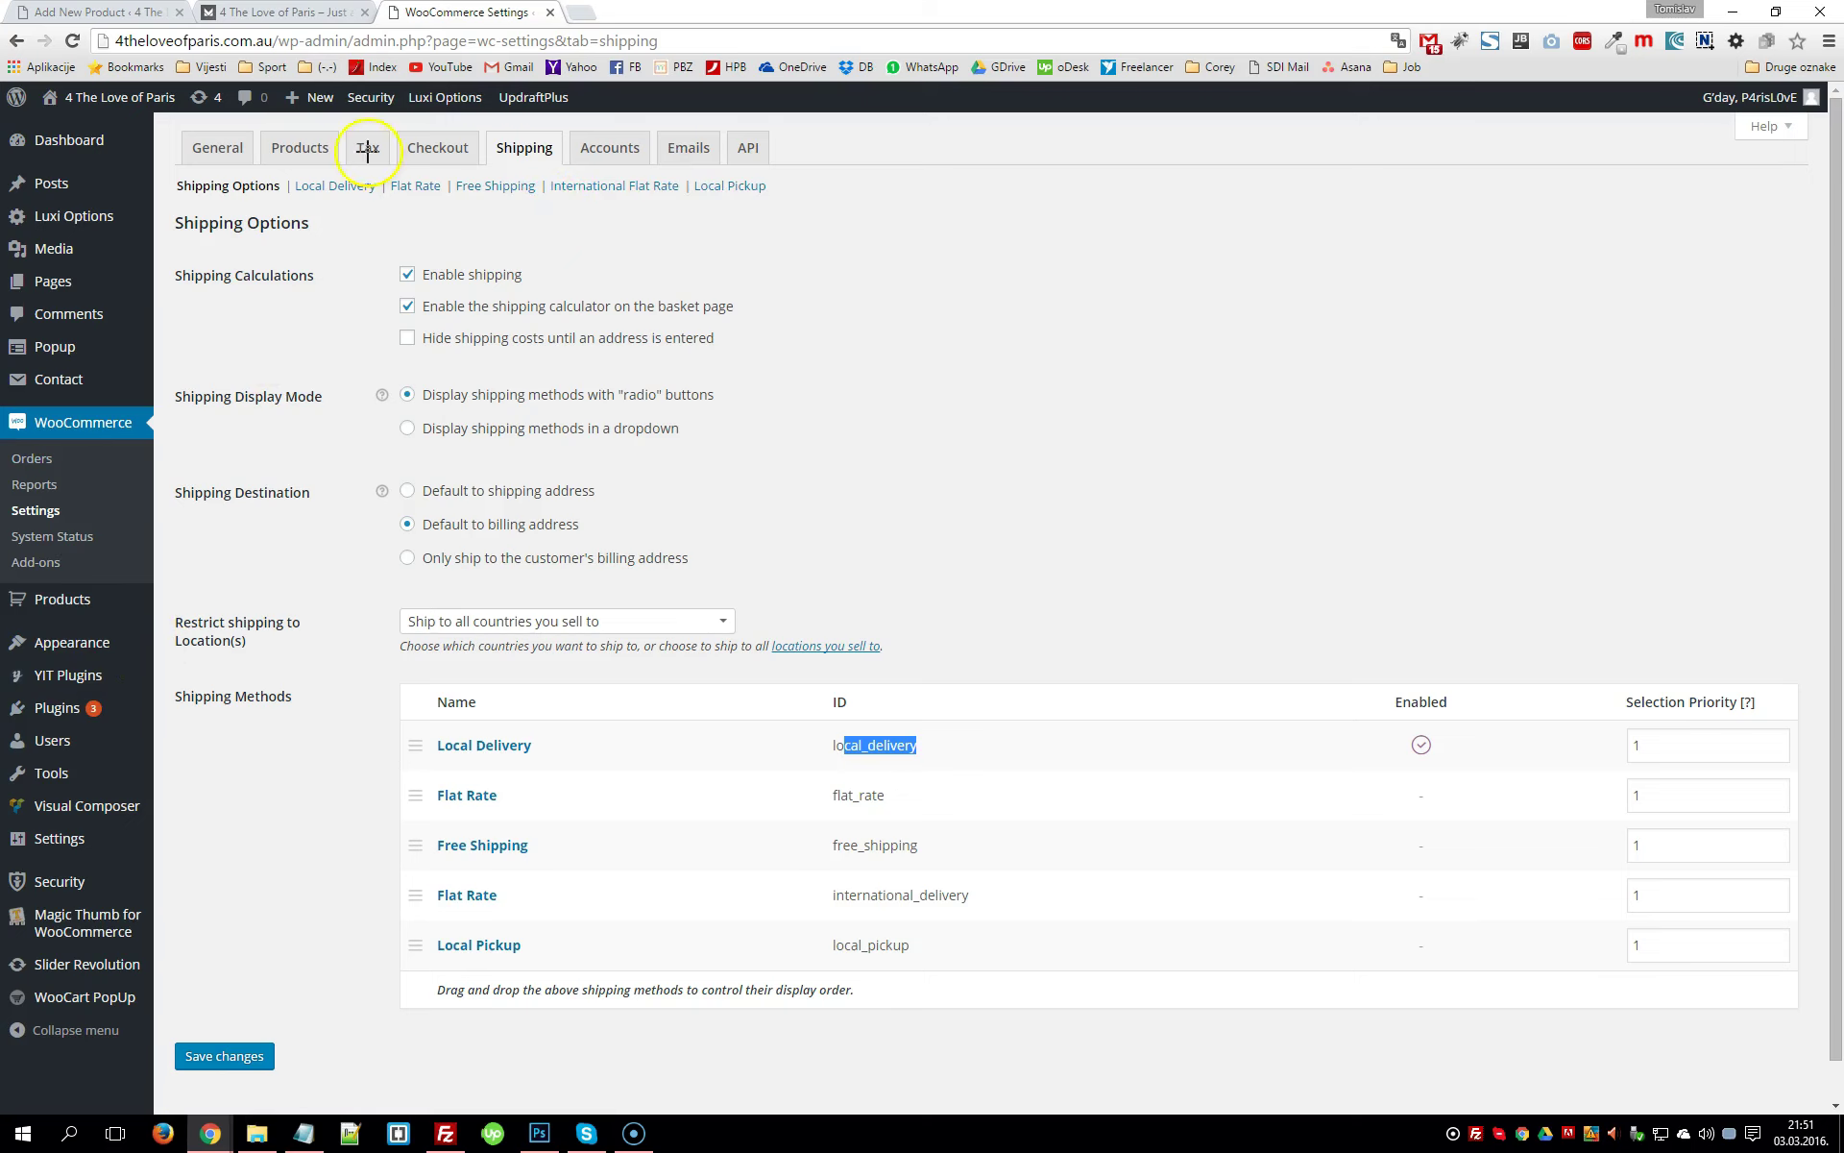
mouse_move(251, 174)
mouse_down()
mouse_move(877, 202)
mouse_move(844, 218)
mouse_up()
Open the Local Delivery settings and review the title, delivery fee, allowed post codes and Method availability choices without changing them
click(359, 195)
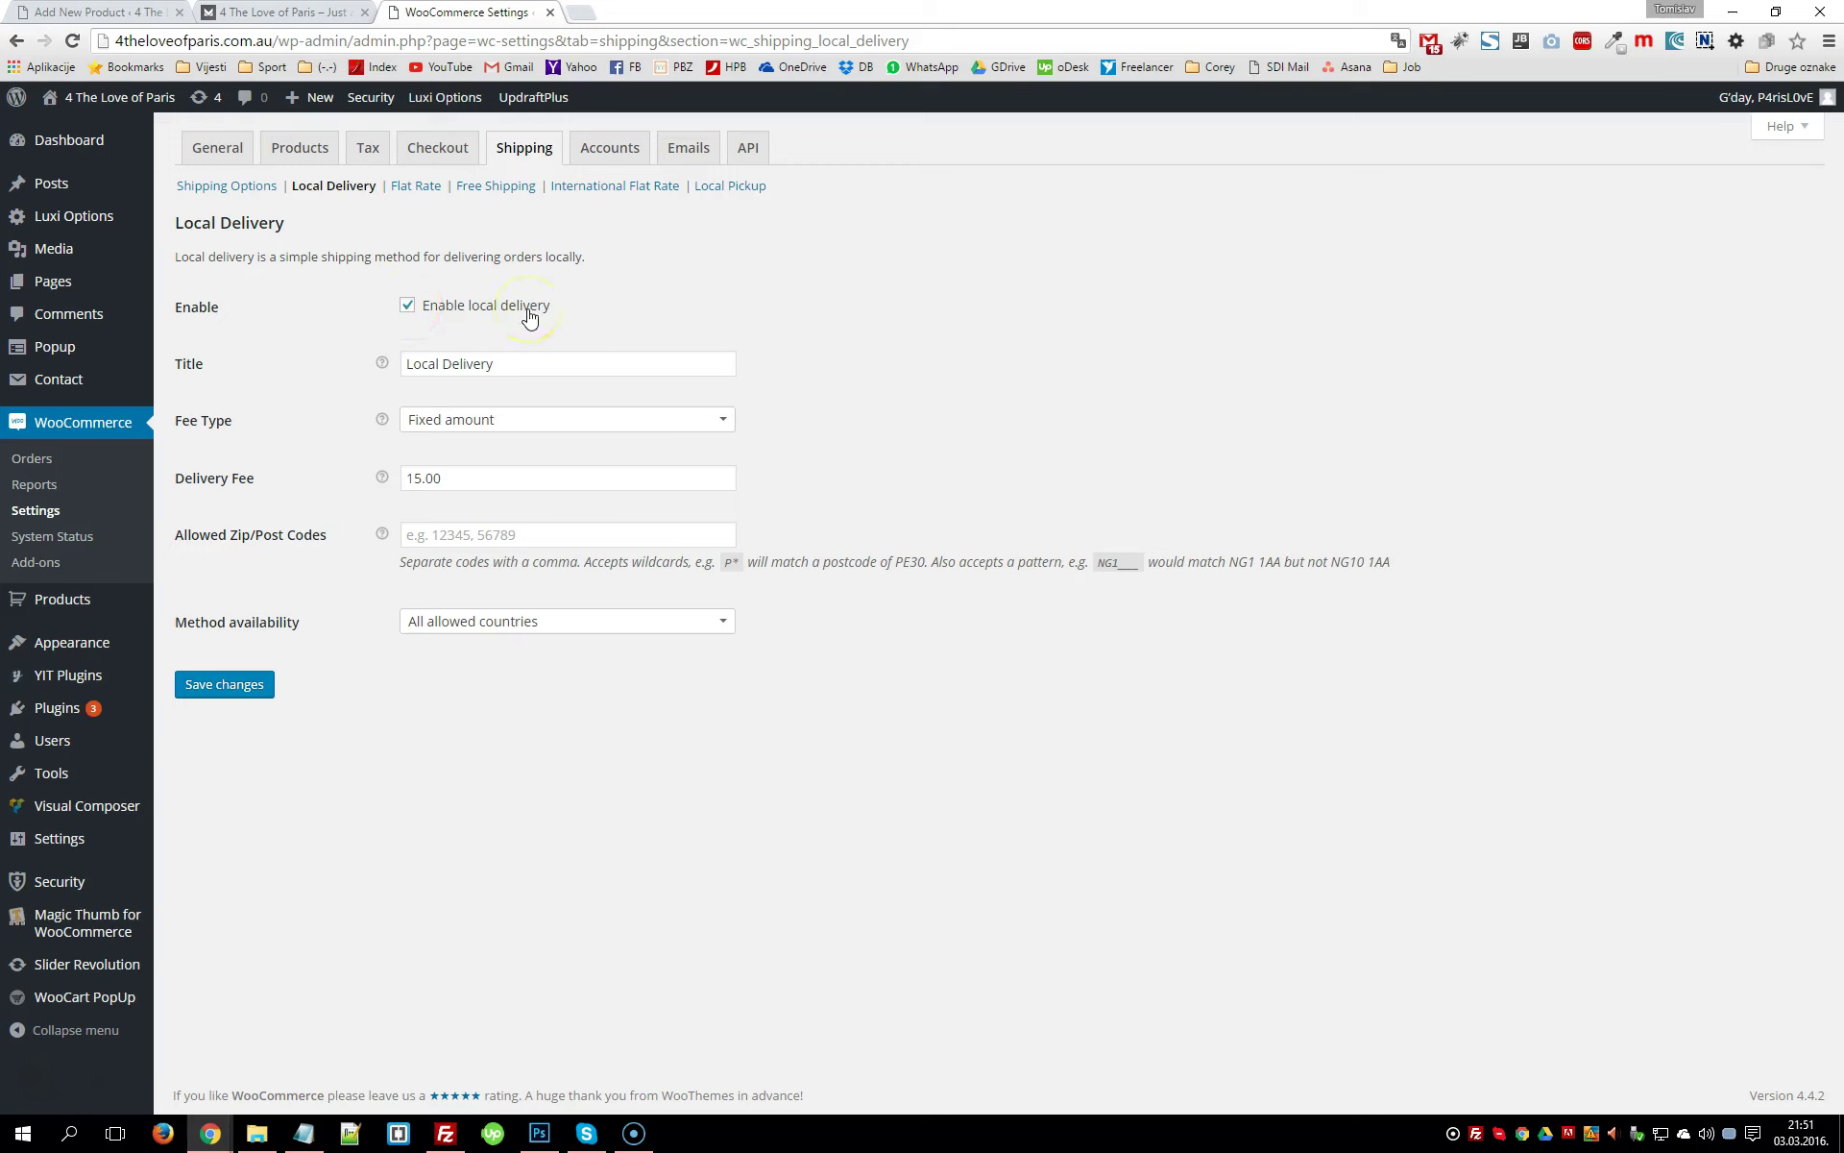
double_click(443, 369)
drag(577, 366, 353, 368)
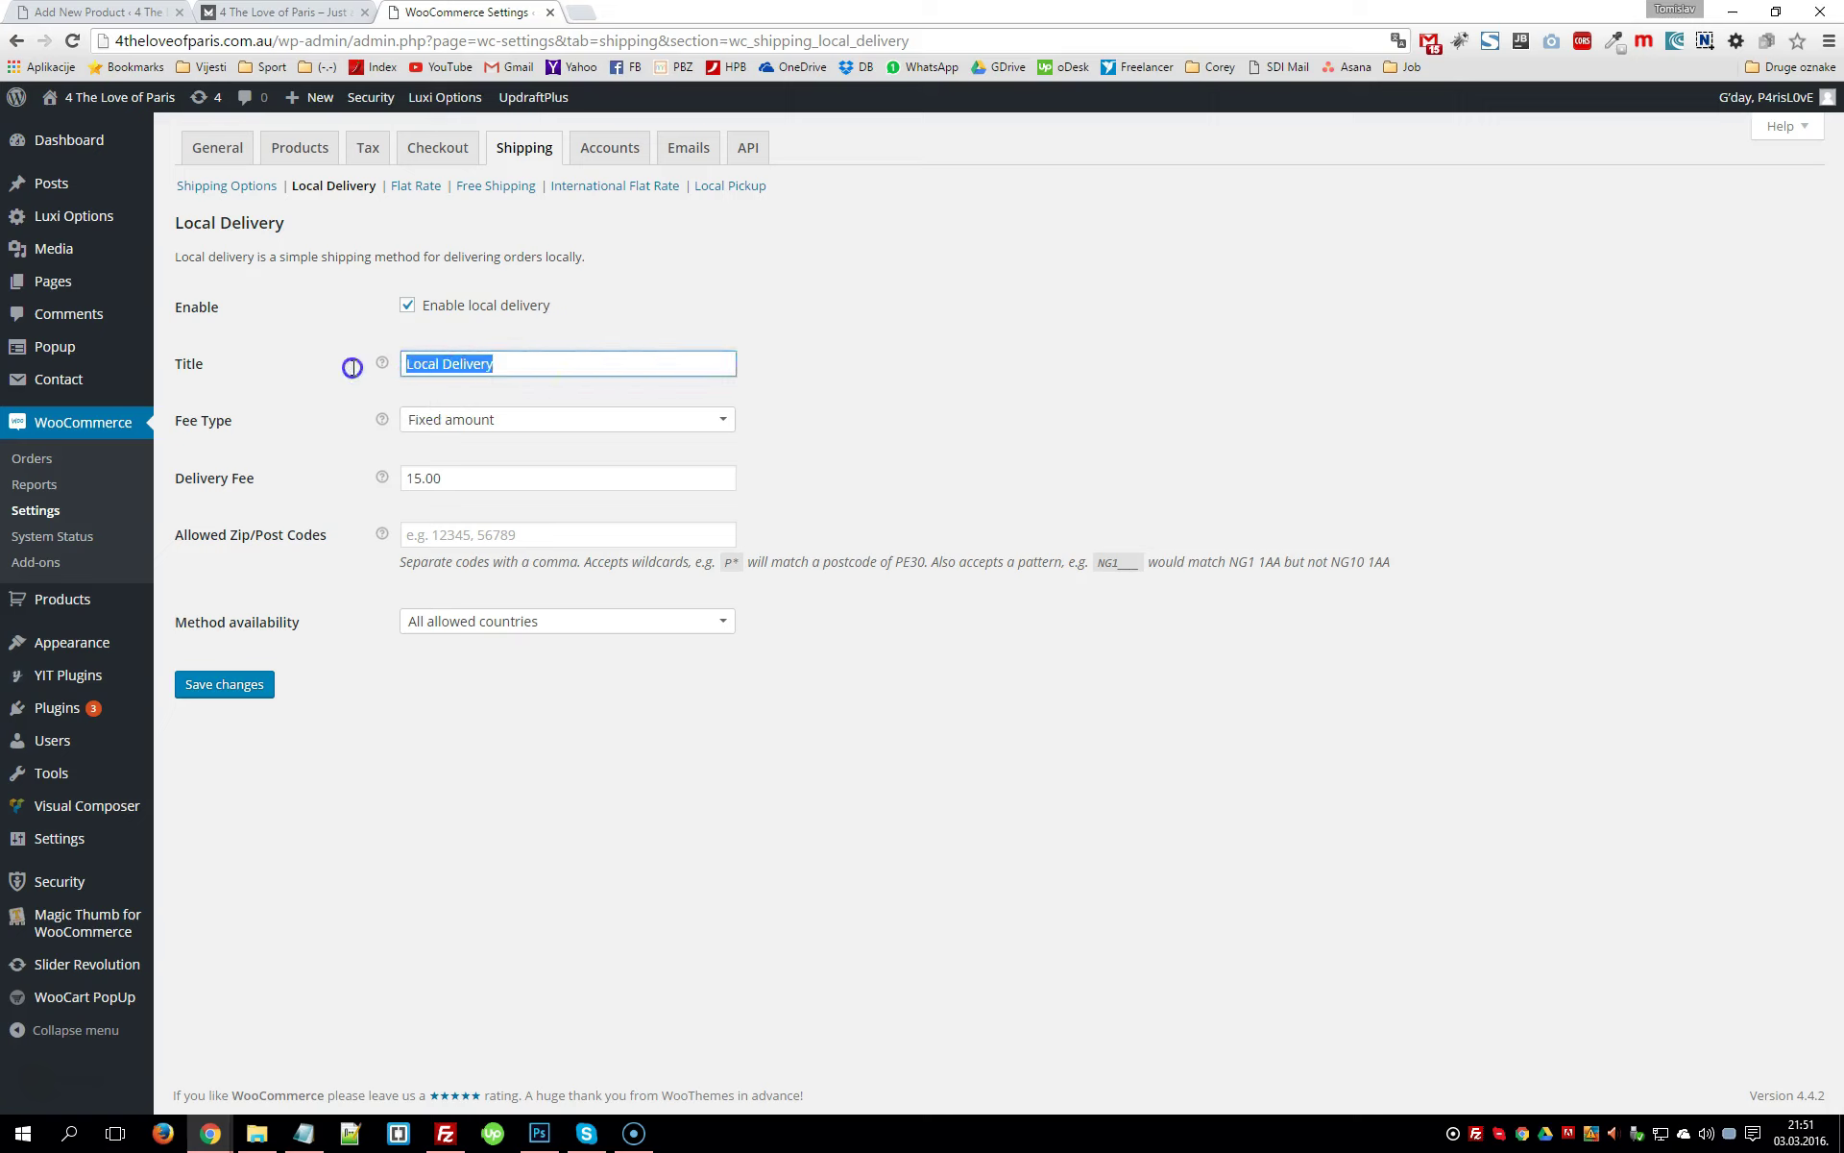
click(450, 477)
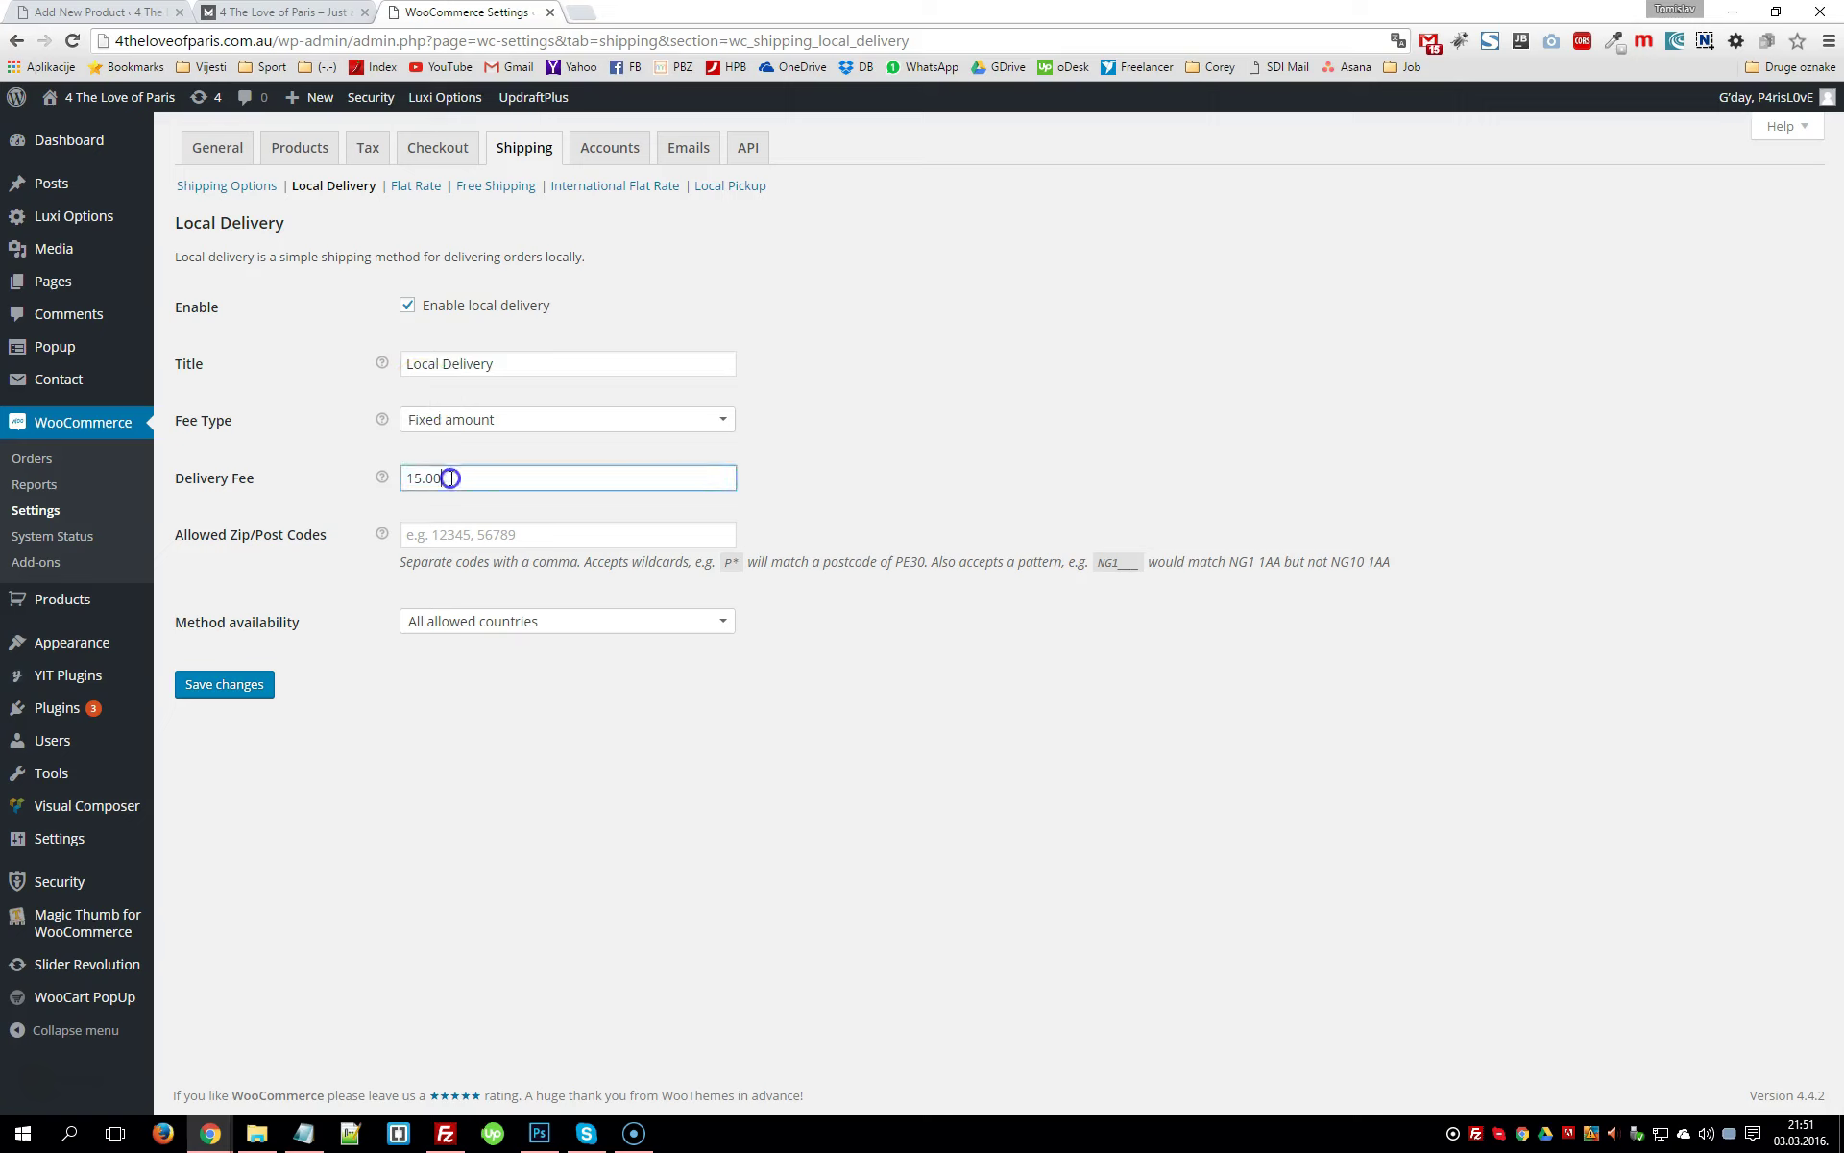
double_click(459, 478)
click(499, 480)
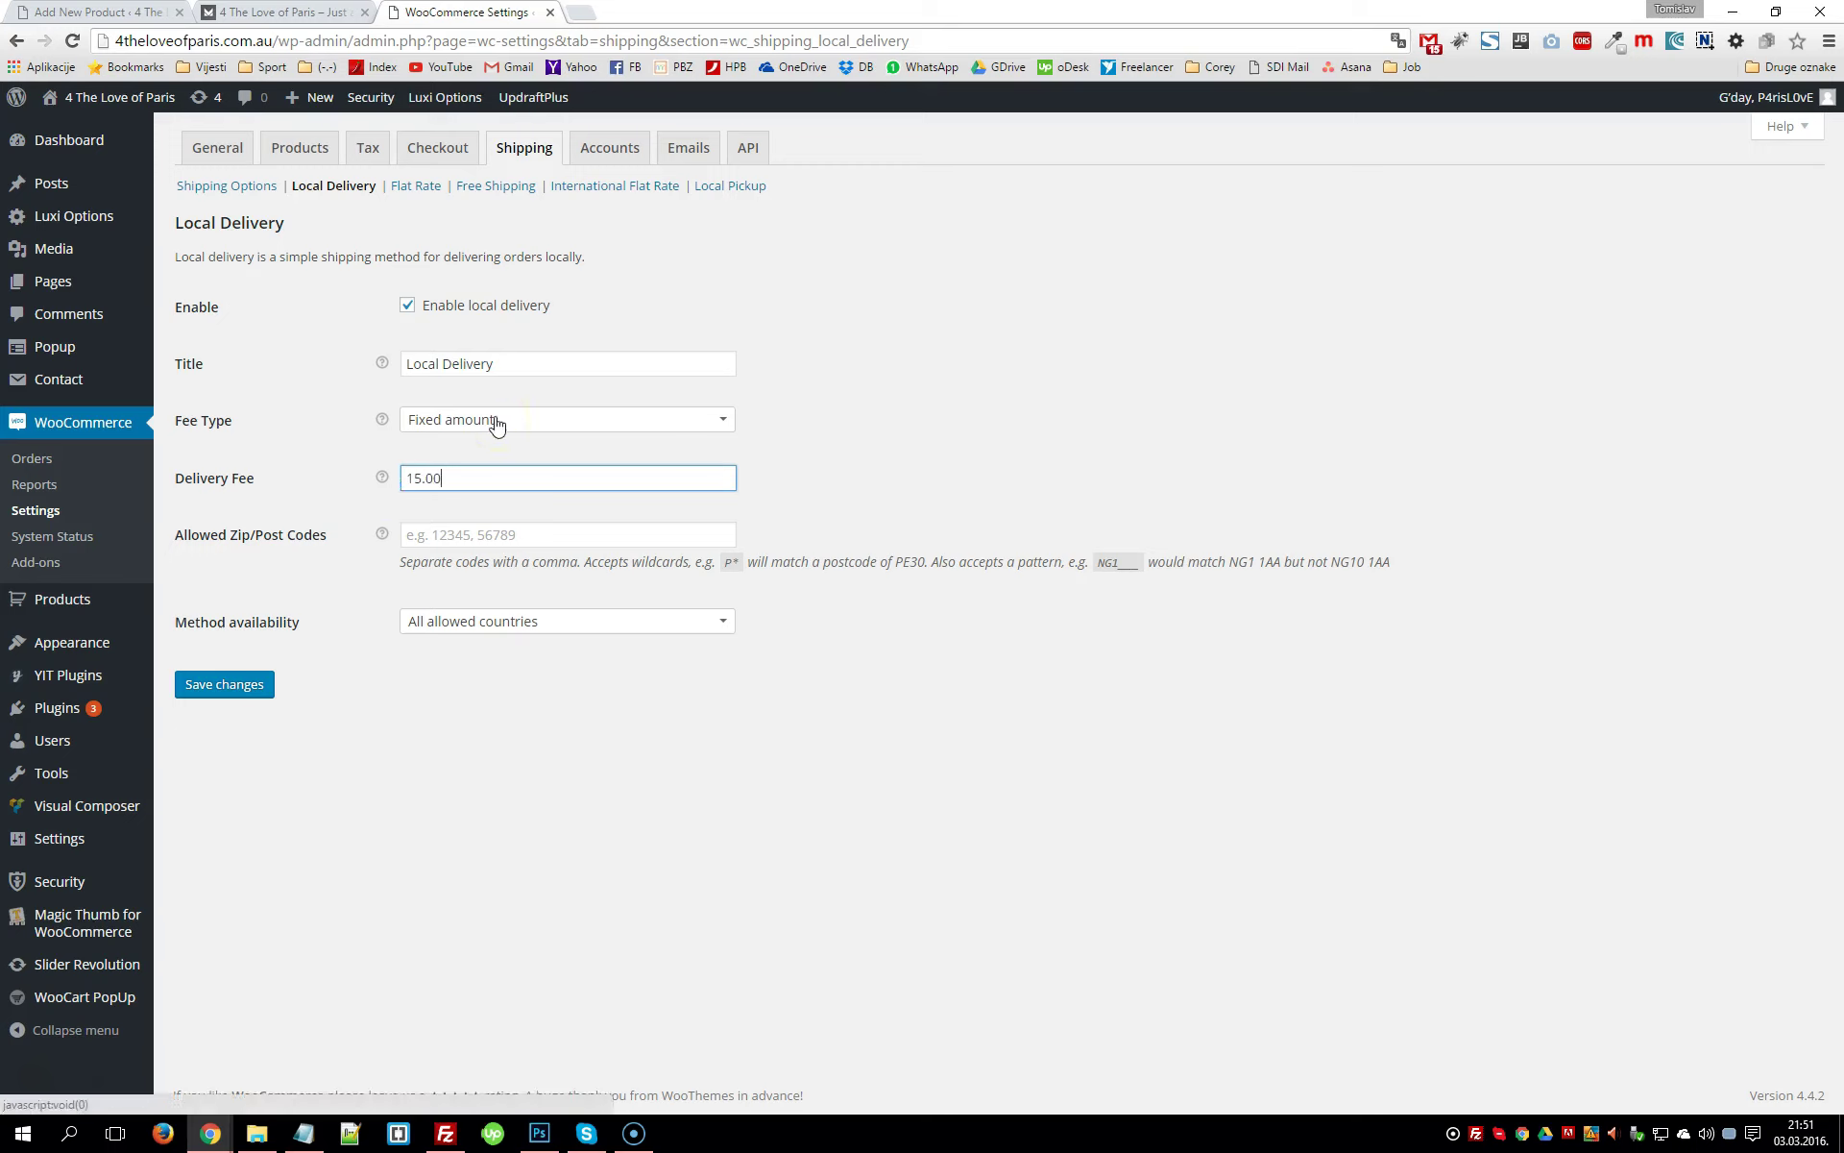
click(481, 535)
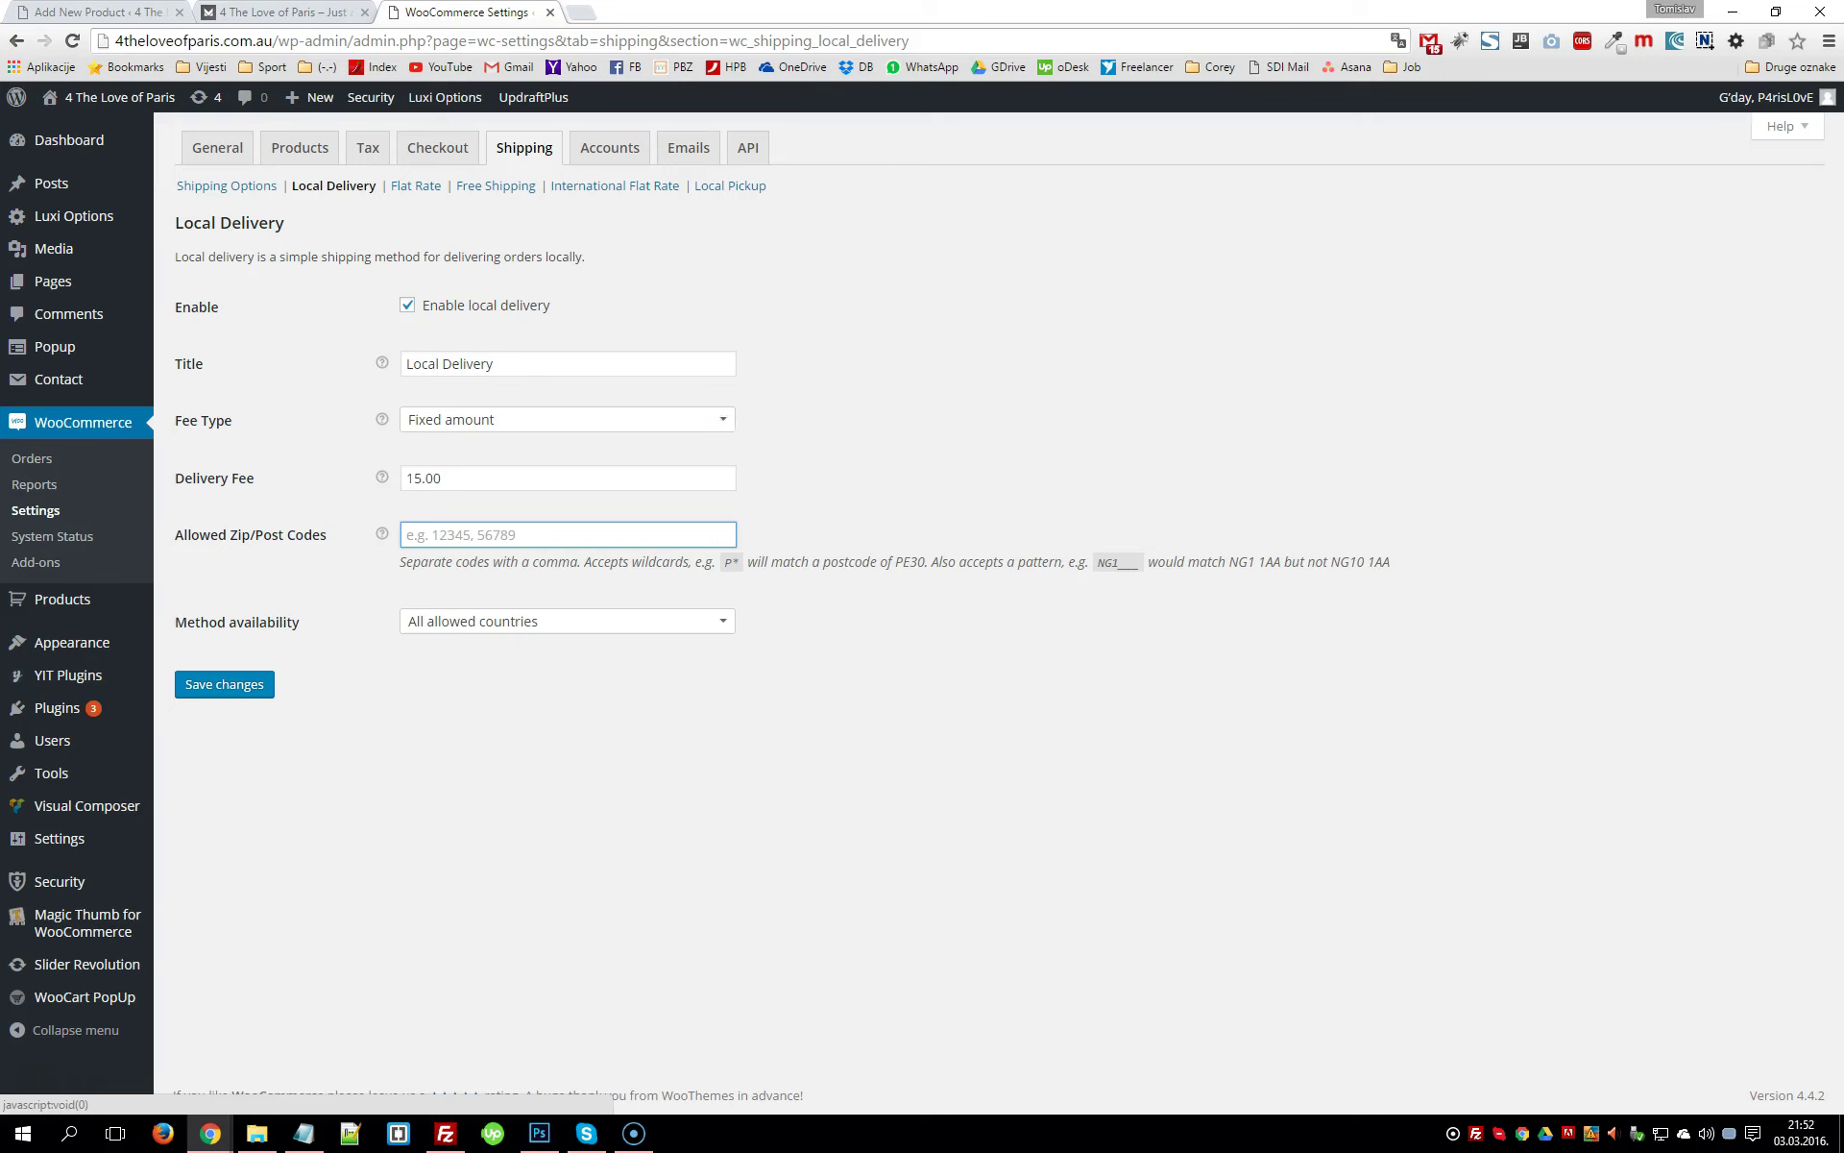
click(526, 626)
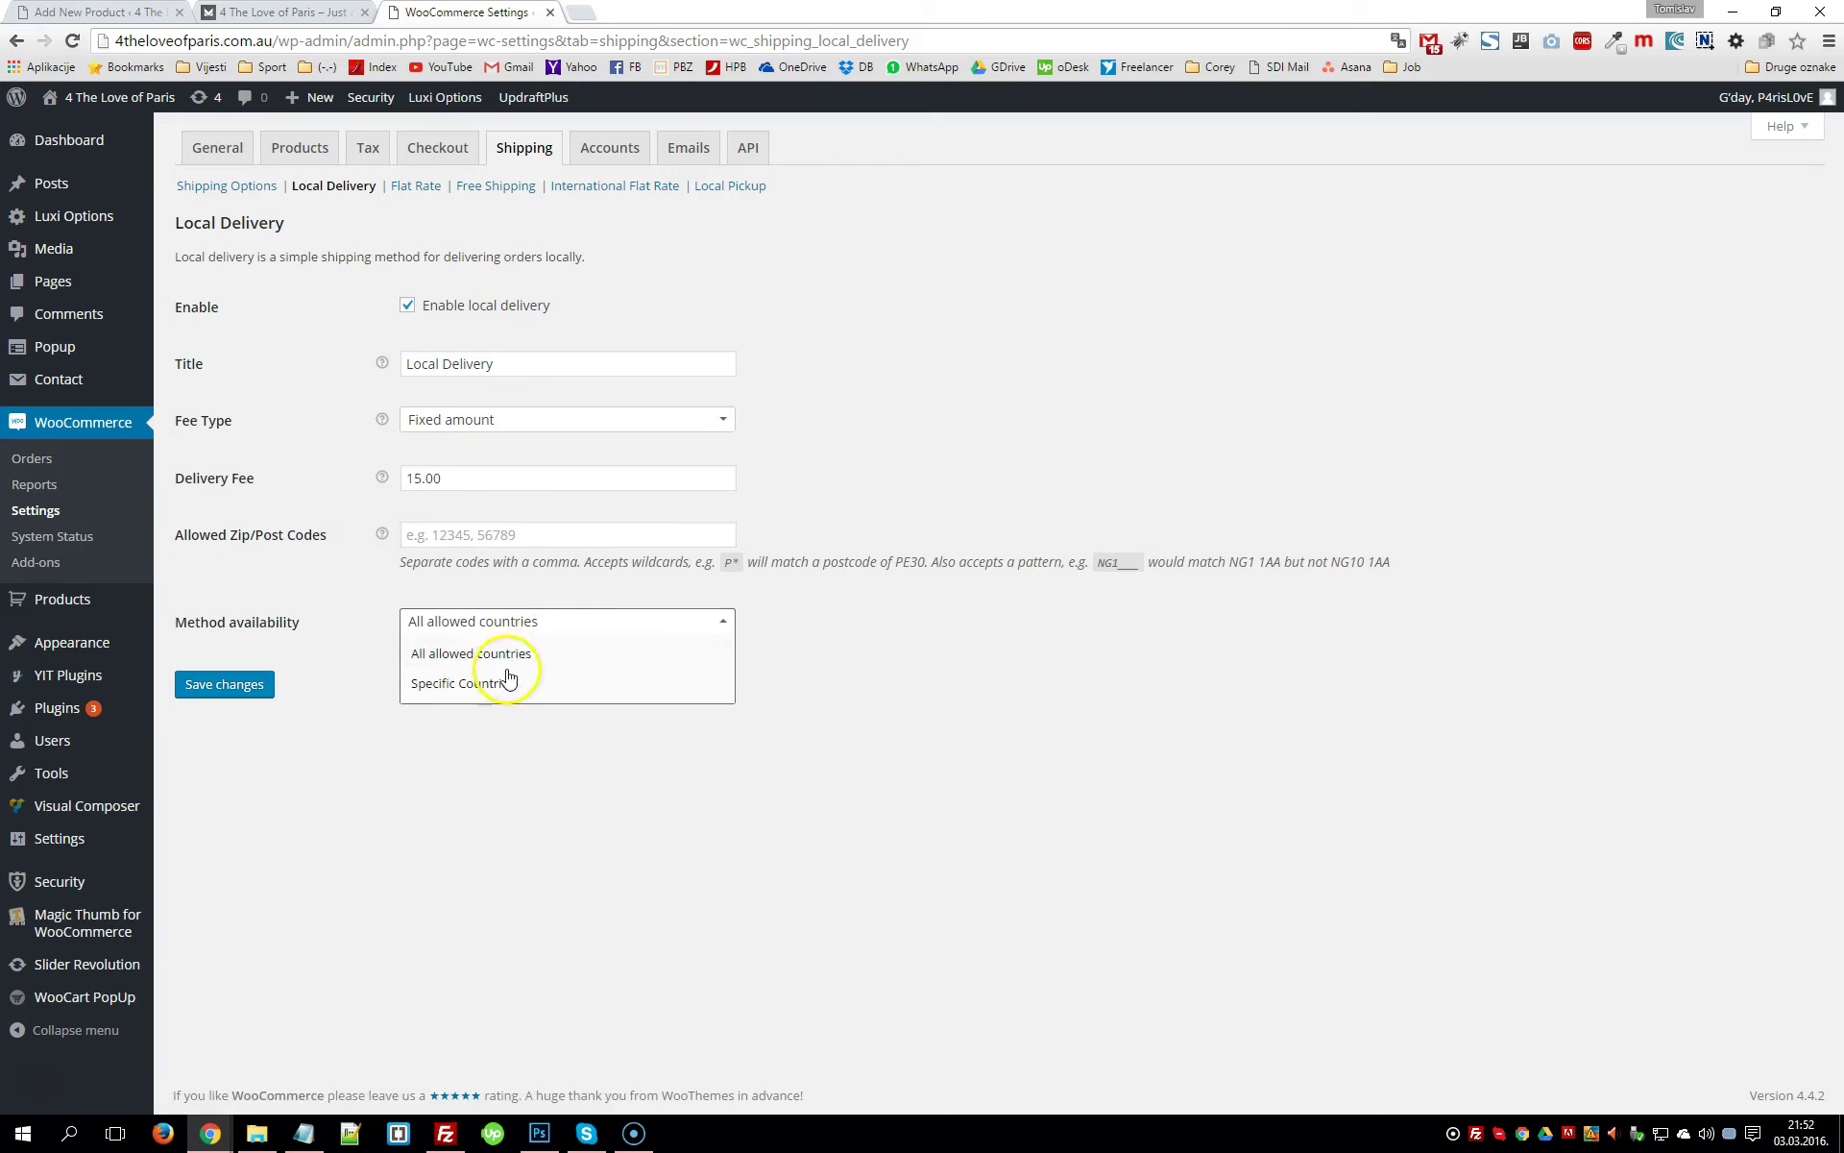
click(949, 646)
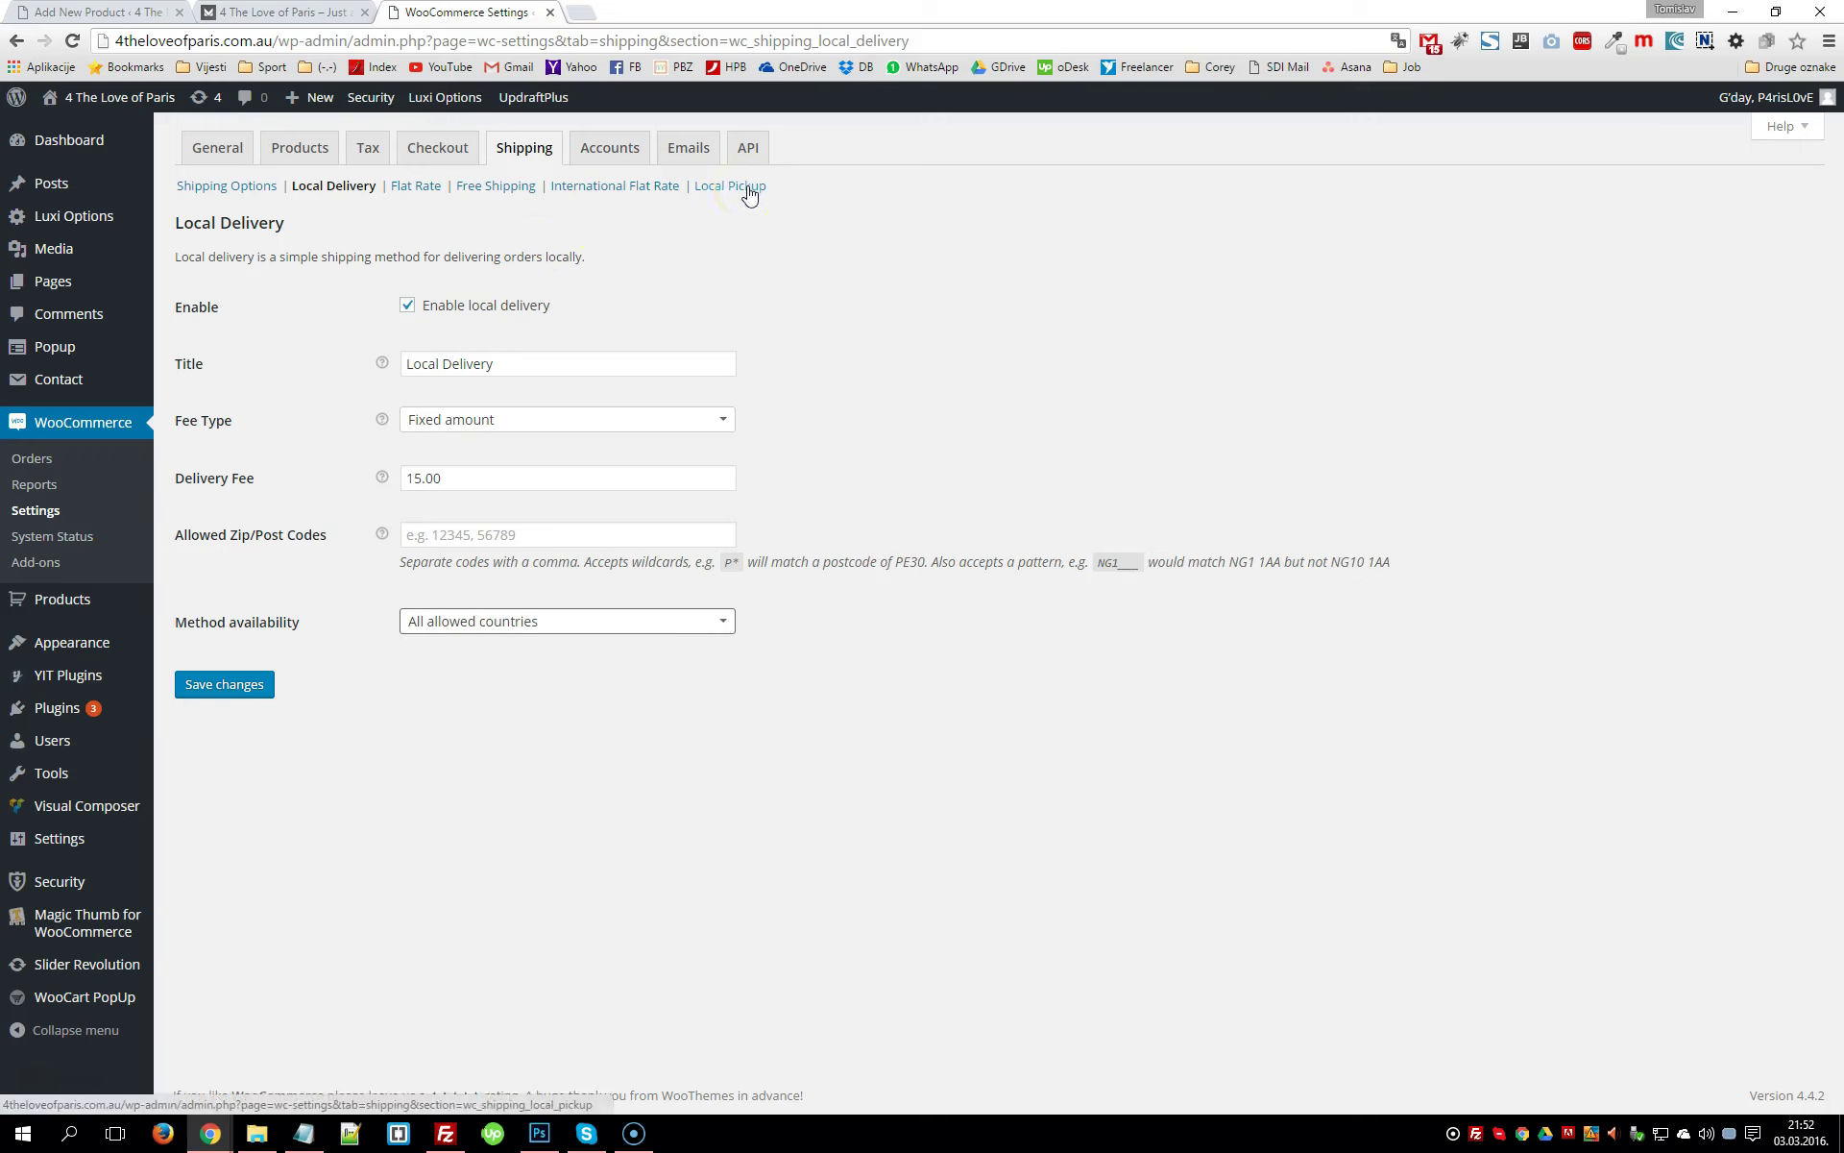
click(642, 164)
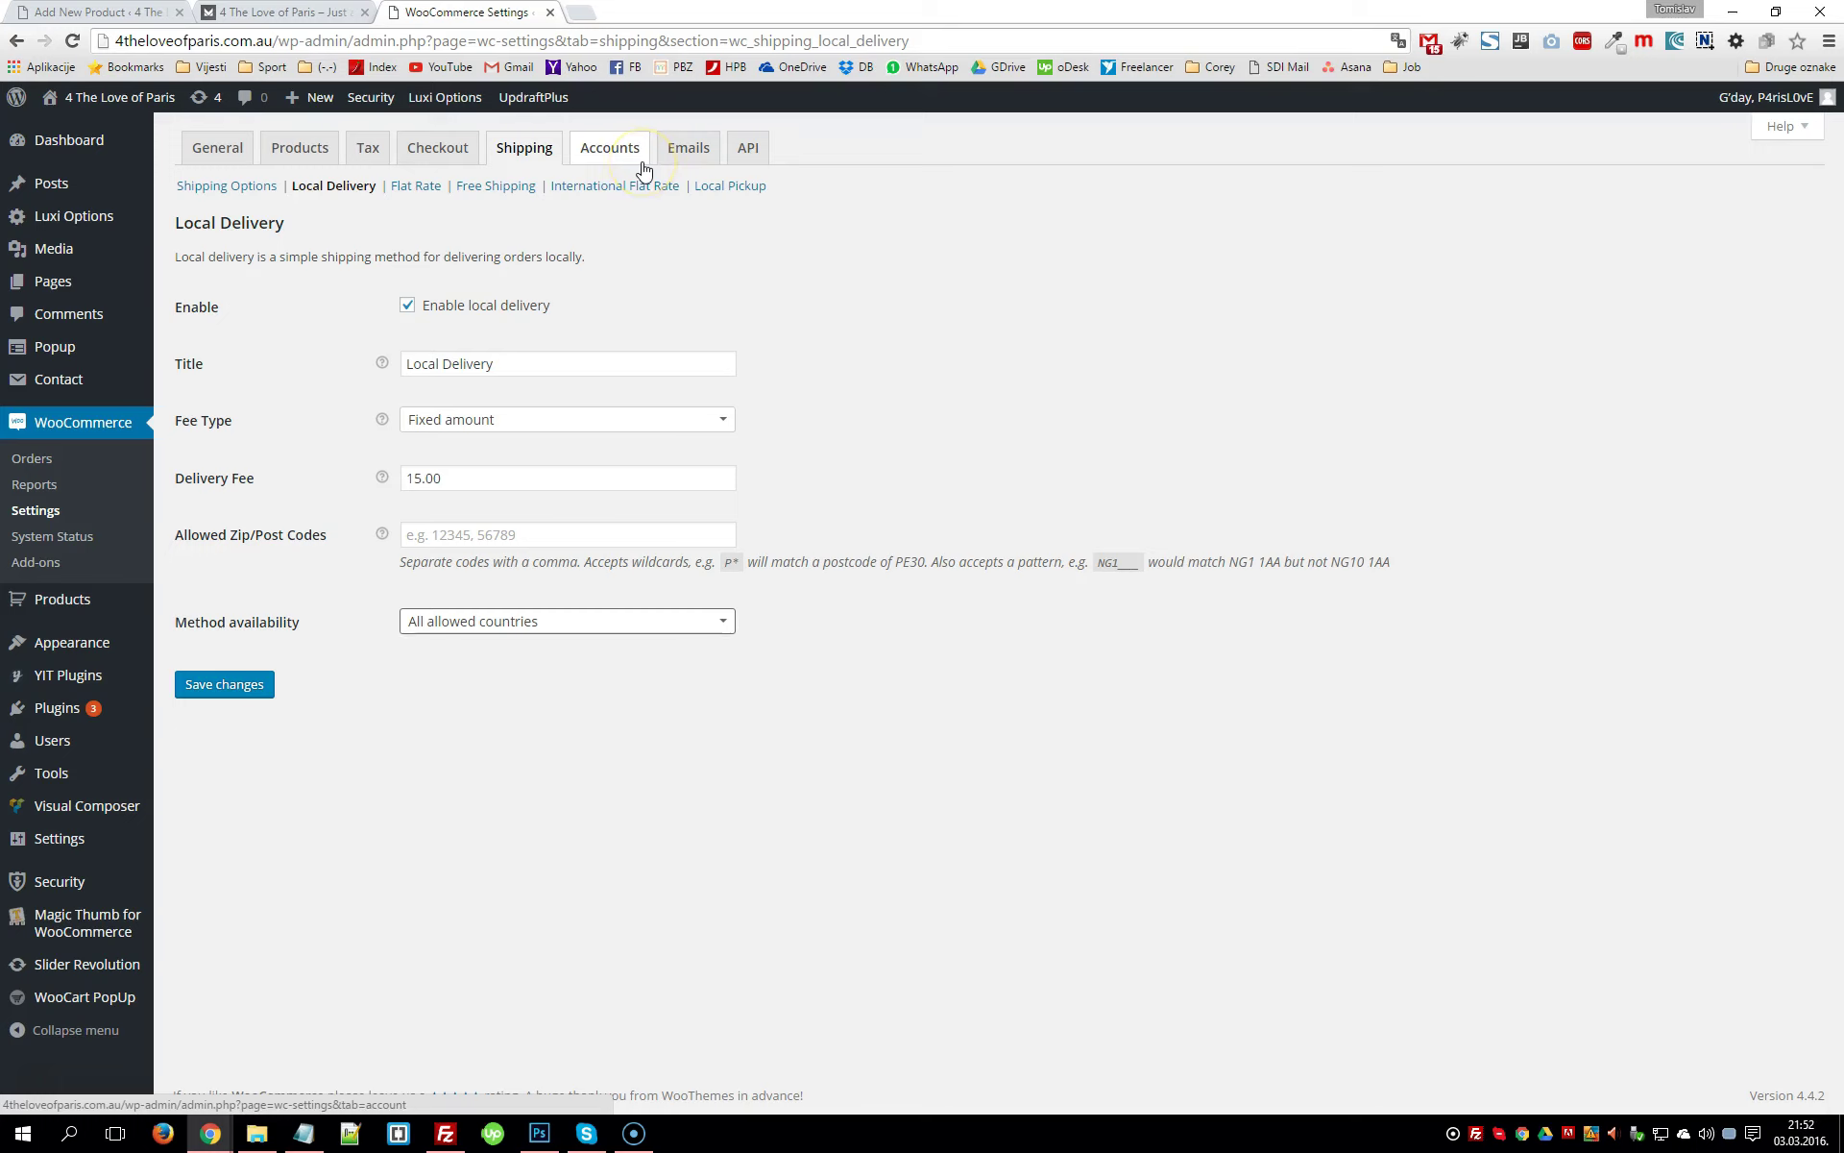
click(419, 197)
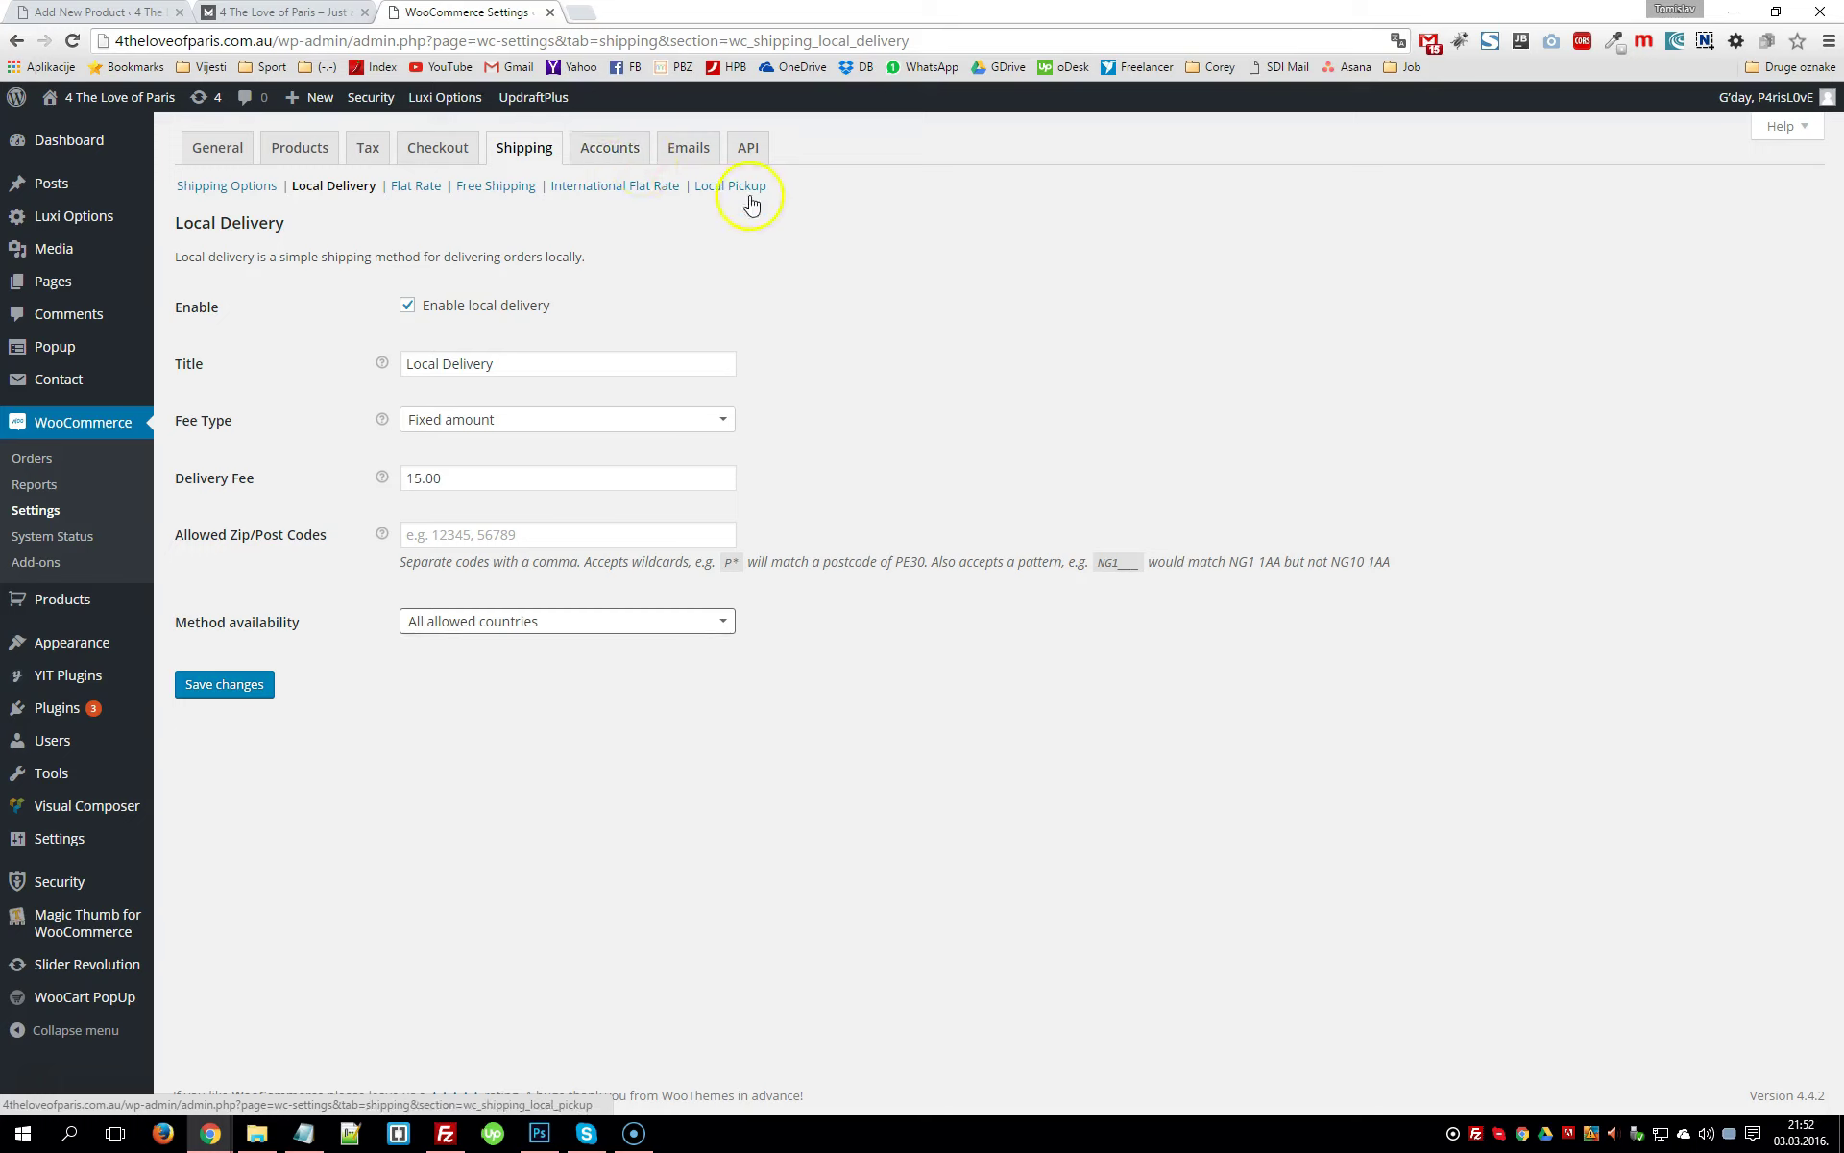
Open the Emails settings and review the sender's "From" name and "From" email address
click(682, 151)
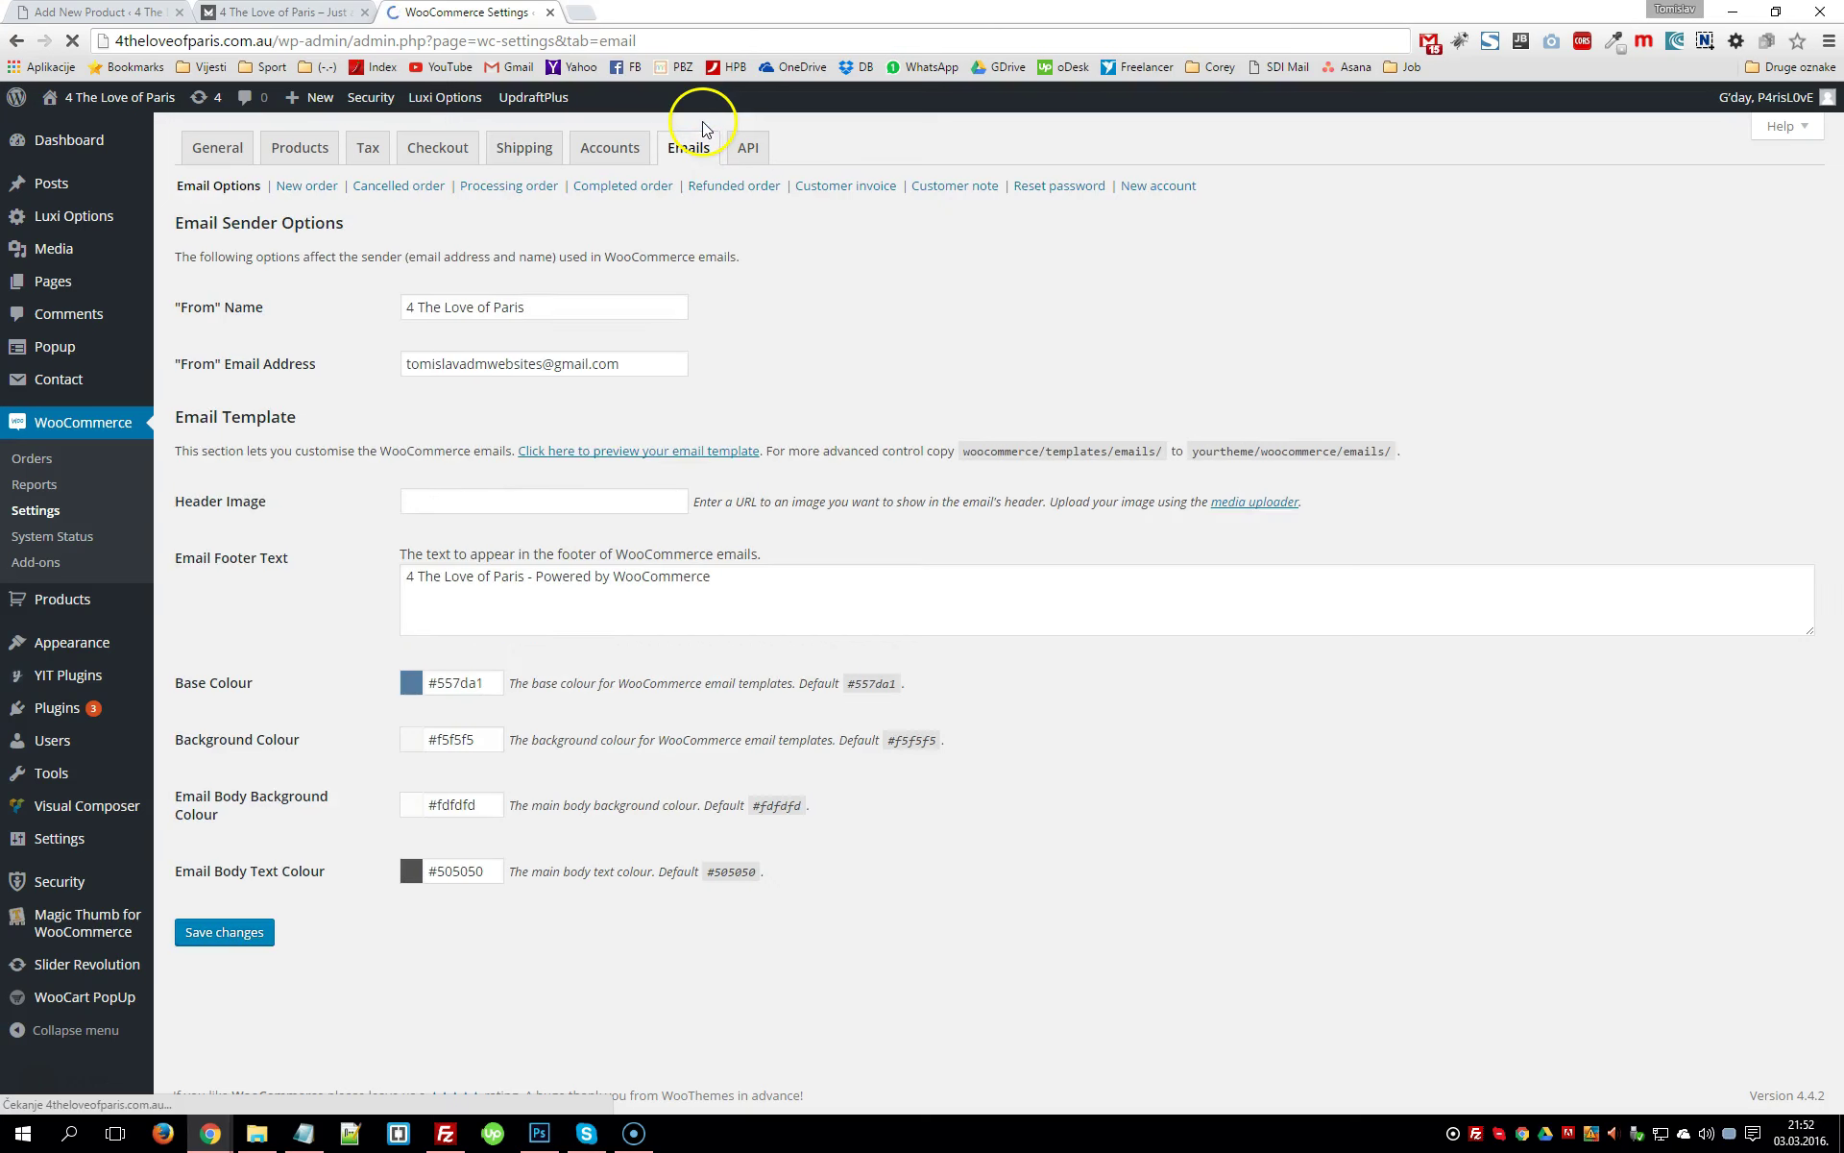
click(599, 373)
drag(600, 375, 385, 402)
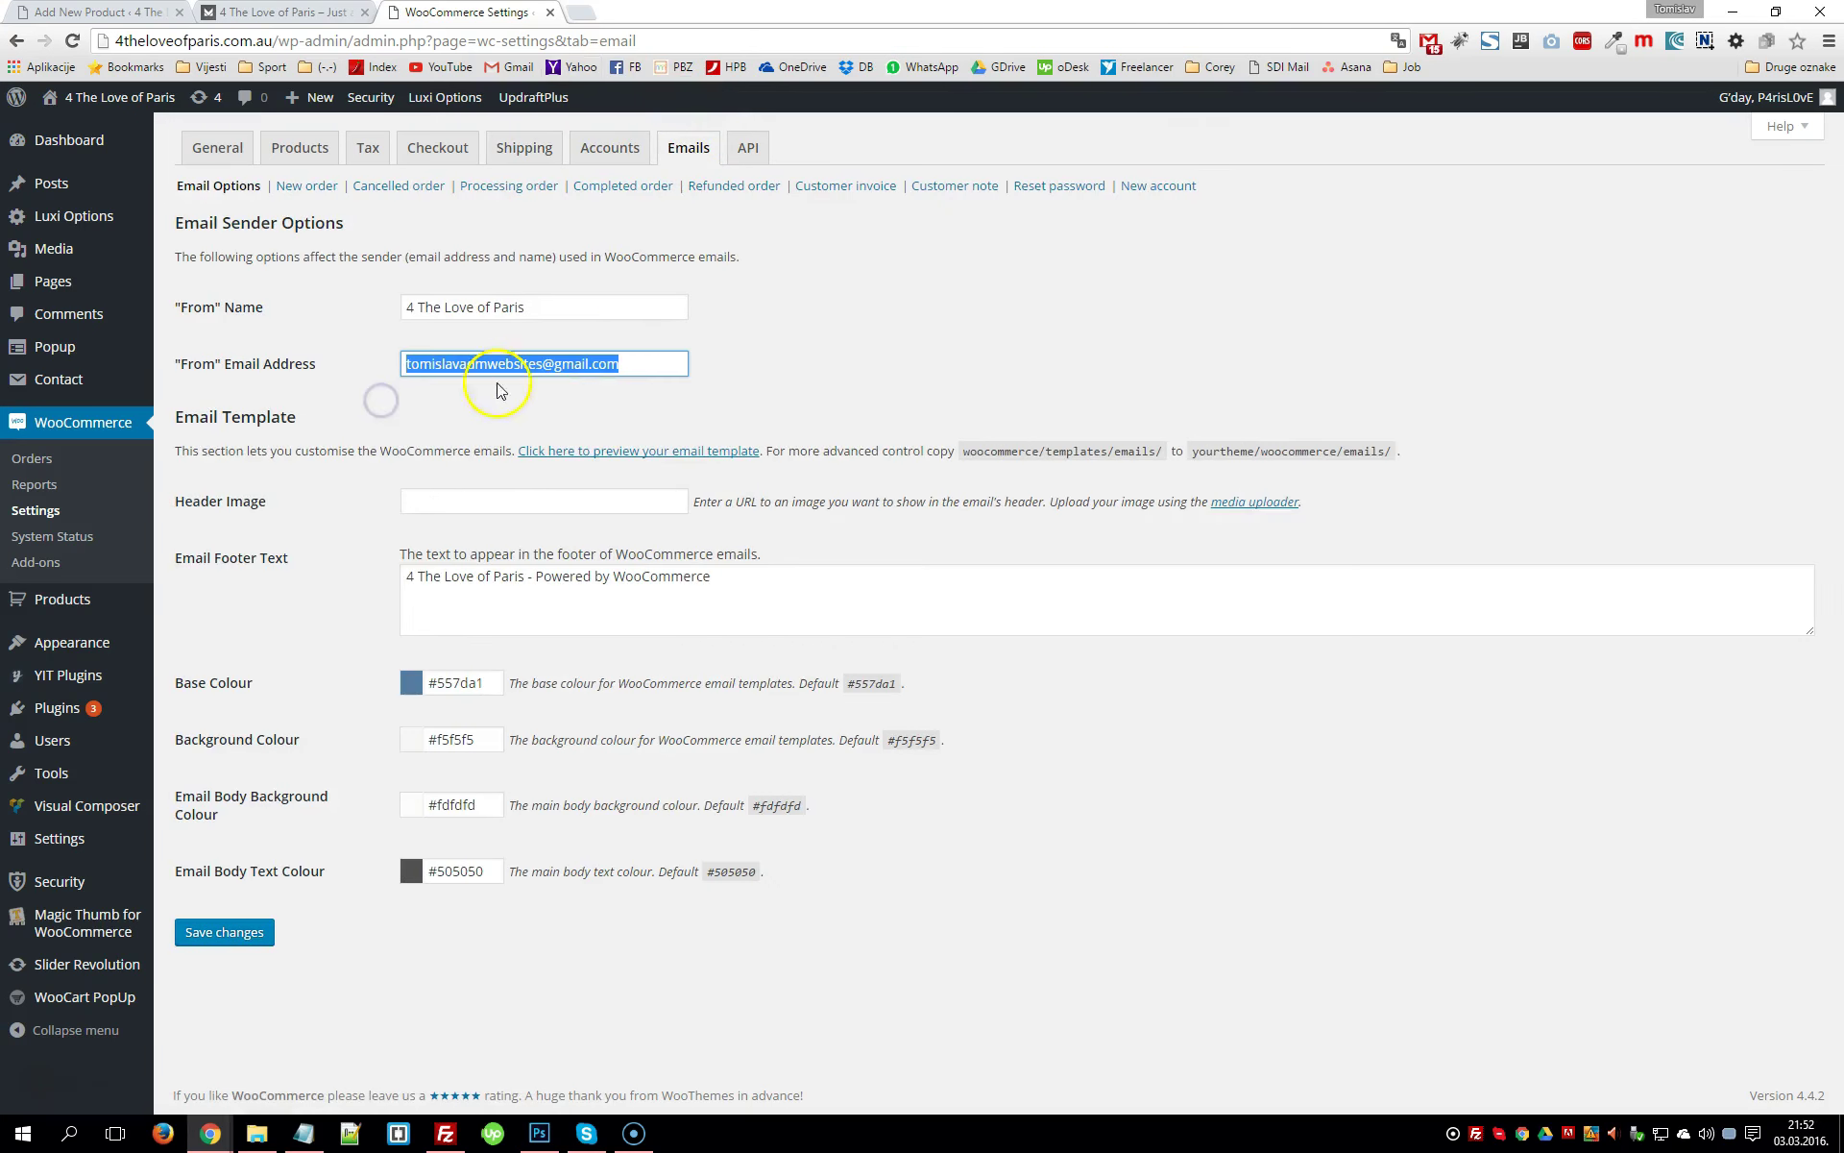
click(601, 363)
drag(659, 363, 389, 362)
drag(568, 306, 397, 267)
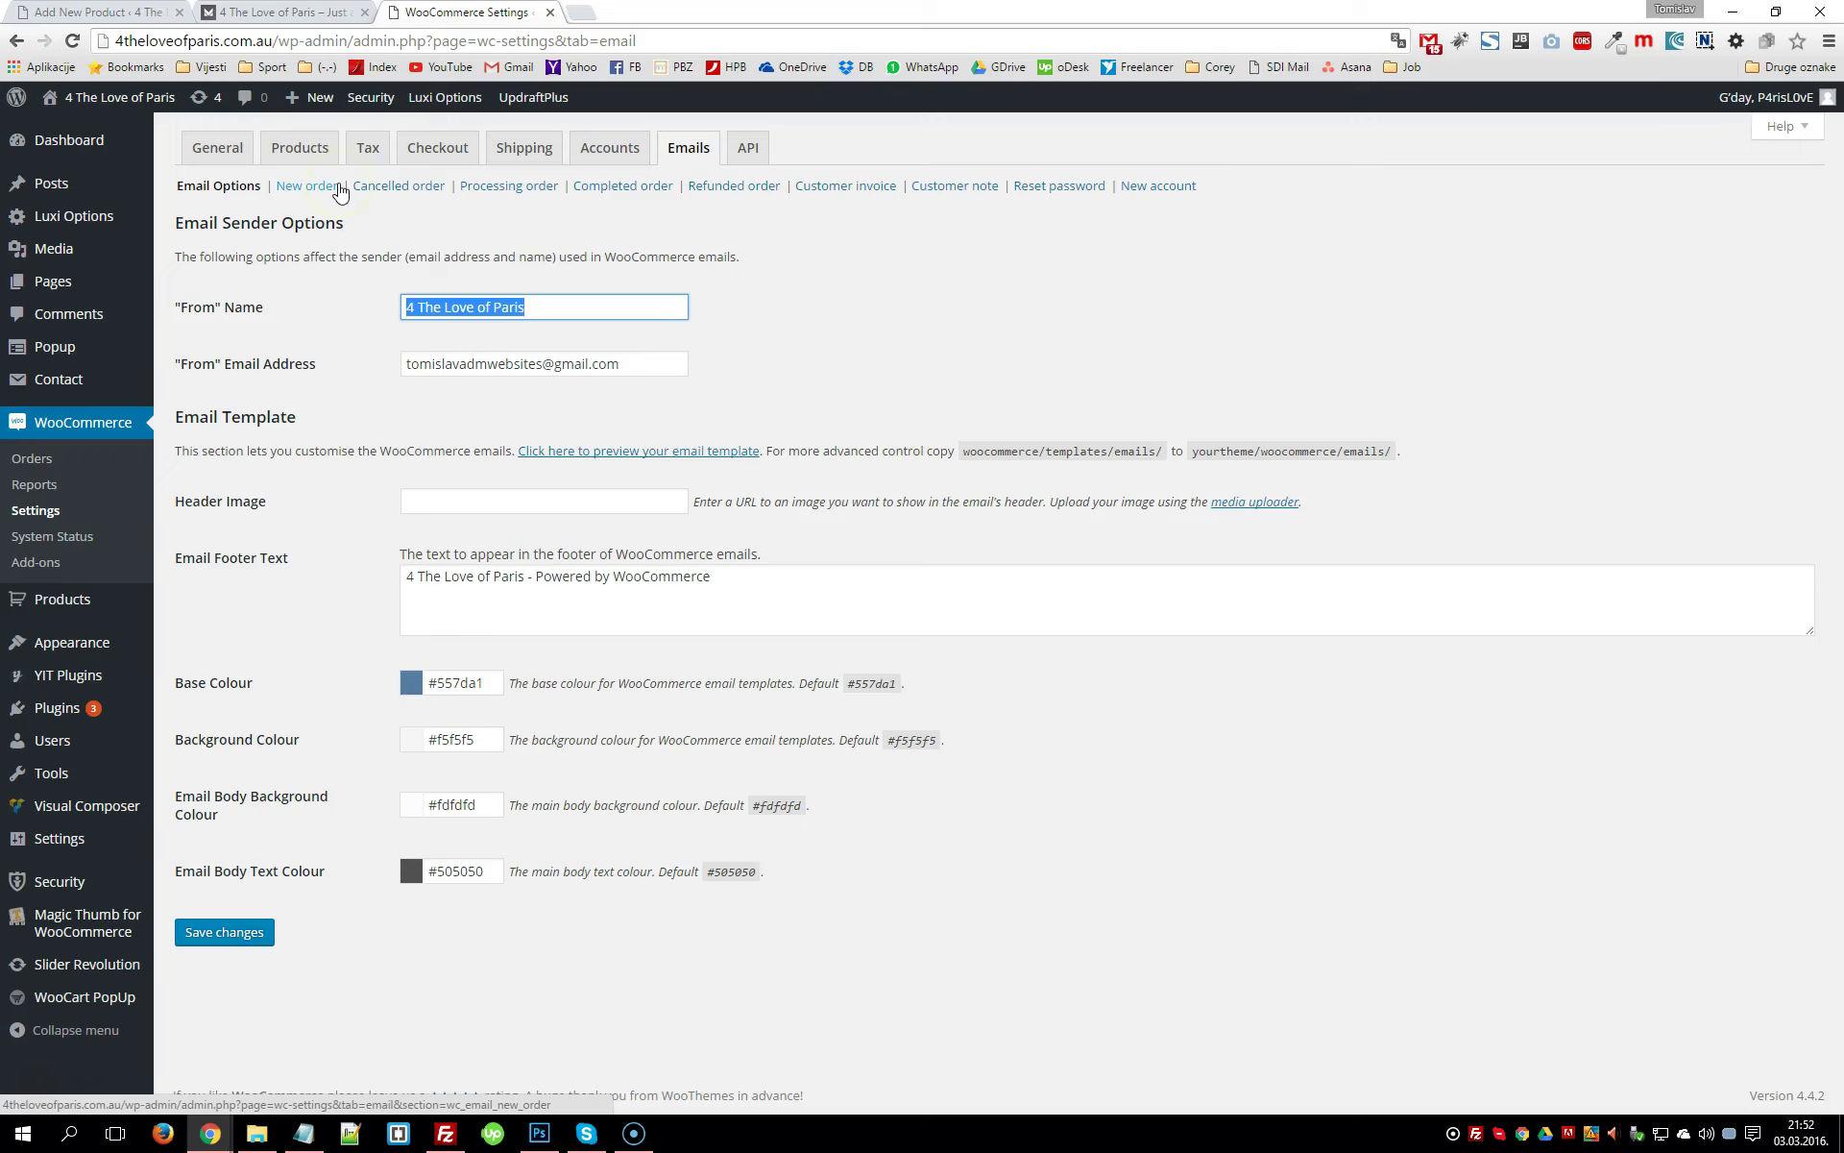
Review the New order email notification settings and return to the General settings
click(317, 194)
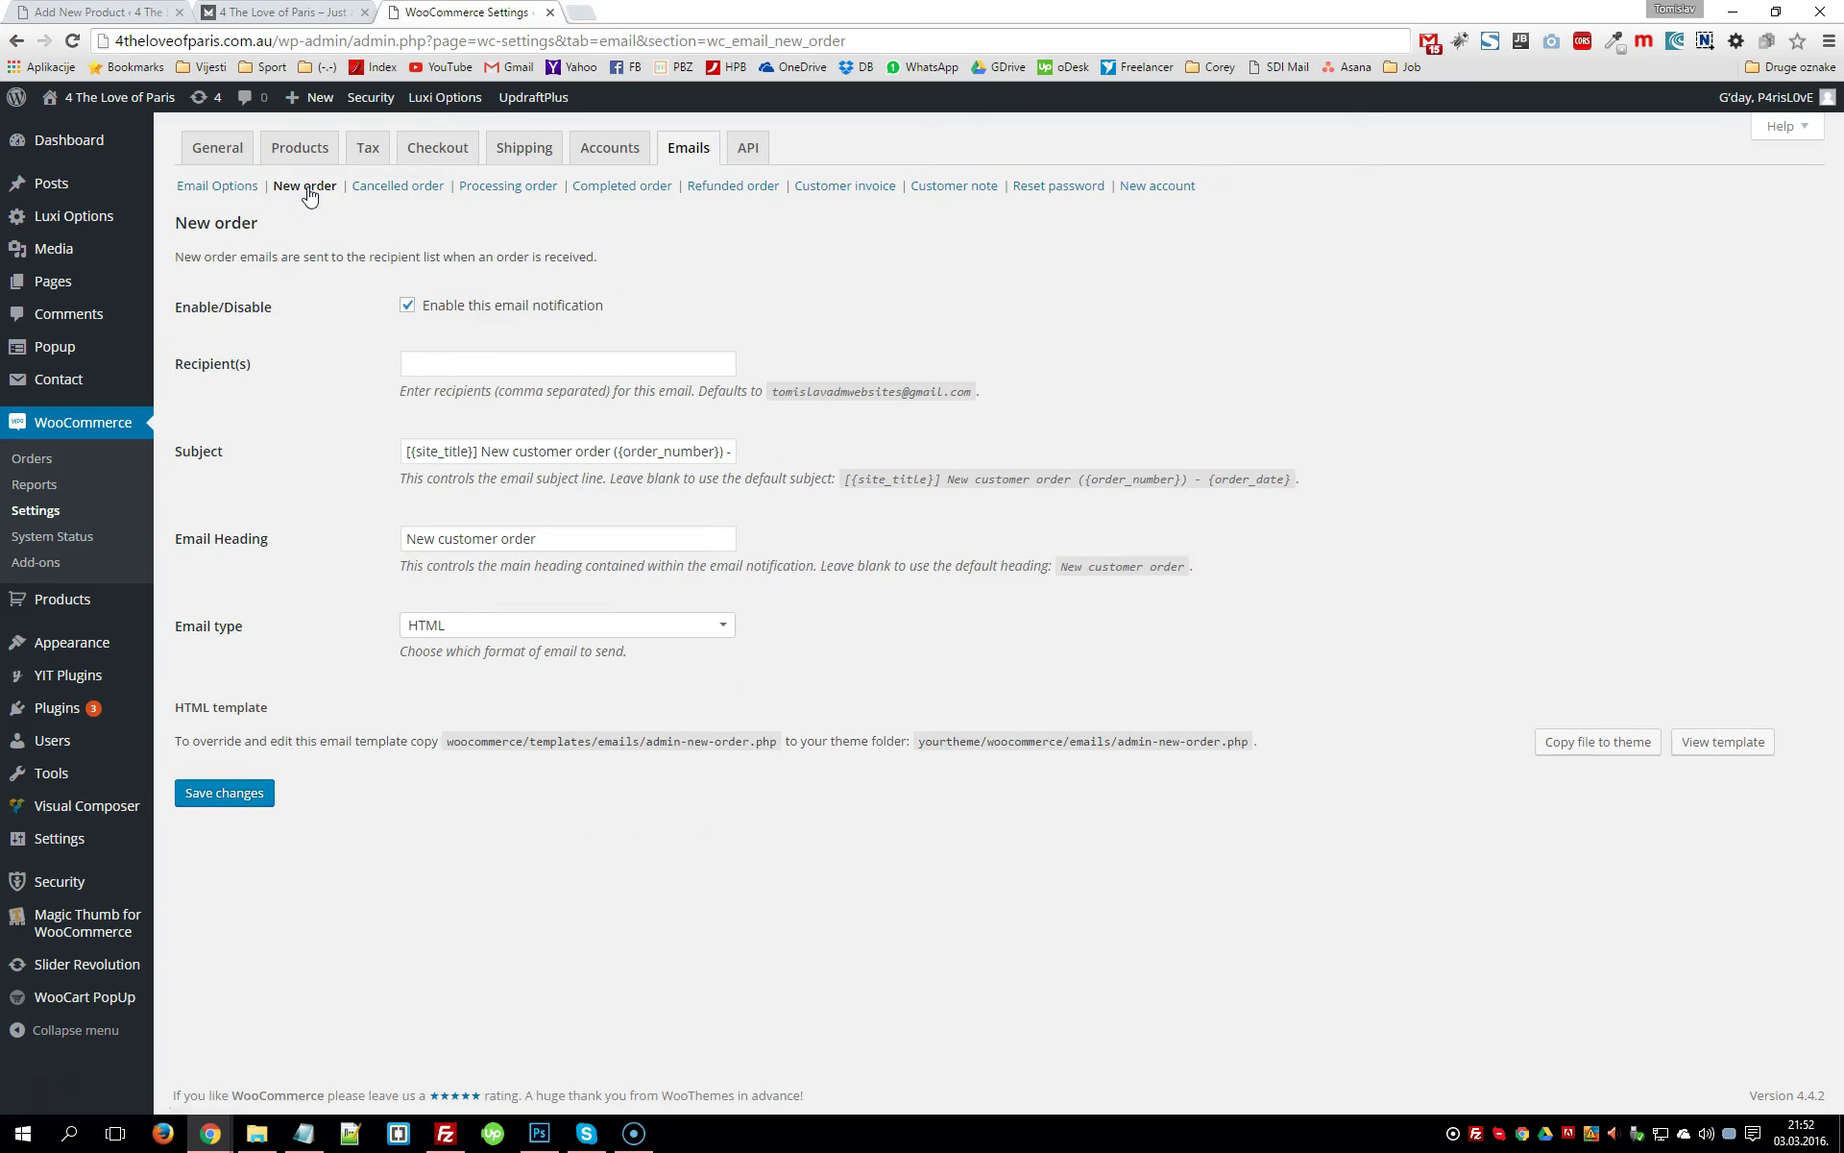
click(428, 321)
click(441, 327)
click(213, 154)
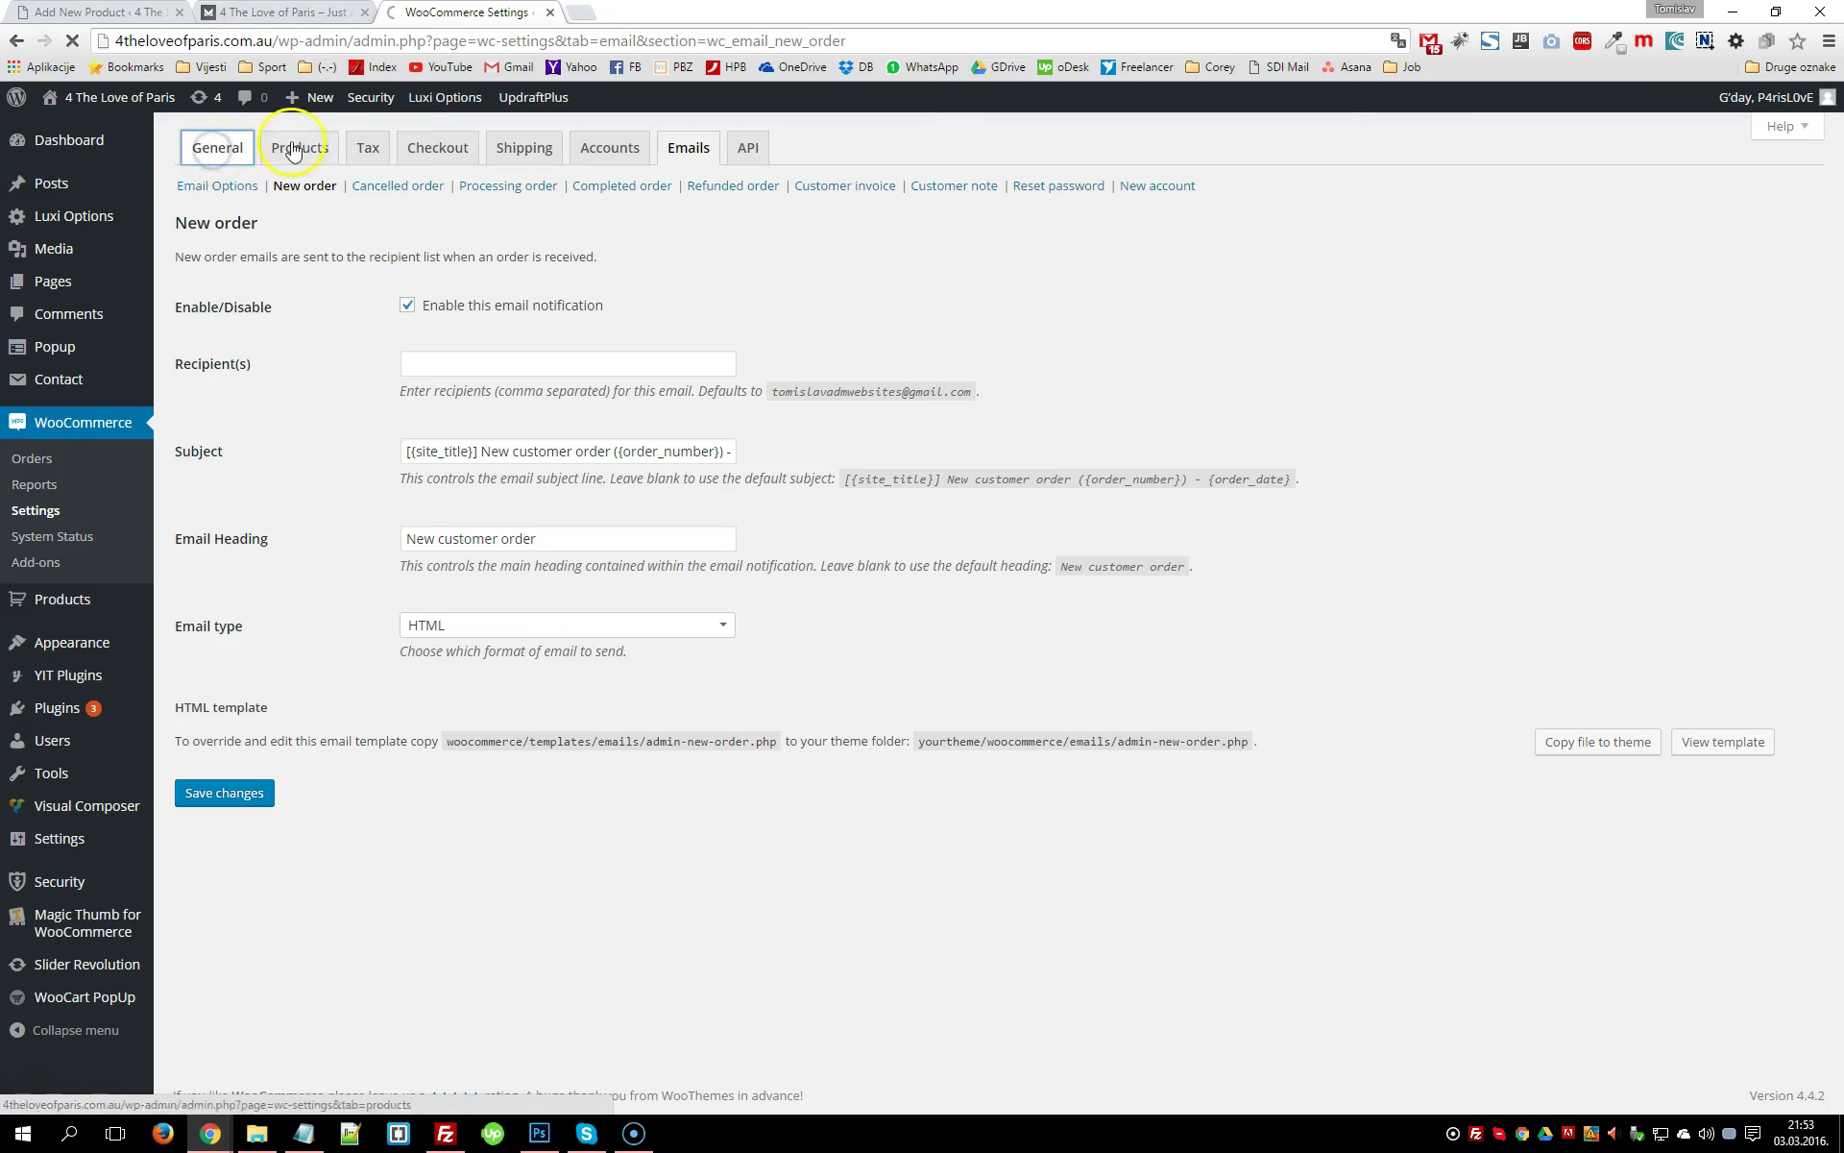